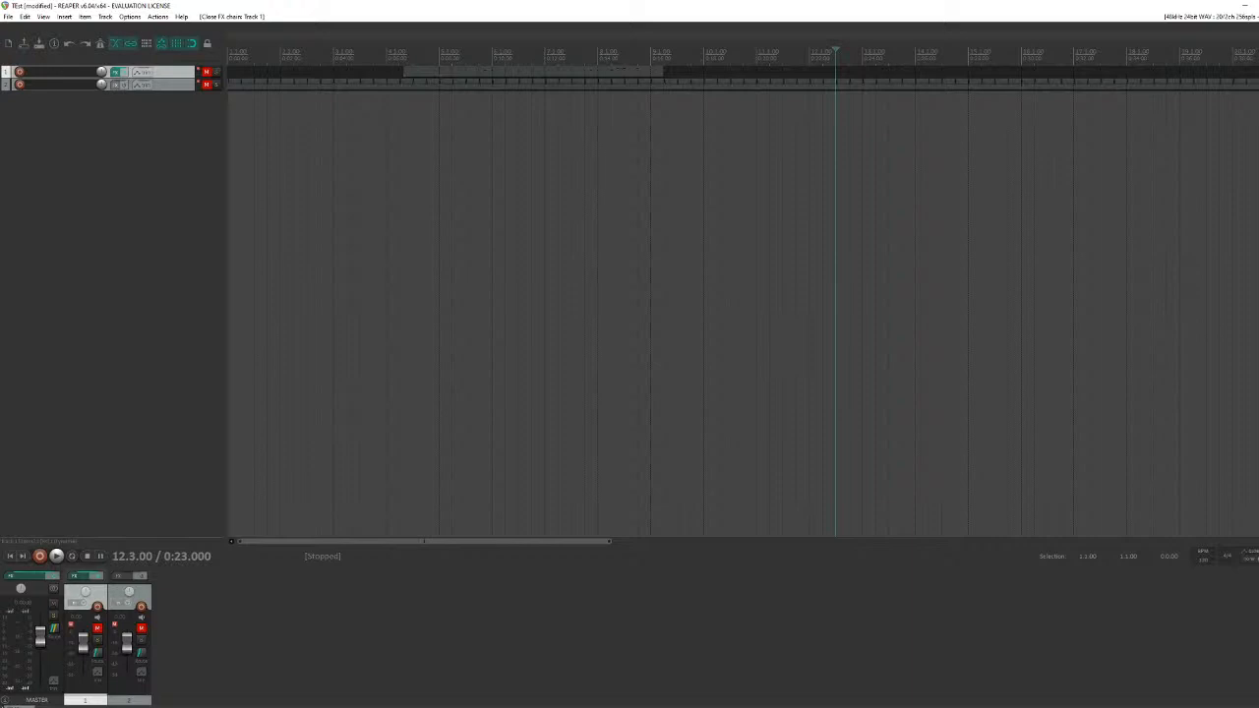
pyautogui.click(556, 193)
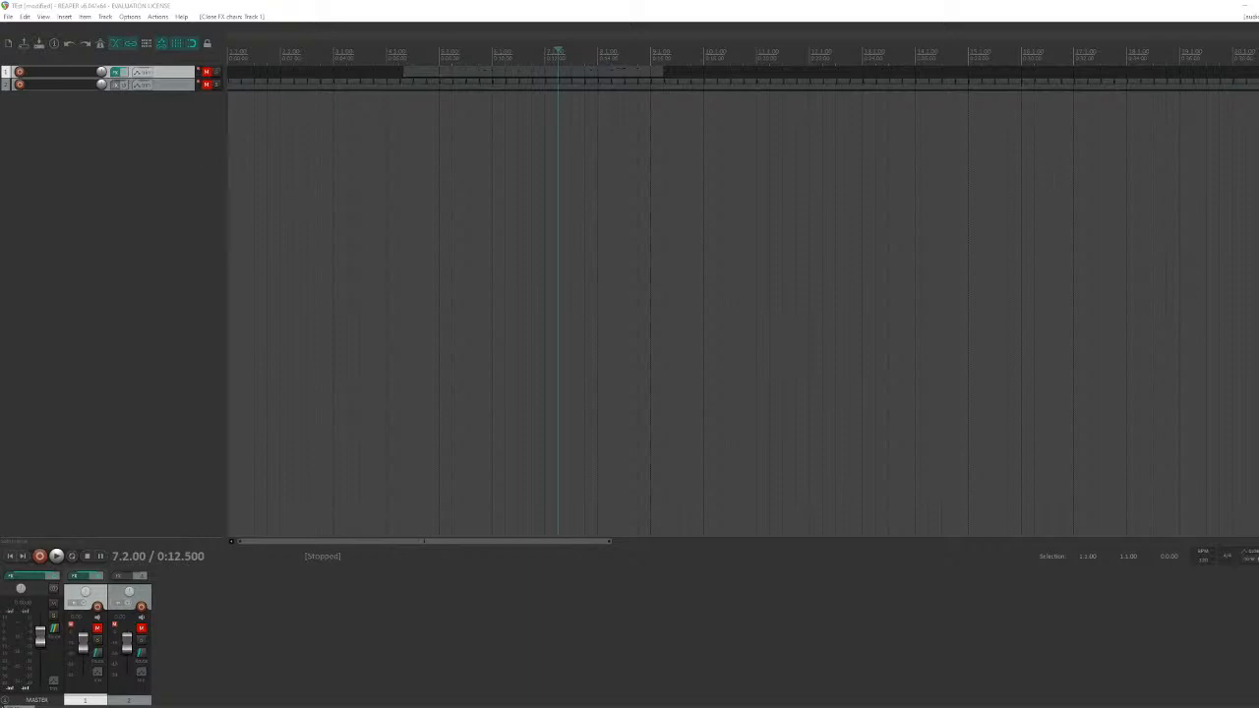
pyautogui.click(148, 132)
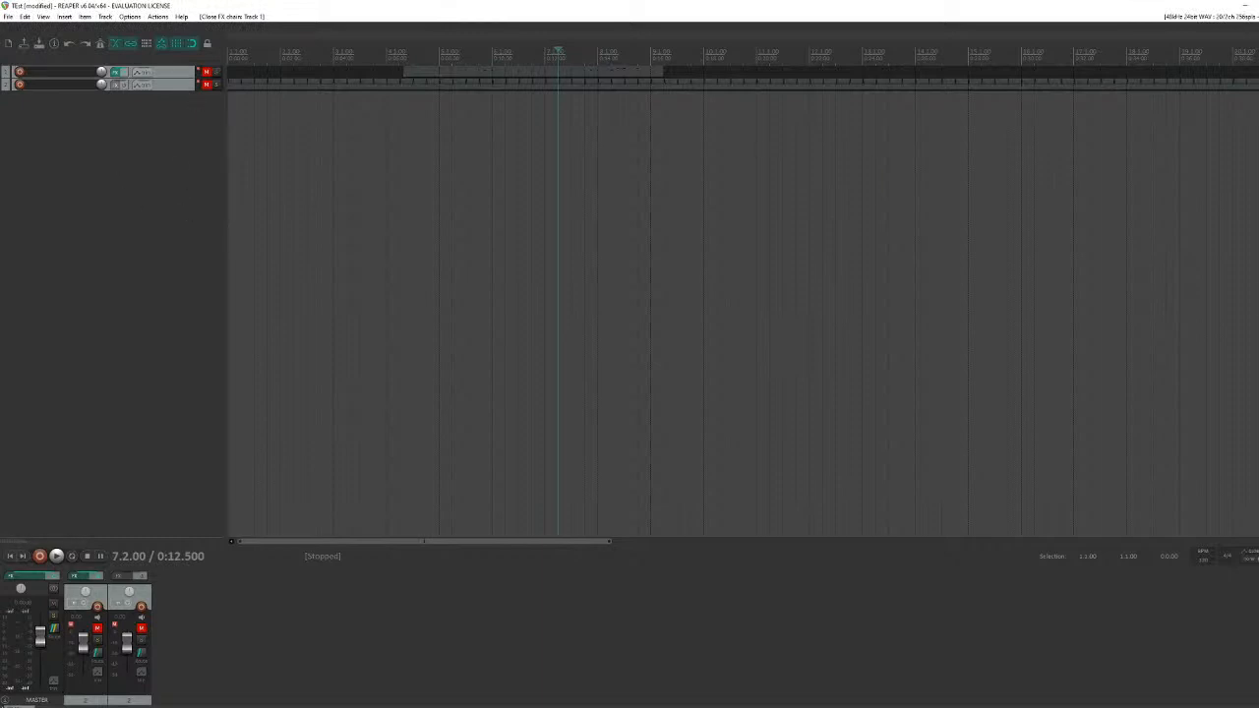
pyautogui.moveTo(813, 172); pyautogui.dragTo(902, 177)
pyautogui.moveTo(388, 202); pyautogui.dragTo(1007, 258)
pyautogui.click(703, 246)
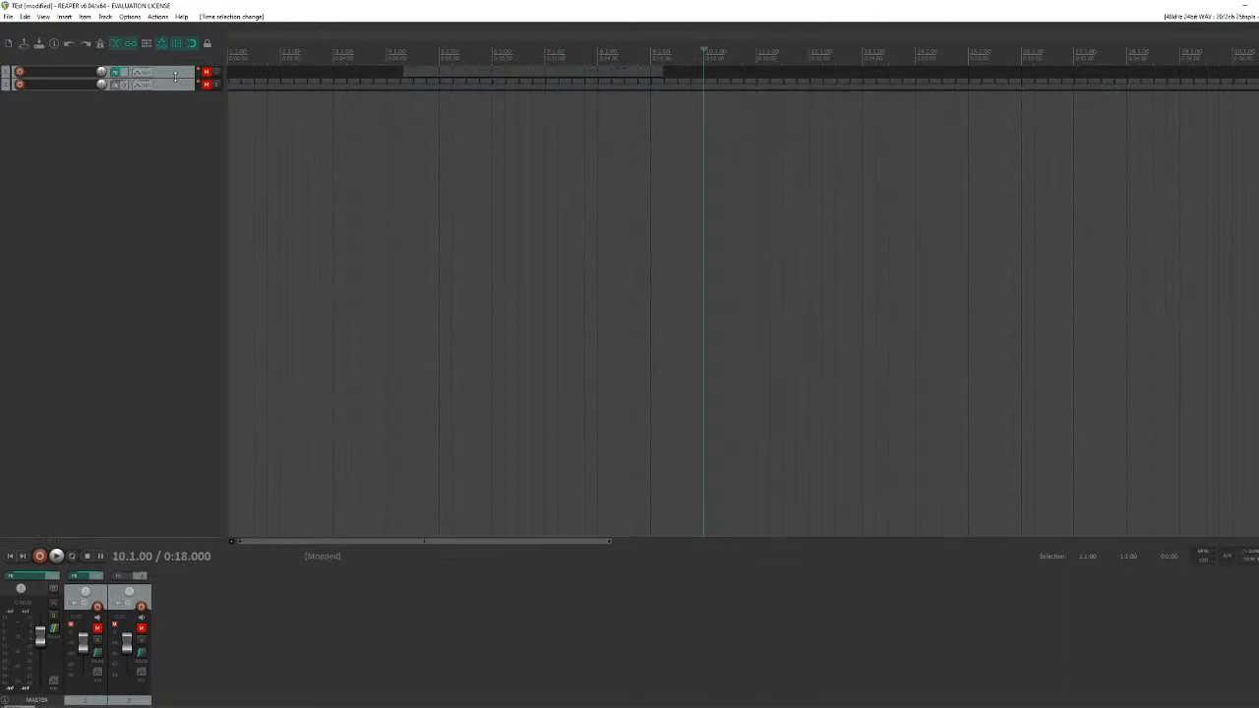
# Step: Enlarge the heights of track 1 and track 2 so that the contents of their media items are readable
pyautogui.moveTo(175, 78); pyautogui.dragTo(175, 187)
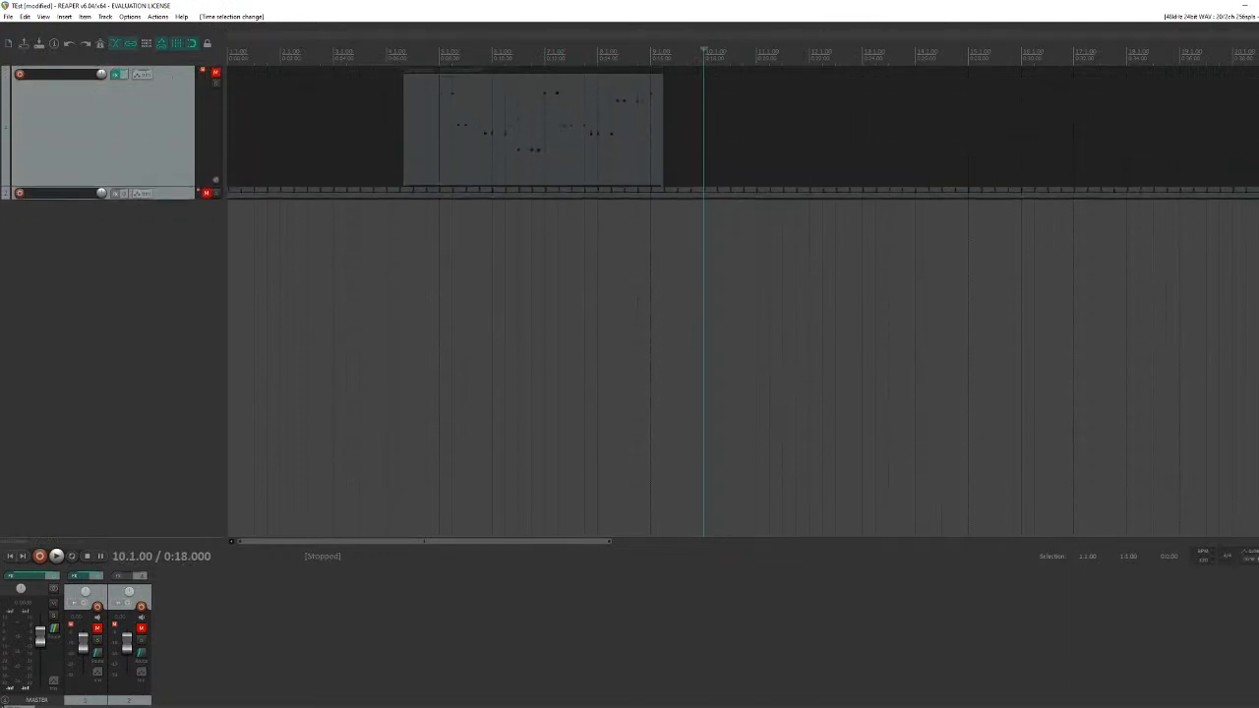
pyautogui.click(771, 128)
pyautogui.click(515, 124)
pyautogui.click(730, 127)
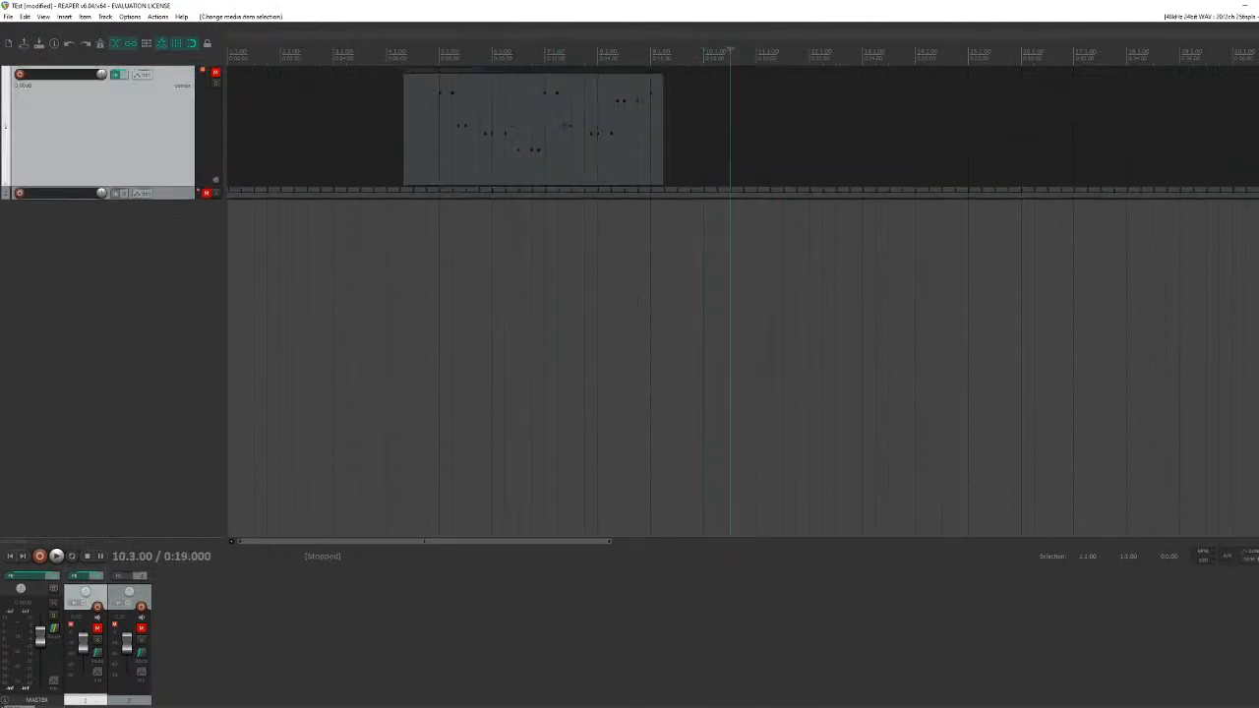
pyautogui.moveTo(725, 125); pyautogui.dragTo(375, 125)
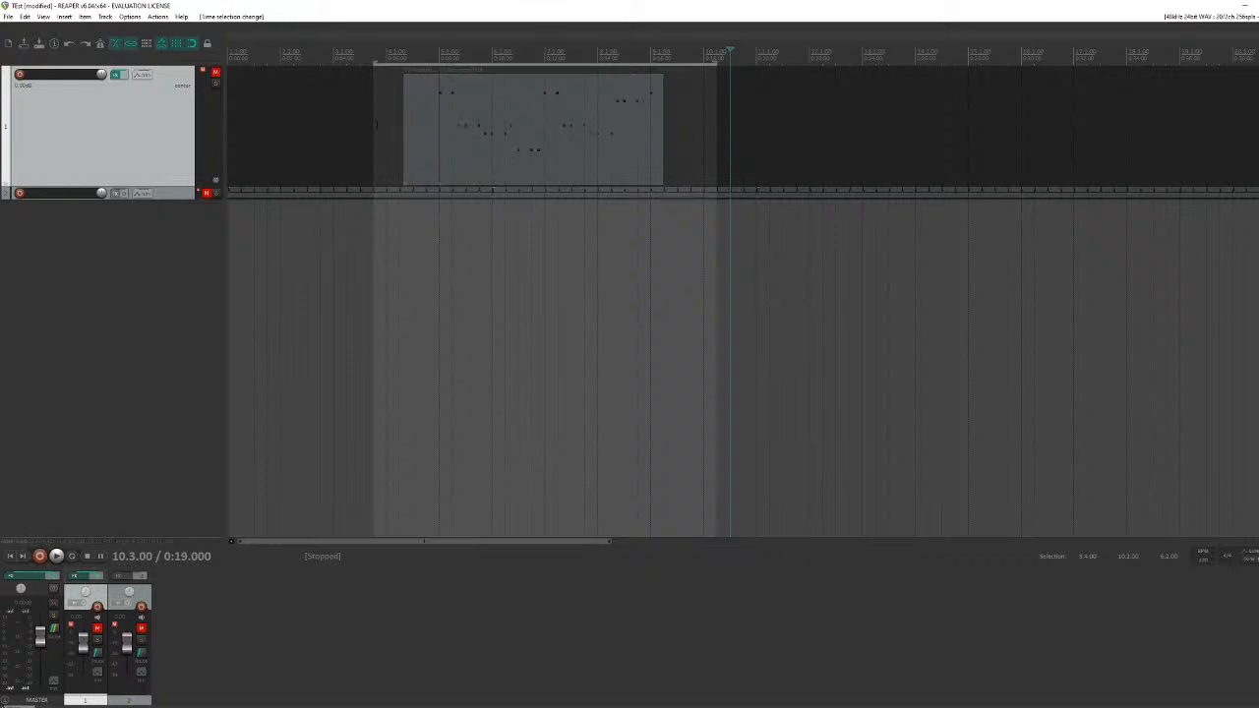
pyautogui.moveTo(169, 202); pyautogui.dragTo(171, 334)
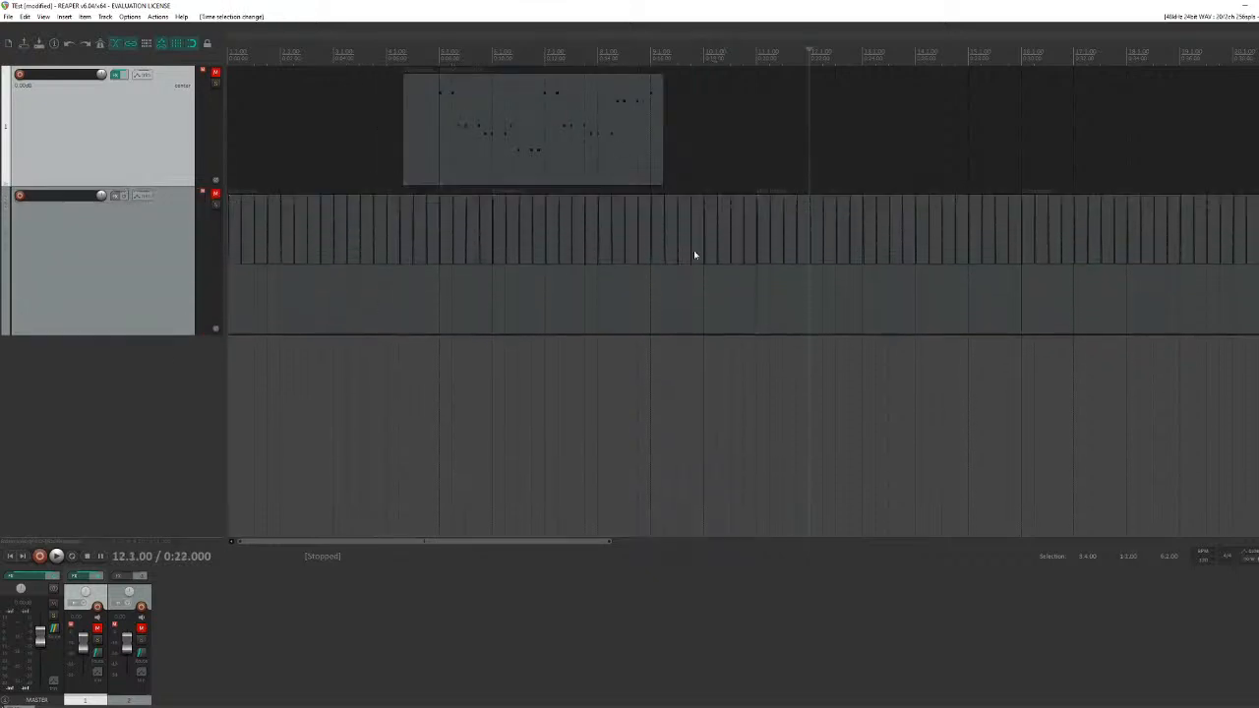
pyautogui.click(769, 214)
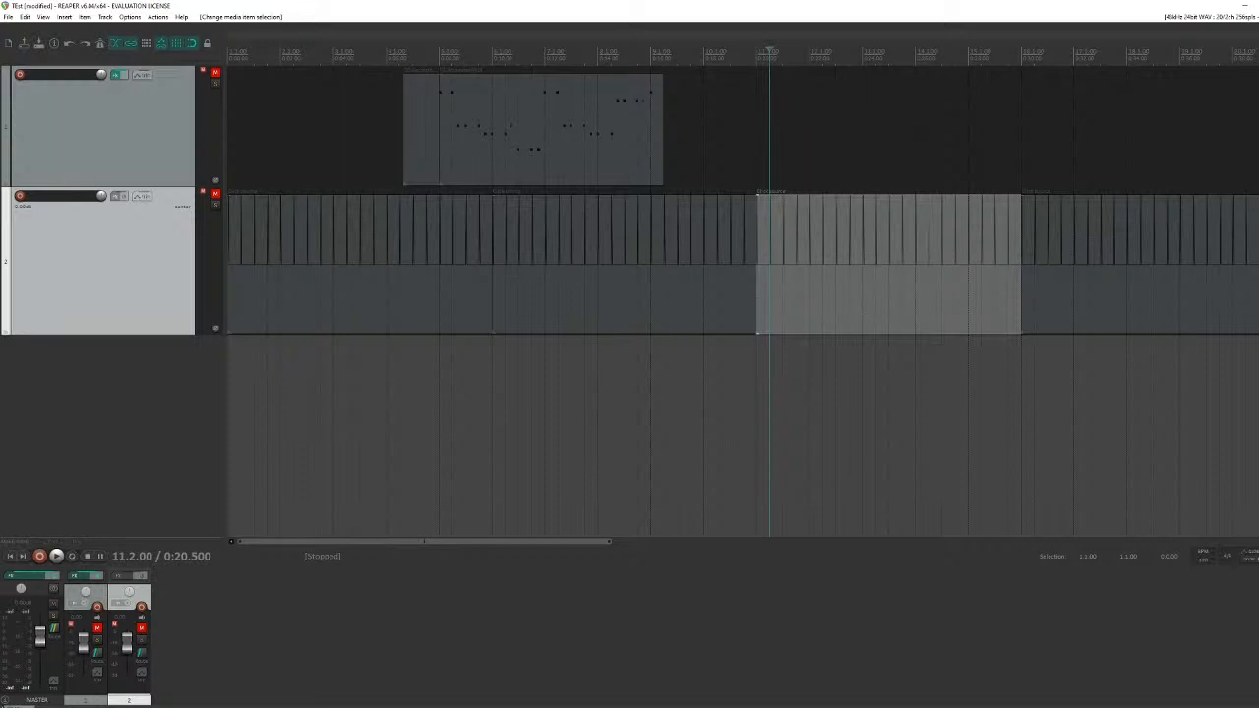
pyautogui.moveTo(293, 379); pyautogui.dragTo(954, 387)
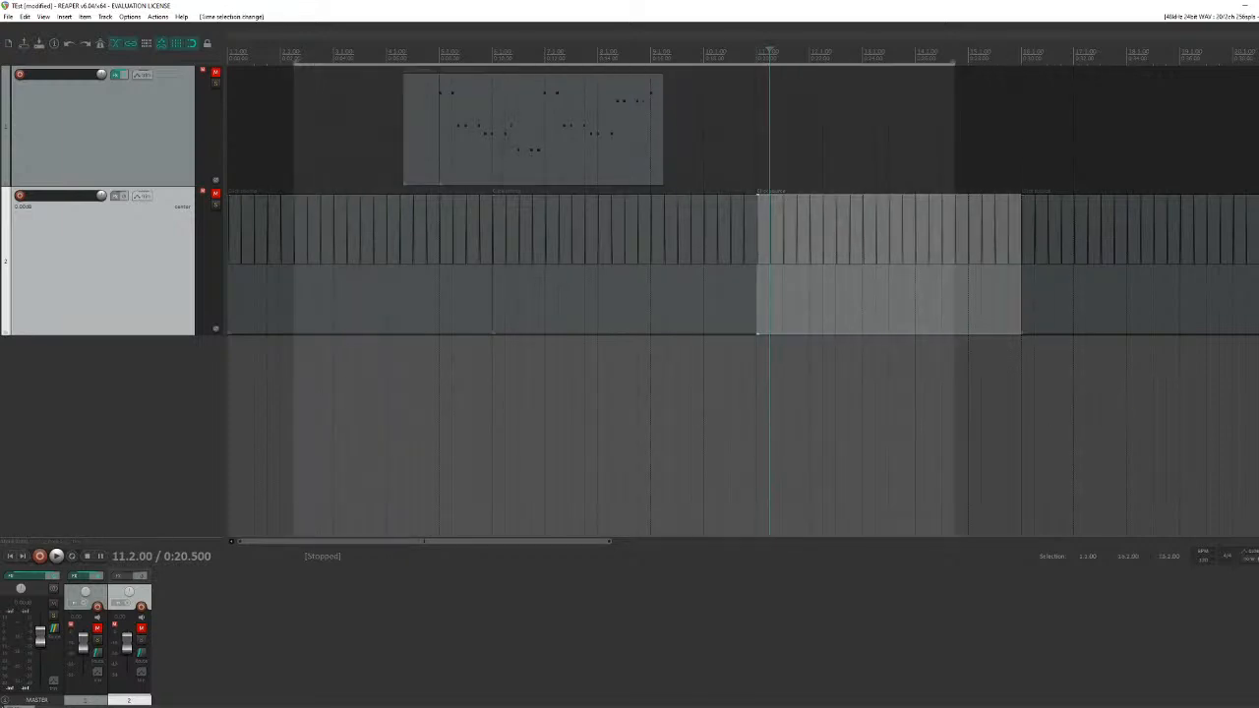
pyautogui.click(928, 387)
pyautogui.moveTo(1180, 388); pyautogui.dragTo(399, 392)
pyautogui.click(159, 372)
pyautogui.click(374, 358)
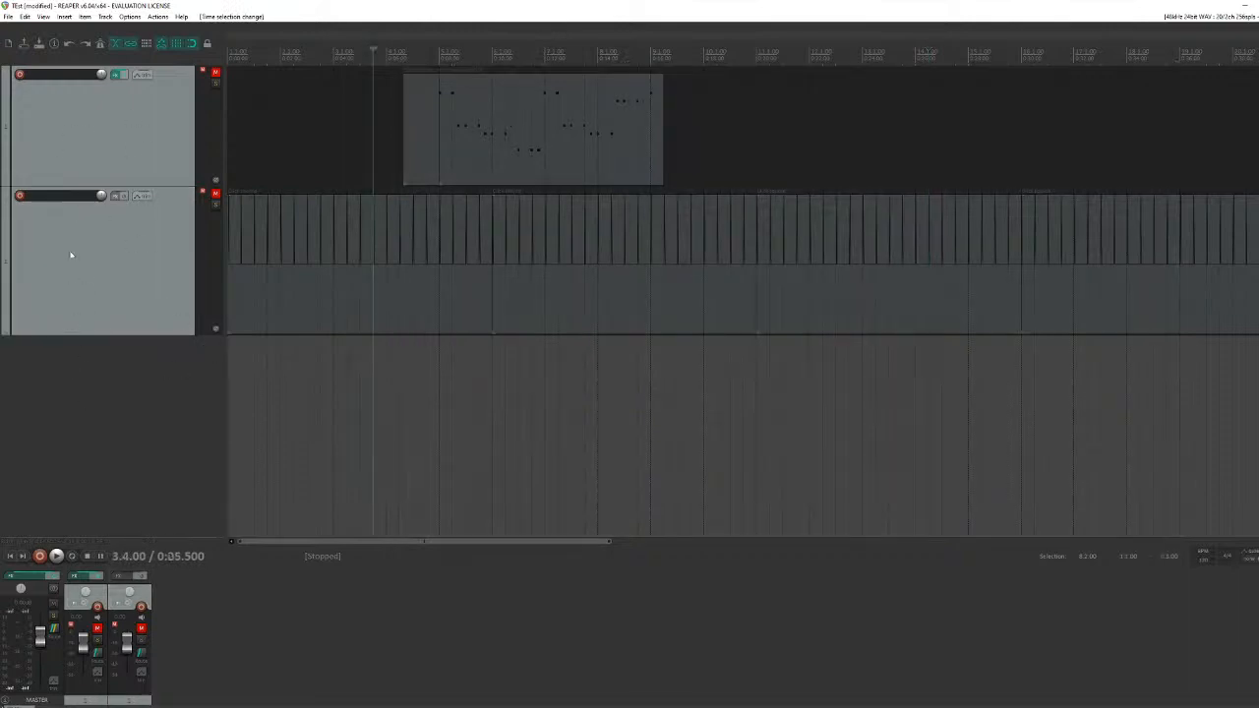
pyautogui.click(102, 146)
pyautogui.click(116, 222)
pyautogui.click(129, 159)
pyautogui.click(121, 240)
pyautogui.click(124, 151)
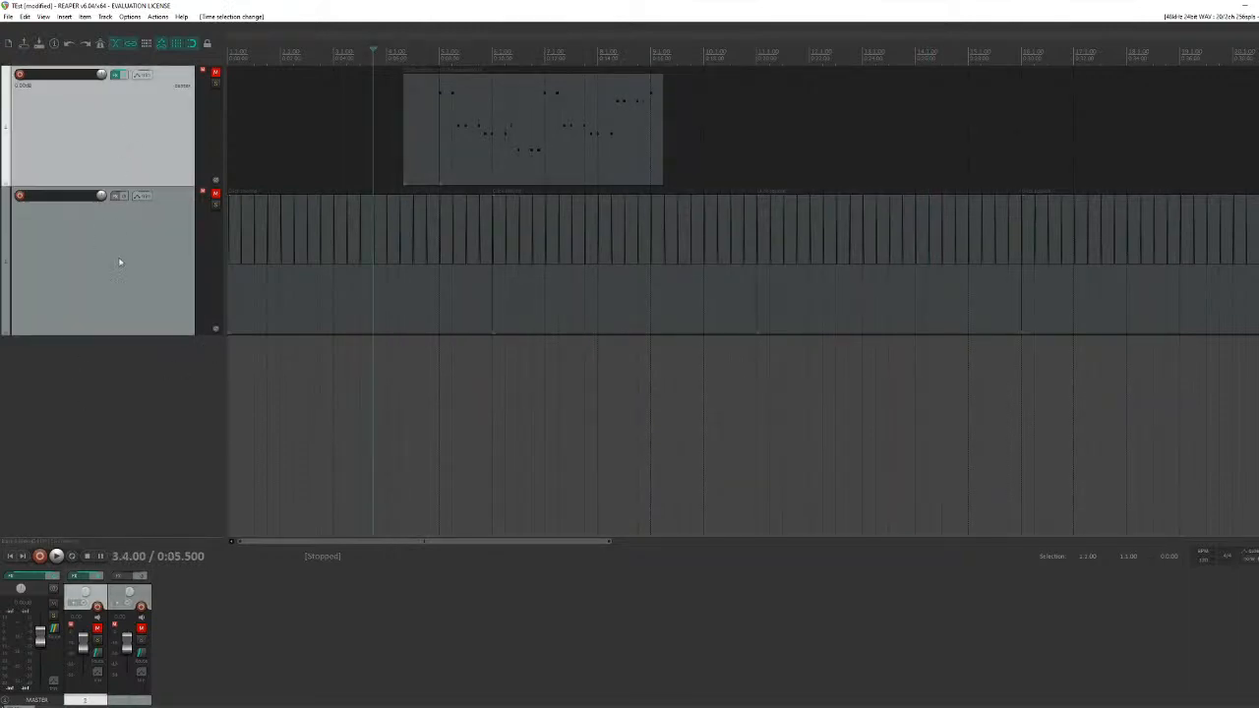
pyautogui.click(119, 261)
pyautogui.click(135, 163)
# Step: Reduce track 2's height so that it is somewhat shorter than track 1
pyautogui.moveTo(137, 337); pyautogui.dragTo(135, 286)
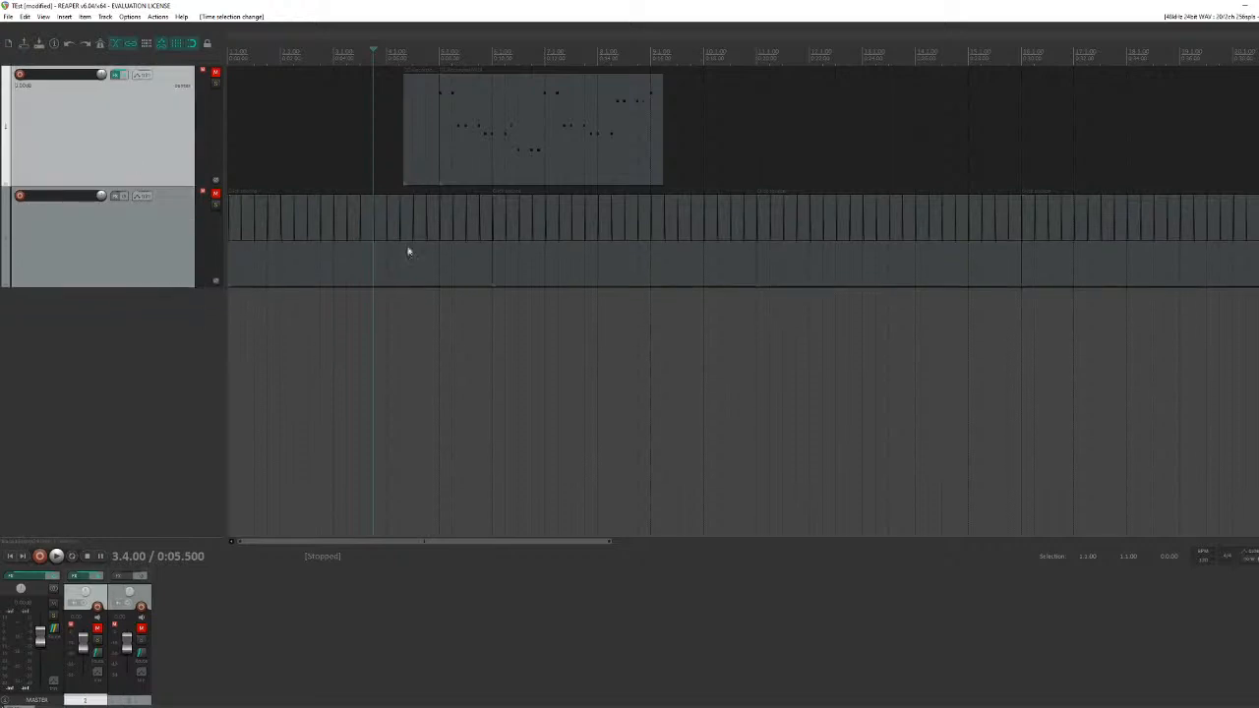
pyautogui.click(688, 264)
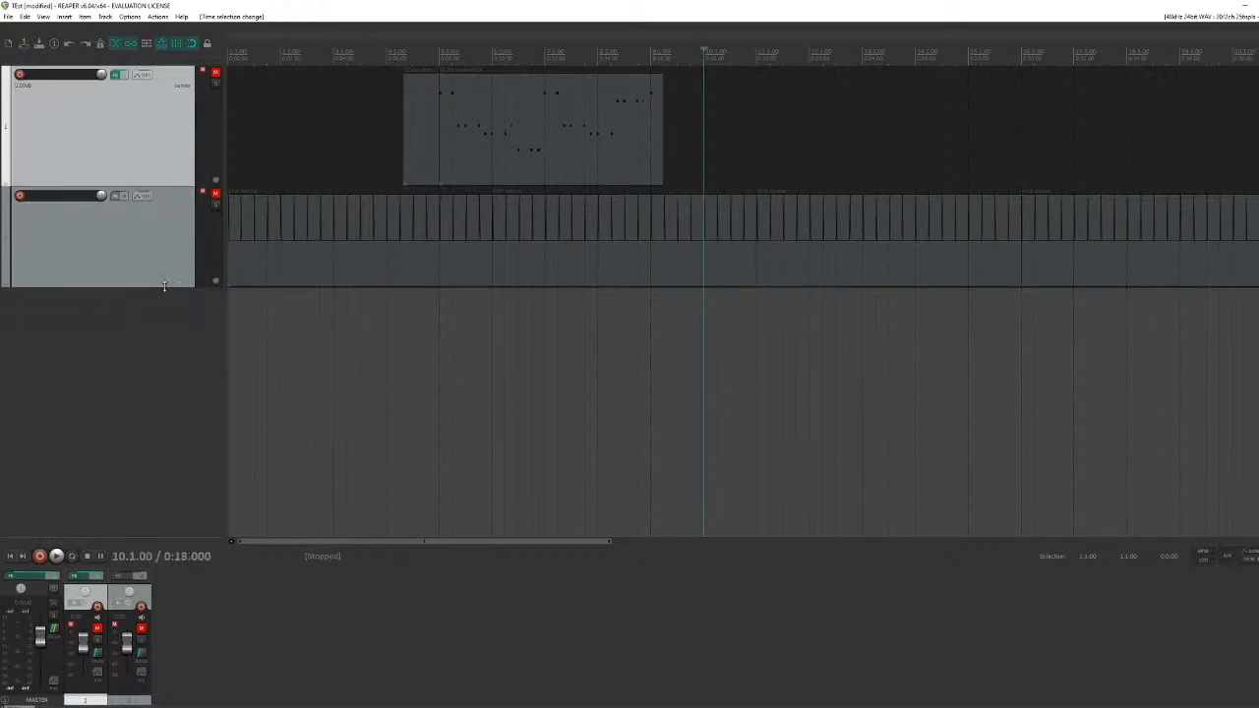
pyautogui.moveTo(164, 285)
pyautogui.mouseDown()
pyautogui.moveTo(164, 242)
pyautogui.moveTo(169, 276)
pyautogui.mouseUp()
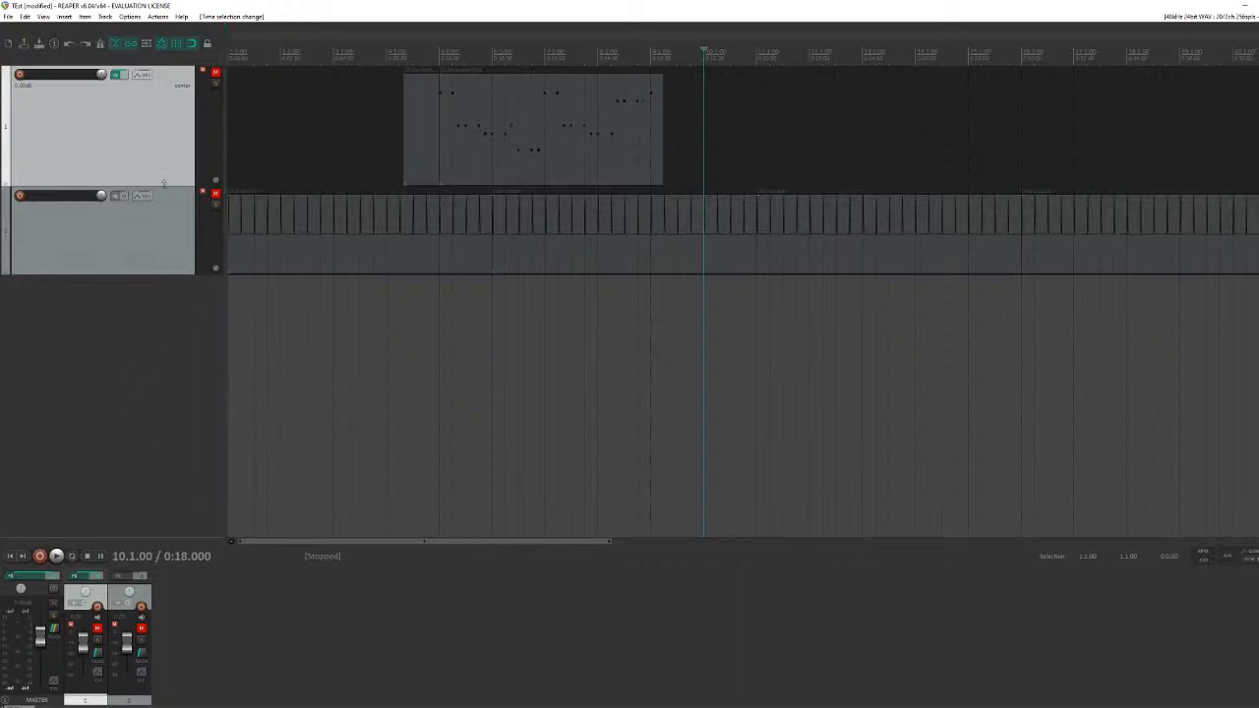
# Step: Select track 2, unmute it and solo it
pyautogui.click(118, 214)
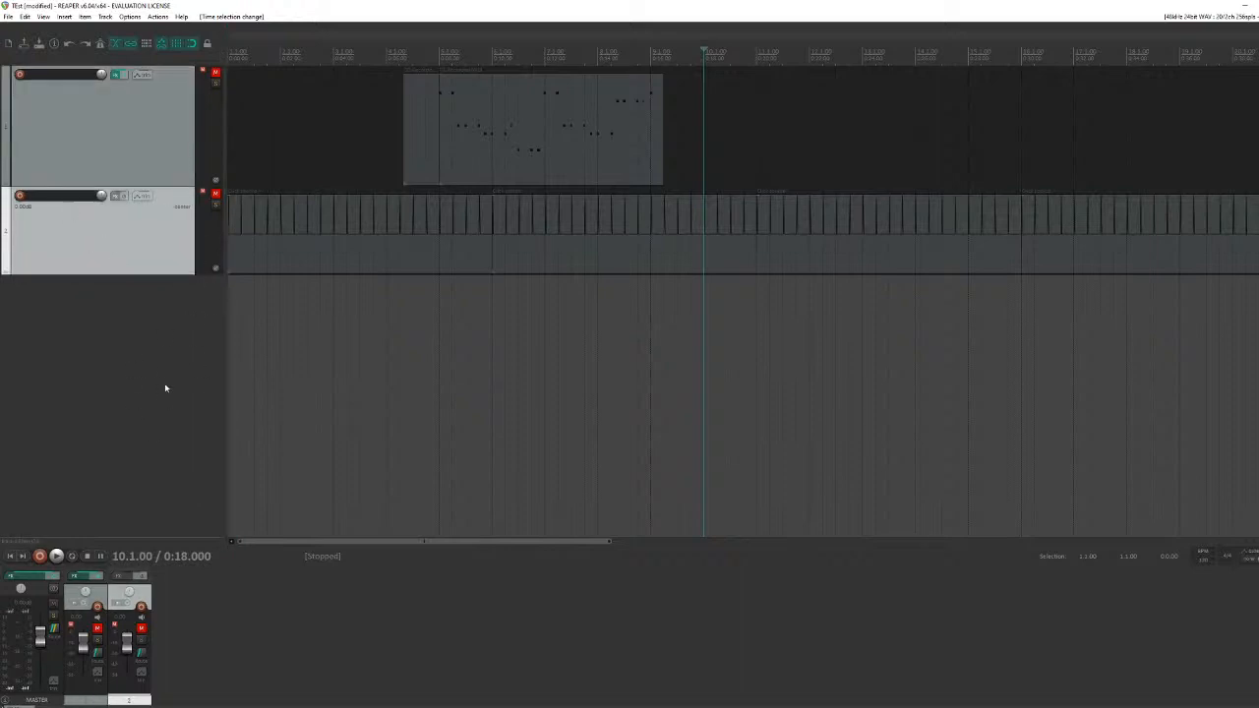
pyautogui.click(217, 195)
pyautogui.click(216, 194)
pyautogui.click(217, 206)
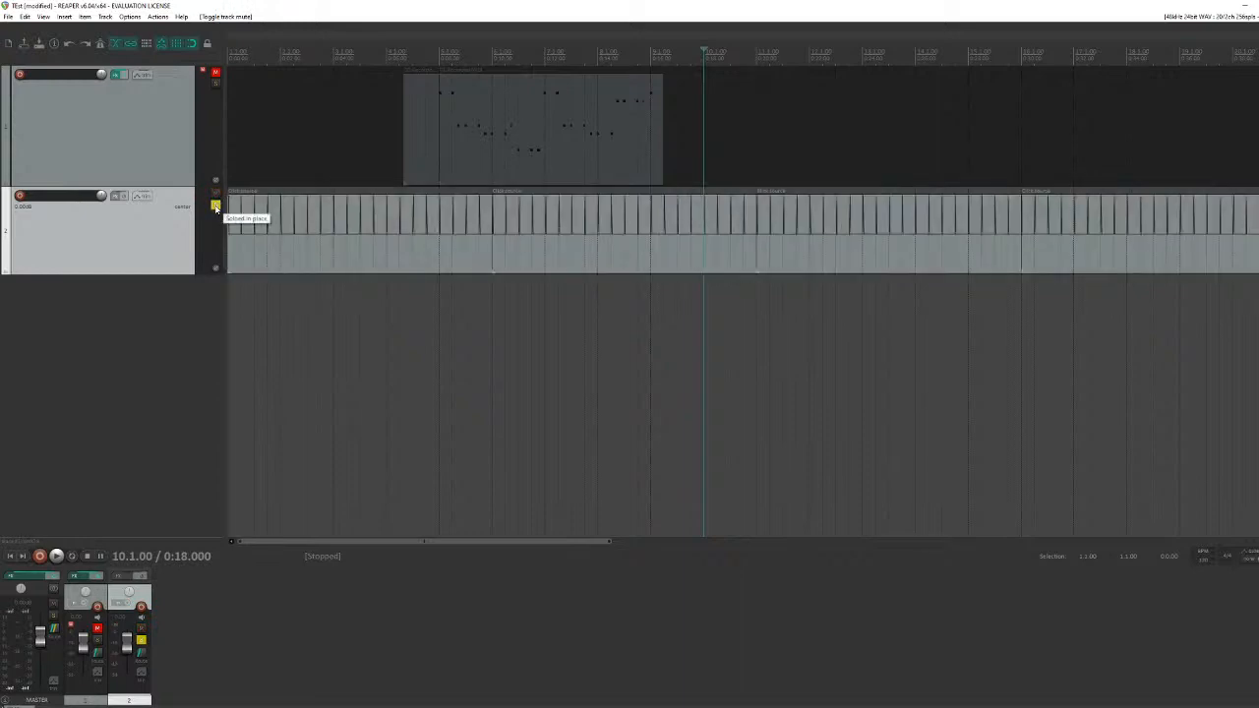
# Step: Play track 2's click source from 7.3.00 for a few seconds and stop playback
pyautogui.click(394, 218)
pyautogui.click(728, 218)
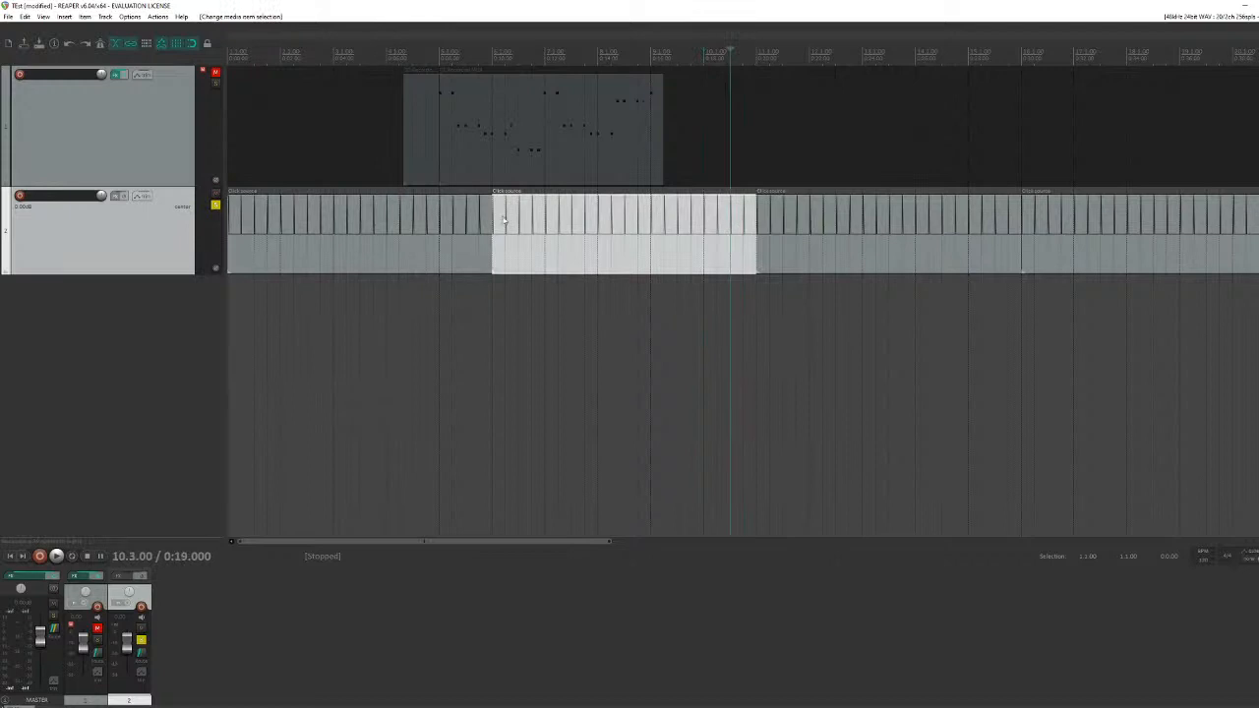
pyautogui.click(569, 216)
pyautogui.press('space')
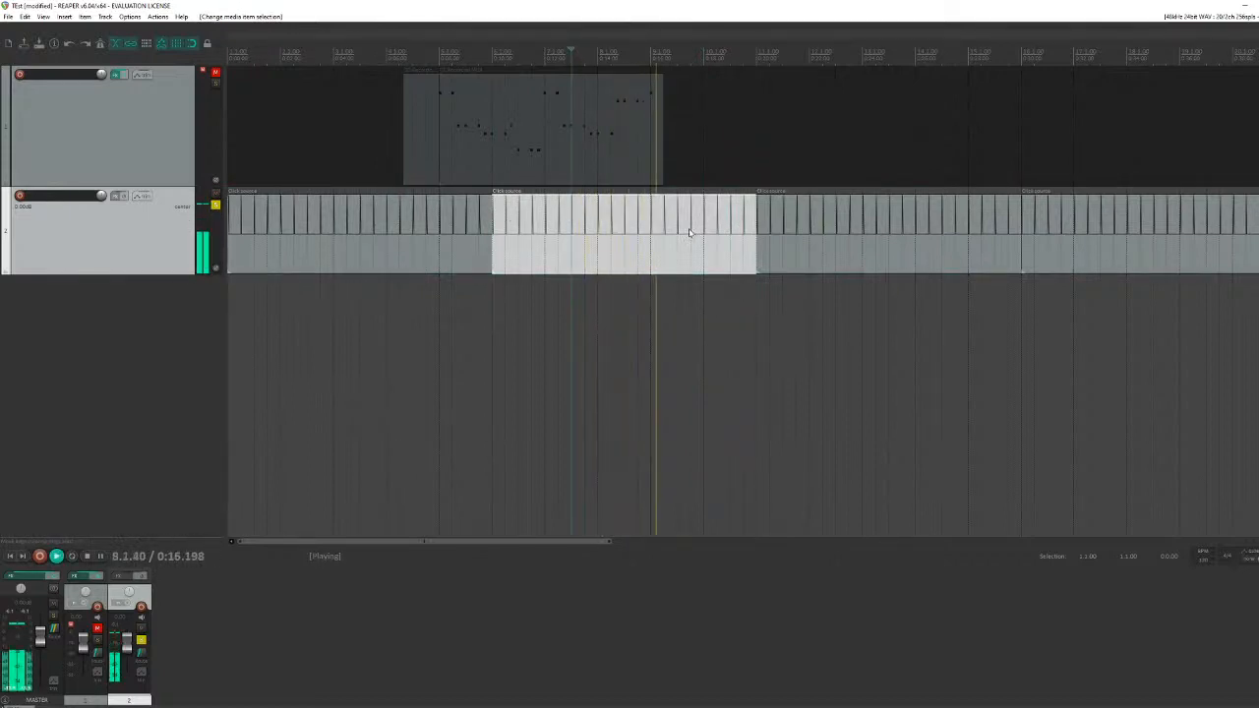
pyautogui.press('space')
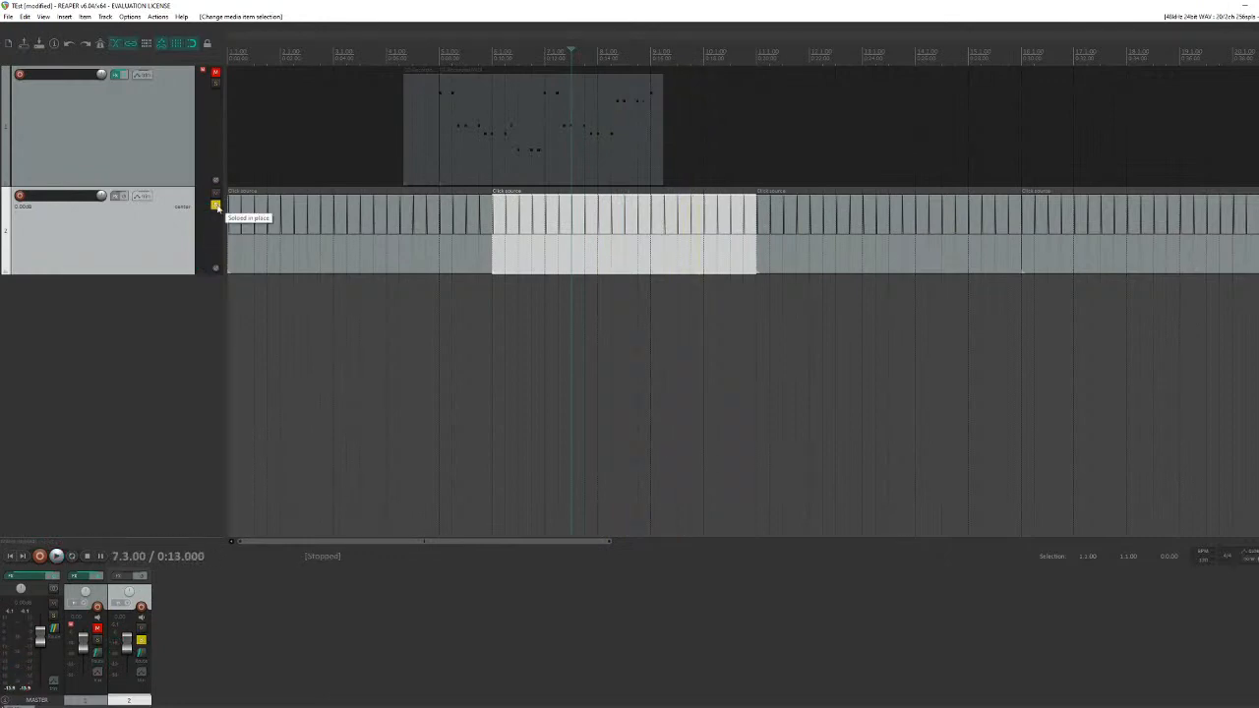
# Step: Turn off track 2's solo and mute the track
pyautogui.click(216, 205)
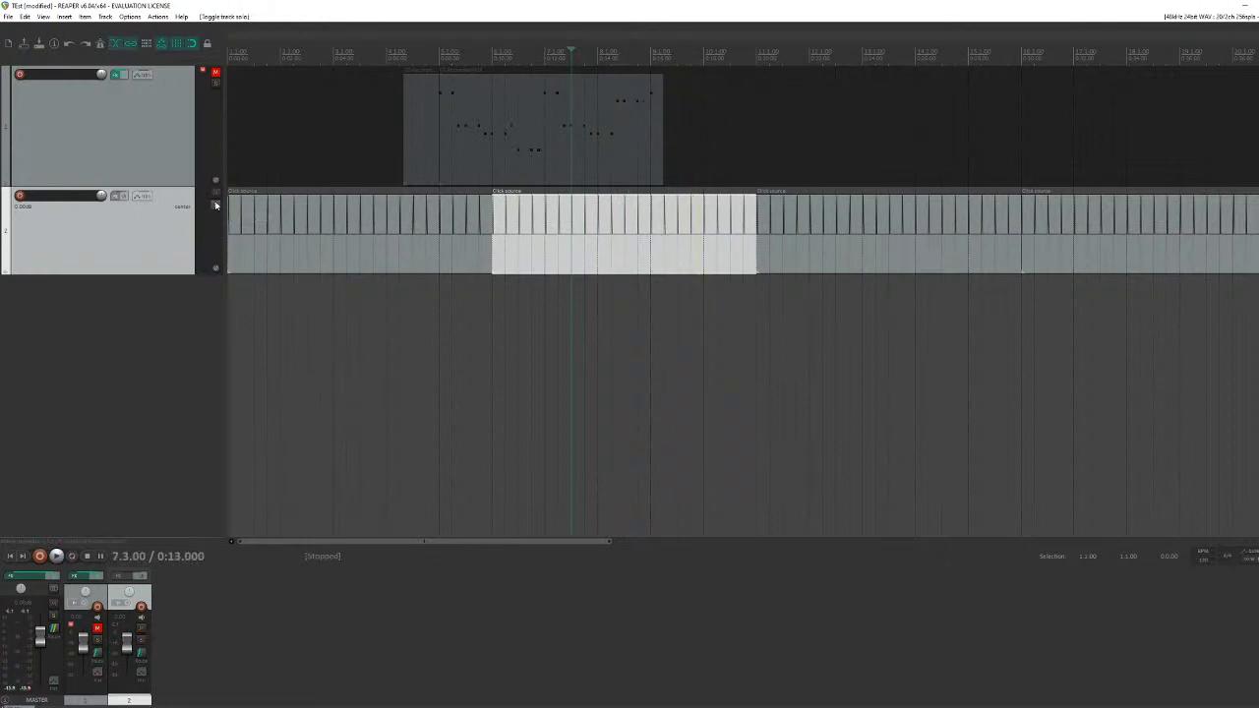
pyautogui.click(215, 194)
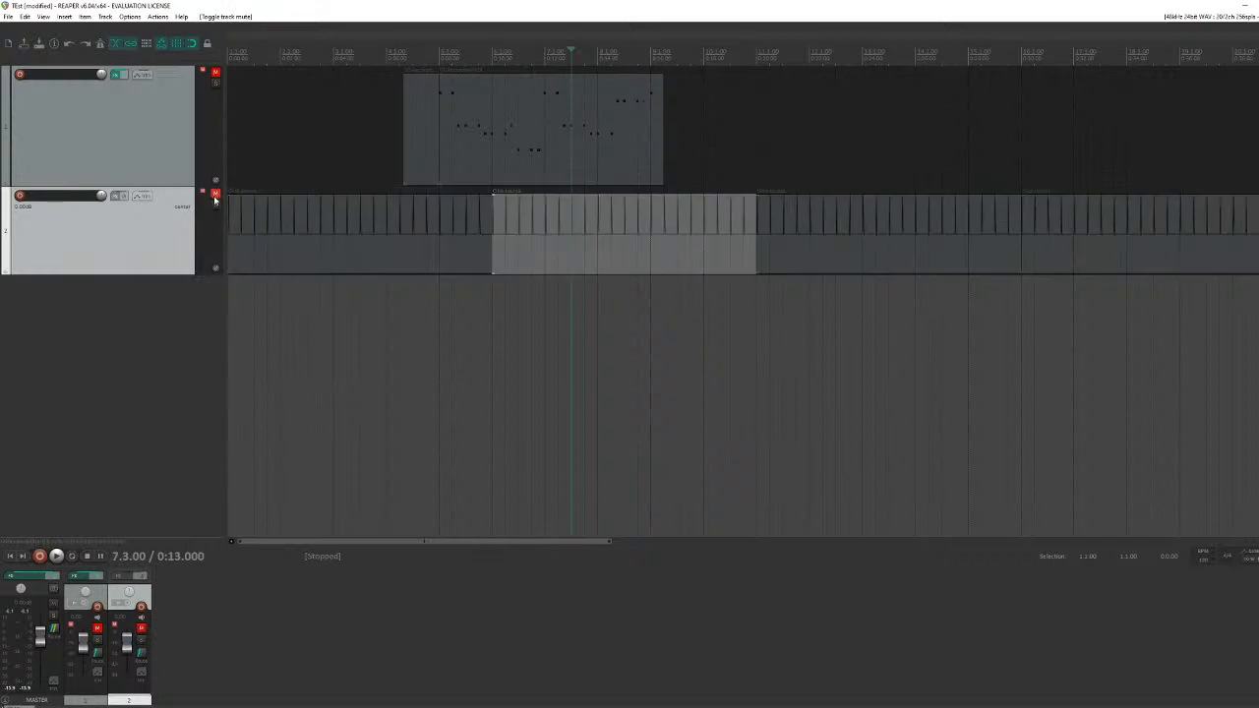
# Step: Open track 2's FX chain, look over the list of available plug-ins and close both windows without adding any
pyautogui.click(116, 196)
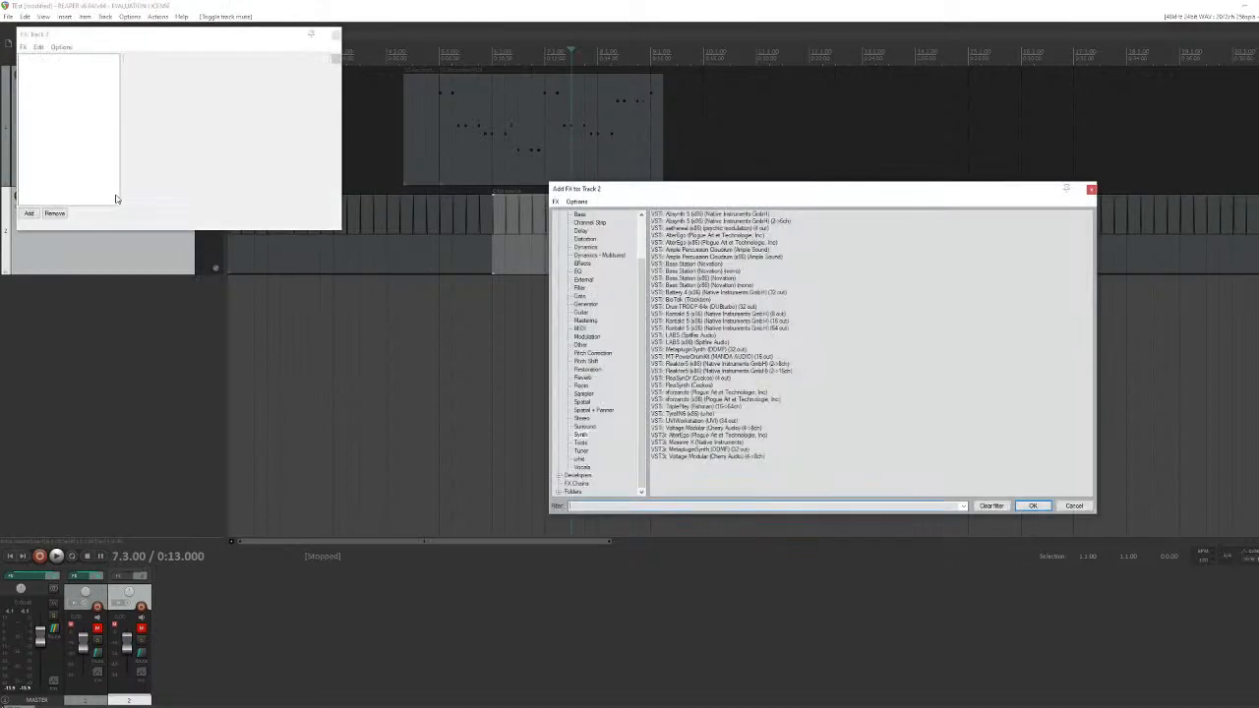
pyautogui.moveTo(231, 72); pyautogui.dragTo(1149, 277)
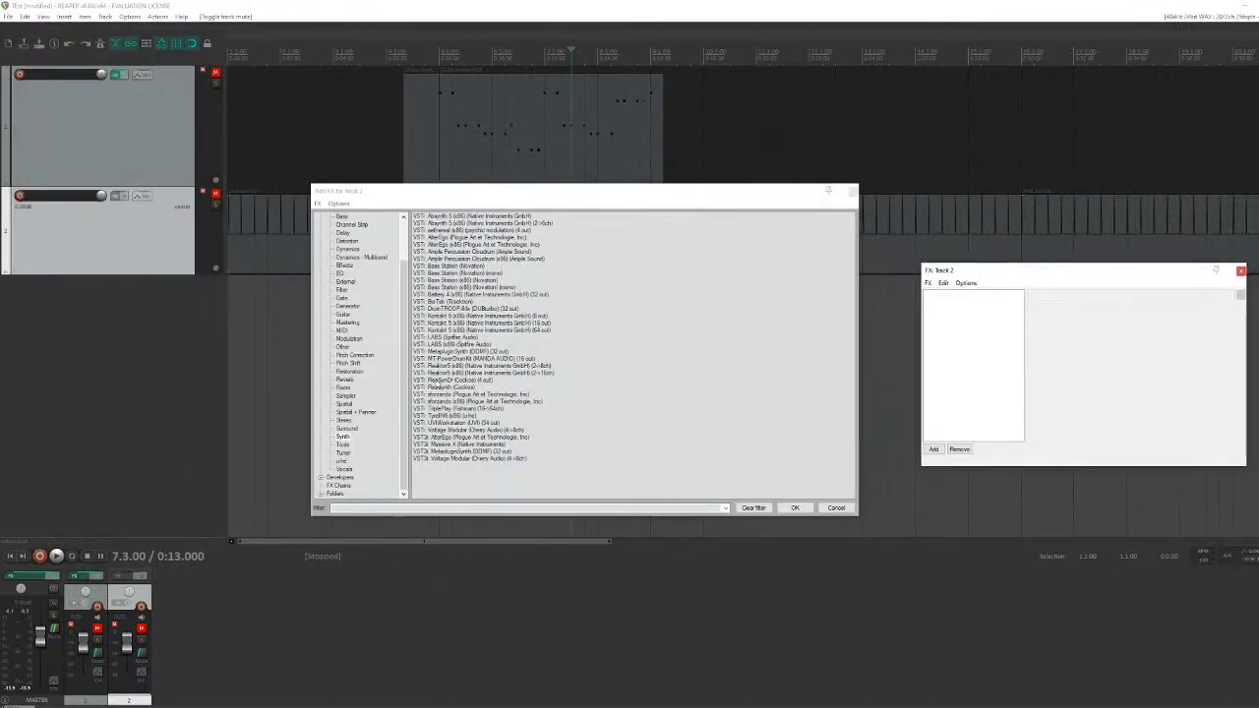
pyautogui.click(855, 192)
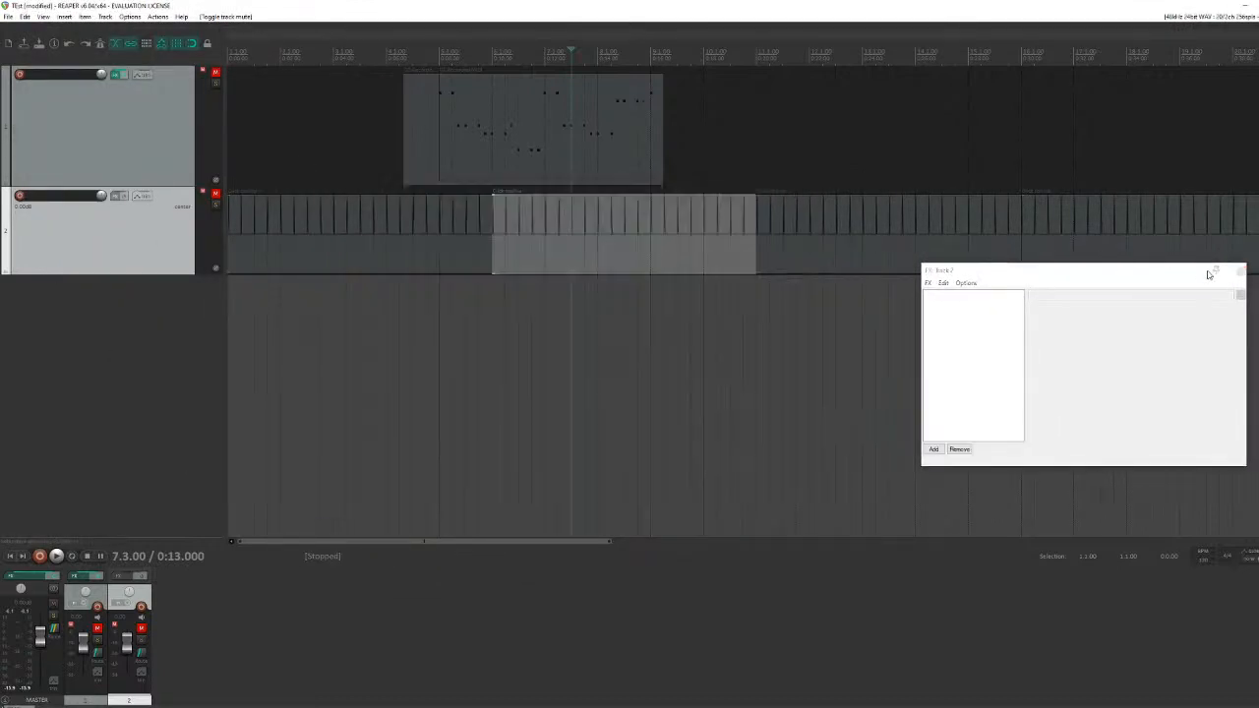
pyautogui.click(1241, 270)
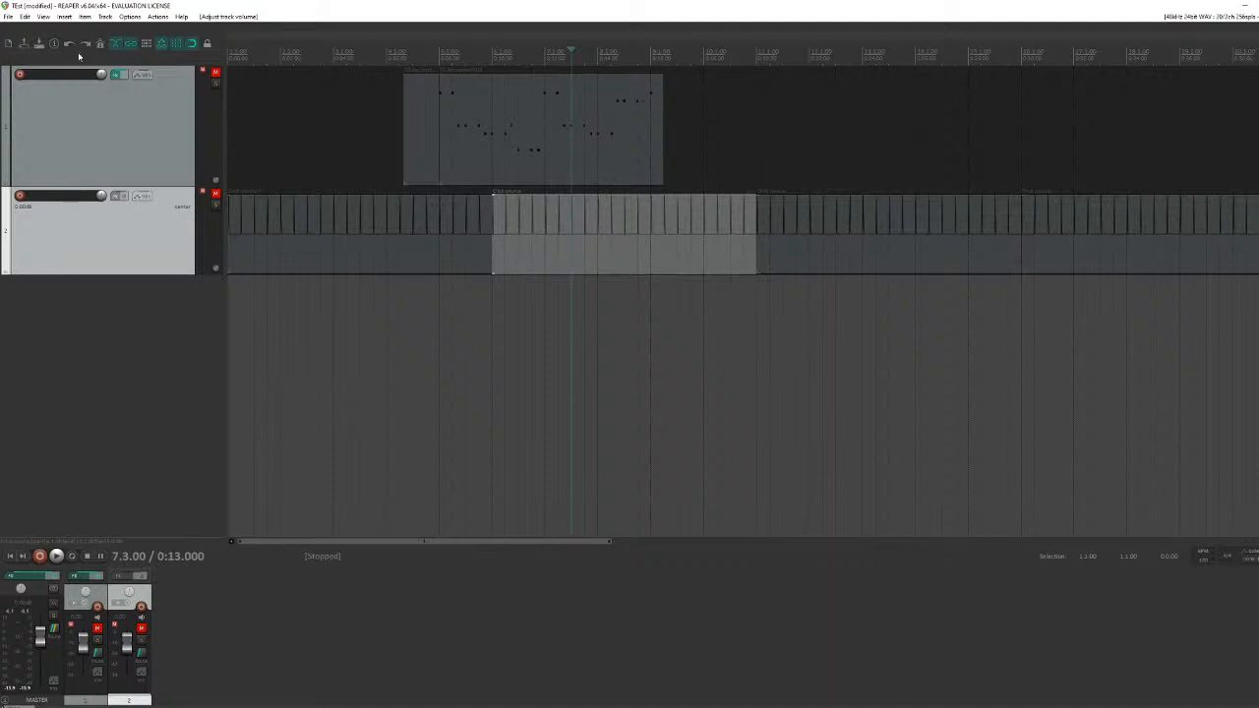
pyautogui.click(132, 45)
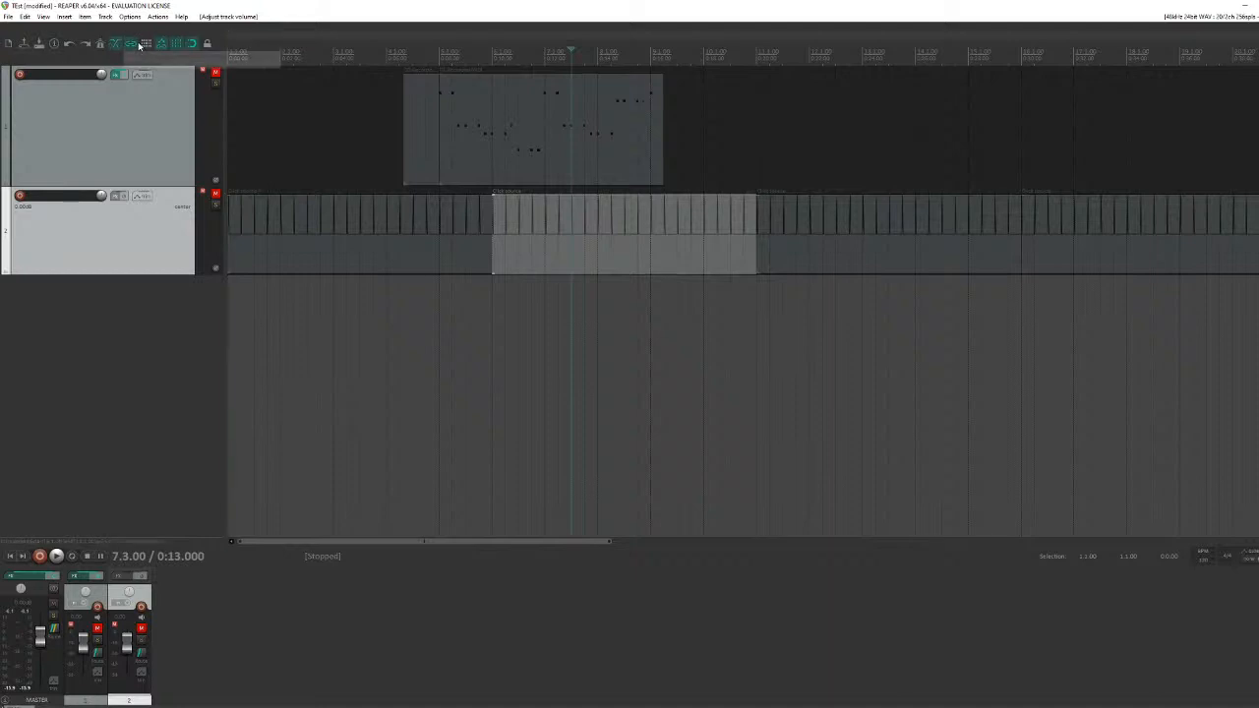
pyautogui.click(137, 45)
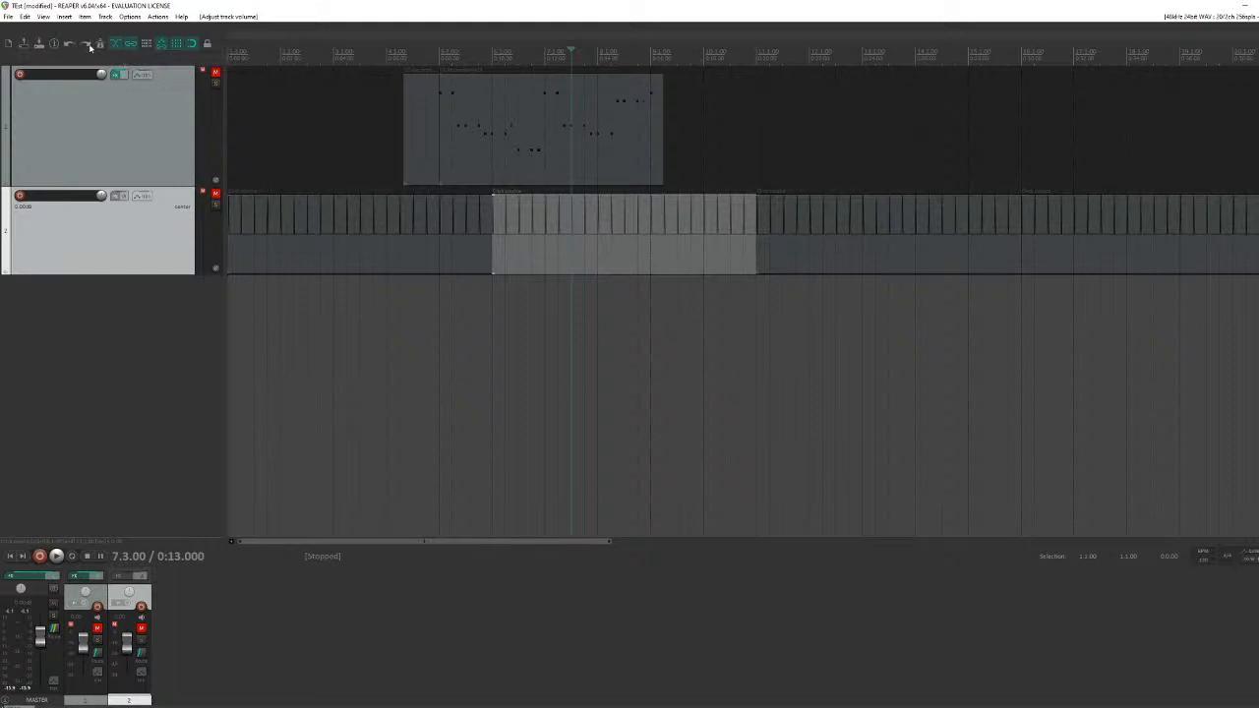
pyautogui.click(346, 569)
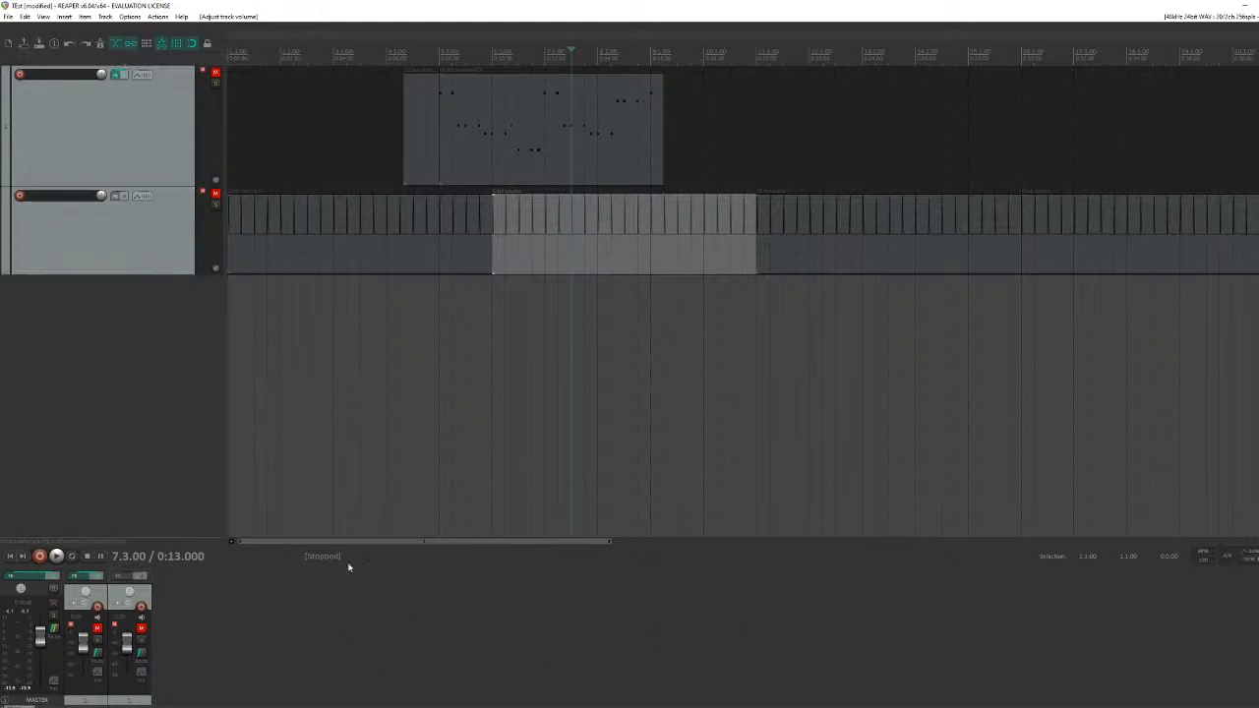
# Step: Enlarge the mixer to about half of the window height and select the main MIDI item on track 1
pyautogui.moveTo(394, 568); pyautogui.dragTo(455, 384)
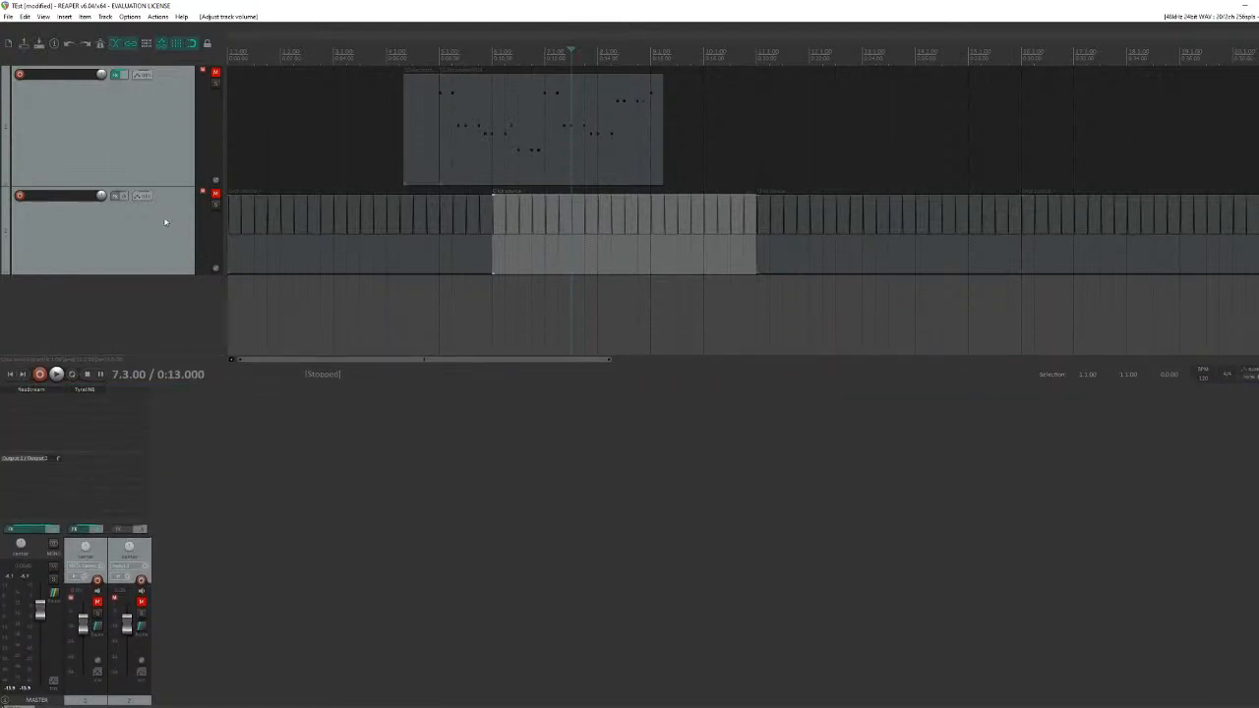
pyautogui.click(139, 144)
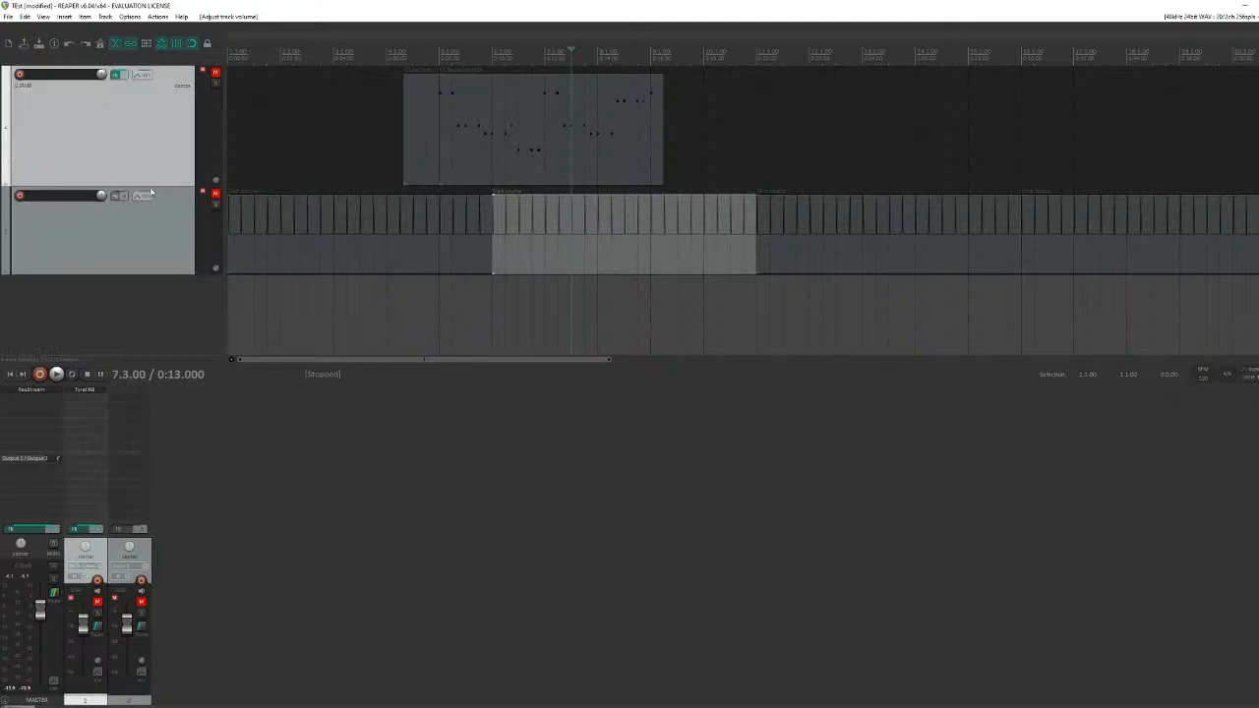
pyautogui.click(514, 115)
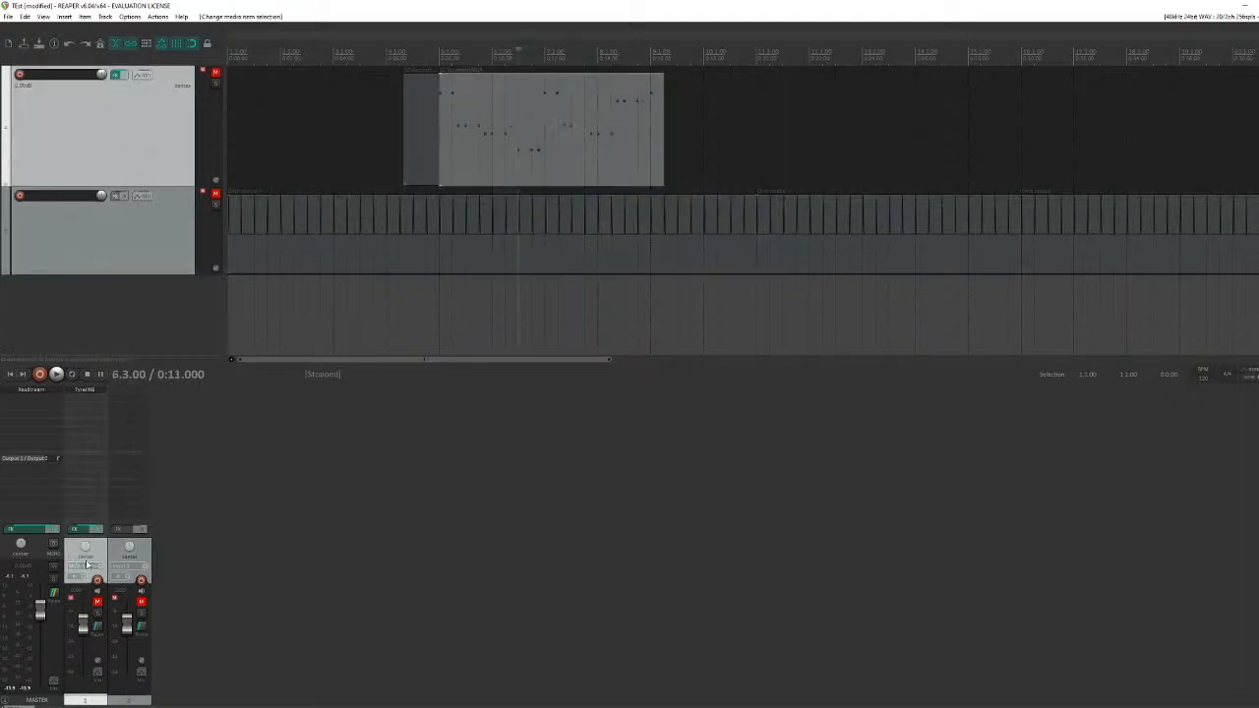
pyautogui.click(108, 254)
# Step: Add three new empty tracks below track 2 and reduce the mixer's height to make room for the track view
pyautogui.doubleClick(226, 525)
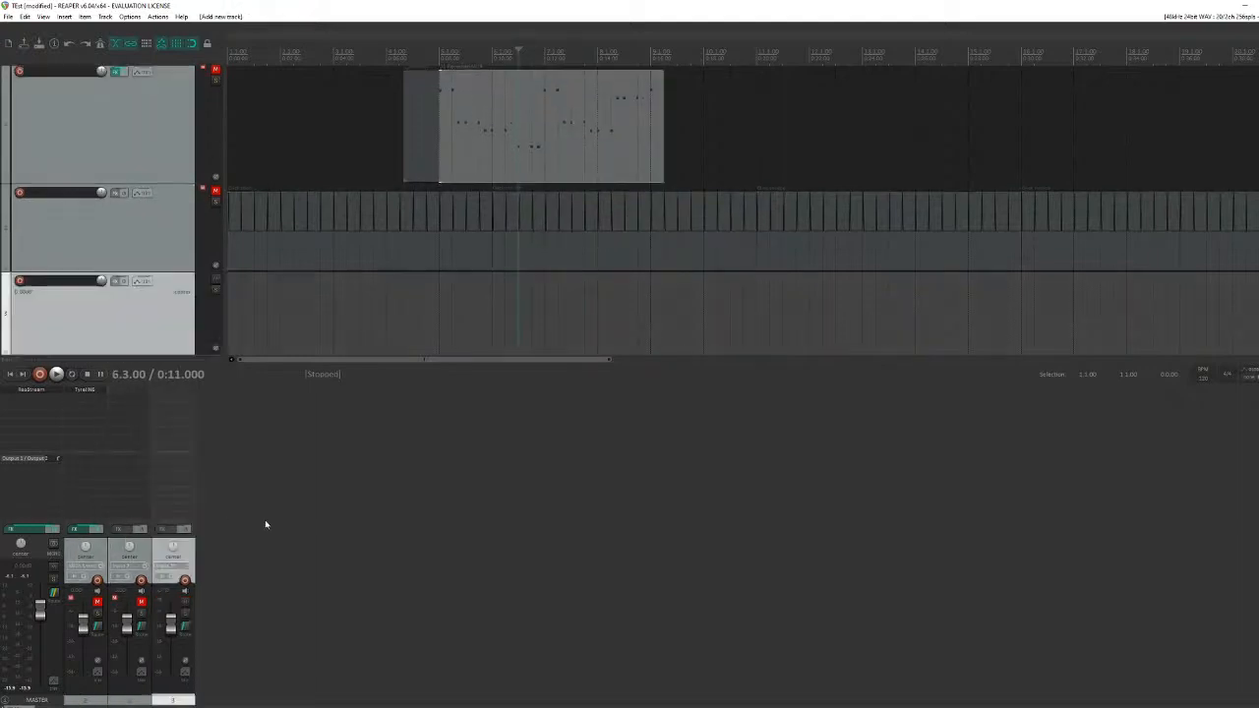
pyautogui.moveTo(225, 366); pyautogui.dragTo(229, 528)
pyautogui.doubleClick(310, 647)
pyautogui.scroll(-1, 158, 445)
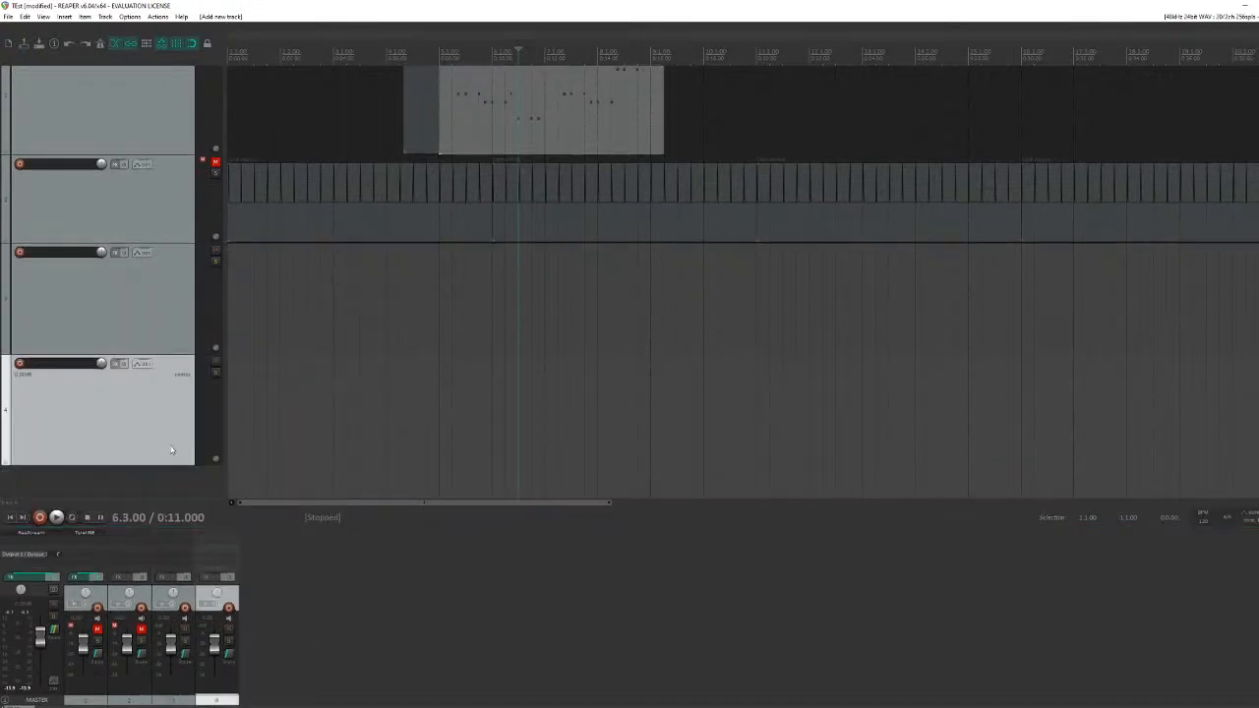
pyautogui.doubleClick(163, 491)
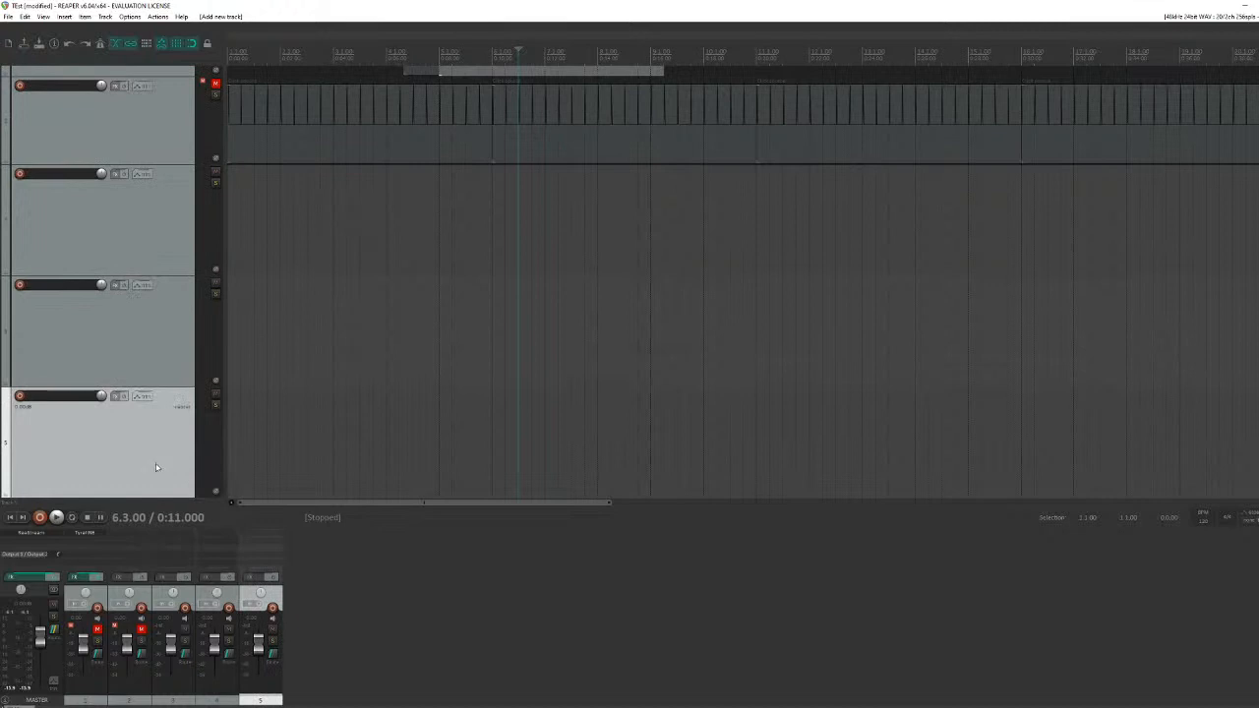
# Step: Delete the three empty tracks below track 2, starting with the last one
pyautogui.press('Delete')
pyautogui.click(137, 357)
pyautogui.press('Delete')
pyautogui.click(139, 258)
pyautogui.press('Delete')
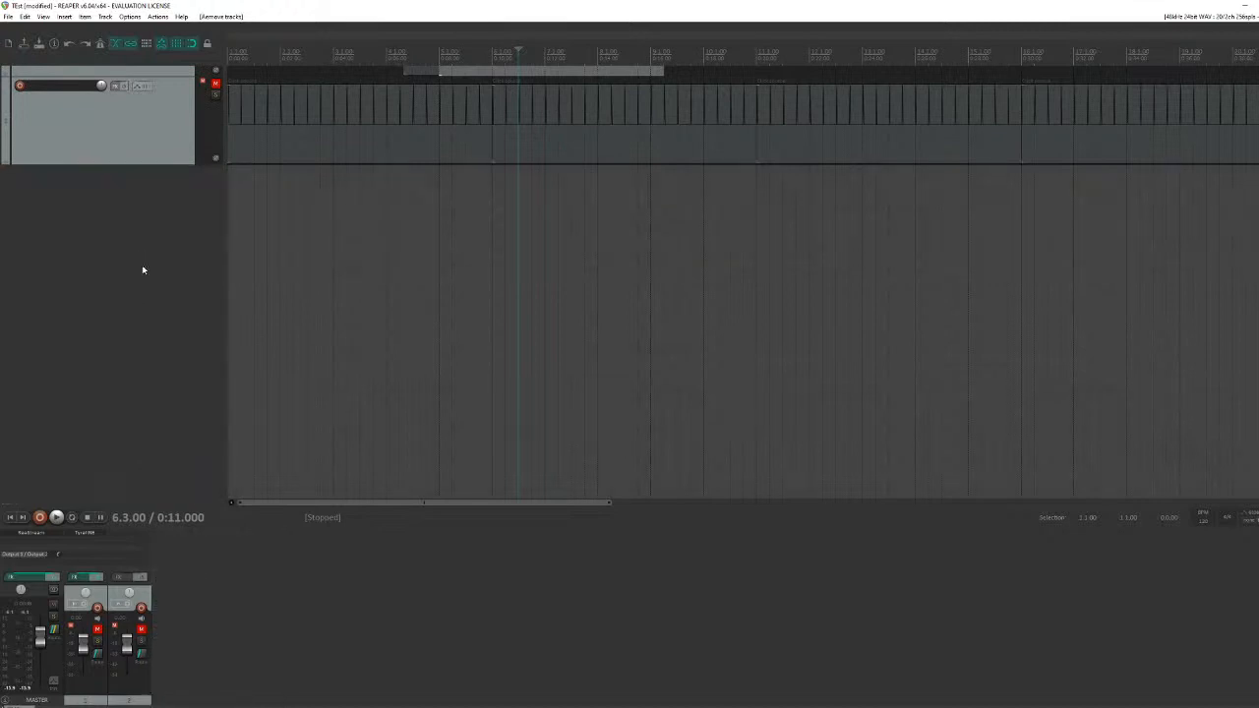
# Step: Add an empty third track below track 2 and enlarge the mixer to more than half of the window height
pyautogui.scroll(2, 158, 374)
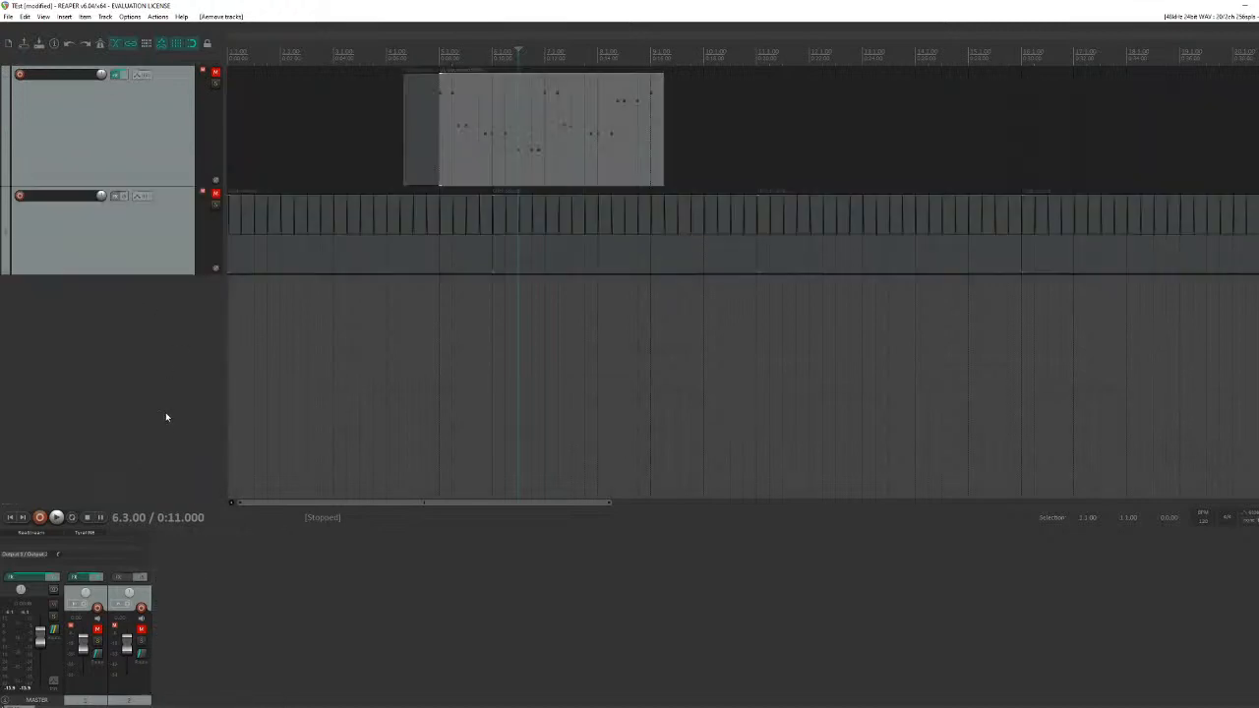
pyautogui.doubleClick(186, 630)
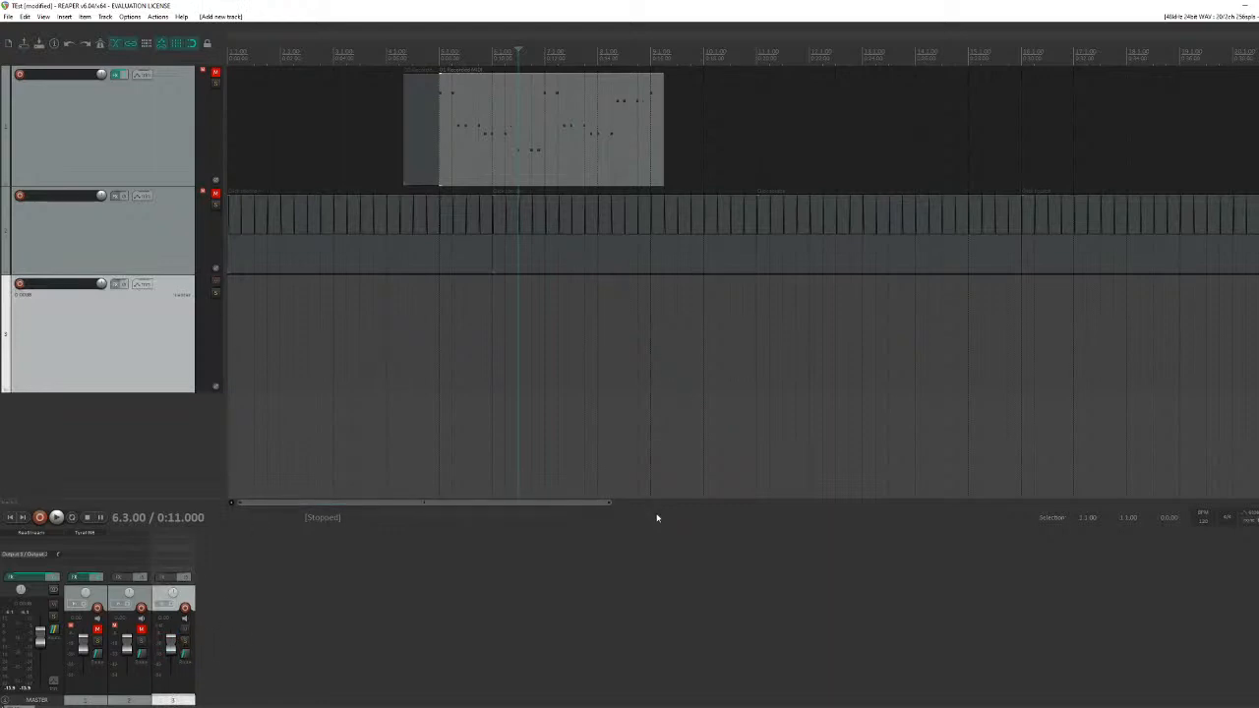
pyautogui.moveTo(657, 509); pyautogui.dragTo(696, 295)
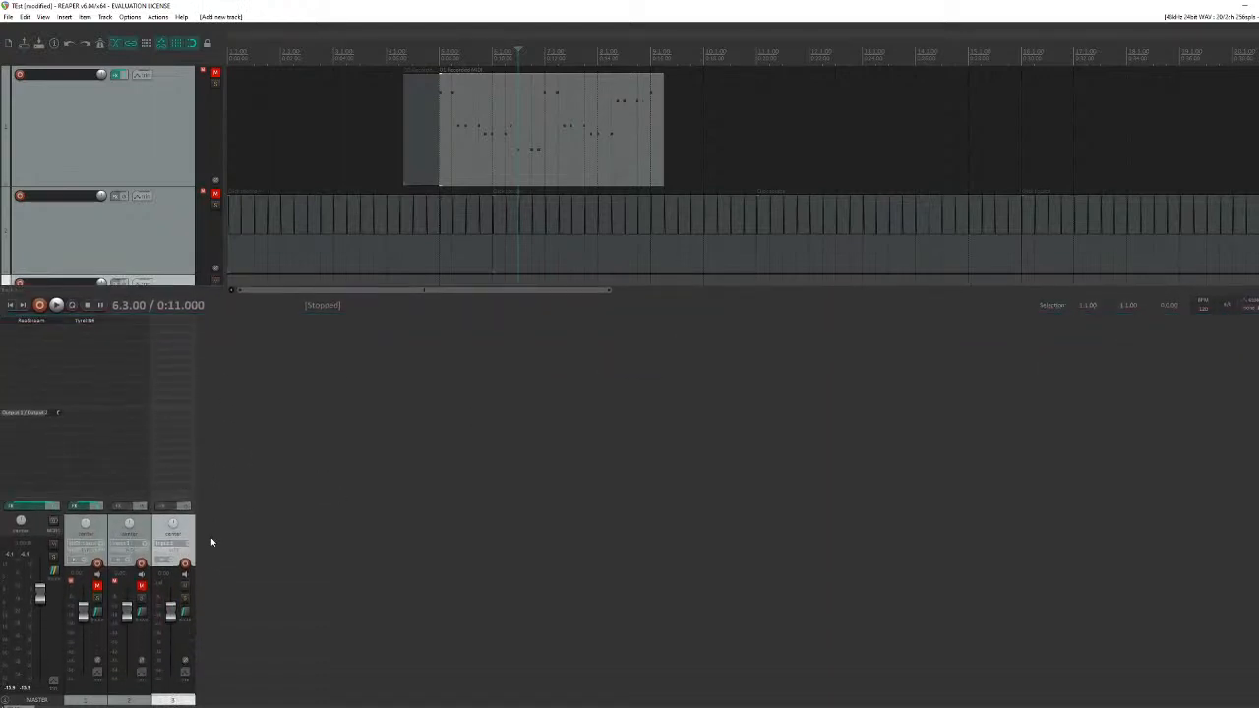
# Step: Lower track 3's volume fader slightly in the mixer and try out its pan knob
pyautogui.moveTo(171, 613)
pyautogui.mouseDown()
pyautogui.moveTo(169, 629)
pyautogui.moveTo(170, 600)
pyautogui.moveTo(169, 622)
pyautogui.mouseUp()
pyautogui.moveTo(173, 524)
pyautogui.mouseDown()
pyautogui.moveTo(173, 551)
pyautogui.moveTo(173, 521)
pyautogui.mouseUp()
# Step: Unmute and solo track 2, select its first media item and start playback from 4.3.00
pyautogui.click(215, 192)
pyautogui.click(215, 205)
pyautogui.click(397, 212)
pyautogui.press('space')
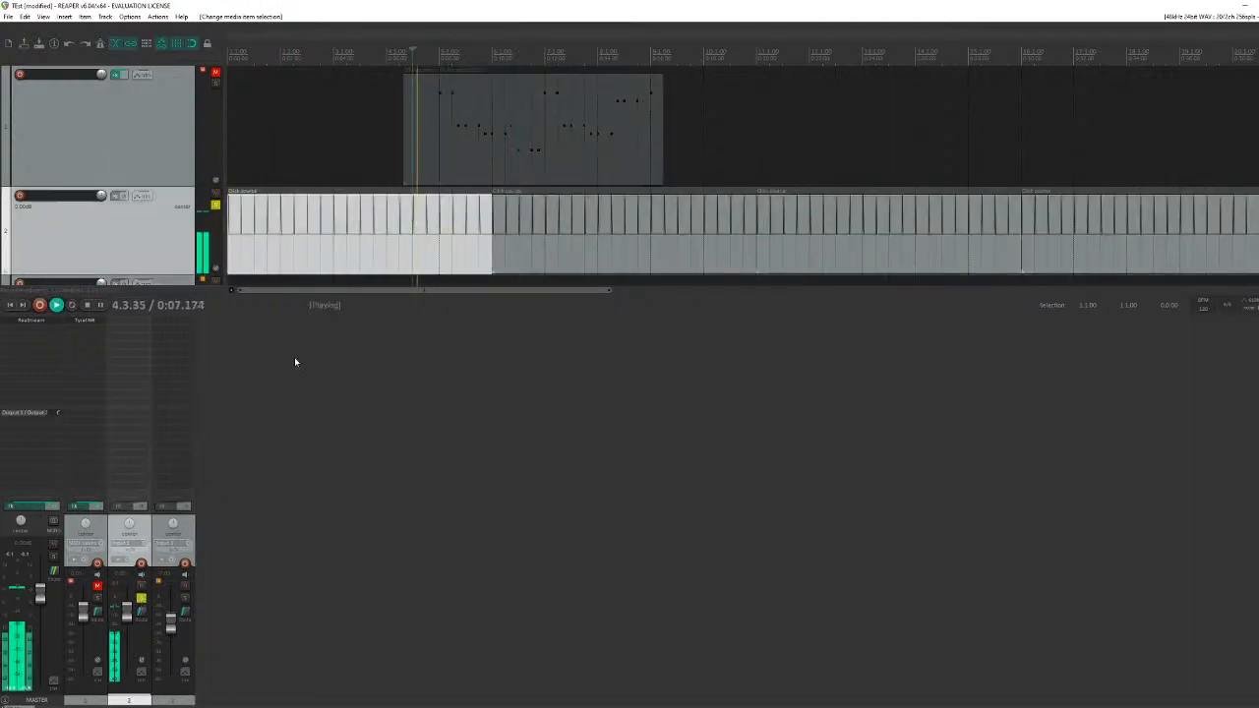
# Step: Pan track 2 100% left during playback, try its pan knob again and reset the pan to center
pyautogui.moveTo(129, 523); pyautogui.dragTo(129, 512)
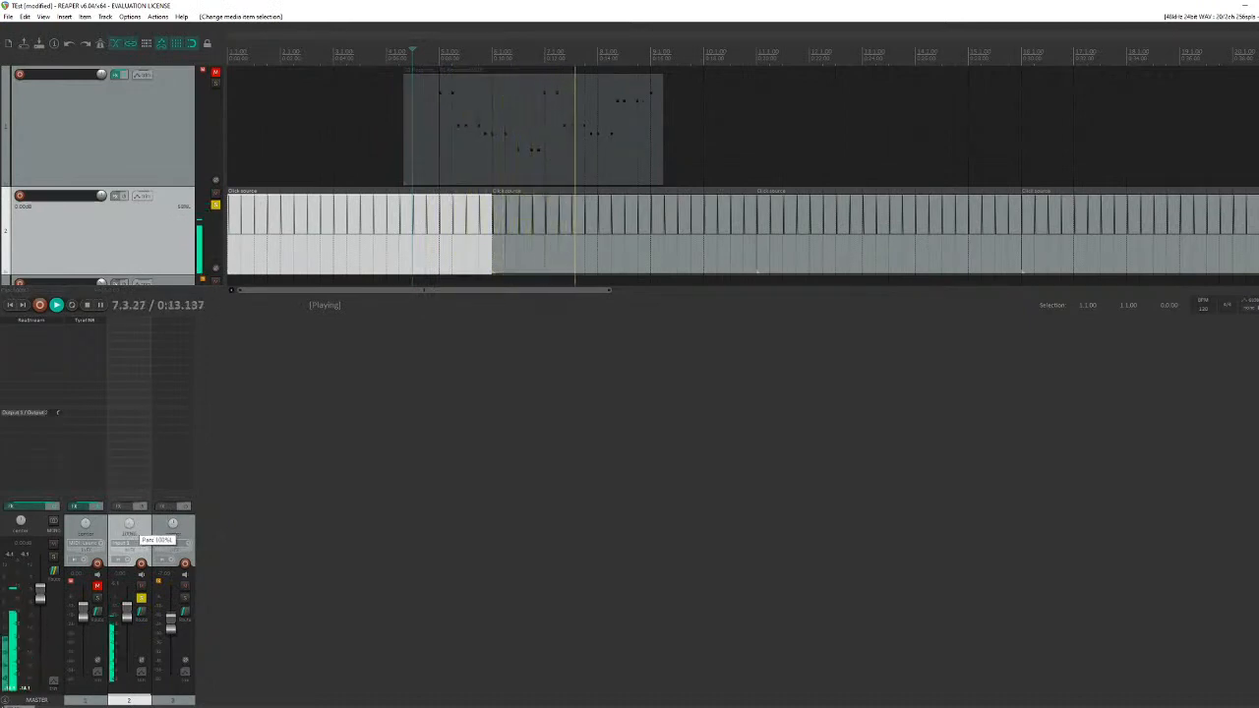
pyautogui.moveTo(129, 526)
pyautogui.mouseDown()
pyautogui.moveTo(129, 489)
pyautogui.moveTo(128, 506)
pyautogui.mouseUp()
pyautogui.doubleClick(129, 523)
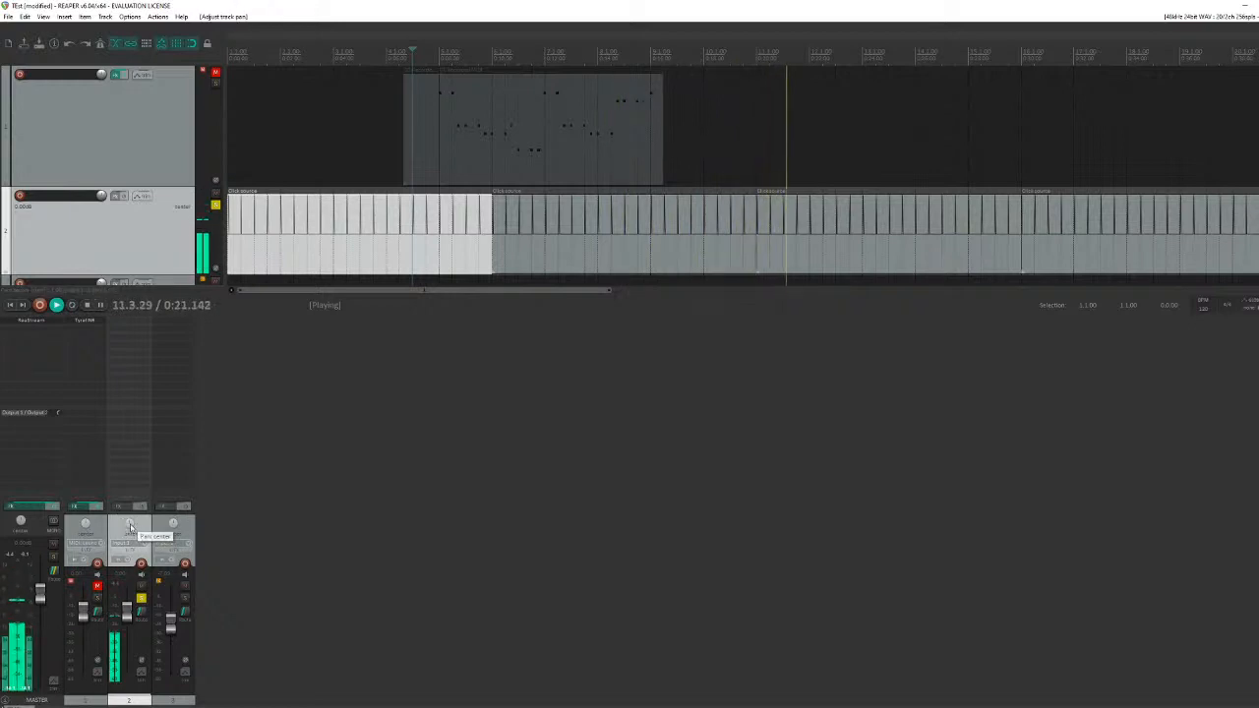
# Step: Stop playback, mute track 2 and turn off its solo
pyautogui.press('space')
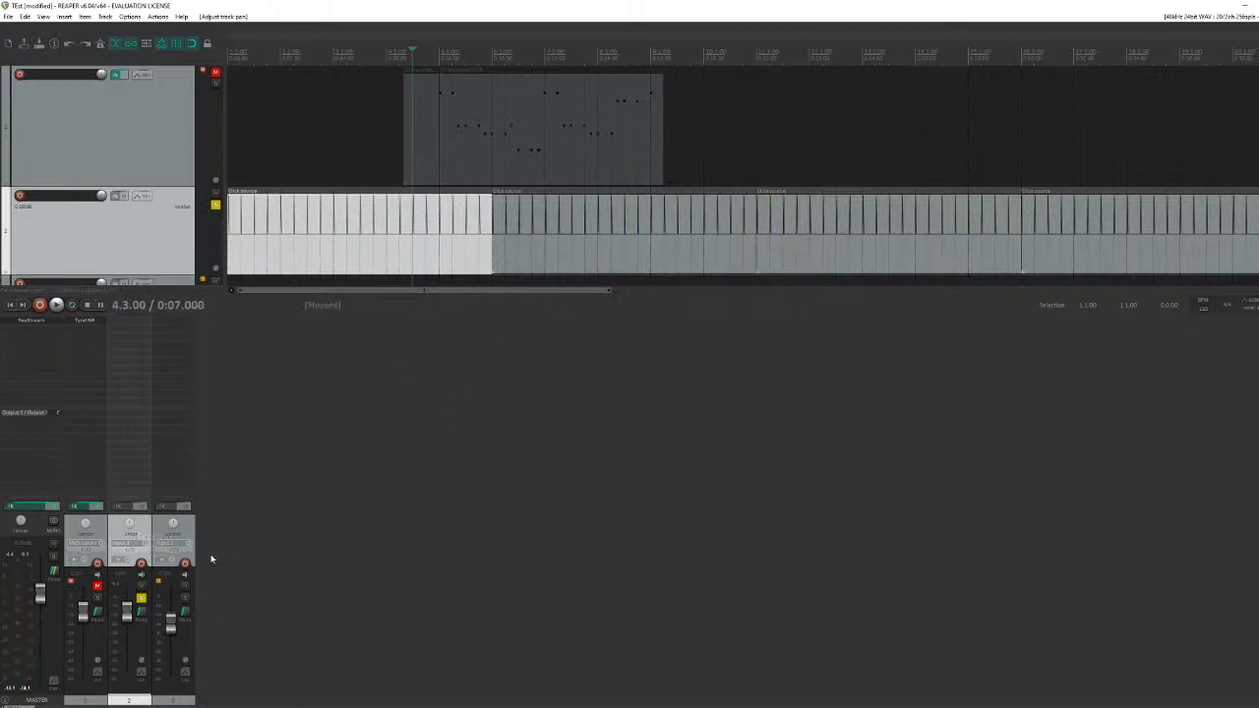
pyautogui.click(141, 586)
pyautogui.click(142, 597)
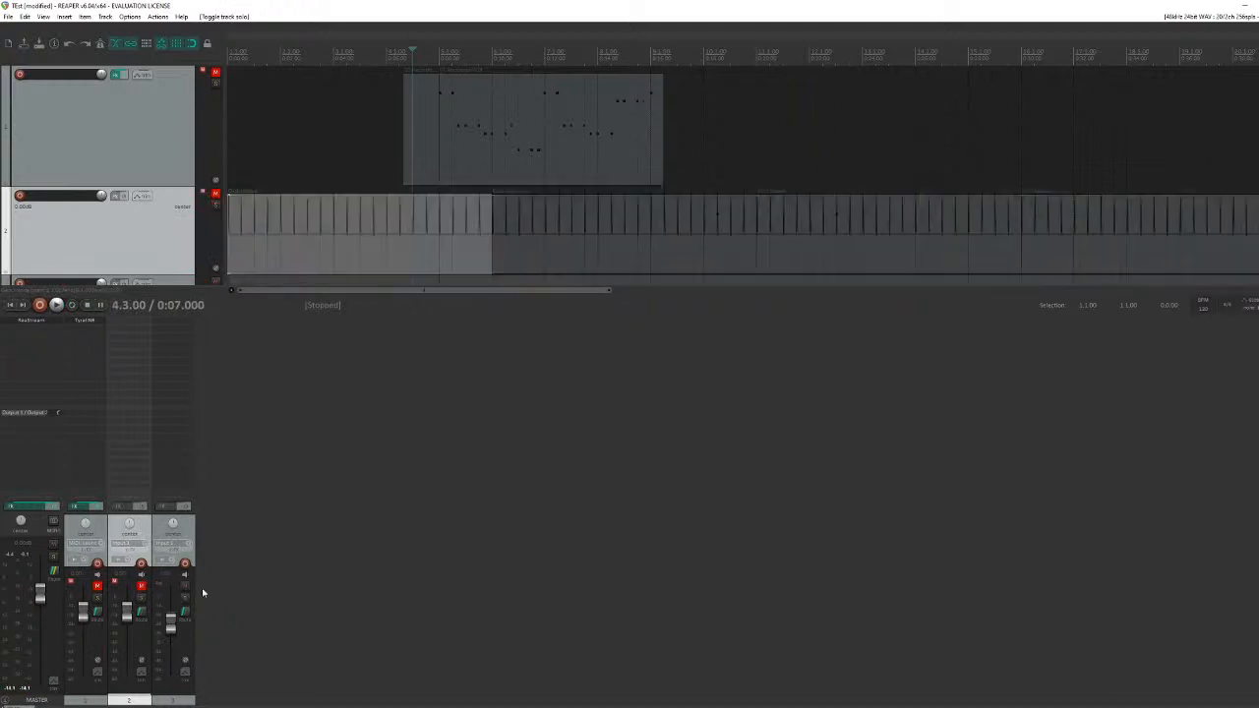
# Step: Delete the empty track 3 and reduce the mixer's height to less than half of the window
pyautogui.click(184, 530)
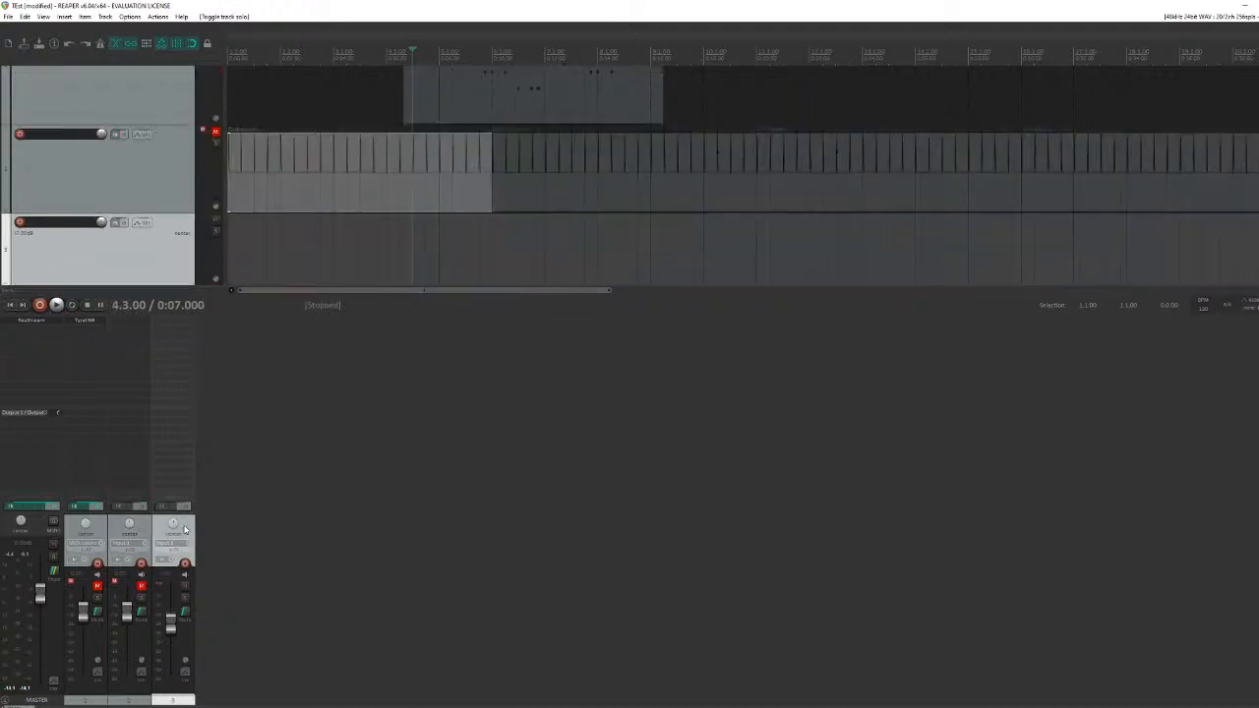
pyautogui.press('Delete')
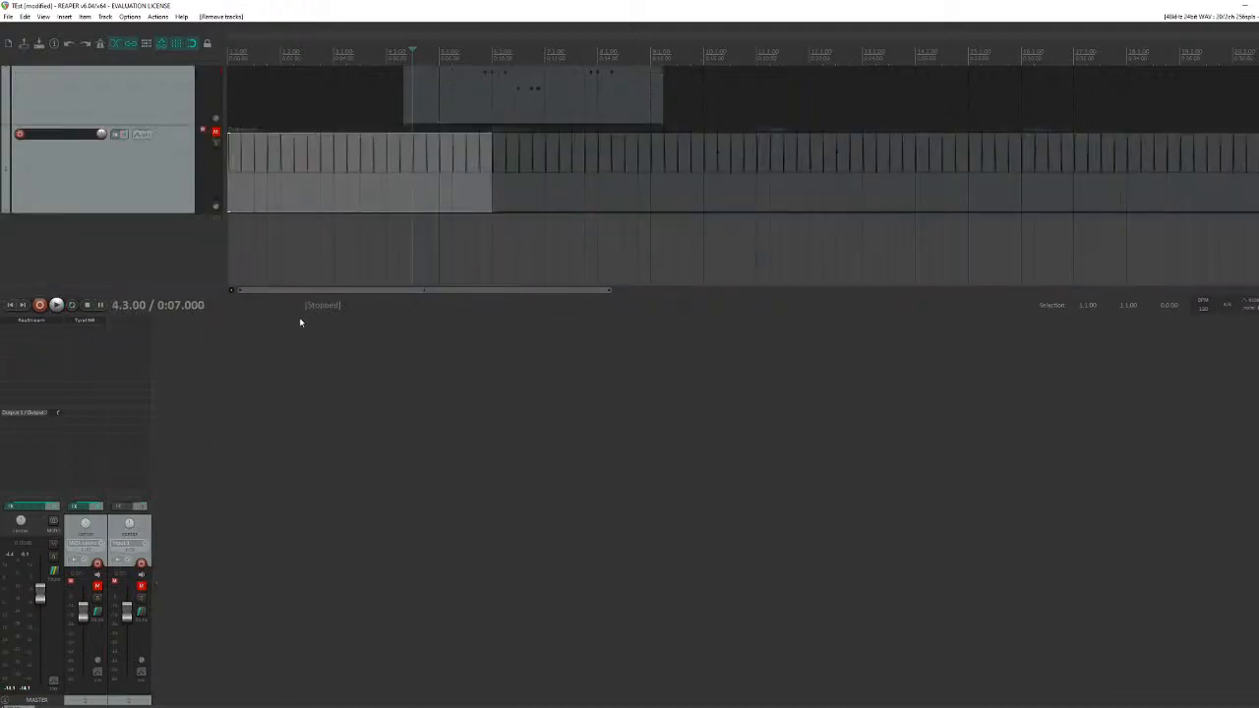
pyautogui.moveTo(300, 322); pyautogui.dragTo(313, 447)
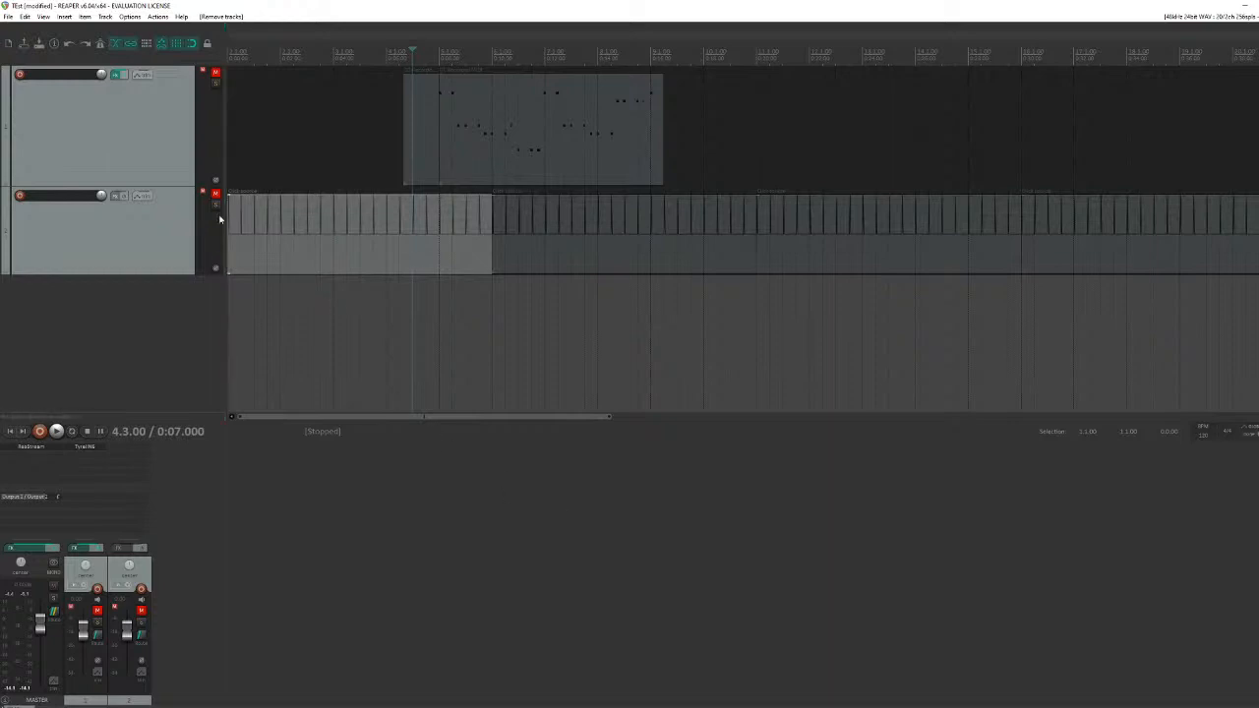
# Step: Open the Preferences, move the window over the arrange view and go to the audio device settings
pyautogui.click(134, 17)
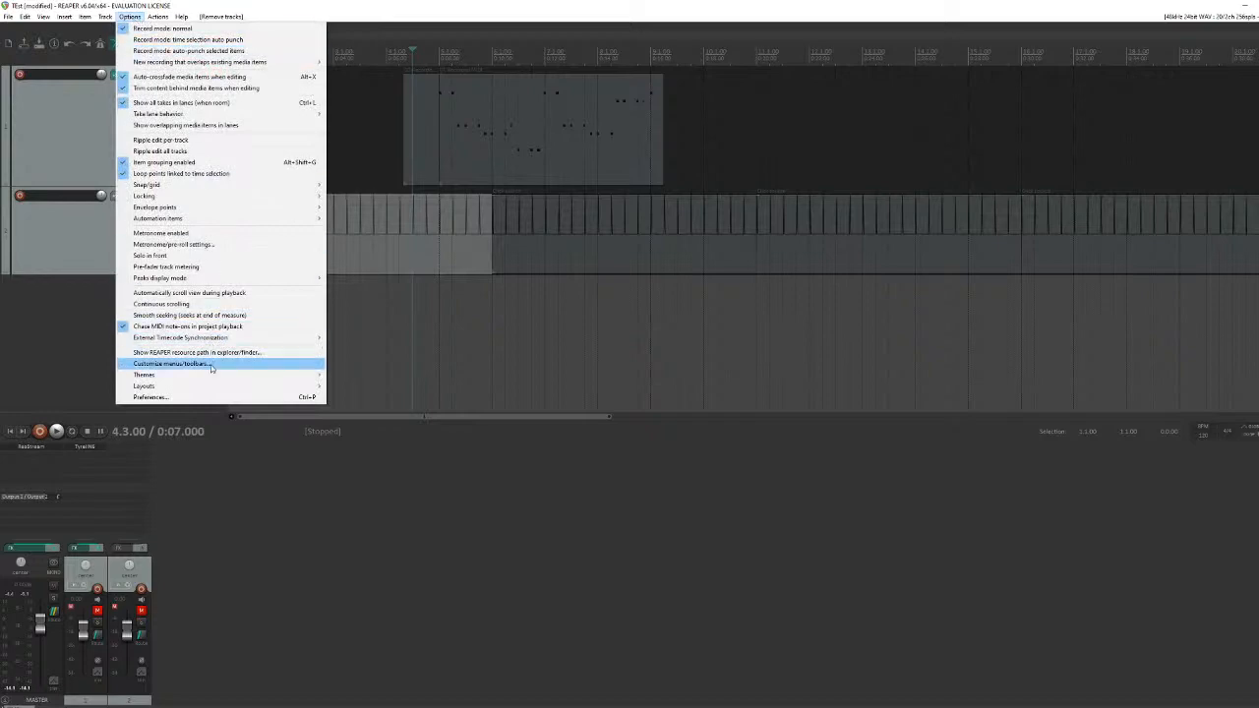
pyautogui.click(214, 397)
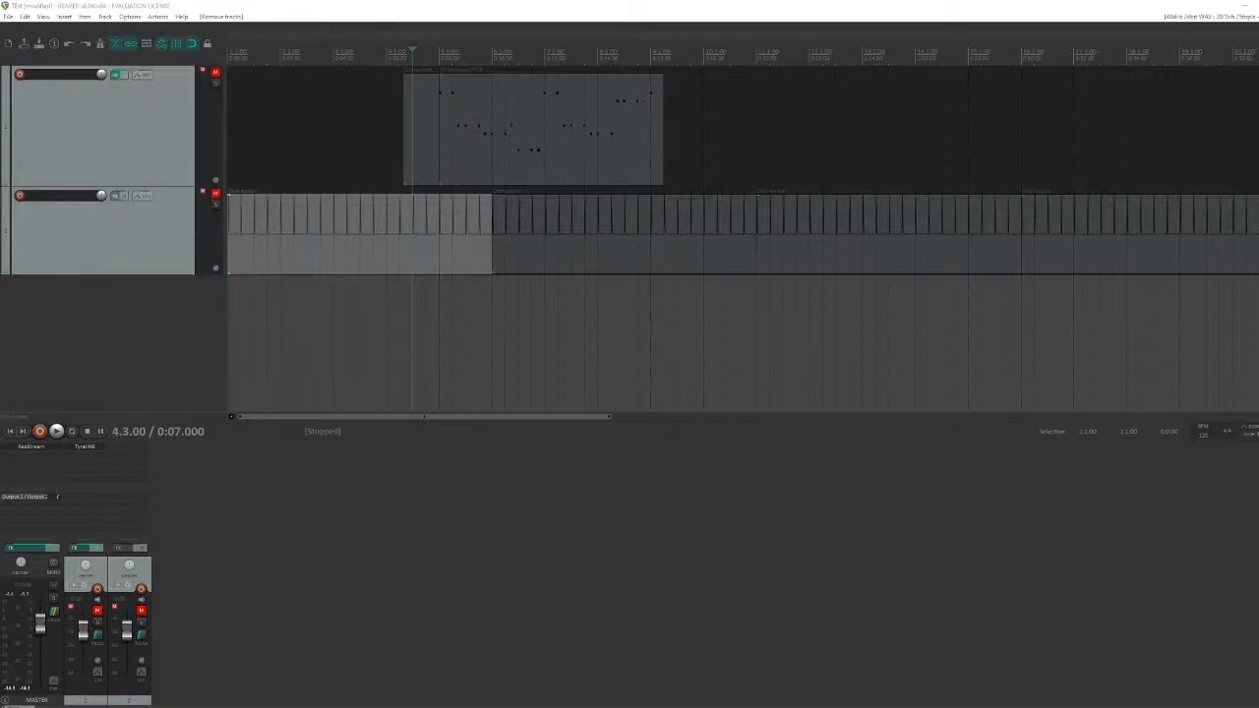
pyautogui.moveTo(645, 167); pyautogui.dragTo(549, 203)
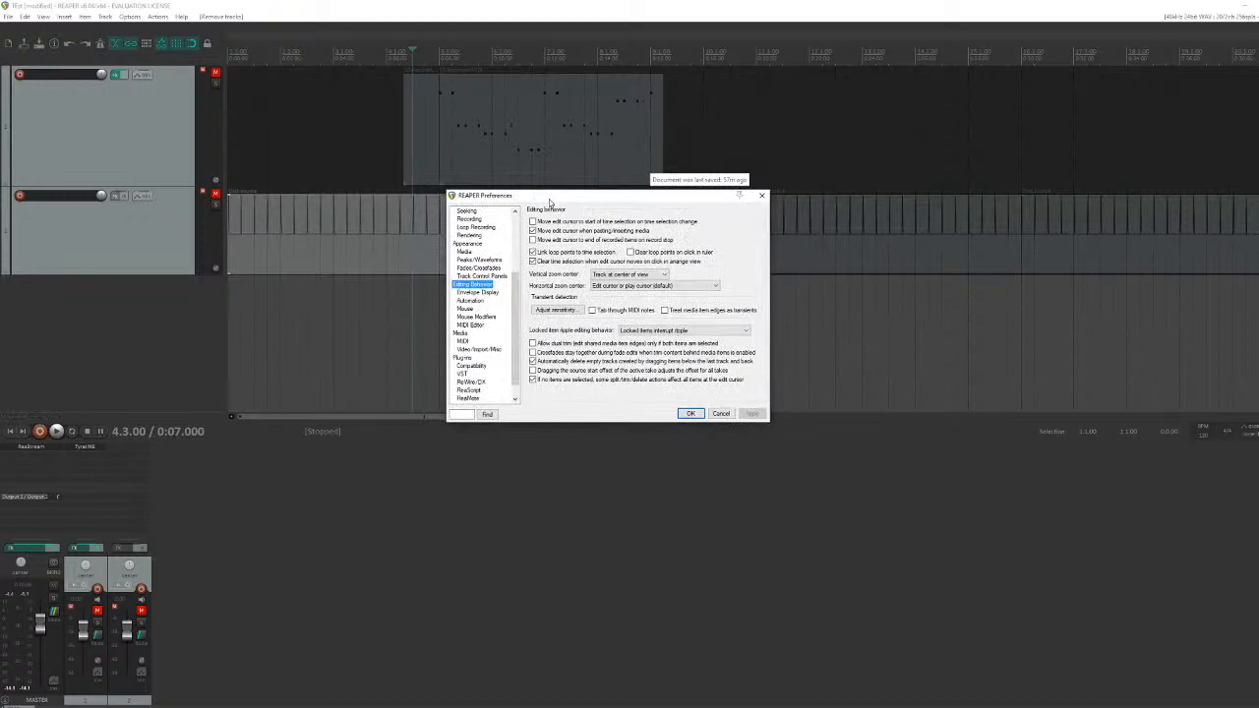
pyautogui.scroll(1, 514, 275)
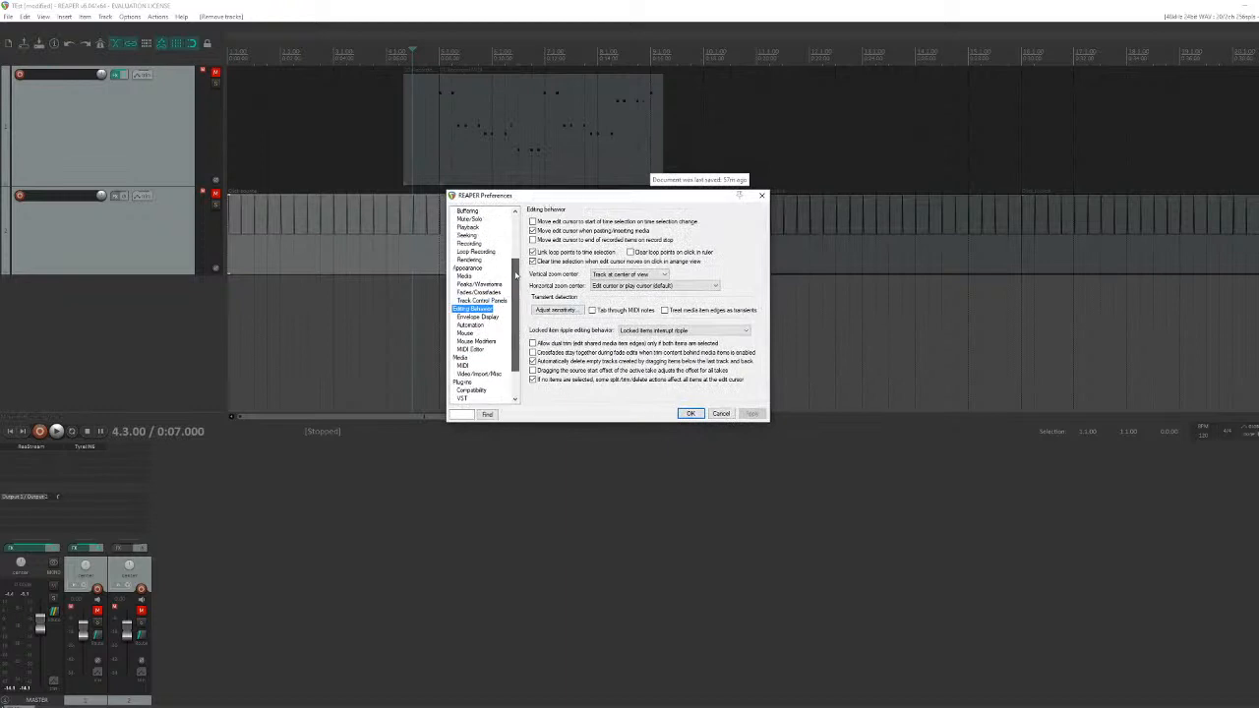
pyautogui.scroll(3, 515, 275)
pyautogui.click(459, 260)
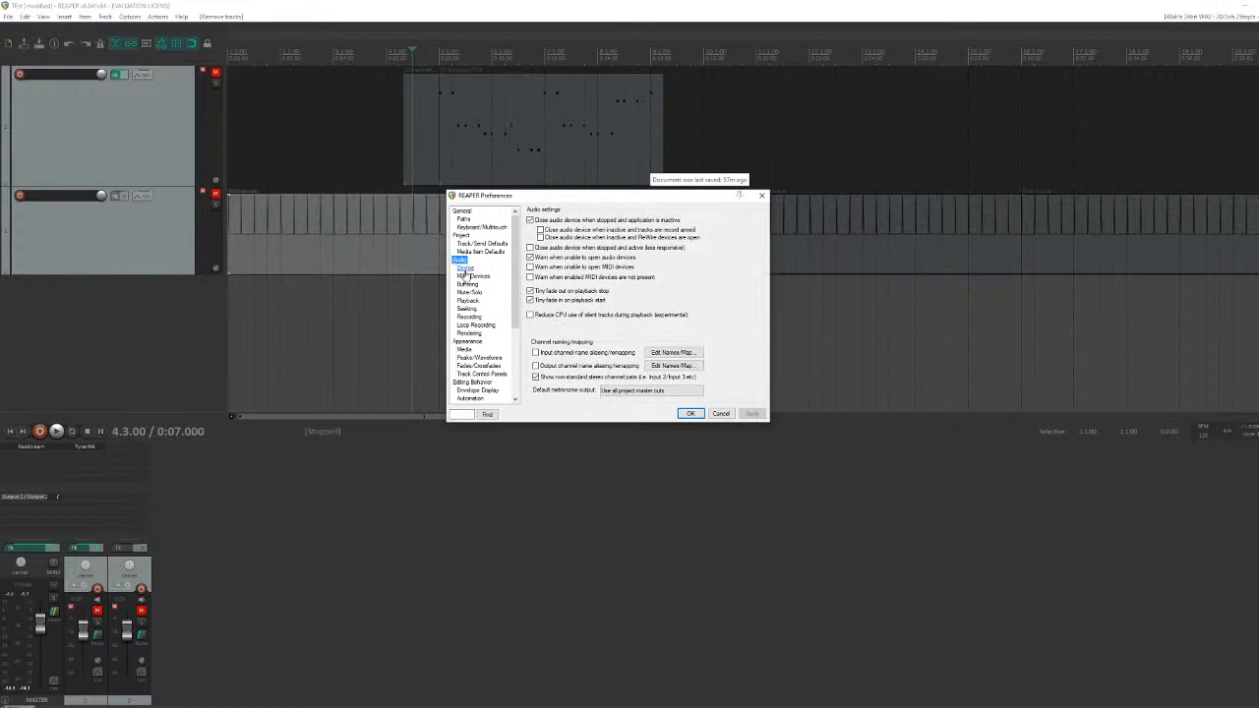
pyautogui.click(467, 268)
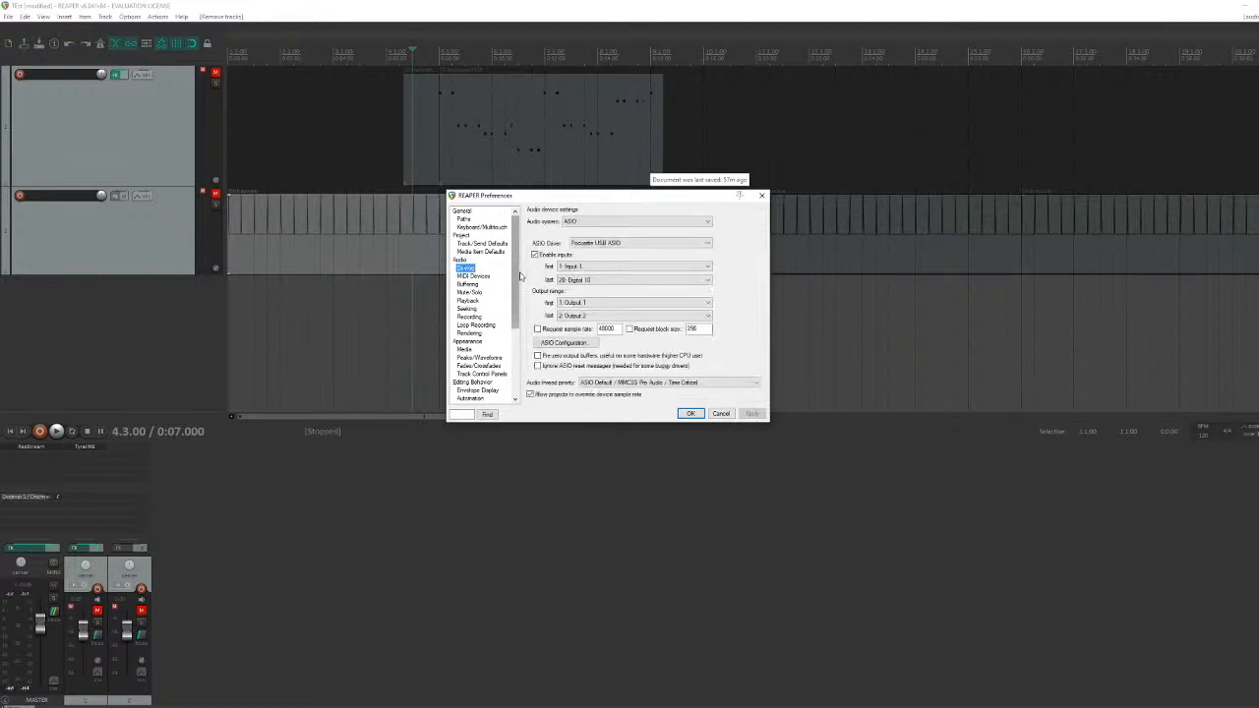
# Step: Examine the available audio systems and the first and last input choices of the audio device without changing them
pyautogui.click(693, 221)
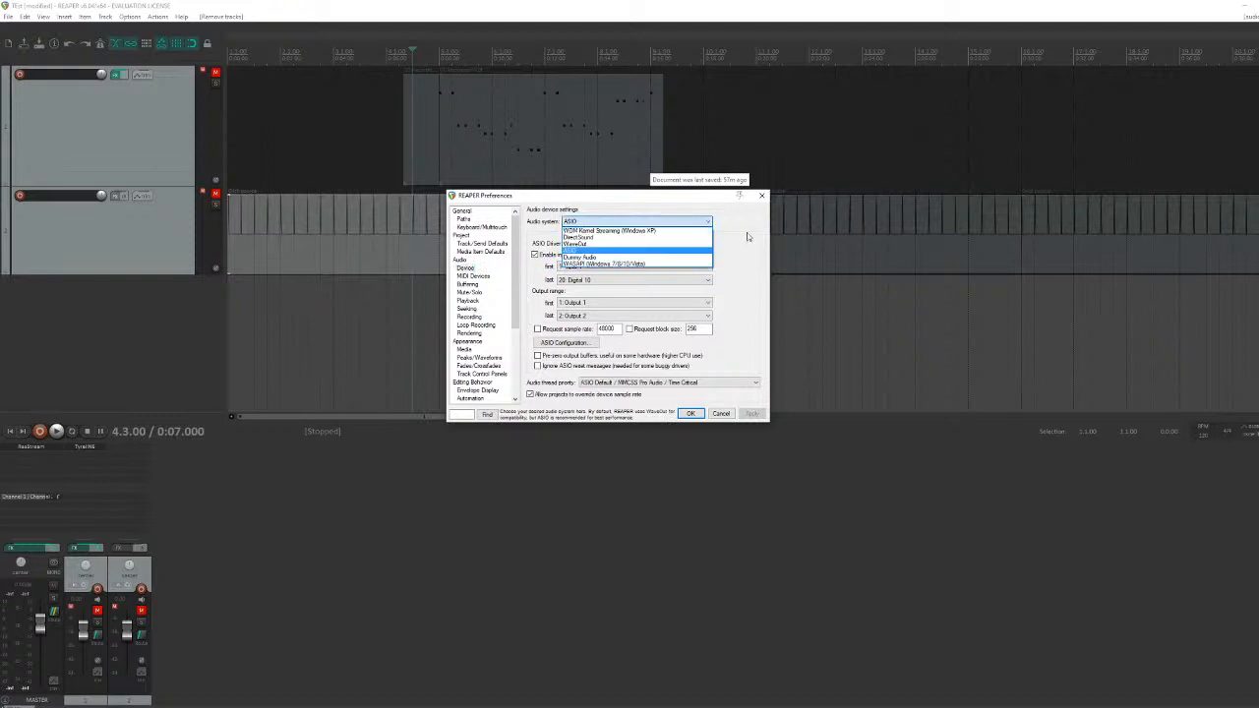
pyautogui.click(747, 237)
pyautogui.click(646, 267)
pyautogui.click(646, 269)
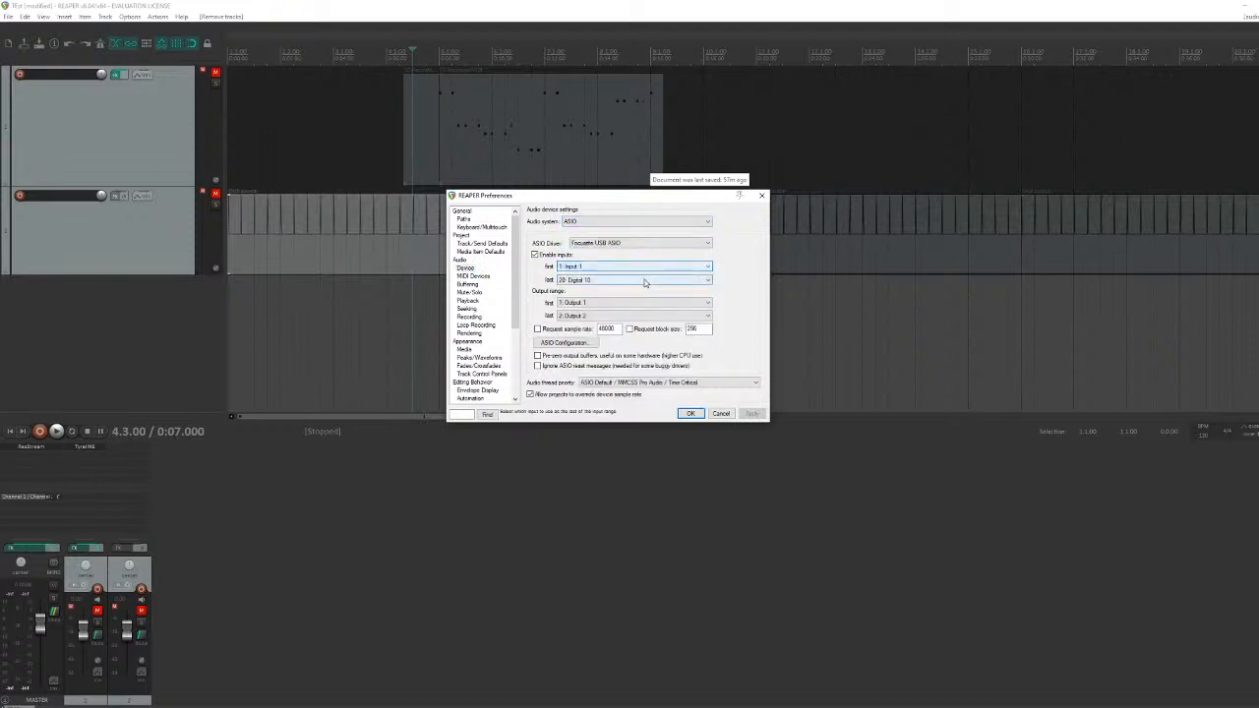
pyautogui.click(645, 281)
pyautogui.click(654, 284)
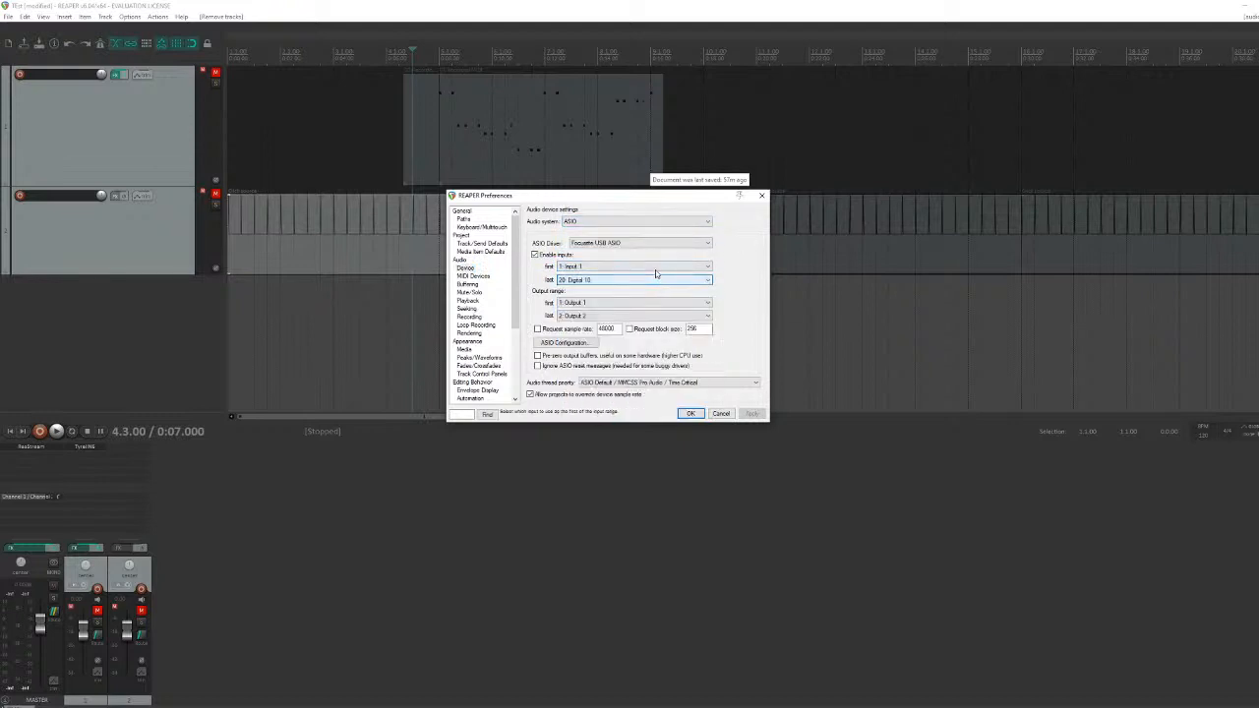
pyautogui.click(655, 269)
pyautogui.click(655, 274)
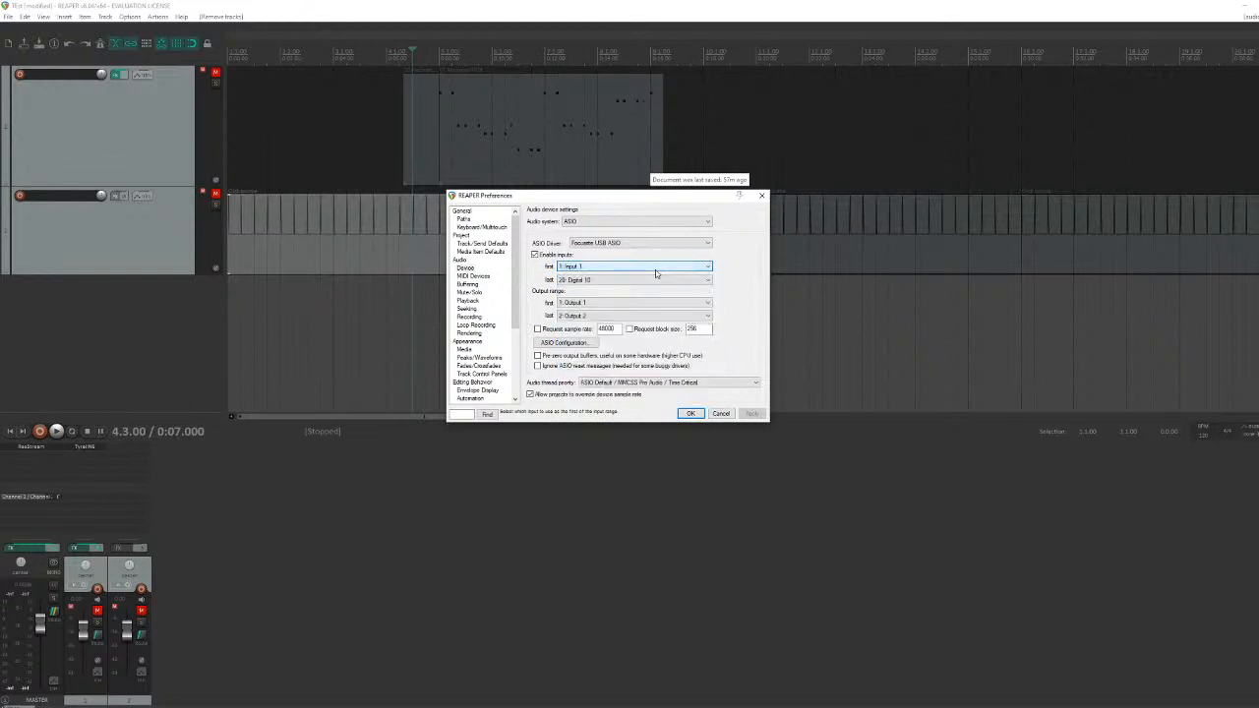
pyautogui.click(657, 282)
pyautogui.click(657, 282)
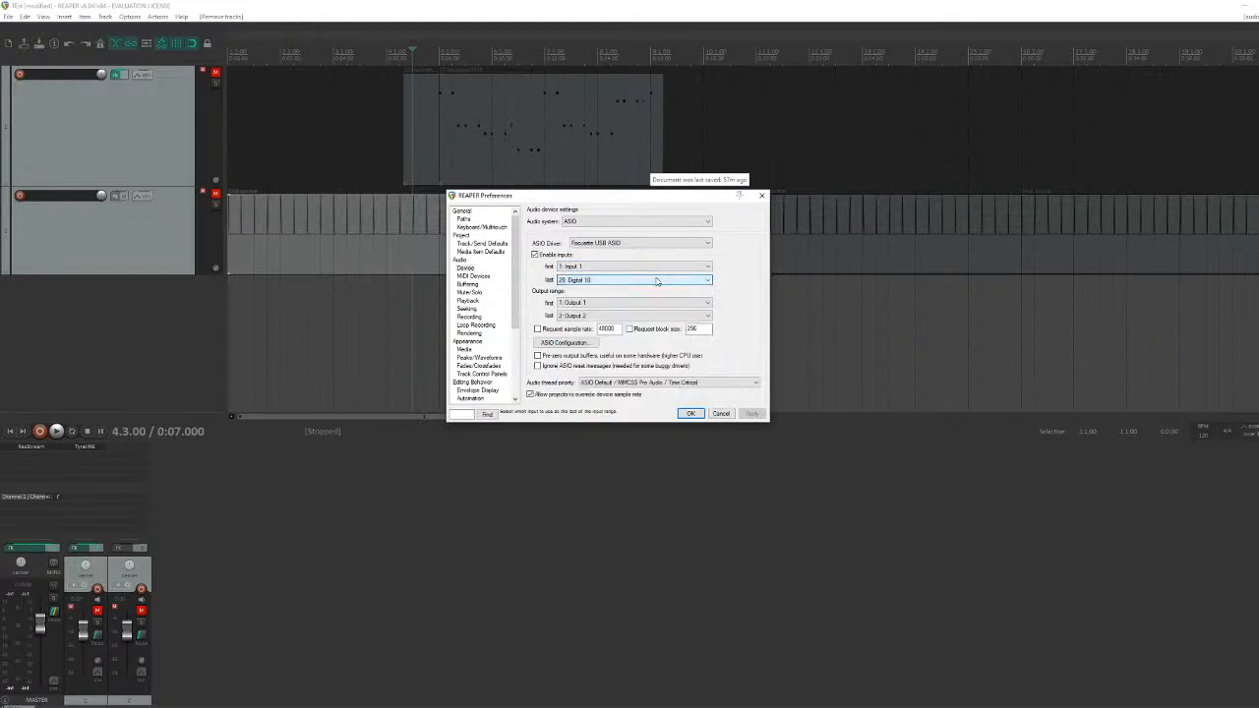
# Step: Review the audio system and ASIO driver choices, keeping ASIO and Focusrite USB ASIO, and move the Preferences window nearer the middle of the screen
pyautogui.click(640, 221)
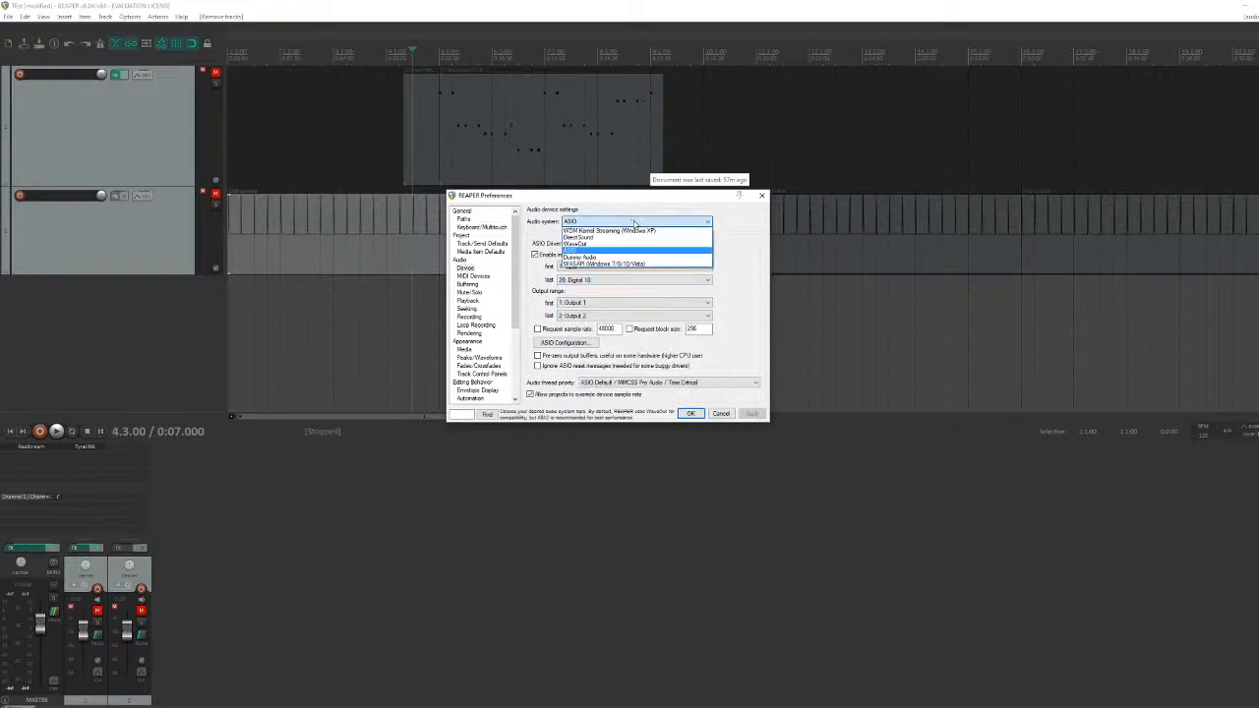
pyautogui.click(666, 219)
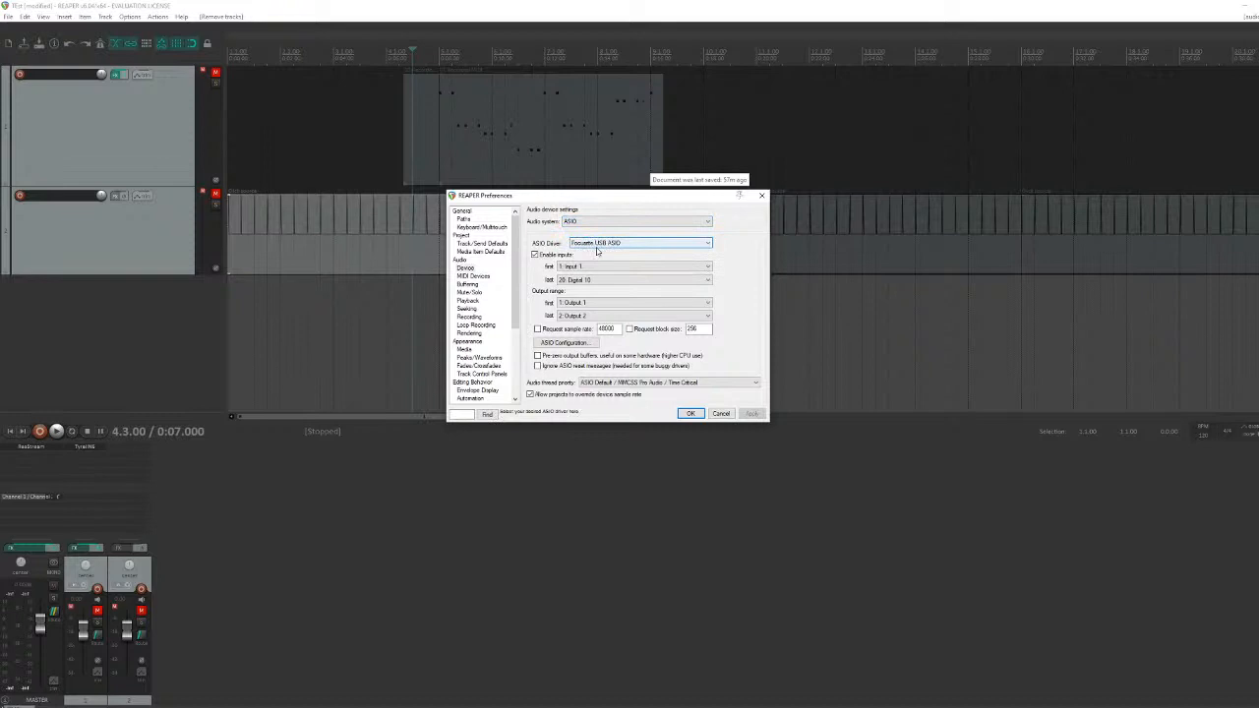
pyautogui.hotkey('alt', 'Tab')
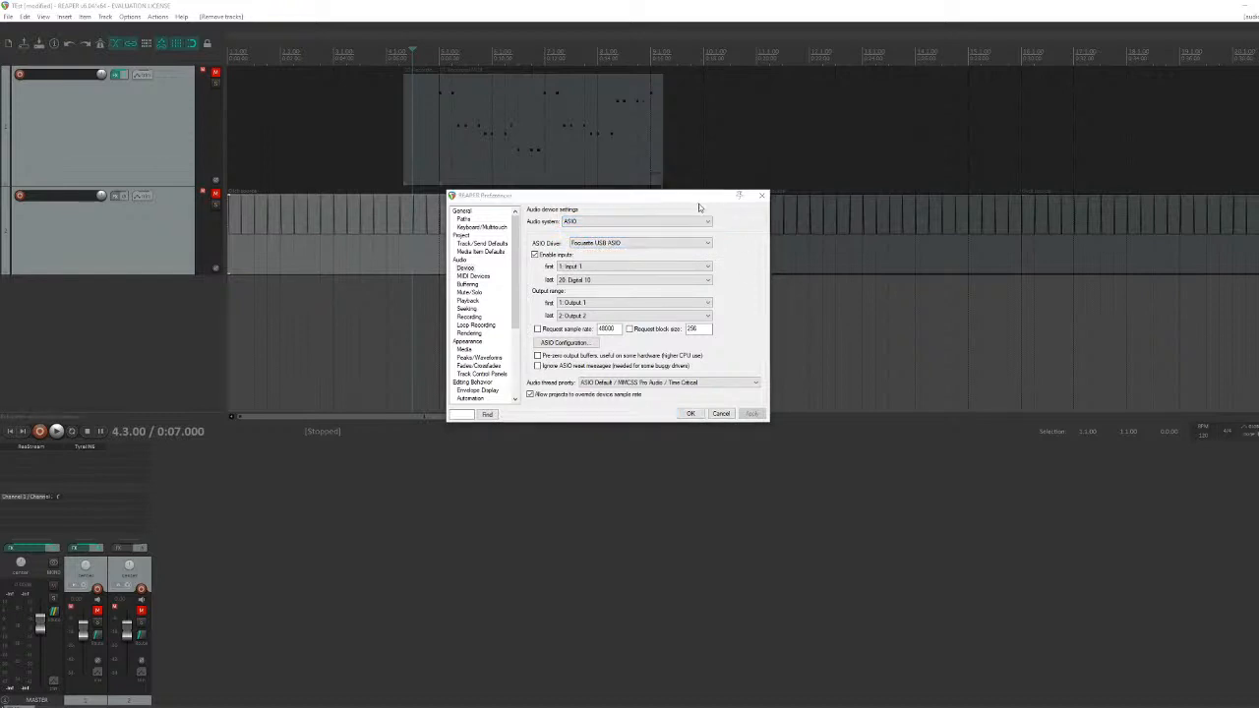
pyautogui.moveTo(718, 194); pyautogui.dragTo(779, 260)
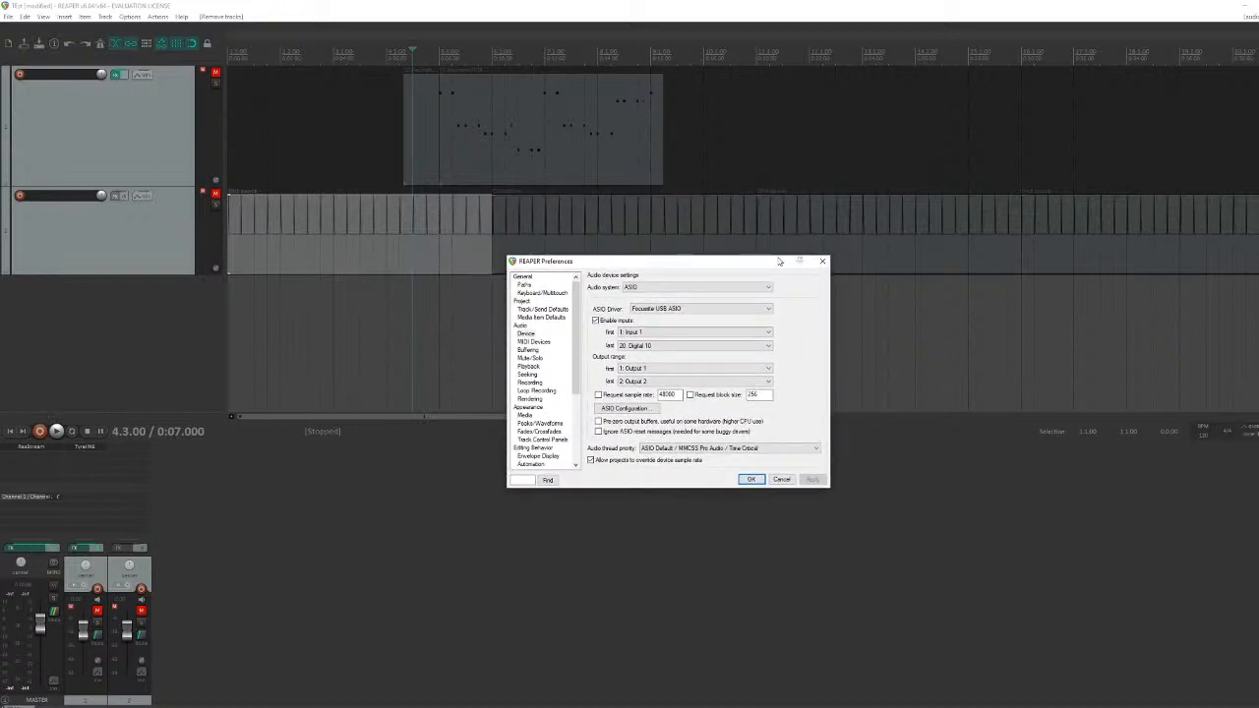
pyautogui.click(727, 311)
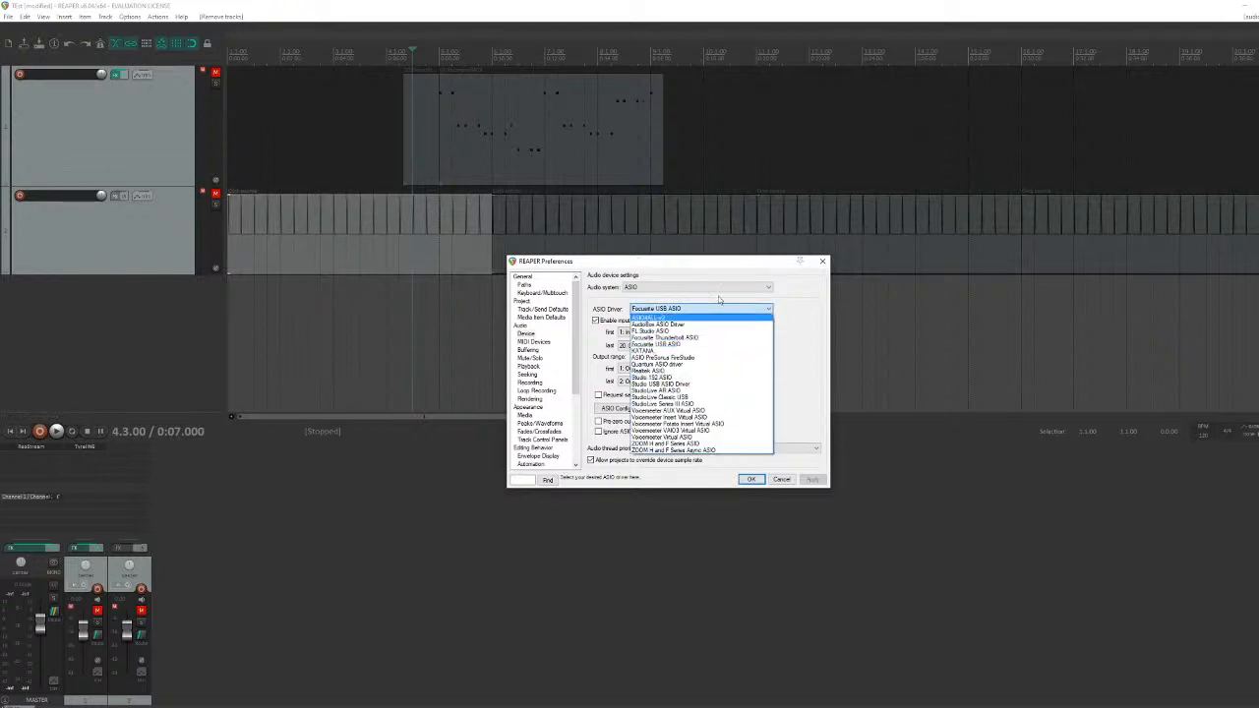
pyautogui.click(729, 308)
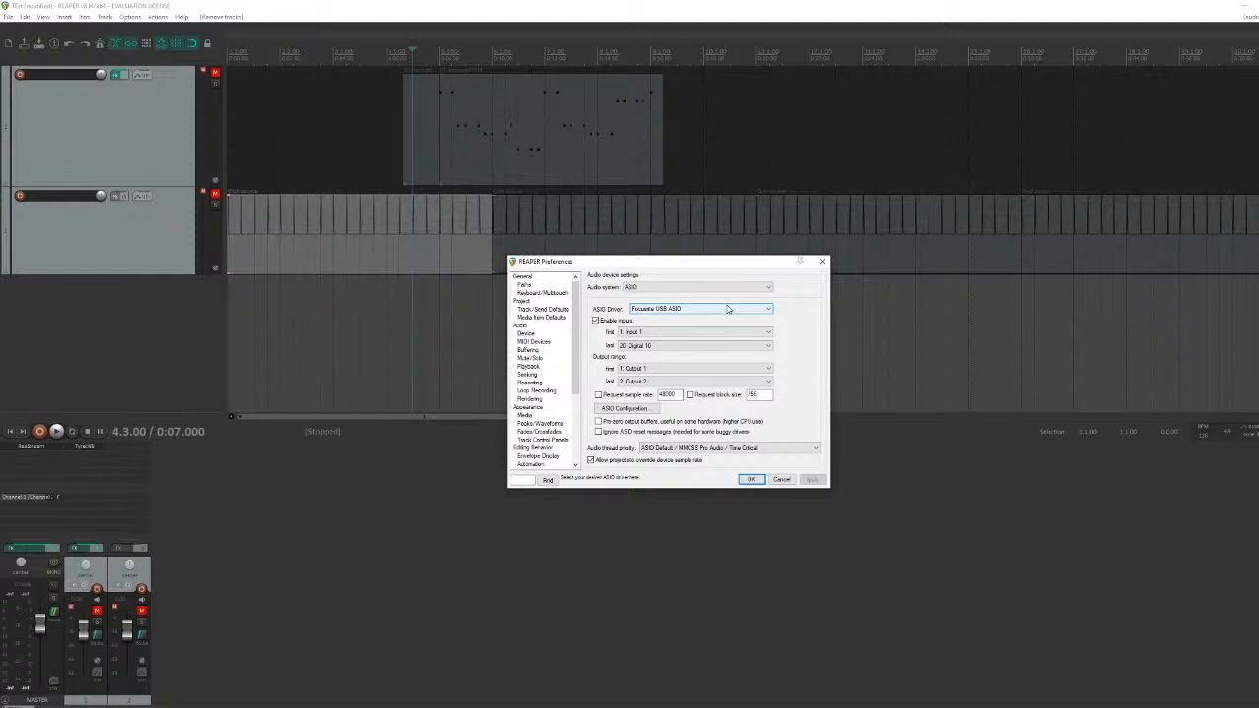
# Step: Look through the lists for the first and last enabled inputs, keeping Input 1 and Digital 10
pyautogui.click(667, 332)
pyautogui.click(666, 332)
pyautogui.click(659, 345)
pyautogui.click(659, 346)
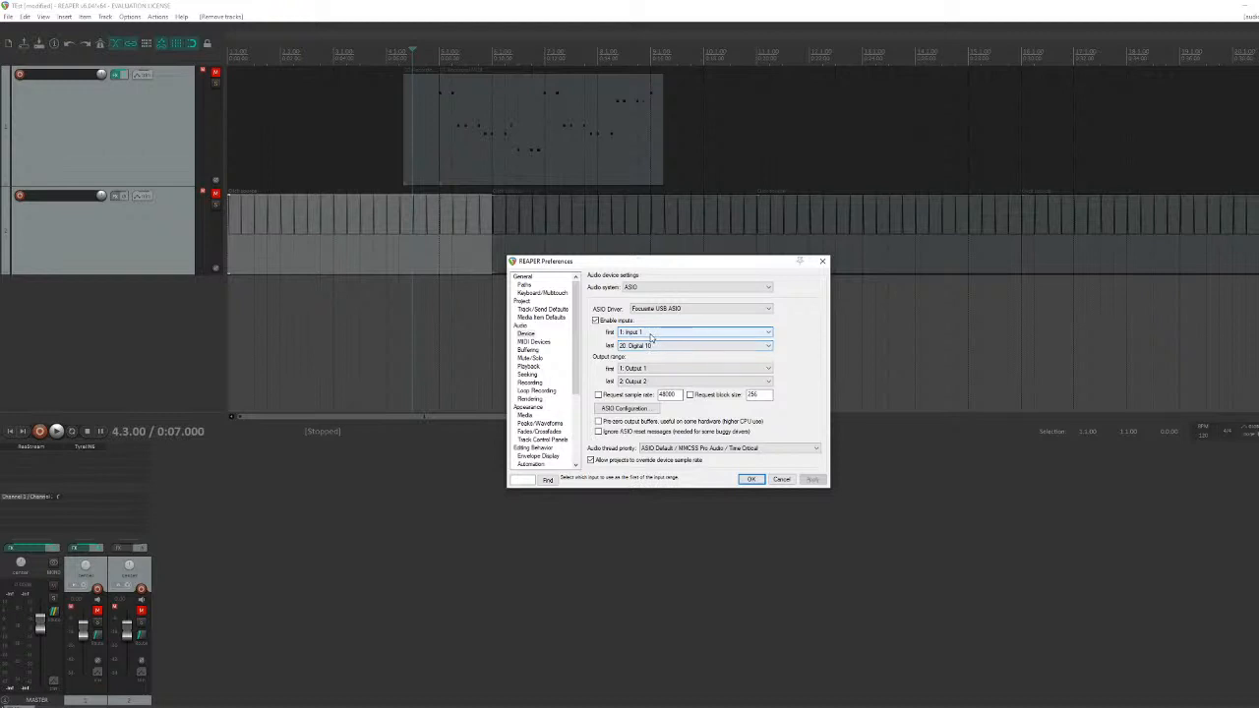
pyautogui.click(651, 334)
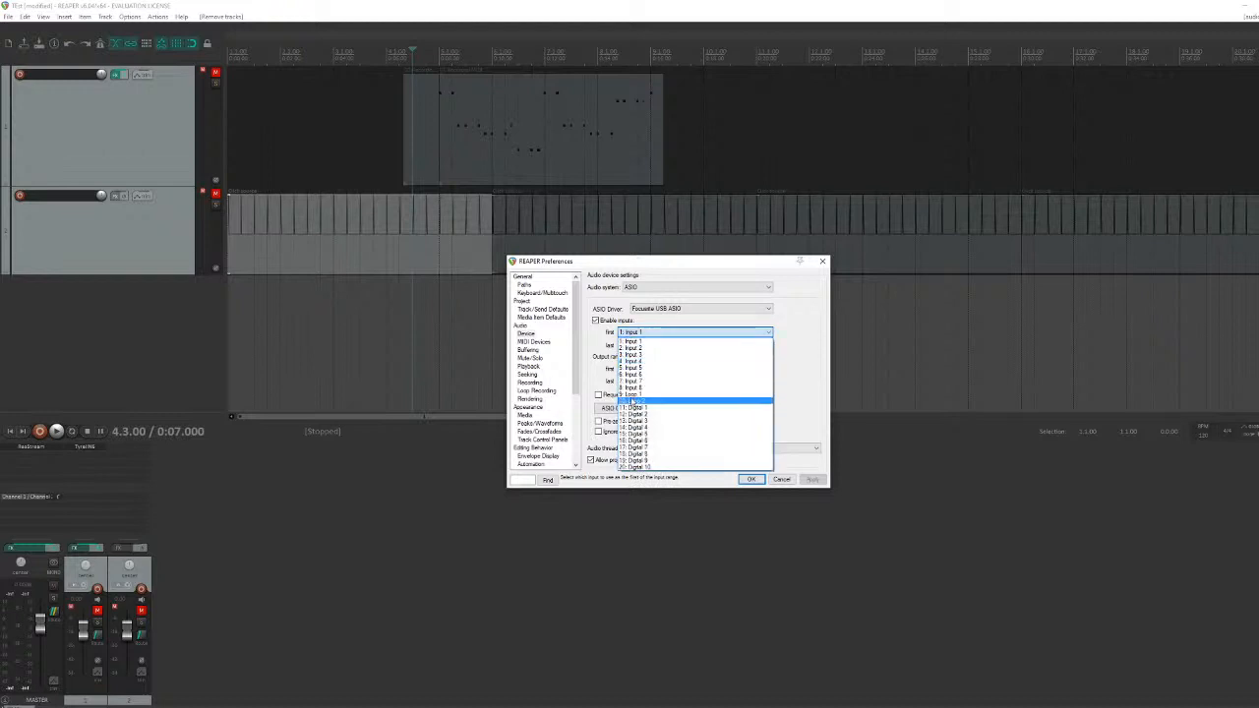
pyautogui.click(651, 341)
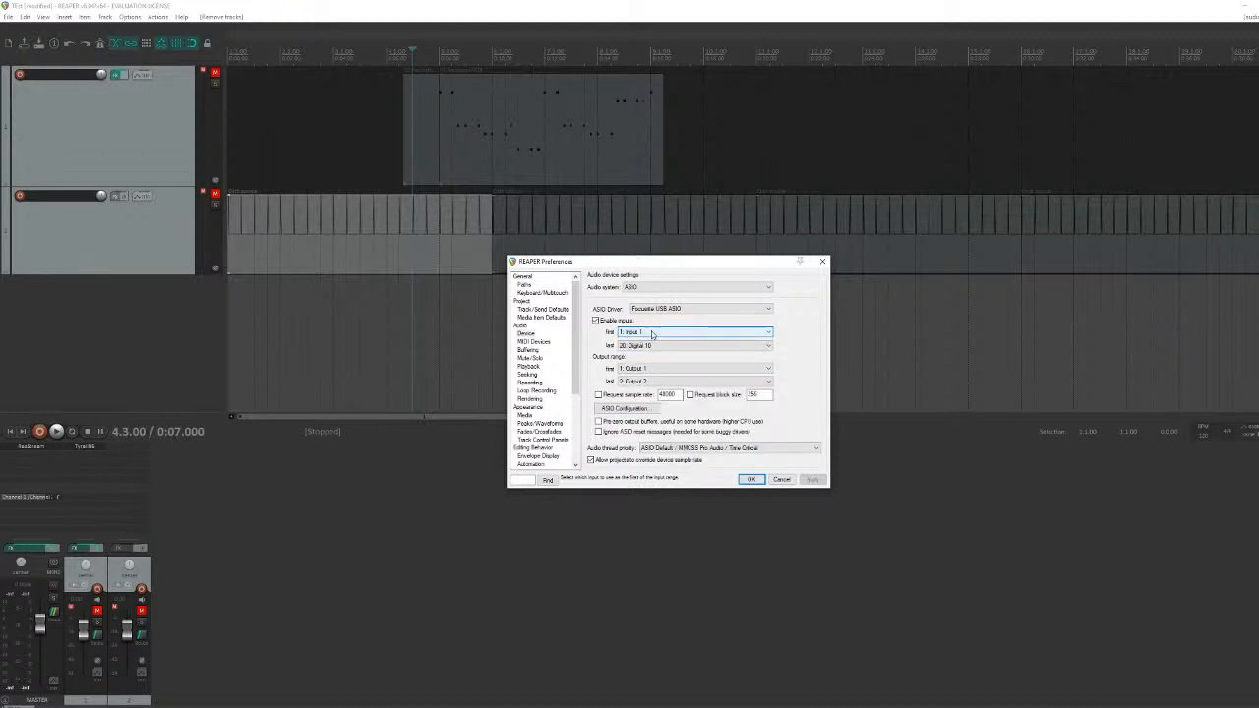
pyautogui.click(634, 345)
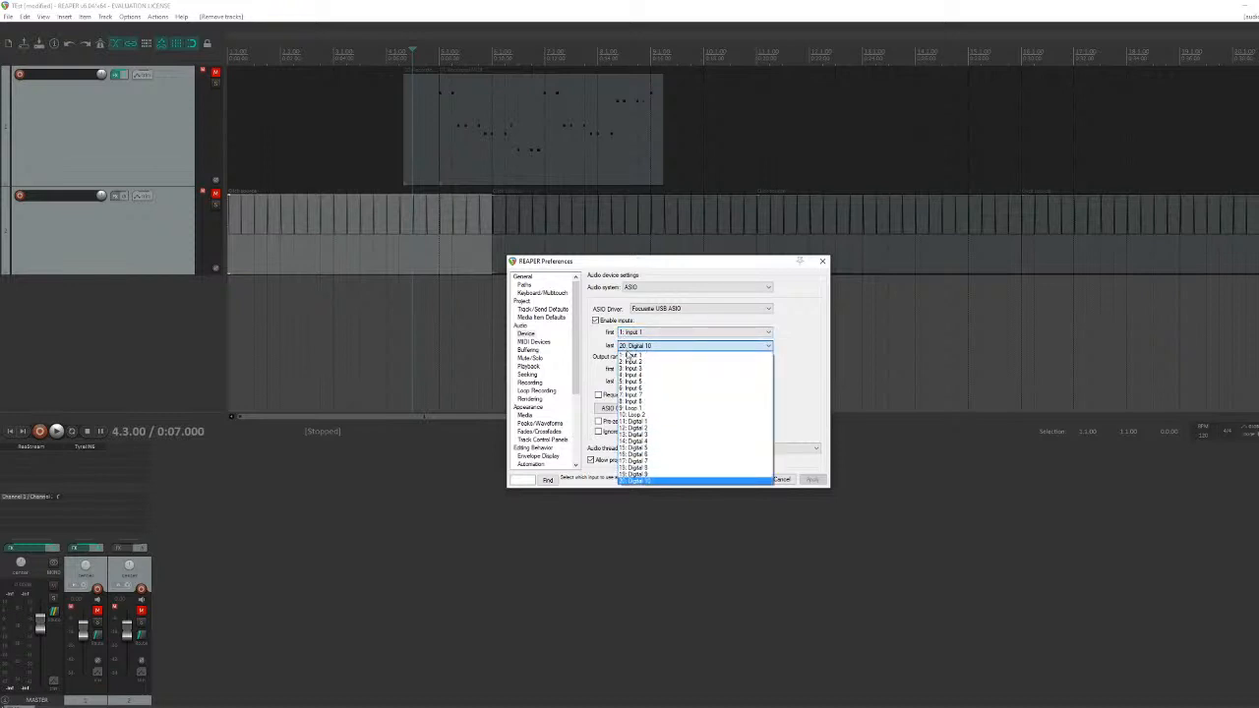
pyautogui.click(646, 346)
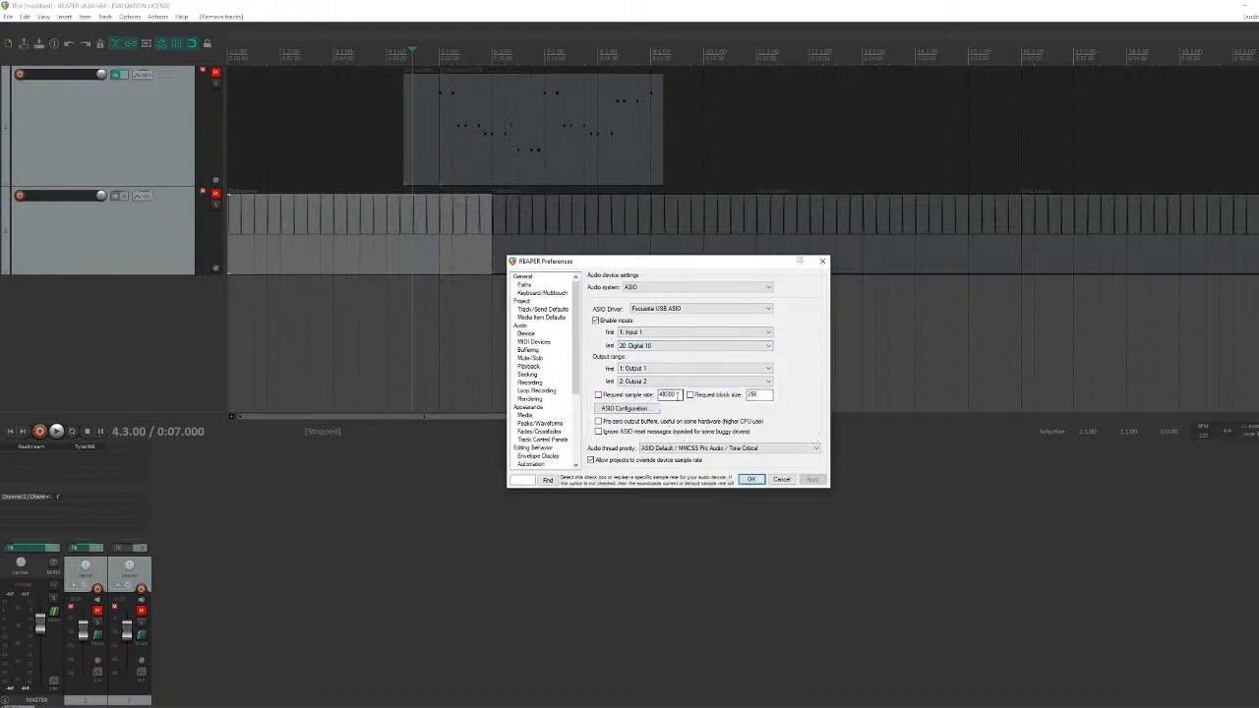
# Step: Inspect the requested sample rate and block size values in the audio device settings
pyautogui.doubleClick(679, 394)
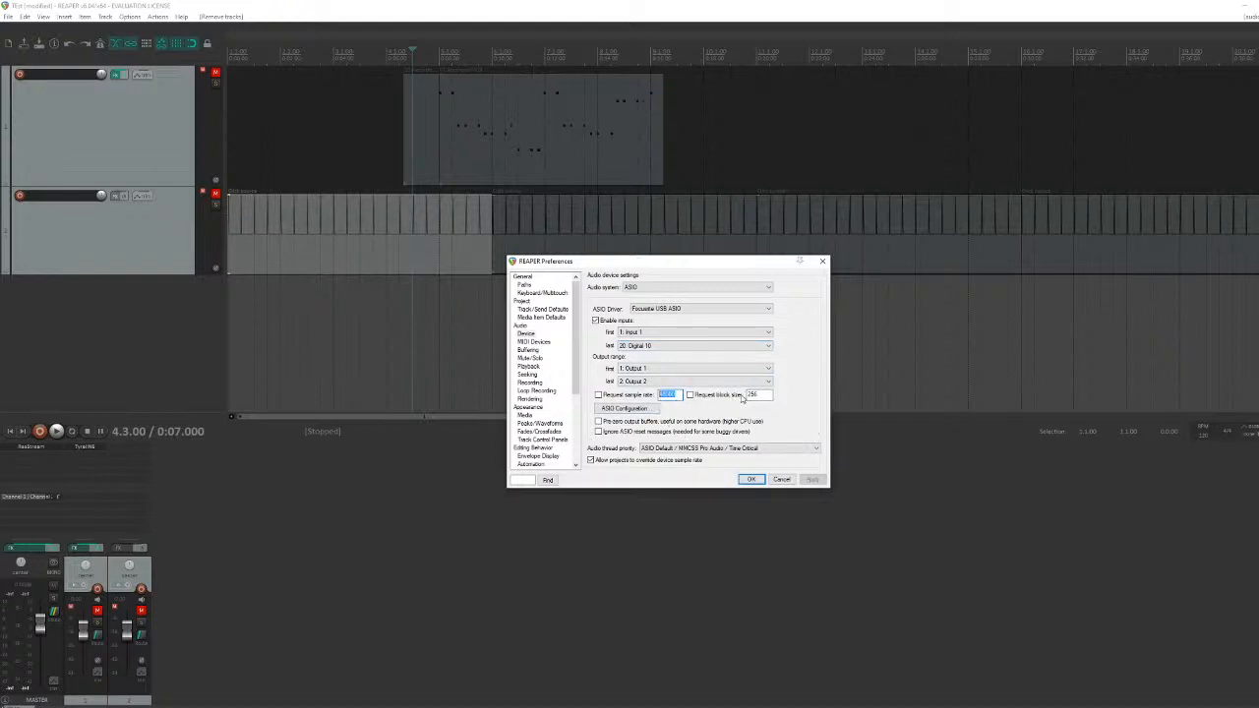
pyautogui.click(753, 395)
pyautogui.doubleClick(669, 394)
pyautogui.moveTo(670, 396); pyautogui.dragTo(659, 394)
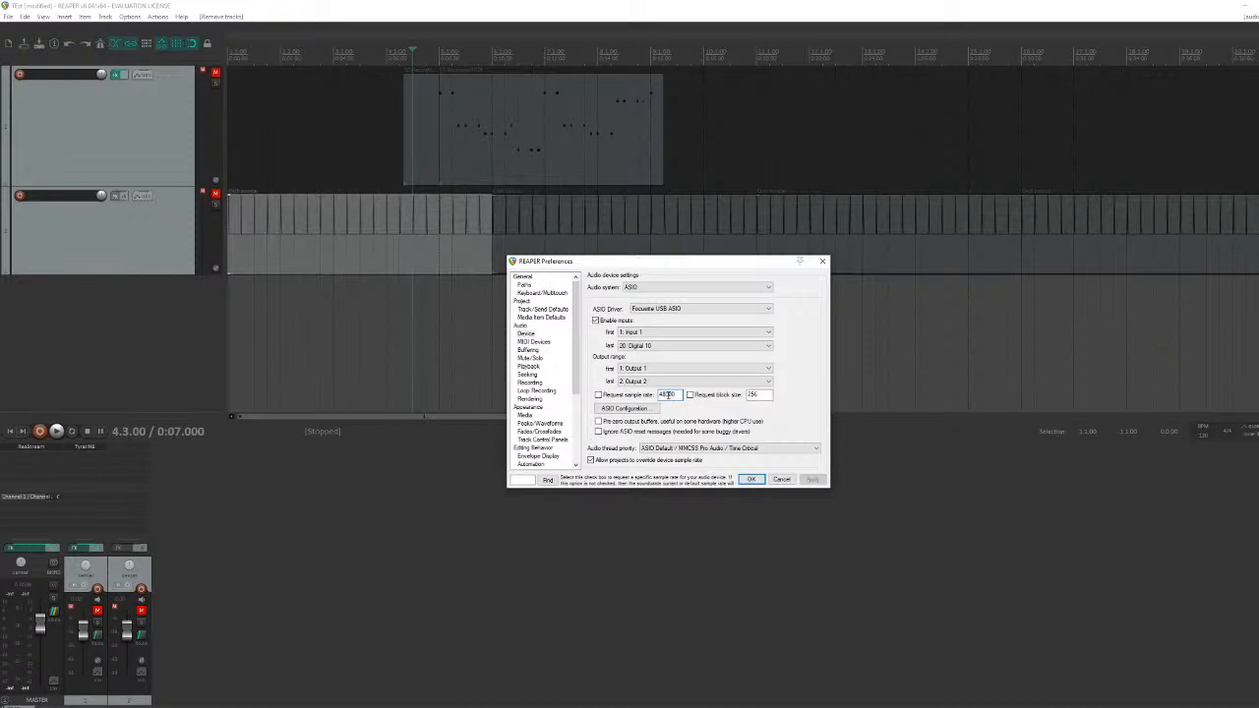
# Step: Inspect the requested sample rate value and close Preferences, keeping the audio device settings
pyautogui.moveTo(679, 394); pyautogui.dragTo(656, 397)
pyautogui.click(665, 394)
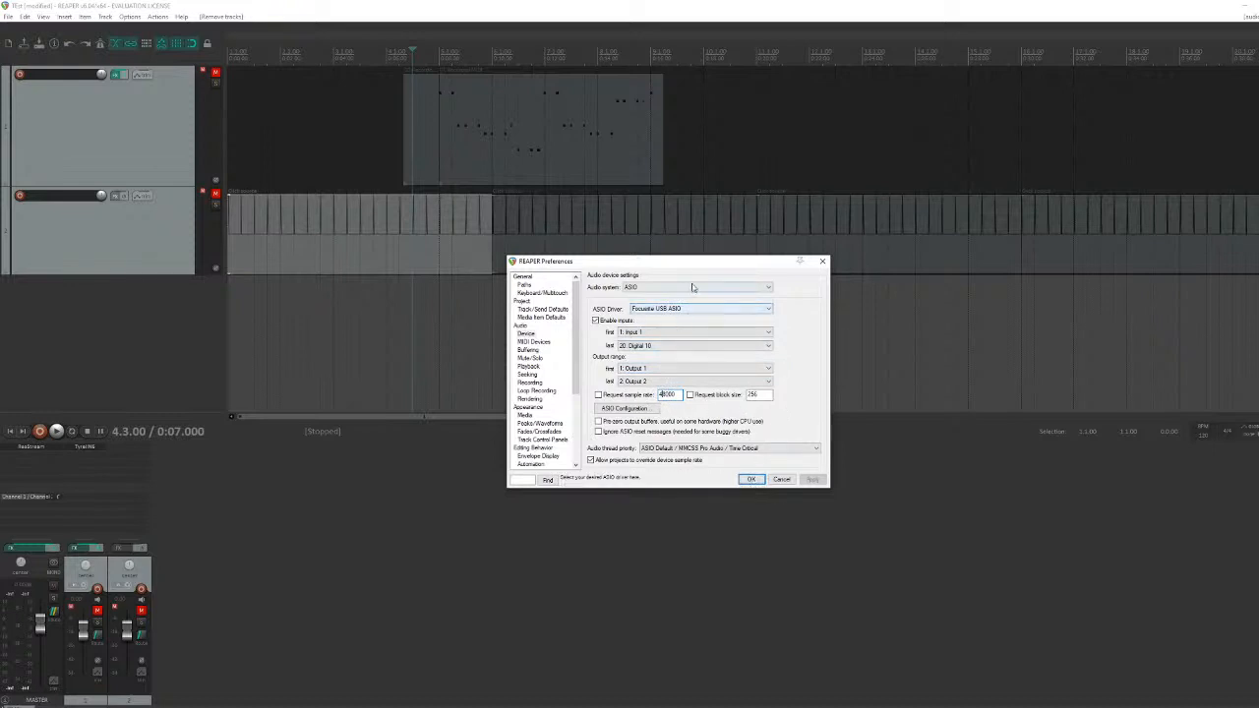
pyautogui.click(751, 480)
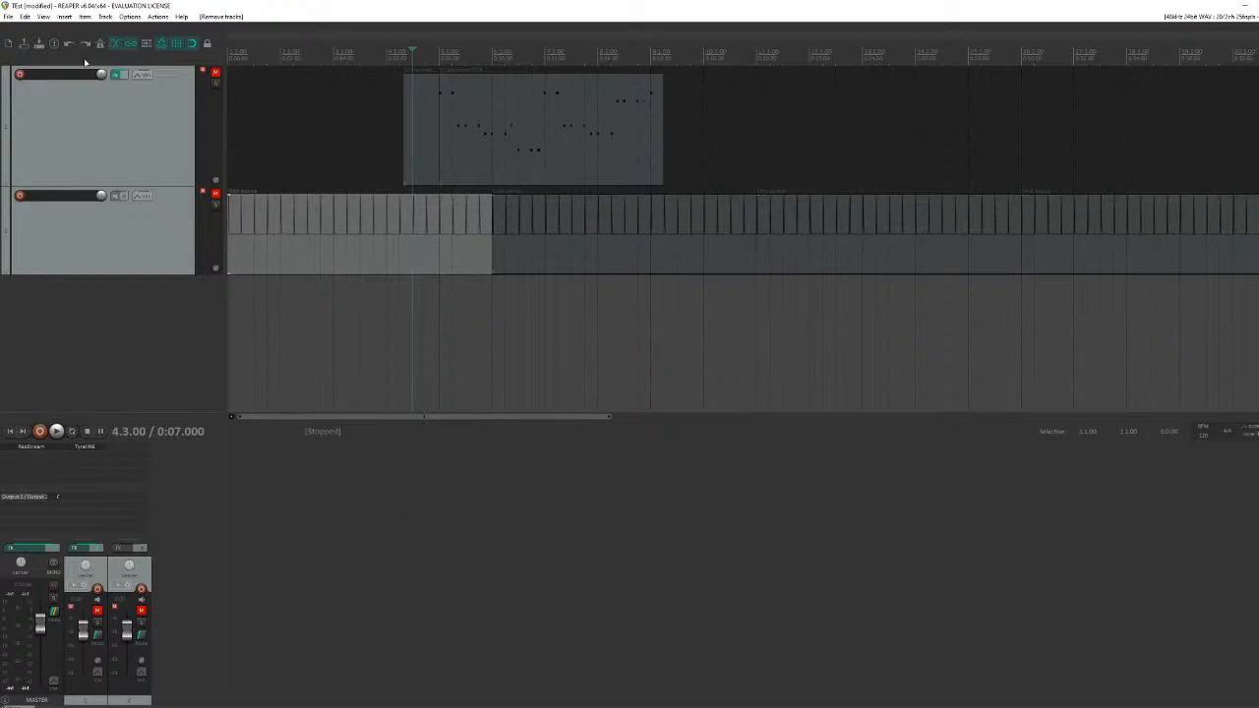
# Step: Examine the save-as options for creating a project subdirectory and copying or moving media into the project directory, and leave without saving
pyautogui.click(8, 17)
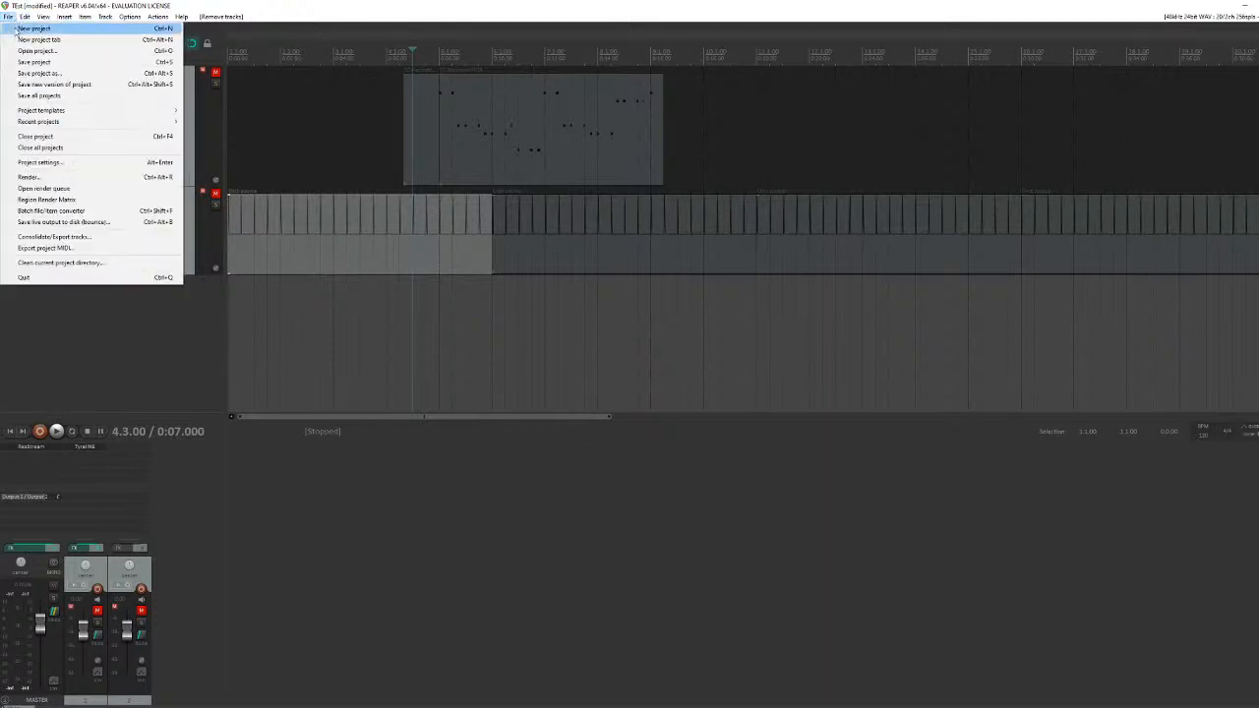
pyautogui.click(40, 72)
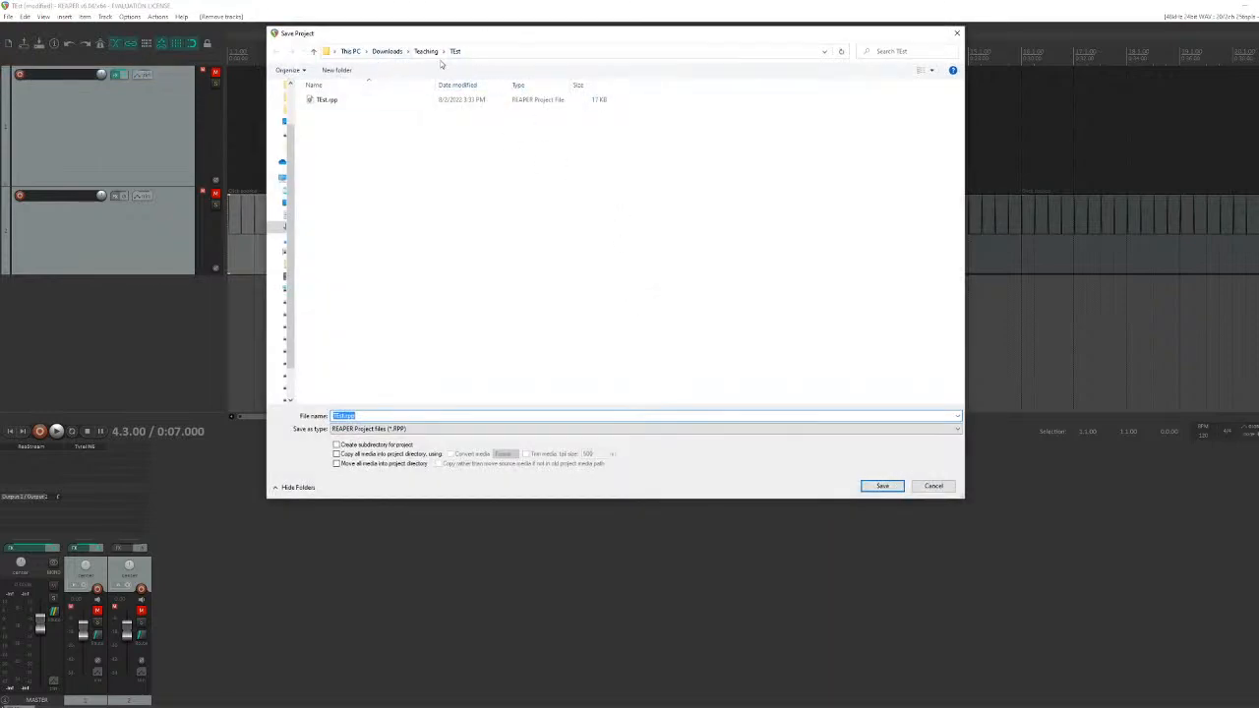
pyautogui.click(343, 446)
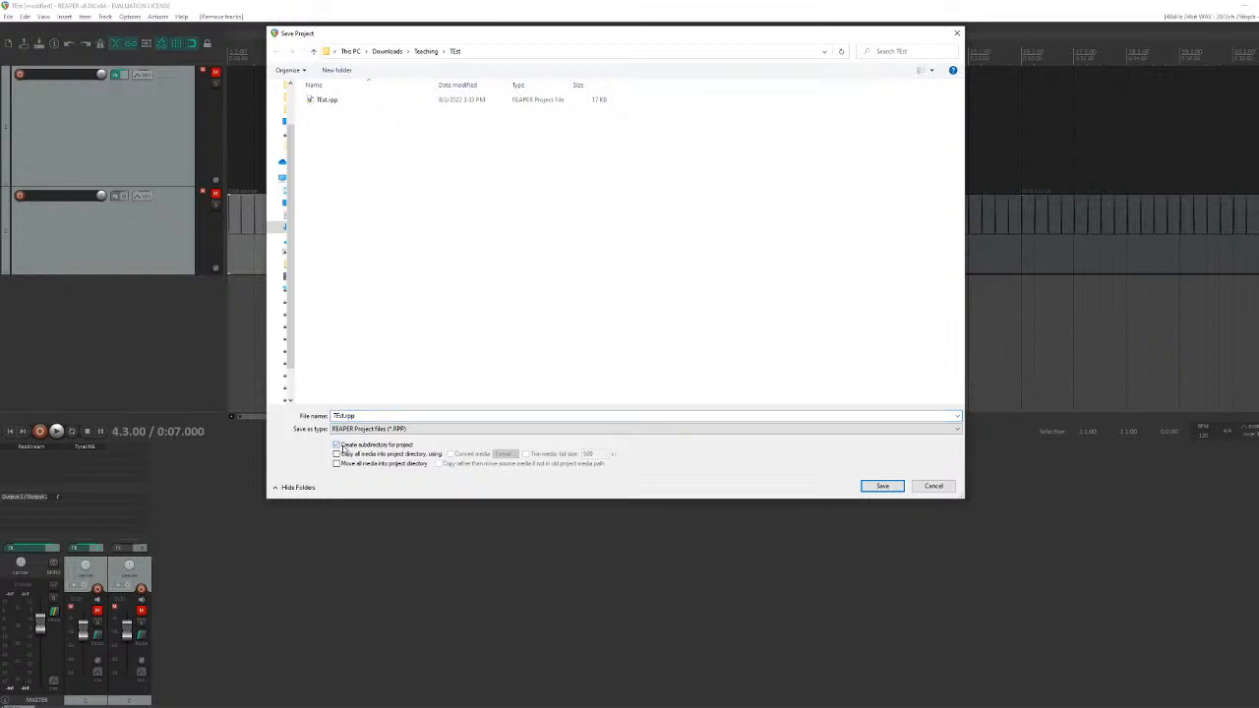
pyautogui.click(343, 448)
pyautogui.click(343, 464)
pyautogui.click(342, 455)
pyautogui.click(342, 447)
pyautogui.click(343, 464)
pyautogui.click(934, 487)
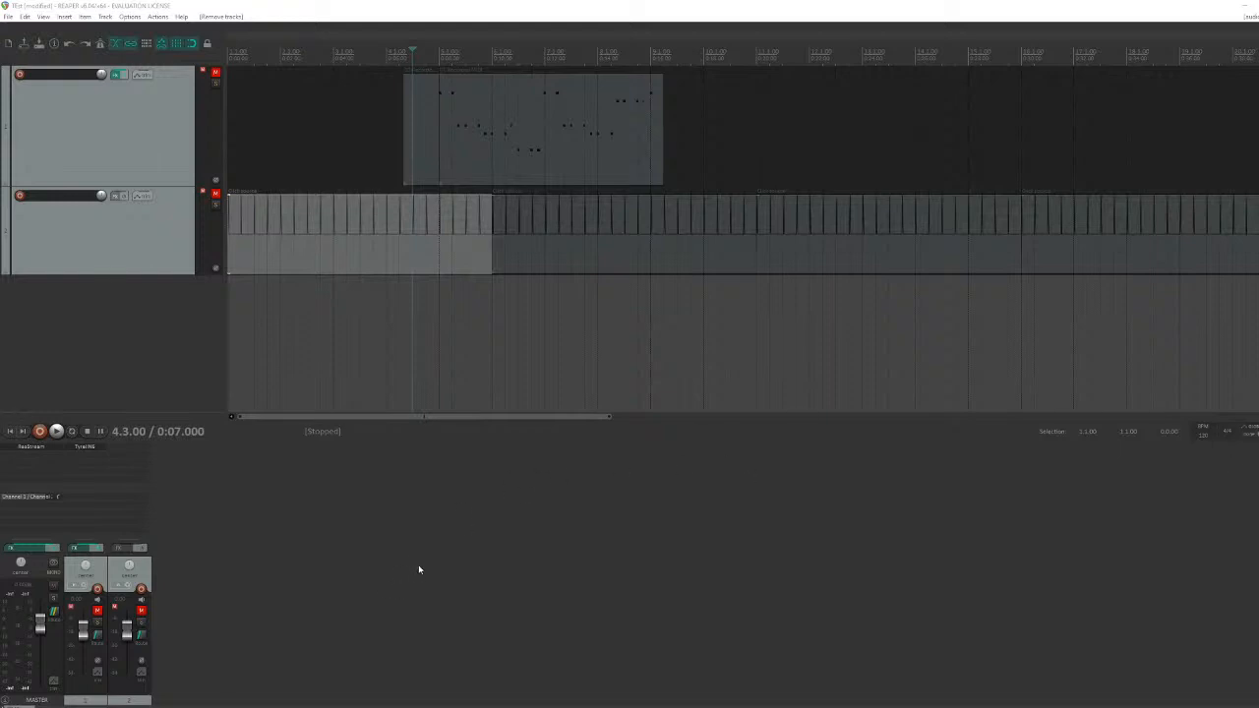
# Step: Draw a time selection from about 5.1.00 to 8.3.00 with snapping on, and clear it
pyautogui.click(542, 309)
pyautogui.moveTo(426, 311)
pyautogui.mouseDown()
pyautogui.moveTo(508, 310)
pyautogui.moveTo(399, 313)
pyautogui.moveTo(660, 313)
pyautogui.moveTo(425, 332)
pyautogui.moveTo(644, 332)
pyautogui.moveTo(445, 326)
pyautogui.mouseUp()
pyautogui.click(507, 310)
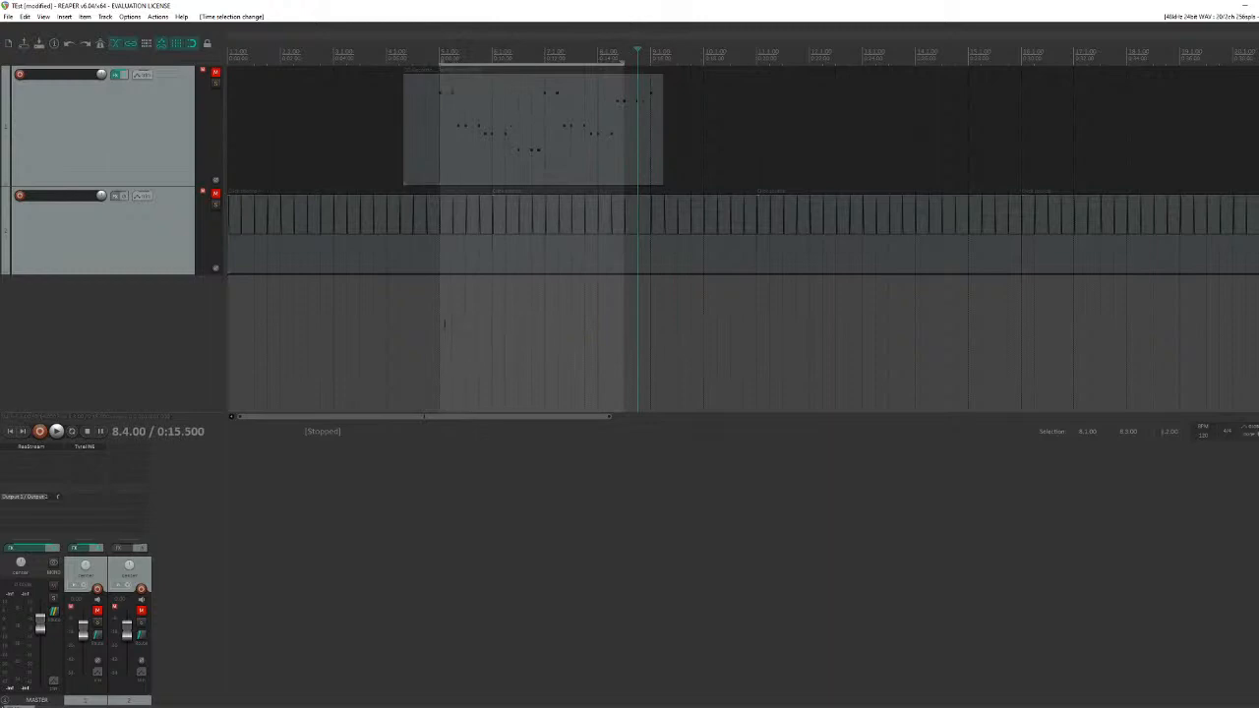
pyautogui.click(445, 323)
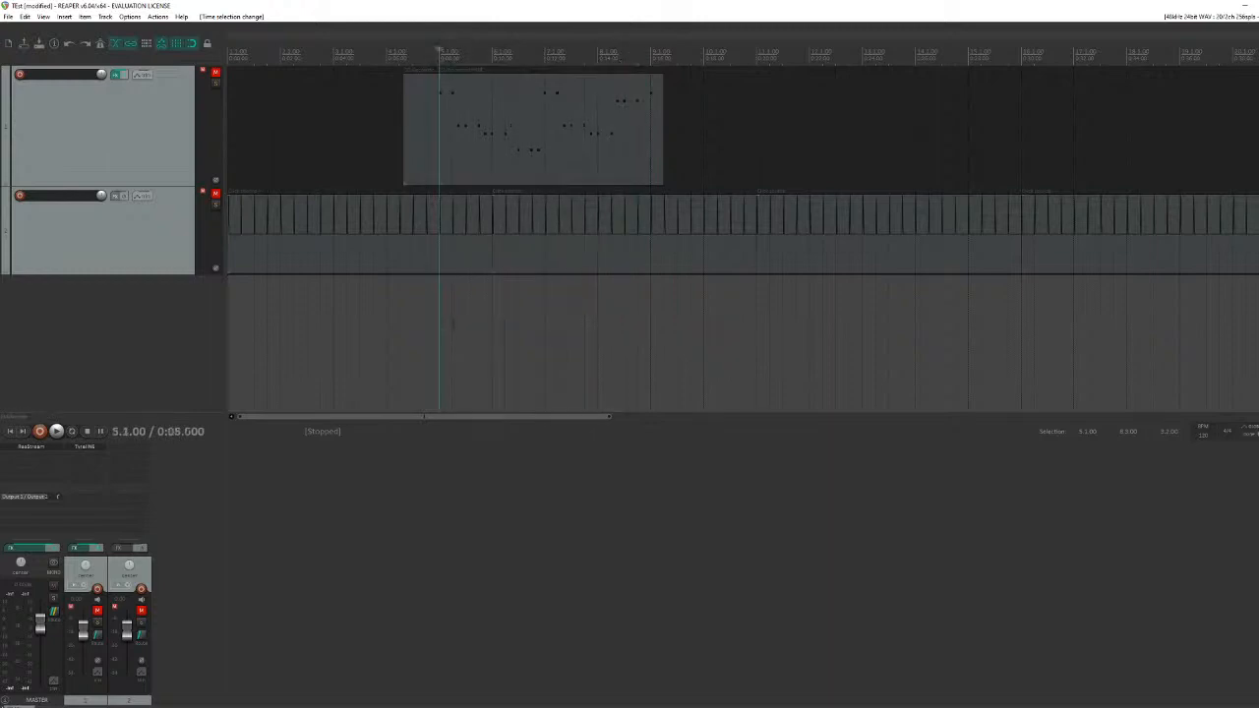
# Step: Disable snapping, draw a free time selection from about 5.4 to 7.4, and clear it
pyautogui.hotkey('alt', 's')
pyautogui.click(352, 128)
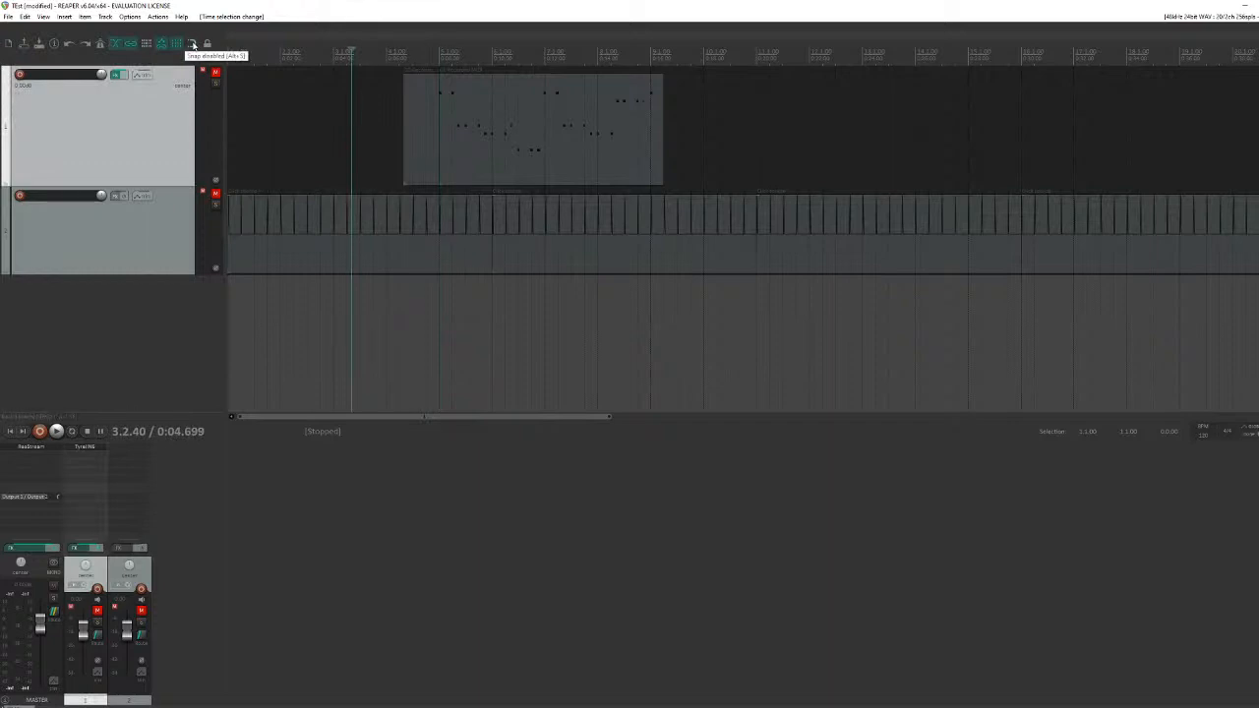
pyautogui.moveTo(586, 307); pyautogui.dragTo(474, 337)
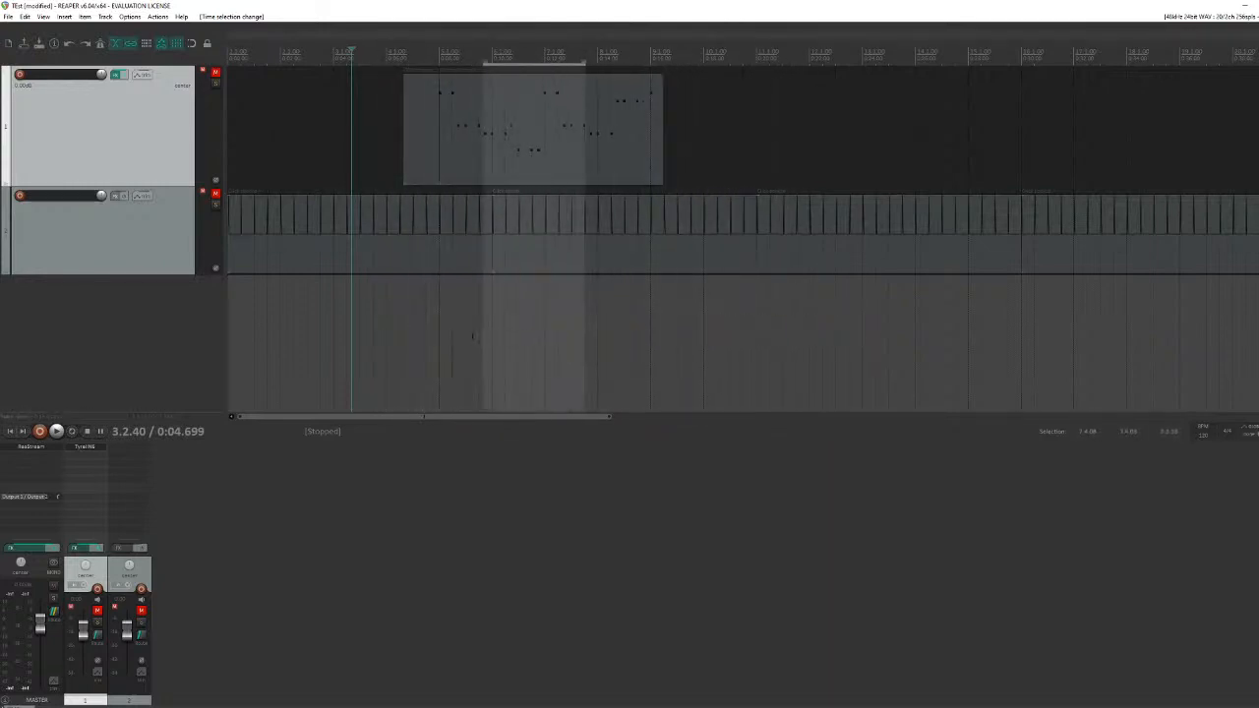
pyautogui.click(471, 336)
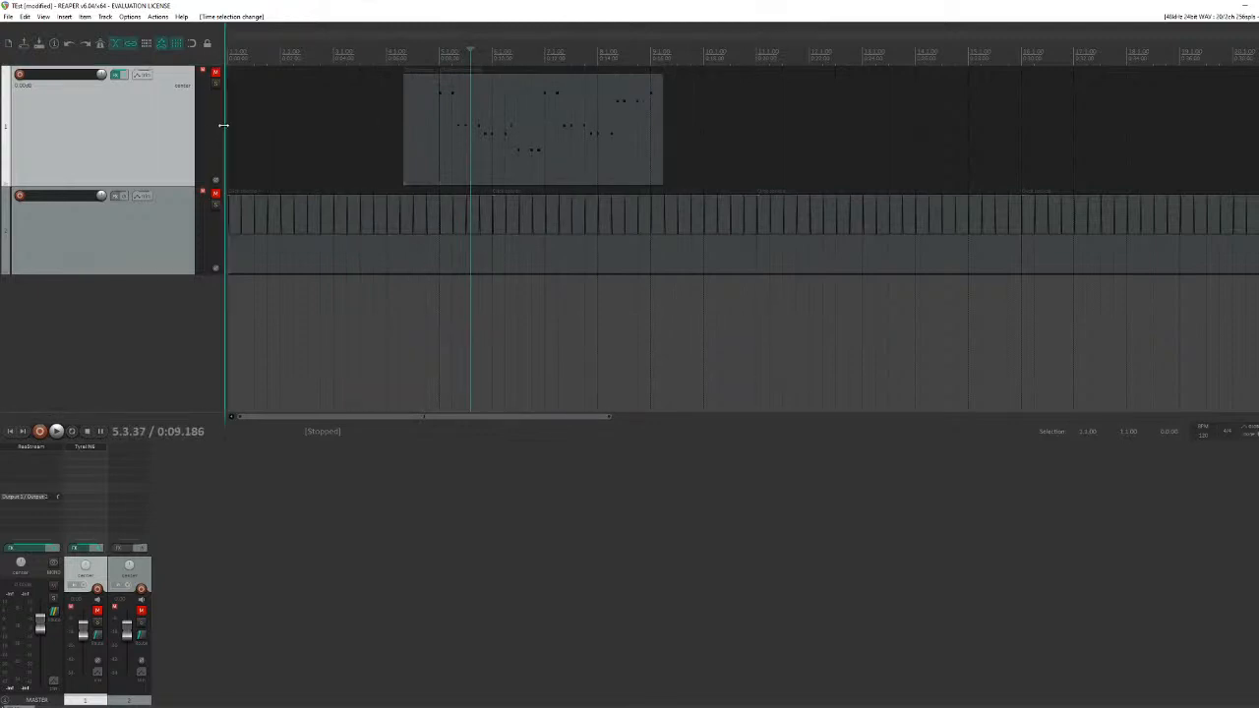
# Step: Play the project from about 6.1, jump playback to about 8.4, stop, and inspect the automatic playback scrolling option without changing it
pyautogui.click(131, 17)
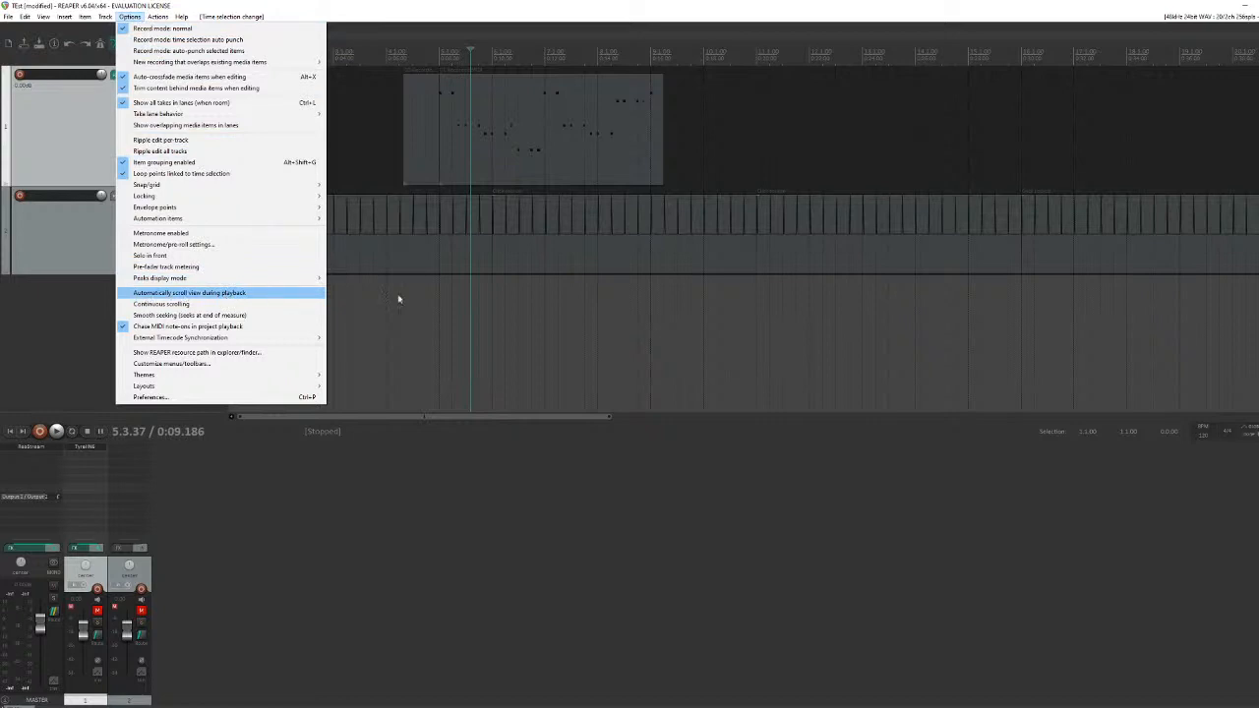
pyautogui.click(514, 298)
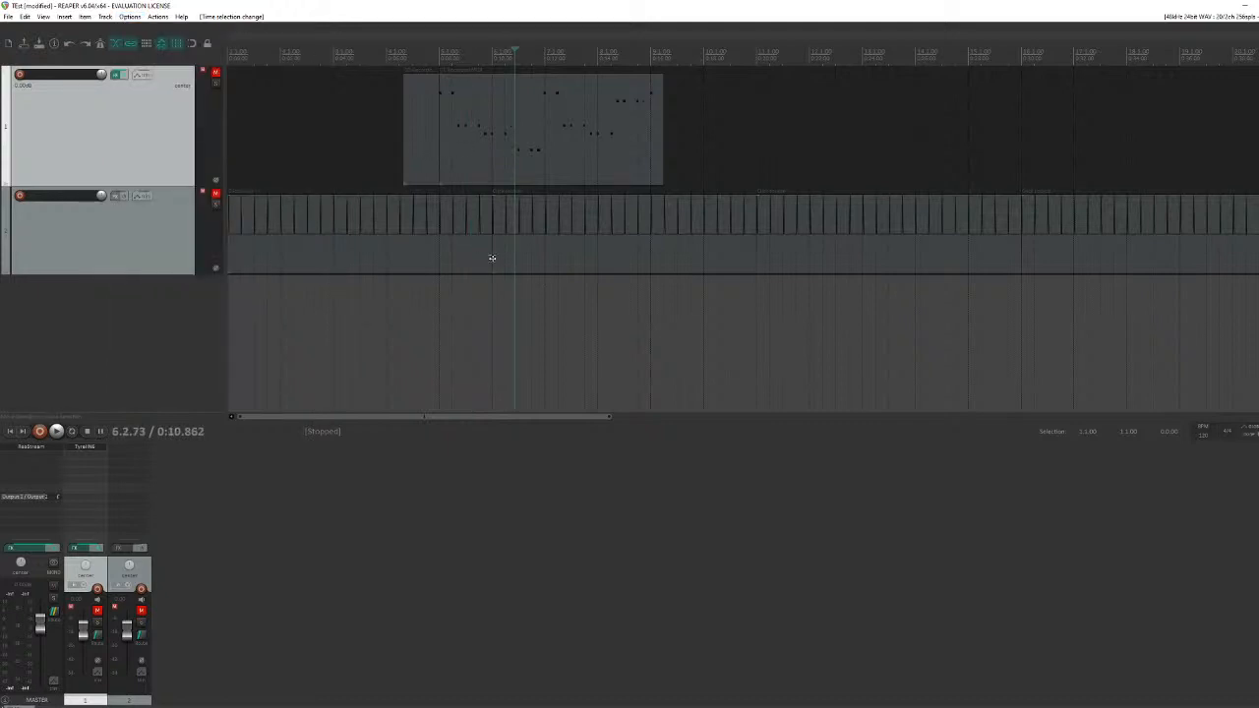
pyautogui.click(498, 258)
pyautogui.press('space')
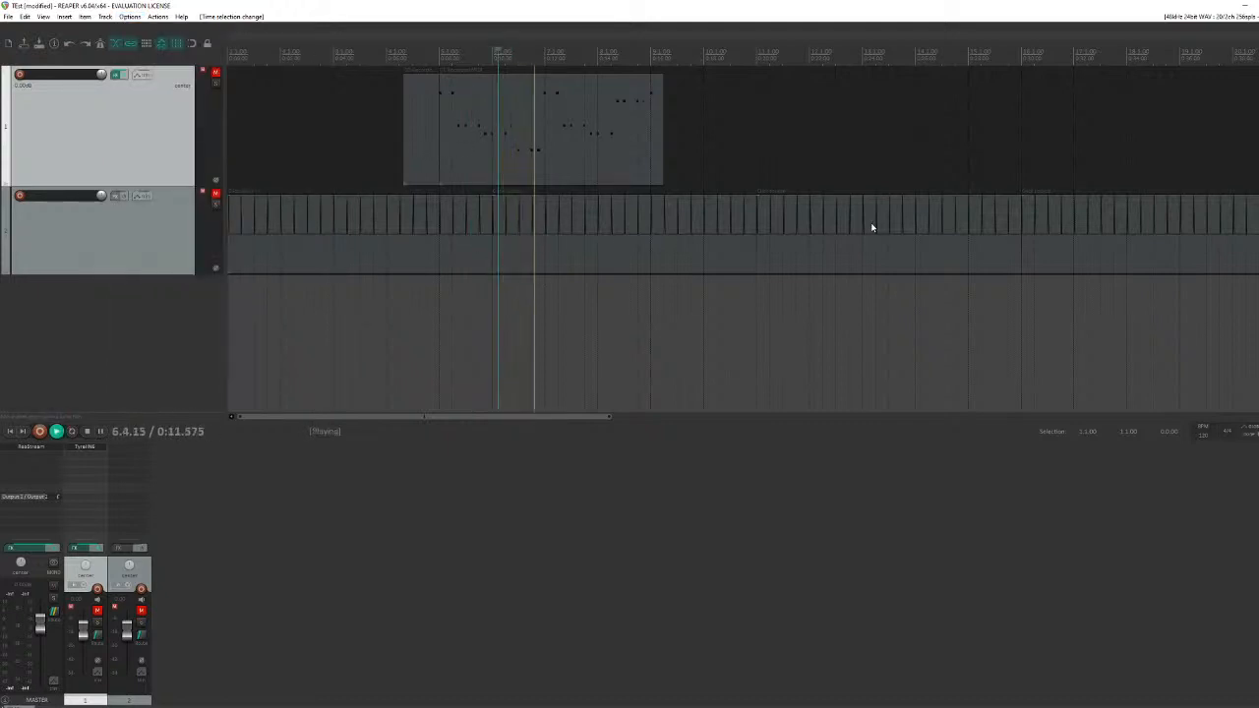
pyautogui.click(645, 258)
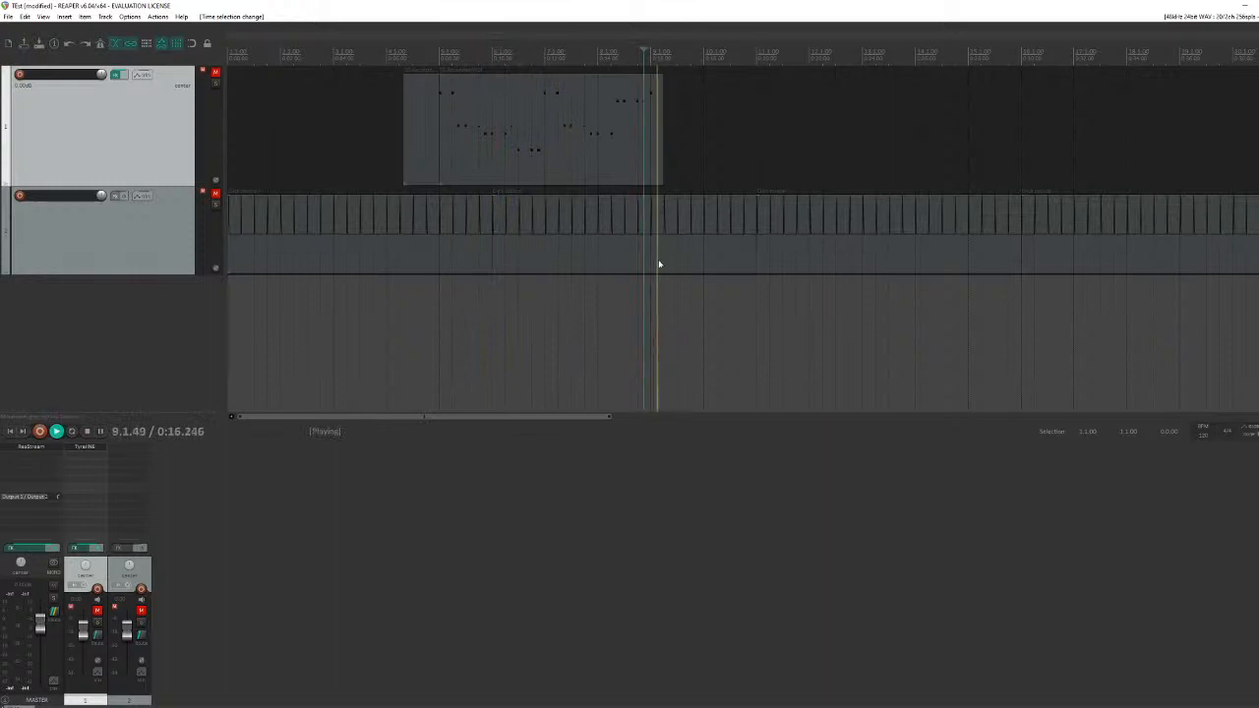
pyautogui.press('space')
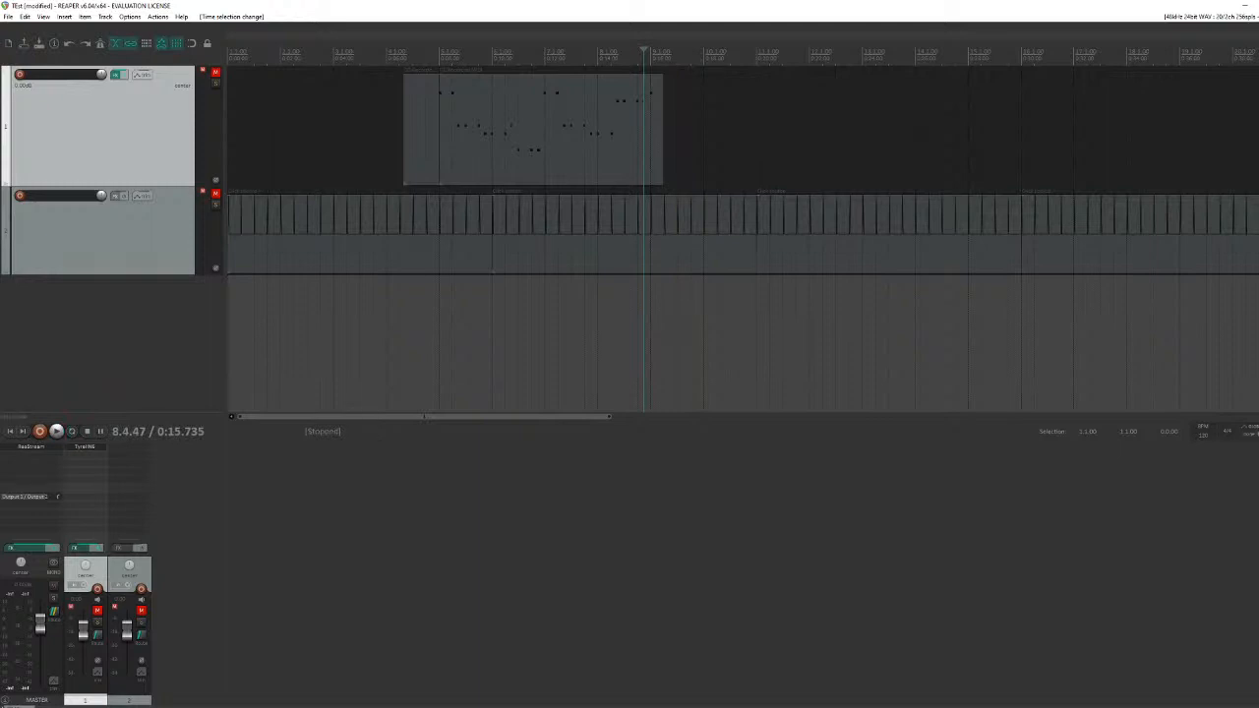
pyautogui.click(129, 16)
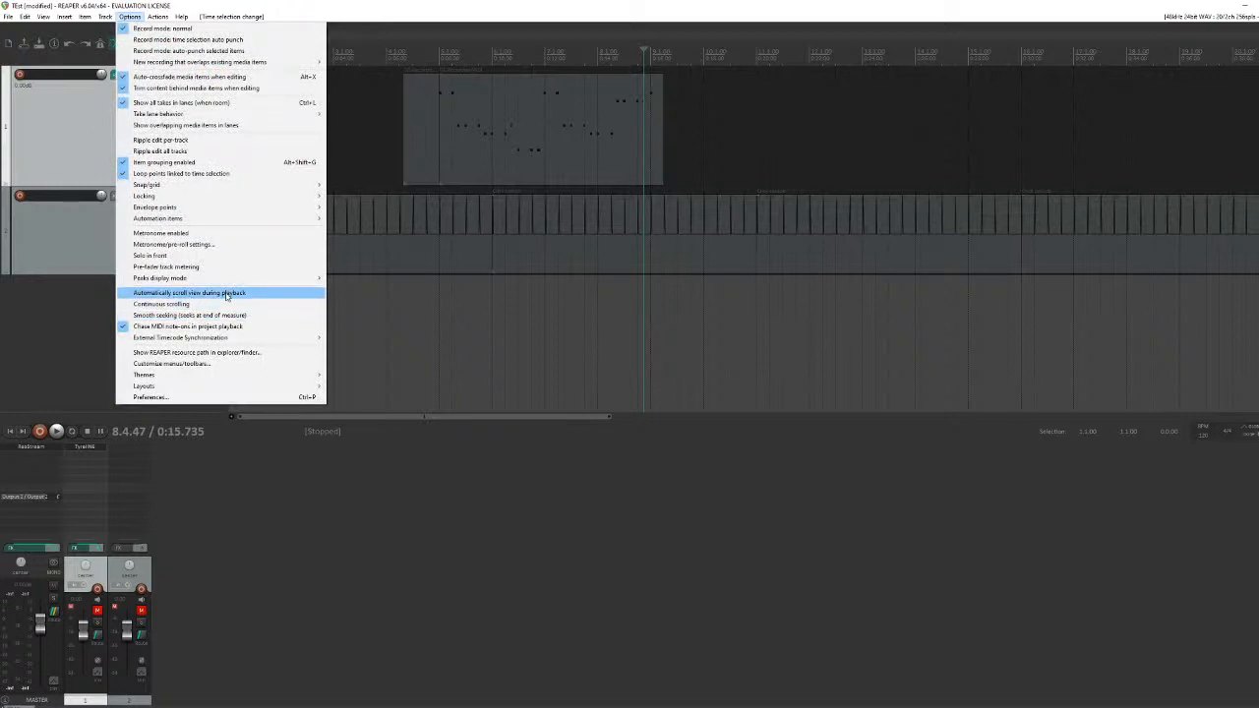
pyautogui.click(514, 316)
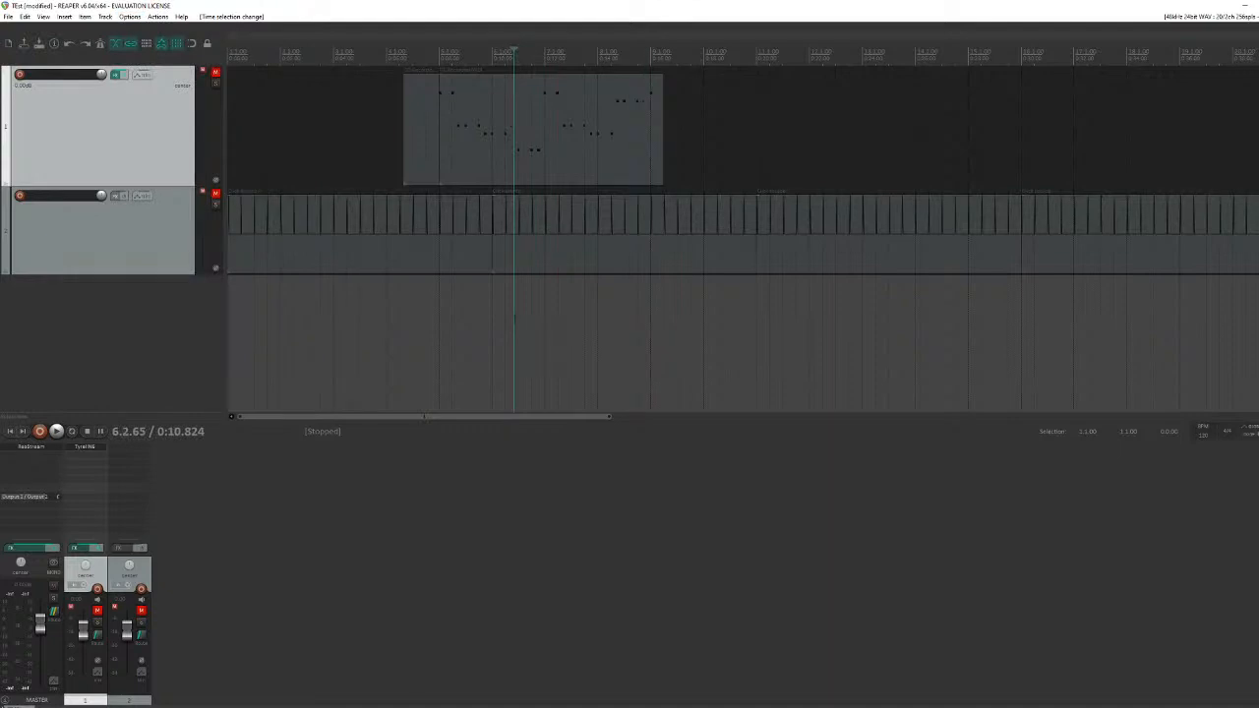
# Step: Examine the Editing Behavior preferences, including clearing the time selection when the edit cursor moves, and close Preferences keeping them
pyautogui.hotkey('ctrl', 'p')
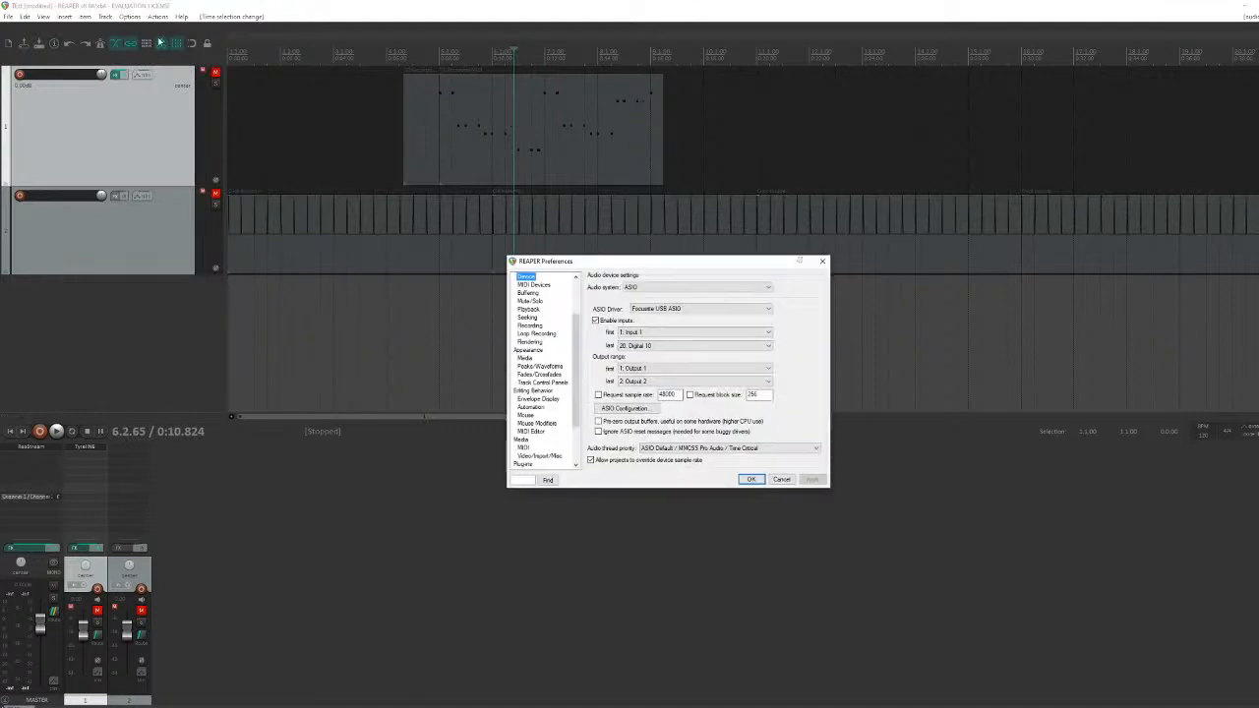
pyautogui.click(131, 17)
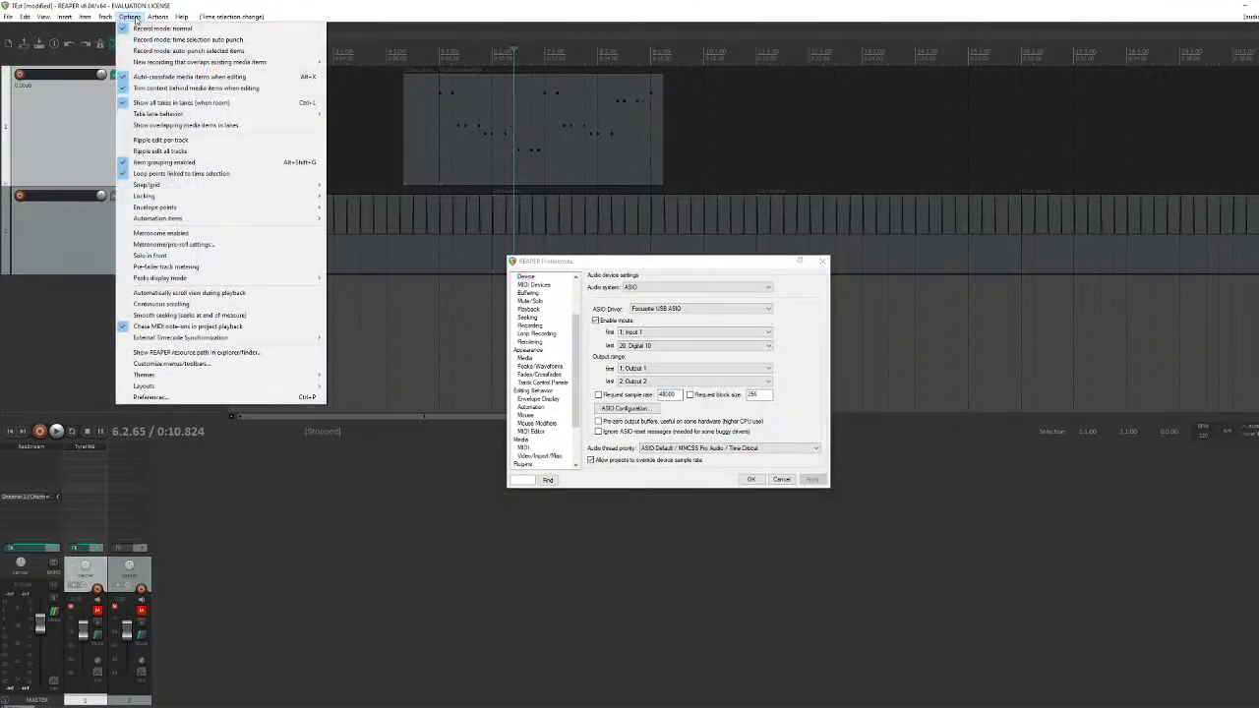
pyautogui.click(189, 398)
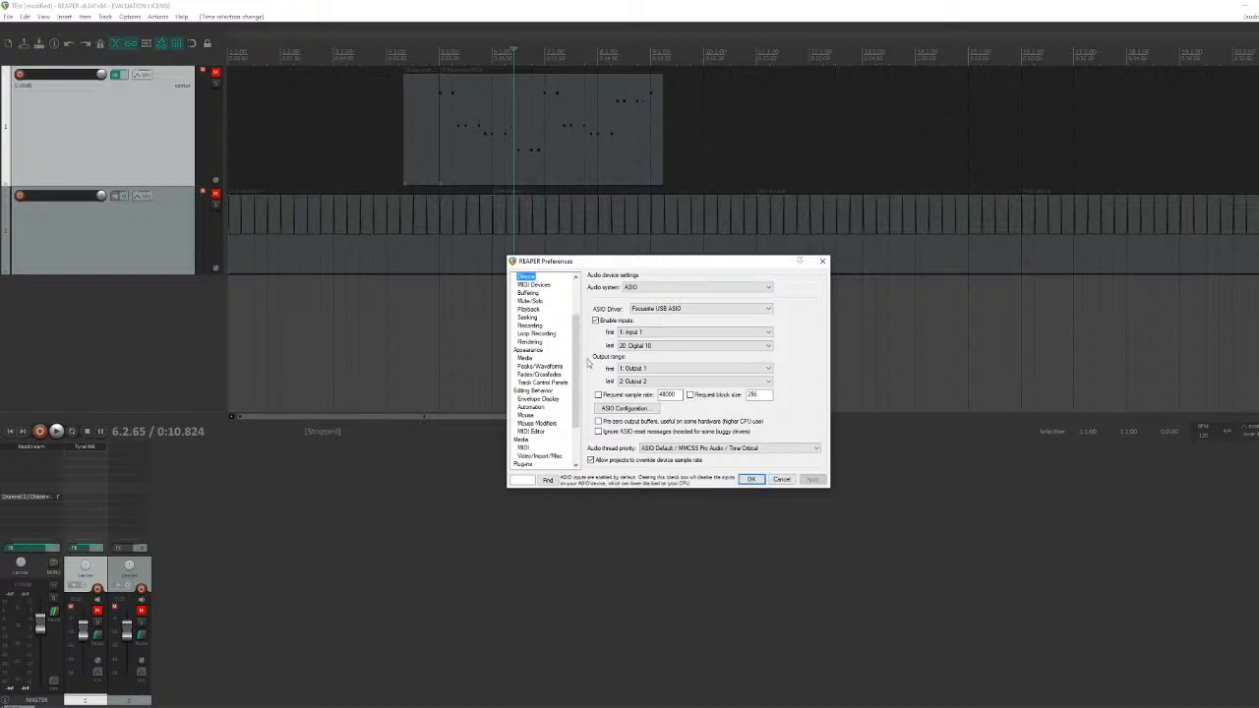
pyautogui.click(537, 392)
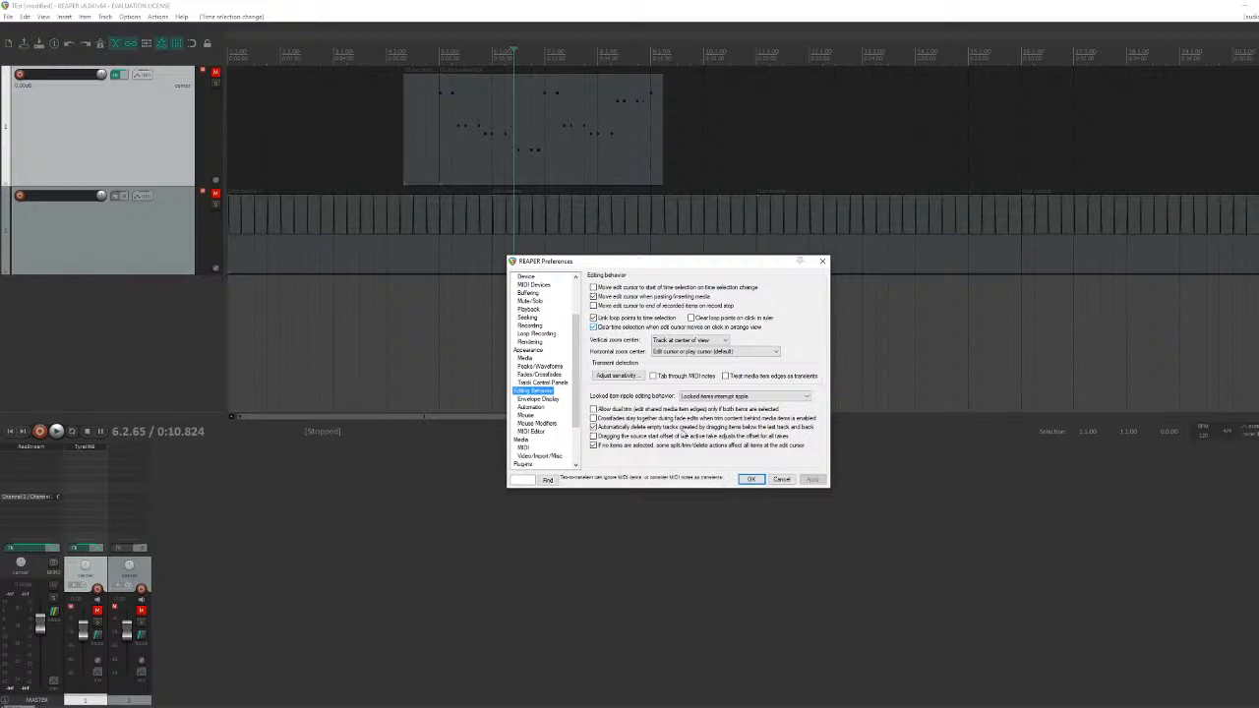
pyautogui.click(754, 480)
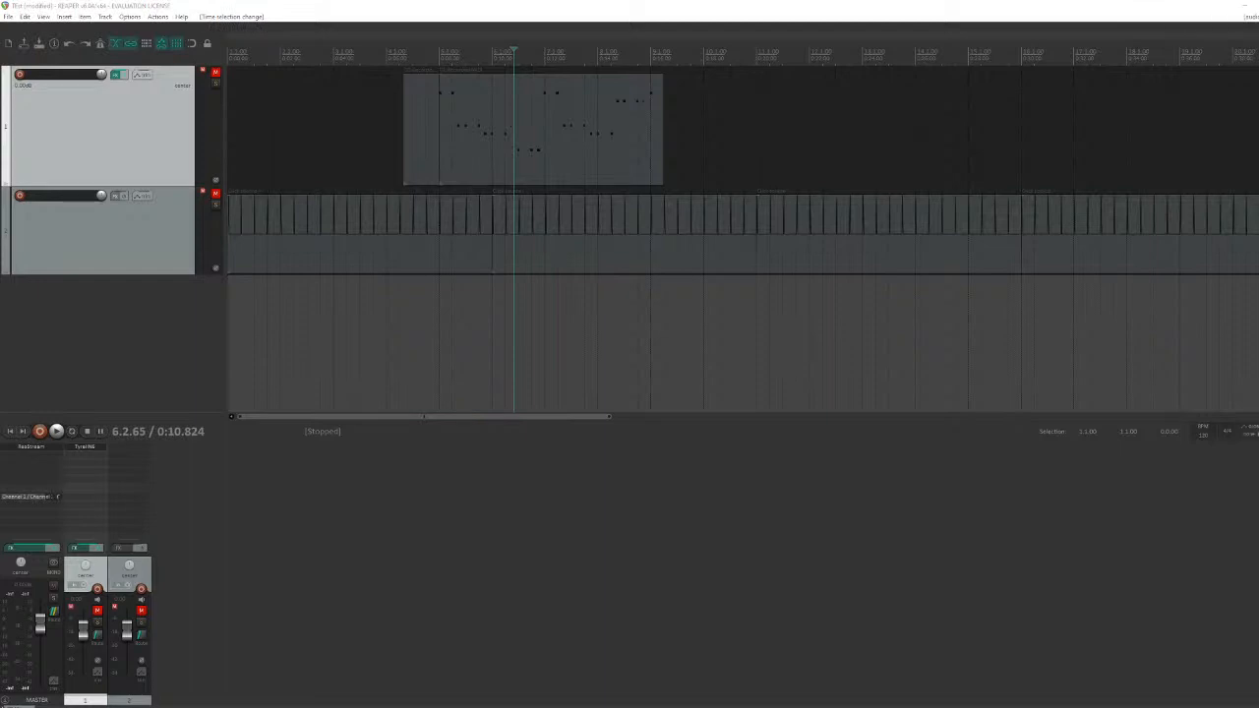
# Step: Look over the auto-crossfade and trim options for media items, and play the project briefly from the edit cursor before stopping
pyautogui.click(127, 17)
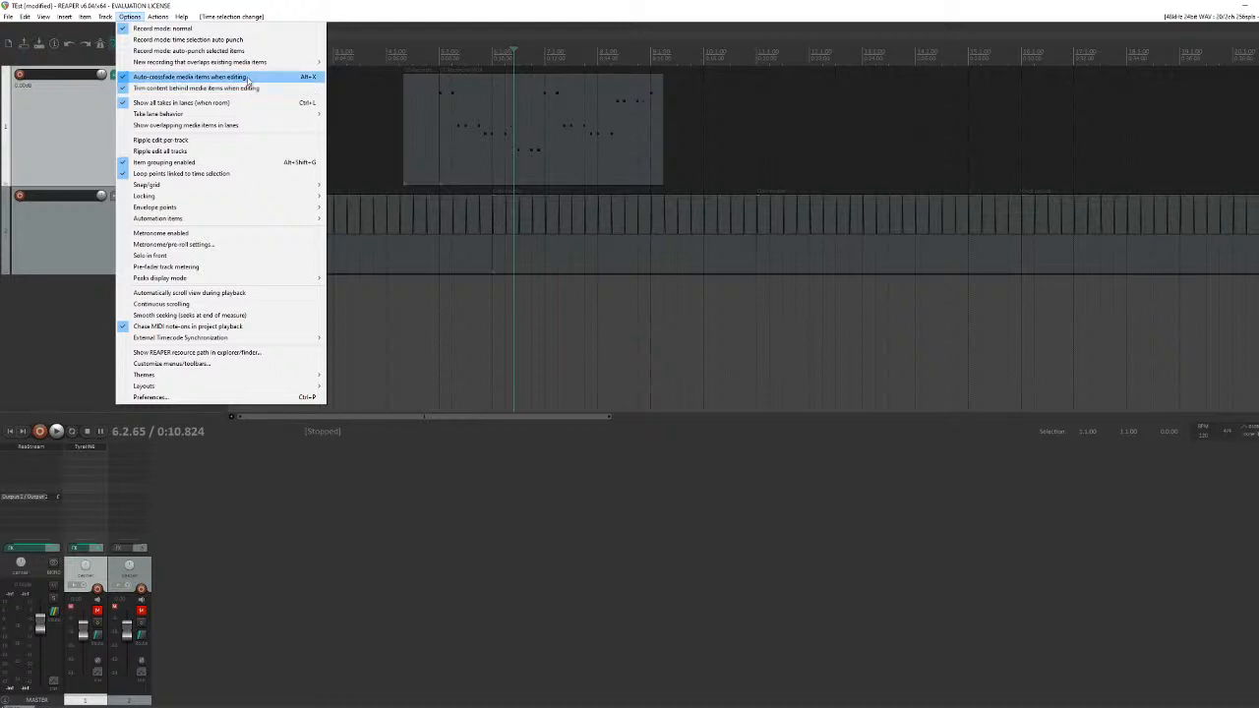
pyautogui.click(509, 455)
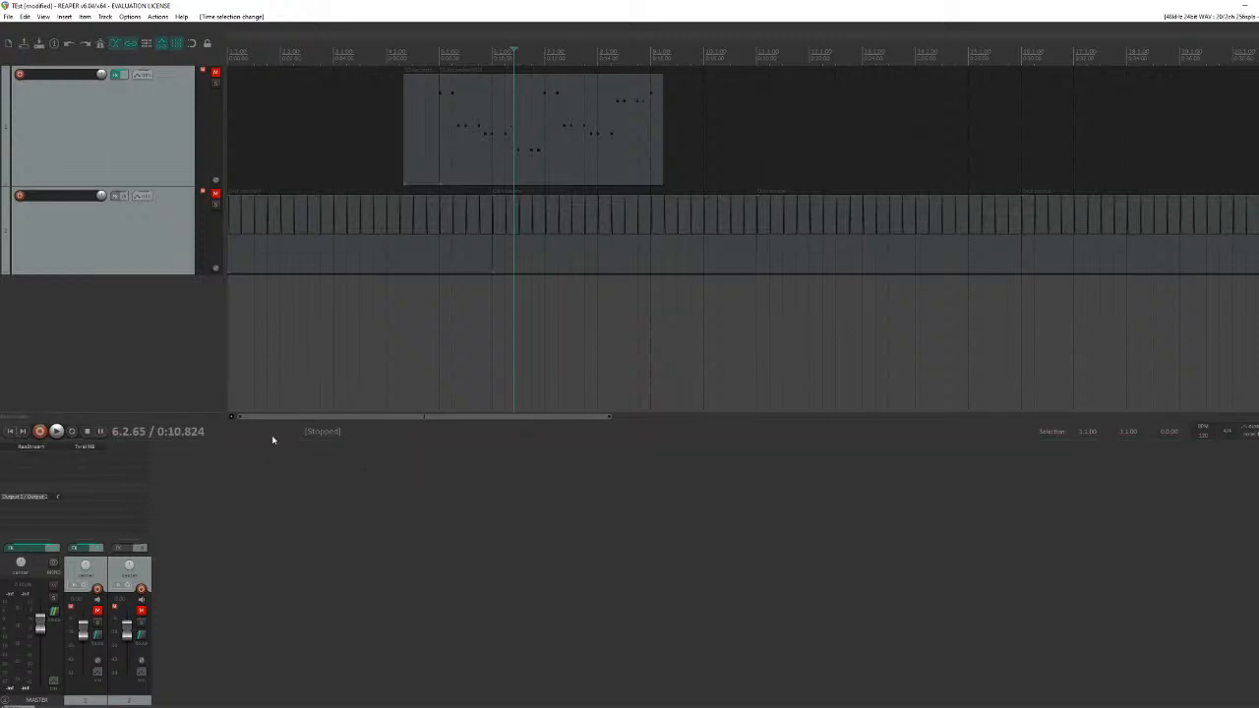
pyautogui.click(57, 432)
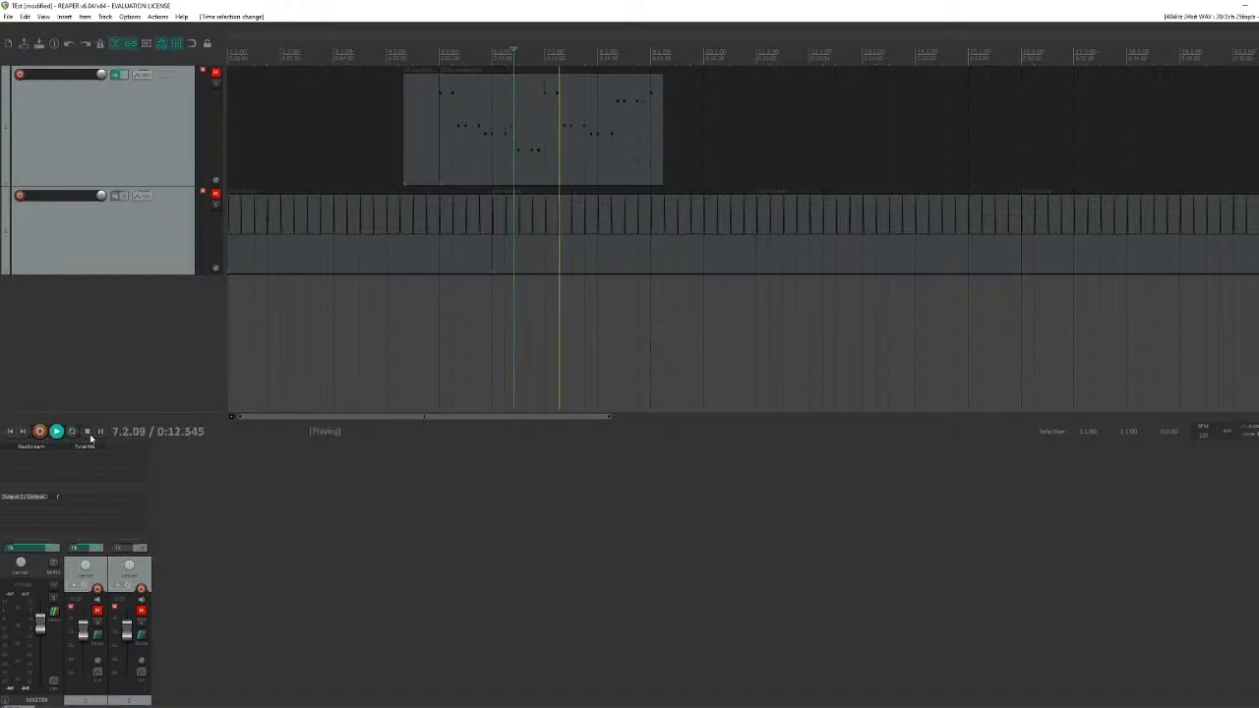
pyautogui.click(87, 431)
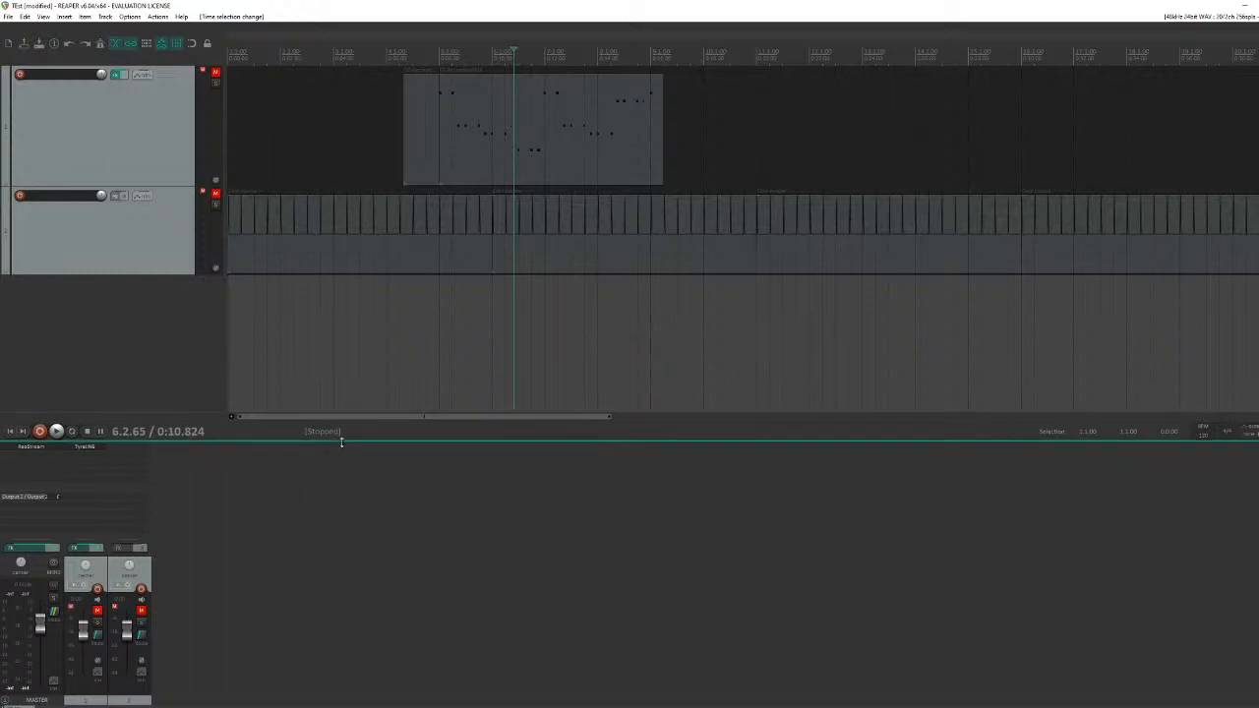
# Step: Shrink the mixer to enlarge the arrange area, and reduce both tracks to their minimum height
pyautogui.moveTo(341, 442); pyautogui.dragTo(328, 519)
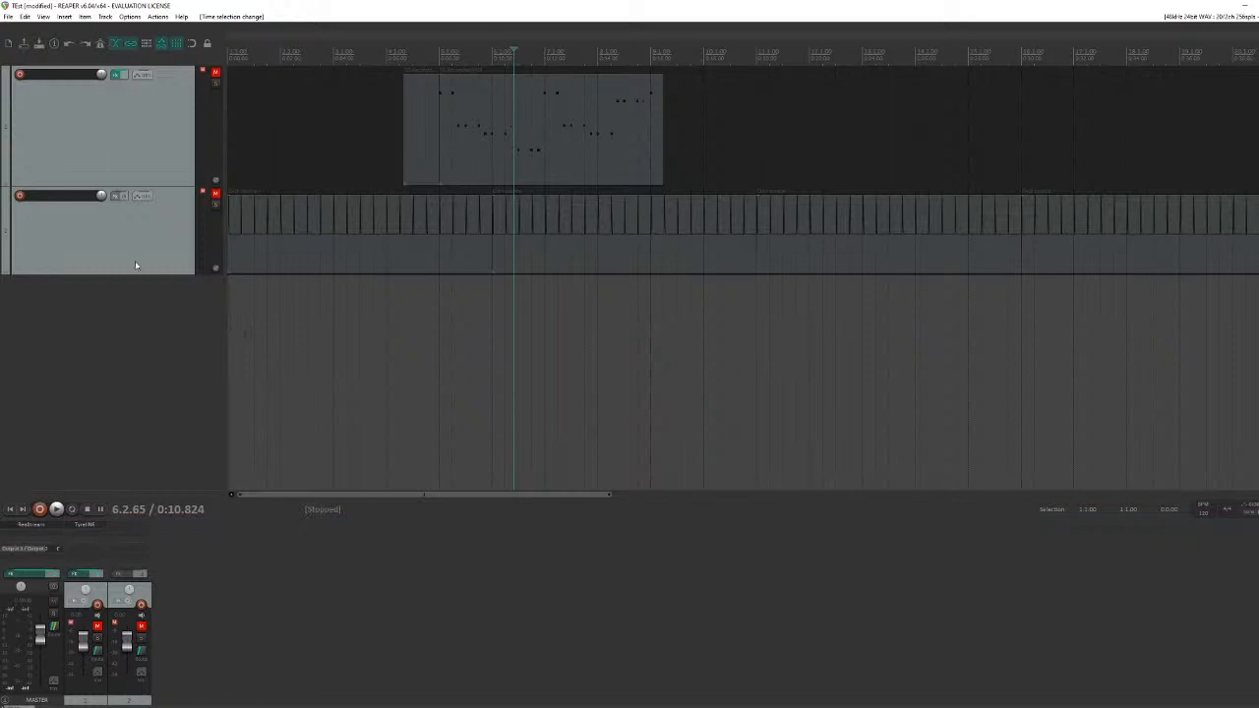
pyautogui.moveTo(137, 274); pyautogui.dragTo(179, 83)
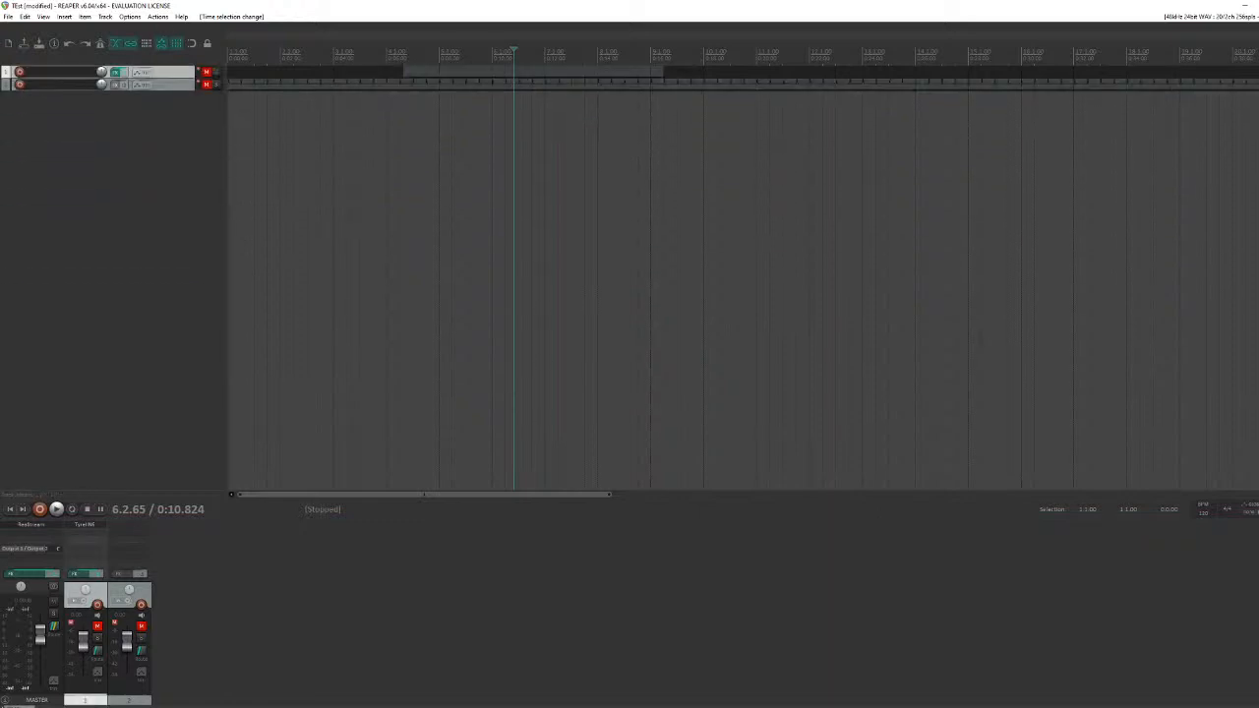
# Step: Add a third track below the existing two, select it, and place the edit cursor at about 4.3.71
pyautogui.click(85, 176)
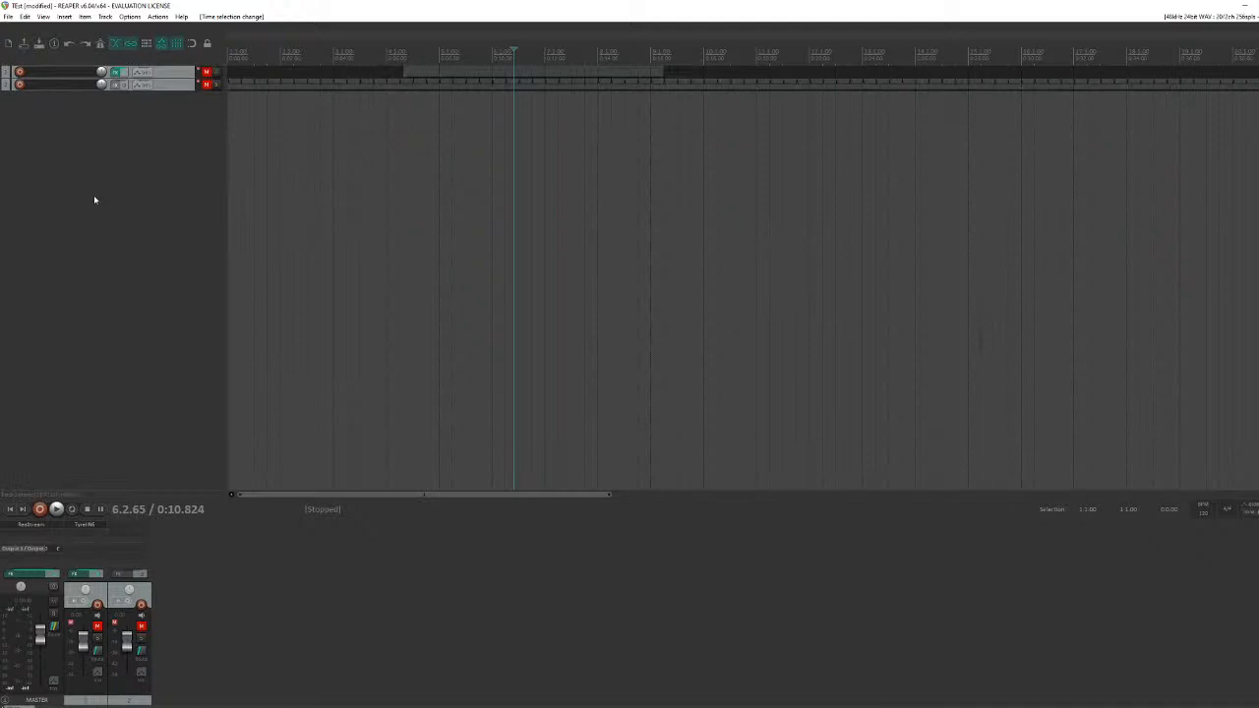
pyautogui.doubleClick(94, 200)
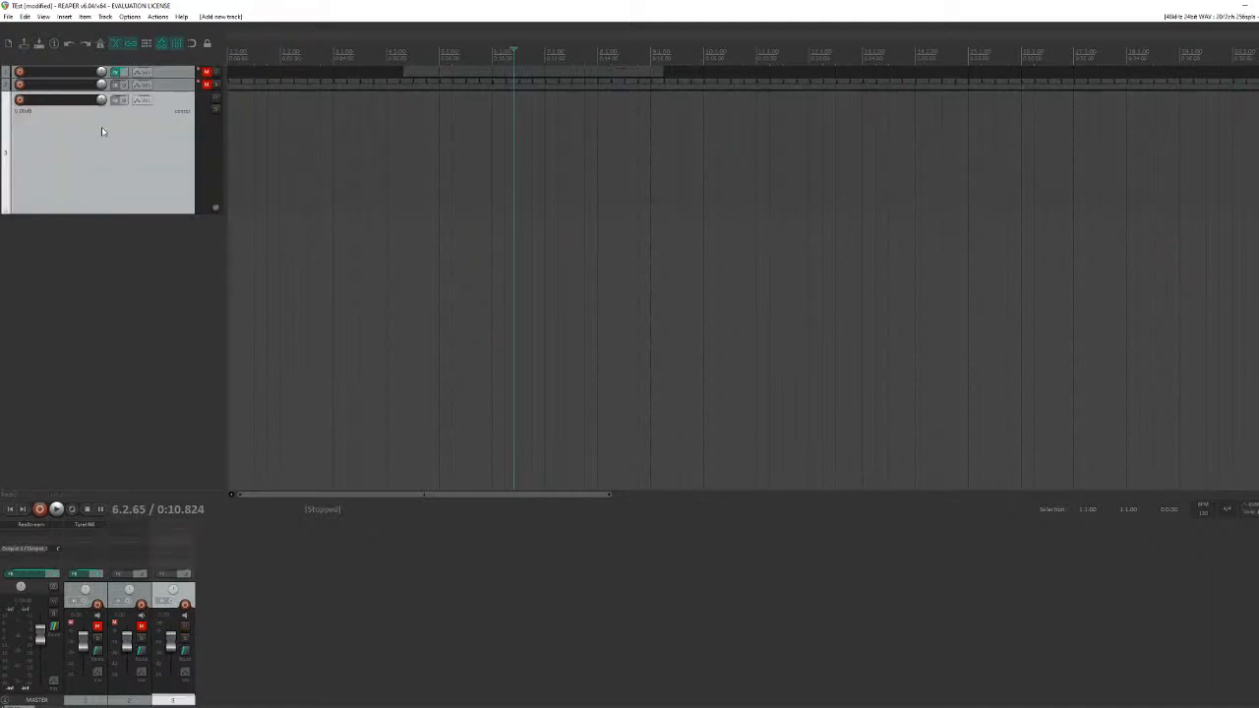
pyautogui.click(64, 16)
pyautogui.moveTo(85, 17)
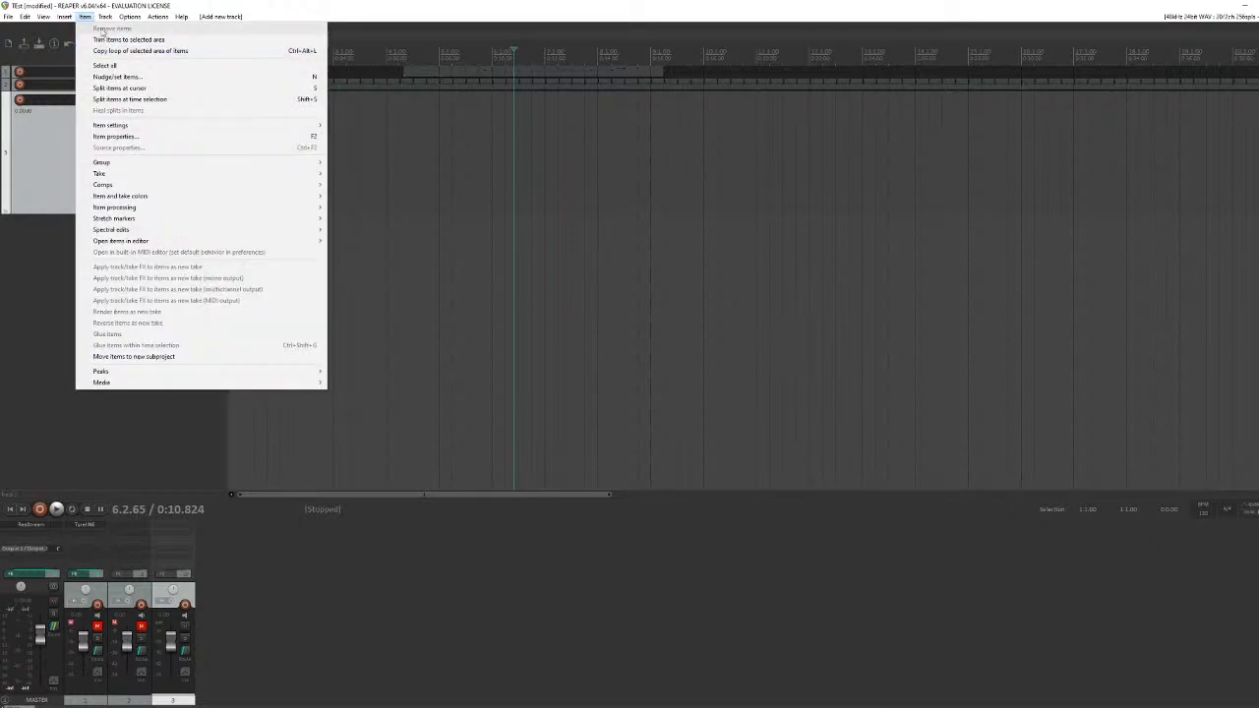
pyautogui.click(70, 181)
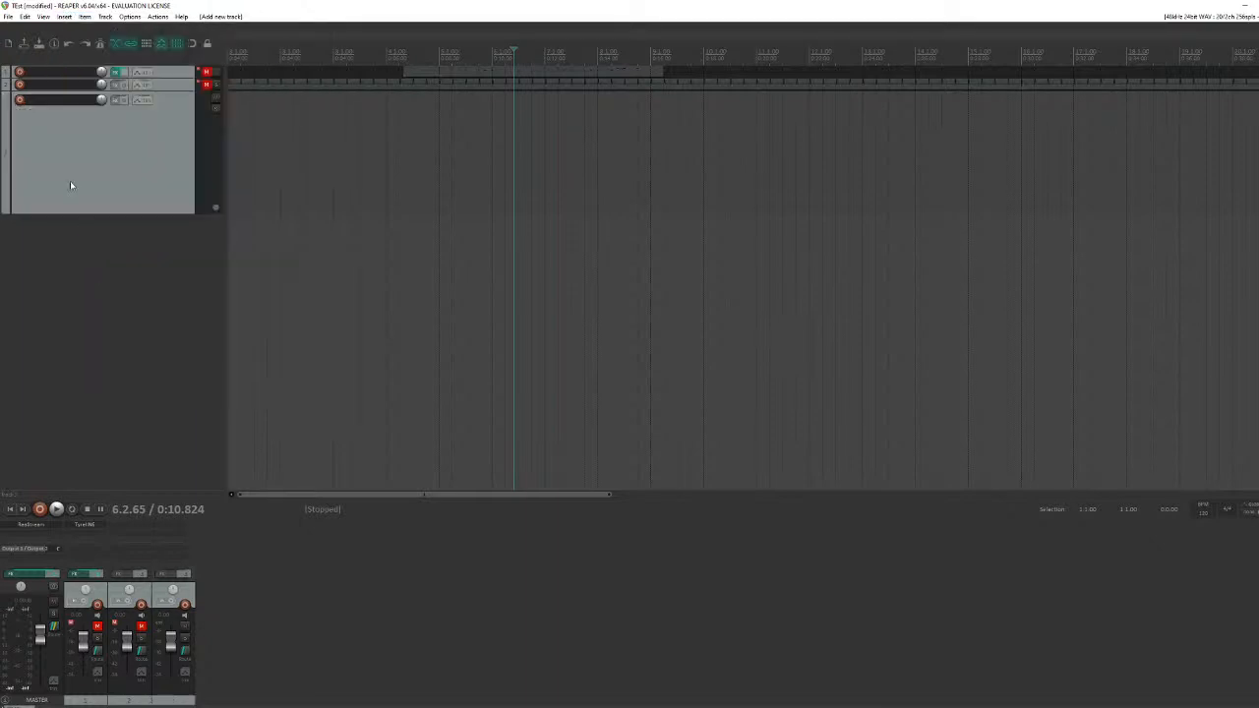
pyautogui.click(151, 156)
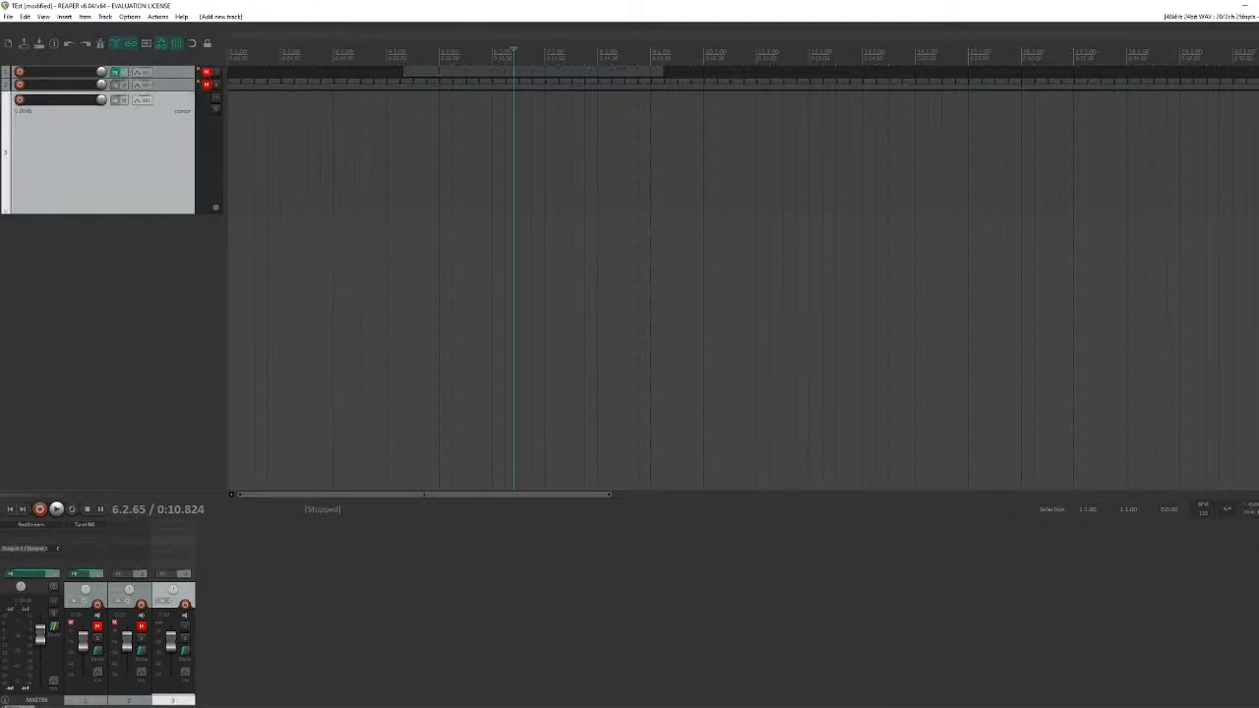
pyautogui.click(422, 167)
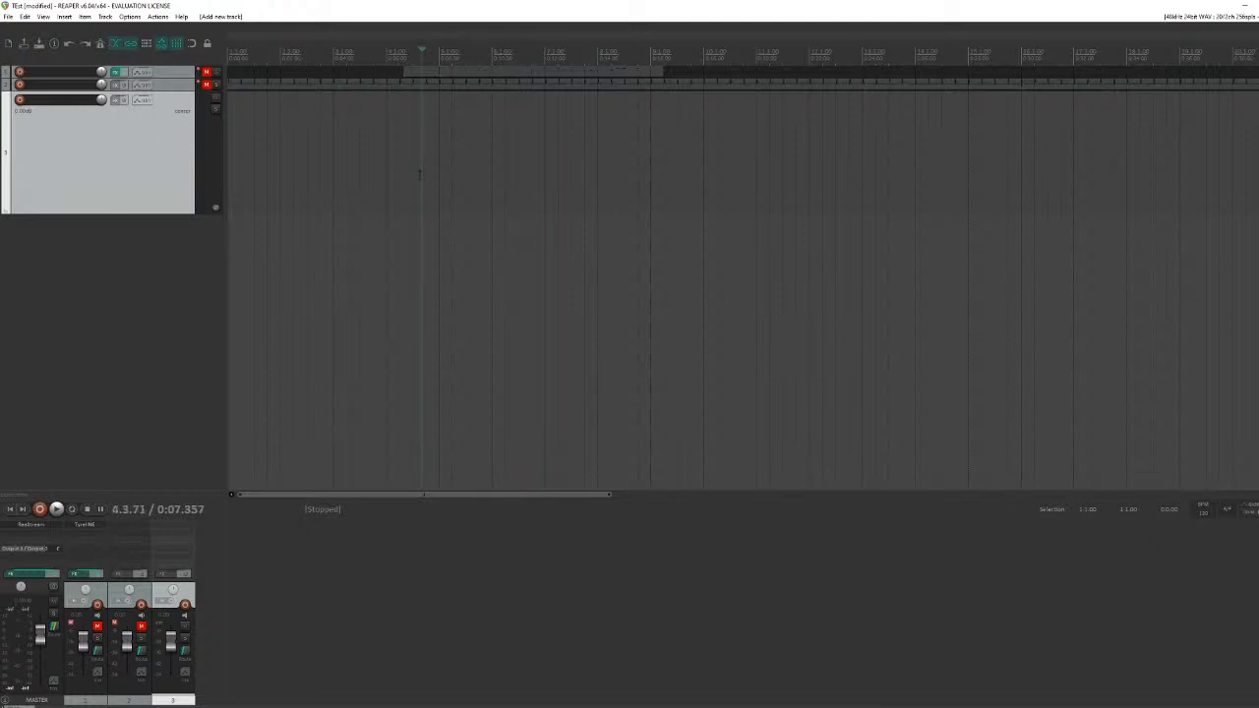
# Step: Place the edit cursor at about 5.3.22 and arm the third track for recording
pyautogui.moveTo(298, 164); pyautogui.dragTo(396, 173)
pyautogui.click(469, 174)
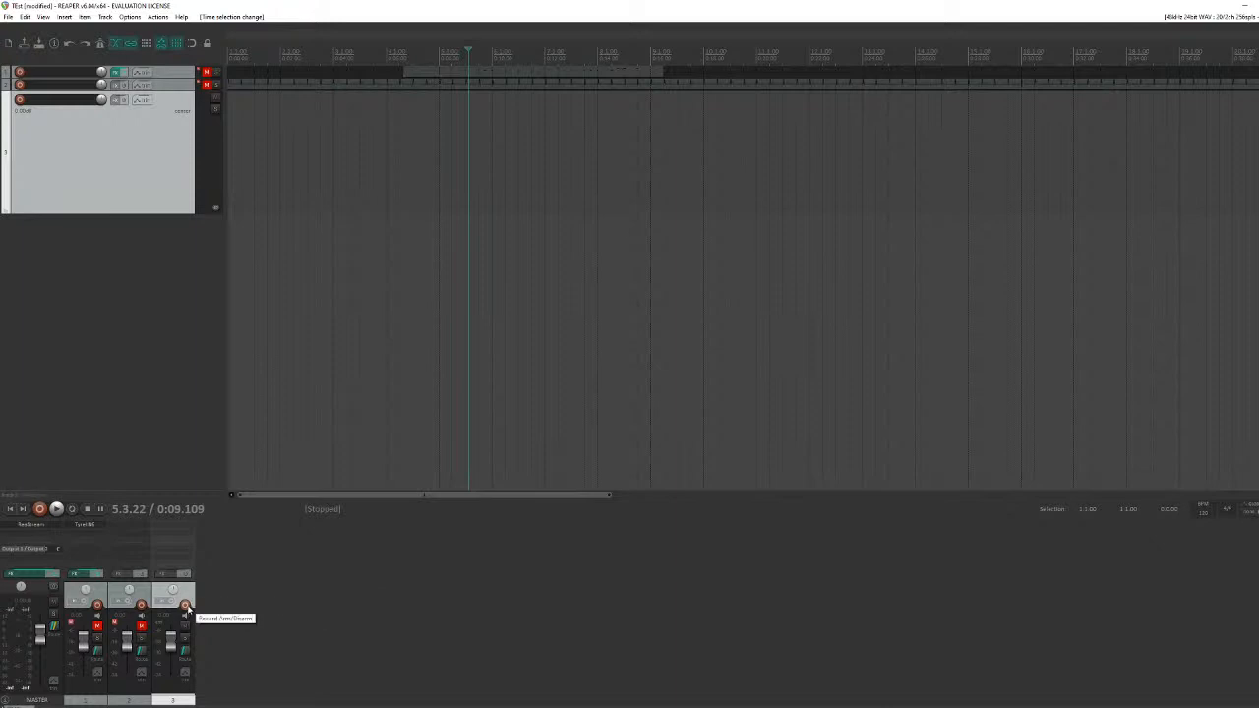
pyautogui.click(185, 604)
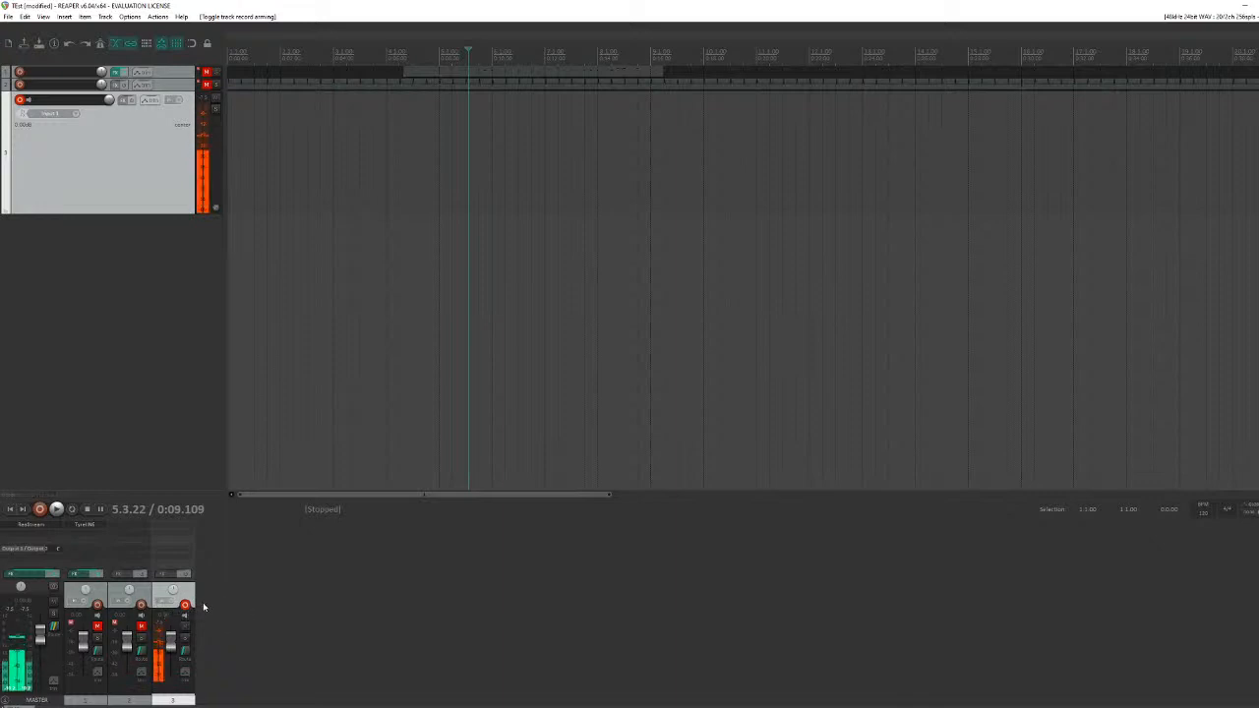
# Step: Try out record arming on tracks 2 and 1 from the mixer, and leave both disarmed
pyautogui.click(140, 605)
pyautogui.click(98, 605)
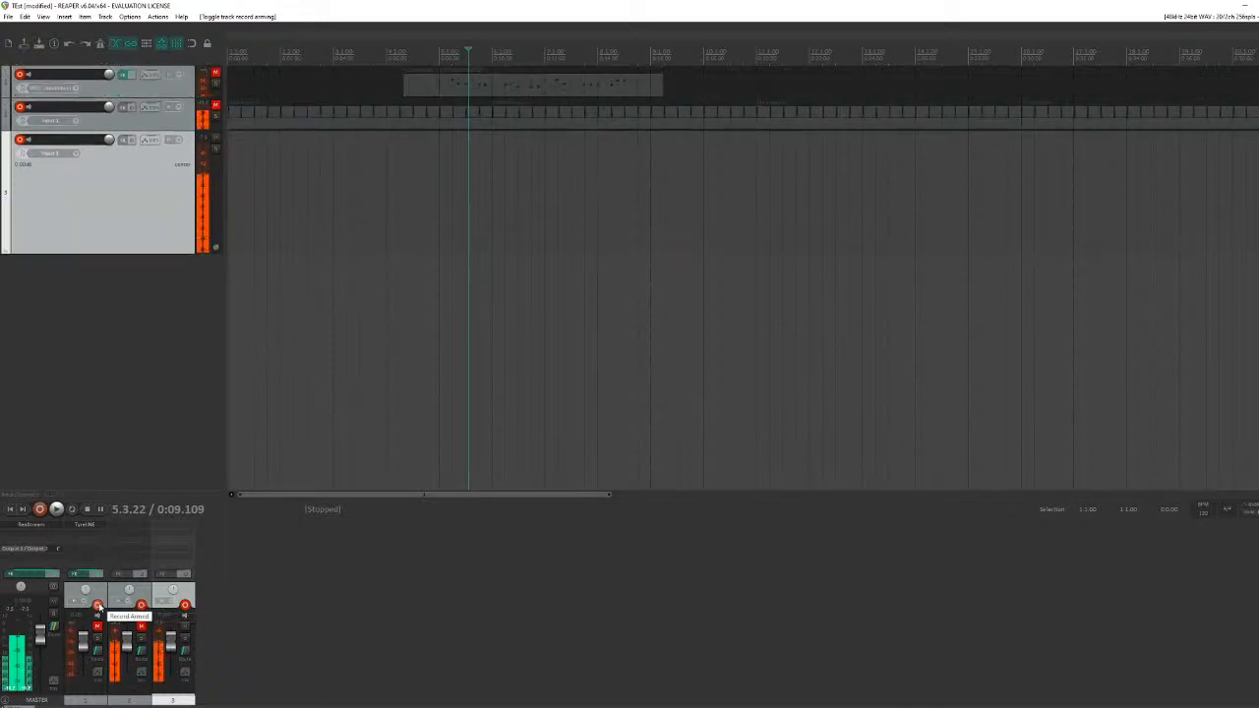
pyautogui.click(98, 605)
pyautogui.click(140, 606)
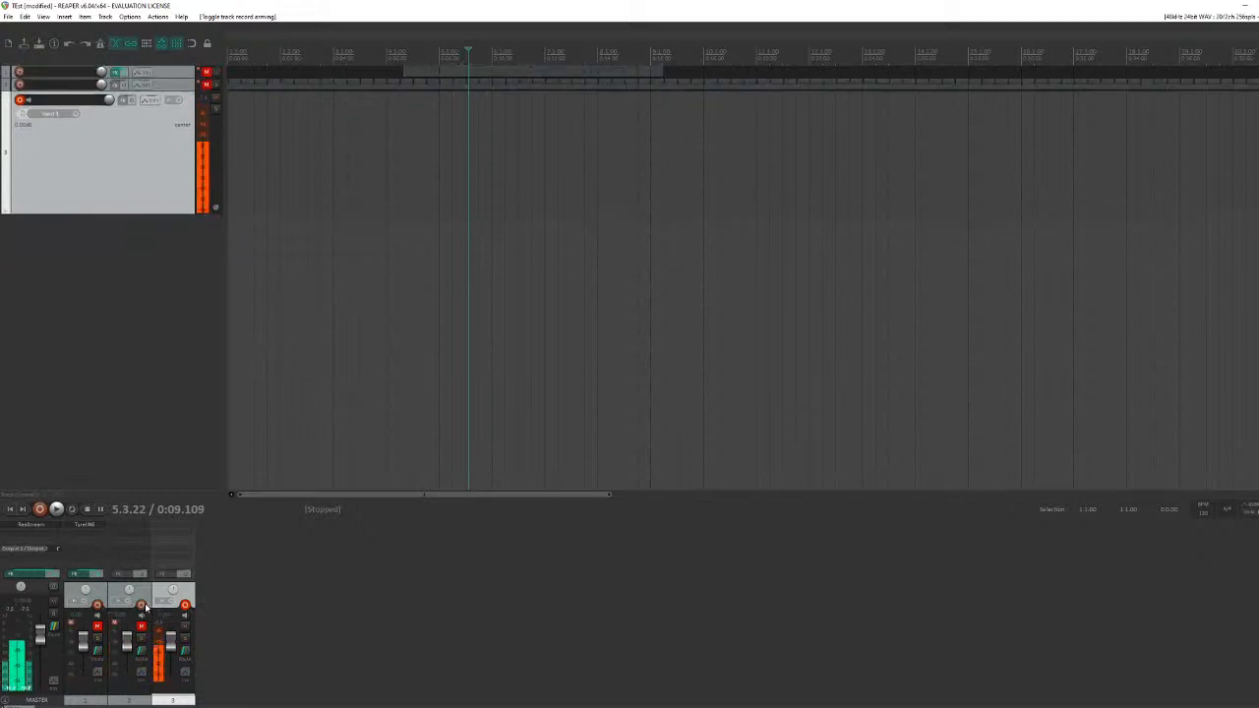
pyautogui.click(141, 605)
pyautogui.click(141, 604)
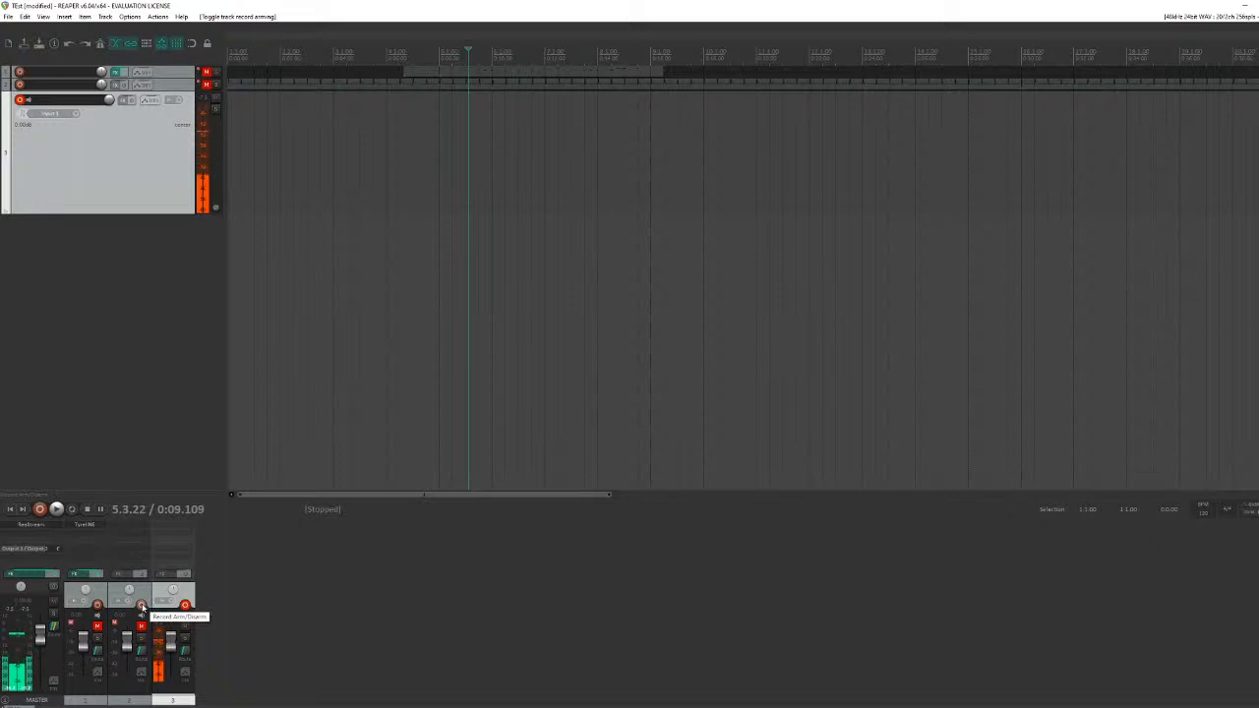
# Step: Add a fourth track and look over the track options of track 3 without choosing any
pyautogui.doubleClick(214, 600)
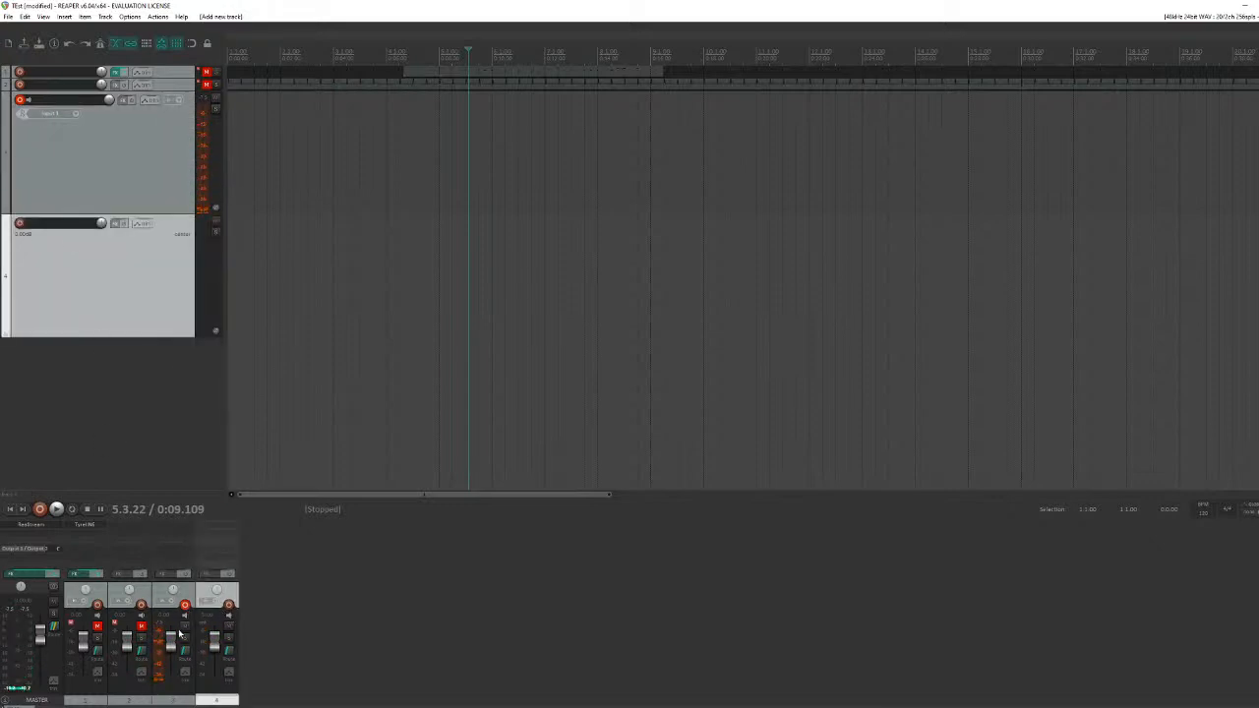
pyautogui.click(179, 699)
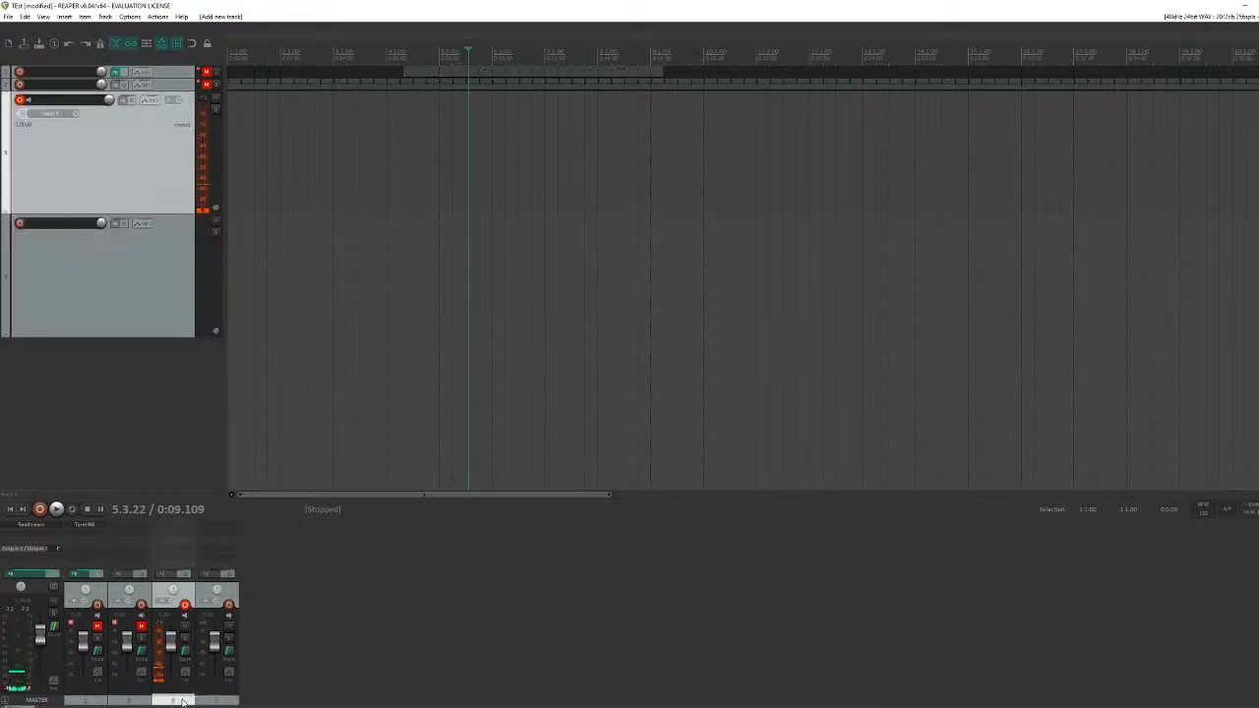
pyautogui.rightClick(182, 700)
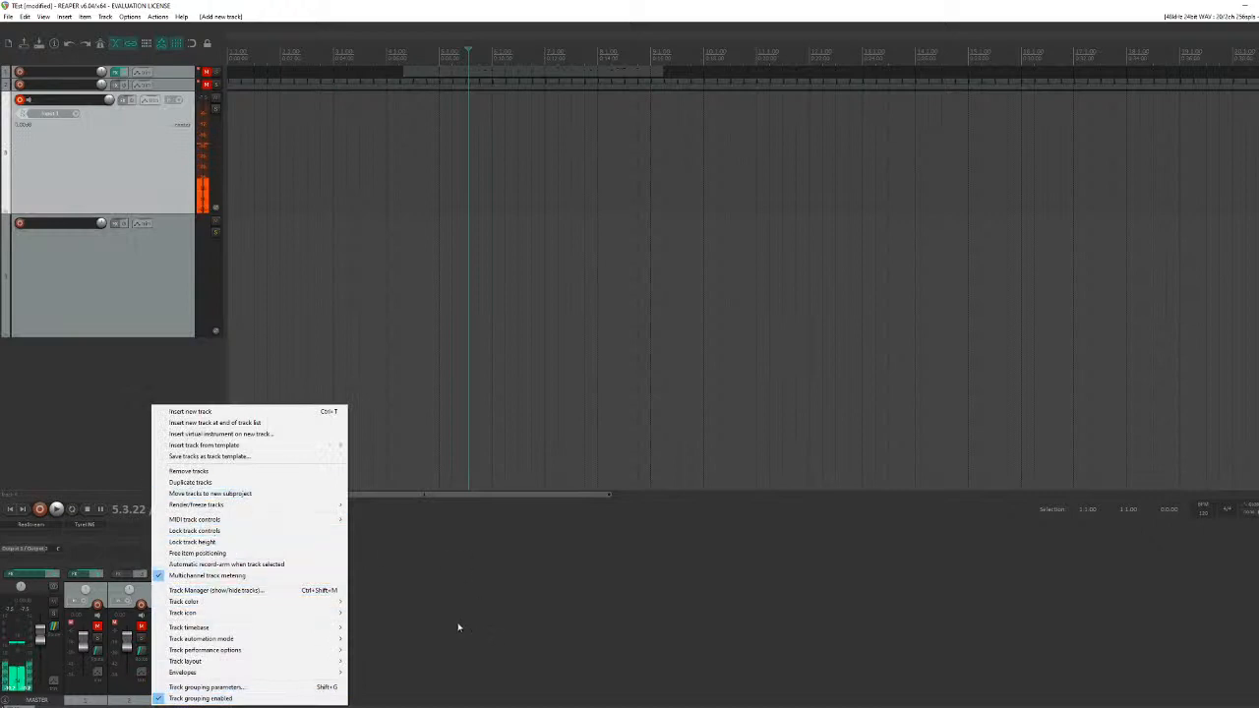
pyautogui.click(293, 678)
# Step: Record-arm the fourth track and remove it from the project
pyautogui.click(227, 701)
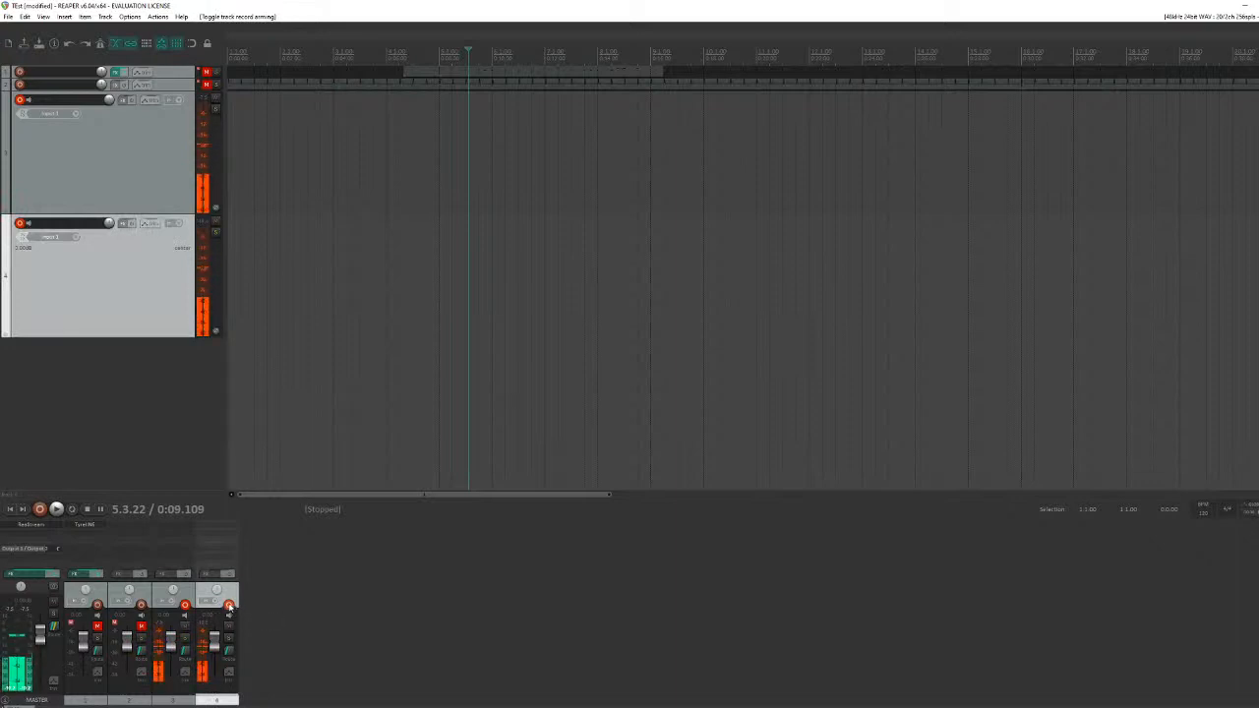
pyautogui.click(229, 604)
pyautogui.press('Delete')
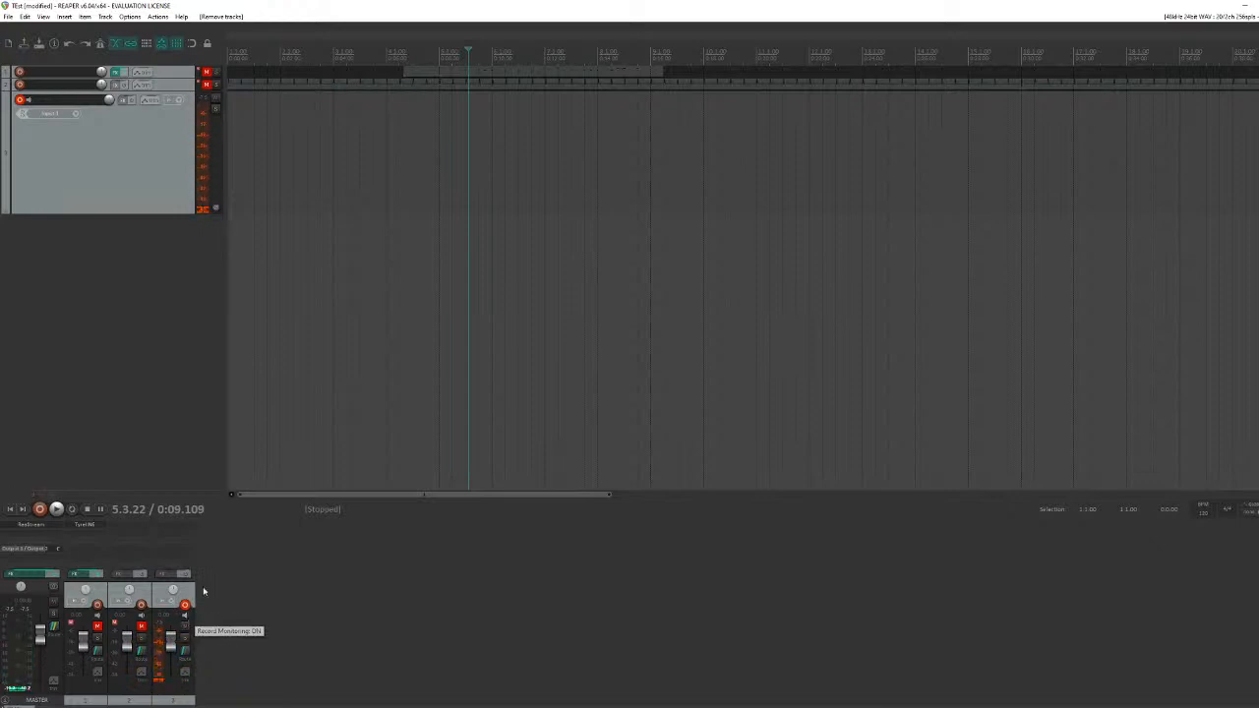
# Step: Toggle record arming on track 3 off and on, leaving it armed
pyautogui.click(19, 100)
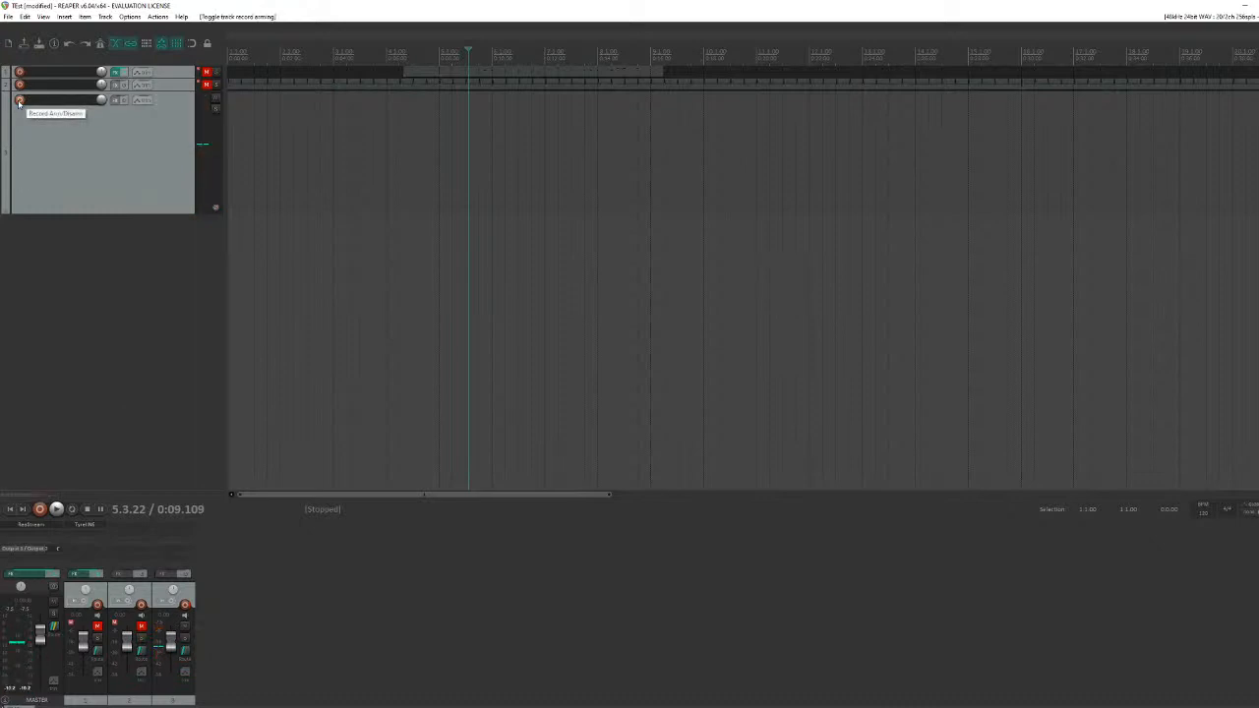
pyautogui.click(18, 100)
pyautogui.click(19, 101)
pyautogui.click(18, 100)
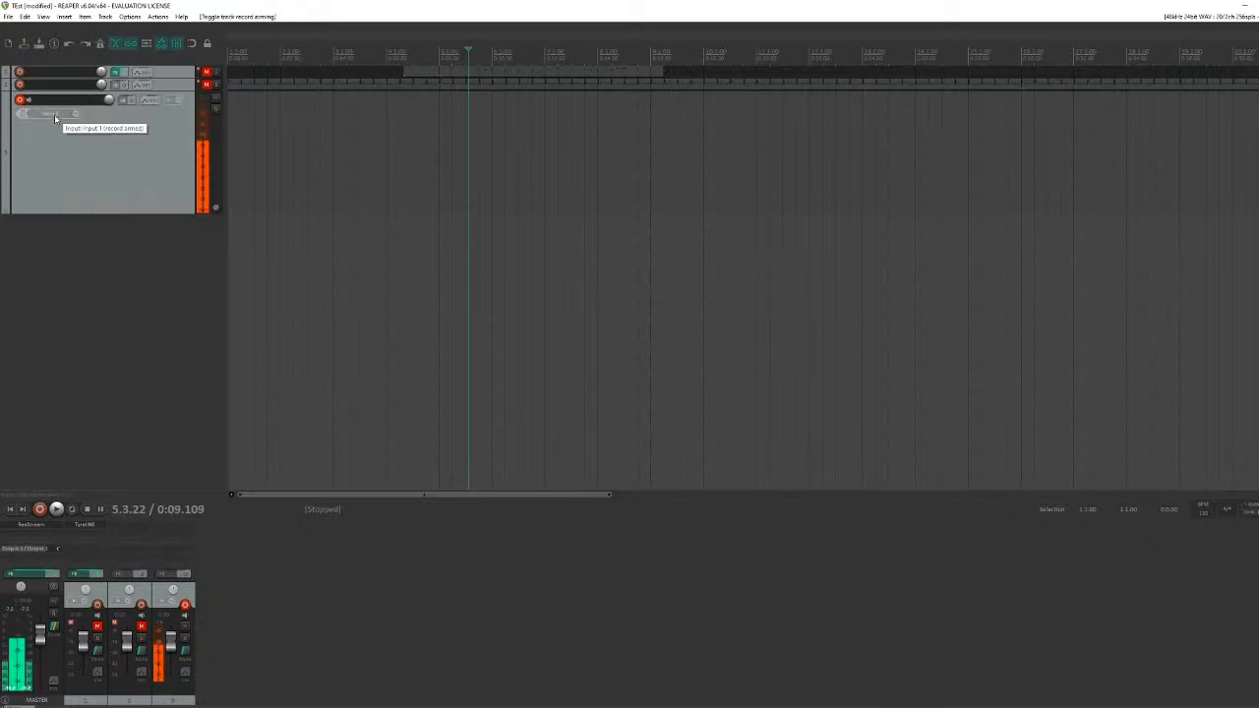
# Step: Try record monitoring on track 3 both on and off, leaving it off
pyautogui.click(184, 617)
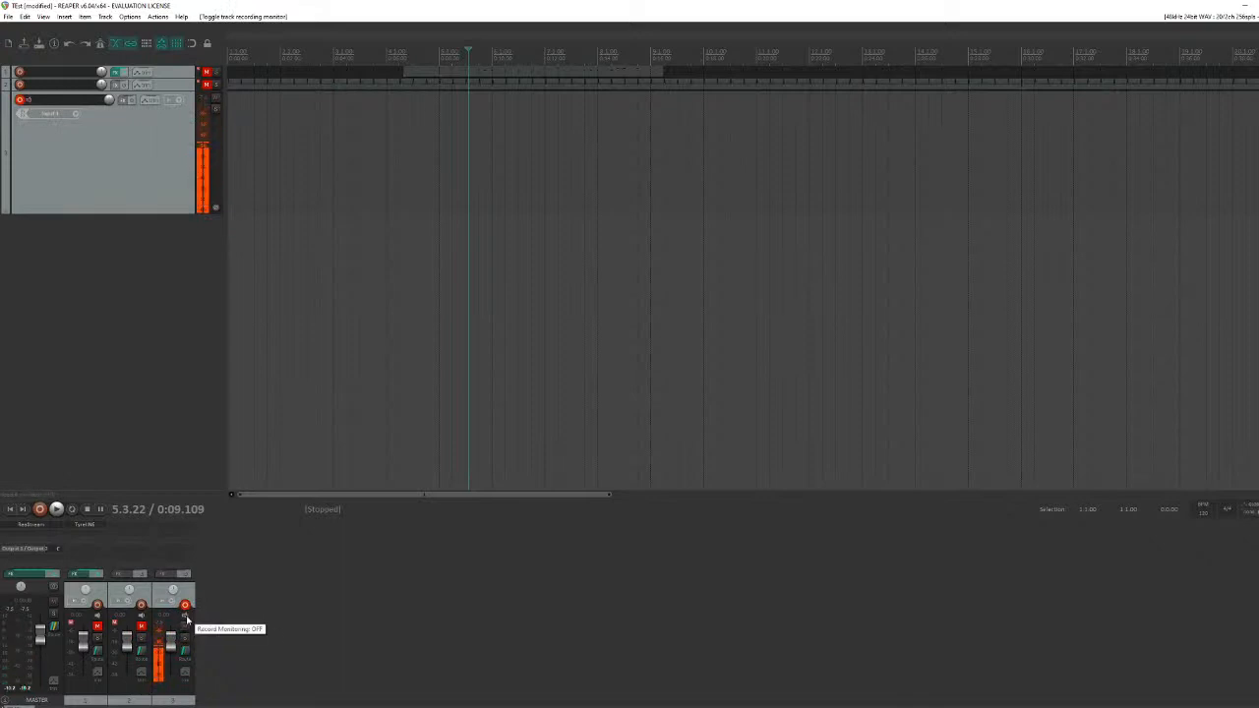
pyautogui.click(185, 616)
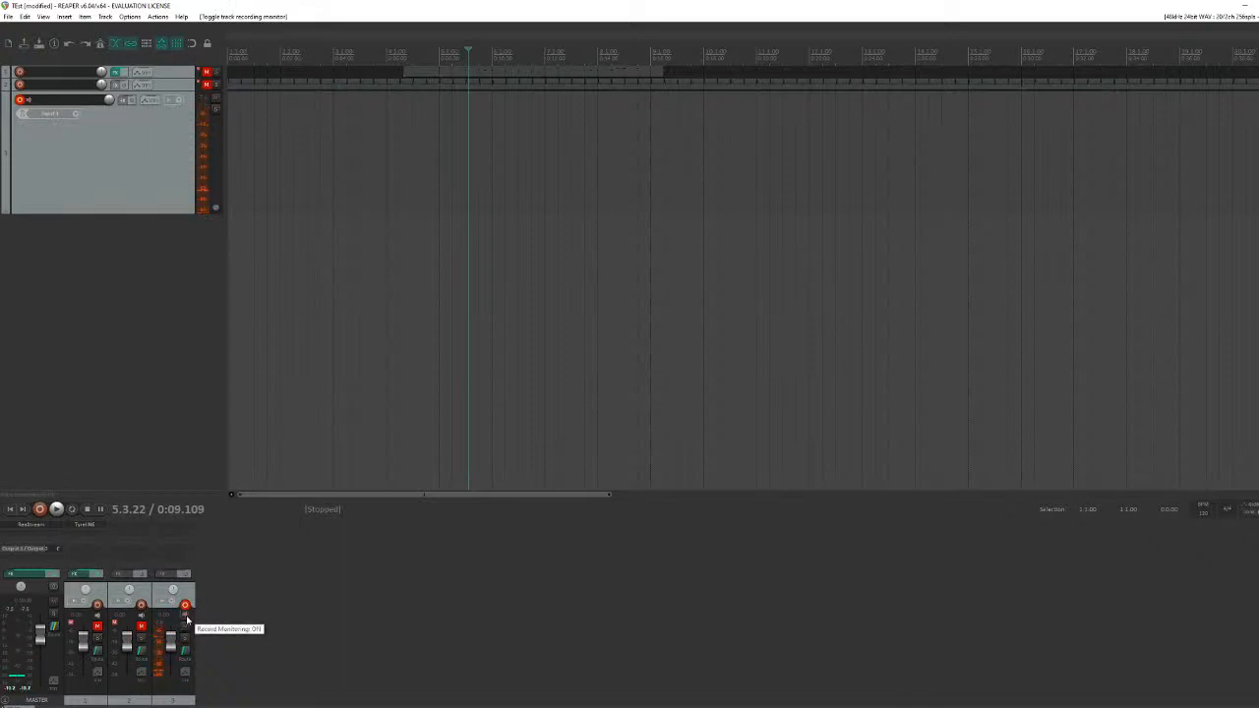
pyautogui.click(187, 617)
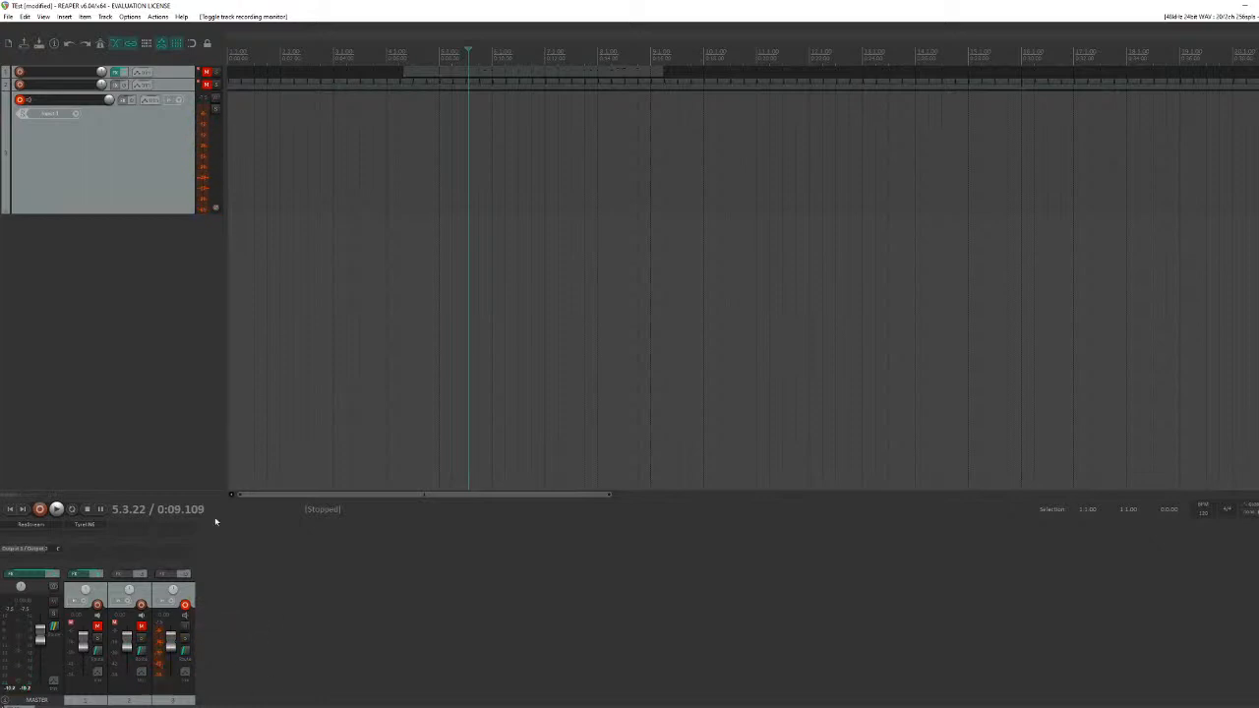
# Step: Set track 3's recording input to mono Input 2 and turn its record monitoring on
pyautogui.click(74, 116)
pyautogui.moveTo(93, 119)
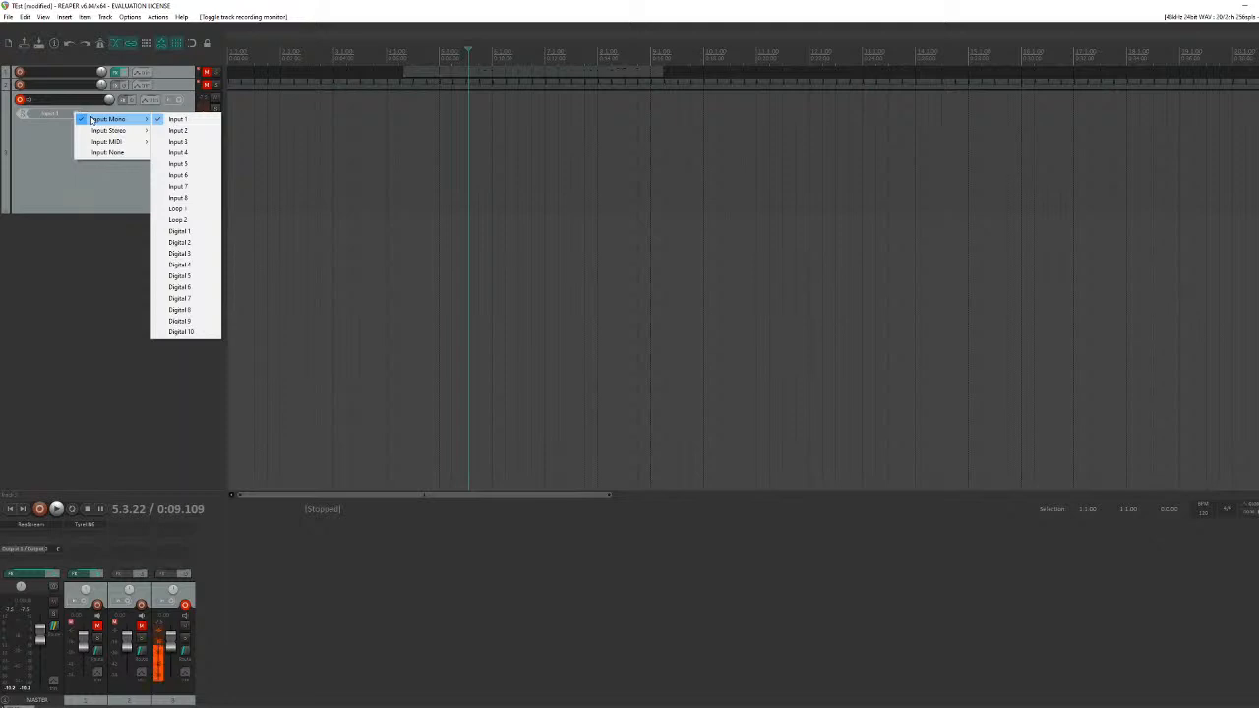
pyautogui.click(187, 130)
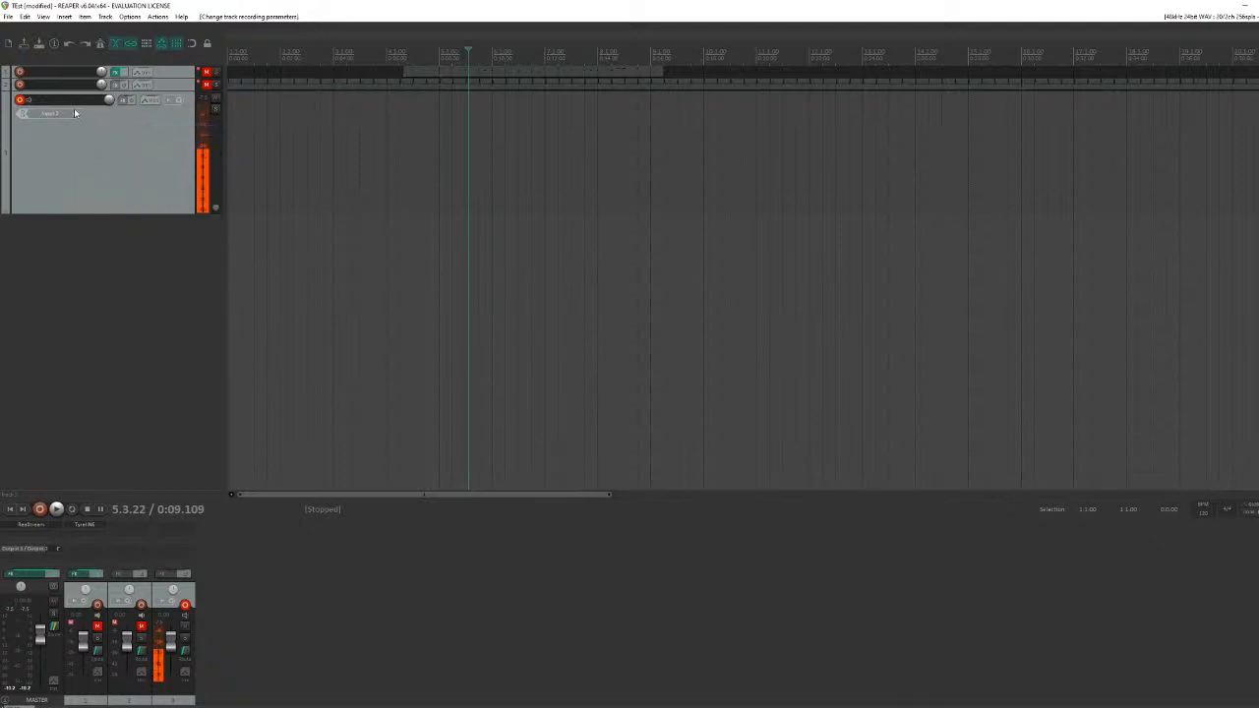
pyautogui.click(184, 617)
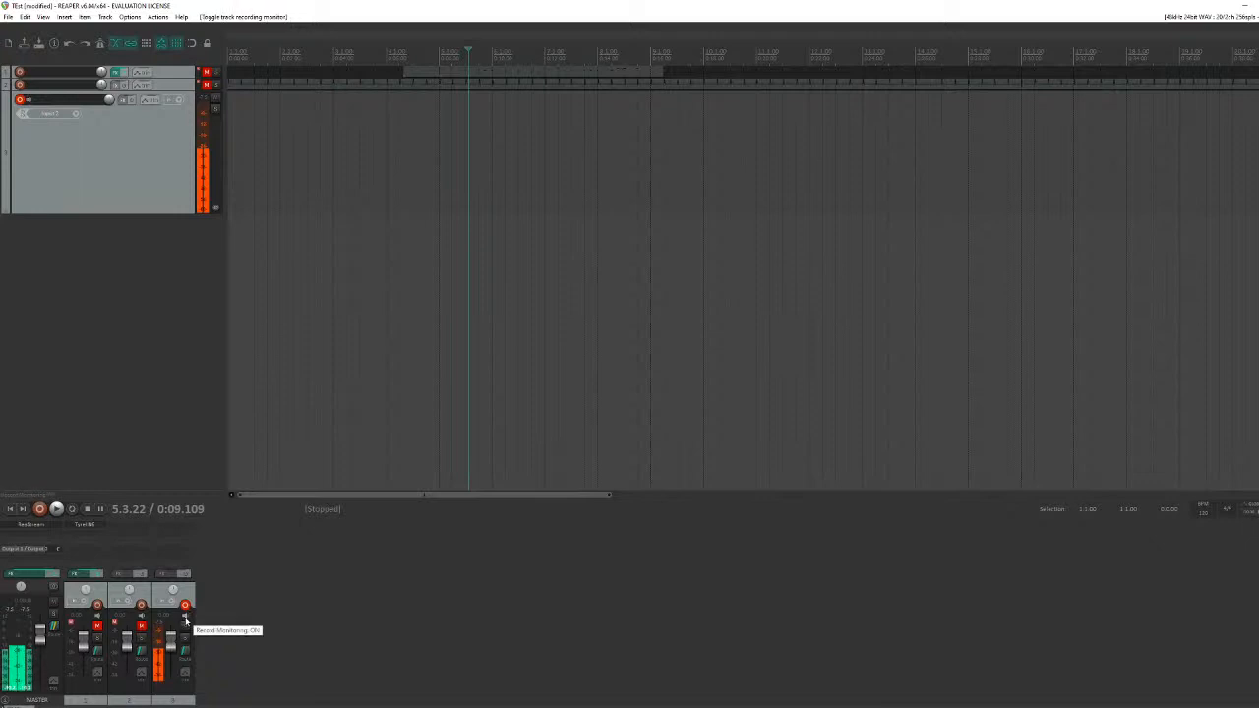
# Step: Set track 3's recording input back to mono Input 1 with record monitoring off
pyautogui.click(75, 113)
pyautogui.moveTo(98, 120)
pyautogui.click(173, 121)
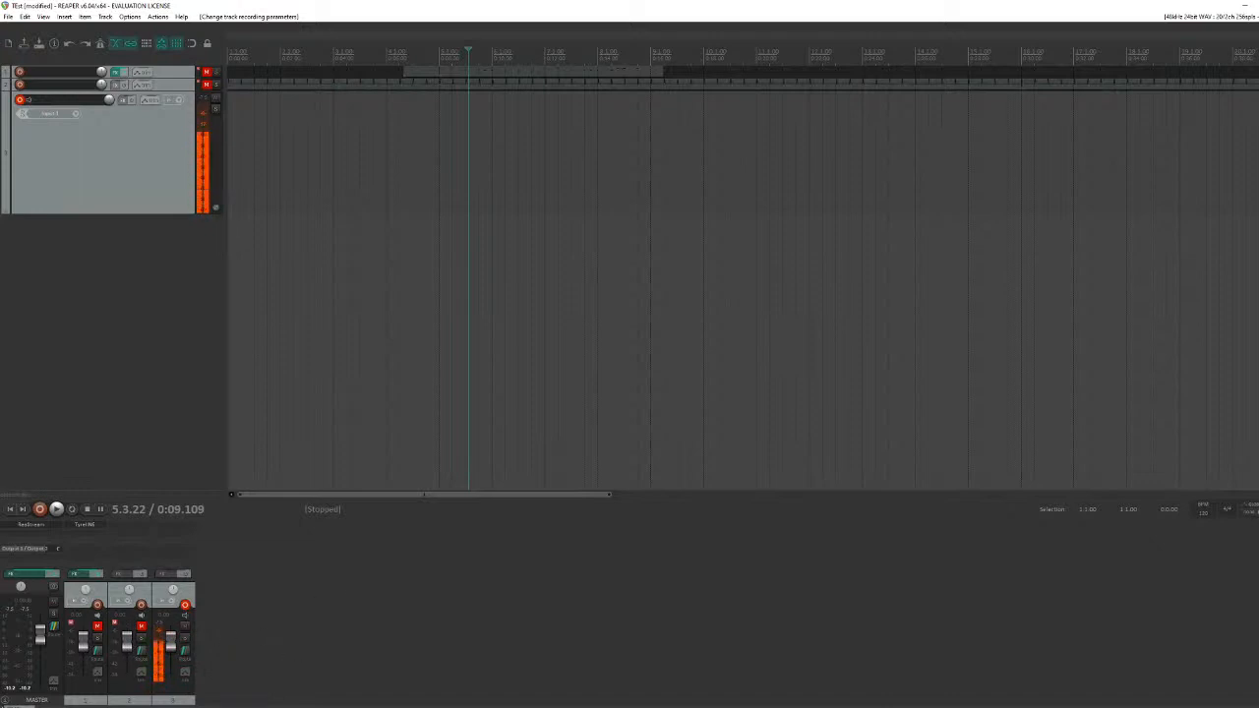
# Step: Try several edit cursor positions on the timeline and return the cursor to the project start at 1.1.00
pyautogui.click(257, 148)
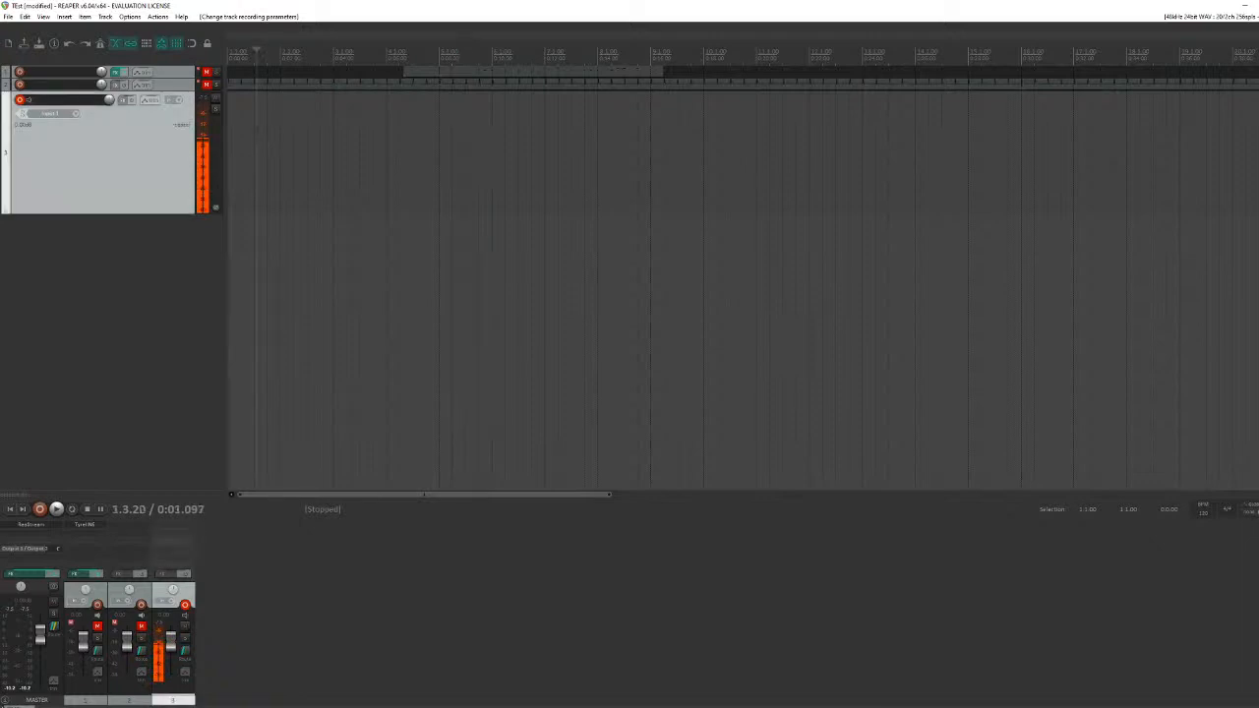
pyautogui.moveTo(254, 48); pyautogui.dragTo(100, 47)
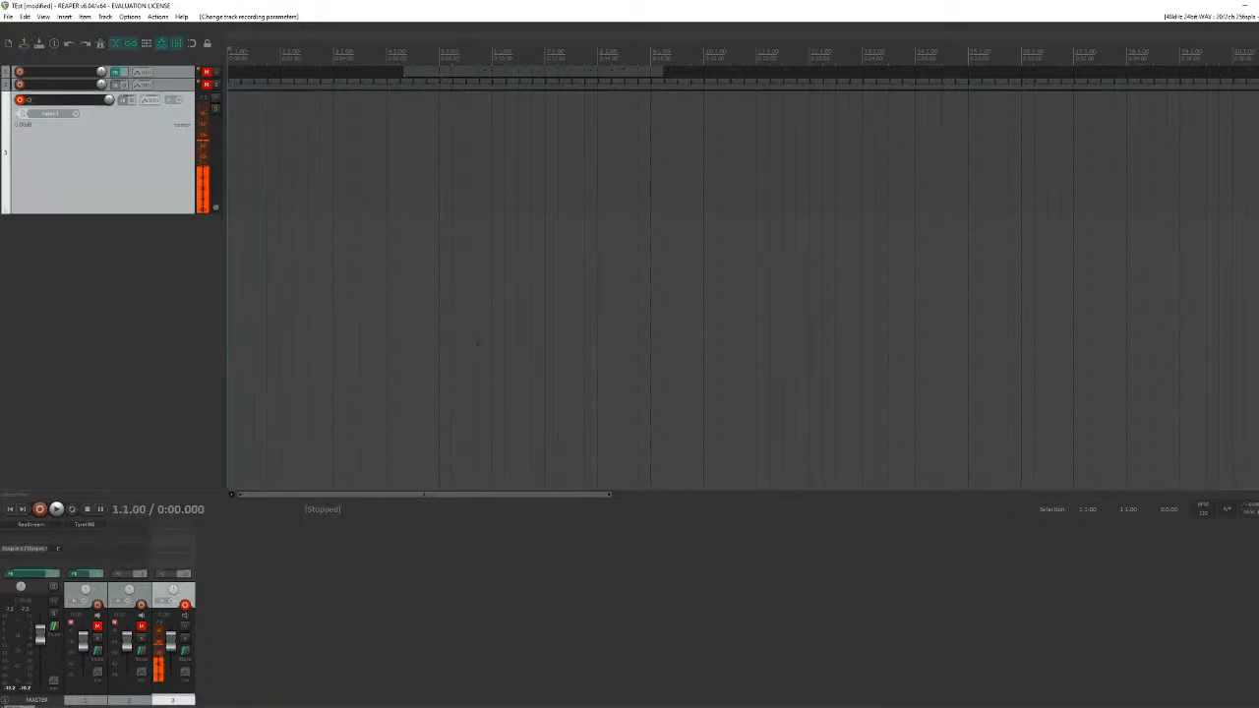
pyautogui.click(624, 179)
pyautogui.click(513, 179)
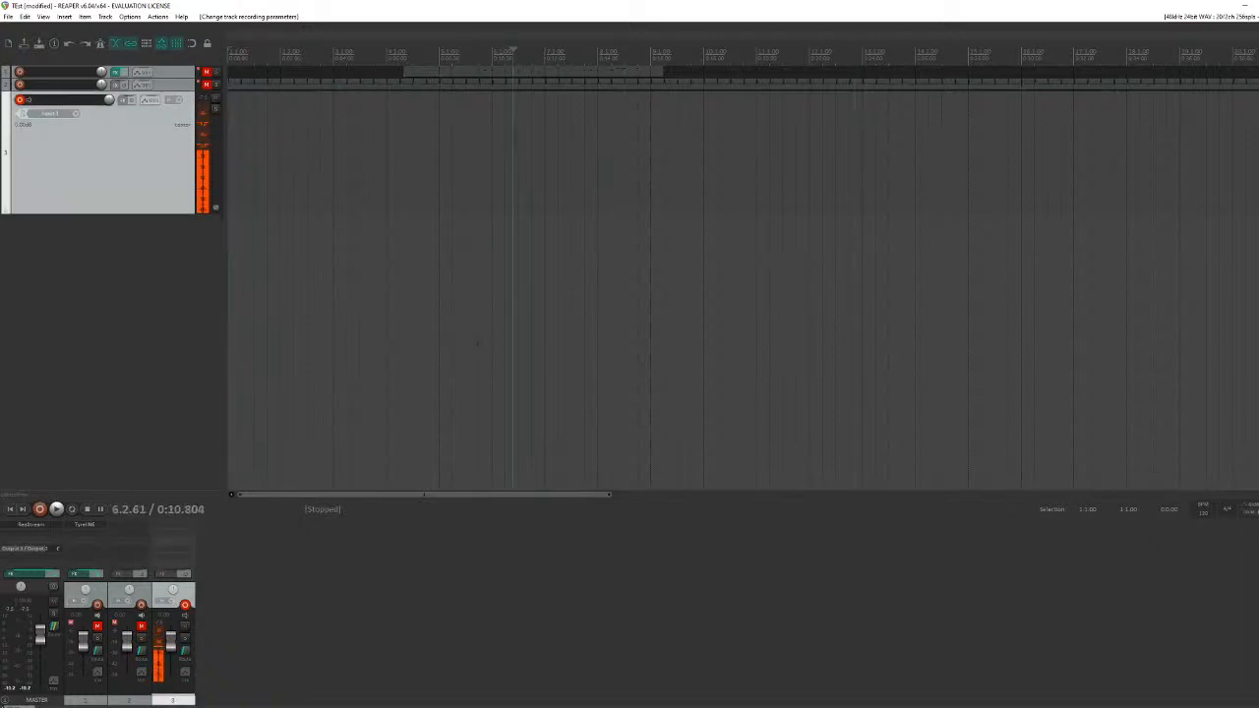
pyautogui.click(775, 179)
pyautogui.click(538, 179)
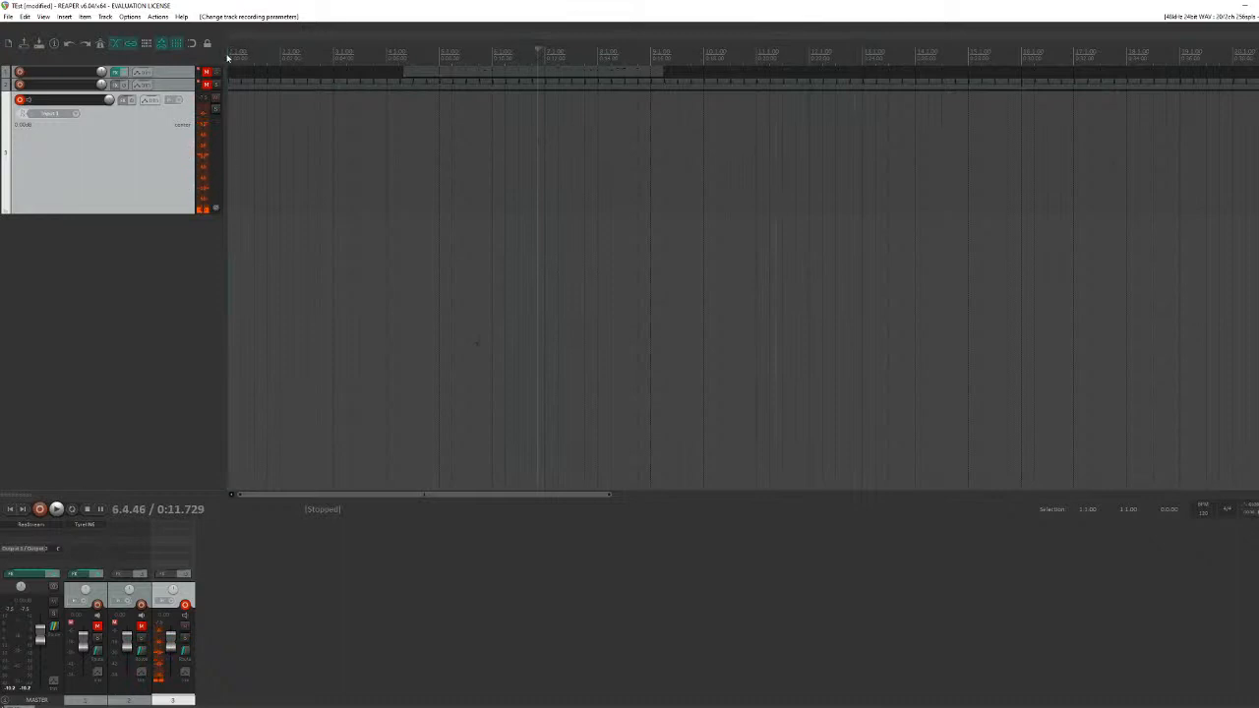
pyautogui.press('Home')
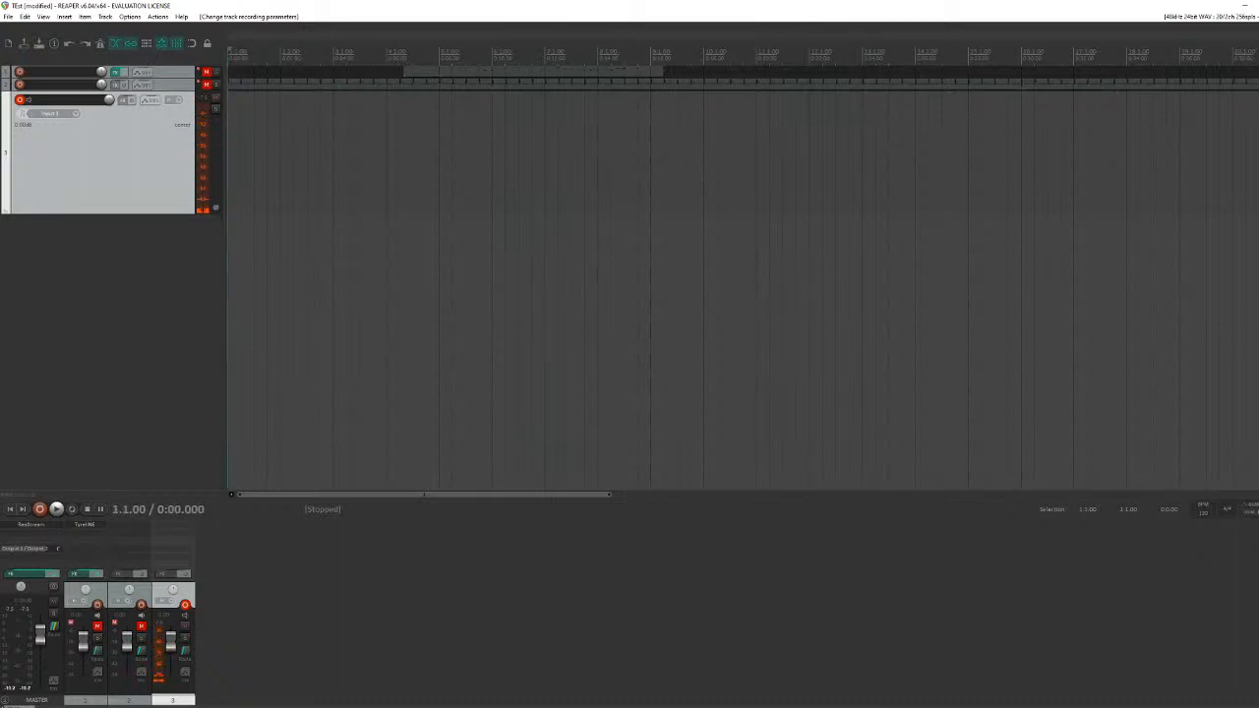
# Step: Record a take of about 4 seconds on track 3 from the project start and save all recorded files
pyautogui.click(40, 509)
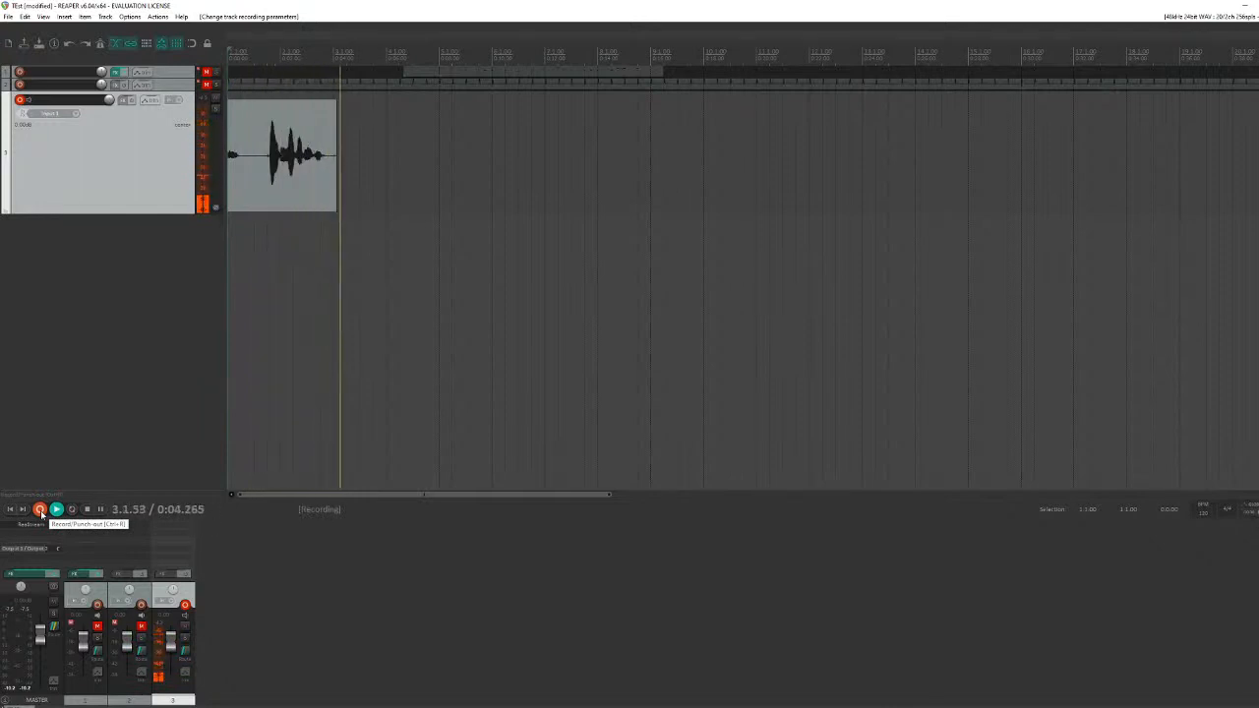
pyautogui.click(40, 510)
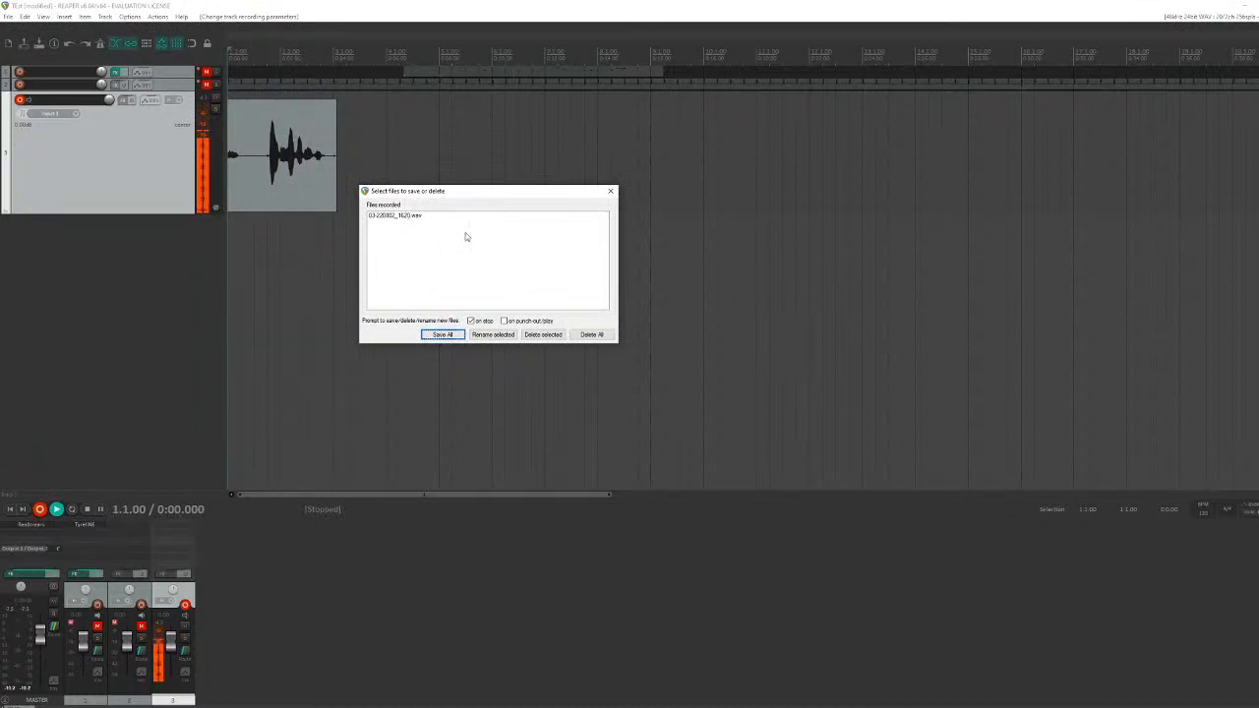
pyautogui.moveTo(439, 196); pyautogui.dragTo(606, 270)
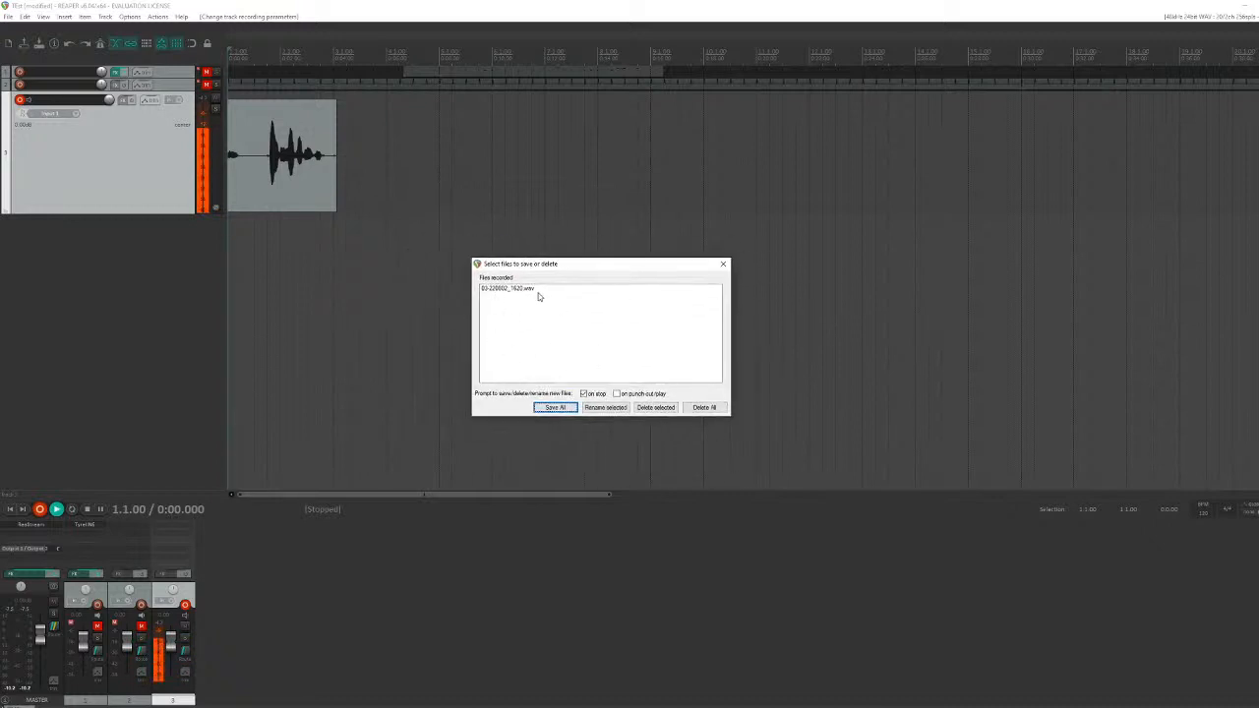
pyautogui.click(555, 408)
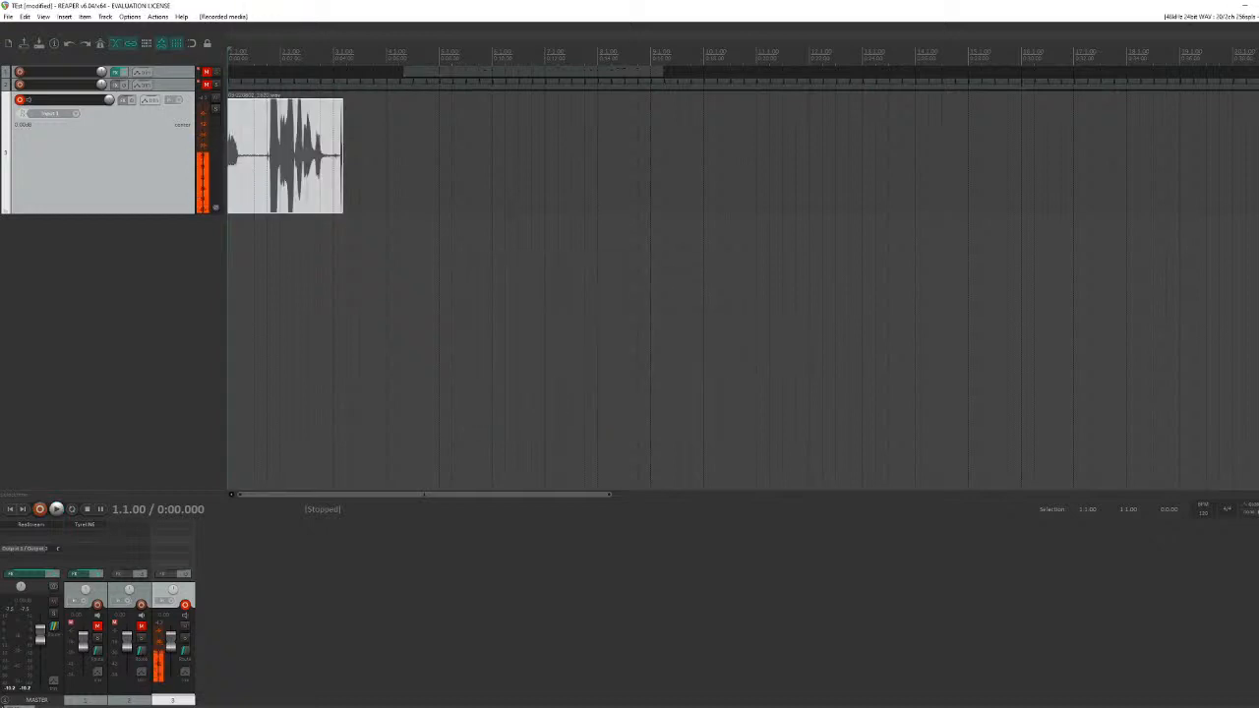
# Step: Record a second short take on track 3 from about 4.3.35 and save it
pyautogui.scroll(5, 352, 184)
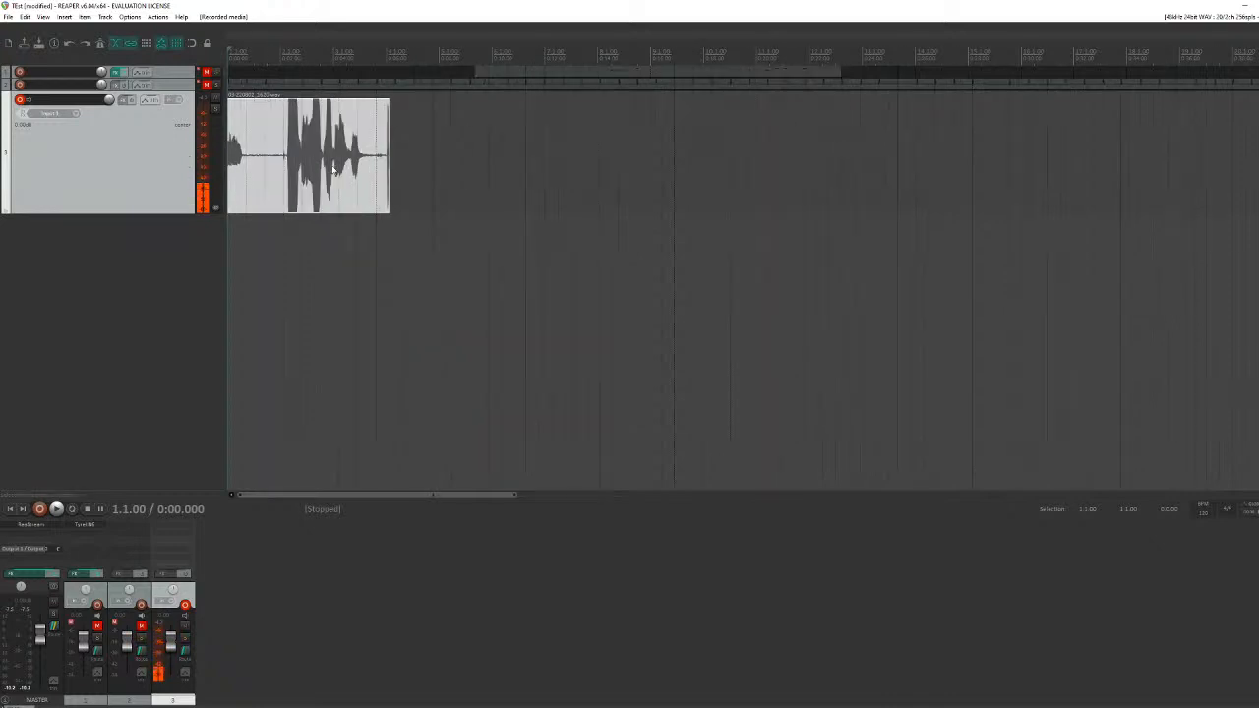
pyautogui.scroll(-1, 352, 184)
pyautogui.scroll(-2, 352, 184)
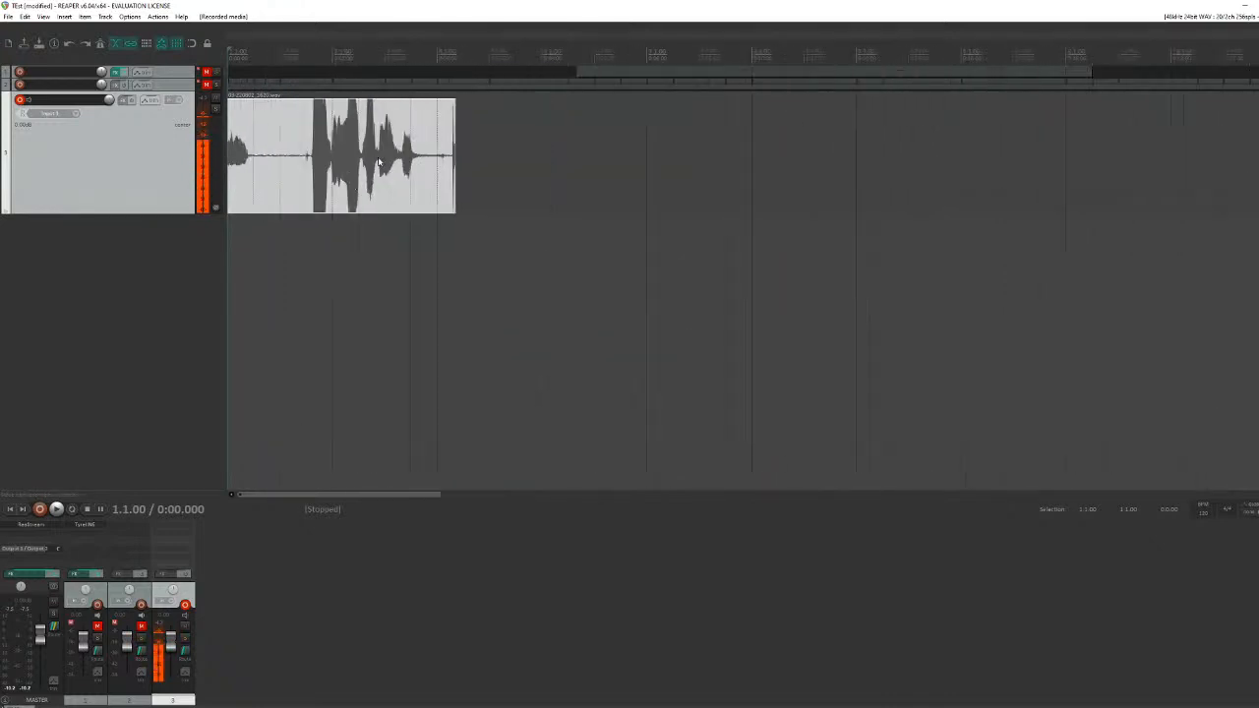
pyautogui.click(603, 187)
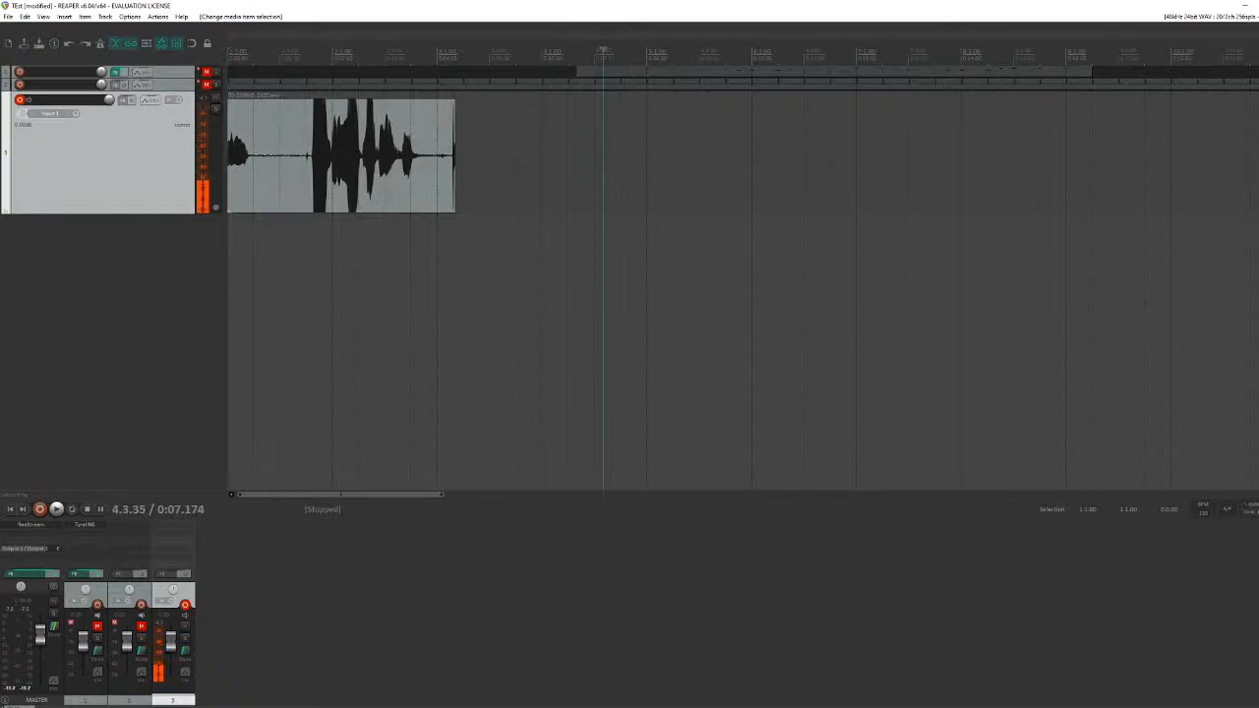
pyautogui.click(40, 509)
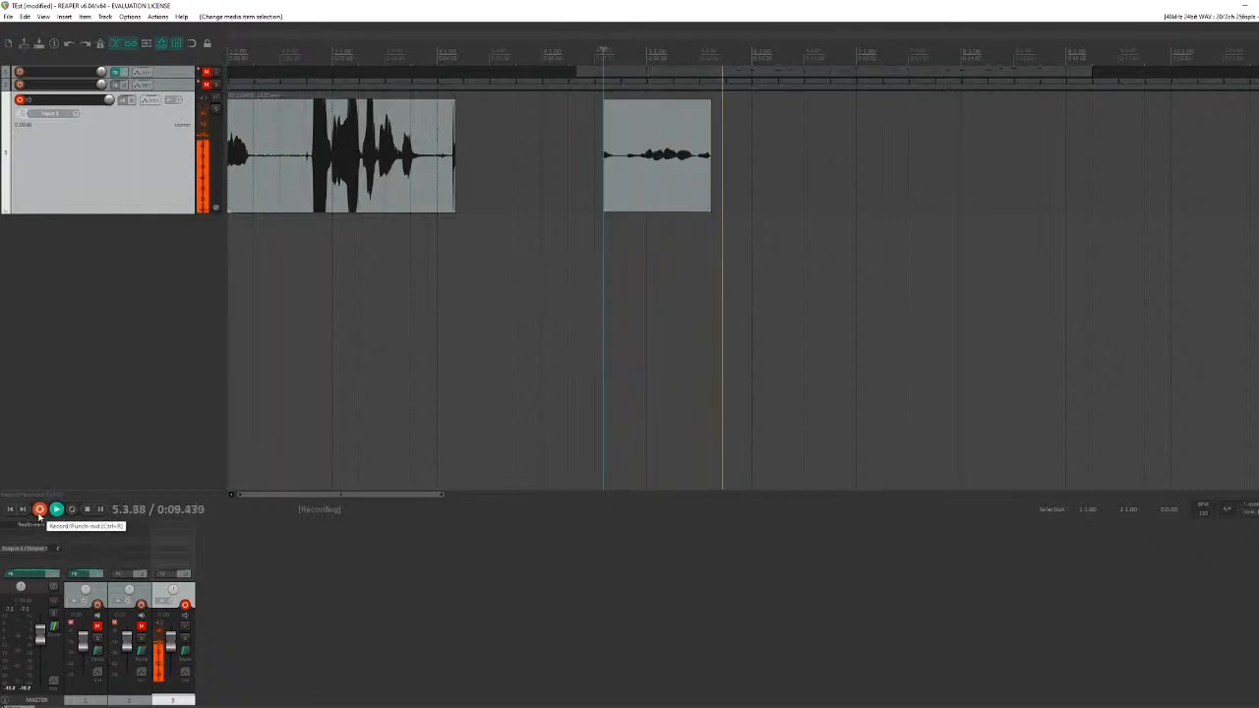
pyautogui.click(88, 510)
pyautogui.click(570, 411)
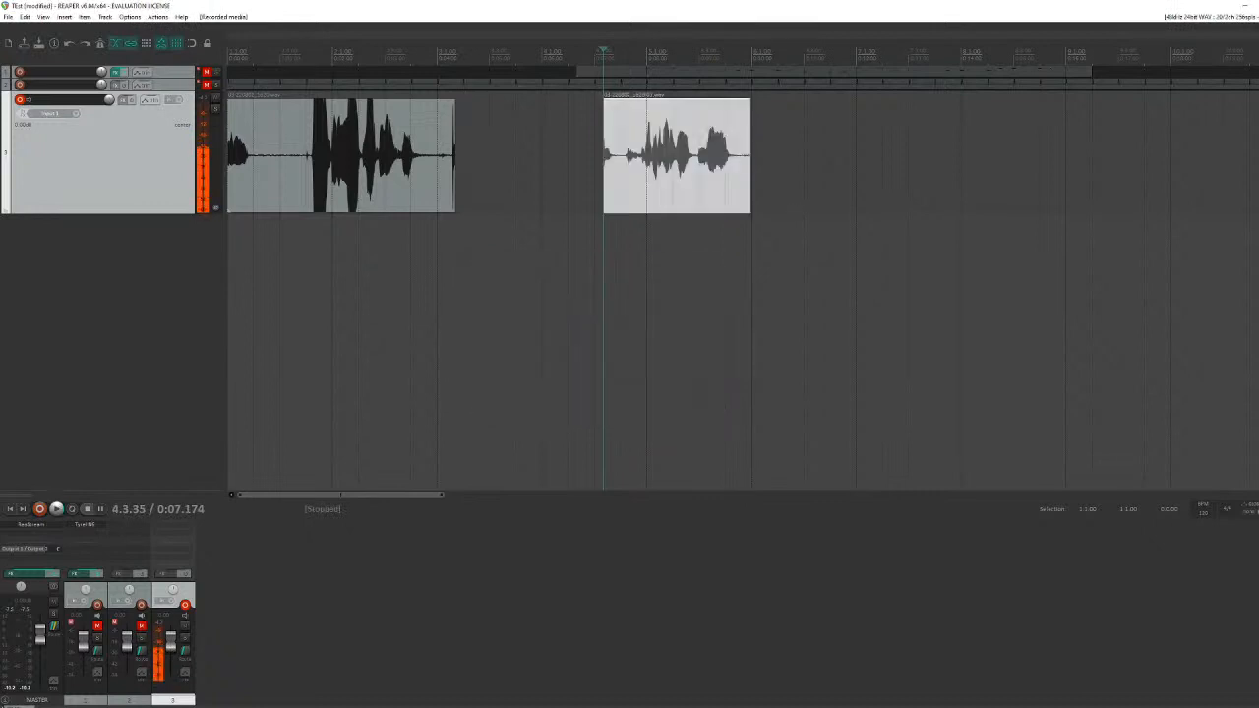
# Step: Record a third short take on track 3 starting shortly before bar 8 and save it
pyautogui.click(39, 510)
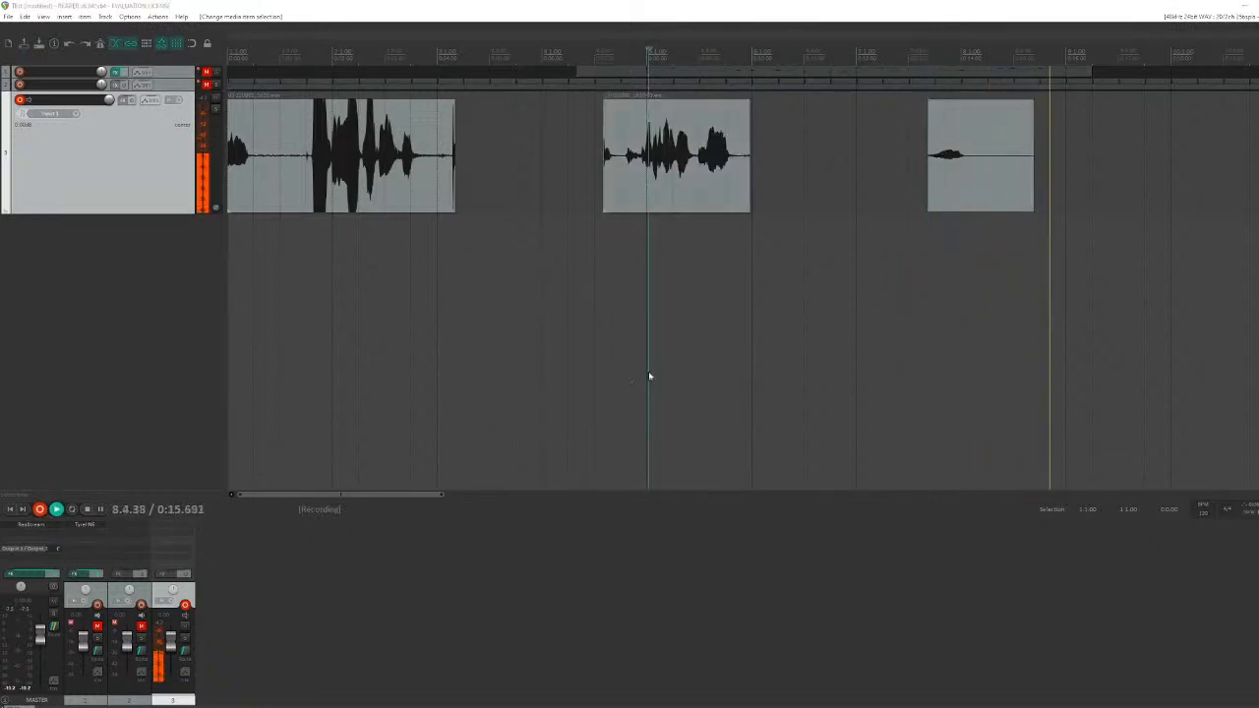
pyautogui.press('space')
pyautogui.press('Return')
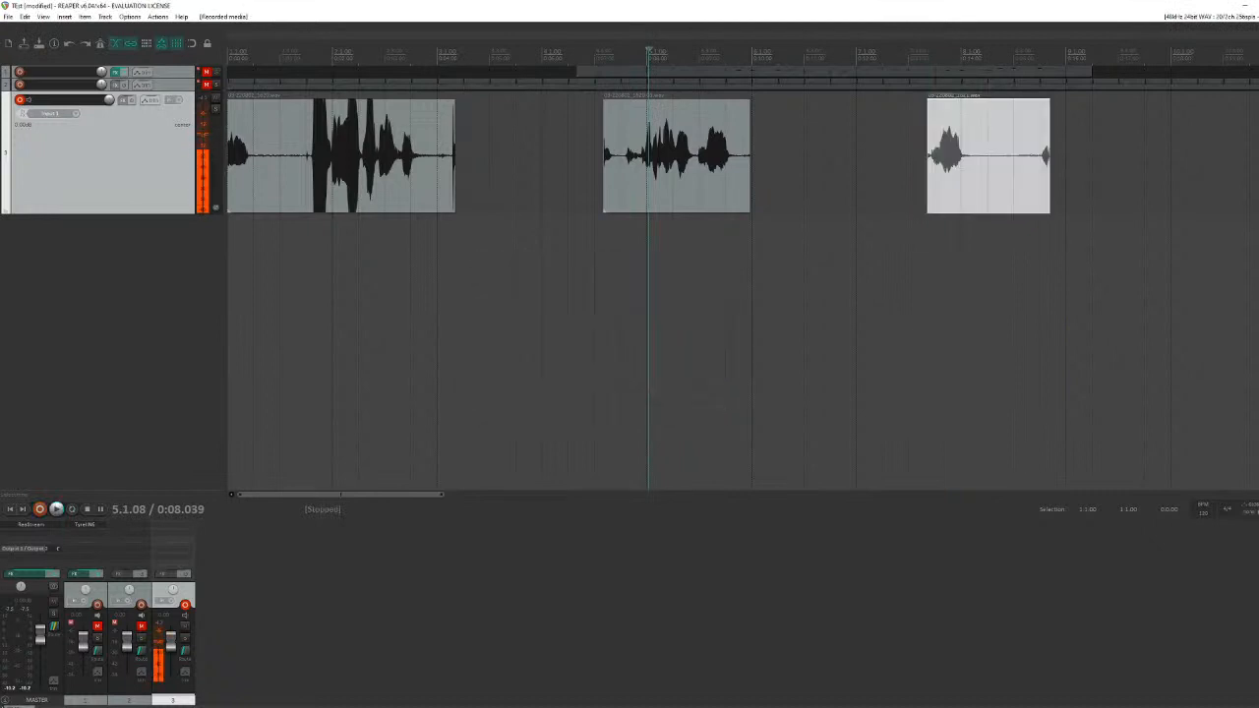
# Step: Add a fourth track below track 3, disarm track 3 and arm the new track for recording
pyautogui.click(477, 187)
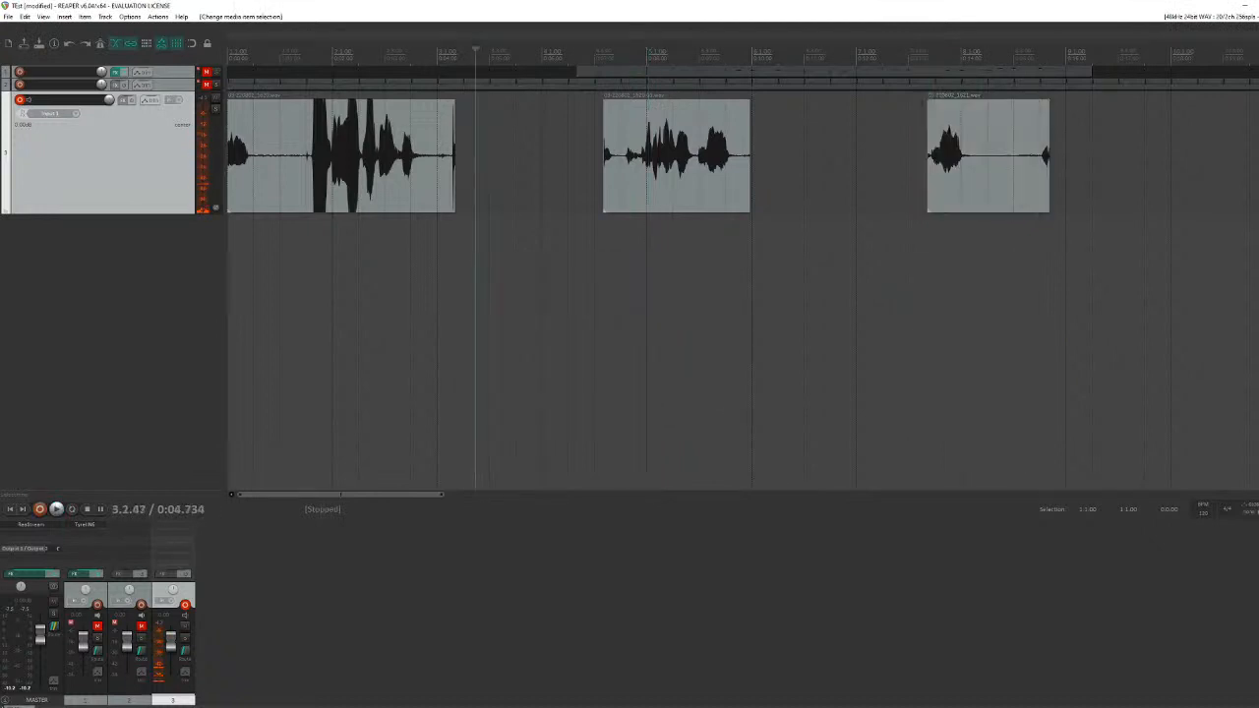
pyautogui.click(837, 187)
pyautogui.doubleClick(153, 267)
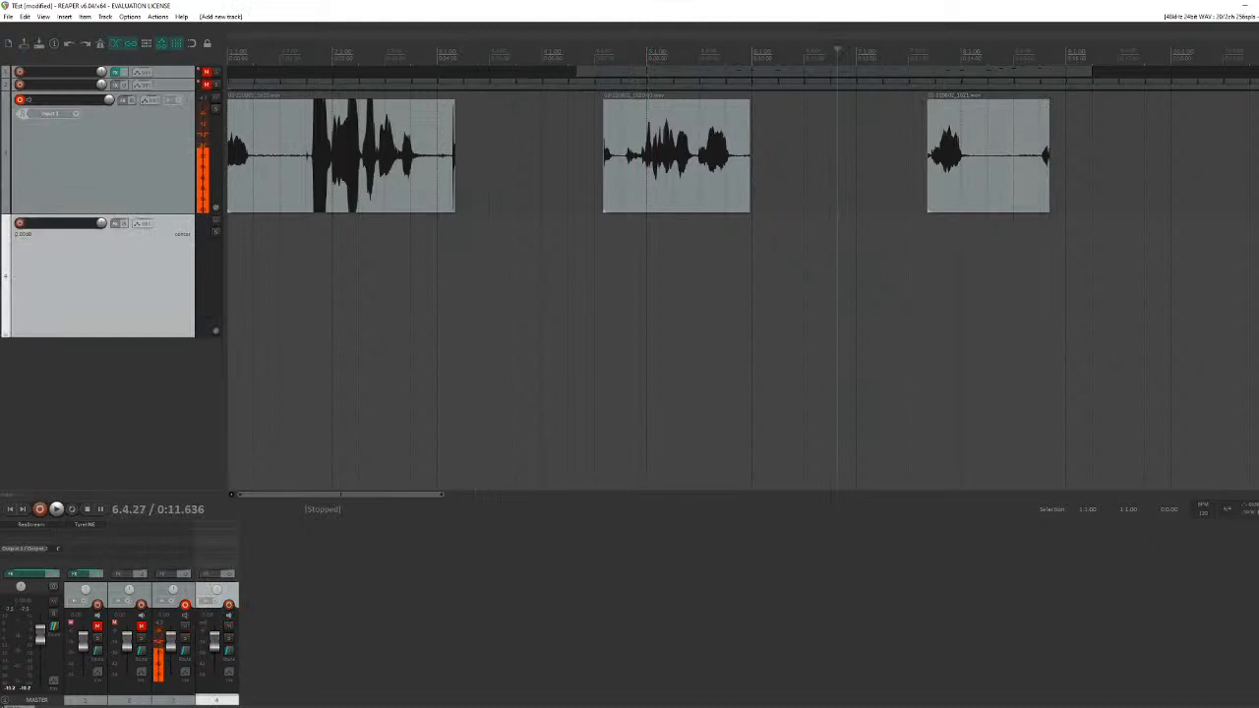
pyautogui.click(19, 100)
pyautogui.click(20, 225)
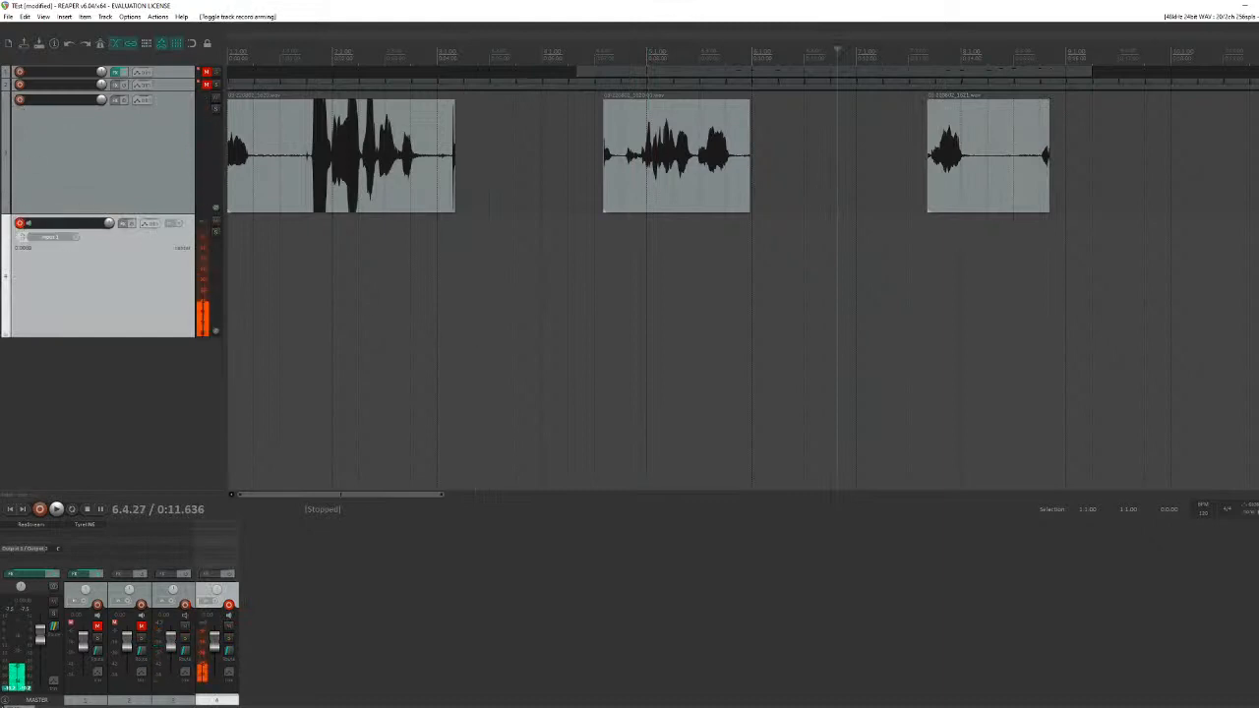
# Step: Play the second take on track 3 from about 4.1.73, just before it starts, and stop playback
pyautogui.click(307, 275)
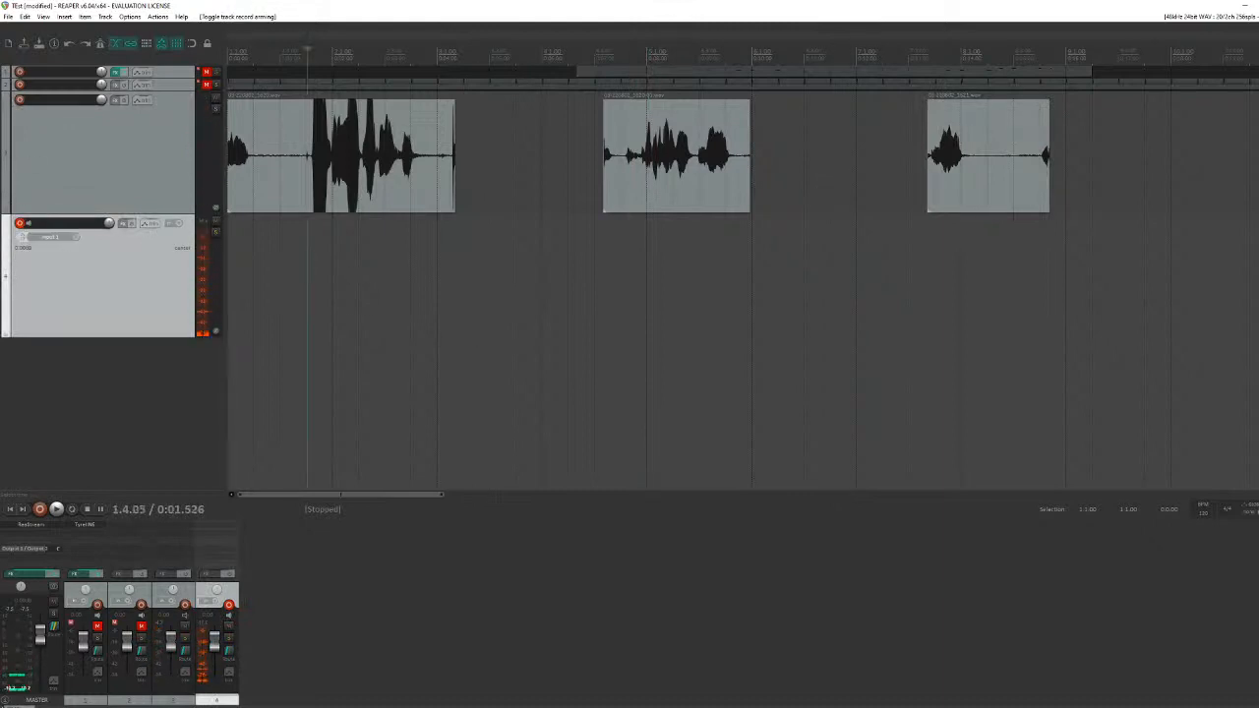
pyautogui.click(601, 286)
pyautogui.click(561, 285)
pyautogui.press('space')
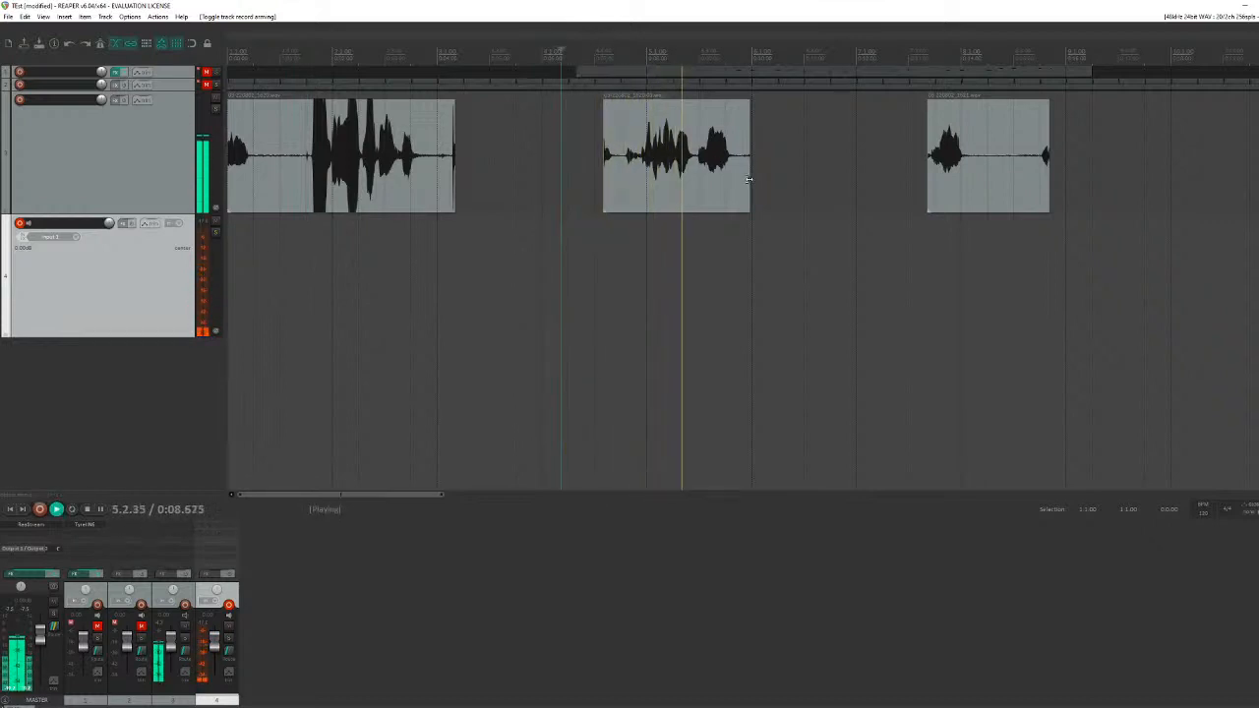
pyautogui.press('space')
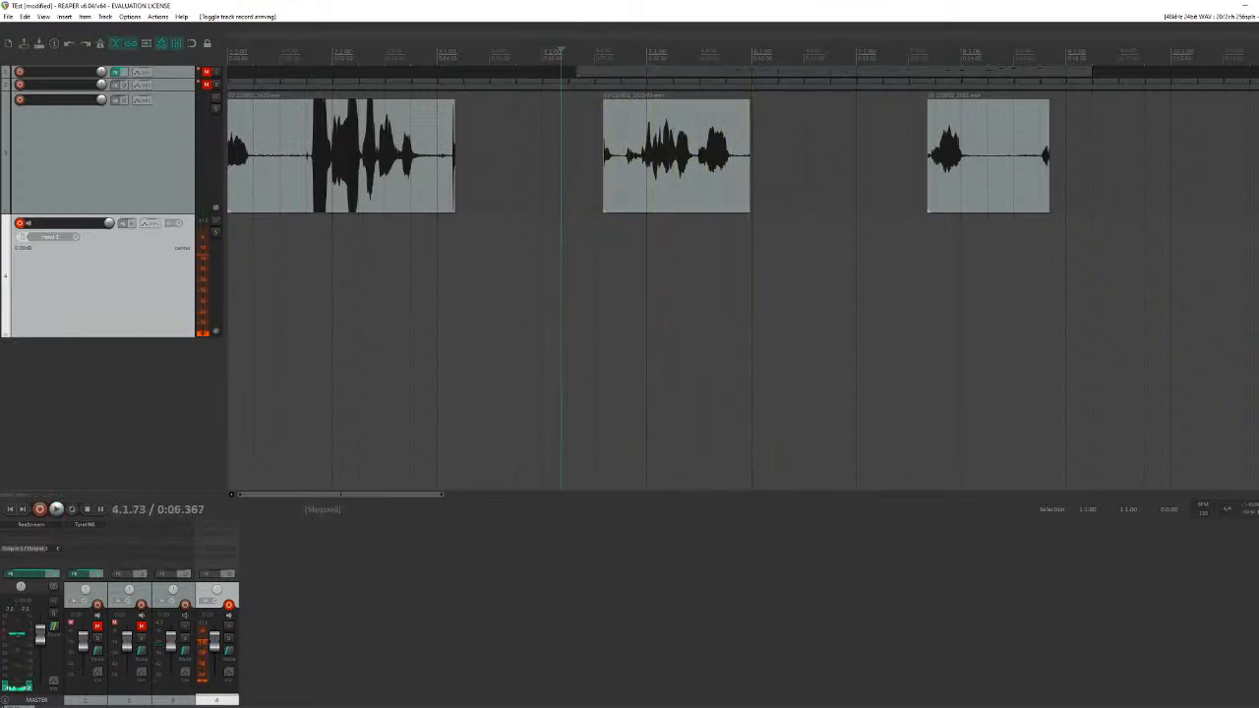
# Step: Record a short take on track 4 from about 4.2.40 while track 3's second take plays, and save the file
pyautogui.click(540, 259)
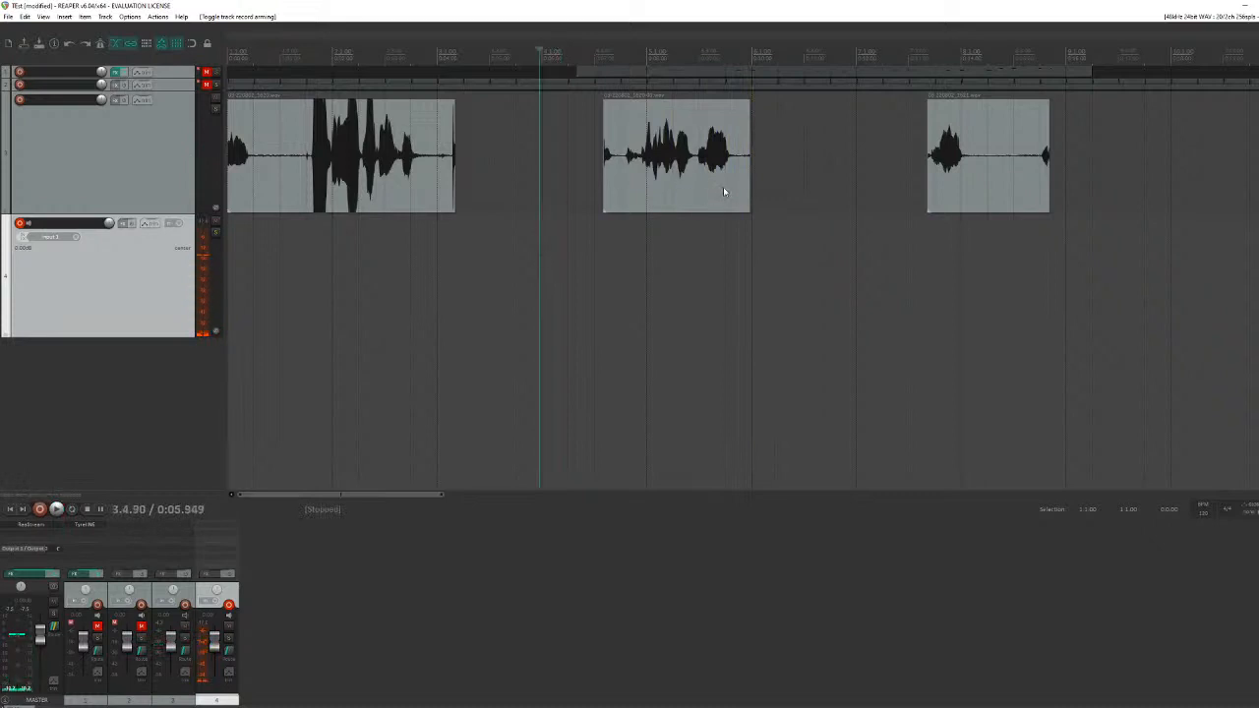
pyautogui.click(626, 187)
pyautogui.click(578, 192)
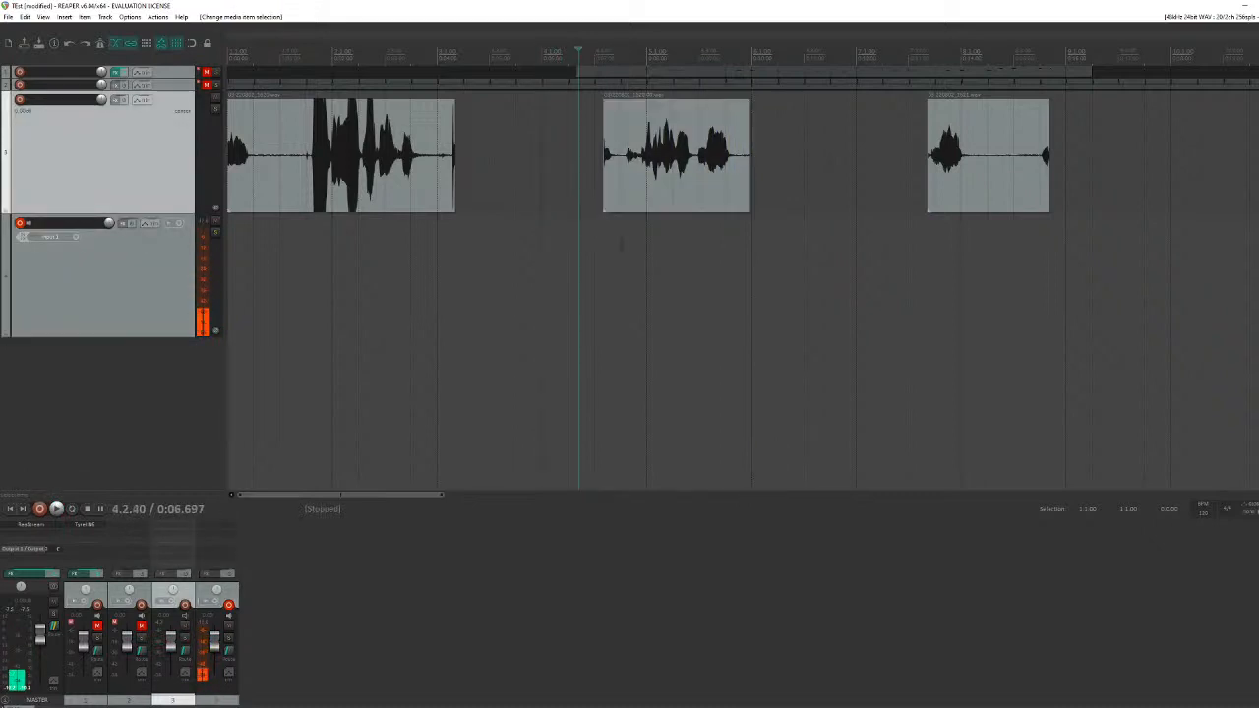
pyautogui.click(39, 509)
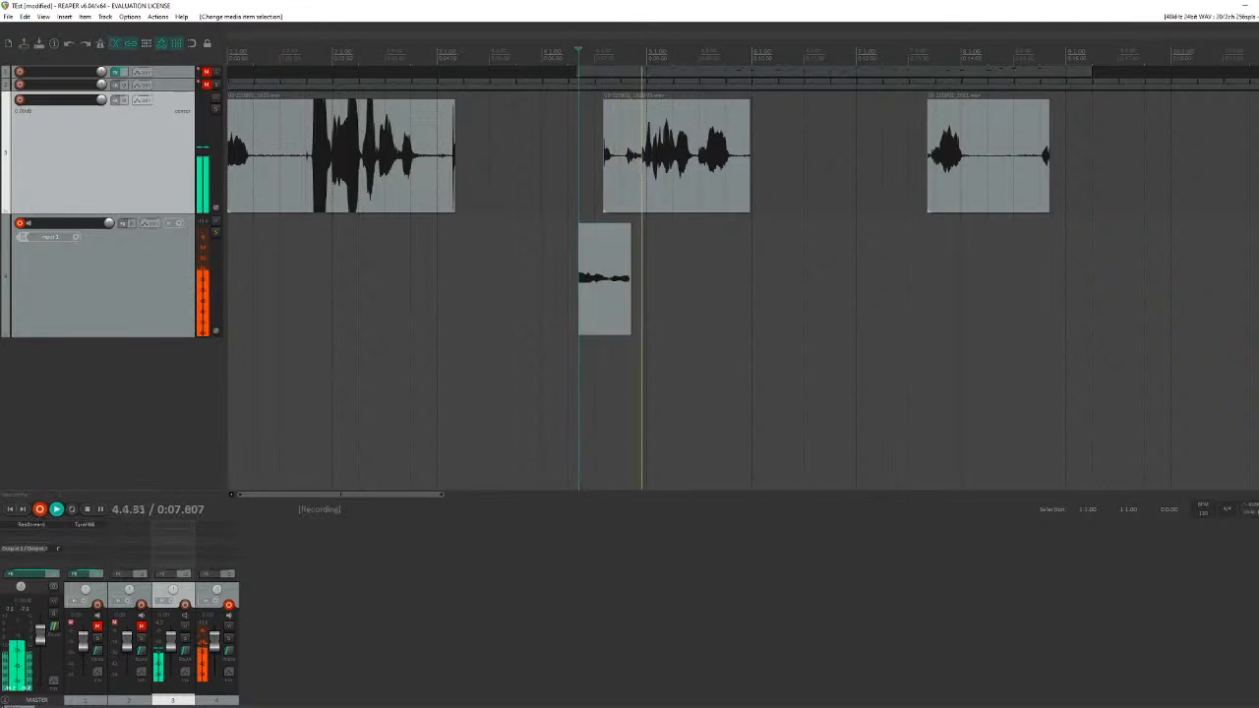
pyautogui.press('space')
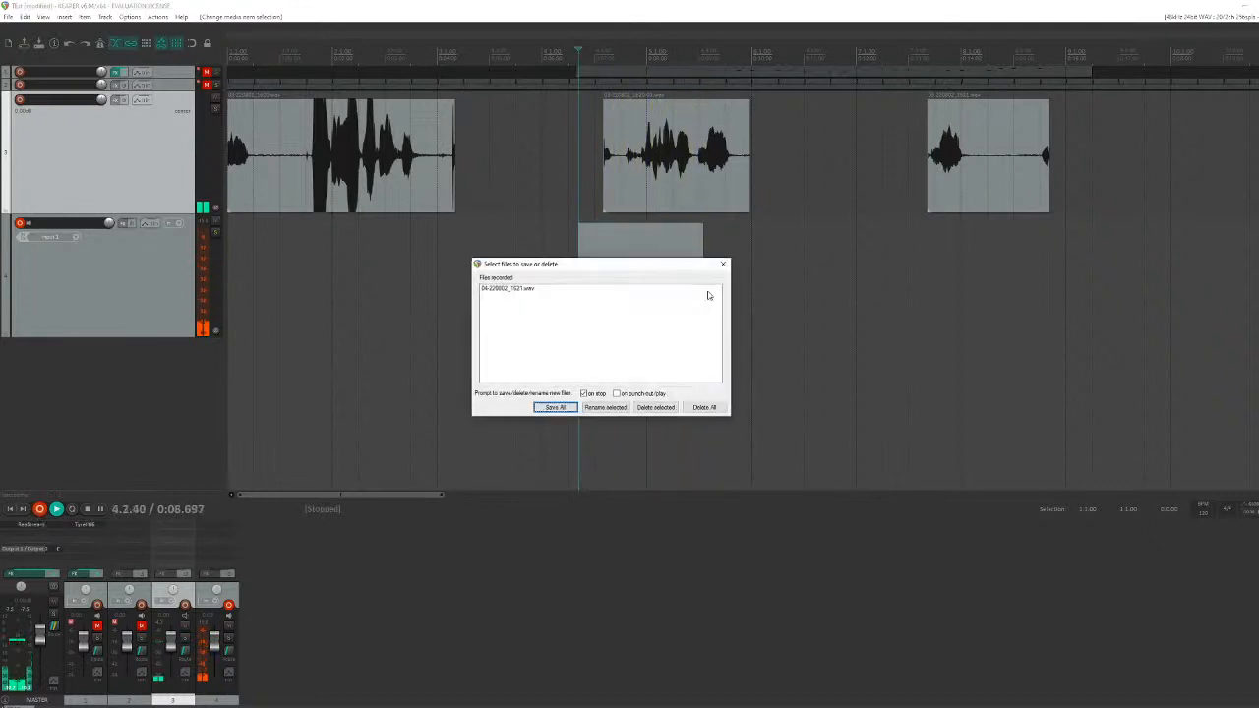
pyautogui.click(555, 407)
# Step: Disarm track 4 and play both tracks together from about 4.1.50
pyautogui.click(556, 52)
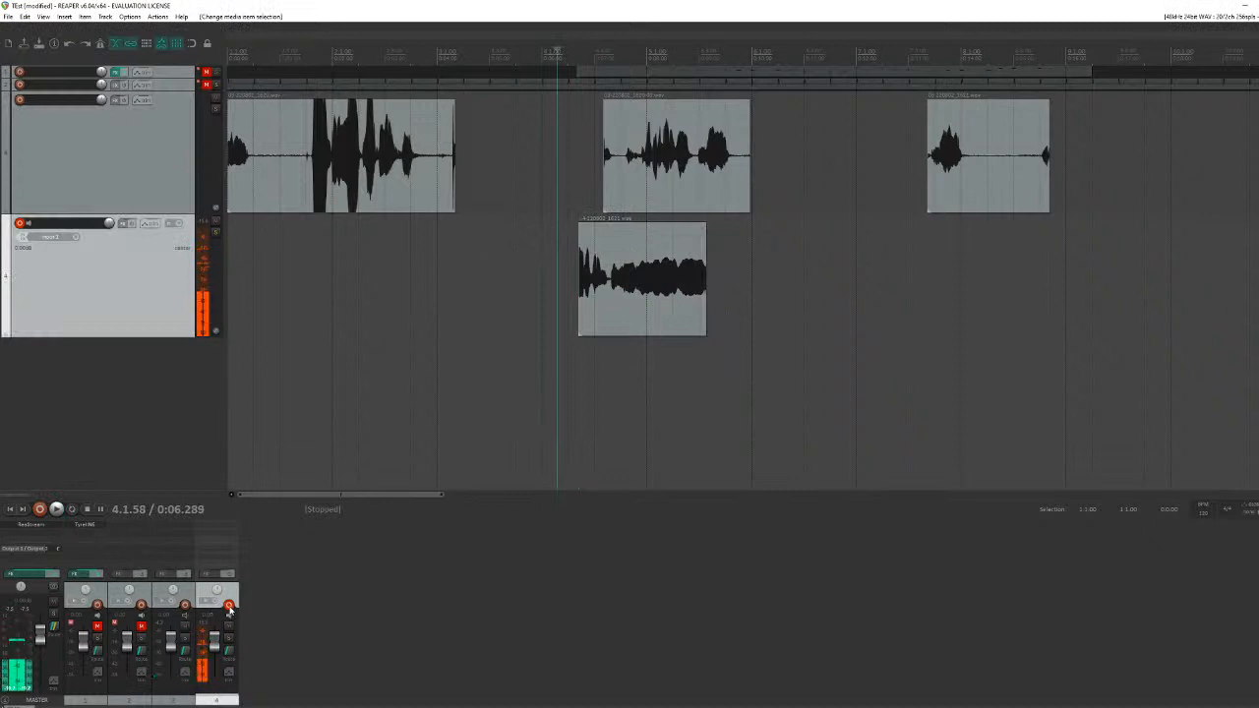
pyautogui.click(228, 609)
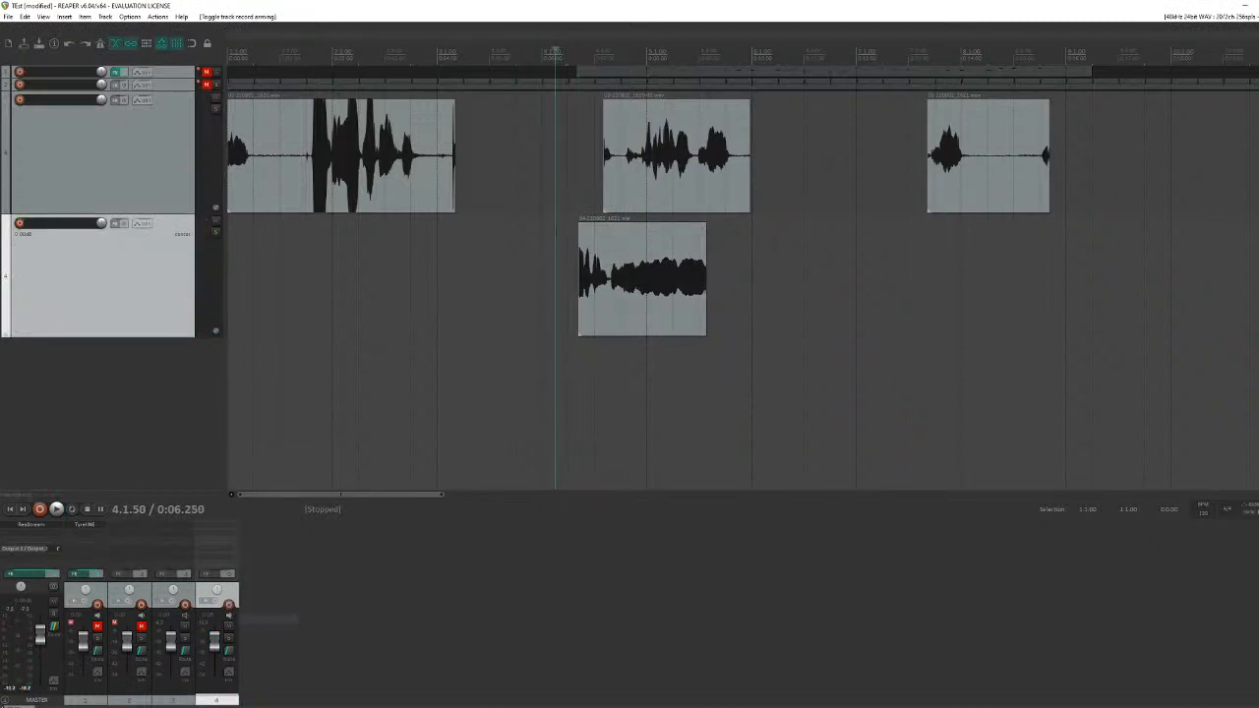
pyautogui.press('space')
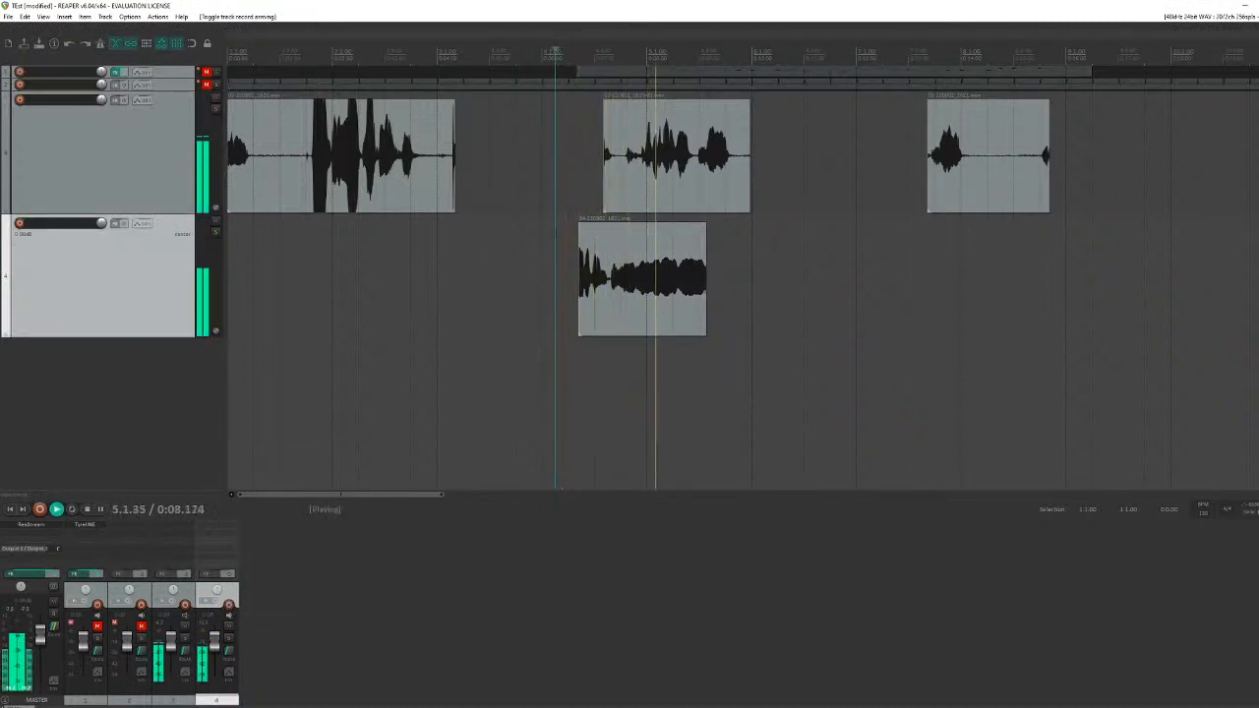
pyautogui.press('space')
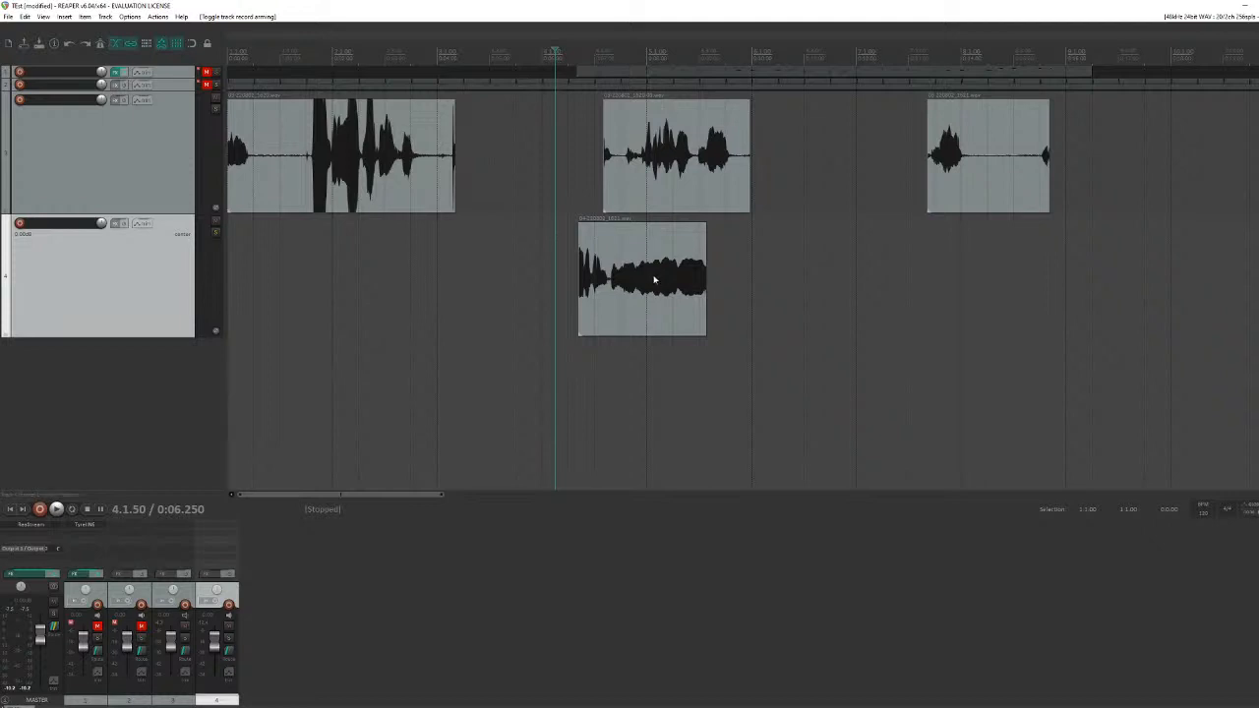
# Step: Move the track 4 take later so it ends at bar 6, and delete track 4
pyautogui.moveTo(654, 281); pyautogui.dragTo(695, 276)
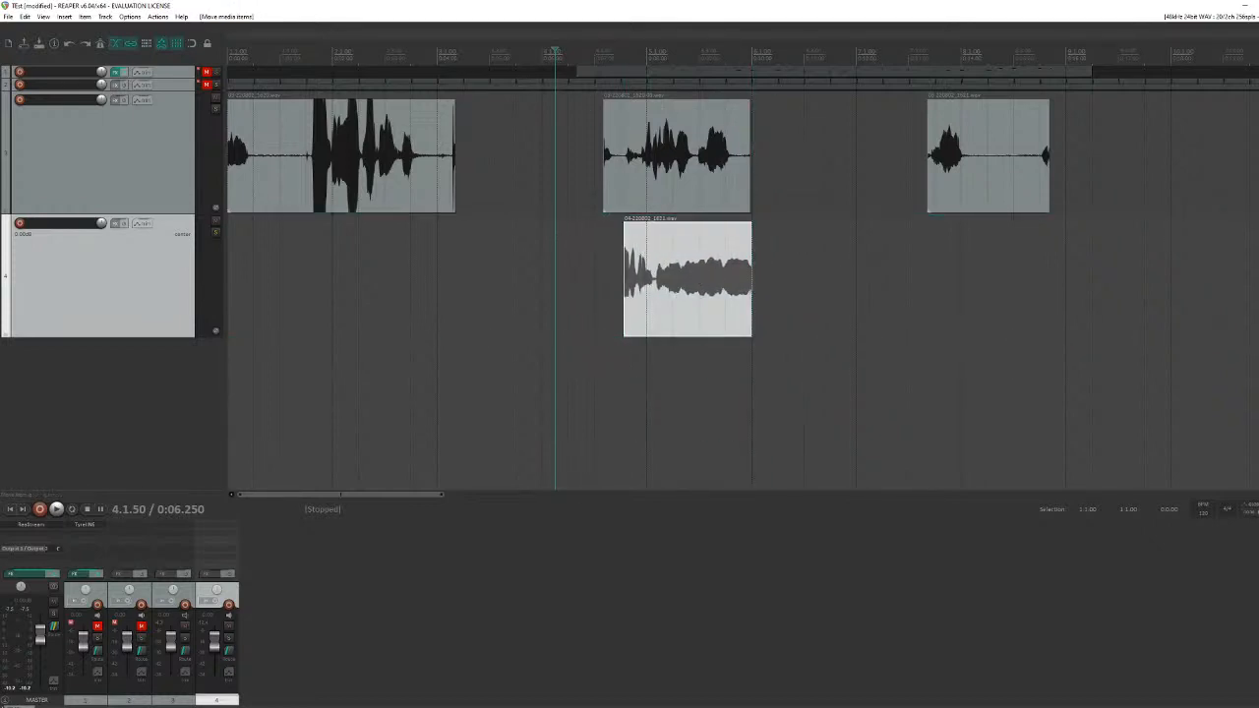
pyautogui.click(695, 285)
pyautogui.press('Delete')
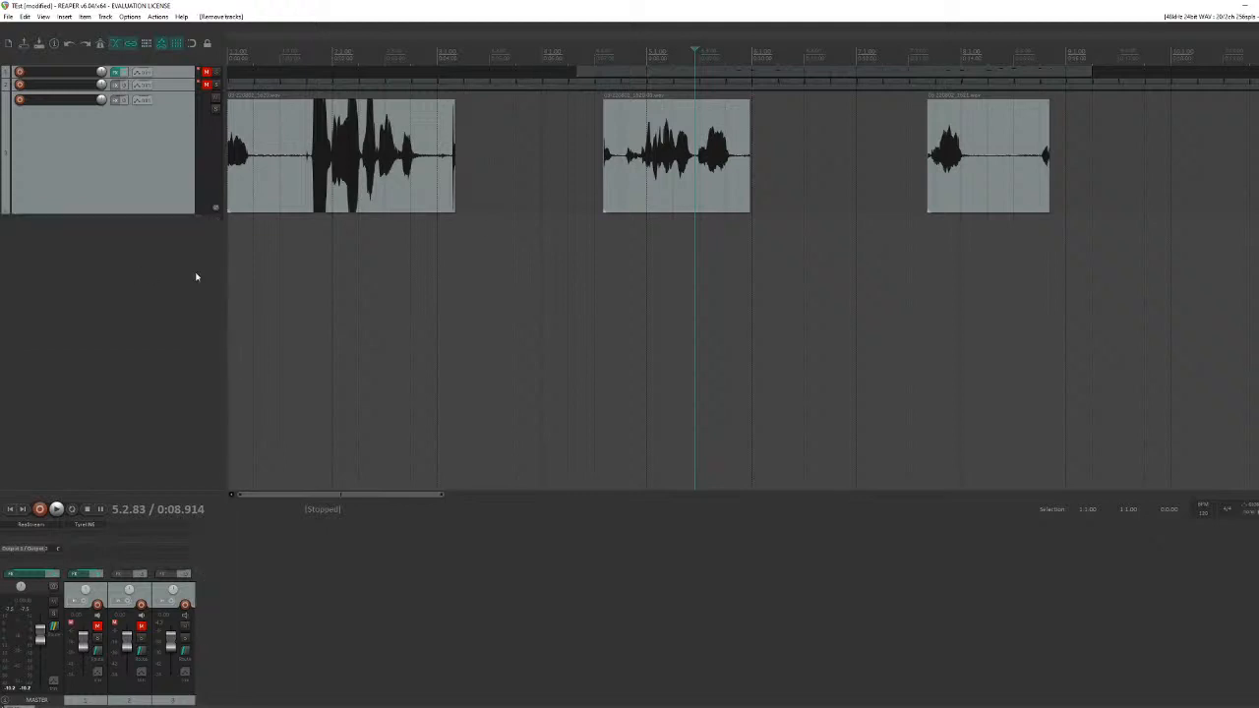
# Step: Select the first take on track 3 and play it from about 1.3.20
pyautogui.click(425, 155)
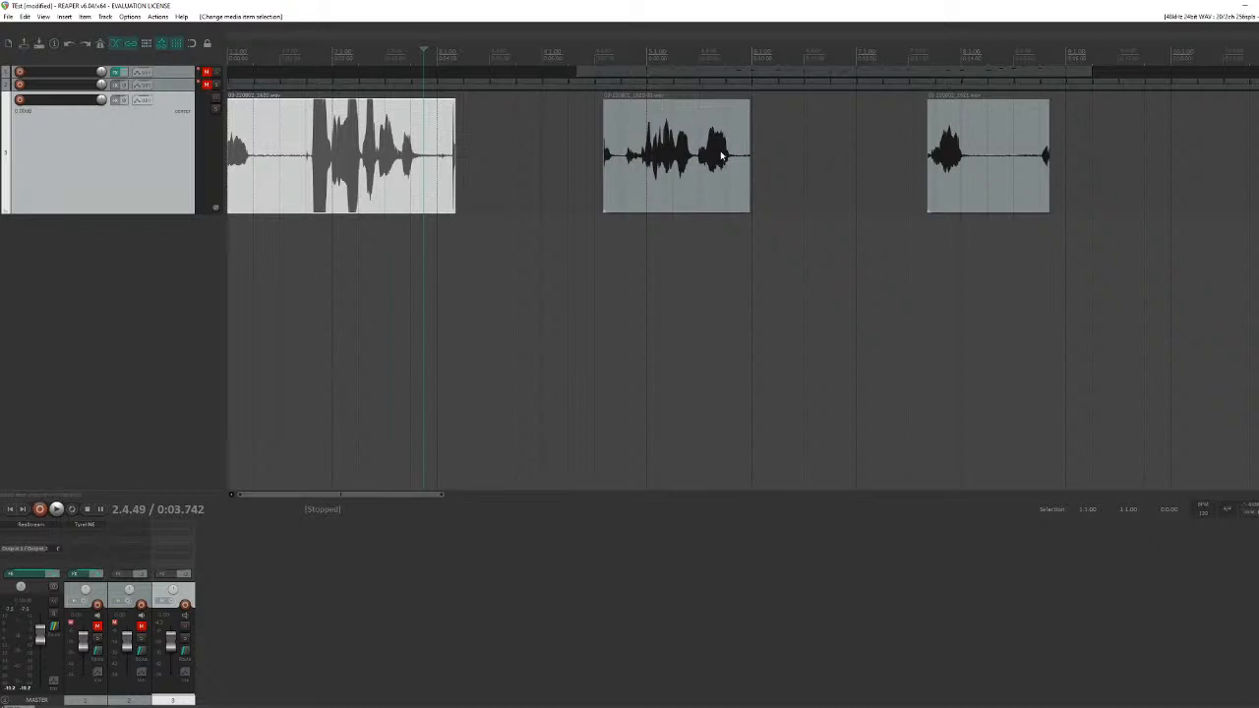
pyautogui.click(295, 160)
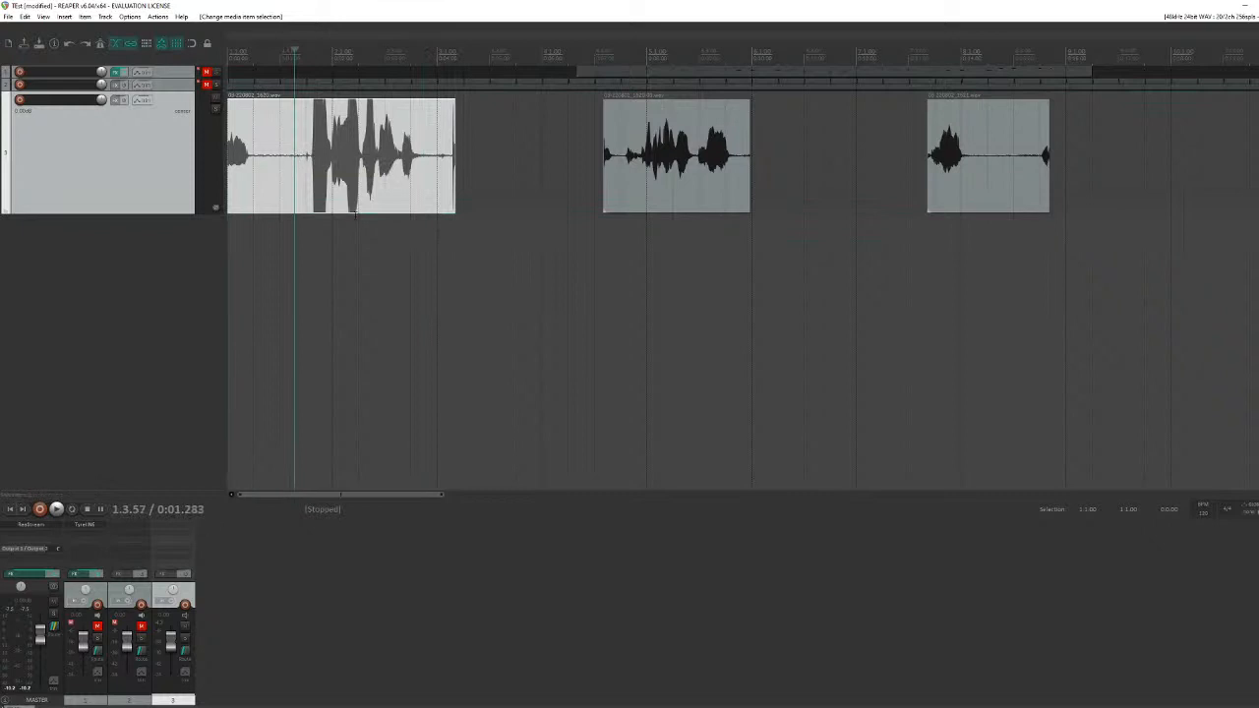
pyautogui.click(257, 148)
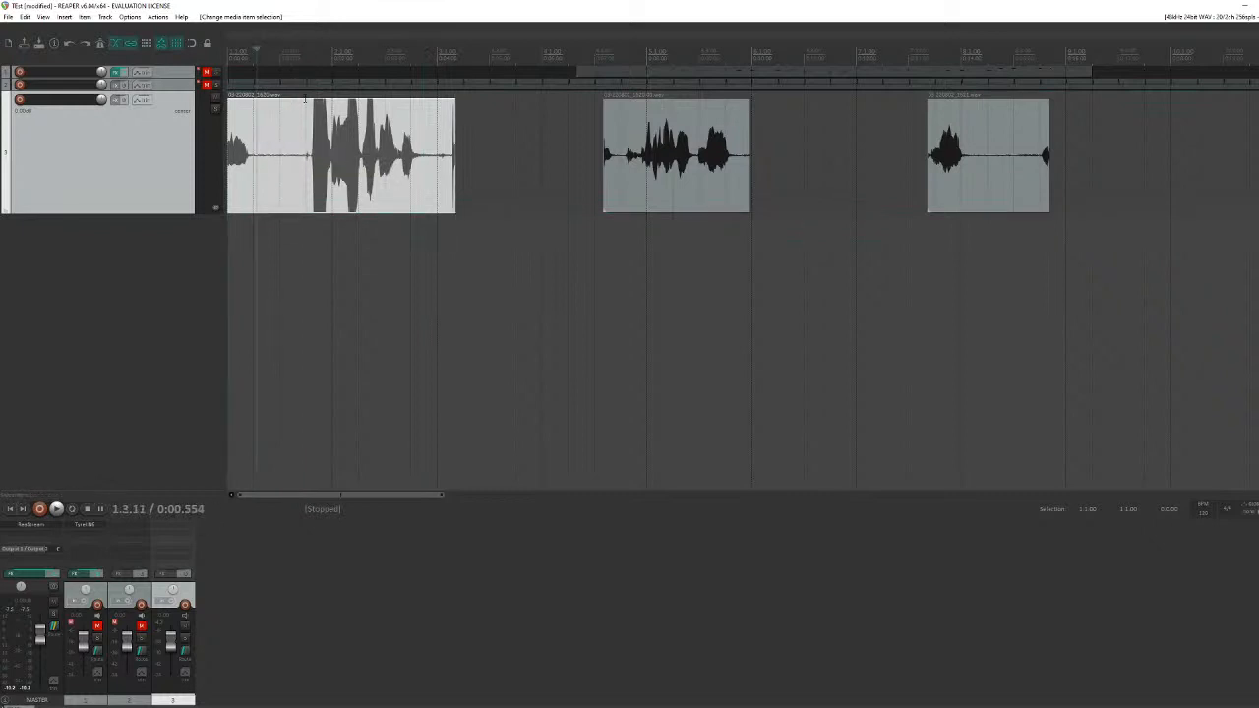
pyautogui.click(285, 138)
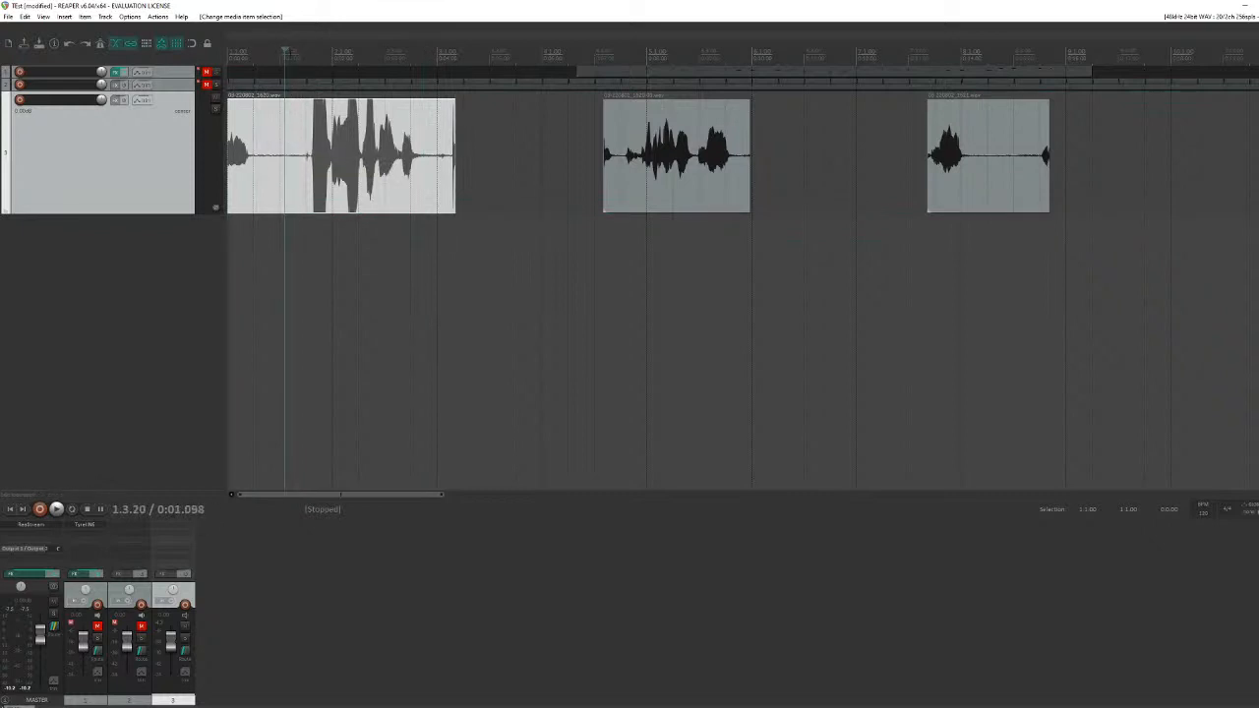
pyautogui.press('space')
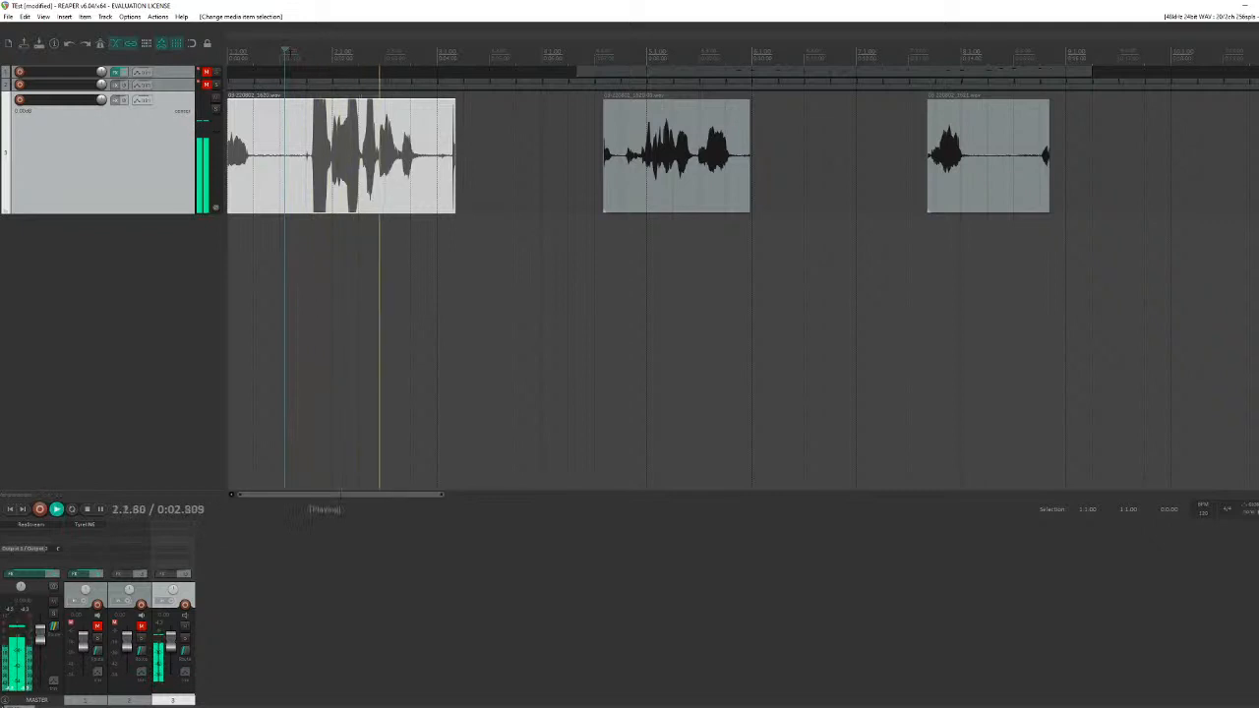
pyautogui.press('space')
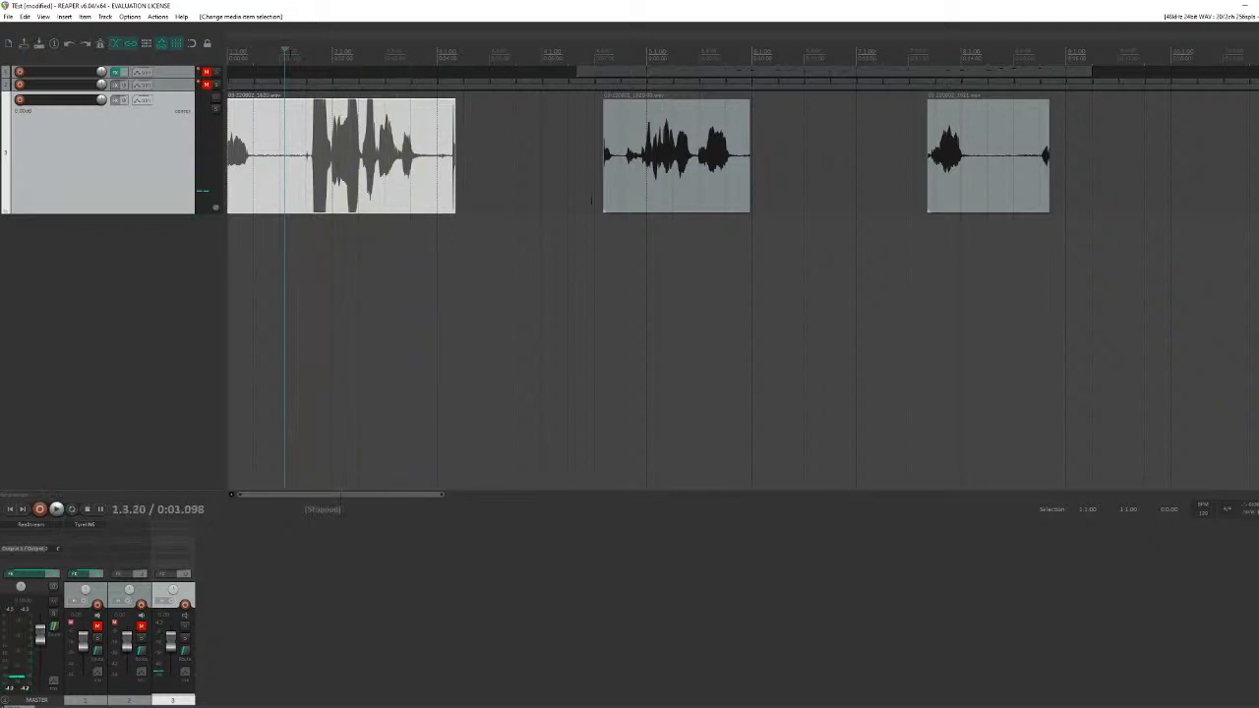
# Step: Place the edit cursor at several points within the first take and play its ending from about 2.4.85
pyautogui.click(276, 162)
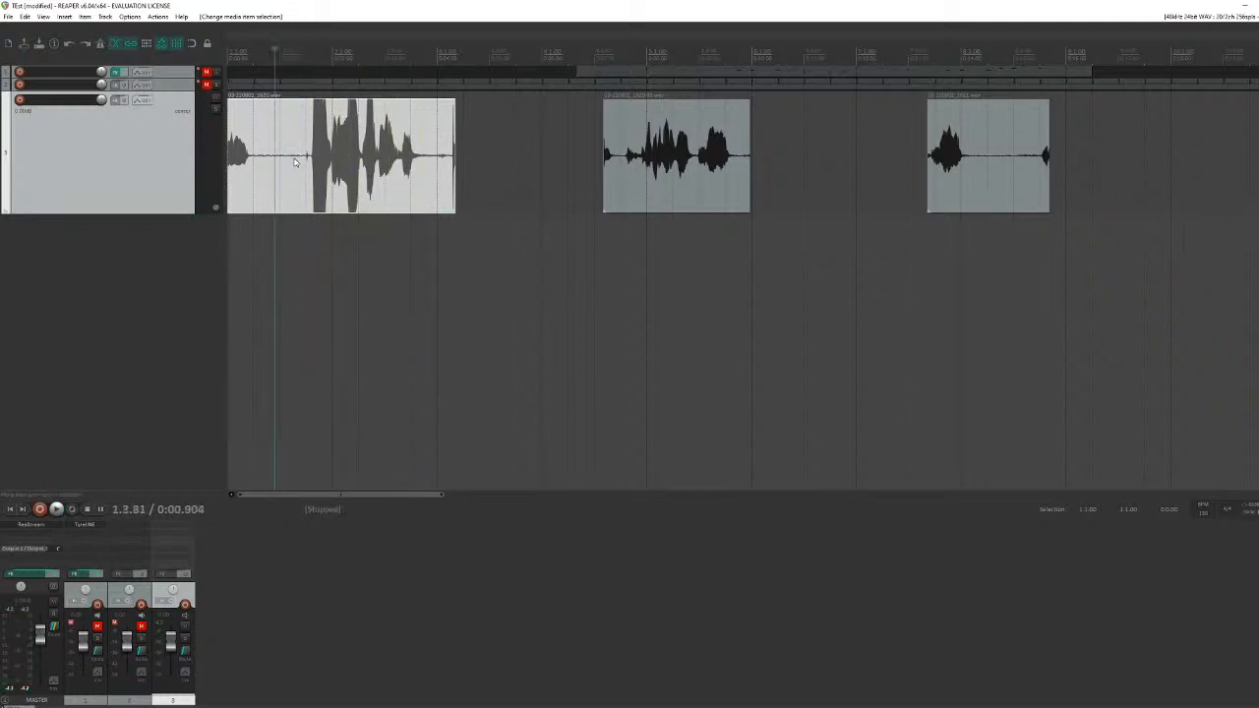
pyautogui.click(307, 159)
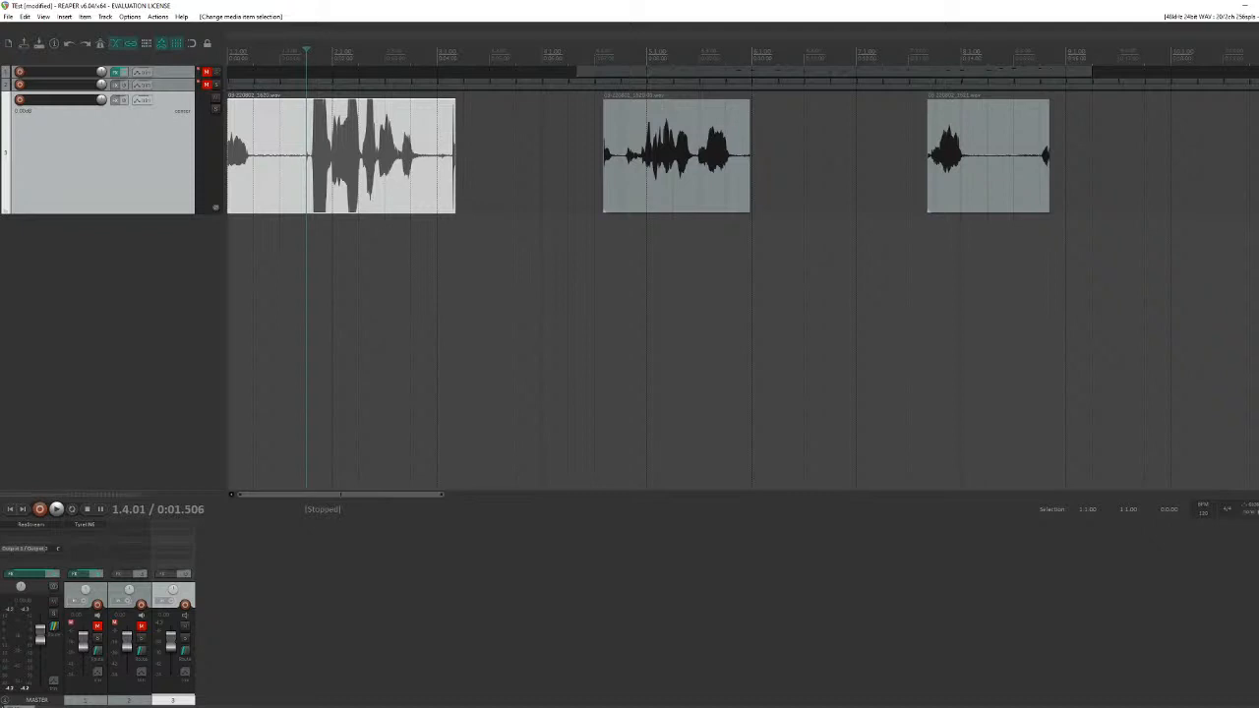
pyautogui.click(273, 167)
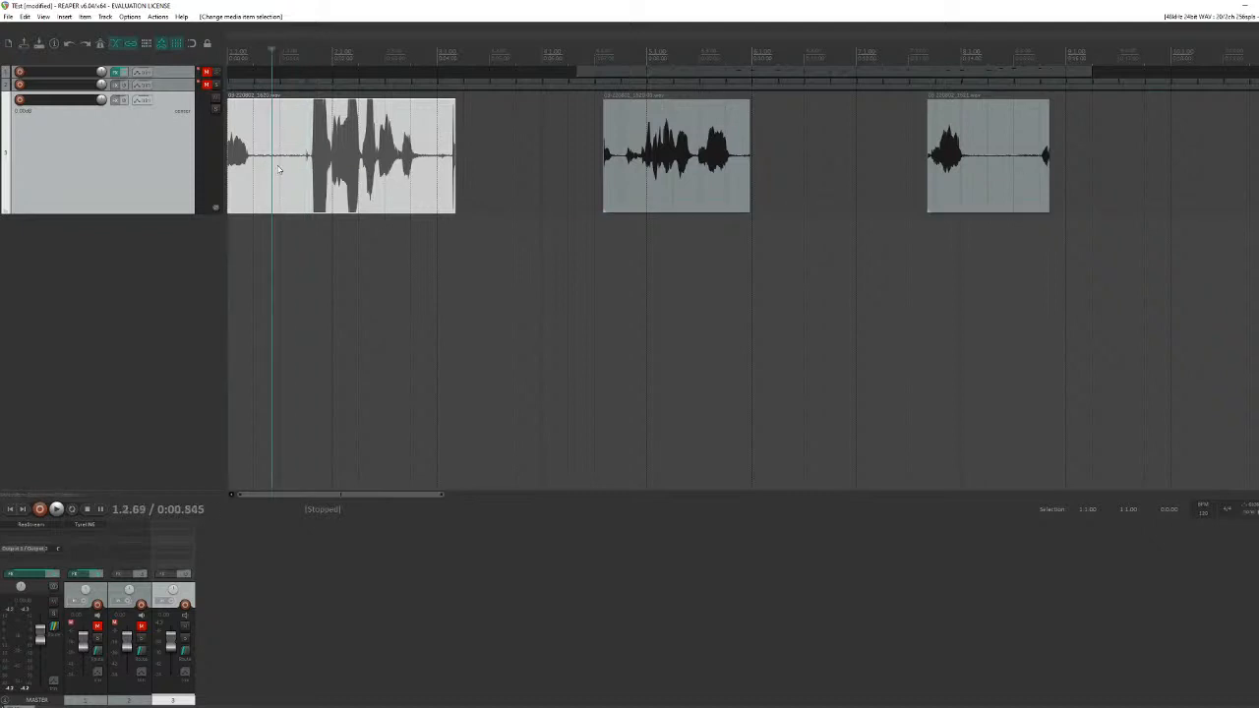
pyautogui.click(446, 167)
pyautogui.click(438, 162)
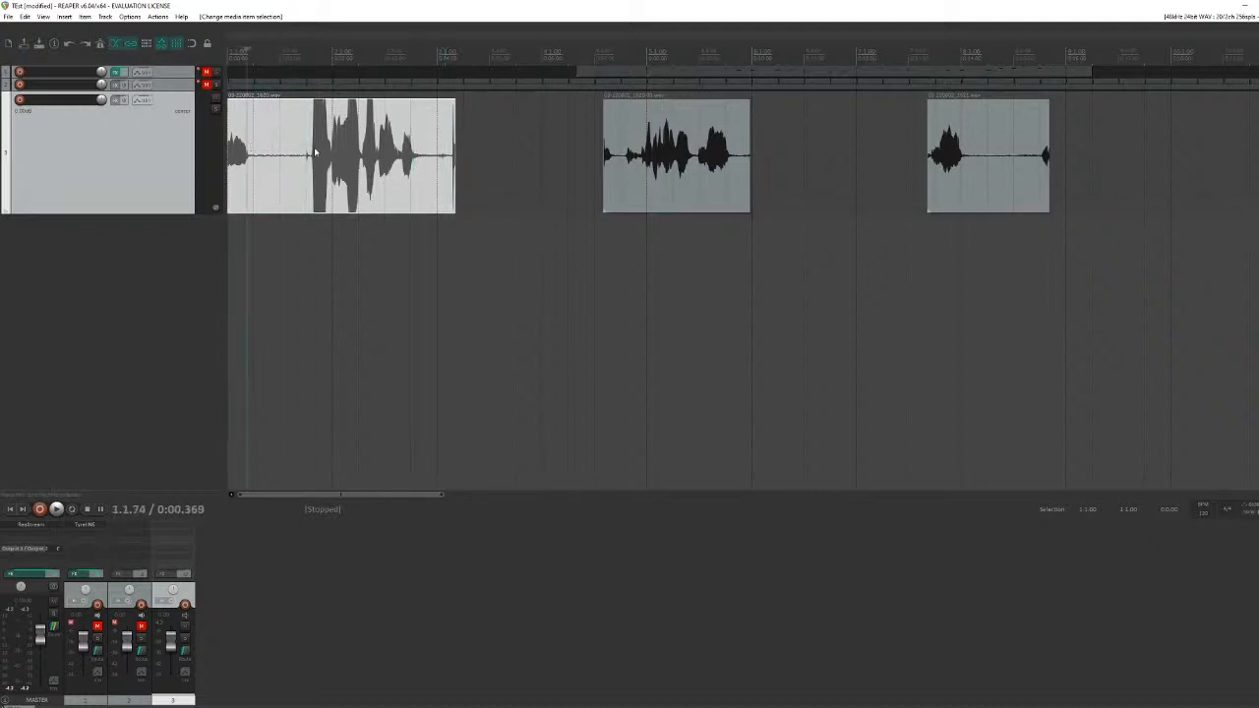
pyautogui.click(433, 157)
pyautogui.press('space')
pyautogui.press('space')
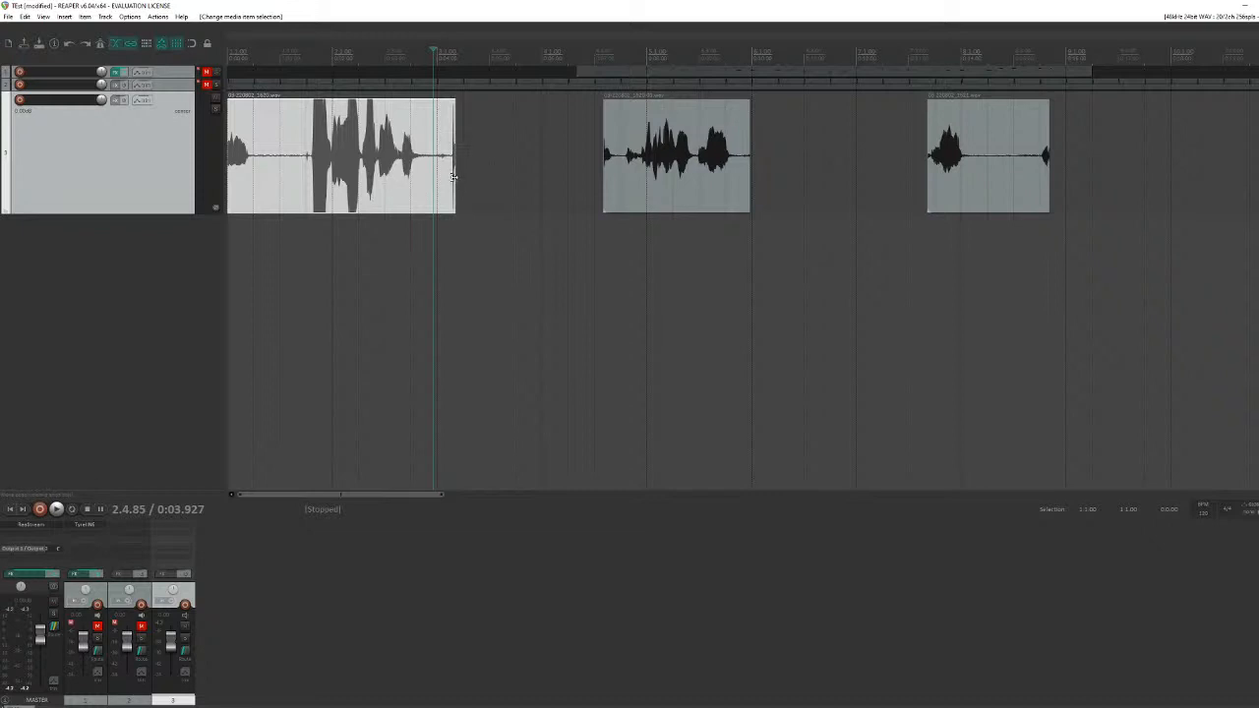
# Step: Shorten the first take's end, extend it slightly past its original end, and play it from about 1.4.03
pyautogui.moveTo(452, 177); pyautogui.dragTo(421, 187)
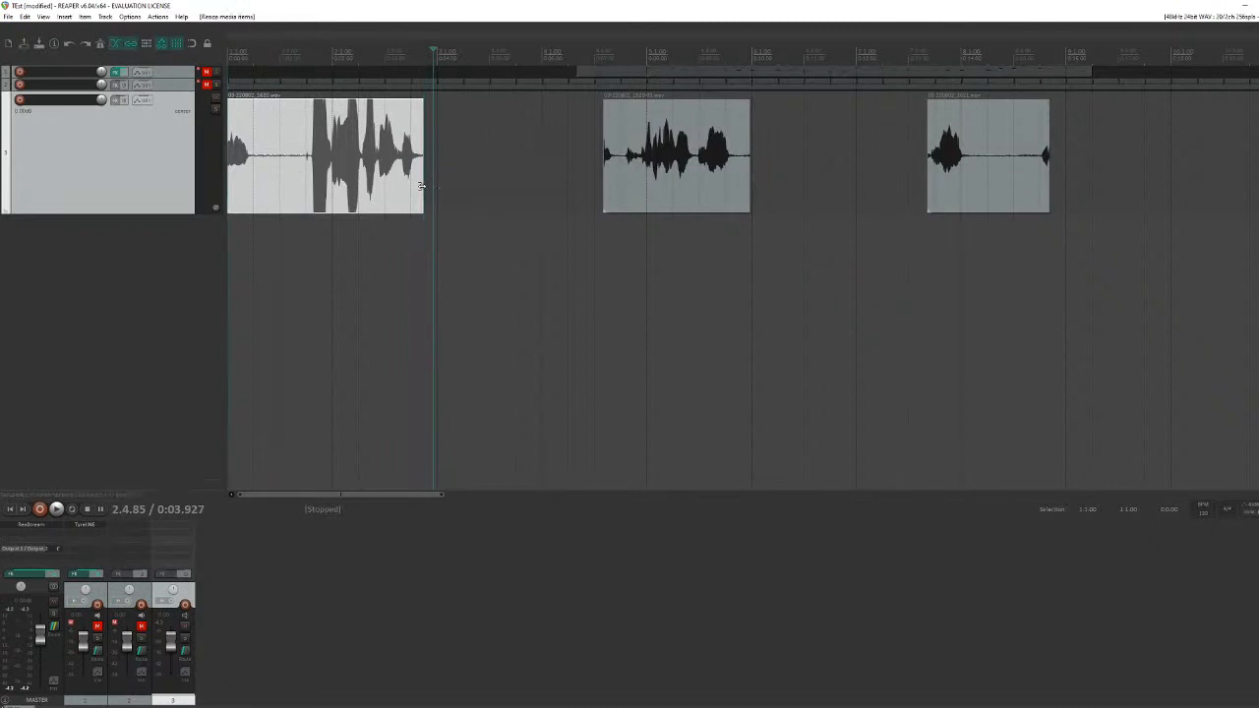
pyautogui.moveTo(421, 187); pyautogui.dragTo(462, 192)
pyautogui.click(307, 153)
pyautogui.press('space')
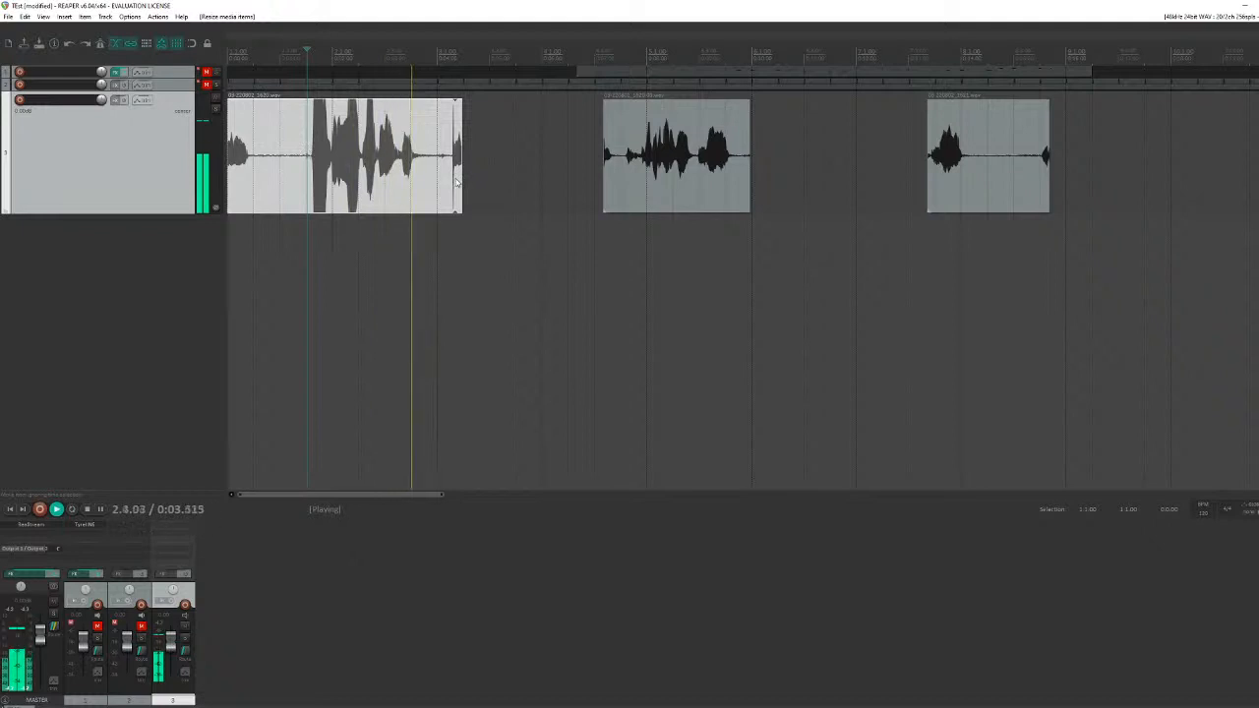
pyautogui.press('space')
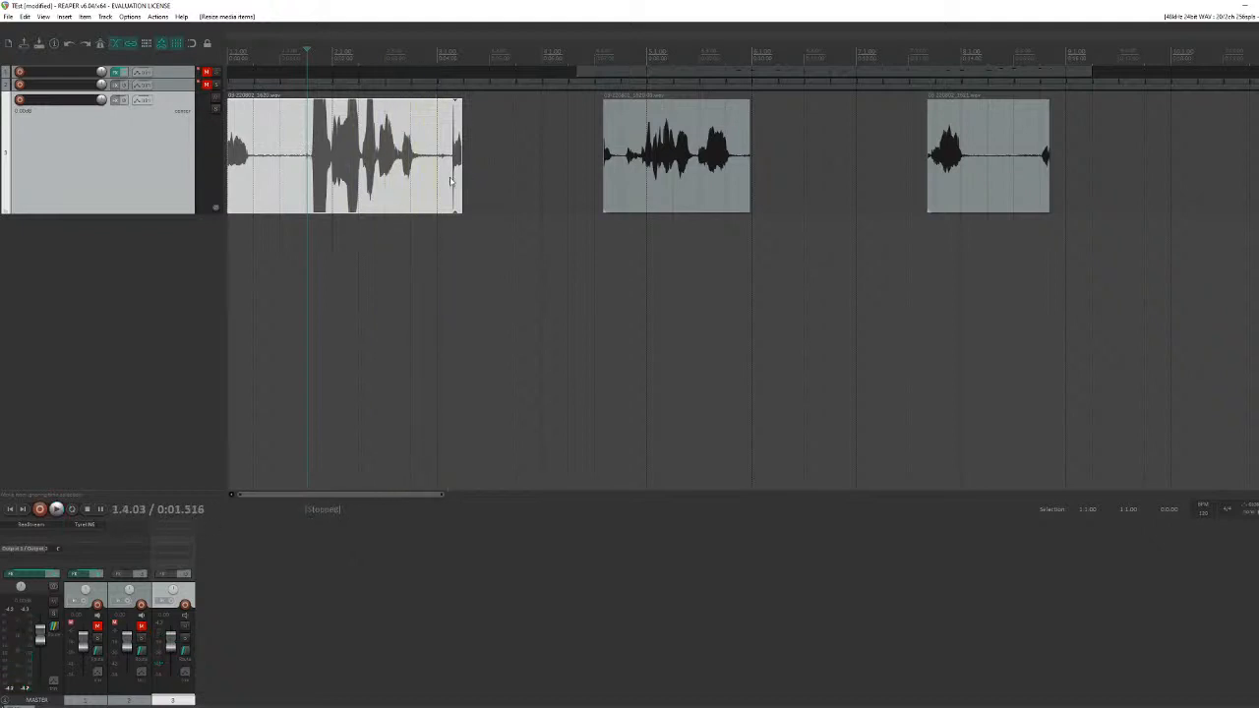
# Step: Play the latter part of the first take from about 2.3.63 and again from about 2.2.74
pyautogui.click(398, 164)
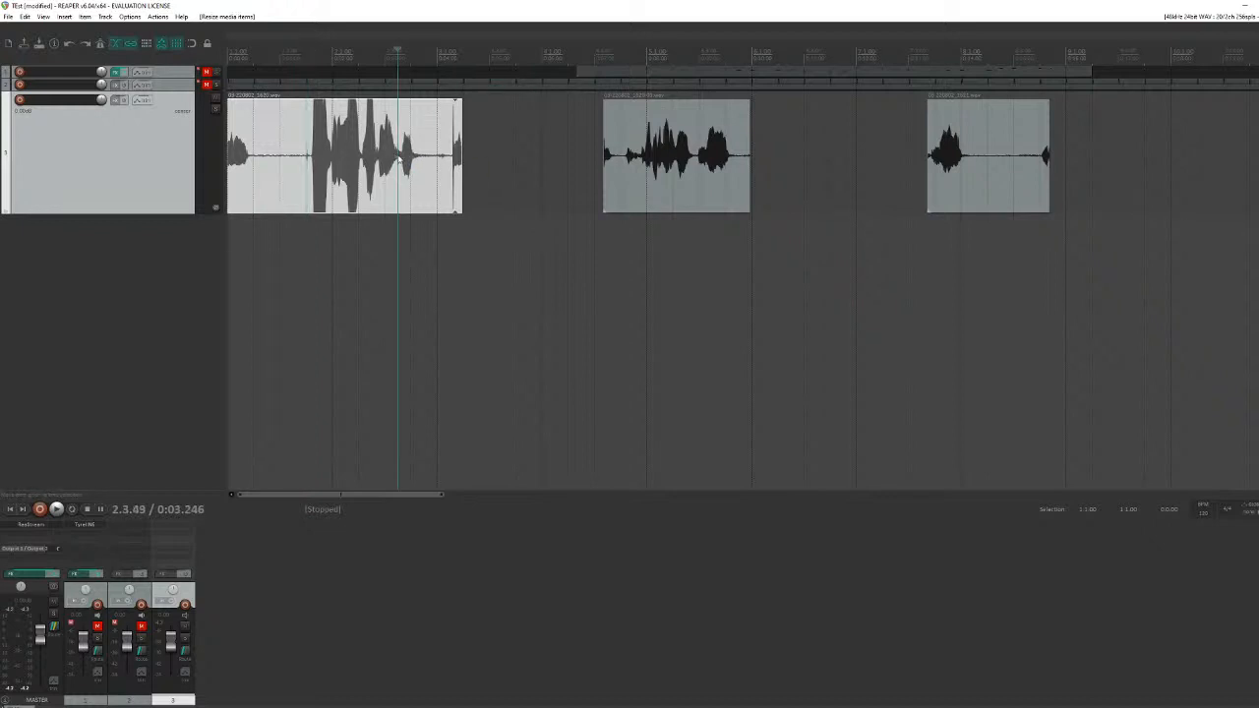
pyautogui.click(401, 157)
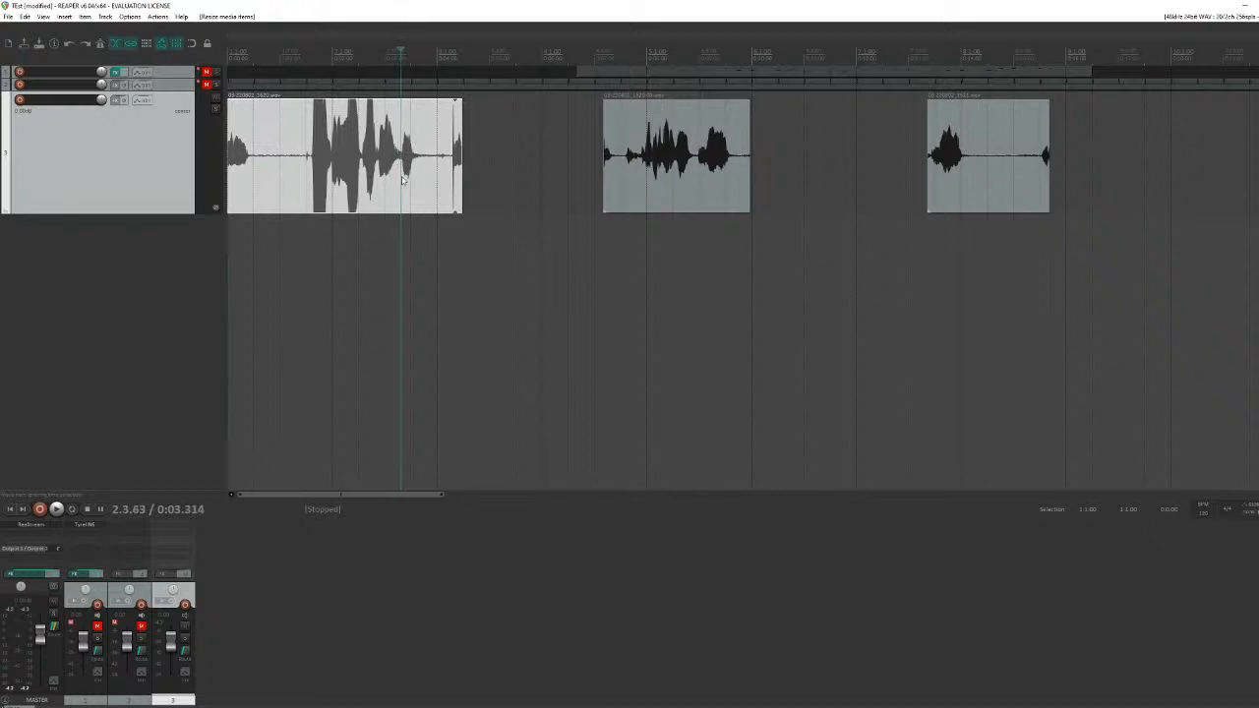
pyautogui.press('space')
pyautogui.press('space')
pyautogui.click(378, 163)
pyautogui.press('space')
pyautogui.press('space')
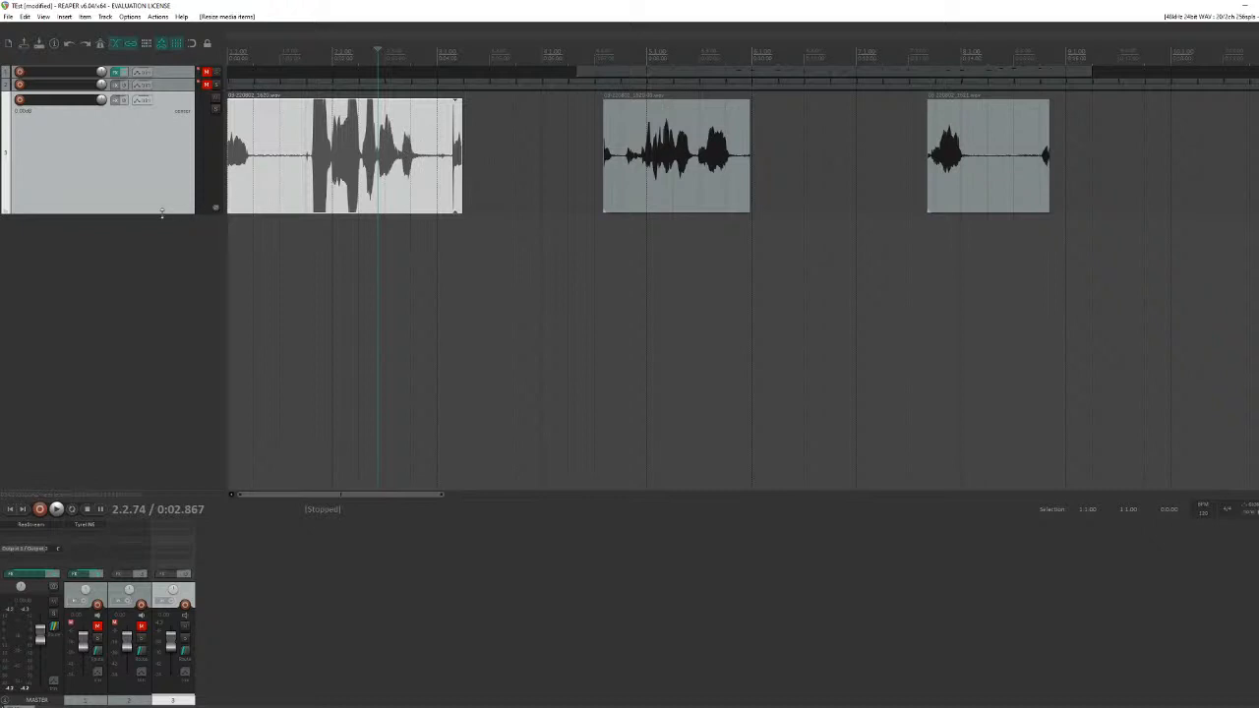
# Step: Increase track 3's height to about twice its size and zoom in on the first take's waveform
pyautogui.moveTo(163, 211); pyautogui.dragTo(153, 307)
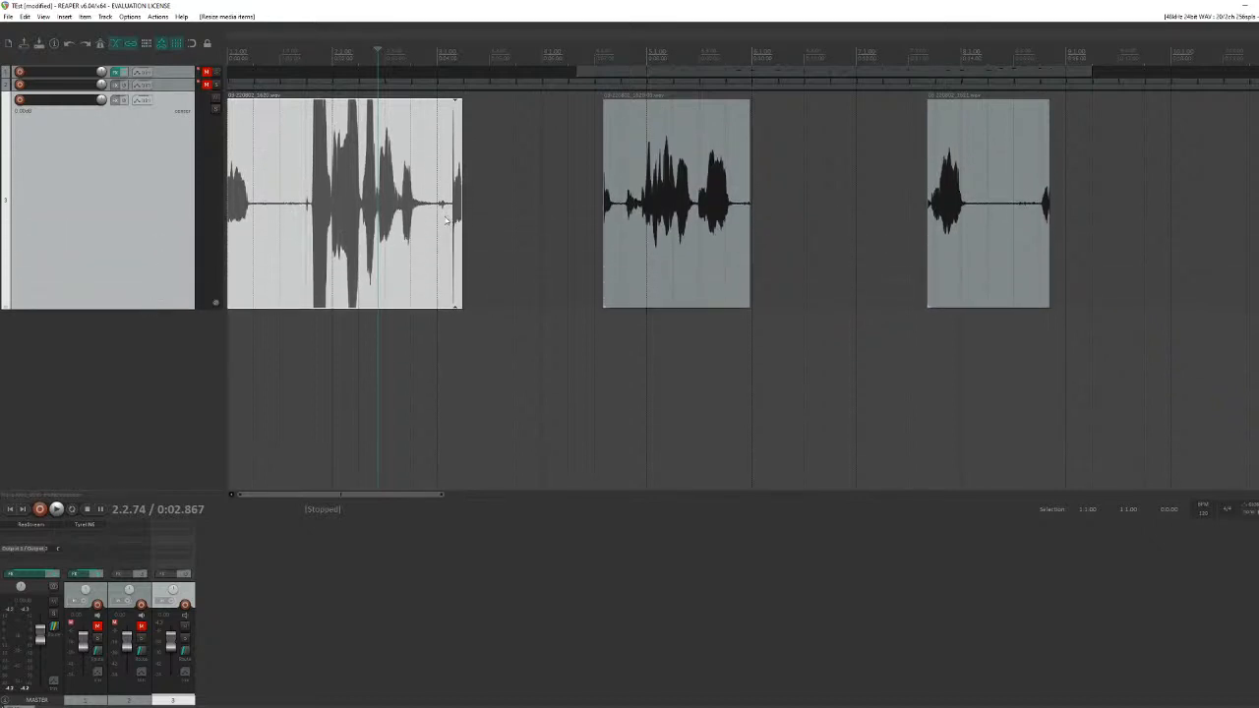
pyautogui.scroll(6, 445, 220)
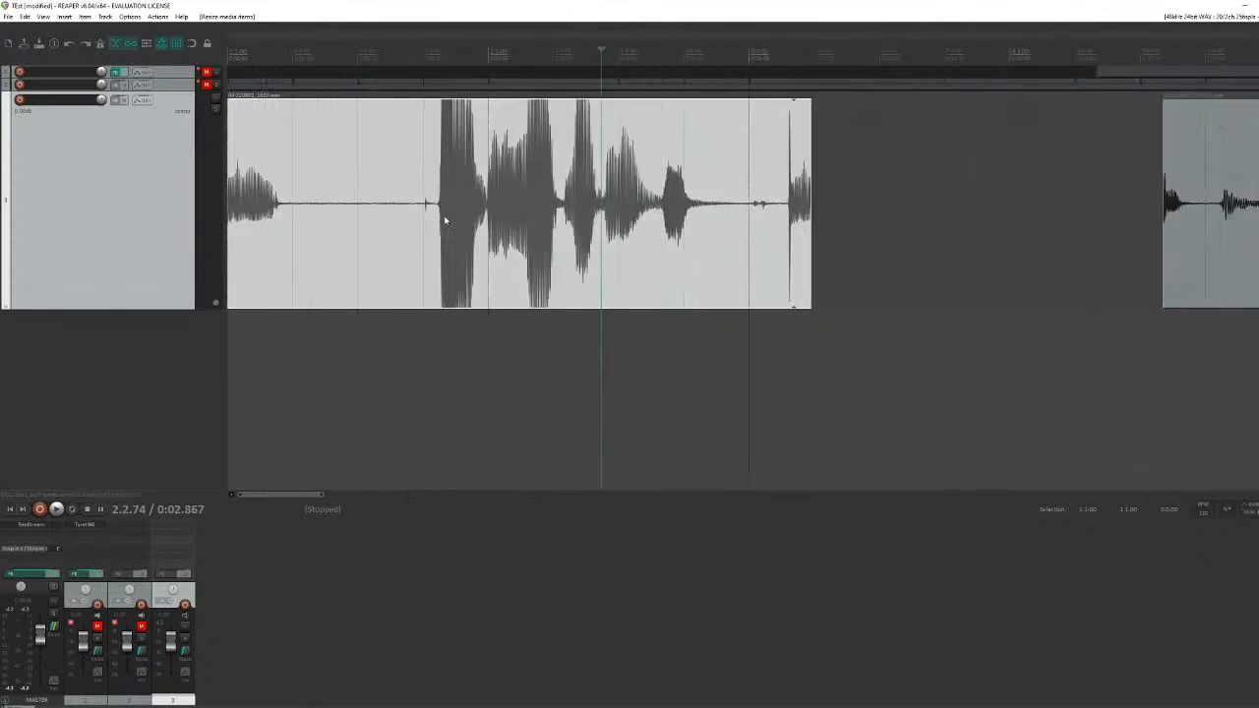
# Step: Play the first take from about 1.4.02, just before its first loud passage
pyautogui.scroll(2, 445, 221)
pyautogui.scroll(1, 445, 220)
pyautogui.scroll(-1, 445, 220)
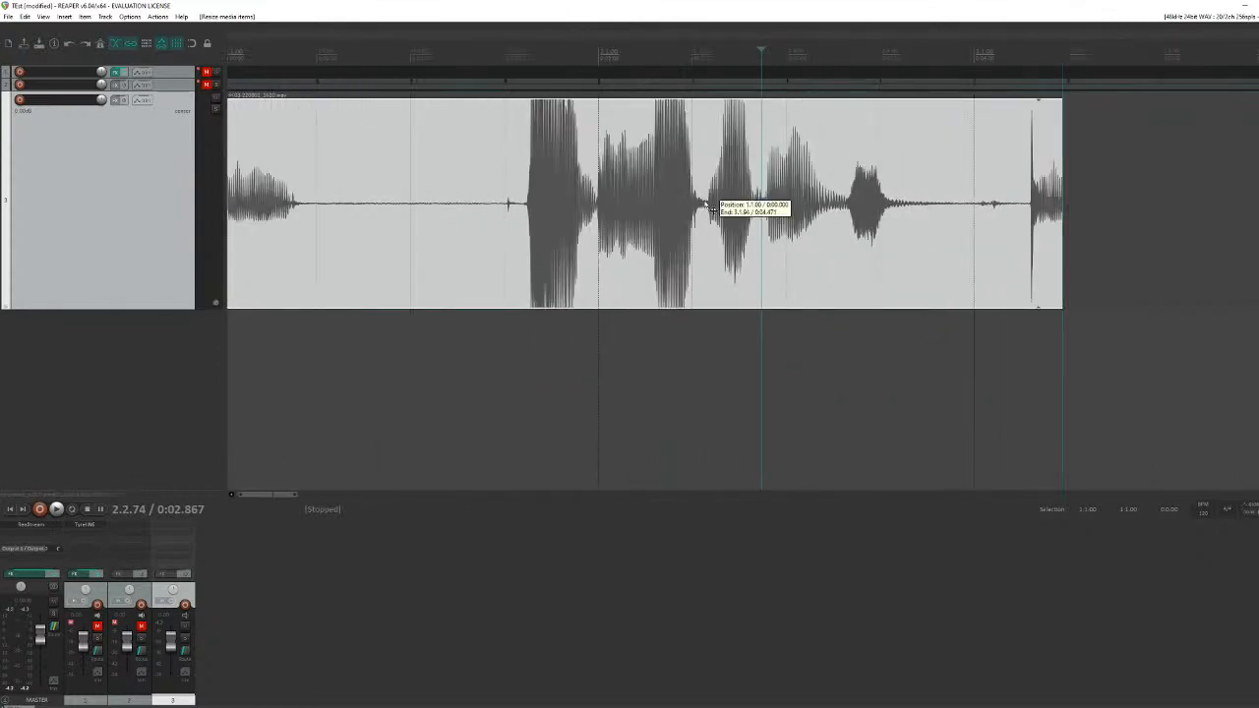
pyautogui.click(486, 198)
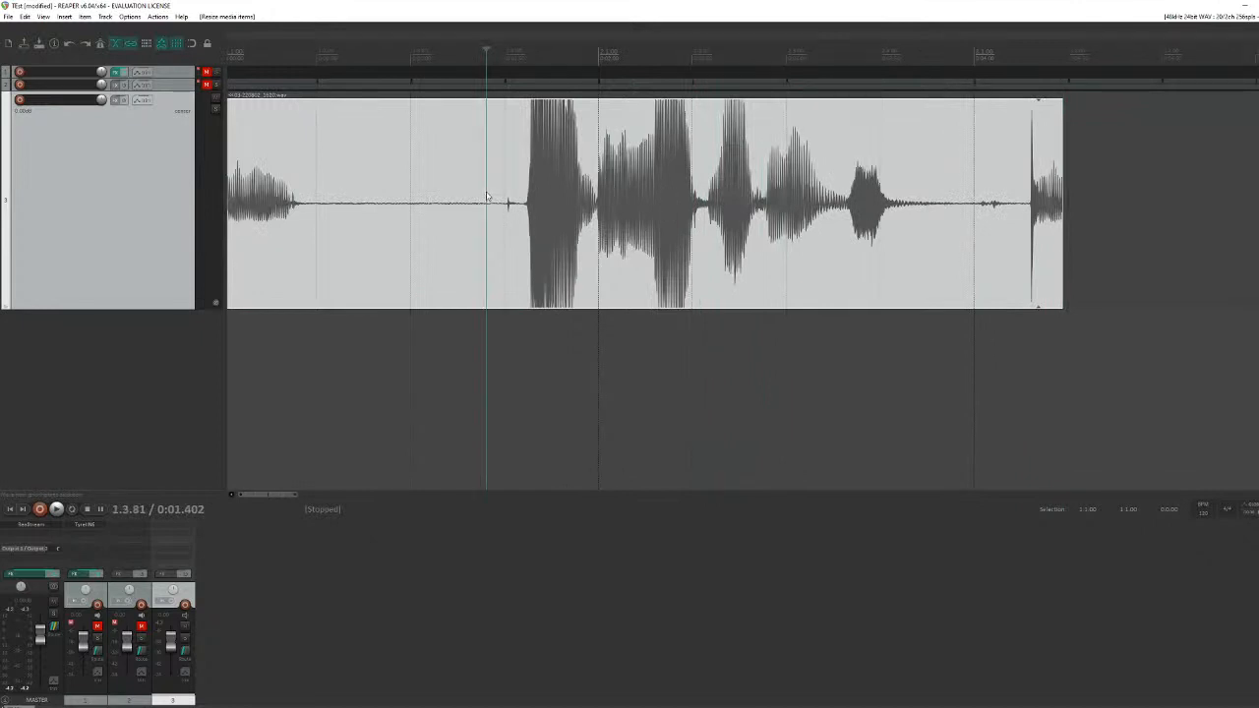
pyautogui.click(508, 203)
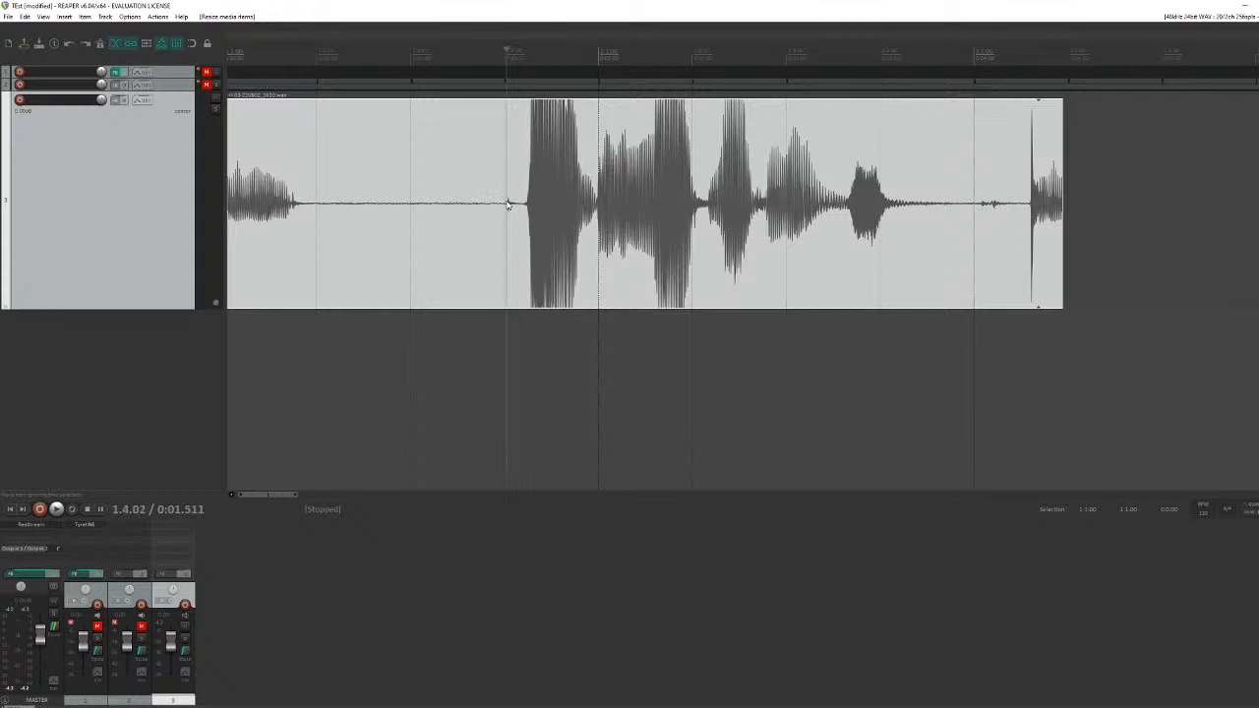
pyautogui.press('space')
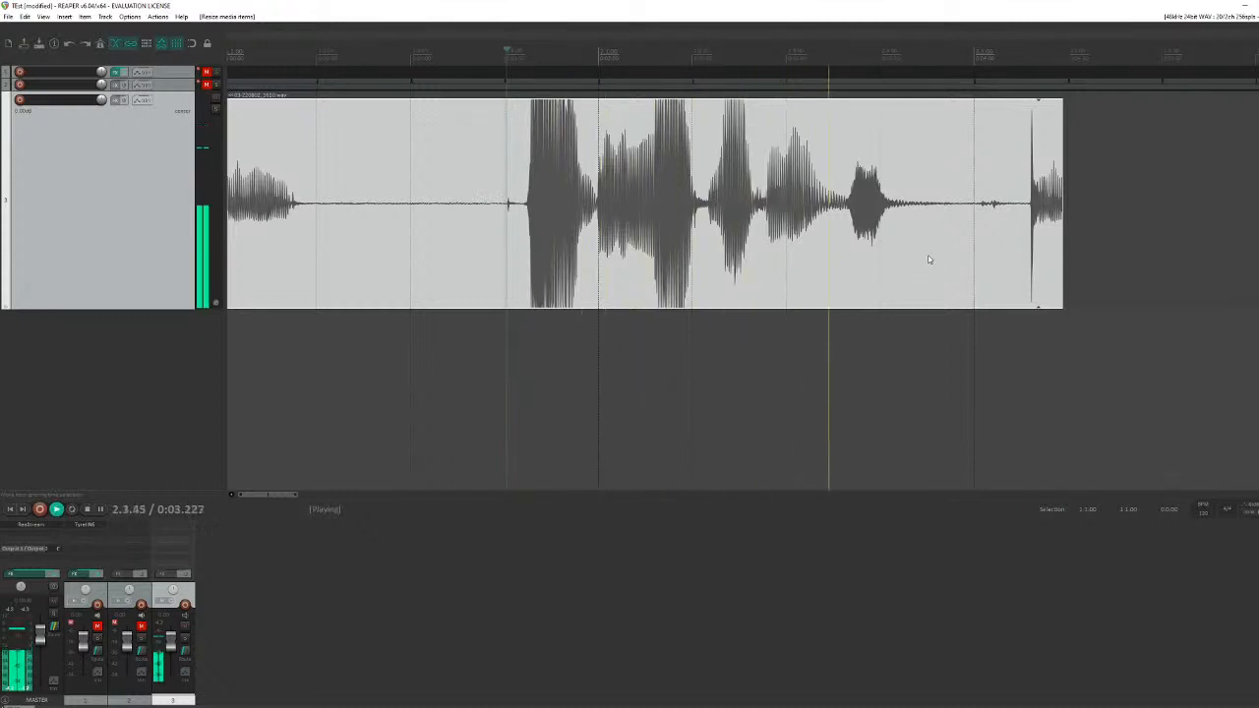
pyautogui.press('space')
# Step: Play the first take's ending from about 2.4.17 and again from about 2.3.64
pyautogui.click(897, 207)
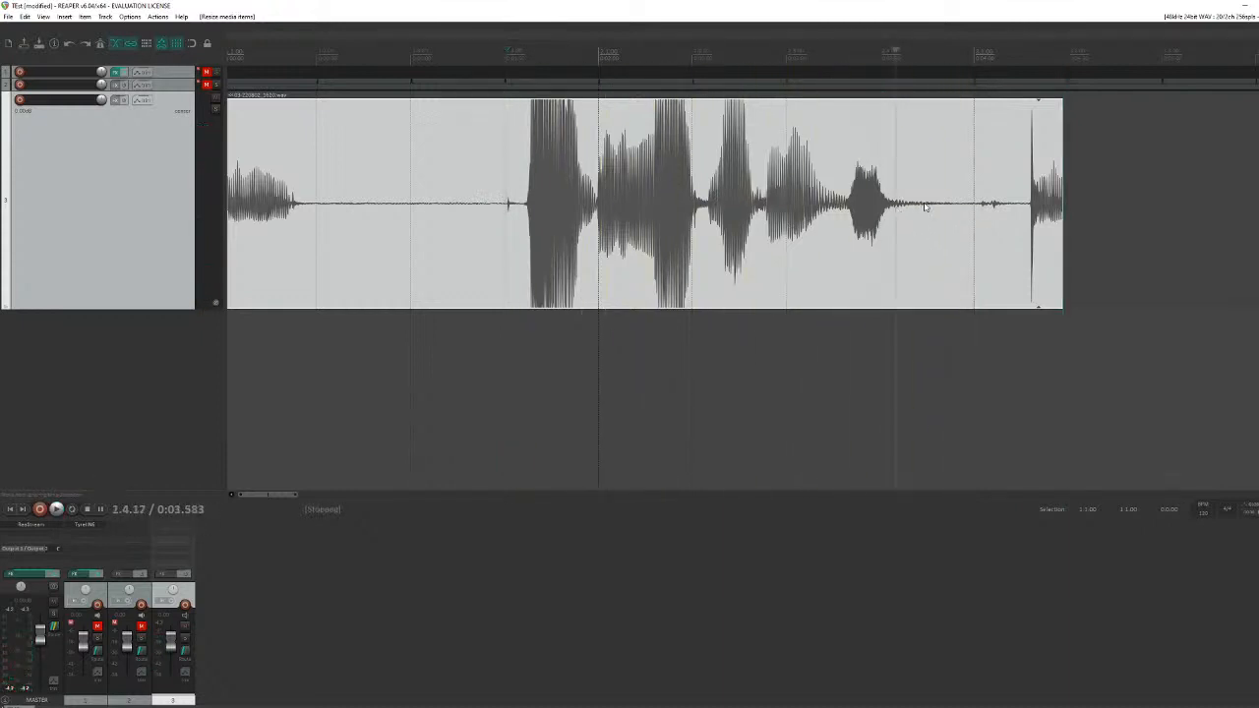
pyautogui.click(895, 208)
pyautogui.press('space')
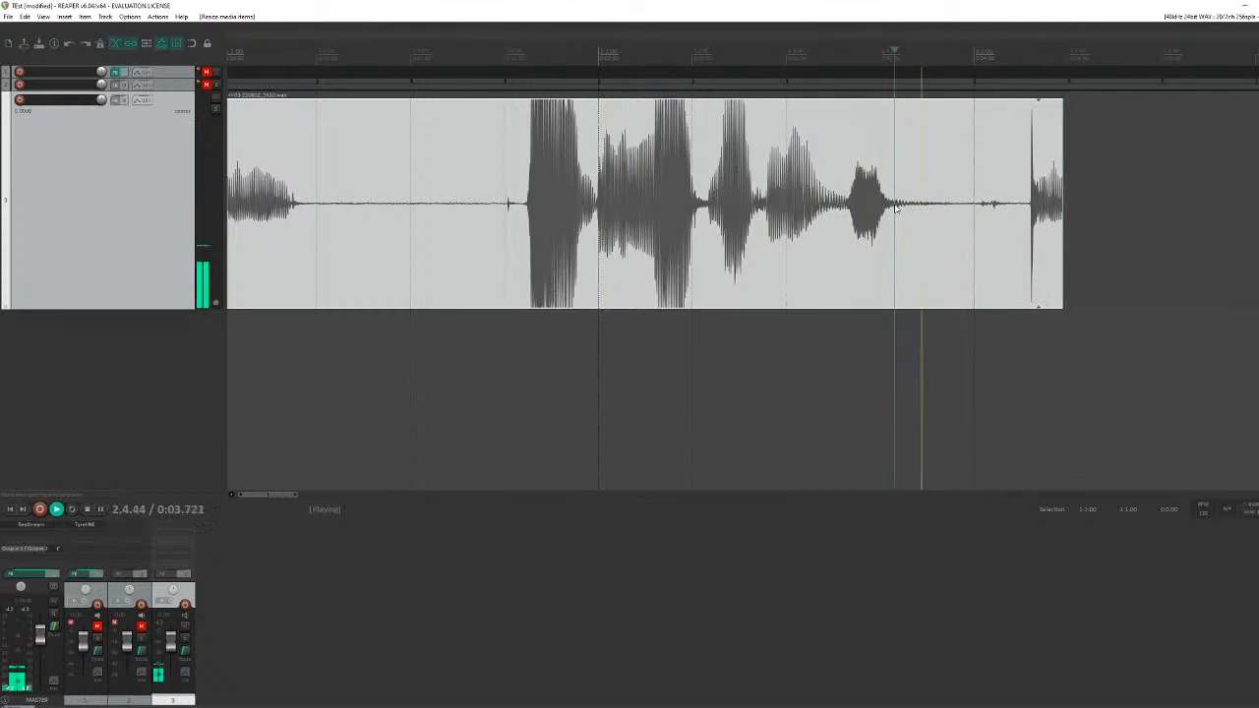
pyautogui.press('space')
pyautogui.click(848, 208)
pyautogui.press('space')
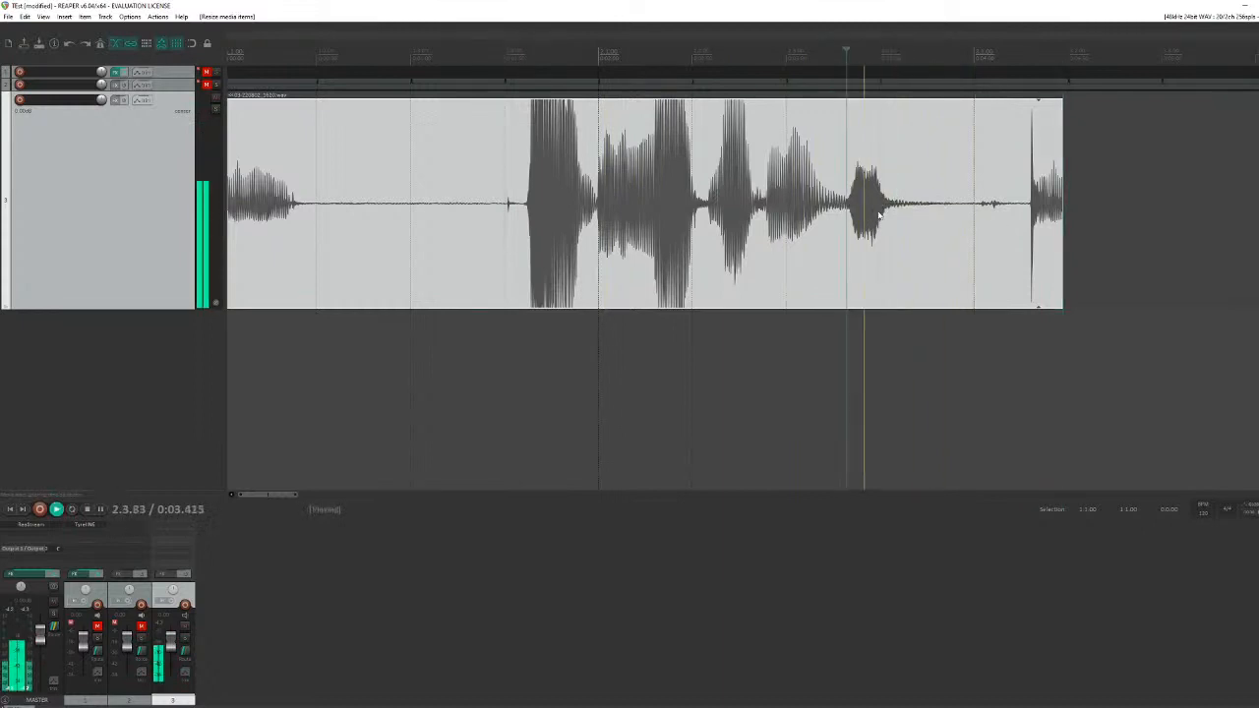
pyautogui.press('space')
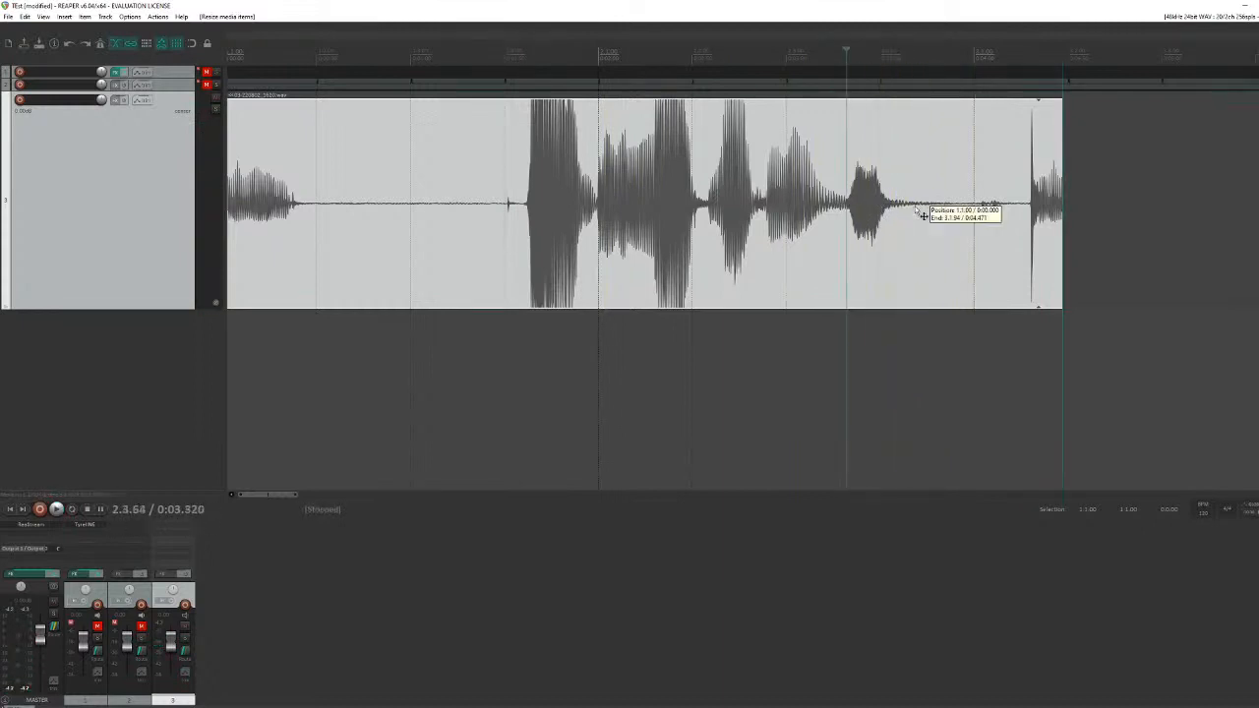
# Step: Trim the first take's end back to about 2.4.55, just after the last word dies away
pyautogui.click(916, 208)
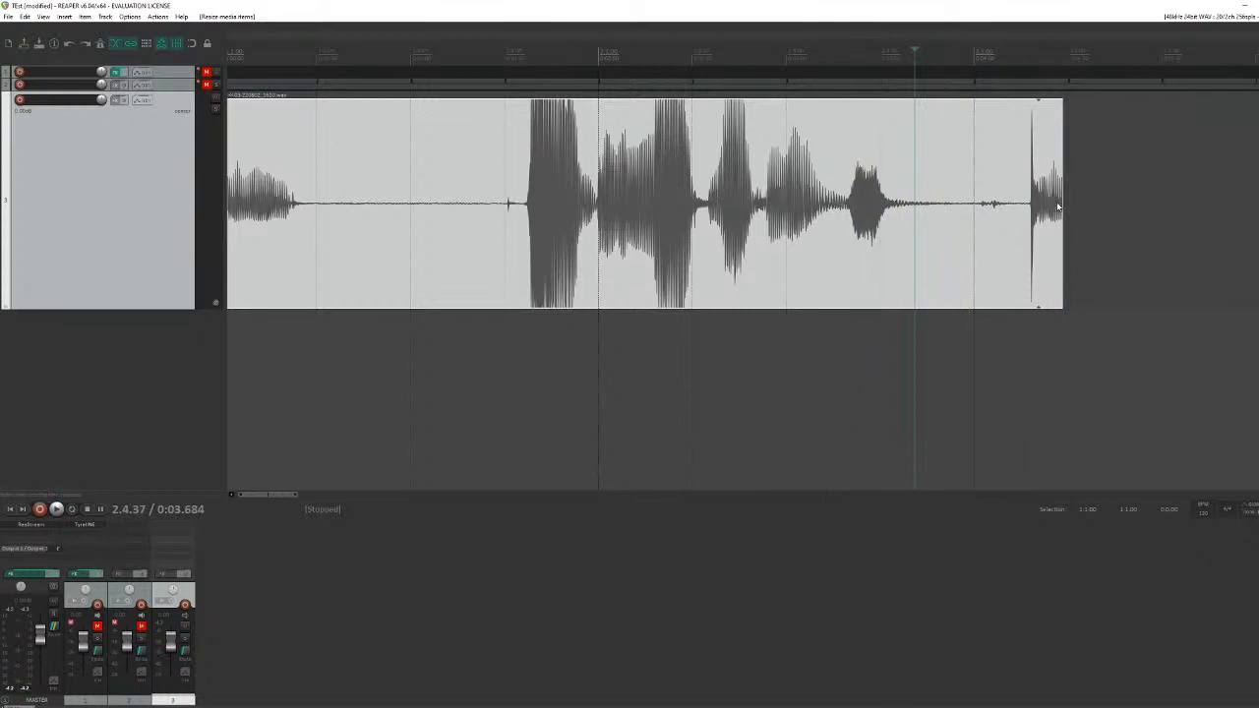
pyautogui.moveTo(1064, 203); pyautogui.dragTo(932, 224)
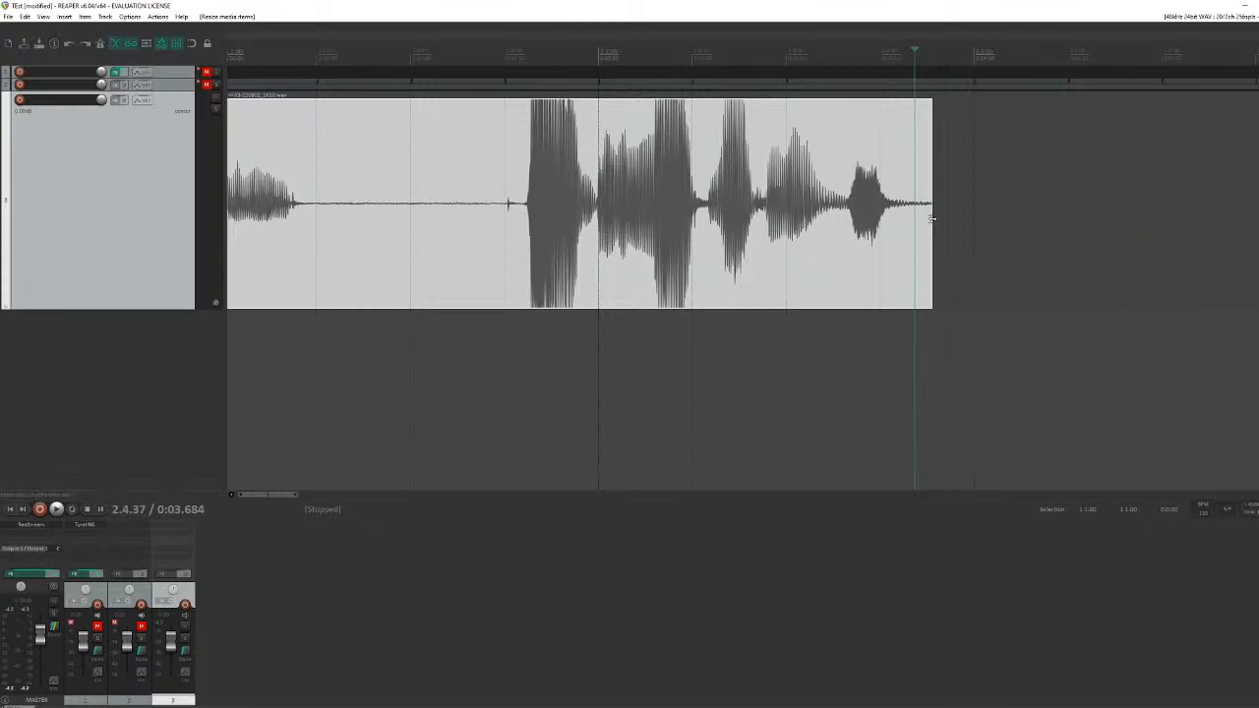
pyautogui.click(928, 104)
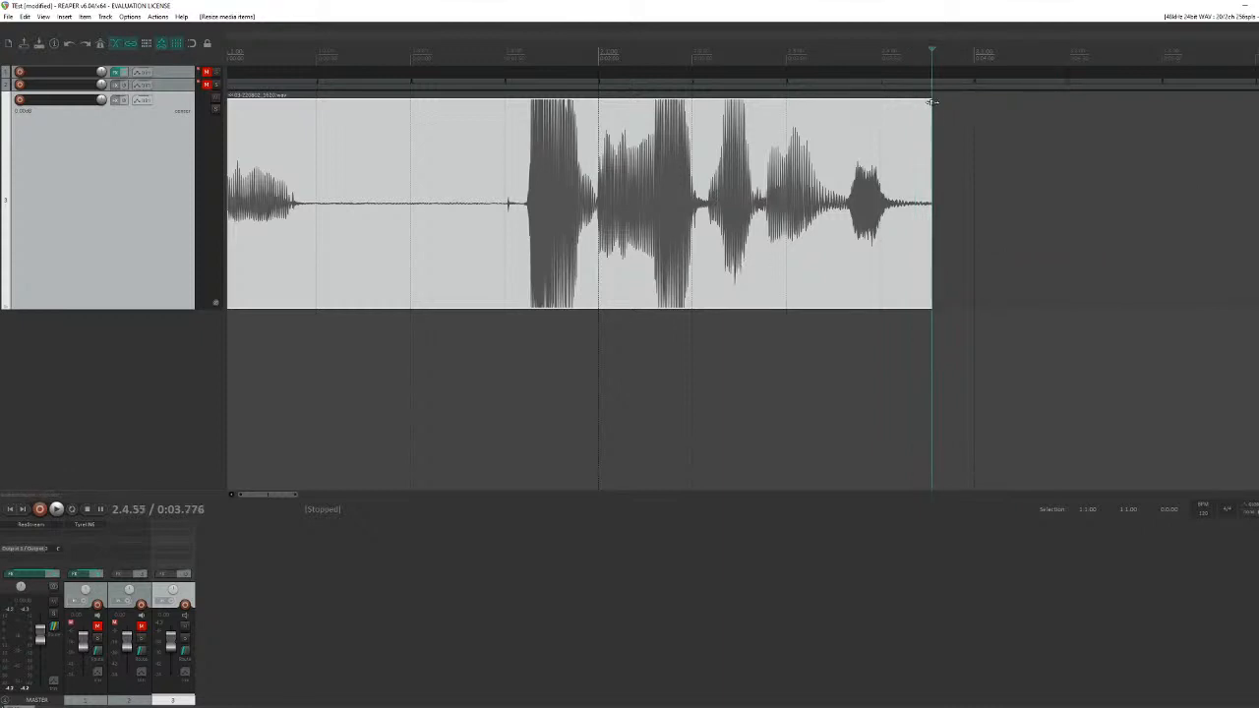
# Step: Add a short fade-out to the first take's end and play it from about 2.1.80
pyautogui.moveTo(931, 102); pyautogui.dragTo(903, 133)
pyautogui.click(674, 178)
pyautogui.press('space')
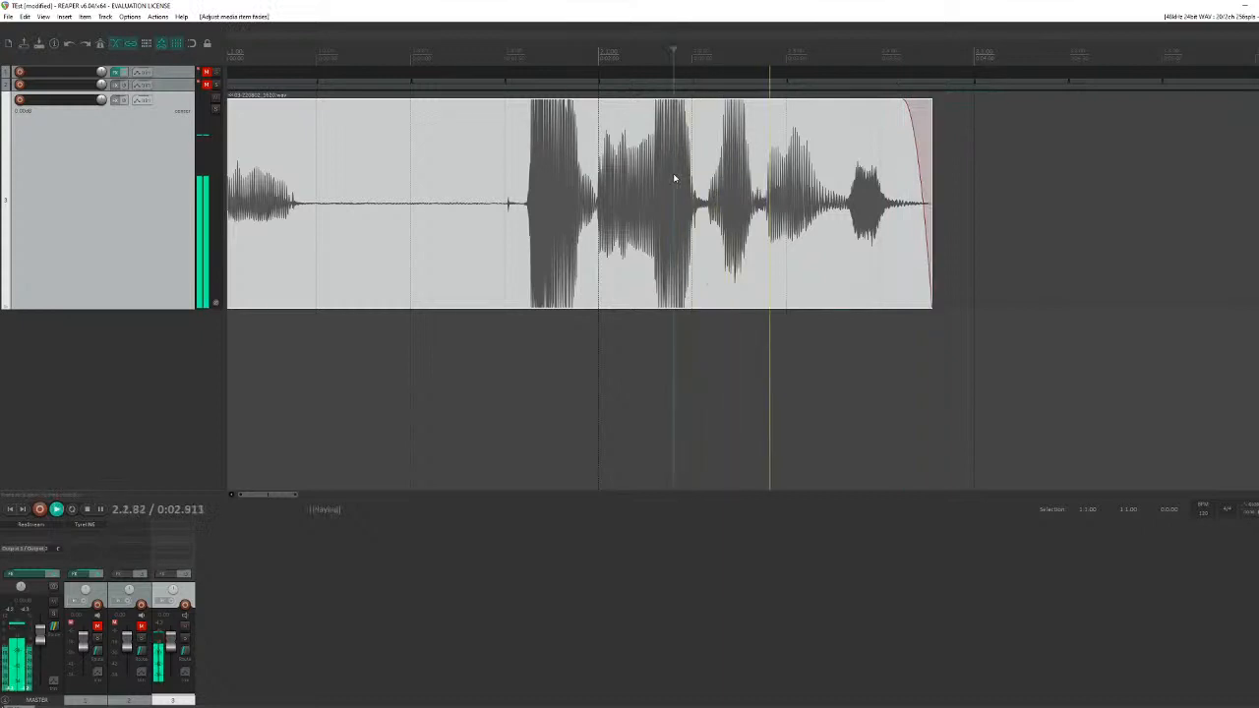
pyautogui.press('space')
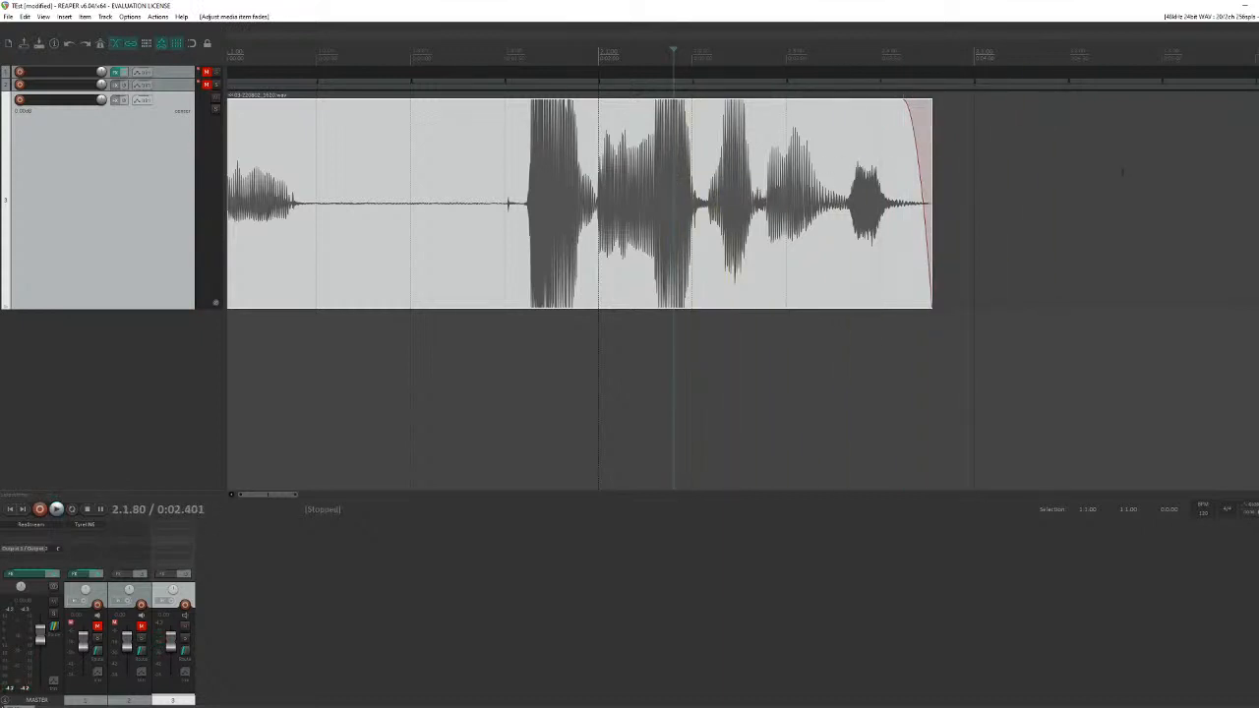
# Step: Trim the first take's start to just before its first loud passage and play it from about 1.4.05
pyautogui.click(235, 203)
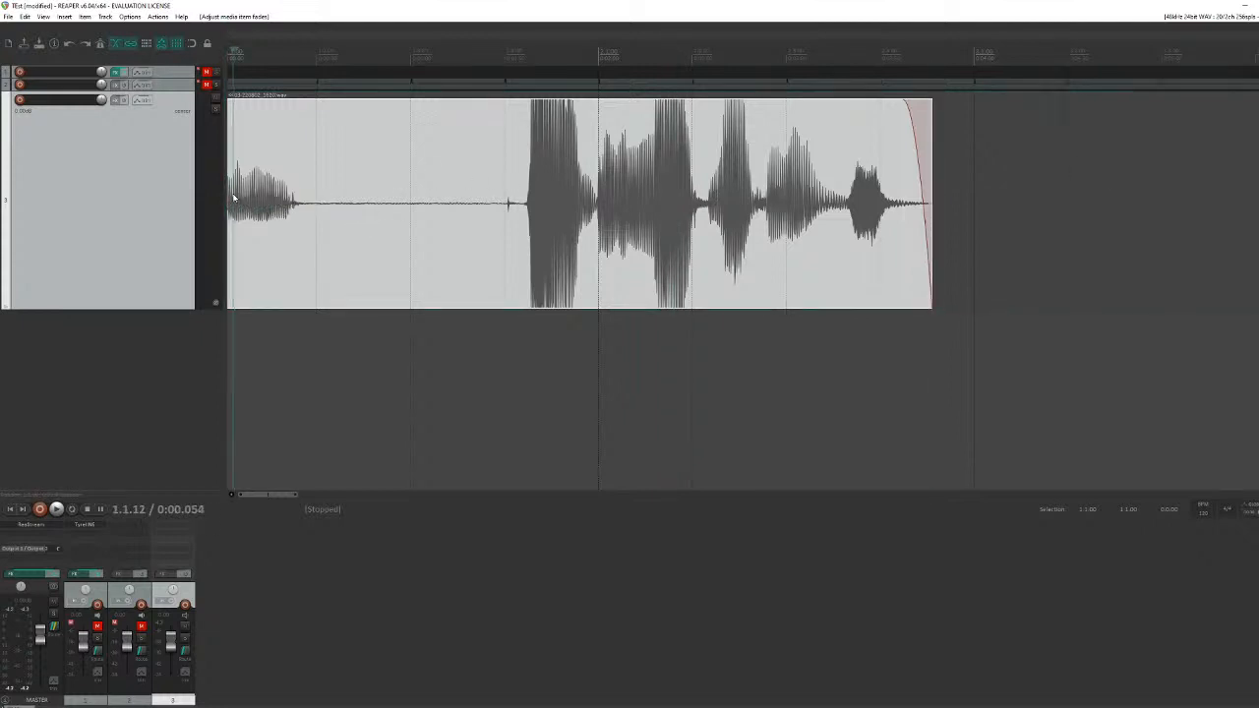
pyautogui.press('space')
pyautogui.press('space')
pyautogui.click(223, 194)
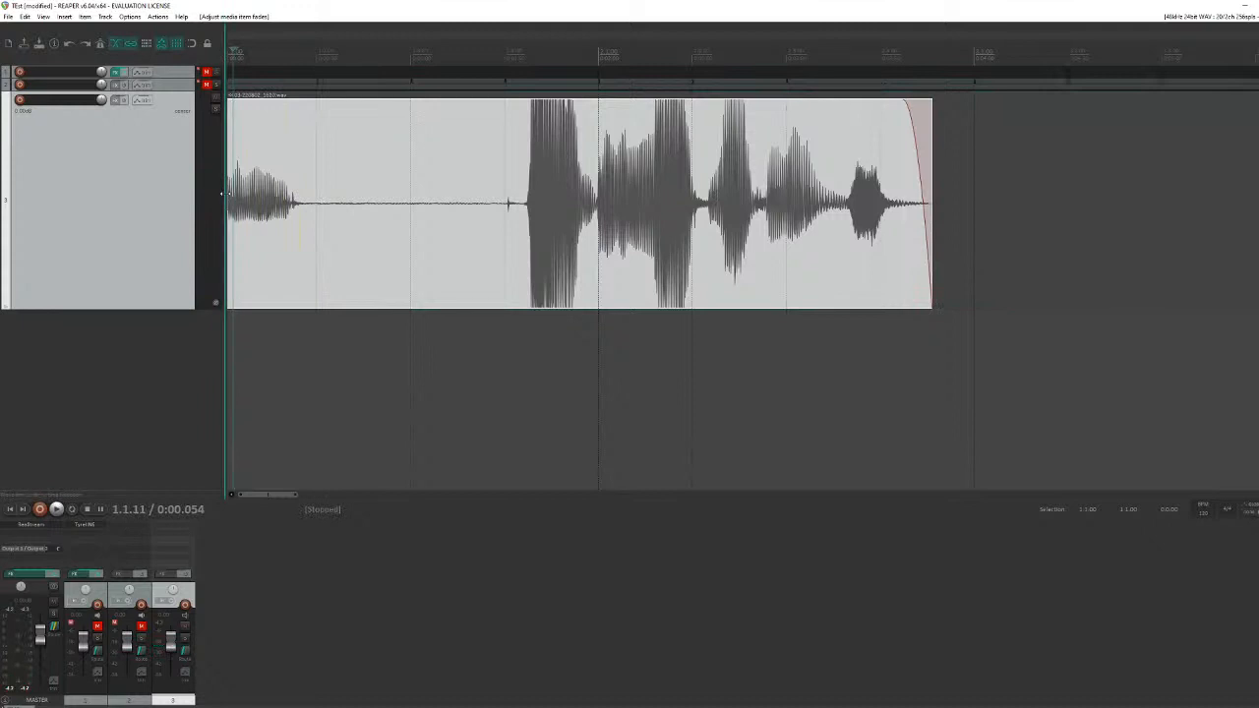
pyautogui.click(229, 155)
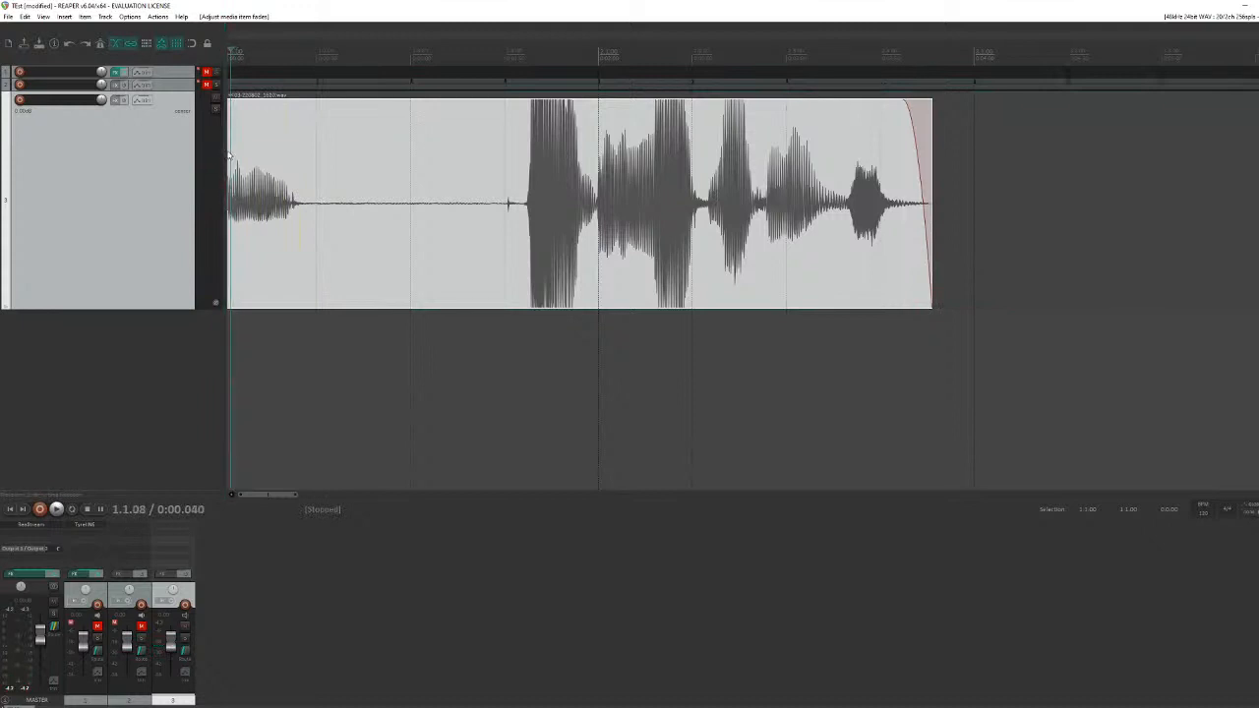
pyautogui.moveTo(229, 154); pyautogui.dragTo(530, 174)
pyautogui.click(508, 162)
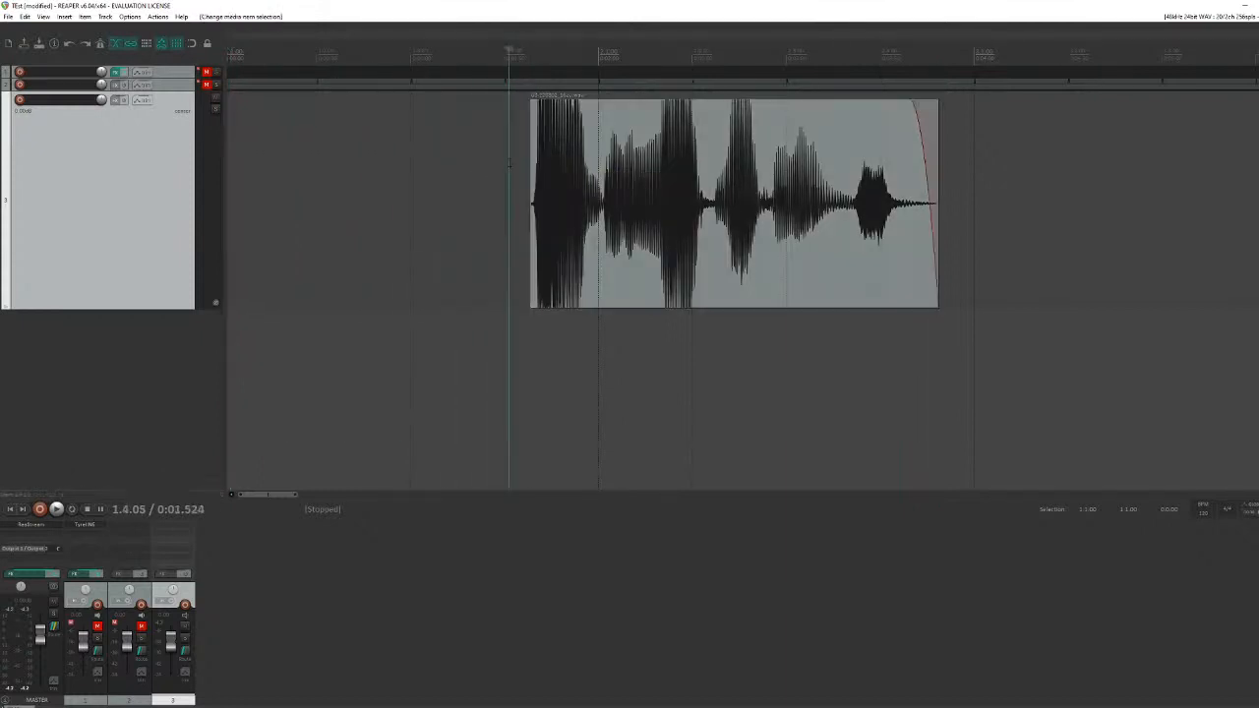
pyautogui.press('space')
# Step: Extend the first take's start earlier, trim it back to just before the loud passage, and play it
pyautogui.moveTo(535, 228); pyautogui.dragTo(485, 224)
pyautogui.moveTo(445, 224); pyautogui.dragTo(535, 224)
pyautogui.press('space')
pyautogui.press('space')
# Step: Trim the first take's start more tightly, to about 1.4.30 where the sound begins
pyautogui.scroll(5, 535, 225)
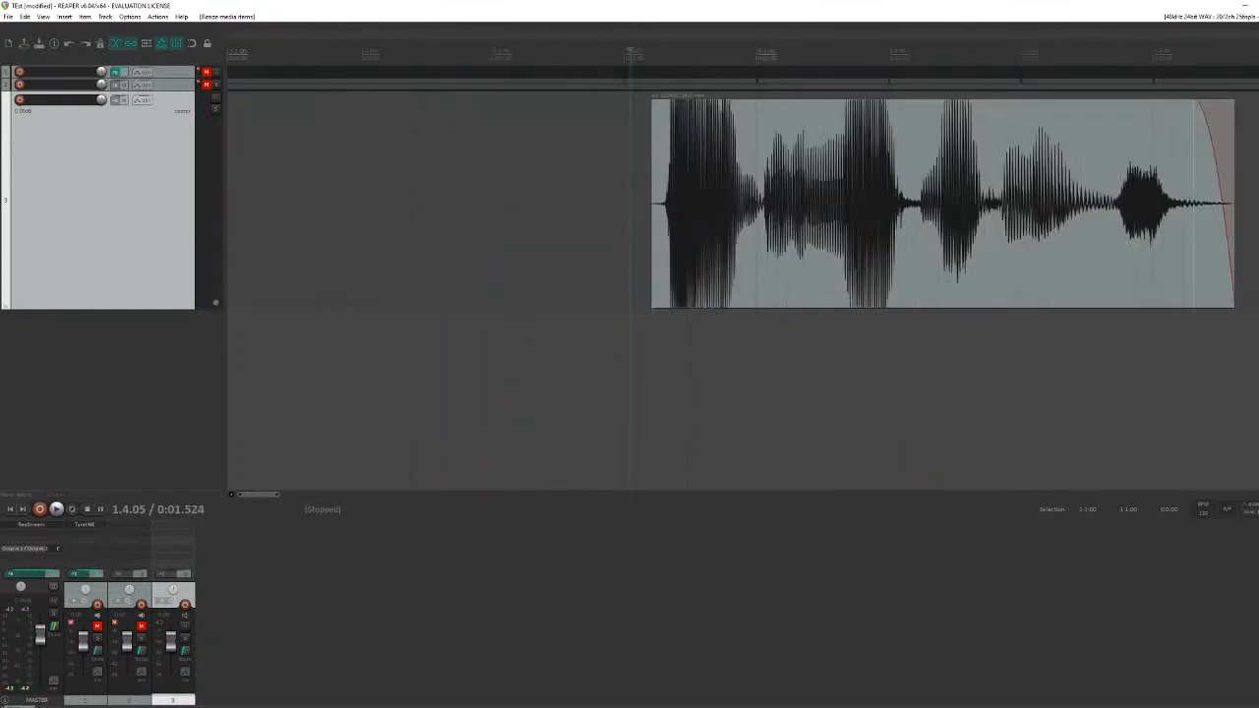
pyautogui.click(953, 209)
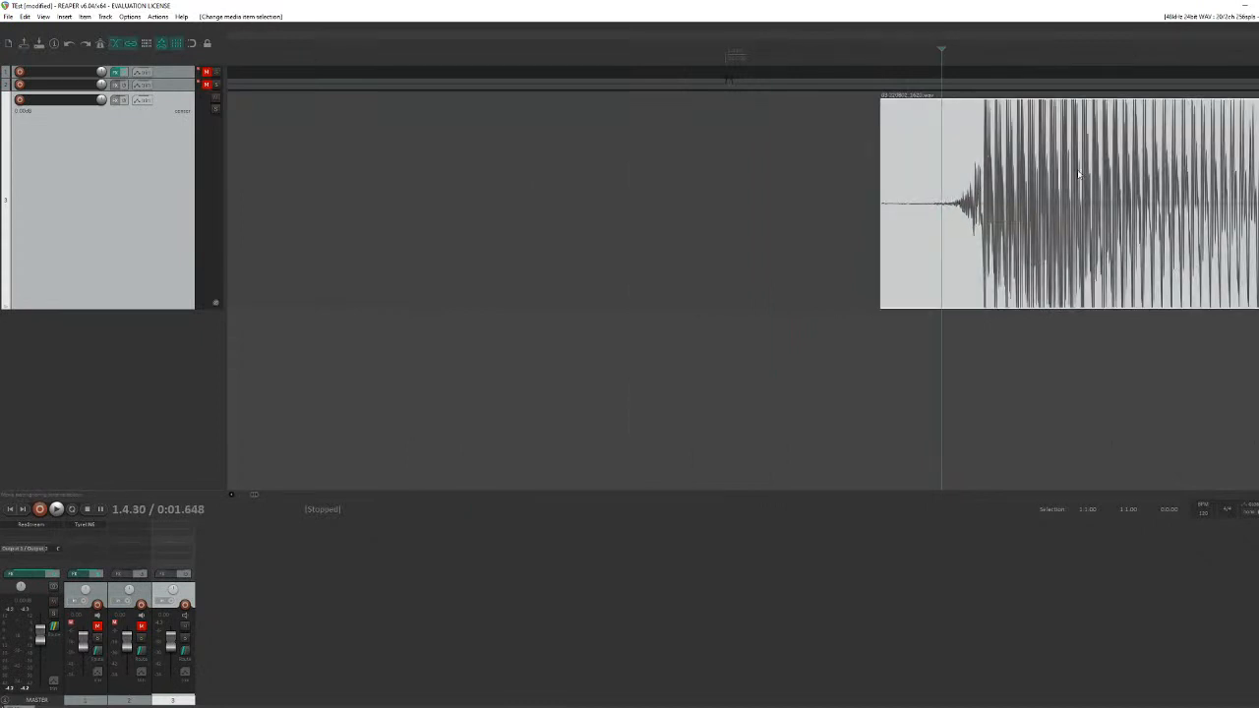
pyautogui.moveTo(881, 209); pyautogui.dragTo(933, 219)
# Step: Add a short fade-in at the first take's start and lengthen it slightly, ending before the loud waveform
pyautogui.scroll(3, 920, 221)
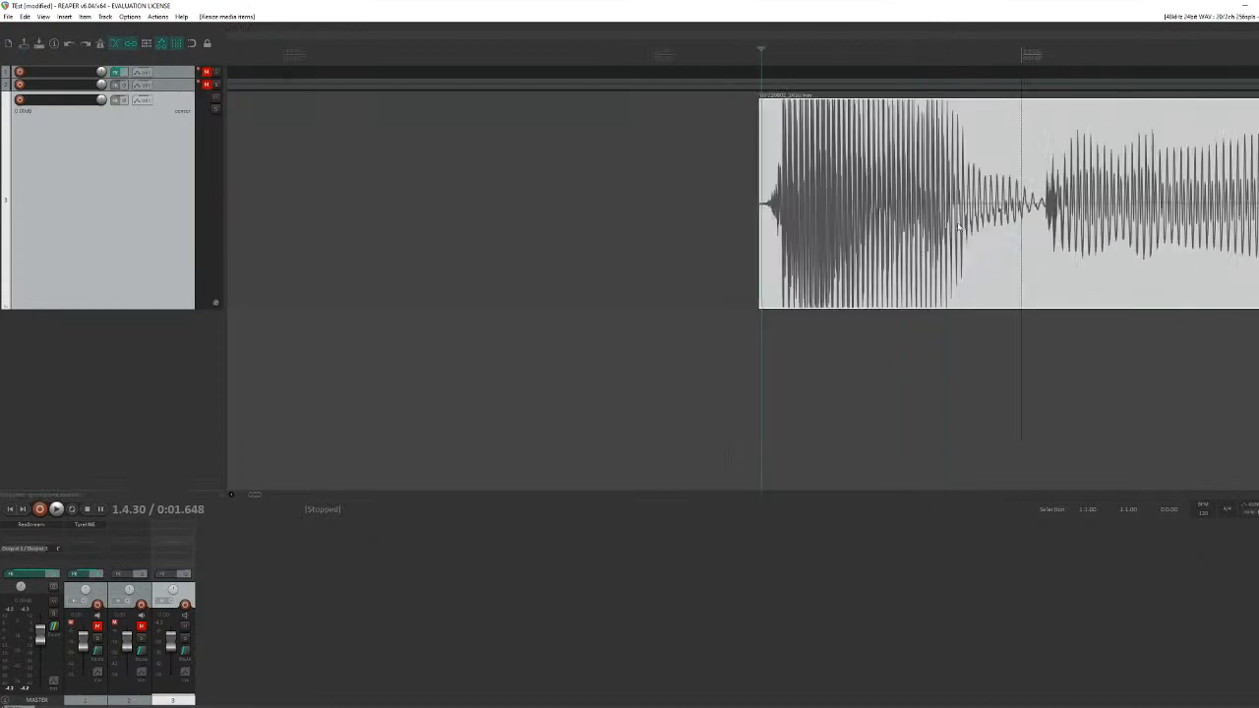
pyautogui.moveTo(763, 99); pyautogui.dragTo(764, 99)
pyautogui.scroll(4, 787, 202)
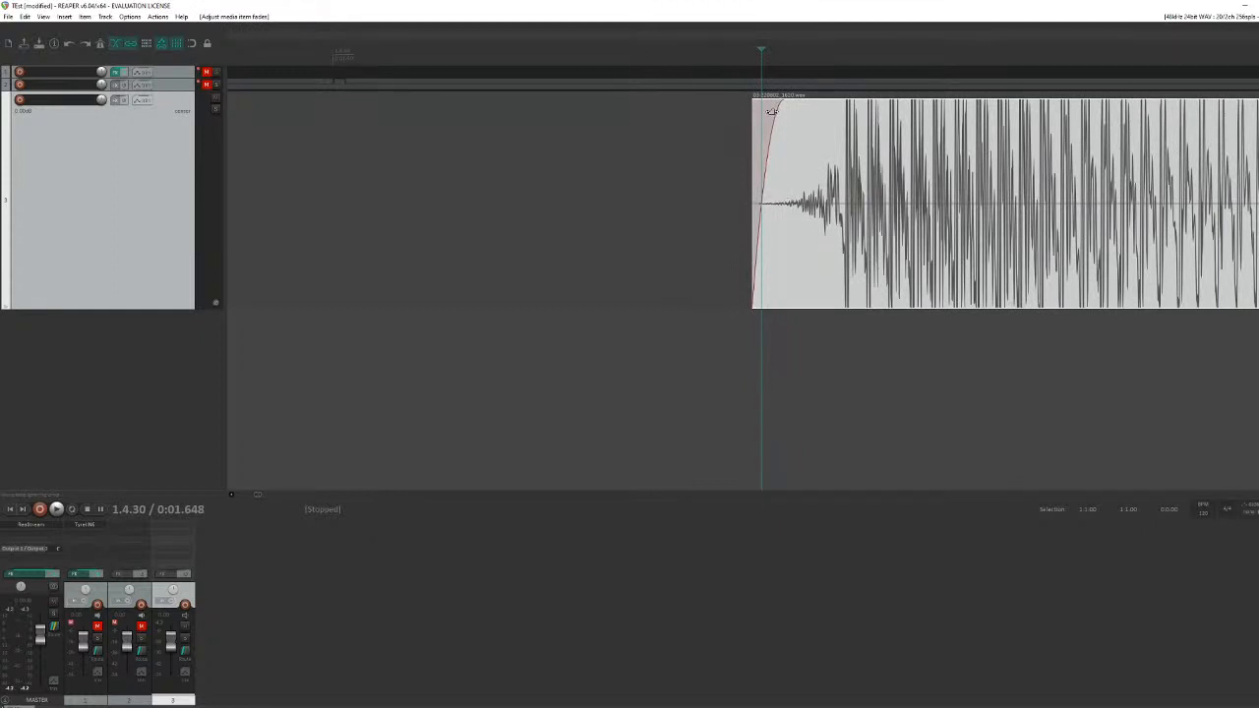
pyautogui.moveTo(778, 100); pyautogui.dragTo(794, 145)
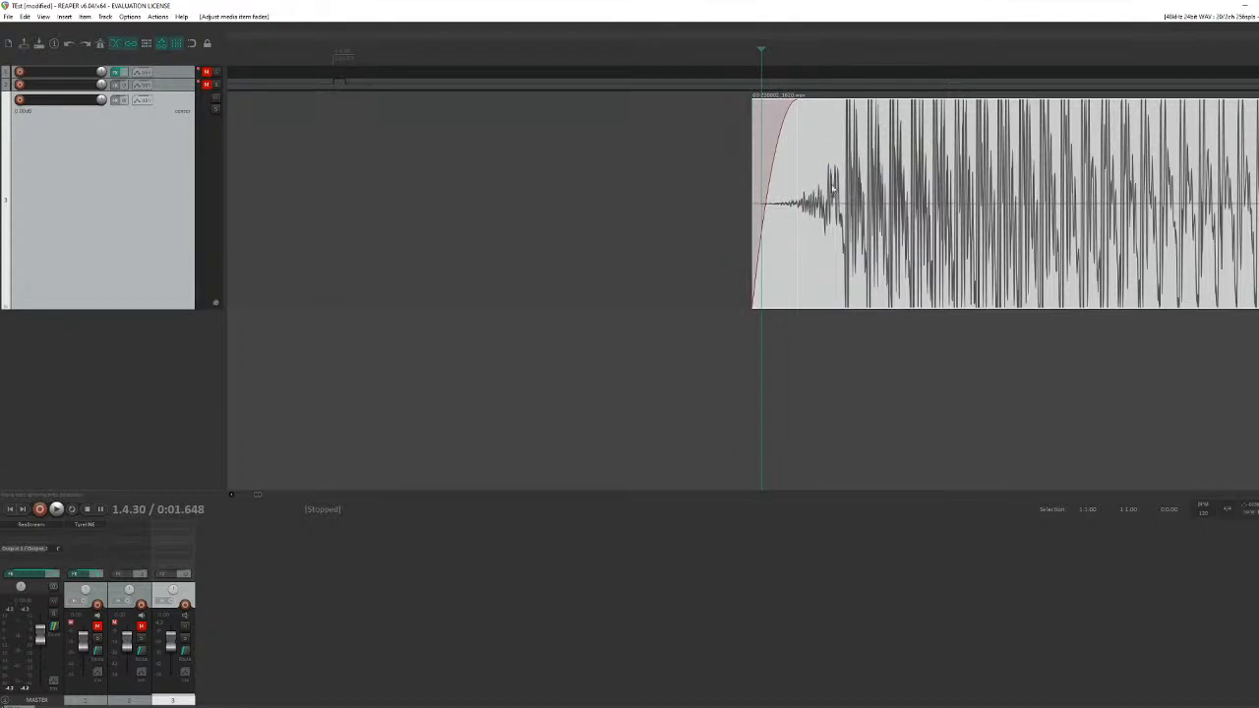
# Step: Examine the first take's waveform from the whole item down to the individual cycles around 1.4.40
pyautogui.scroll(-1, 806, 226)
pyautogui.scroll(-3, 806, 226)
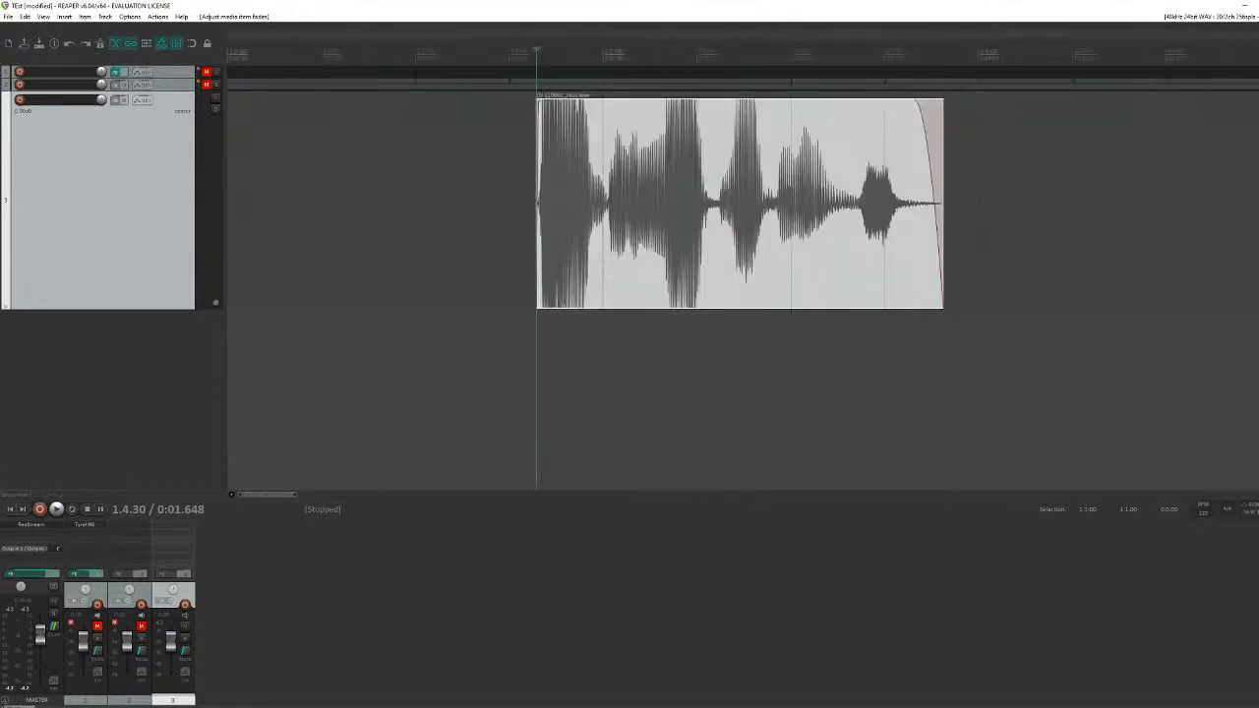
pyautogui.scroll(2, 944, 183)
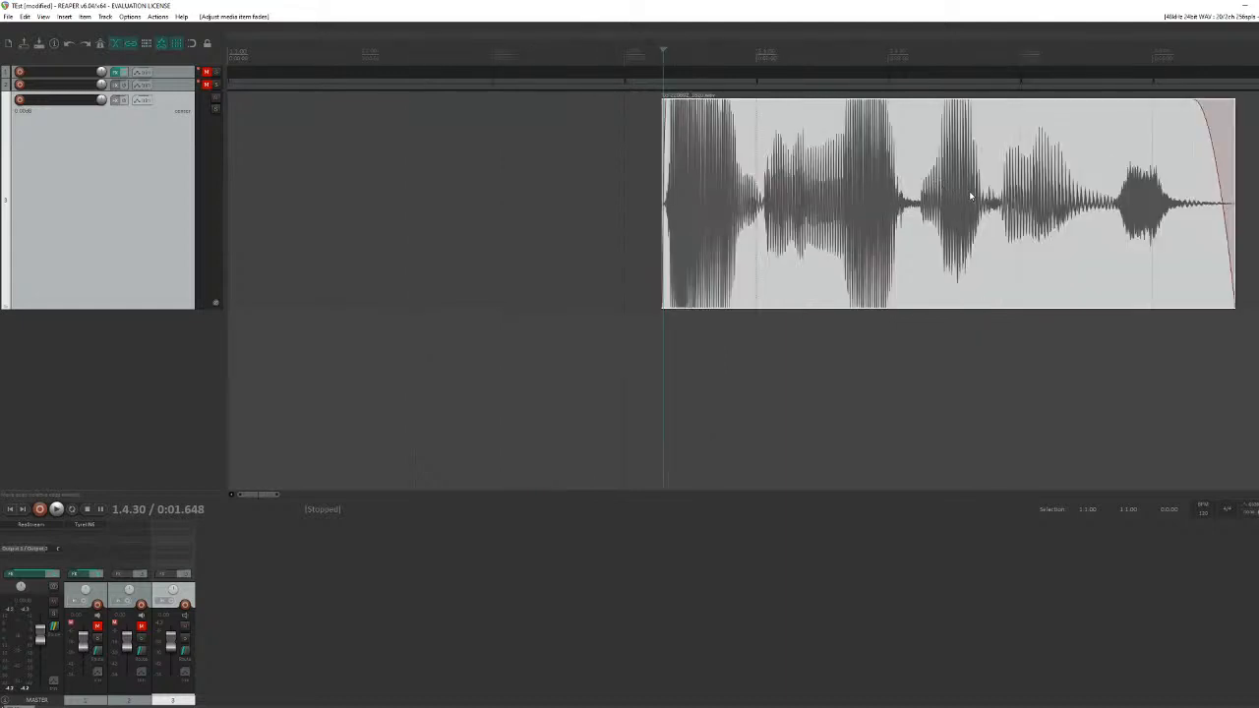
pyautogui.scroll(6, 688, 188)
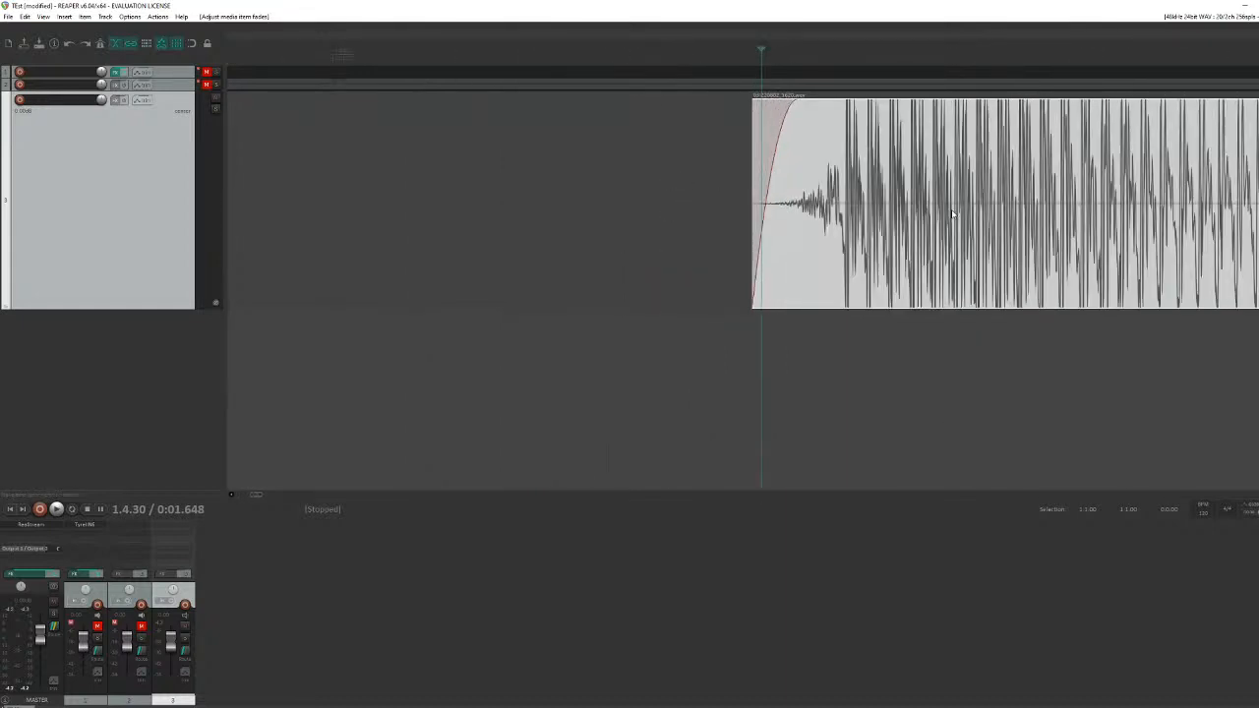
pyautogui.scroll(-1, 957, 211)
pyautogui.click(1058, 194)
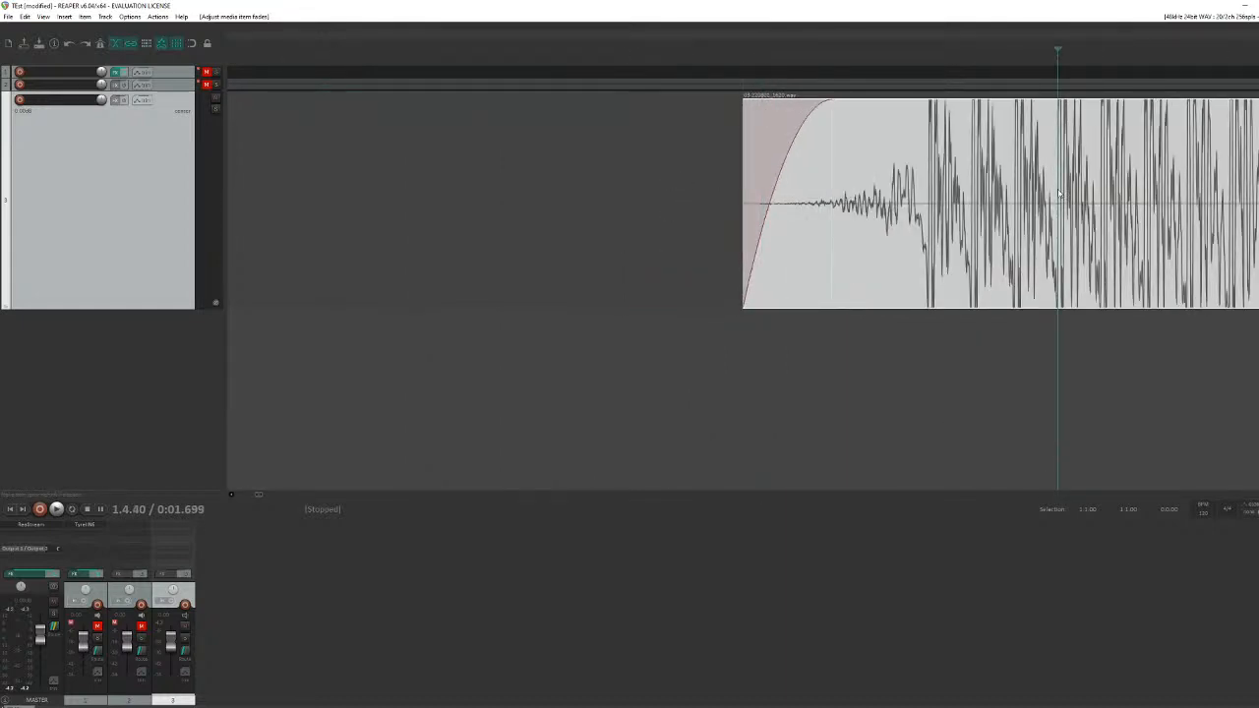
pyautogui.scroll(5, 1089, 197)
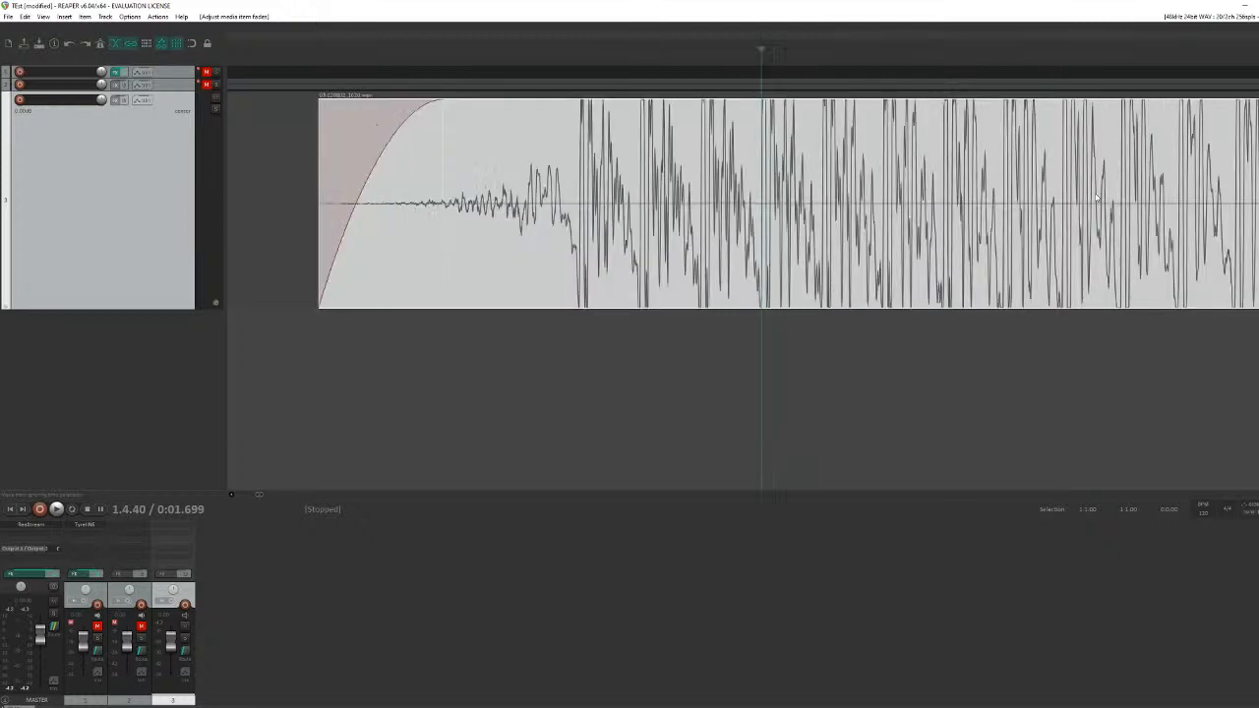
pyautogui.scroll(1, 1082, 204)
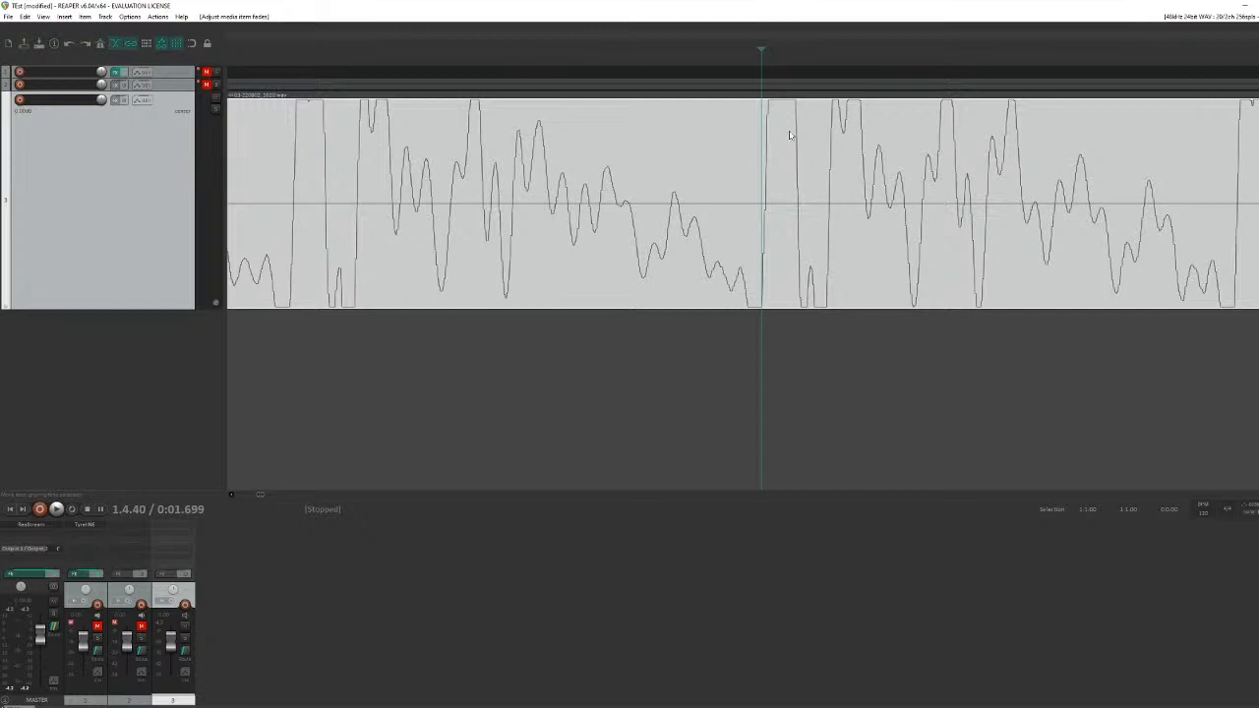
# Step: Split the first take at about 1.4.40 (0:01.700), in the middle of a flat-topped peak
pyautogui.click(779, 101)
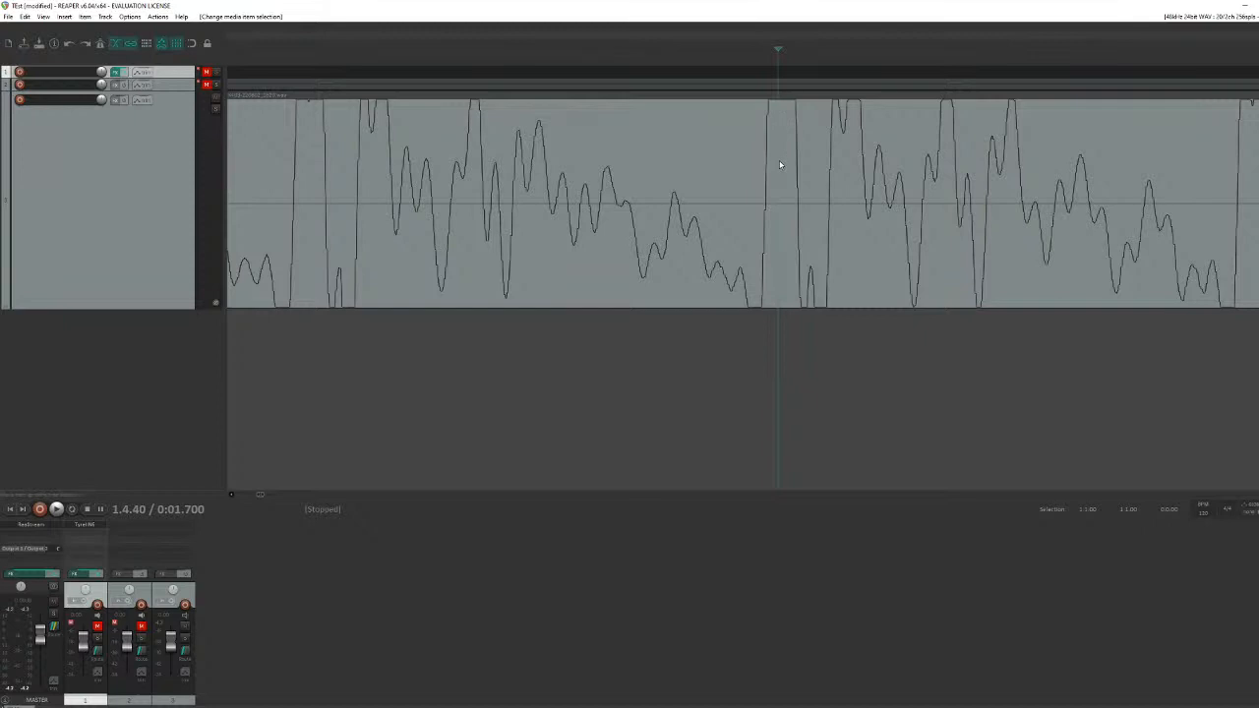
pyautogui.scroll(-2, 772, 177)
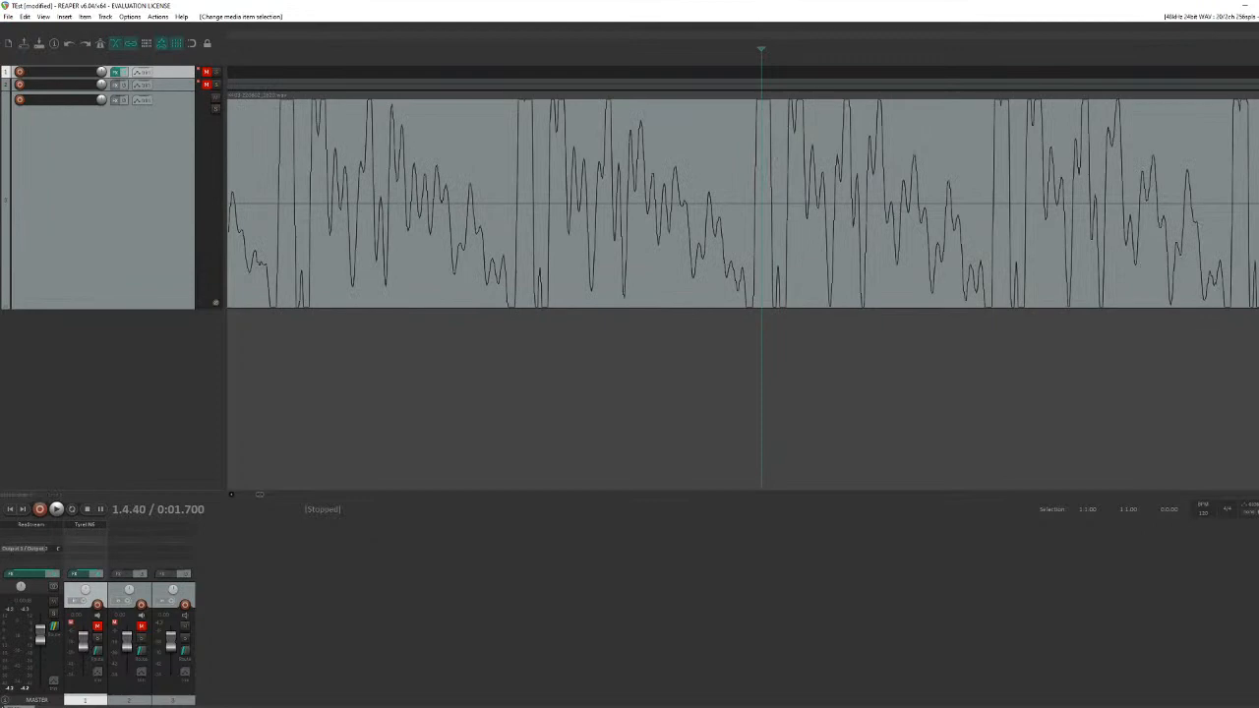
pyautogui.scroll(4, 790, 148)
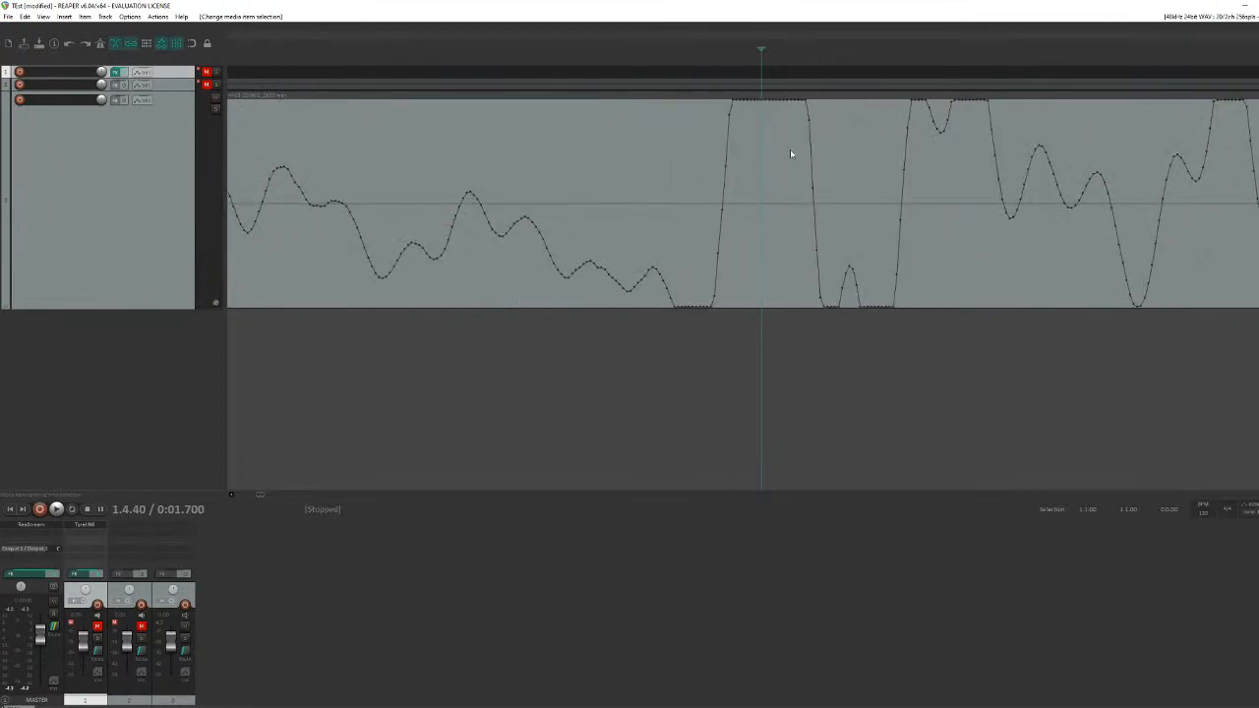
pyautogui.press('s')
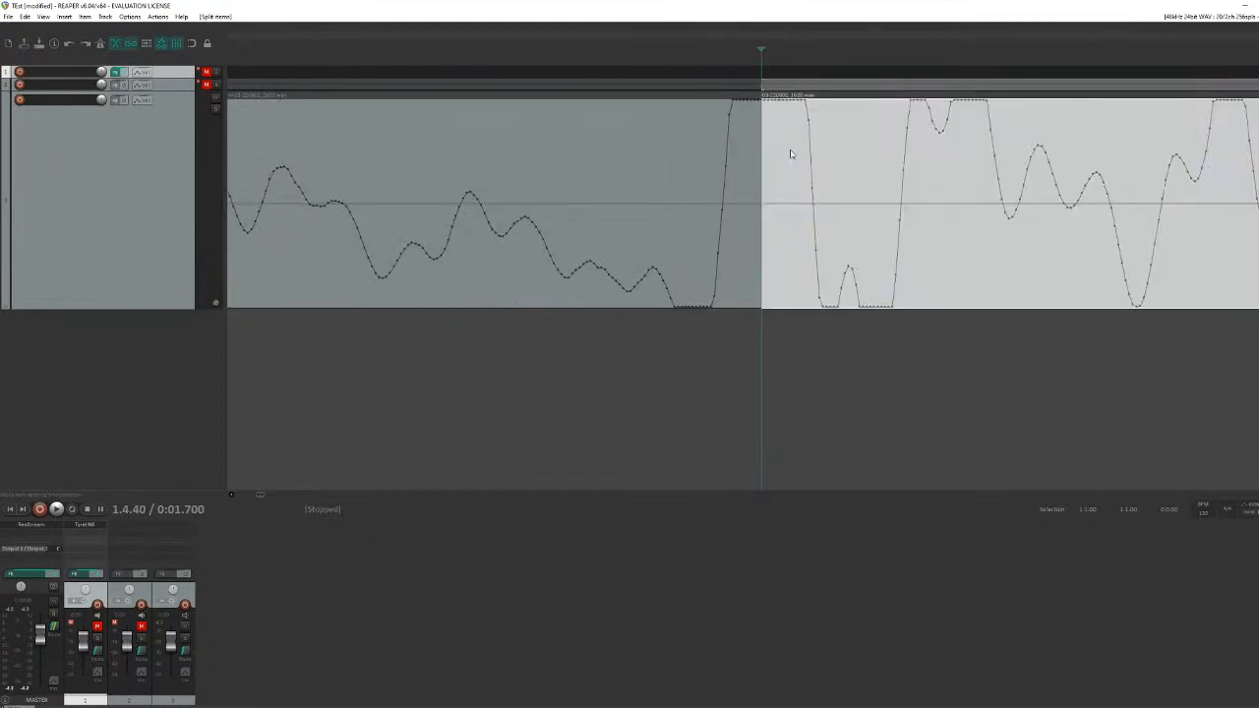
# Step: Move the longer part after the split slightly later on track 3, leaving a small gap, and inspect the cut closely
pyautogui.scroll(-6, 789, 149)
pyautogui.scroll(-6, 792, 152)
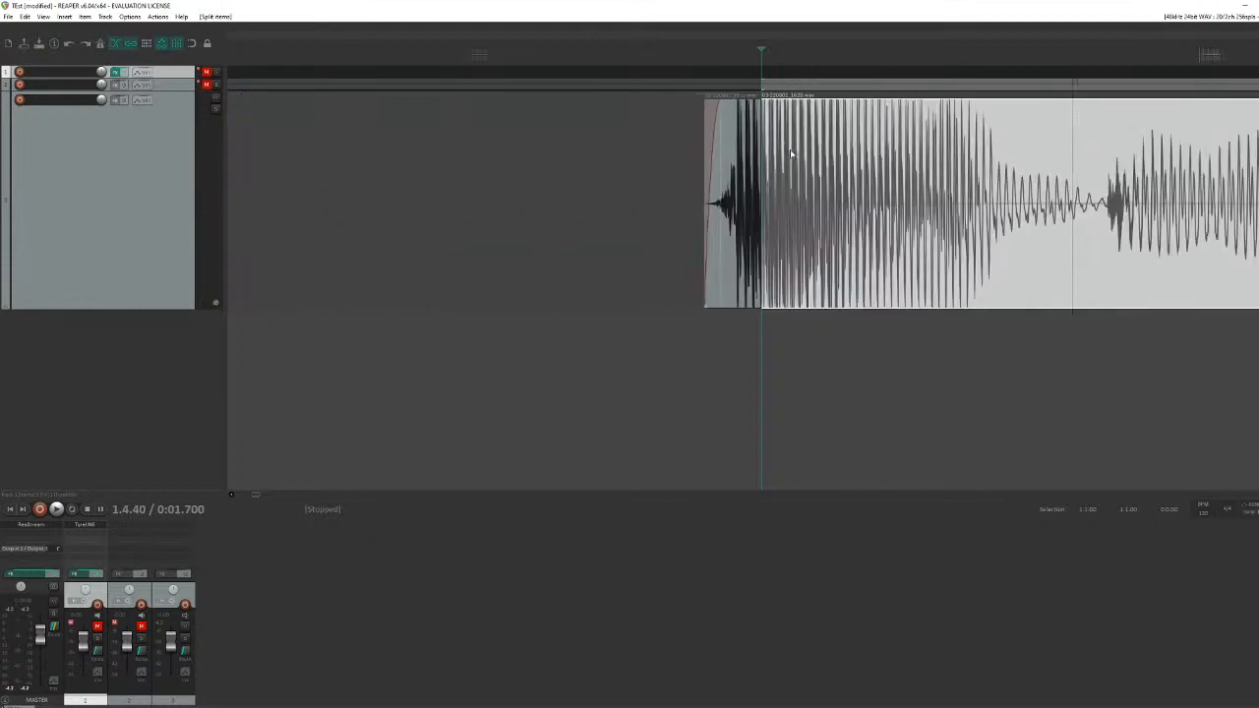
pyautogui.moveTo(852, 182); pyautogui.dragTo(866, 182)
pyautogui.scroll(-3, 866, 182)
pyautogui.scroll(5, 866, 182)
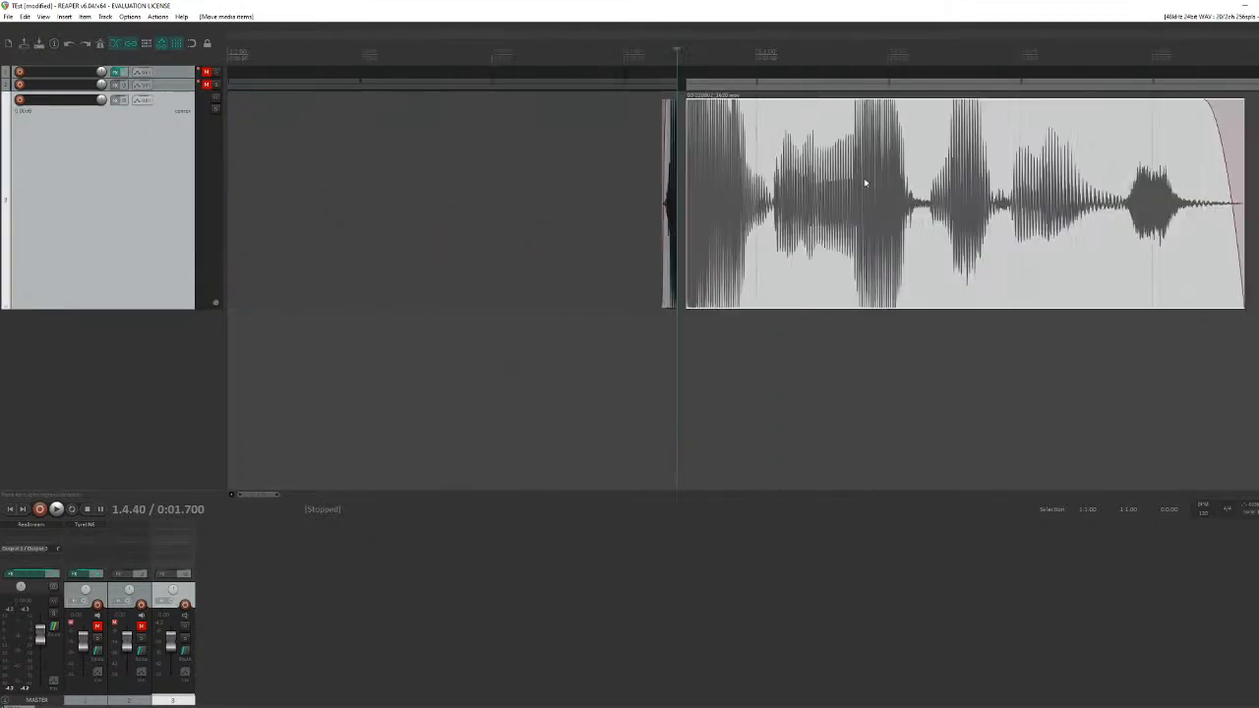
pyautogui.scroll(5, 732, 124)
pyautogui.scroll(4, 774, 116)
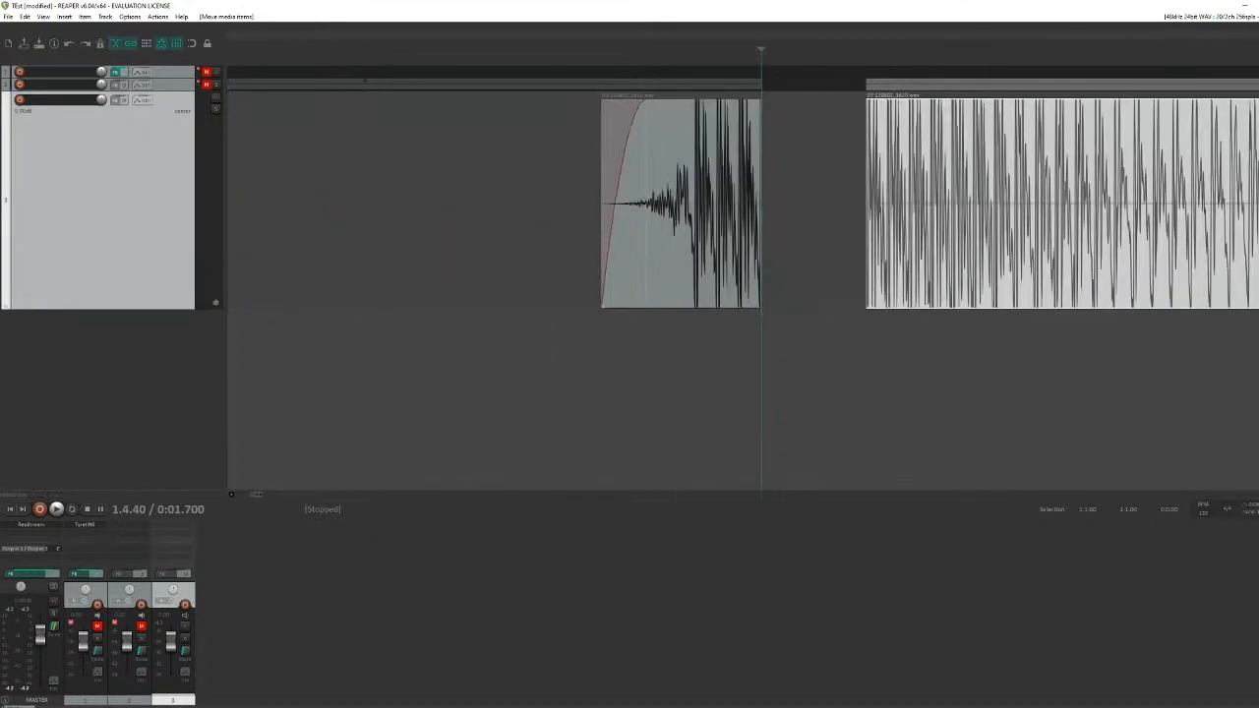
# Step: Audition the gap between the two split pieces on track 3 and inspect the waveform at both cut edges
pyautogui.click(780, 85)
pyautogui.press('space')
pyautogui.press('space')
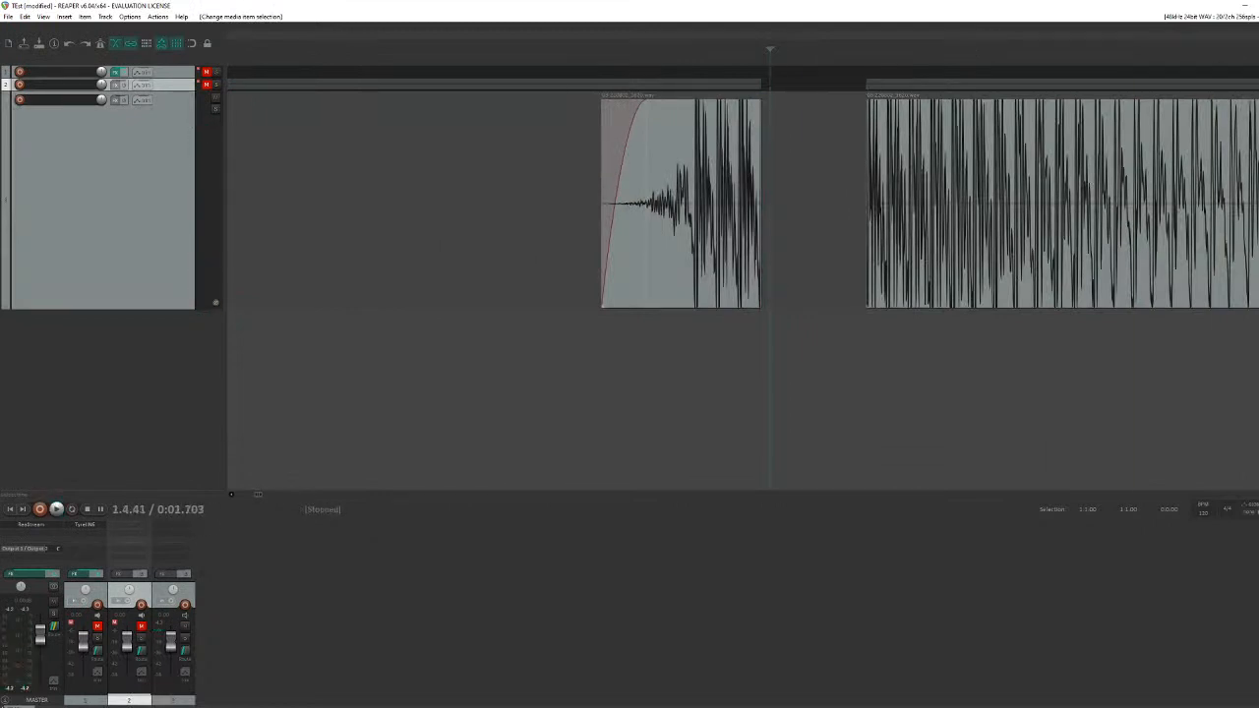
pyautogui.scroll(4, 898, 145)
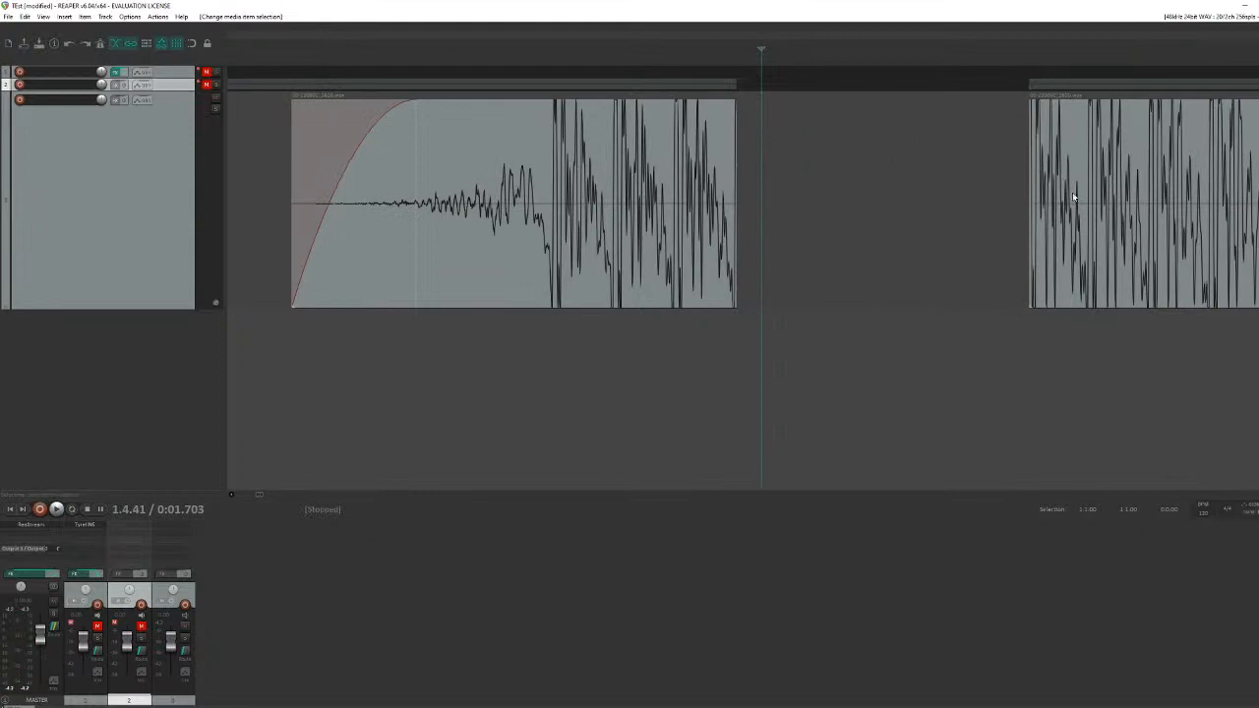
pyautogui.scroll(2, 1072, 196)
pyautogui.scroll(-4, 1072, 197)
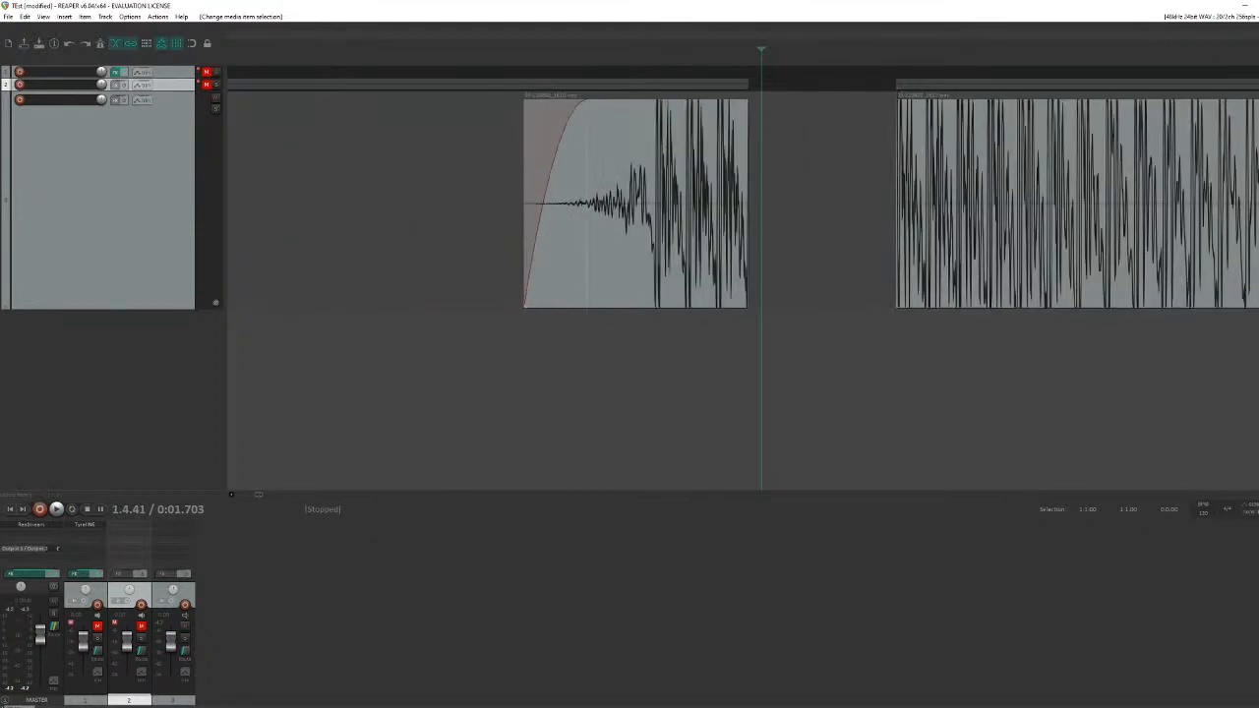
pyautogui.click(894, 74)
pyautogui.scroll(3, 935, 145)
pyautogui.scroll(2, 934, 145)
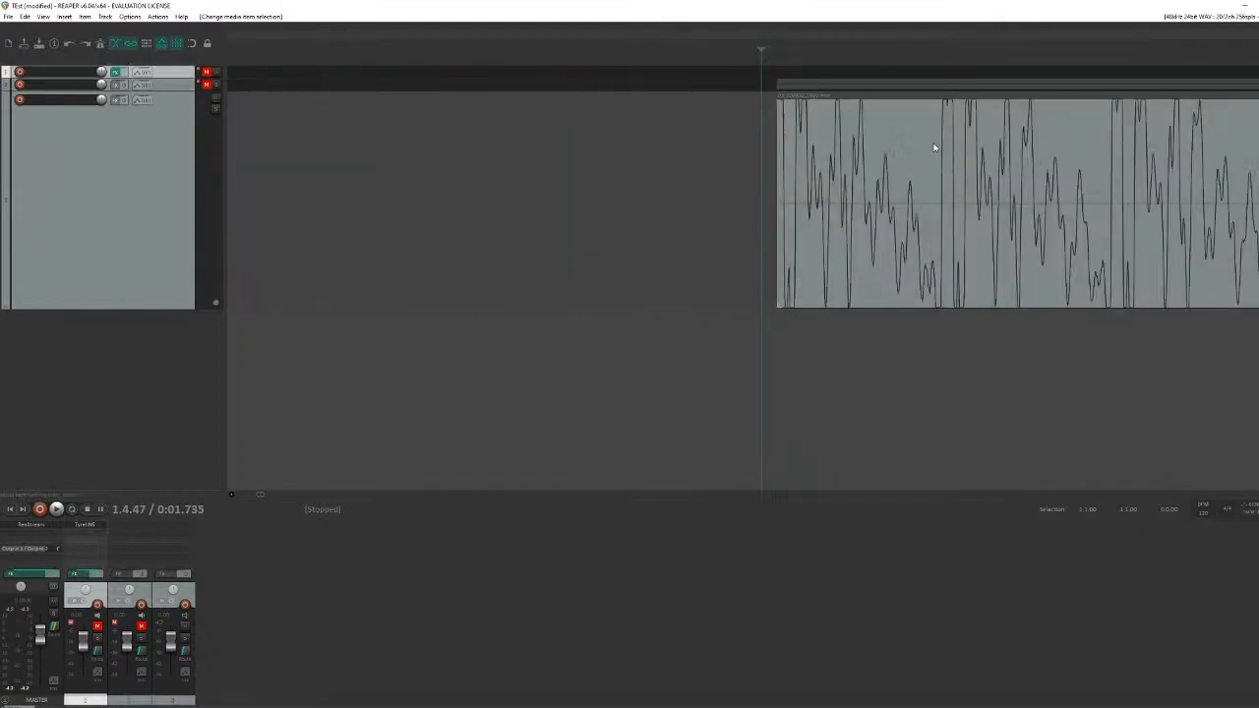
# Step: Undo the move of the longer piece and the split, restoring the first take as one item
pyautogui.scroll(-5, 880, 159)
pyautogui.click(882, 167)
pyautogui.hotkey('ctrl', 'z')
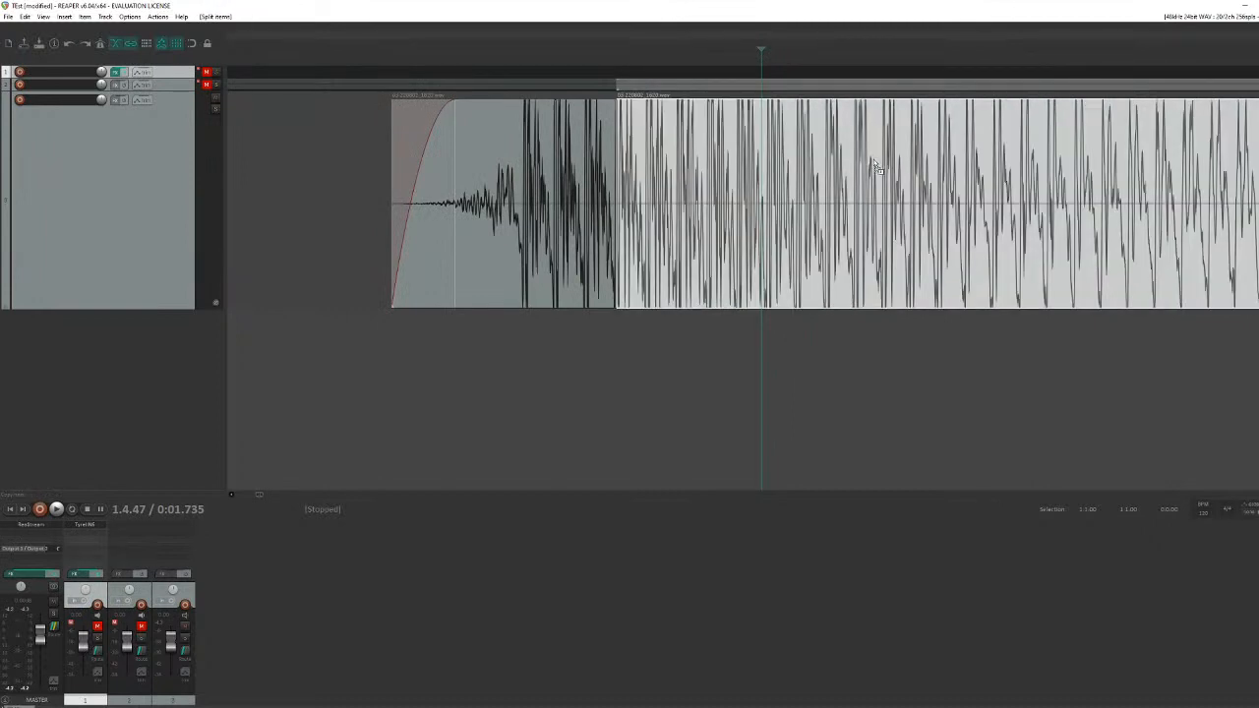
pyautogui.hotkey('ctrl', 'z')
# Step: Examine the rejoined take's waveform around 1.4.40, from the individual cycles out to the whole item
pyautogui.click(610, 86)
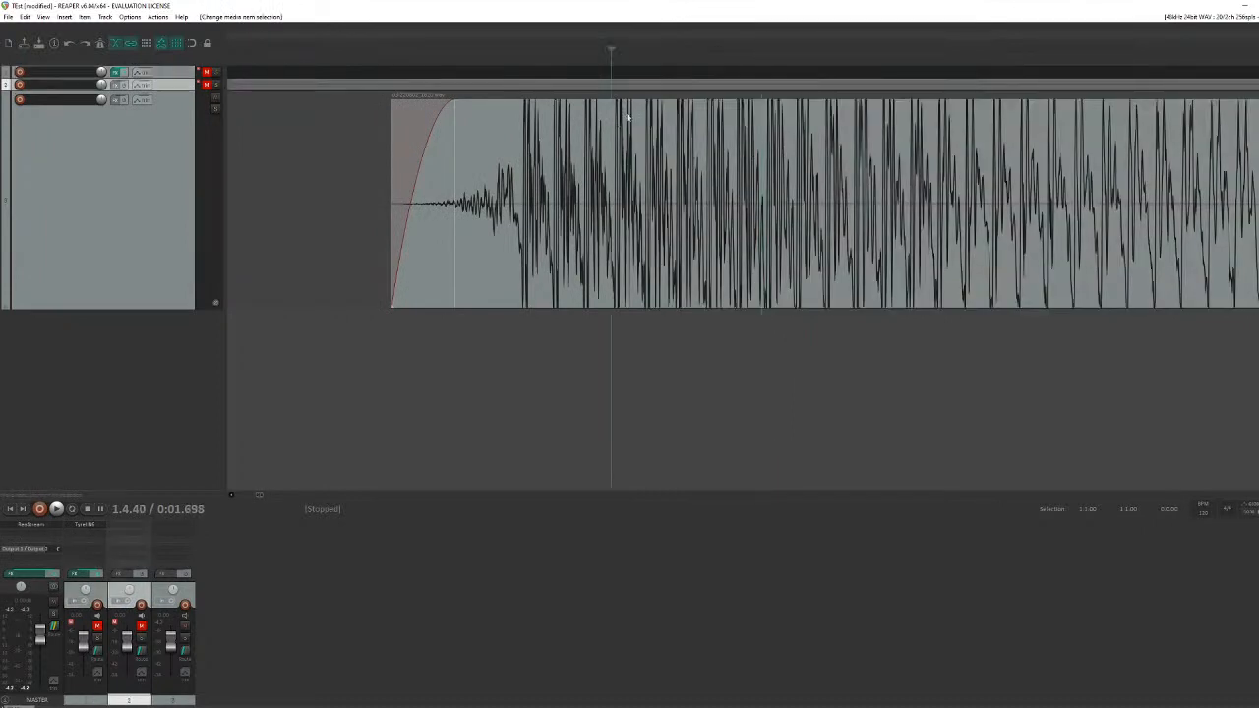
pyautogui.scroll(4, 682, 127)
pyautogui.scroll(2, 718, 142)
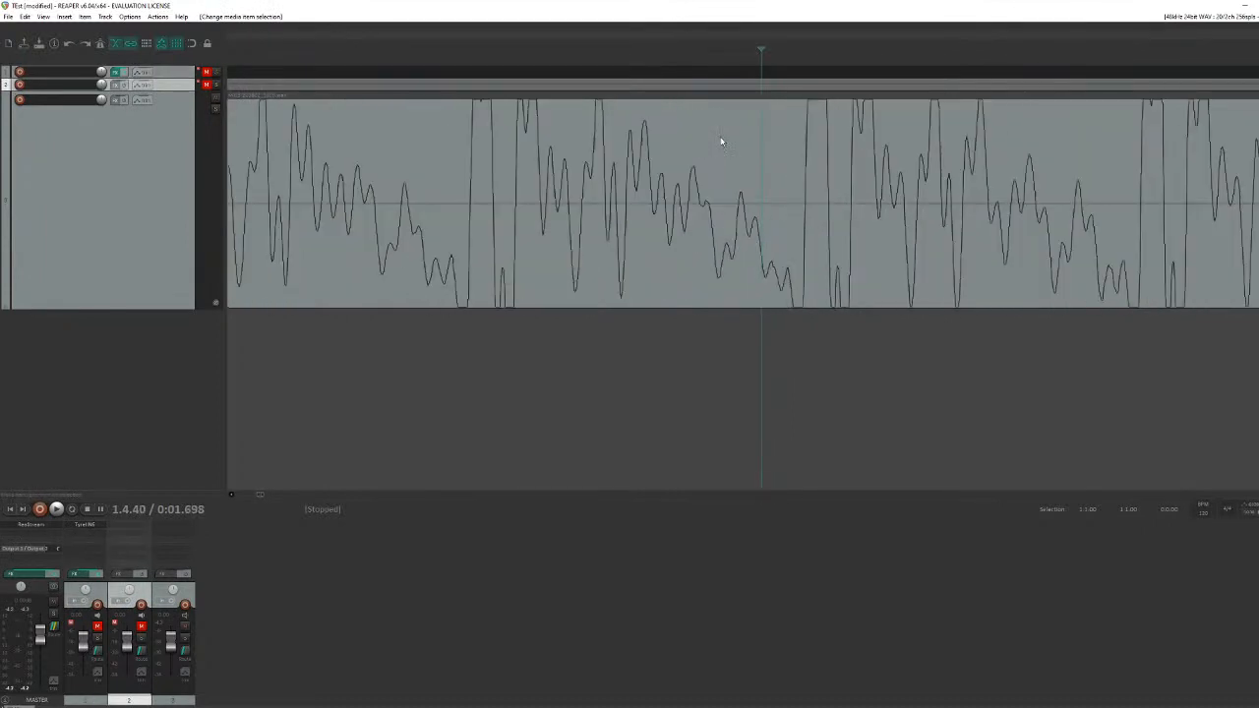
pyautogui.scroll(-4, 721, 143)
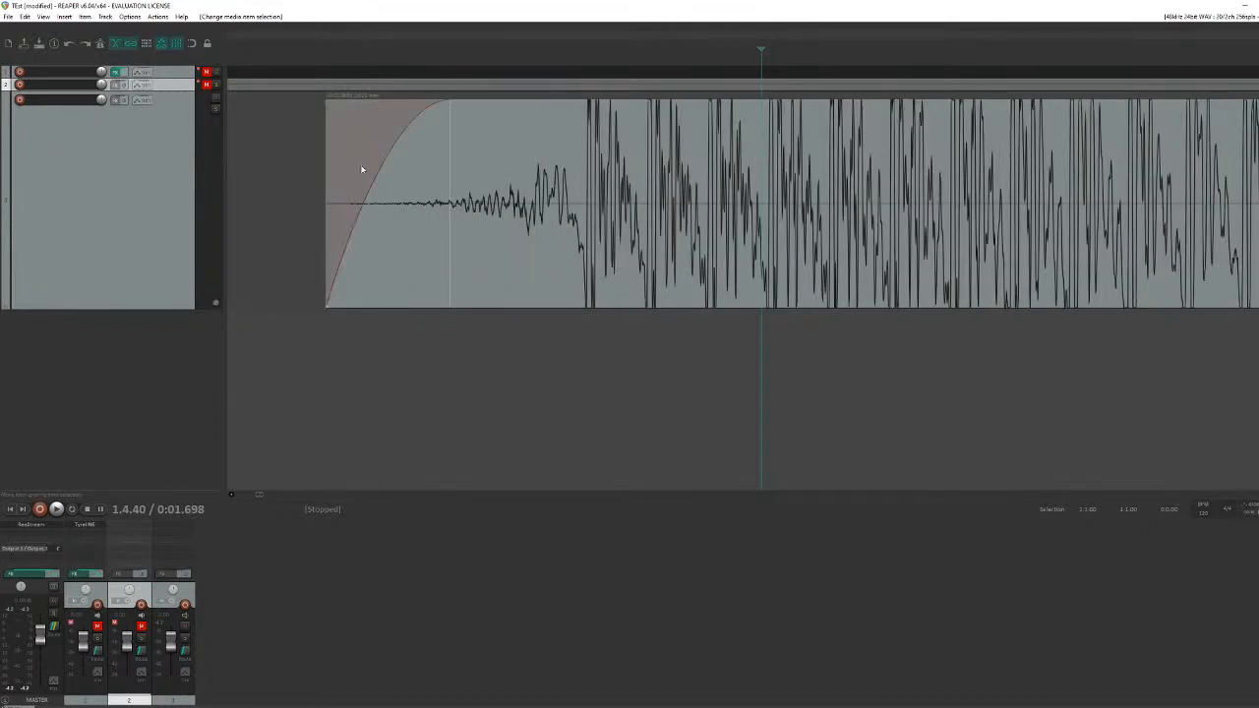
pyautogui.scroll(-4, 869, 185)
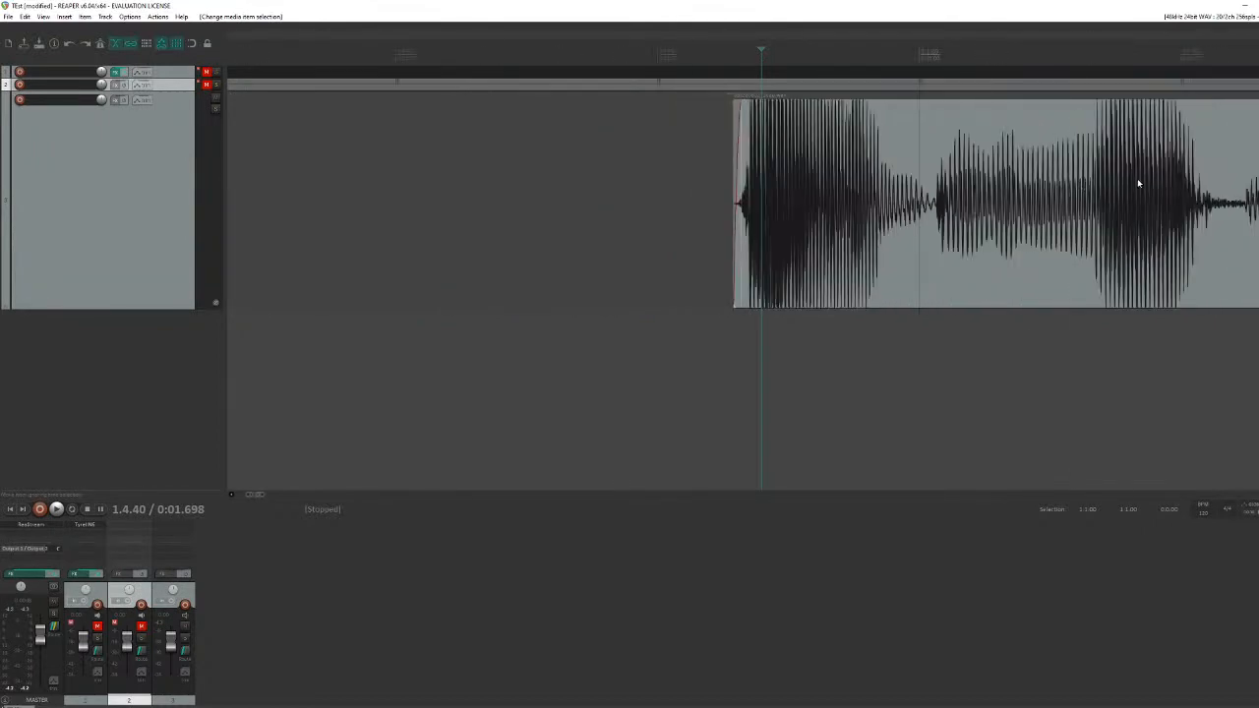
pyautogui.scroll(2, 1138, 183)
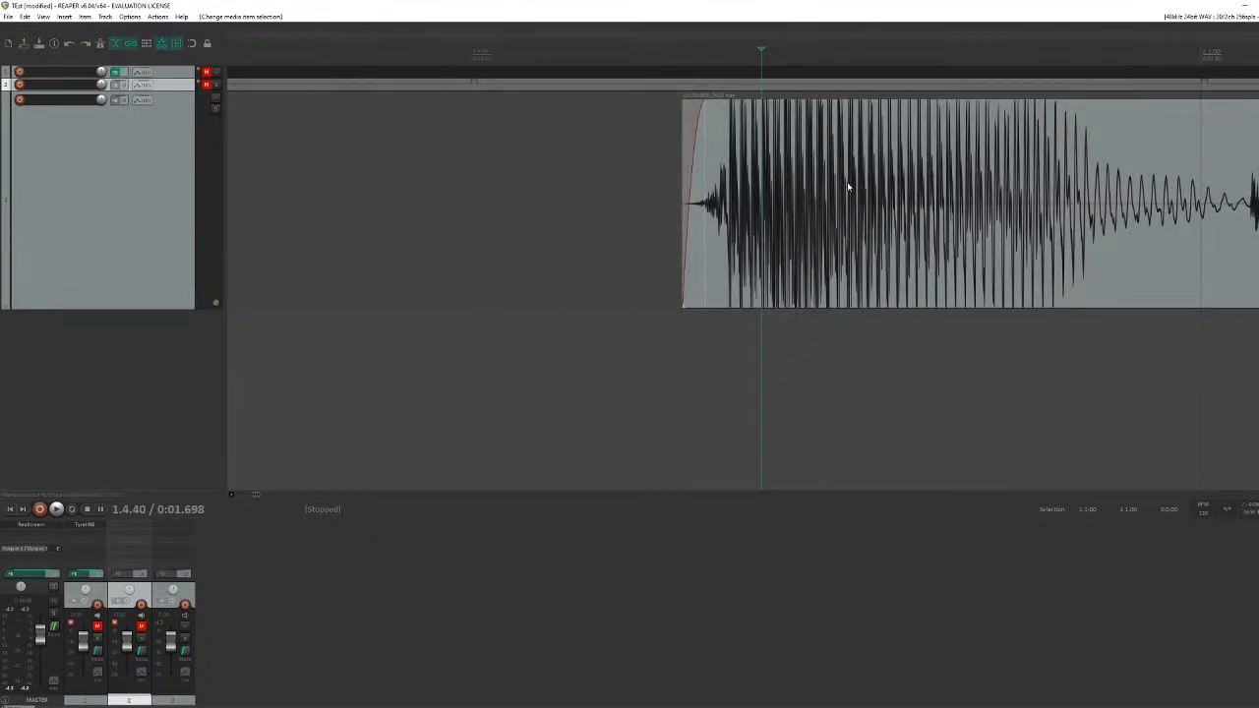
pyautogui.scroll(3, 844, 189)
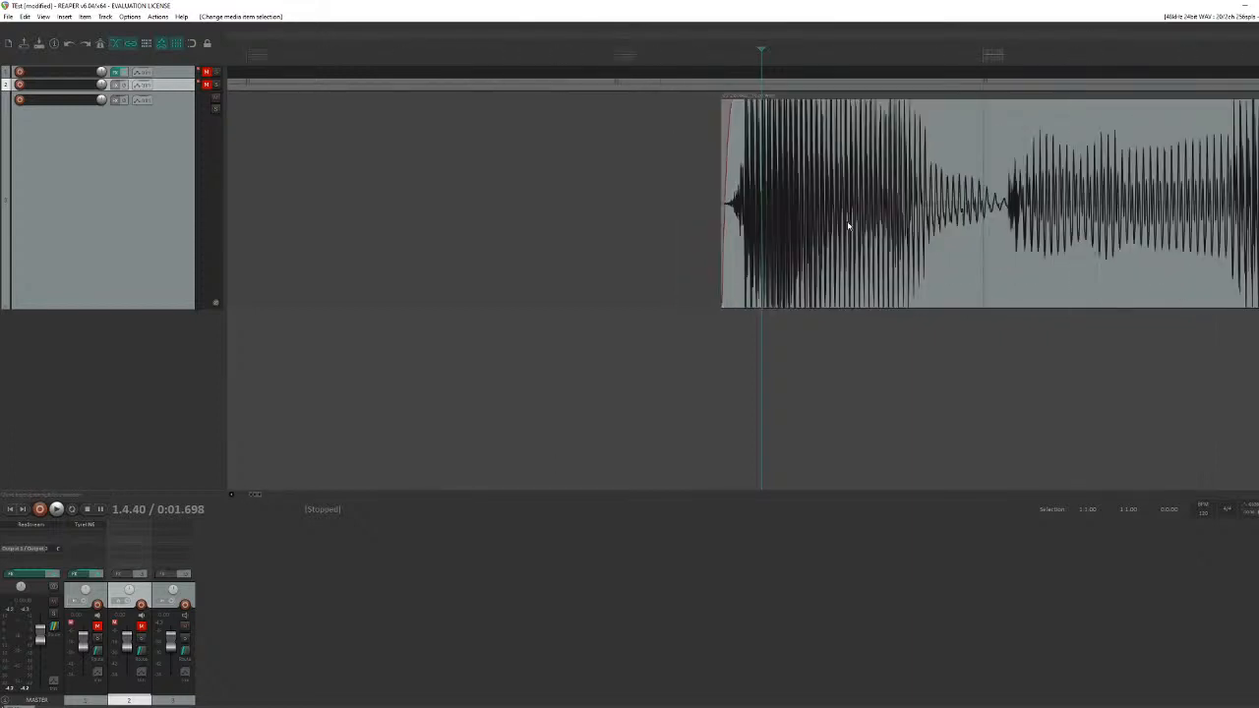
pyautogui.scroll(-4, 849, 226)
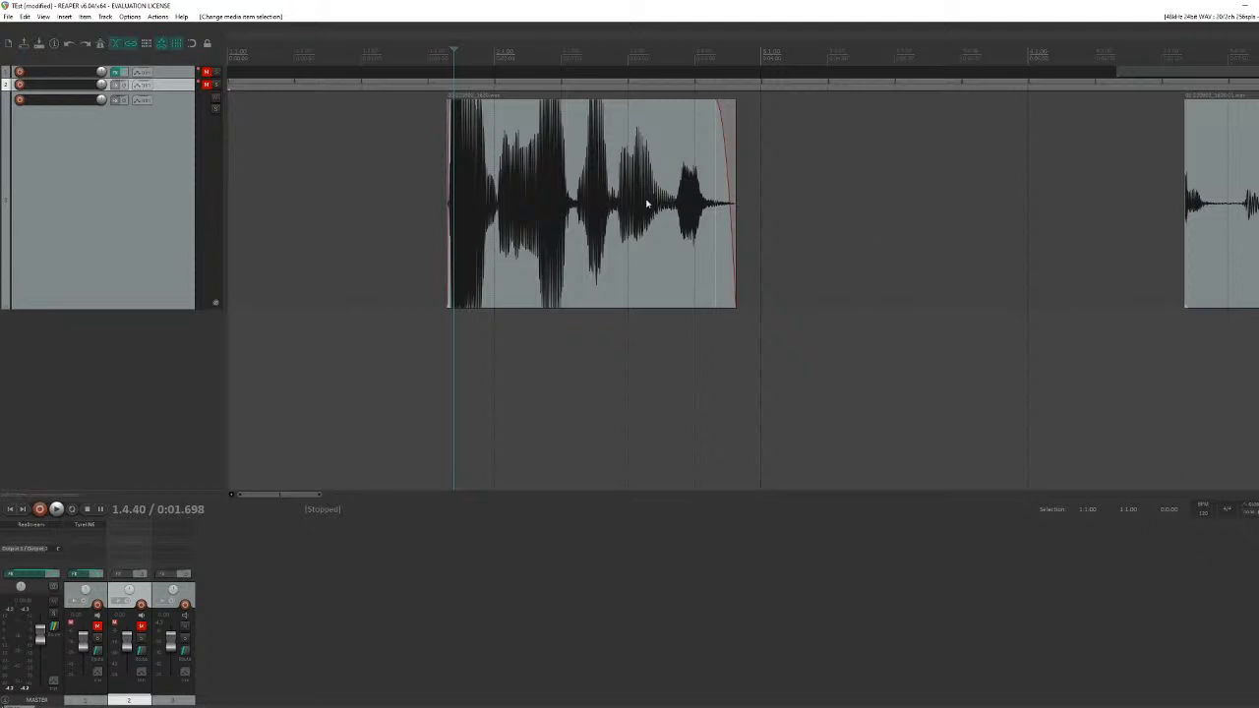
pyautogui.scroll(3, 543, 228)
pyautogui.scroll(-3, 675, 232)
# Step: Play the first take on track 3 from just before its start, at 1.4.18
pyautogui.click(414, 221)
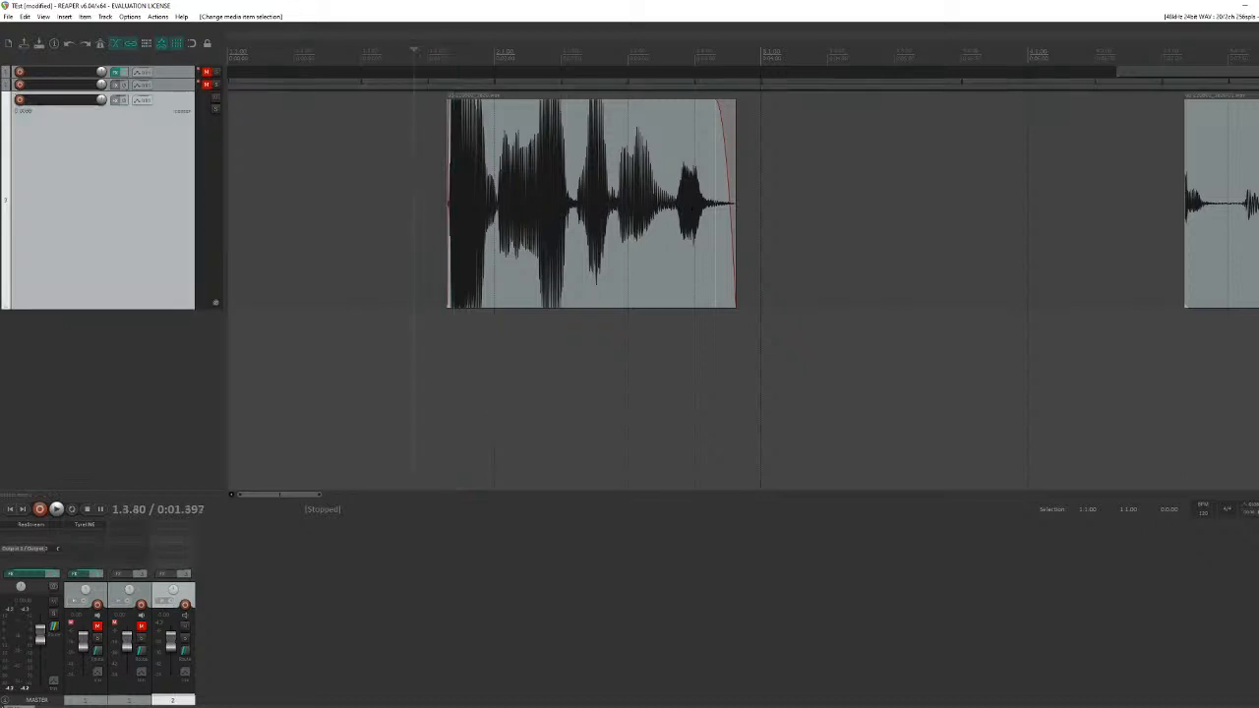
pyautogui.click(292, 165)
pyautogui.click(820, 206)
pyautogui.scroll(3, 597, 178)
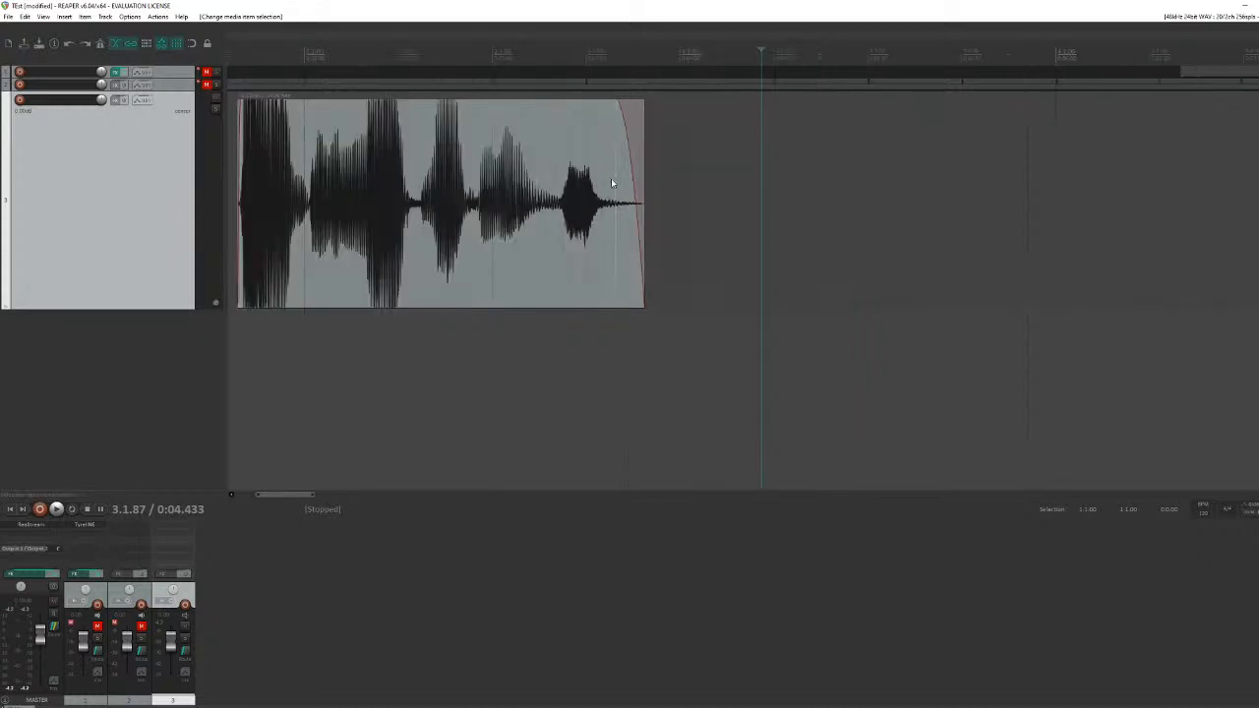
pyautogui.moveTo(298, 497); pyautogui.dragTo(278, 497)
pyautogui.click(758, 173)
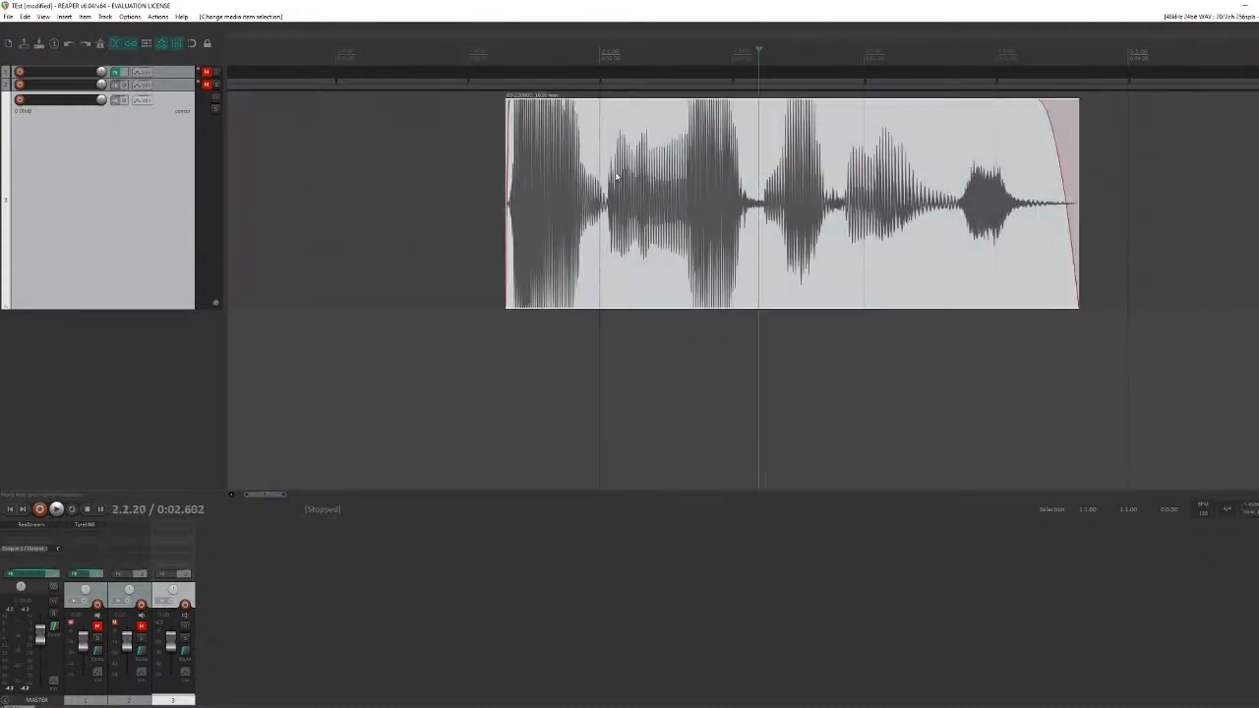
pyautogui.click(492, 169)
pyautogui.press('space')
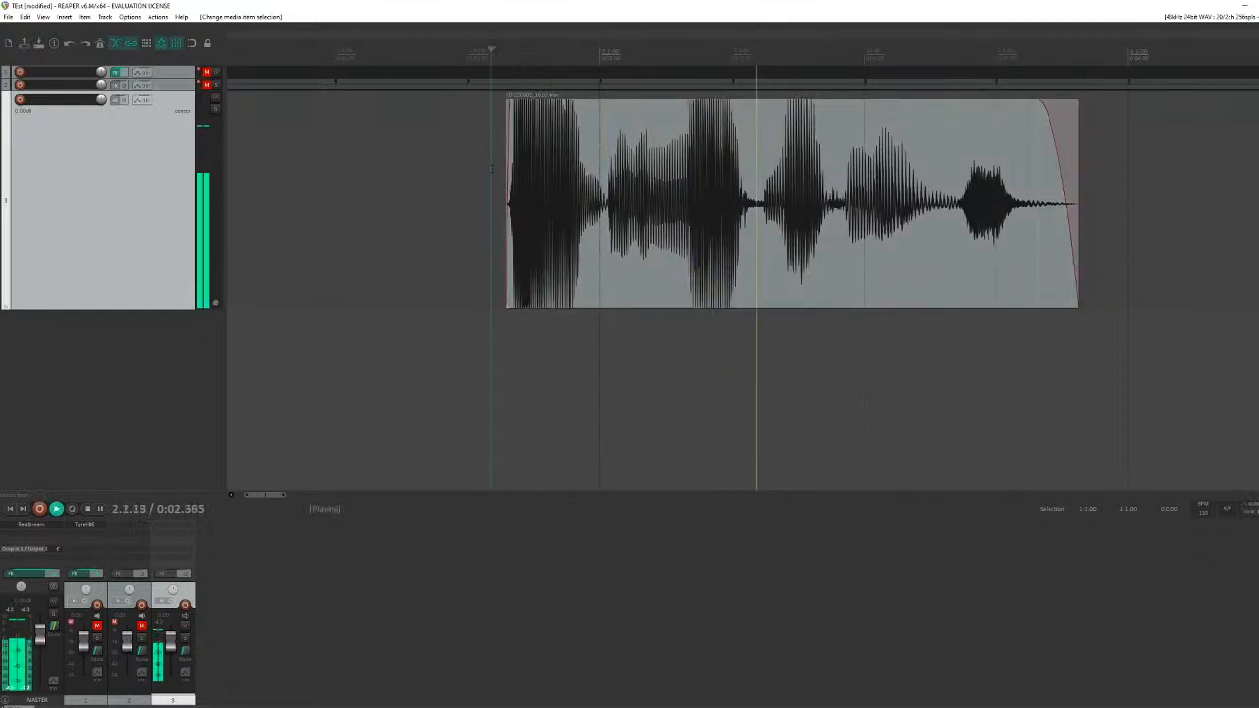
pyautogui.press('space')
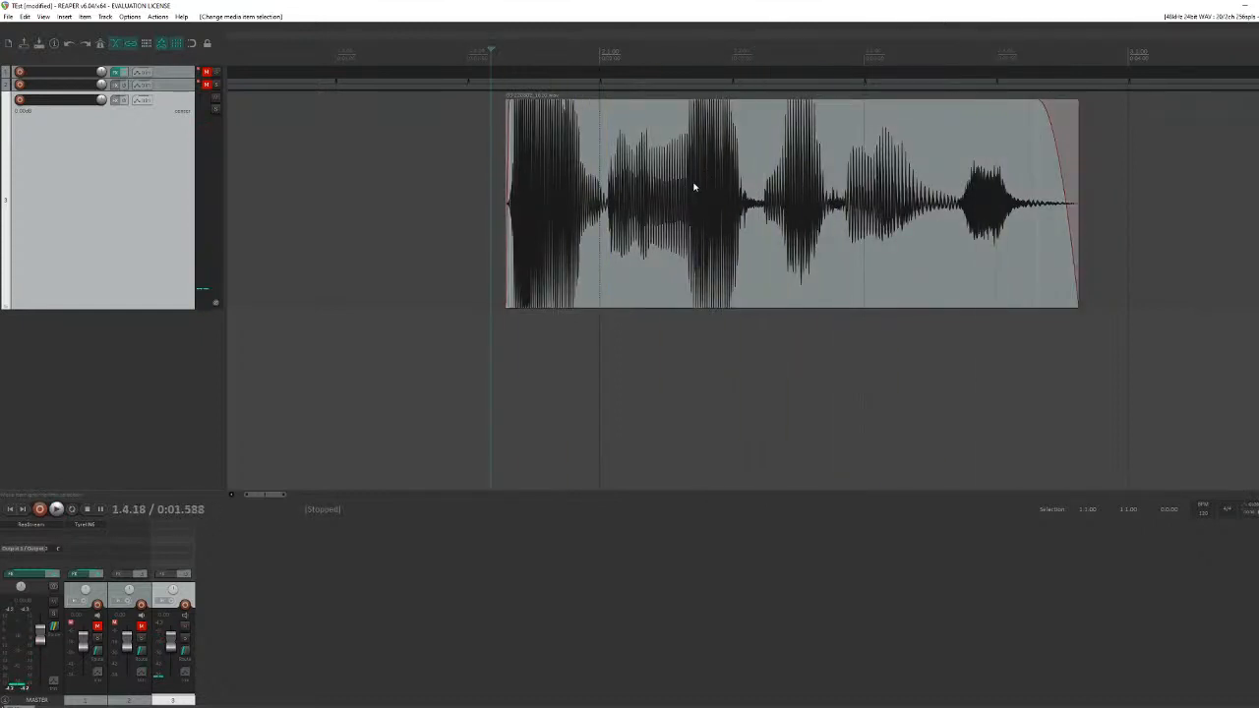
# Step: Play the first take from 2.1.66, where its second tall burst begins
pyautogui.click(687, 187)
pyautogui.press('space')
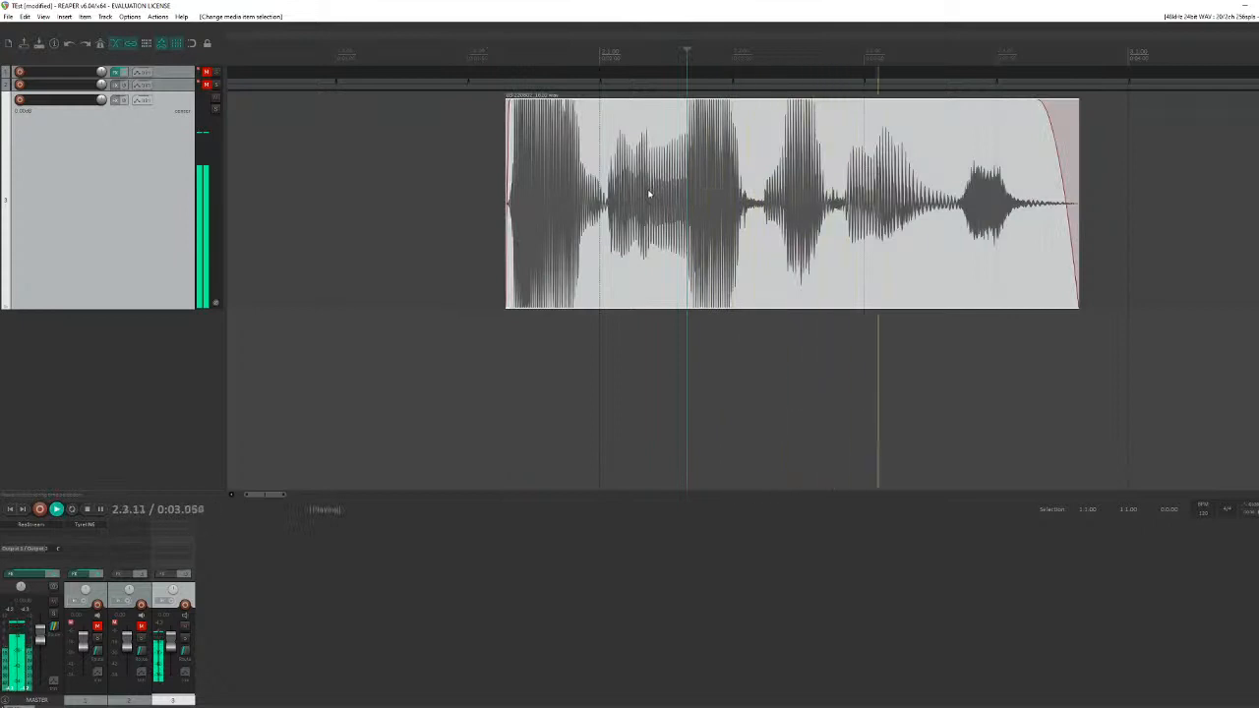
pyautogui.press('space')
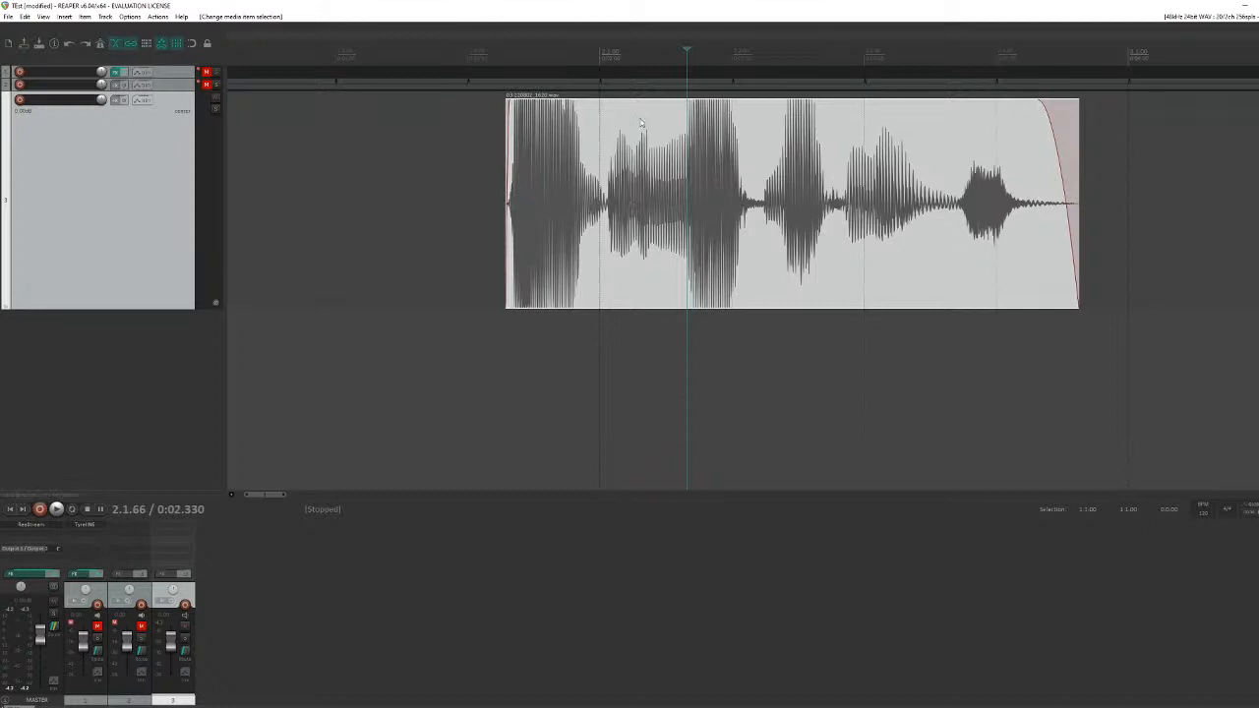
# Step: Reduce the displayed waveform height until the take's tallest peaks fit inside the item
pyautogui.scroll(2, 712, 165)
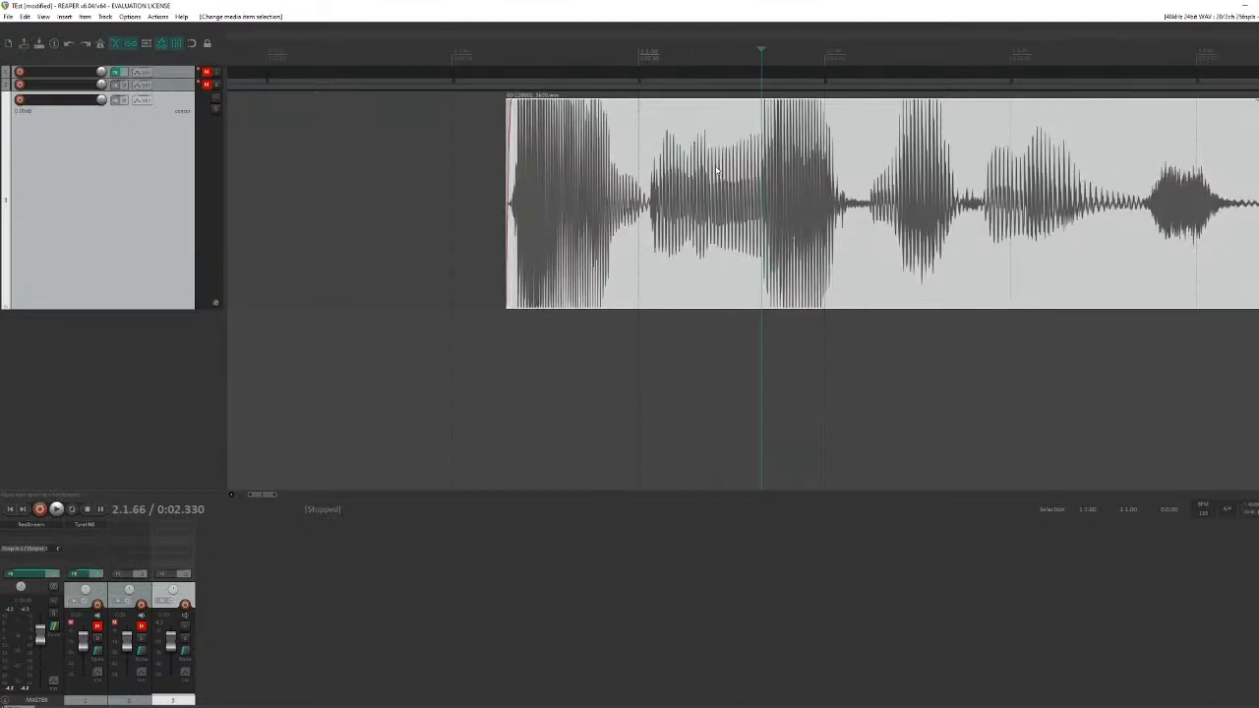
pyautogui.scroll(-1, 716, 171)
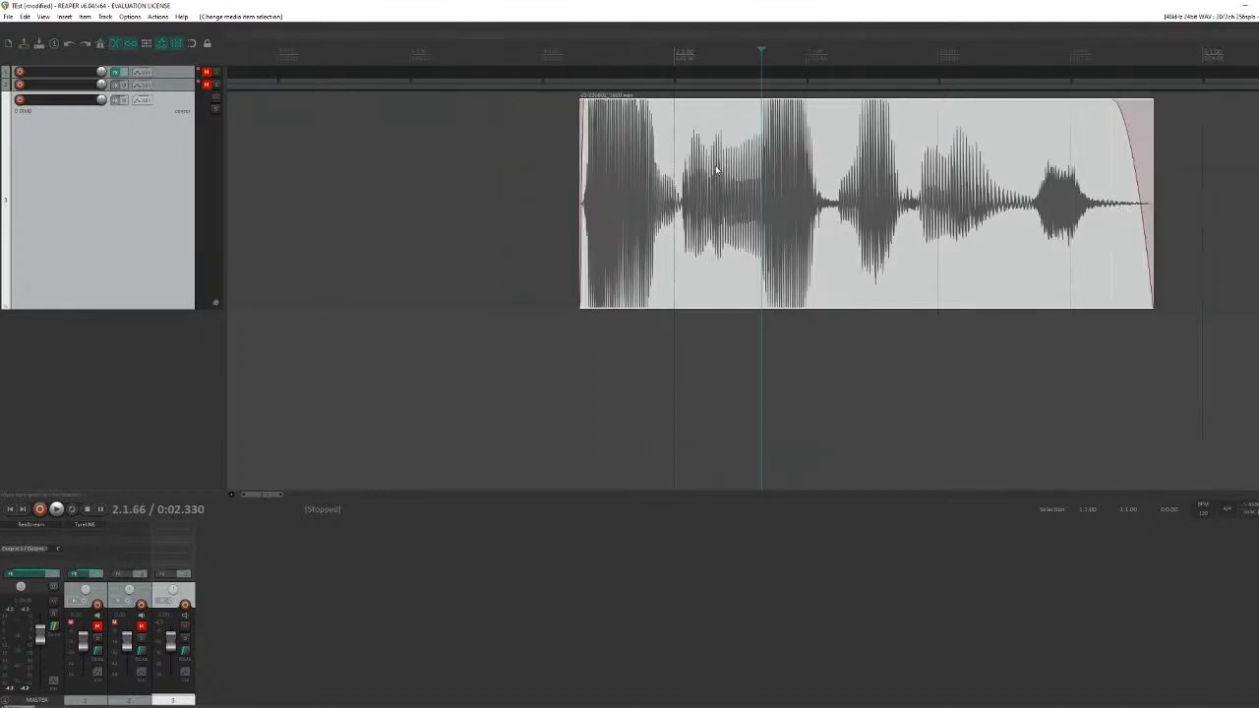
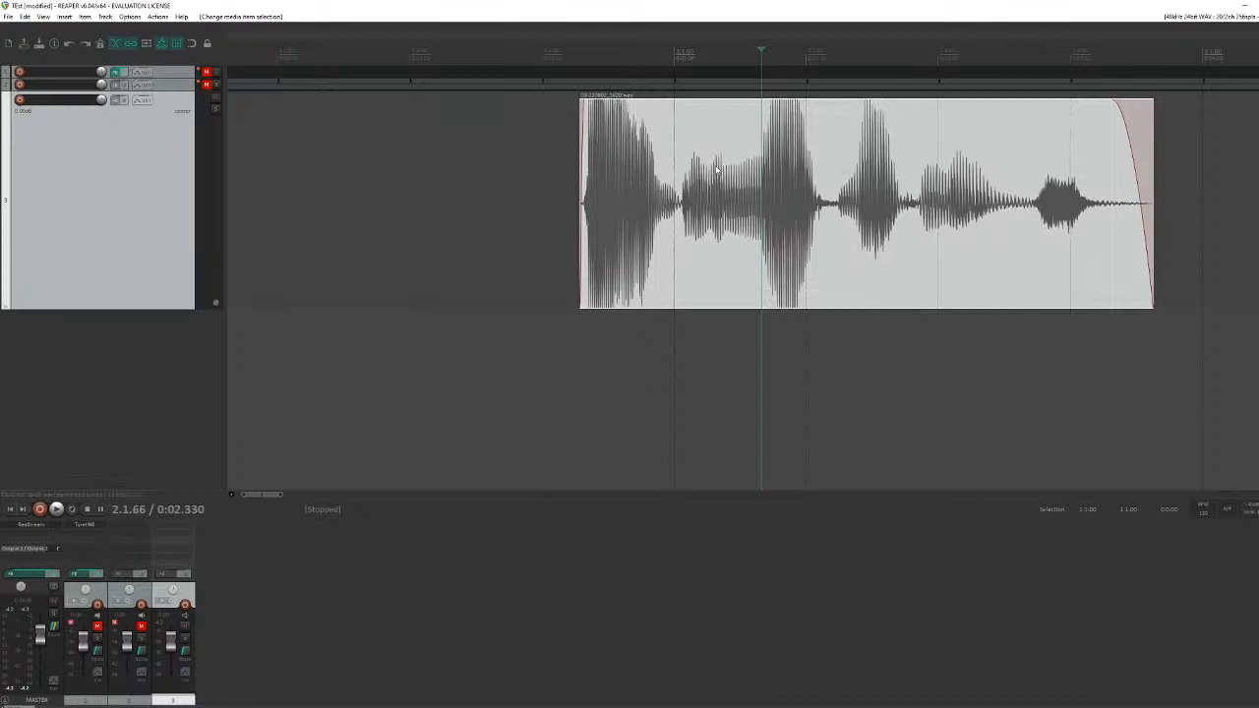
pyautogui.hotkey('shift', 'Down')
pyautogui.hotkey('shift', 'Down')
pyautogui.hotkey('shift', 'Down')
pyautogui.hotkey('shift', 'Down')
pyautogui.hotkey('shift', 'Down')
pyautogui.hotkey('shift', 'Down')
pyautogui.hotkey('shift', 'Down')
pyautogui.hotkey('shift', 'Down')
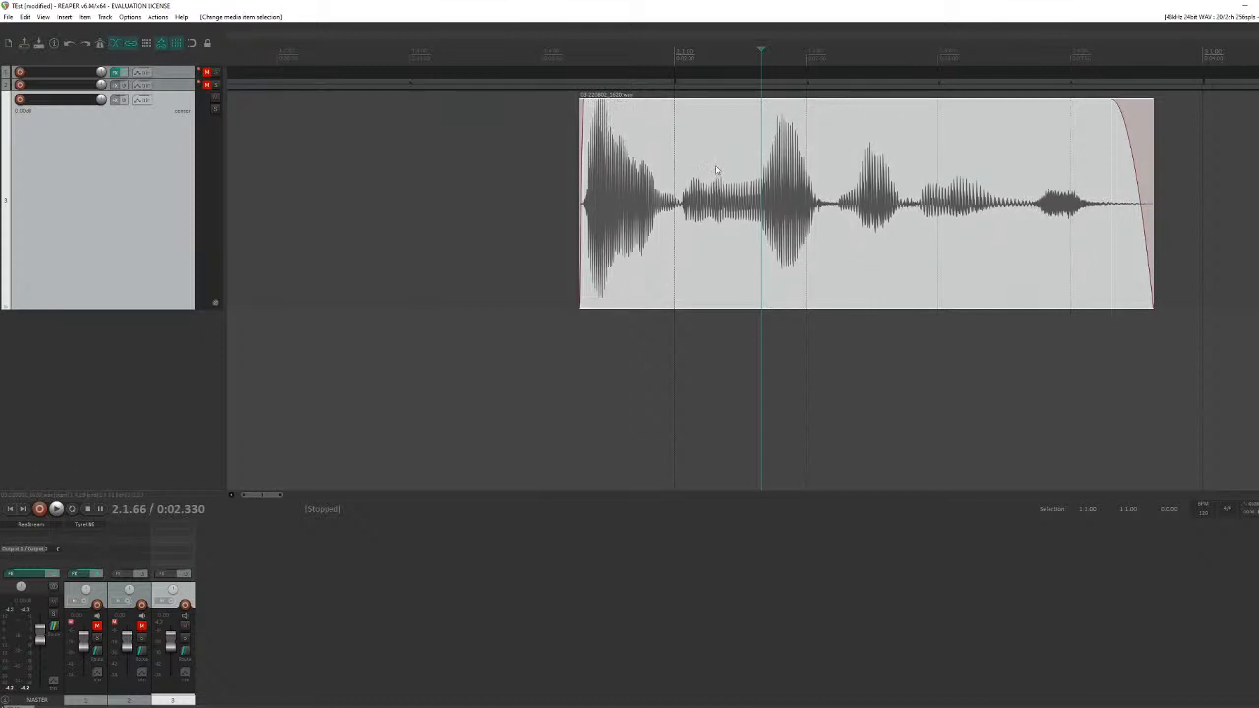
# Step: Raise the displayed waveform height until the two loudest bursts reach the item's edges and the quieter ones stay inside
pyautogui.hotkey('shift', 'Up')
pyautogui.hotkey('shift', 'Up')
pyautogui.hotkey('shift', 'Up')
pyautogui.hotkey('shift', 'Up')
pyautogui.hotkey('shift', 'Up')
pyautogui.hotkey('shift', 'Up')
pyautogui.hotkey('shift', 'Up')
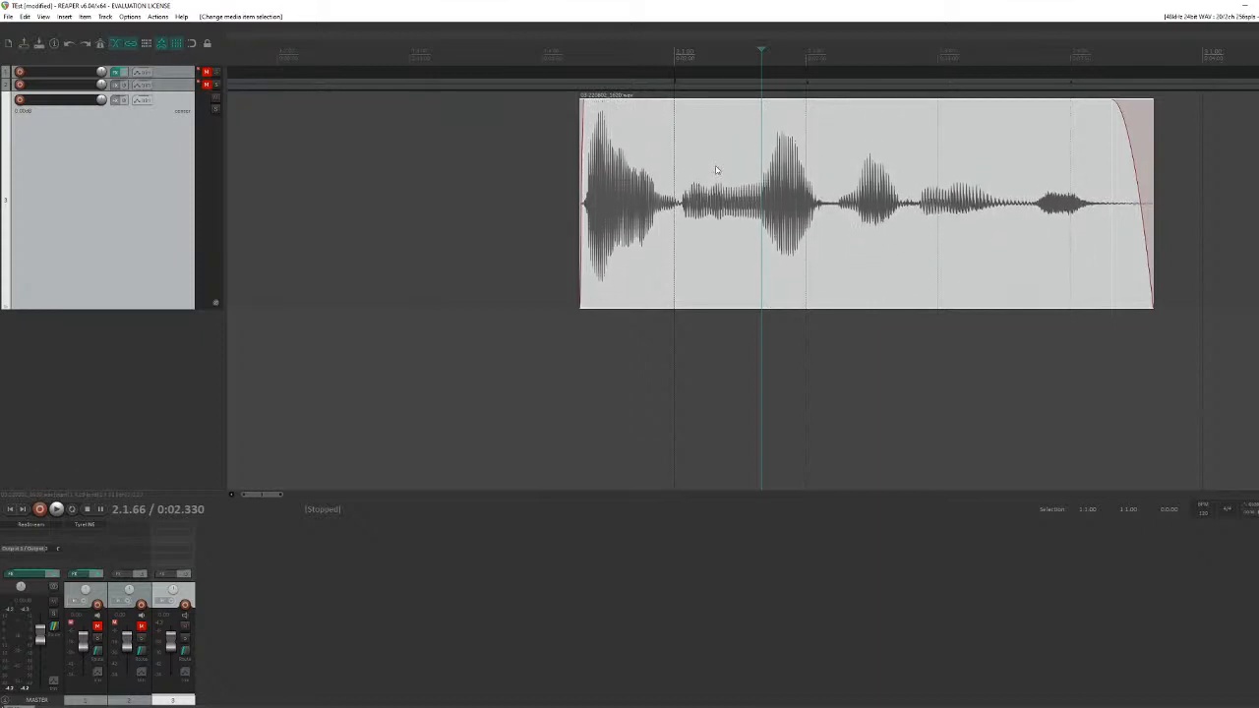
pyautogui.hotkey('shift', 'Up')
pyautogui.hotkey('shift', 'Up')
pyautogui.hotkey('shift', 'Up')
pyautogui.hotkey('shift', 'Up')
pyautogui.hotkey('shift', 'Up')
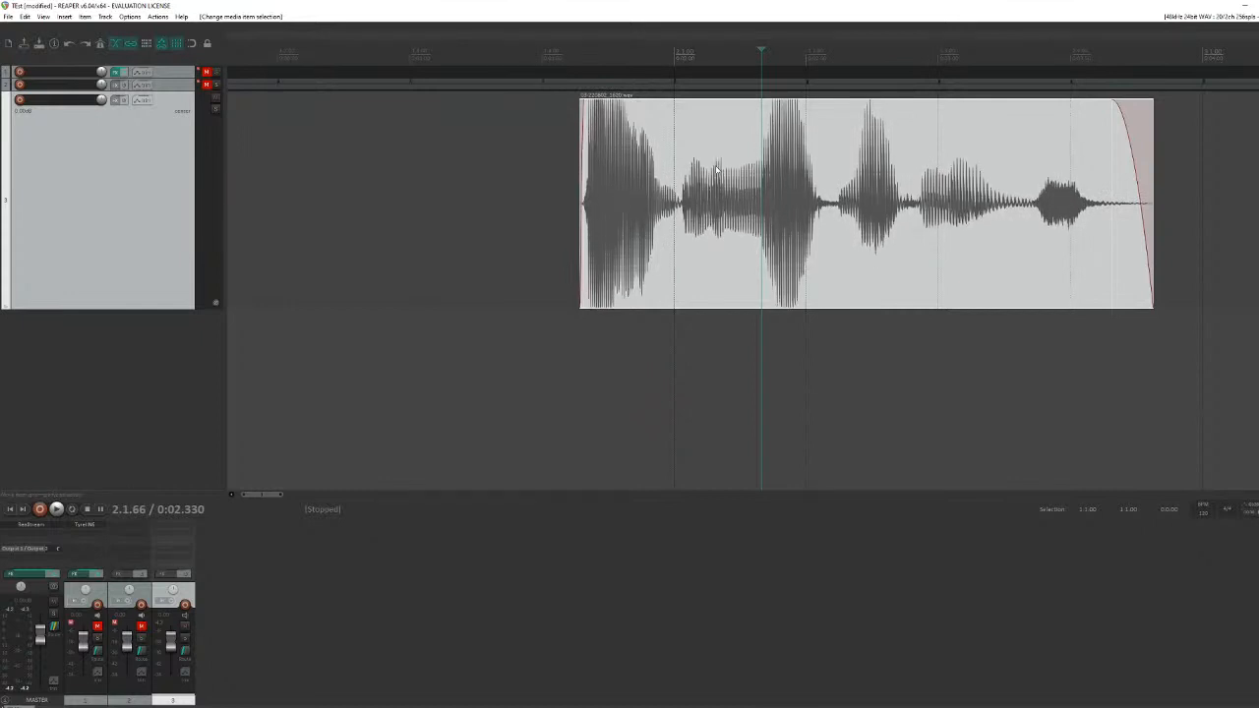
# Step: Play the first take from just before its start, at 1.4.21, to compare the sound with the waveform shapes
pyautogui.scroll(4, 793, 177)
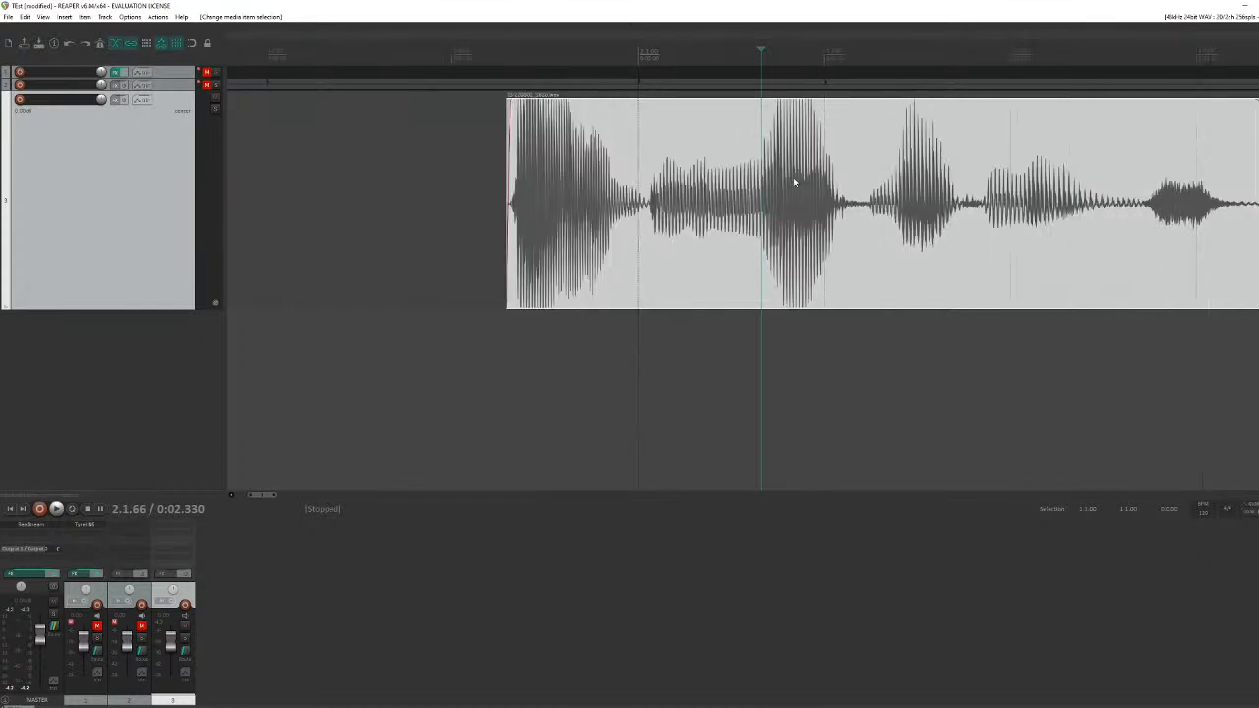
pyautogui.scroll(-4, 792, 177)
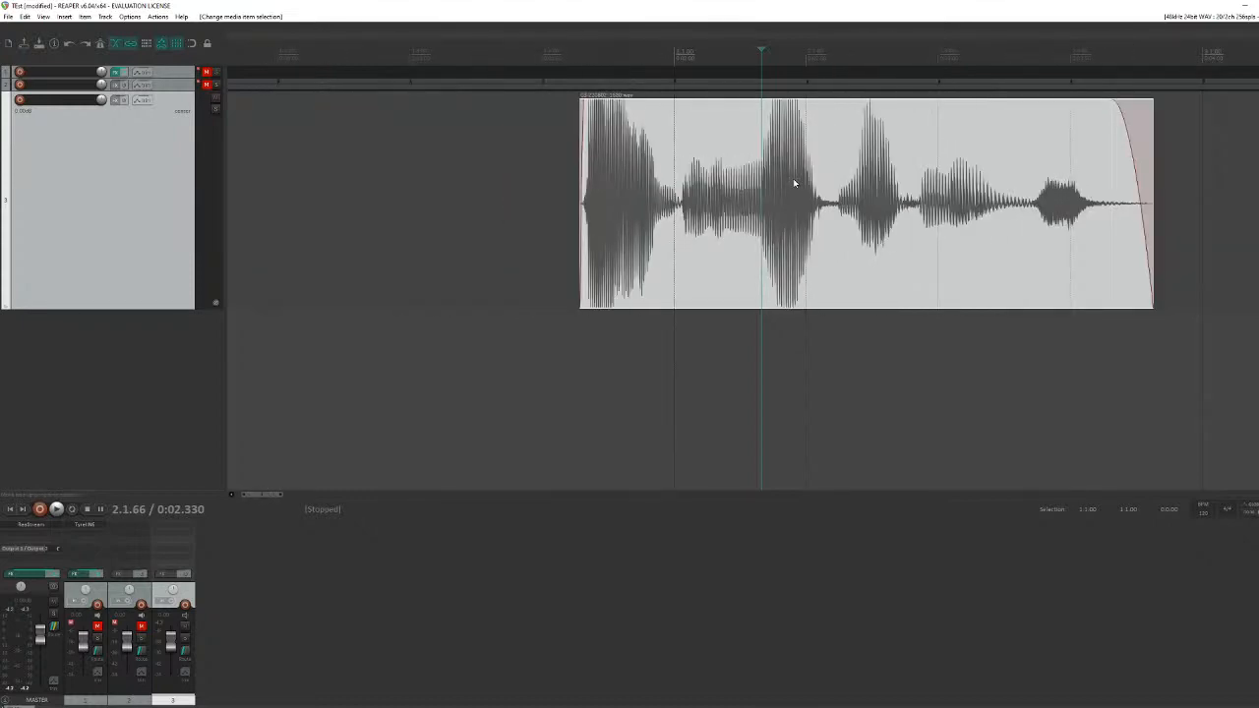
pyautogui.scroll(3, 793, 178)
pyautogui.scroll(-3, 793, 178)
pyautogui.click(569, 202)
pyautogui.press('space')
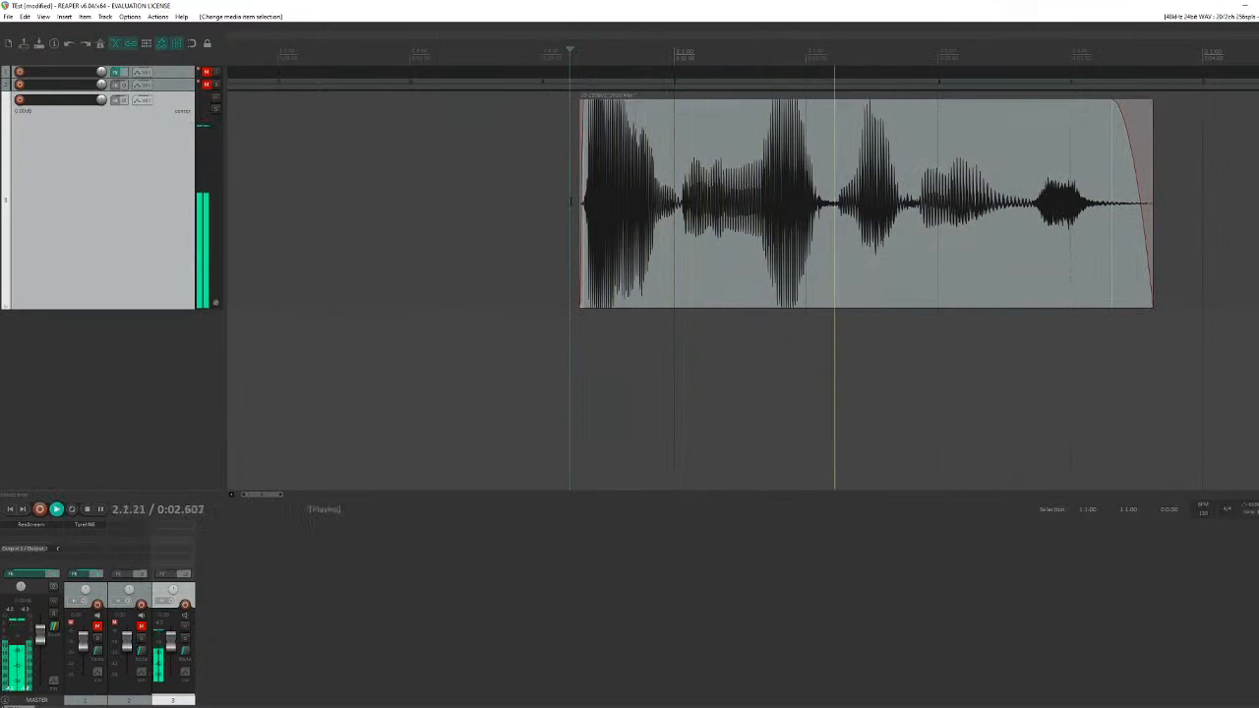
pyautogui.press('space')
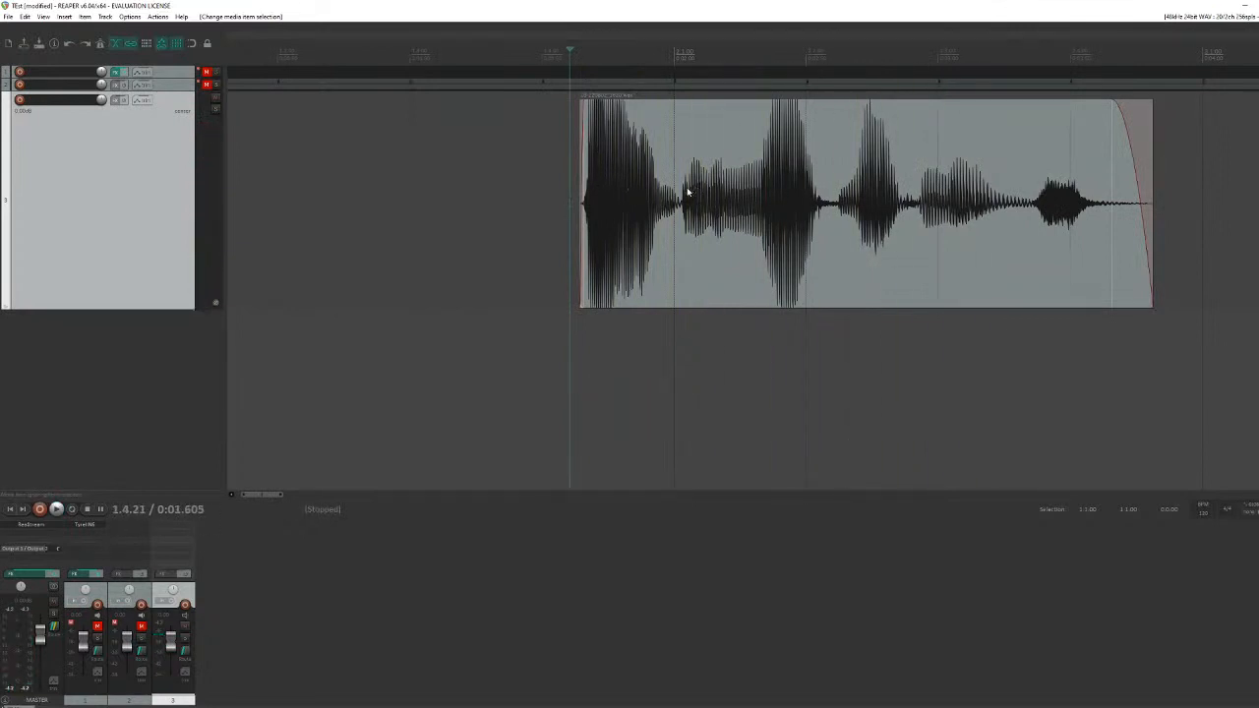
# Step: Audition the take's bursts one by one, starting at 1.4.21, 2.1.04 and each following burst up to 2.2.84
pyautogui.press('space')
pyautogui.press('space')
pyautogui.click(679, 189)
pyautogui.press('space')
pyautogui.press('space')
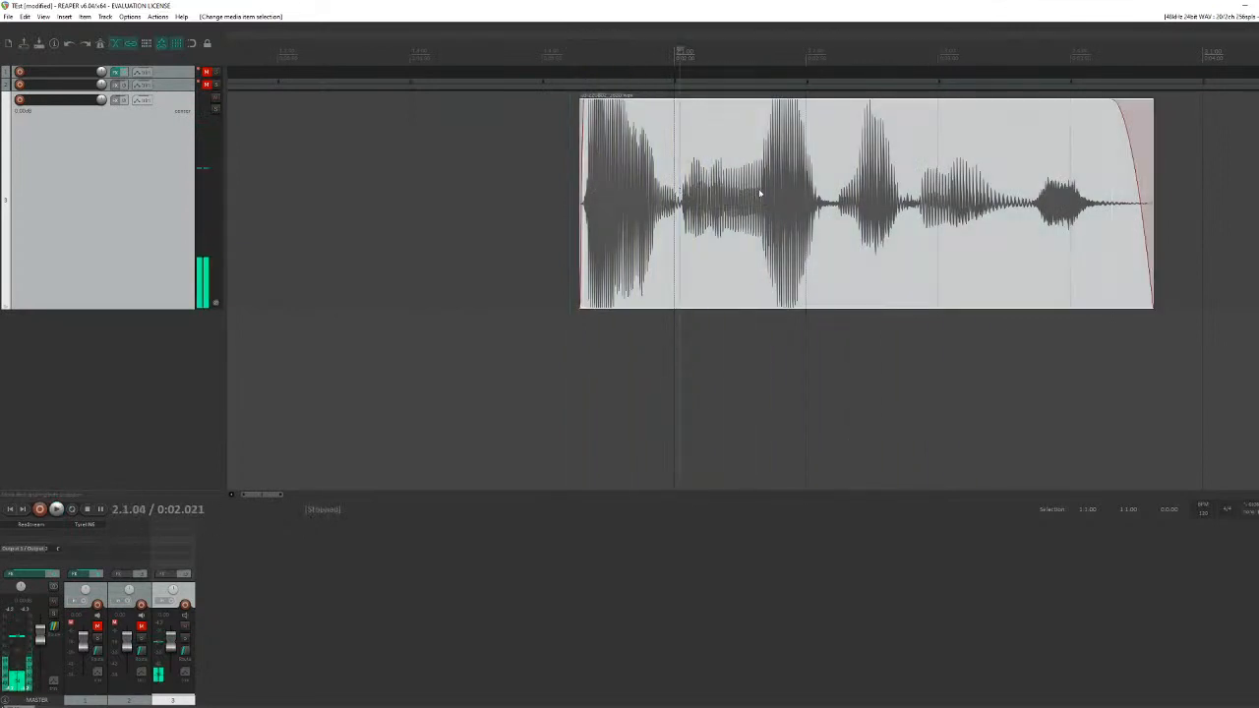
pyautogui.click(758, 192)
pyautogui.press('space')
pyautogui.press('space')
pyautogui.click(843, 191)
pyautogui.press('space')
pyautogui.press('space')
pyautogui.click(916, 189)
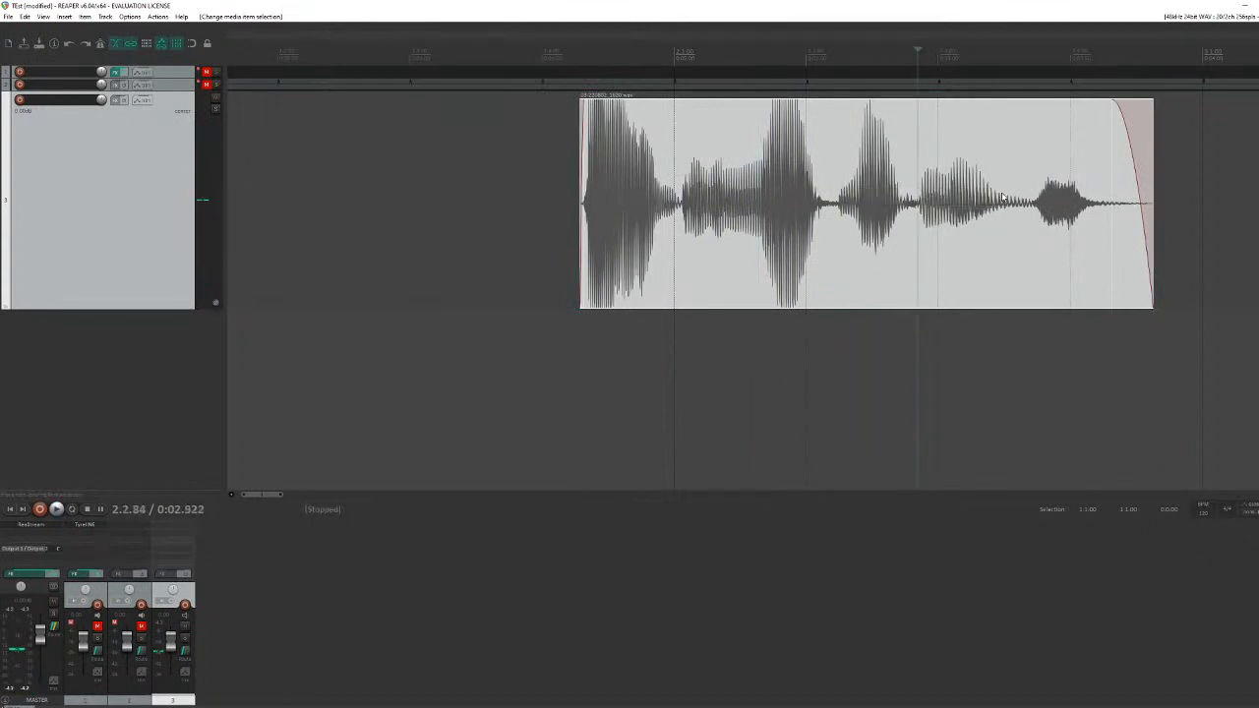
pyautogui.press('space')
pyautogui.press('space')
# Step: Inspect the second tall burst and place the edit cursor at 2.1.05, in the quiet dip after the first burst
pyautogui.click(771, 184)
pyautogui.scroll(3, 760, 189)
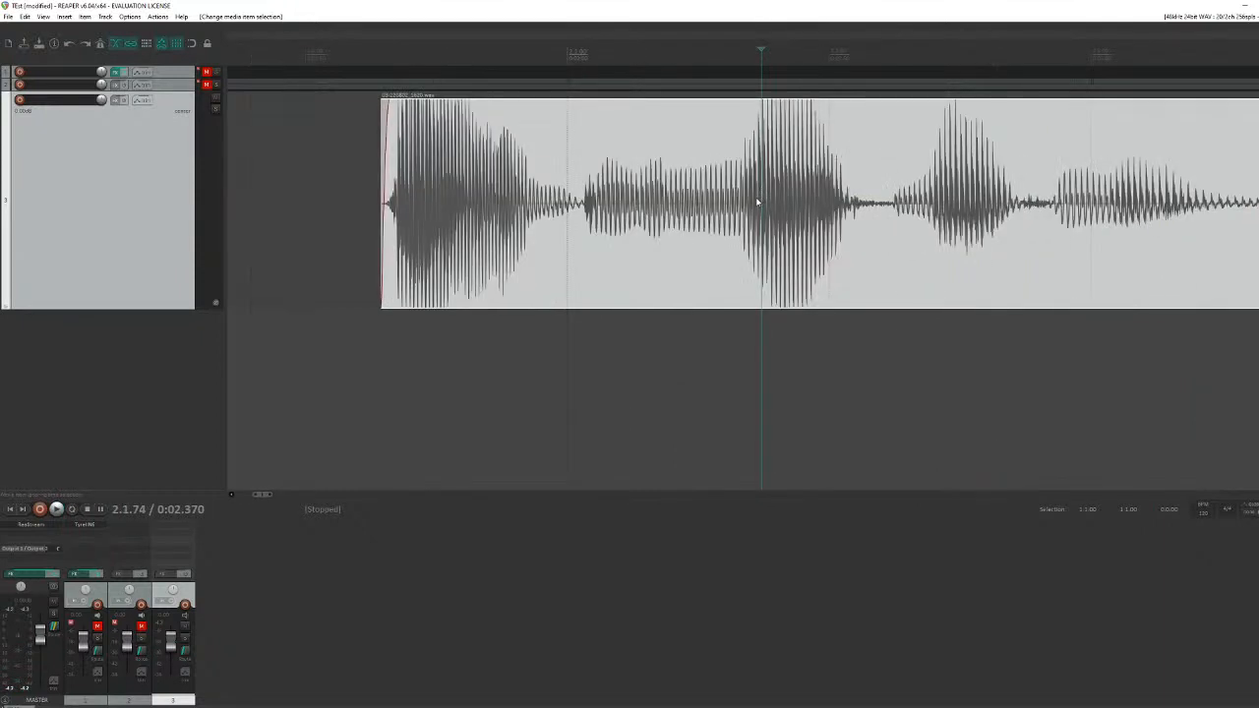
pyautogui.scroll(2, 754, 201)
pyautogui.scroll(-3, 728, 209)
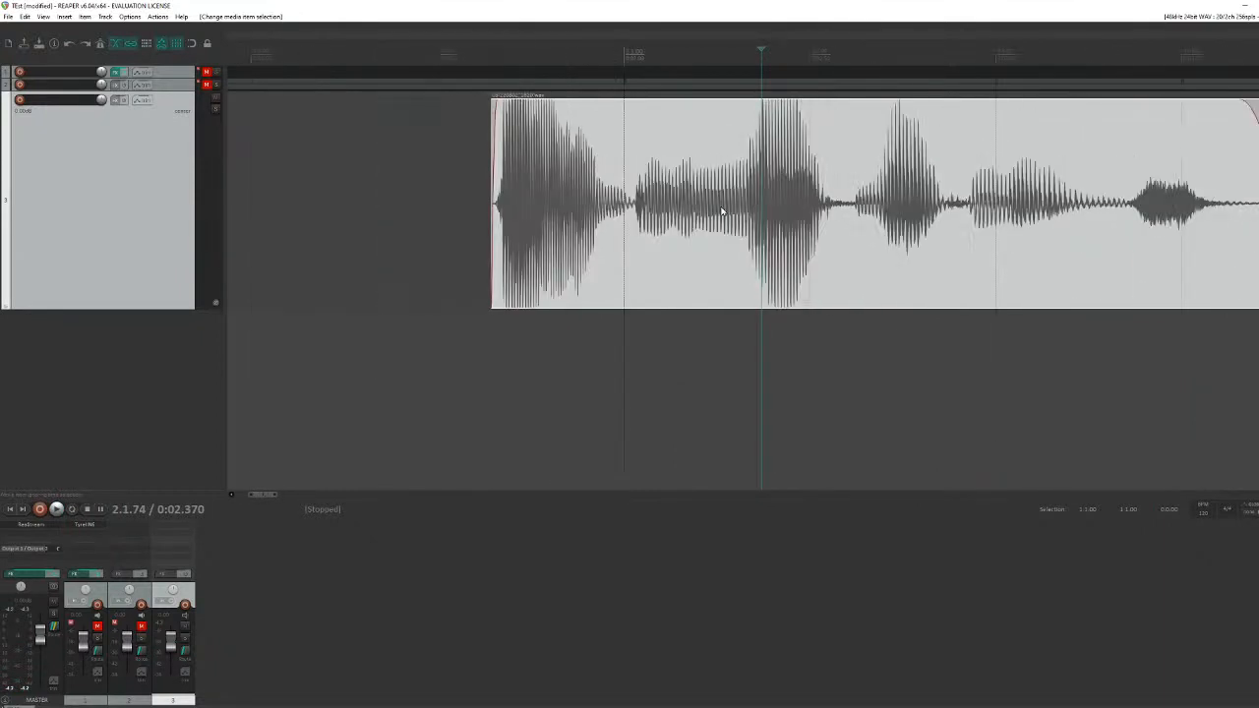
pyautogui.click(635, 204)
pyautogui.click(789, 192)
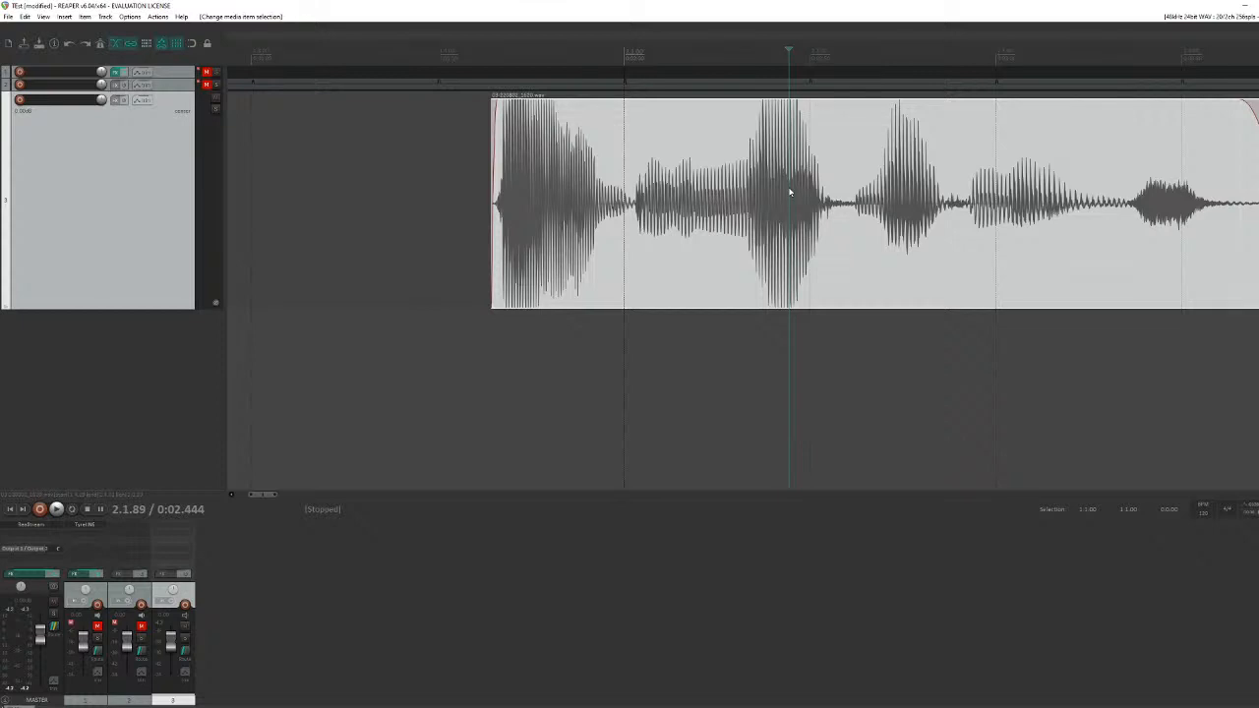
pyautogui.click(633, 200)
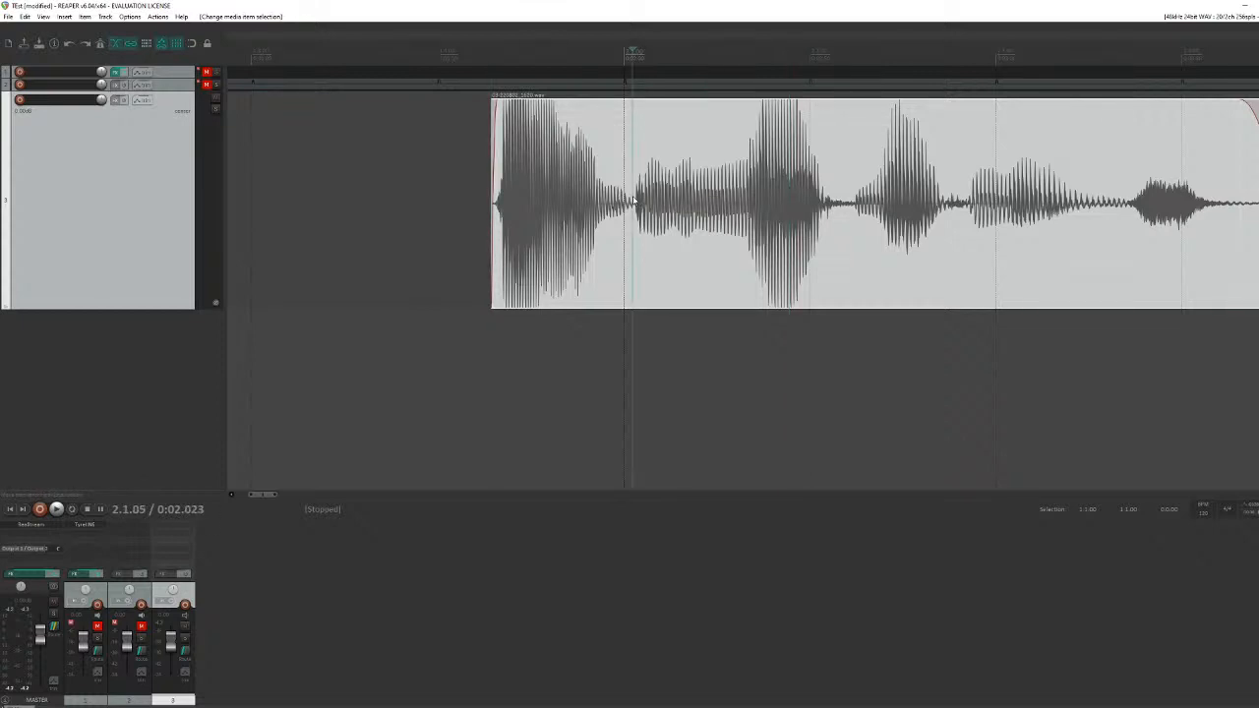
# Step: Extend the take's start slightly earlier and play it from just before the item's new edge
pyautogui.moveTo(493, 199); pyautogui.dragTo(489, 199)
pyautogui.click(479, 199)
pyautogui.press('space')
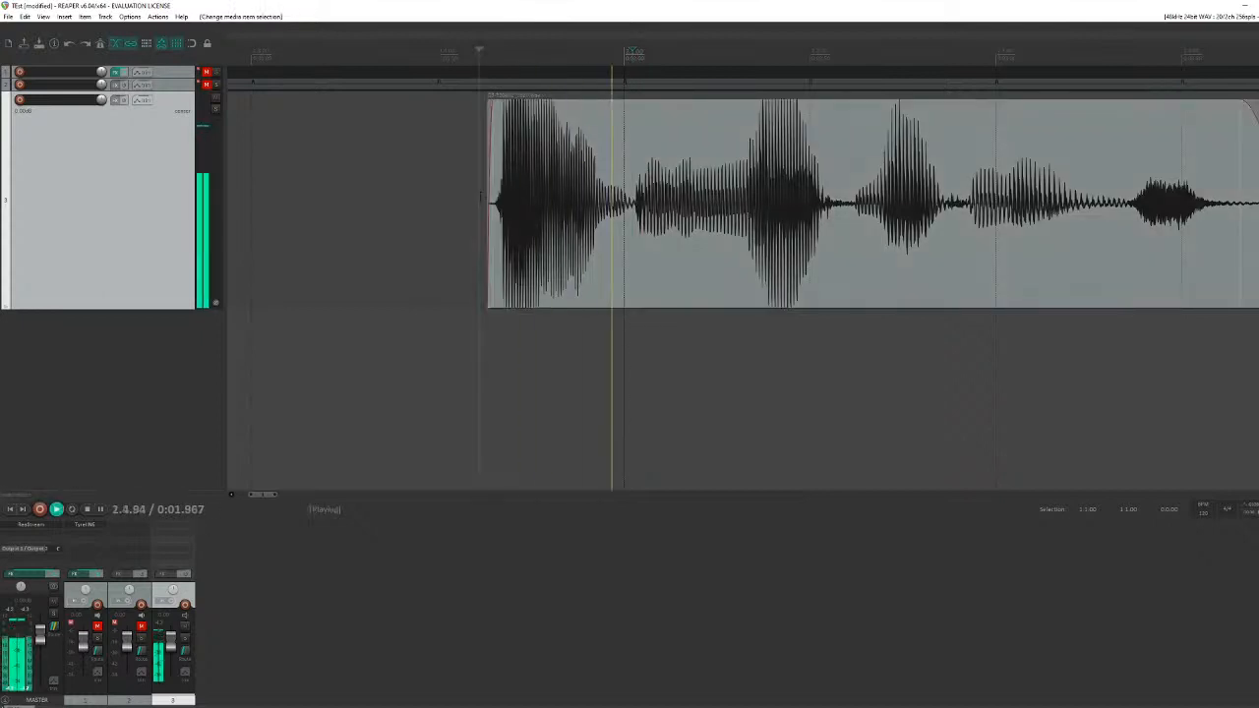
pyautogui.press('space')
# Step: Audition the burst before the second tall one, starting playback at 0:02.218 and 0:02.149
pyautogui.click(705, 201)
pyautogui.press('space')
pyautogui.press('space')
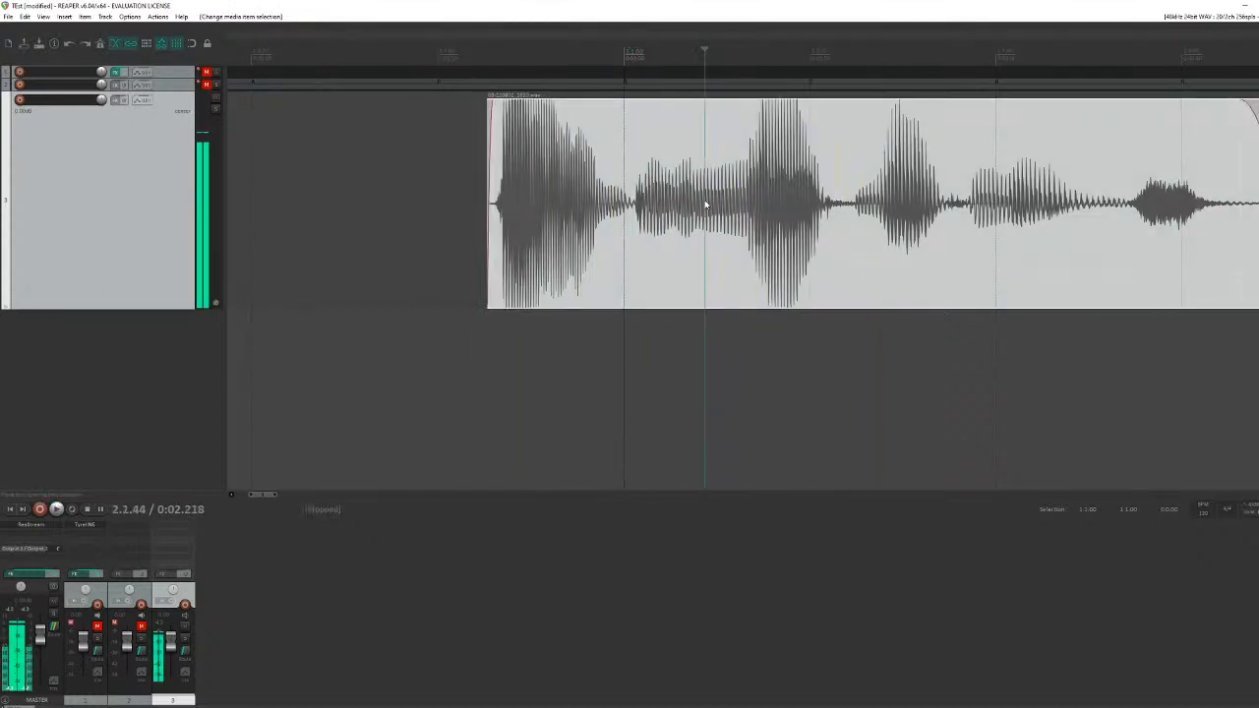
pyautogui.click(679, 201)
pyautogui.press('space')
pyautogui.press('space')
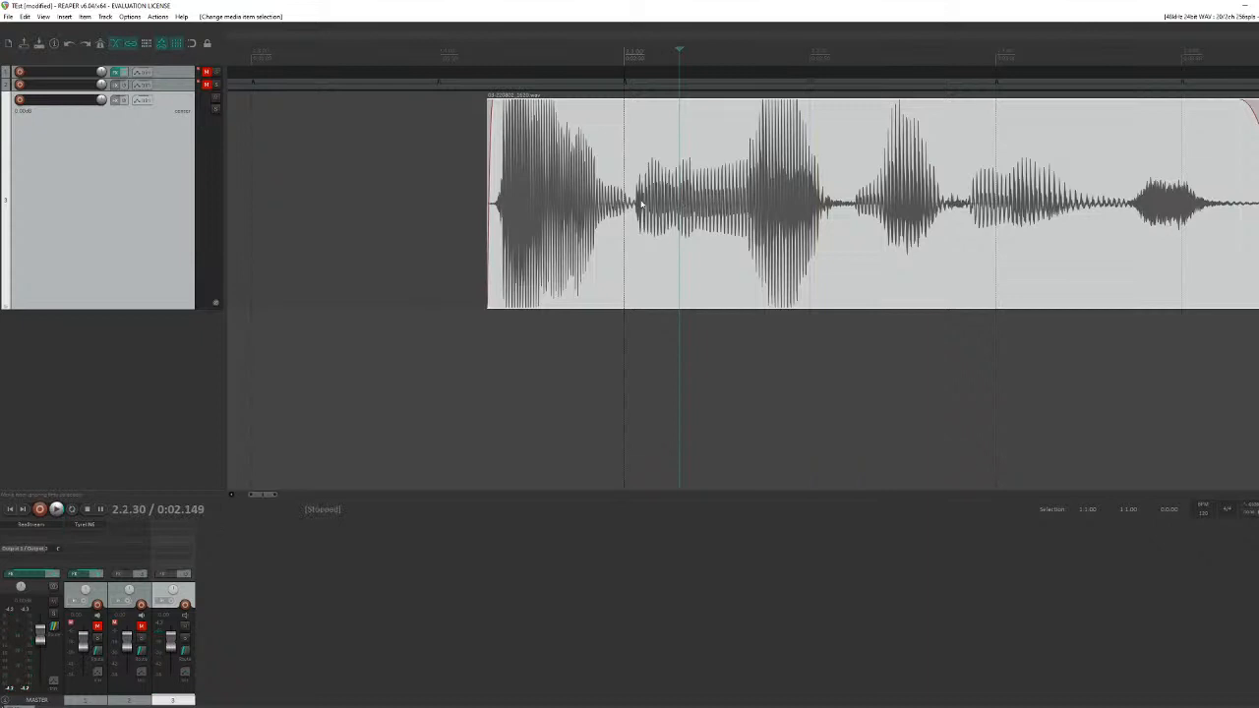
pyautogui.press('space')
pyautogui.press('space')
# Step: Play the second word's sound repeatedly from 2.1.27 to judge where it could be cut
pyautogui.click(673, 203)
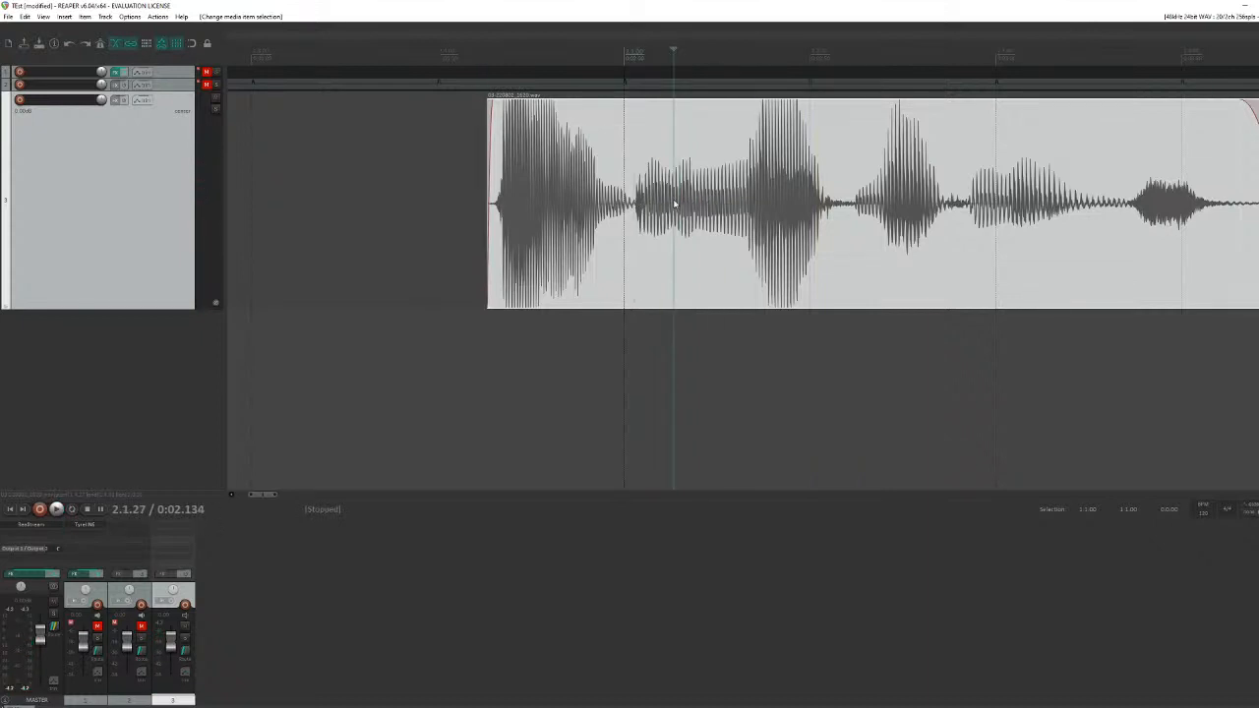
pyautogui.press('space')
pyautogui.press('space')
pyautogui.press('space')
pyautogui.press('space')
pyautogui.press('space')
pyautogui.press('space')
# Step: Compare playback from several closely spaced points around the middle of the second burst, ending with 2.1.34
pyautogui.click(678, 198)
pyautogui.press('space')
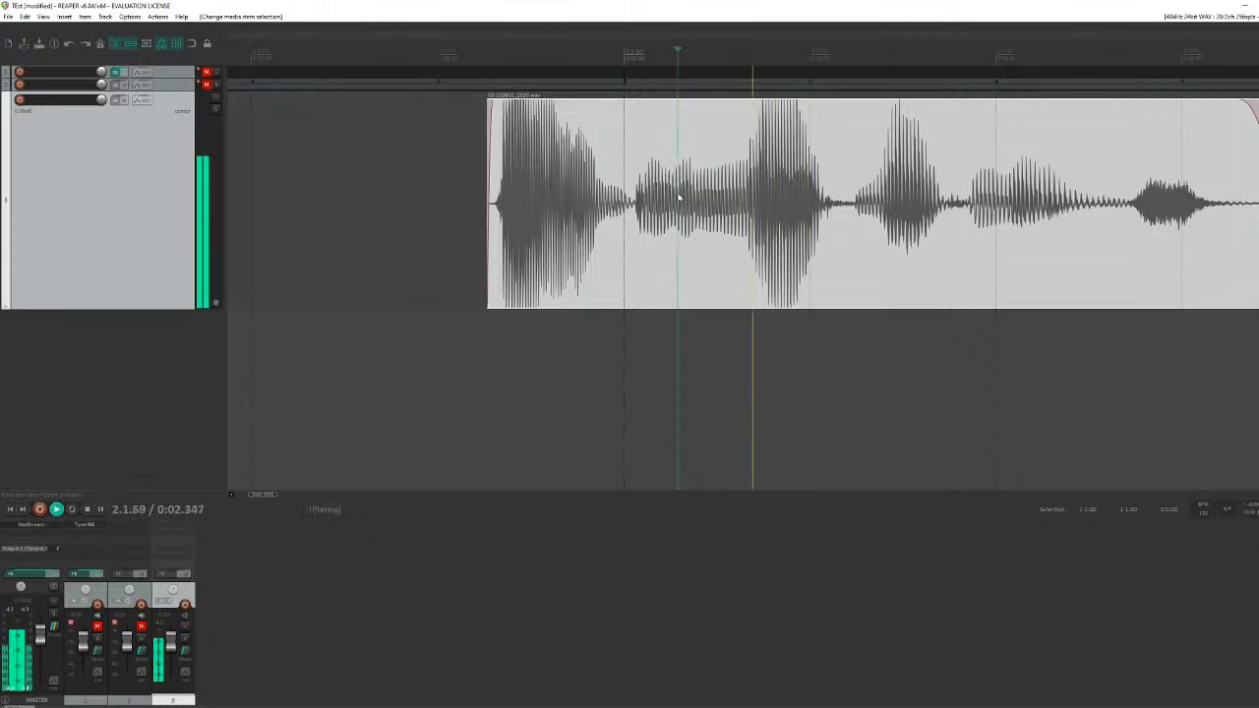
pyautogui.press('space')
pyautogui.click(679, 199)
pyautogui.press('space')
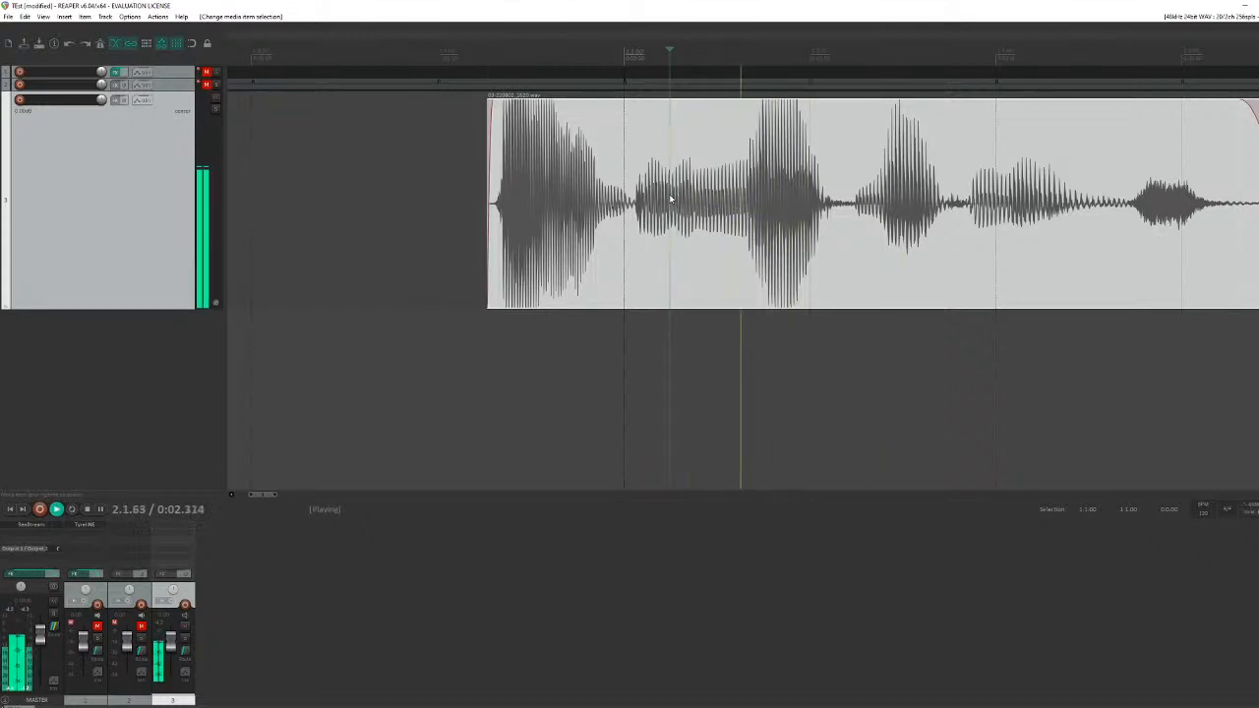
pyautogui.press('space')
pyautogui.click(680, 200)
pyautogui.press('space')
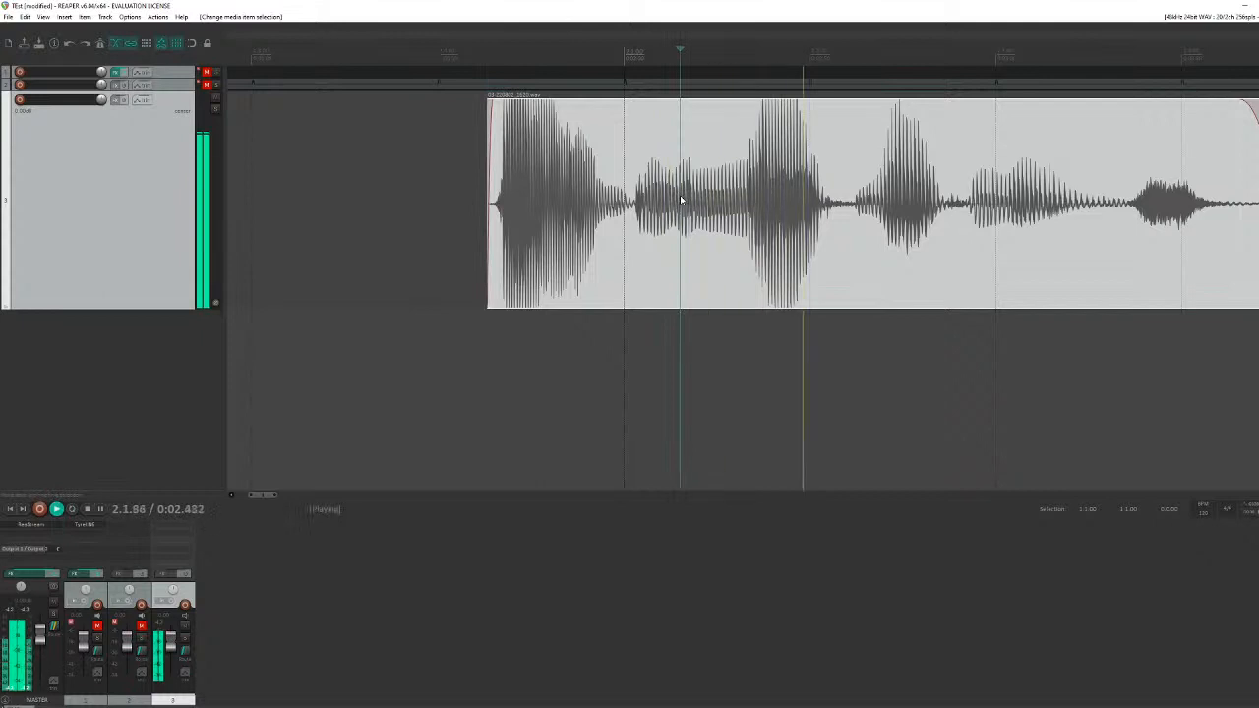
pyautogui.press('space')
pyautogui.click(686, 199)
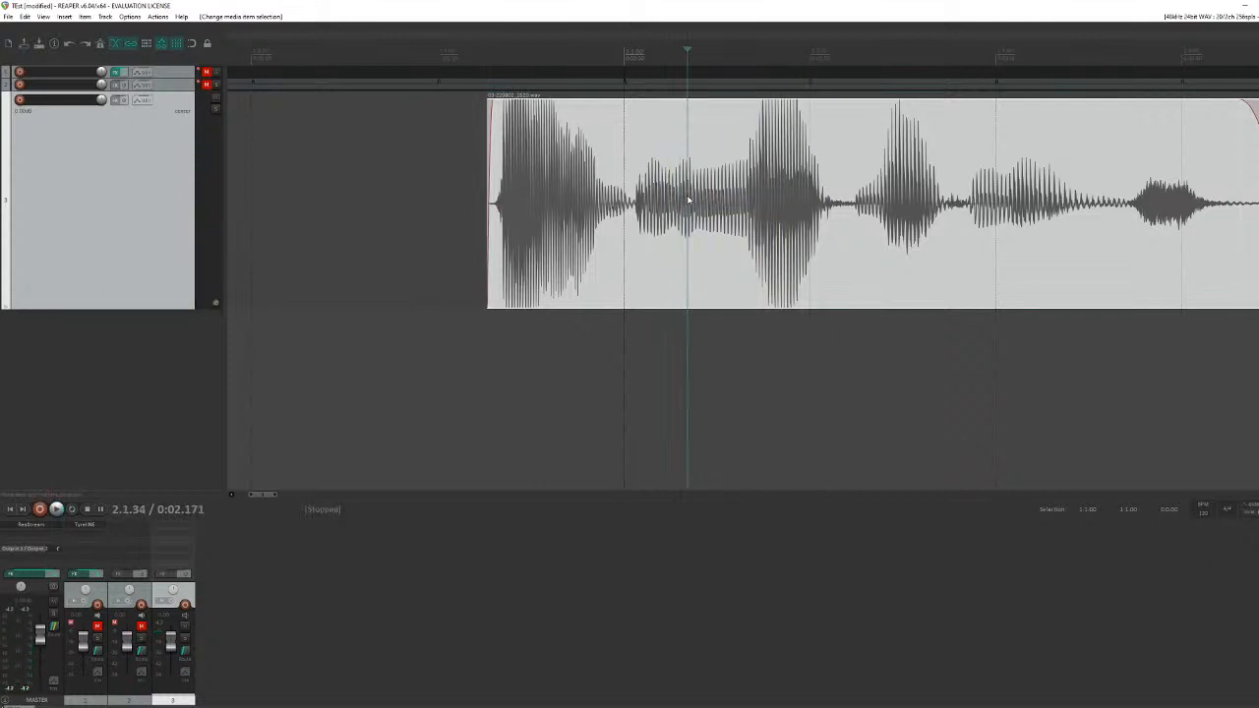
pyautogui.press('space')
pyautogui.press('space')
# Step: Audition the second burst's beginning from 2.1.17, 2.1.02 and 2.1.29 in short playbacks
pyautogui.click(654, 201)
pyautogui.press('space')
pyautogui.press('space')
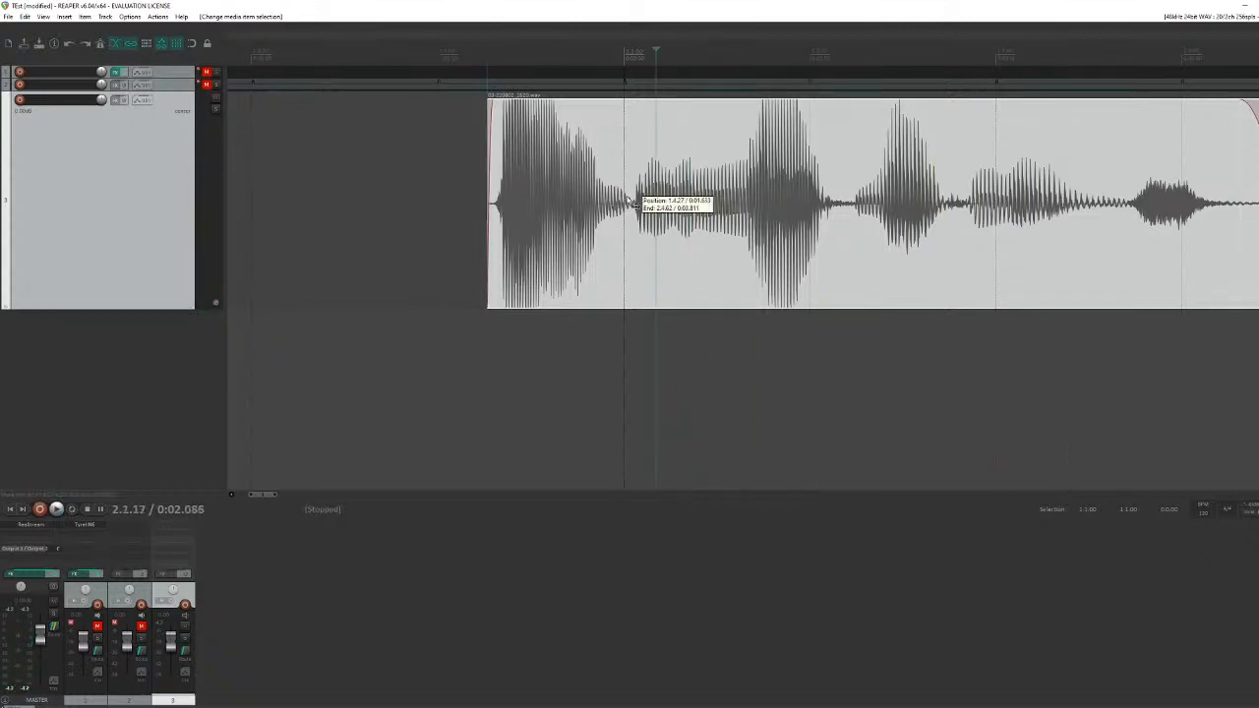
pyautogui.click(627, 197)
pyautogui.press('space')
pyautogui.press('space')
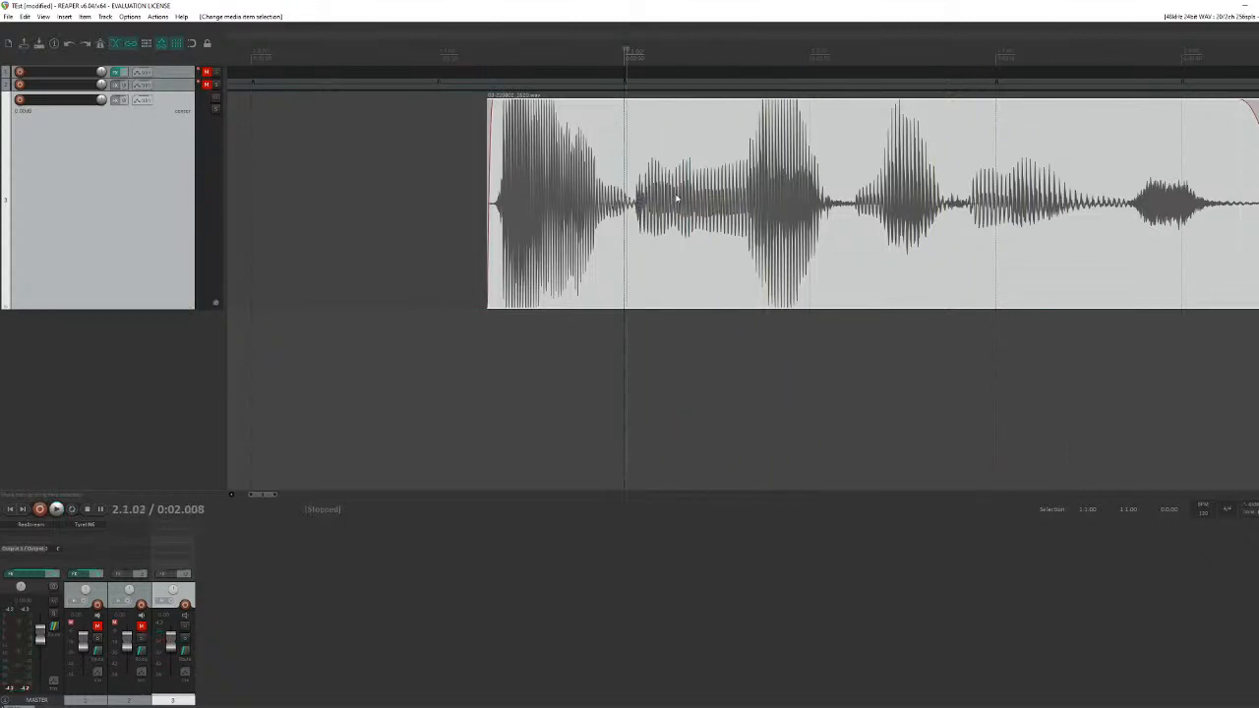
pyautogui.click(677, 194)
pyautogui.press('space')
pyautogui.press('space')
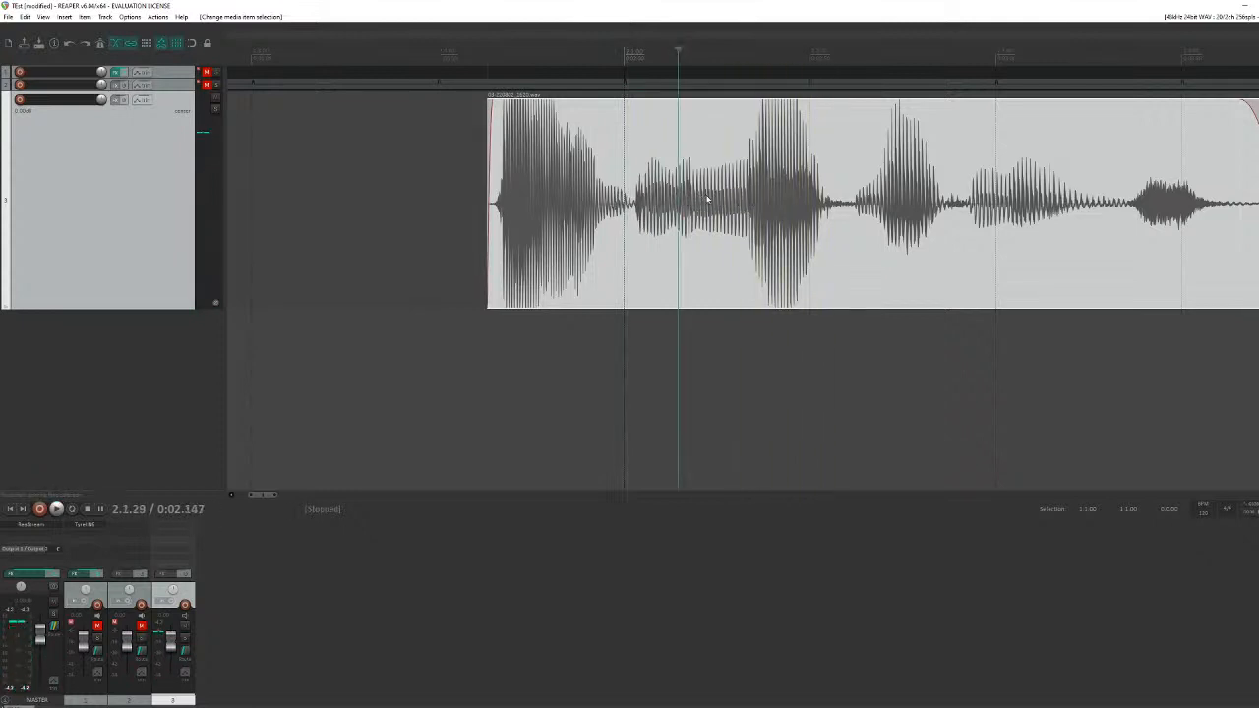
# Step: Split the take at 2.1.45, before the second tall burst, and select the two pieces in turn
pyautogui.click(706, 198)
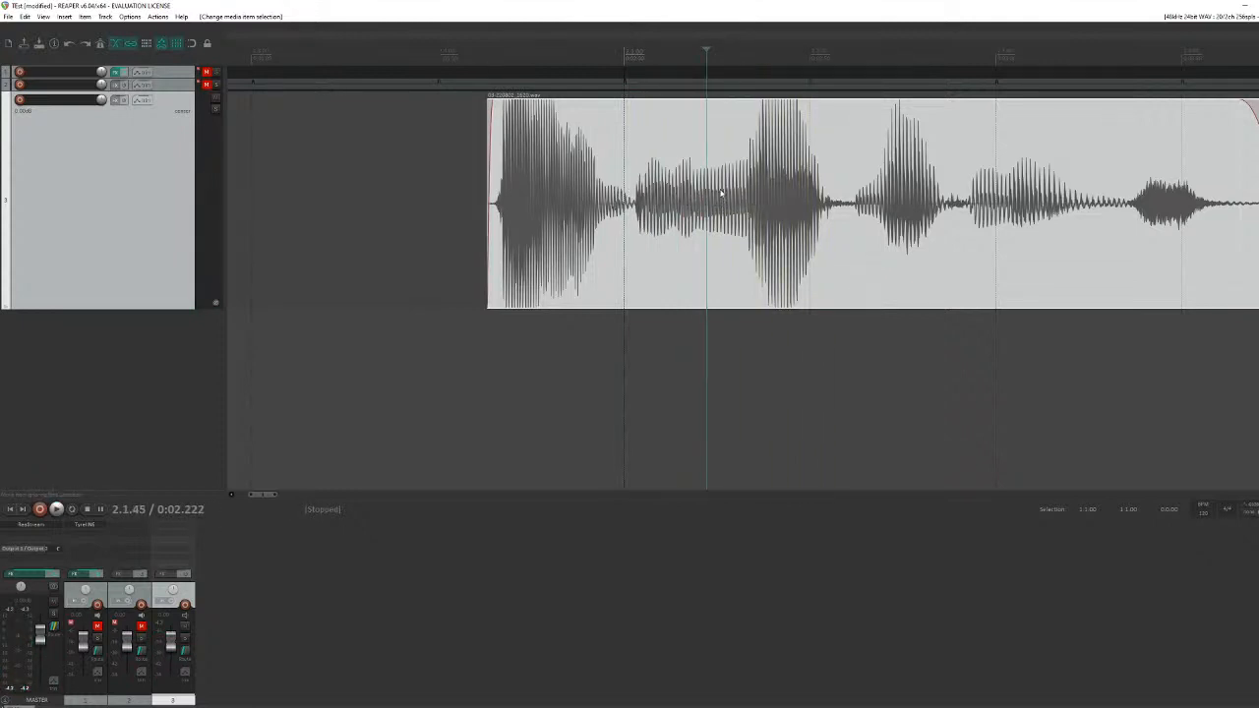
pyautogui.press('space')
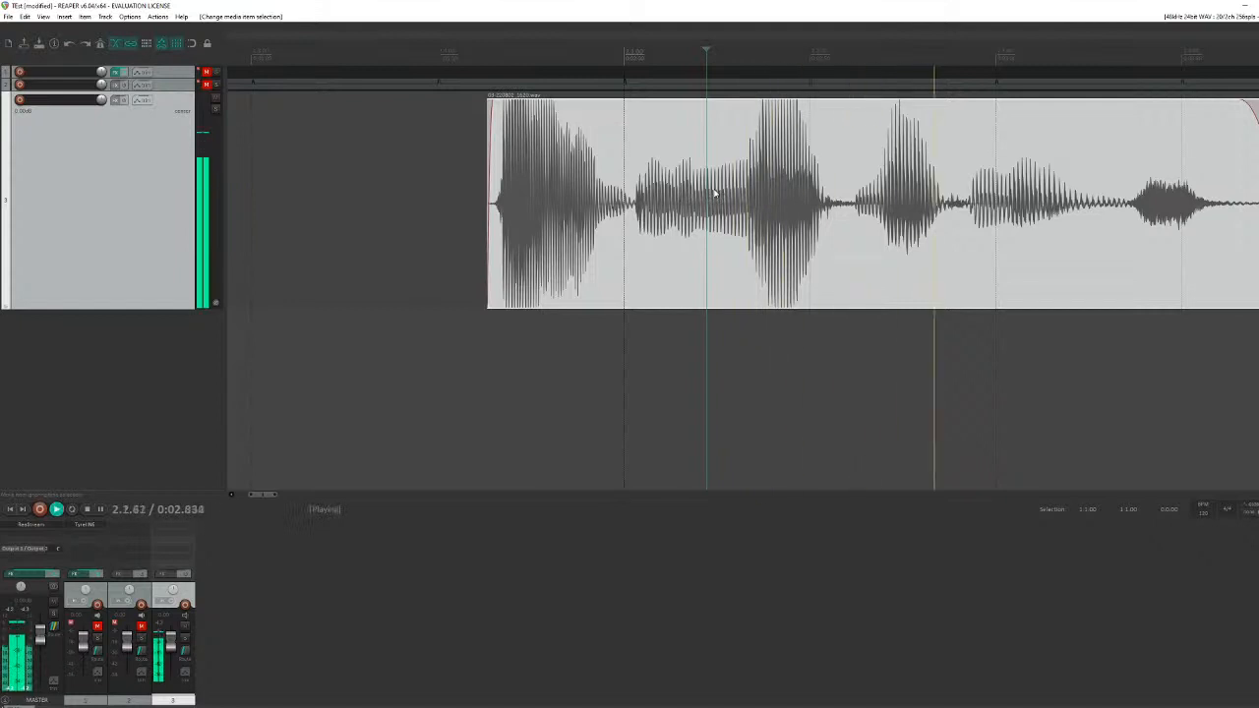
pyautogui.press('space')
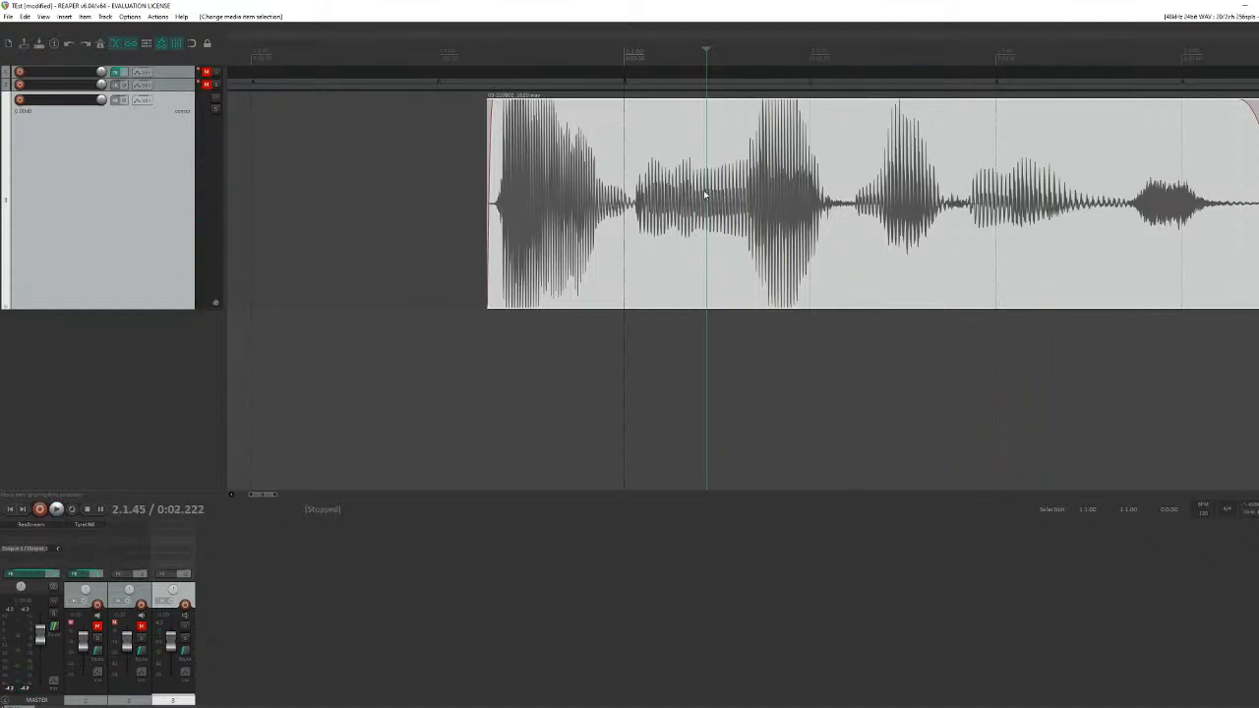
pyautogui.press('space')
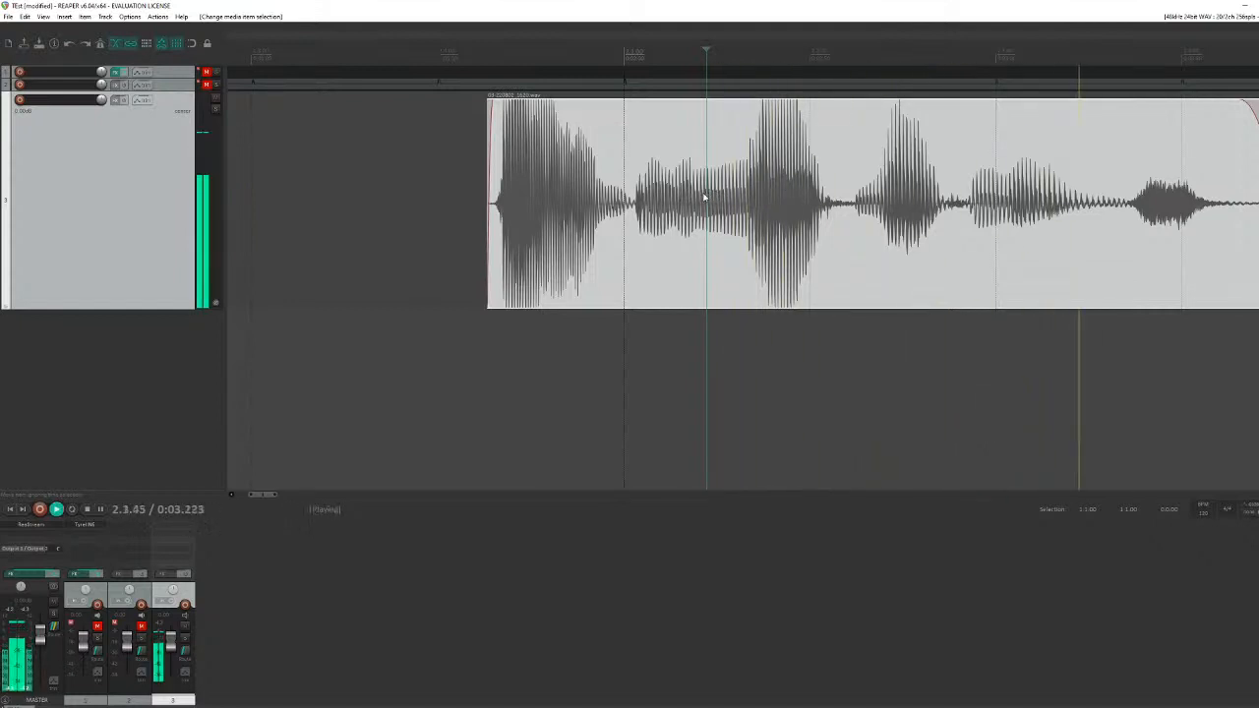
pyautogui.press('space')
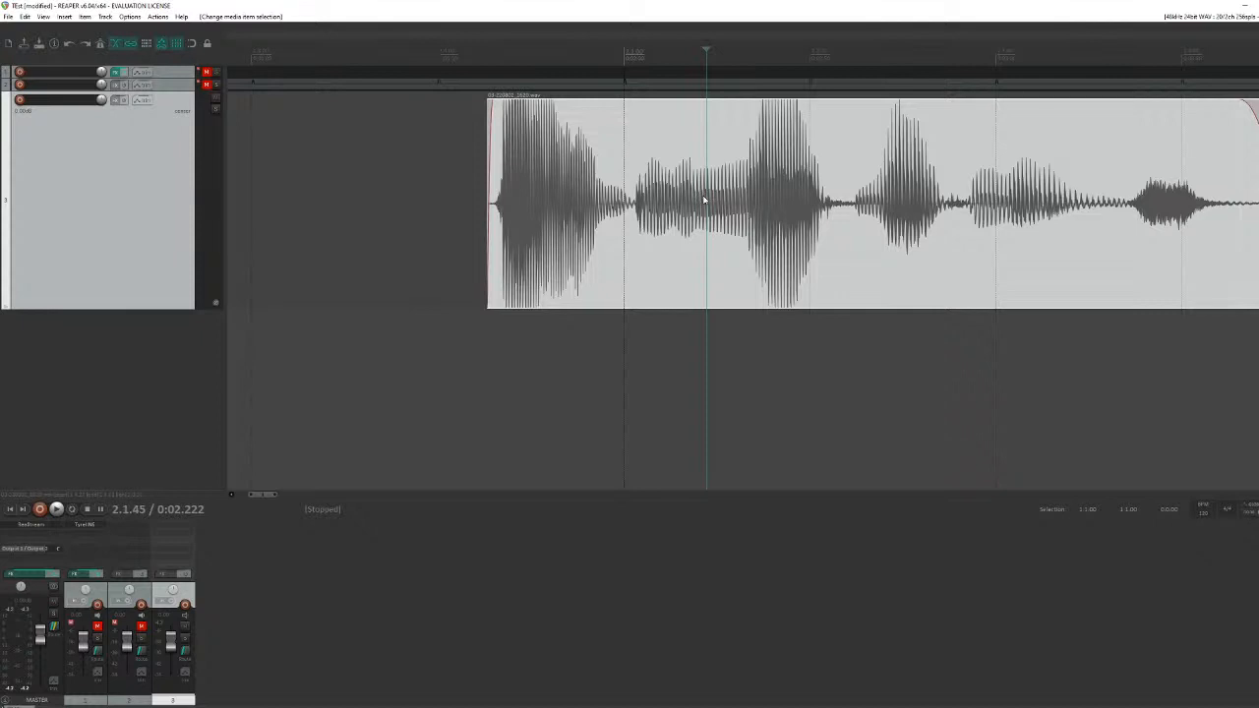
pyautogui.press('s')
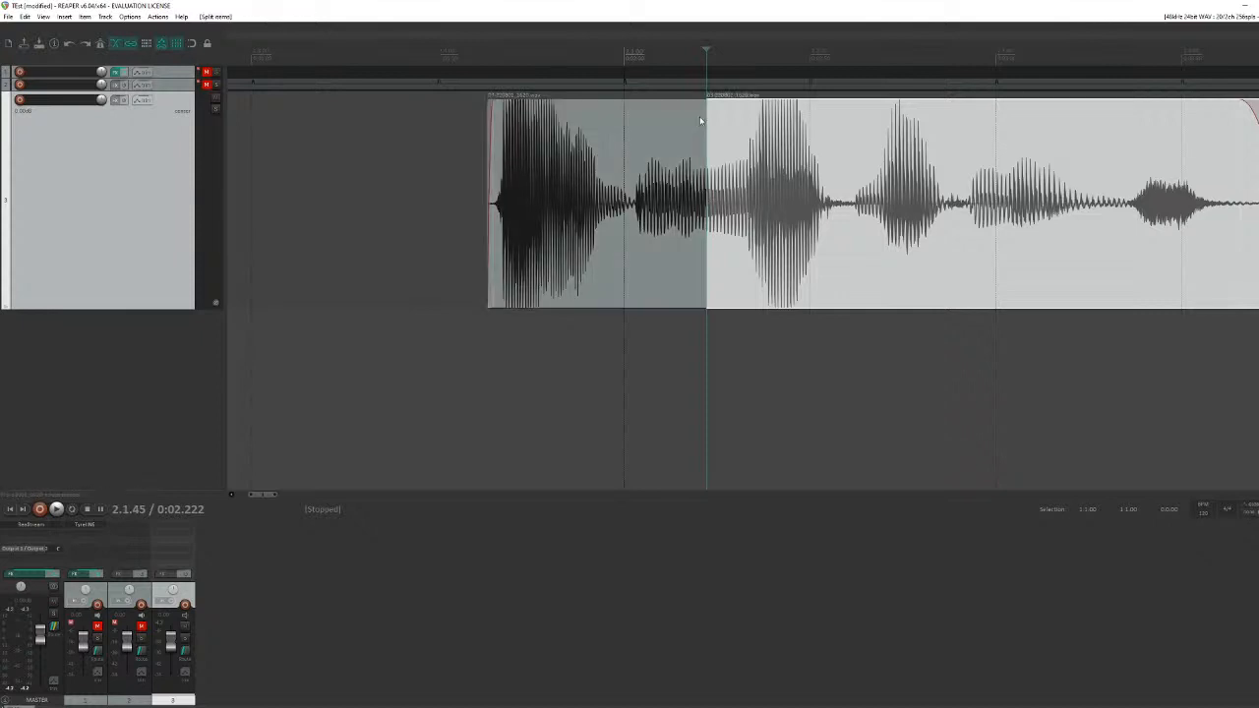
pyautogui.click(652, 202)
pyautogui.click(737, 184)
pyautogui.click(650, 187)
pyautogui.click(731, 174)
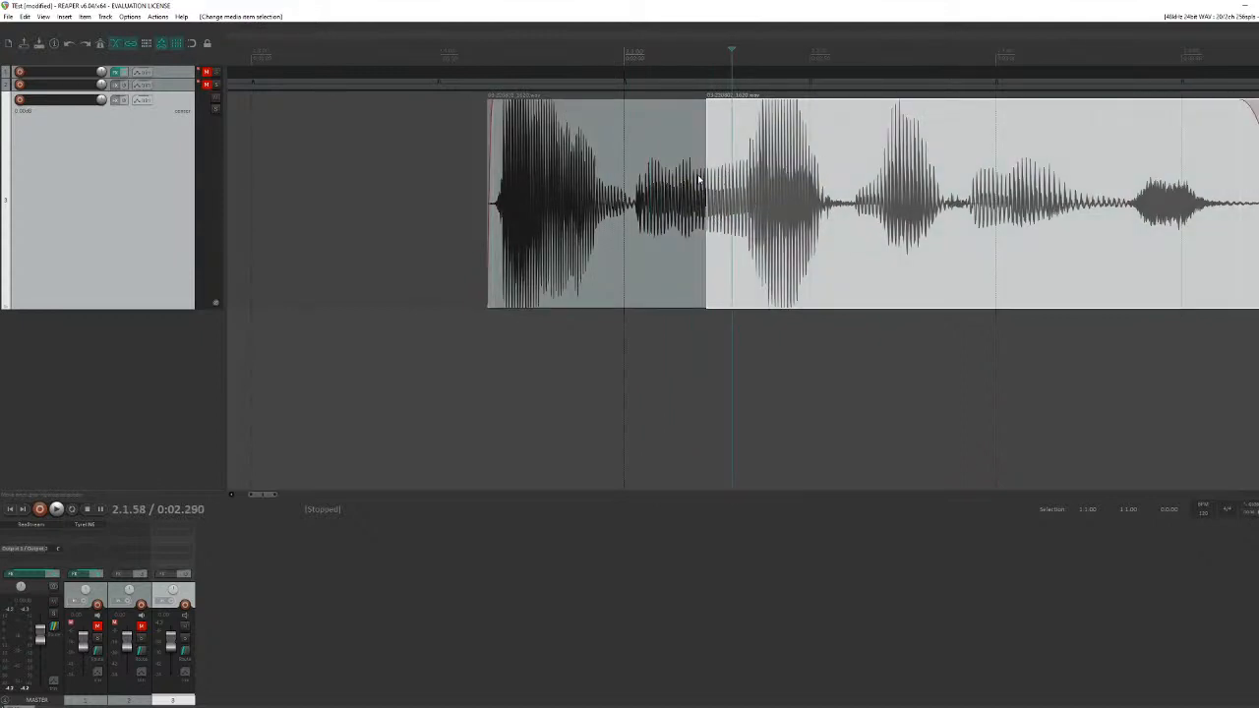
# Step: Audition the second piece from 2.1.49 and from 2.1.72, at the start of the tall burst
pyautogui.click(716, 141)
pyautogui.press('space')
pyautogui.press('space')
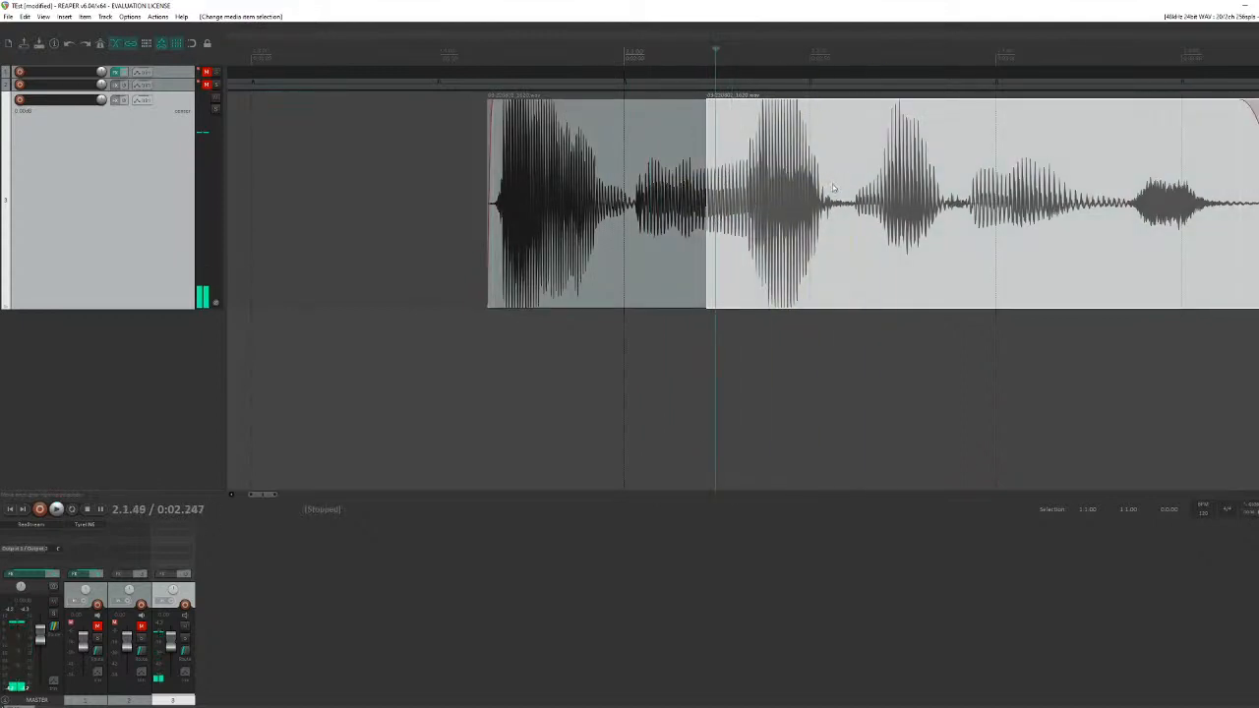
pyautogui.click(758, 186)
pyautogui.press('space')
pyautogui.press('space')
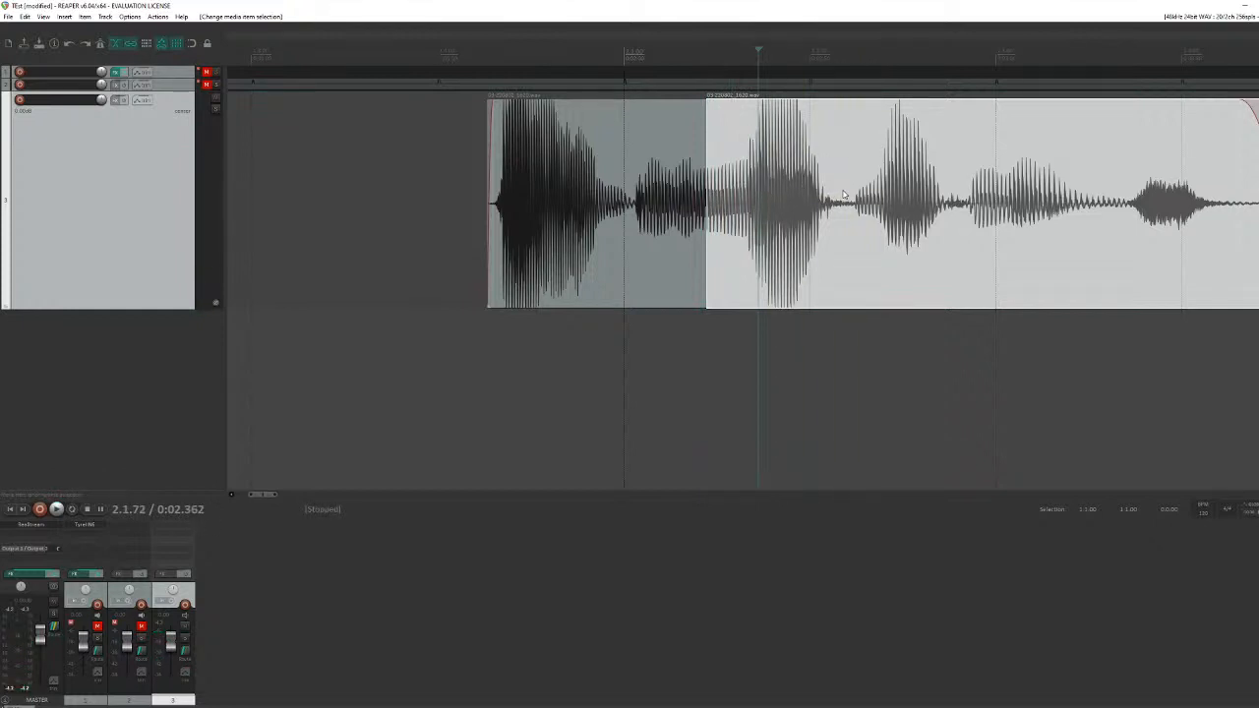
# Step: Audition the quiet gap after the second tall burst from 2.2.18 and 2.2.23
pyautogui.click(843, 194)
pyautogui.press('space')
pyautogui.press('space')
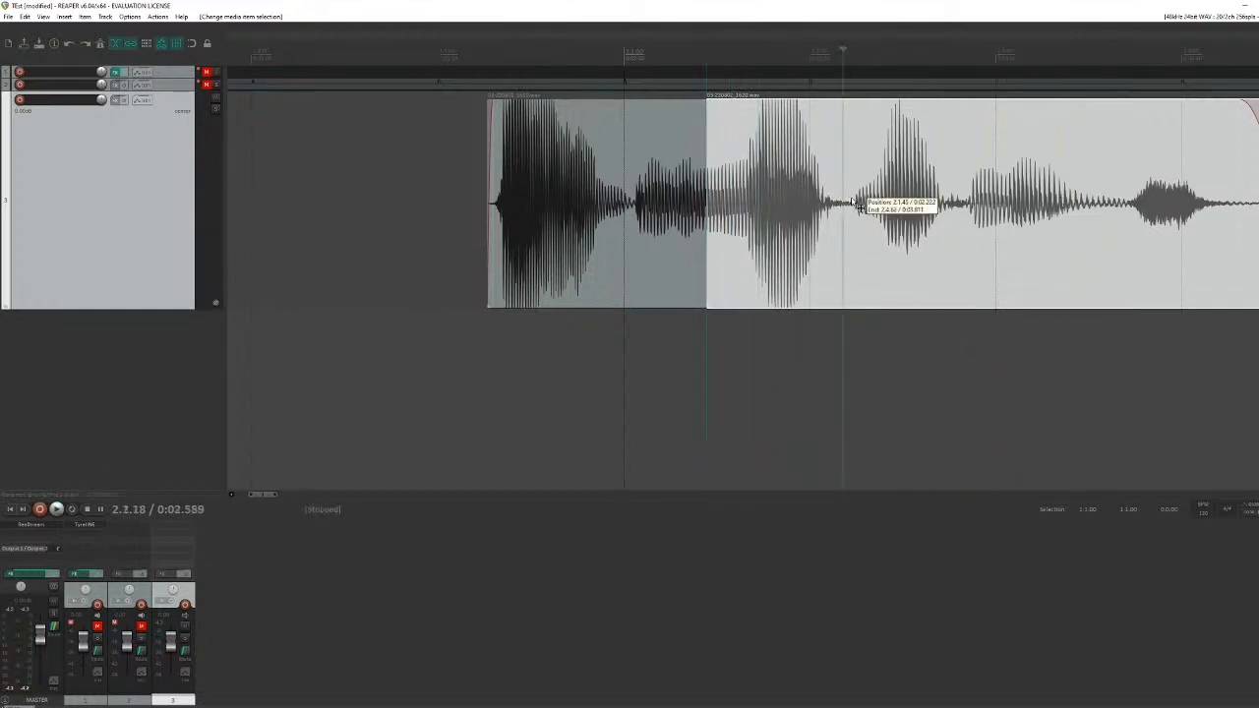
pyautogui.click(851, 202)
pyautogui.press('space')
pyautogui.press('space')
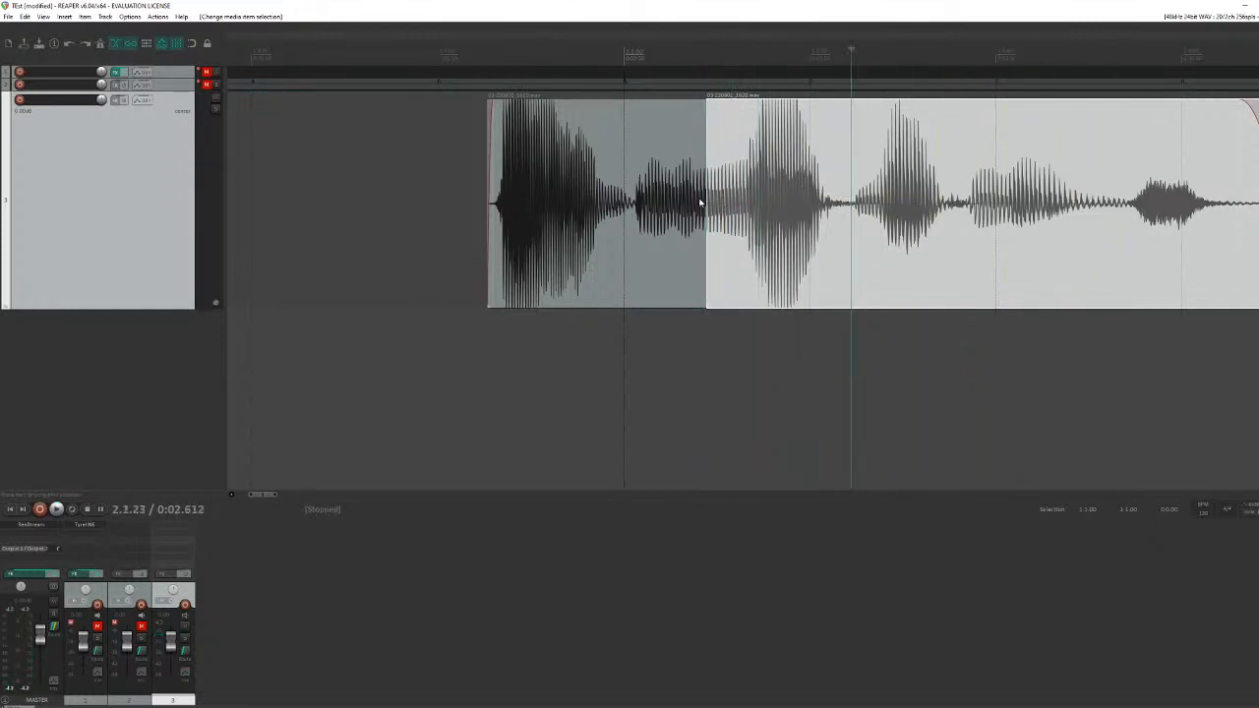
# Step: Play across the split point from 0:02.183, just before the second piece begins
pyautogui.click(721, 132)
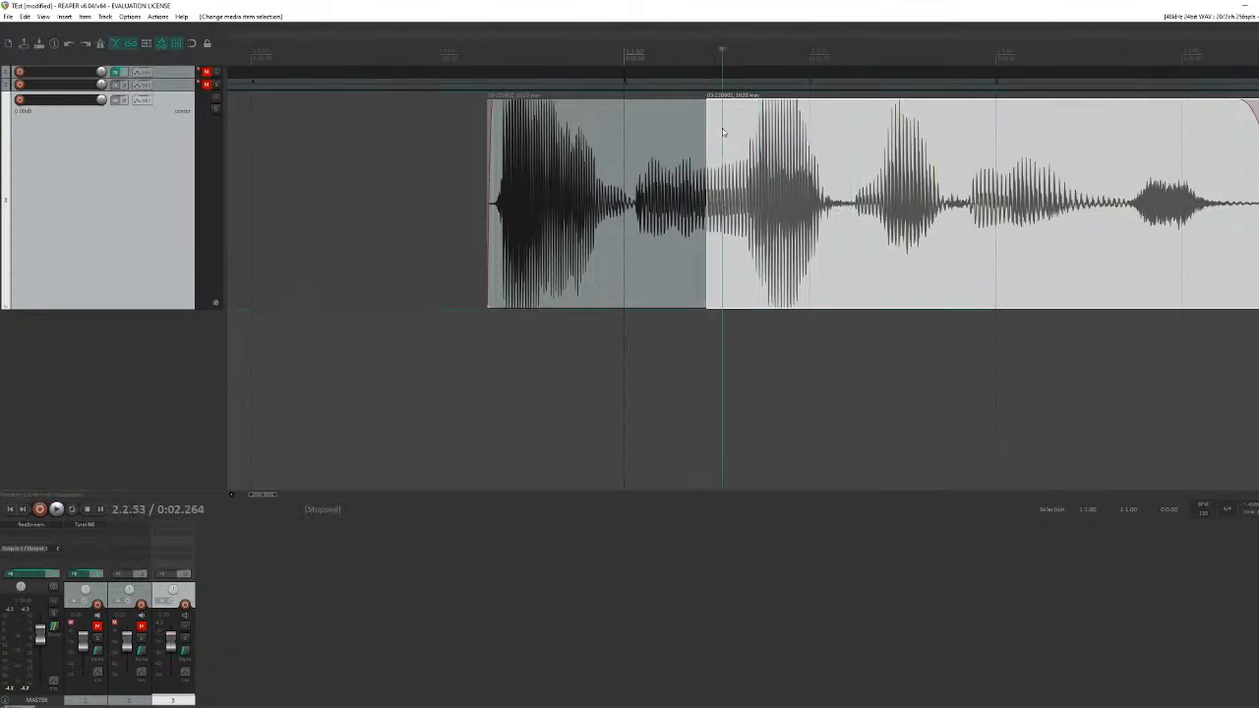
pyautogui.click(690, 51)
pyautogui.press('space')
pyautogui.press('space')
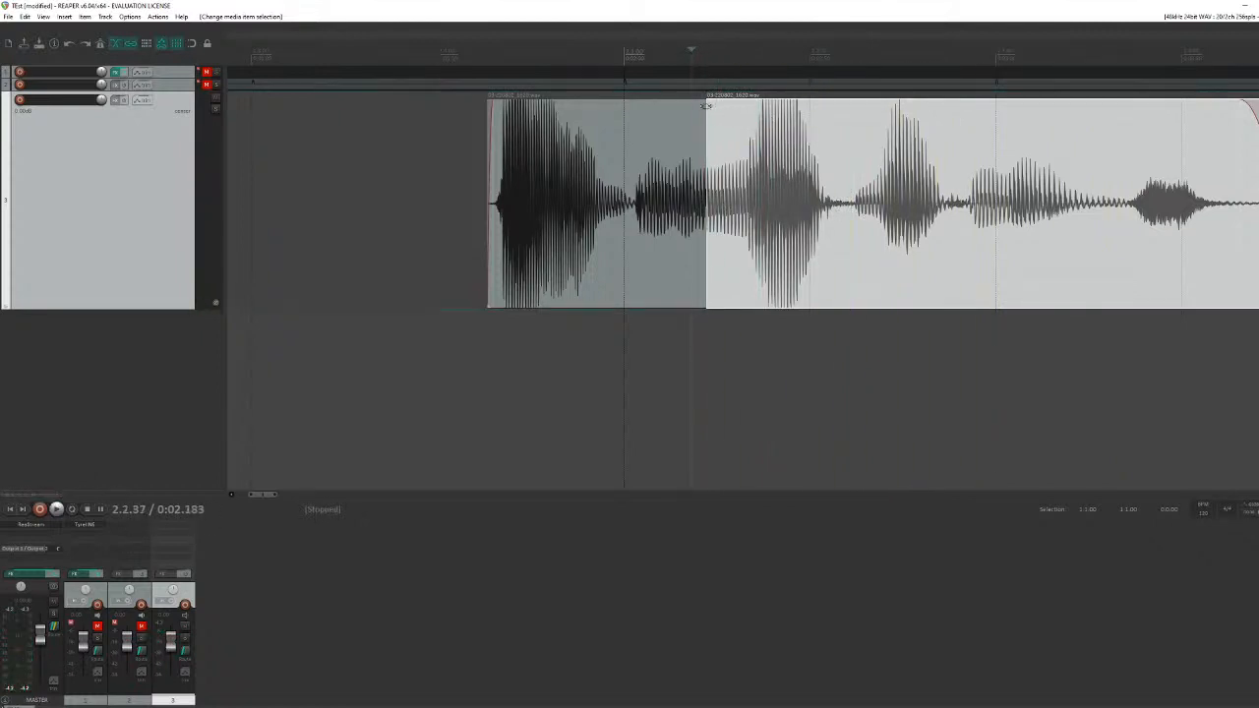
# Step: Split the second piece at 2.2.15, in the quiet gap after the tall burst
pyautogui.click(843, 208)
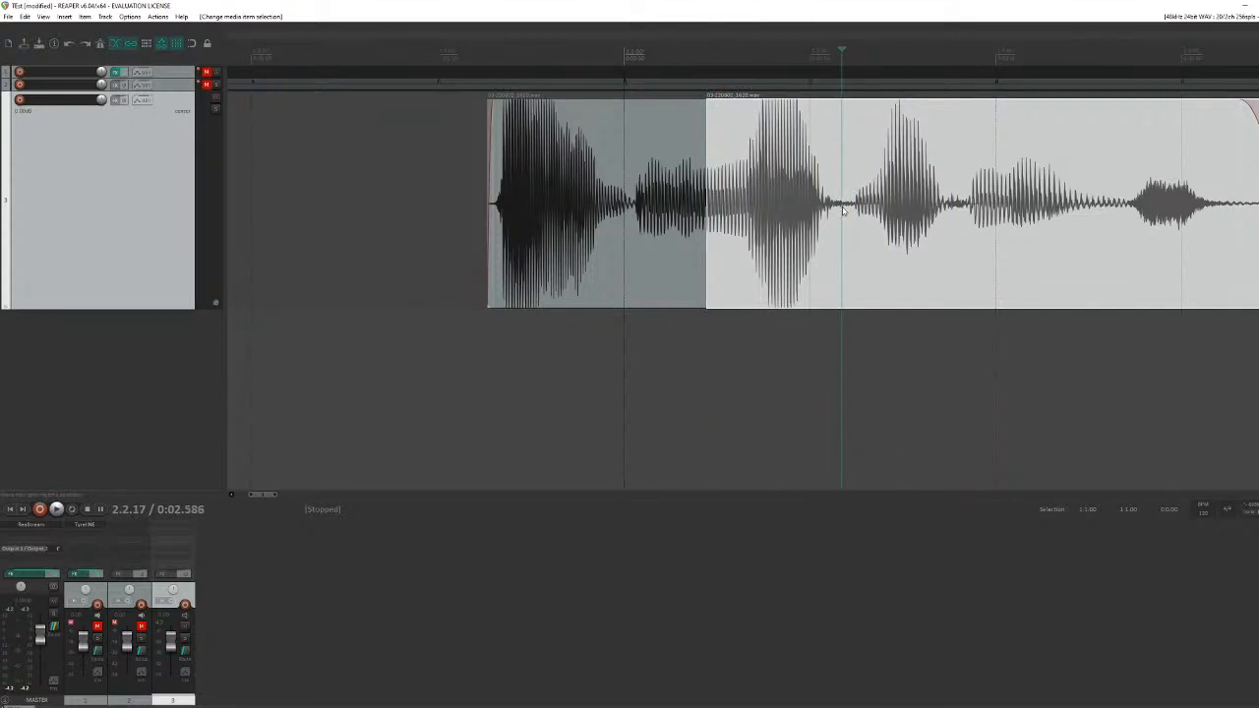
pyautogui.scroll(3, 843, 209)
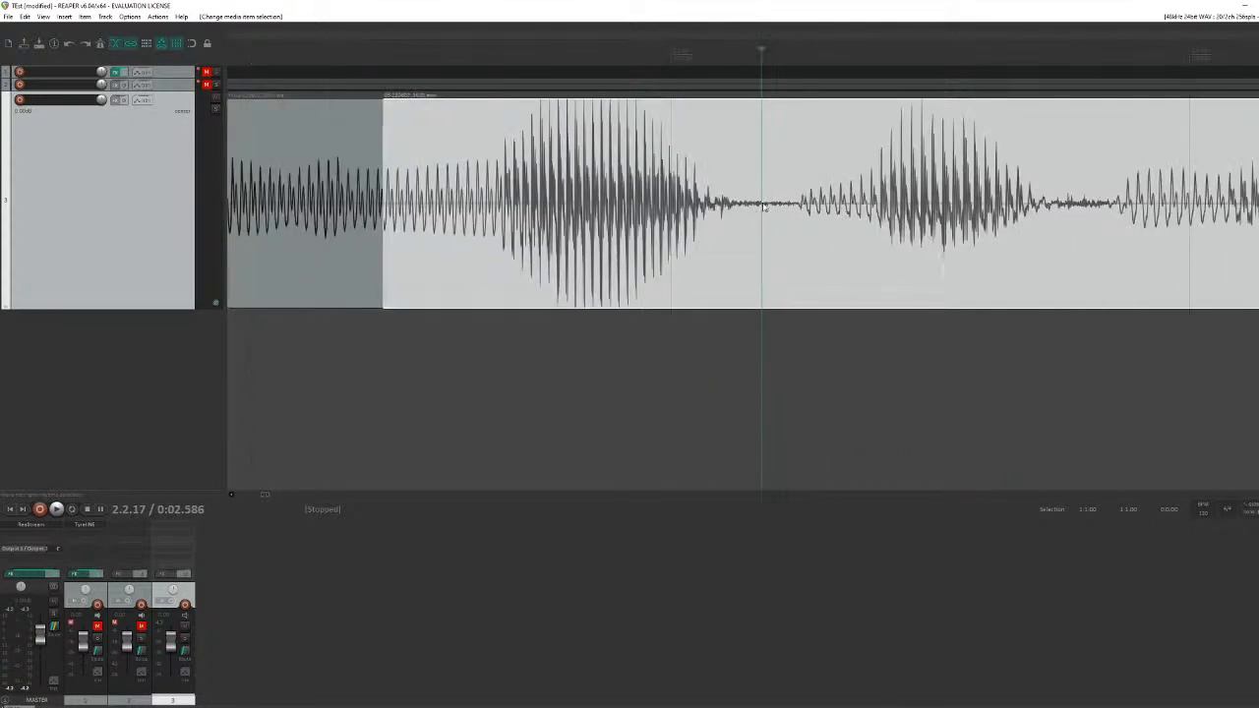
pyautogui.scroll(-2, 764, 206)
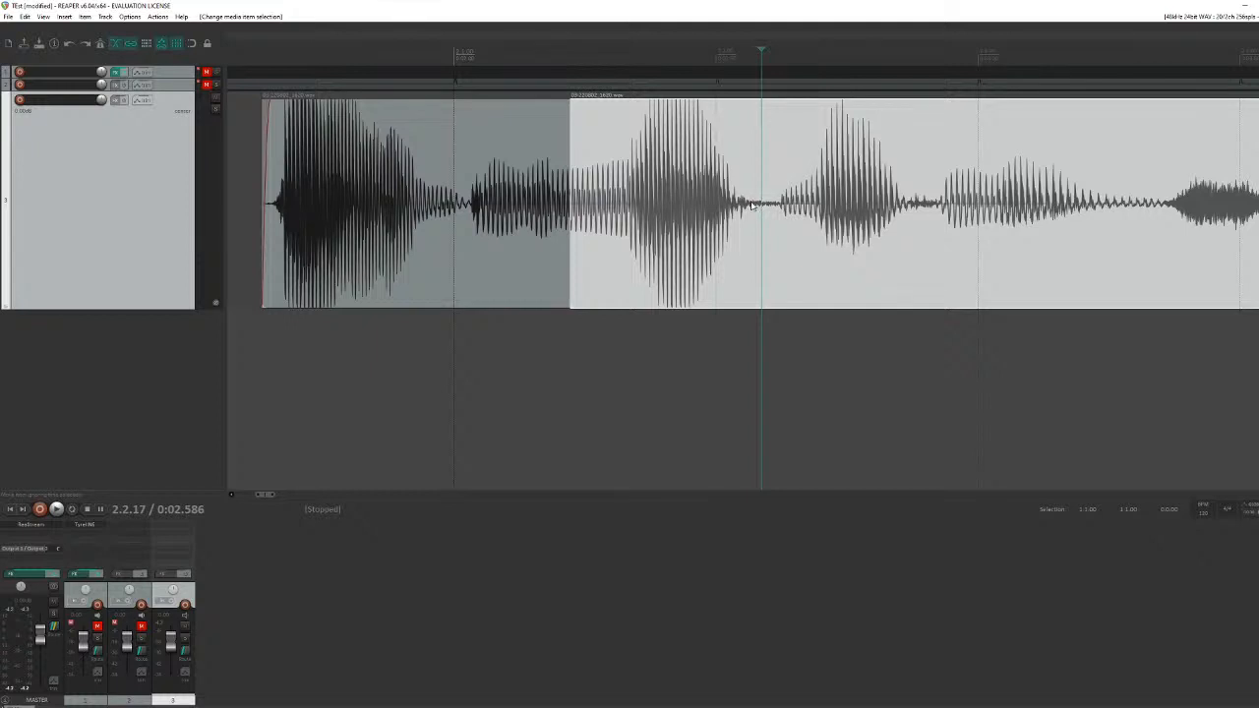
pyautogui.press('s')
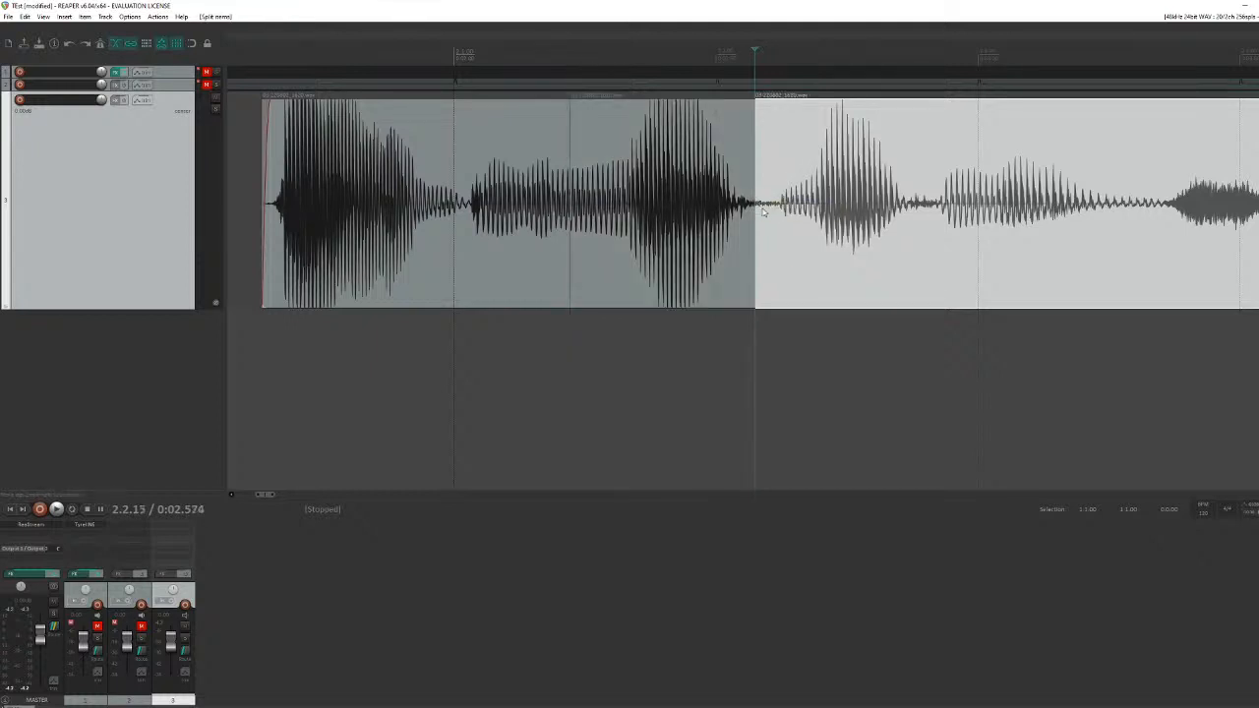
# Step: Delete the middle piece between the two splits and play the take from 1.4.06
pyautogui.click(693, 252)
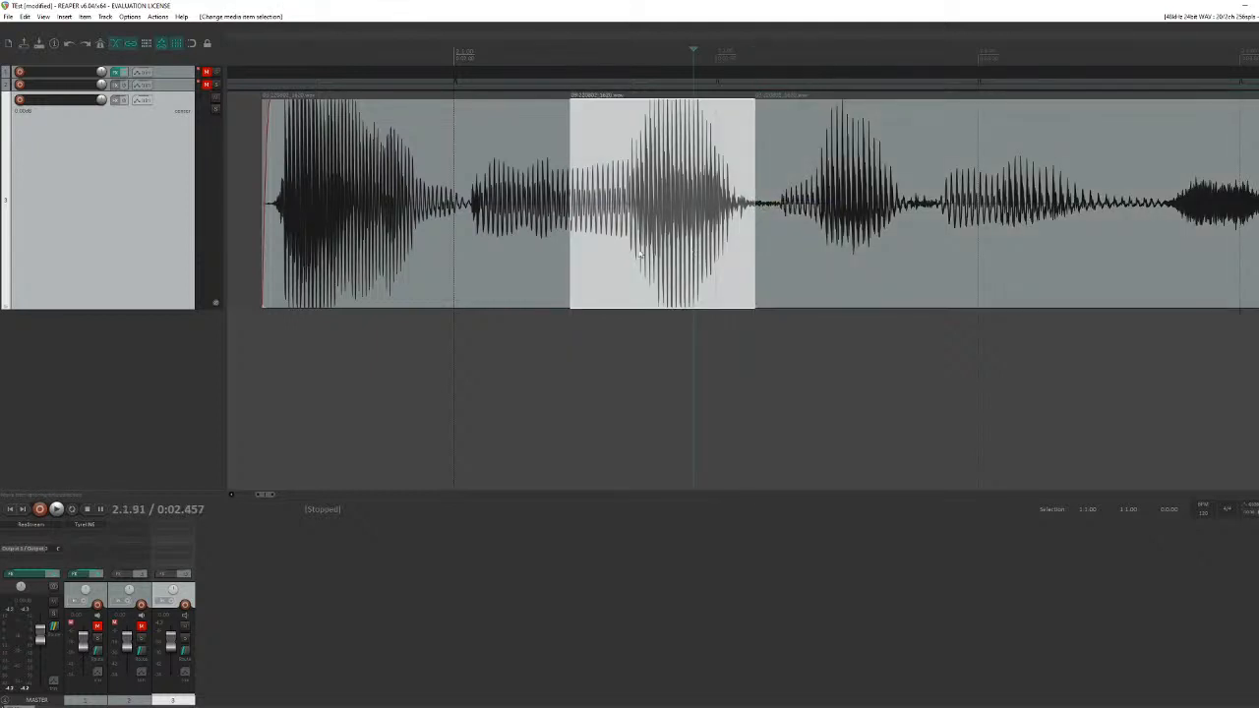
pyautogui.scroll(-2, 645, 254)
pyautogui.scroll(1, 750, 243)
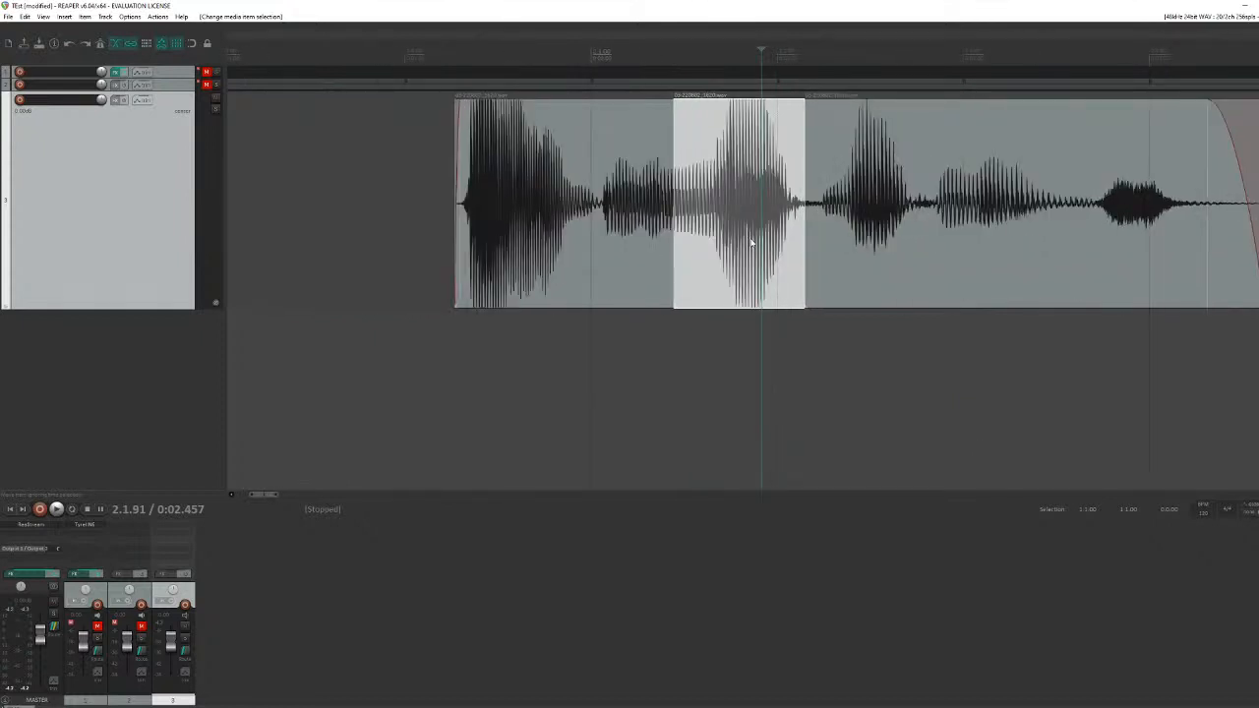
pyautogui.press('Delete')
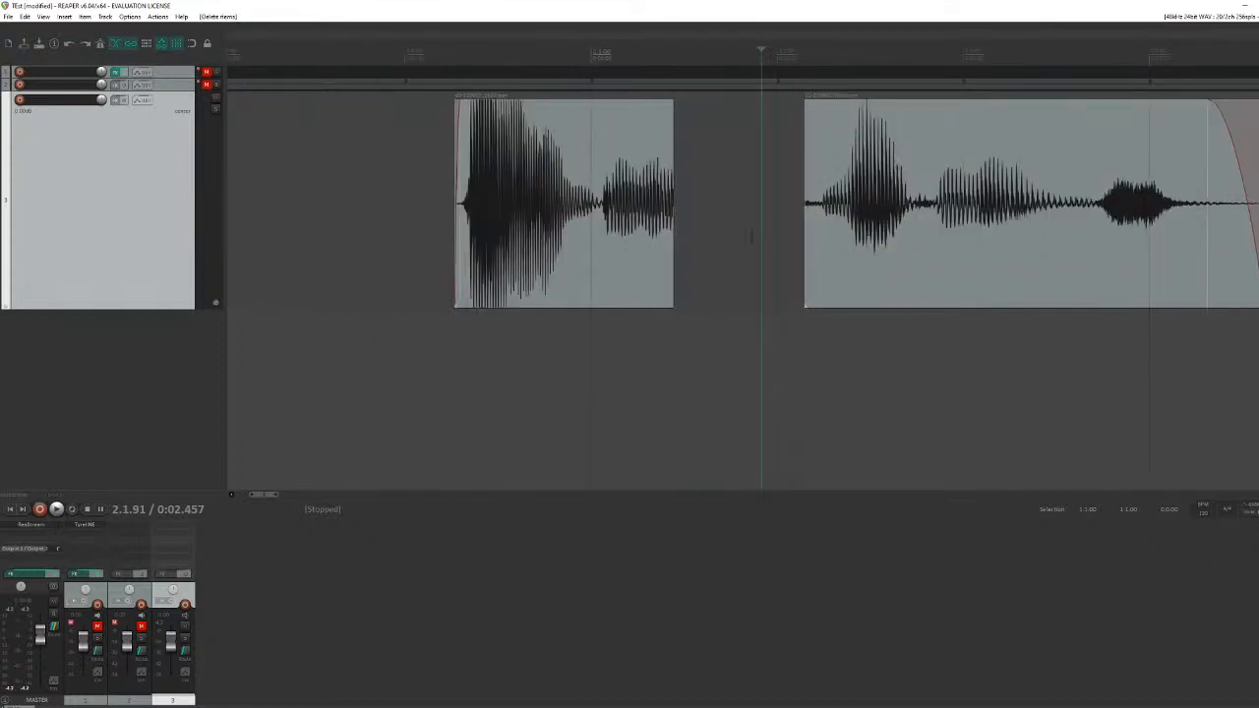
pyautogui.click(417, 203)
pyautogui.press('space')
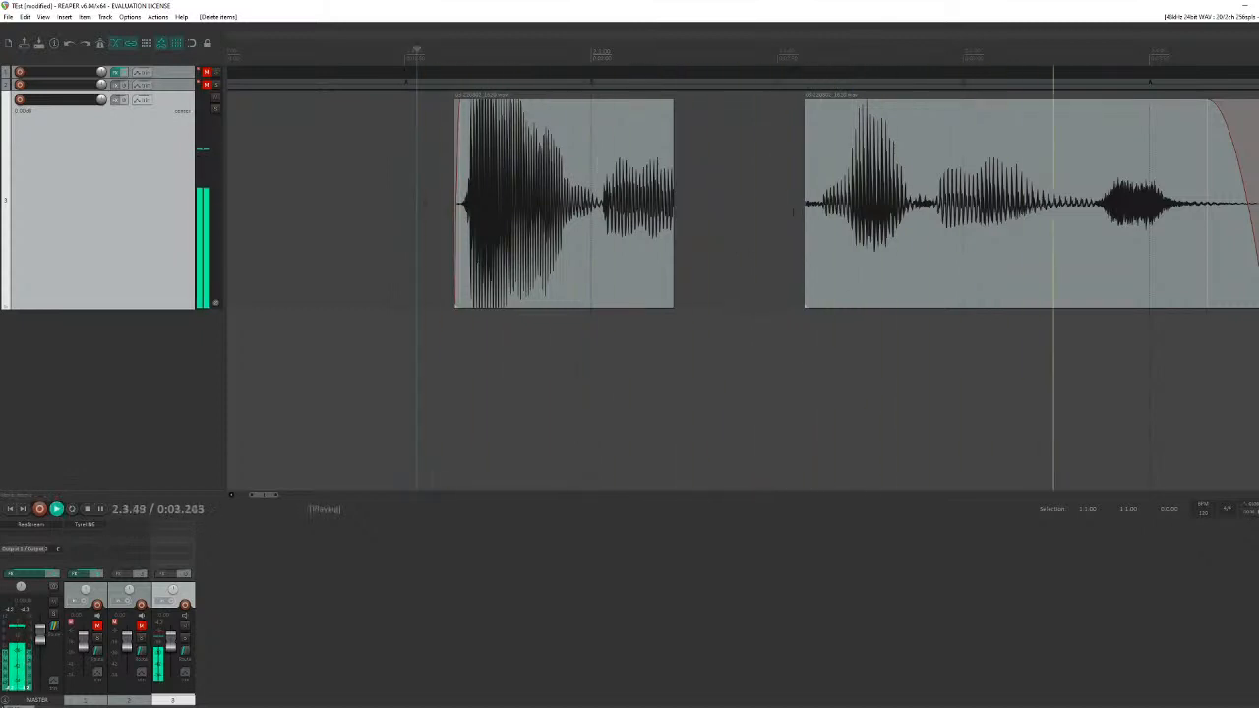
pyautogui.press('space')
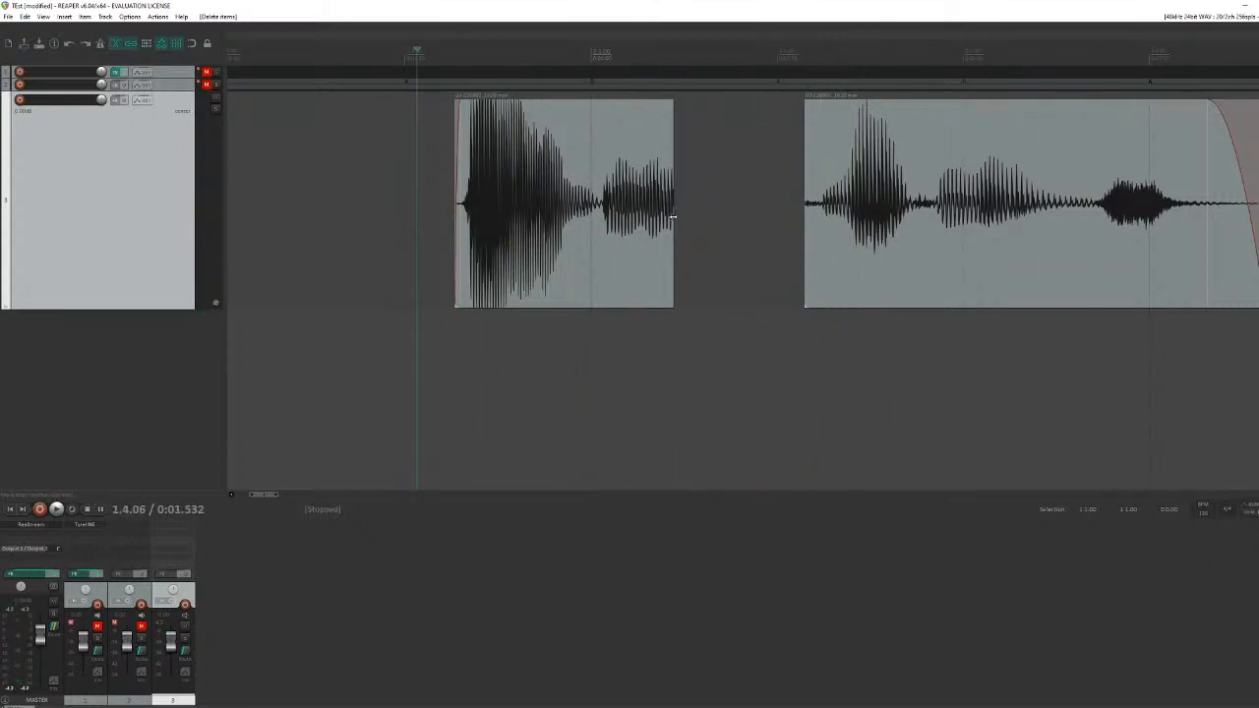
# Step: Trim the first piece's end back to the middle of its second burst and play it from 1.4.14
pyautogui.moveTo(673, 217); pyautogui.dragTo(644, 217)
pyautogui.click(430, 197)
pyautogui.press('space')
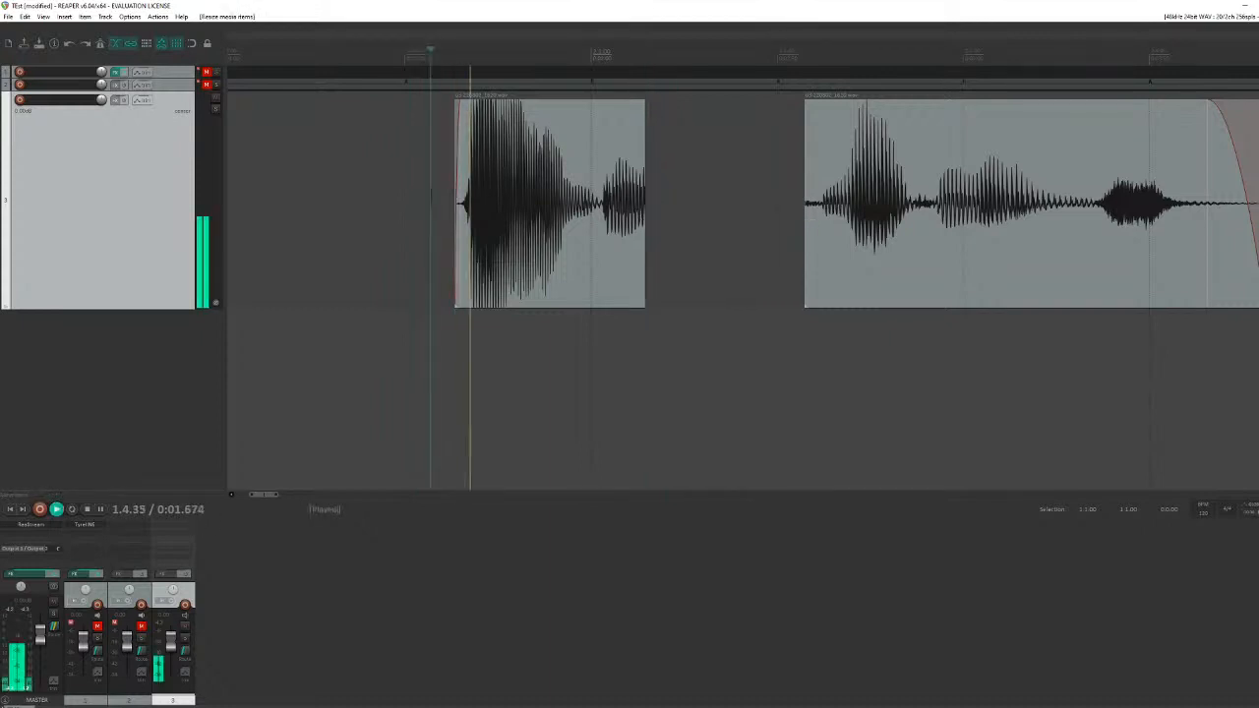
pyautogui.press('space')
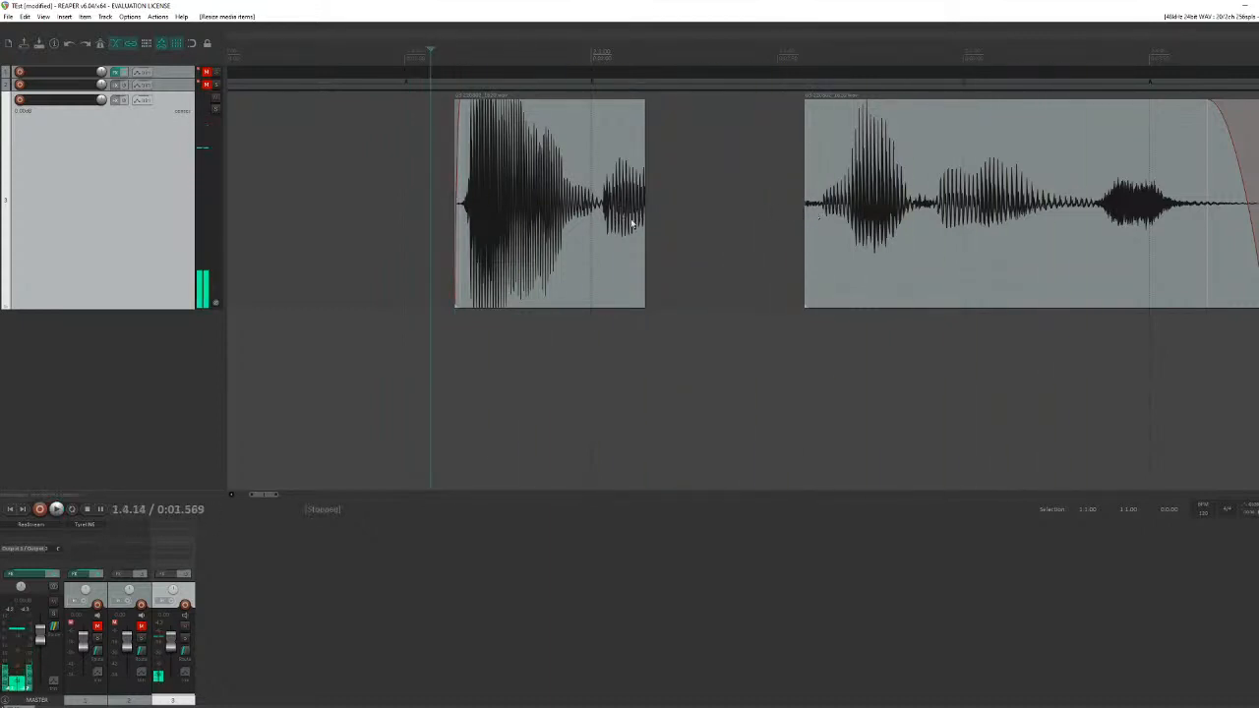
# Step: Extend the first piece's end to include more of its second burst and play it from 1.4.14
pyautogui.moveTo(644, 224); pyautogui.dragTo(689, 226)
pyautogui.press('space')
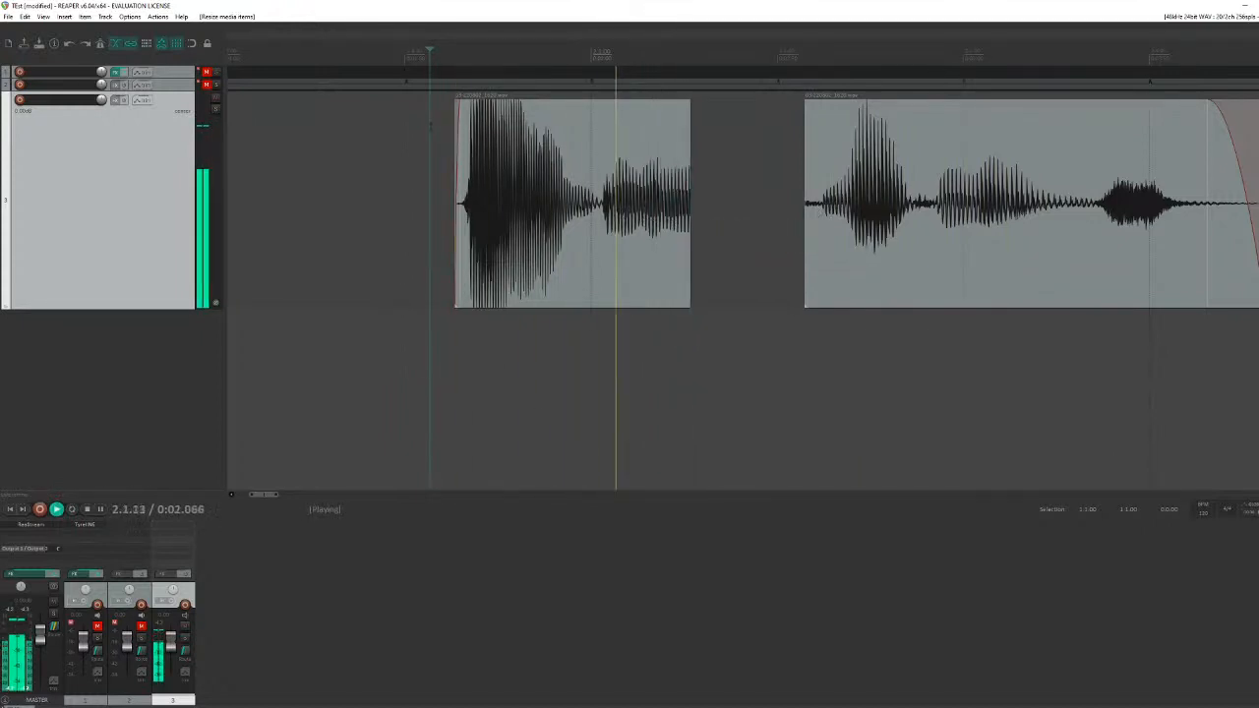
pyautogui.press('space')
# Step: Trim the first piece's end back slightly within the second burst and play it from 1.4.22
pyautogui.moveTo(690, 207); pyautogui.dragTo(681, 207)
pyautogui.click(446, 185)
pyautogui.press('space')
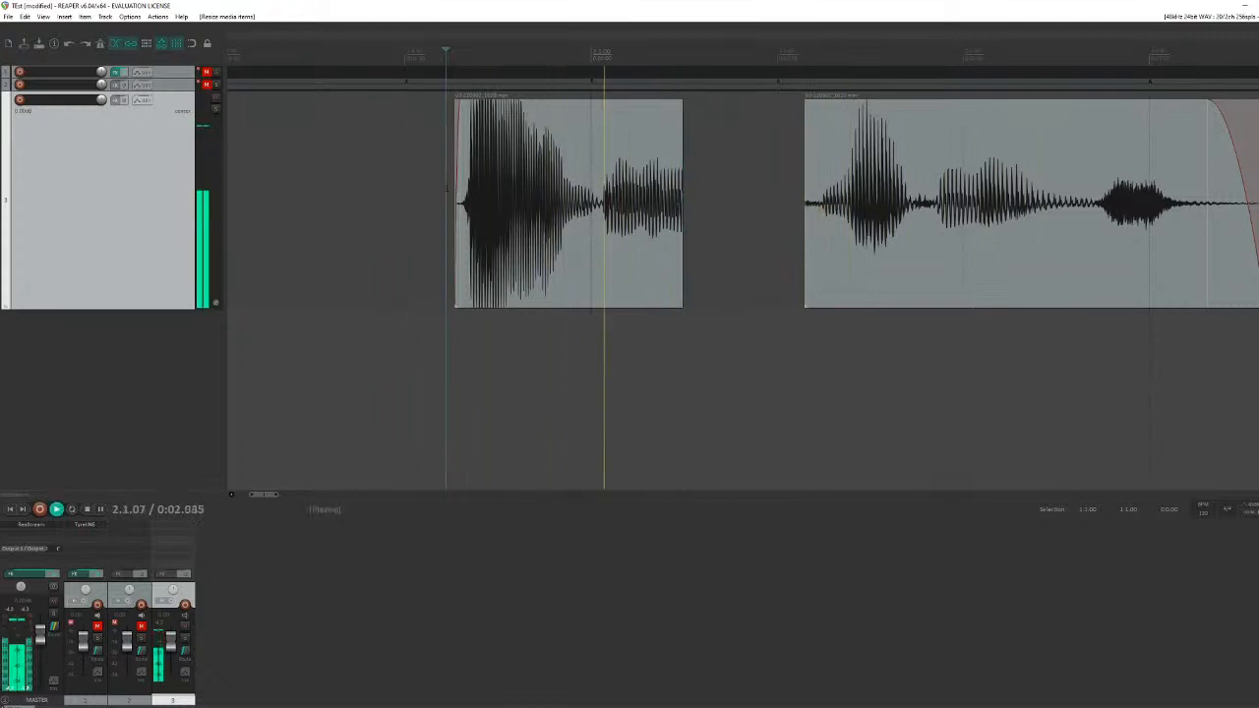
pyautogui.press('space')
# Step: Replay the take twice from 1.4.22, the second time across the gap into the following piece
pyautogui.press('space')
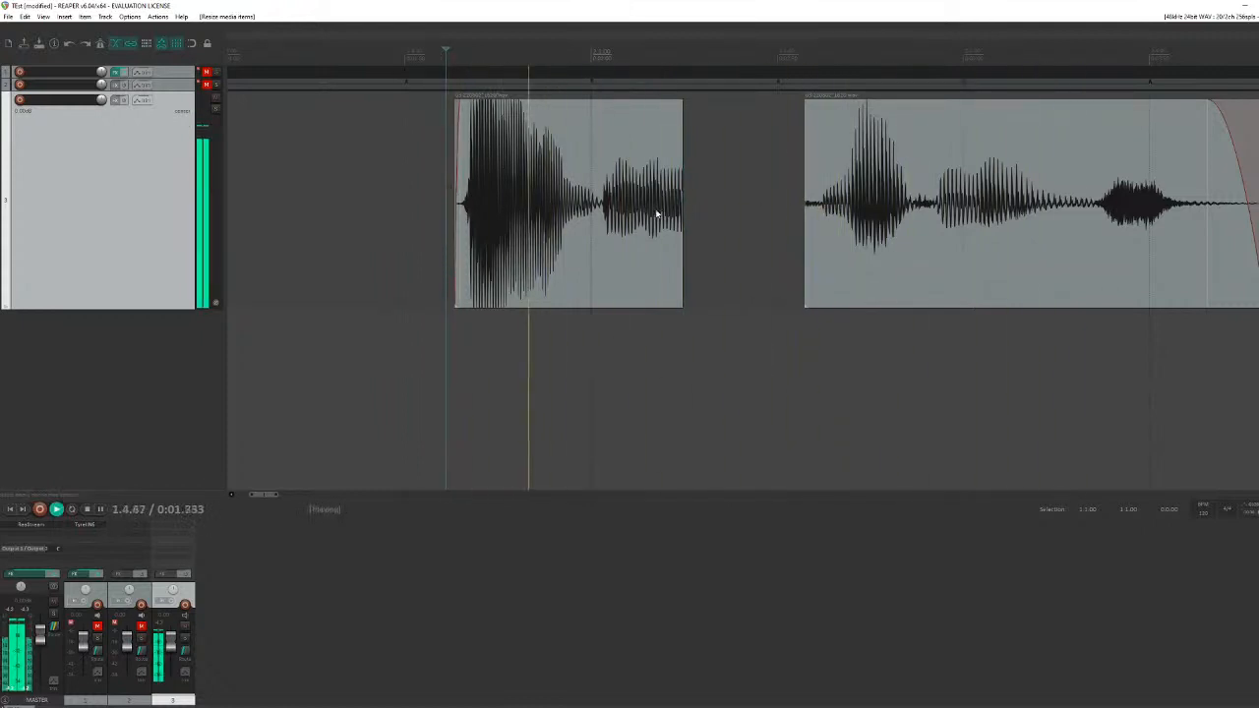
pyautogui.press('space')
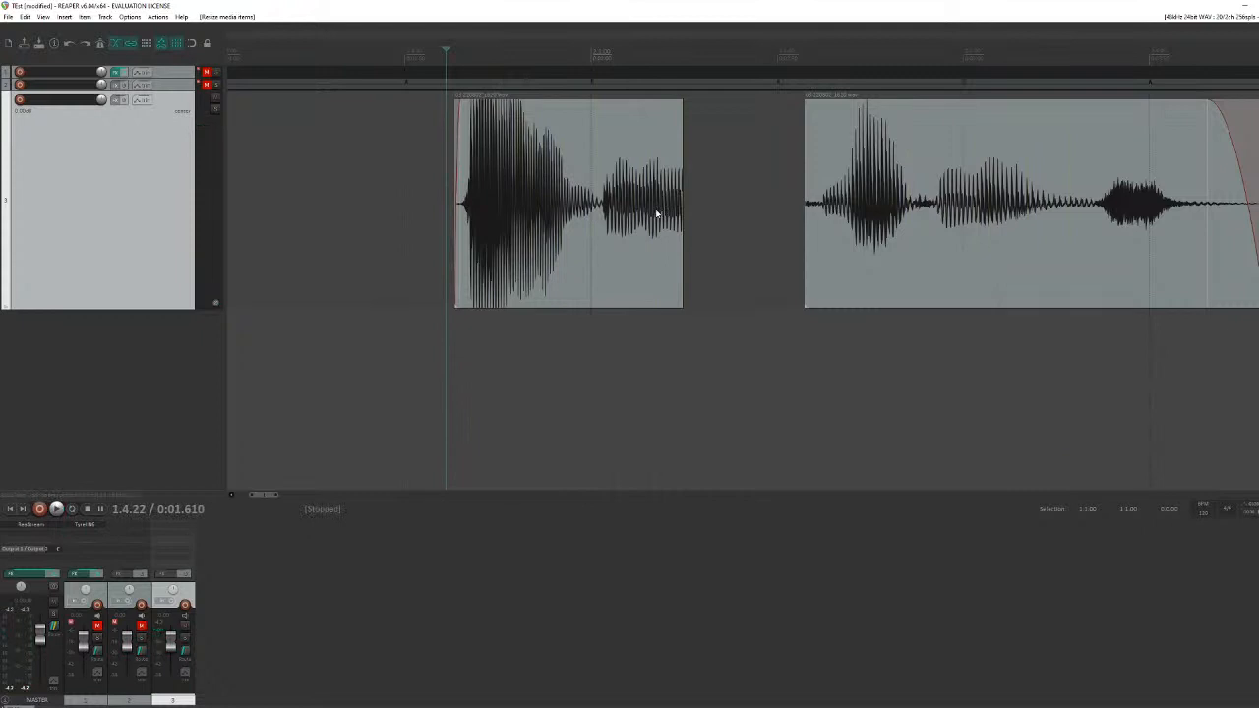
pyautogui.press('space')
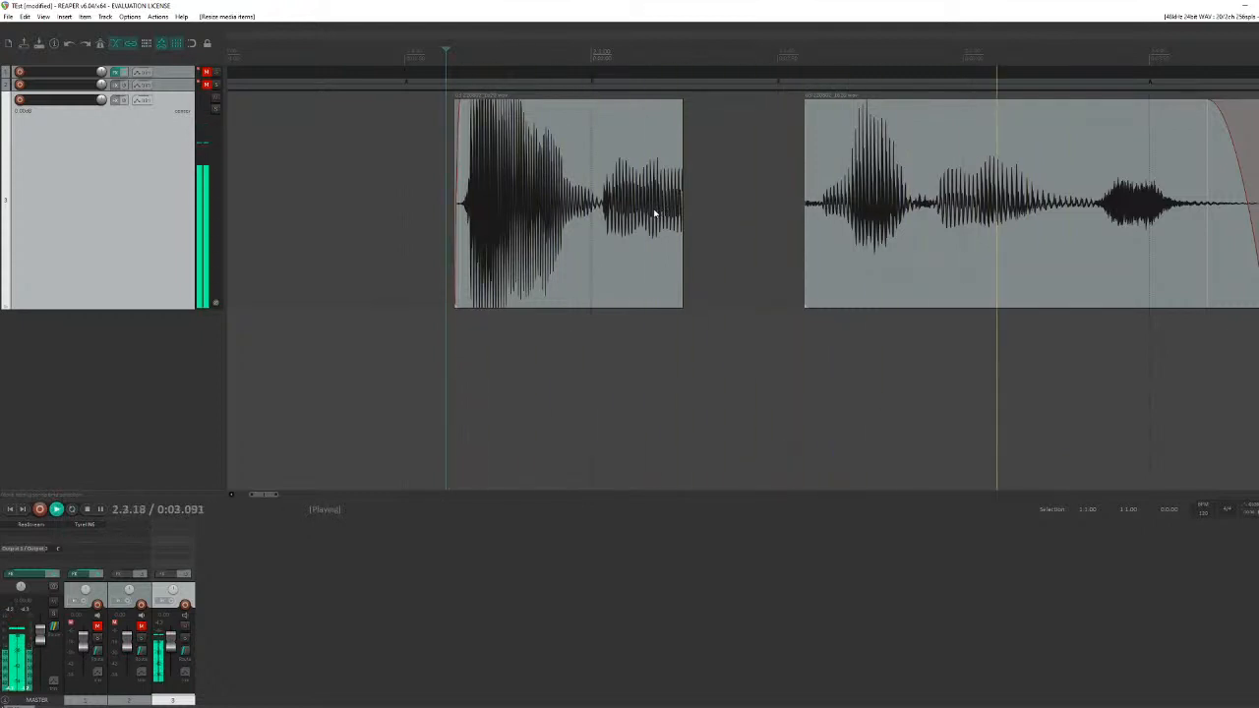
pyautogui.press('space')
# Step: Place the edit cursor in the gap at 2.1.60 and add a short fade-out over the end of the first piece's second burst
pyautogui.scroll(2, 669, 211)
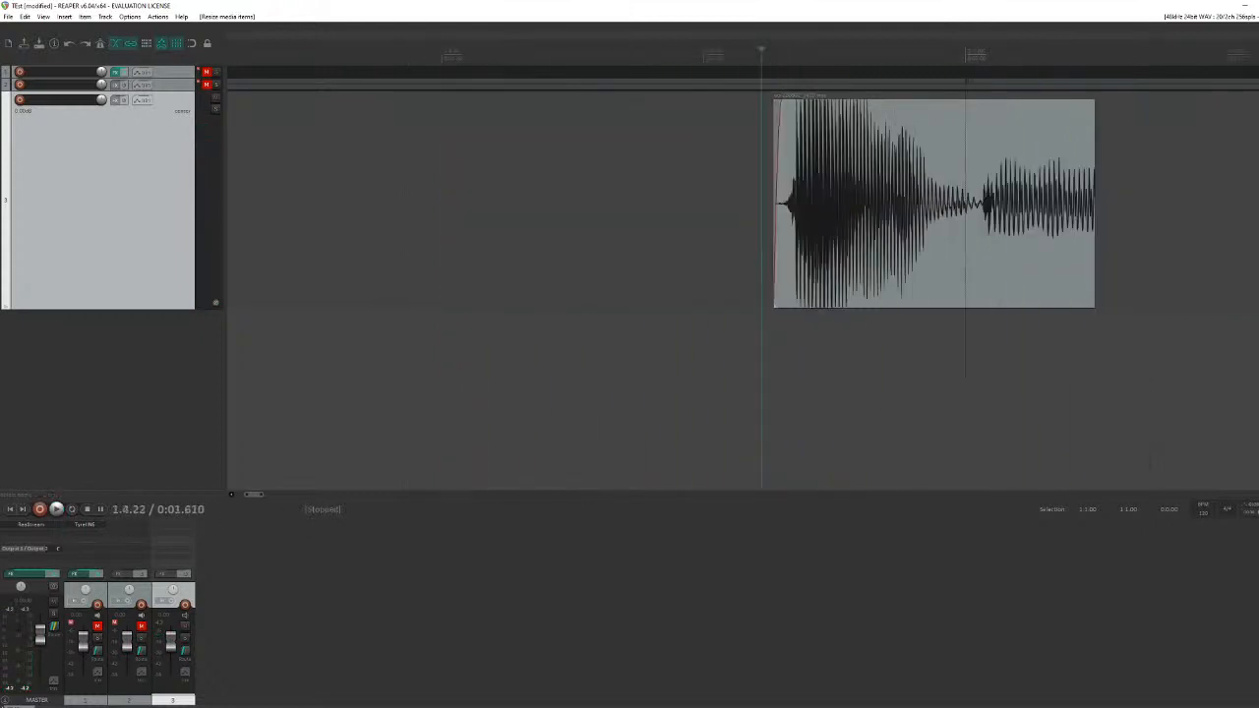
pyautogui.scroll(-1, 974, 185)
pyautogui.click(1017, 183)
pyautogui.scroll(2, 971, 137)
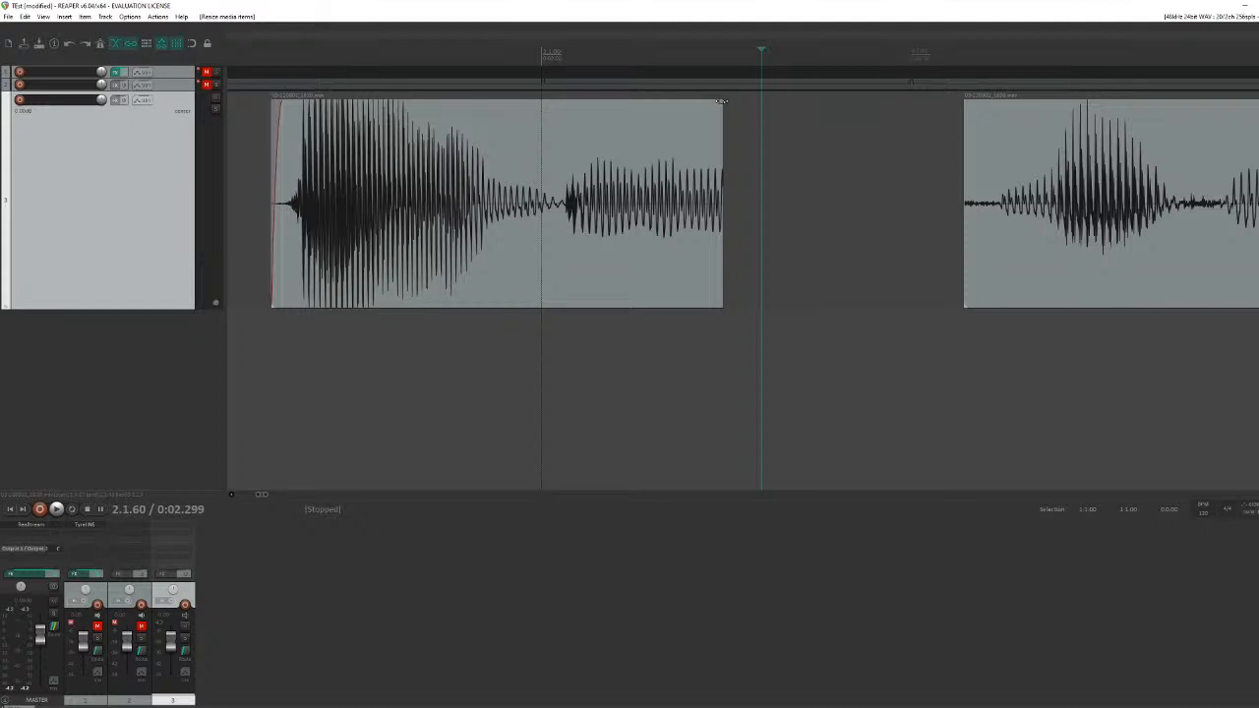
pyautogui.moveTo(722, 101); pyautogui.dragTo(650, 102)
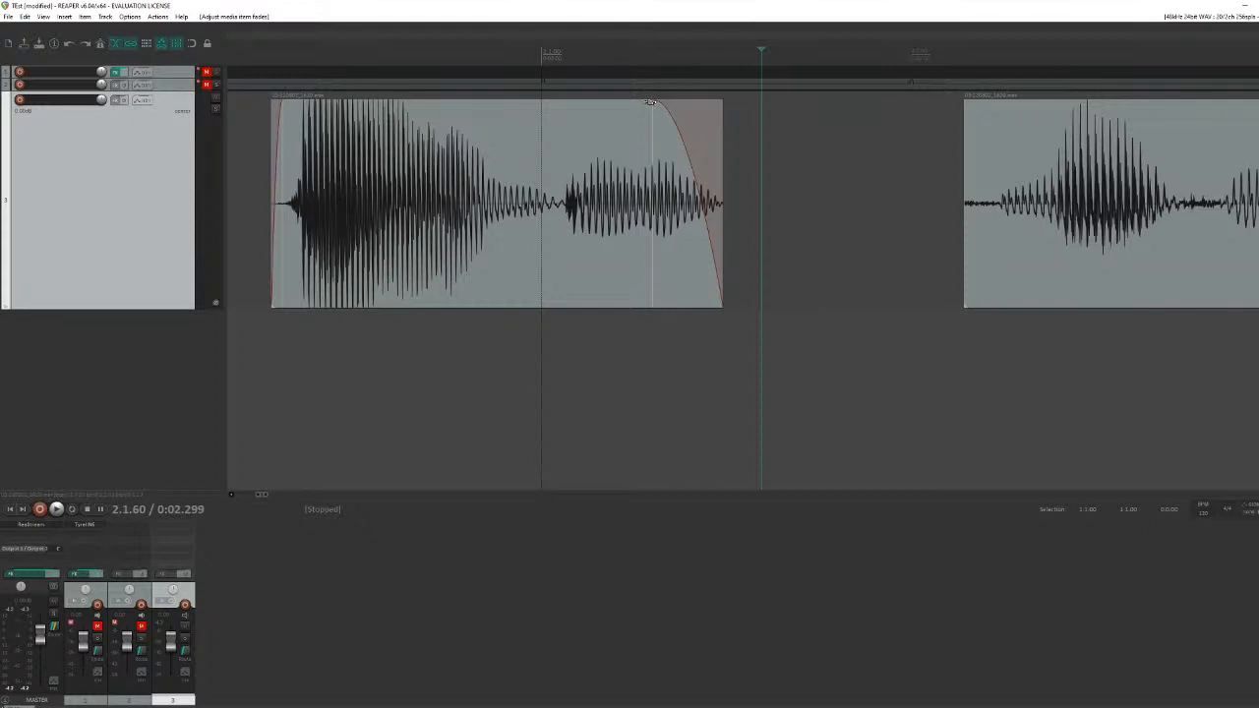
# Step: Lengthen the fade-out of the first clip on the third track and play back across both clips
pyautogui.scroll(-2, 731, 144)
pyautogui.scroll(2, 730, 144)
pyautogui.moveTo(655, 102); pyautogui.dragTo(642, 102)
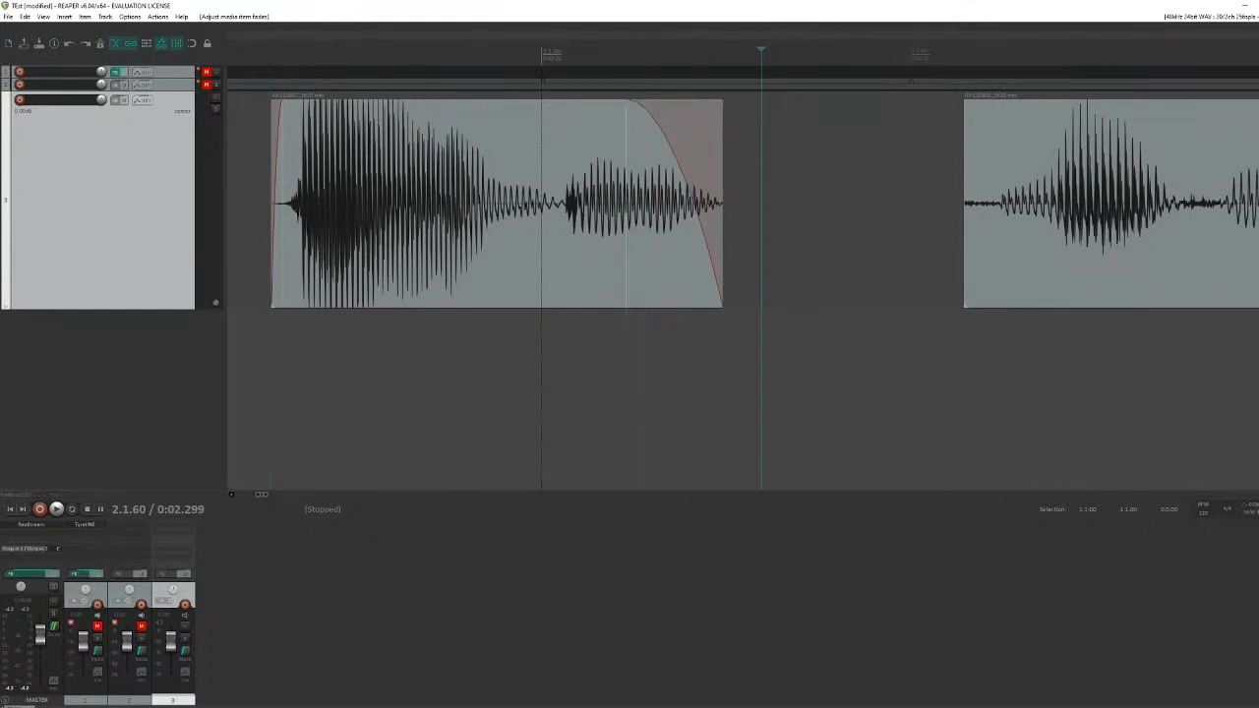
pyautogui.scroll(-2, 566, 148)
pyautogui.click(499, 167)
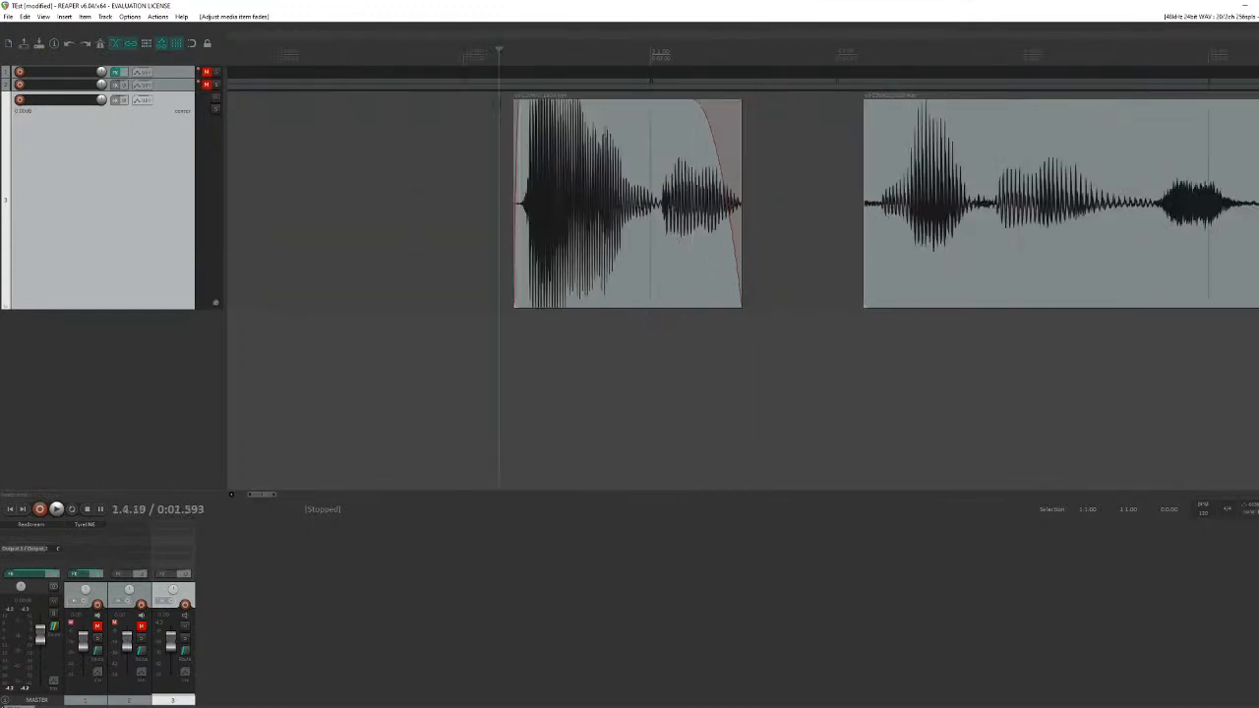
pyautogui.press('space')
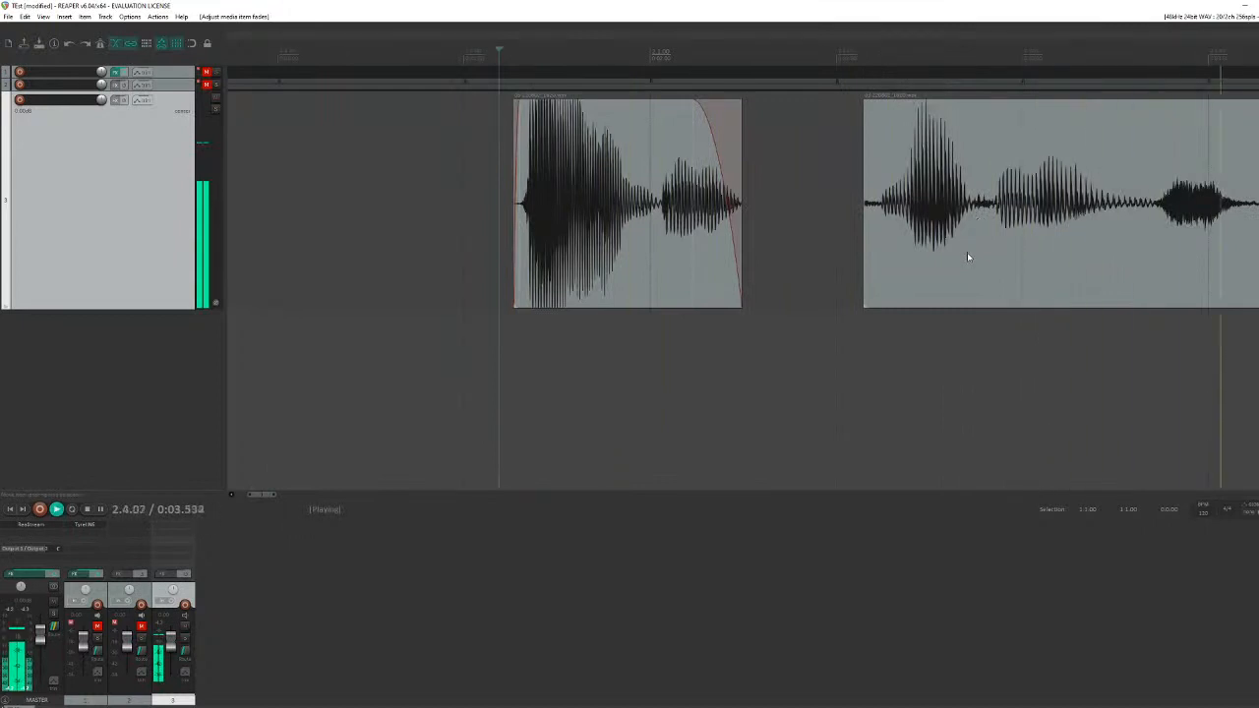
pyautogui.press('space')
# Step: Move the second clip earlier to shorten the gap after the first clip and play back the transition
pyautogui.moveTo(964, 266); pyautogui.dragTo(874, 264)
pyautogui.click(548, 135)
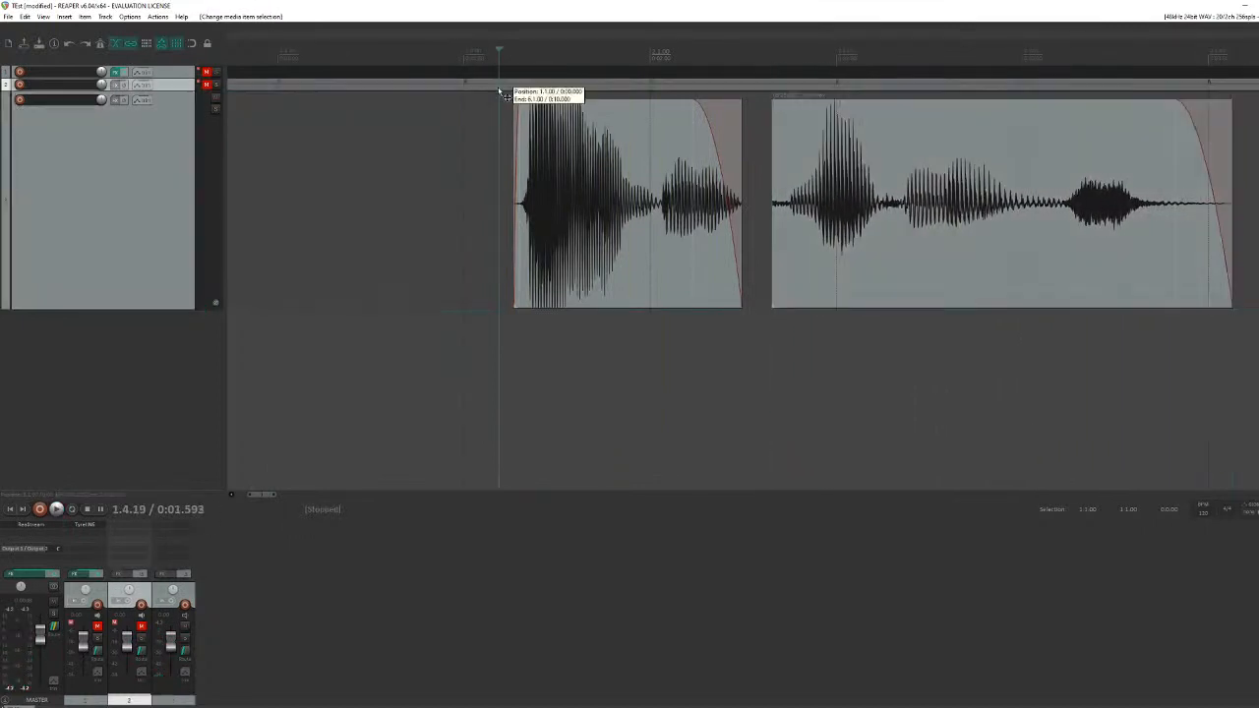
pyautogui.press('space')
pyautogui.press('space')
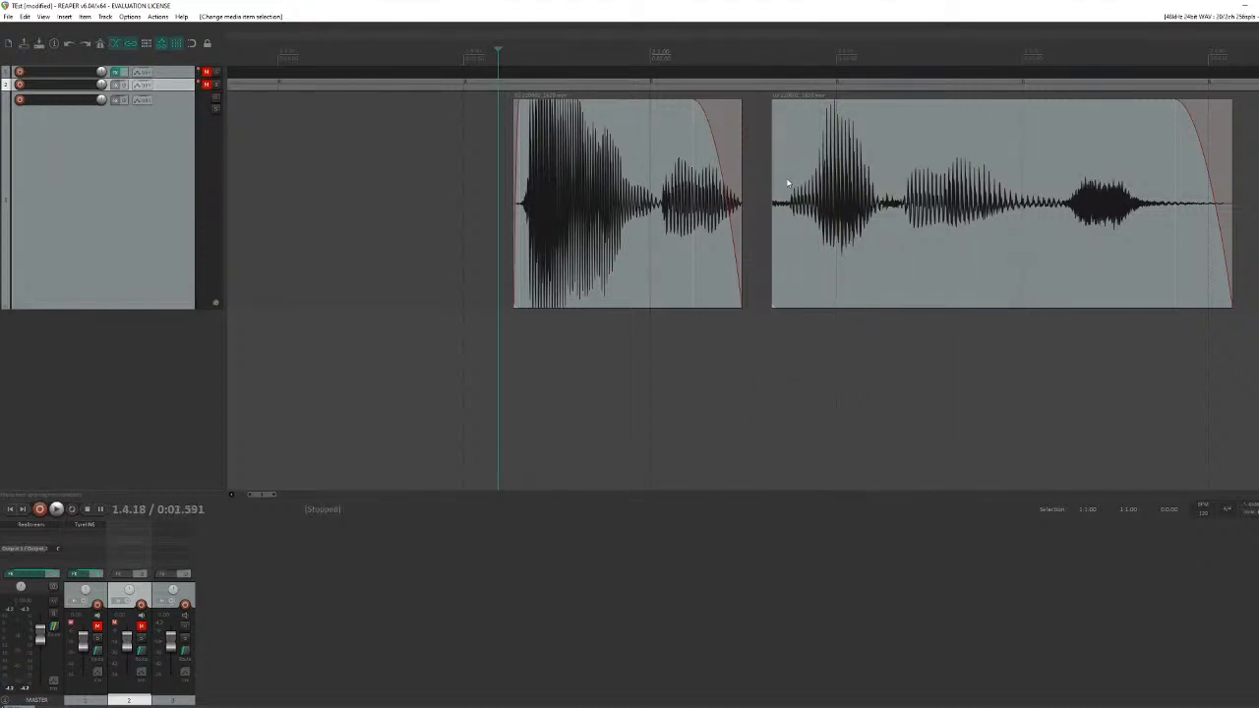
# Step: Select the two clips in turn and listen to the transition from just before the first one
pyautogui.click(661, 200)
pyautogui.click(859, 203)
pyautogui.click(657, 201)
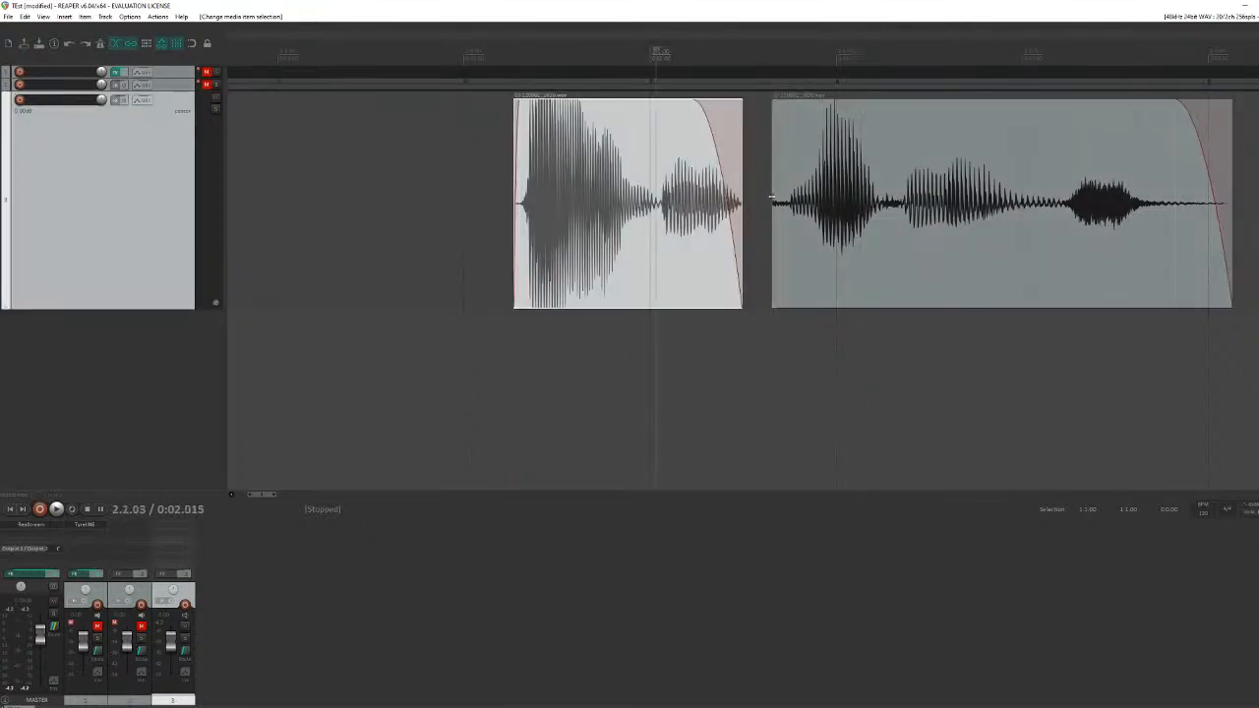
pyautogui.click(887, 200)
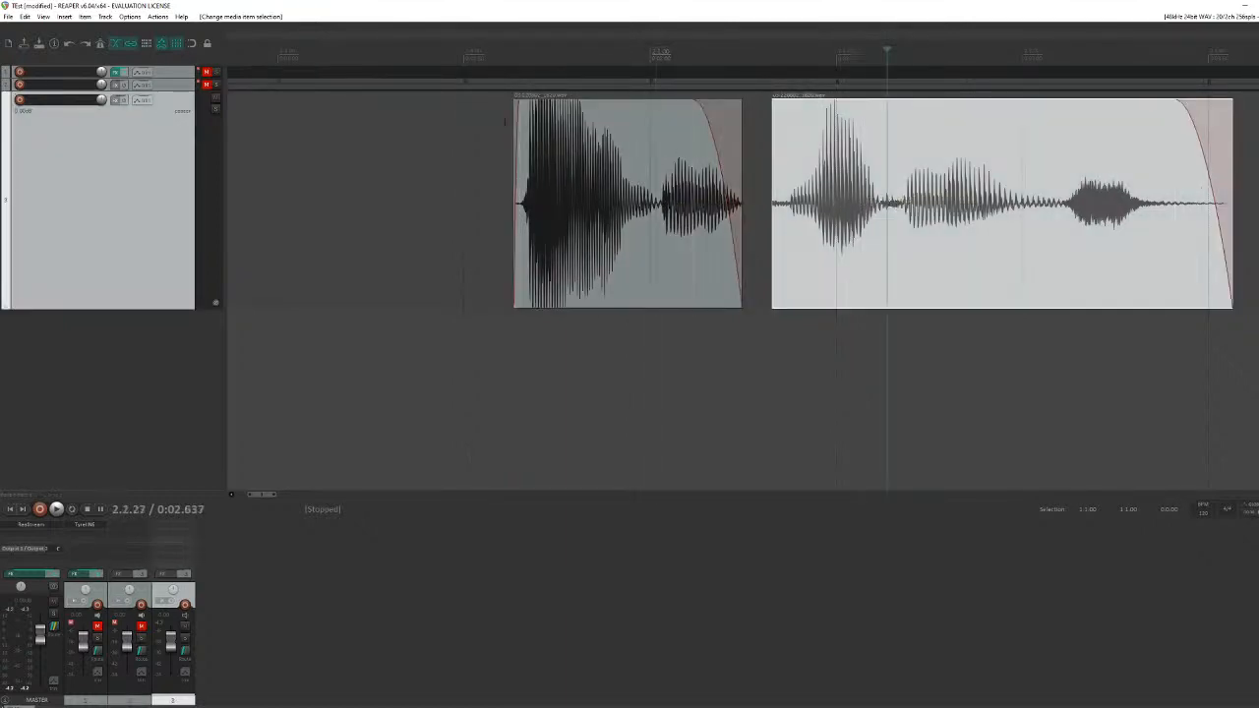
pyautogui.click(496, 172)
pyautogui.press('space')
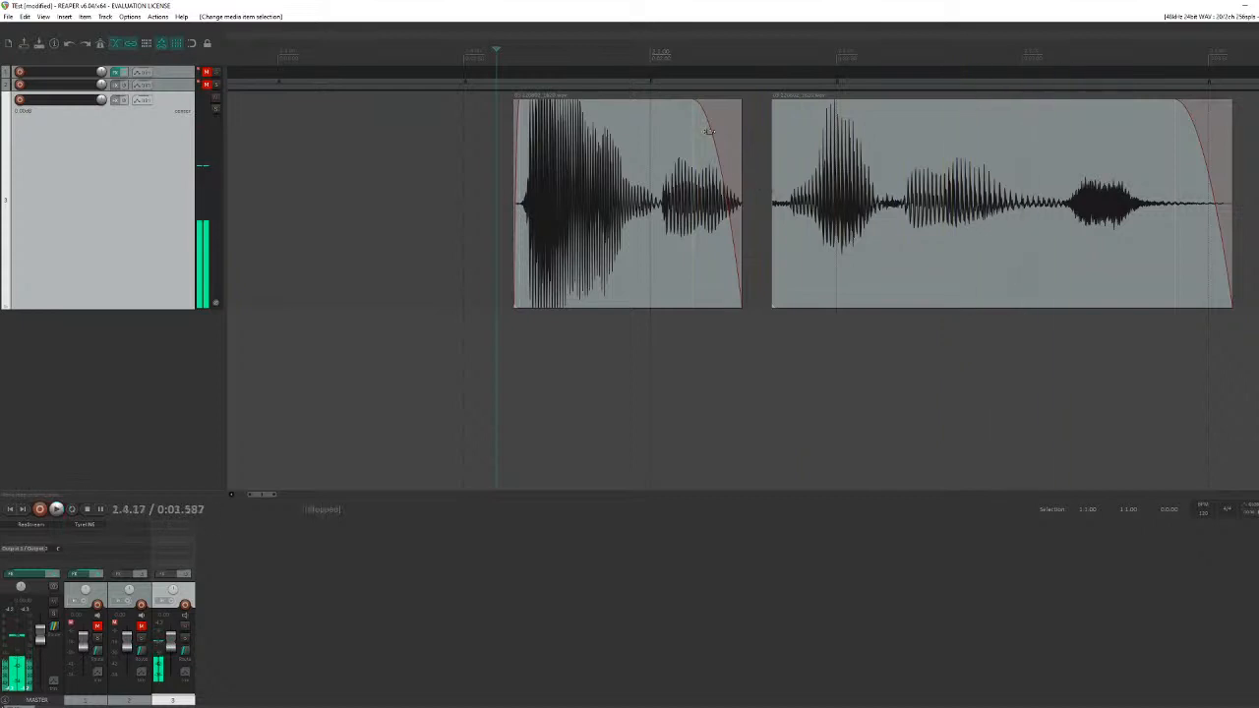
pyautogui.press('space')
# Step: Shift the second clip slightly later to widen the gap after the first clip and play back the result
pyautogui.moveTo(820, 177); pyautogui.dragTo(860, 183)
pyautogui.press('space')
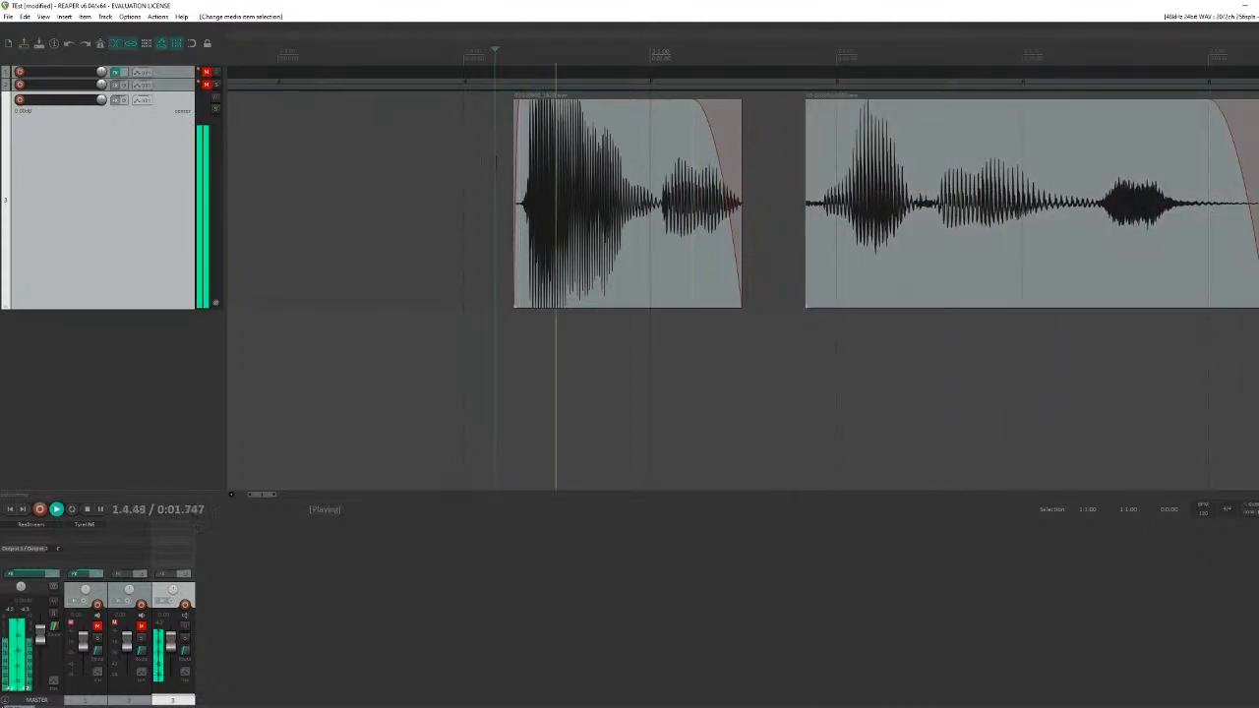
pyautogui.press('space')
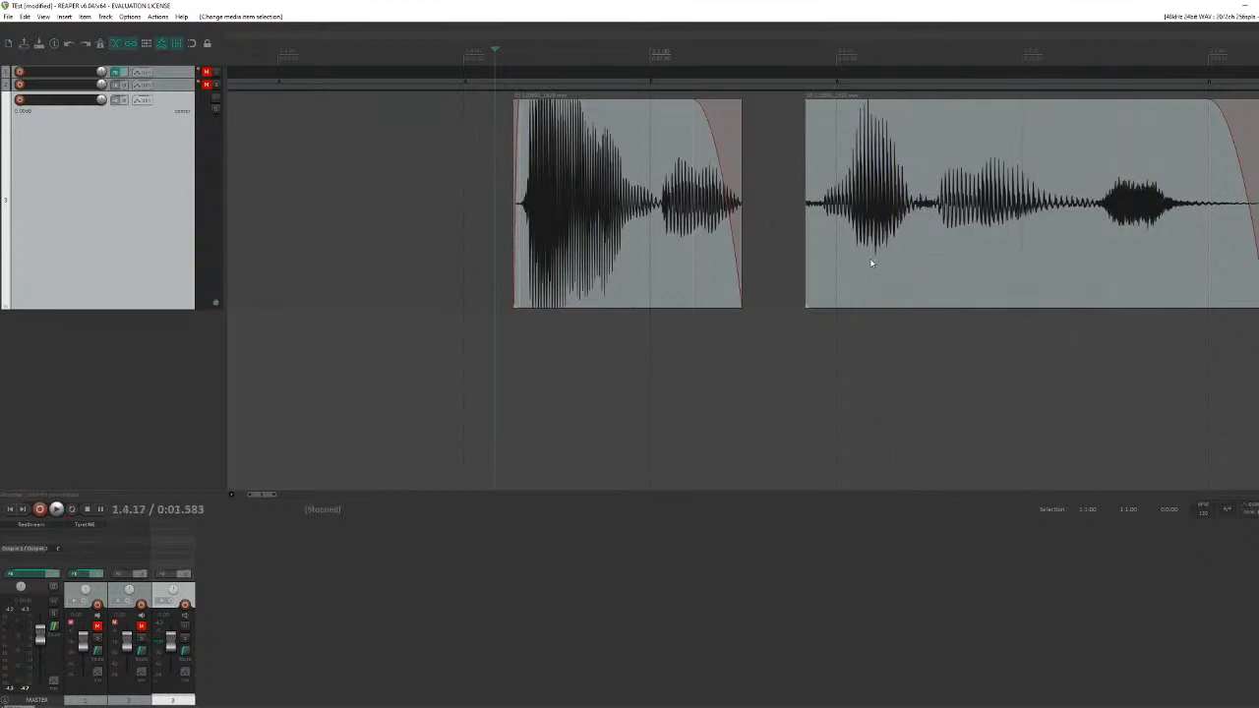
# Step: Delete the two short clips at the start of the third track
pyautogui.scroll(-2, 870, 257)
pyautogui.scroll(1, 869, 257)
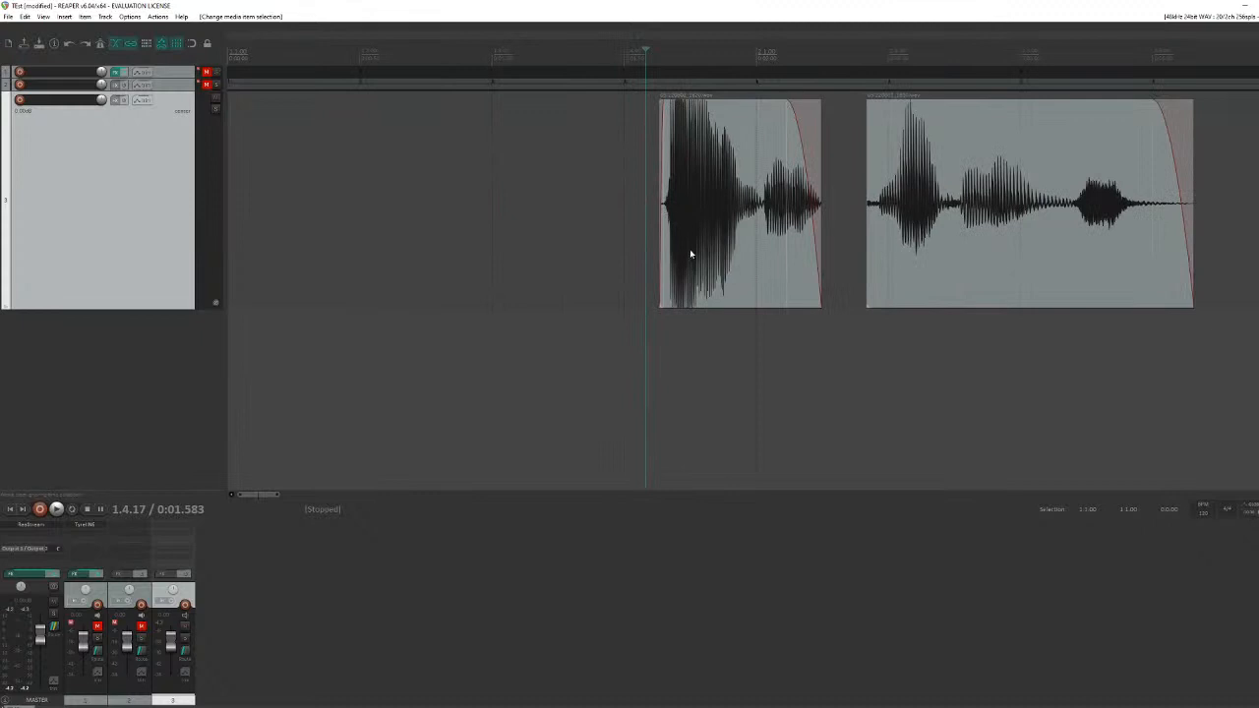
pyautogui.scroll(-2, 689, 252)
pyautogui.moveTo(744, 200); pyautogui.dragTo(406, 199)
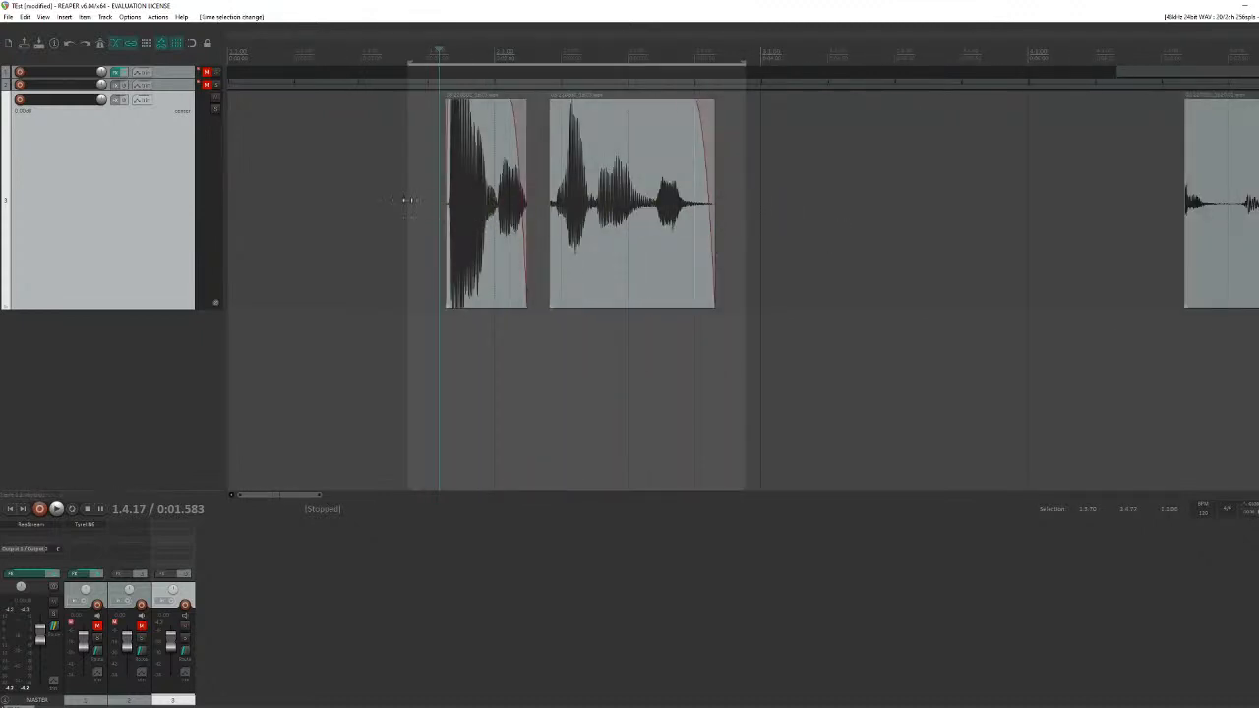
pyautogui.click(596, 202)
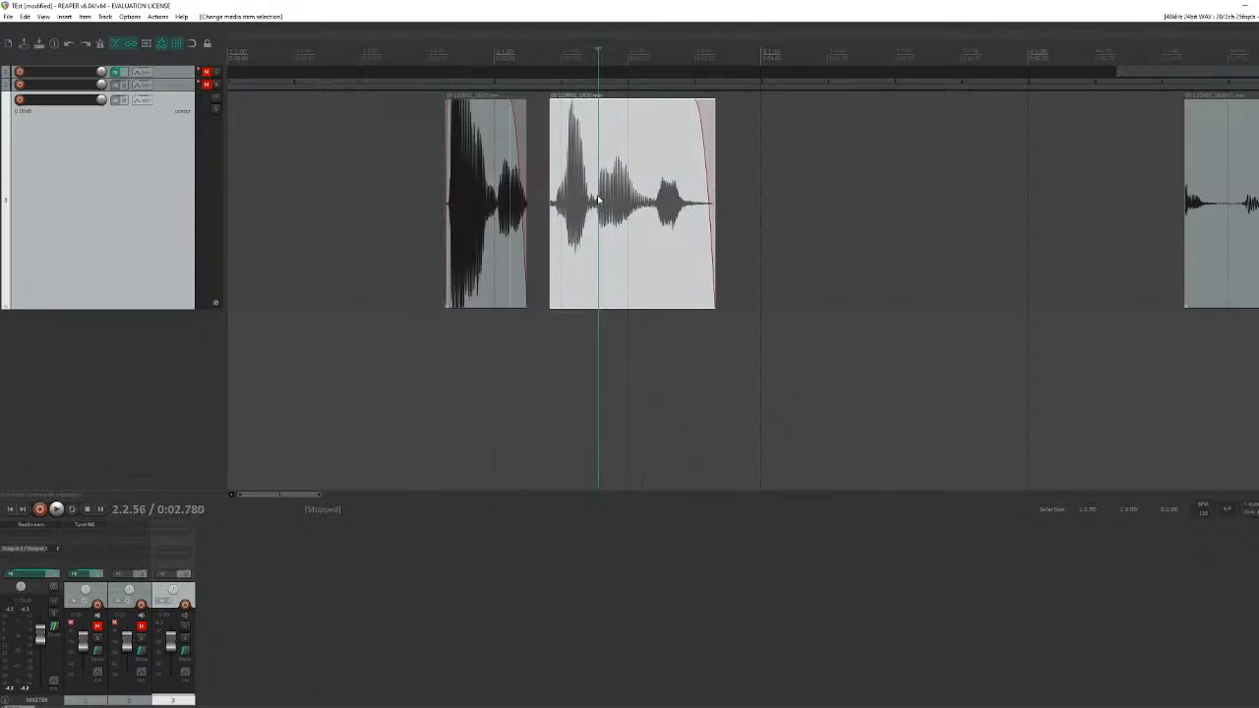
pyautogui.press('Delete')
pyautogui.click(489, 201)
pyautogui.press('Delete')
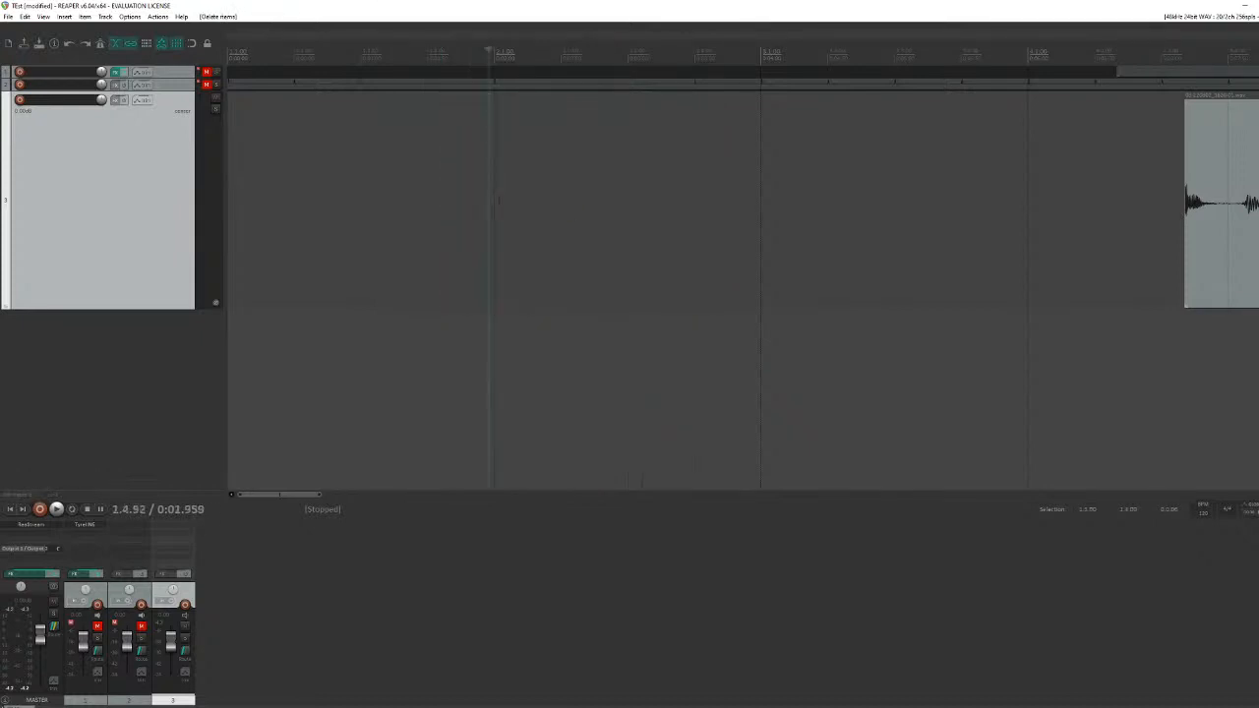
# Step: Place the edit cursor near the start of the timeline and arm the third track for recording
pyautogui.scroll(-2, 528, 207)
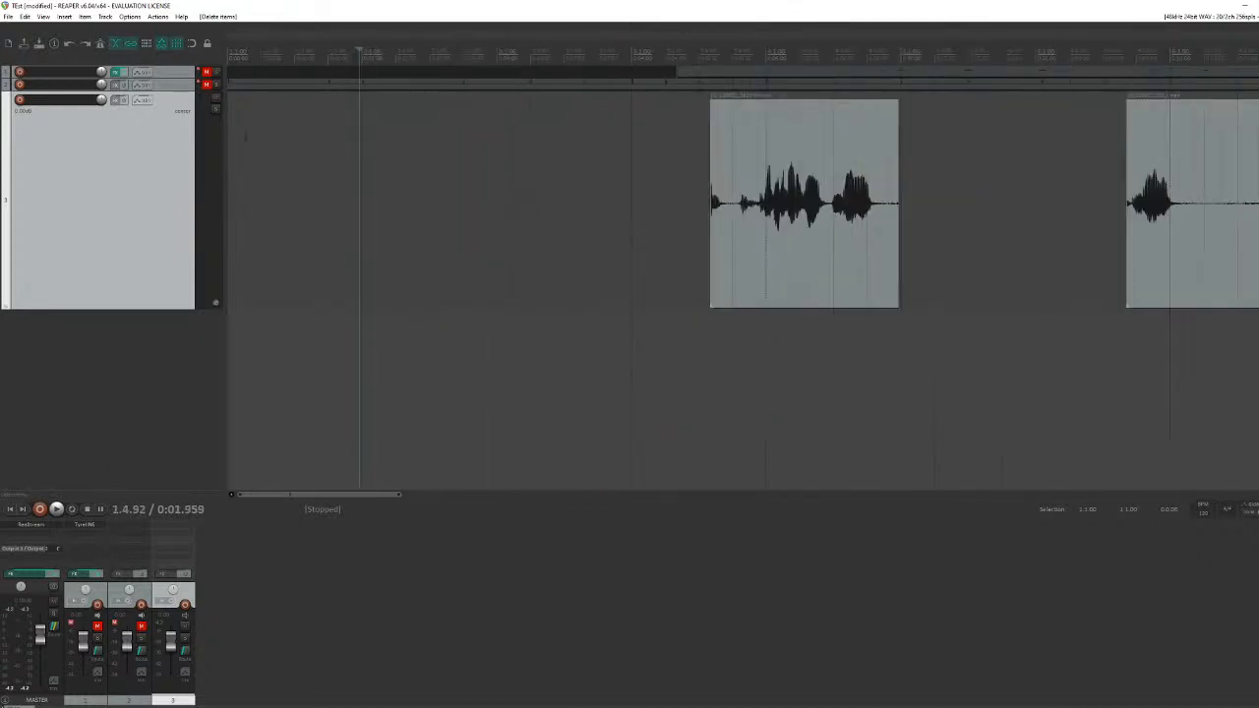
pyautogui.click(245, 136)
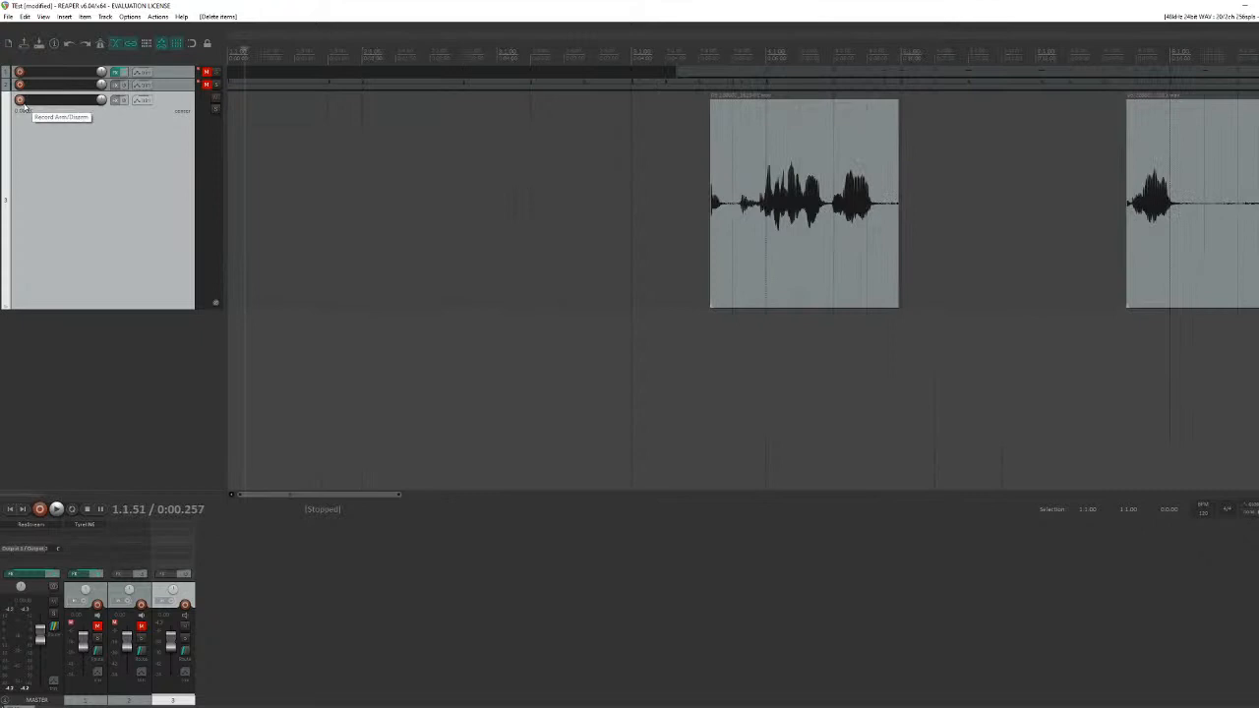
pyautogui.click(21, 102)
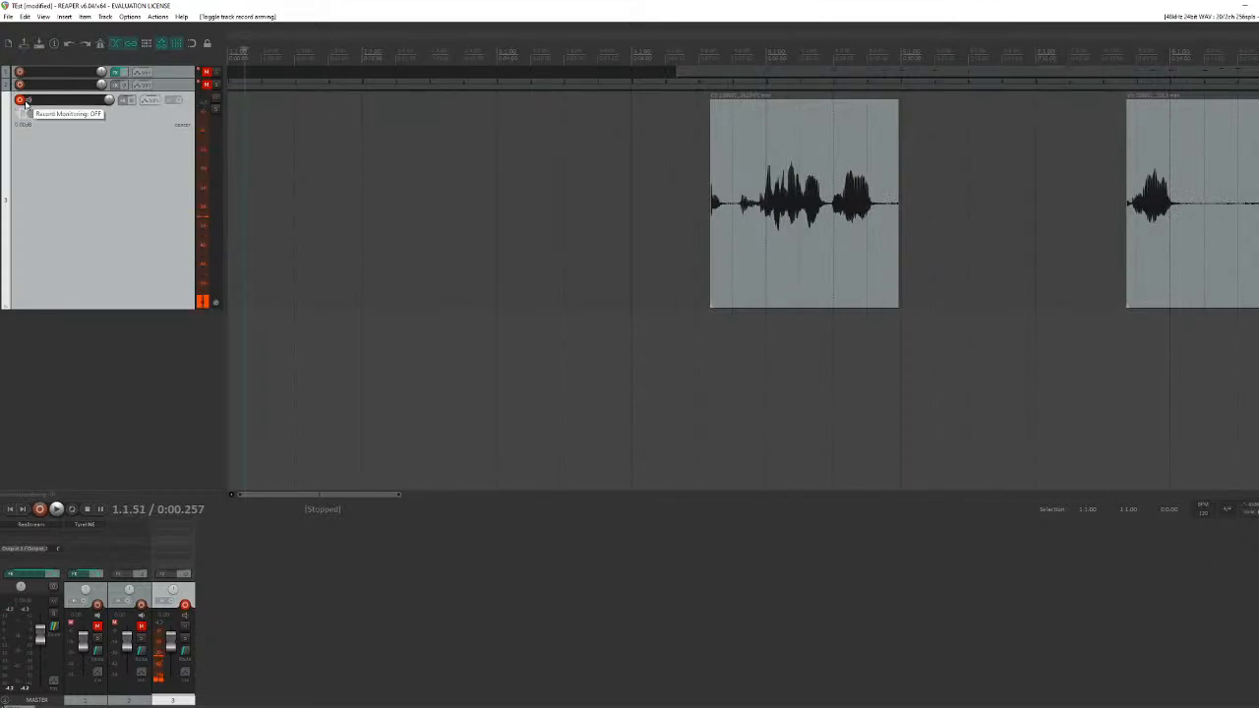
# Step: Record a voice take on the third track and save the recorded file
pyautogui.click(43, 508)
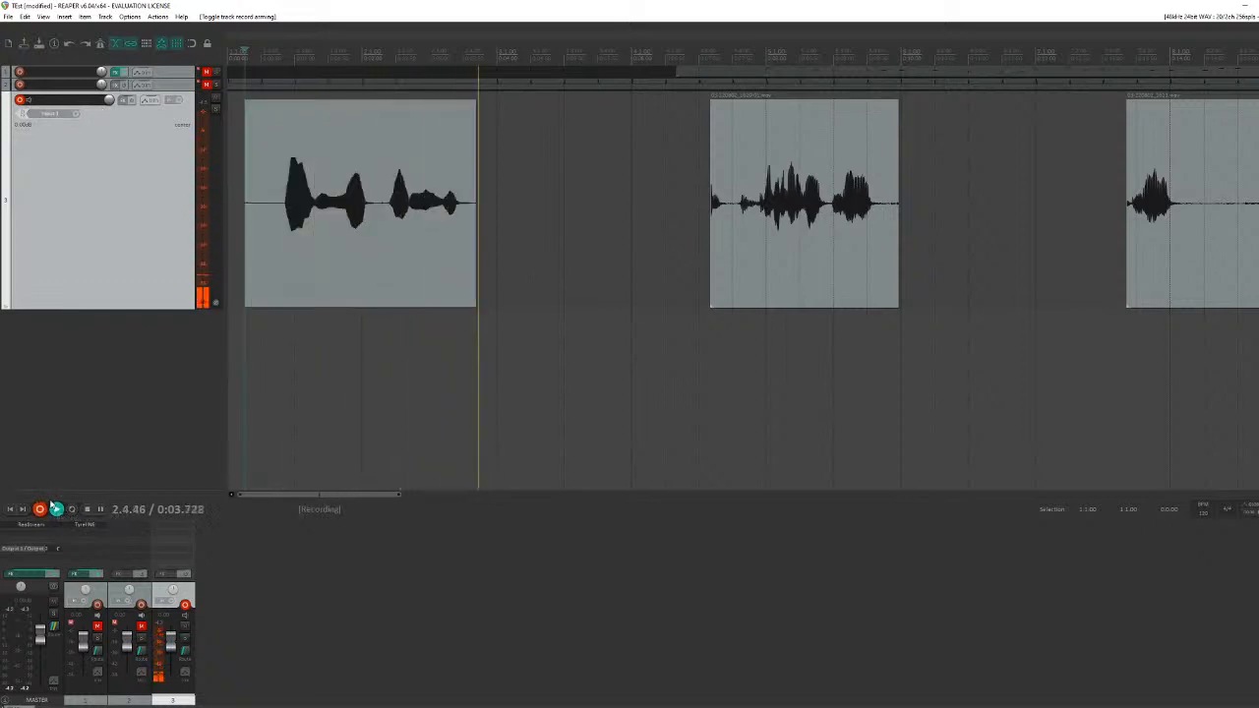
pyautogui.press('space')
pyautogui.press('Return')
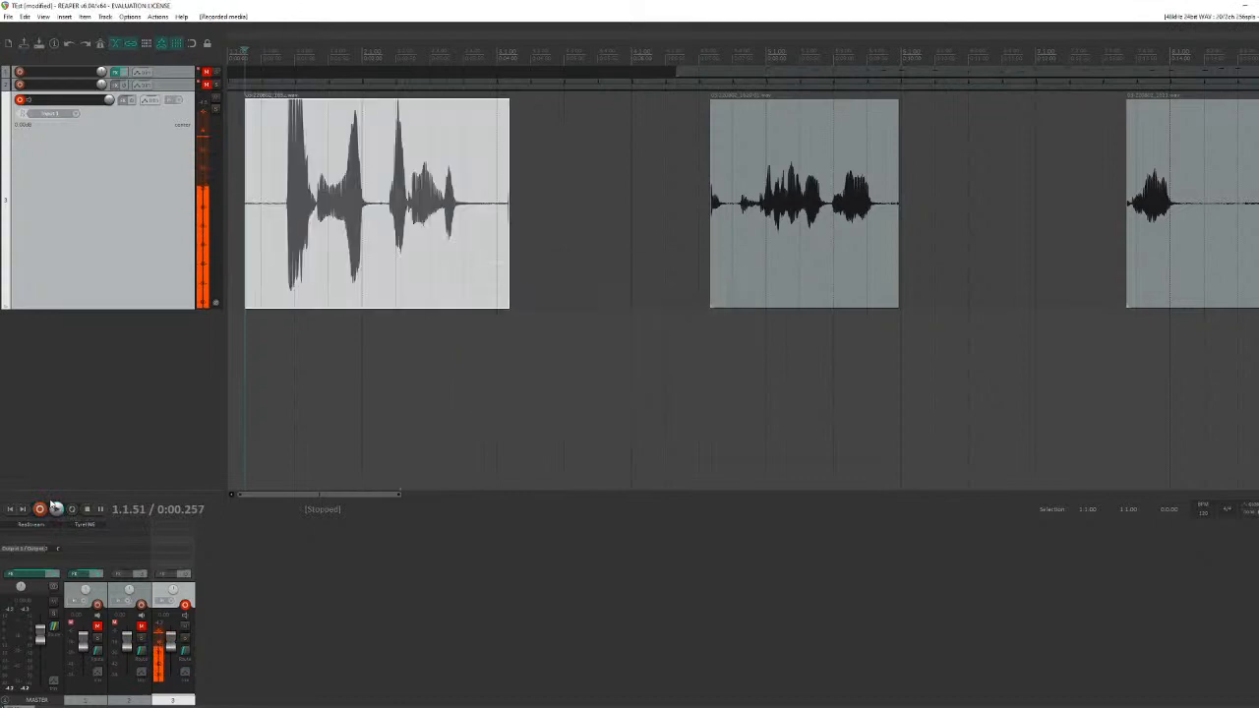
# Step: Play back the recorded take from its first and second bursts of speech and undo the recording
pyautogui.scroll(3, 398, 231)
pyautogui.scroll(3, 397, 230)
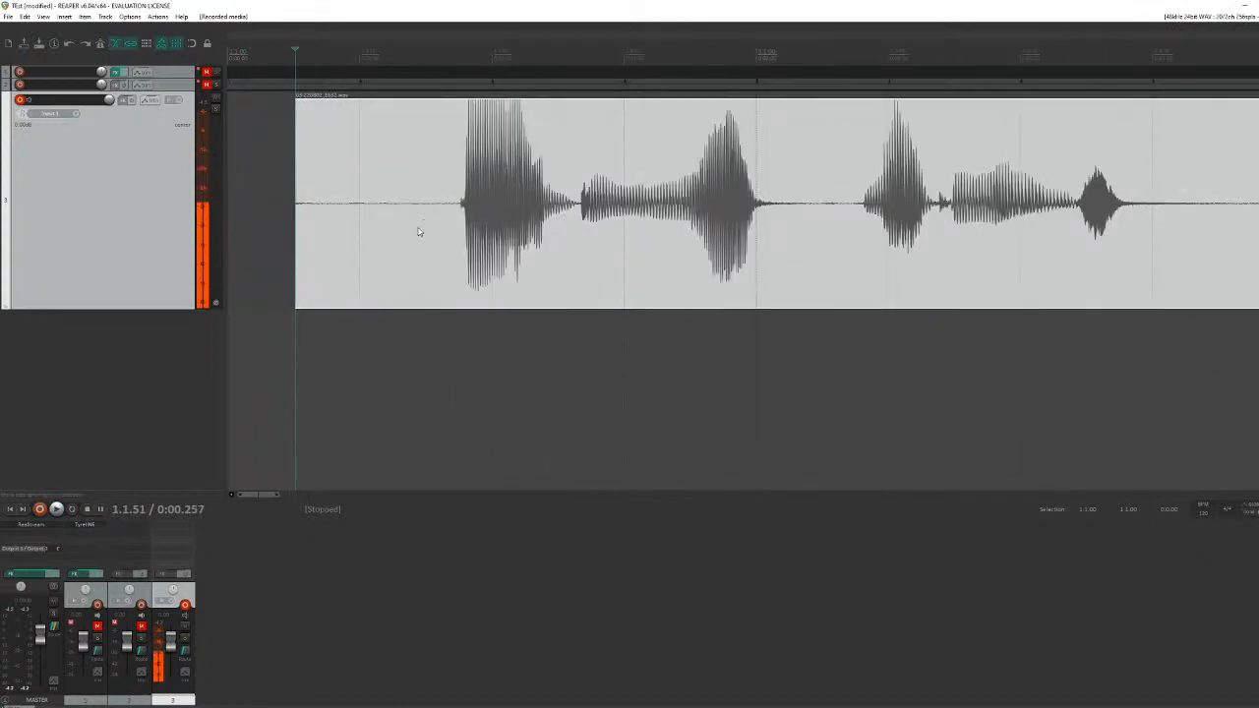
pyautogui.click(451, 190)
pyautogui.press('space')
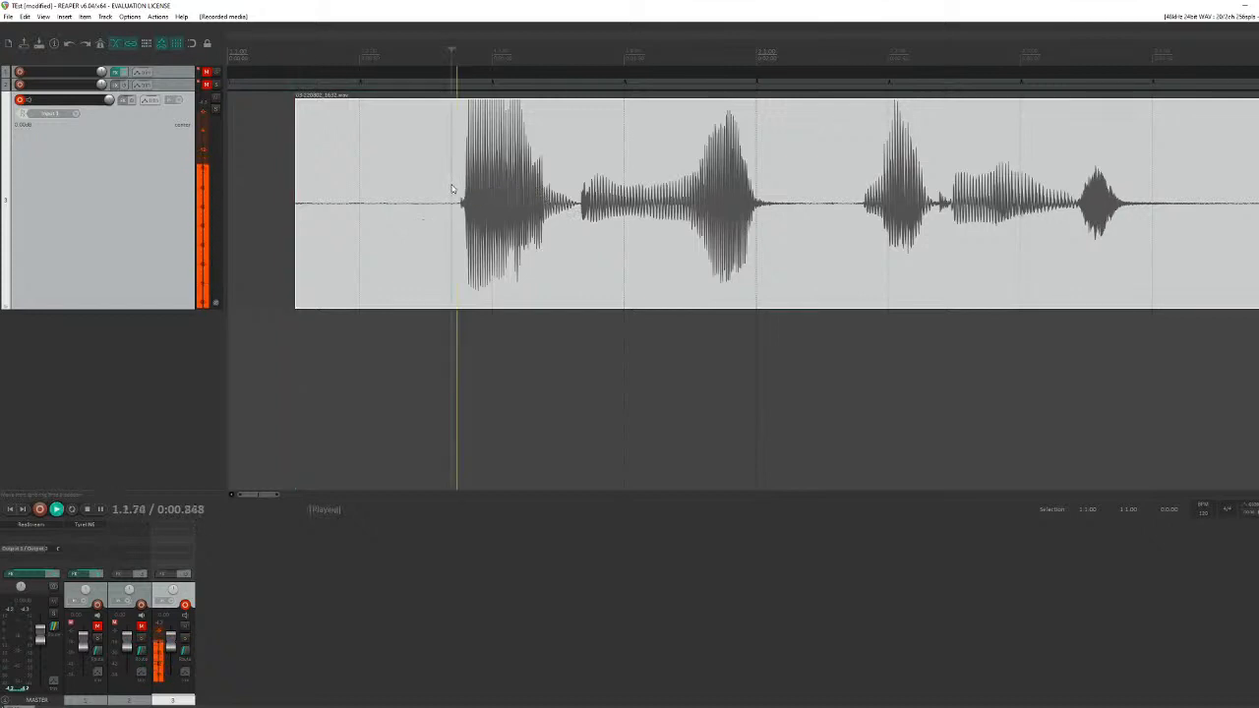
pyautogui.press('space')
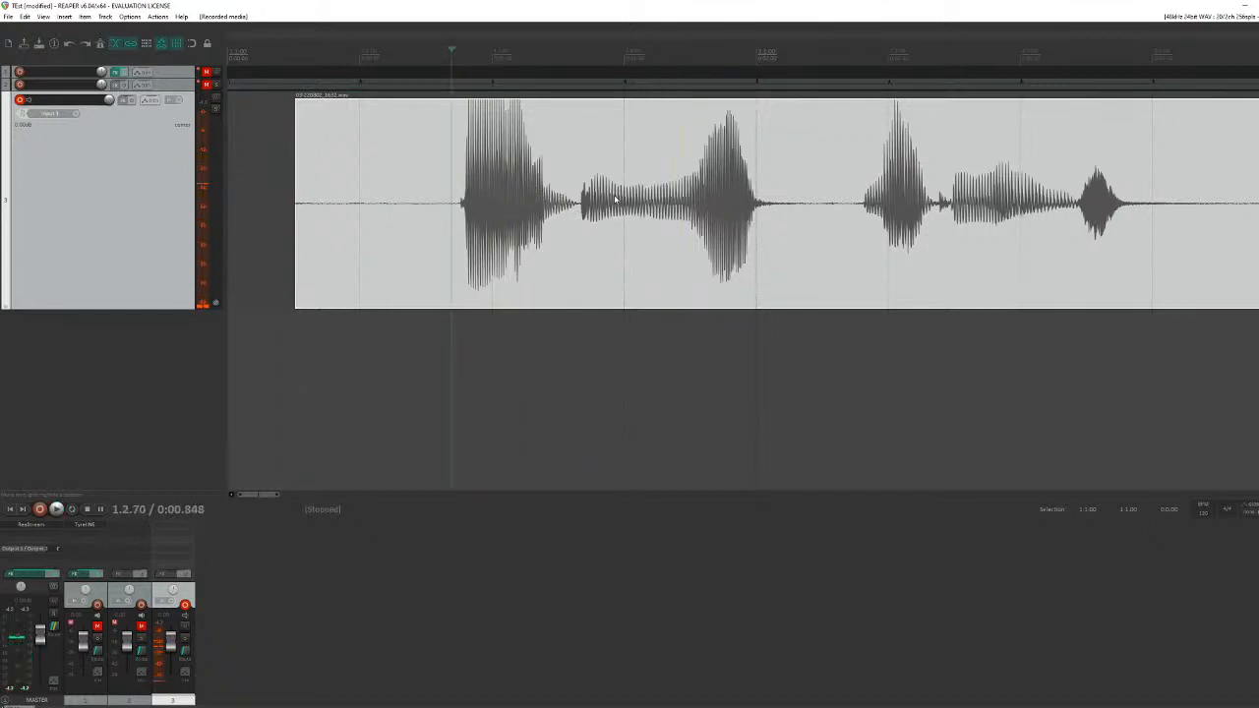
pyautogui.click(576, 199)
pyautogui.press('space')
pyautogui.press('space')
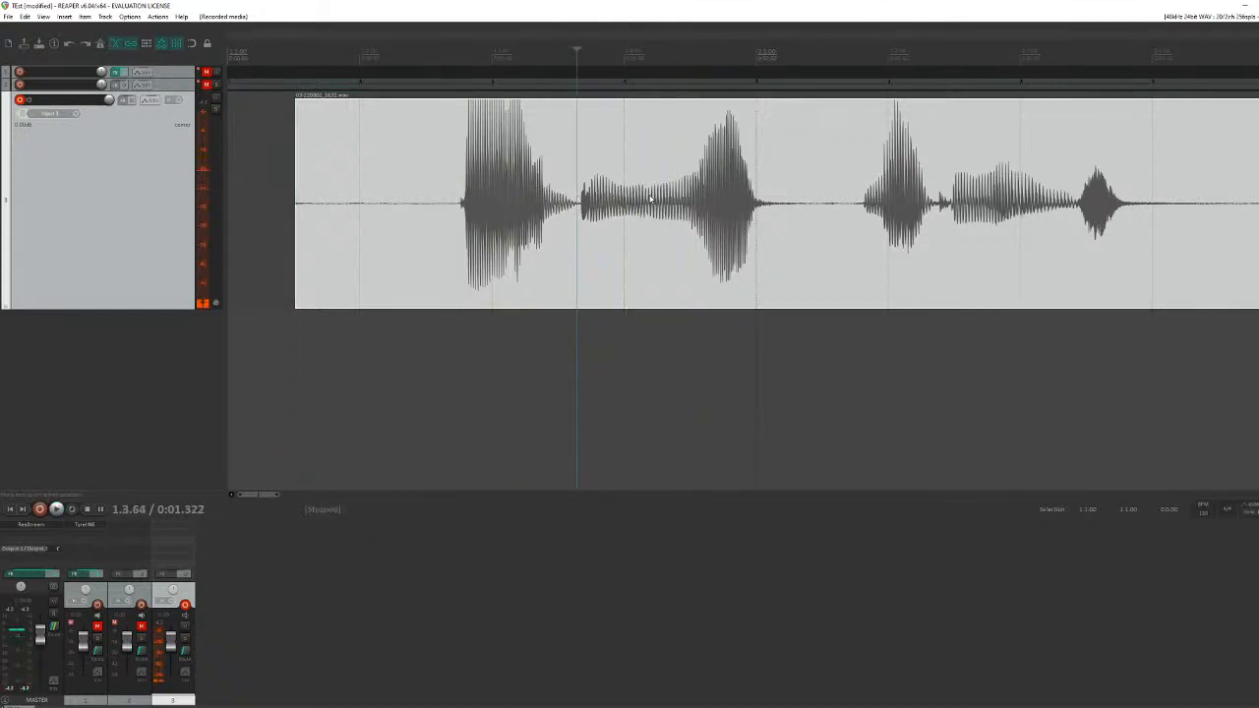
pyautogui.press('space')
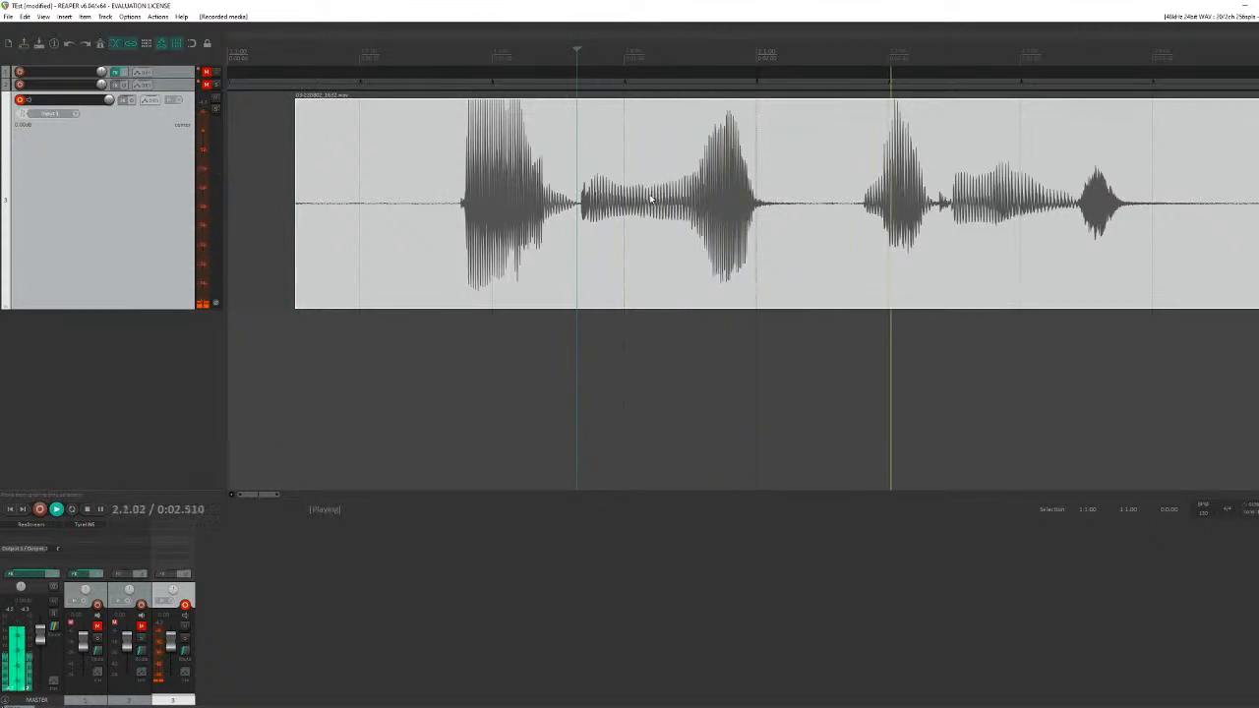
pyautogui.press('space')
pyautogui.hotkey('ctrl', 'z')
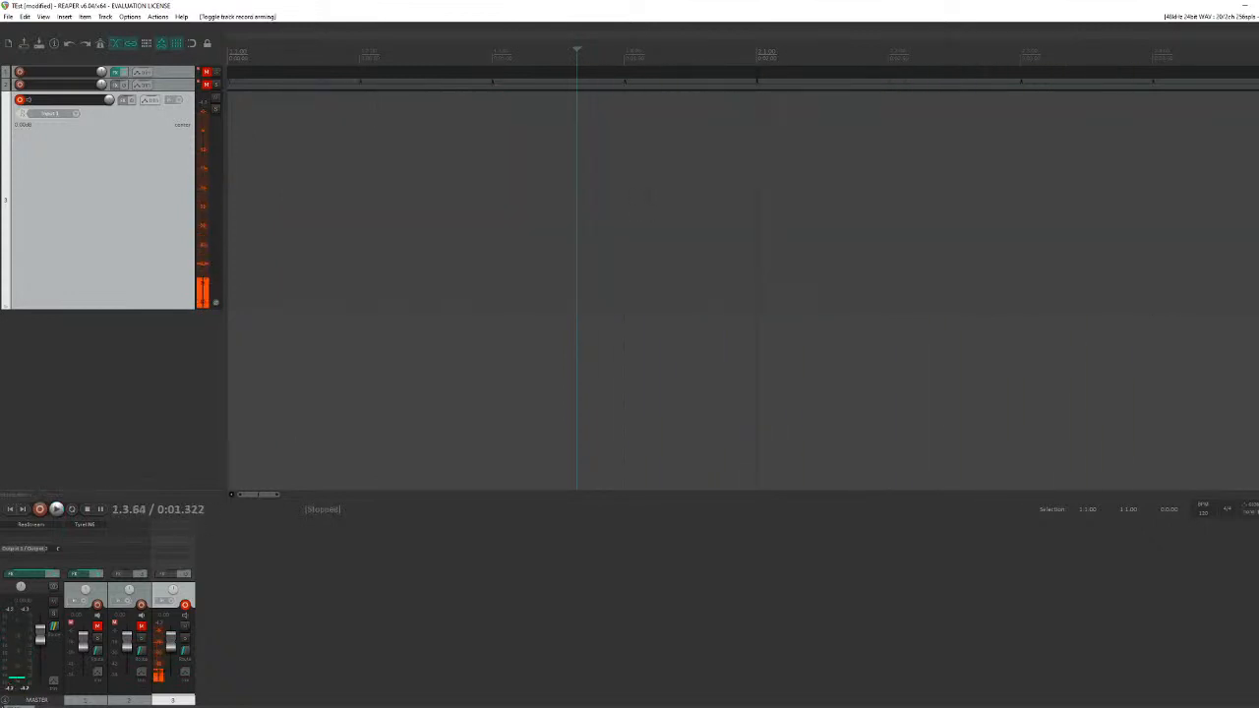
# Step: Record another voice take on the third track from about 0:00.344 and save the recorded file
pyautogui.scroll(-3, 608, 205)
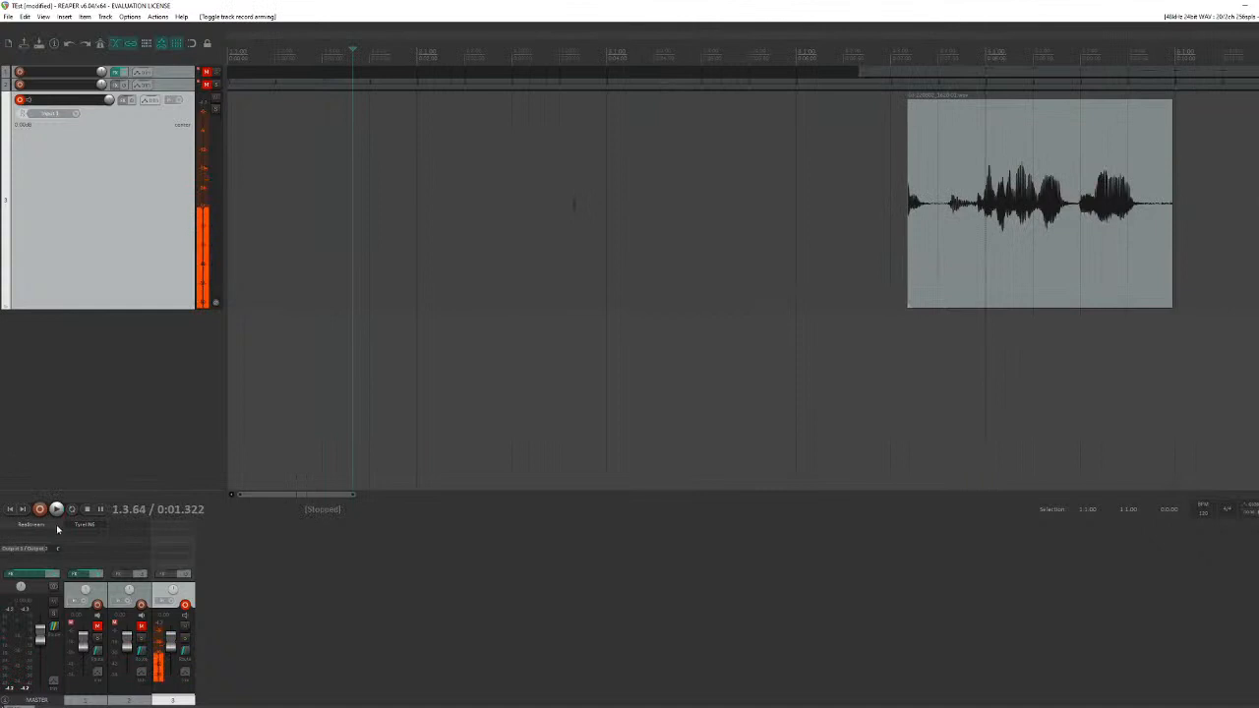
pyautogui.click(259, 323)
pyautogui.click(40, 508)
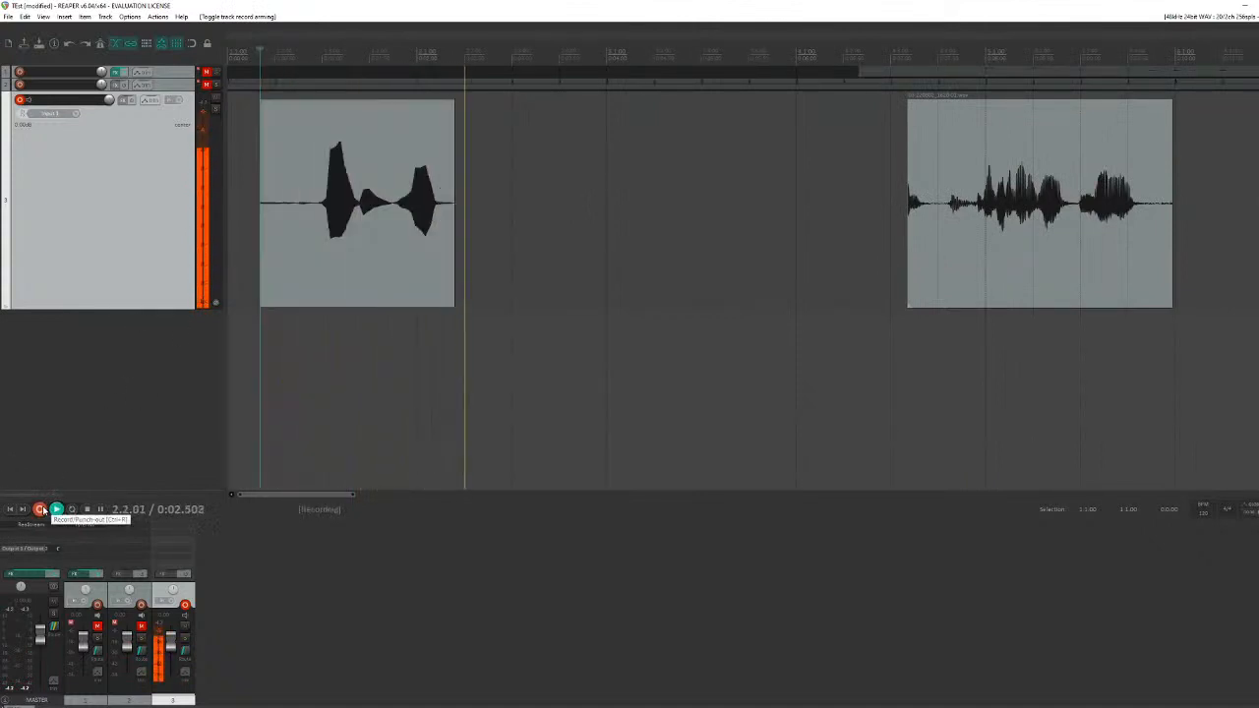
pyautogui.press('space')
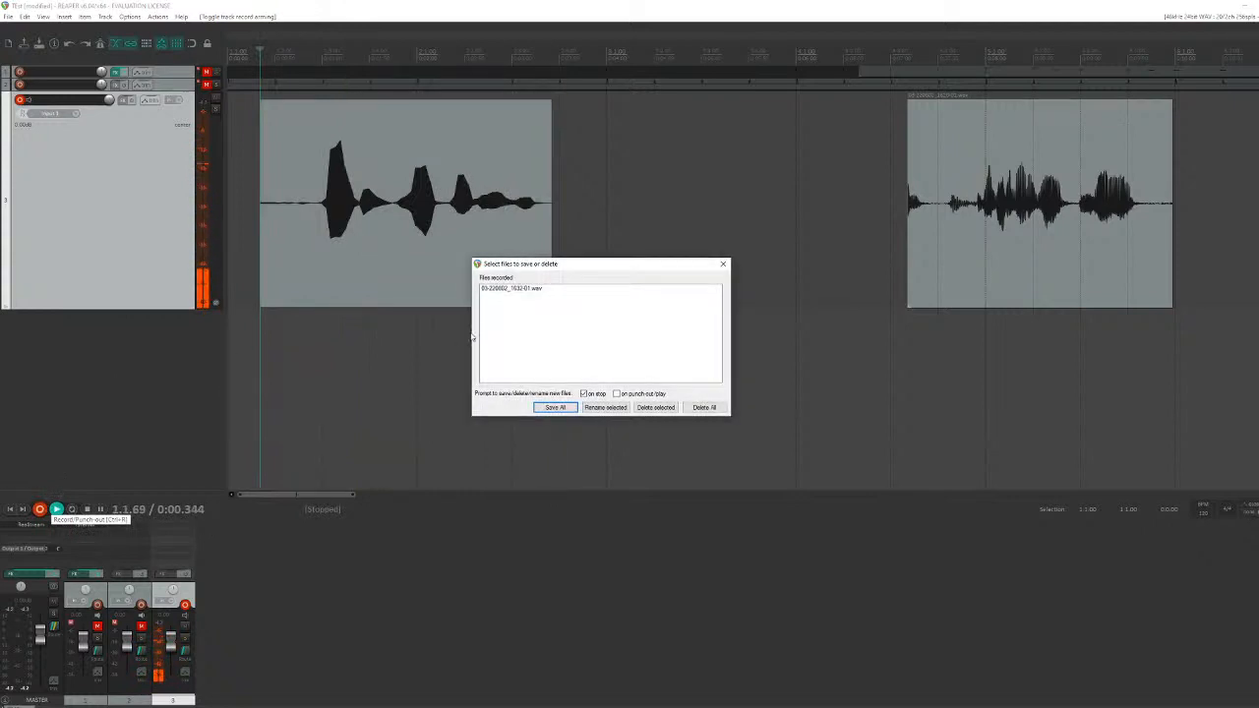
pyautogui.press('Return')
# Step: Play back the new take from just before its first word and inspect the waveform up close
pyautogui.click(318, 210)
pyautogui.press('space')
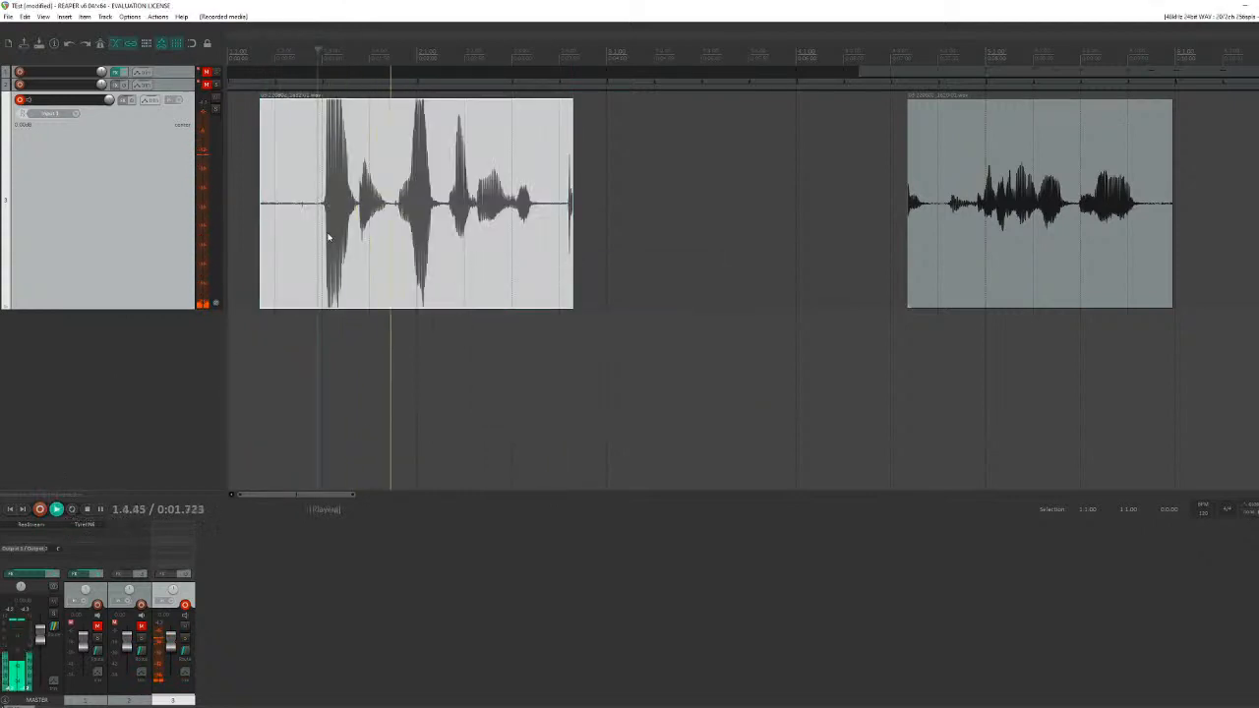
pyautogui.press('space')
pyautogui.scroll(3, 513, 222)
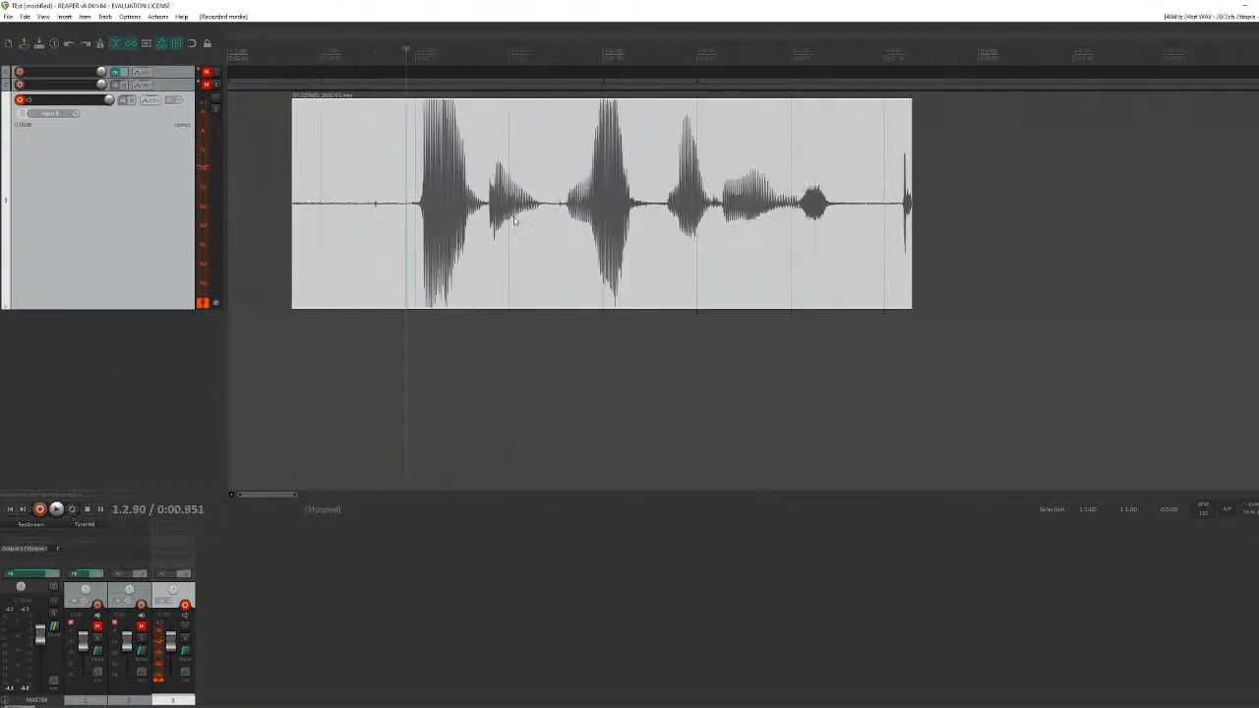
pyautogui.scroll(3, 519, 220)
# Step: Play back short portions of the new take from the onsets of its first and second bursts of speech
pyautogui.click(1015, 203)
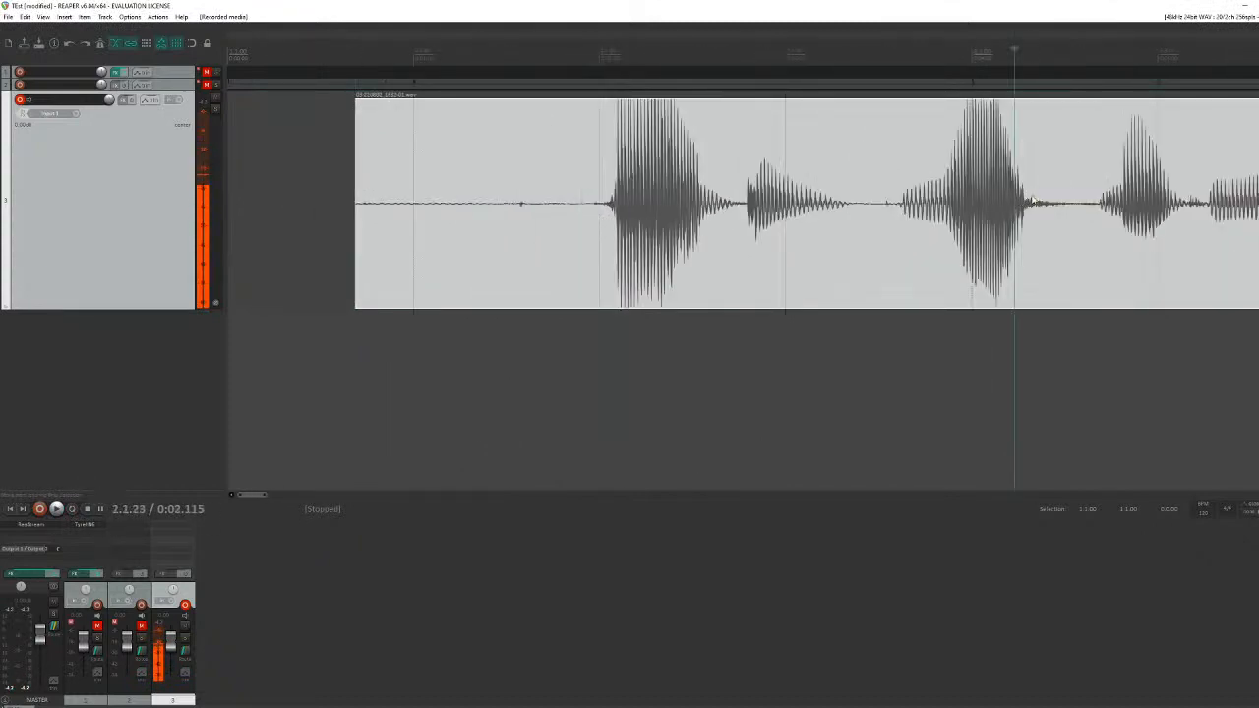
pyautogui.click(610, 200)
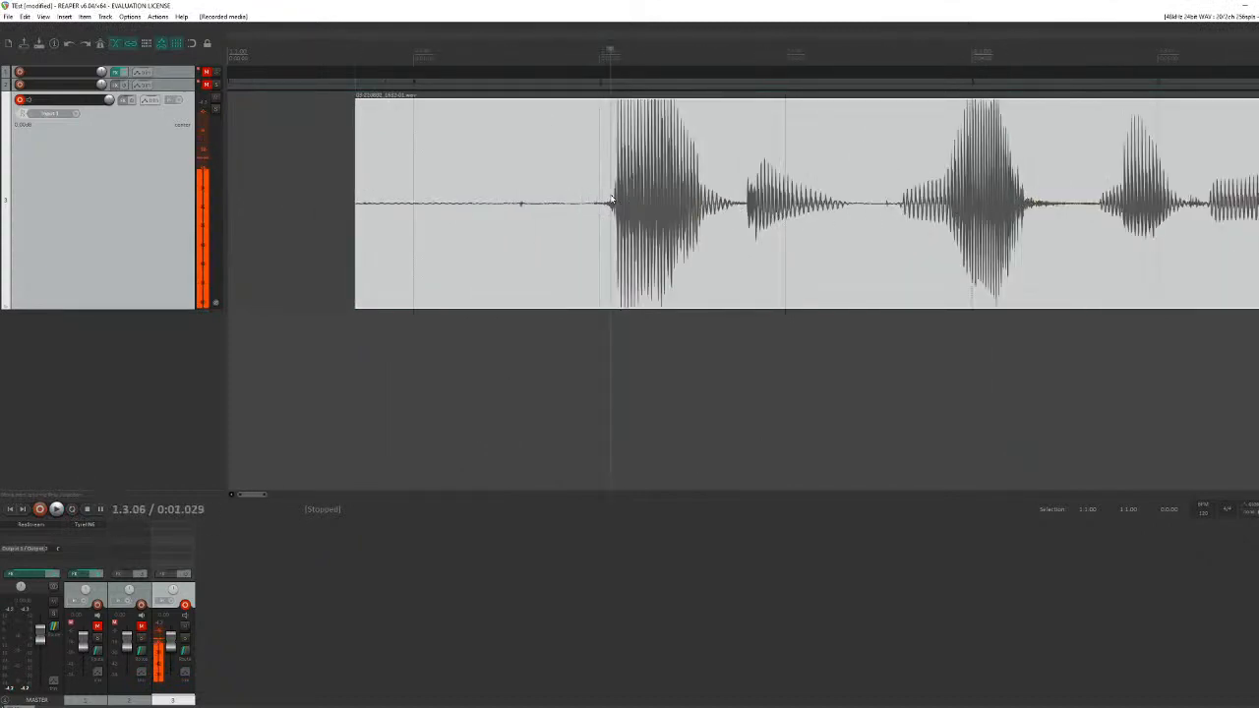
pyautogui.press('space')
pyautogui.press('space')
pyautogui.click(746, 200)
pyautogui.press('space')
pyautogui.press('space')
pyautogui.moveTo(889, 211); pyautogui.dragTo(894, 213)
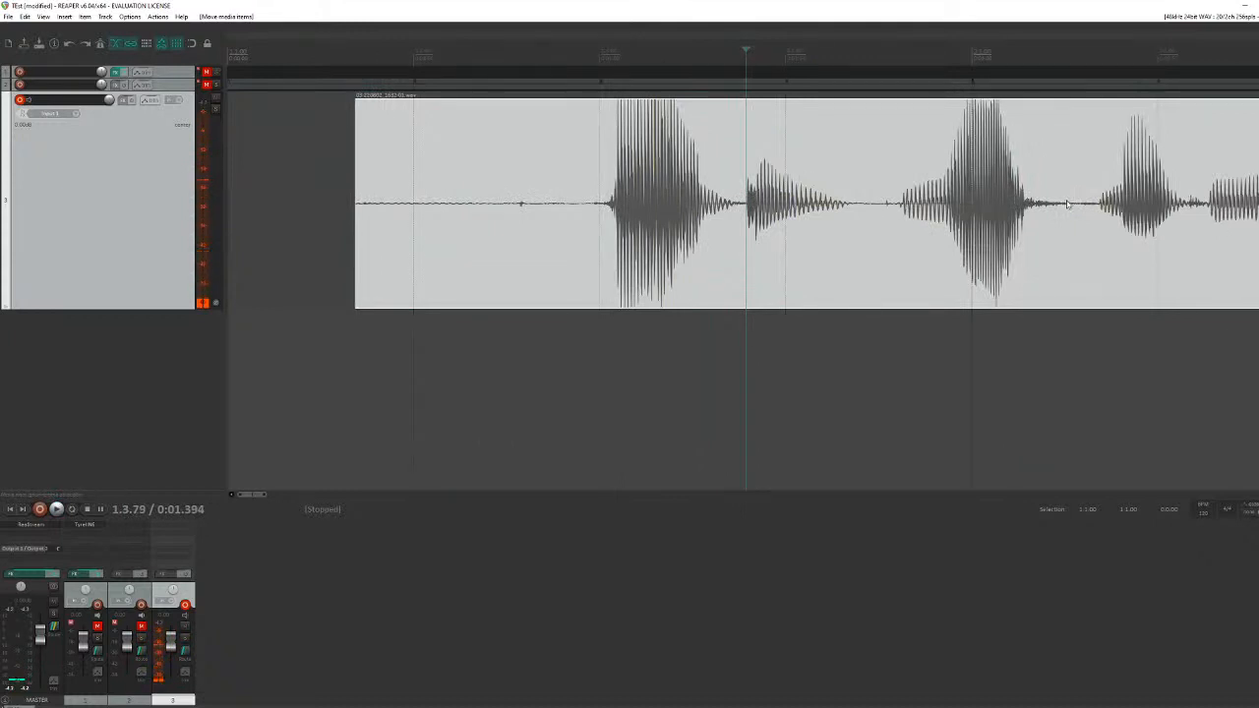
pyautogui.press('space')
pyautogui.press('space')
# Step: Split the third track's take at about 0:02.237, in the quiet gap after the second loud burst of speech
pyautogui.click(1072, 207)
pyautogui.click(1066, 165)
pyautogui.click(1065, 165)
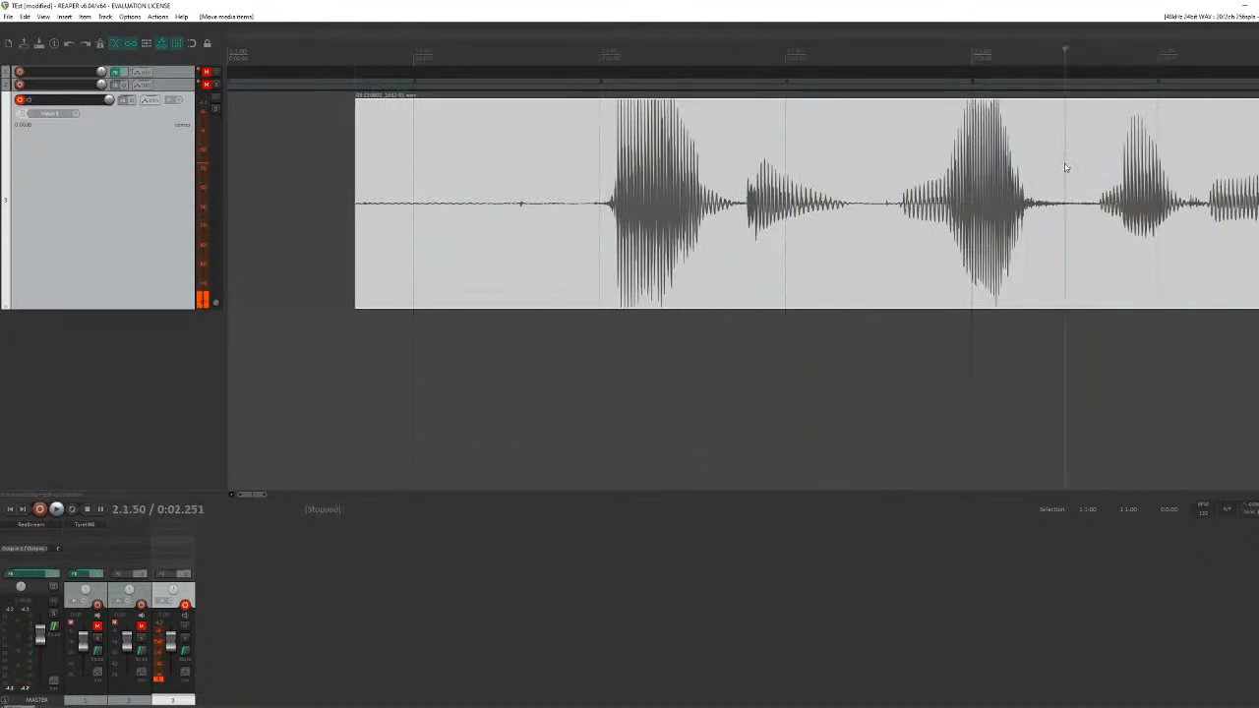
pyautogui.click(1086, 177)
pyautogui.click(1062, 178)
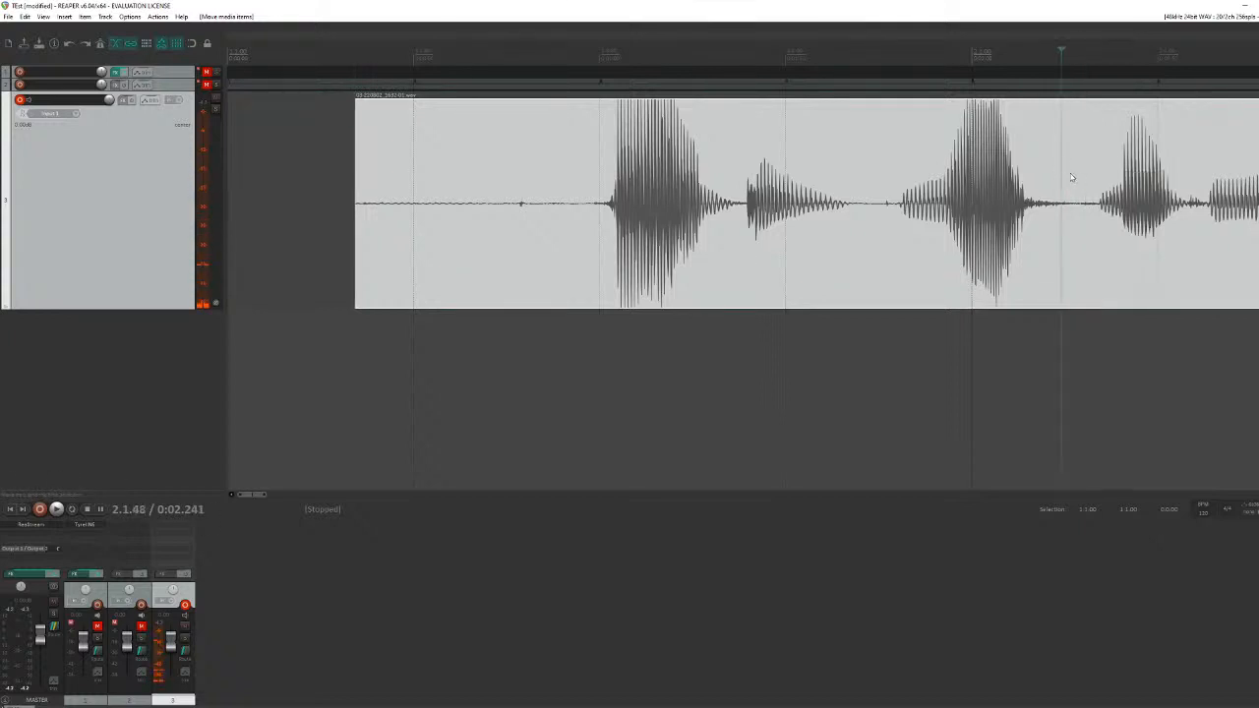
pyautogui.click(1069, 177)
pyautogui.click(1060, 177)
pyautogui.press('s')
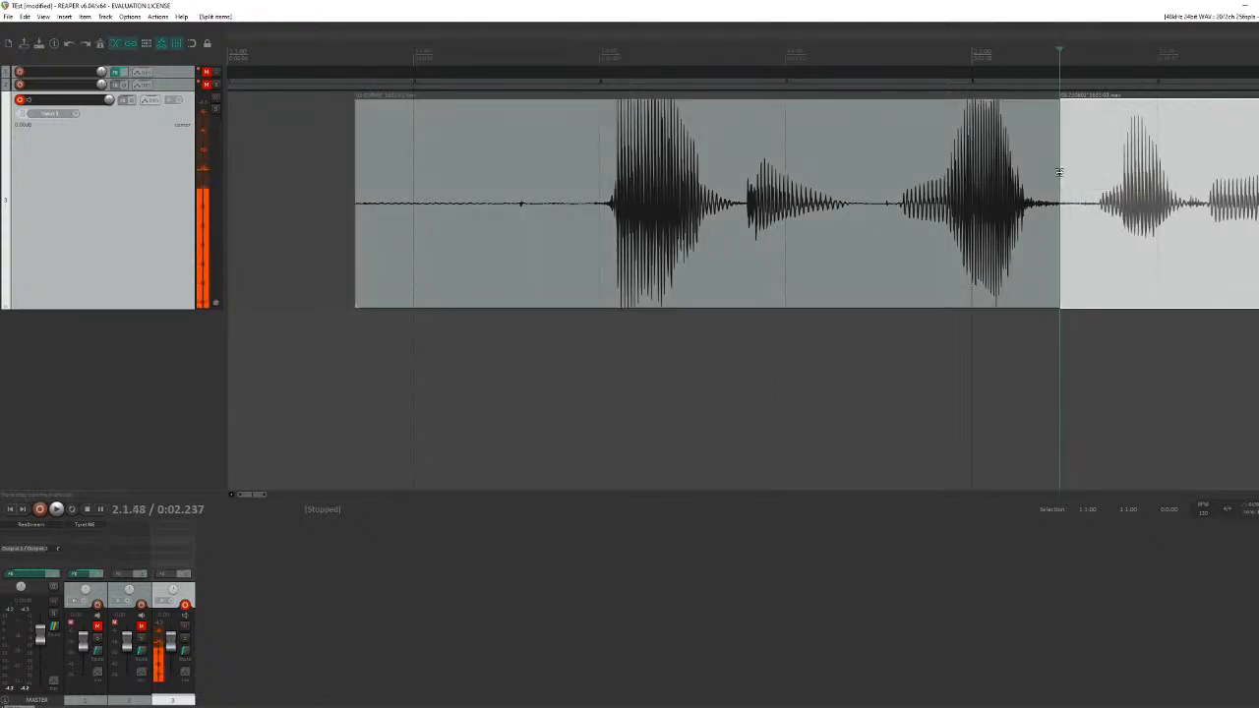
# Step: Split the take again at about 0:01.795, just before the second loud burst, and delete the section between the two cuts
pyautogui.click(863, 202)
pyautogui.click(891, 202)
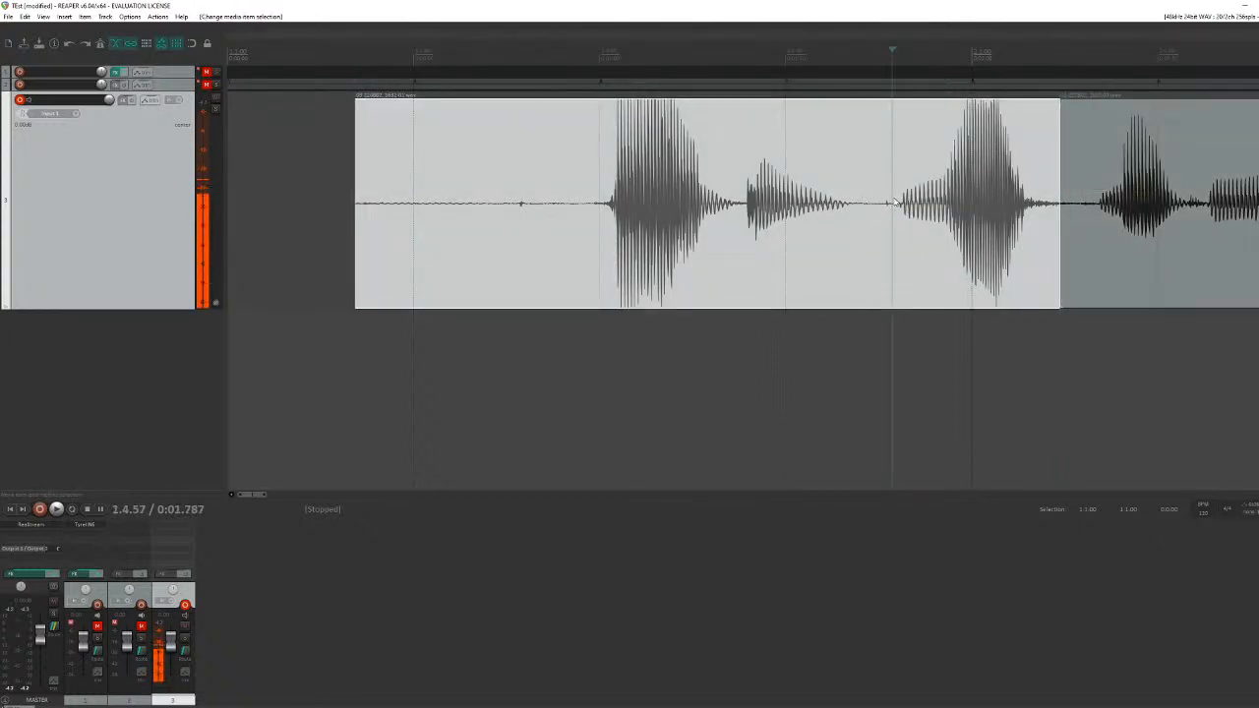
pyautogui.click(895, 203)
pyautogui.press('s')
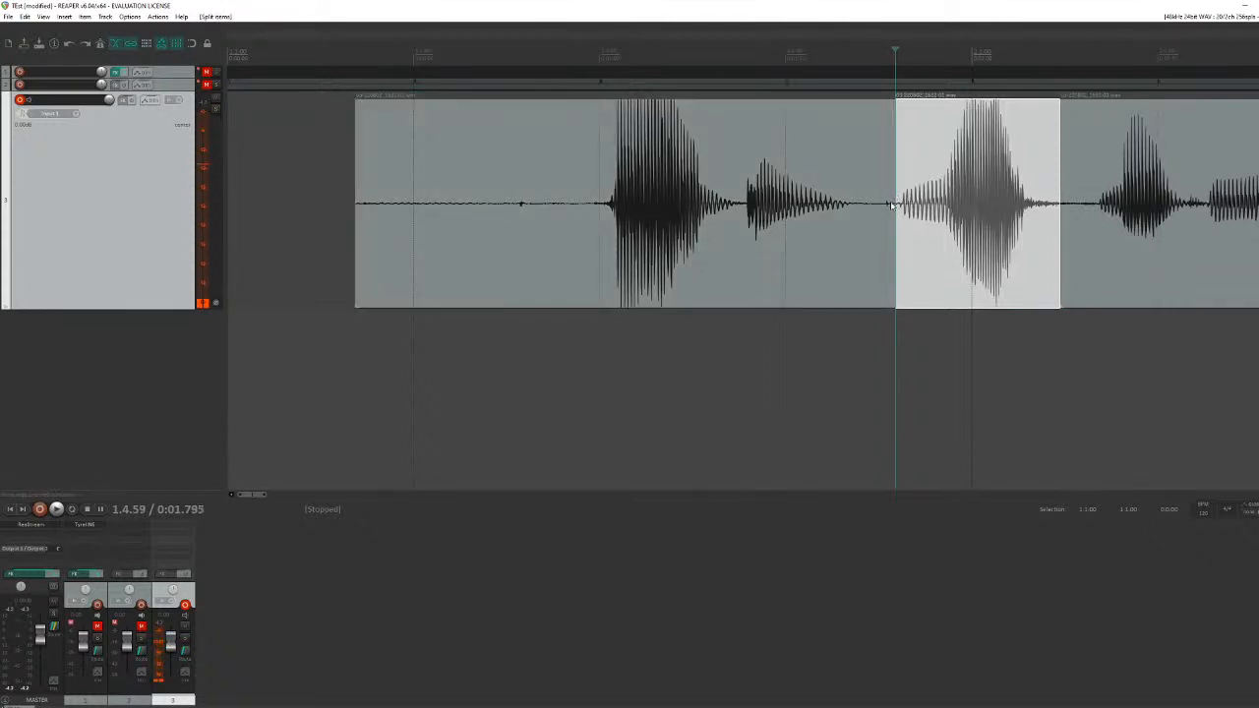
pyautogui.click(946, 285)
pyautogui.click(850, 187)
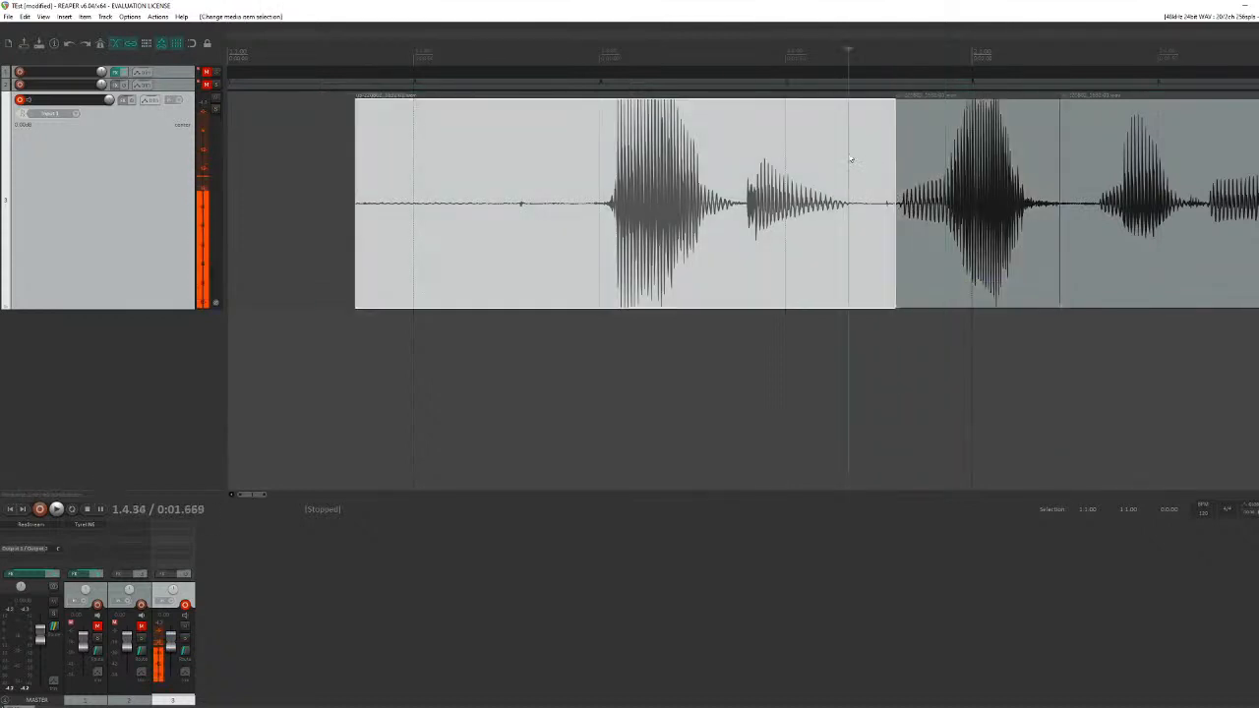
pyautogui.click(957, 179)
pyautogui.press('Delete')
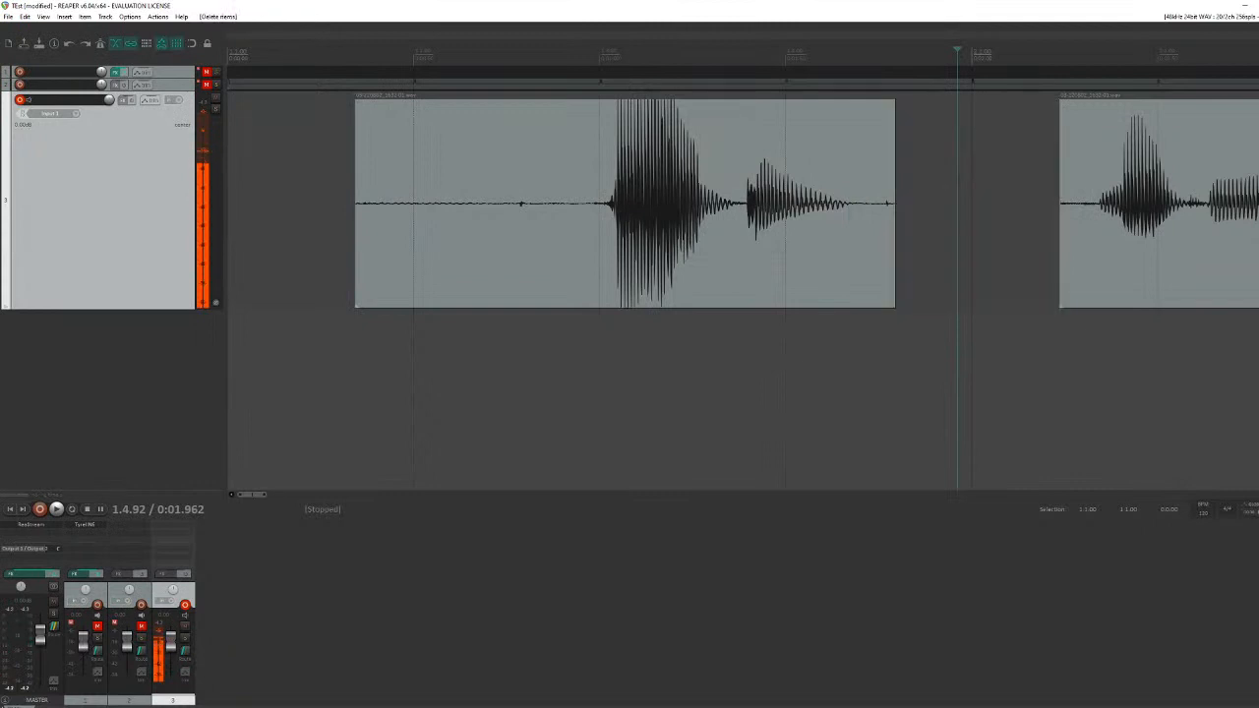
# Step: Trim the first clip's end and start so they sit close around its speech
pyautogui.click(871, 206)
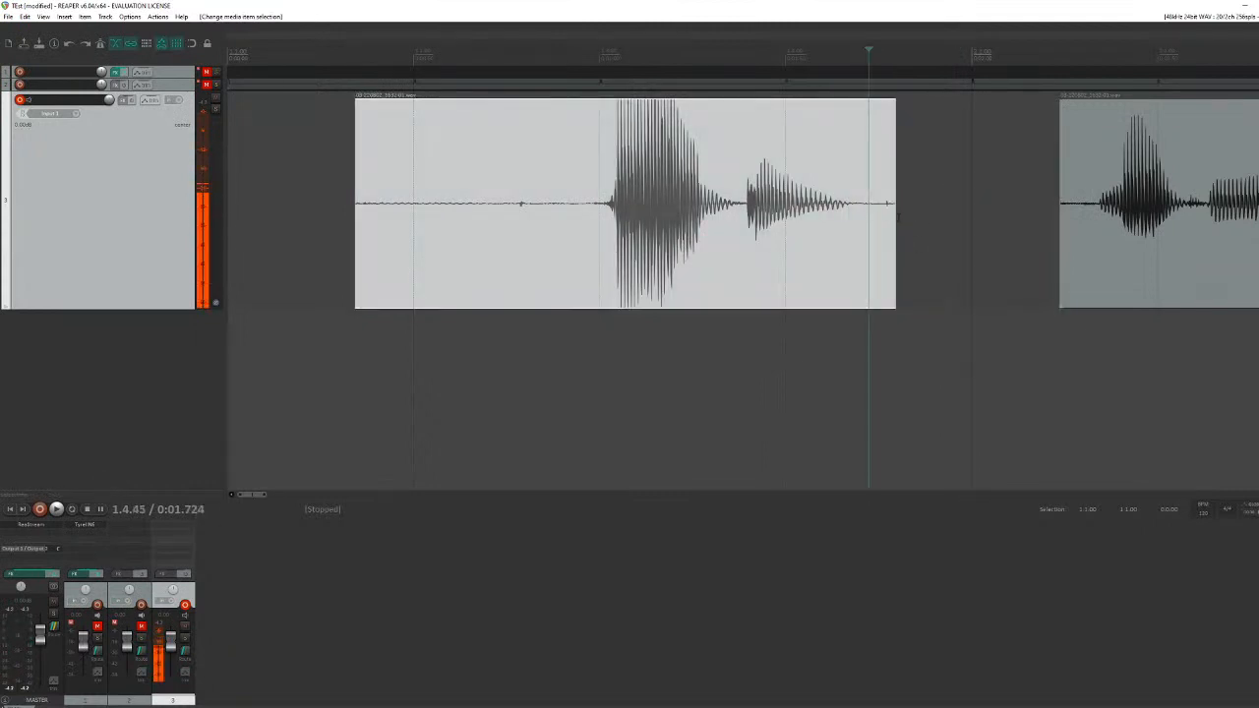
pyautogui.moveTo(893, 217); pyautogui.dragTo(864, 218)
pyautogui.moveTo(353, 216); pyautogui.dragTo(593, 217)
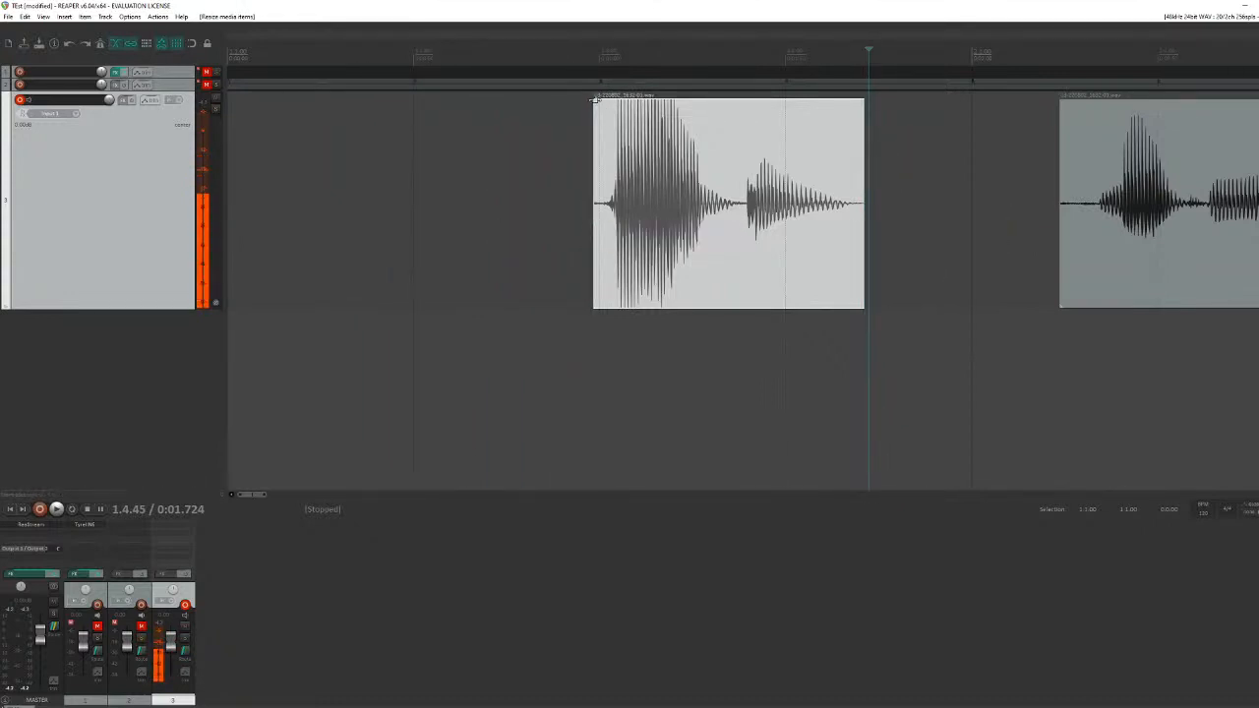
# Step: Move the second clip earlier, leaving a short gap after the first clip, and play back from just before the first word
pyautogui.moveTo(1111, 273); pyautogui.dragTo(946, 268)
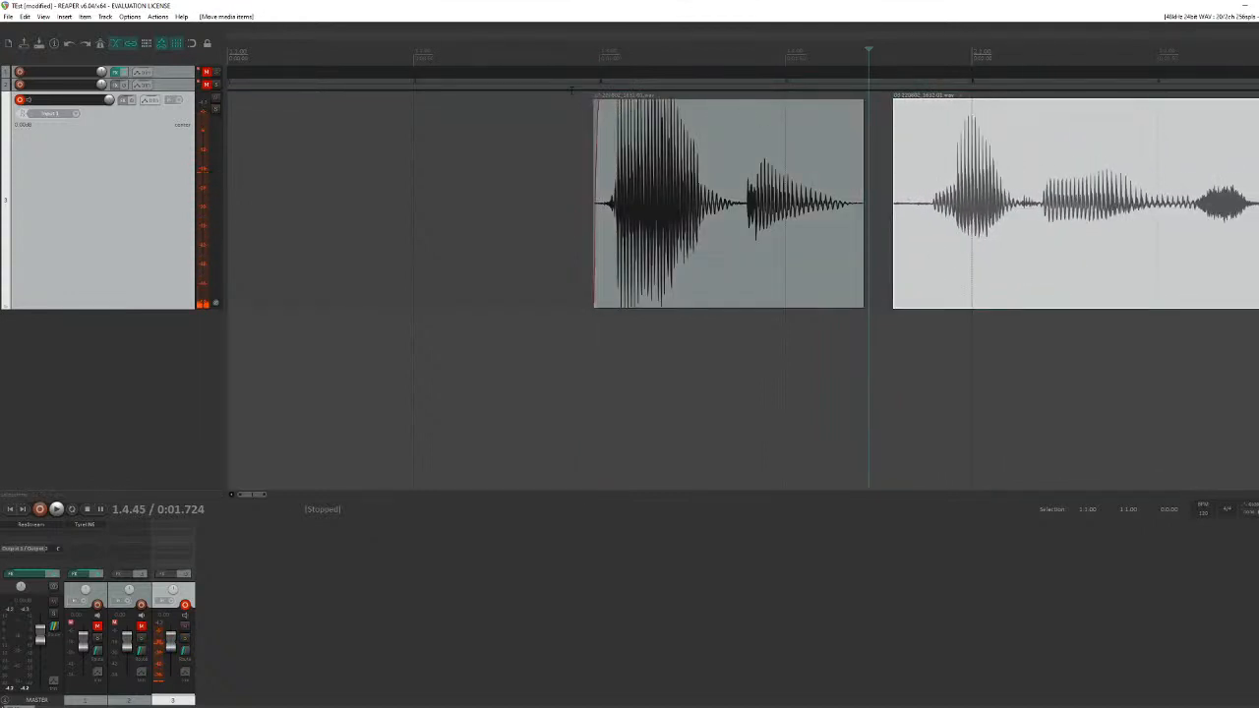
pyautogui.click(570, 88)
pyautogui.press('space')
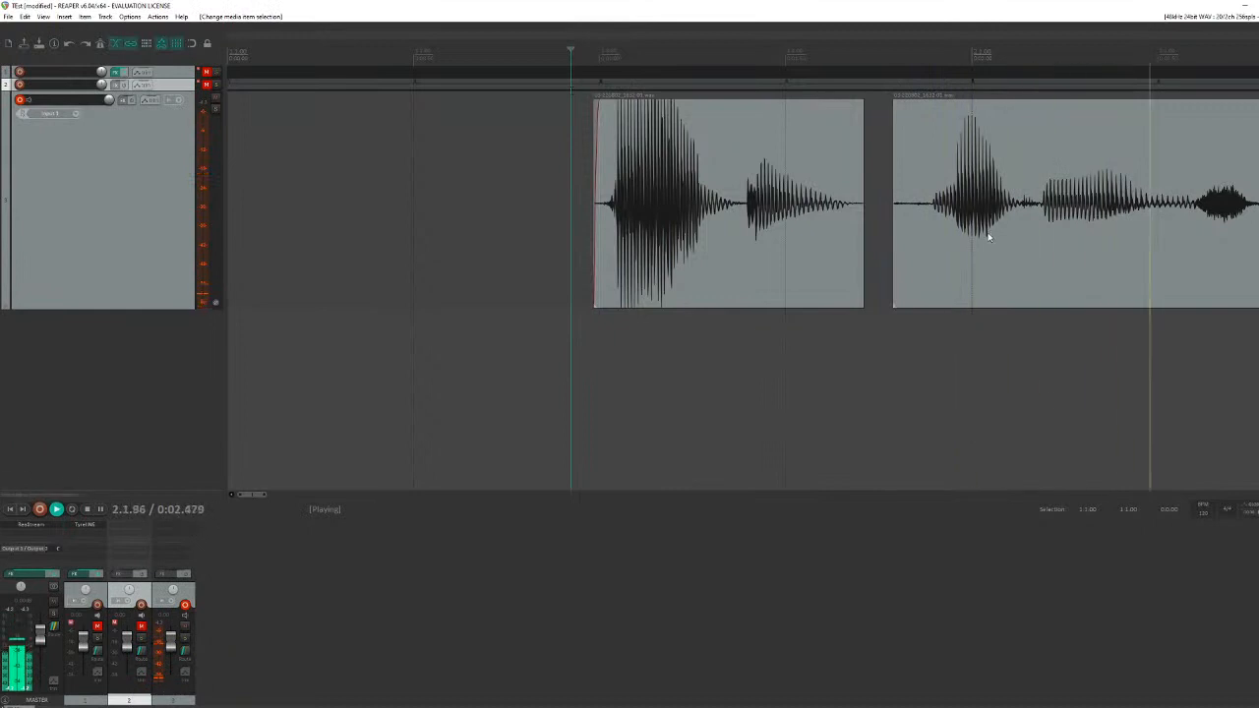
pyautogui.press('space')
# Step: Trim the second clip's end to just after its last word and add short fades at the clips' facing edges
pyautogui.scroll(-3, 903, 274)
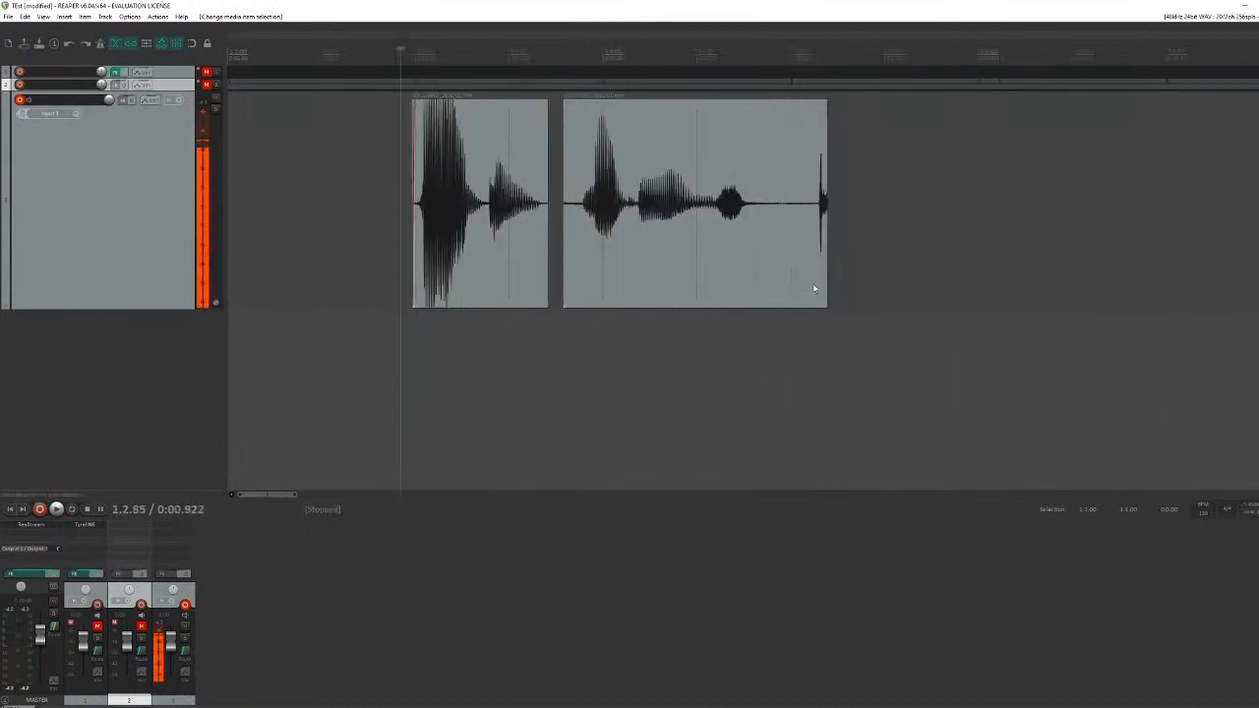
pyautogui.moveTo(826, 204); pyautogui.dragTo(756, 226)
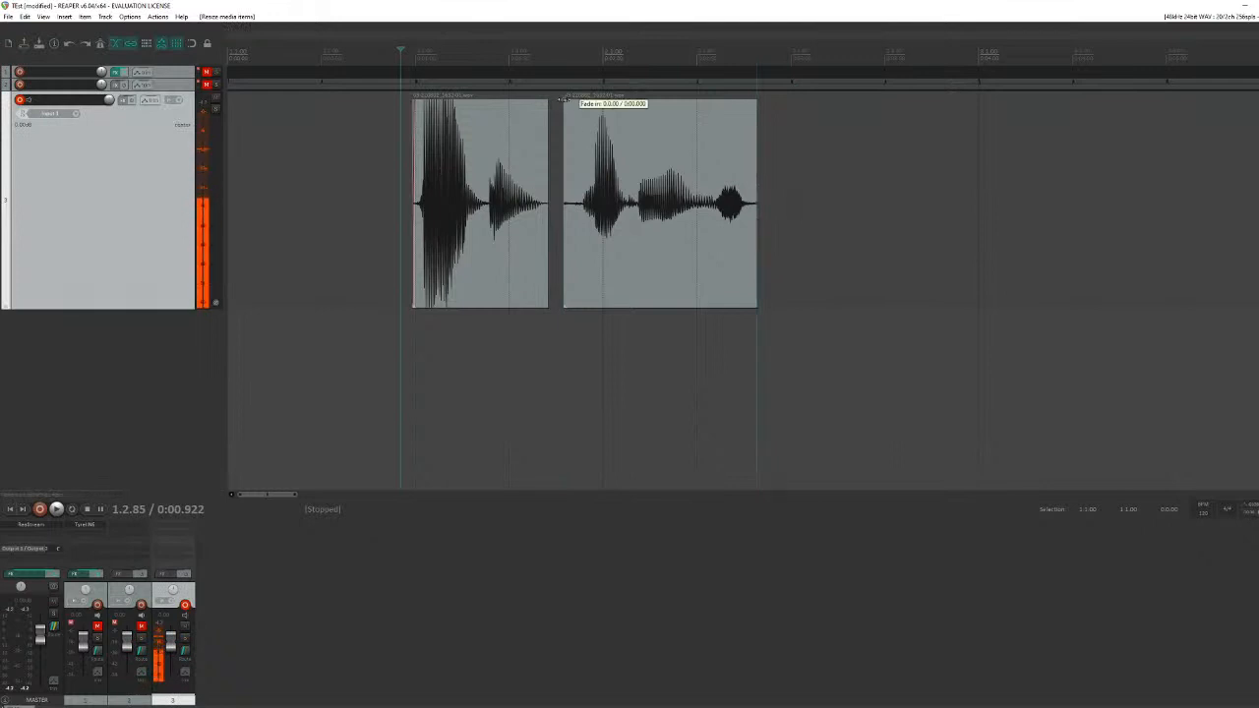
pyautogui.moveTo(548, 99); pyautogui.dragTo(542, 99)
# Step: Move the second clip slightly earlier to start at about 0:01.740 and play back both clips from about 0:00.876
pyautogui.scroll(2, 646, 203)
pyautogui.moveTo(1029, 285); pyautogui.dragTo(1002, 284)
pyautogui.click(553, 87)
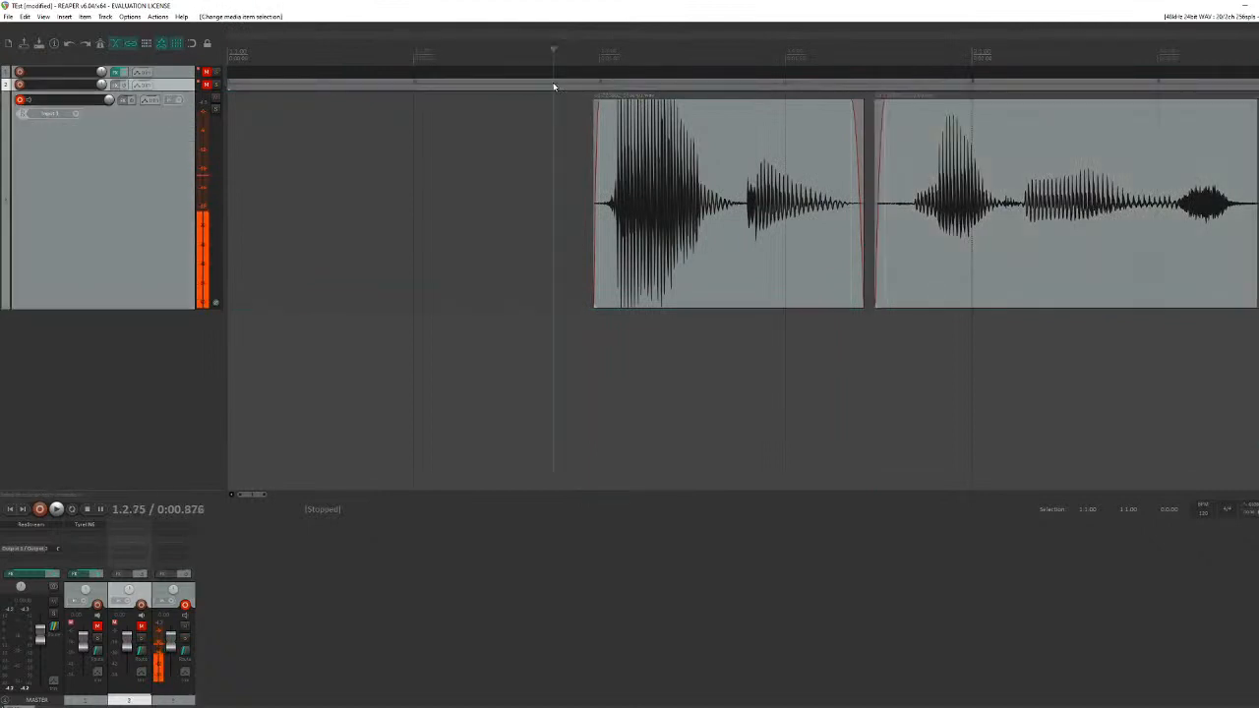
pyautogui.press('space')
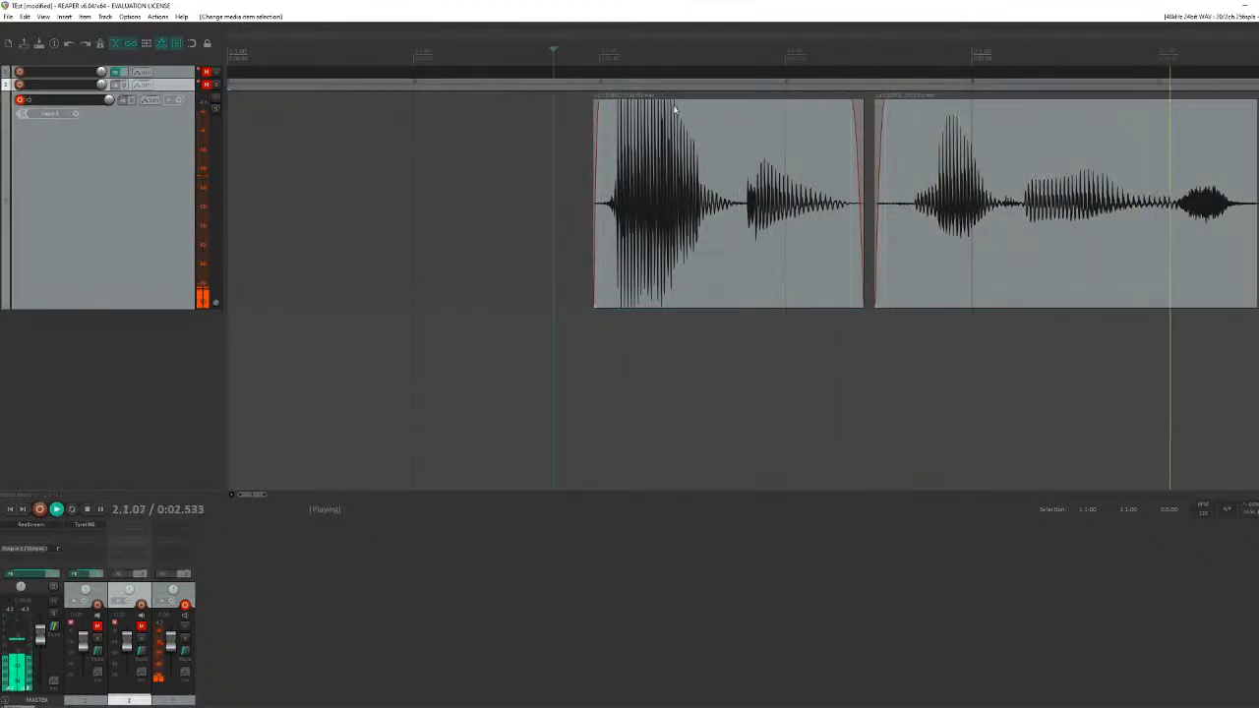
pyautogui.press('space')
# Step: Adjust the first clip's fade-out and play back both clips from about 0:00.838
pyautogui.scroll(-2, 906, 256)
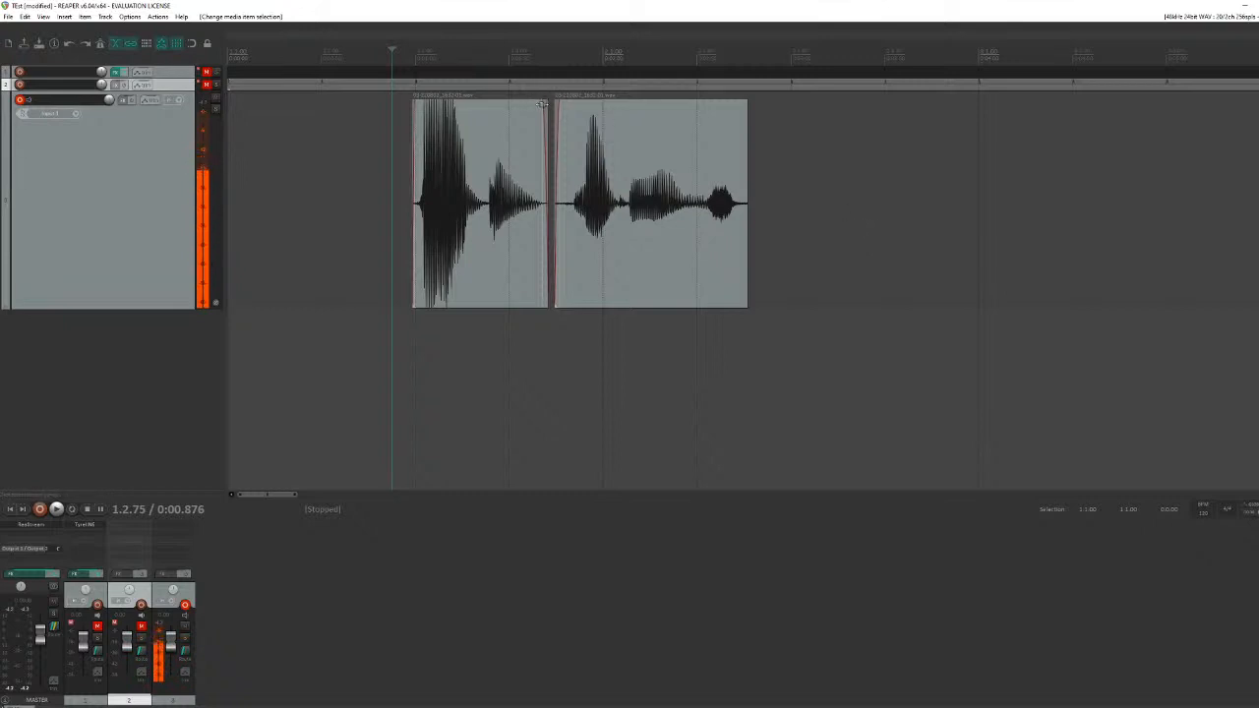
pyautogui.moveTo(541, 103)
pyautogui.mouseDown()
pyautogui.moveTo(527, 106)
pyautogui.moveTo(551, 106)
pyautogui.mouseUp()
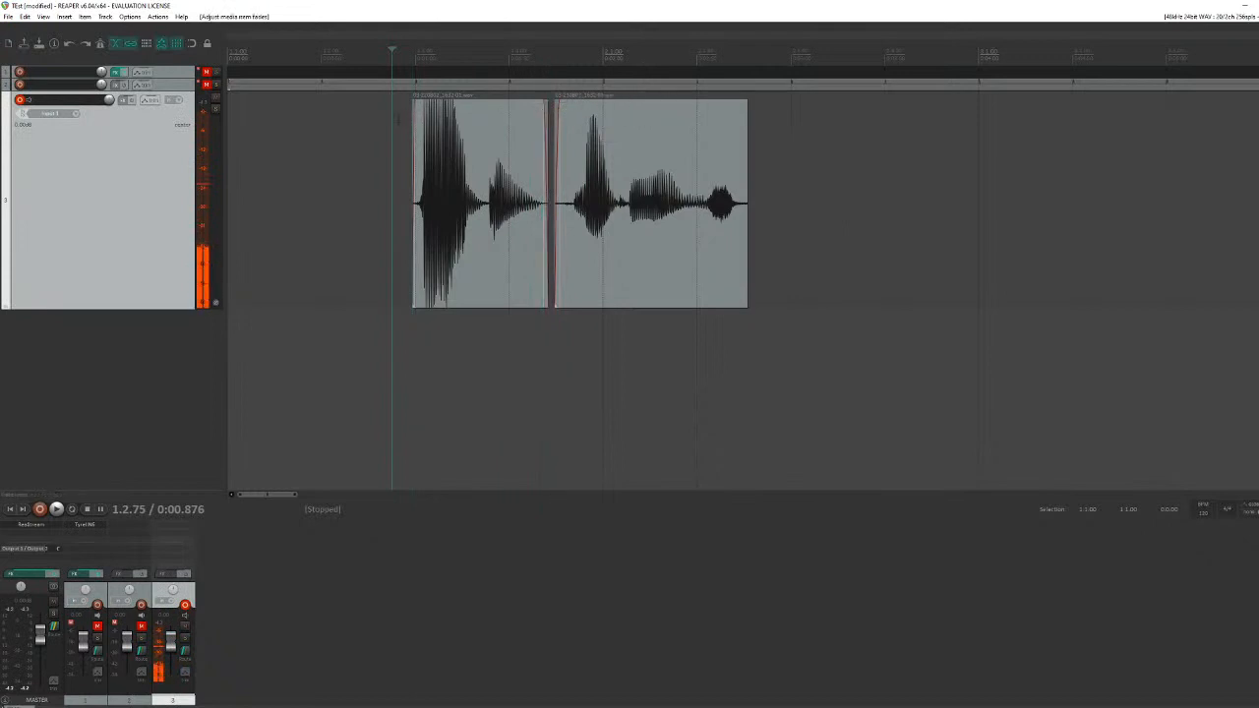
pyautogui.click(443, 119)
pyautogui.press('space')
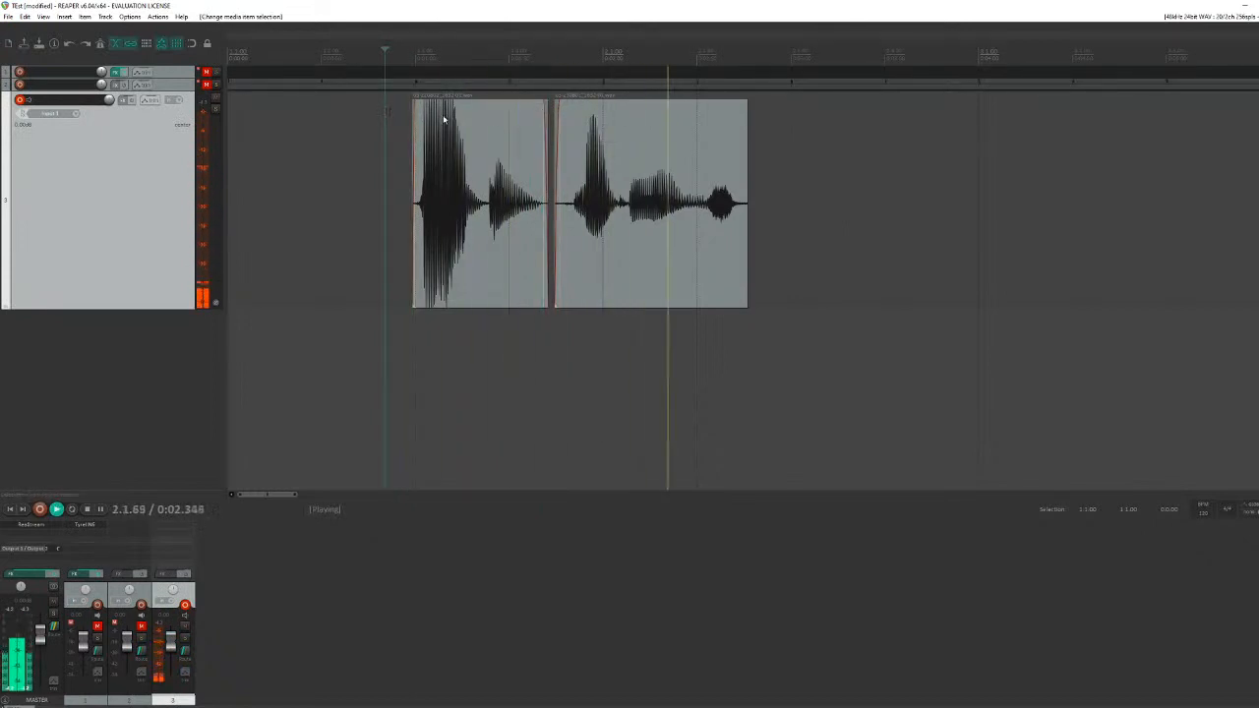
pyautogui.press('space')
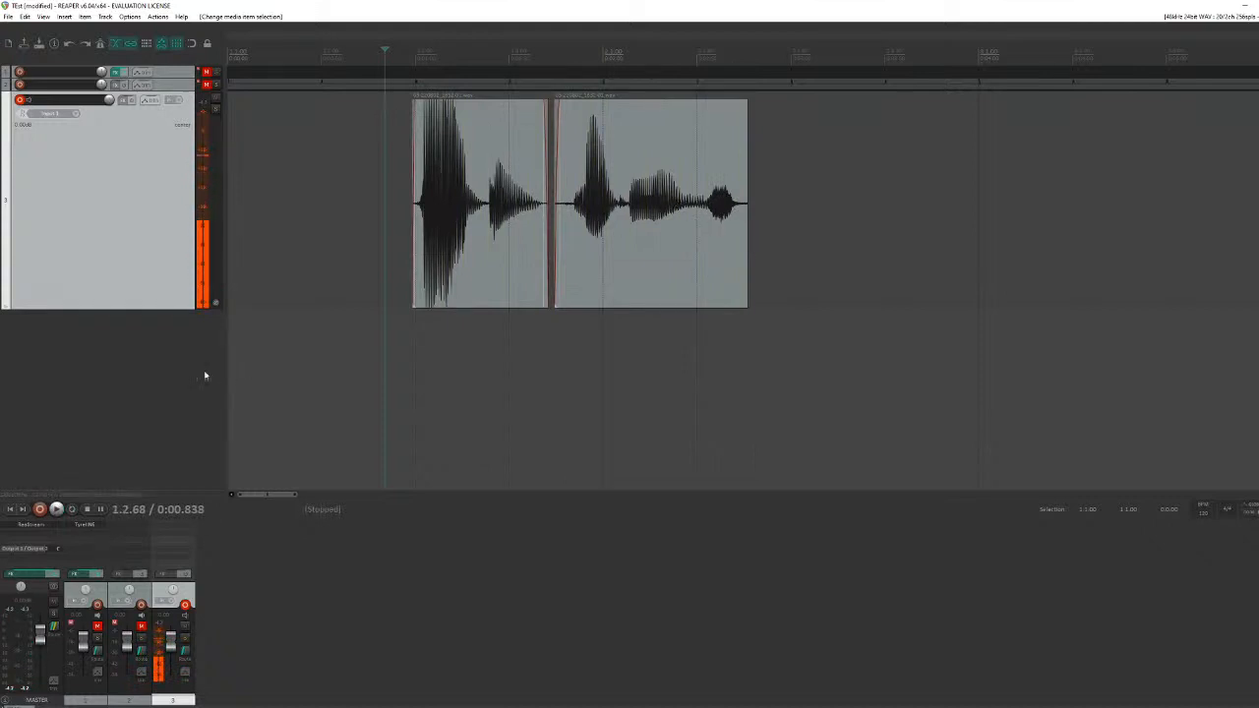
# Step: Add a taller fourth track and move the second clip onto it so that it overlaps the first clip in time
pyautogui.doubleClick(128, 365)
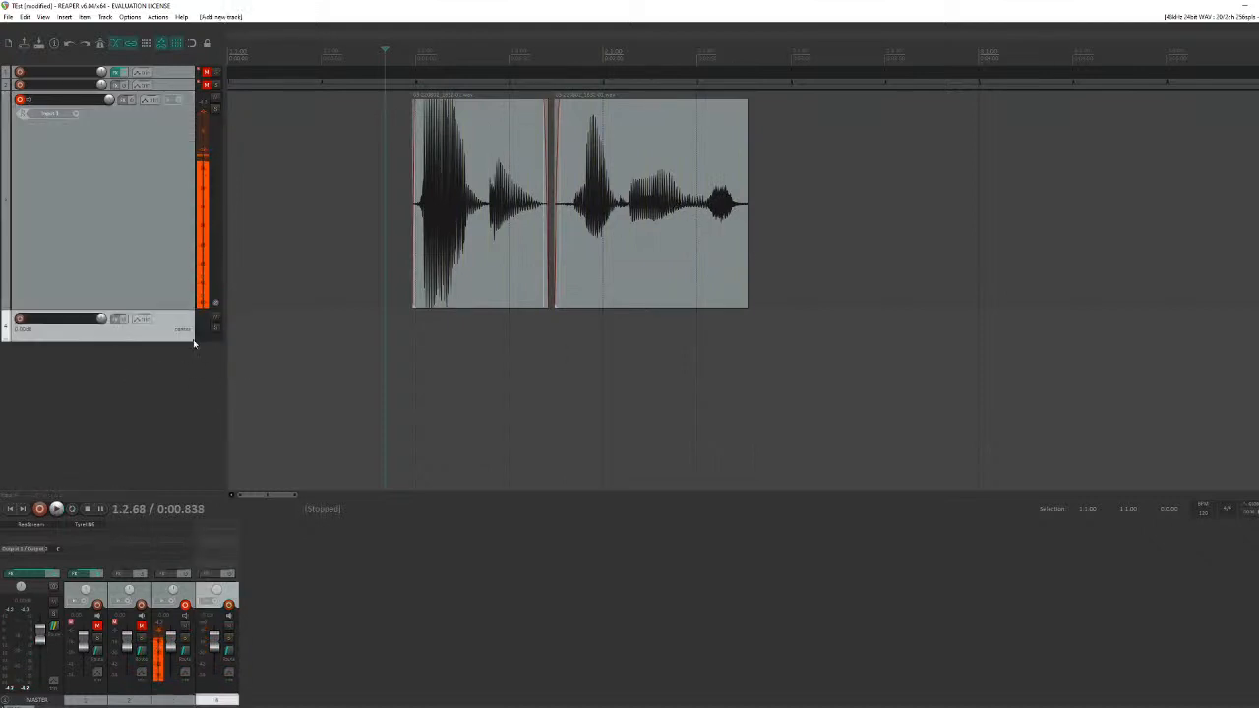
pyautogui.moveTo(174, 342); pyautogui.dragTo(175, 425)
pyautogui.click(646, 281)
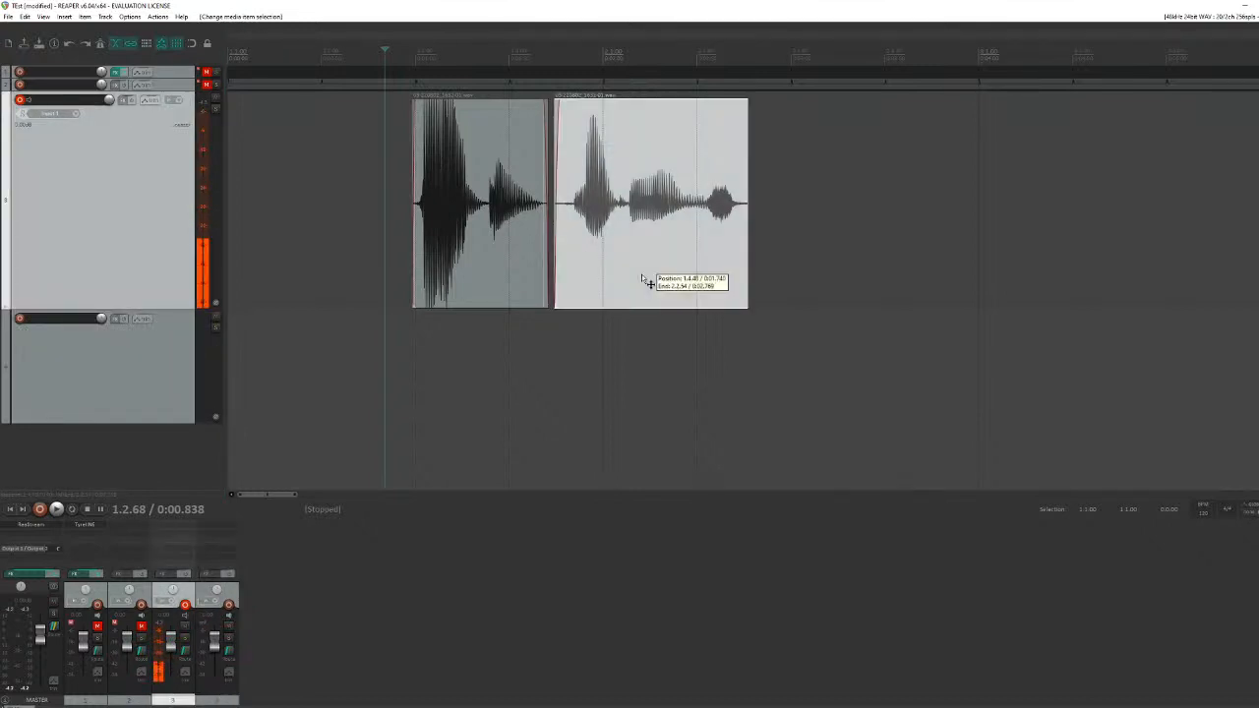
pyautogui.moveTo(646, 282); pyautogui.dragTo(545, 349)
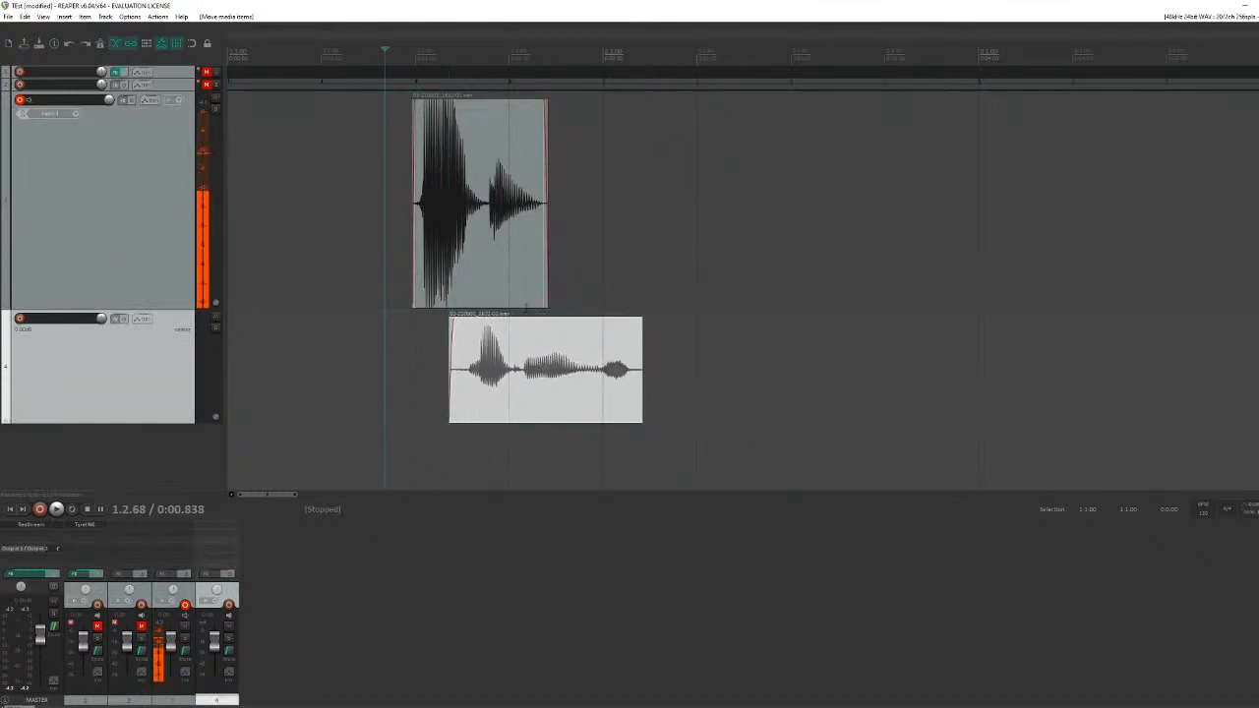
# Step: Play back the overlapping clips from about 0:00.879 and move the second clip back to the third track just after the first
pyautogui.click(392, 86)
pyautogui.press('space')
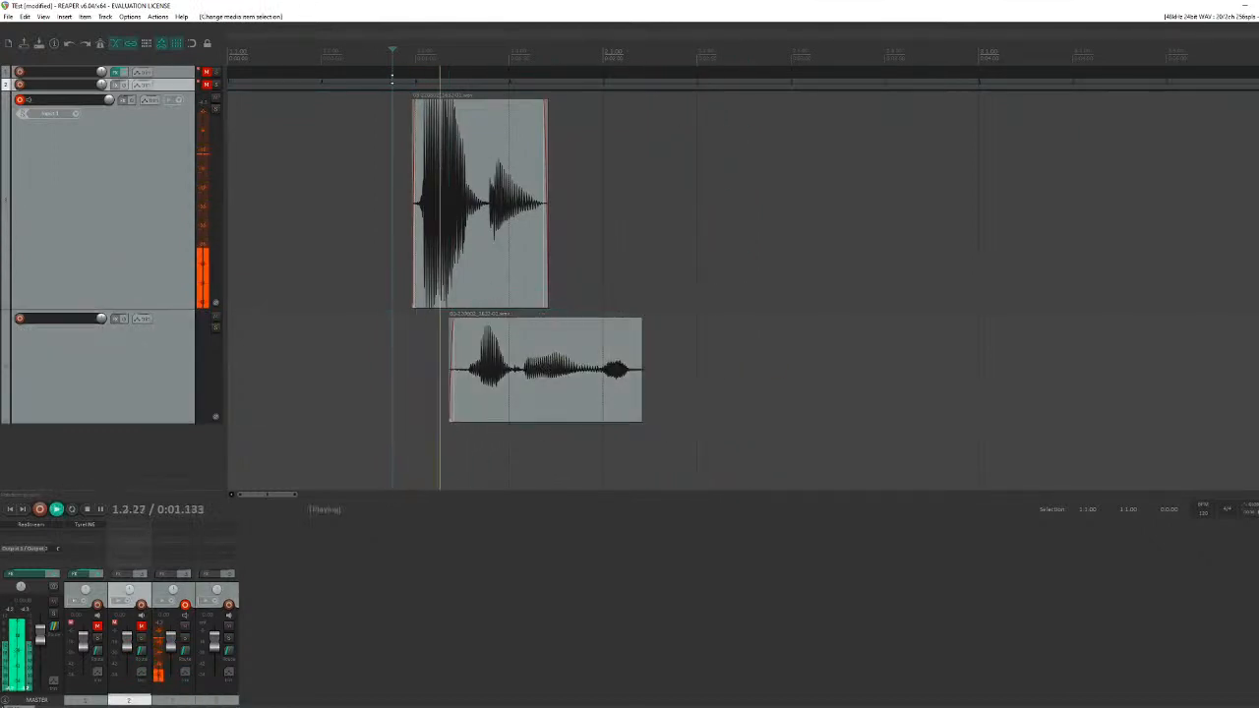
pyautogui.press('space')
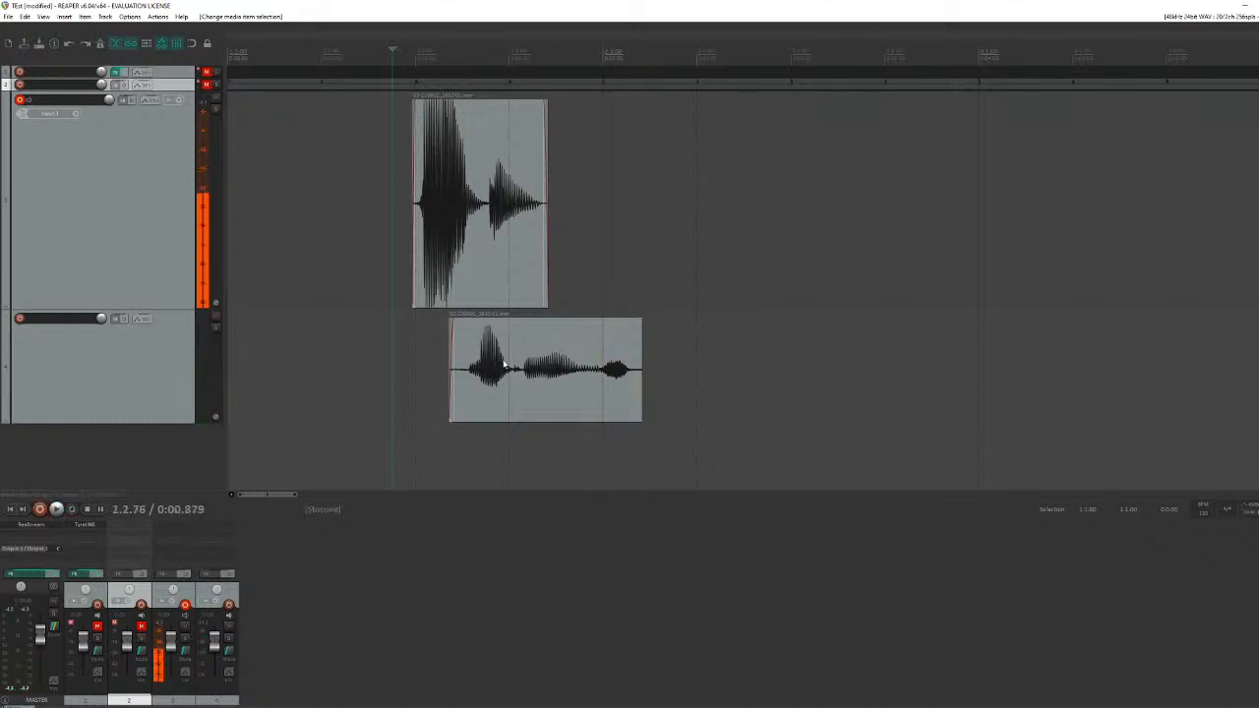
pyautogui.moveTo(508, 347); pyautogui.dragTo(610, 247)
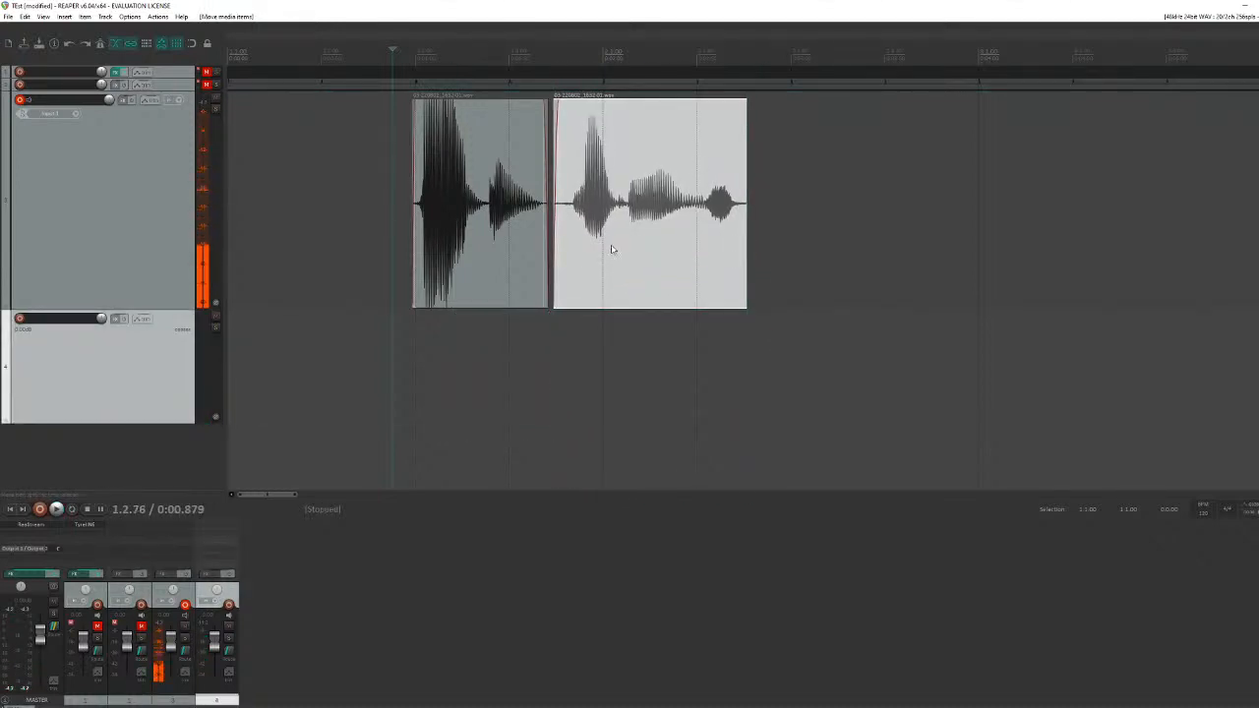
# Step: Move the third track's next clip earlier onto the fourth track and the following clip onto a new fifth track
pyautogui.scroll(-2, 609, 247)
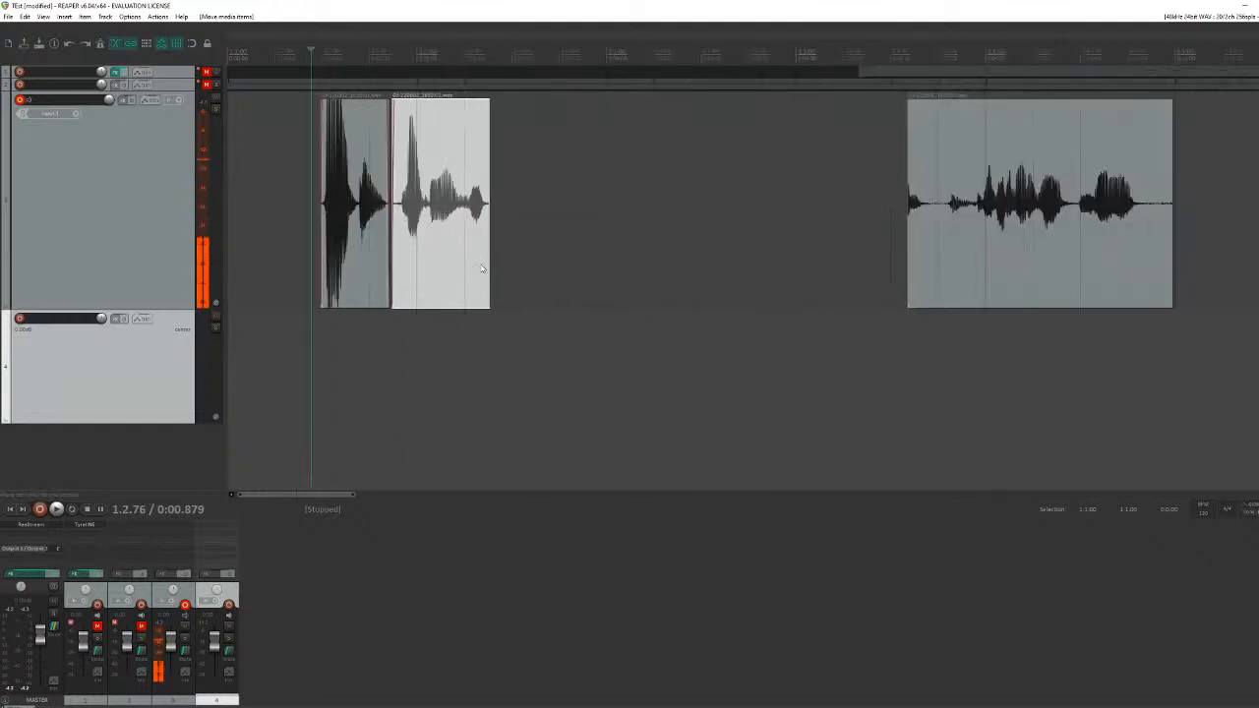
pyautogui.moveTo(970, 230); pyautogui.dragTo(576, 368)
pyautogui.scroll(-4, 726, 246)
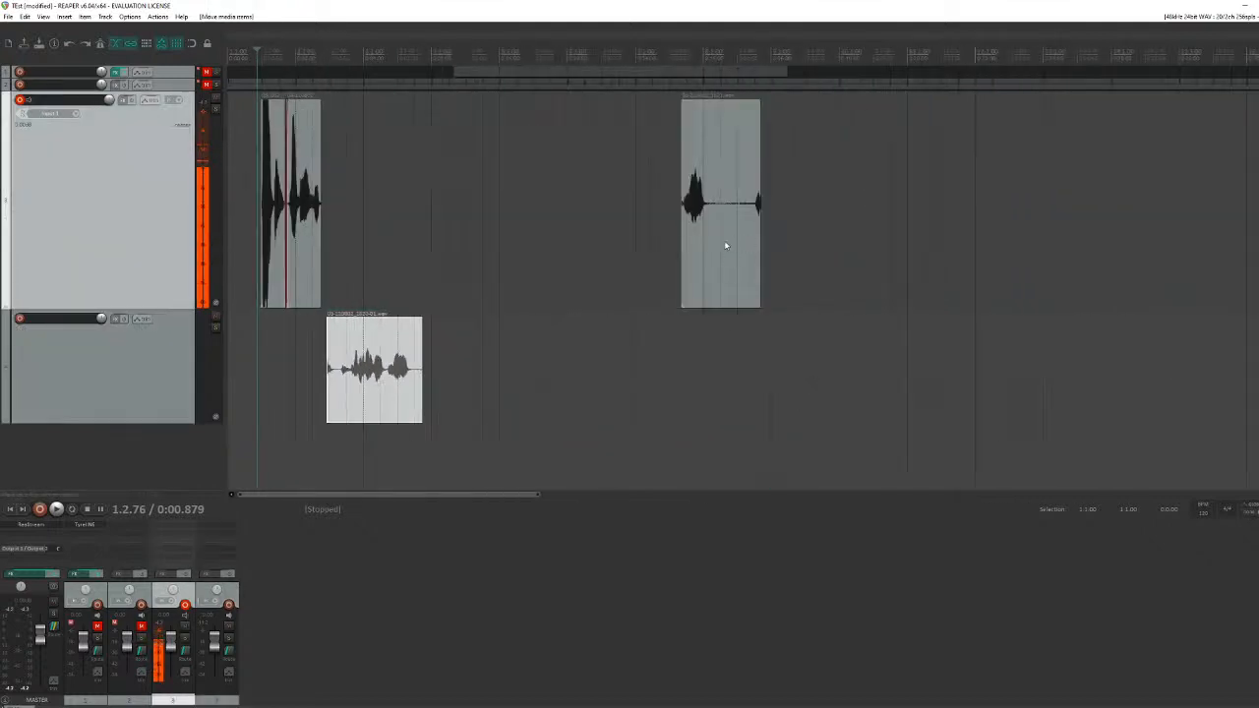
pyautogui.moveTo(726, 245); pyautogui.dragTo(539, 443)
pyautogui.click(364, 345)
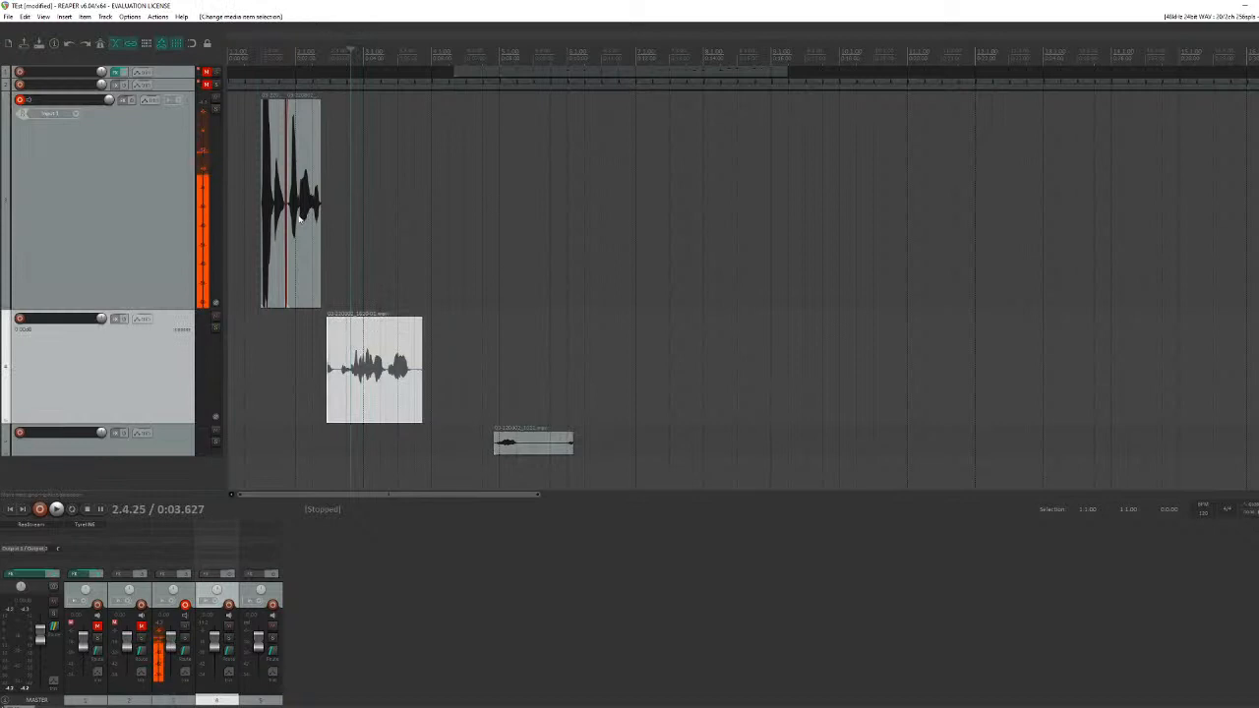
# Step: Move the clips on the fifth and fourth tracks back to the third track, one shortly after the other
pyautogui.scroll(4, 300, 218)
pyautogui.click(1045, 443)
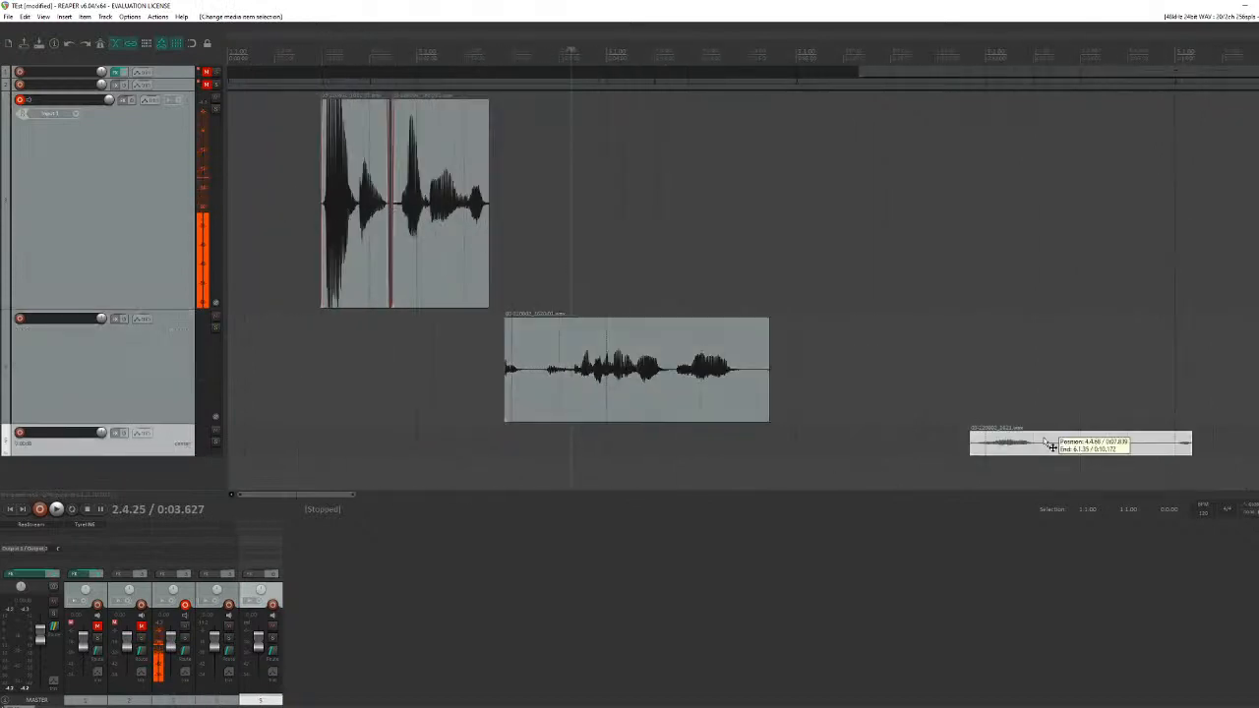
pyautogui.moveTo(1044, 442); pyautogui.dragTo(1003, 224)
pyautogui.moveTo(737, 384); pyautogui.dragTo(854, 190)
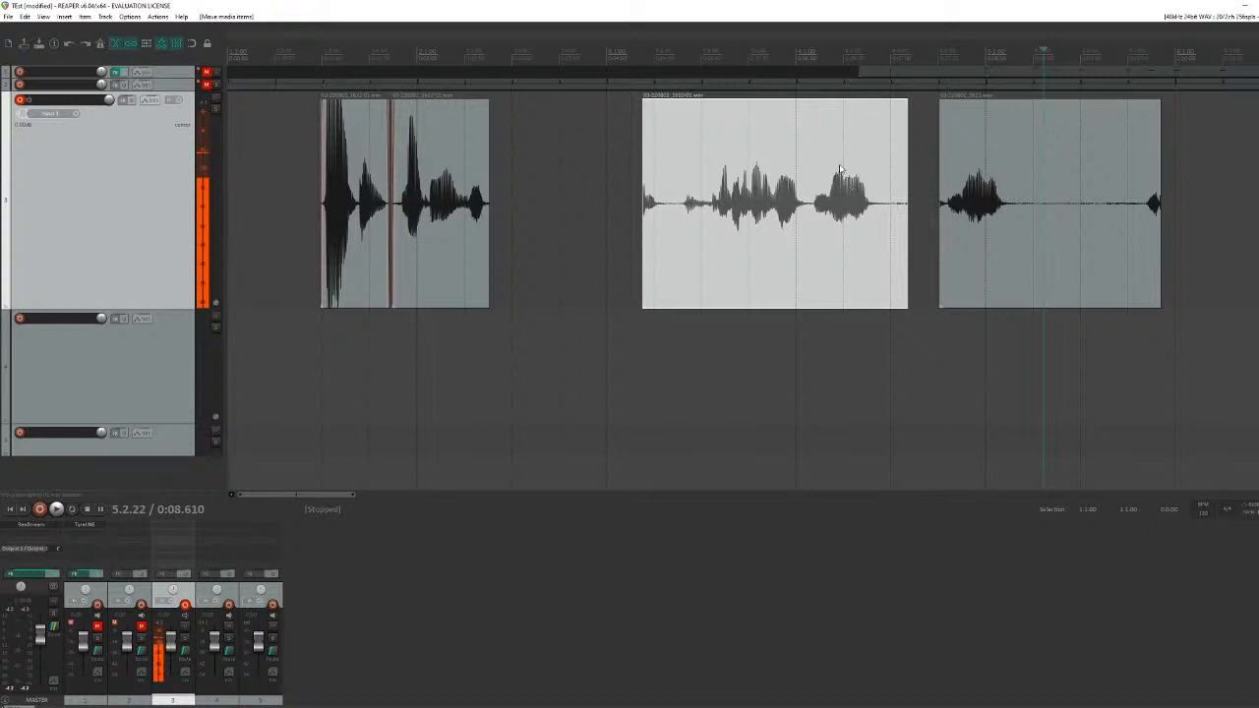
# Step: Place the edit cursor just before the third track's first clip, at about 0:00.935
pyautogui.scroll(-4, 427, 241)
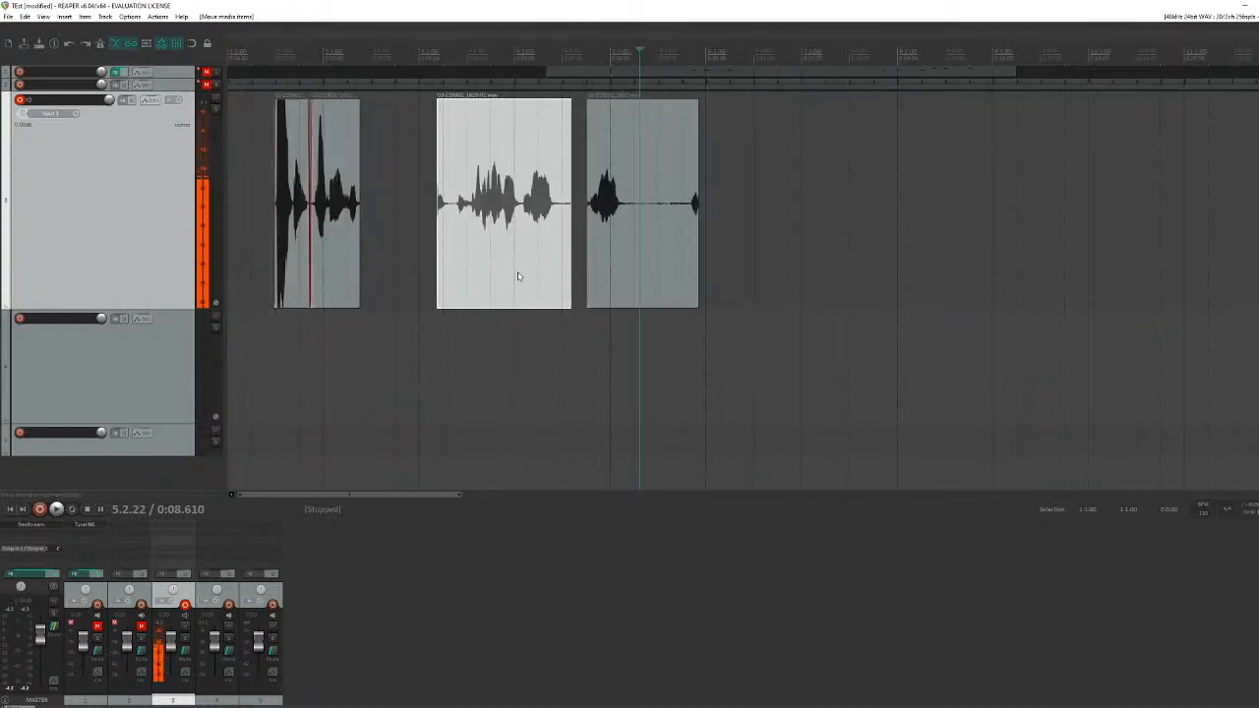
pyautogui.click(268, 146)
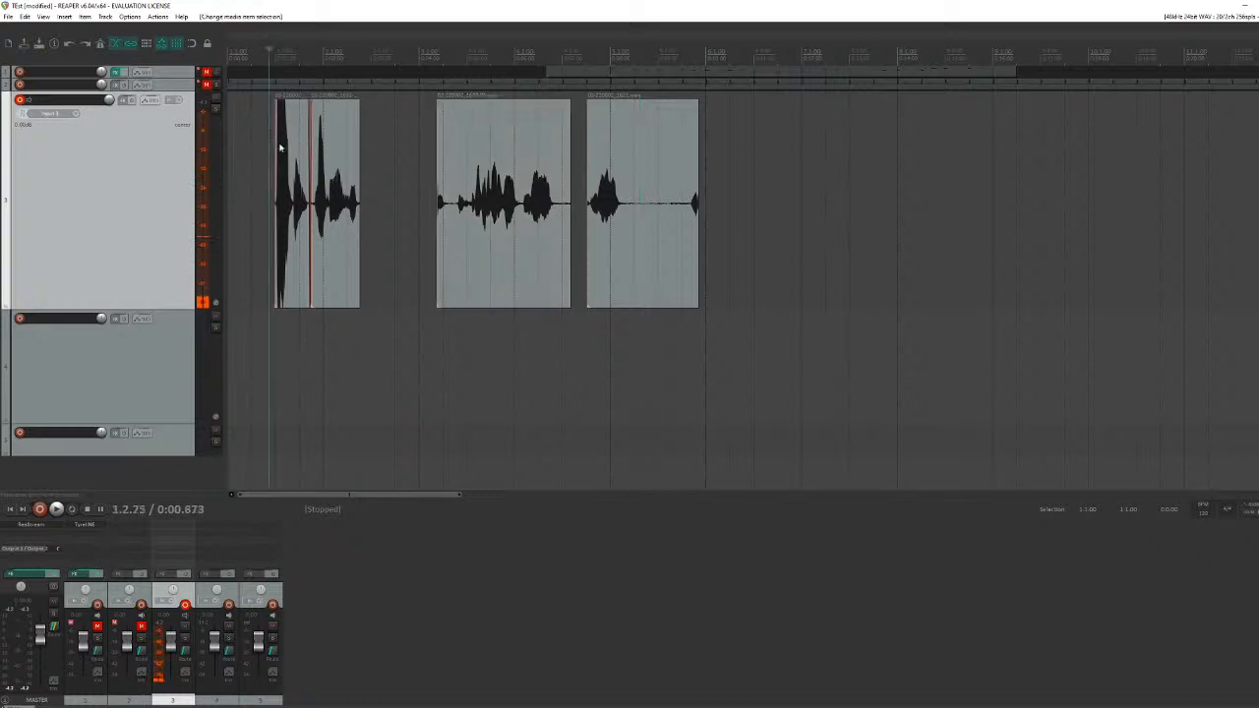
pyautogui.scroll(4, 375, 228)
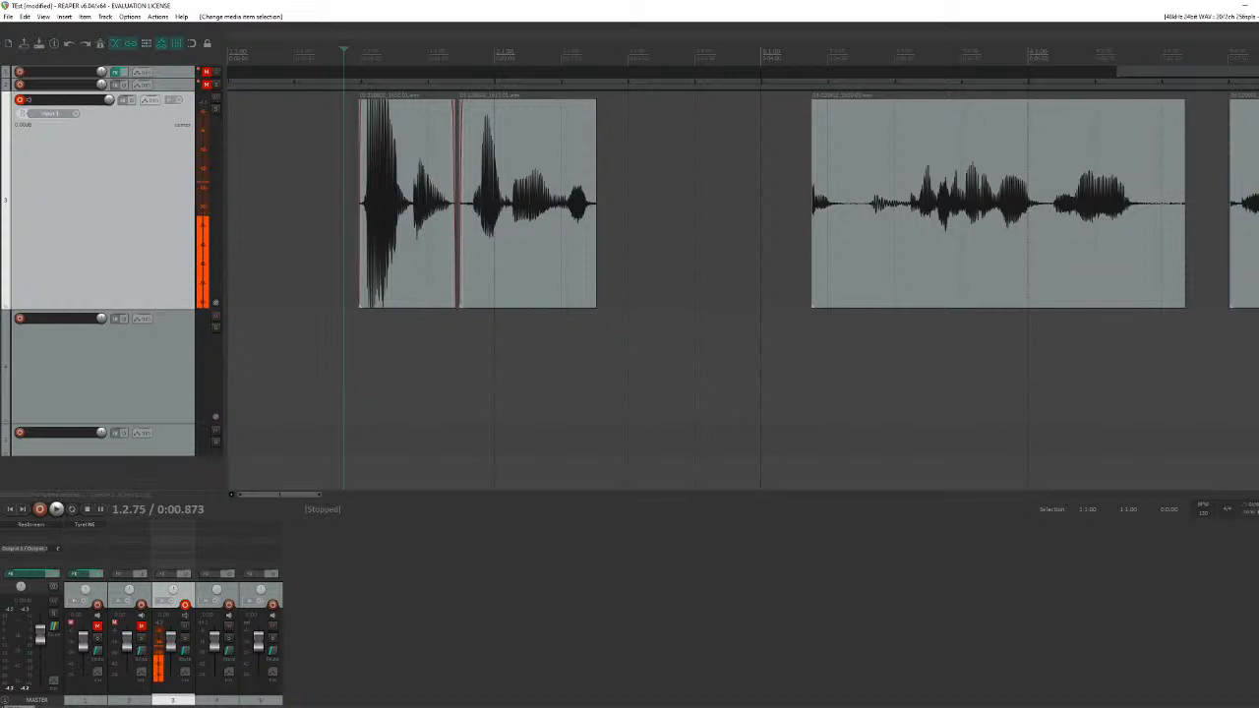
pyautogui.hotkey('alt', 'Tab')
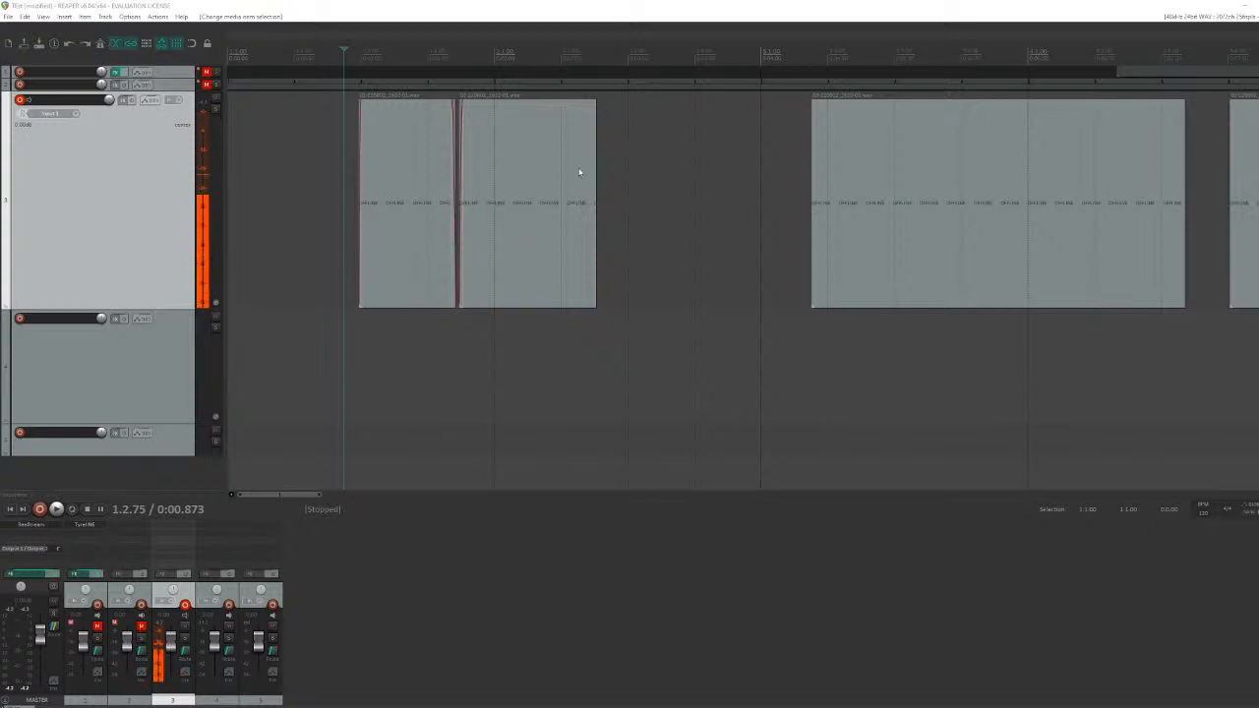
pyautogui.click(352, 172)
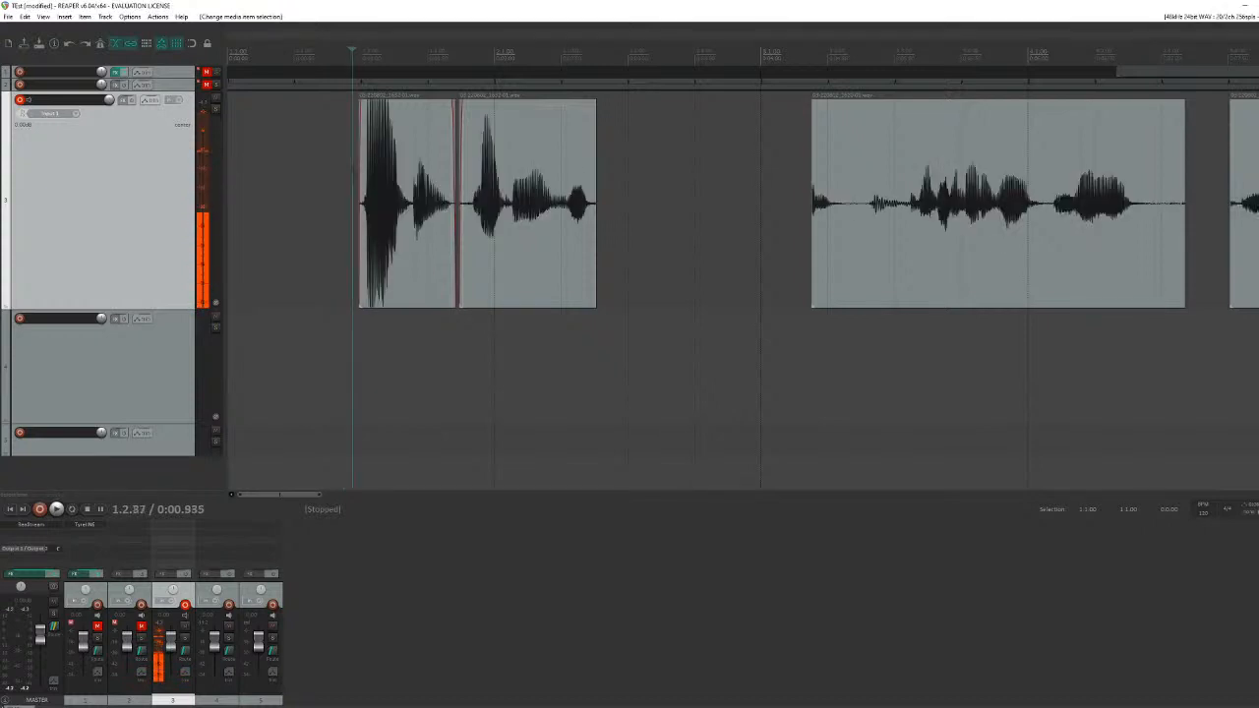
# Step: Play back the third track's clips from about 0:00.935 and select the first clip
pyautogui.press('space')
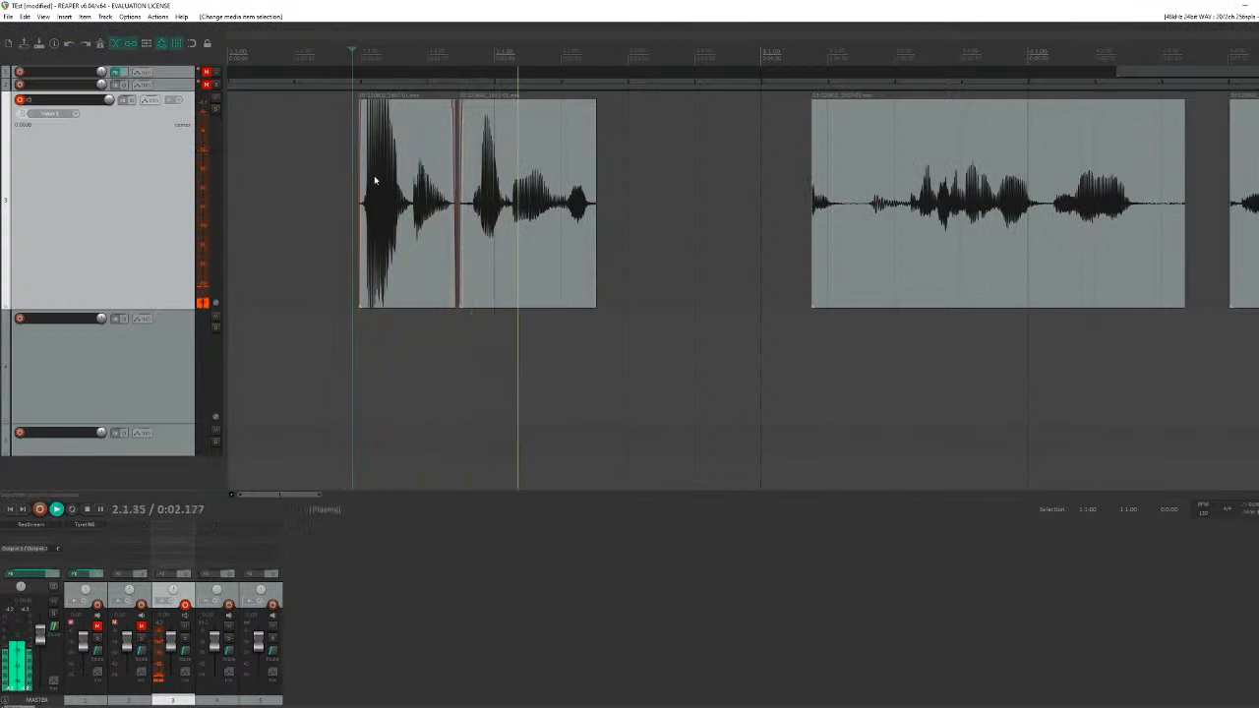
pyautogui.press('space')
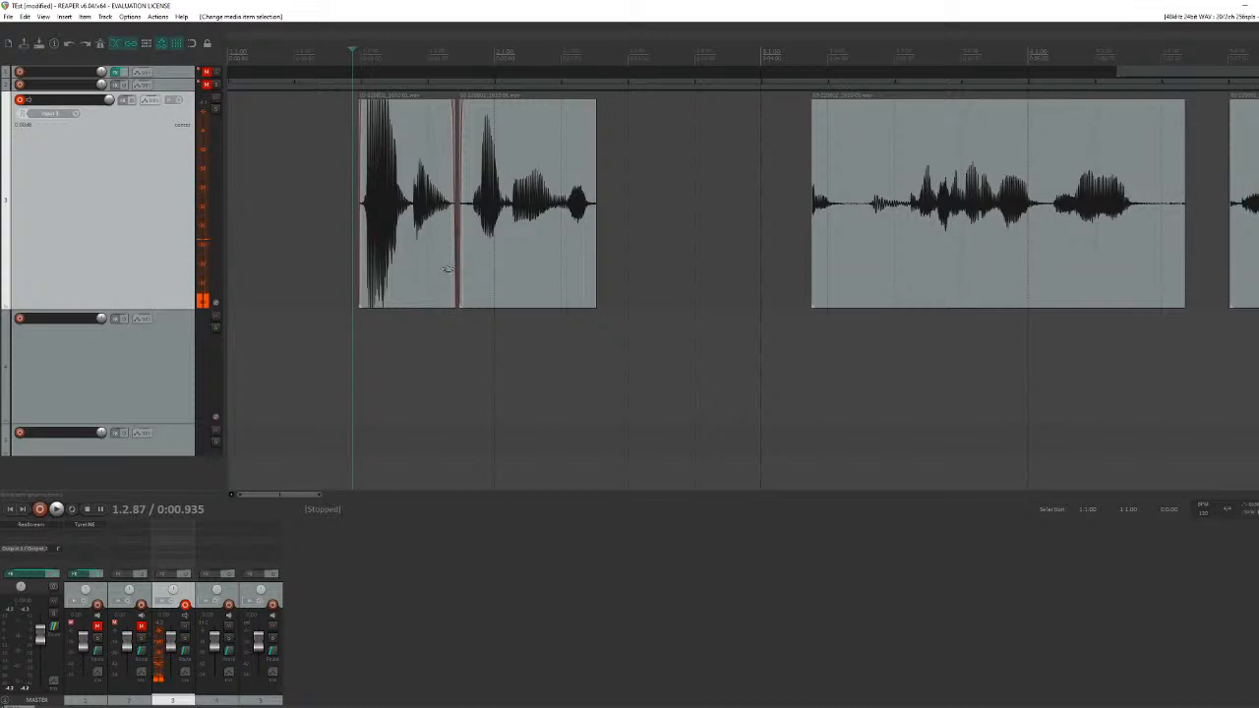
pyautogui.click(384, 195)
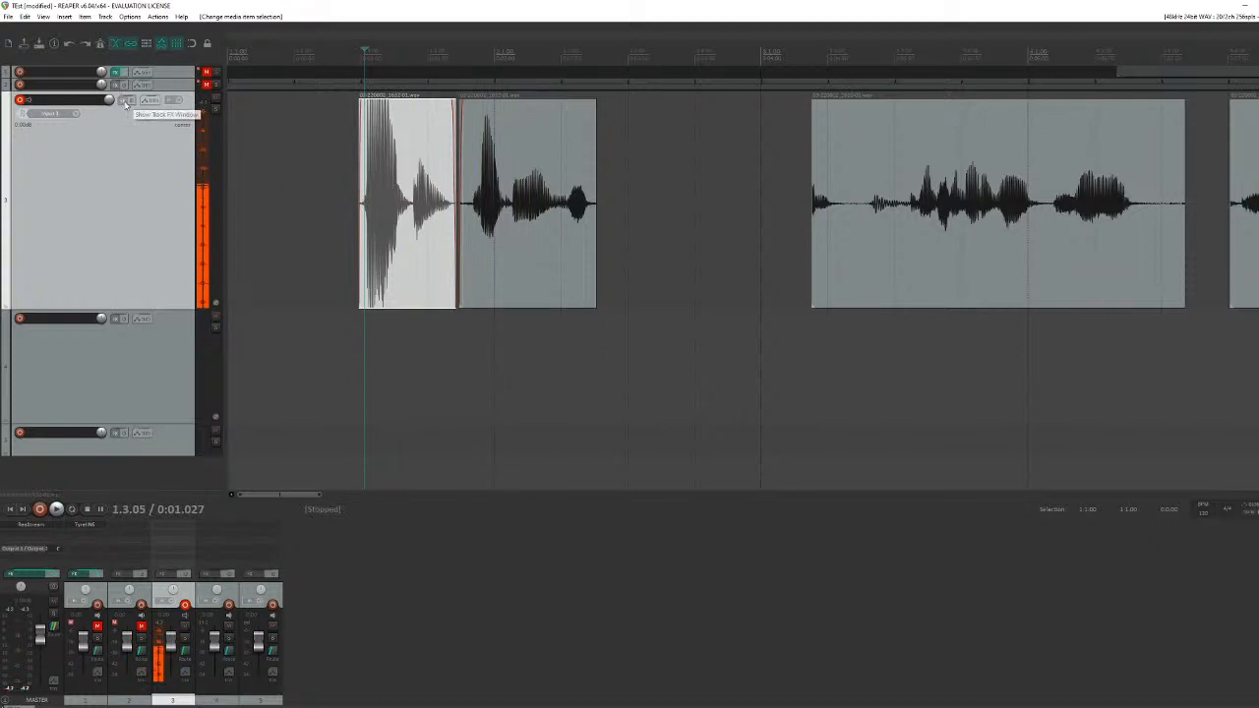
# Step: Delete the two empty tracks below the third track
pyautogui.click(138, 347)
pyautogui.press('Delete')
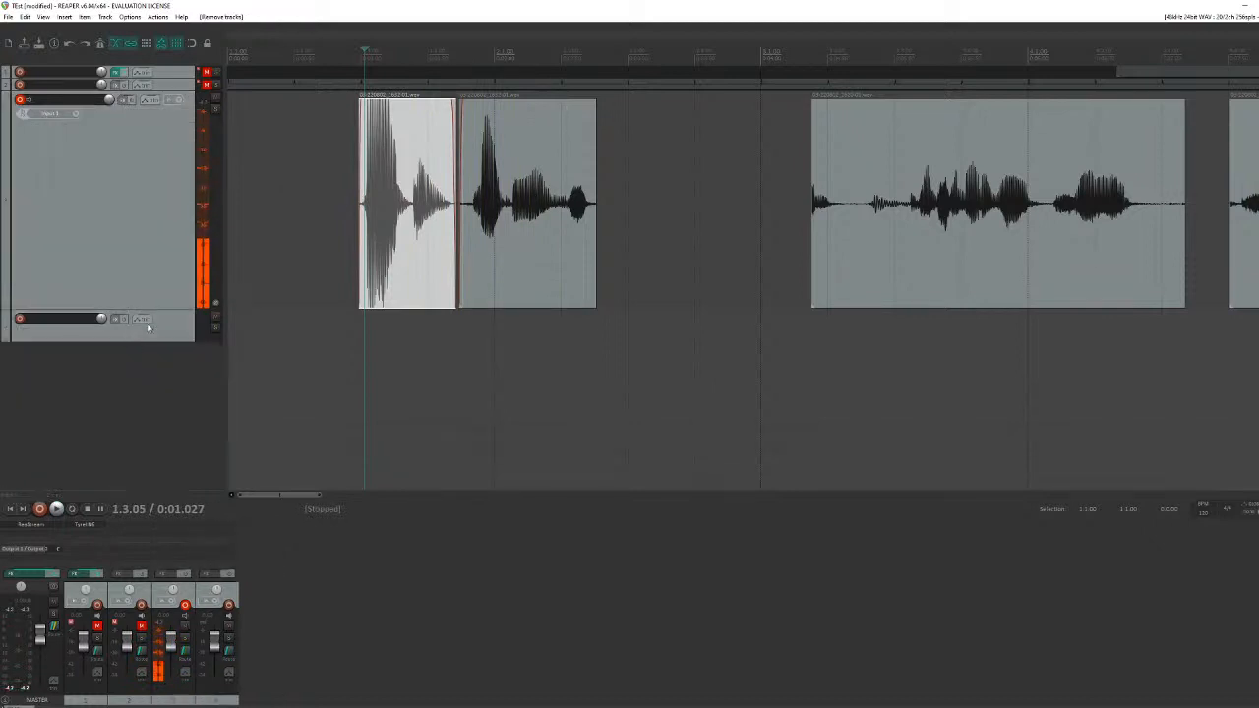
pyautogui.click(145, 331)
pyautogui.press('Delete')
# Step: Open the third track's effects chain with the plugin browser and arrange the two windows side by side
pyautogui.click(127, 103)
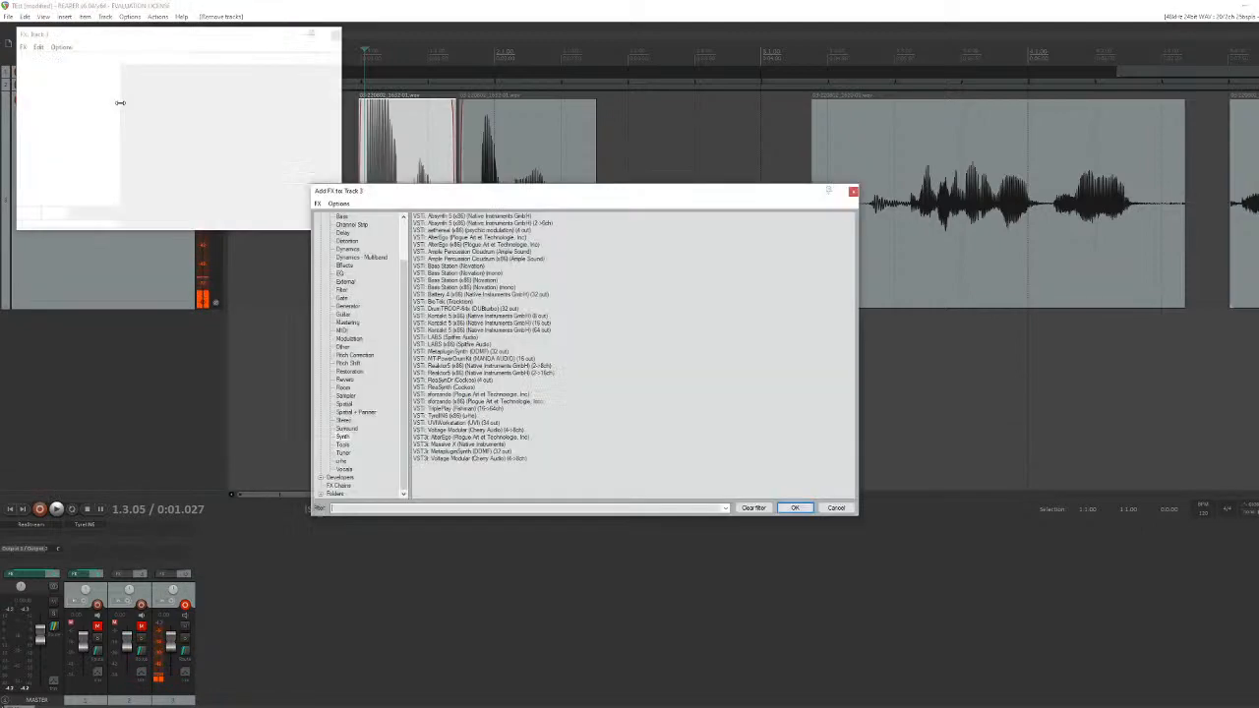
pyautogui.moveTo(495, 201); pyautogui.dragTo(639, 211)
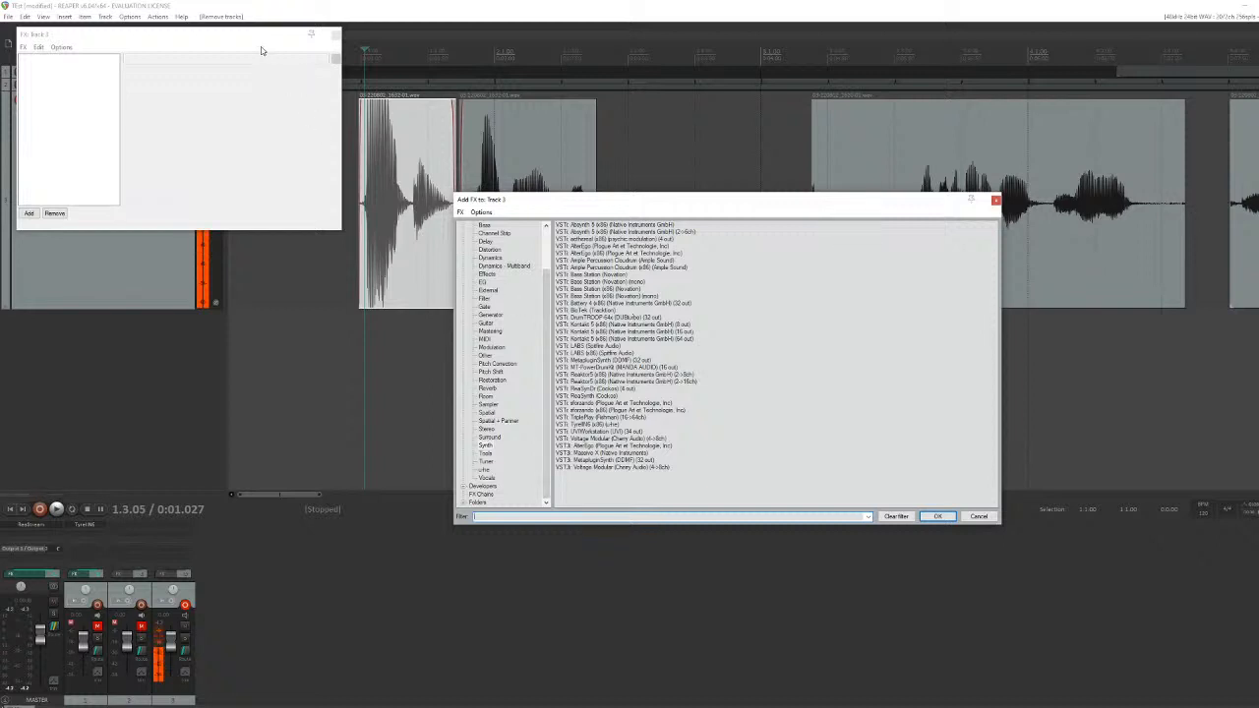
pyautogui.moveTo(255, 38); pyautogui.dragTo(347, 269)
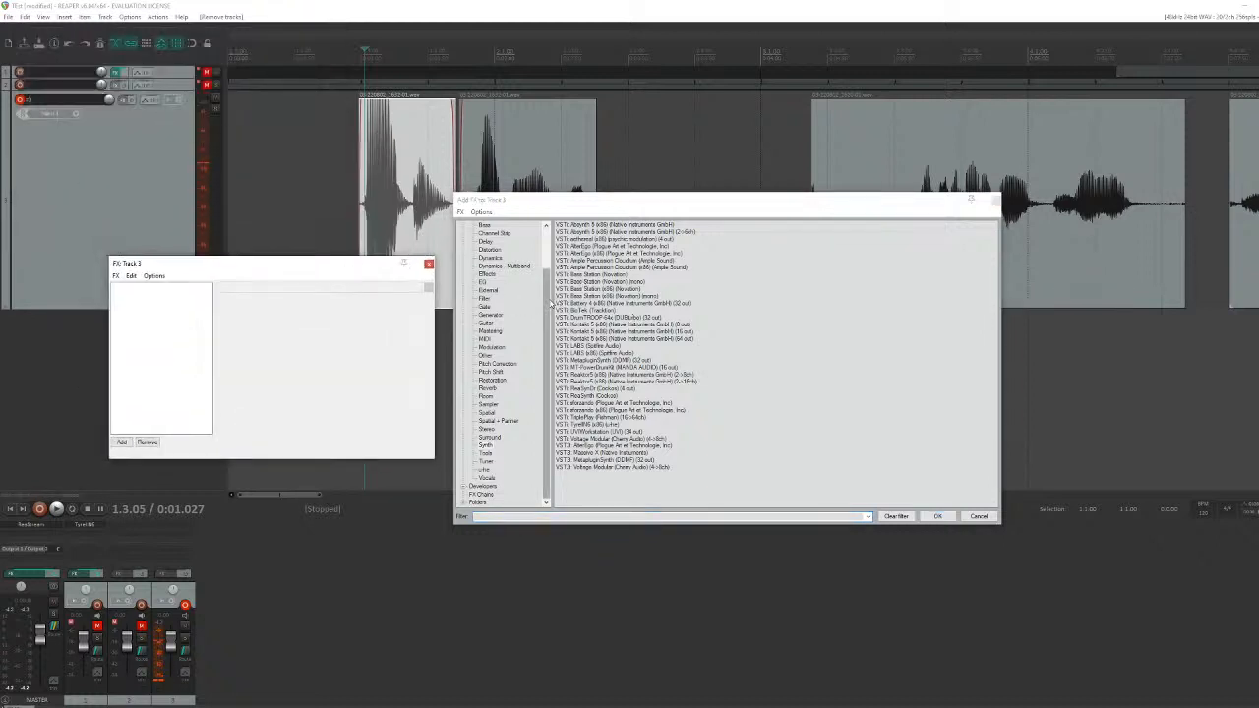
# Step: Look through the EQ, Dynamics, Reverb and Distortion categories of available plugins
pyautogui.moveTo(547, 307); pyautogui.dragTo(547, 246)
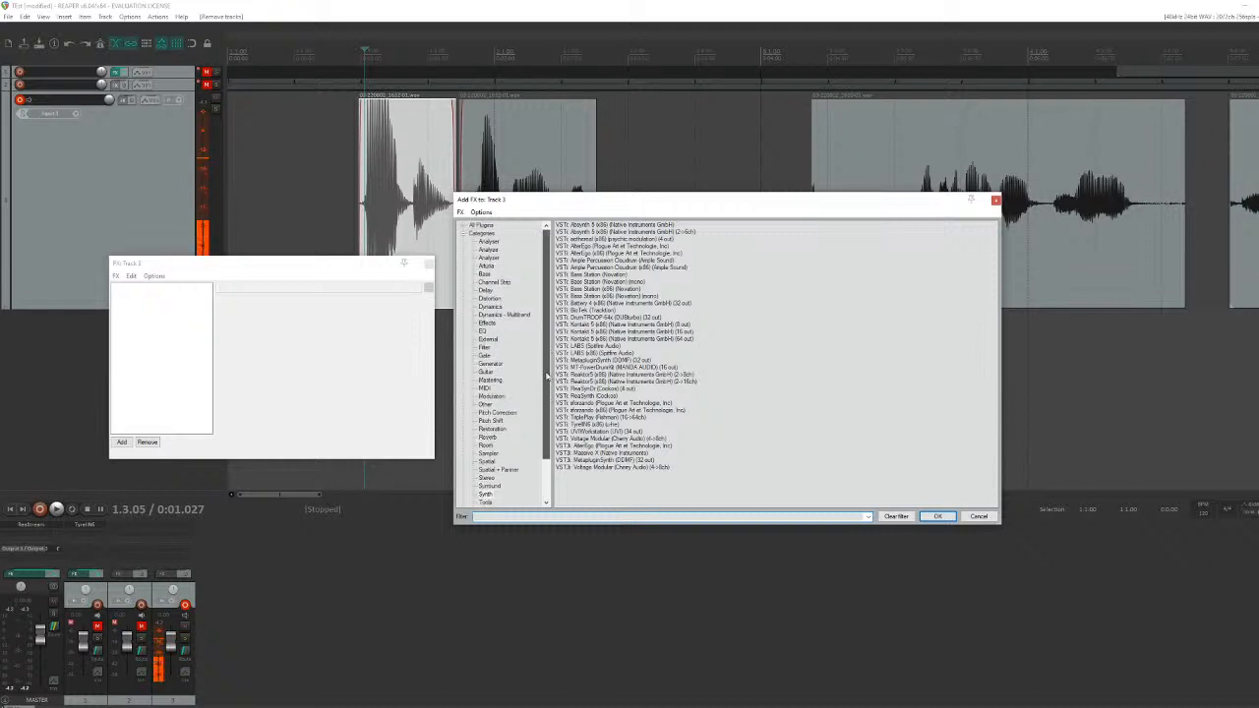
pyautogui.click(483, 332)
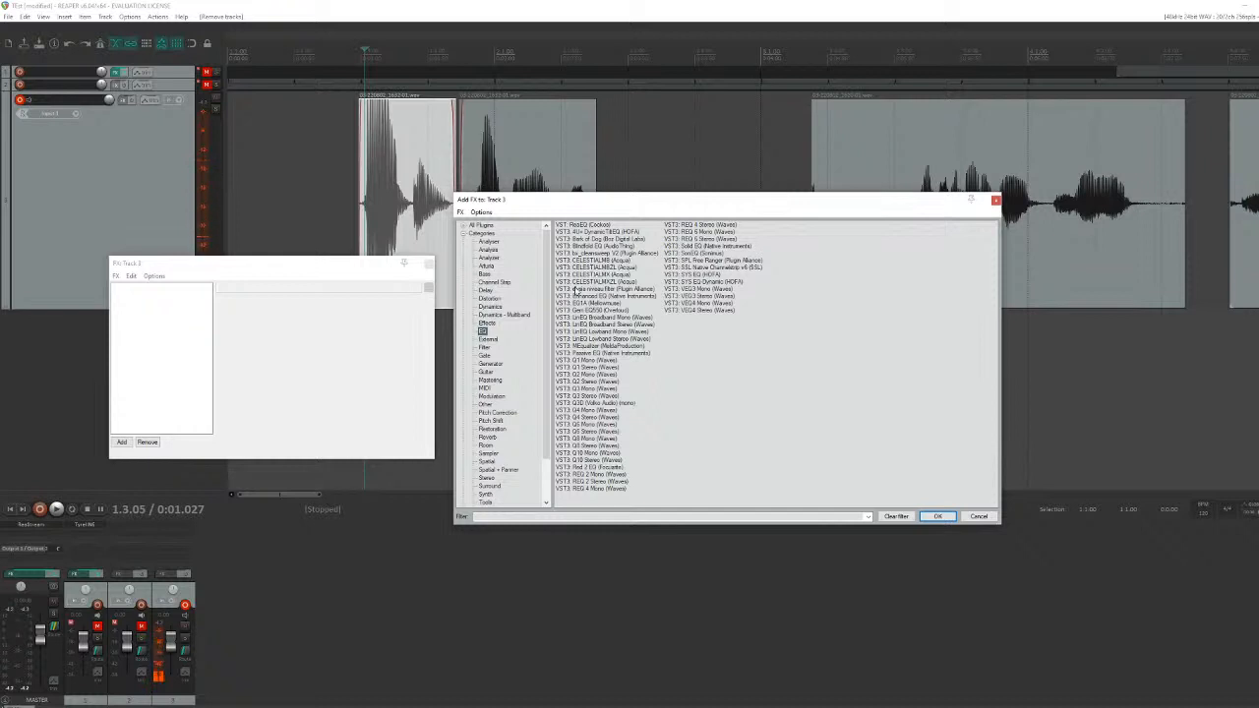
pyautogui.click(491, 307)
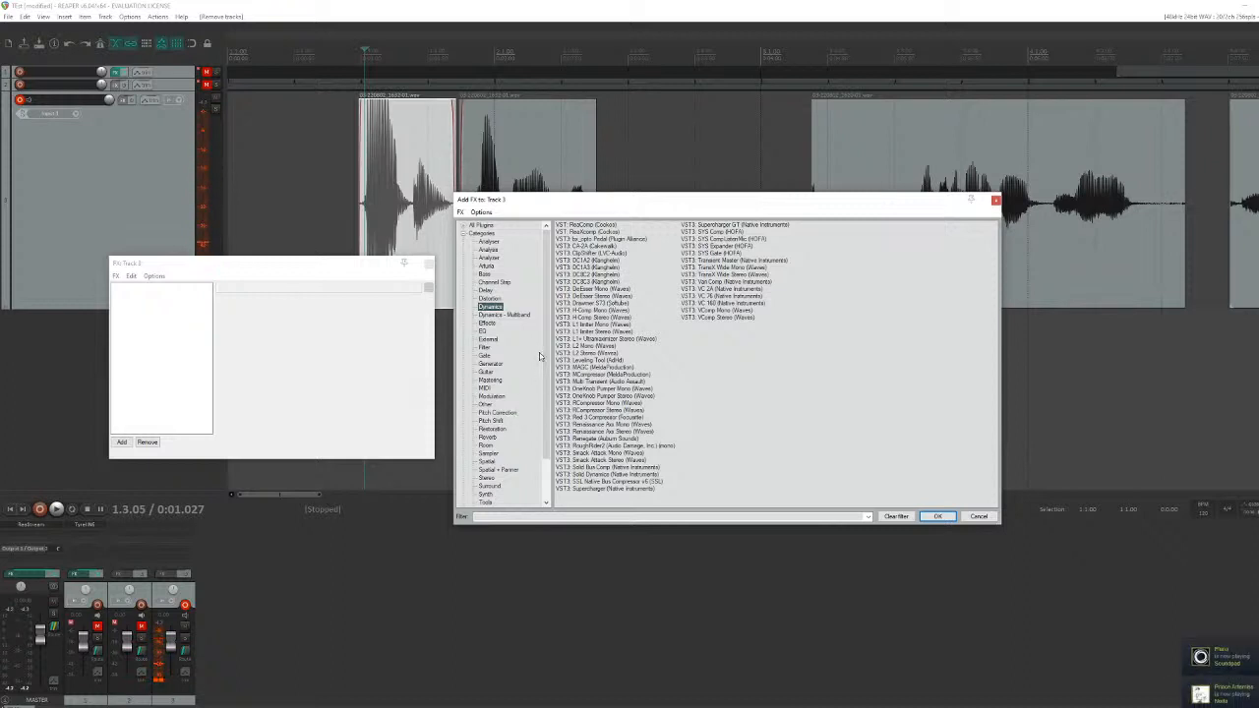
pyautogui.scroll(-1, 548, 435)
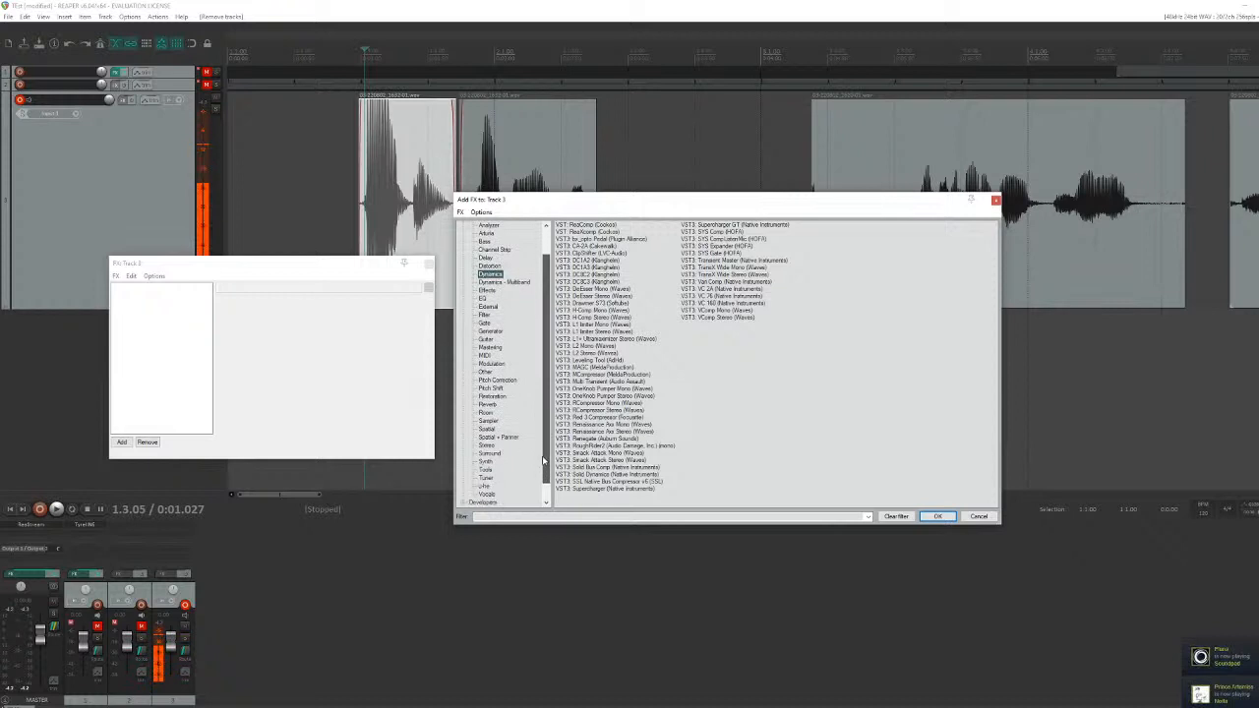
pyautogui.click(489, 406)
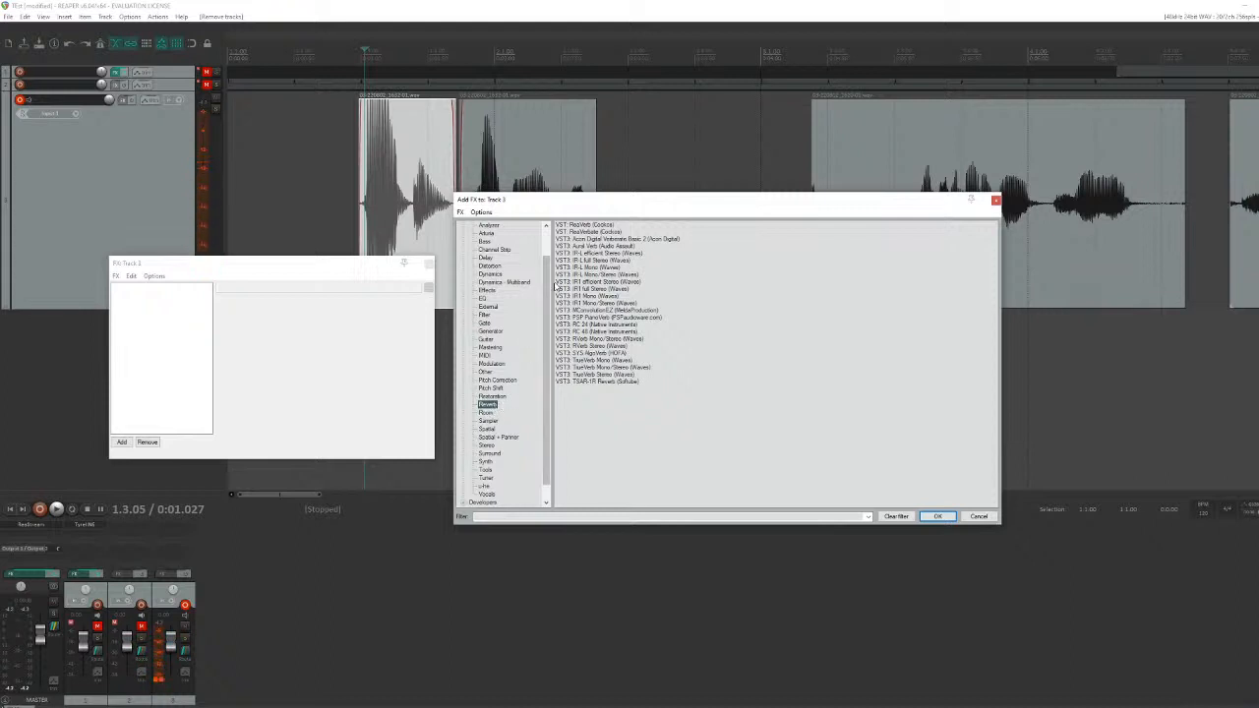
pyautogui.scroll(1, 512, 295)
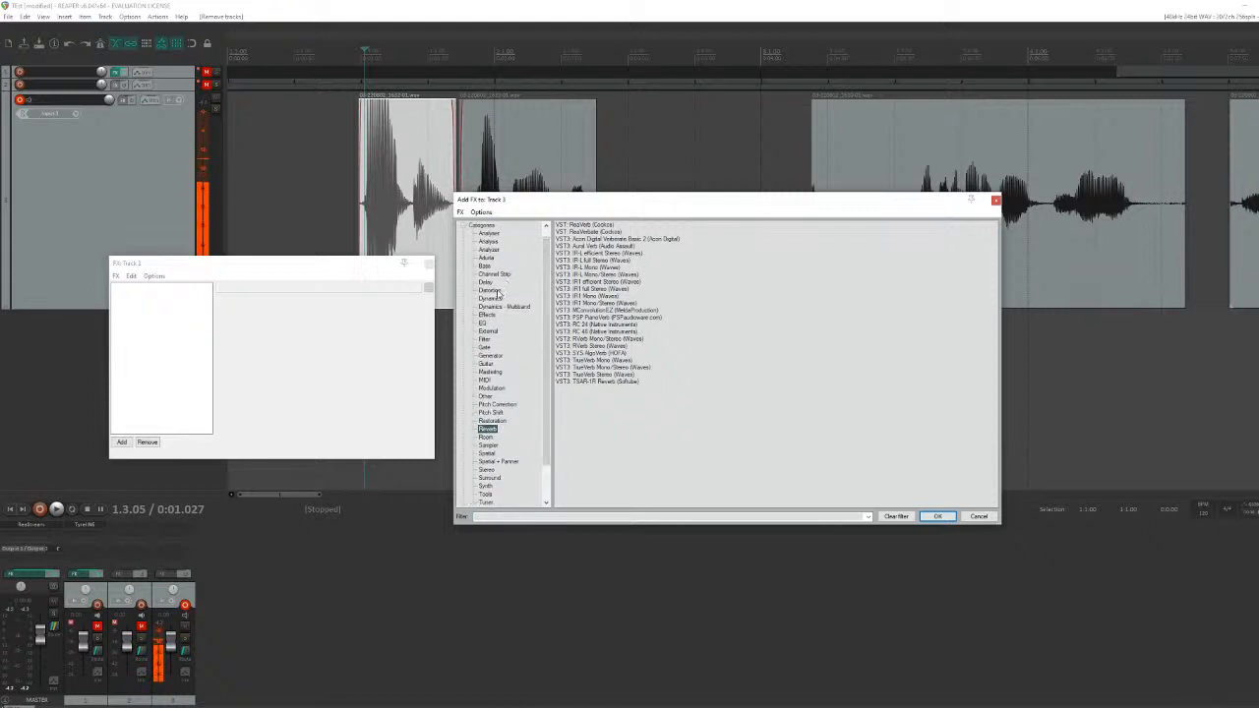
pyautogui.click(490, 290)
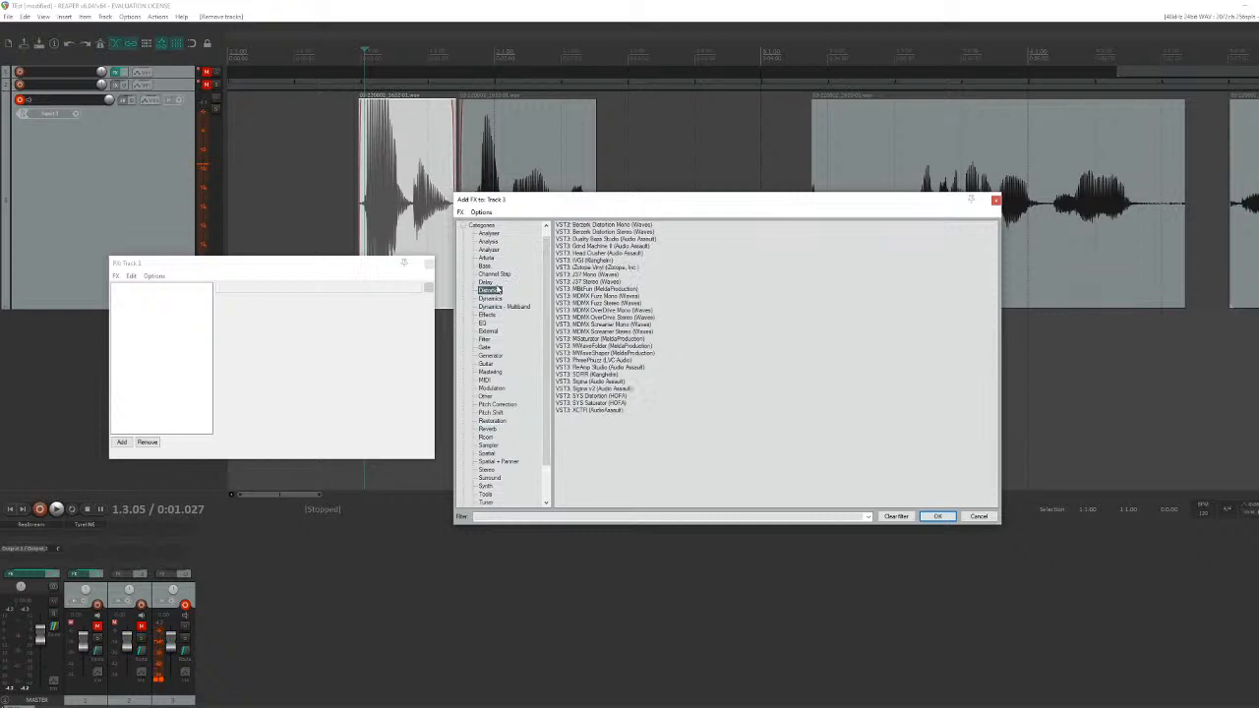
pyautogui.scroll(-2, 499, 389)
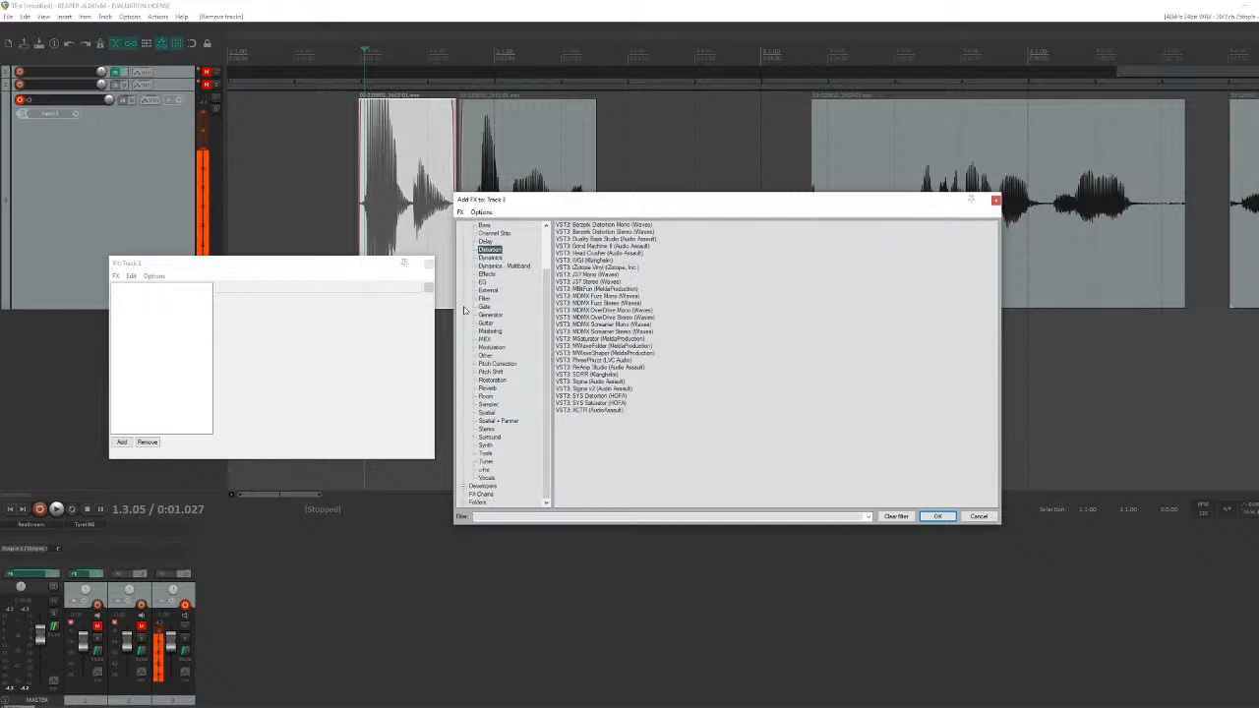
pyautogui.scroll(2, 531, 374)
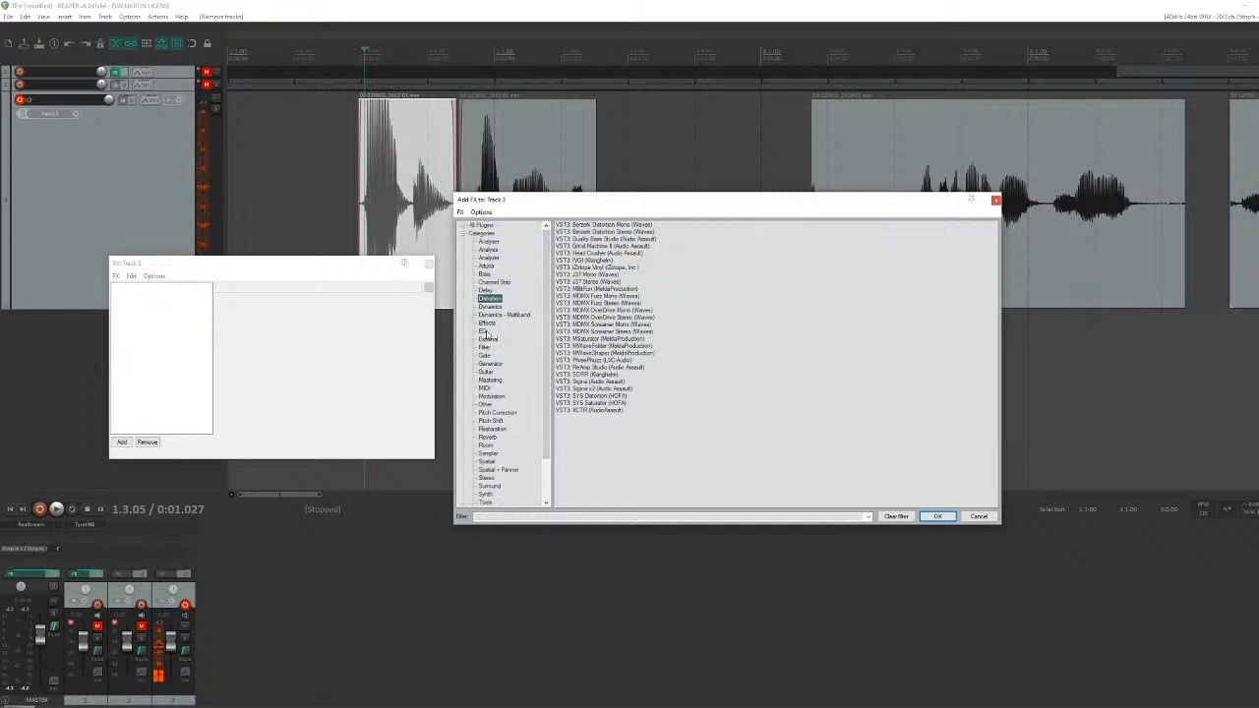
pyautogui.click(490, 307)
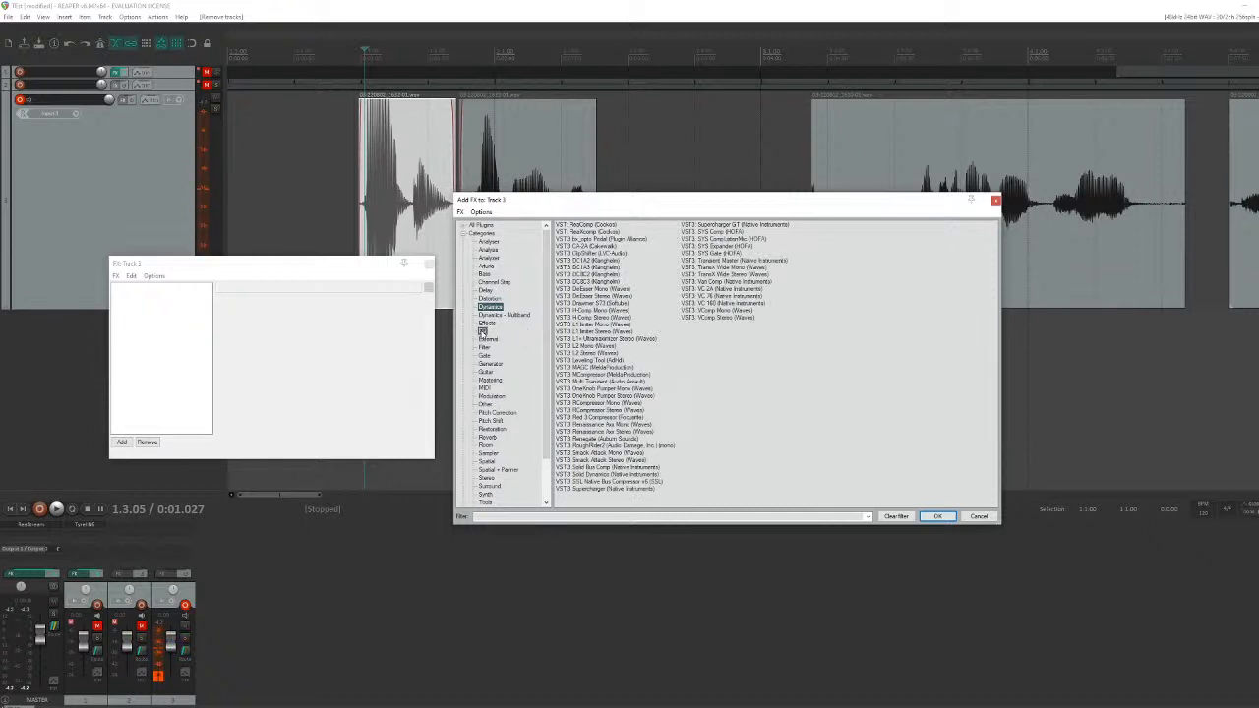
# Step: Add the MEqualizer plugin from the EQ category to the third track and move its effects window clear of the first clip
pyautogui.click(481, 332)
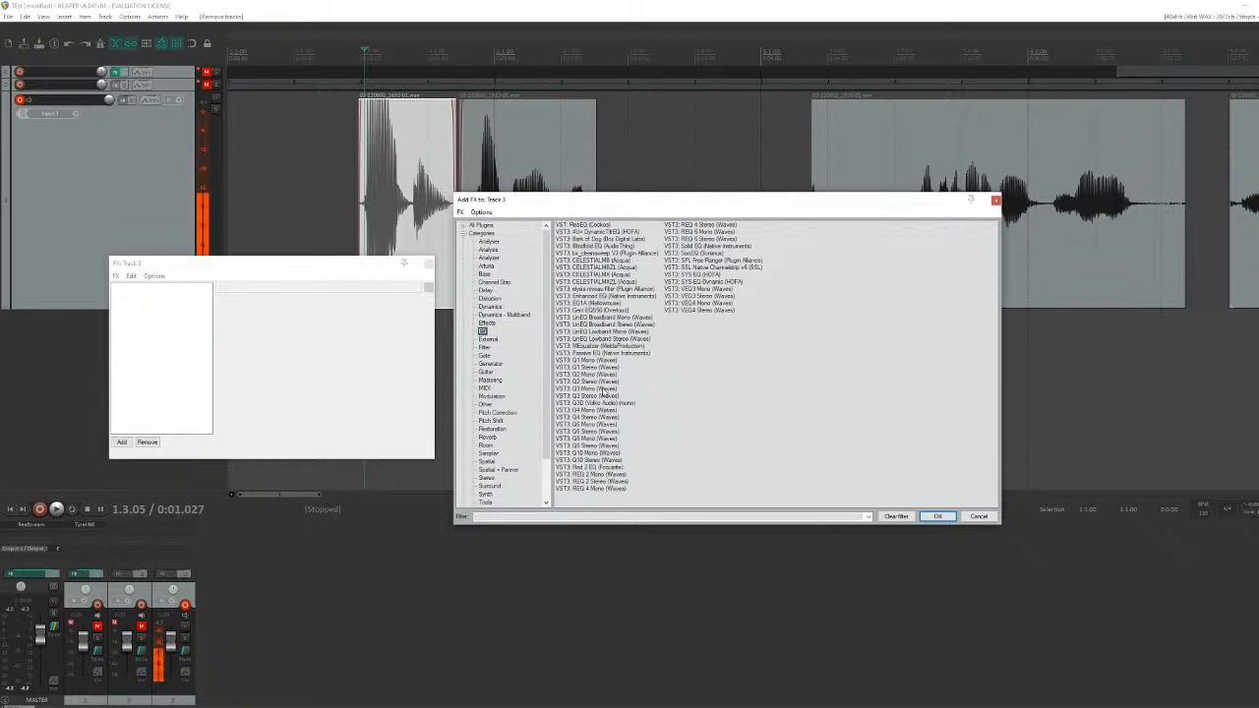
pyautogui.click(599, 348)
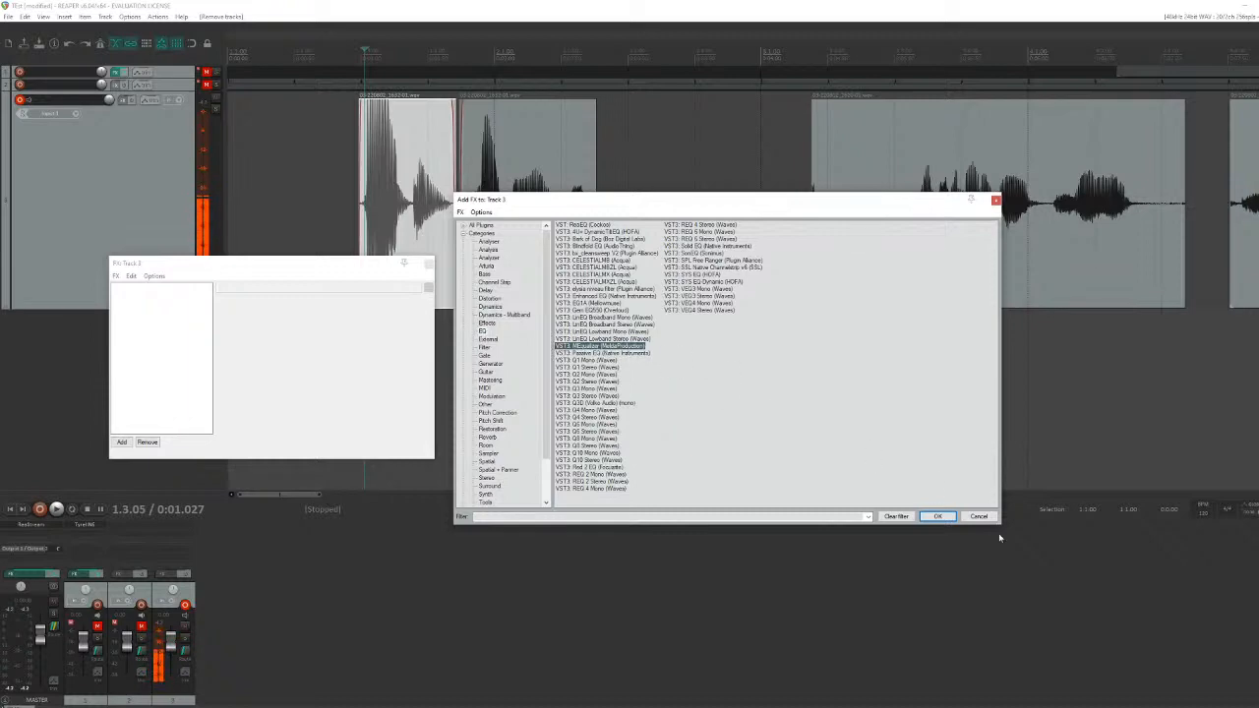
pyautogui.click(939, 516)
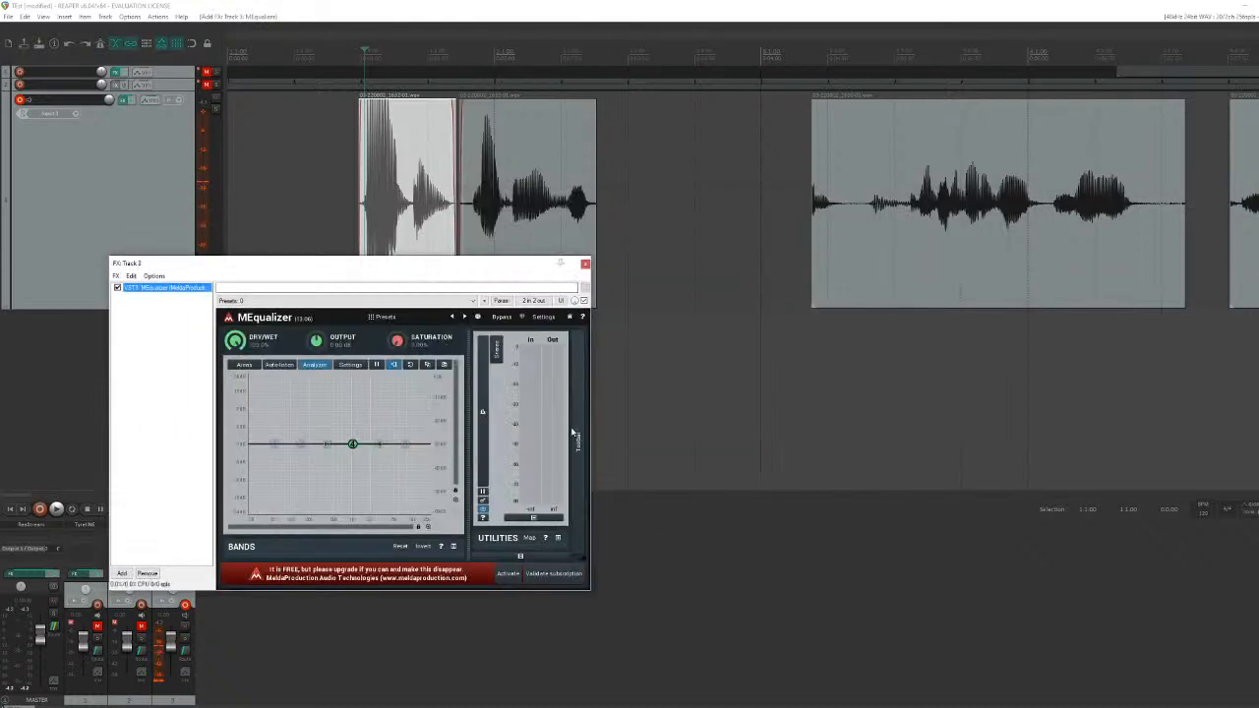
pyautogui.moveTo(497, 267); pyautogui.dragTo(754, 259)
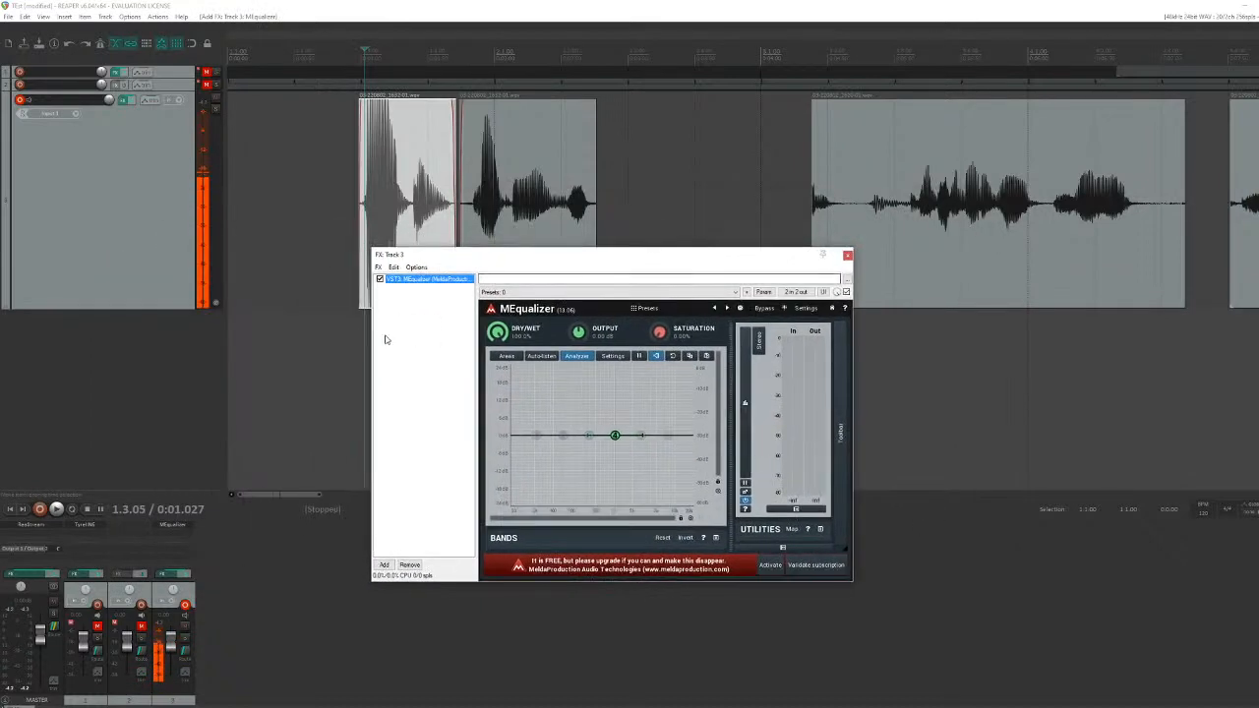
# Step: Add the MCompressor plugin from the Dynamics category after the equalizer on the third track
pyautogui.click(385, 564)
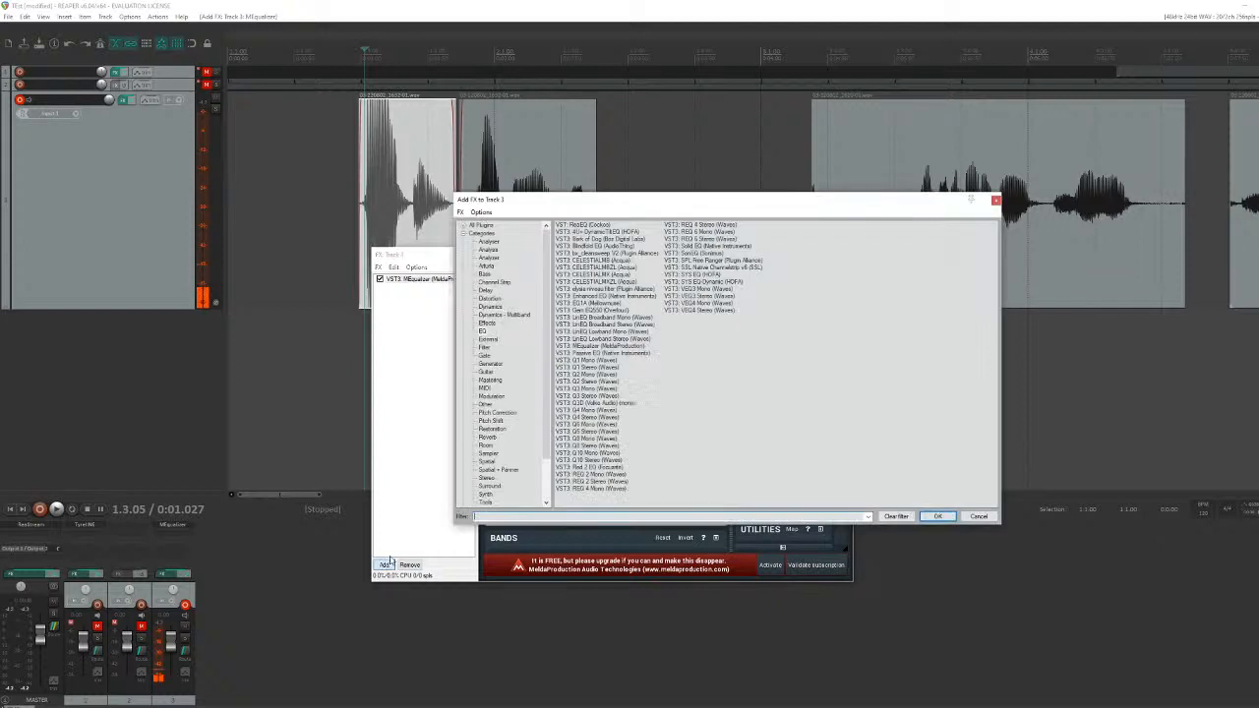
pyautogui.click(492, 307)
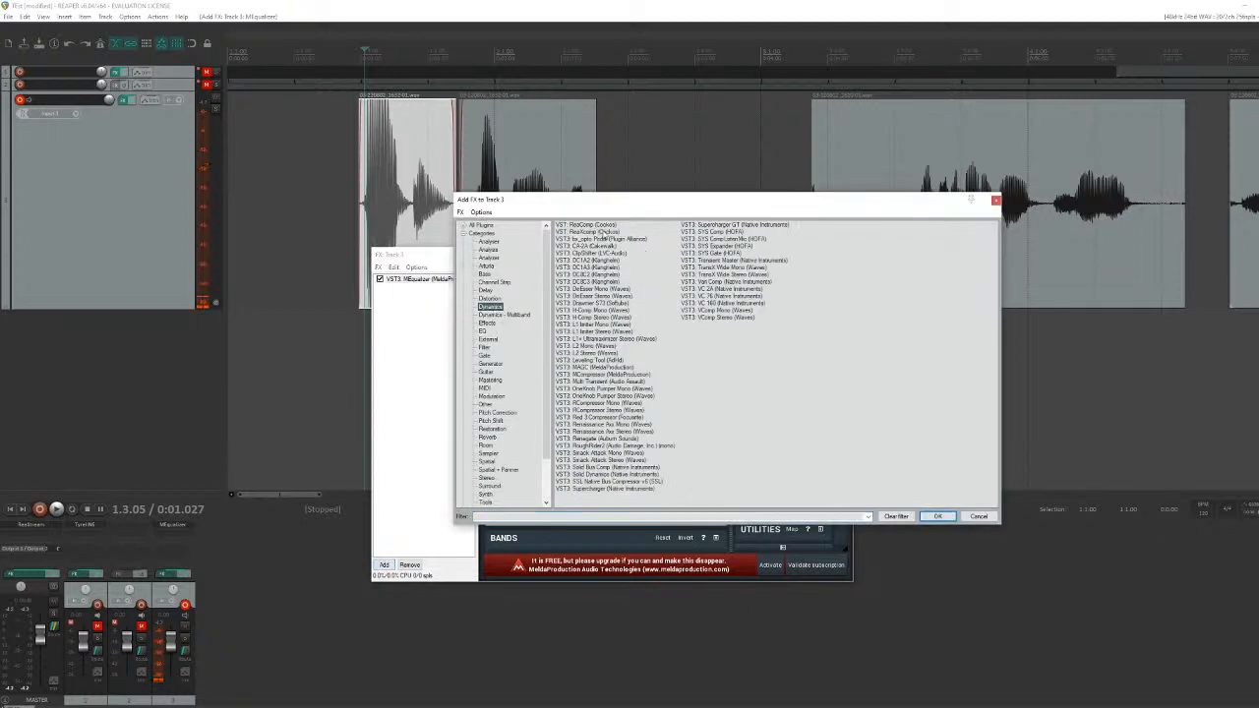
pyautogui.click(615, 375)
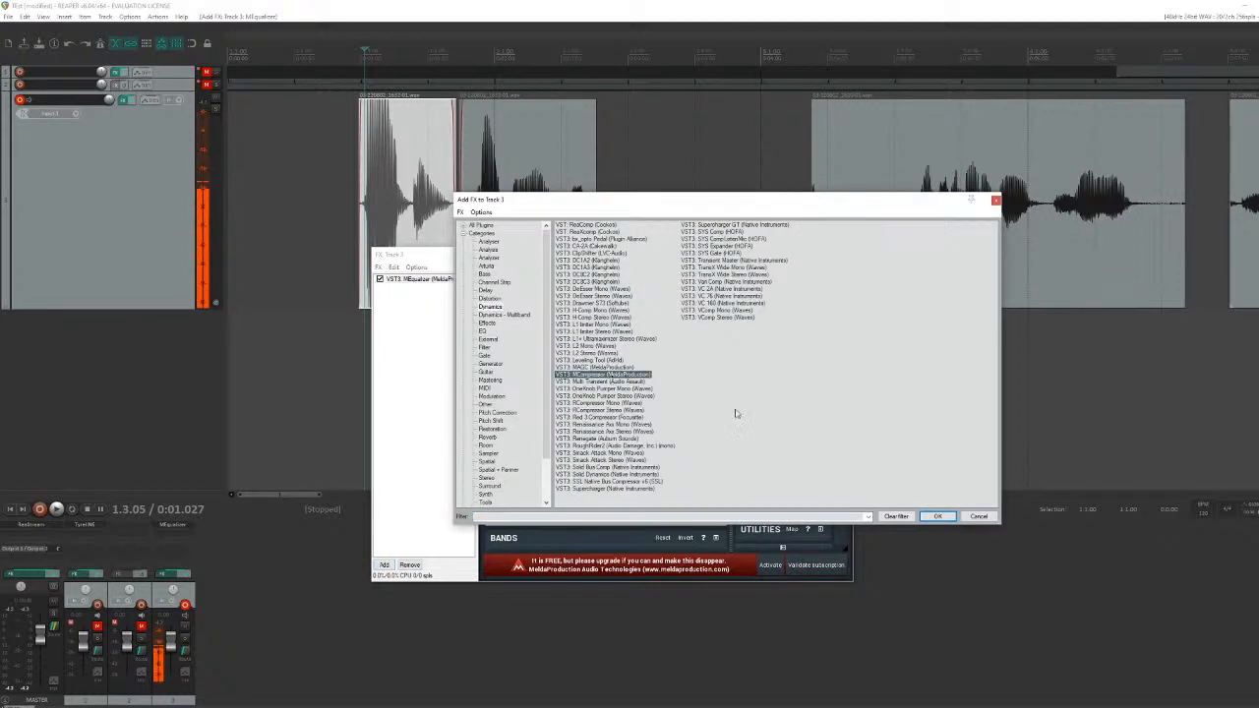
pyautogui.click(936, 516)
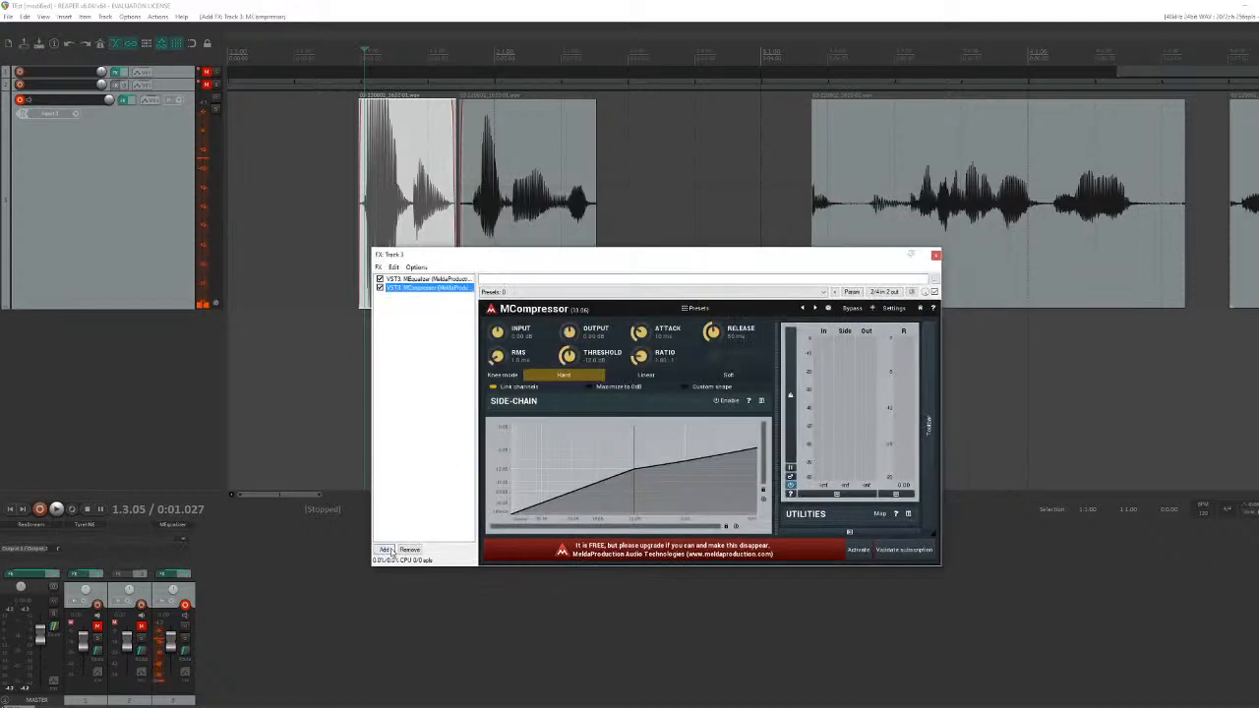
# Step: Add a second MEqualizer after the compressor in the third track's effects chain
pyautogui.click(385, 549)
pyautogui.click(483, 331)
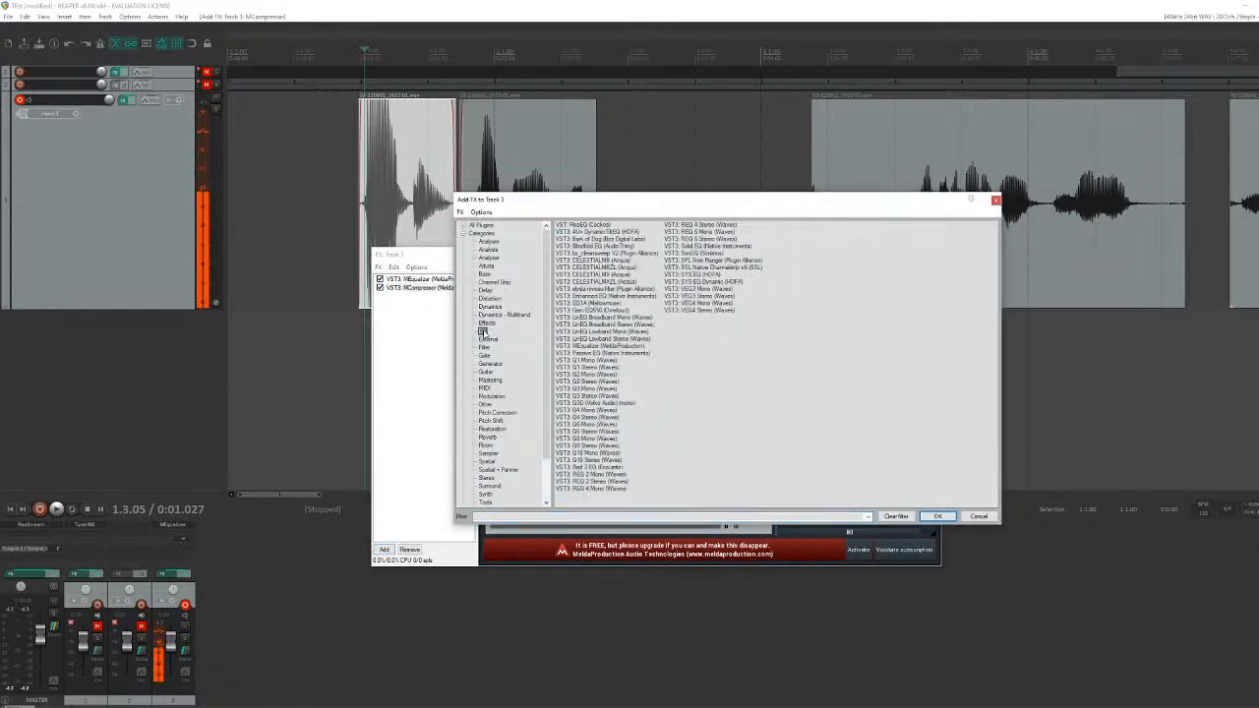
pyautogui.click(603, 346)
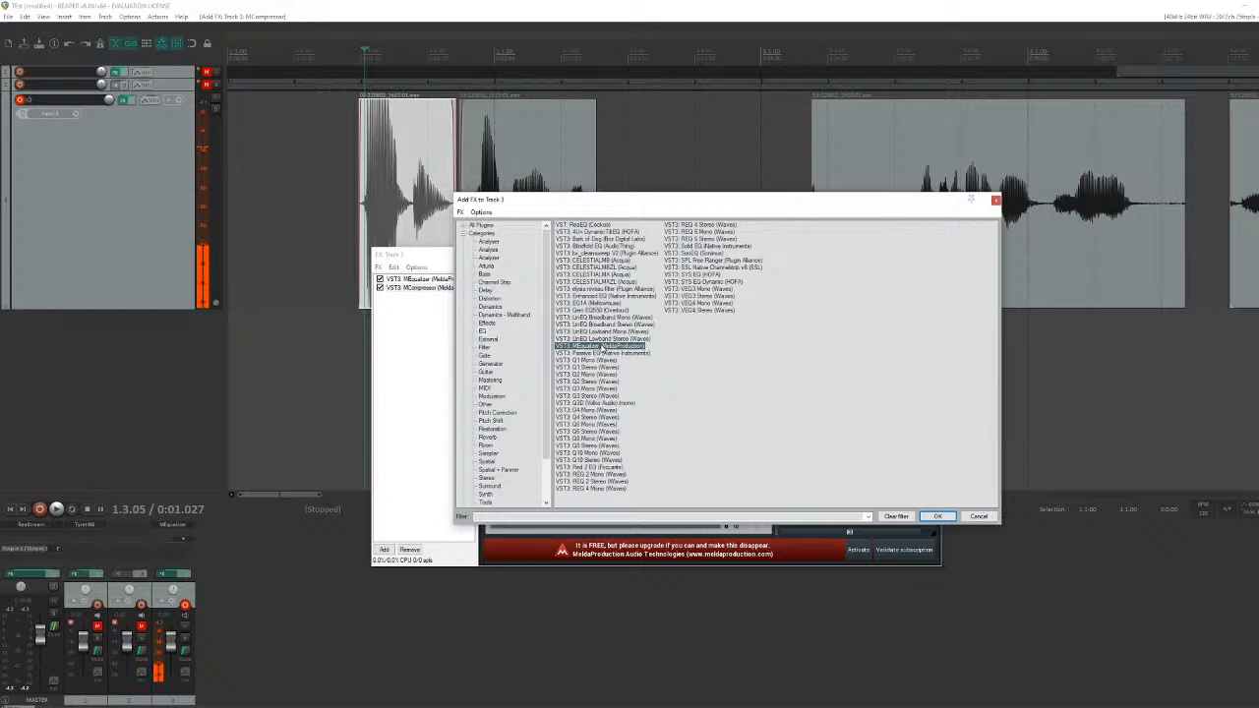
pyautogui.click(936, 516)
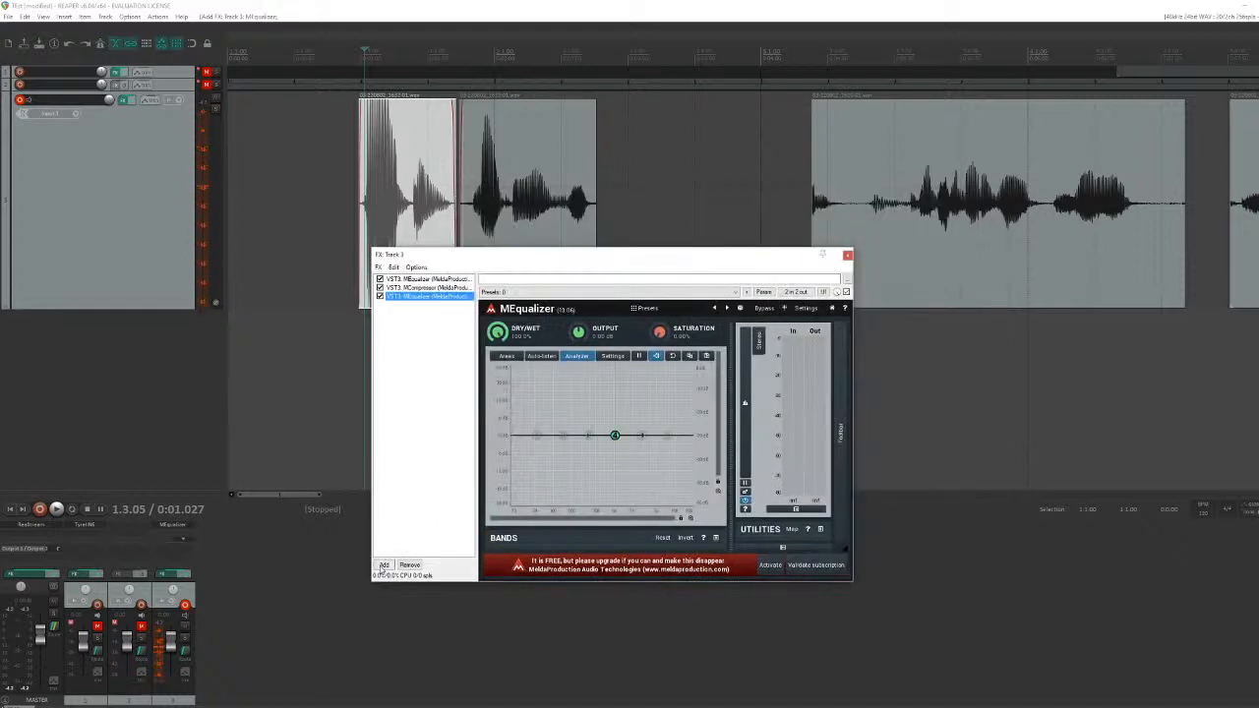
# Step: Add the ReaVerb (Cockos) reverb at the end of the chain and bypass every effect except the first MEqualizer
pyautogui.click(384, 565)
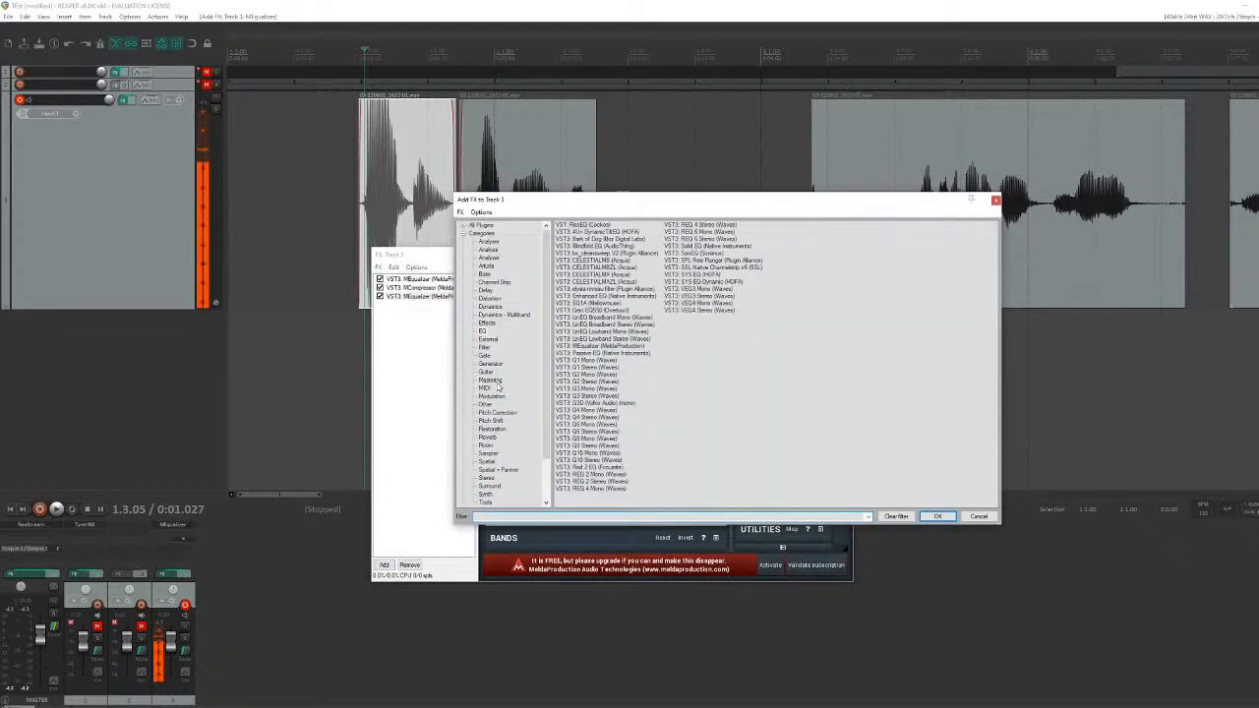
pyautogui.click(487, 437)
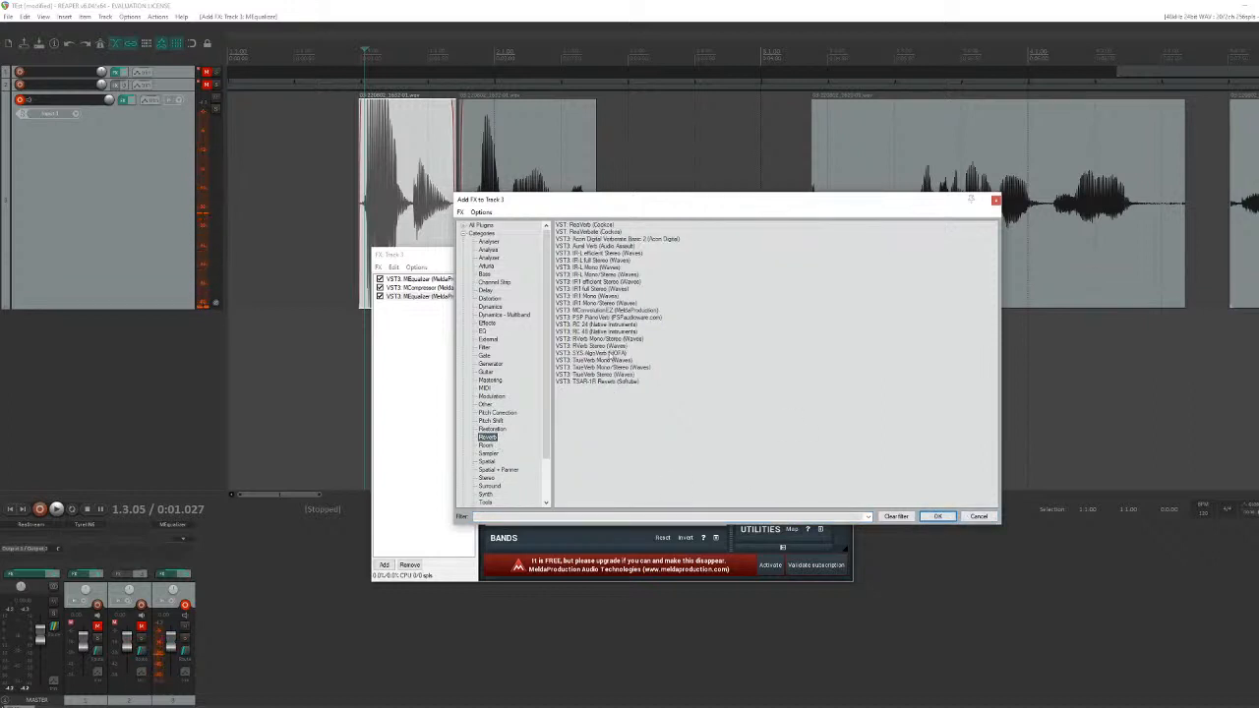
pyautogui.click(595, 226)
pyautogui.click(933, 516)
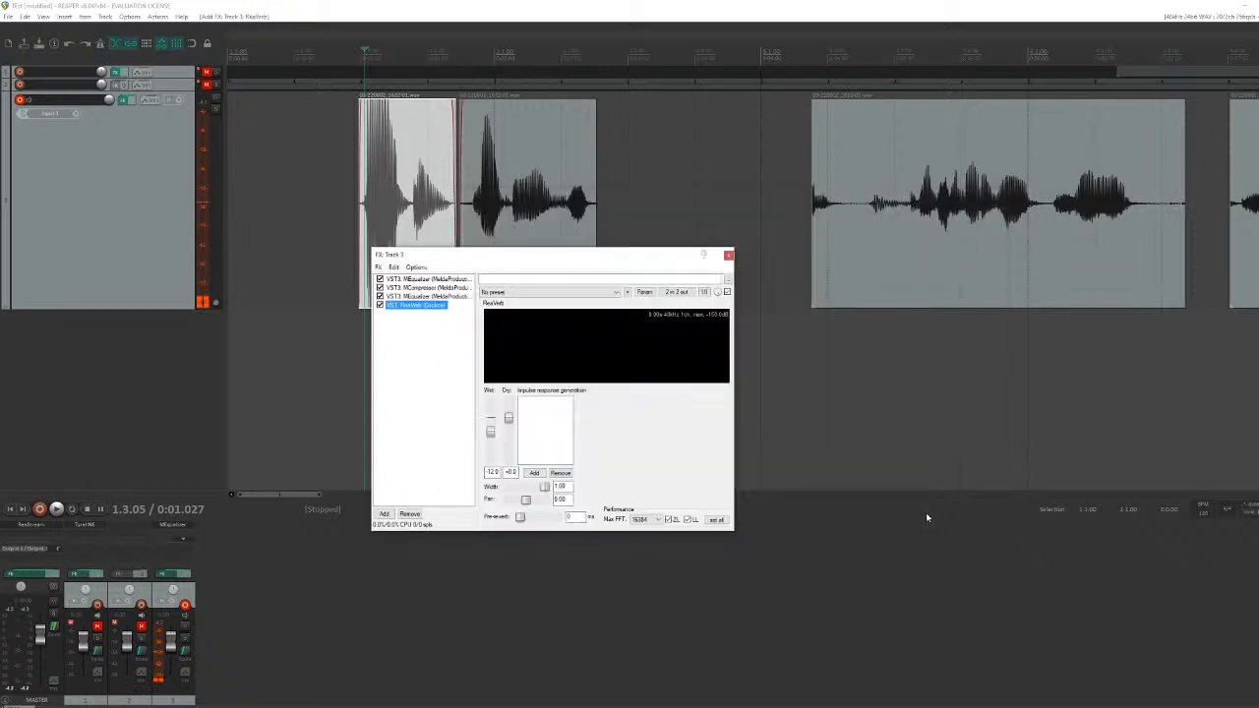
pyautogui.click(380, 305)
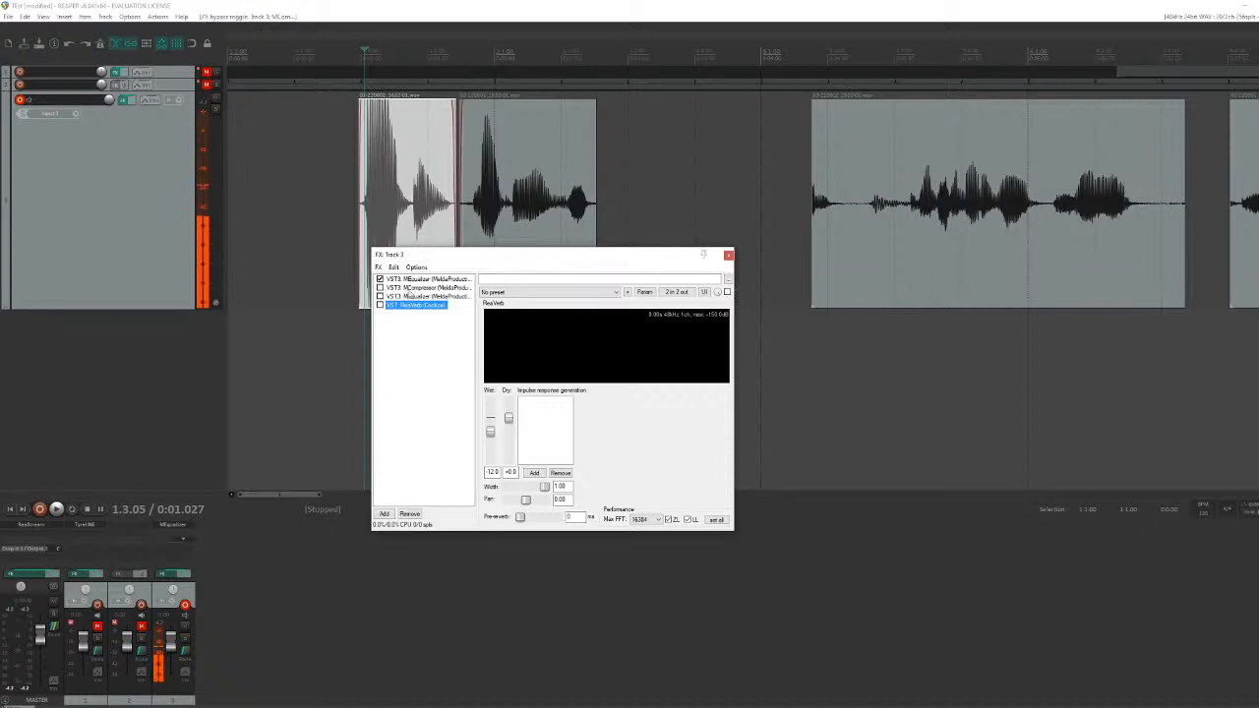
# Step: Cut a band of the first MEqualizer by 24 dB at about 145 Hz and play back from just before the first clip
pyautogui.click(428, 280)
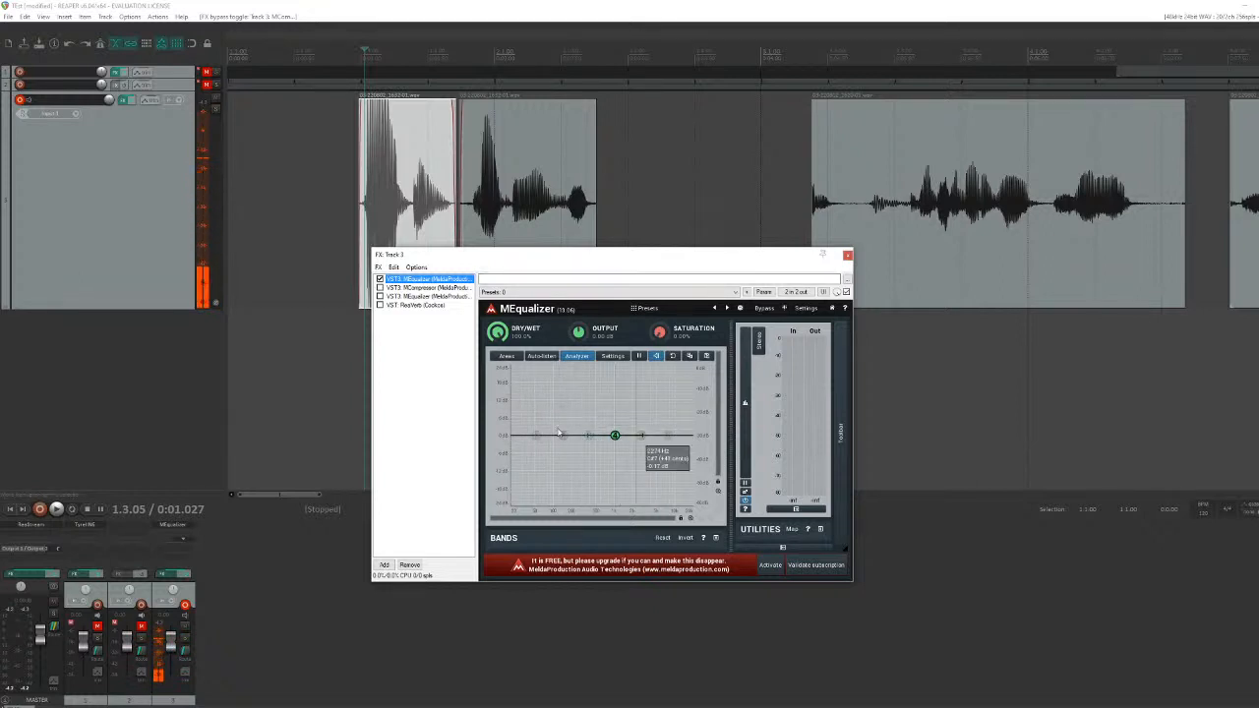
pyautogui.moveTo(615, 435); pyautogui.dragTo(562, 504)
pyautogui.click(350, 173)
pyautogui.press('space')
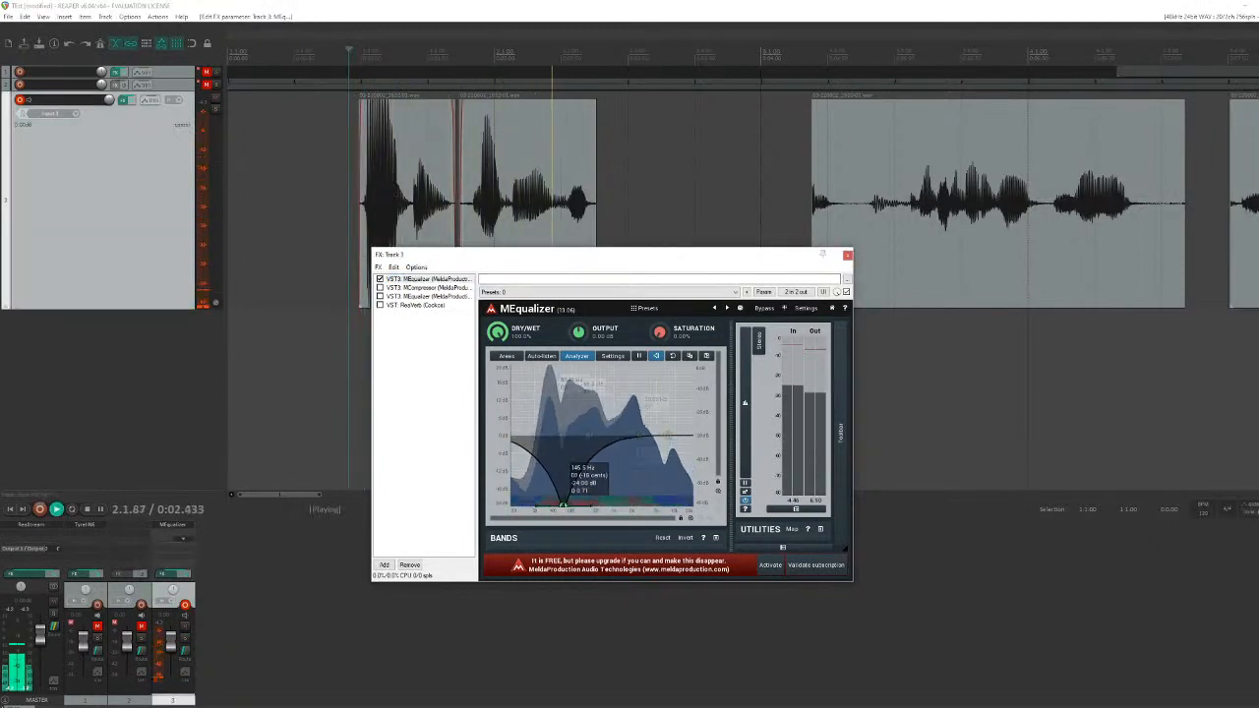
pyautogui.click(343, 160)
pyautogui.press('space')
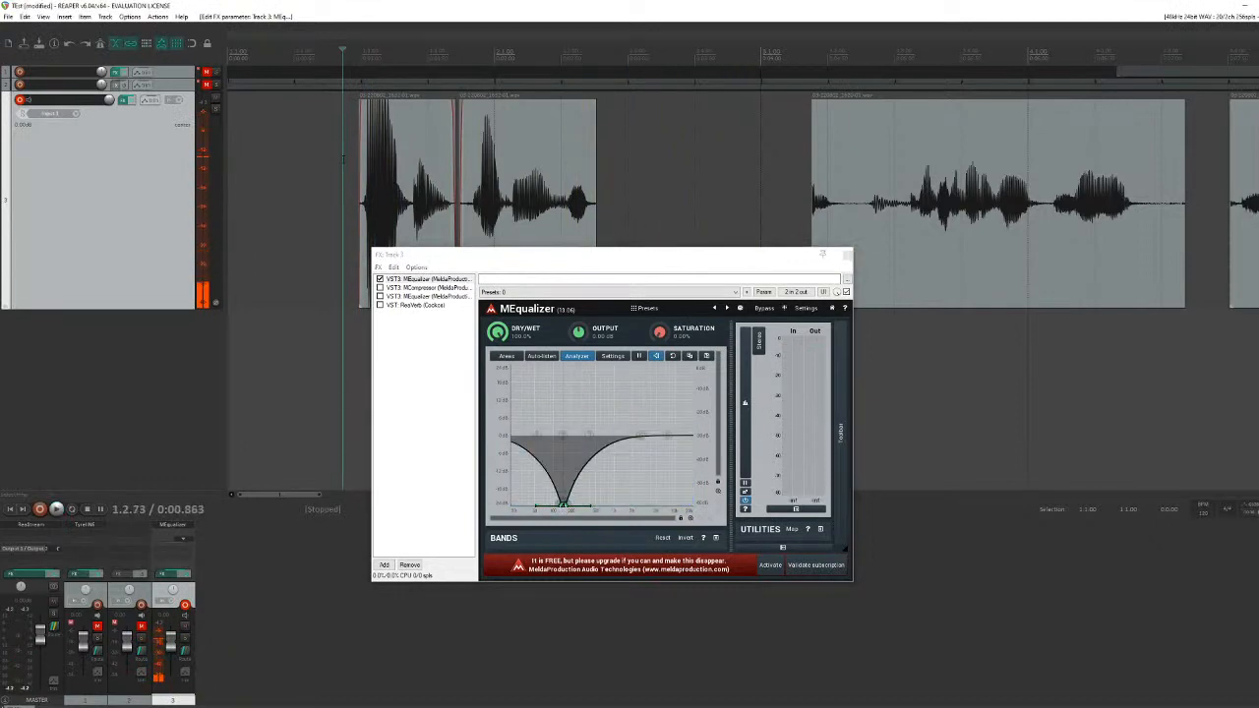
# Step: Audition the low cut, repeat it with the same band moved to the high frequencies, and return the band to about 0 dB near 1 kHz
pyautogui.press('space')
pyautogui.press('space')
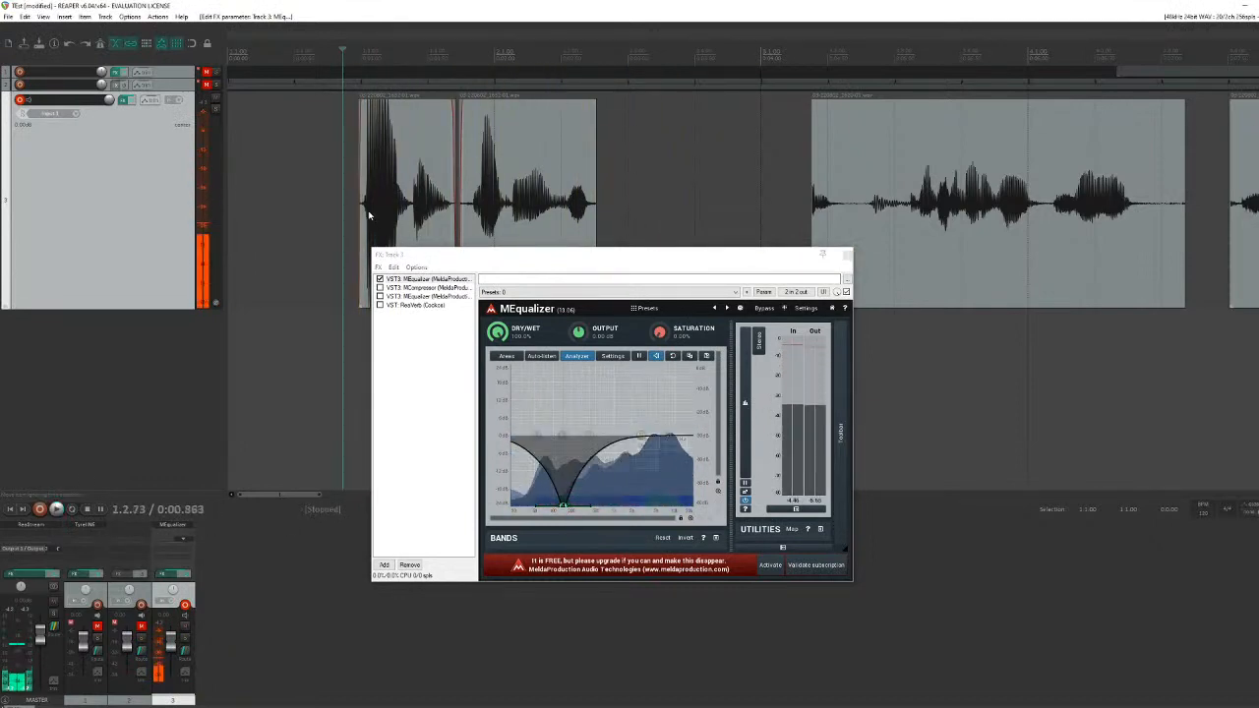
pyautogui.moveTo(562, 503); pyautogui.dragTo(664, 503)
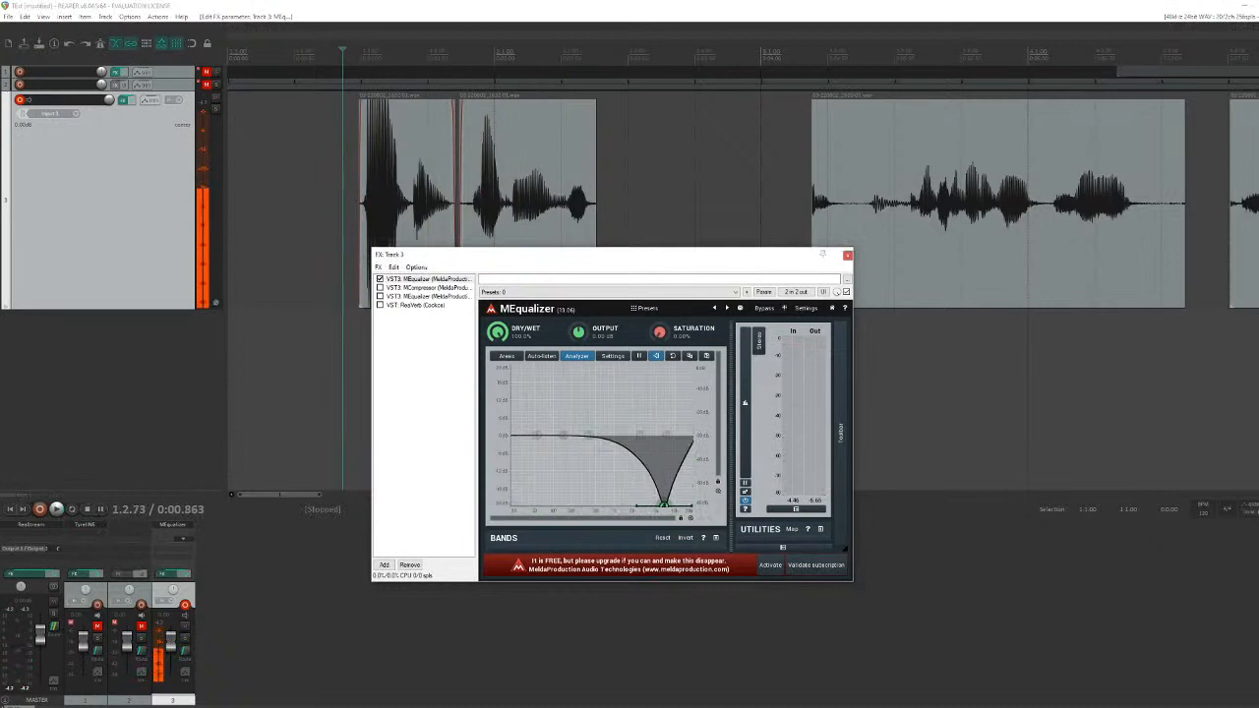
pyautogui.press('space')
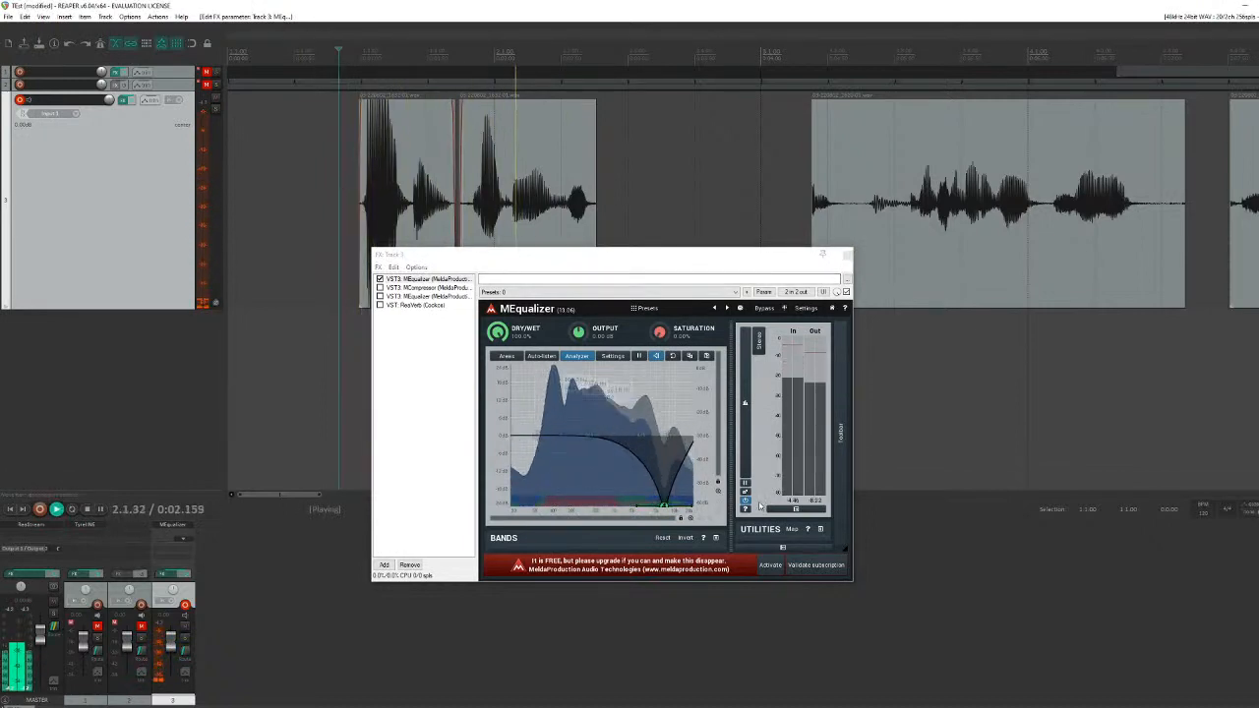
pyautogui.press('space')
pyautogui.moveTo(664, 507)
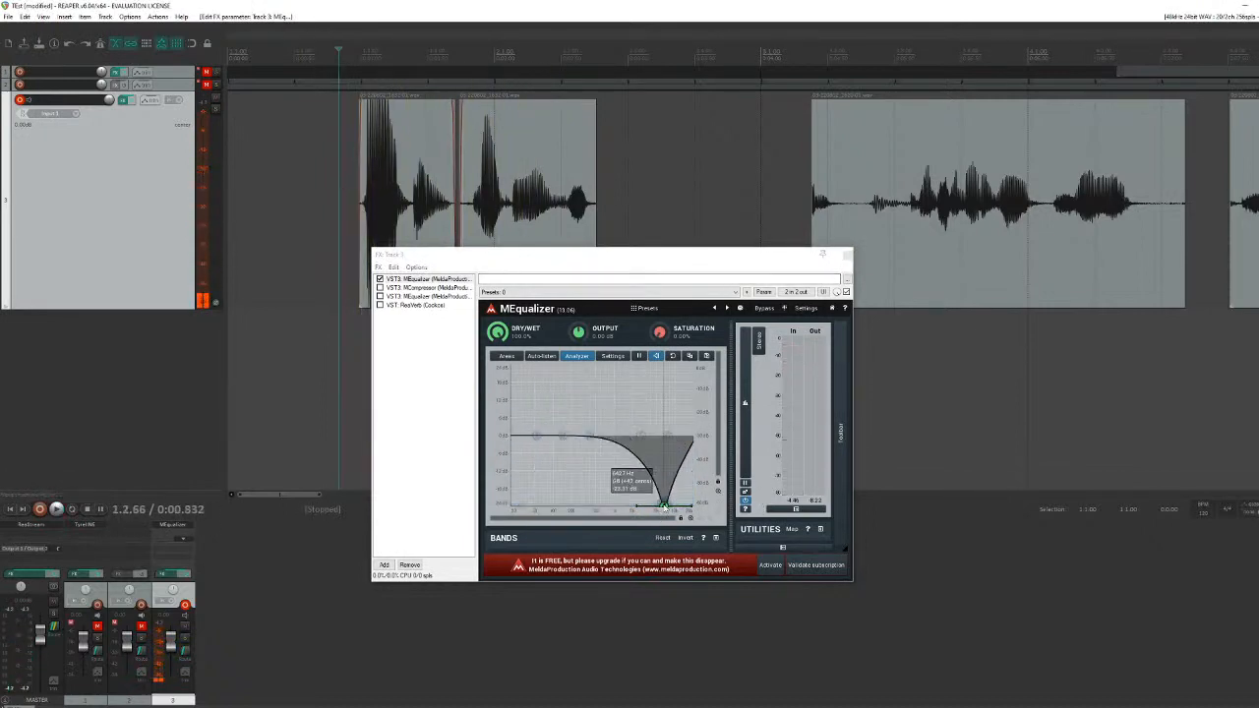
pyautogui.moveTo(664, 507); pyautogui.dragTo(613, 435)
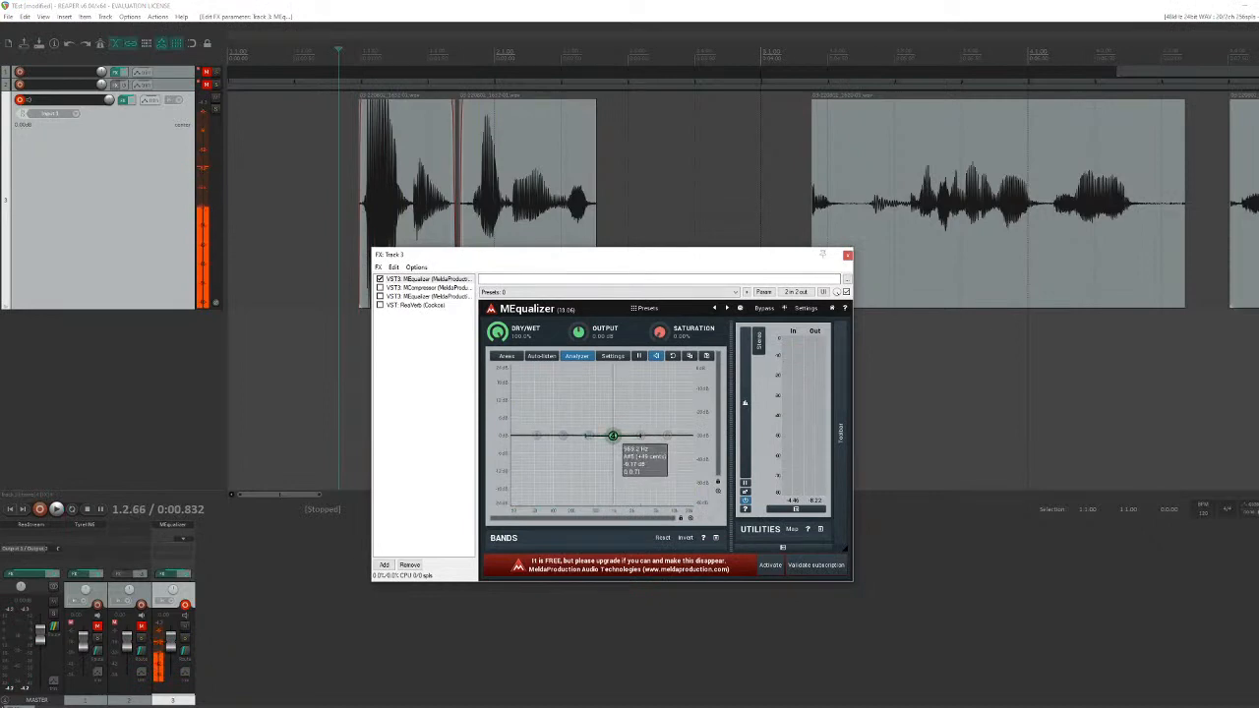
# Step: Enable band 1 of the first MEqualizer and change its filter type to High-pass (6 dB/oct)
pyautogui.doubleClick(536, 437)
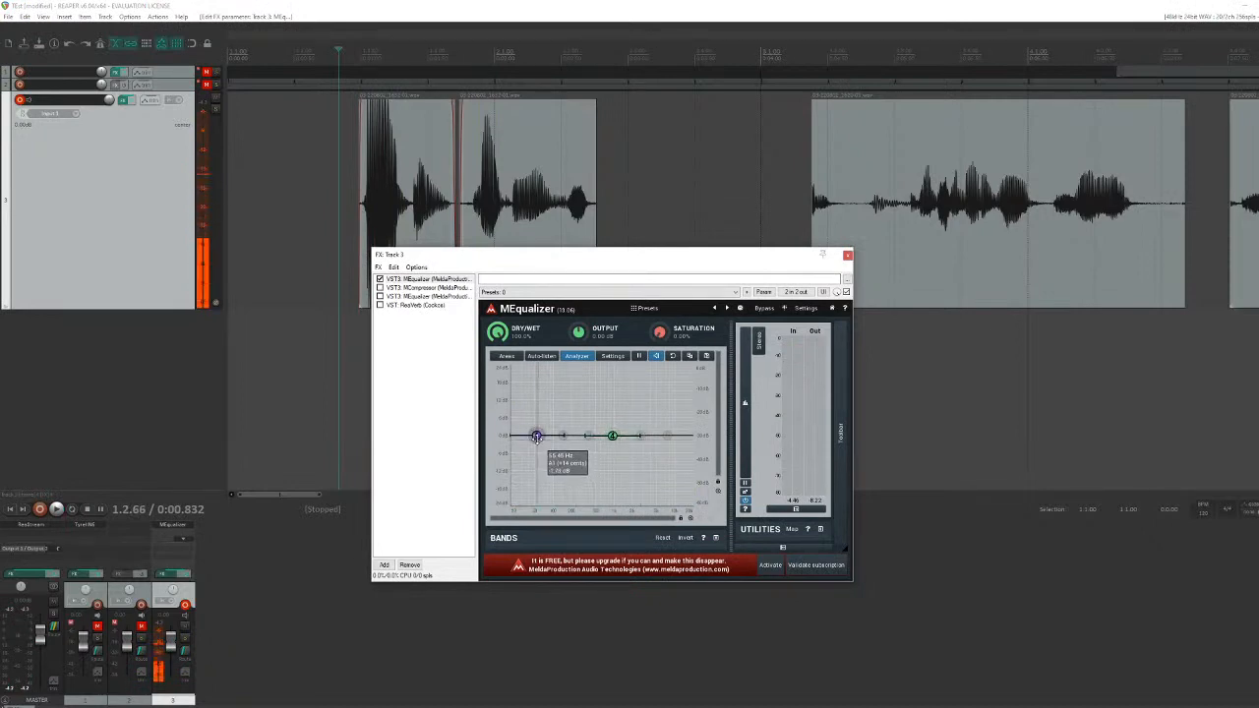
pyautogui.moveTo(536, 436); pyautogui.dragTo(536, 435)
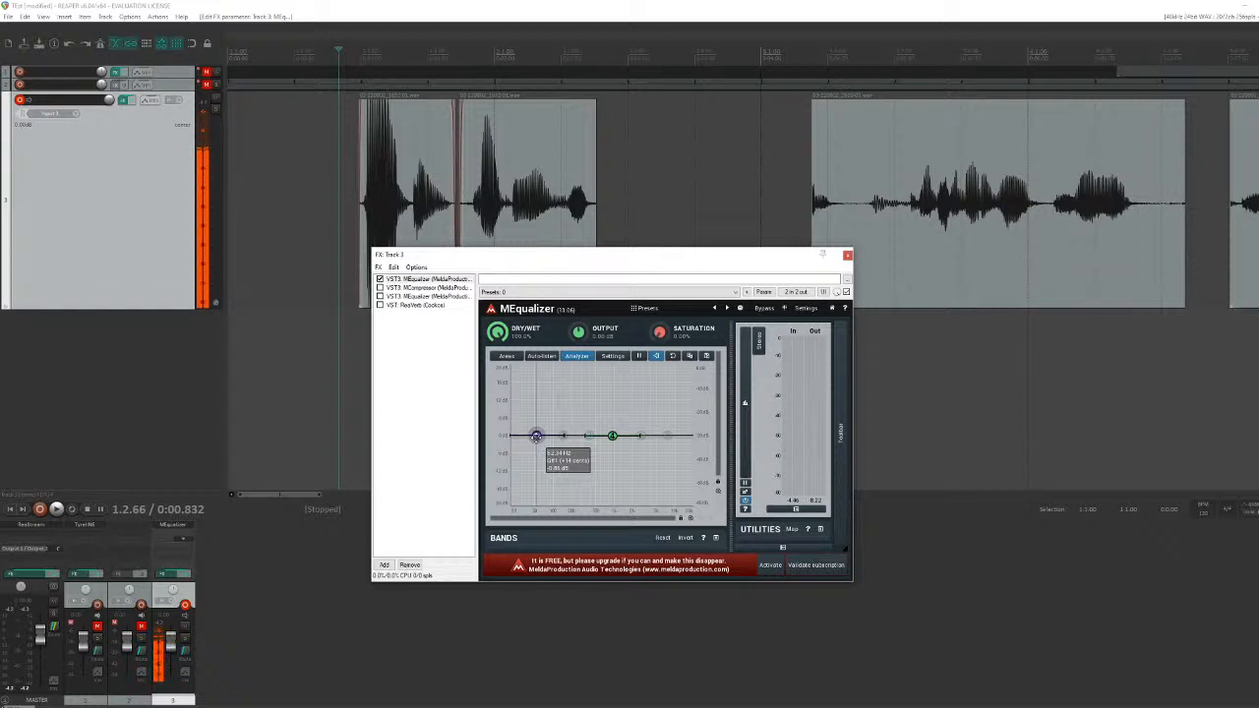
pyautogui.doubleClick(536, 436)
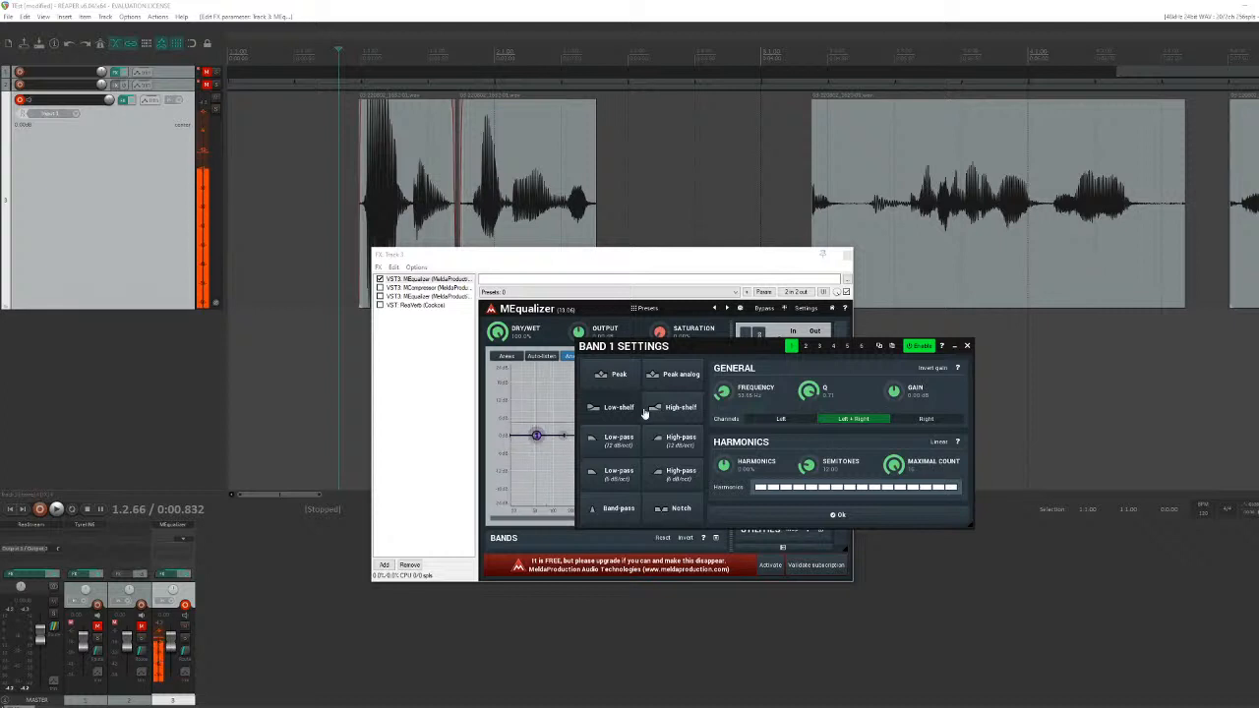
pyautogui.click(687, 472)
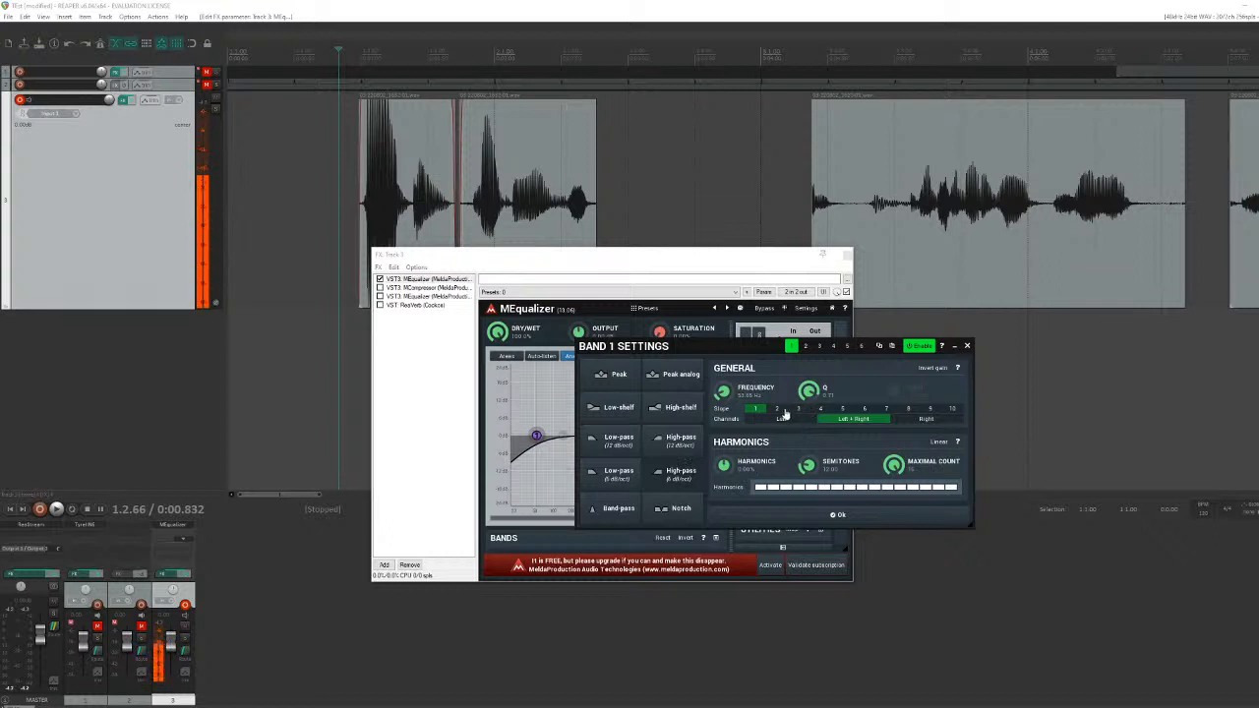
# Step: Compare slopes 3 and 4 on the band 1 high-pass filter, reduce its Q and leave the slope at 3
pyautogui.click(817, 411)
pyautogui.moveTo(816, 413); pyautogui.dragTo(777, 413)
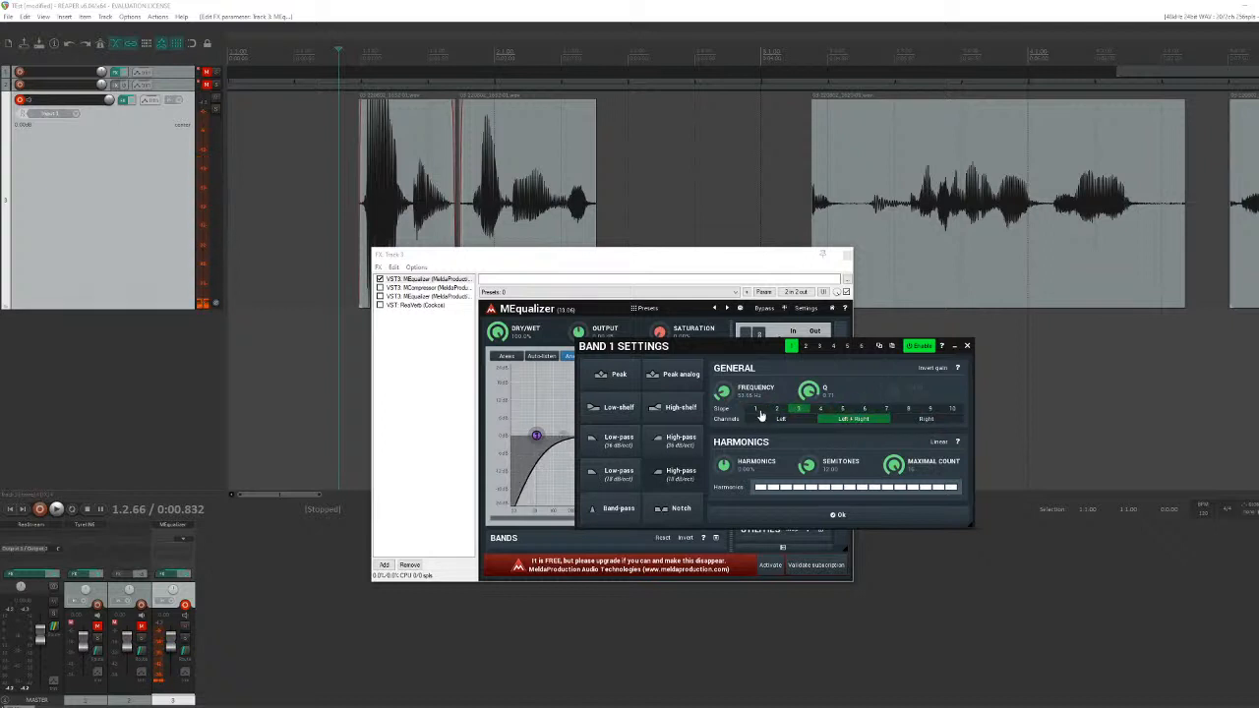
pyautogui.click(819, 411)
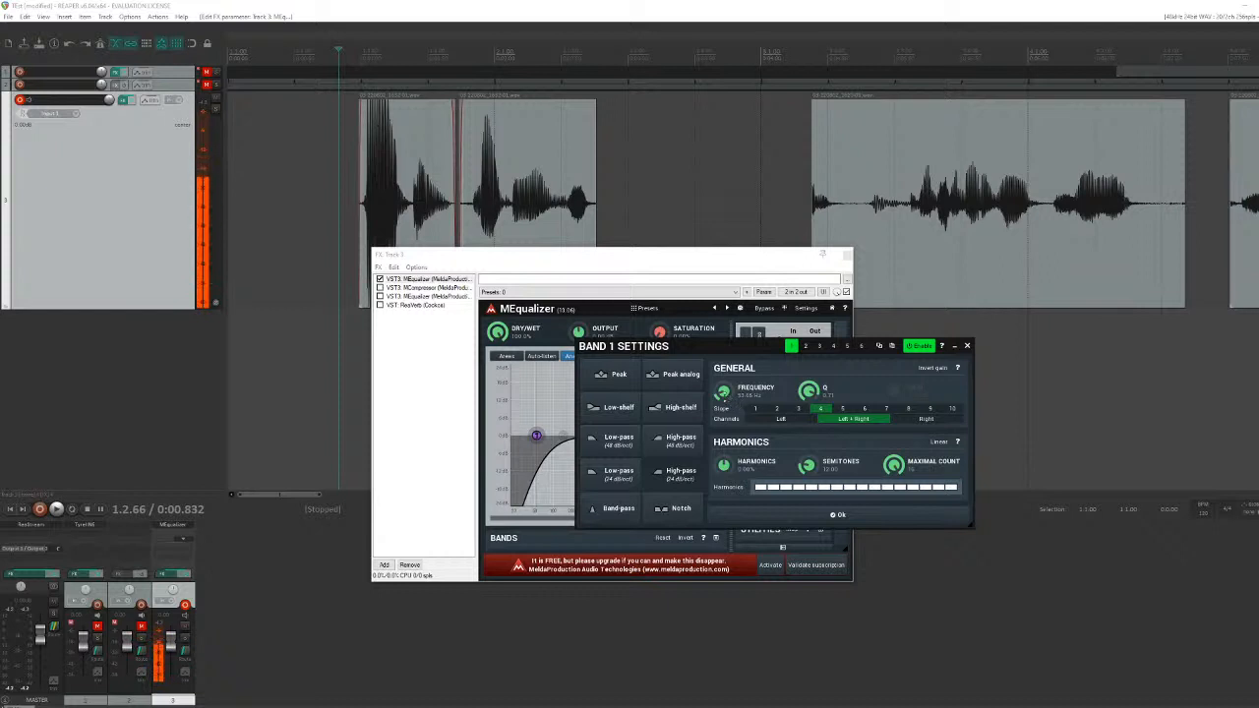
pyautogui.moveTo(725, 395)
pyautogui.mouseDown()
pyautogui.moveTo(725, 341)
pyautogui.moveTo(725, 396)
pyautogui.mouseUp()
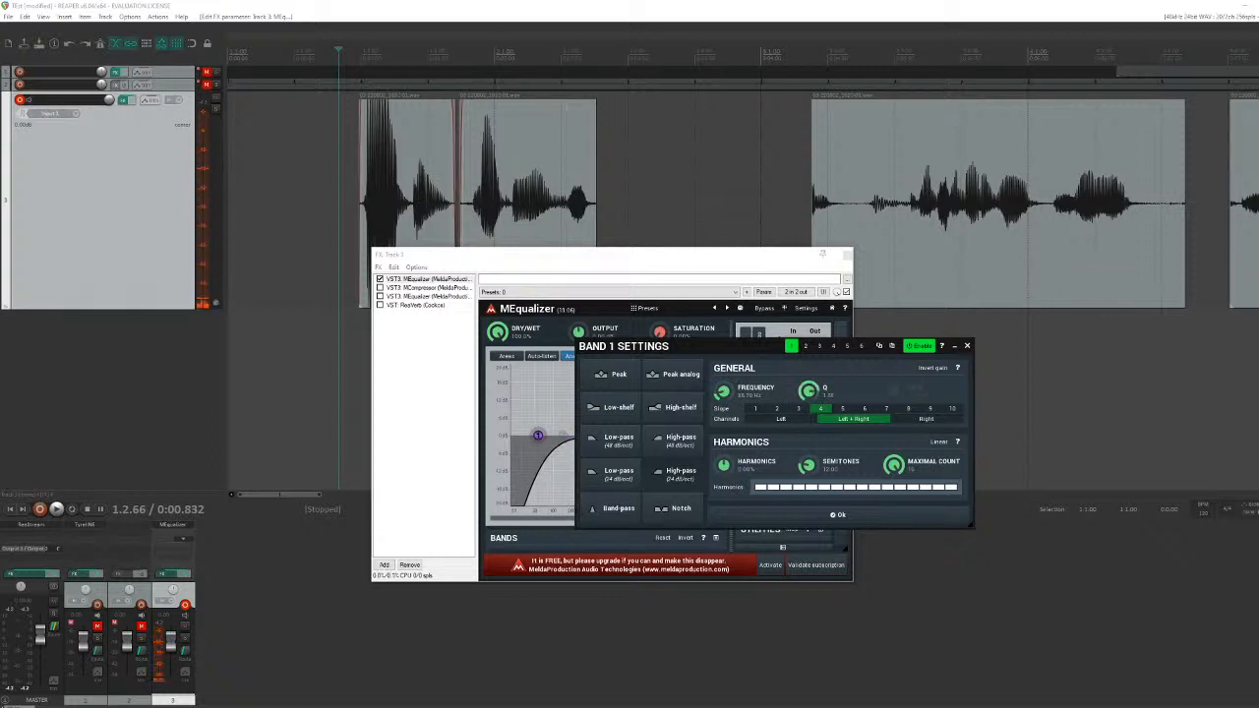
pyautogui.moveTo(806, 392); pyautogui.dragTo(806, 408)
pyautogui.click(803, 412)
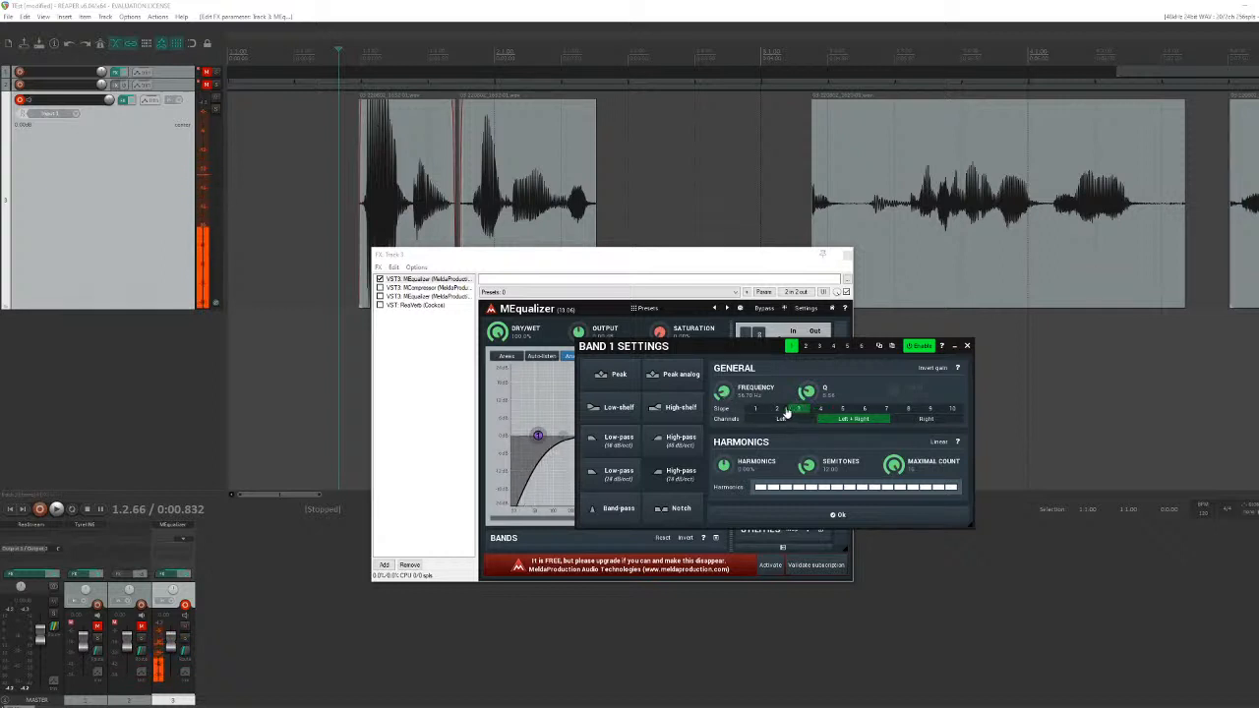
# Step: Set the frequency of the band 1 high-pass filter to about 81 Hz and accept the band settings
pyautogui.moveTo(724, 392); pyautogui.dragTo(724, 377)
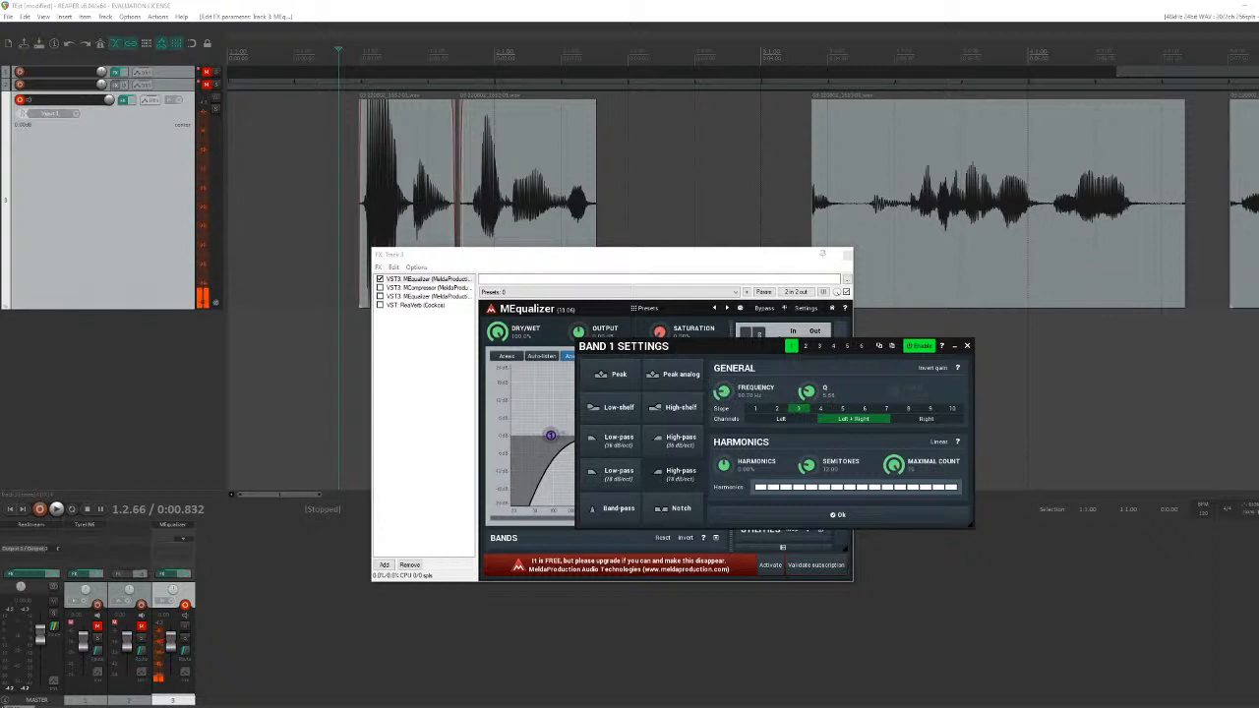
pyautogui.moveTo(724, 391); pyautogui.dragTo(724, 398)
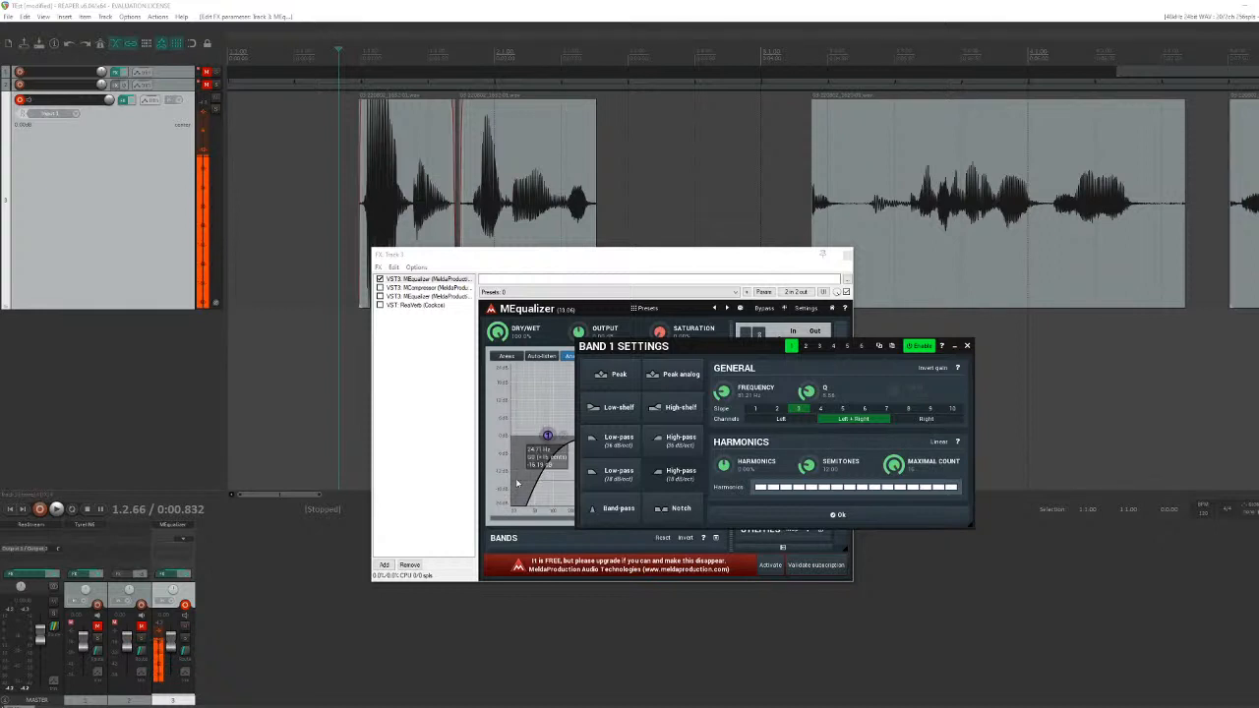
pyautogui.click(867, 521)
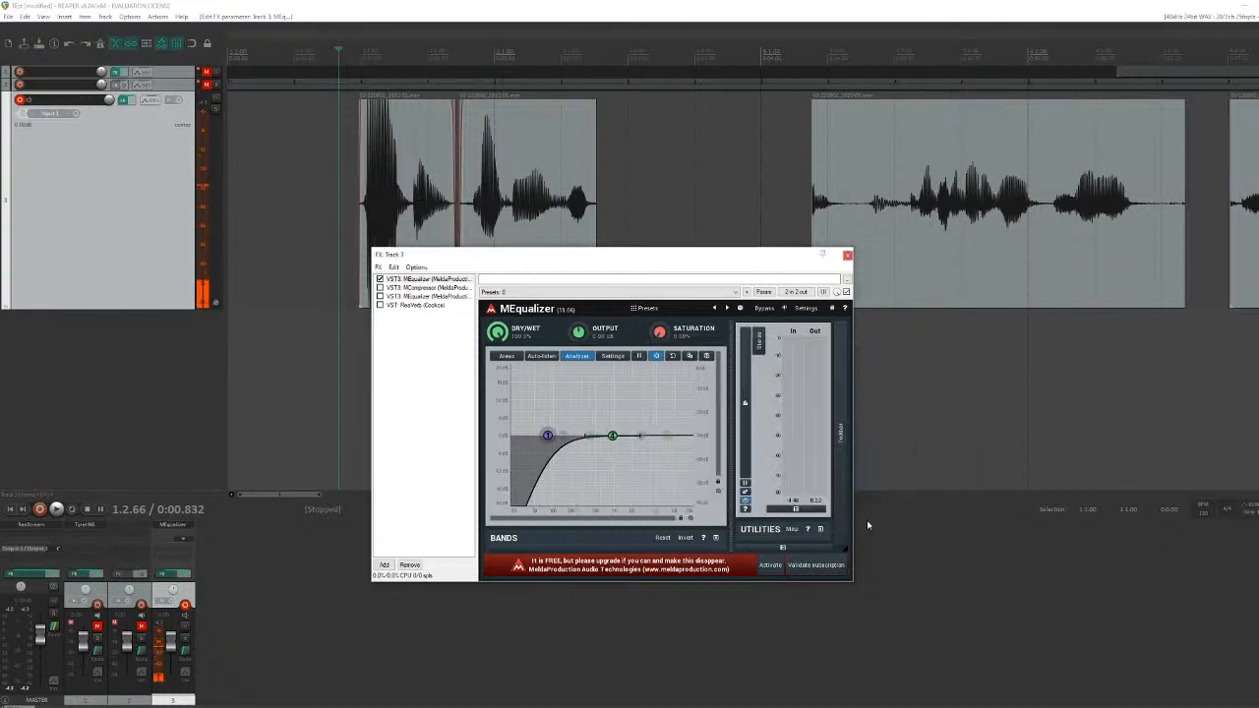
# Step: Play back the opening clips repeatedly to judge the sound of the high-pass filter, keeping band 1 at about 81 Hz
pyautogui.press('space')
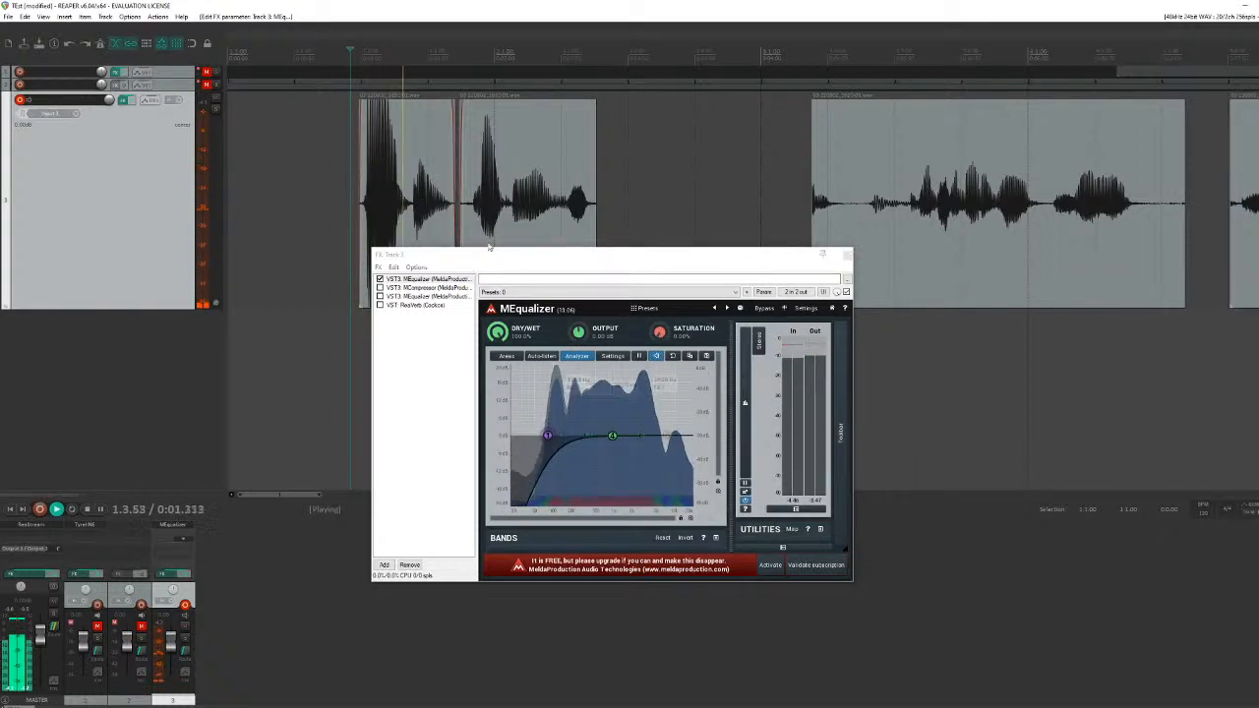
pyautogui.press('space')
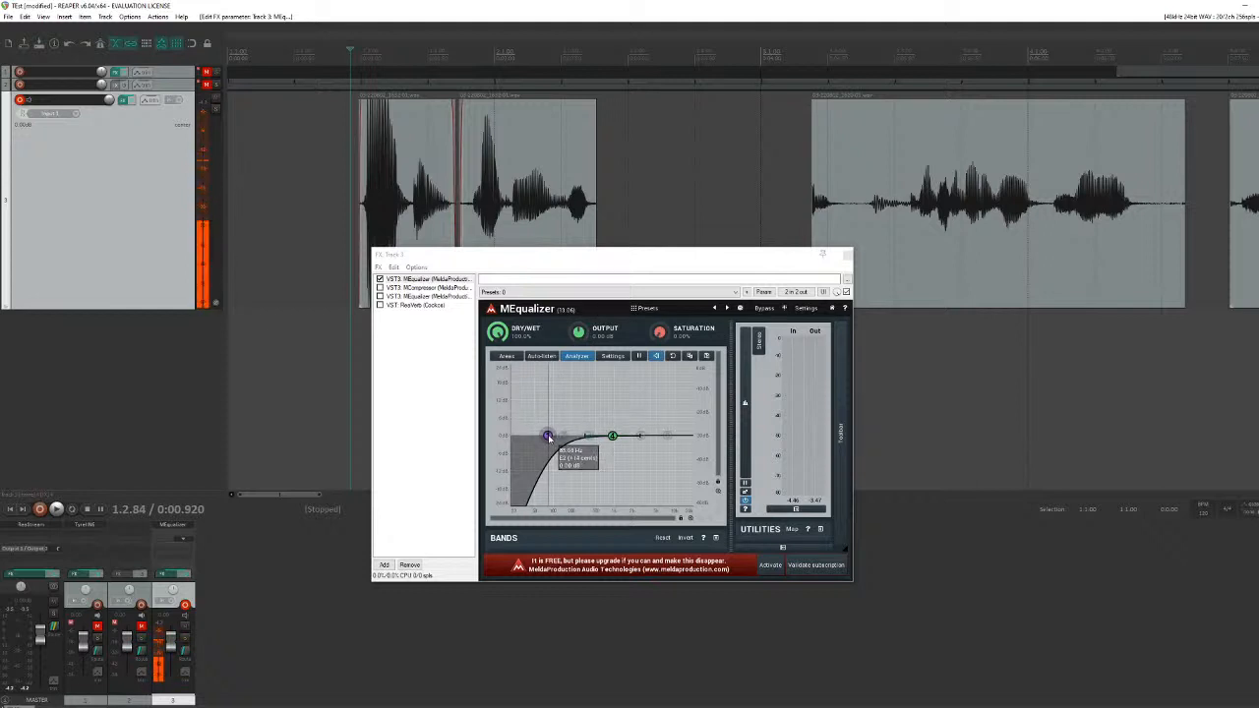
pyautogui.moveTo(548, 436)
pyautogui.mouseDown()
pyautogui.moveTo(639, 435)
pyautogui.moveTo(532, 432)
pyautogui.moveTo(548, 434)
pyautogui.mouseUp()
pyautogui.press('space')
pyautogui.press('space')
pyautogui.press('space')
pyautogui.press('space')
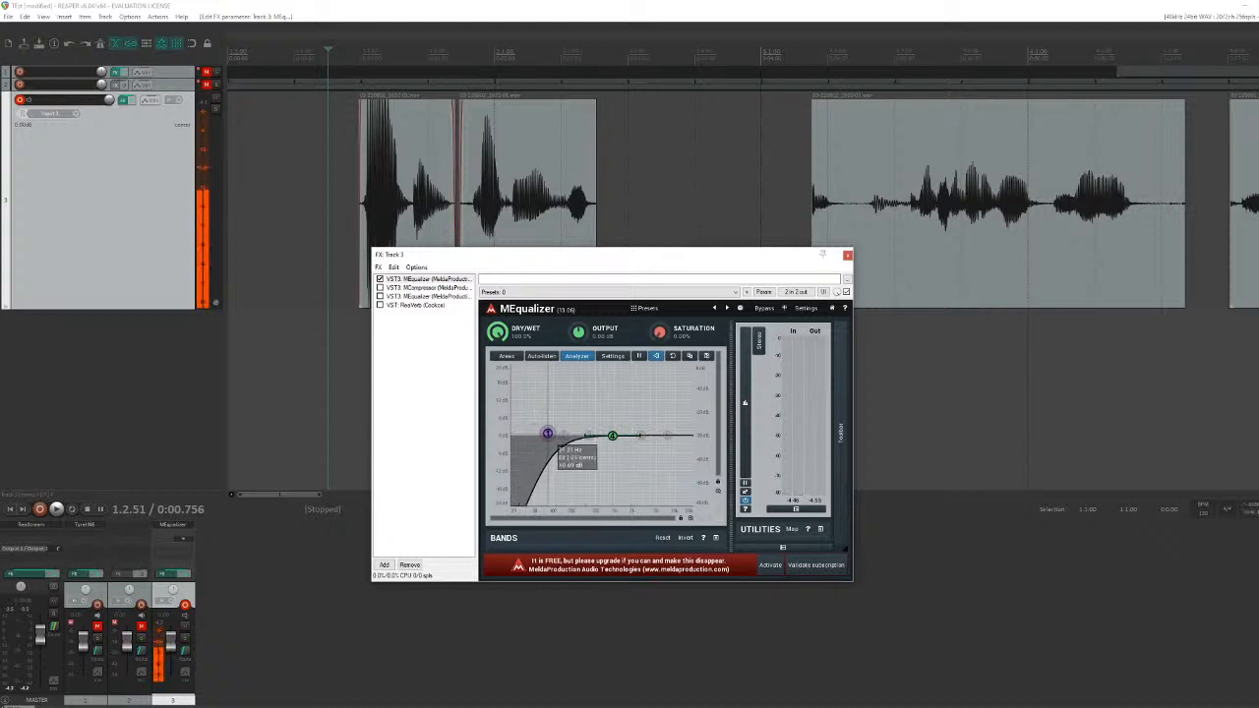
pyautogui.press('space')
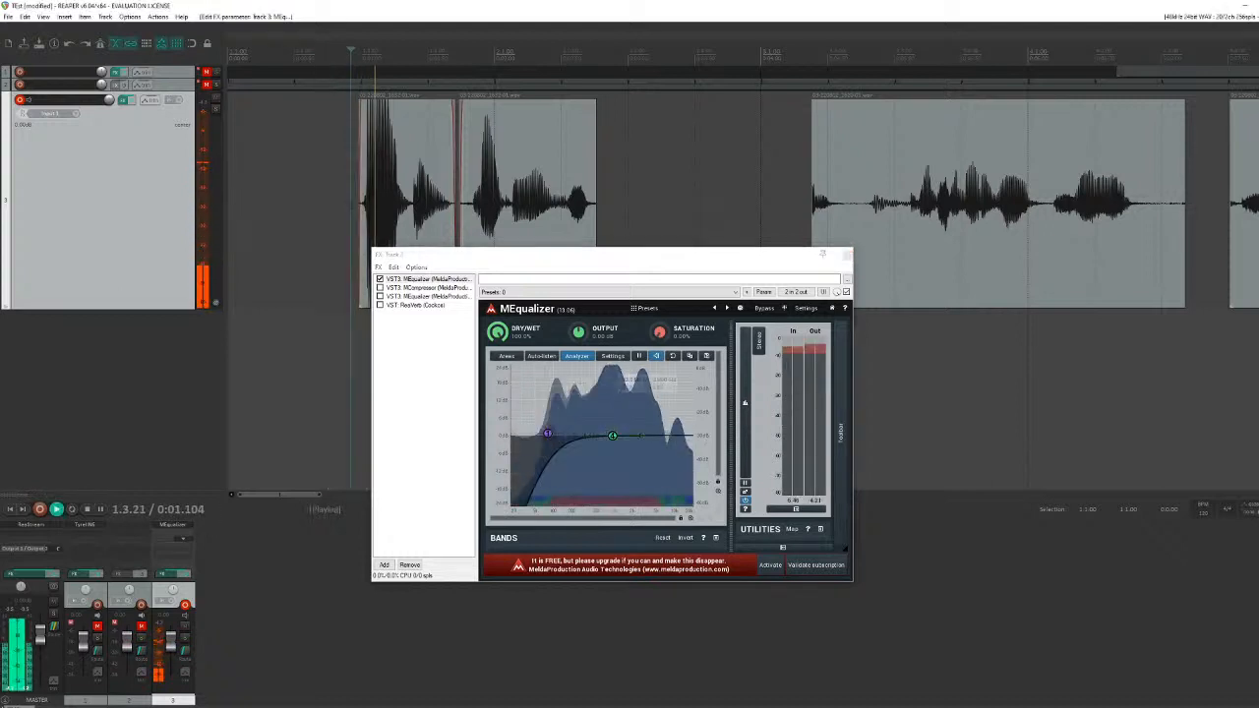
pyautogui.press('space')
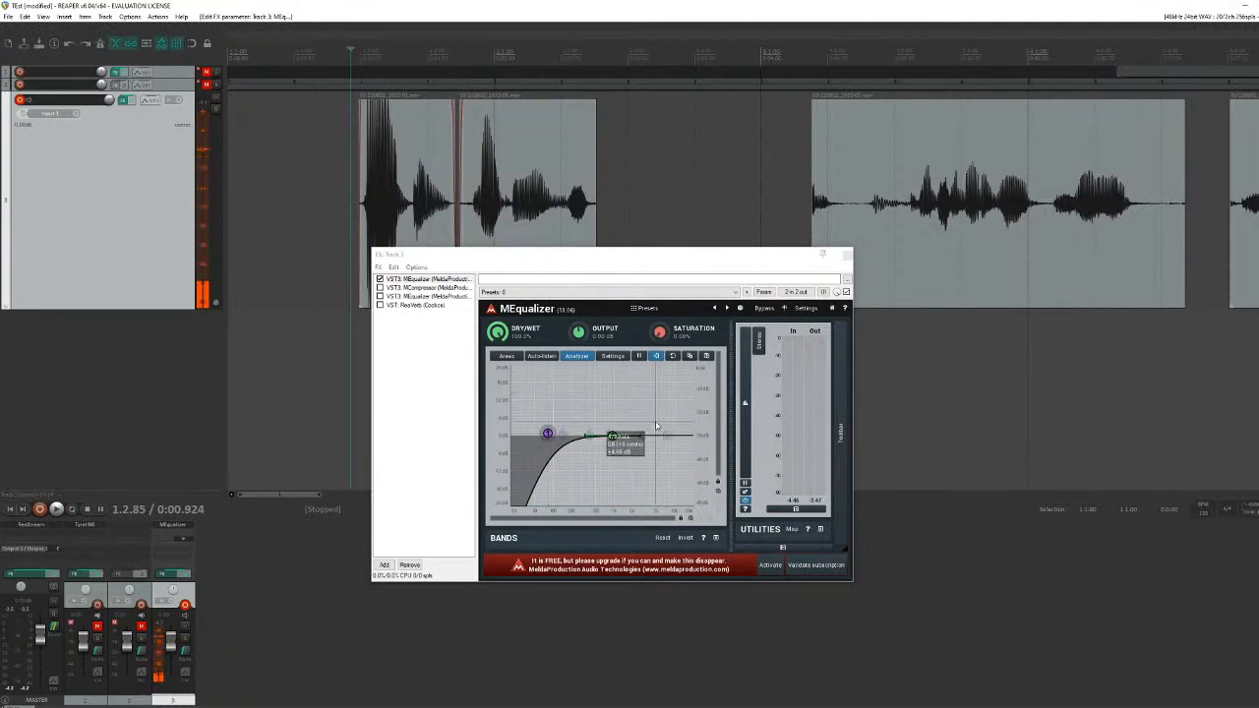
# Step: Enable bands 3 and 5 of the equalizer, boost band 5 around 4 kHz and audition the boost
pyautogui.click(591, 435)
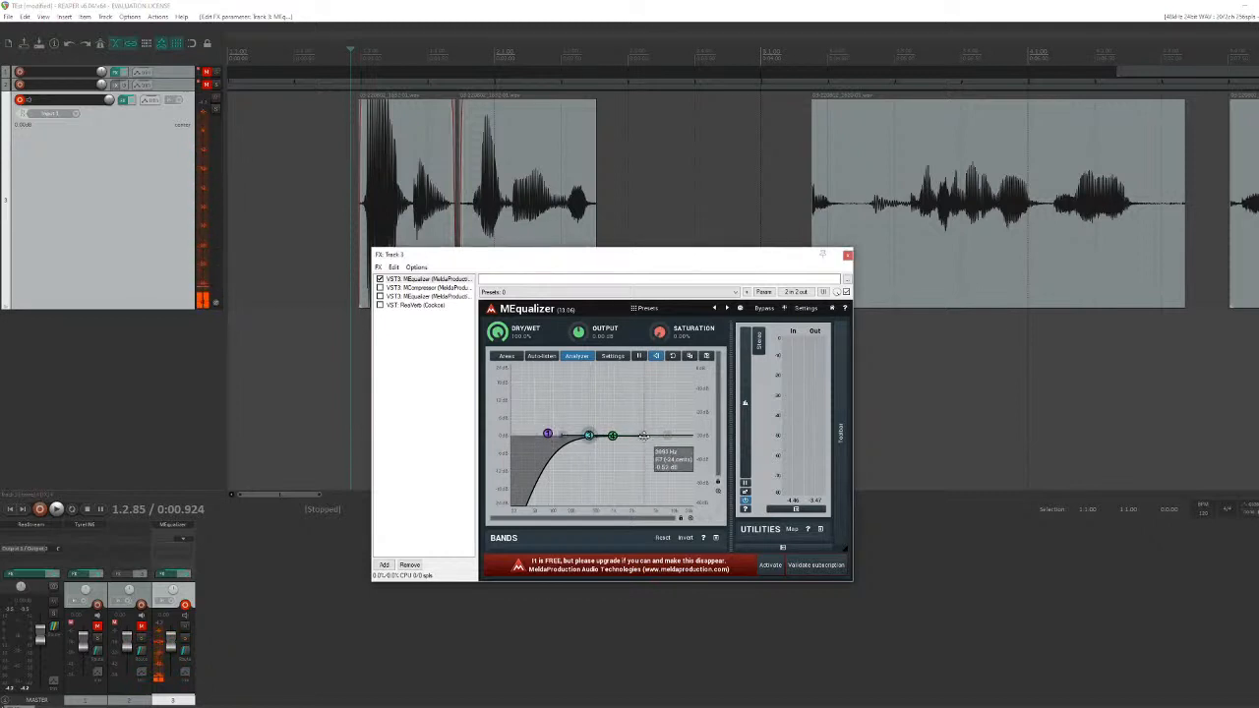
pyautogui.moveTo(642, 436); pyautogui.dragTo(649, 395)
pyautogui.press('space')
pyautogui.press('space')
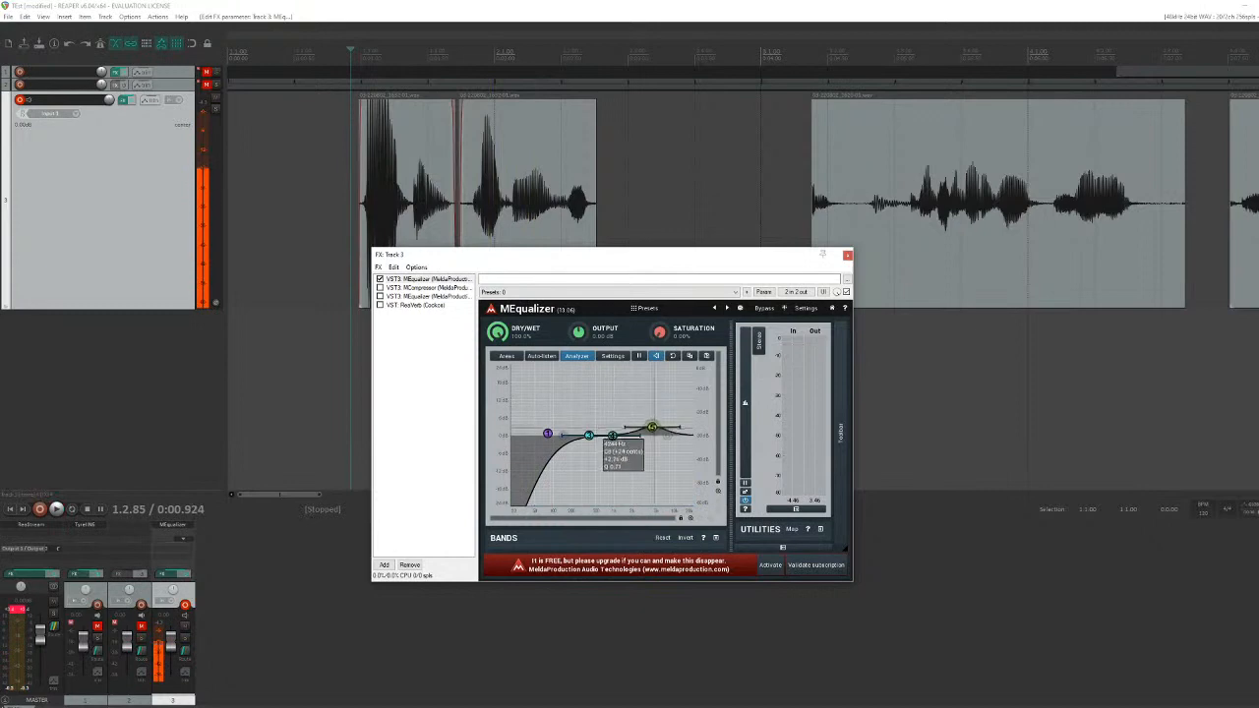
# Step: Cut band 5 slightly around 4 kHz and compare it with a nearly flat setting during playback
pyautogui.moveTo(652, 439); pyautogui.dragTo(651, 443)
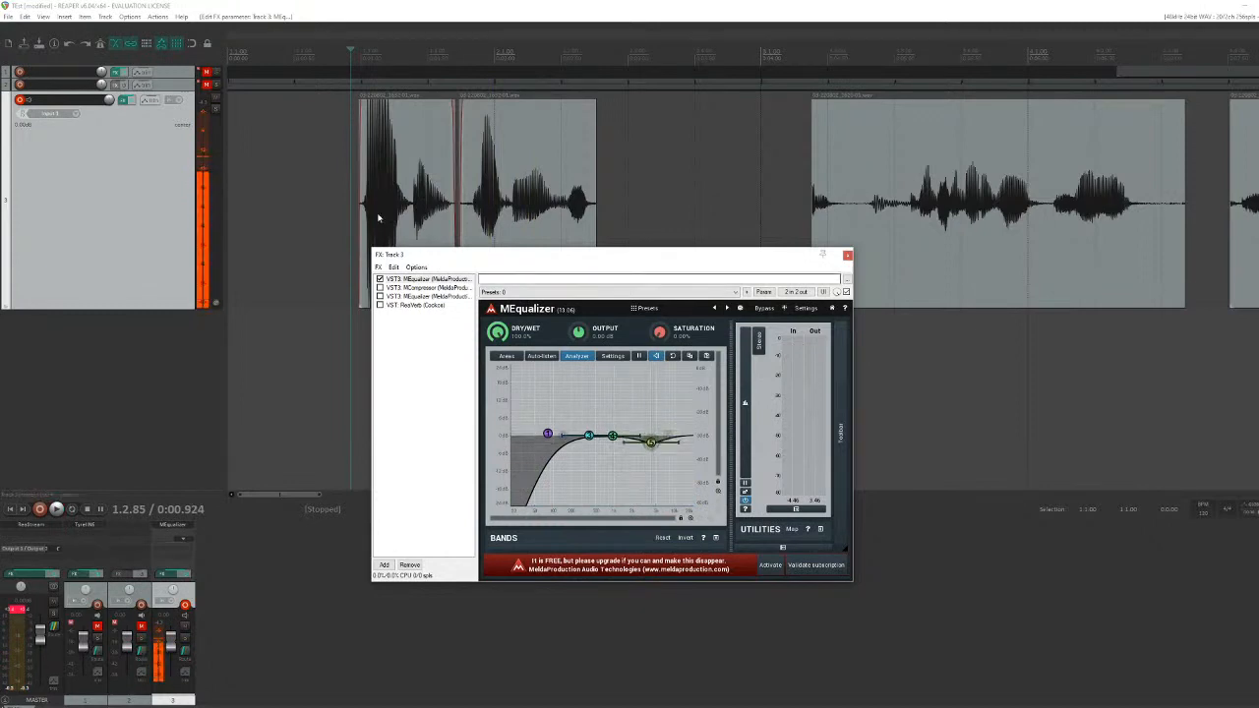
pyautogui.click(340, 182)
pyautogui.press('space')
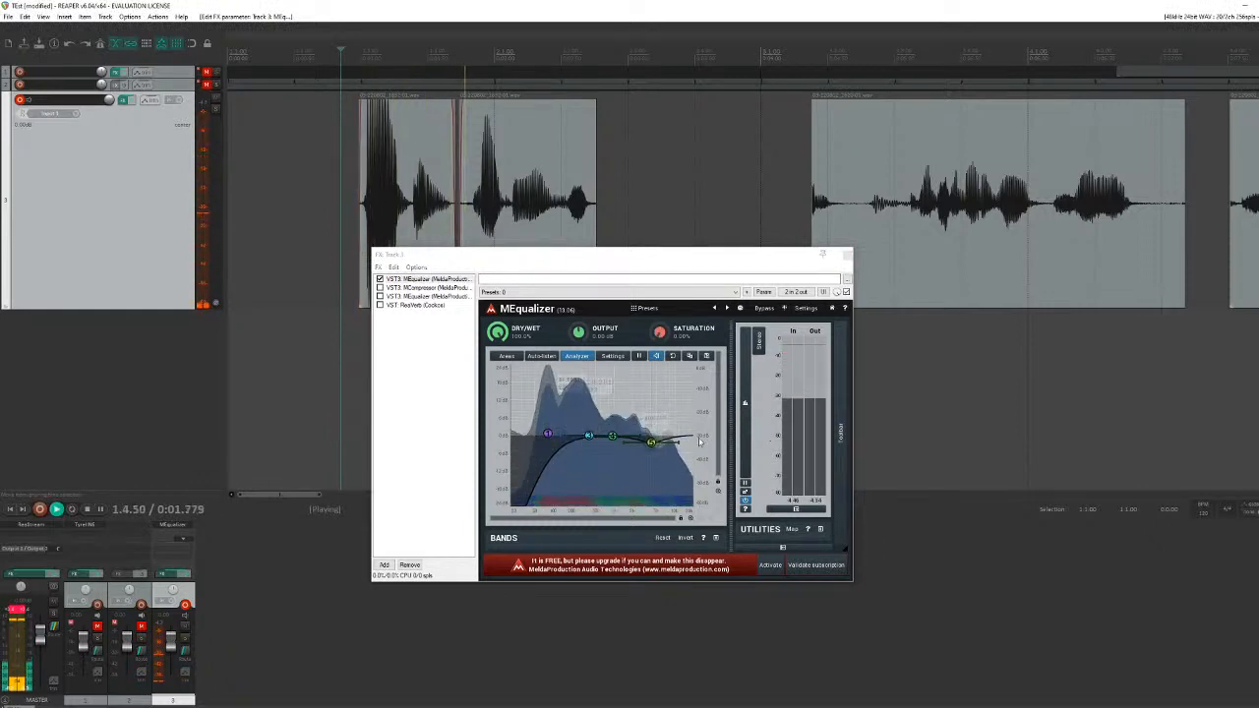
pyautogui.moveTo(650, 445); pyautogui.dragTo(650, 435)
pyautogui.press('space')
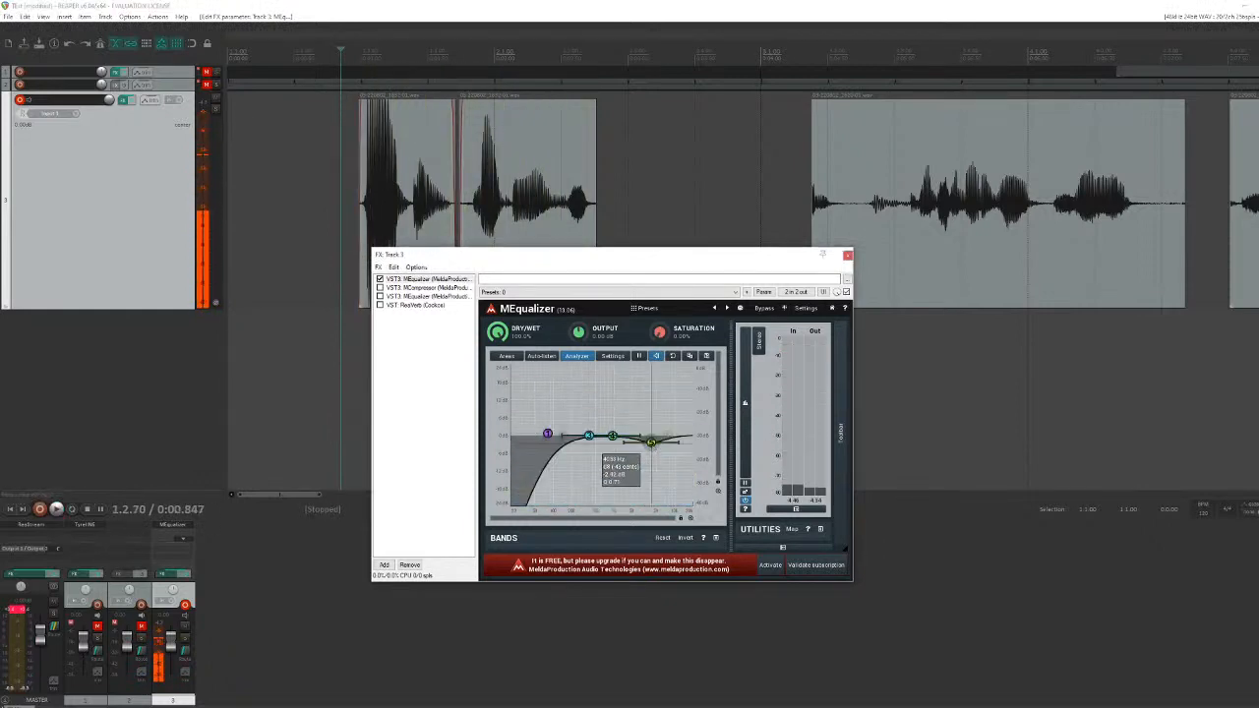
pyautogui.press('space')
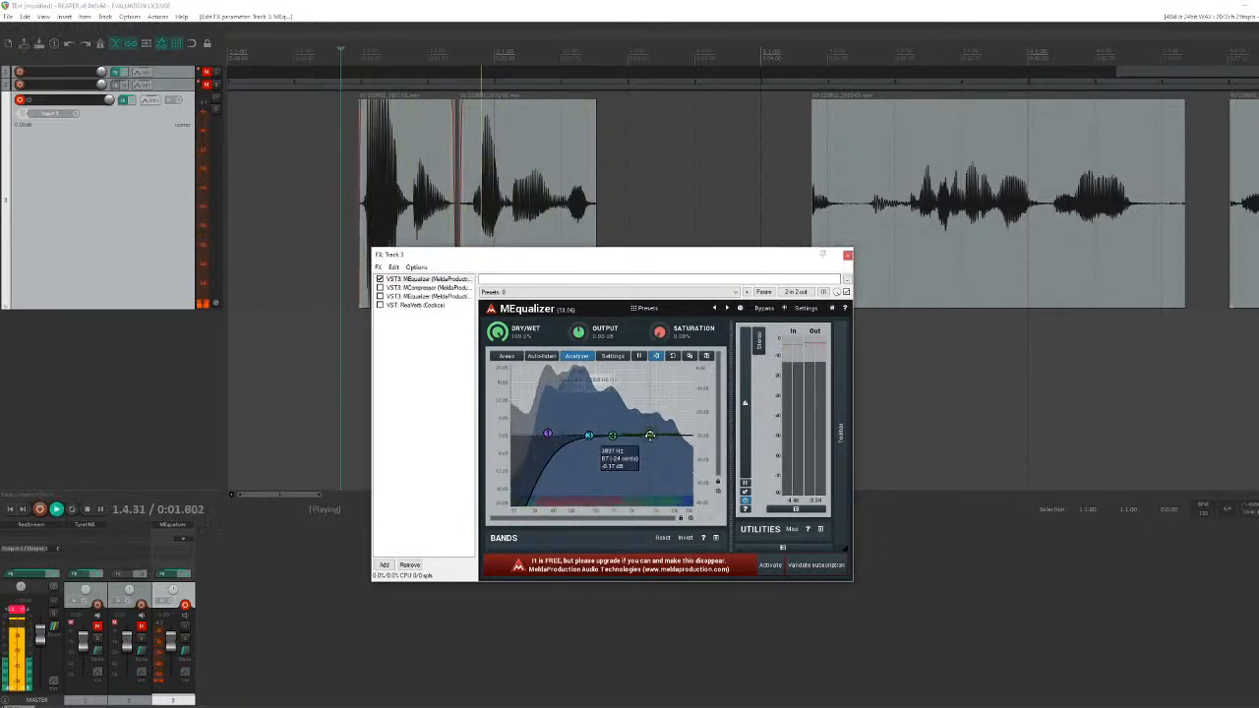
pyautogui.press('space')
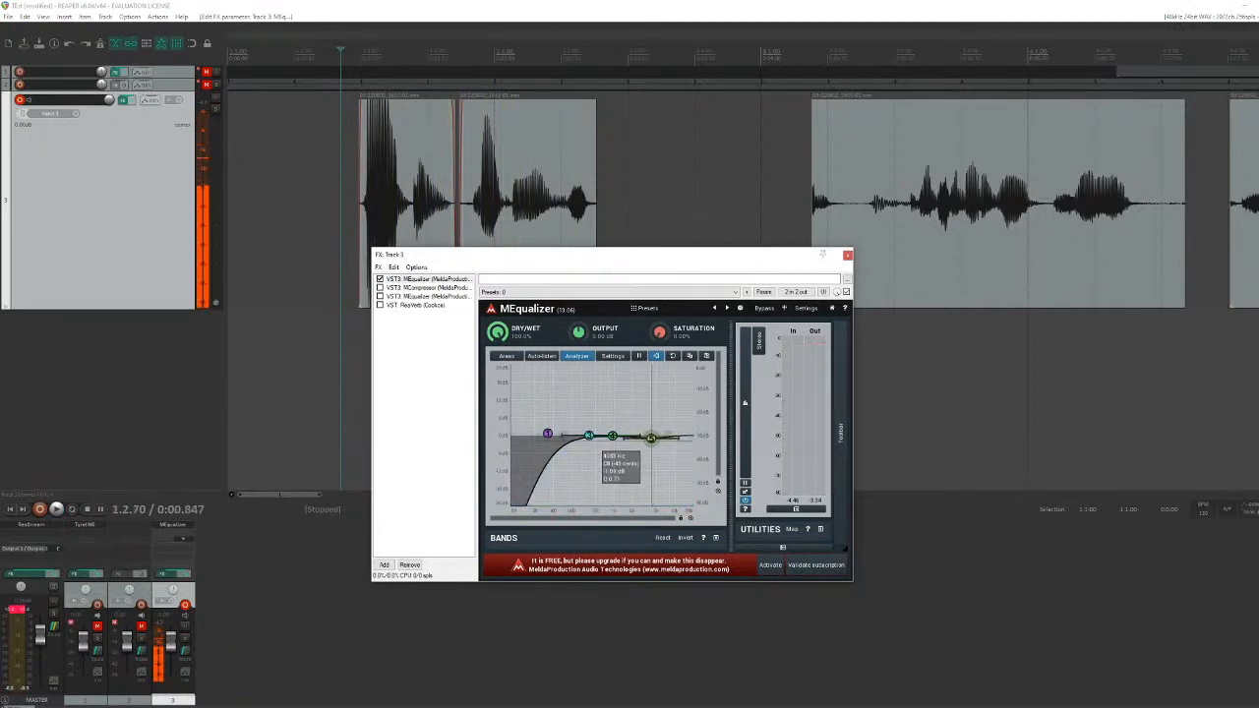
# Step: Audition band 5 with a deep cut of about 17 dB near 4 kHz, followed by a milder cut
pyautogui.click(335, 226)
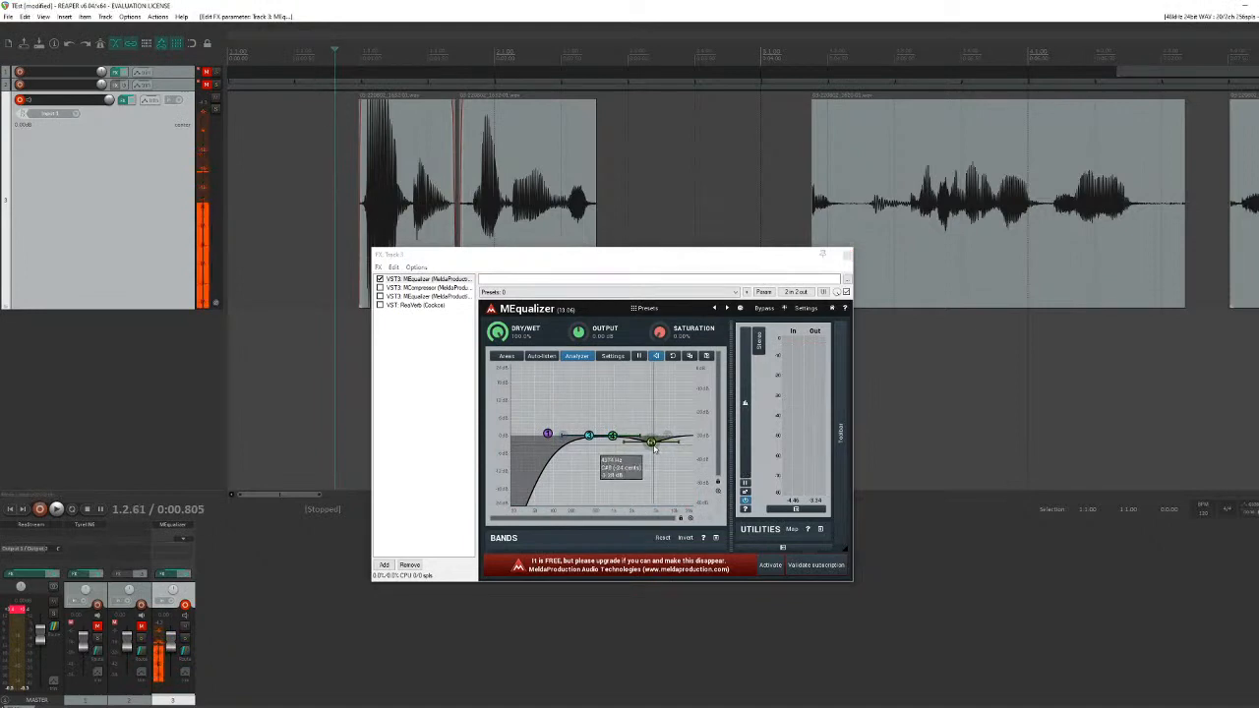
pyautogui.moveTo(651, 444); pyautogui.dragTo(650, 488)
pyautogui.press('space')
pyautogui.press('space')
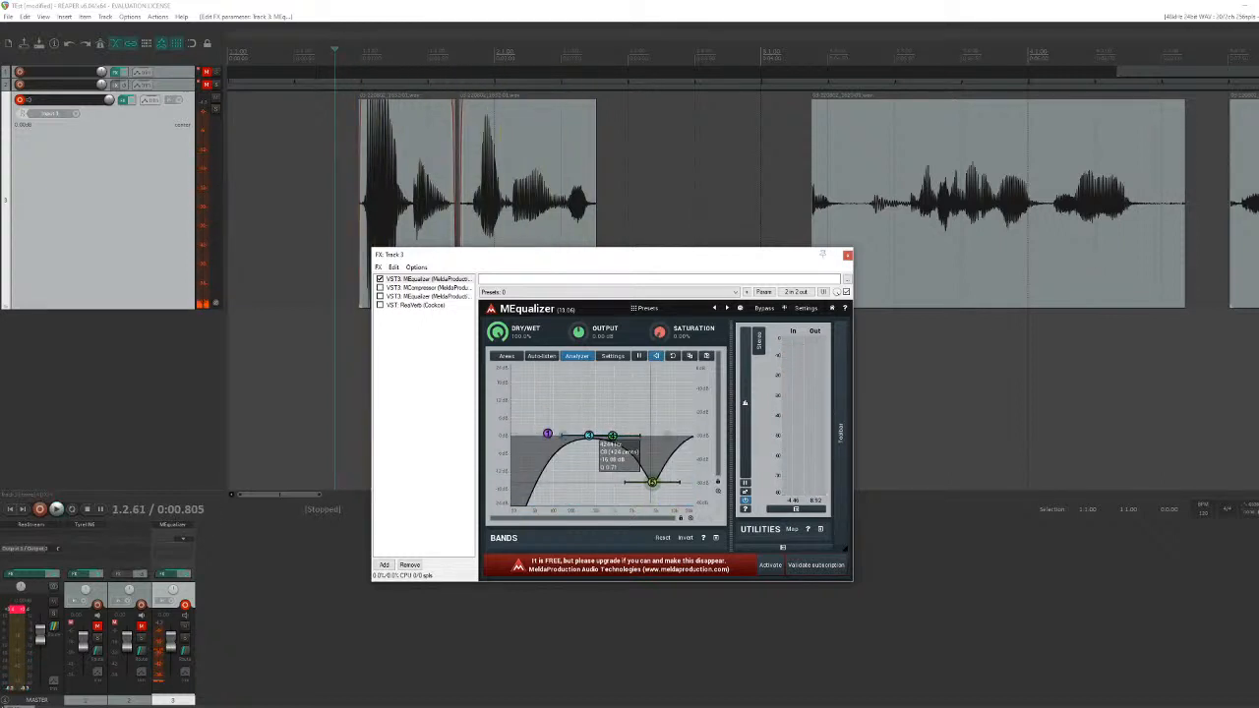
pyautogui.moveTo(651, 474); pyautogui.dragTo(651, 462)
pyautogui.press('space')
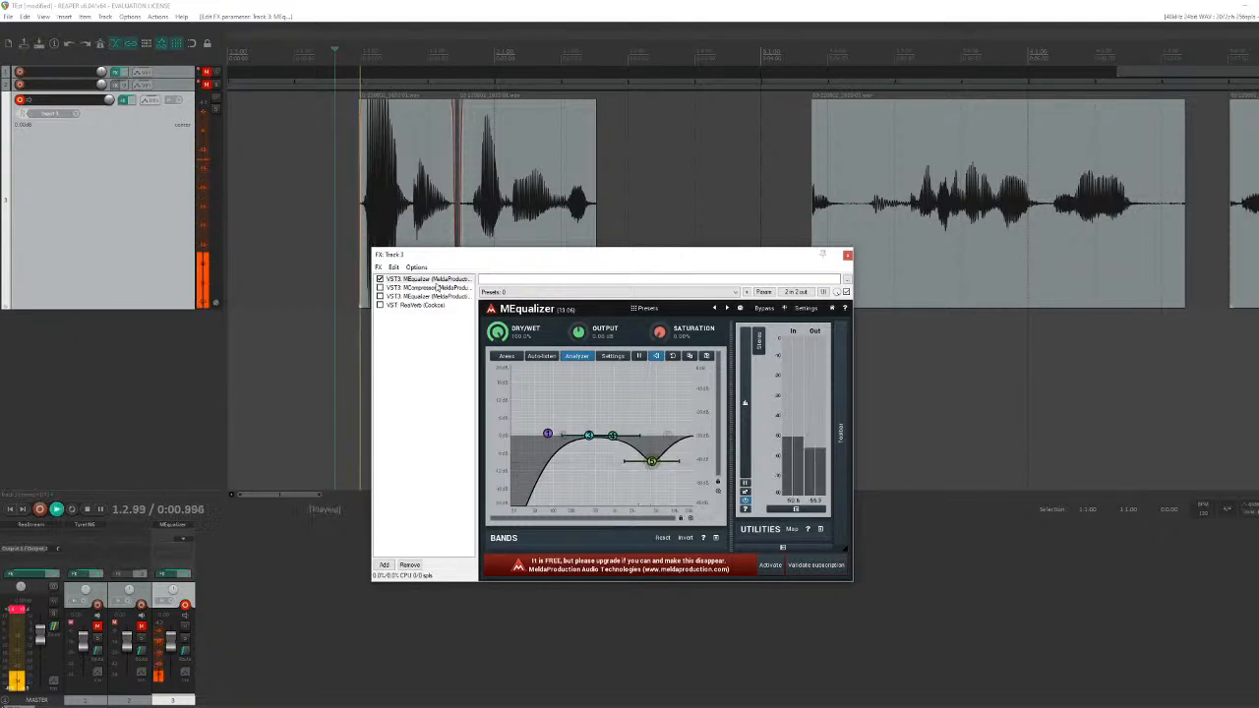
# Step: Reduce the band 5 cut to about 2 dB near 4 kHz and play back the clips to check it
pyautogui.moveTo(651, 460); pyautogui.dragTo(649, 441)
pyautogui.press('space')
pyautogui.press('space')
pyautogui.press('space')
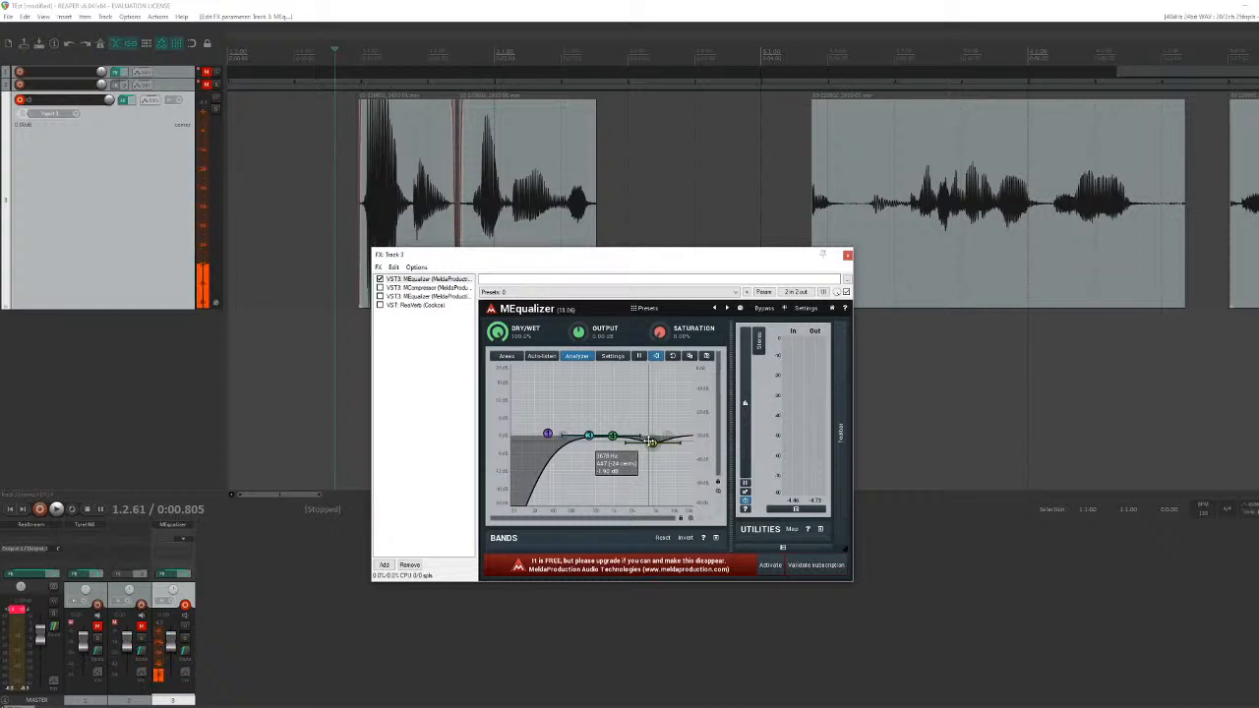
pyautogui.moveTo(650, 441); pyautogui.dragTo(652, 439)
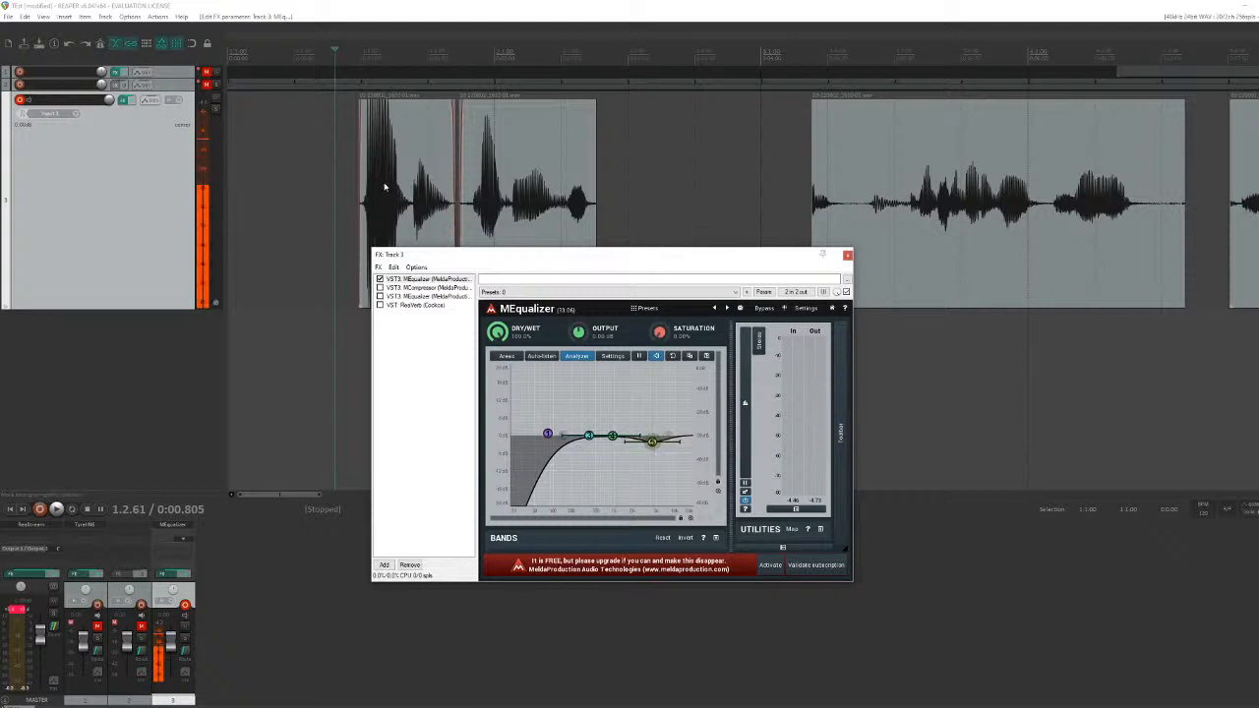
pyautogui.press('space')
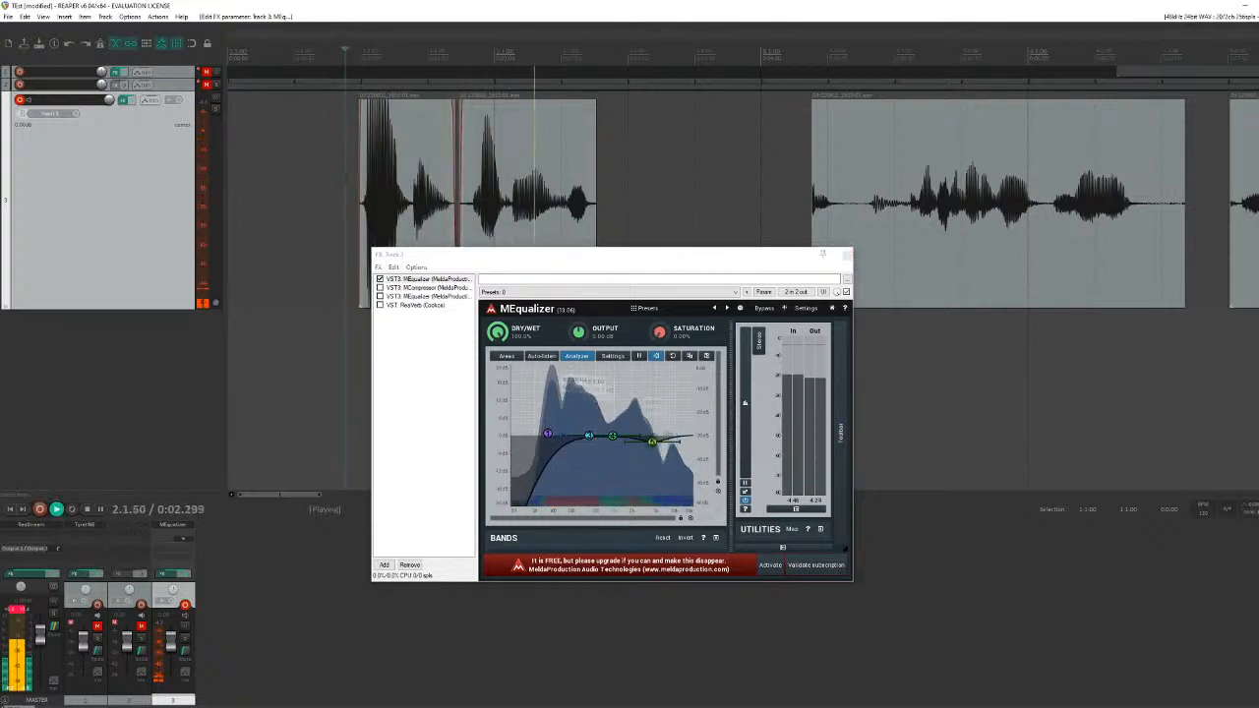
pyautogui.press('space')
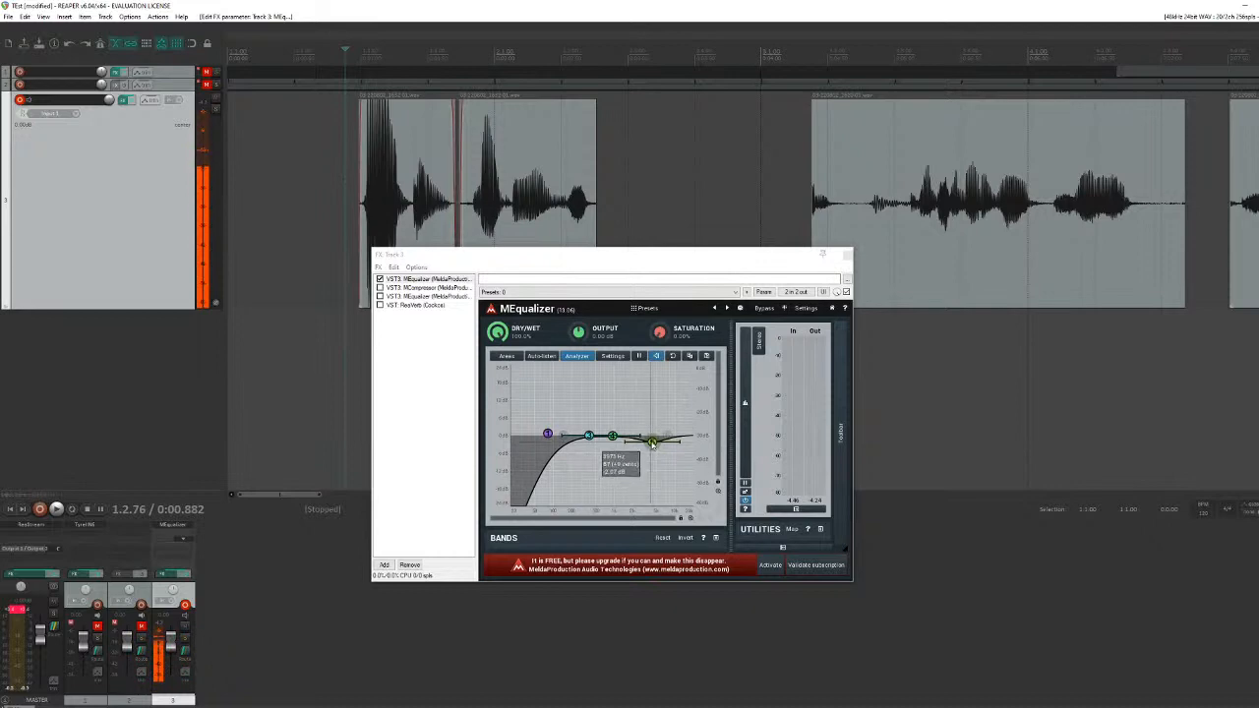
# Step: Audition a strong boost on equalizer band 5 near 5 kHz and bring the band back to about 0 dB
pyautogui.moveTo(652, 442); pyautogui.dragTo(659, 392)
pyautogui.press('space')
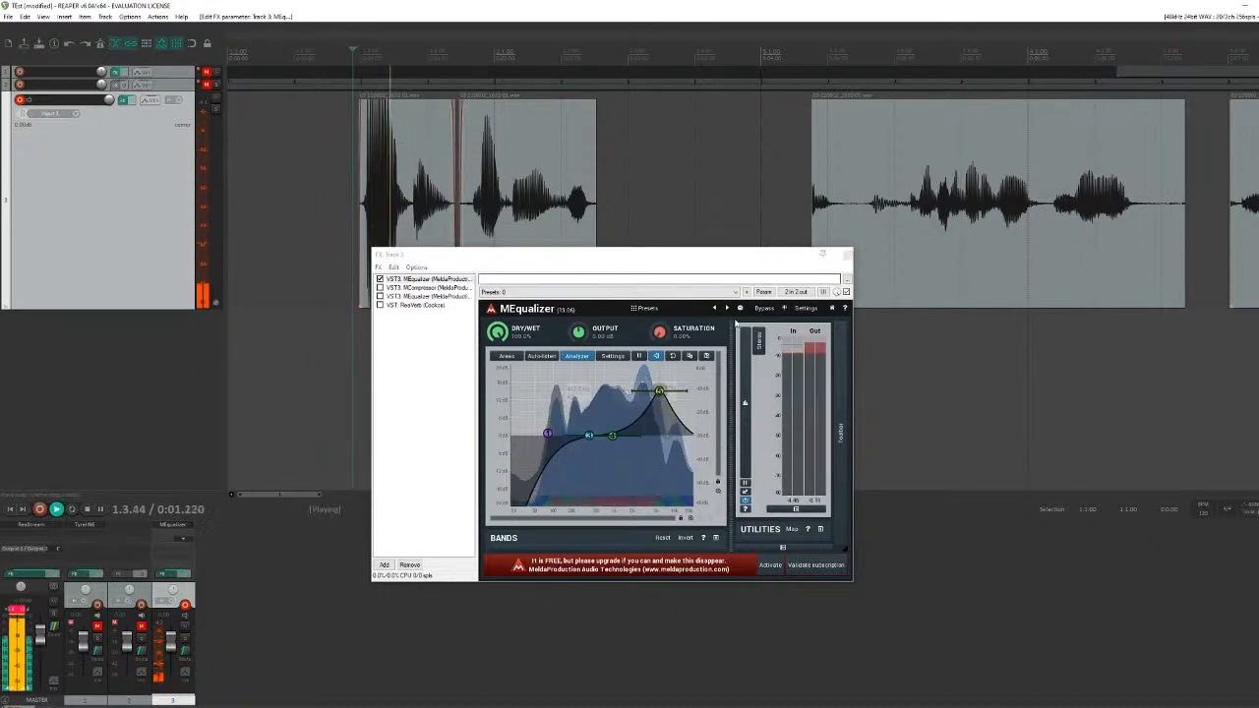
pyautogui.press('space')
pyautogui.moveTo(659, 392); pyautogui.dragTo(658, 434)
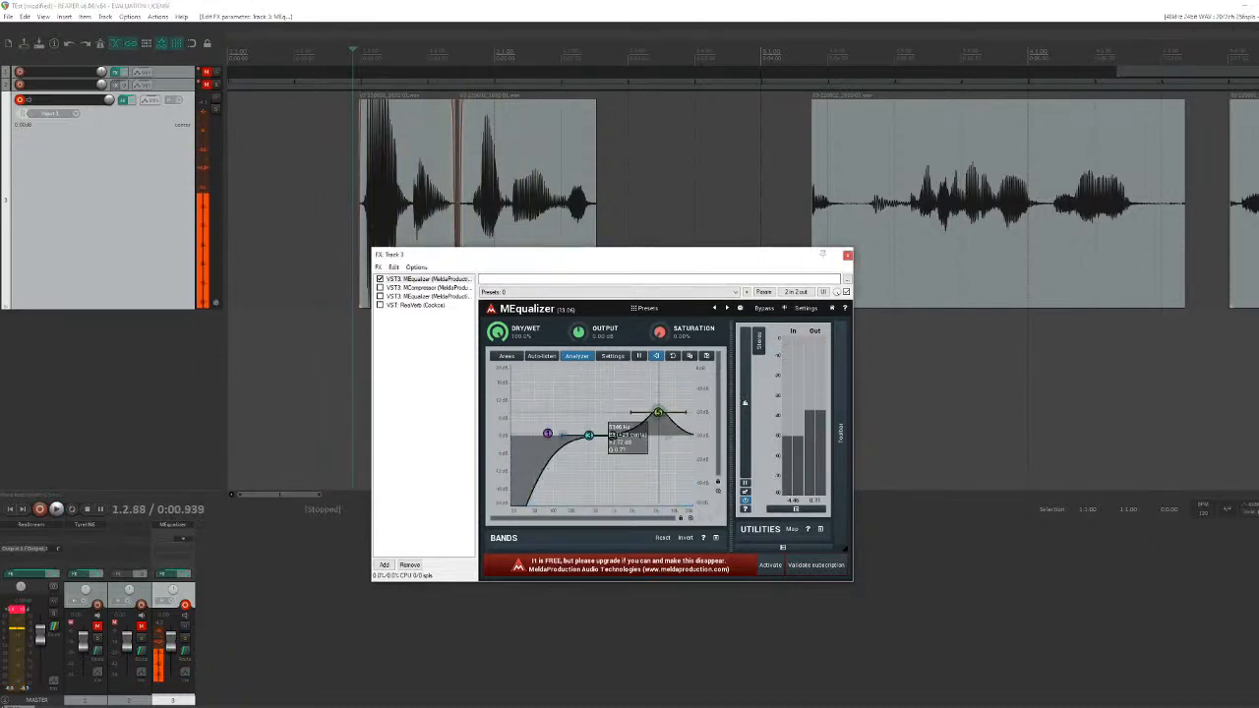
# Step: Enable MCompressor in the third track's effects chain and play back from just before the first clip
pyautogui.click(425, 289)
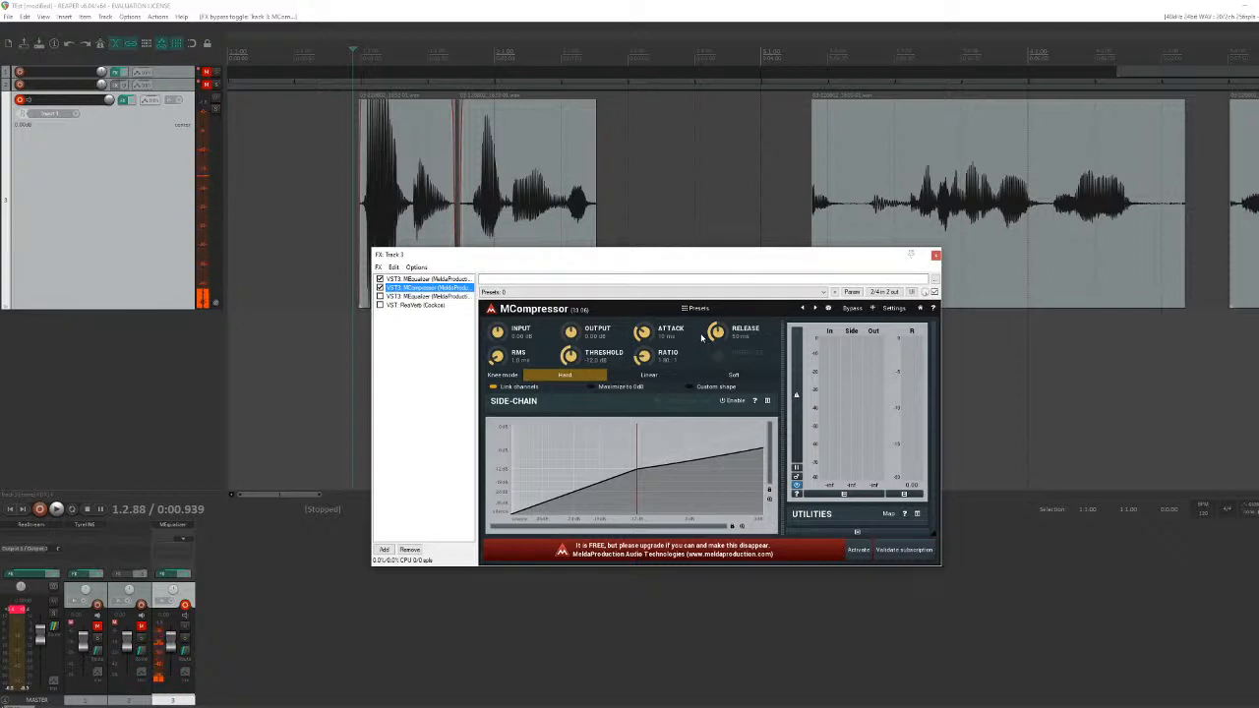
pyautogui.click(362, 187)
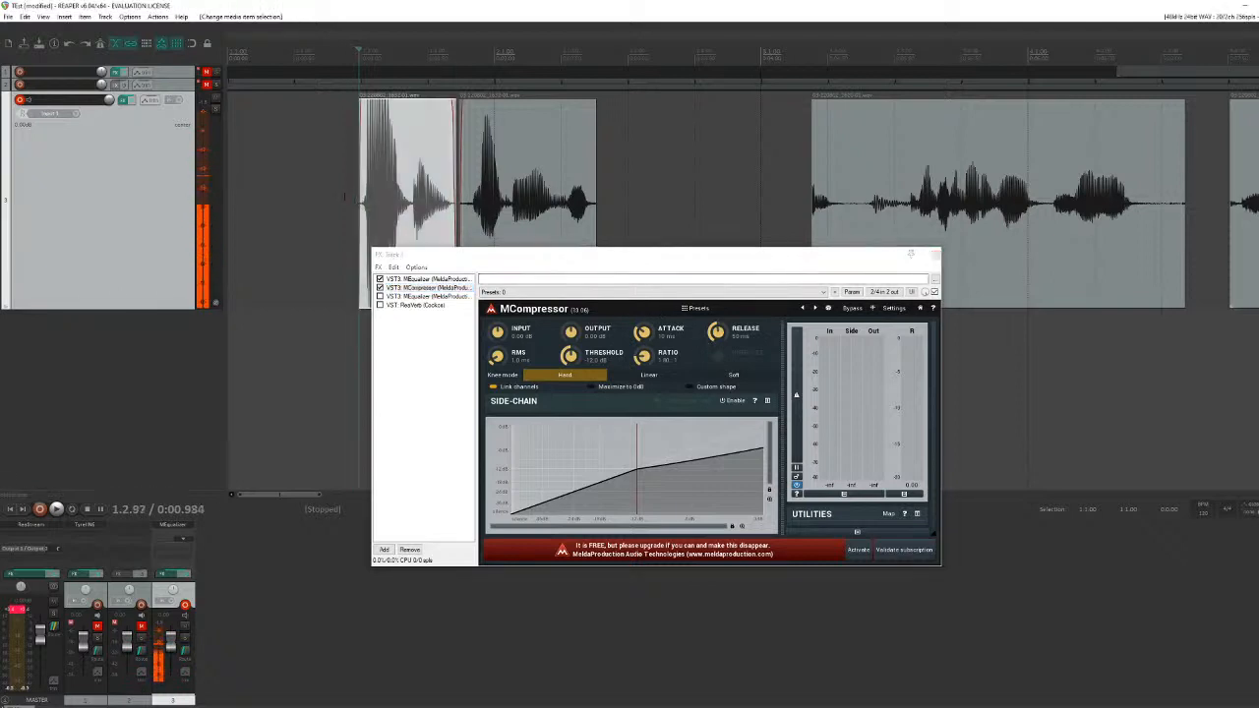
pyautogui.click(343, 189)
pyautogui.press('space')
pyautogui.press('space')
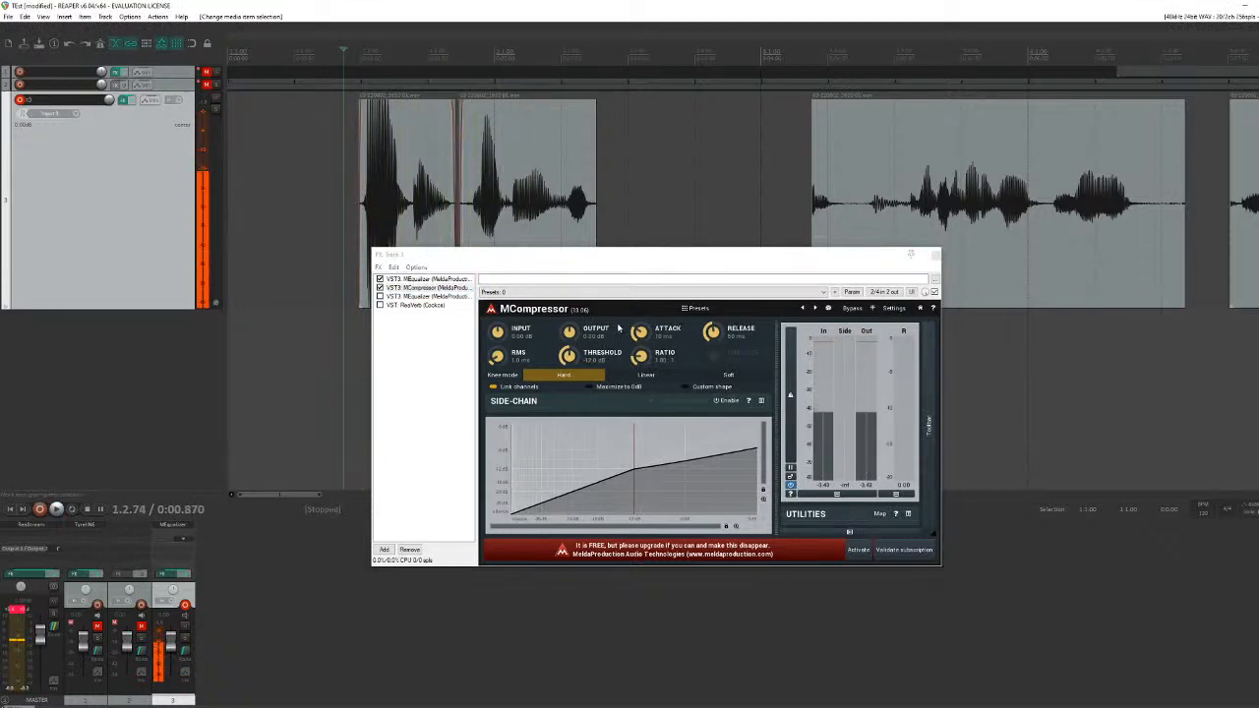
# Step: Audition the compressor with the threshold at about -40 dB and again at about -60 dB
pyautogui.moveTo(571, 357)
pyautogui.mouseDown()
pyautogui.moveTo(570, 393)
pyautogui.moveTo(574, 351)
pyautogui.mouseUp()
pyautogui.press('space')
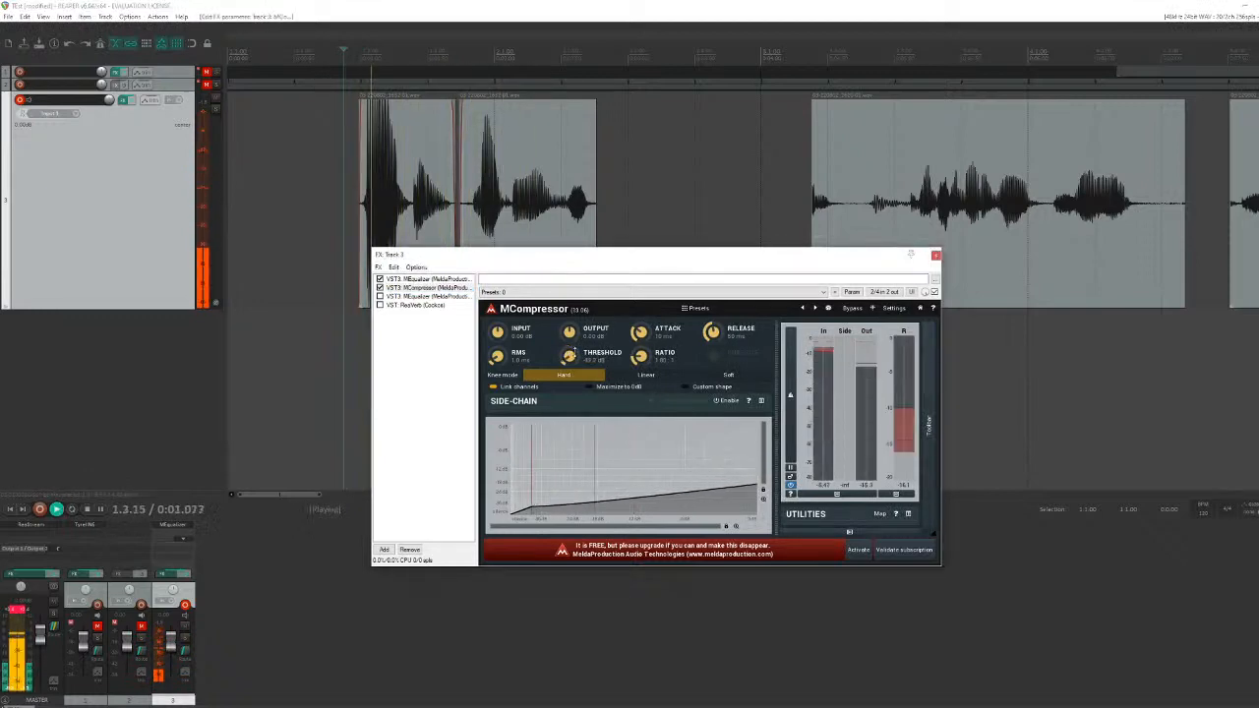
pyautogui.press('space')
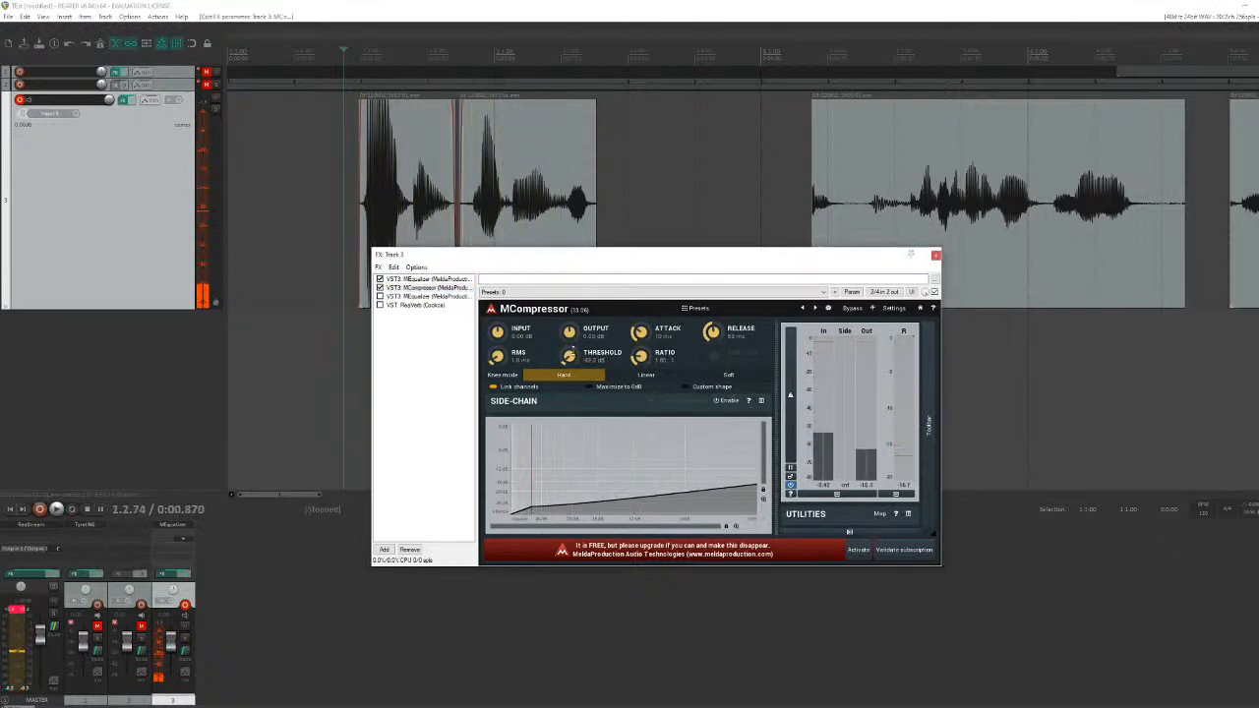
pyautogui.moveTo(572, 353); pyautogui.dragTo(572, 414)
pyautogui.press('space')
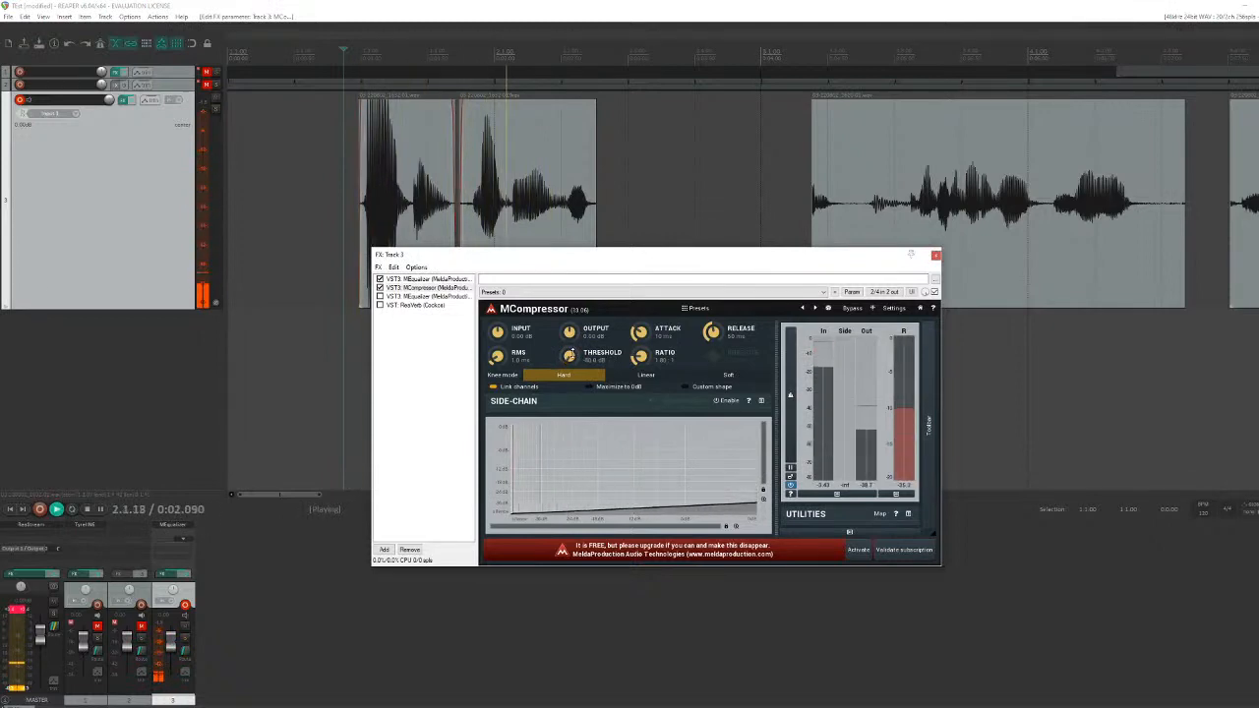
pyautogui.press('space')
# Step: Raise the compressor threshold to about -20 dB and play back the first clips
pyautogui.moveTo(569, 394); pyautogui.dragTo(571, 326)
pyautogui.press('space')
pyautogui.press('space')
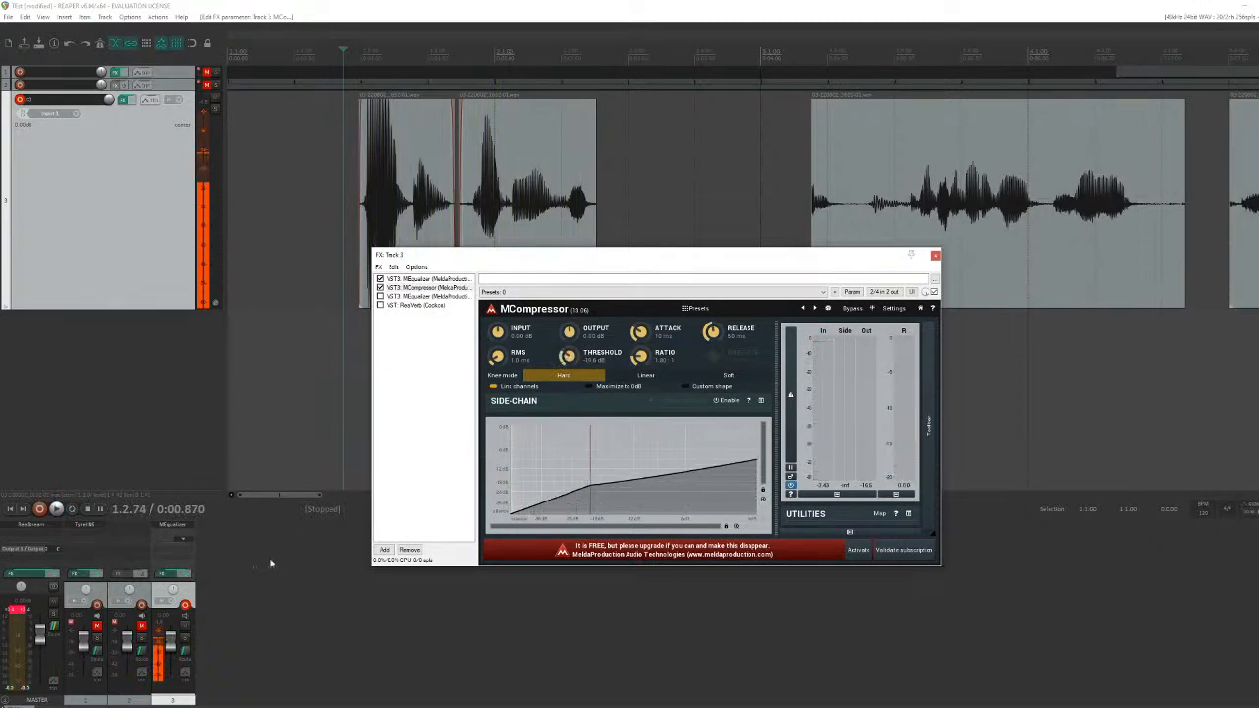
# Step: Disarm recording on the third track, raise its volume to 0 dB and play back the clips
pyautogui.click(185, 606)
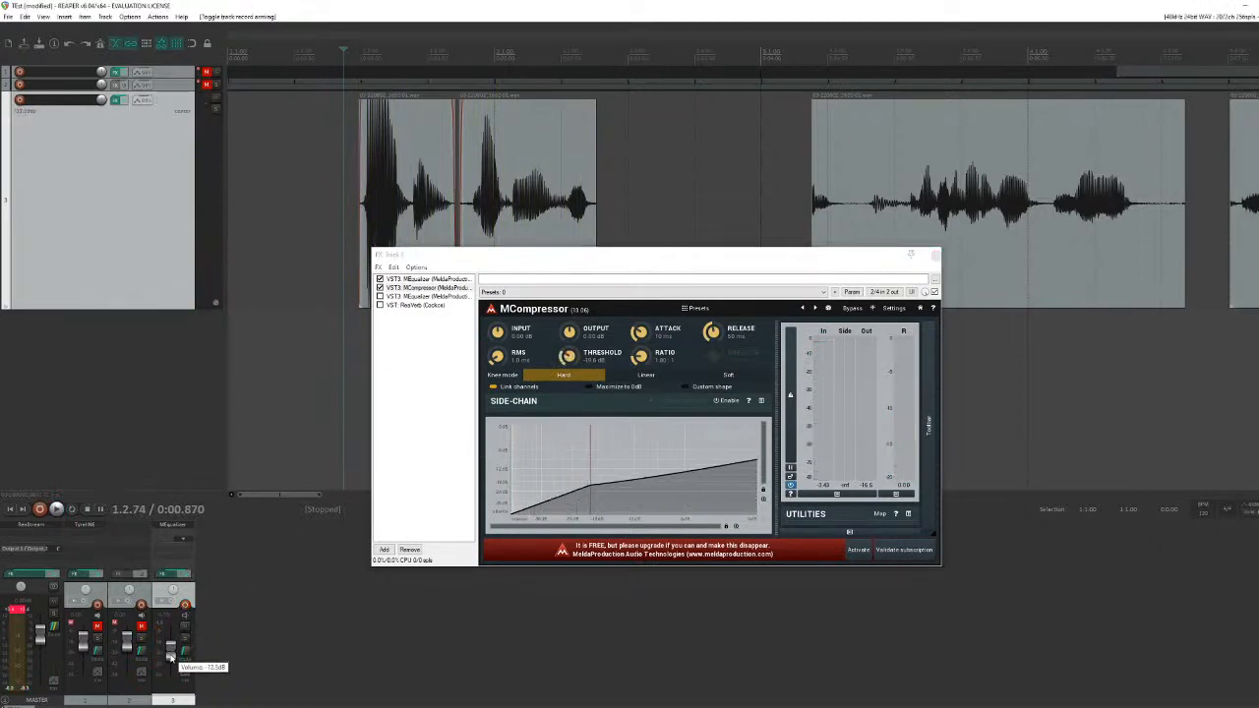
pyautogui.scroll(5, 169, 666)
pyautogui.press('space')
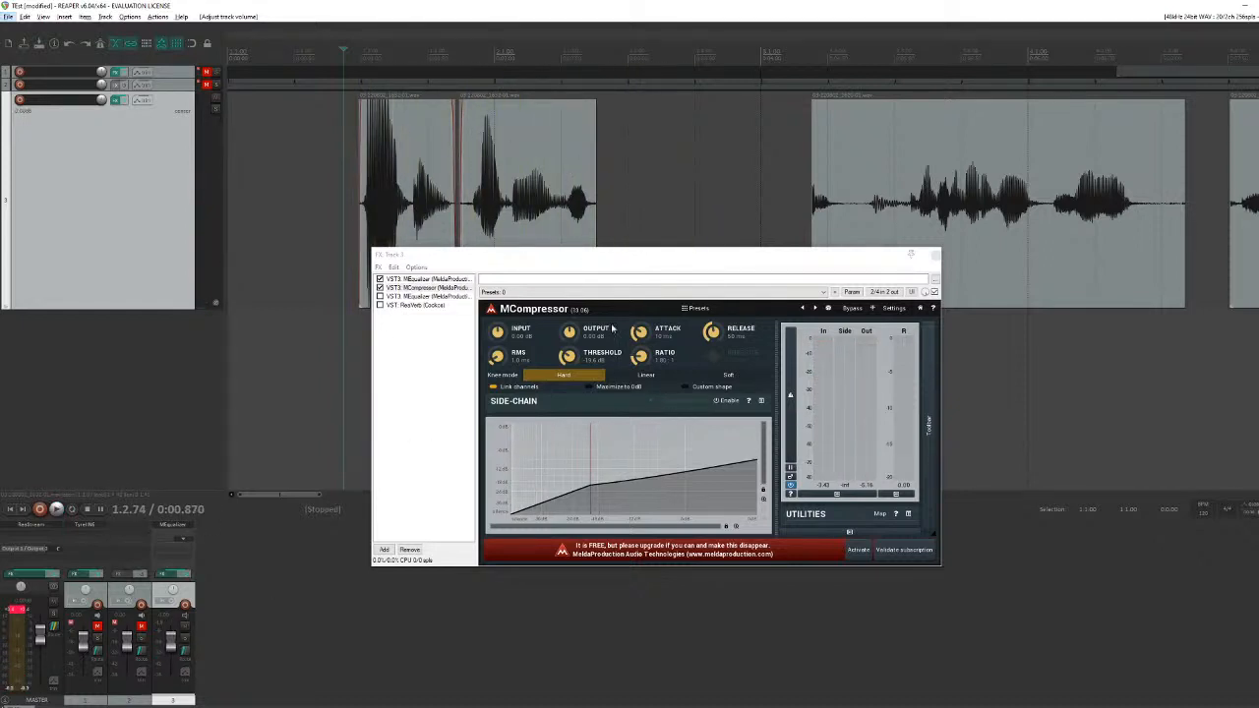
# Step: Raise the compressor threshold to about -16 dB and look over the first equalizer's curve before returning to the compressor
pyautogui.click(421, 288)
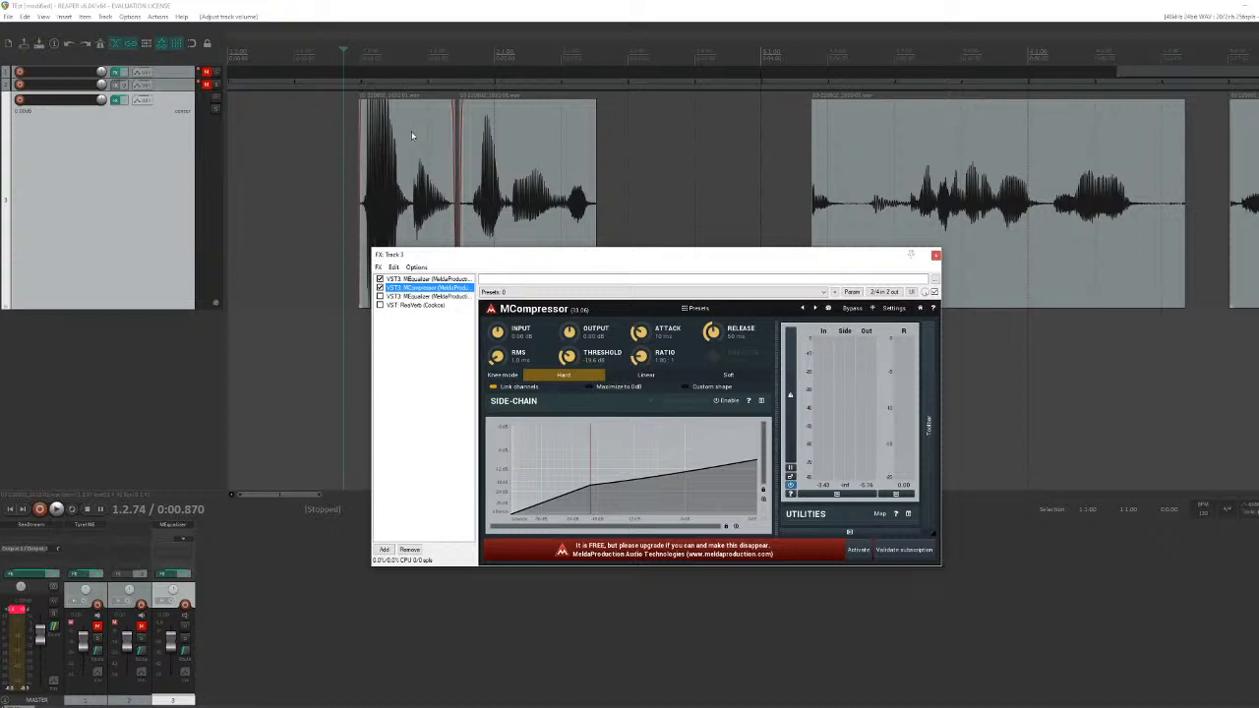
pyautogui.click(379, 288)
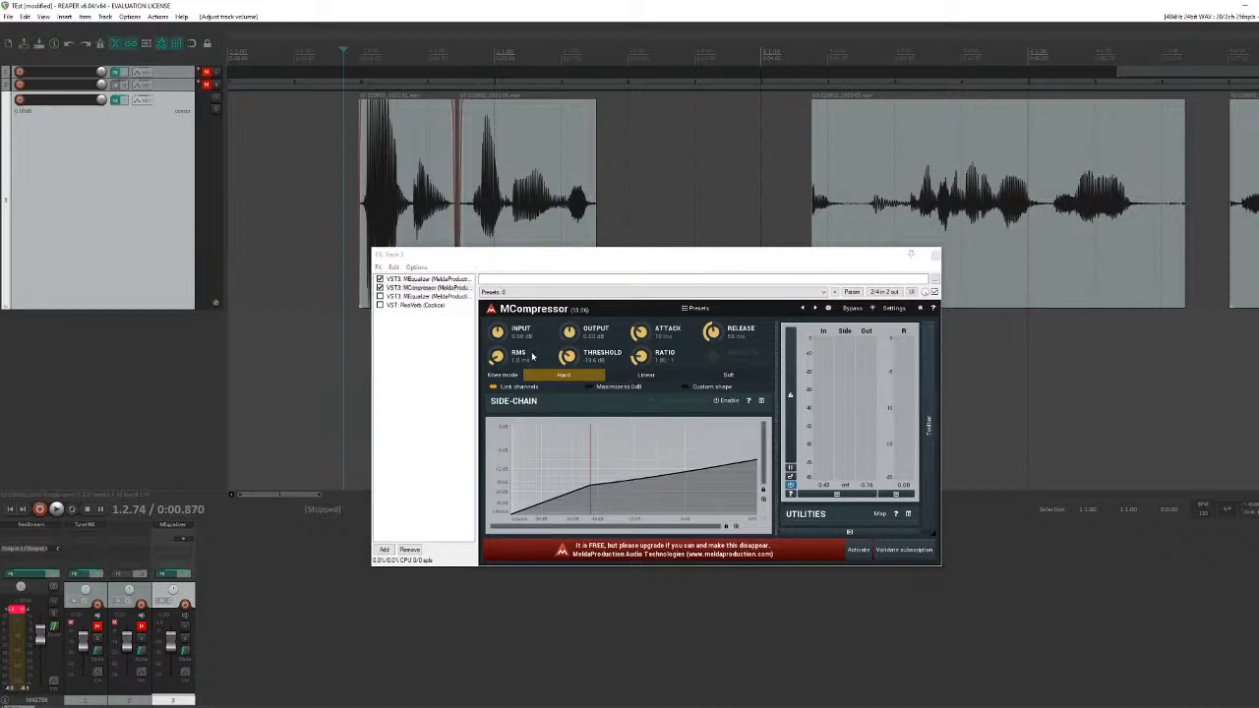
pyautogui.moveTo(613, 358); pyautogui.dragTo(613, 337)
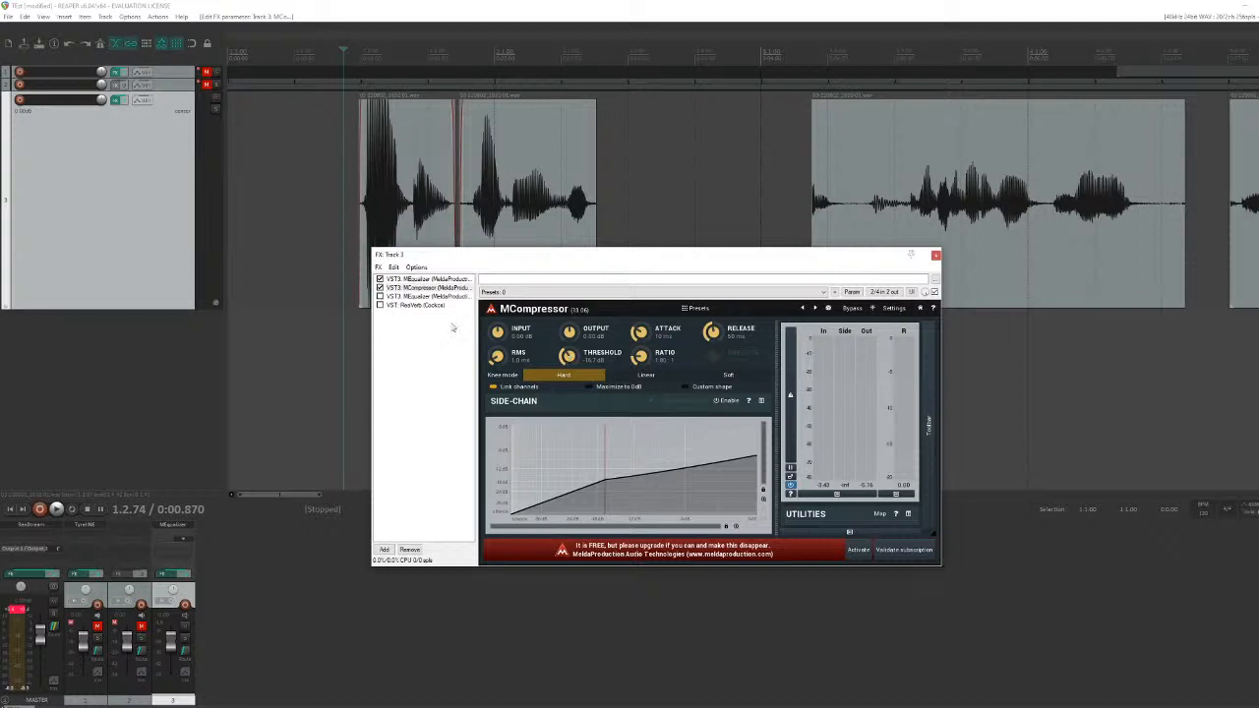
pyautogui.click(427, 279)
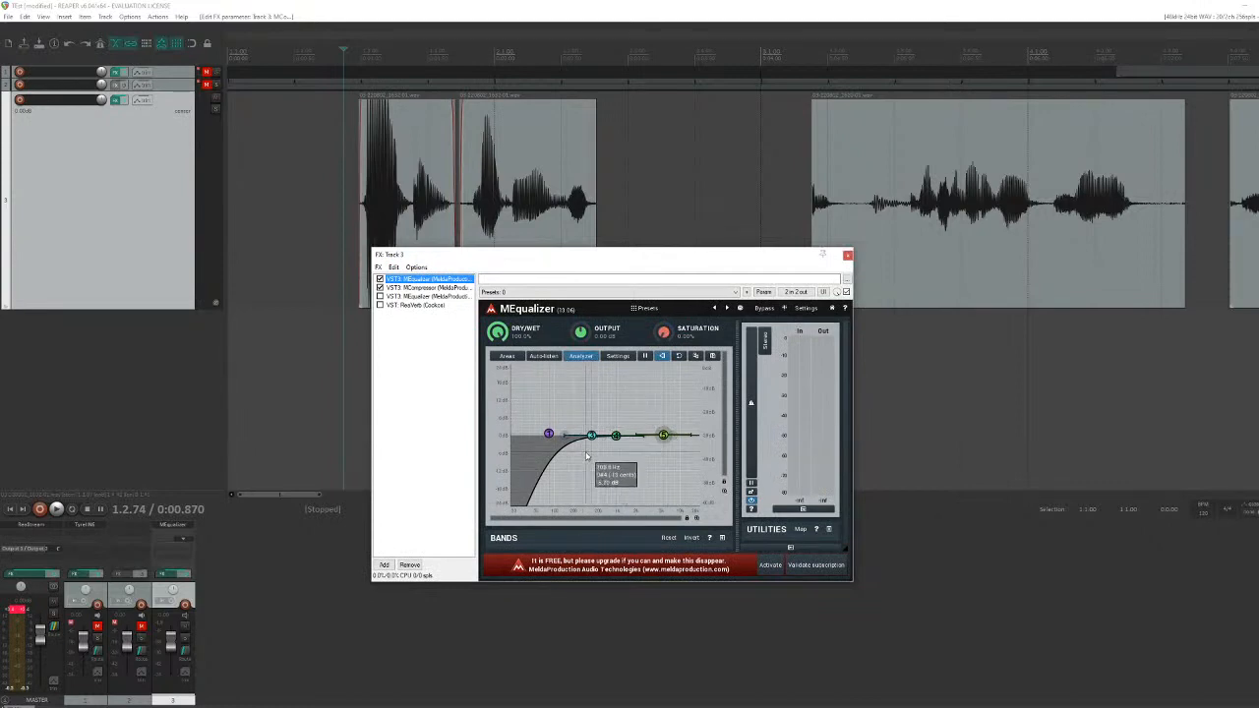
pyautogui.click(431, 287)
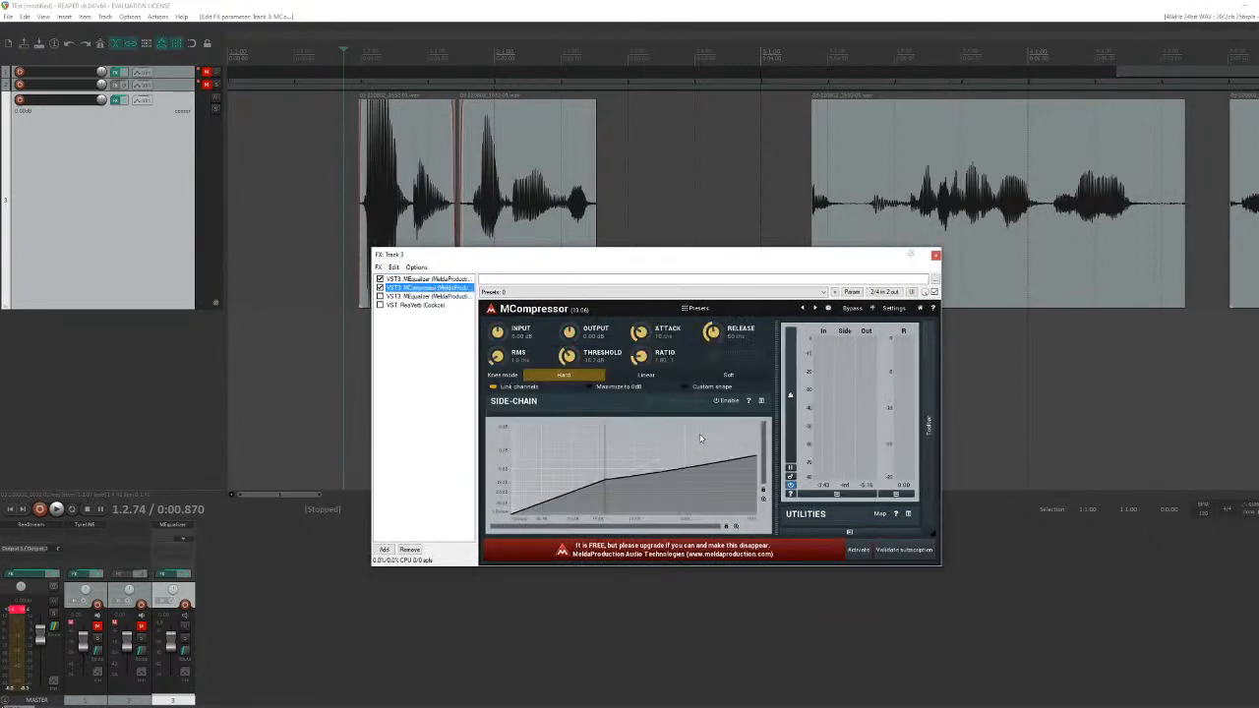
# Step: Try the compressor's input gain at about 6 dB and output gain at about 17 dB, and return both to about 0 dB
pyautogui.click(501, 330)
pyautogui.press('space')
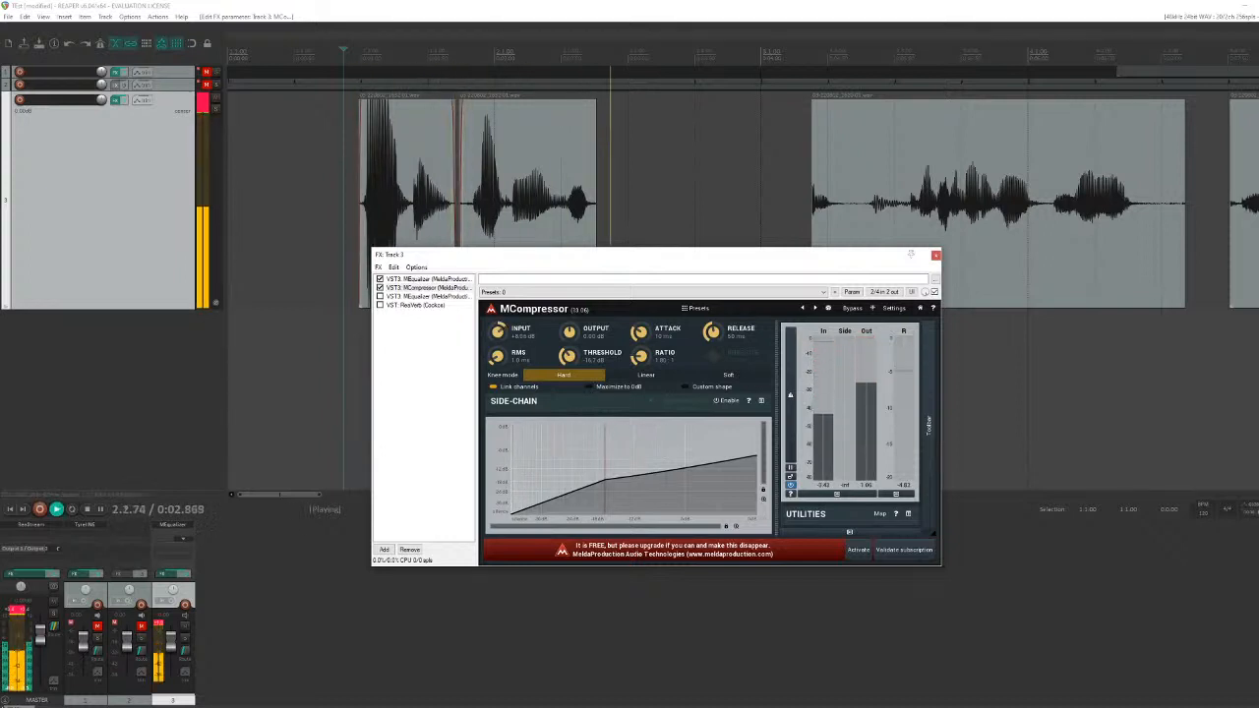
pyautogui.press('space')
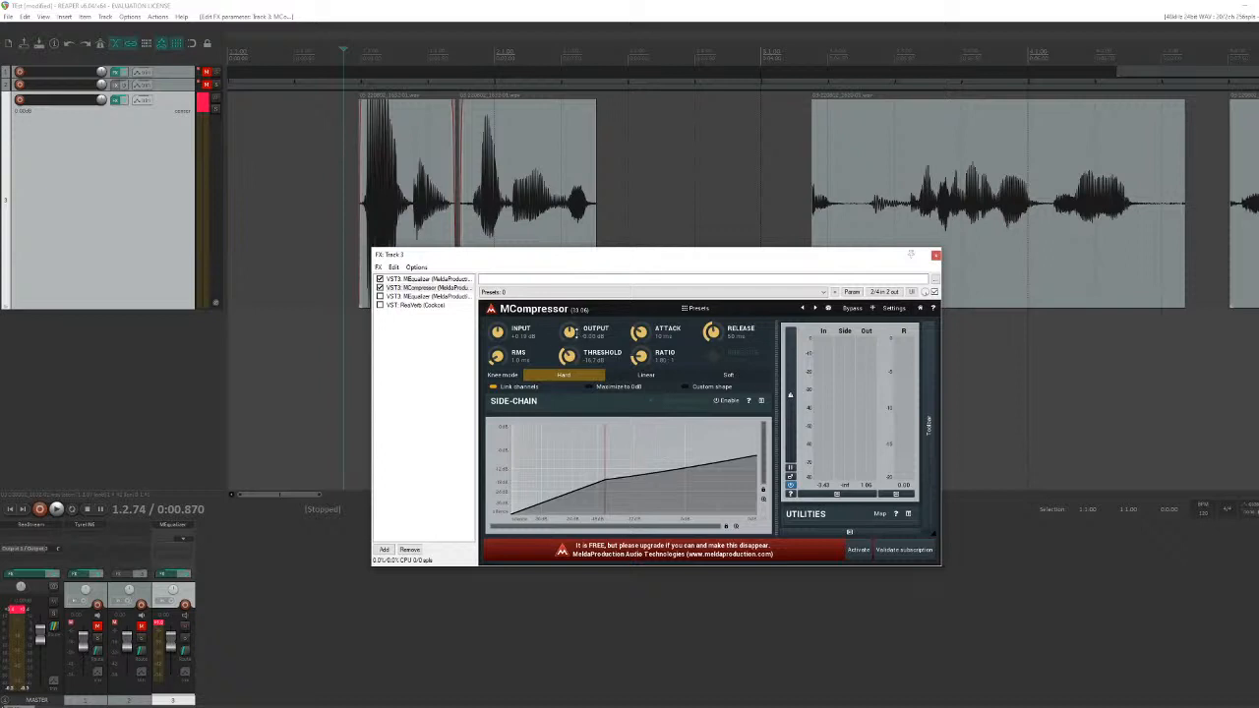
pyautogui.press('space')
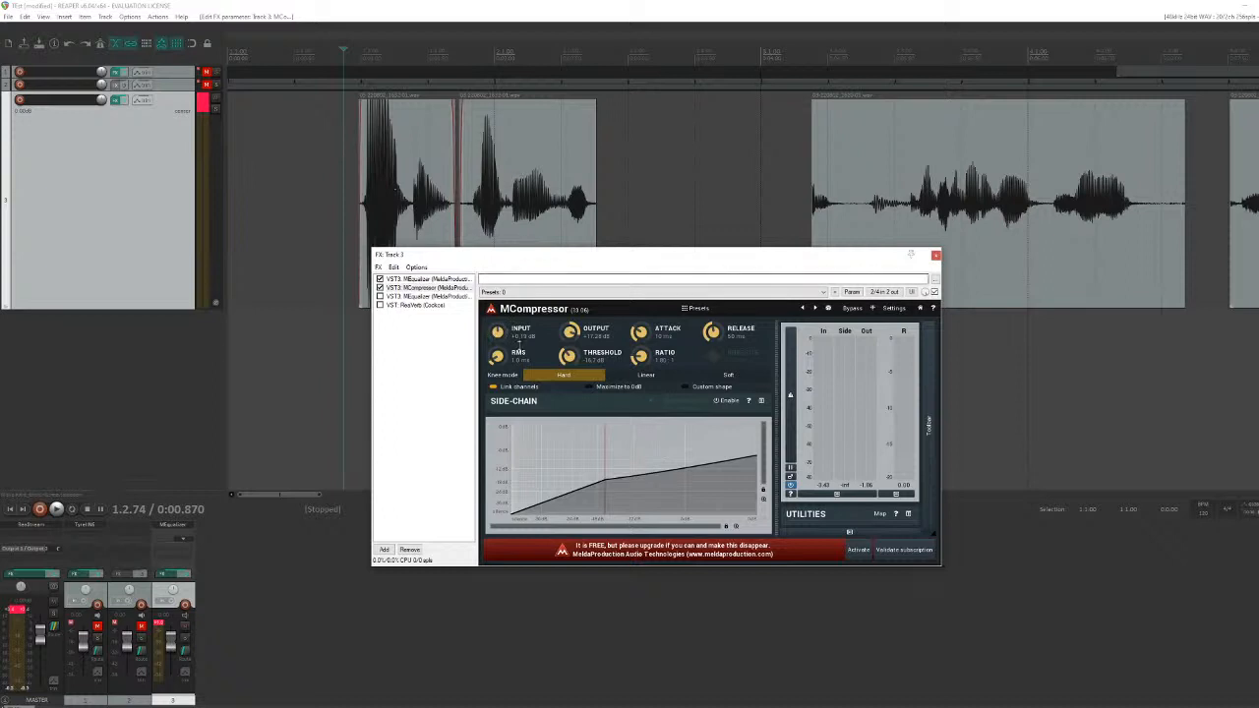
pyautogui.doubleClick(573, 330)
pyautogui.click(574, 331)
pyautogui.moveTo(570, 332); pyautogui.dragTo(571, 357)
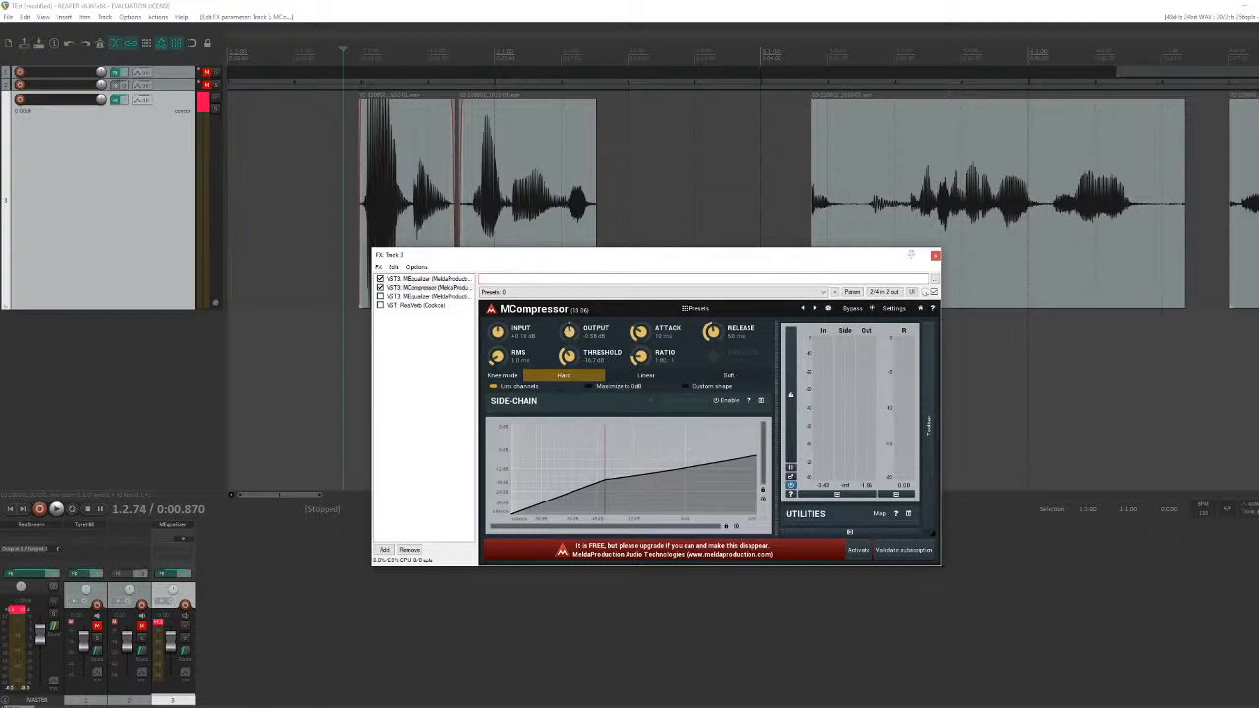
# Step: Set the compressor threshold to about -37.5 dB and the attack to its minimum, and play back the clips
pyautogui.moveTo(642, 334); pyautogui.dragTo(642, 309)
pyautogui.moveTo(568, 355); pyautogui.dragTo(567, 381)
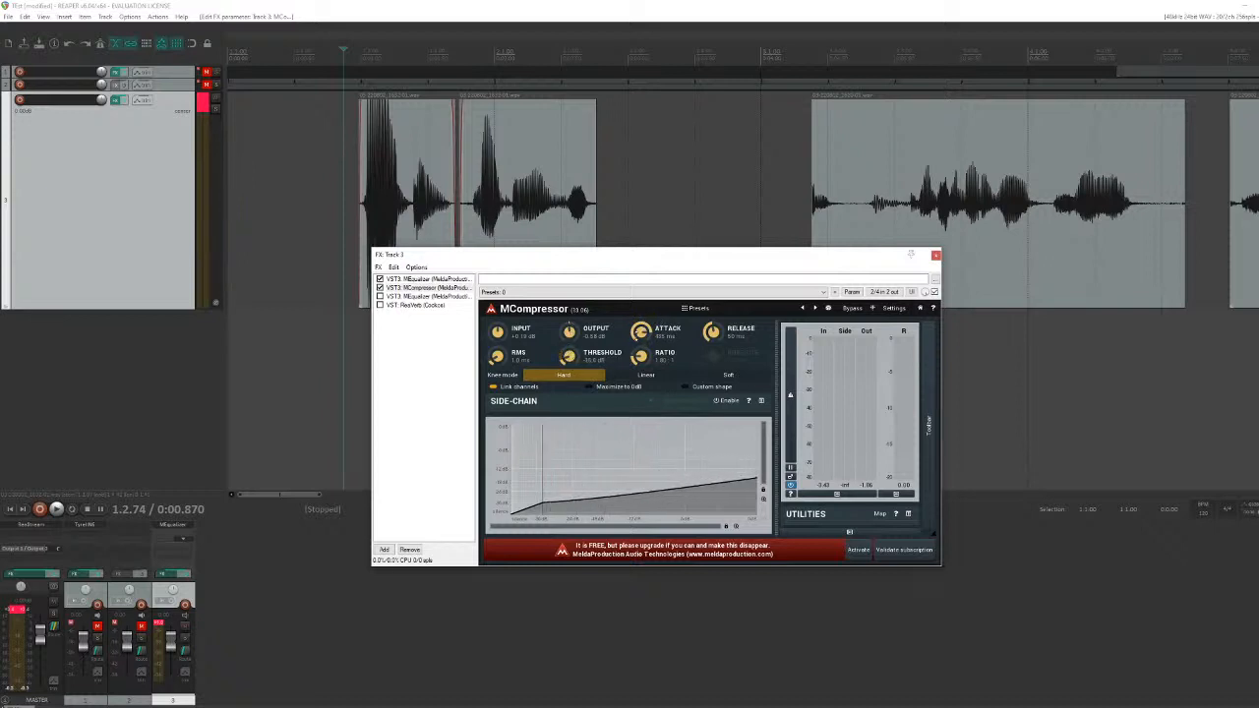
pyautogui.moveTo(640, 332); pyautogui.dragTo(569, 368)
pyautogui.press('space')
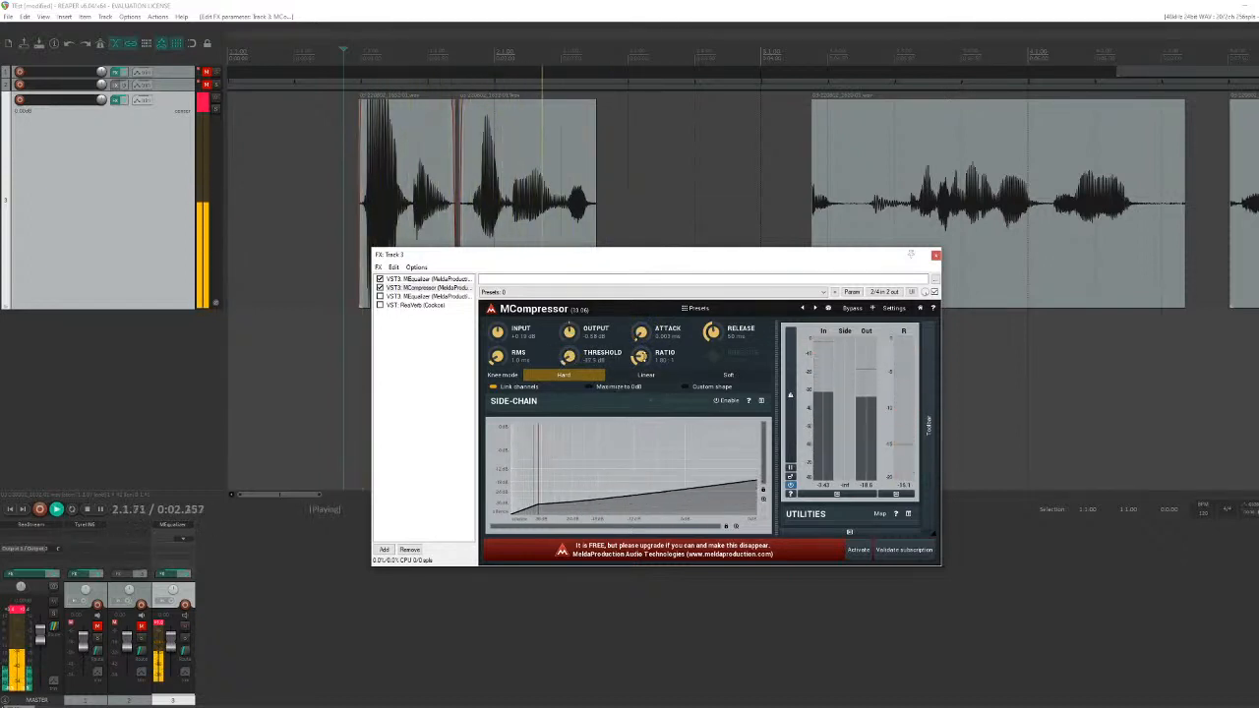
pyautogui.press('space')
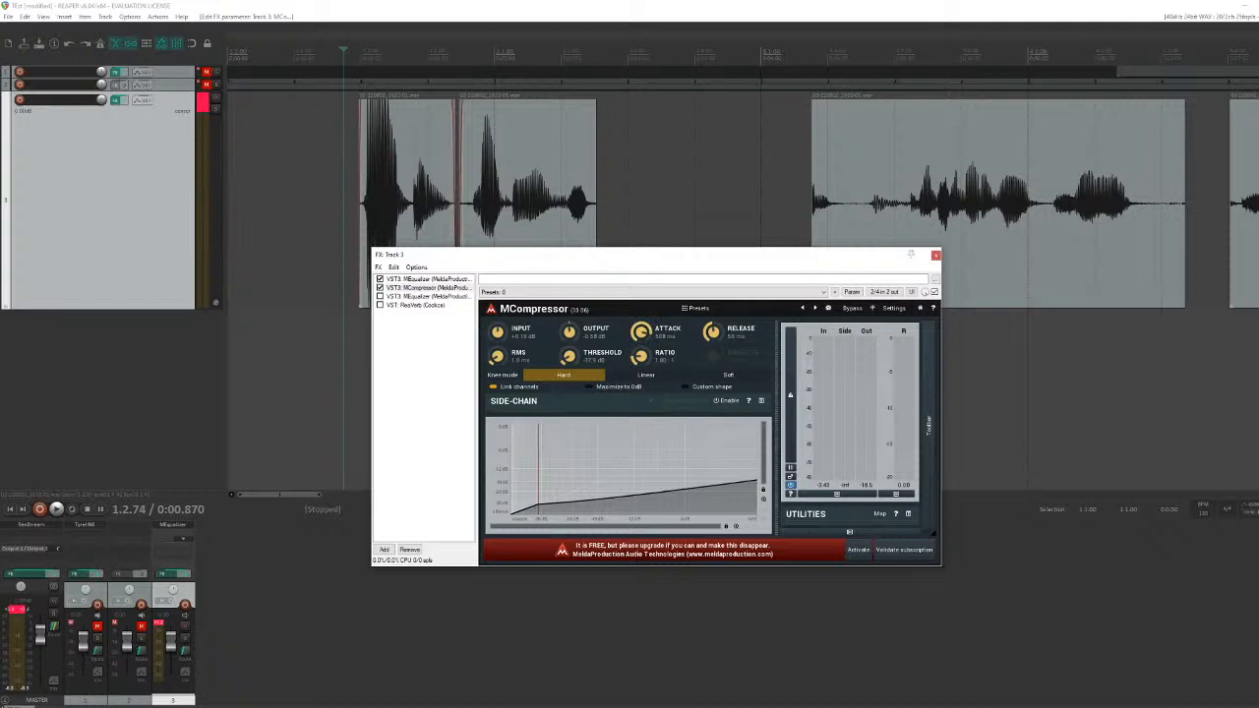
# Step: Audition the first clips twice with the compressor attack at about 500 ms
pyautogui.press('space')
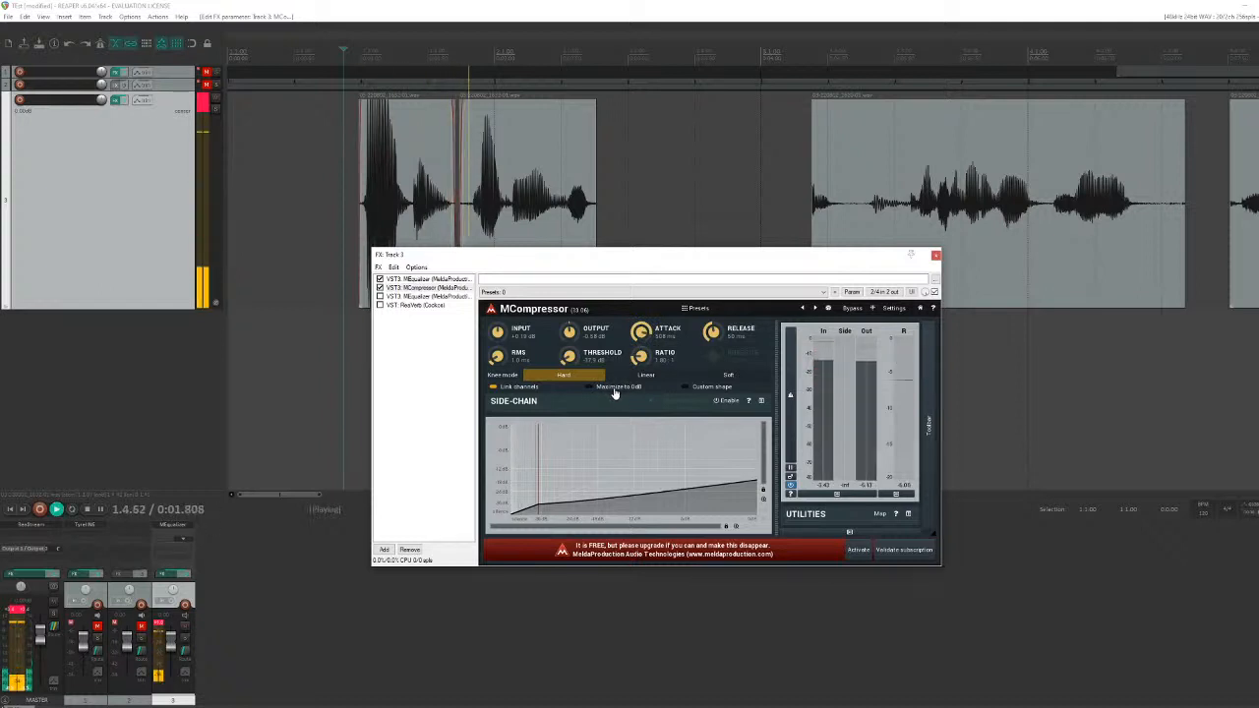
pyautogui.press('space')
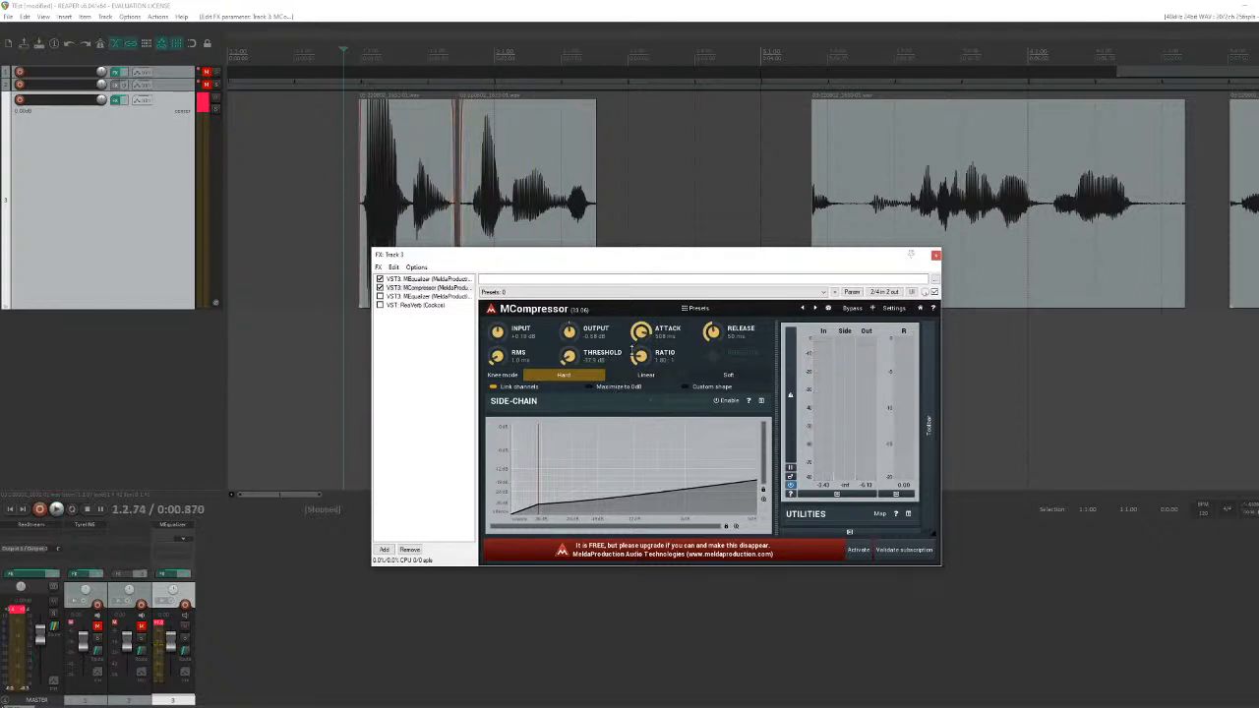
pyautogui.press('space')
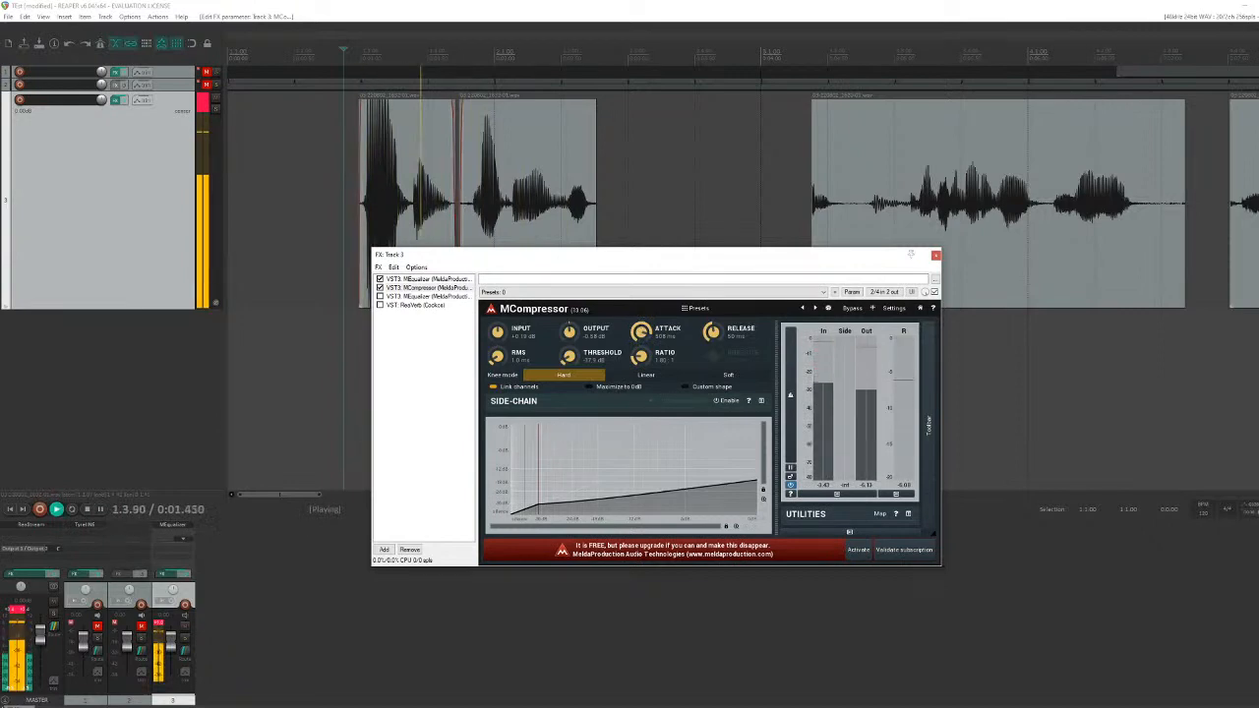
pyautogui.press('space')
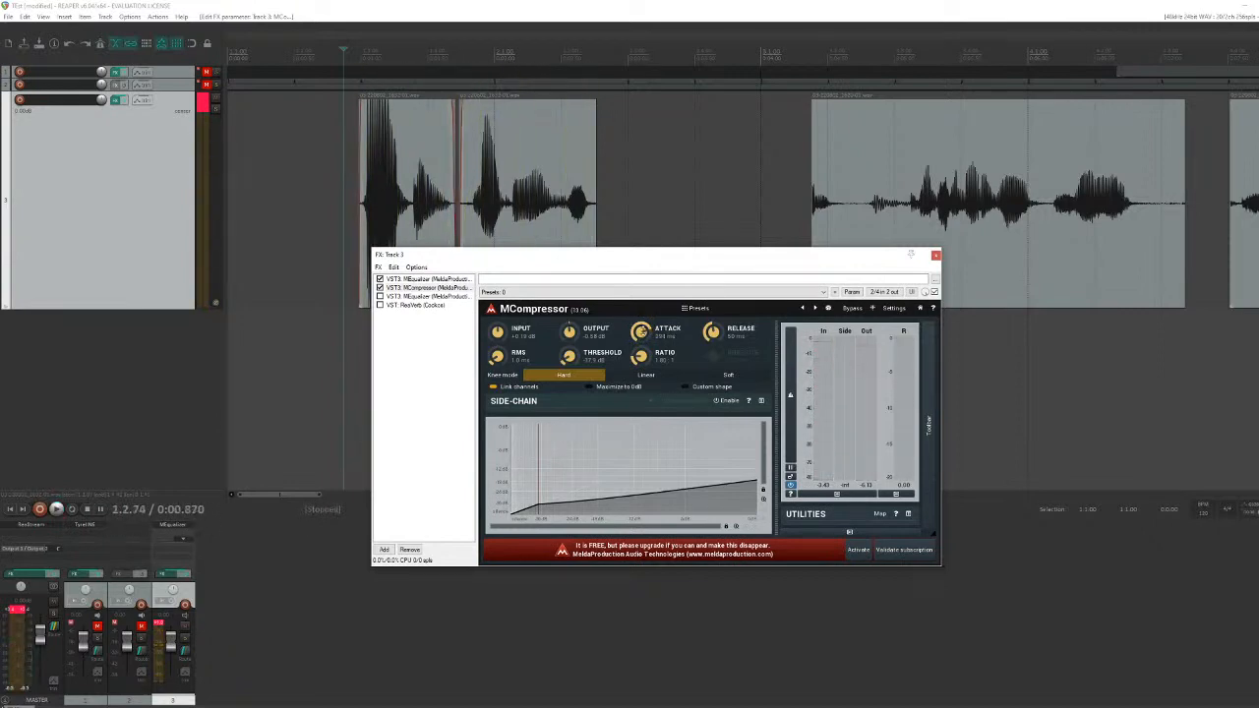
# Step: Compare playback with the compressor attack at its minimum and at about 6 ms
pyautogui.press('space')
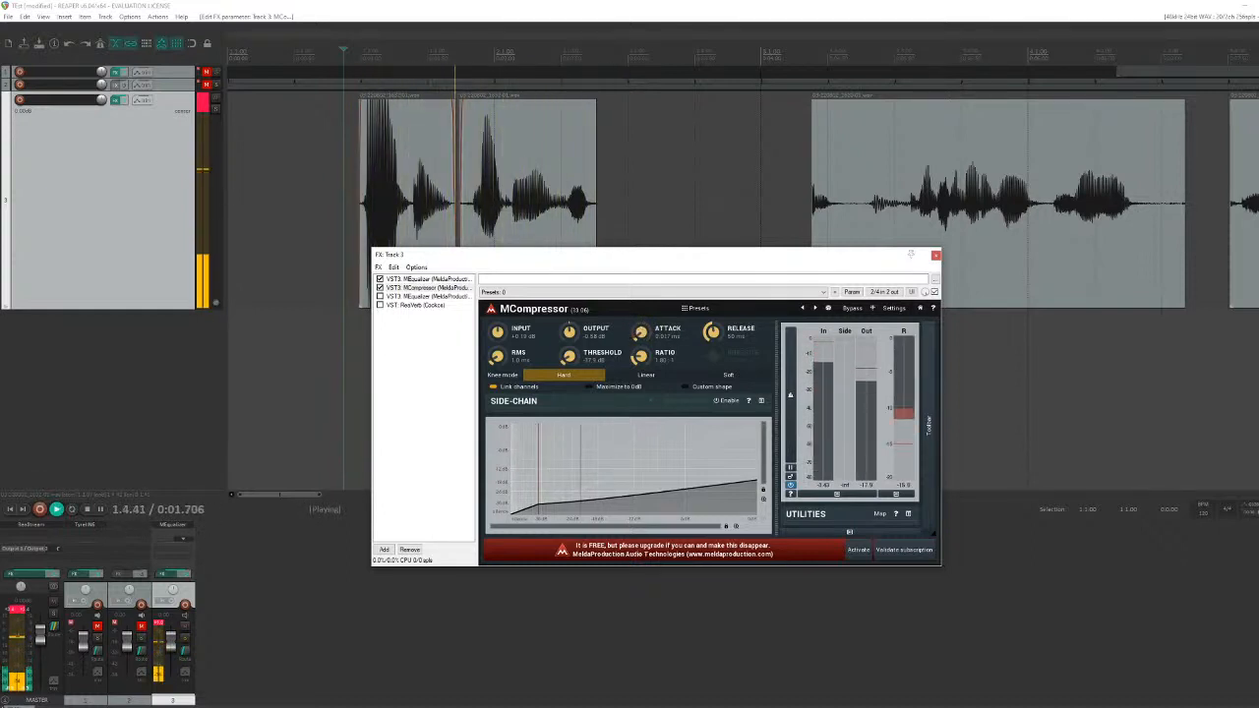
pyautogui.press('space')
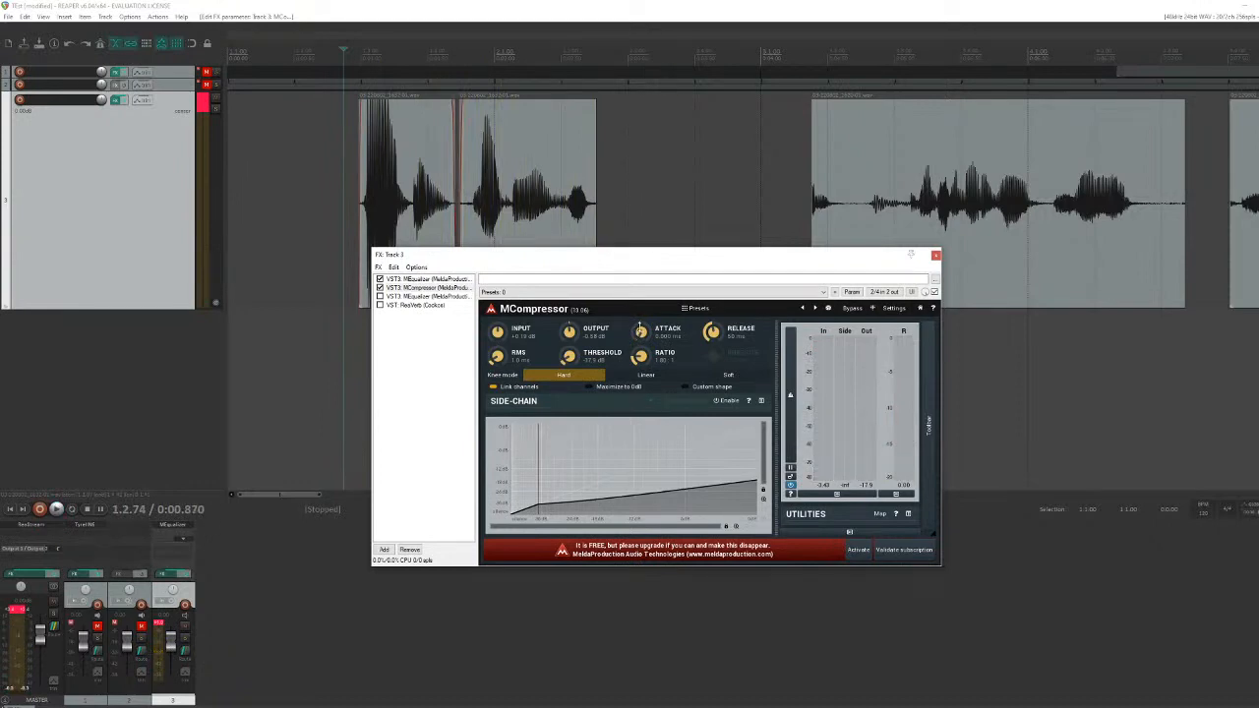
pyautogui.press('space')
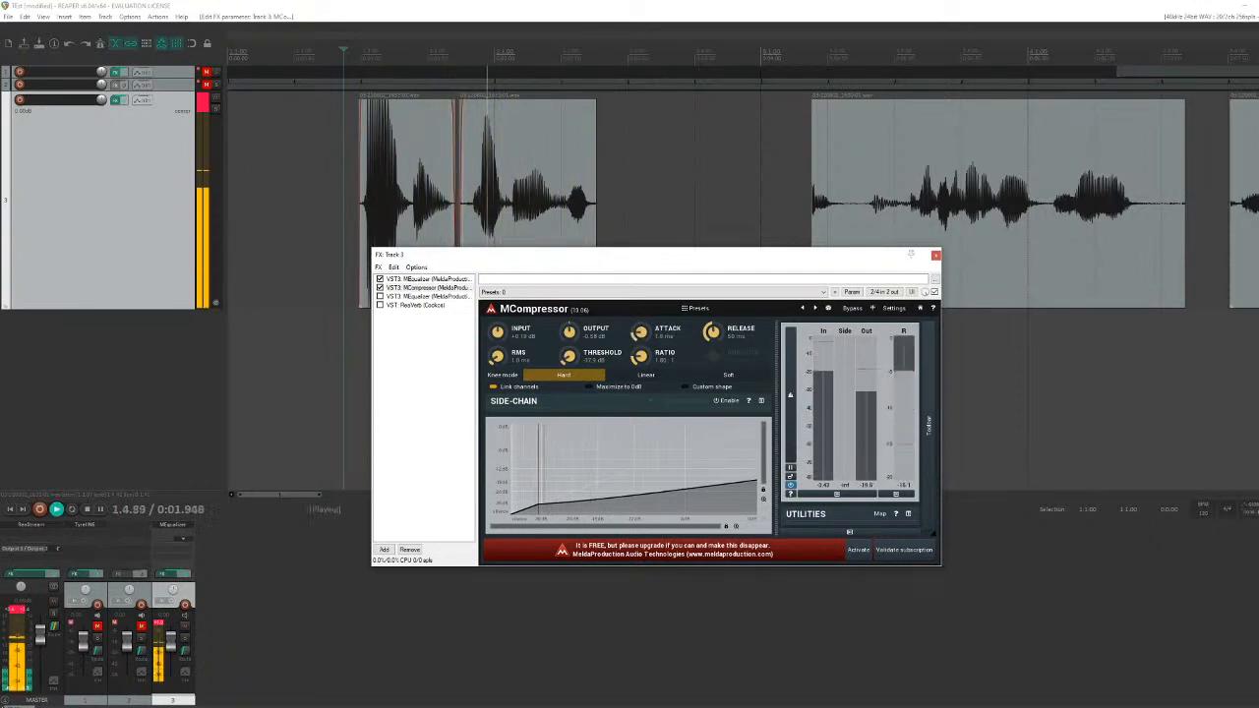
# Step: Audition the compressor with the attack at about 21 ms and again with a somewhat longer attack
pyautogui.moveTo(640, 328); pyautogui.dragTo(641, 335)
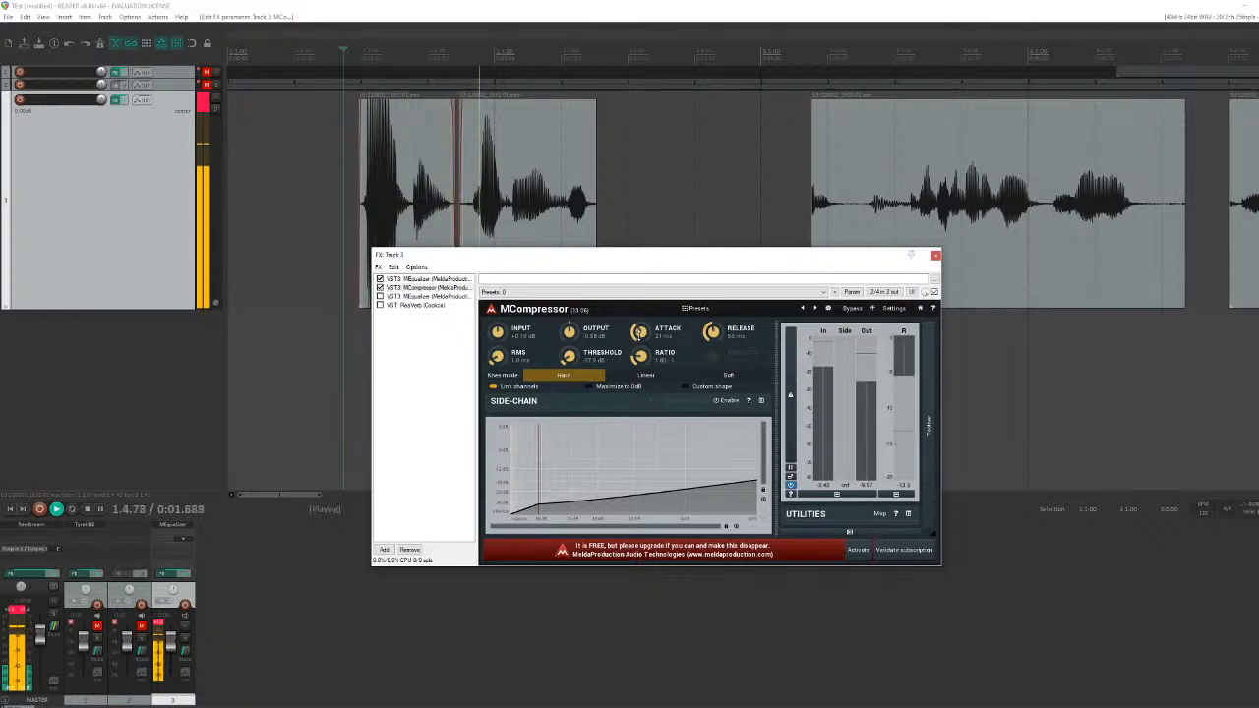
pyautogui.press('space')
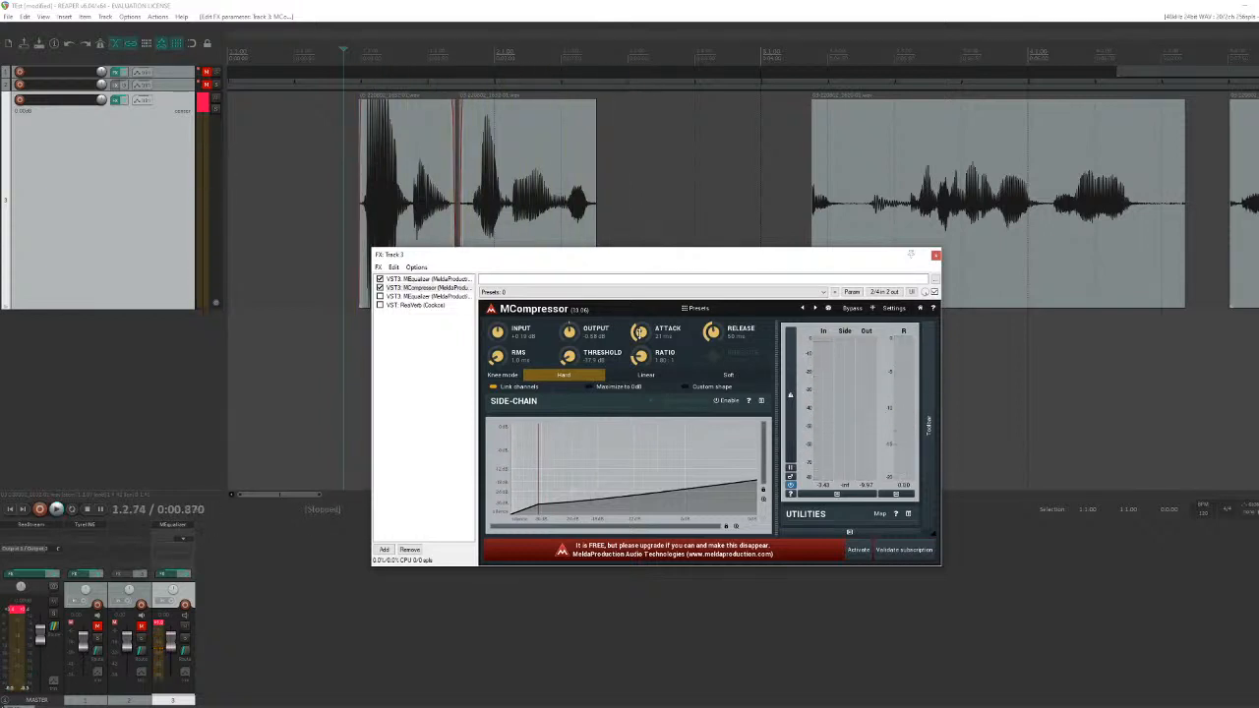
pyautogui.moveTo(639, 331); pyautogui.dragTo(640, 332)
pyautogui.press('space')
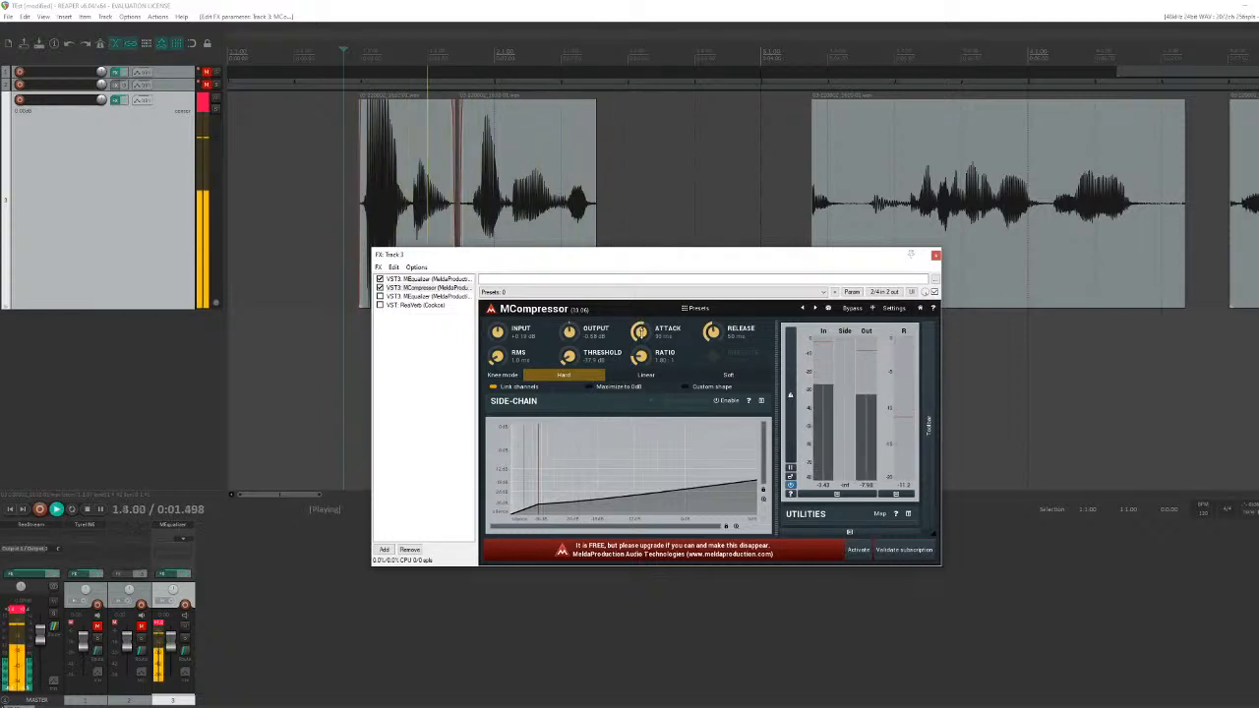
pyautogui.press('space')
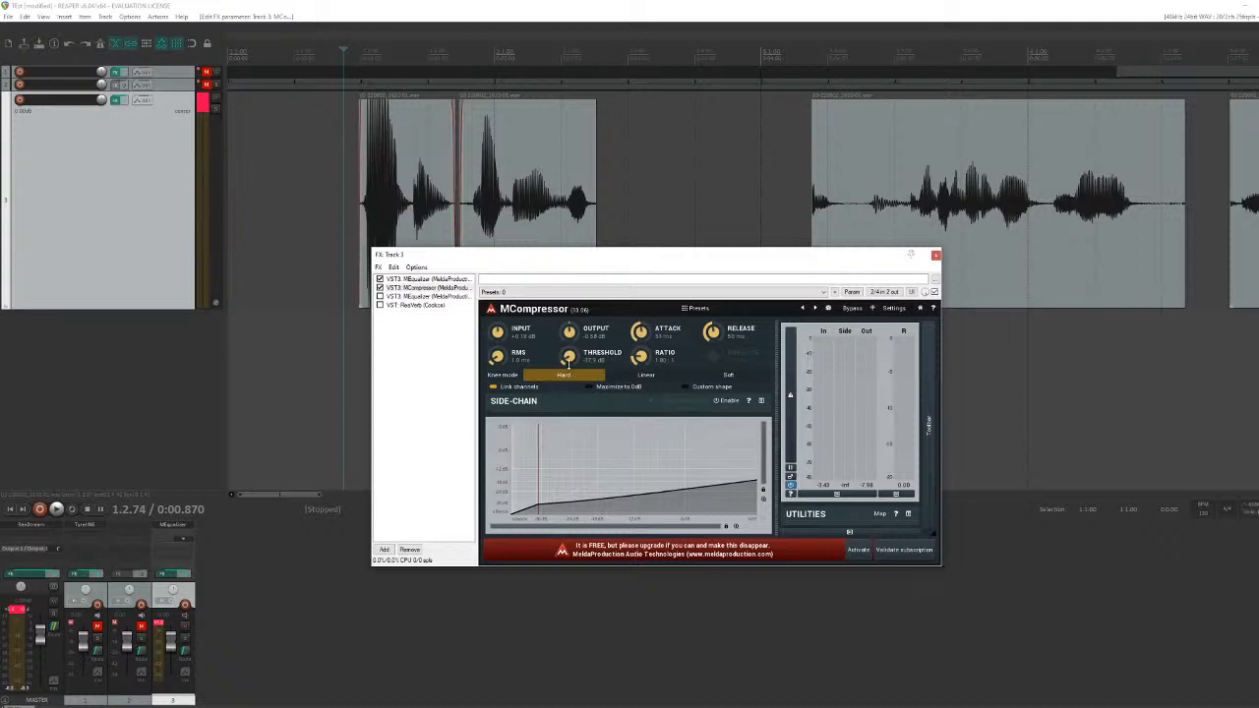
# Step: Set the compressor's release to its minimum, shorten the attack to about 6 ms and play back the clips
pyautogui.moveTo(709, 325)
pyautogui.mouseDown()
pyautogui.moveTo(709, 354)
pyautogui.moveTo(709, 300)
pyautogui.mouseUp()
pyautogui.moveTo(712, 335); pyautogui.dragTo(638, 344)
pyautogui.press('space')
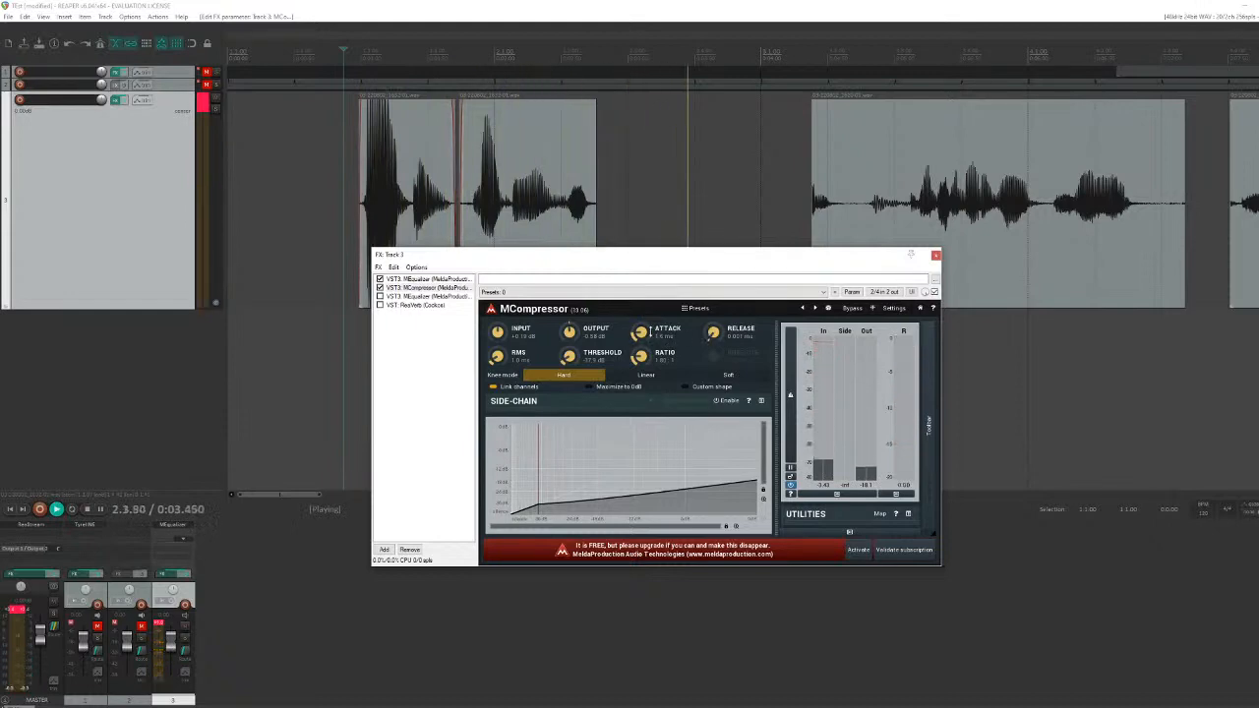
# Step: Lengthen the compressor's release to about 470 ms and further to about 620 ms, auditioning the clips at each setting
pyautogui.press('space')
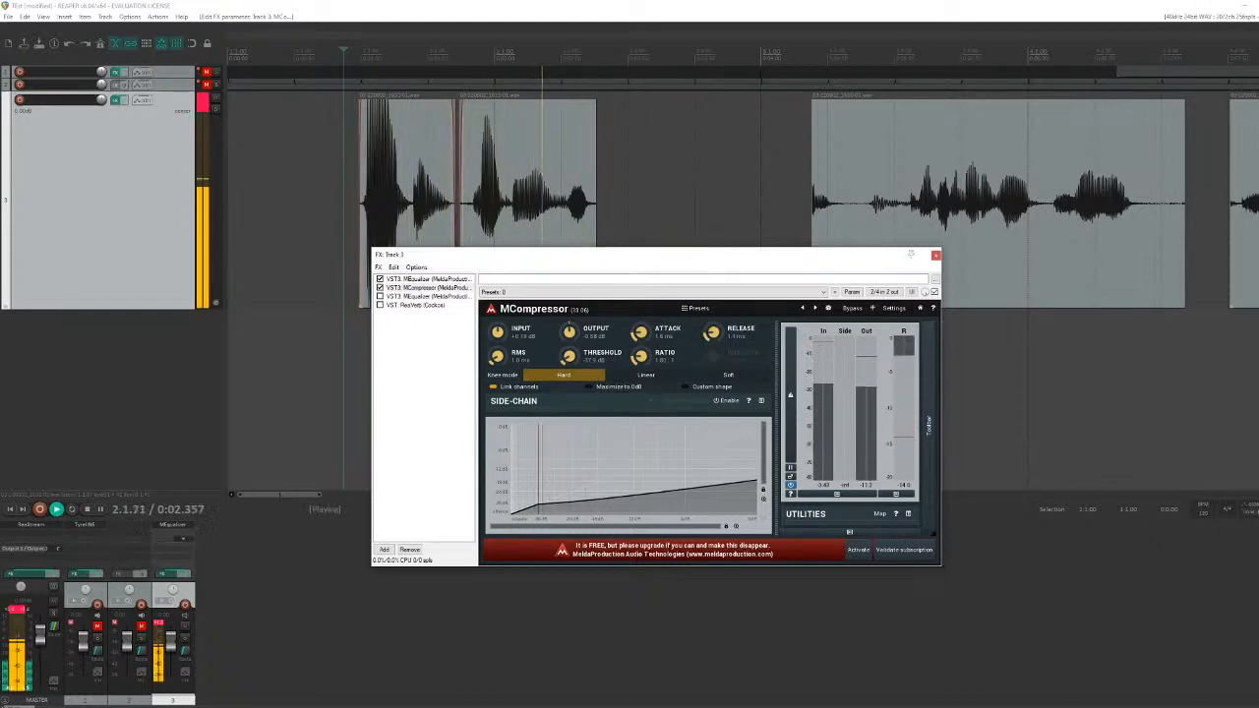
pyautogui.press('space')
pyautogui.moveTo(712, 333); pyautogui.dragTo(712, 313)
pyautogui.press('space')
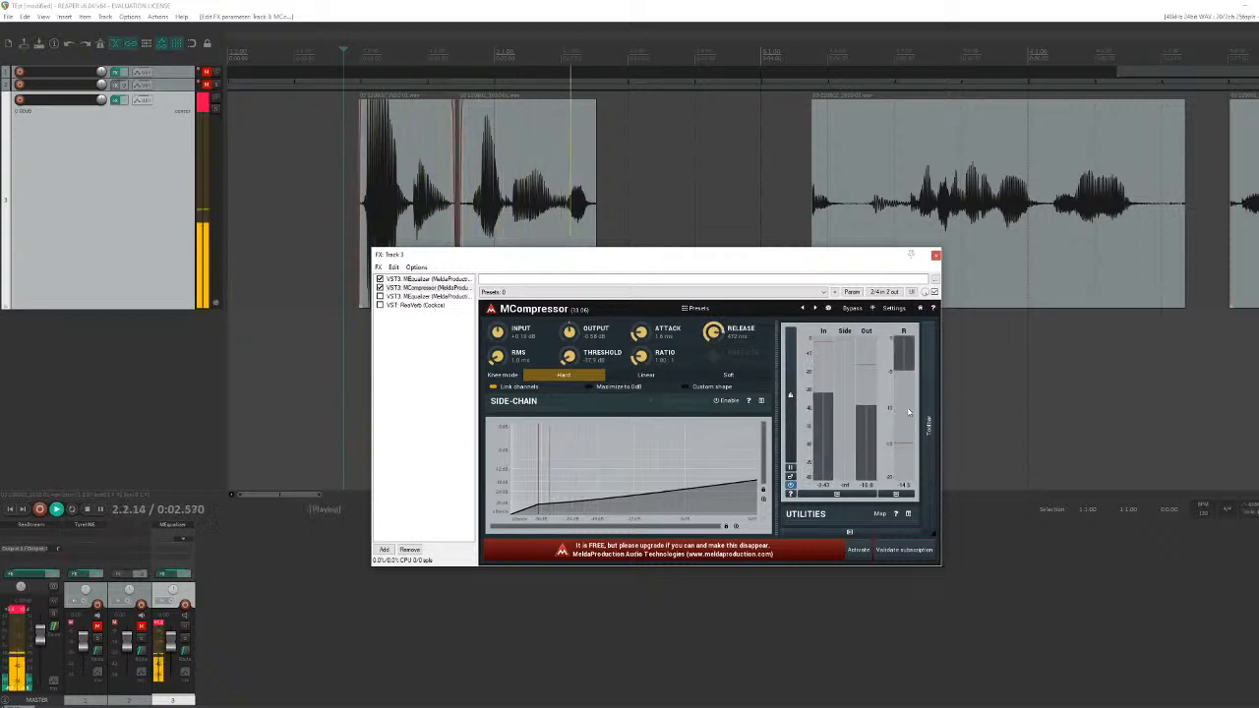
pyautogui.press('space')
pyautogui.press('space')
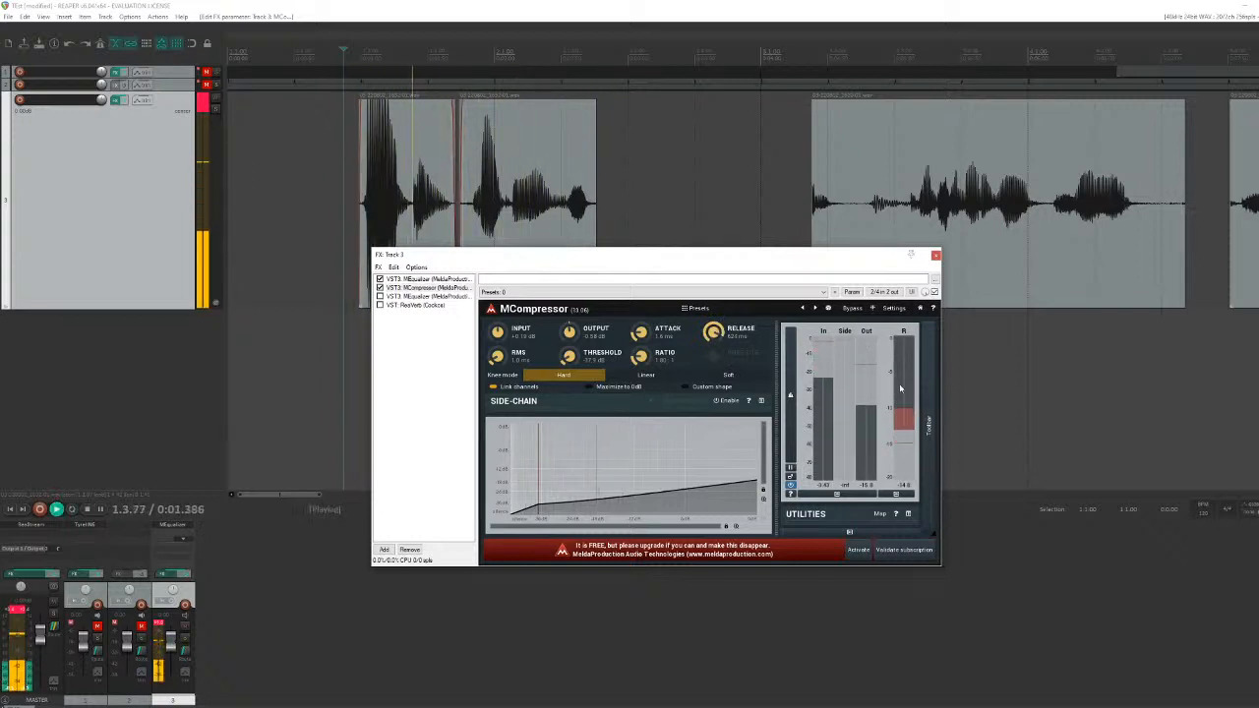
pyautogui.press('space')
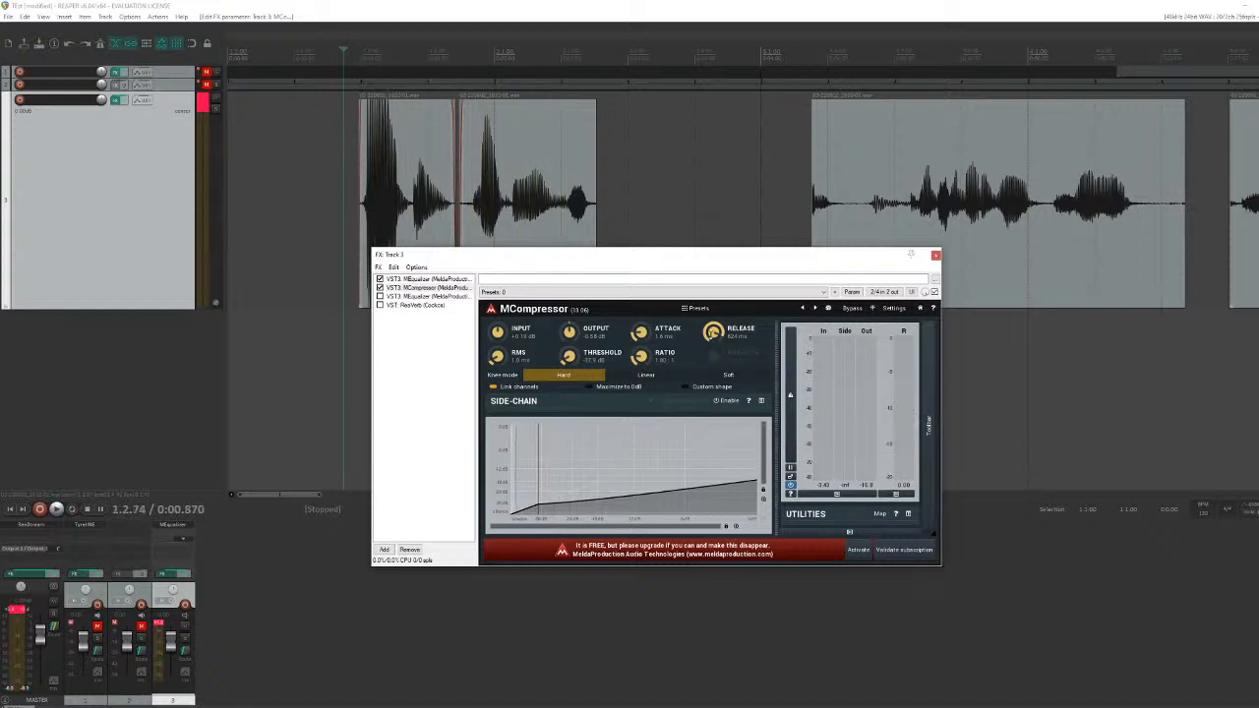
# Step: Shorten the compressor's release to about 2 ms and play back the first clips
pyautogui.moveTo(712, 333); pyautogui.dragTo(712, 386)
pyautogui.press('space')
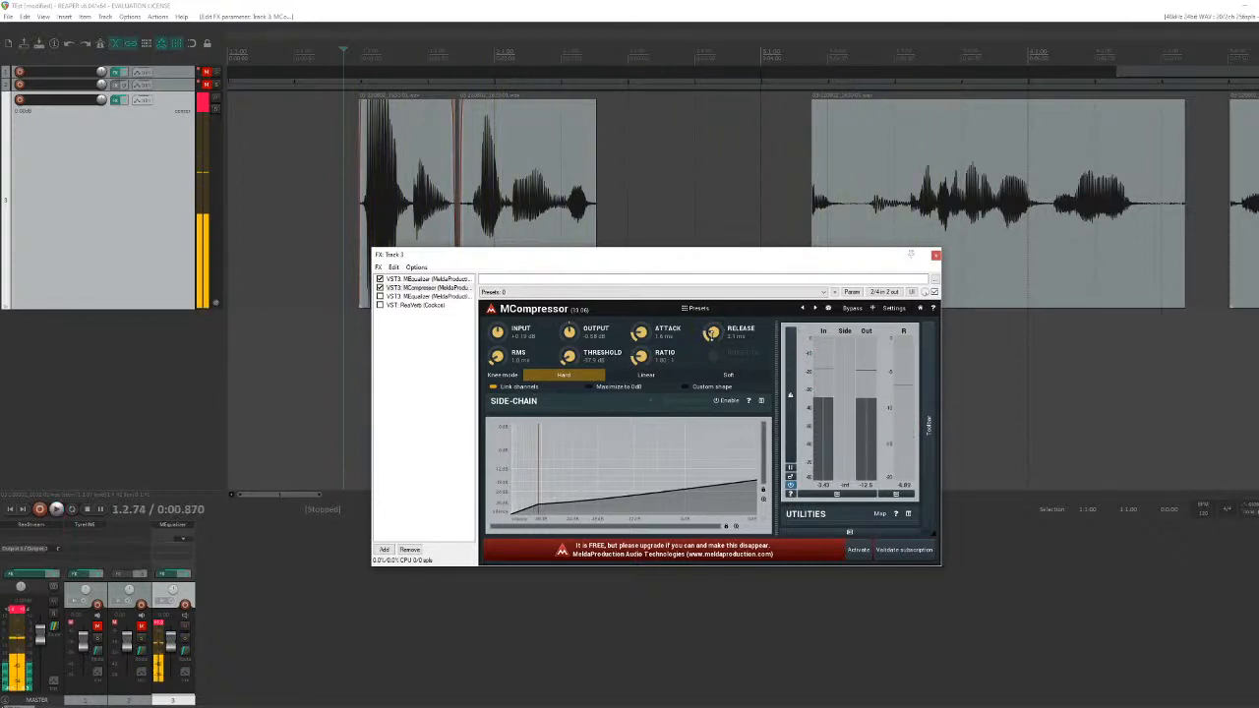
pyautogui.press('space')
# Step: Set the compressor's release to about 105 ms and lengthen its attack
pyautogui.moveTo(713, 333); pyautogui.dragTo(713, 313)
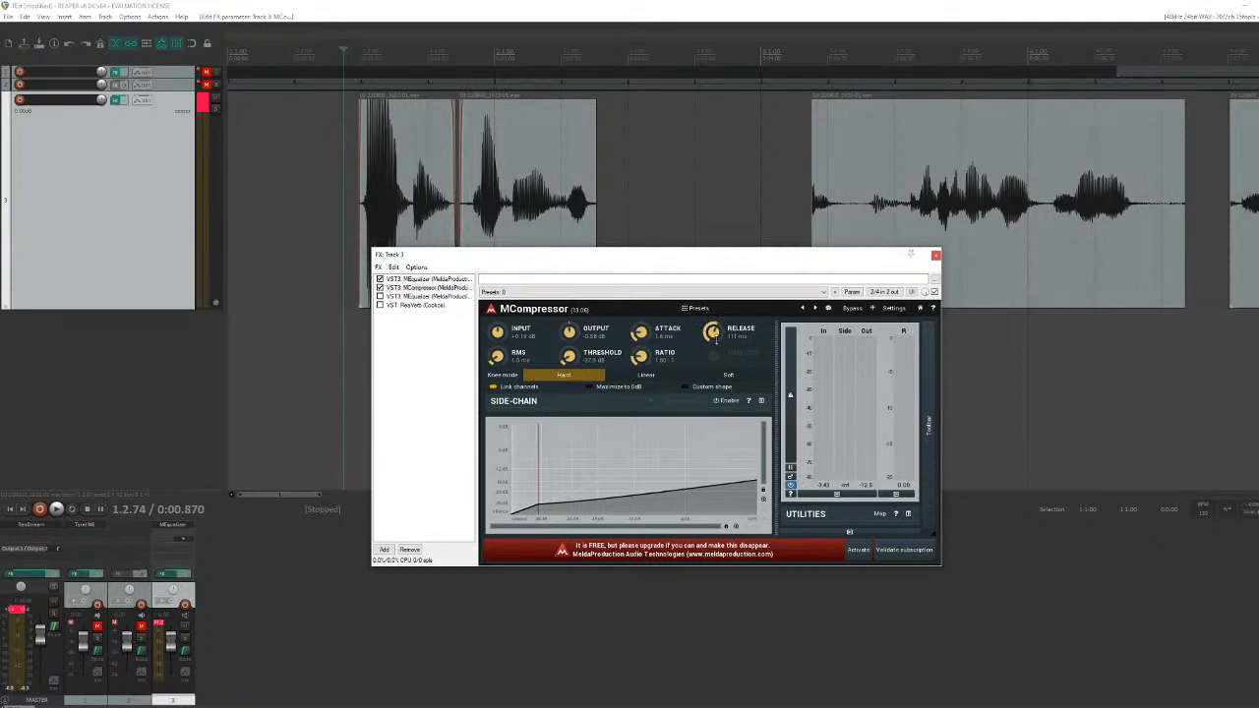
pyautogui.moveTo(715, 337); pyautogui.dragTo(649, 322)
pyautogui.moveTo(658, 336); pyautogui.dragTo(658, 338)
# Step: Raise the compressor's threshold to about -11 dB and audition the first clips
pyautogui.moveTo(568, 356); pyautogui.dragTo(569, 311)
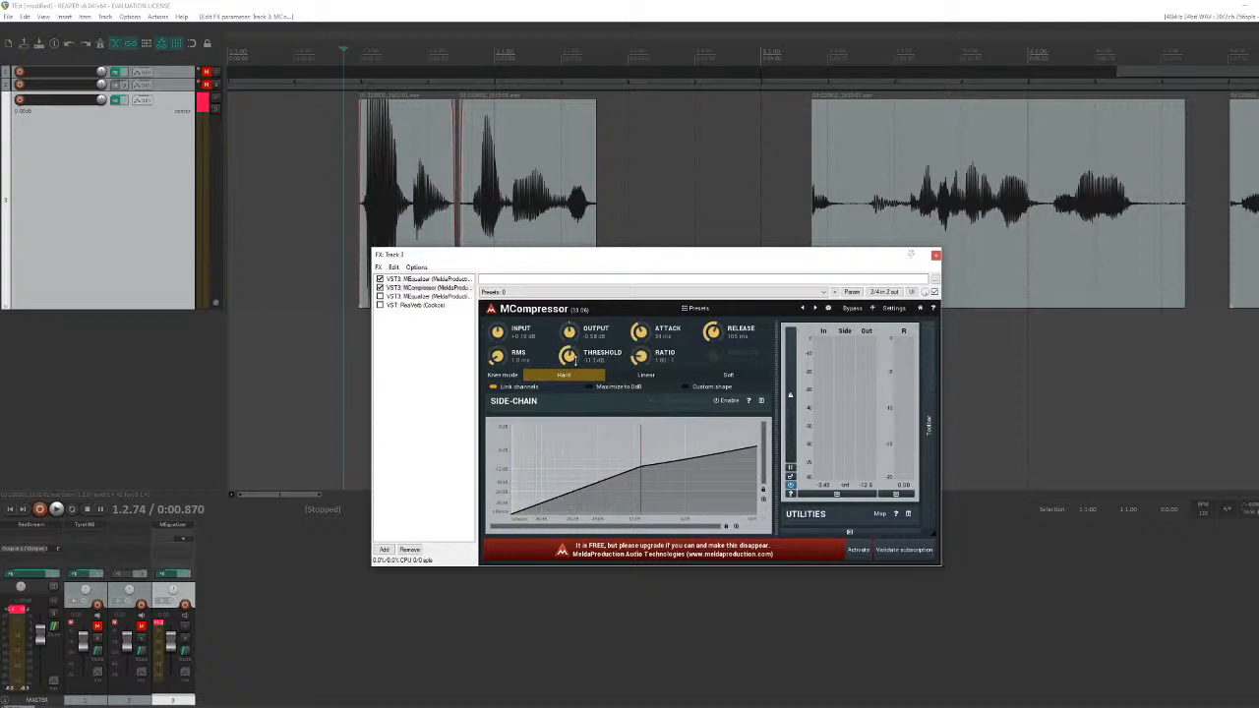
pyautogui.press('space')
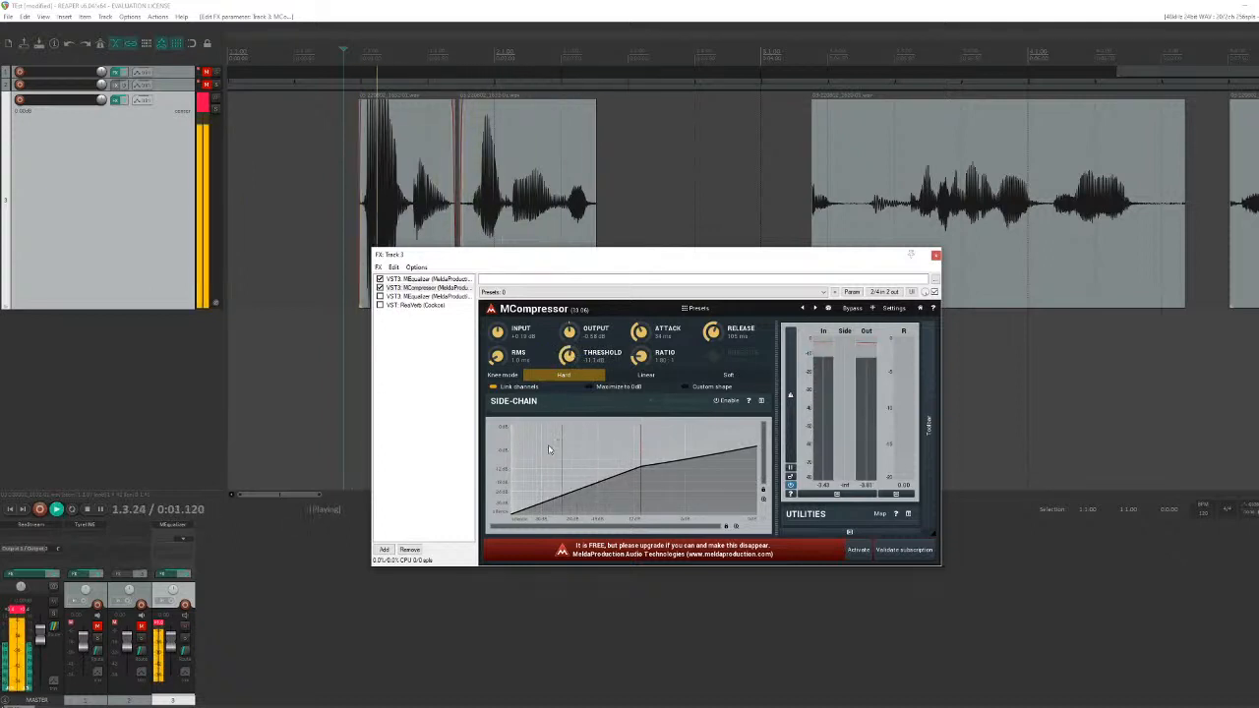
pyautogui.press('space')
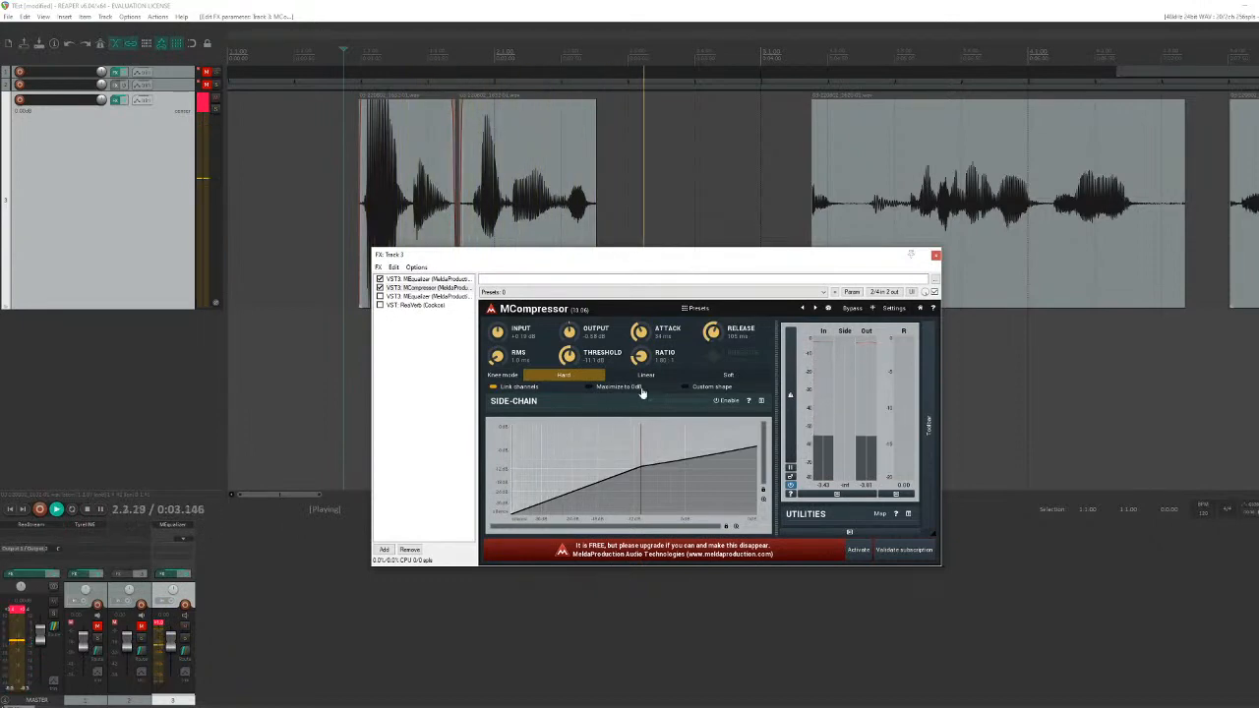
pyautogui.press('space')
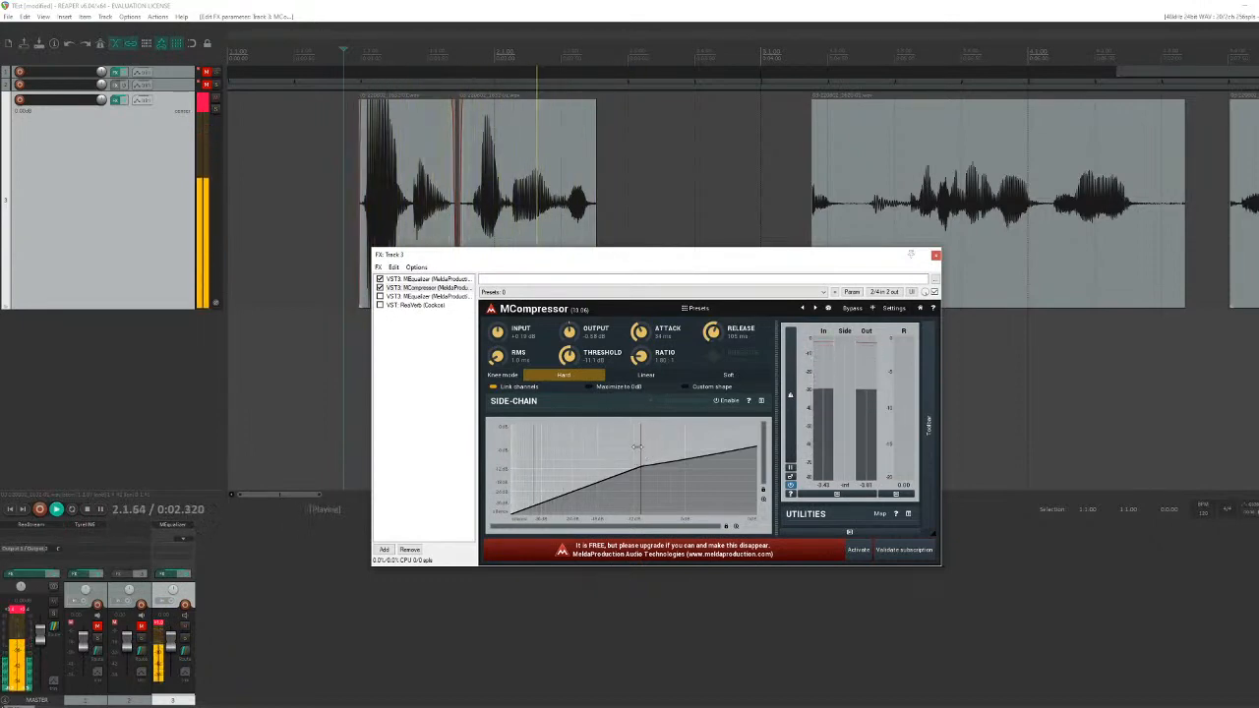
pyautogui.press('space')
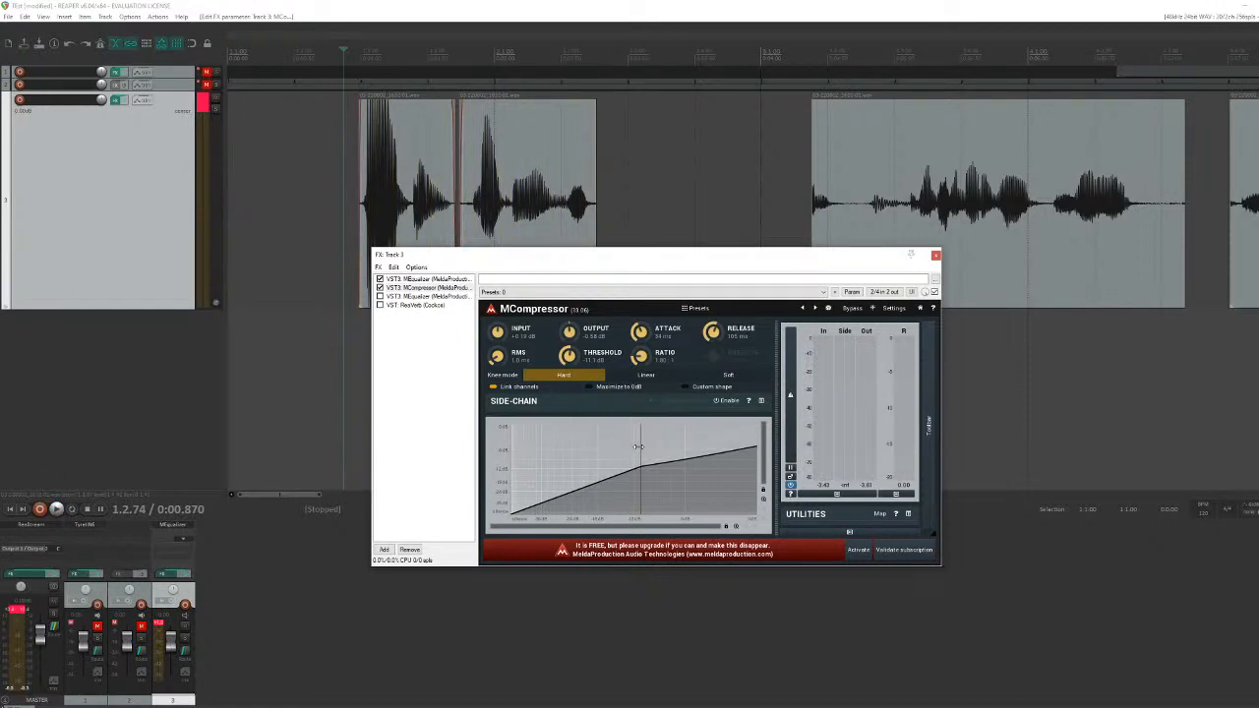
# Step: Compare the clips with the compressor bypassed and enabled at the -11 dB threshold
pyautogui.press('space')
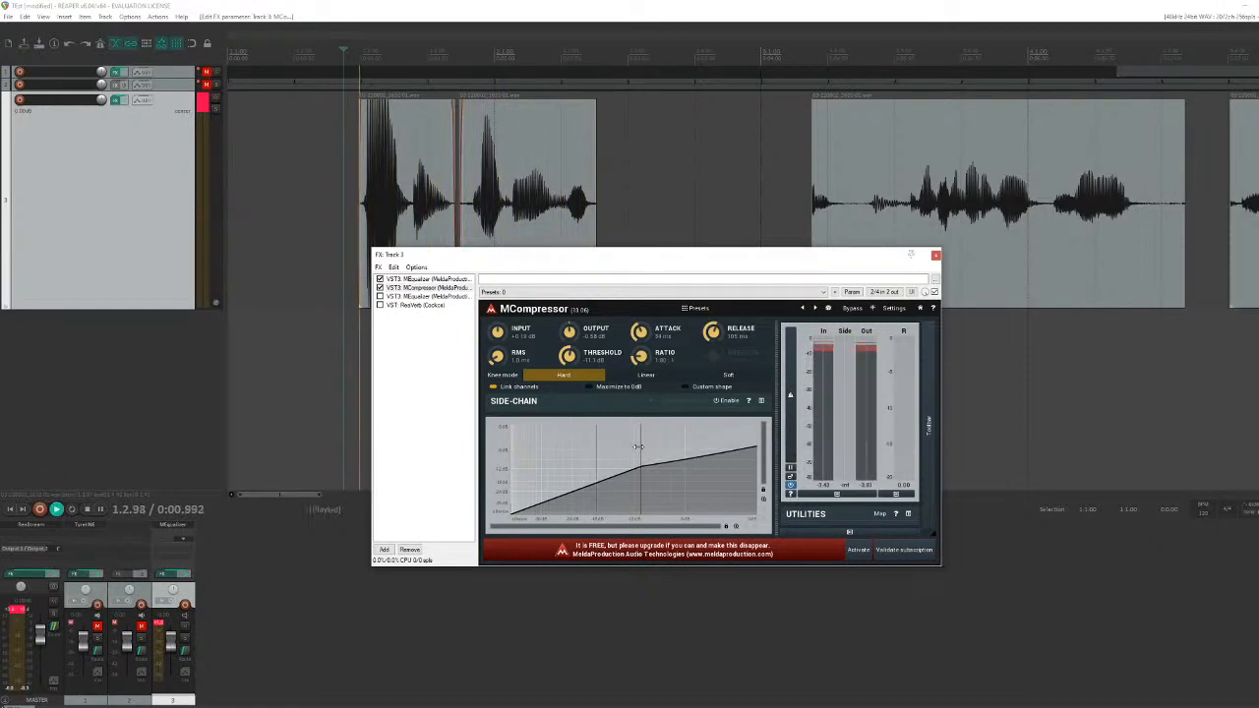
pyautogui.click(380, 287)
pyautogui.click(379, 287)
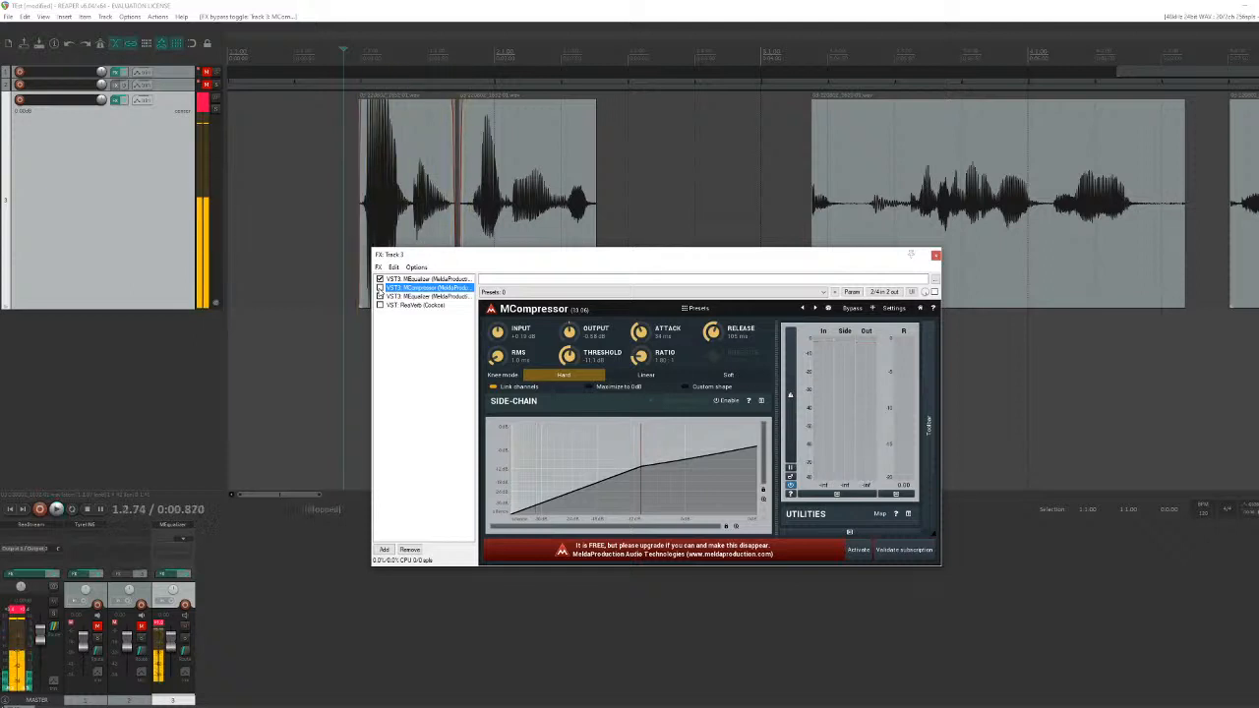
pyautogui.press('space')
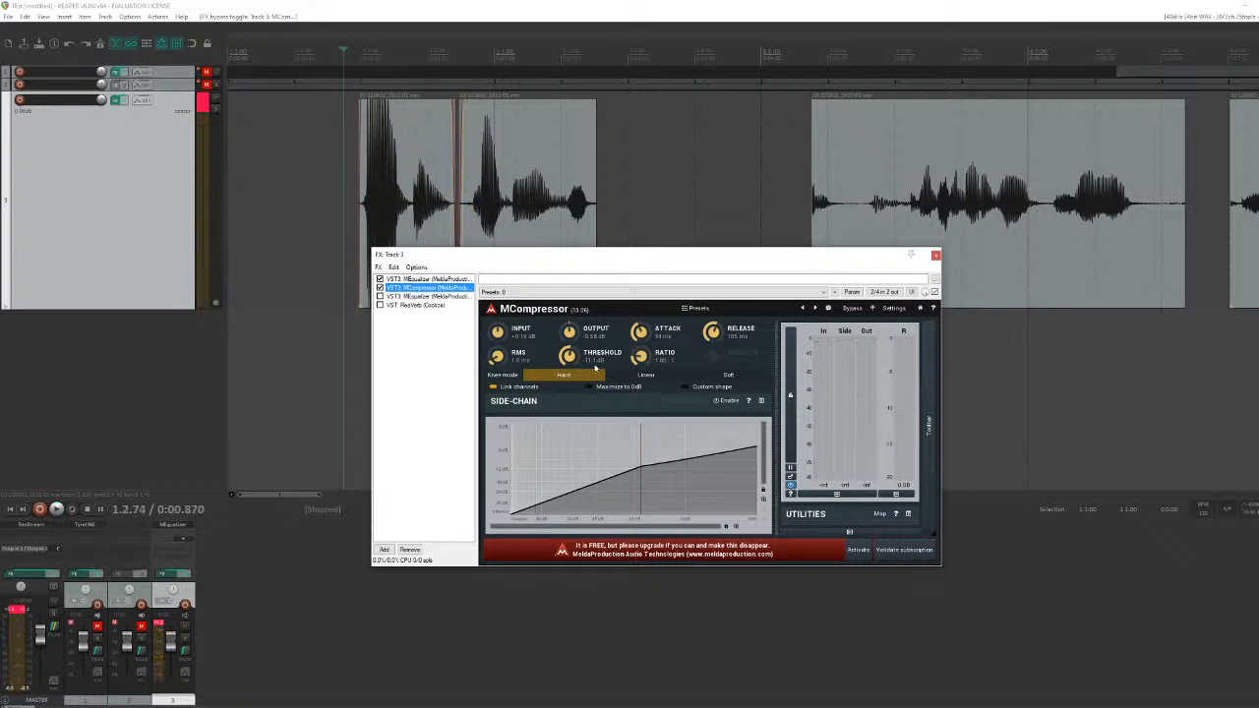
# Step: Lower the compressor's threshold to about -20 dB and audition the clips twice
pyautogui.moveTo(570, 356); pyautogui.dragTo(569, 400)
pyautogui.press('space')
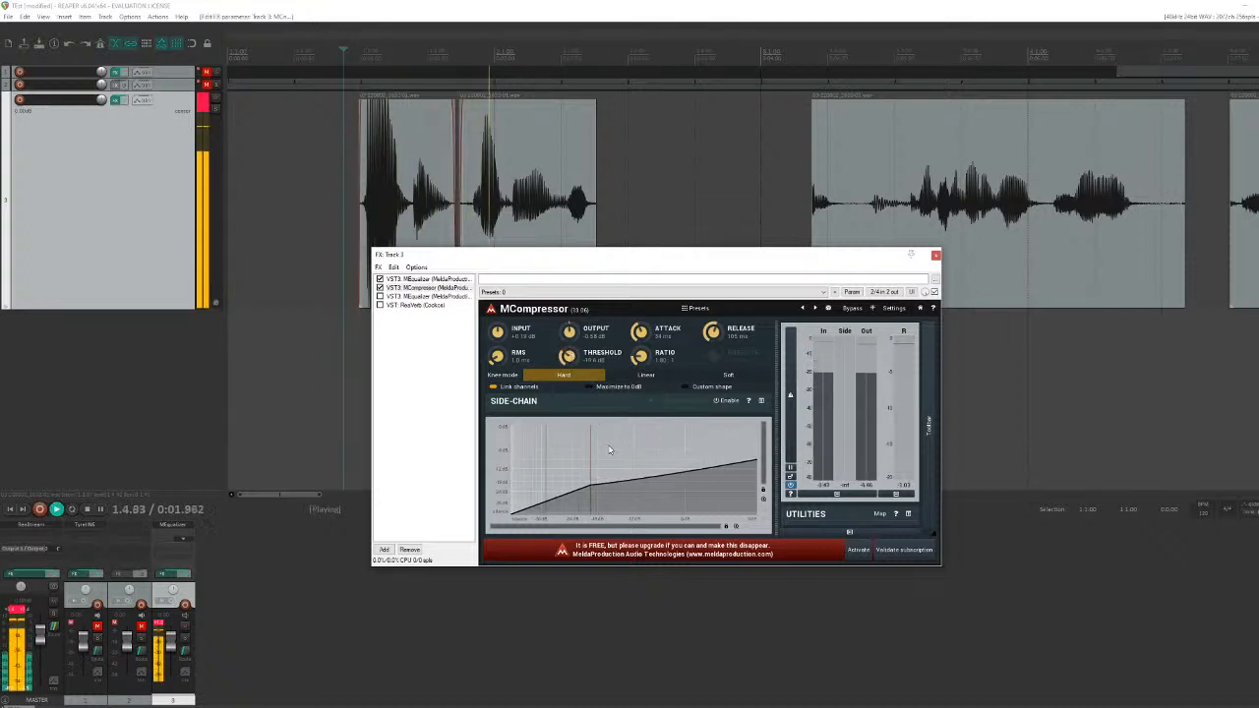
pyautogui.press('space')
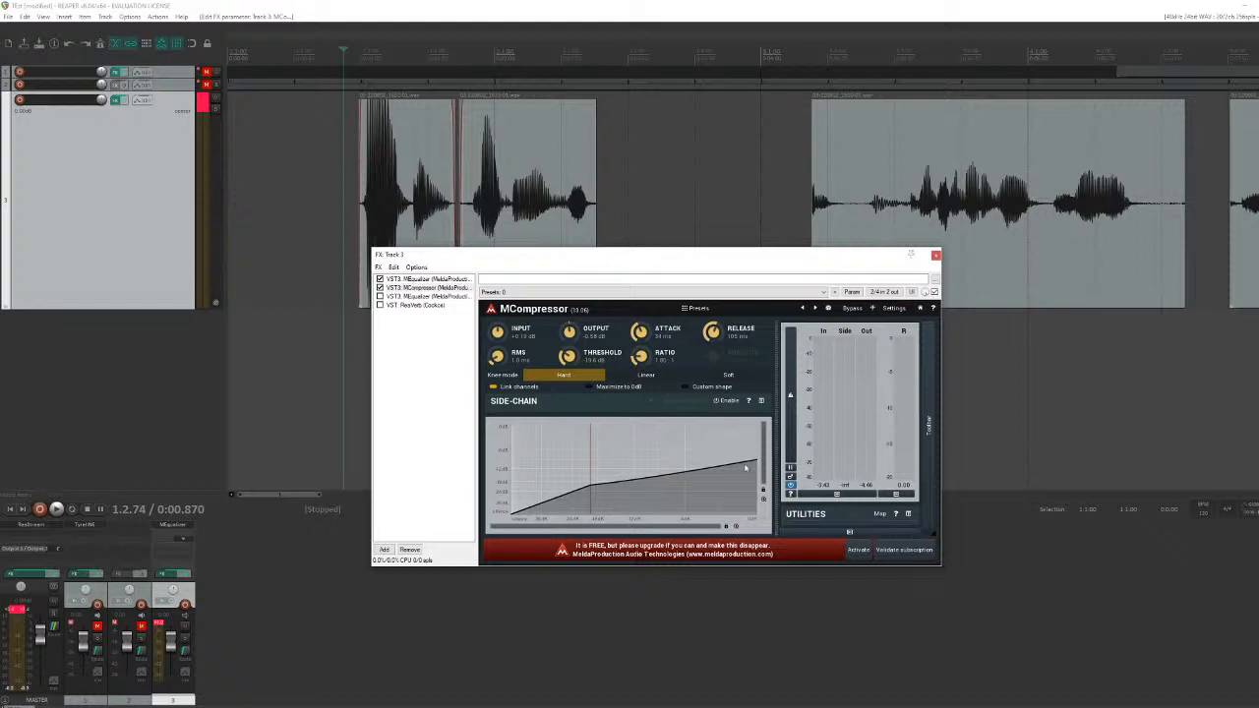
pyautogui.press('space')
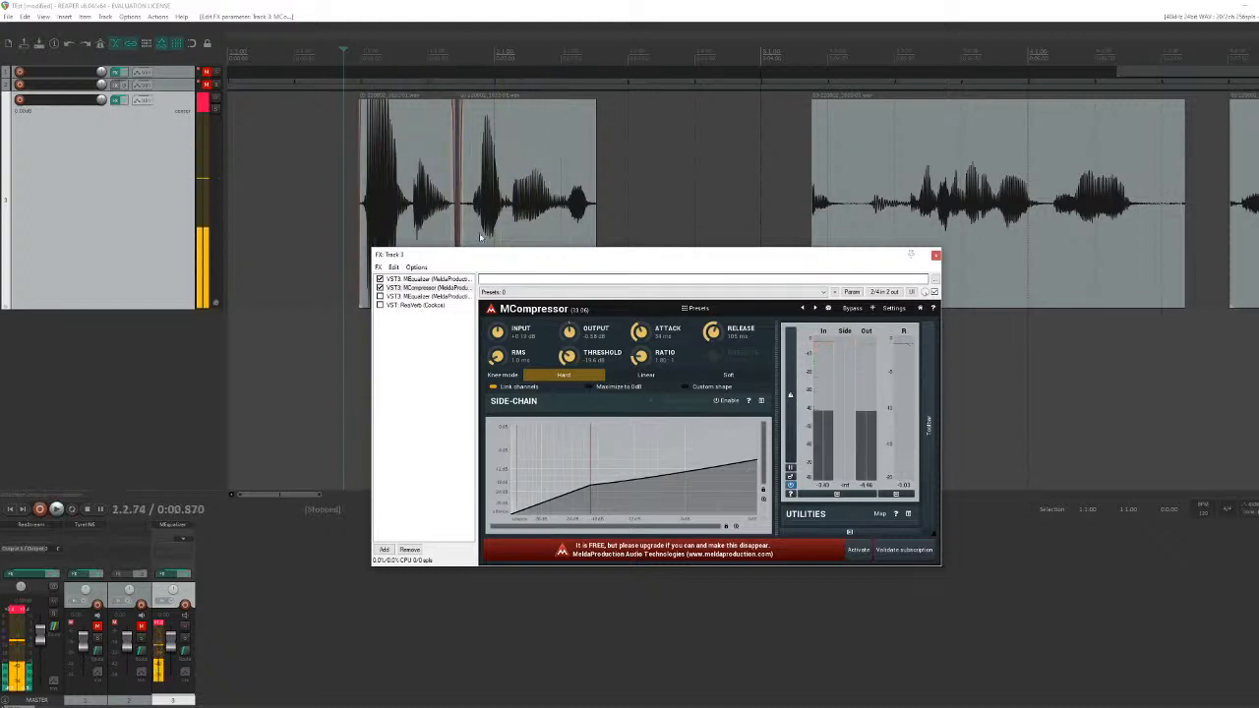
pyautogui.press('space')
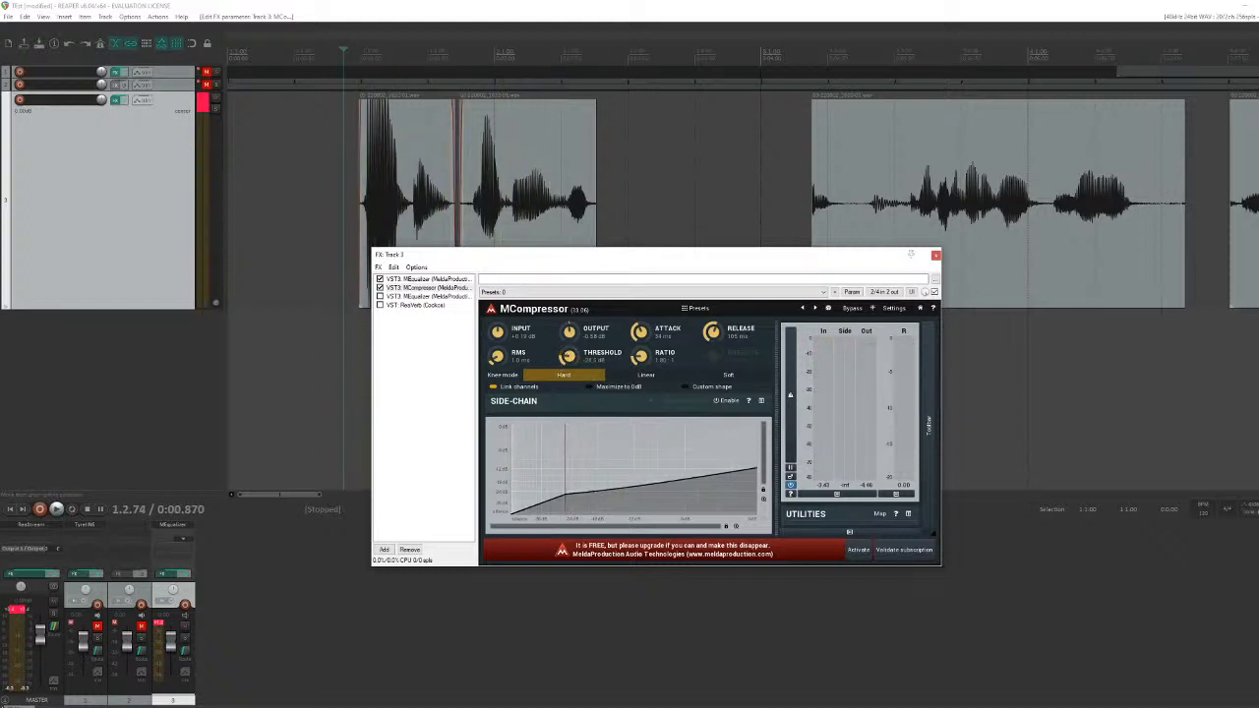
# Step: Audition the clips with the threshold lowered to about -28 dB and again at about -54 dB
pyautogui.press('space')
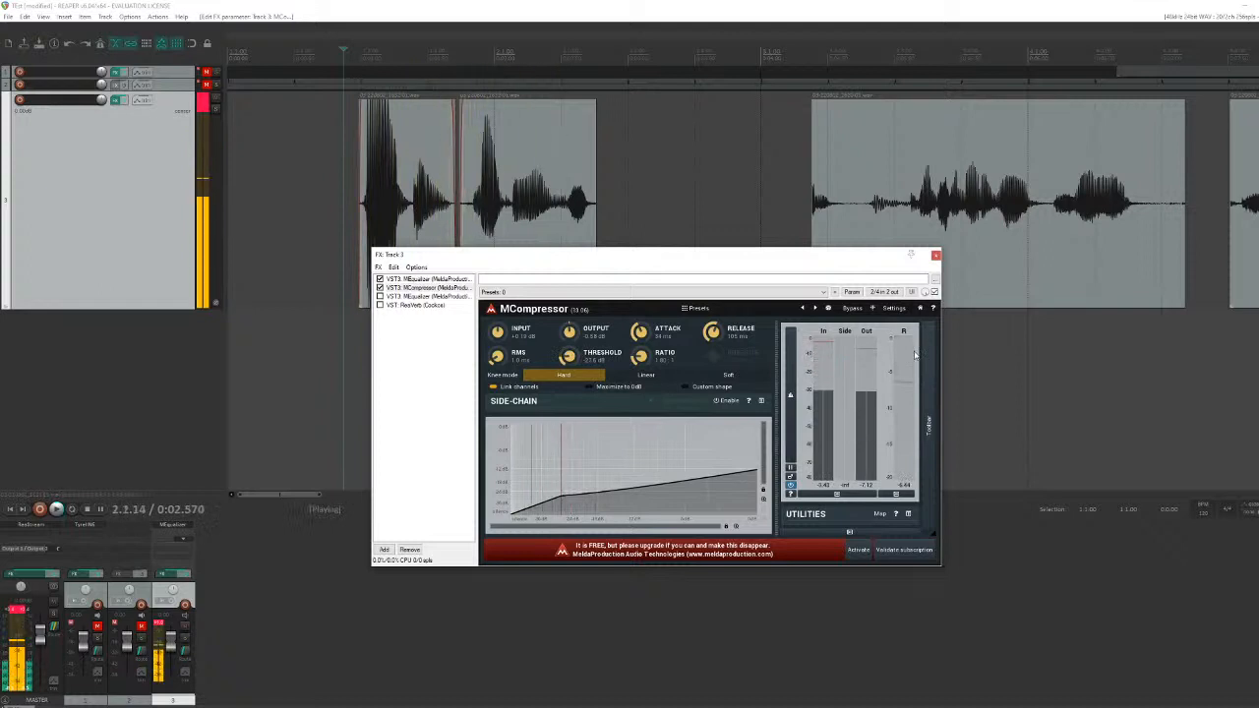
pyautogui.press('space')
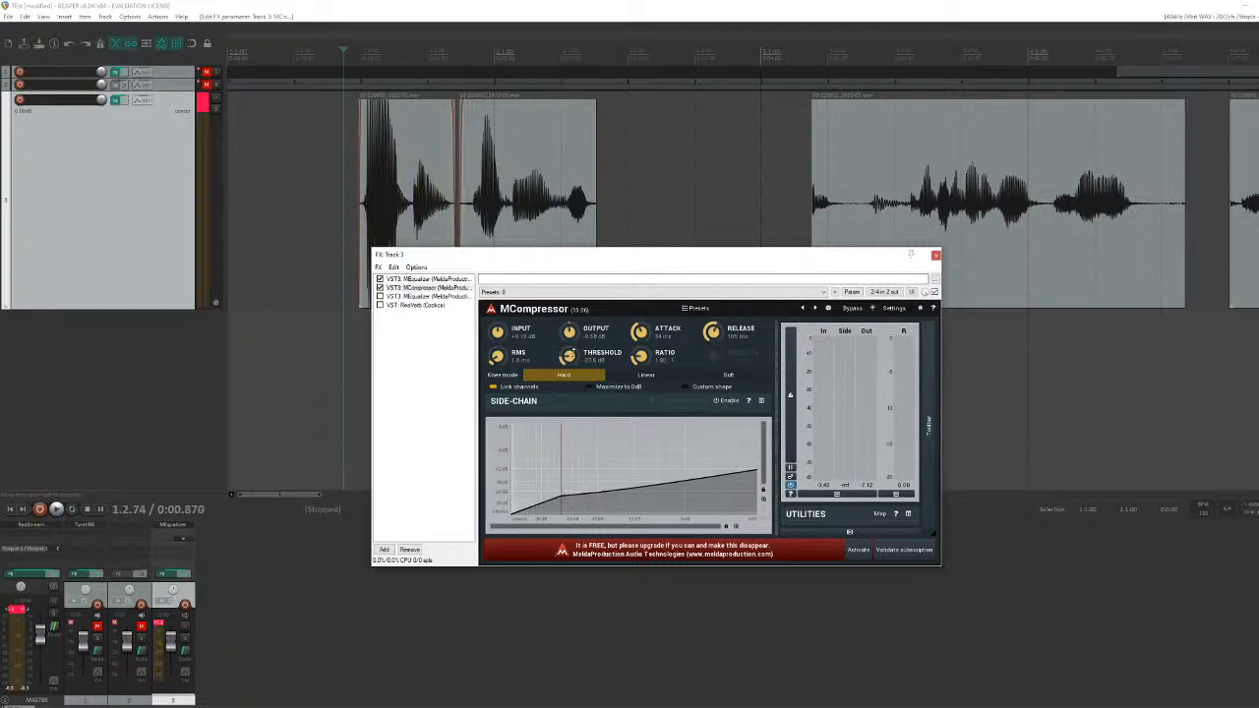
pyautogui.press('space')
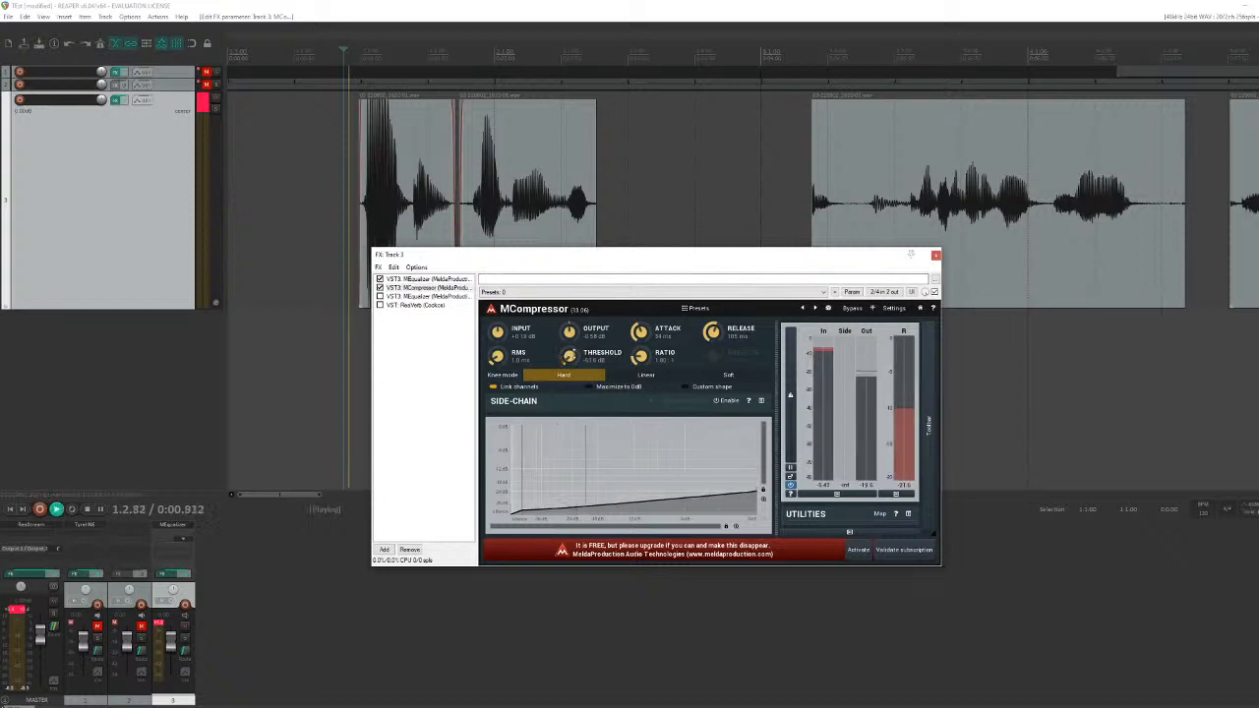
pyautogui.press('space')
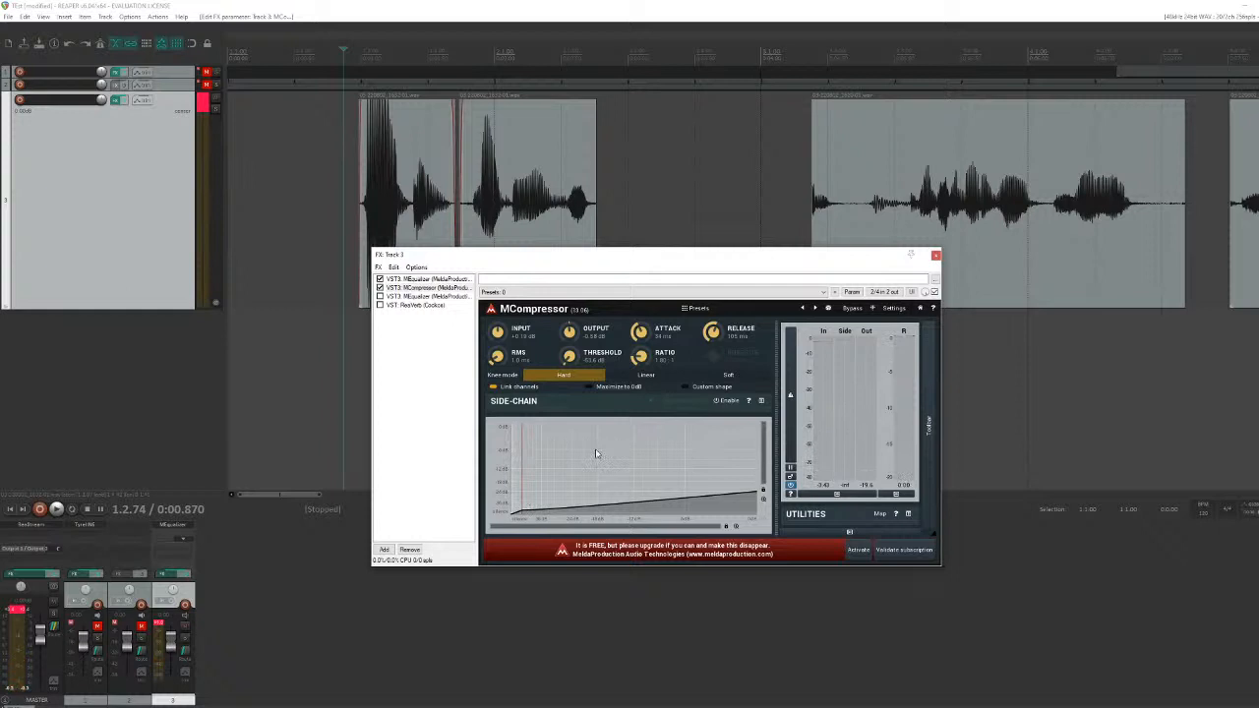
# Step: Raise the compressor's threshold to about -25 dB and play back the clips
pyautogui.moveTo(569, 356)
pyautogui.mouseDown()
pyautogui.moveTo(568, 320)
pyautogui.moveTo(569, 332)
pyautogui.mouseUp()
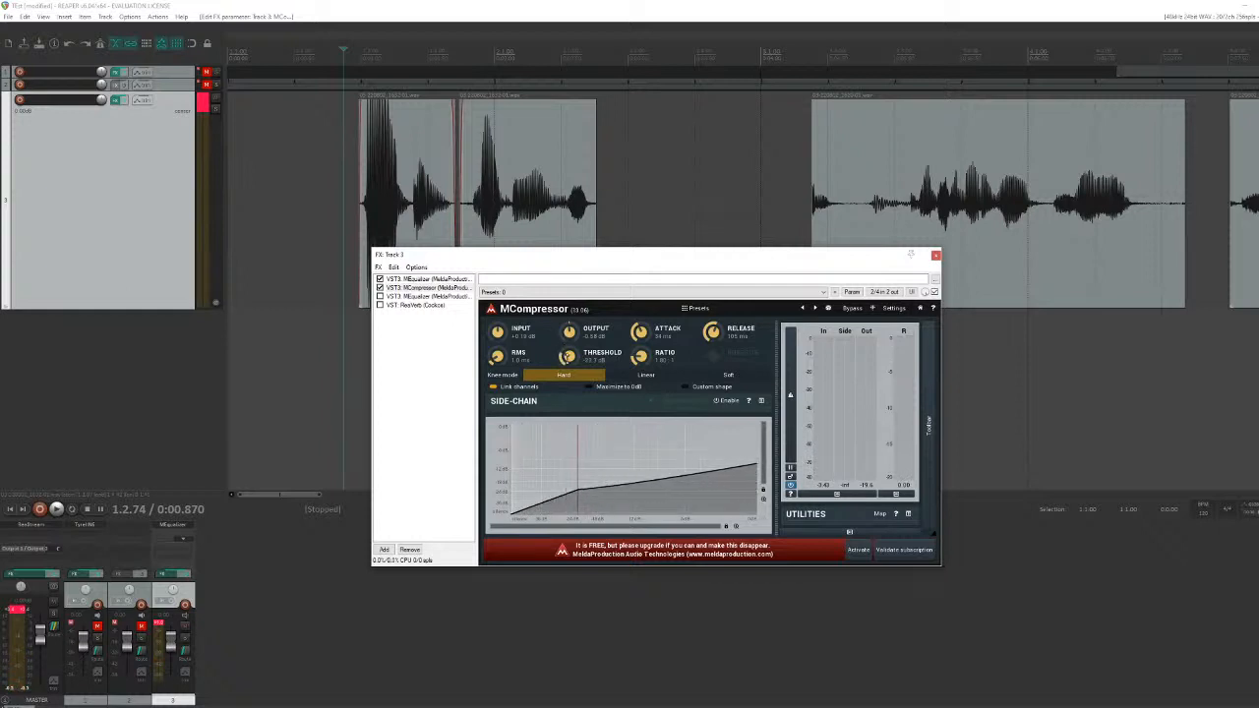
pyautogui.press('space')
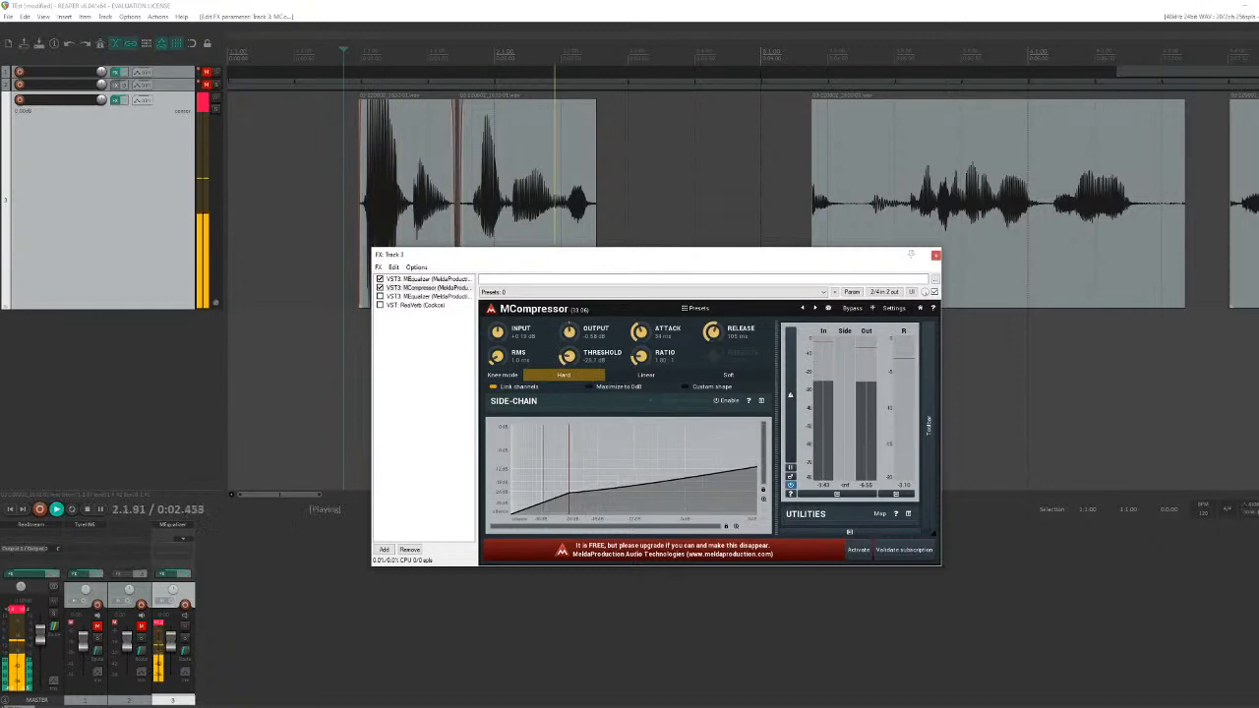
pyautogui.press('space')
# Step: Set the compressor's threshold to about -22.7 dB and replay the take from just before the first clip
pyautogui.moveTo(569, 355); pyautogui.dragTo(569, 371)
pyautogui.press('space')
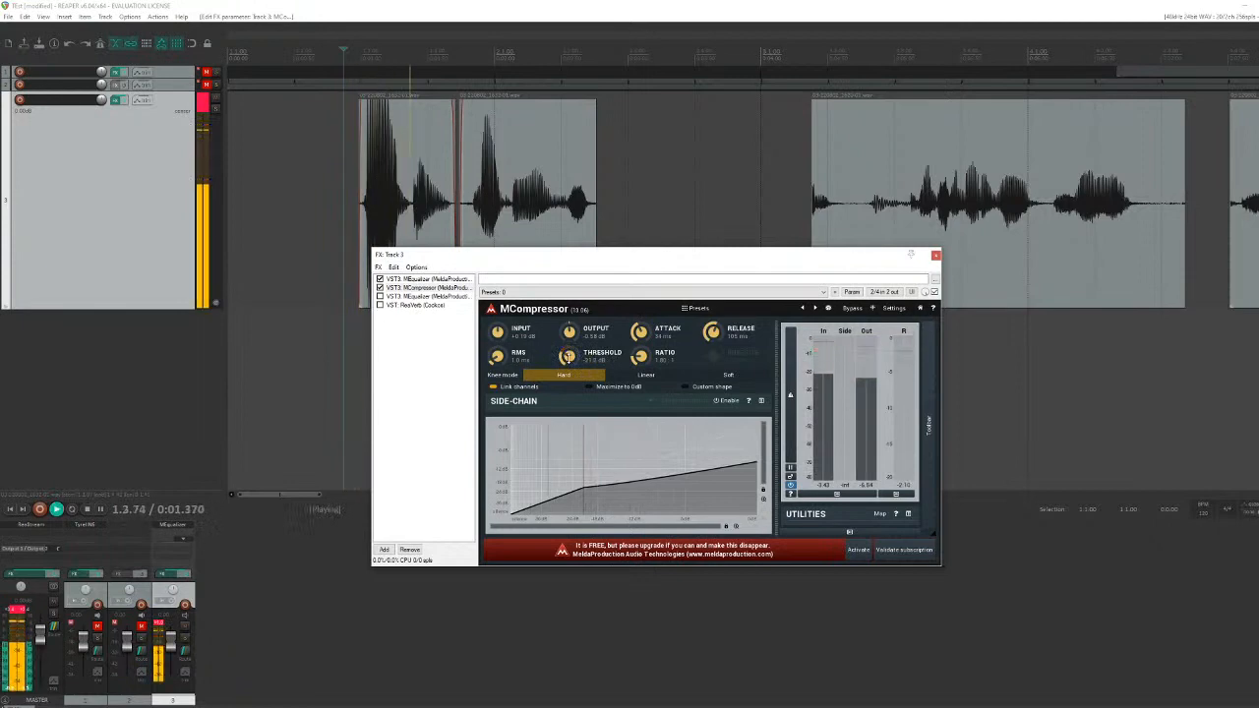
pyautogui.press('space')
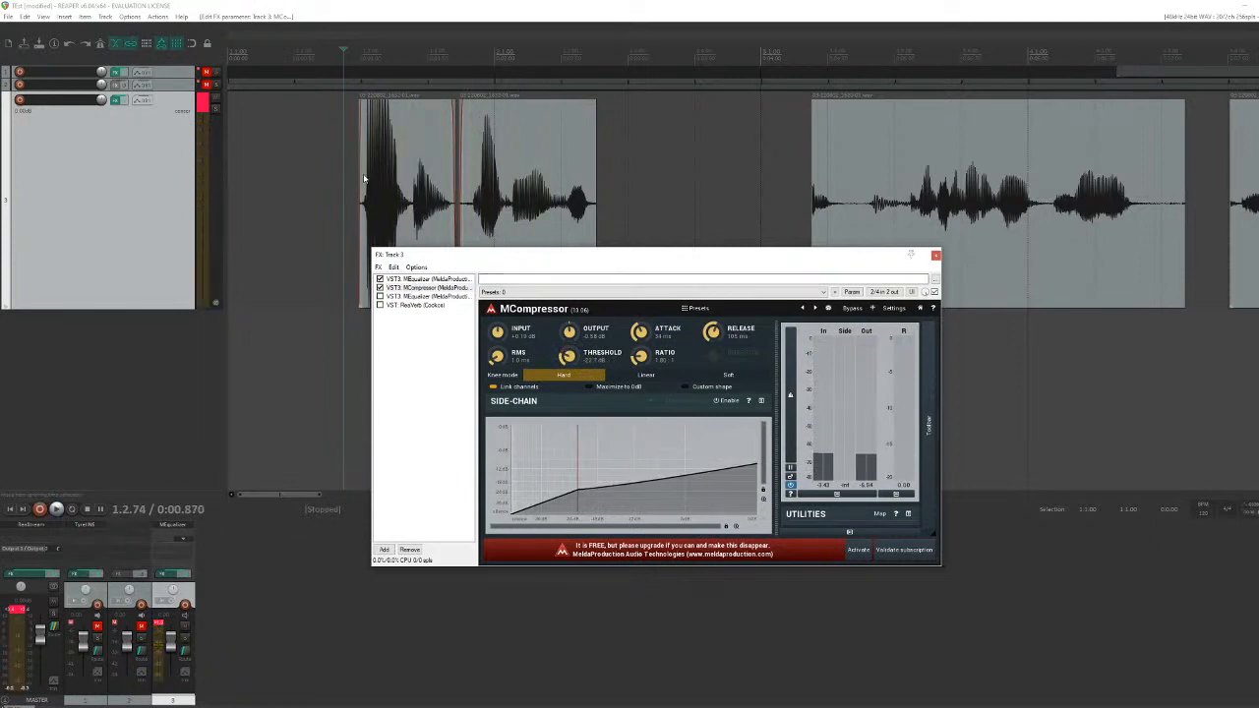
pyautogui.click(364, 178)
pyautogui.press('space')
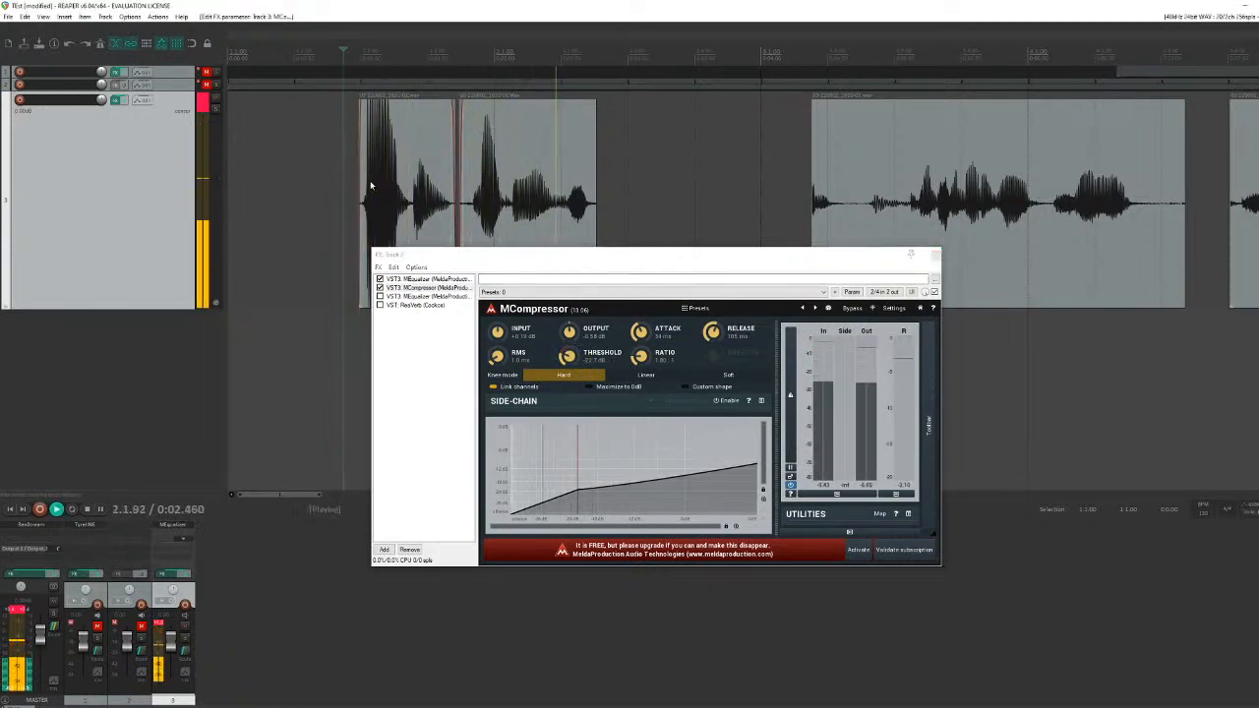
pyautogui.press('space')
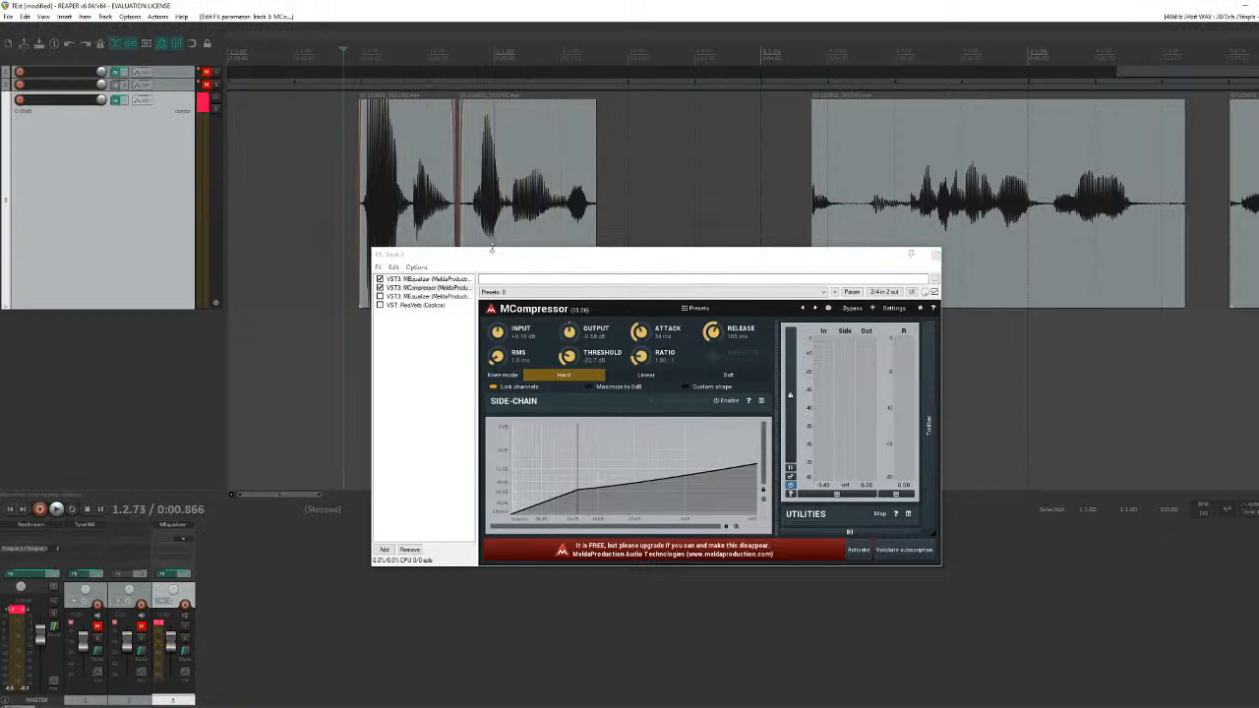
# Step: Drop the compressor's ratio to 1:1, raise it to about 3:1 and play back the clips
pyautogui.moveTo(640, 358); pyautogui.dragTo(641, 407)
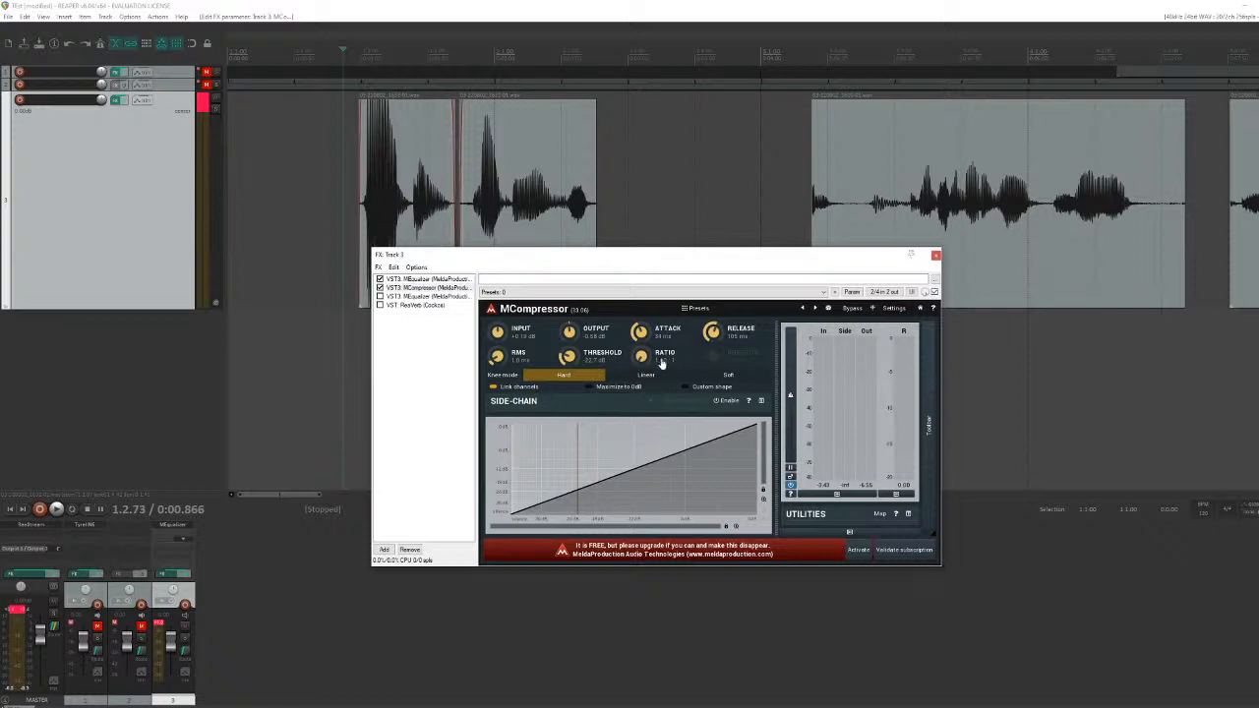
pyautogui.moveTo(641, 357); pyautogui.dragTo(641, 330)
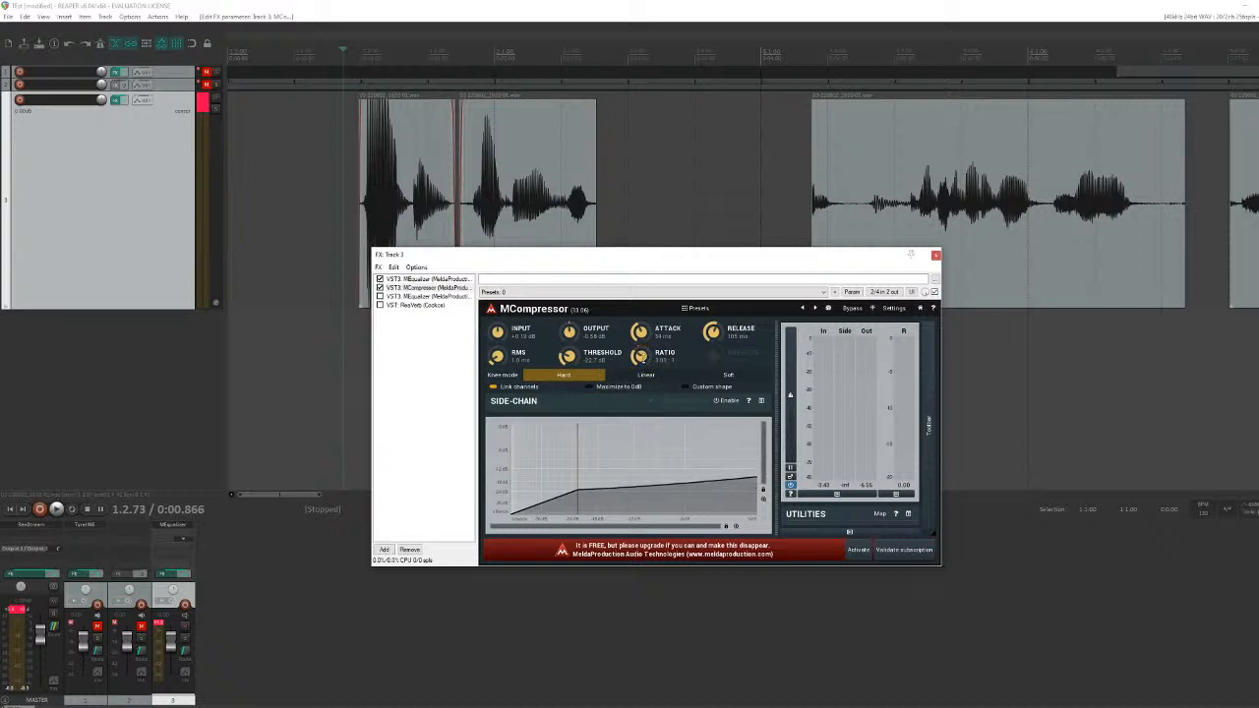
pyautogui.moveTo(642, 330); pyautogui.dragTo(657, 420)
pyautogui.press('space')
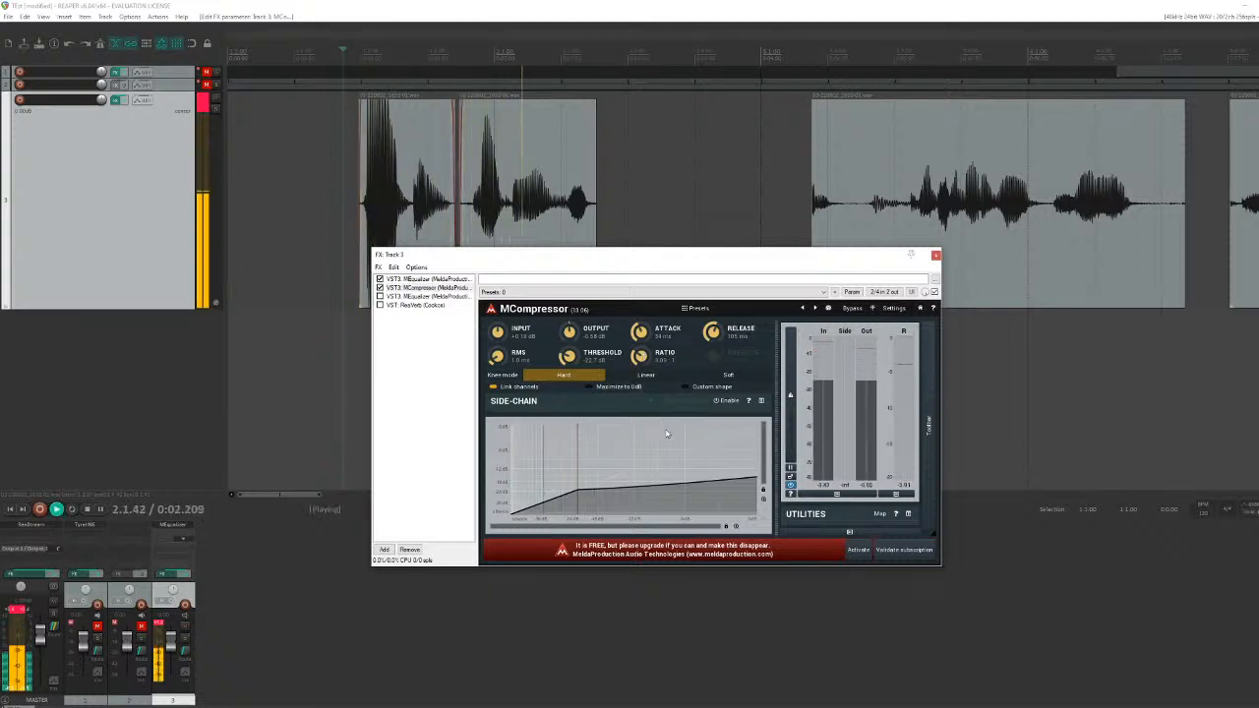
pyautogui.press('space')
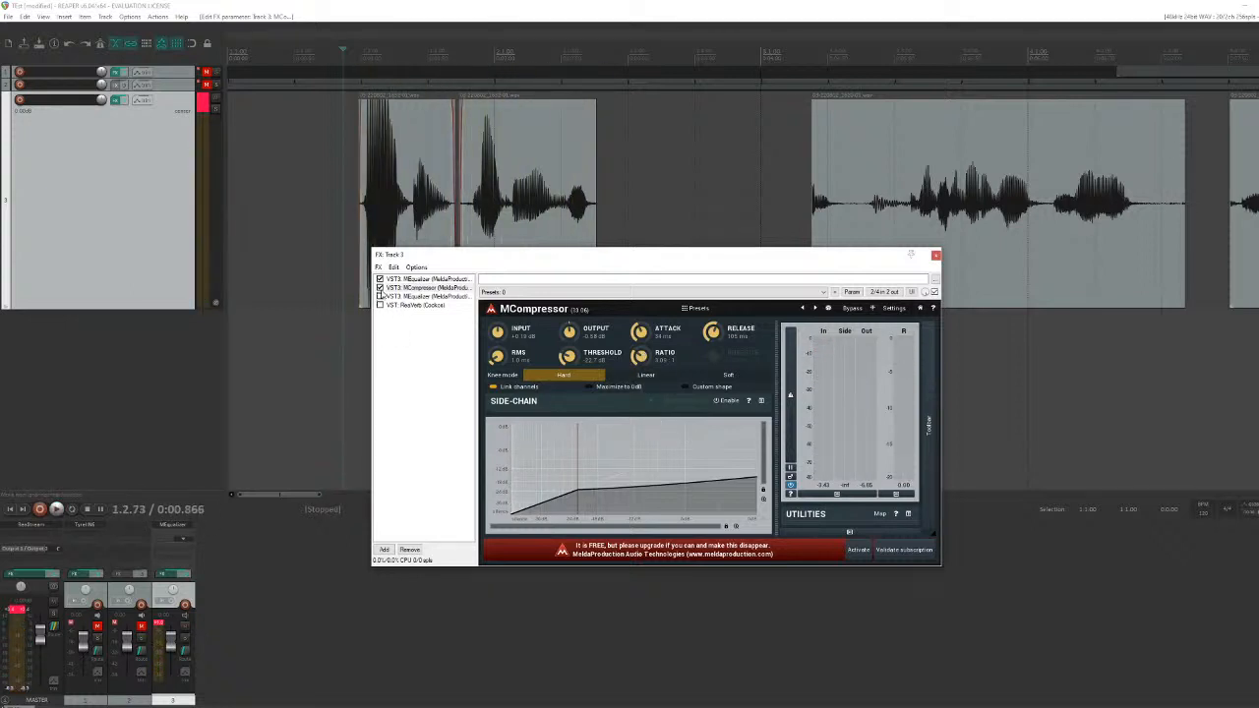
# Step: Compare the playback with the compressor bypassed and enabled at the 3:1 ratio
pyautogui.click(380, 288)
pyautogui.press('space')
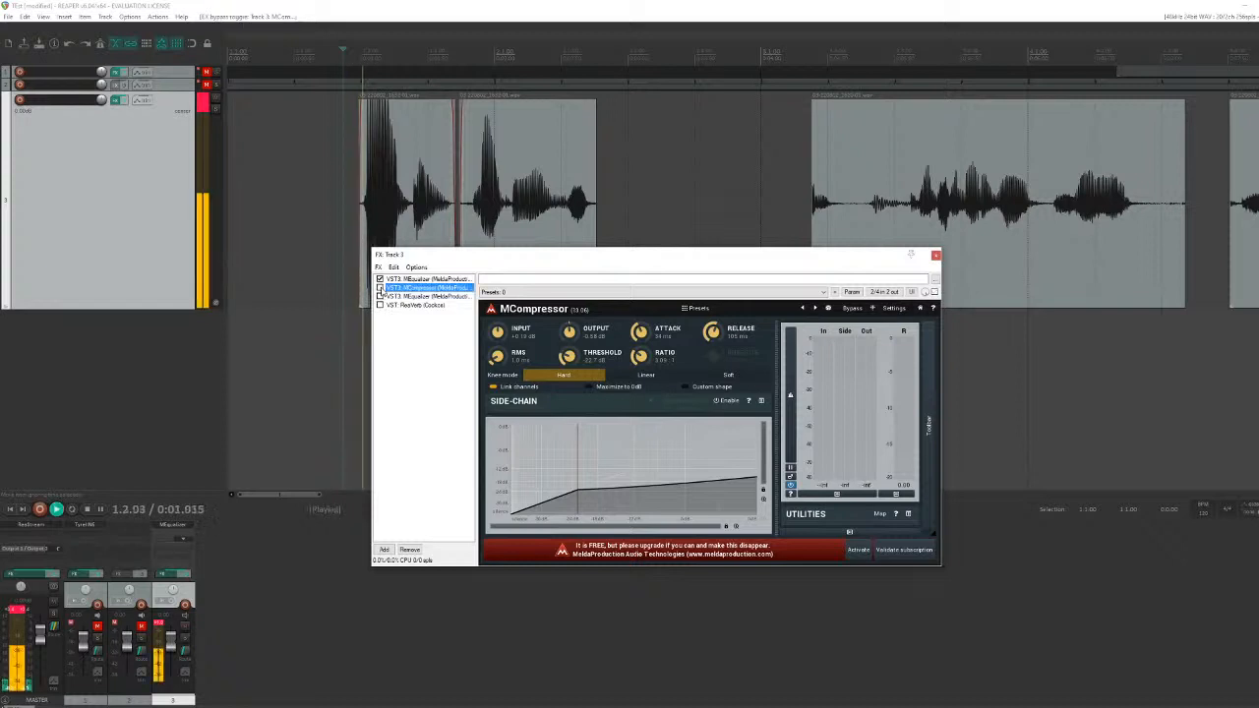
pyautogui.click(379, 288)
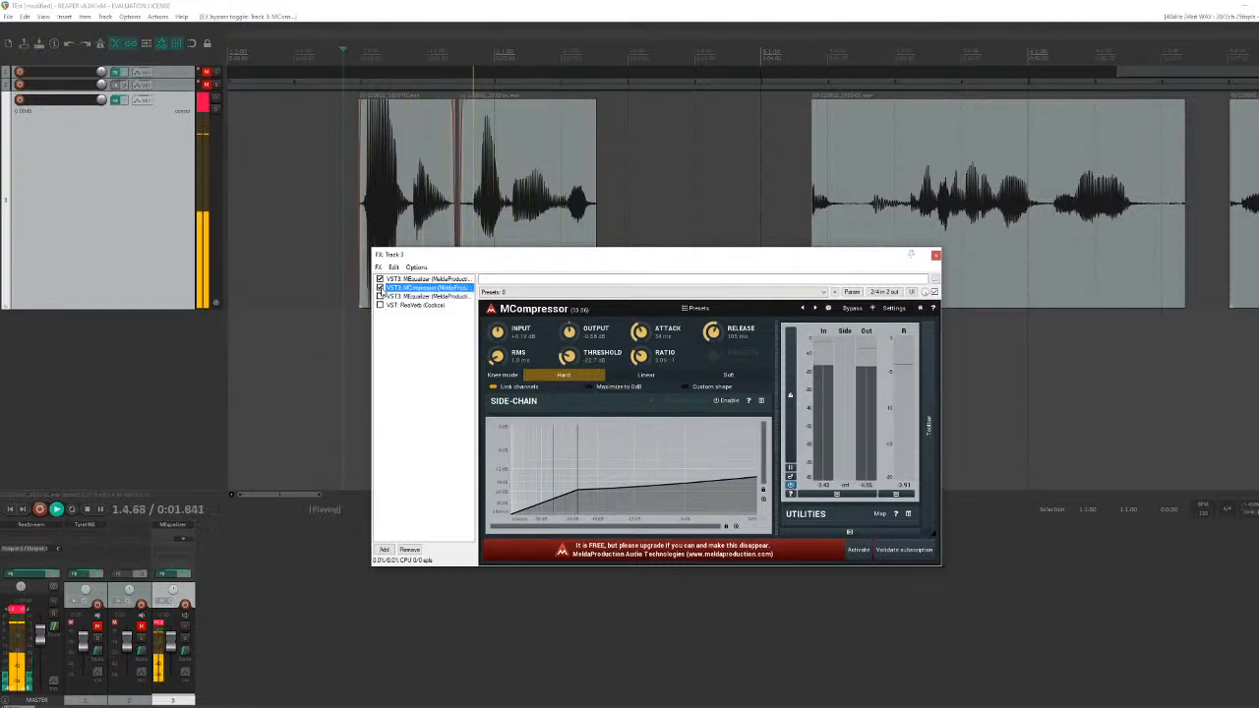
# Step: Lower the compressor's threshold slightly to about -25 dB and play back the clips
pyautogui.press('space')
pyautogui.moveTo(568, 356); pyautogui.dragTo(566, 355)
pyautogui.press('space')
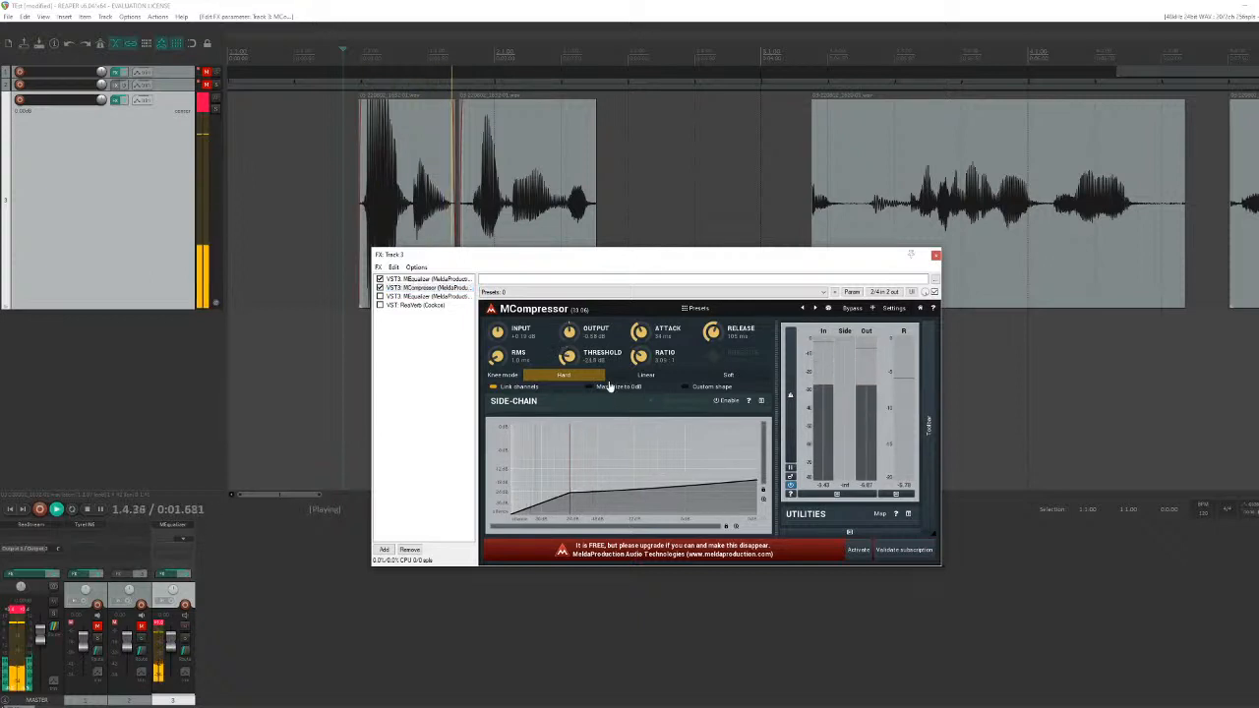
# Step: Try a compressor threshold of about -29 dB and compare playback with the compressor bypassed and enabled
pyautogui.click(381, 287)
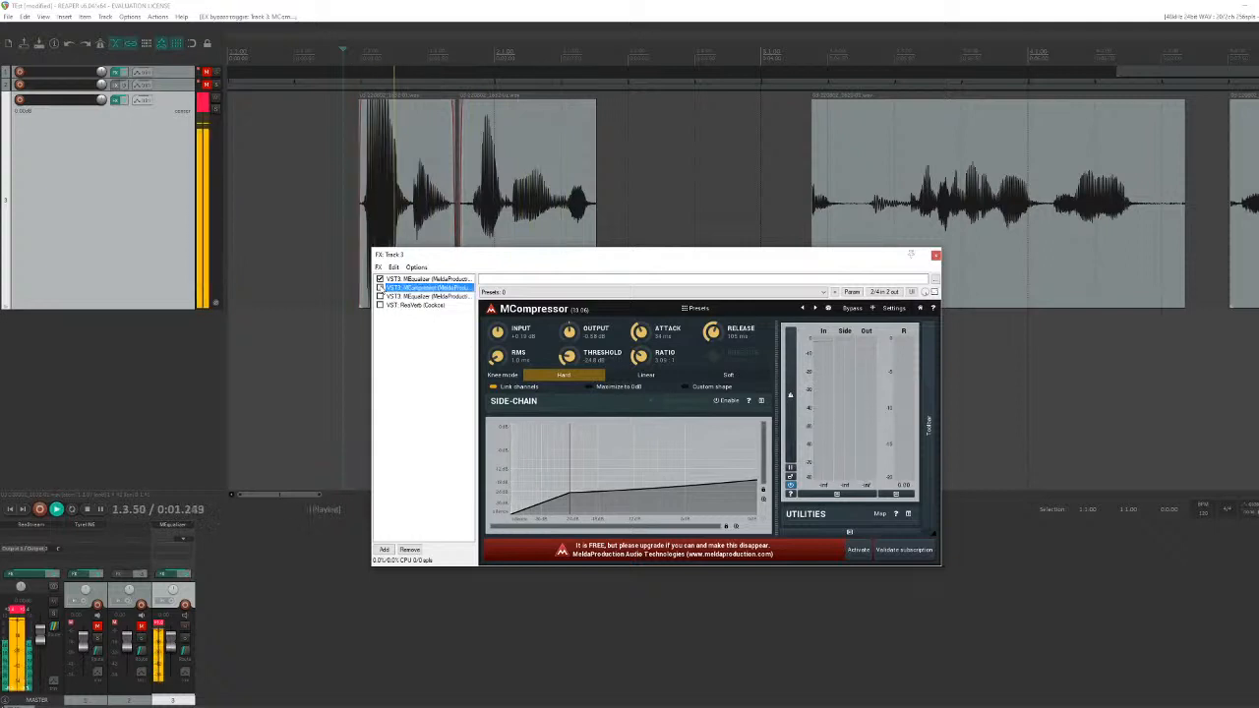
pyautogui.press('space')
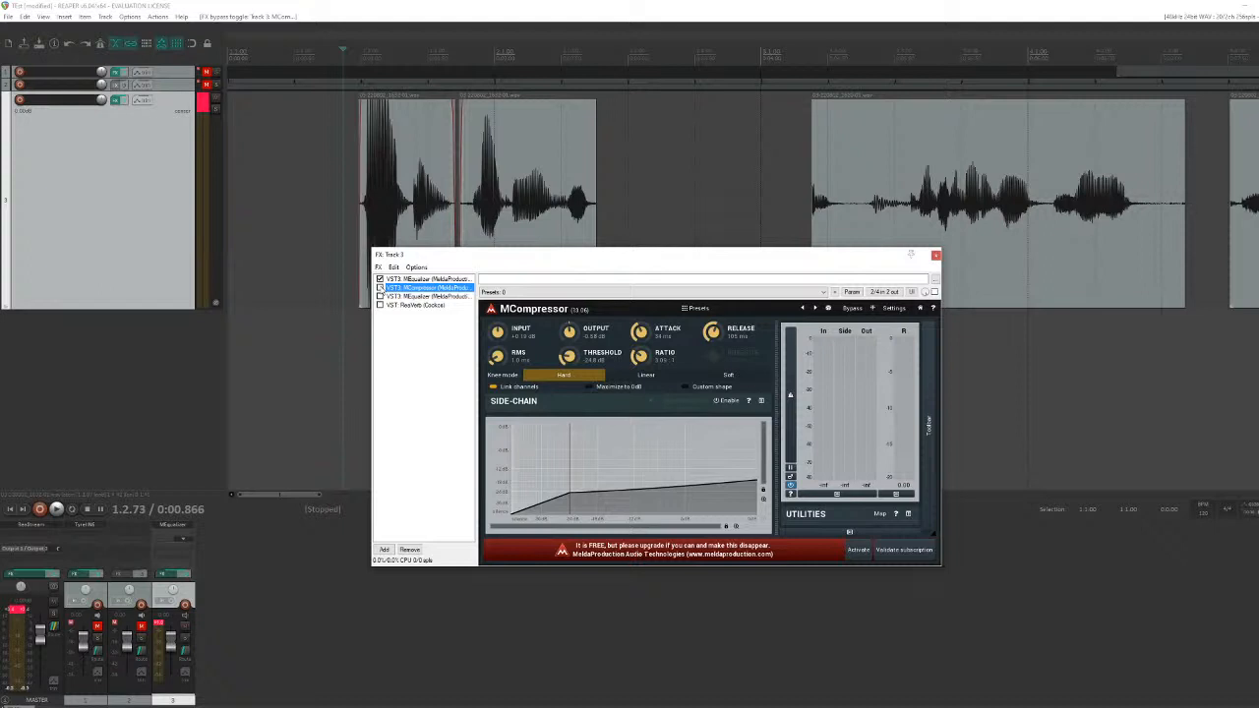
pyautogui.click(515, 332)
pyautogui.press('space')
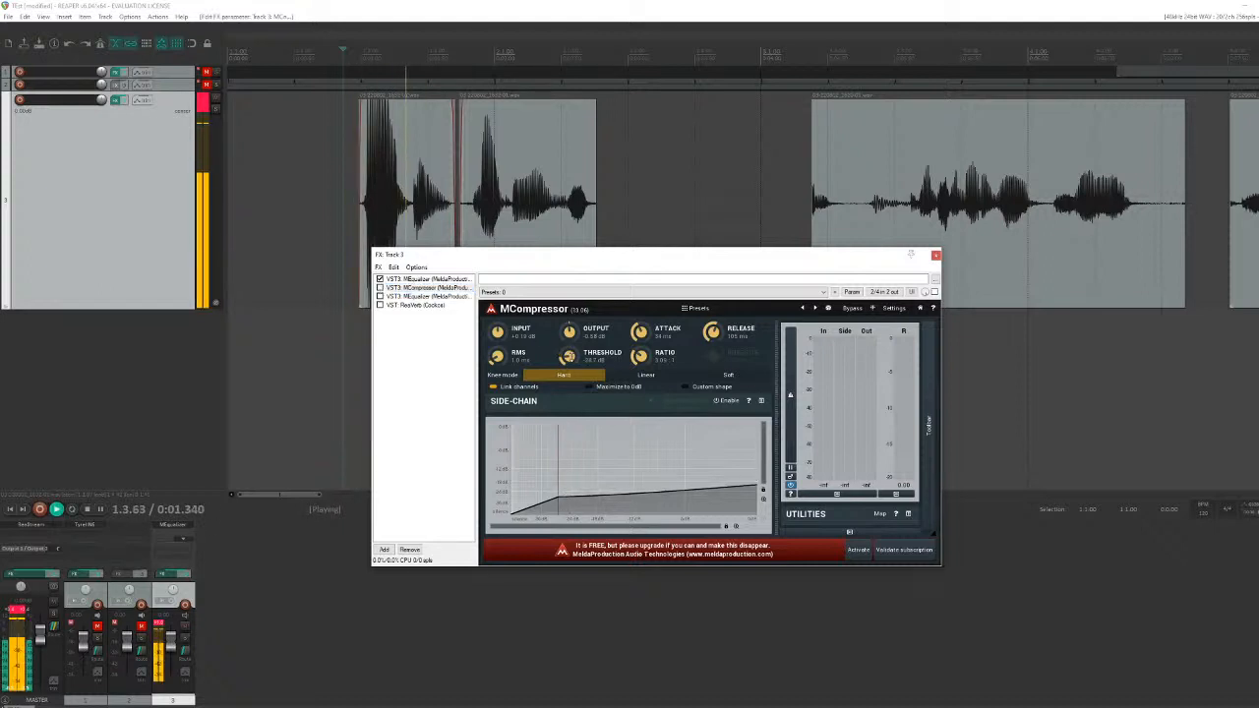
pyautogui.click(381, 287)
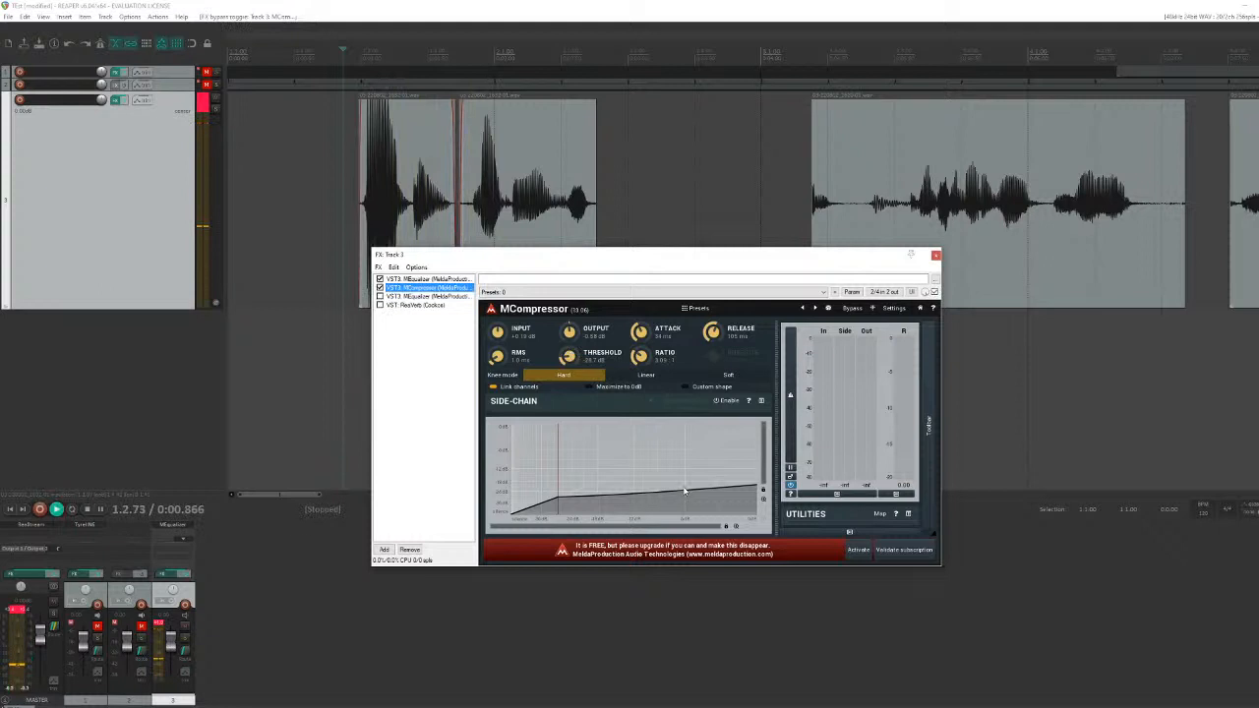
# Step: Raise the compressor's threshold to about -23 dB and trim its input to -0.10 dB and output to 0 dB
pyautogui.press('space')
pyautogui.moveTo(578, 356); pyautogui.dragTo(578, 344)
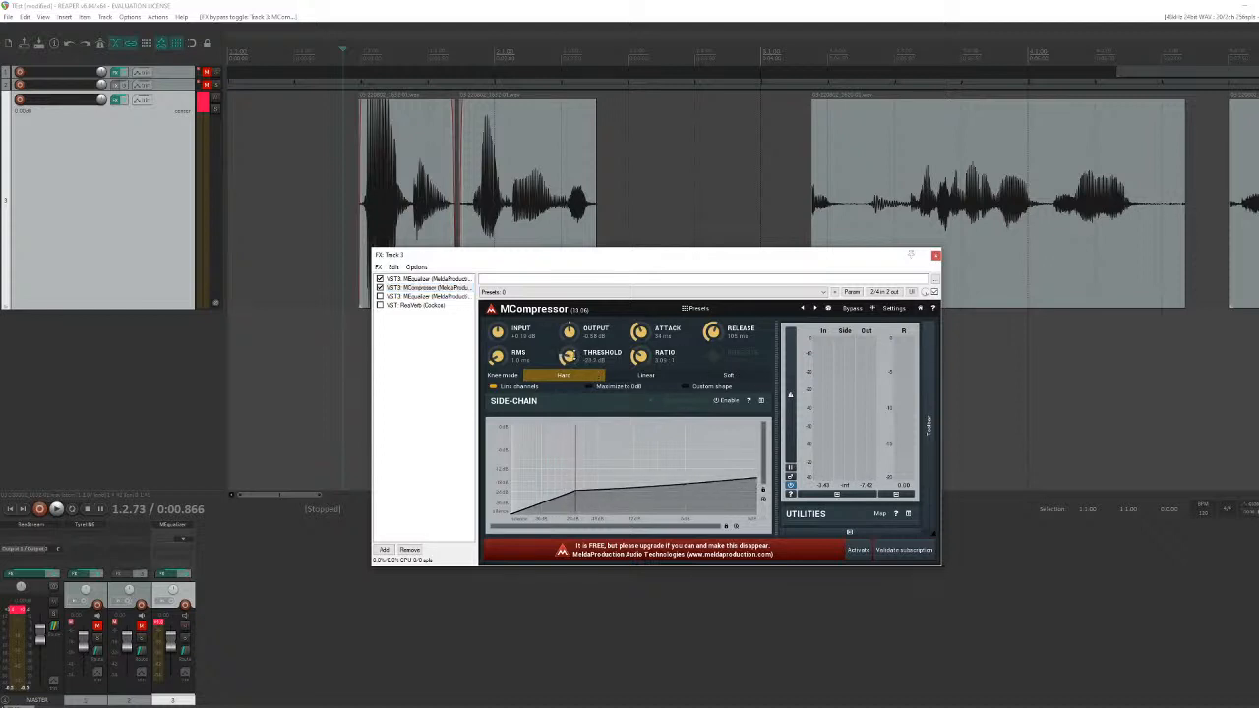
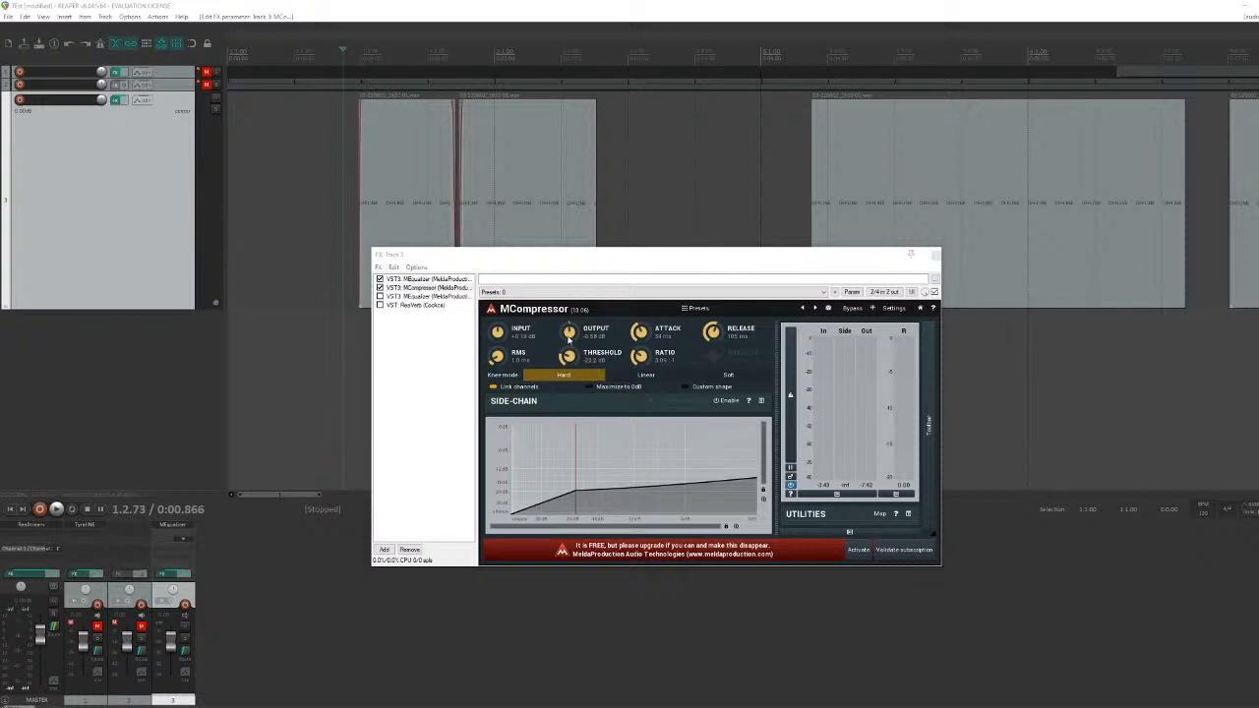
pyautogui.moveTo(513, 338); pyautogui.dragTo(512, 332)
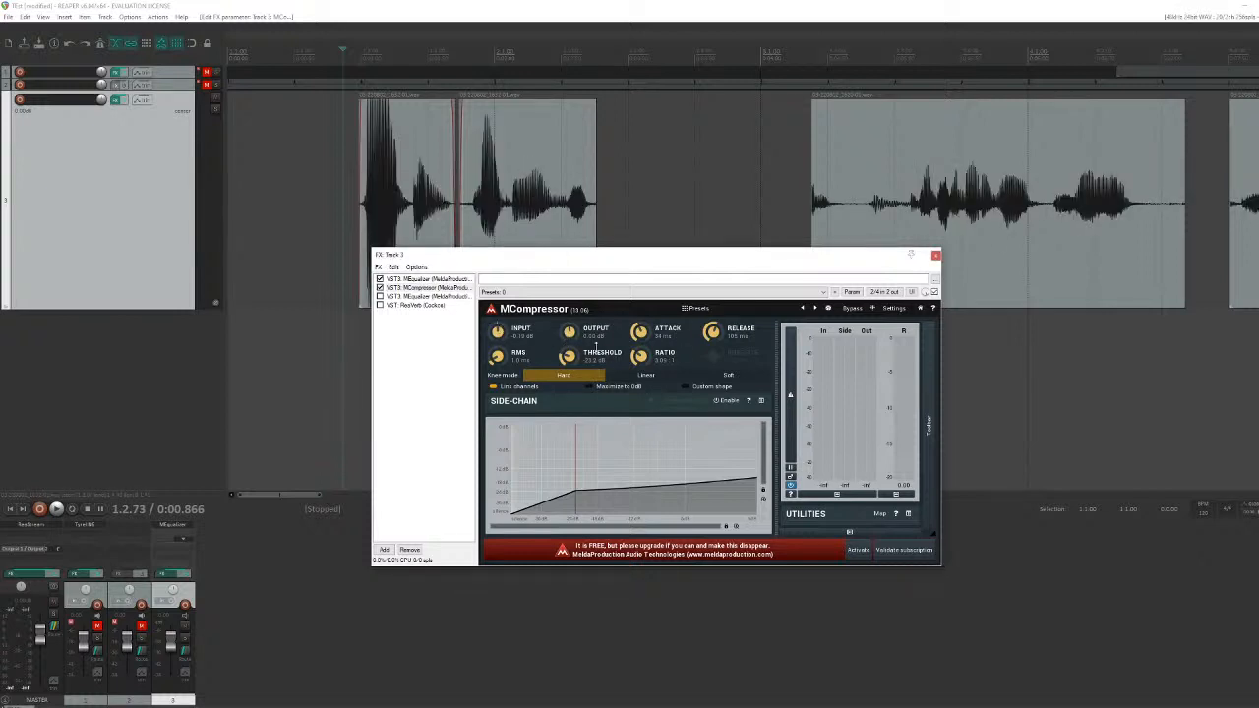
pyautogui.moveTo(603, 364); pyautogui.dragTo(603, 361)
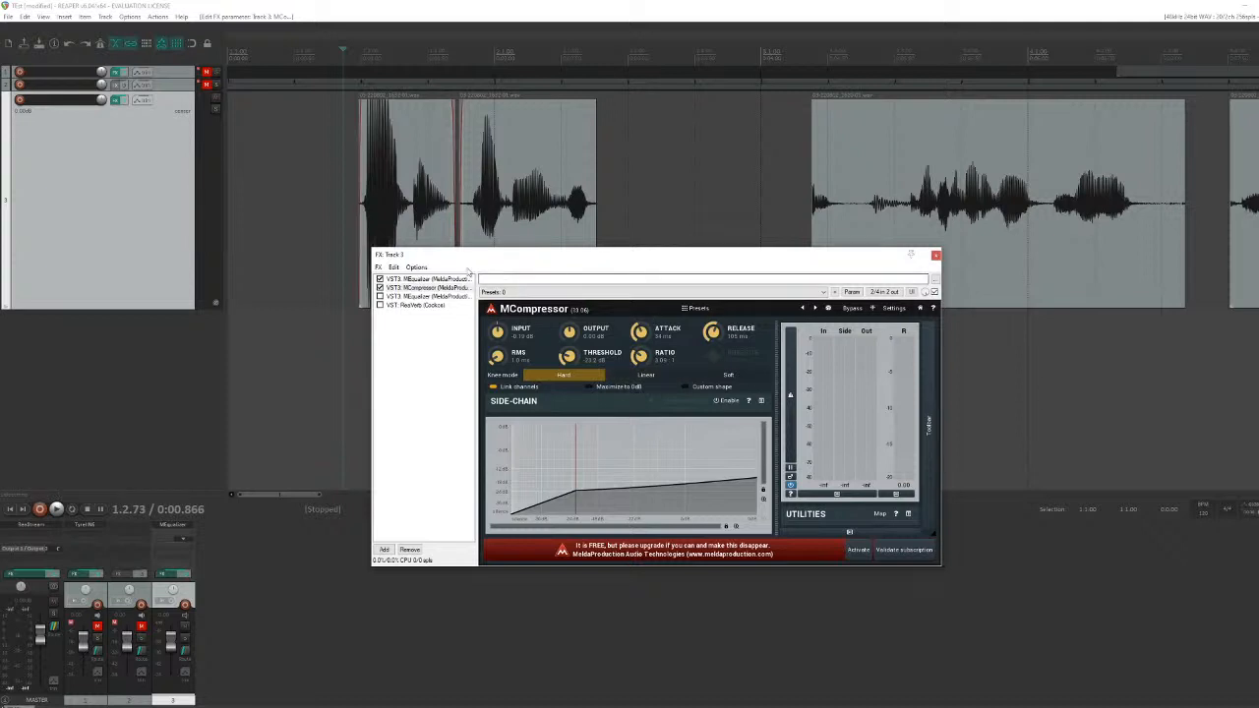
# Step: Enable the second MEqualizer in the chain and play the take from just before the first clip
pyautogui.click(408, 297)
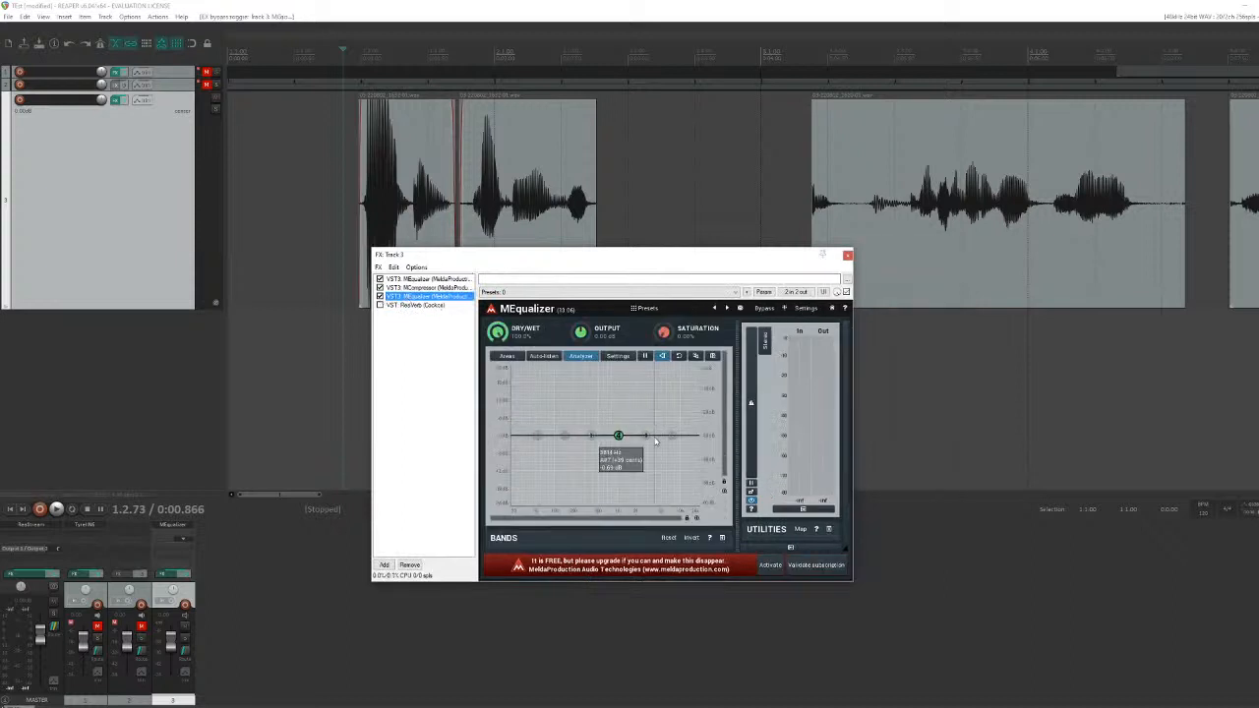
pyautogui.click(355, 205)
pyautogui.press('space')
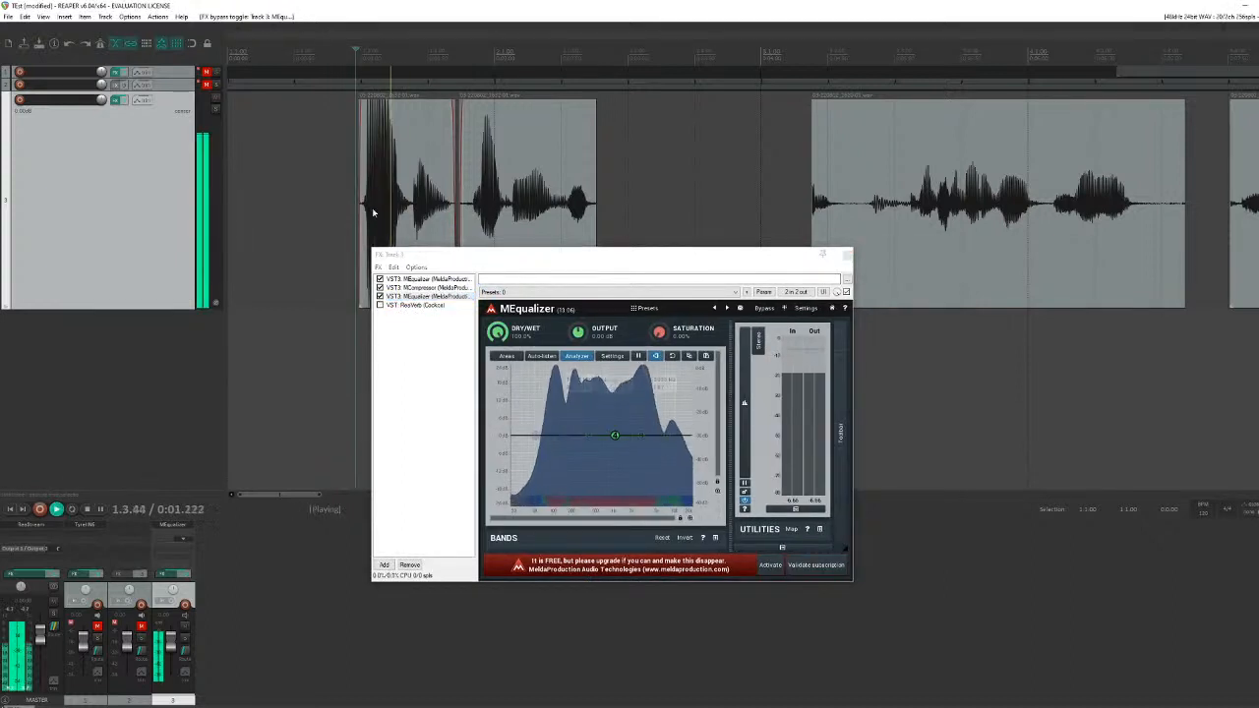
pyautogui.press('space')
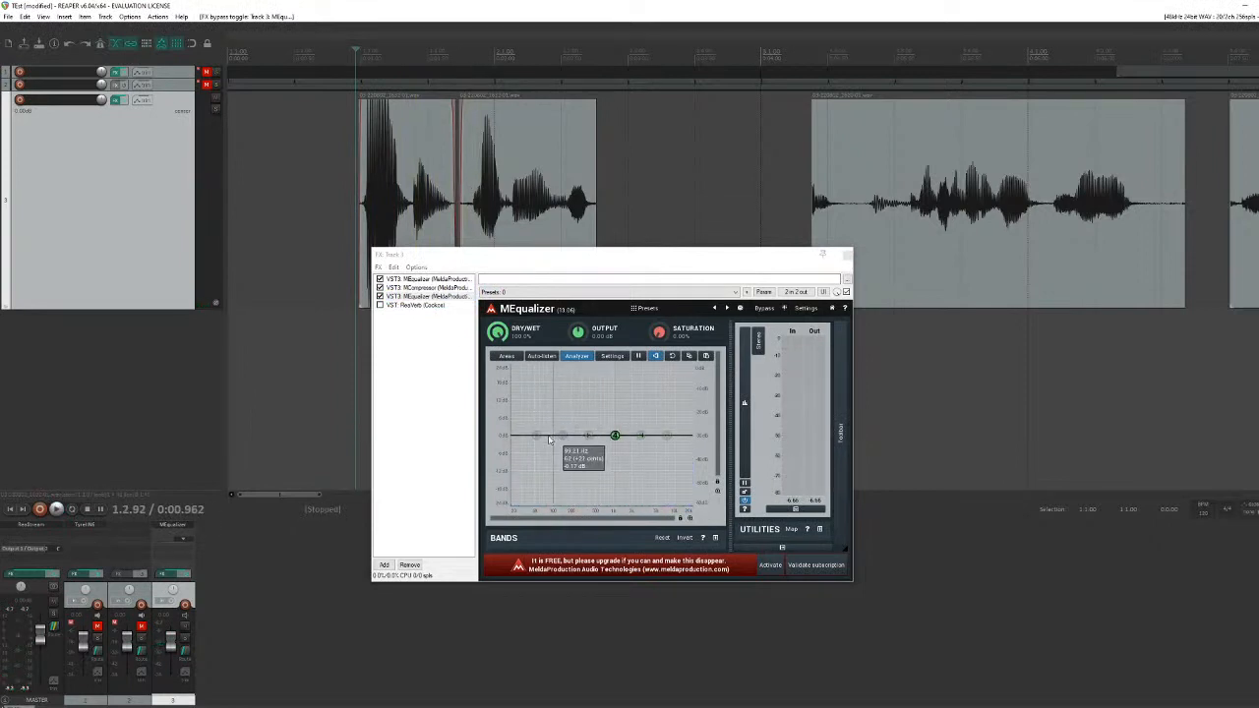
# Step: Boost the lows strongly with the second equalizer's low shelf and move that equalizer to the end of the chain
pyautogui.moveTo(537, 435); pyautogui.dragTo(564, 395)
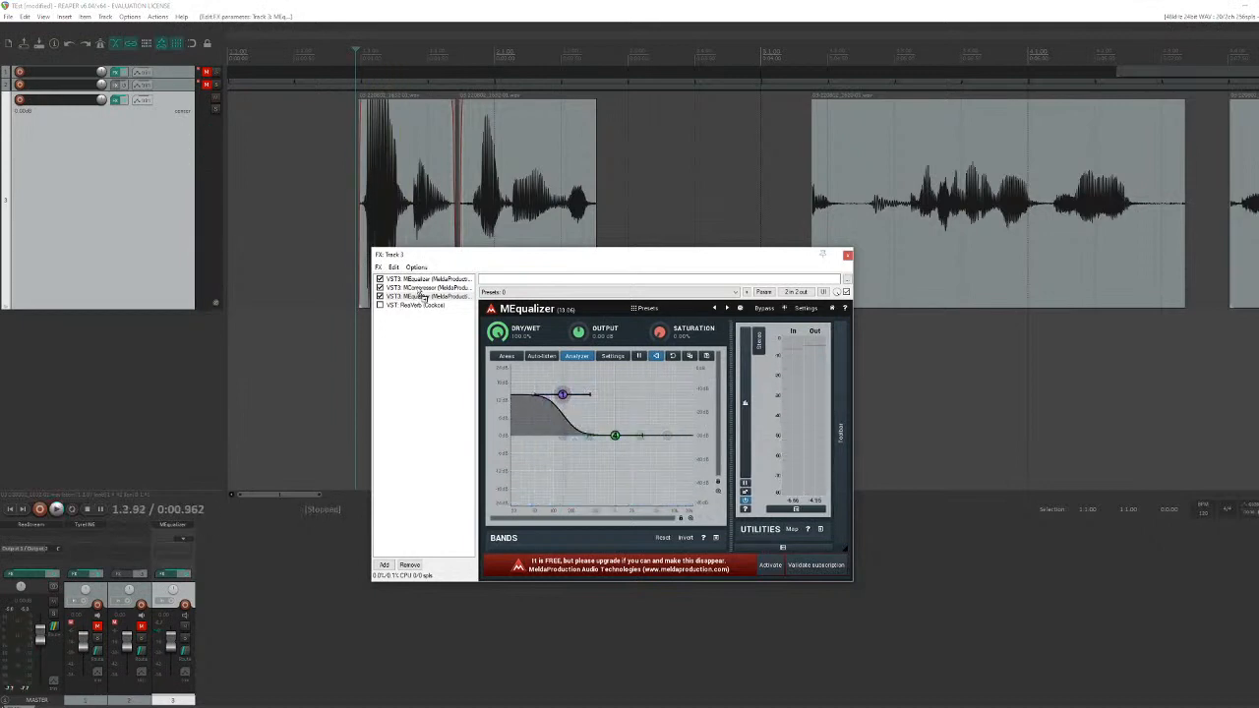
pyautogui.moveTo(419, 296); pyautogui.dragTo(419, 287)
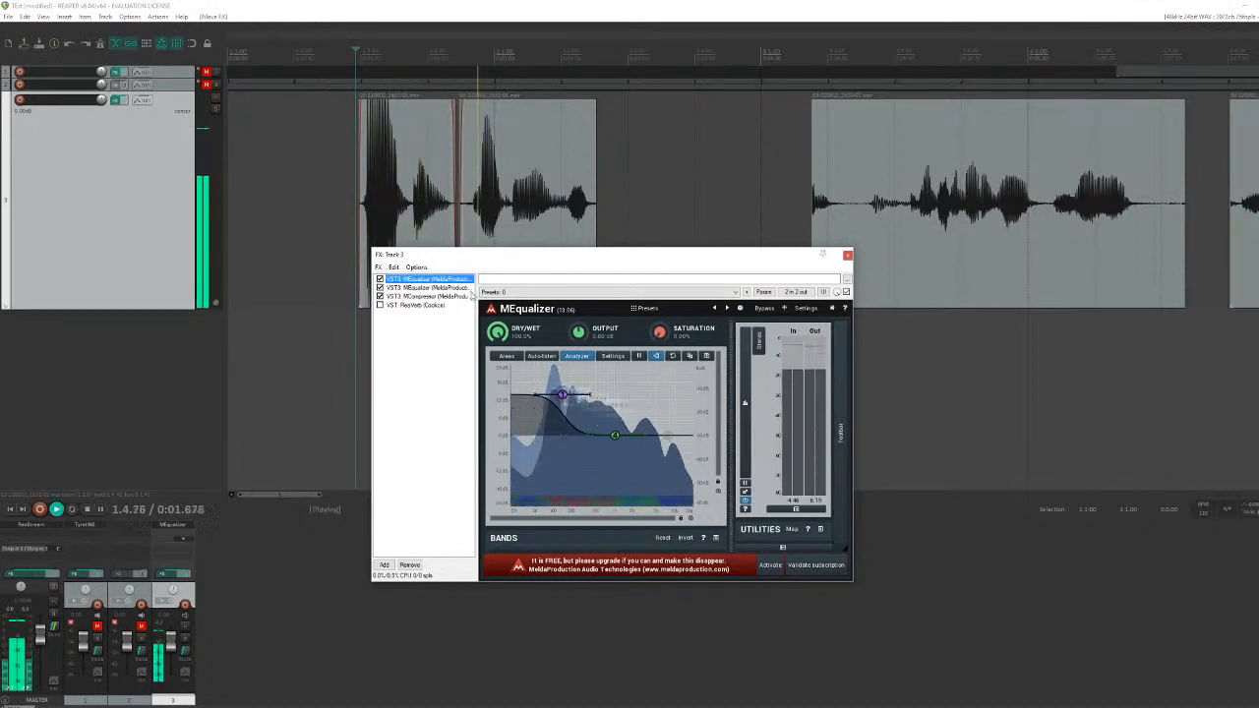
pyautogui.moveTo(438, 280); pyautogui.dragTo(438, 306)
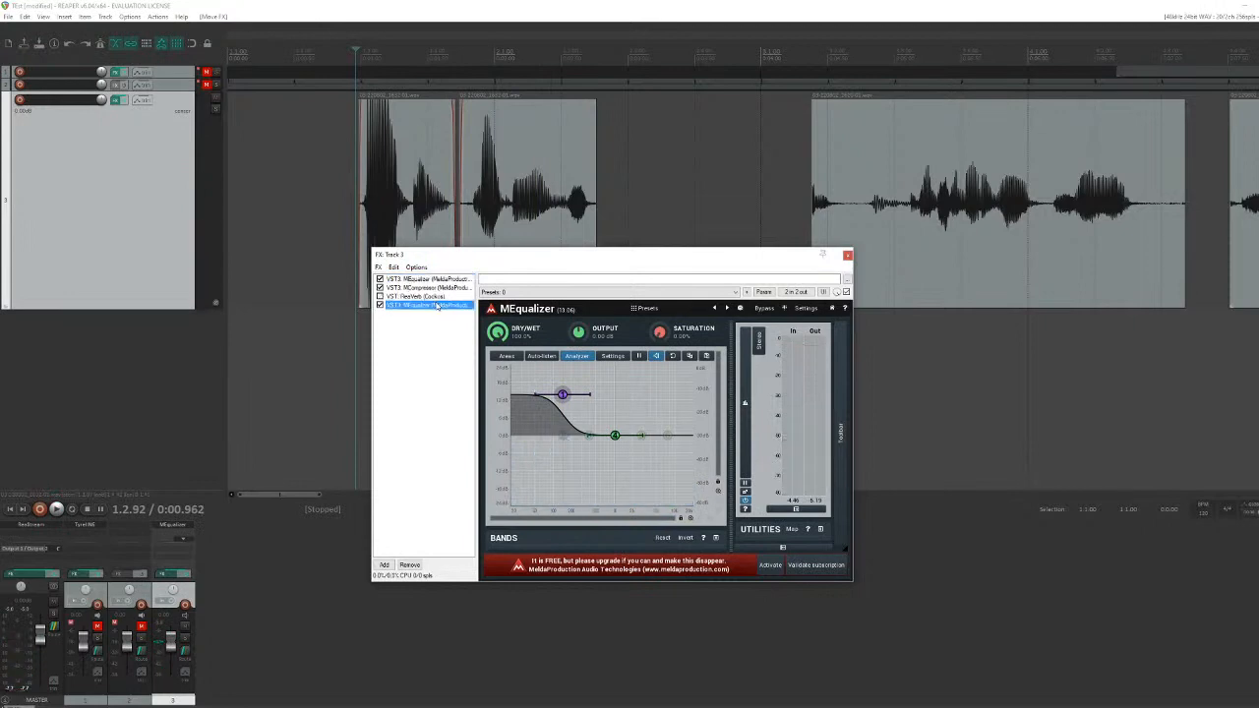
# Step: Reduce the second equalizer's low-shelf boost to about +8 dB near 200 Hz and play back the clips
pyautogui.moveTo(561, 395); pyautogui.dragTo(587, 392)
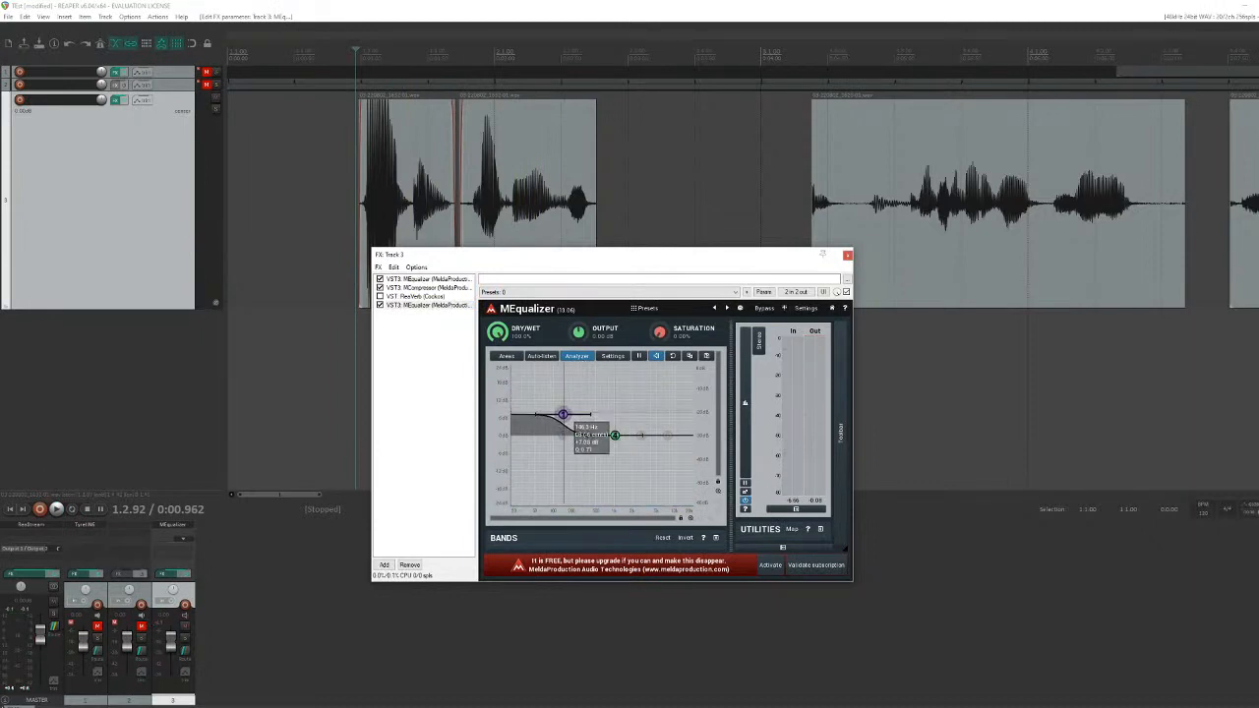
pyautogui.moveTo(562, 414); pyautogui.dragTo(567, 396)
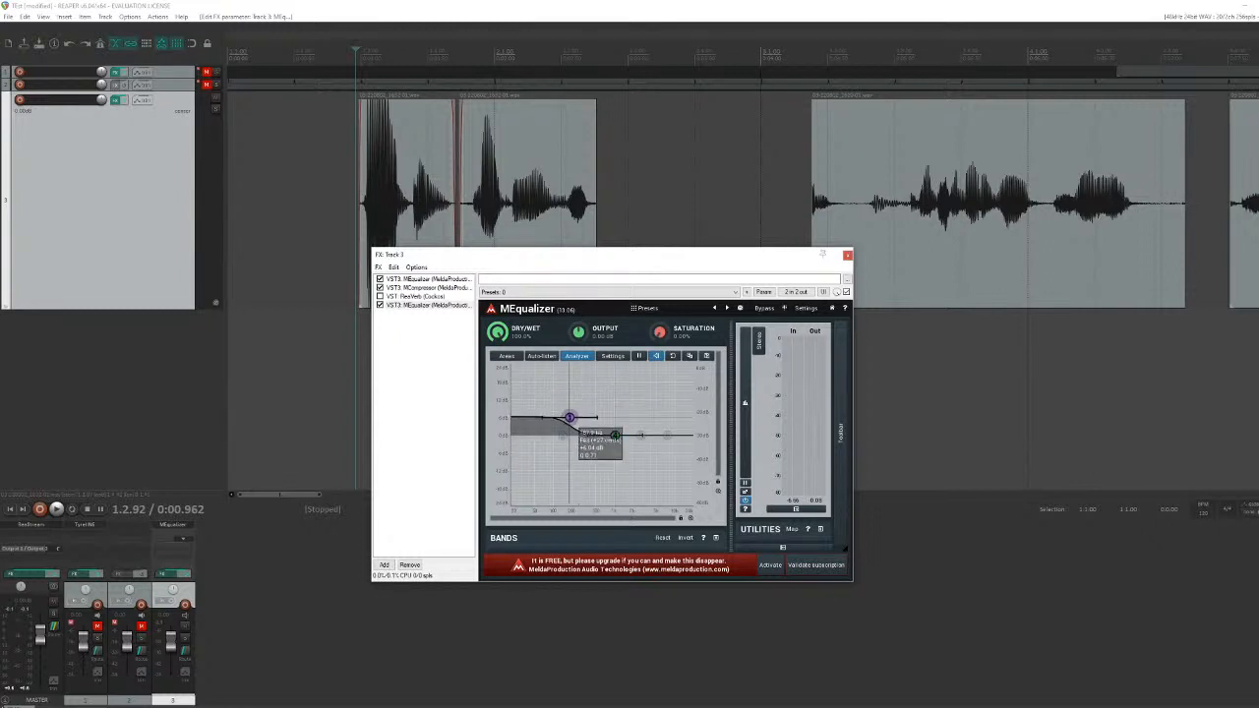
pyautogui.moveTo(567, 421)
pyautogui.mouseDown()
pyautogui.moveTo(560, 435)
pyautogui.moveTo(570, 410)
pyautogui.mouseUp()
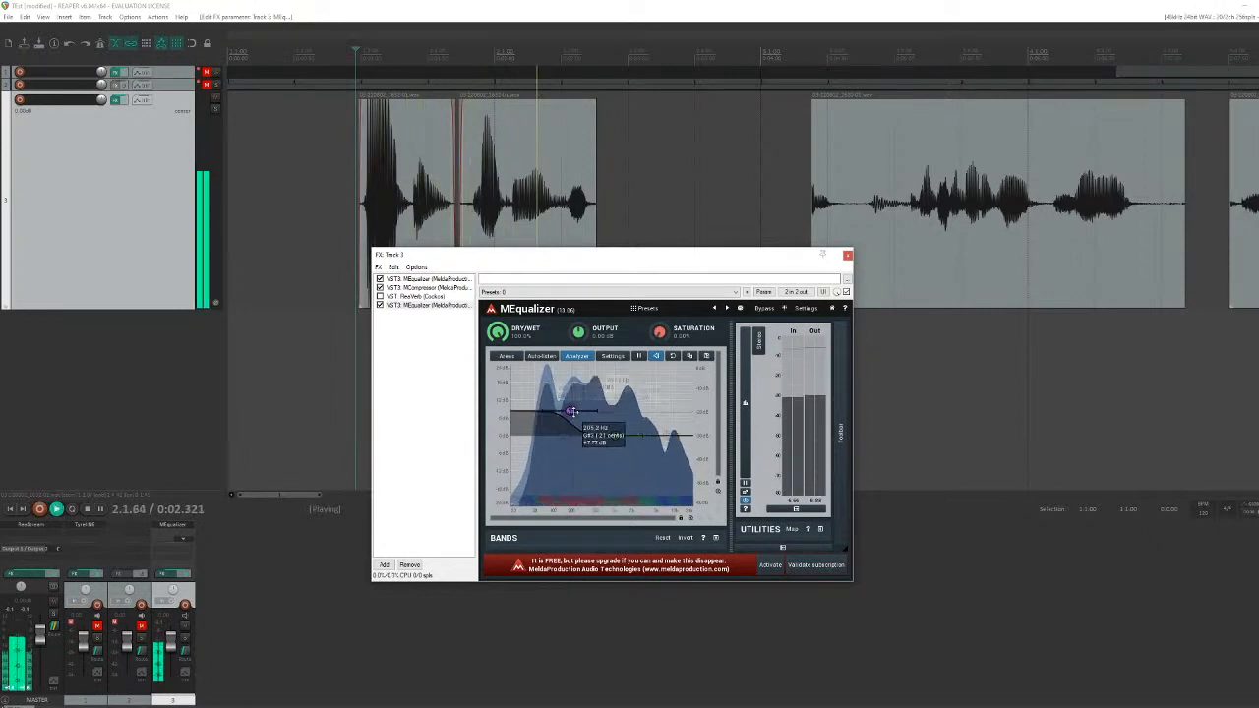
# Step: Add gentle high-frequency and midrange boosts in the second equalizer while replaying the clips
pyautogui.doubleClick(664, 424)
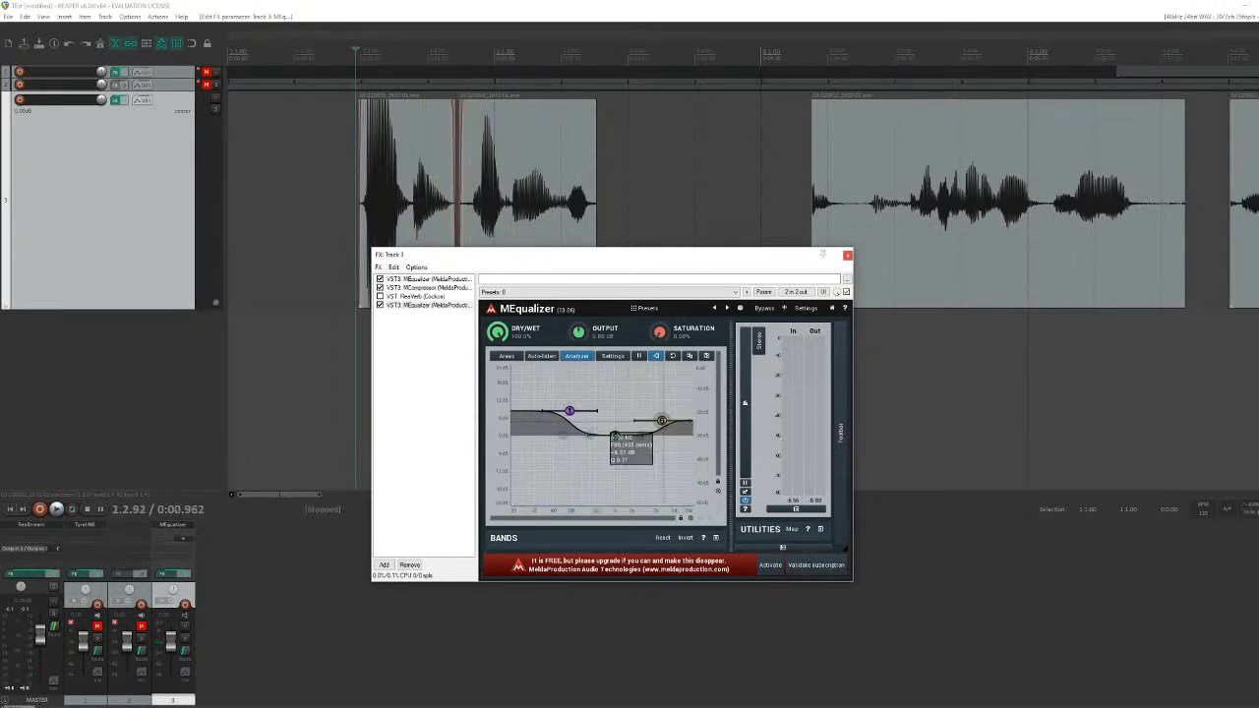
pyautogui.press('space')
pyautogui.moveTo(665, 425); pyautogui.dragTo(618, 426)
pyautogui.press('space')
pyautogui.press('space')
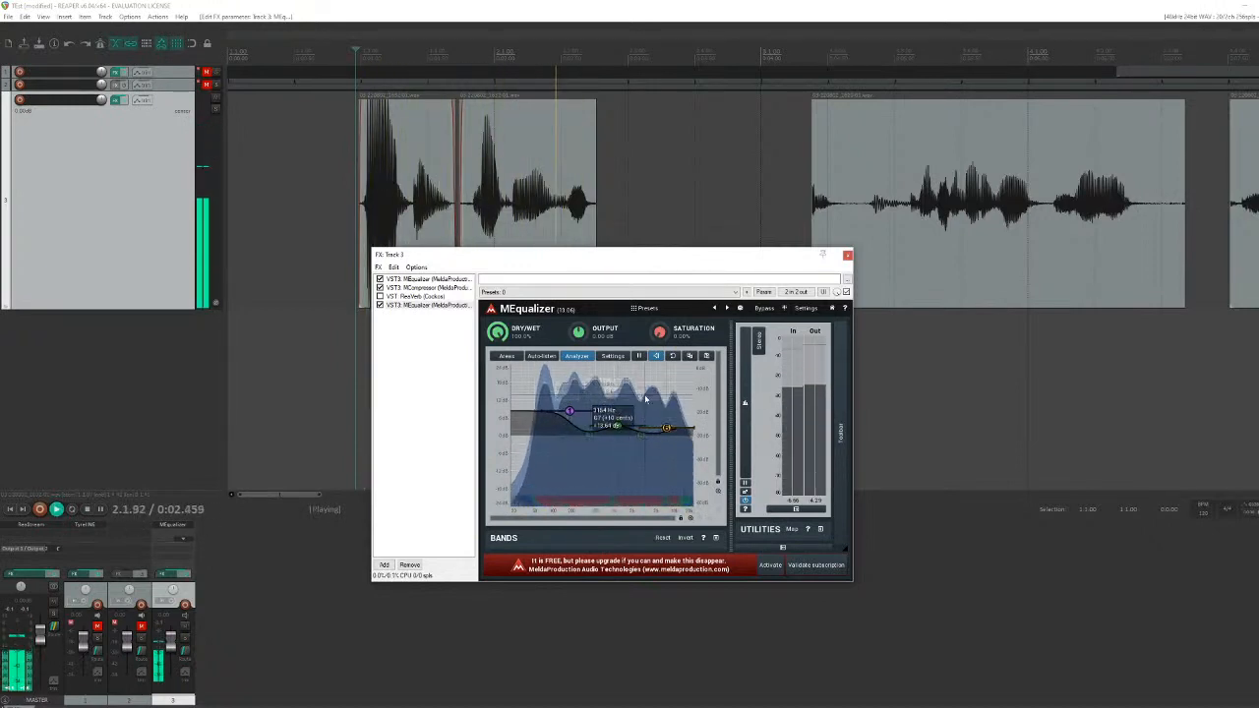
pyautogui.press('space')
# Step: Compare the playback with the second equalizer bypassed and enabled
pyautogui.click(380, 304)
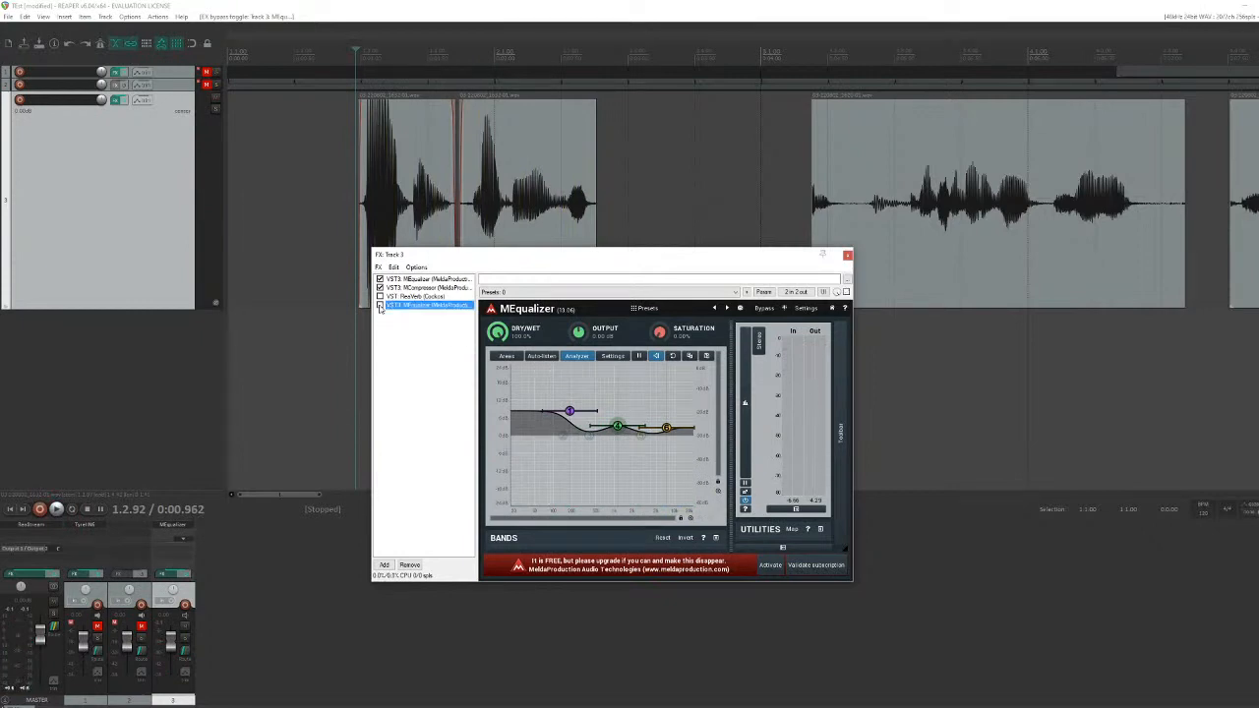
pyautogui.press('space')
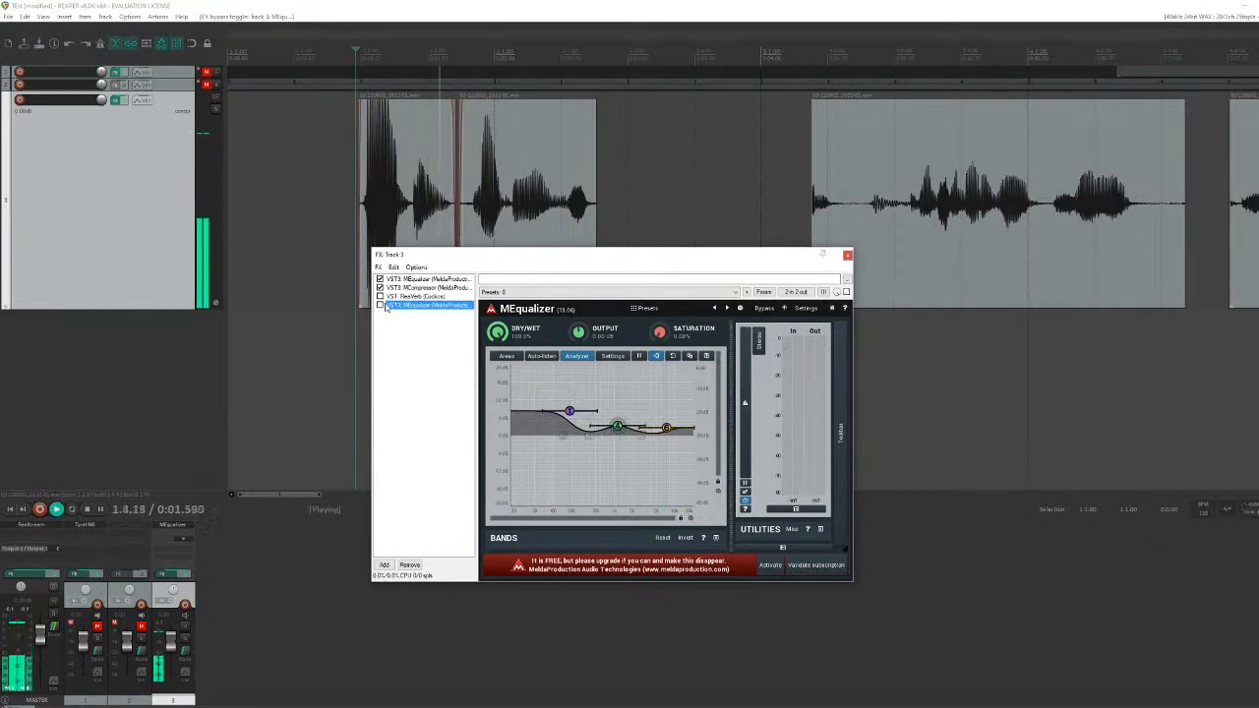
pyautogui.press('space')
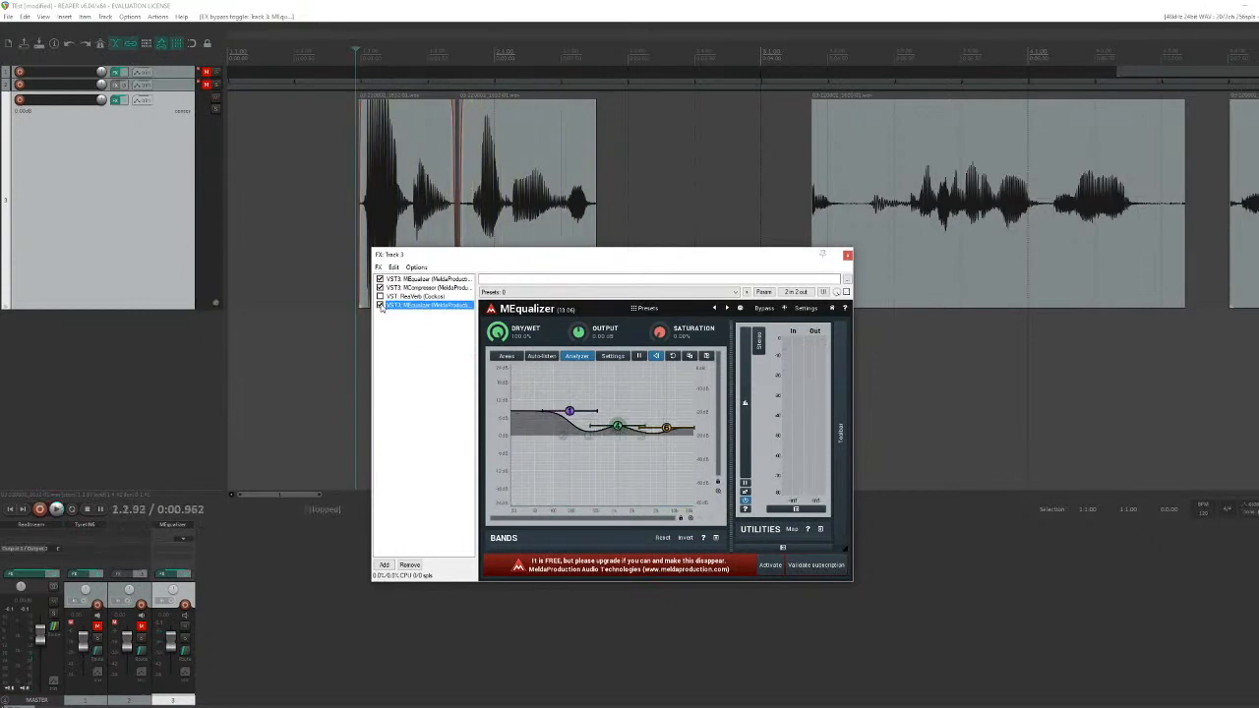
pyautogui.press('space')
pyautogui.press('space')
# Step: Move ReaVerb to the end of the chain, enable it and raise its wet level to about -6 dB during an audition
pyautogui.moveTo(404, 297); pyautogui.dragTo(411, 311)
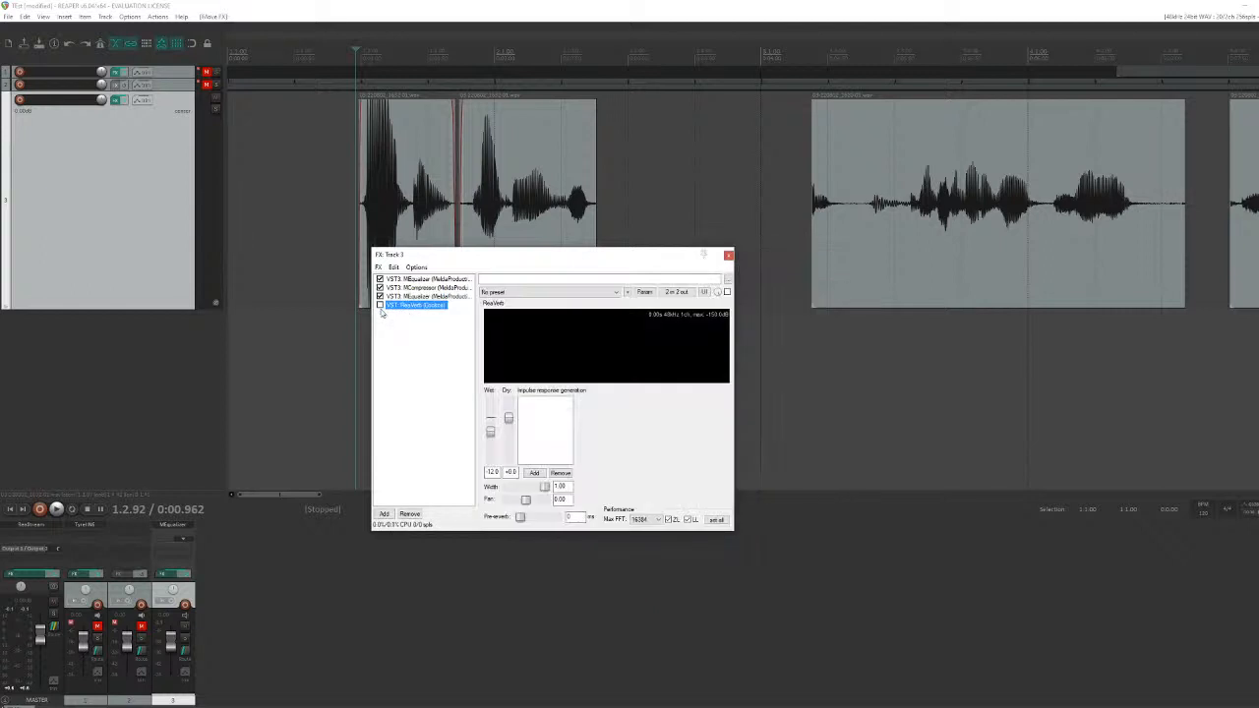
pyautogui.click(379, 305)
pyautogui.click(340, 211)
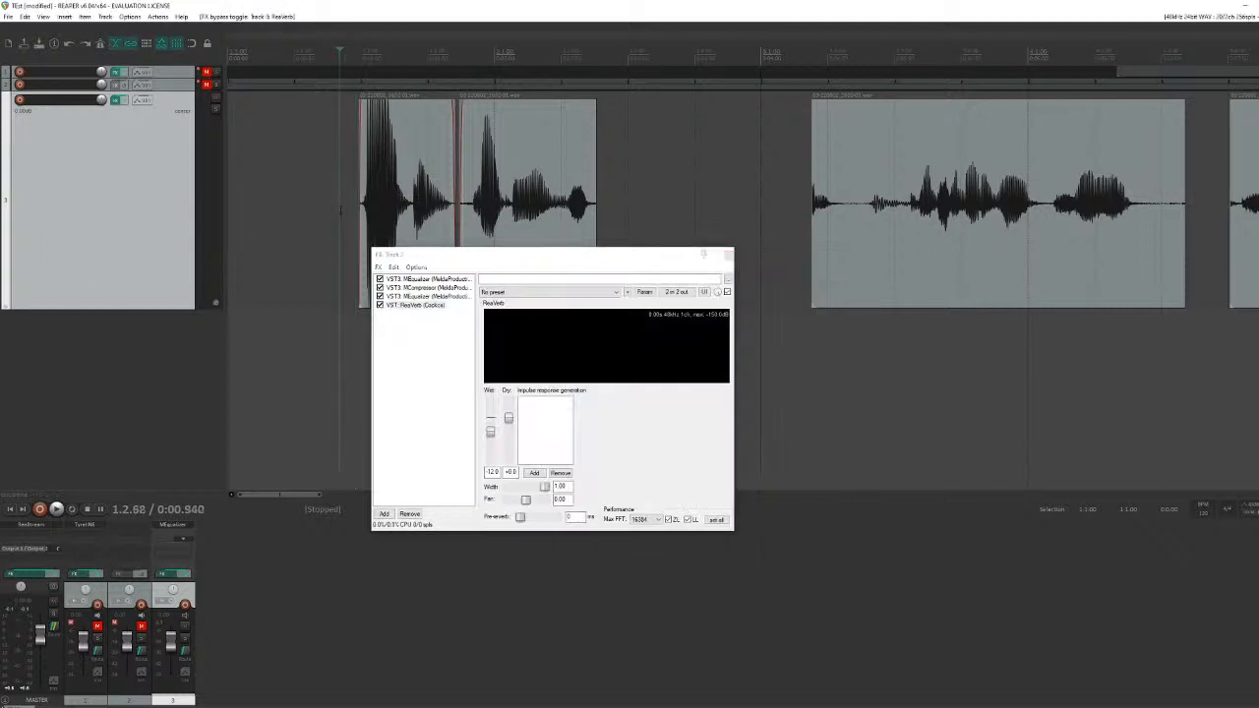
pyautogui.press('space')
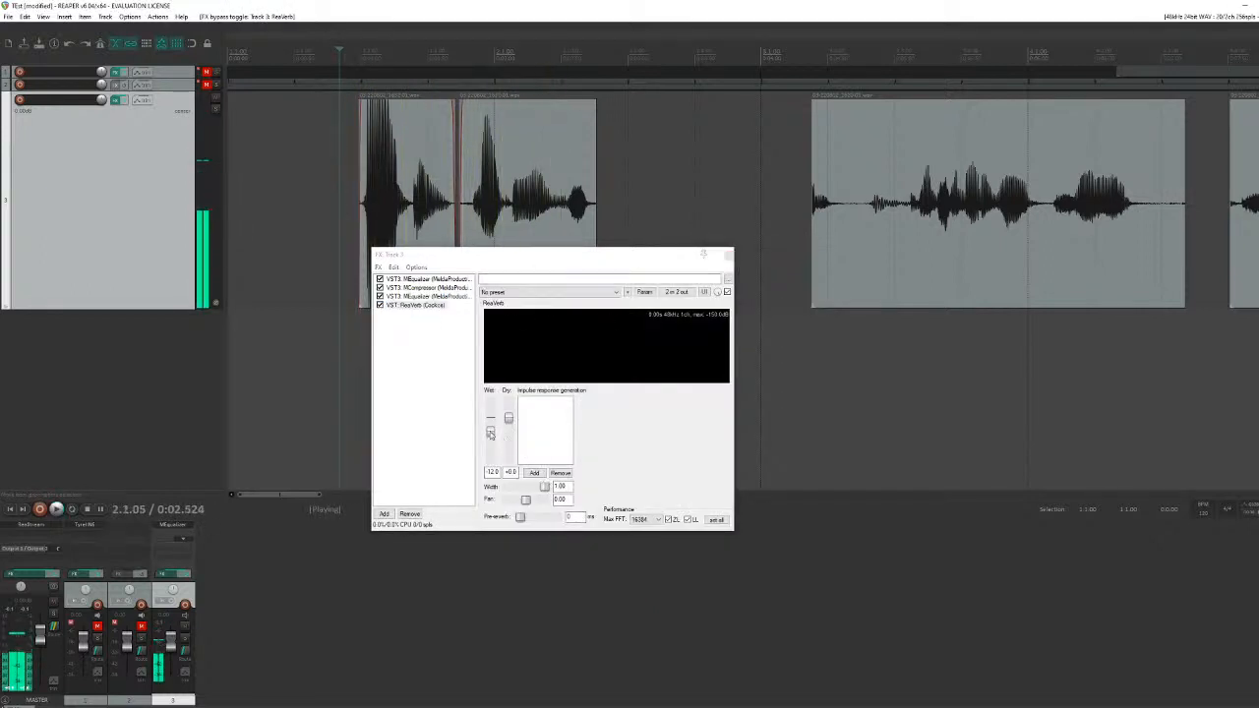
pyautogui.moveTo(490, 434)
pyautogui.mouseDown()
pyautogui.moveTo(495, 407)
pyautogui.moveTo(494, 430)
pyautogui.mouseUp()
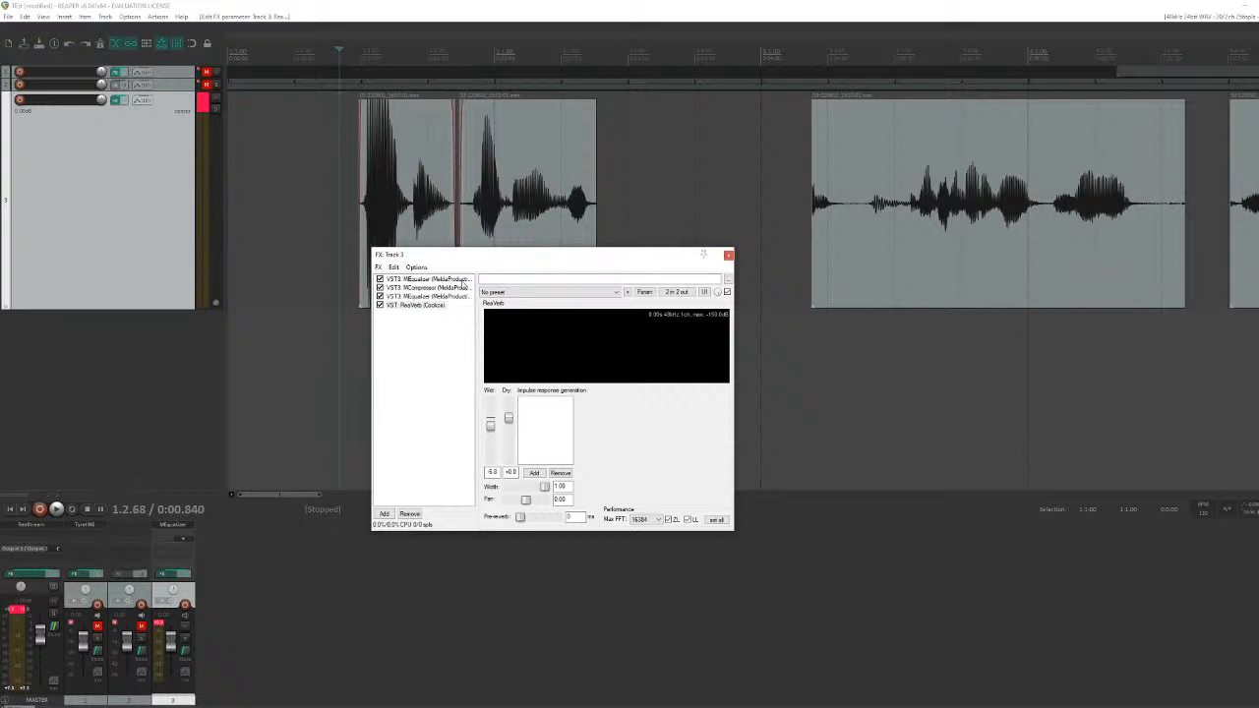
# Step: Look through the full list of plug-ins available for the track and close the effects windows without adding any
pyautogui.click(425, 280)
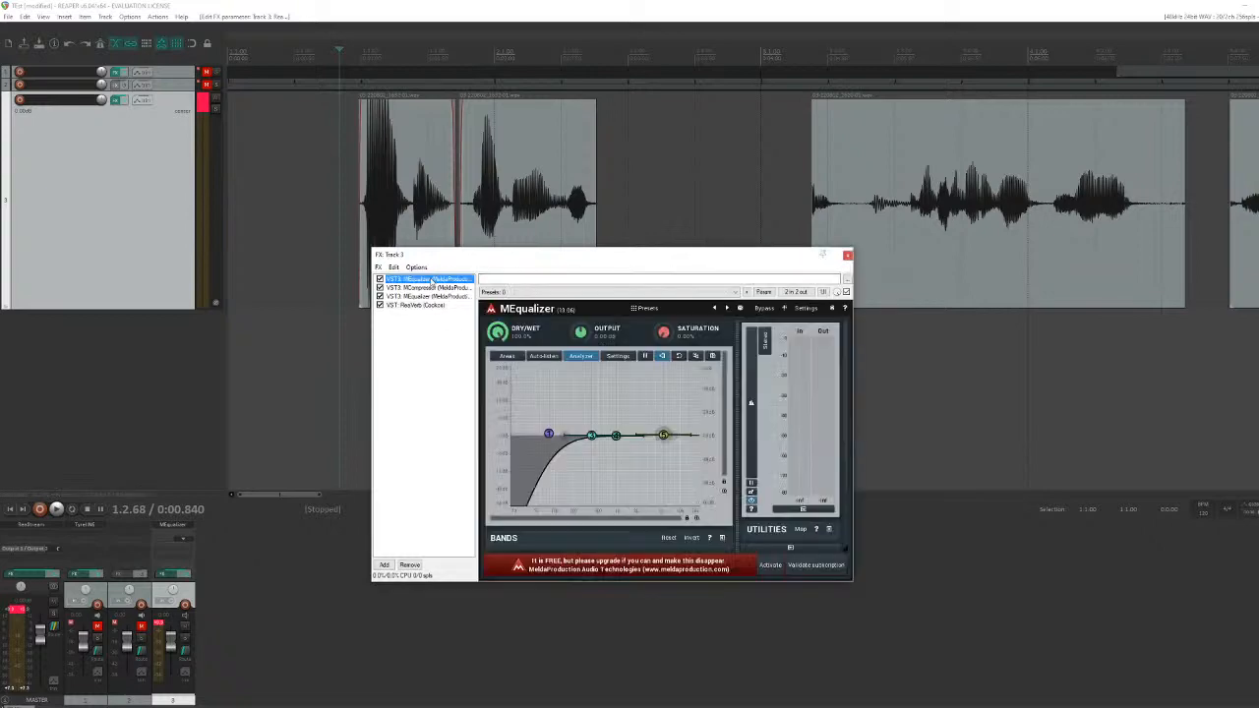
pyautogui.click(386, 565)
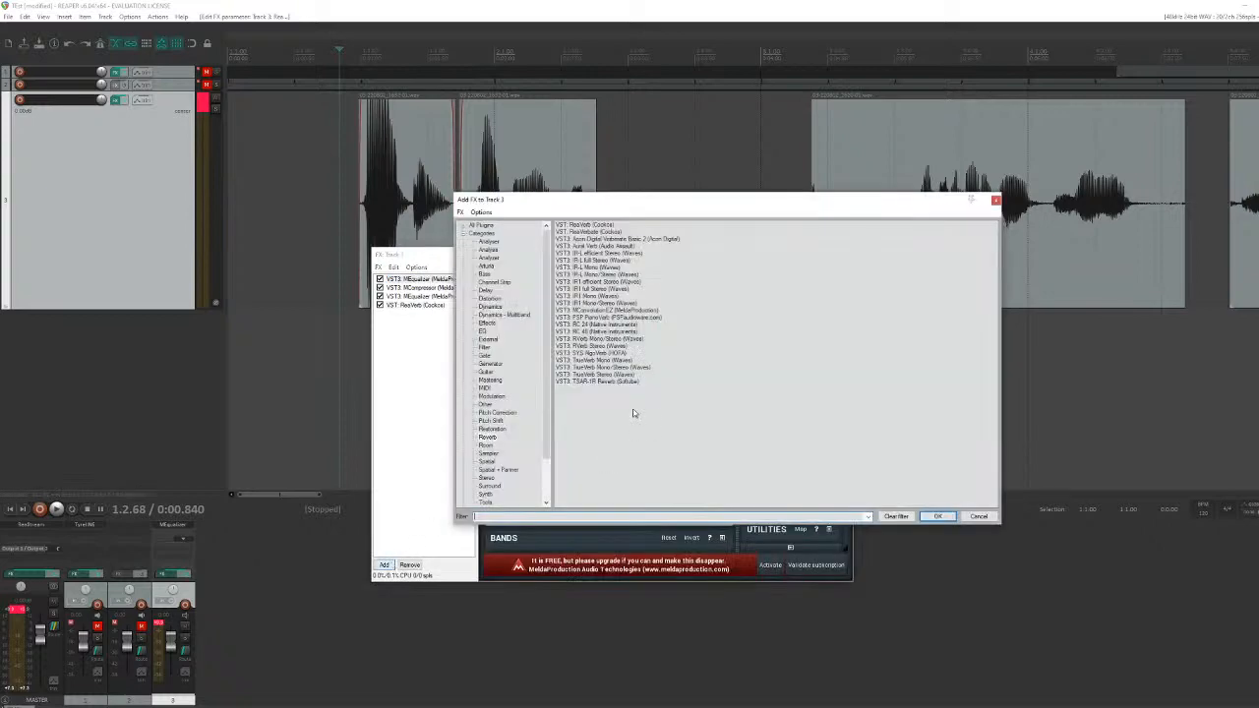
pyautogui.click(482, 226)
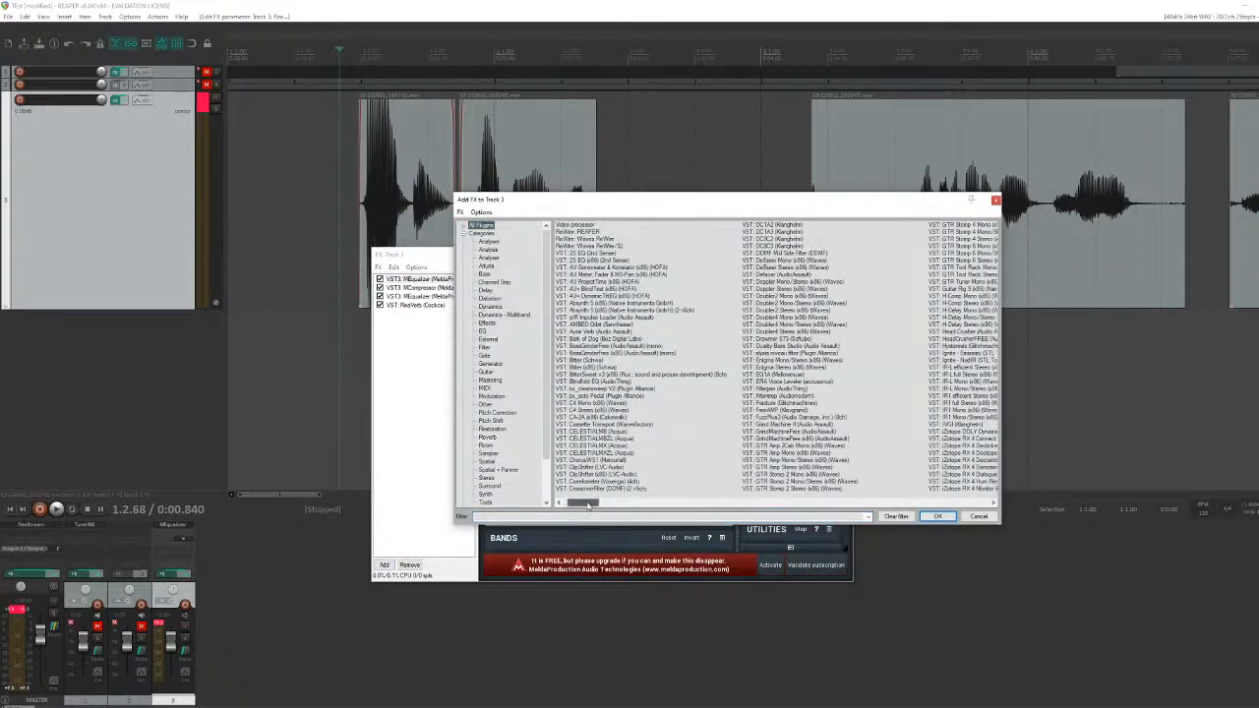
pyautogui.moveTo(580, 502)
pyautogui.mouseDown()
pyautogui.moveTo(974, 499)
pyautogui.moveTo(585, 503)
pyautogui.mouseUp()
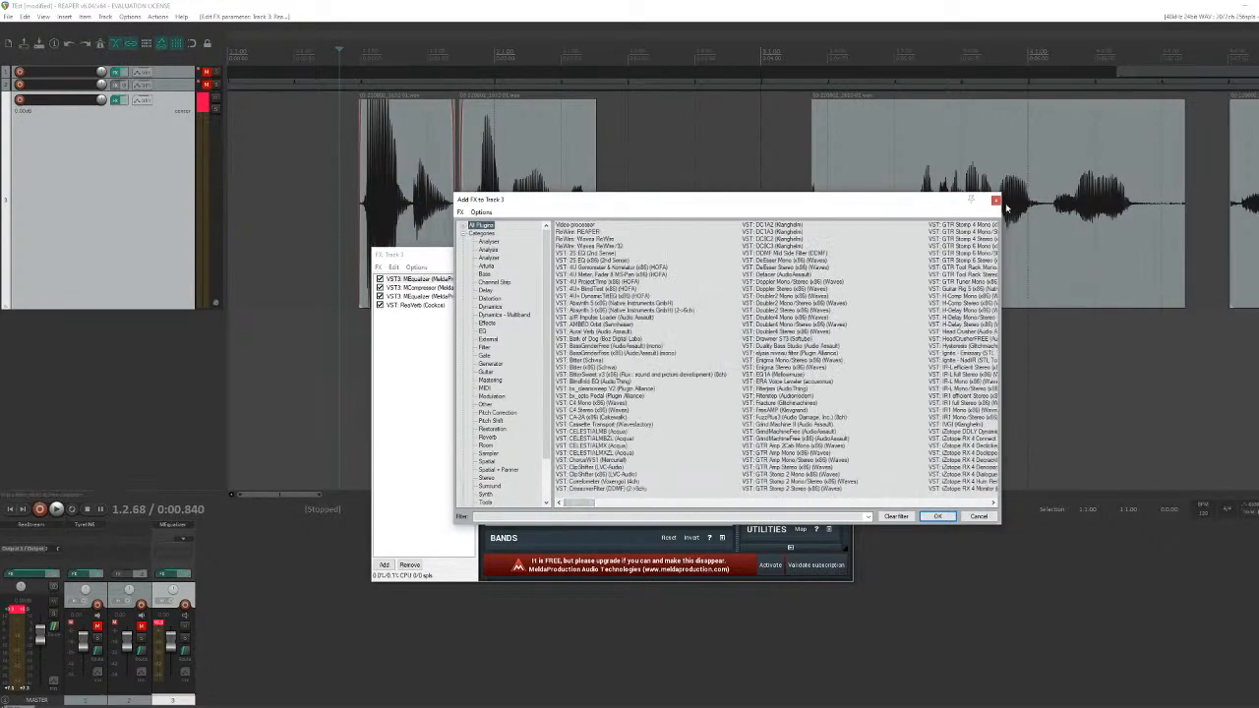
pyautogui.click(996, 200)
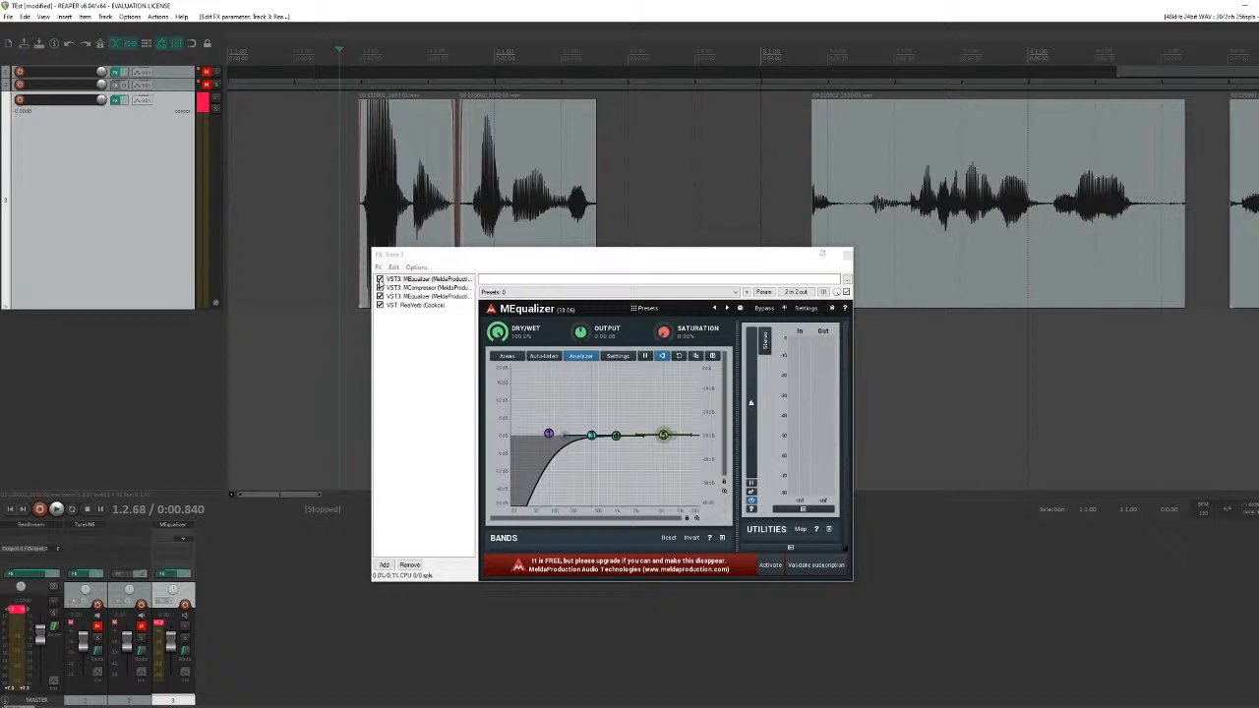
pyautogui.click(848, 257)
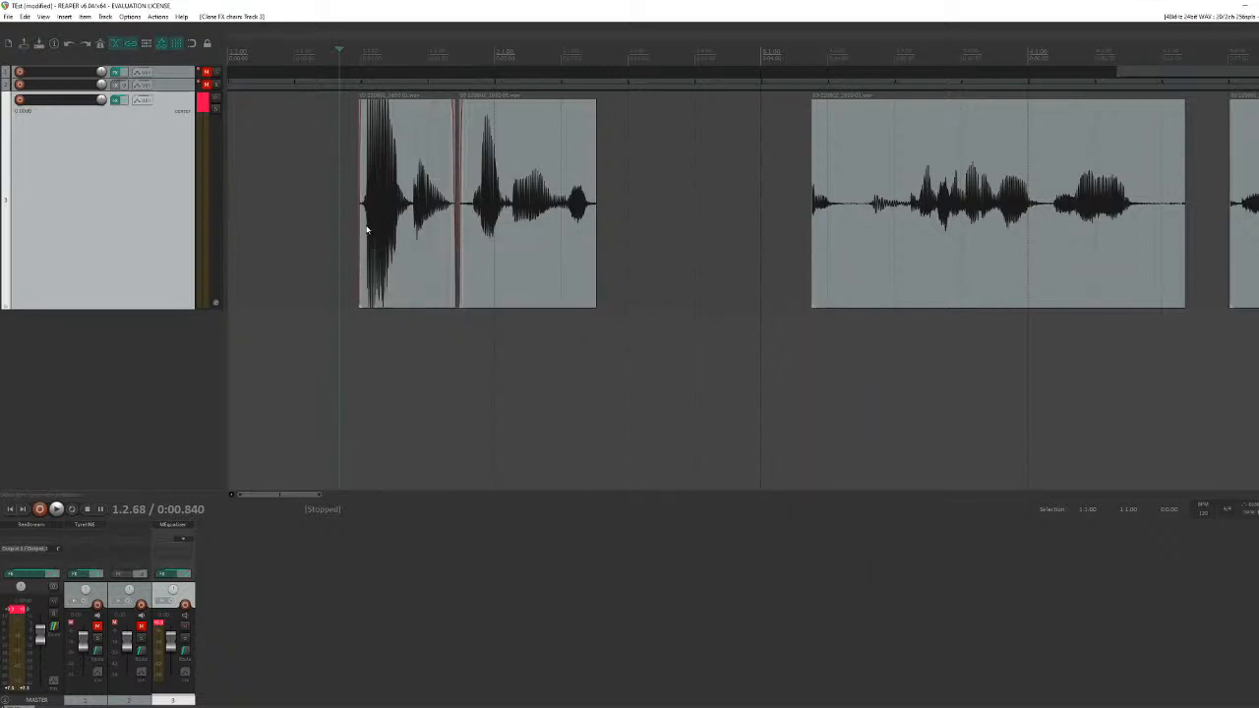
# Step: Reset the third track's clipped peak meter, reduce the track's height and mute it
pyautogui.click(826, 184)
pyautogui.click(661, 188)
pyautogui.click(204, 109)
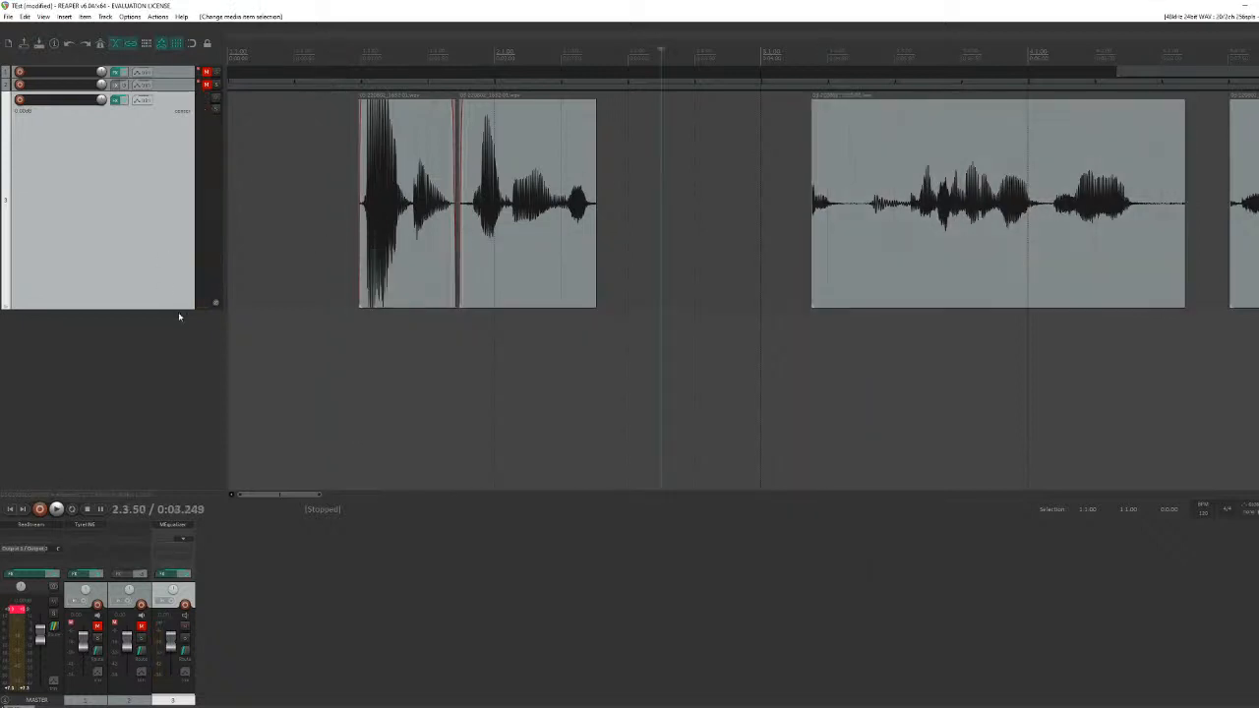
pyautogui.moveTo(178, 309); pyautogui.dragTo(178, 188)
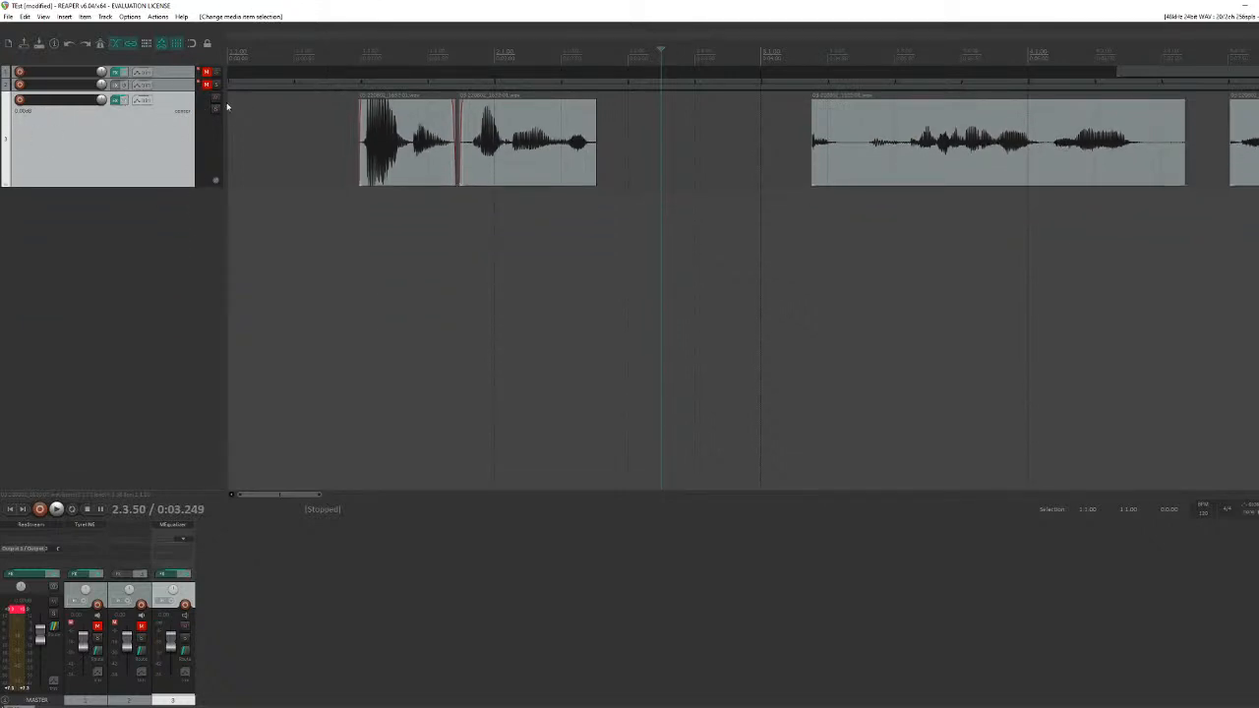
pyautogui.click(215, 98)
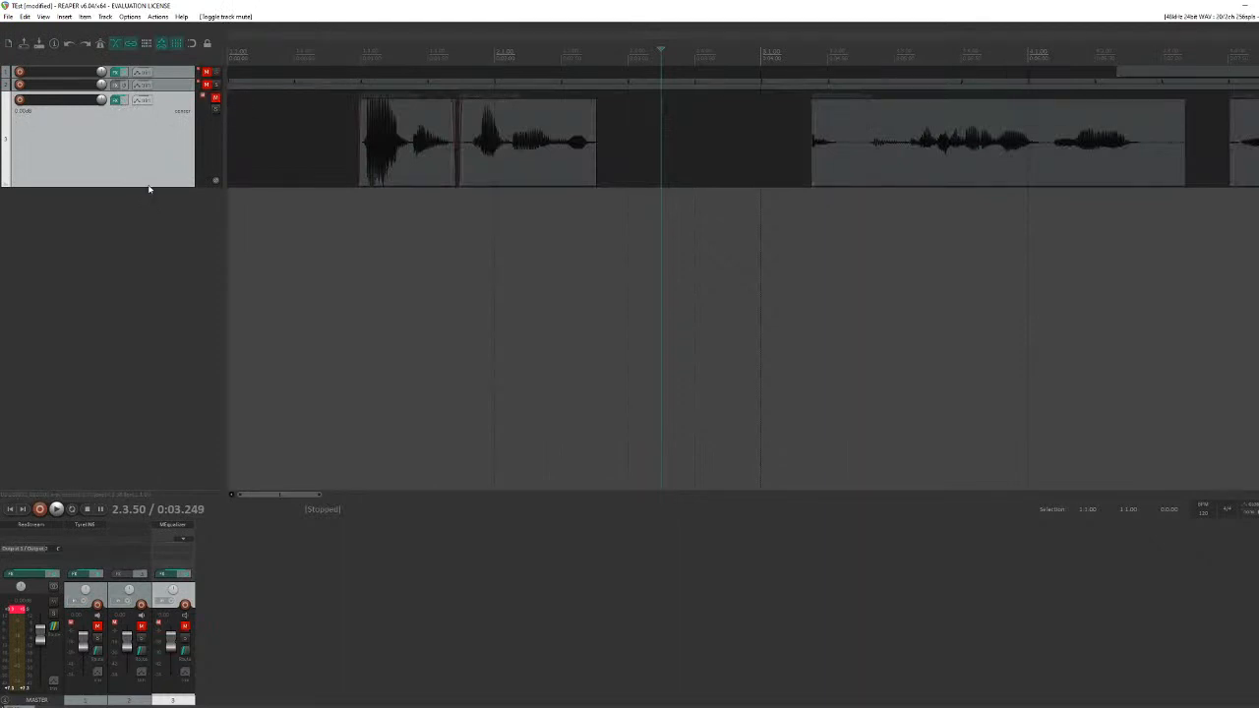
# Step: Enlarge the first two tracks, add a fourth track below the voice track and increase its height
pyautogui.moveTo(150, 188); pyautogui.dragTo(155, 365)
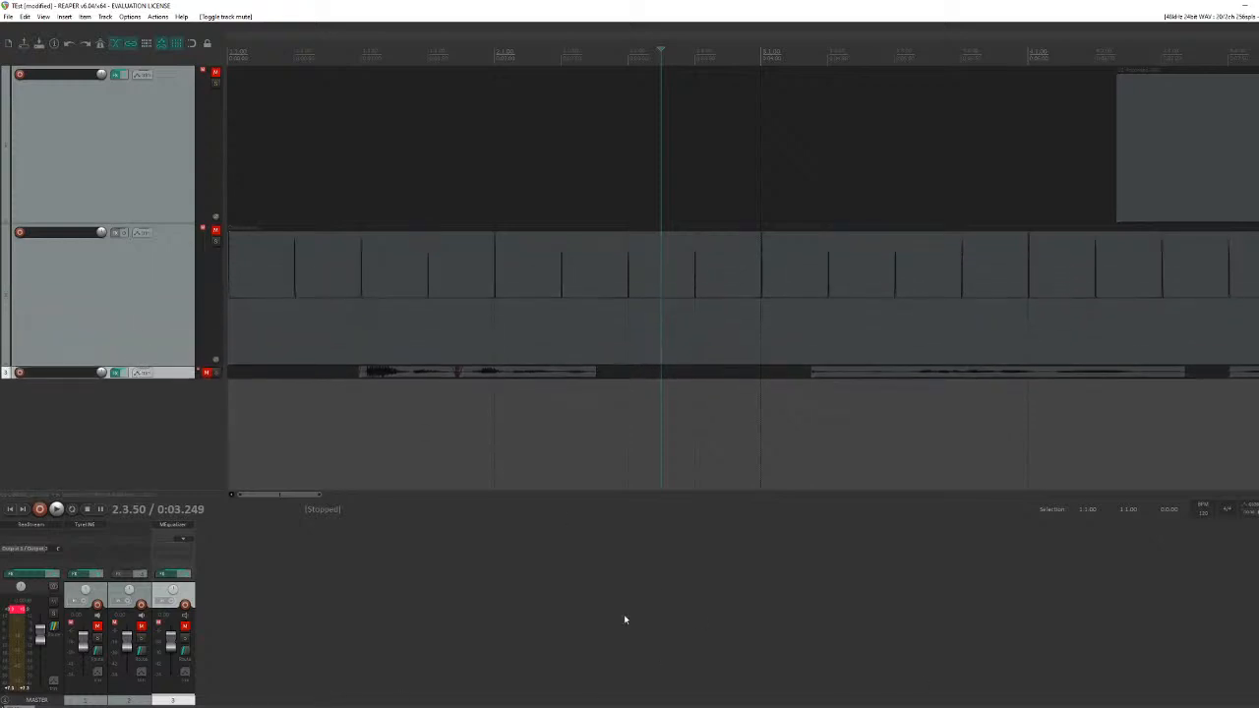
pyautogui.moveTo(320, 493); pyautogui.dragTo(618, 497)
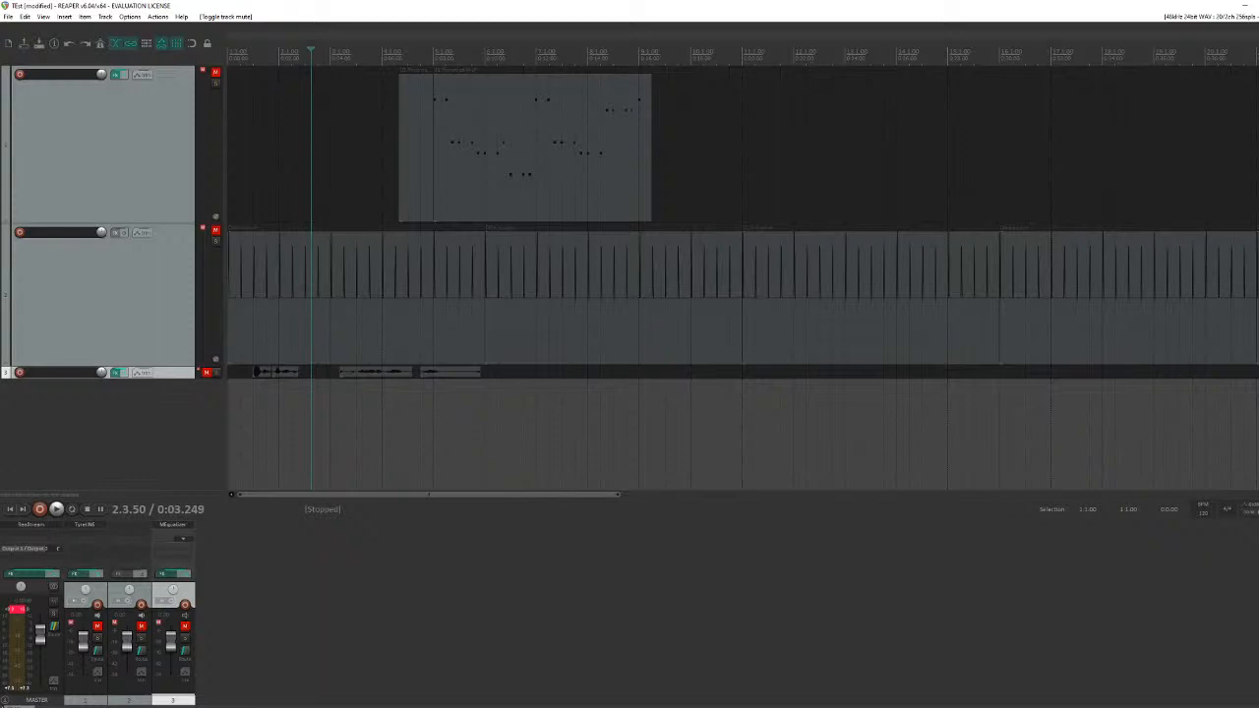
pyautogui.doubleClick(162, 405)
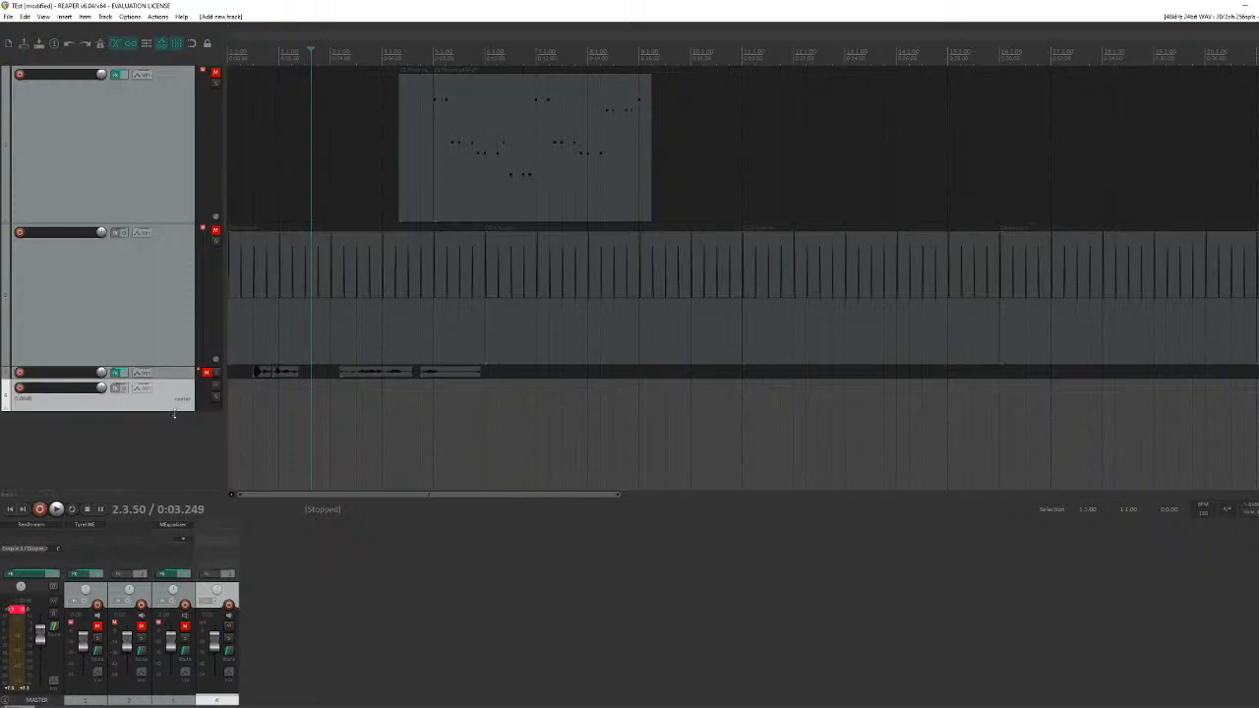
pyautogui.moveTo(174, 413); pyautogui.dragTo(169, 457)
pyautogui.scroll(-1, 405, 384)
pyautogui.scroll(2, 406, 385)
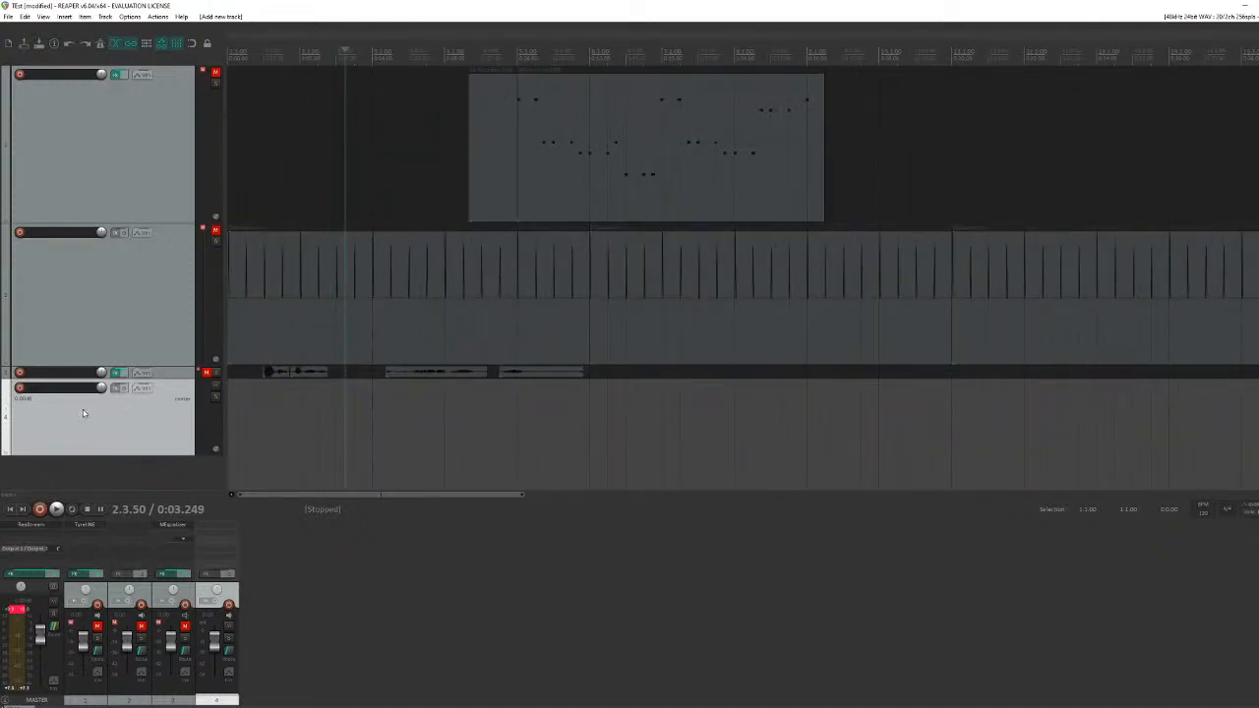
# Step: Arm the fourth track for recording and set its input to MIDI from the Launchkey Mini on all channels
pyautogui.click(19, 390)
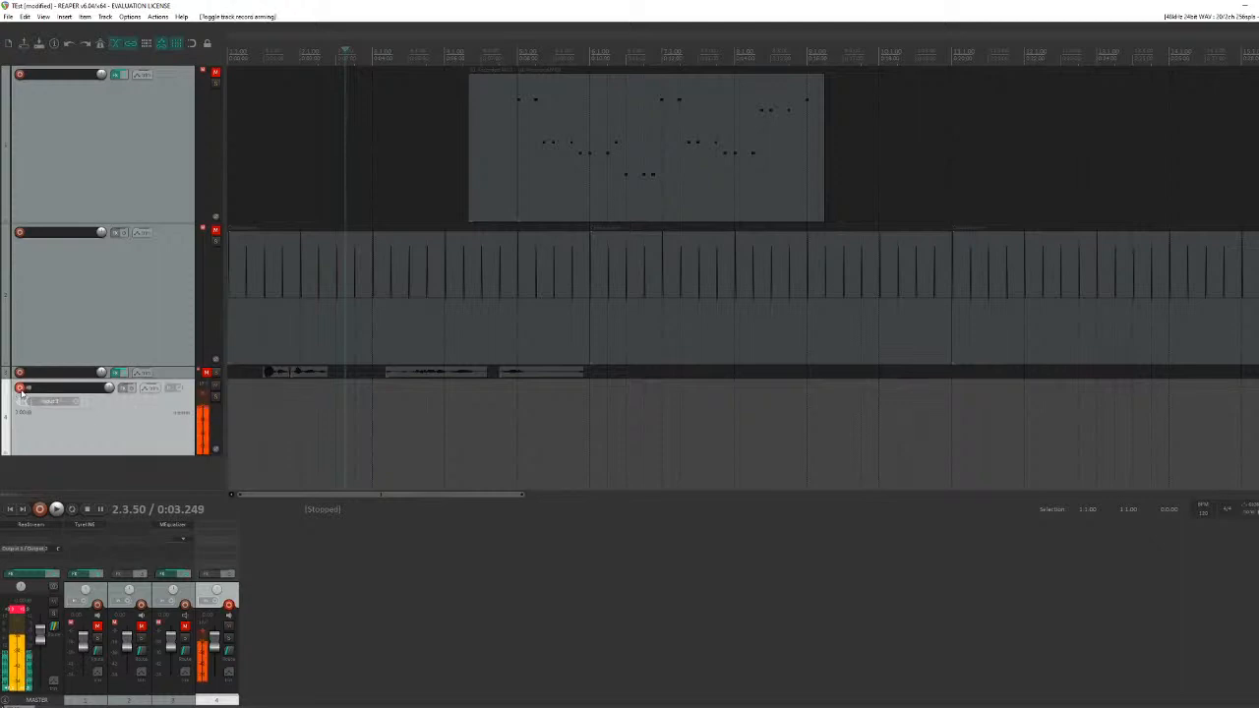
pyautogui.click(78, 405)
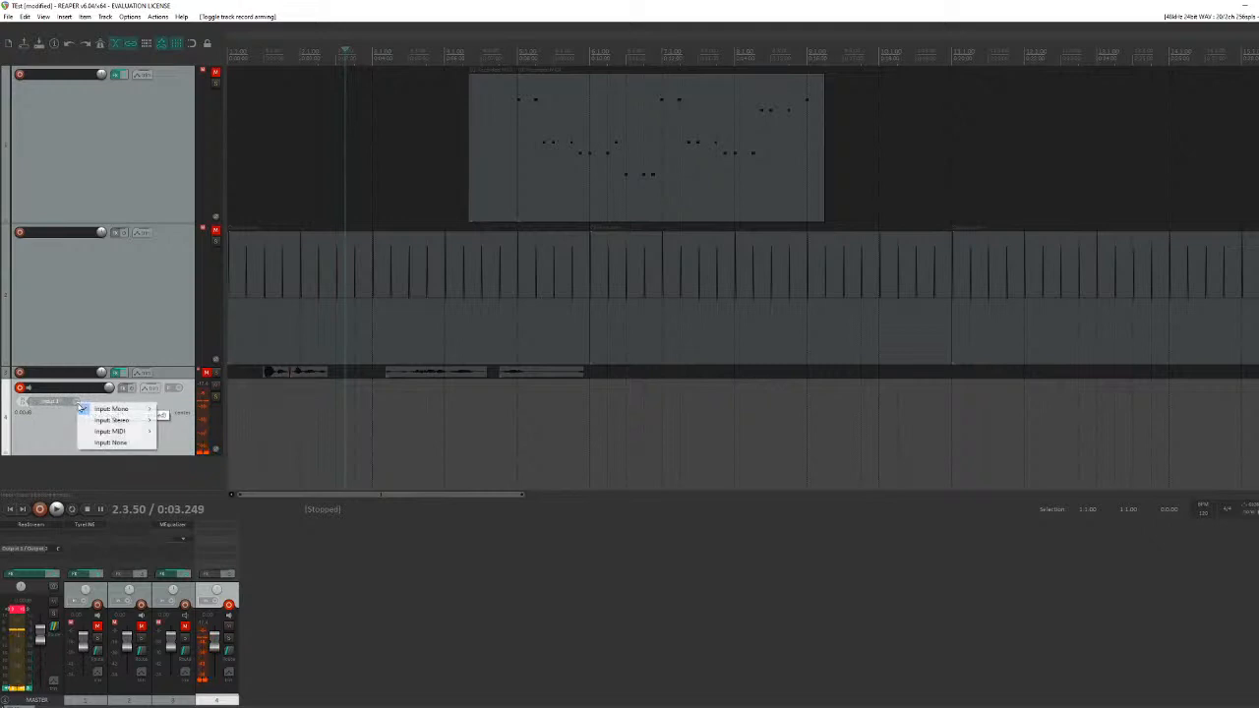
pyautogui.moveTo(123, 410)
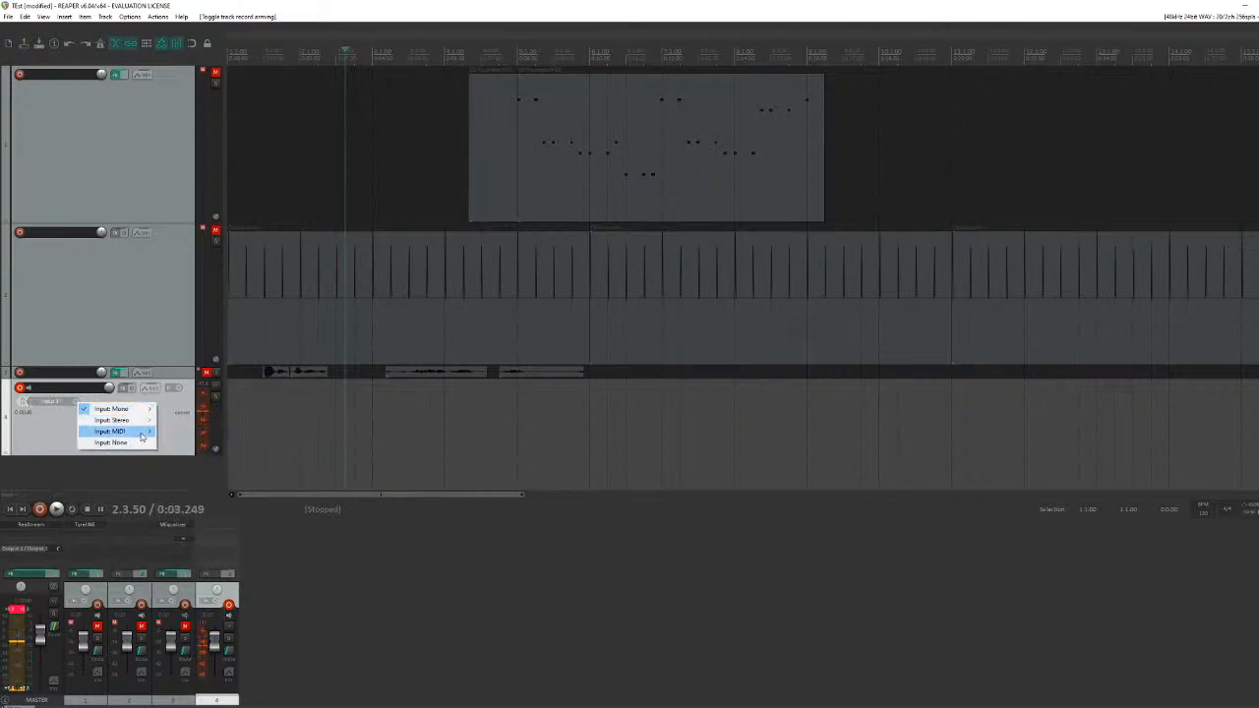
pyautogui.moveTo(148, 433)
pyautogui.moveTo(202, 432)
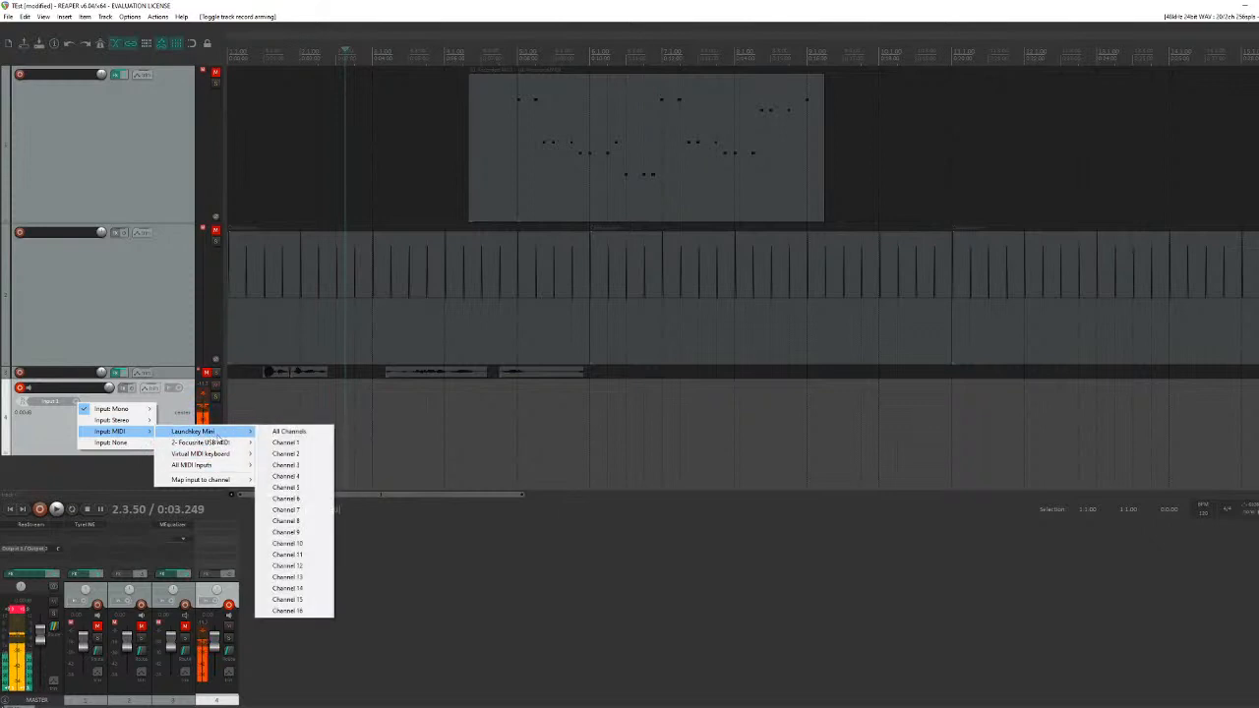
pyautogui.click(278, 431)
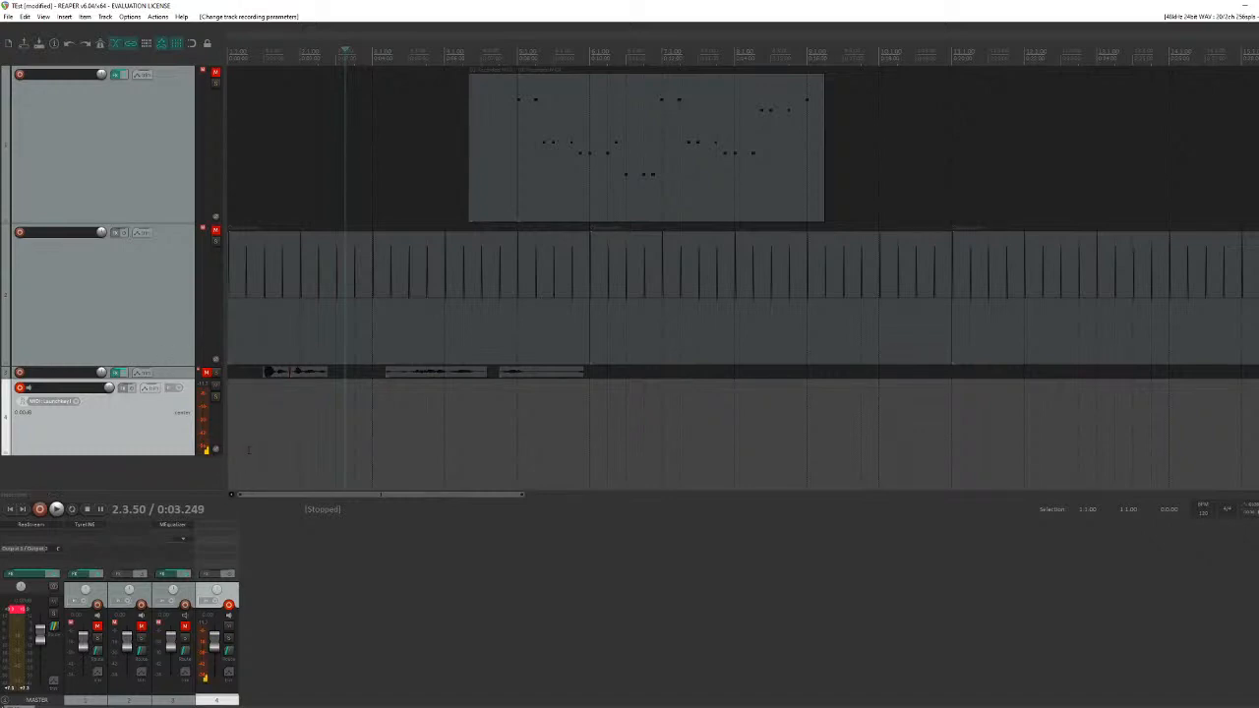
# Step: Insert a new MIDI item on the fourth track and extend it from the project start into the fifth measure
pyautogui.doubleClick(150, 429)
pyautogui.click(69, 17)
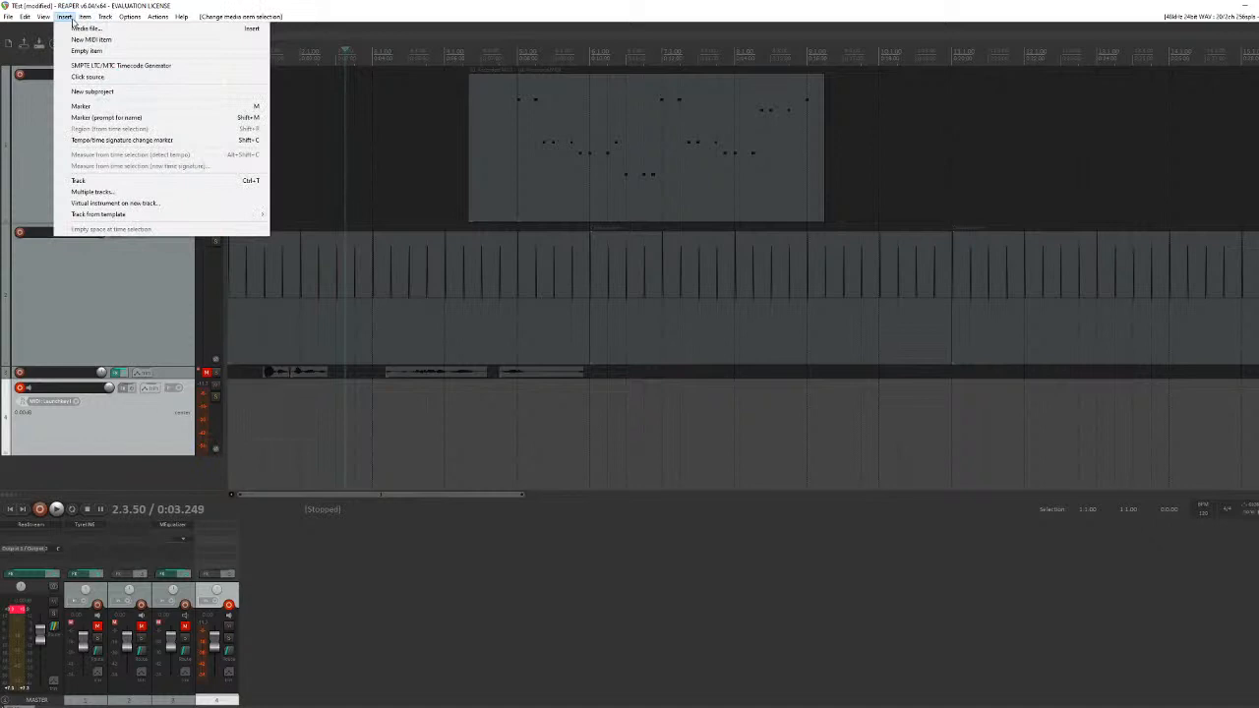
pyautogui.click(90, 39)
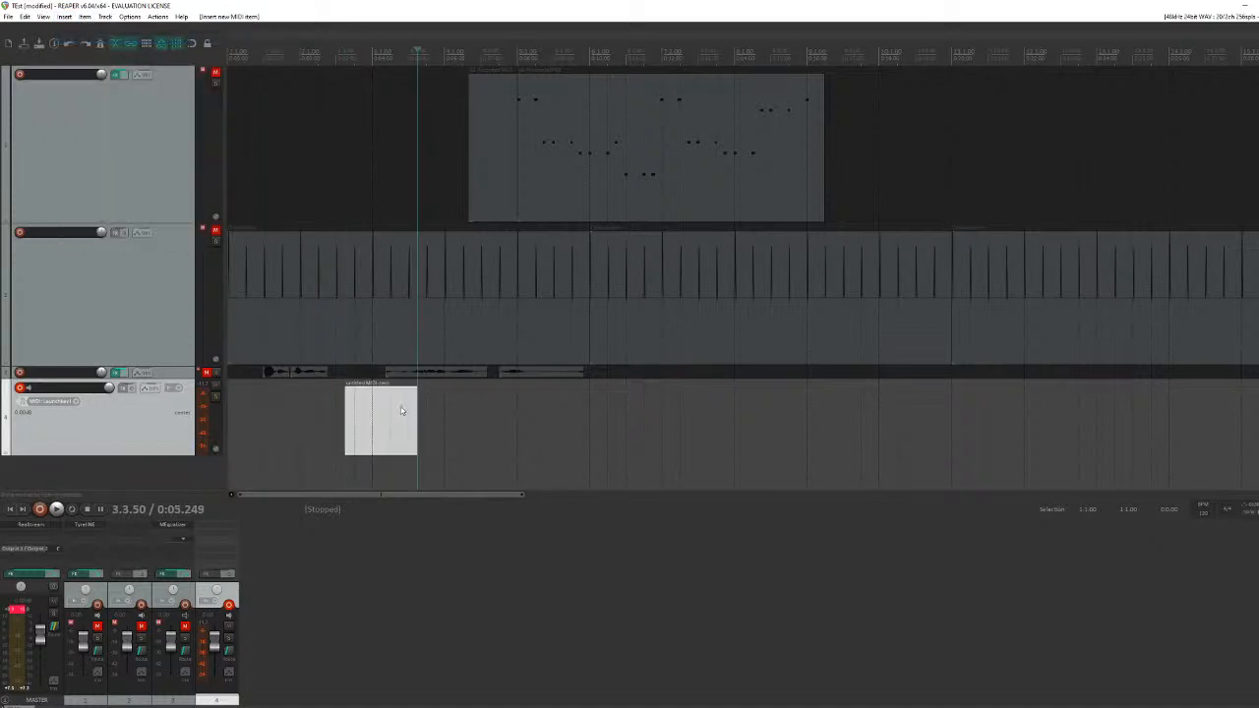
pyautogui.moveTo(397, 430); pyautogui.dragTo(570, 421)
pyautogui.click(329, 429)
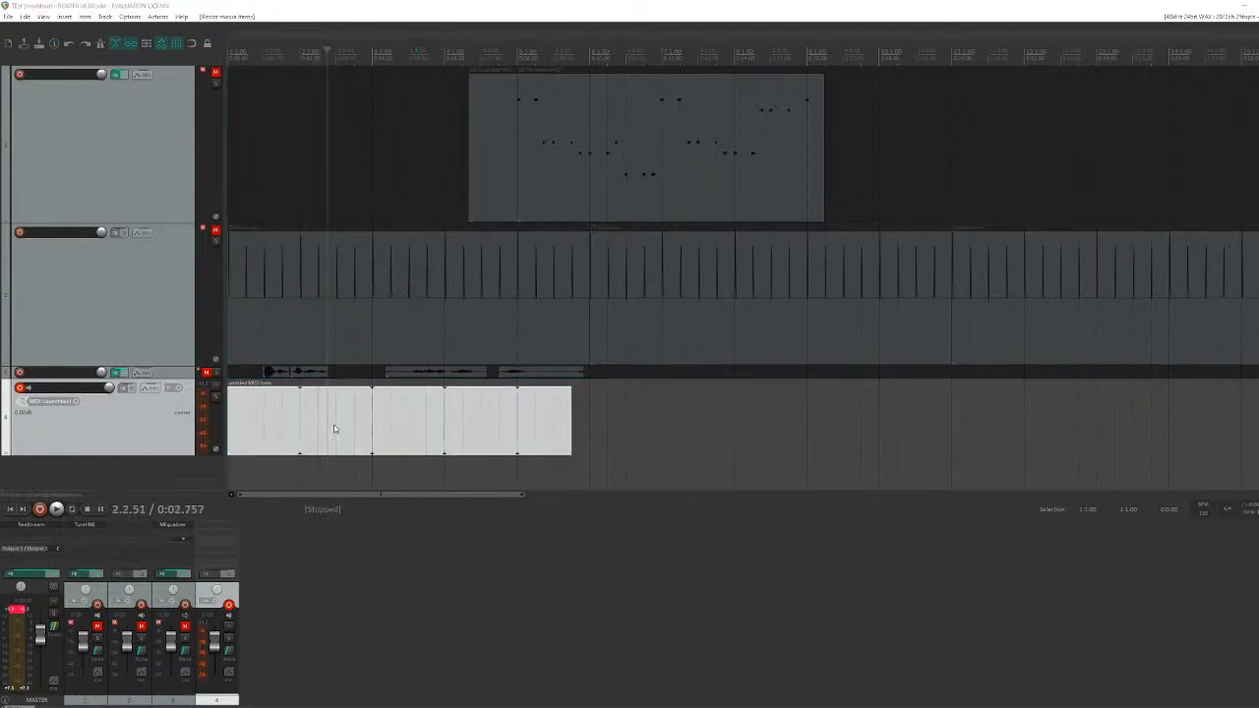
# Step: Open the new item in the MIDI editor, then enlarge and reposition the editor window
pyautogui.doubleClick(329, 429)
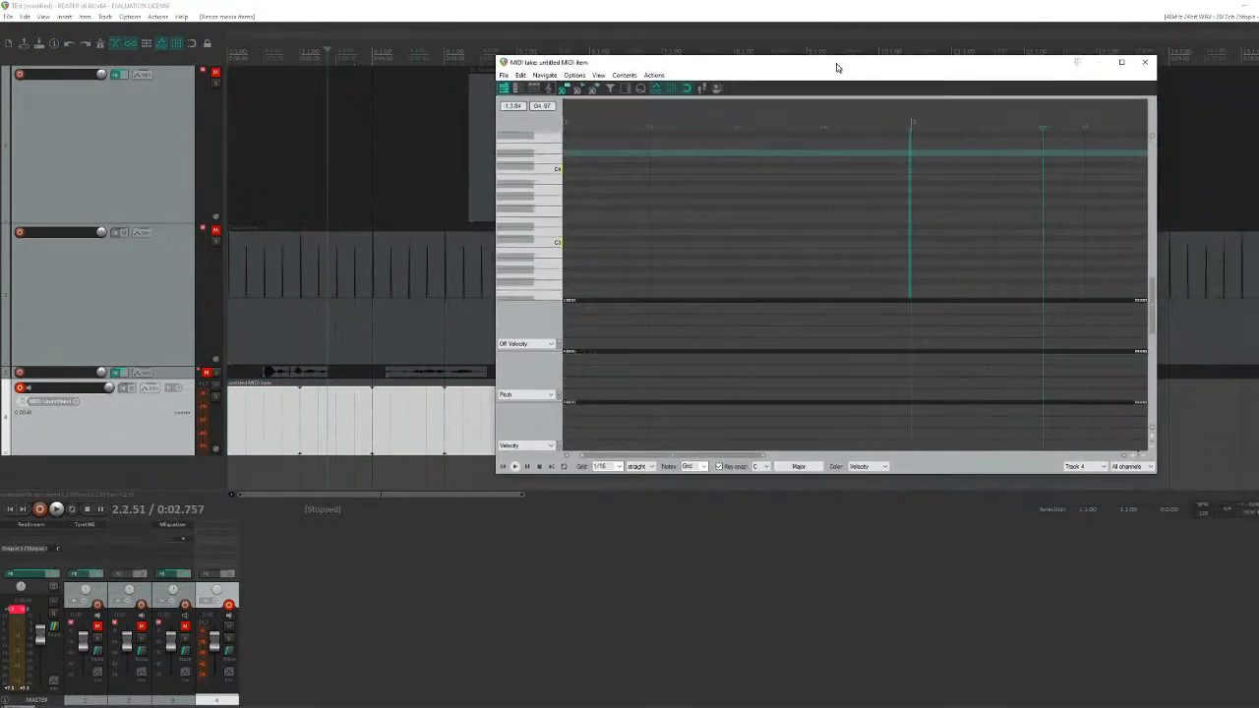
pyautogui.moveTo(835, 65); pyautogui.dragTo(730, 90)
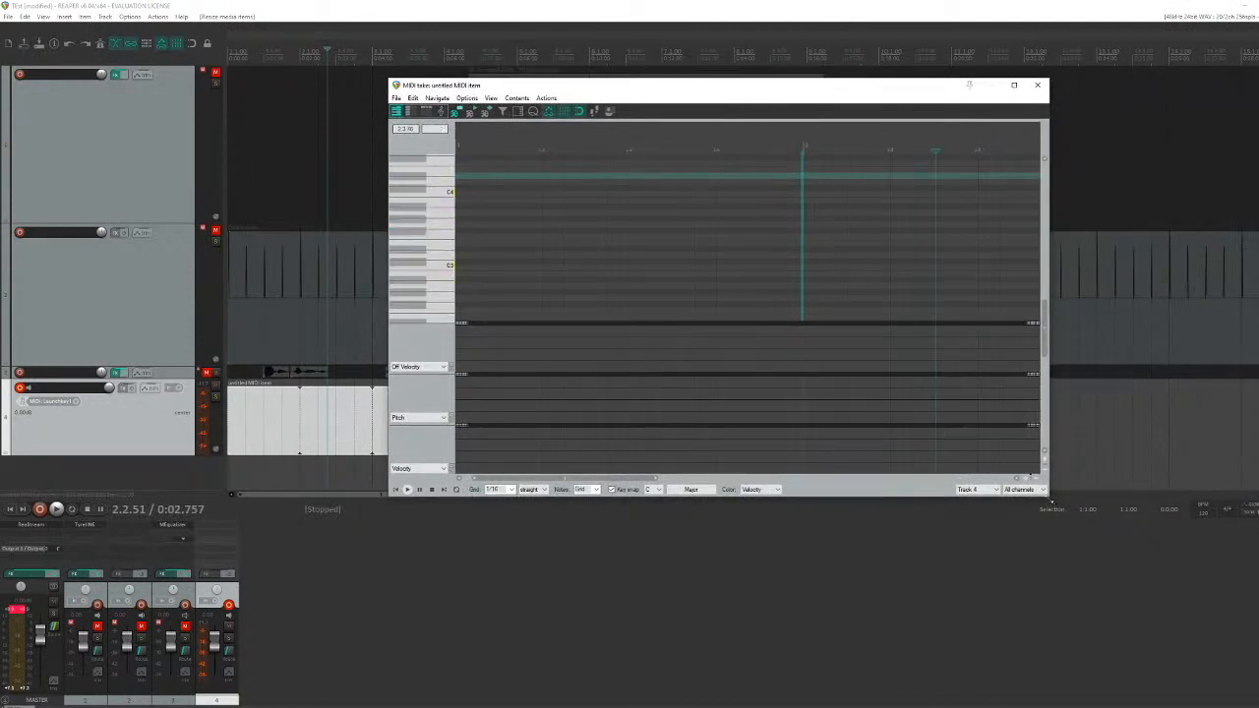
pyautogui.moveTo(1050, 500); pyautogui.dragTo(1165, 631)
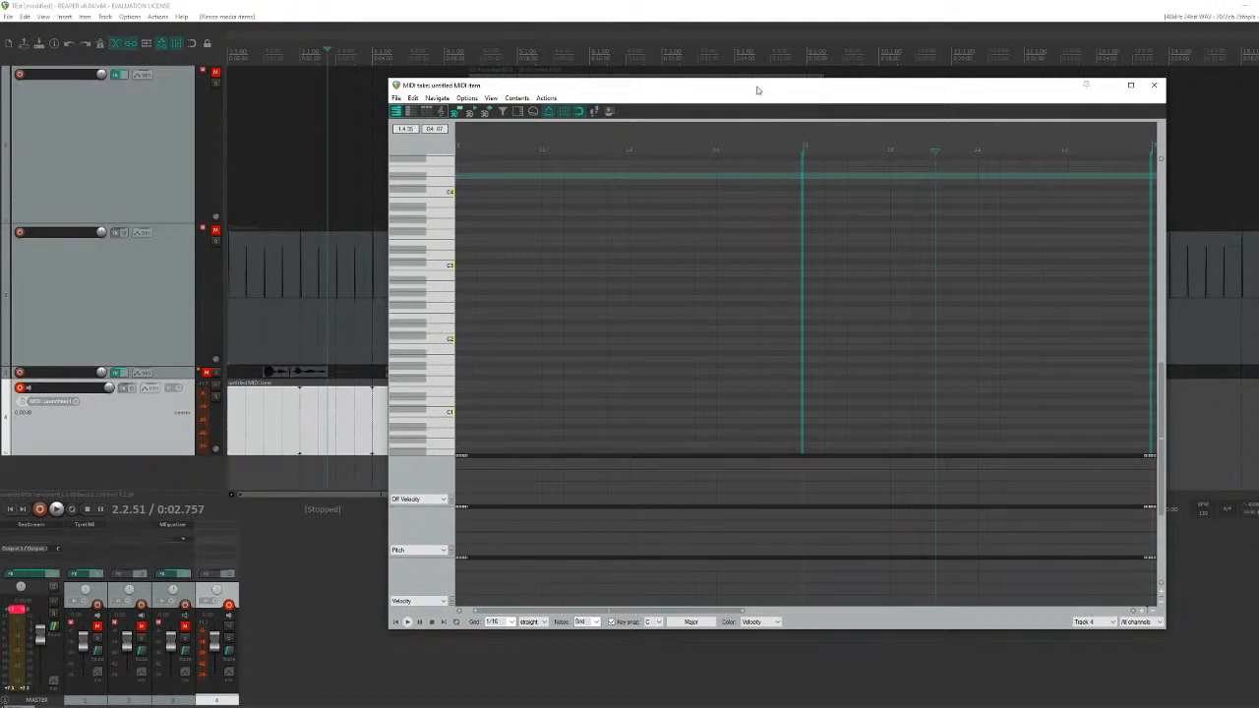
pyautogui.moveTo(758, 90); pyautogui.dragTo(678, 76)
# Step: Draw a five-note melody around C6 in the first measure, adjust the second note's velocity and close the MIDI editor
pyautogui.click(442, 248)
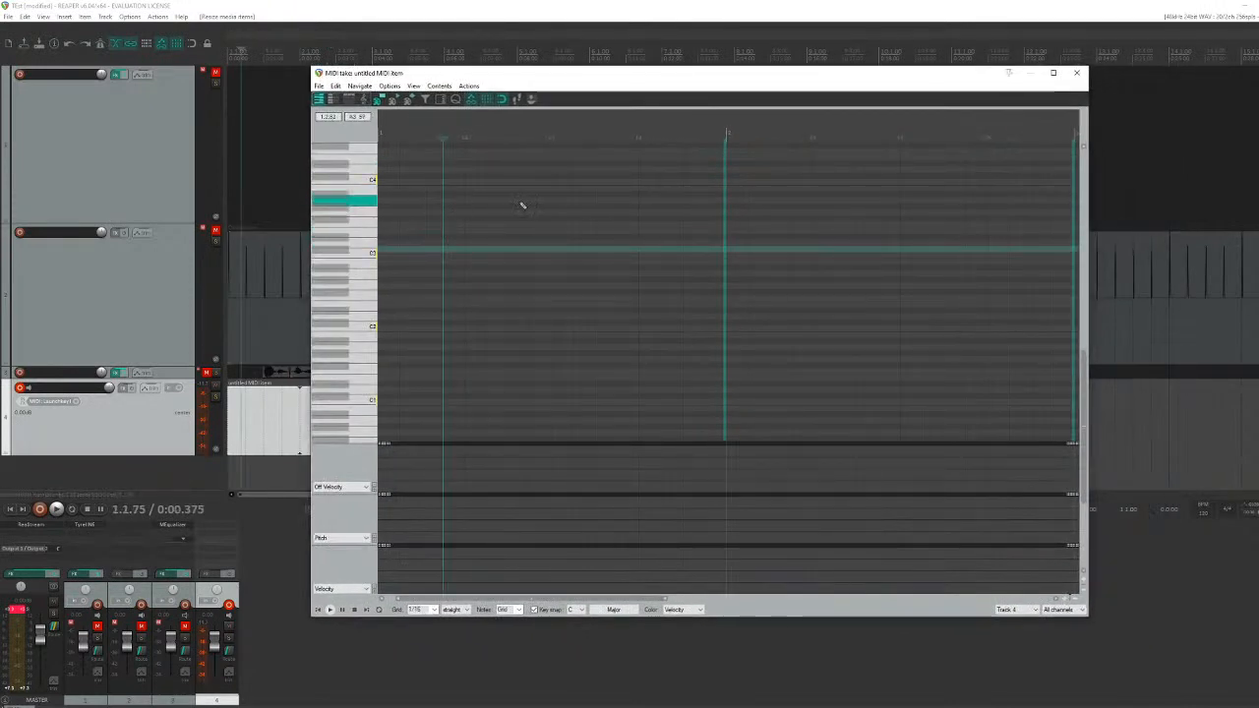
pyautogui.scroll(1, 360, 301)
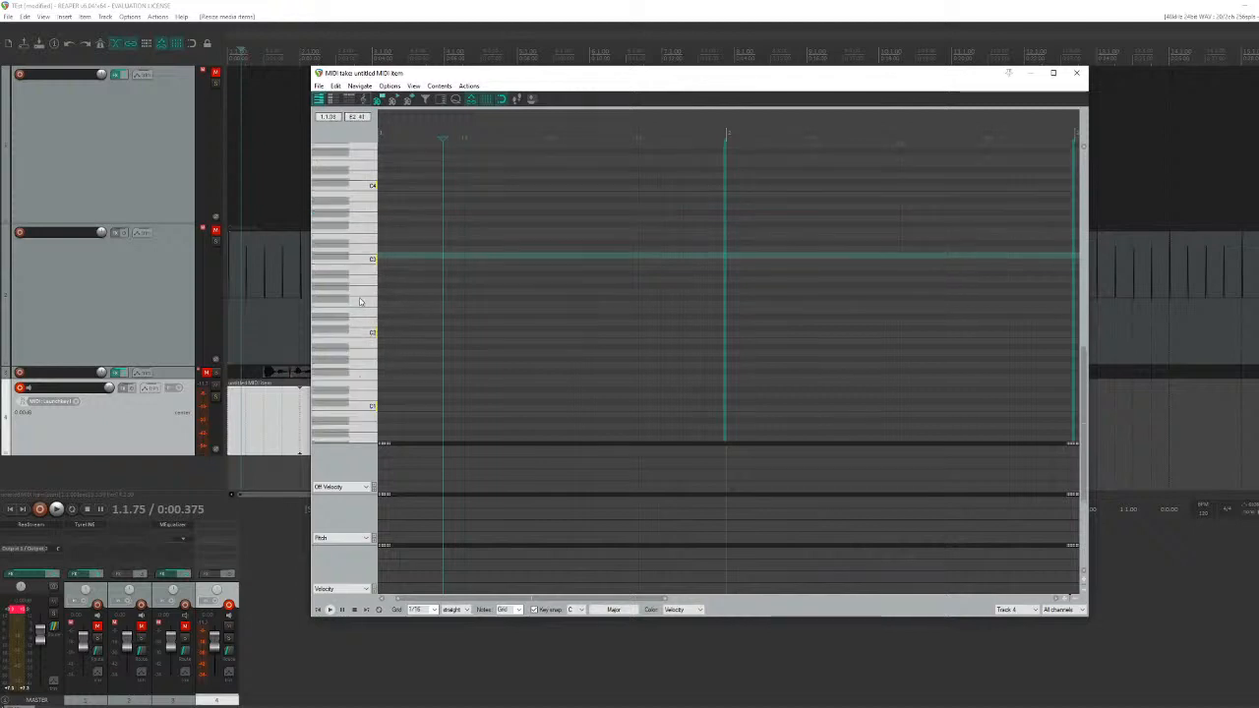
pyautogui.scroll(8, 360, 301)
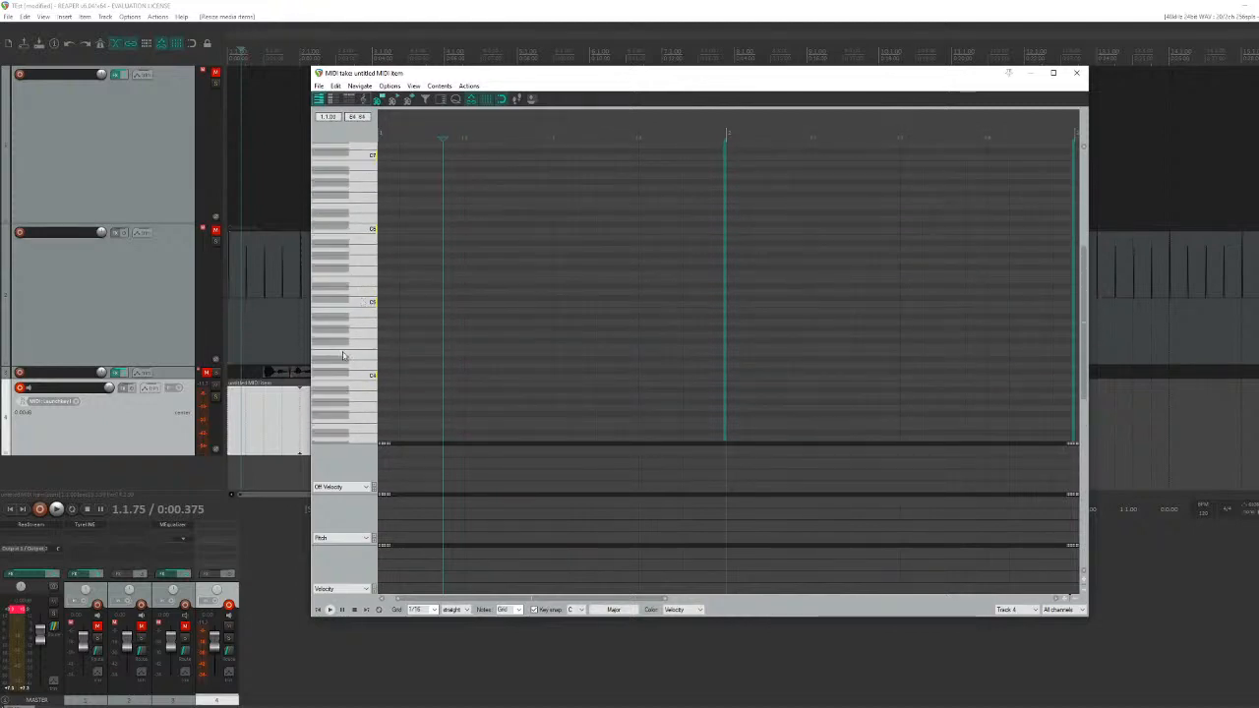
pyautogui.moveTo(393, 203)
pyautogui.mouseDown()
pyautogui.moveTo(543, 211)
pyautogui.moveTo(728, 252)
pyautogui.mouseUp()
pyautogui.click(626, 219)
pyautogui.click(649, 237)
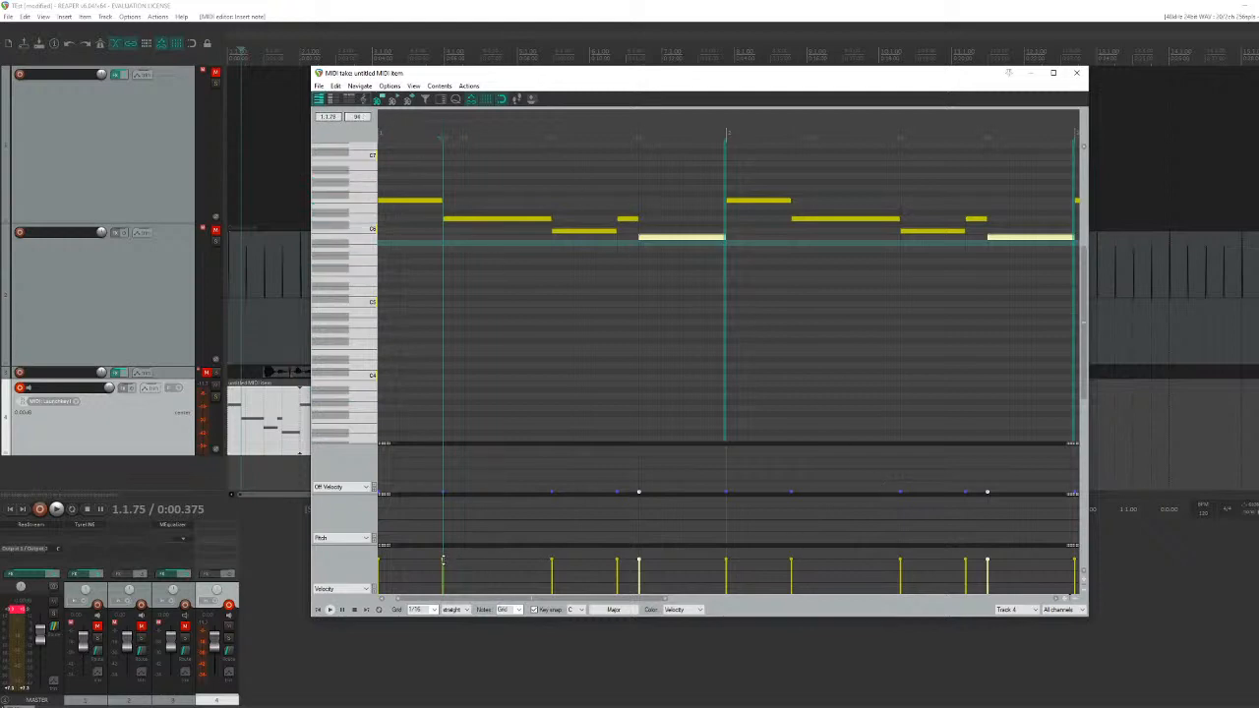
pyautogui.moveTo(442, 560)
pyautogui.mouseDown()
pyautogui.moveTo(443, 585)
pyautogui.moveTo(444, 547)
pyautogui.moveTo(444, 562)
pyautogui.mouseUp()
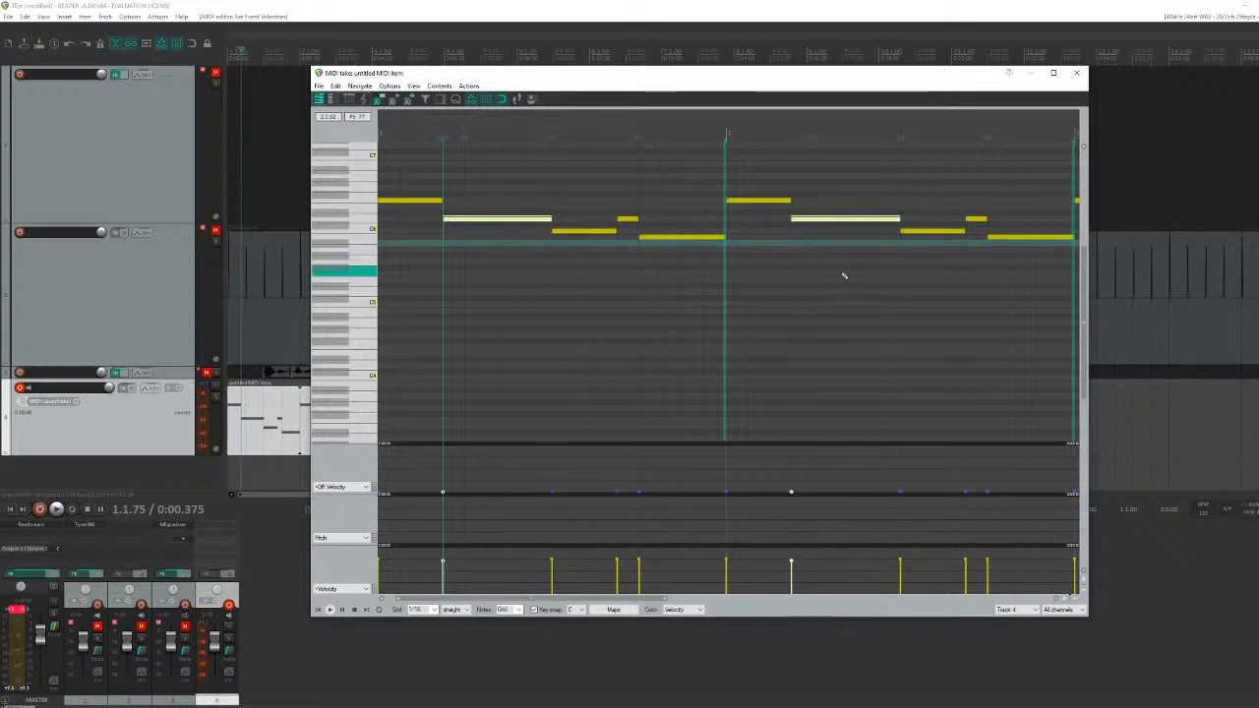
pyautogui.click(1079, 73)
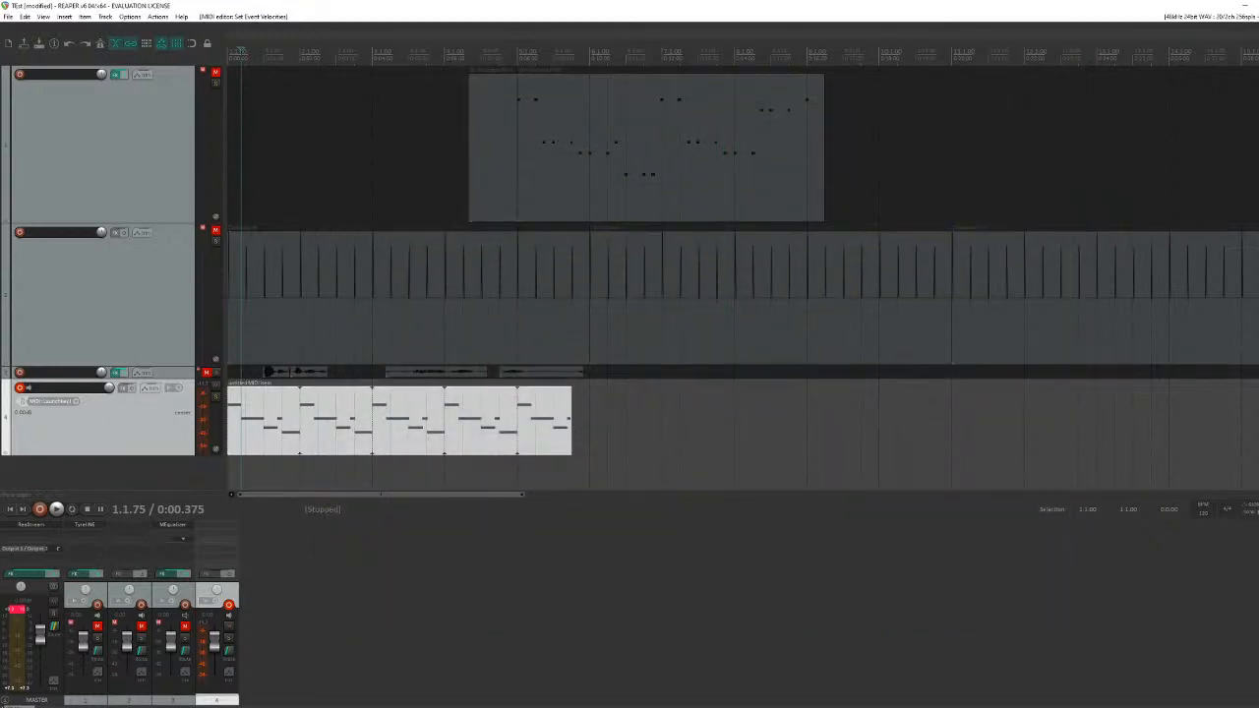
# Step: Play the fourth track's MIDI item briefly from the project start and stop
pyautogui.moveTo(242, 56); pyautogui.dragTo(182, 47)
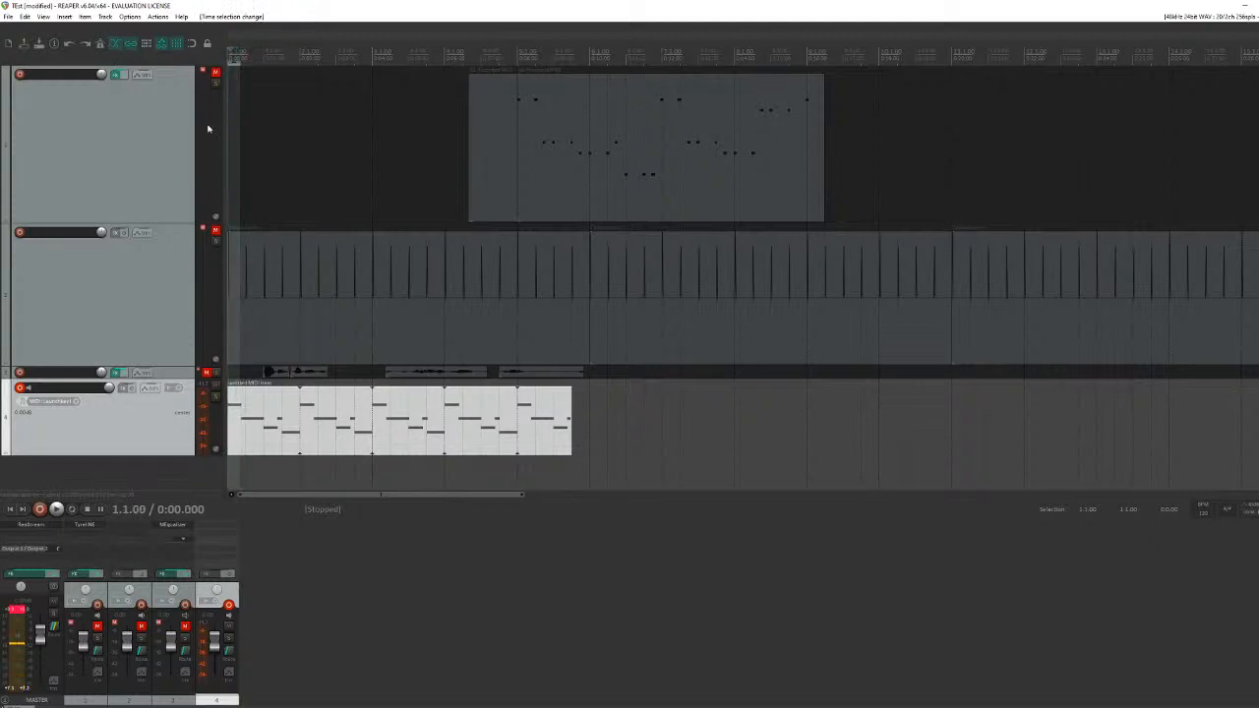
pyautogui.press('space')
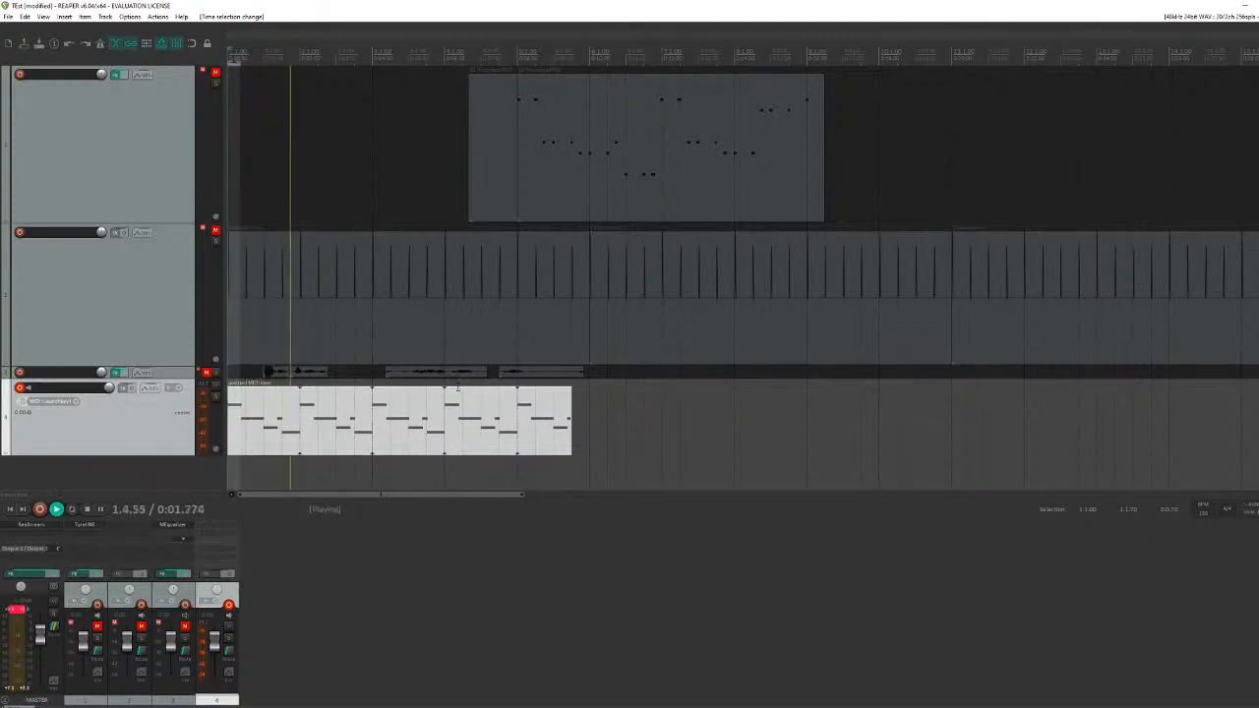
pyautogui.press('space')
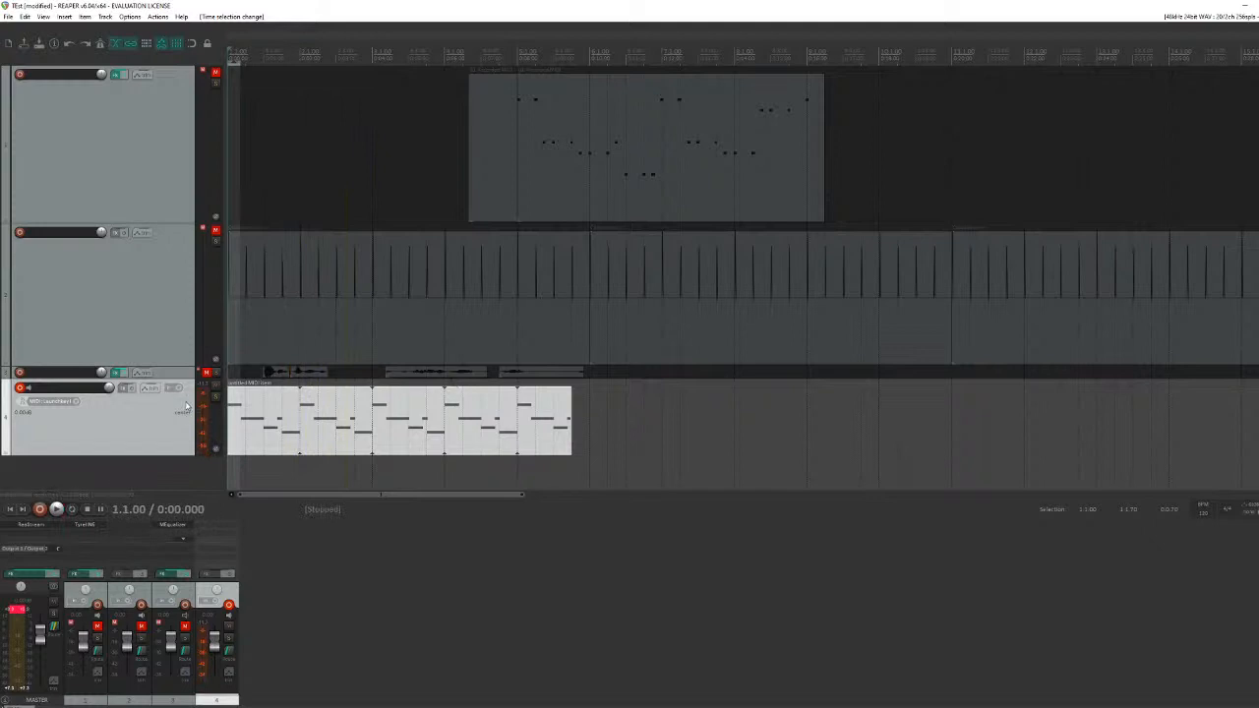
# Step: Add the TyrellN6 synth to the fourth track's effects and move its window clear of the MIDI item
pyautogui.click(125, 398)
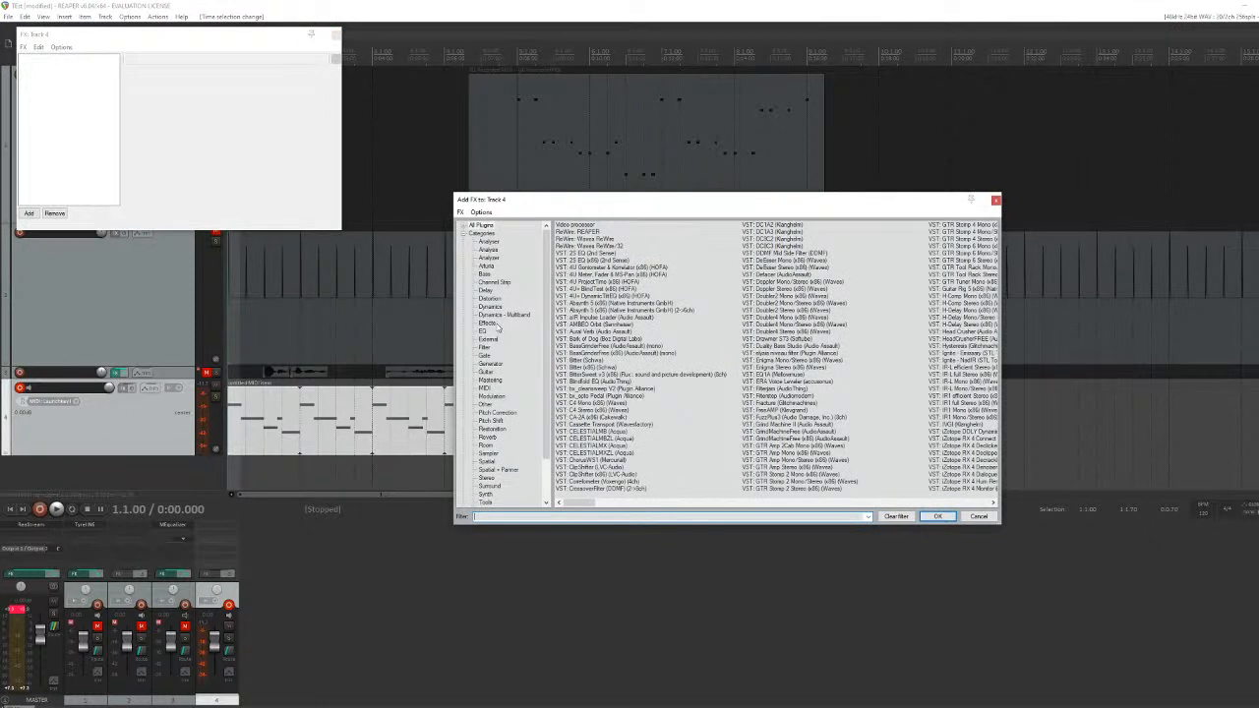
pyautogui.click(485, 495)
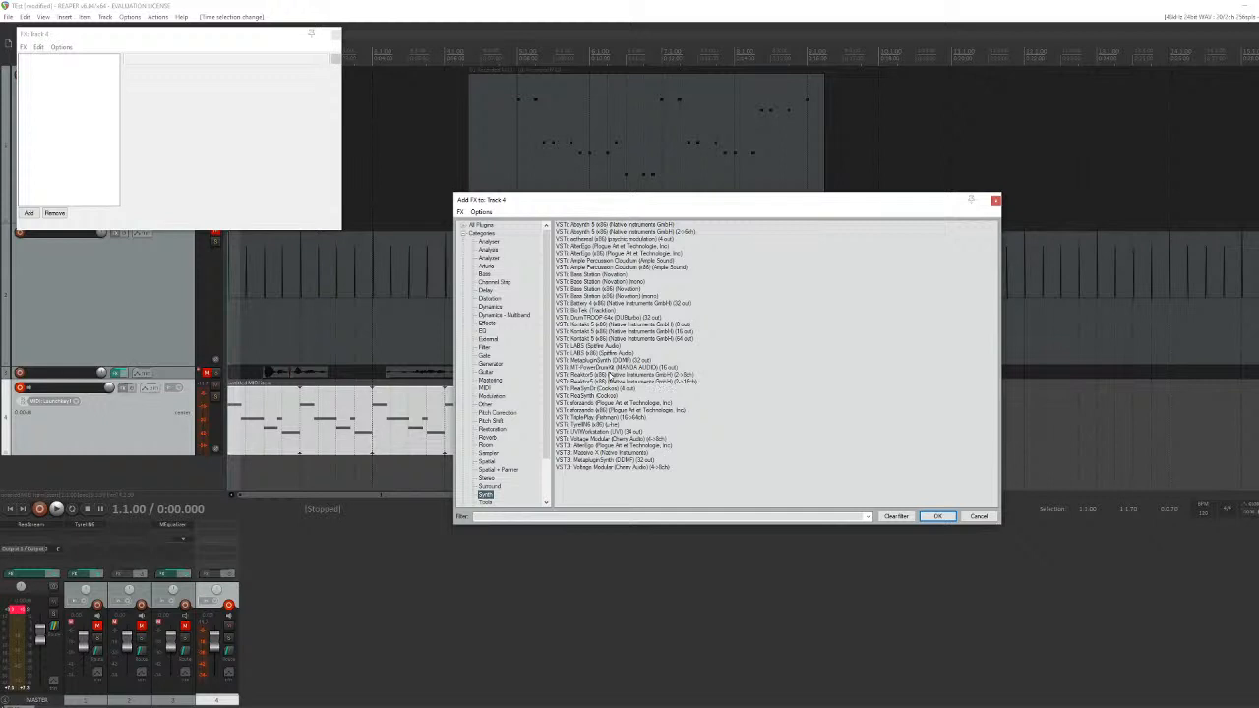
pyautogui.click(587, 425)
pyautogui.doubleClick(586, 426)
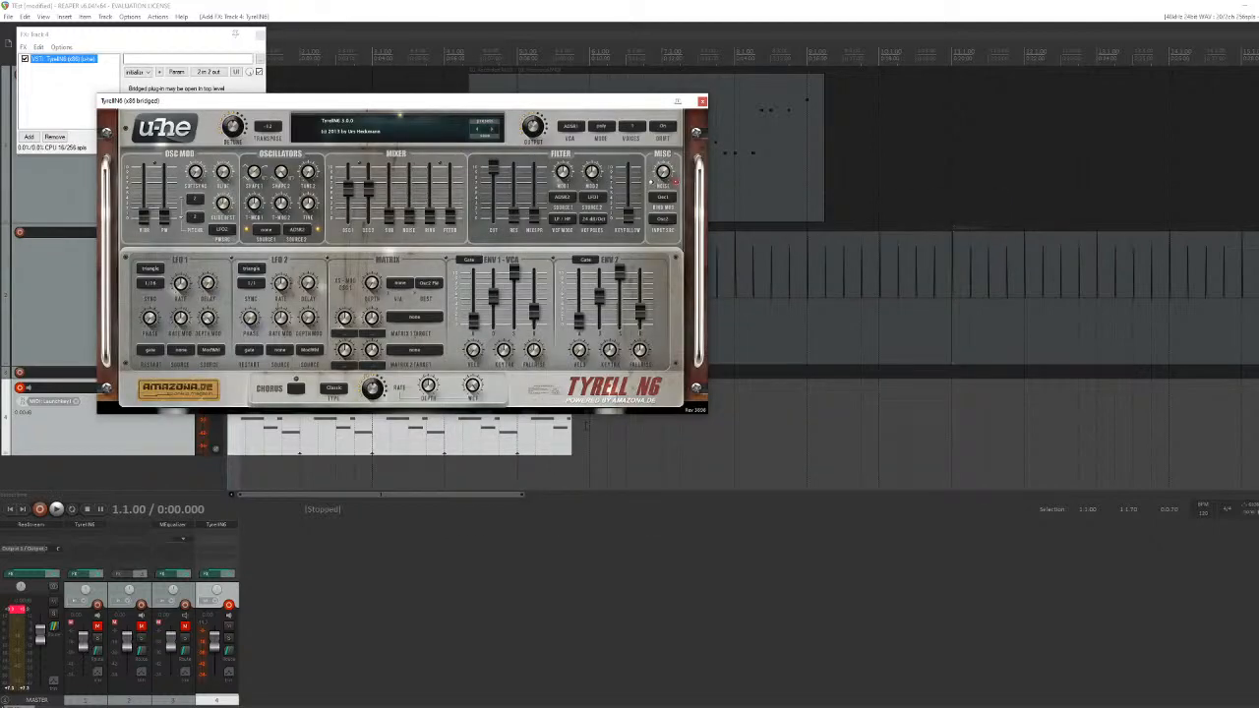
pyautogui.moveTo(541, 99); pyautogui.dragTo(1043, 172)
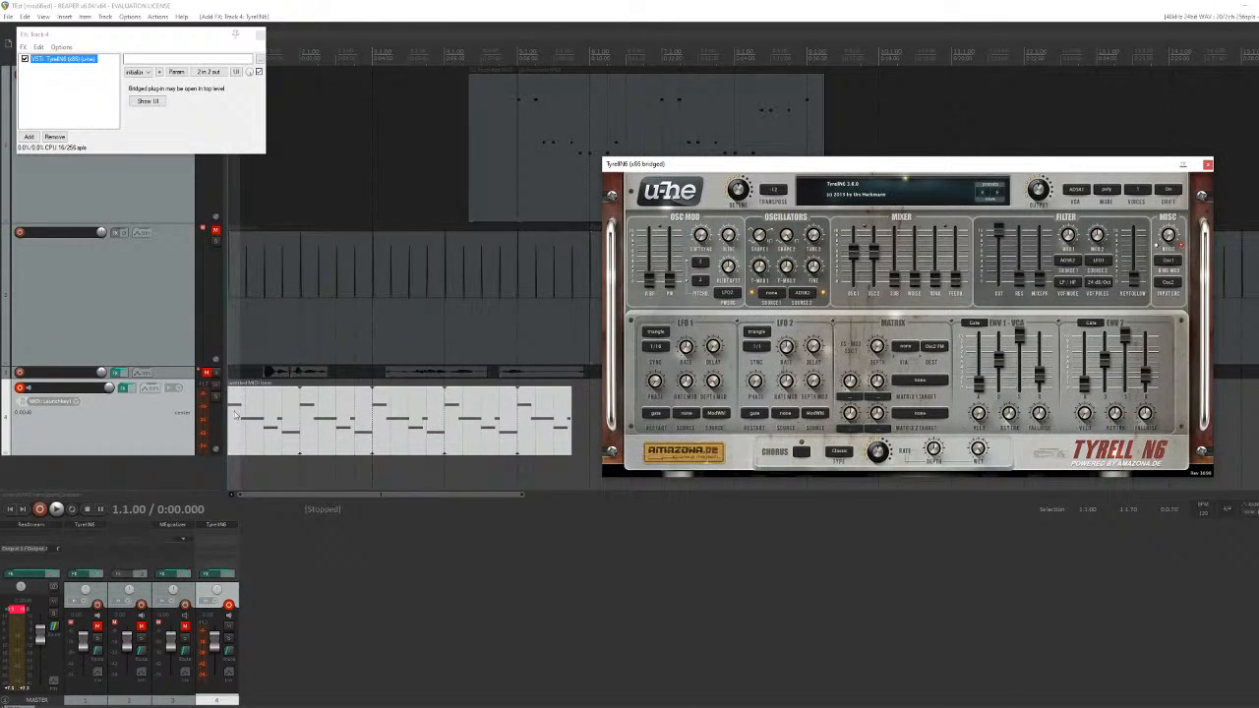
# Step: Audition the melody with the synth's detune lowered to -24.50, reset the detune to 0.00 and stop playback
pyautogui.click(530, 12)
pyautogui.press('space')
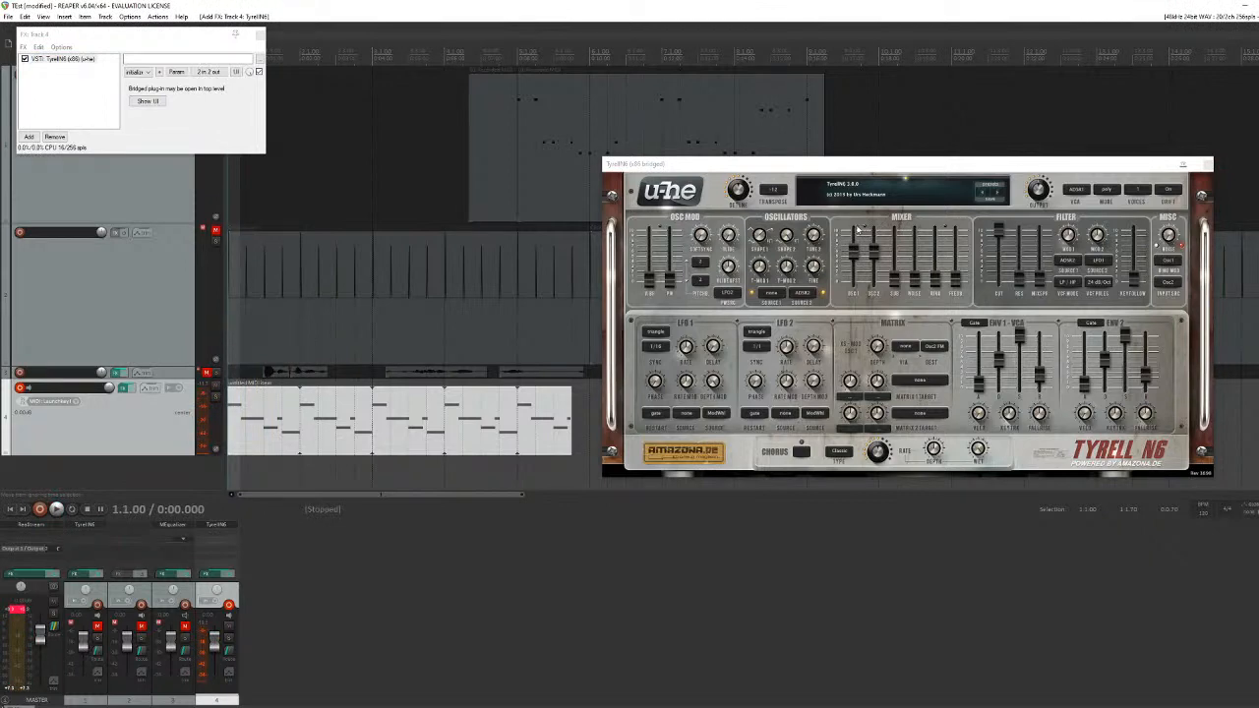
pyautogui.moveTo(742, 192); pyautogui.dragTo(738, 214)
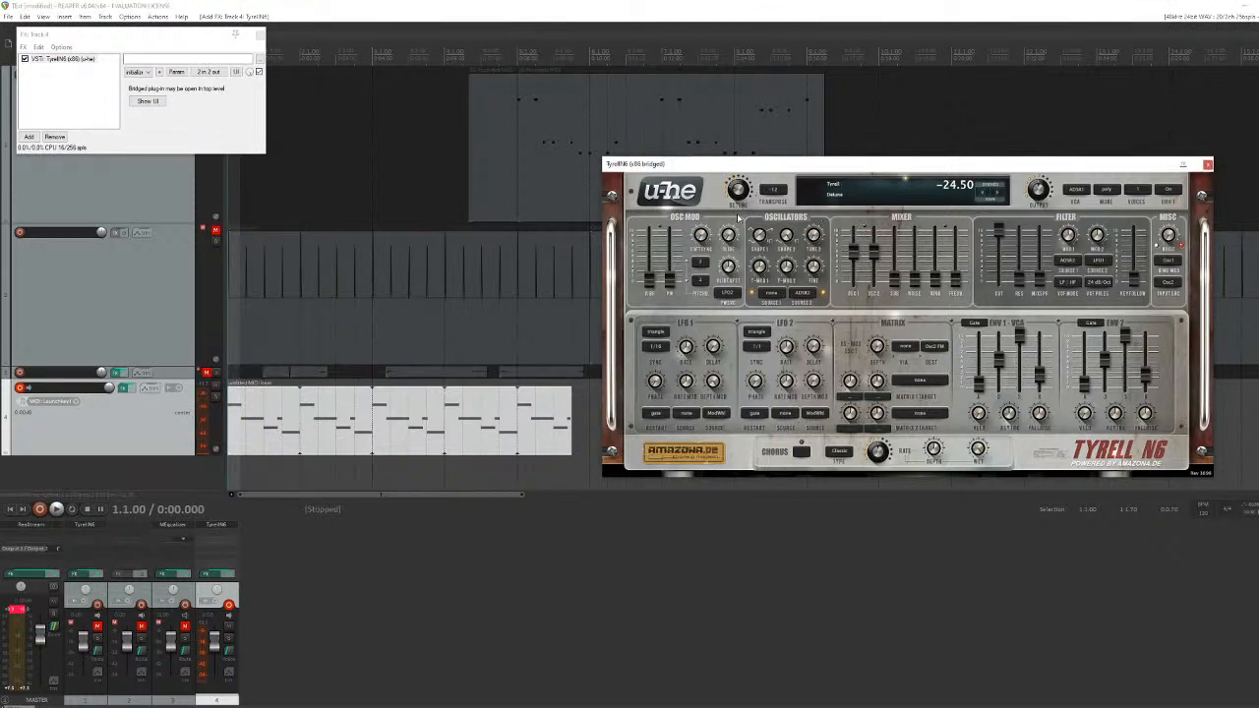
pyautogui.click(416, 8)
pyautogui.press('space')
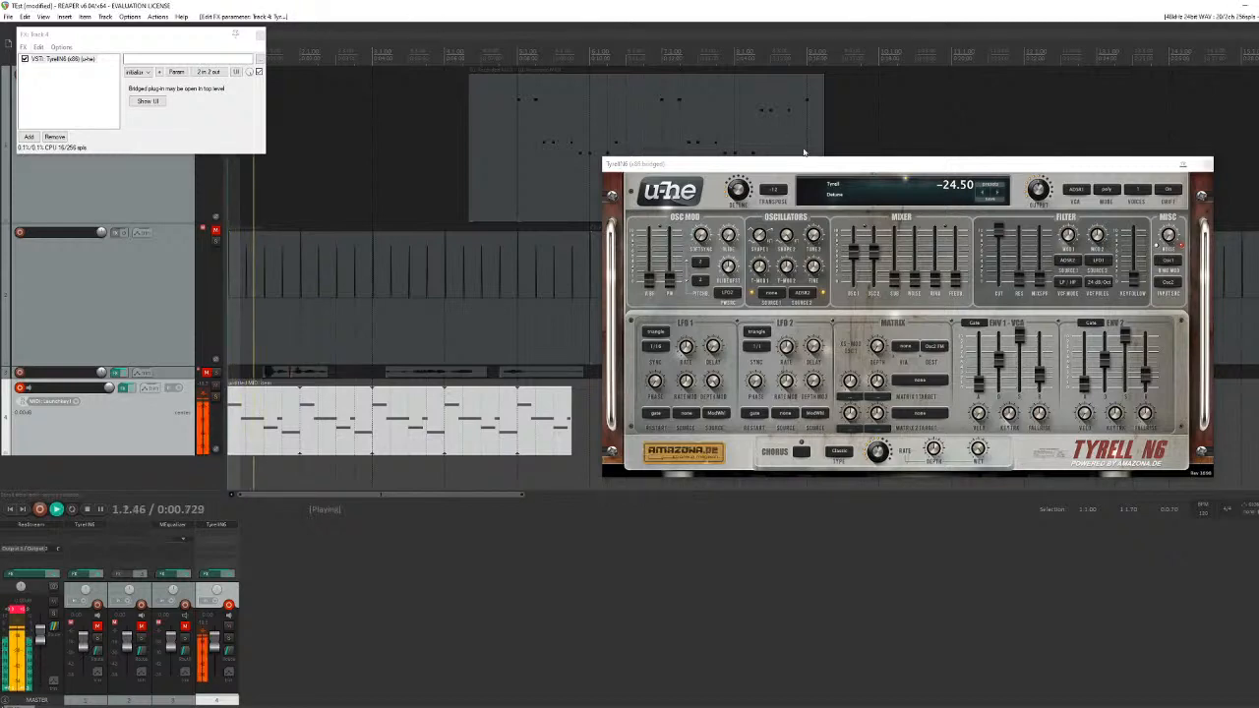
pyautogui.doubleClick(735, 202)
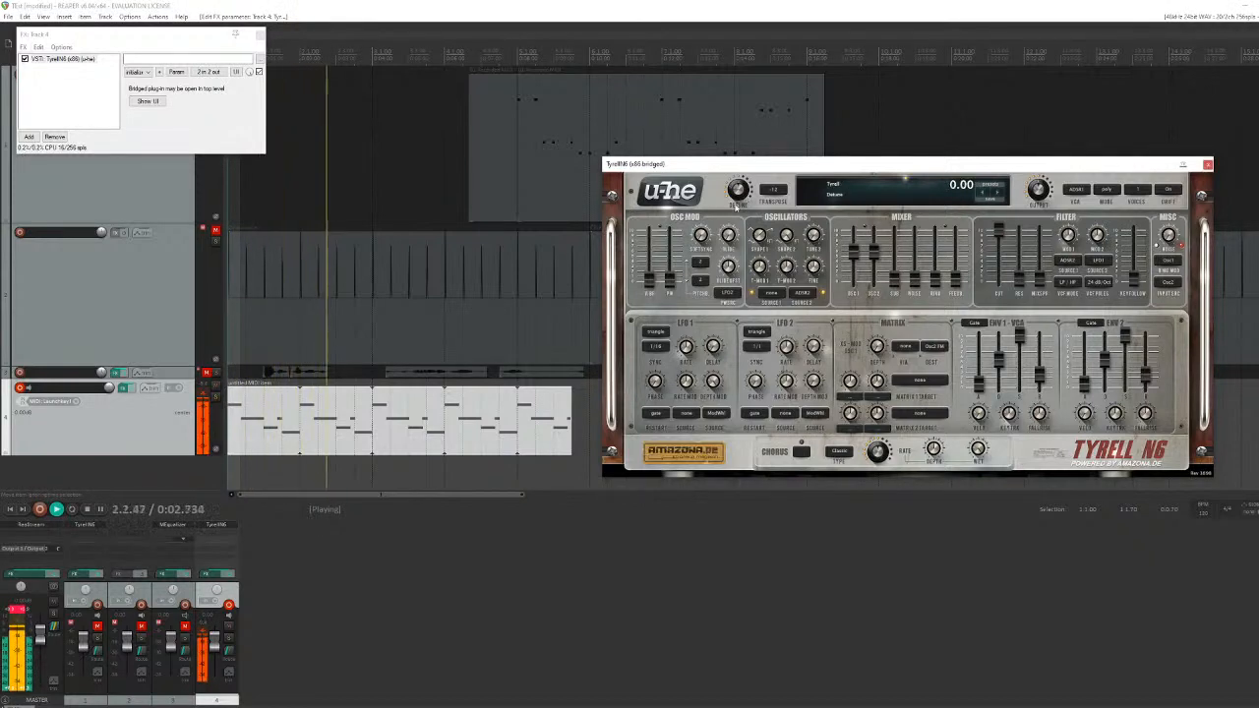
pyautogui.click(337, 430)
pyautogui.press('space')
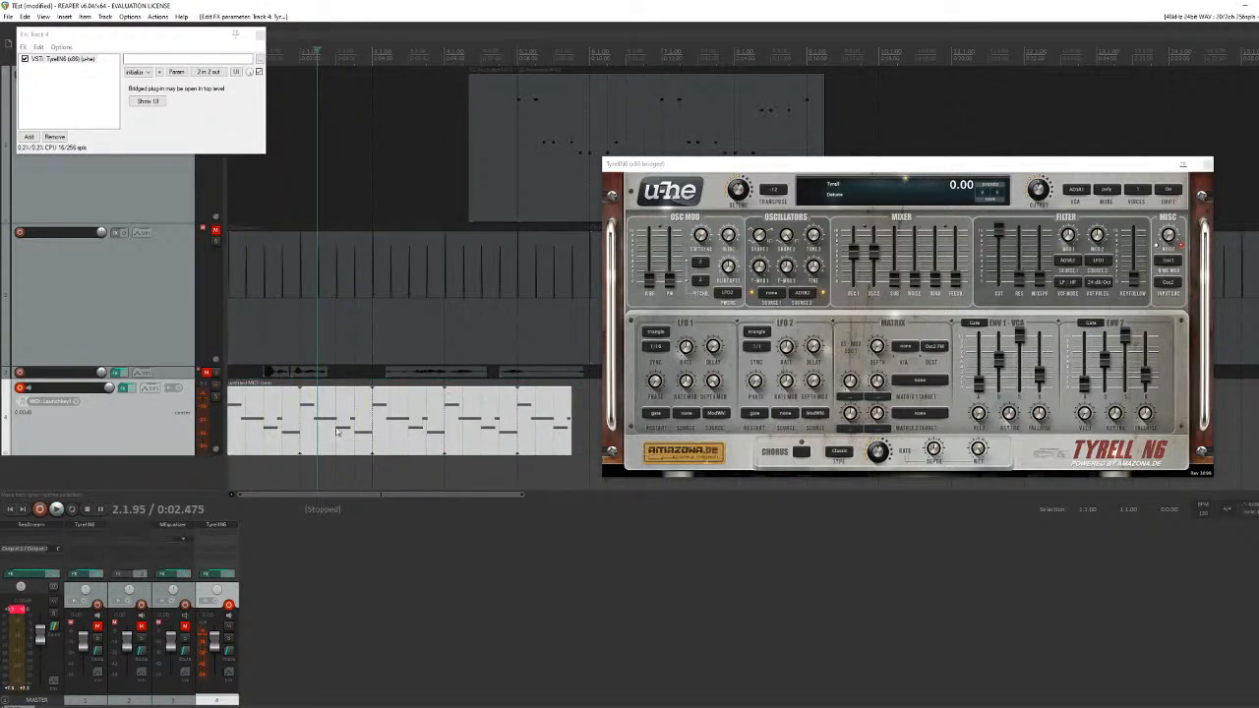
# Step: Make a time selection across the melody and delete the MIDI item from the fourth track
pyautogui.moveTo(580, 418); pyautogui.dragTo(232, 418)
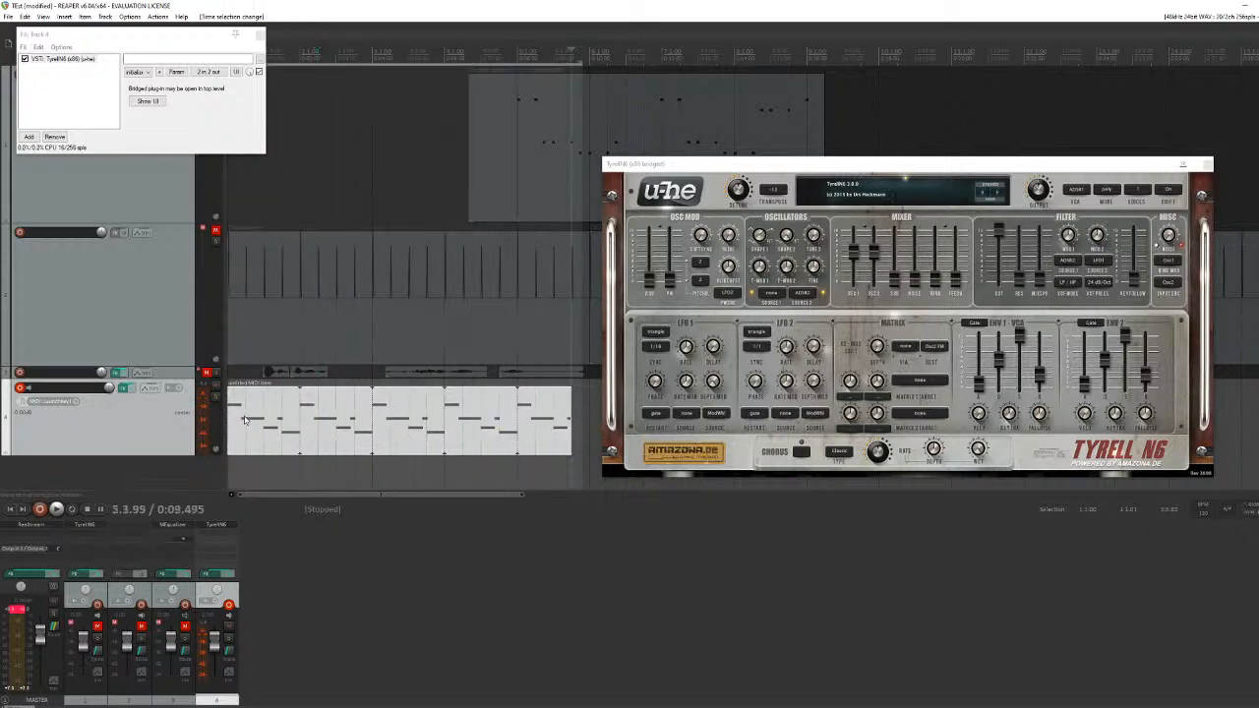
pyautogui.press('Delete')
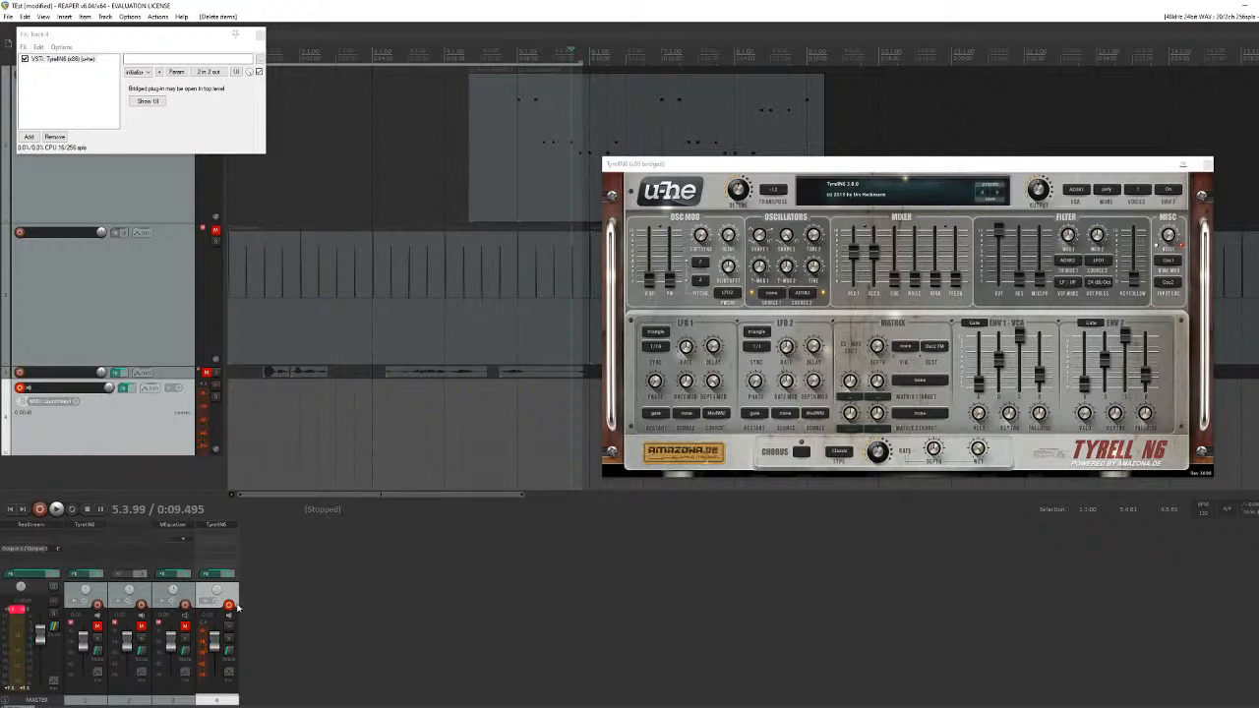
# Step: Record a short MIDI take on the fourth track from the current cursor position, stop and save the recorded file
pyautogui.click(39, 509)
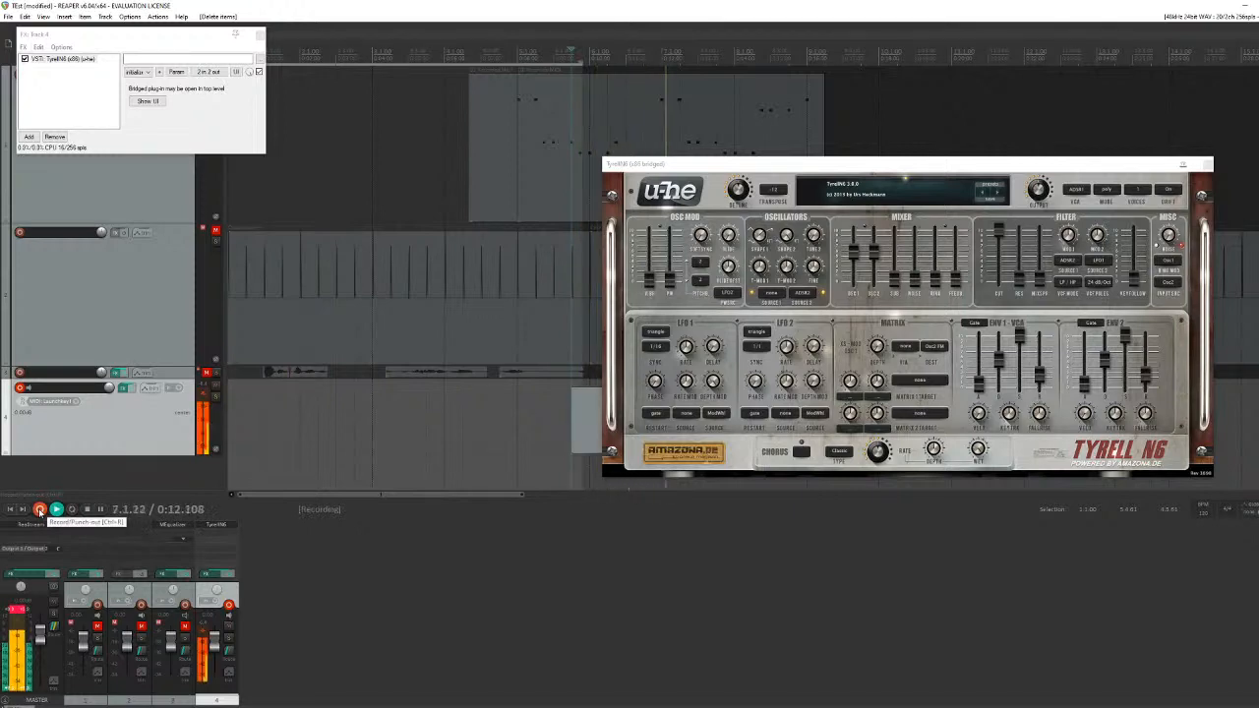
pyautogui.click(39, 509)
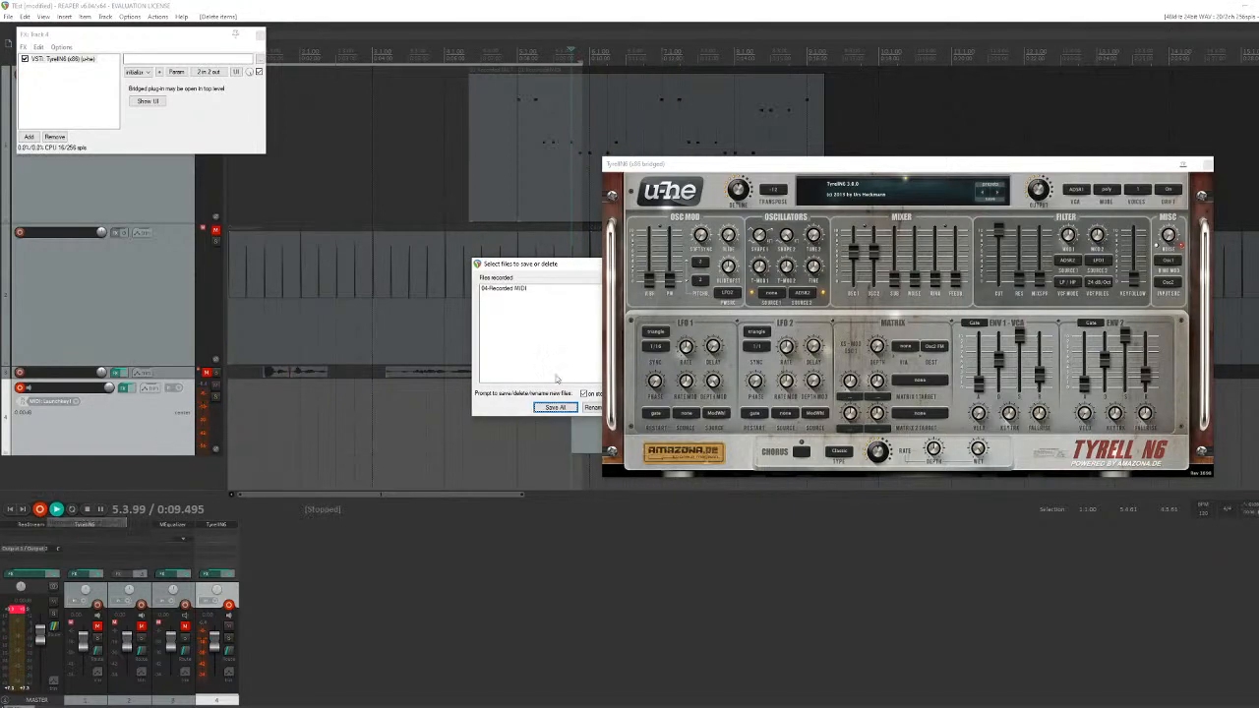
pyautogui.click(555, 407)
# Step: Move the TyrellN6 window clear of the recorded MIDI item and close the fourth track's effects window
pyautogui.moveTo(654, 165); pyautogui.dragTo(786, 387)
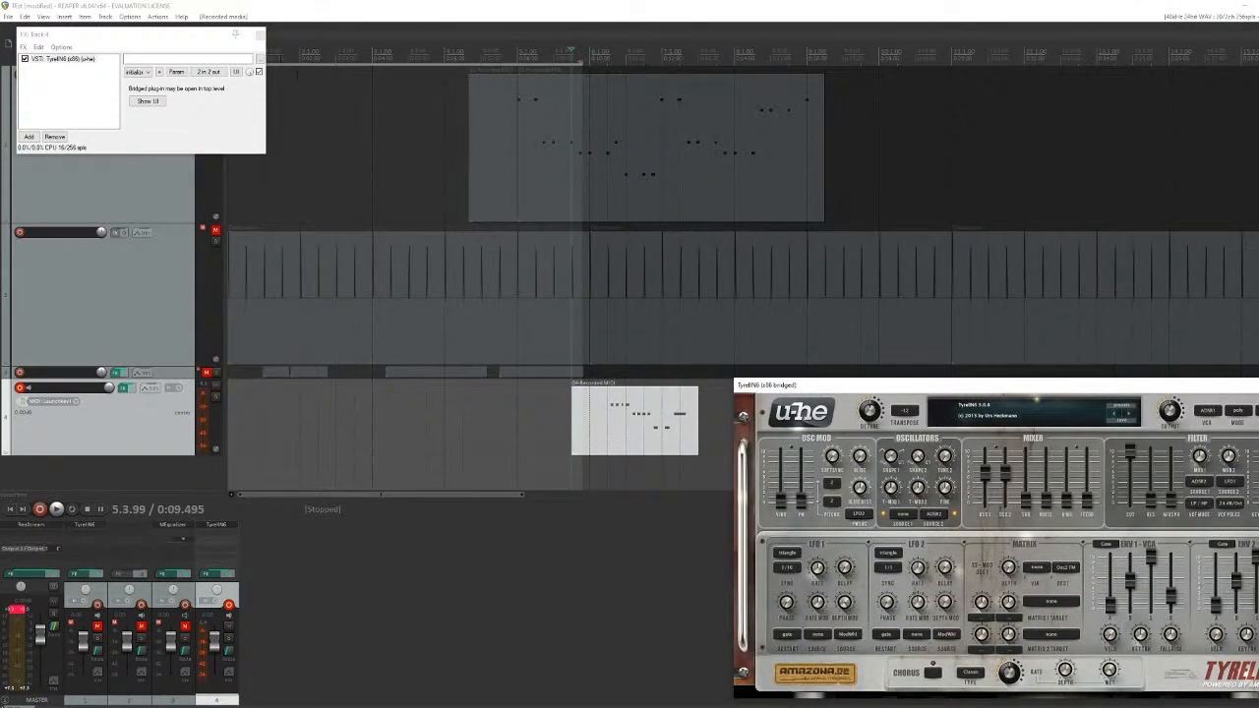
pyautogui.moveTo(840, 387); pyautogui.dragTo(201, 217)
pyautogui.click(261, 36)
pyautogui.moveTo(495, 213); pyautogui.dragTo(1103, 302)
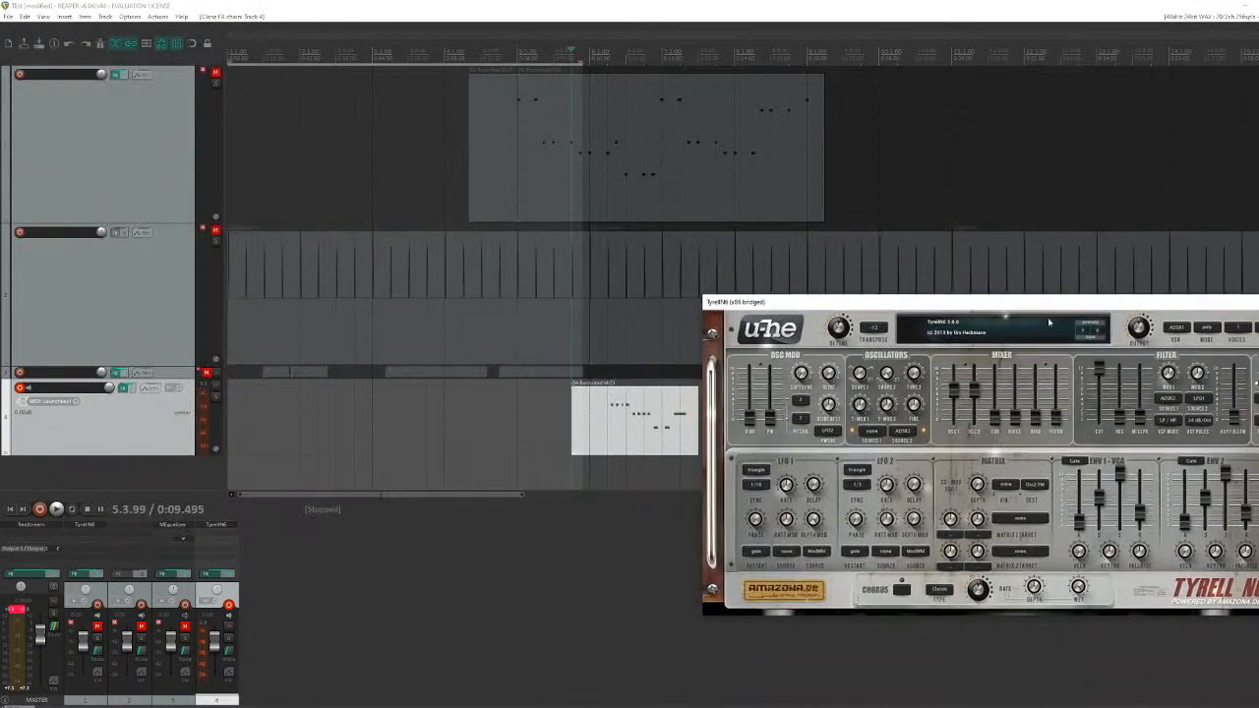
# Step: Select the newly recorded MIDI item on the fourth track and delete it
pyautogui.click(614, 413)
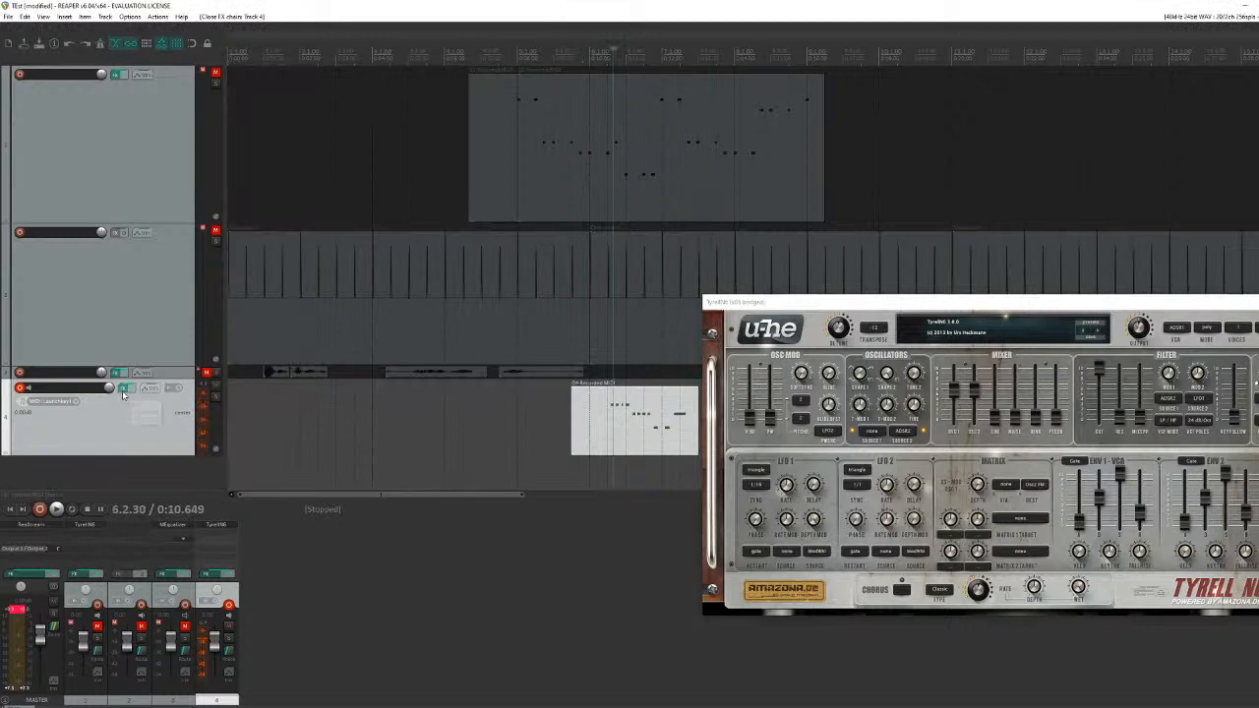
pyautogui.click(644, 413)
pyautogui.press('Delete')
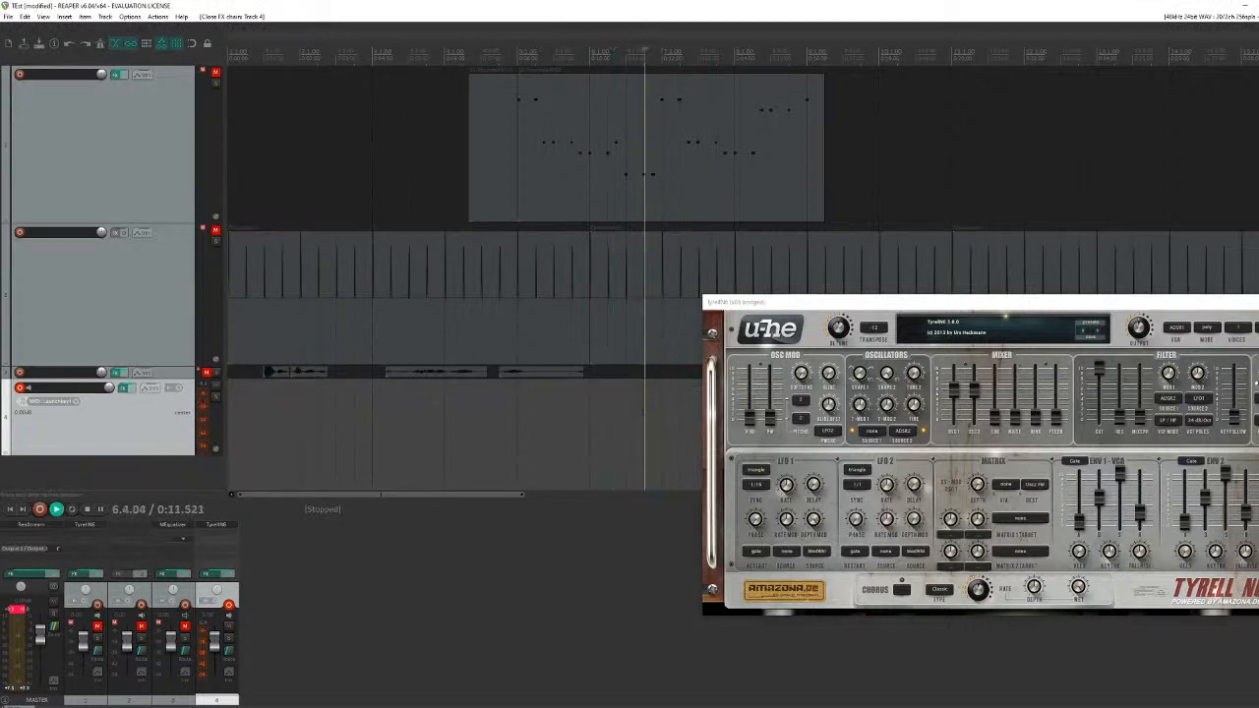
# Step: Replace the TyrellN6 synth in the fourth track's effects with the Battery 4 (x86) instrument, 32 out version
pyautogui.click(123, 387)
pyautogui.click(54, 137)
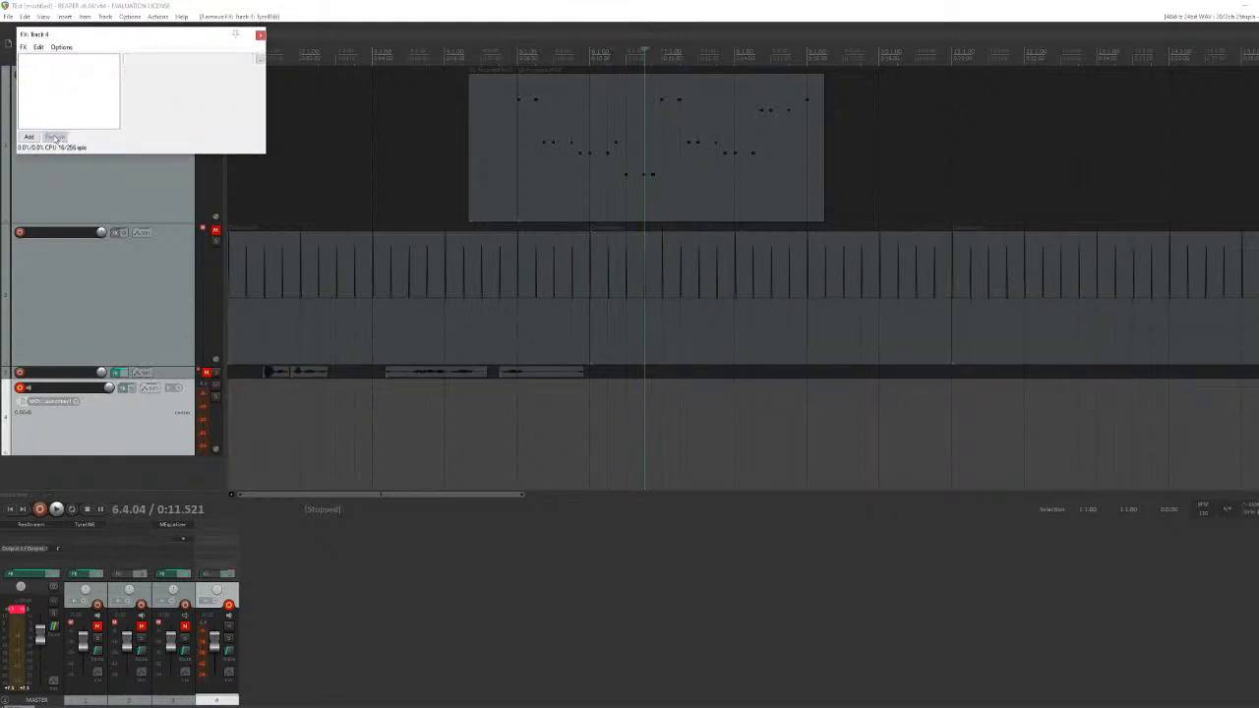
pyautogui.click(28, 136)
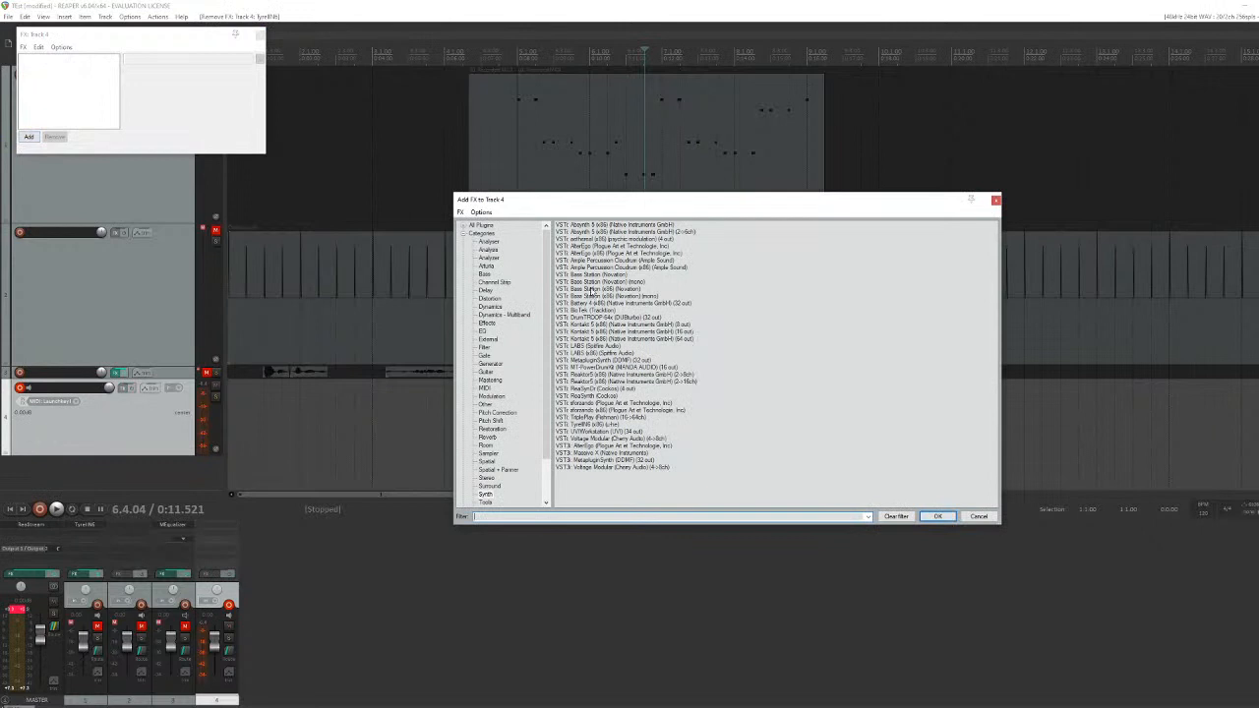
pyautogui.click(591, 305)
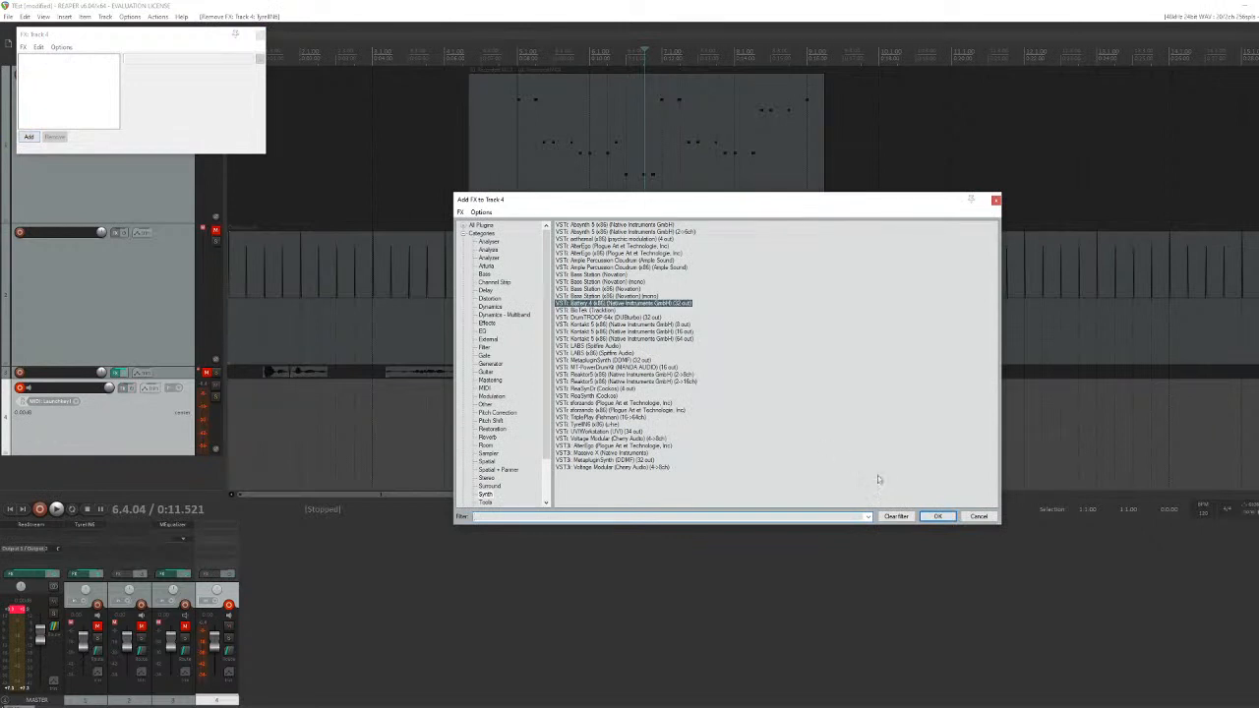
pyautogui.click(935, 517)
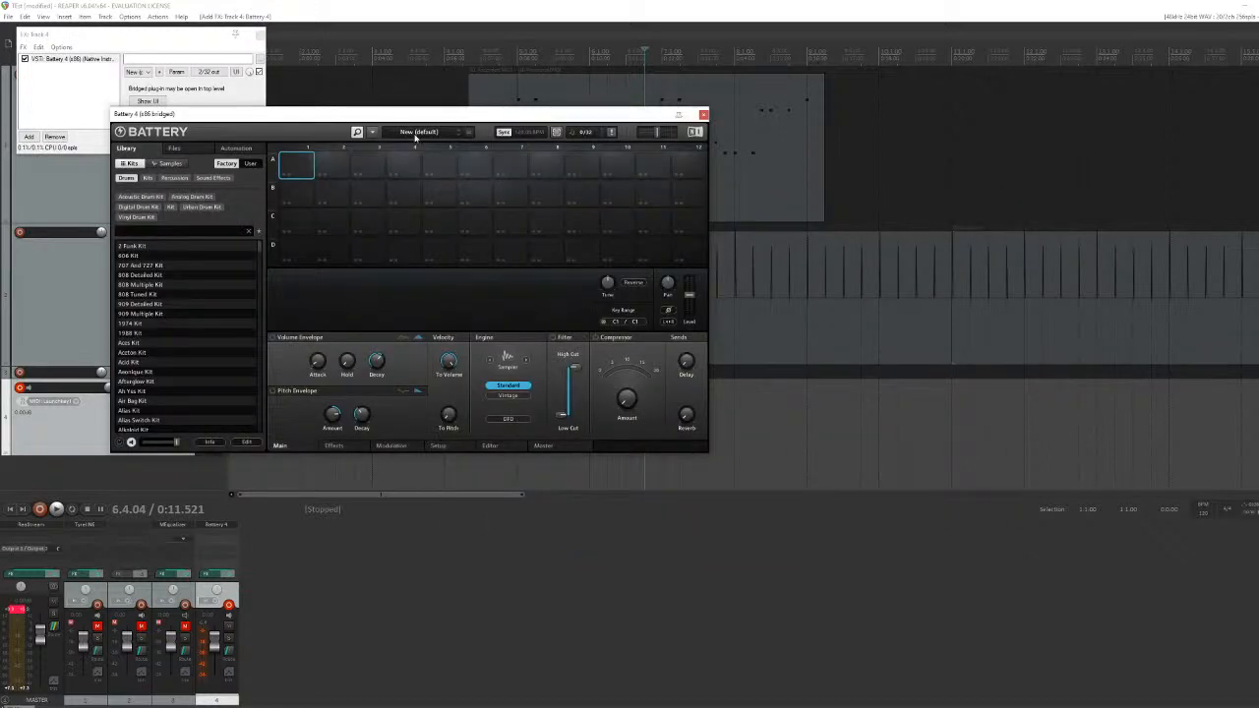
# Step: Open the list of recently used kits in Battery 4
pyautogui.click(371, 130)
pyautogui.moveTo(380, 144)
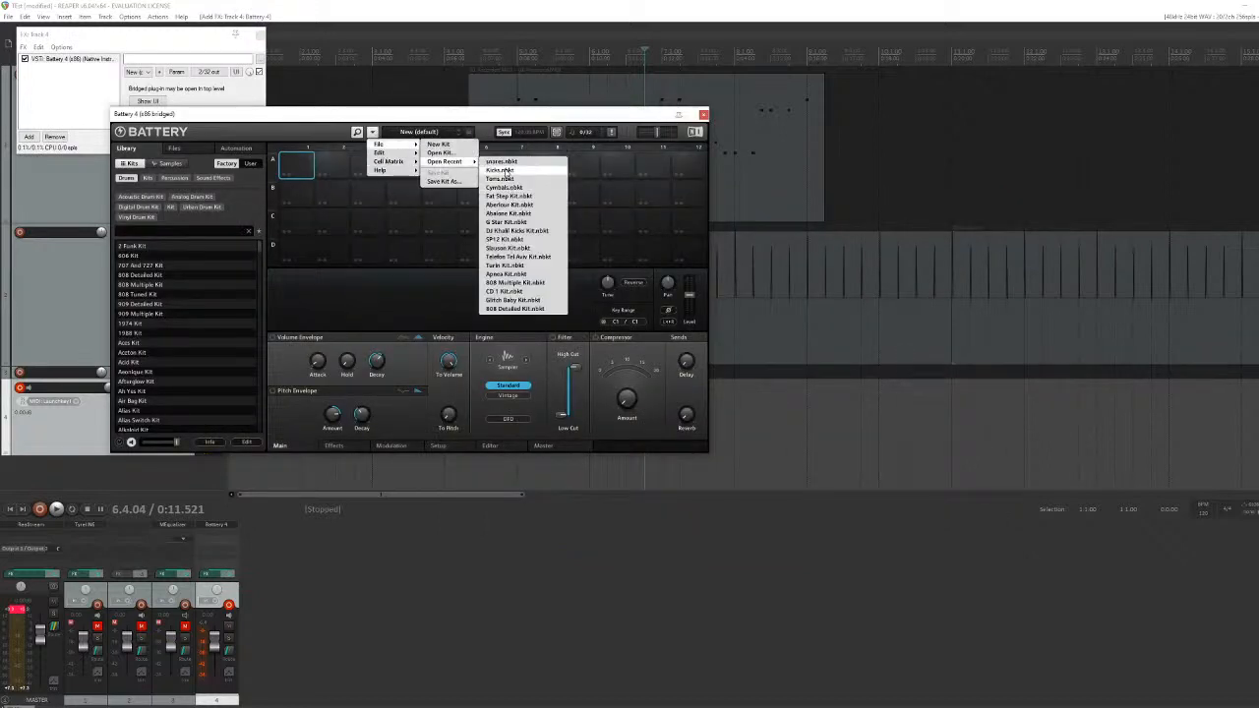
# Step: Load the recent Kicks kit into Battery 4 and close the track's FX chain window
pyautogui.click(504, 170)
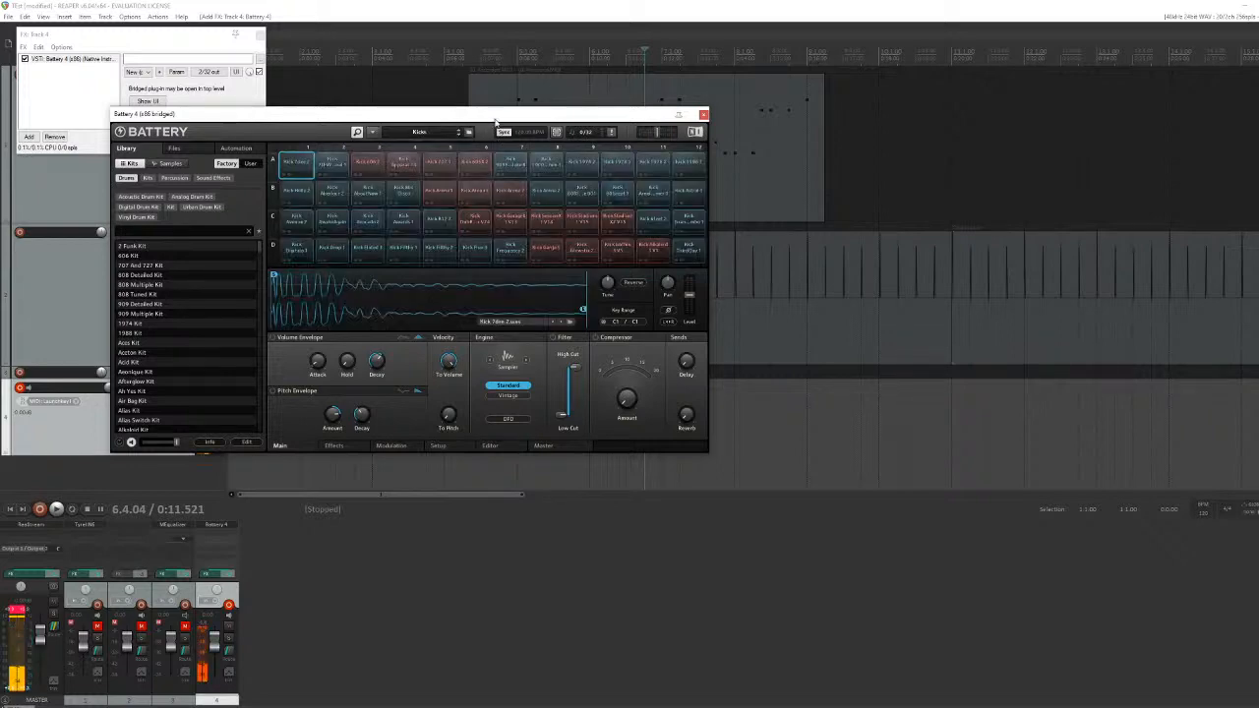
pyautogui.moveTo(496, 123); pyautogui.dragTo(840, 128)
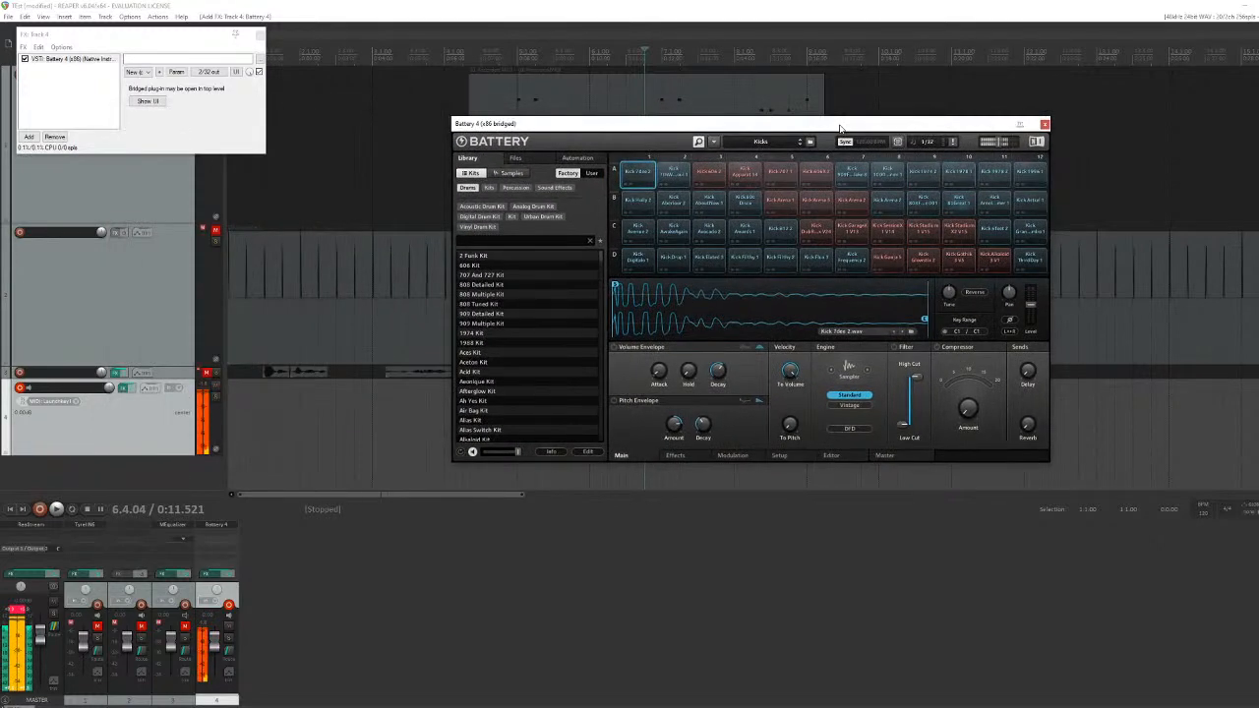
pyautogui.click(255, 34)
pyautogui.click(255, 38)
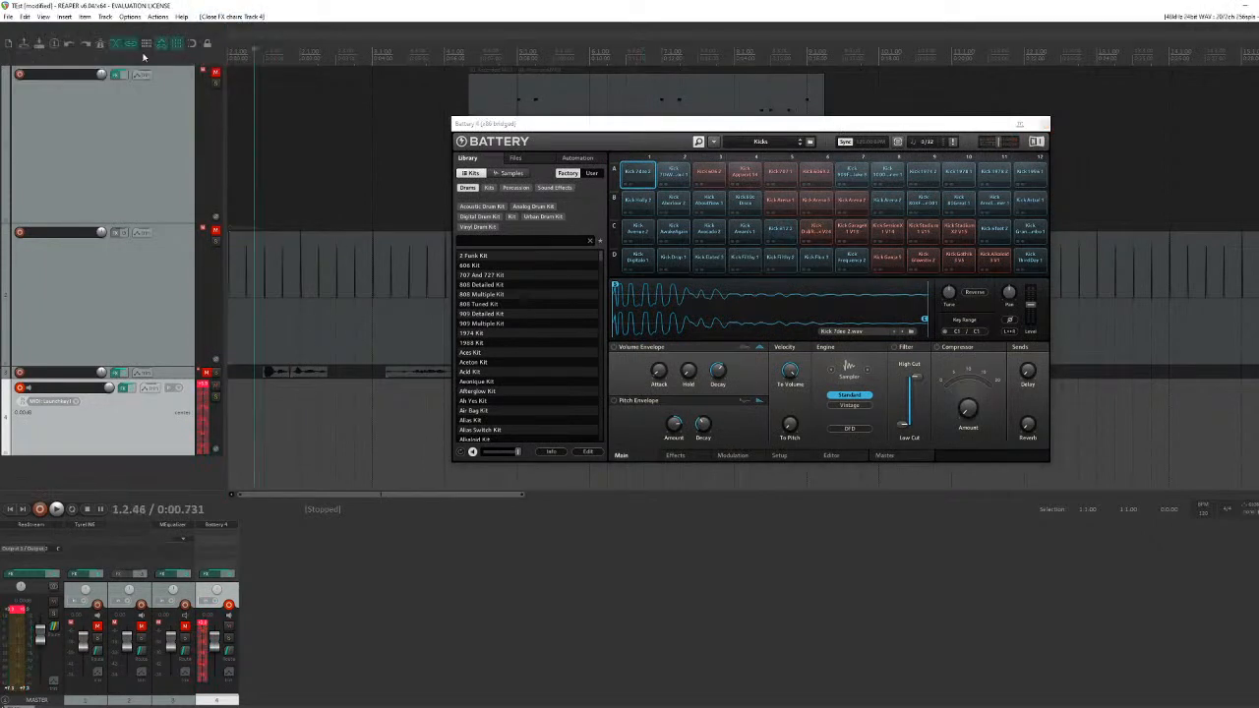
# Step: Insert a new MIDI item near the start of track 4 and open it in the MIDI editor
pyautogui.click(87, 17)
pyautogui.moveTo(68, 19)
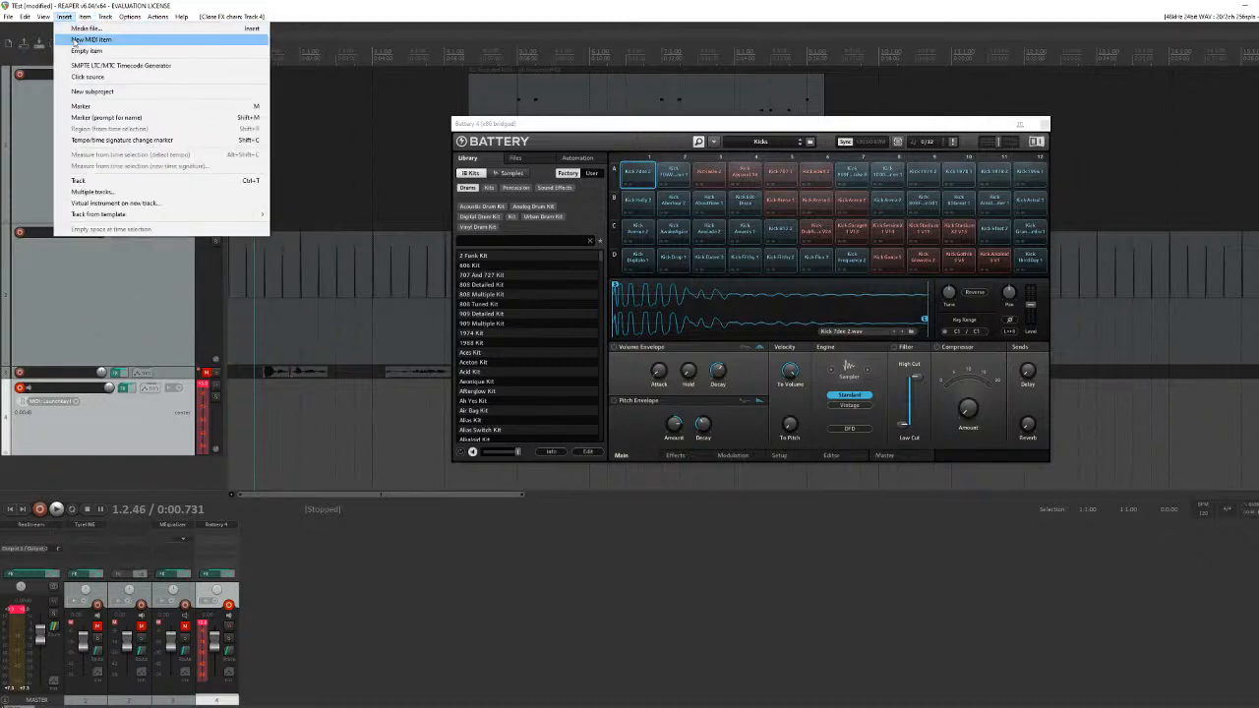
pyautogui.click(90, 39)
pyautogui.doubleClick(304, 411)
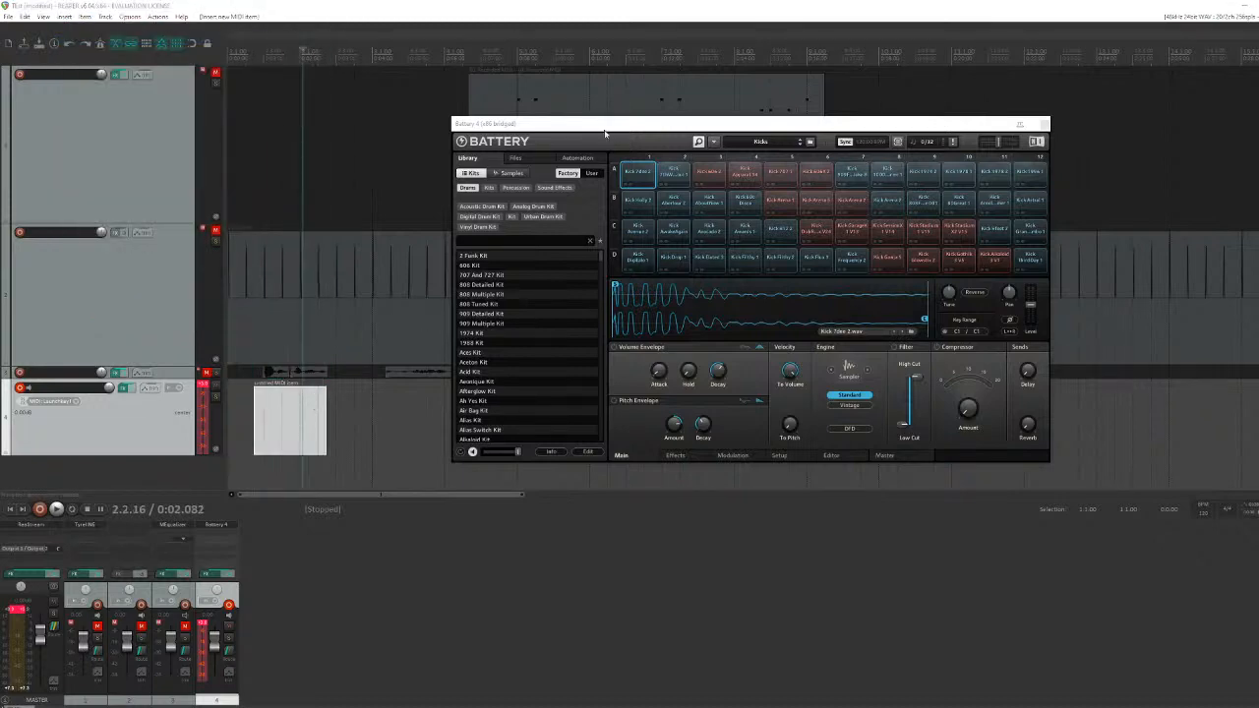
# Step: Place the sampler and MIDI editor side by side, add one short note at the item's start and play it
pyautogui.moveTo(569, 125); pyautogui.dragTo(198, 352)
pyautogui.moveTo(505, 75); pyautogui.dragTo(766, 84)
pyautogui.click(663, 186)
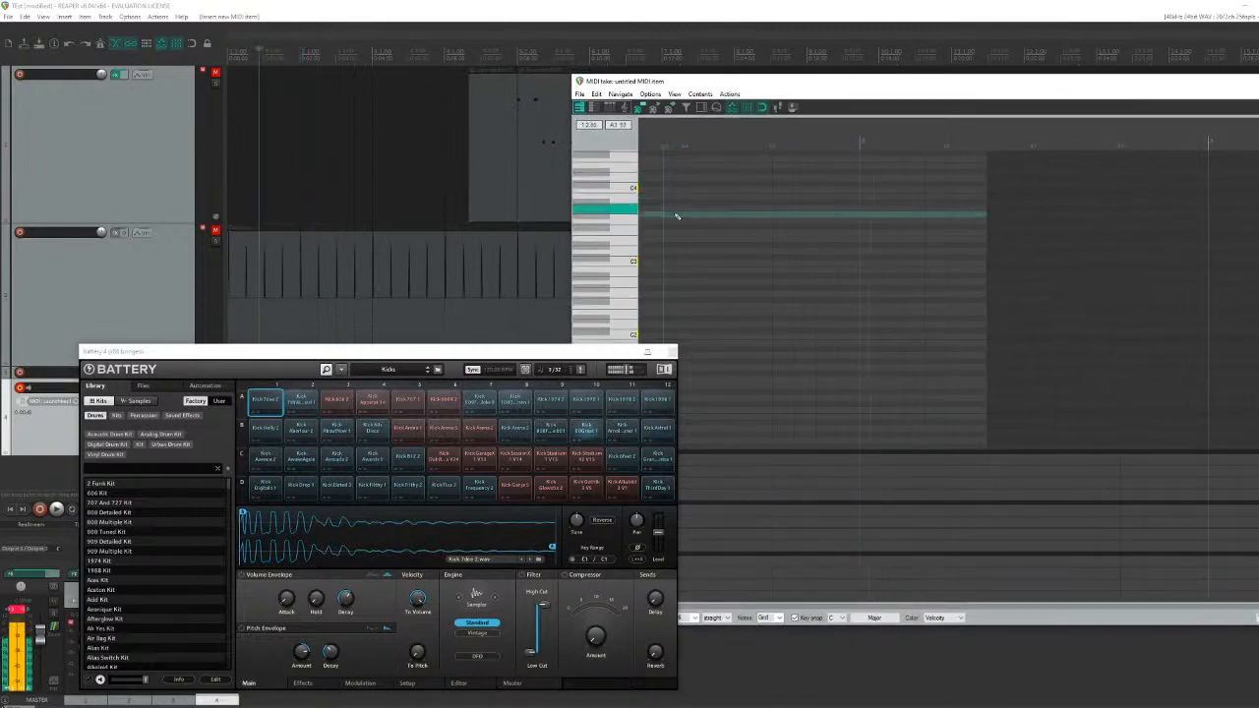
pyautogui.click(700, 241)
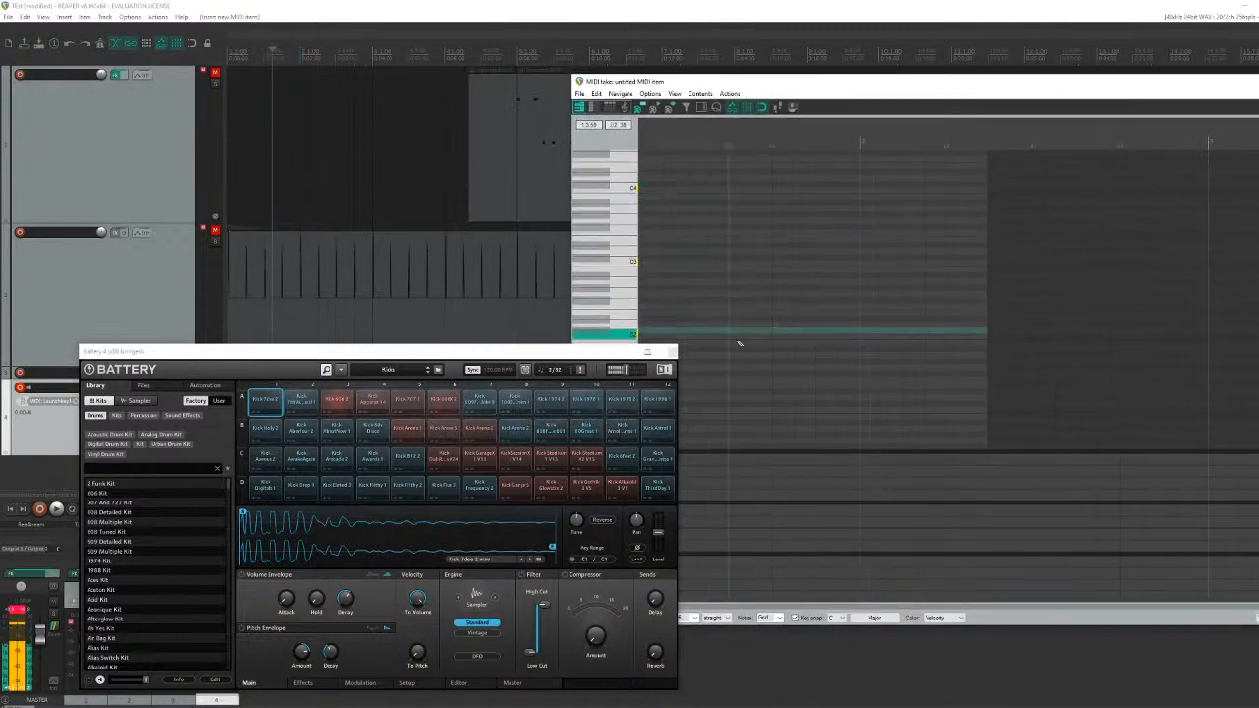
pyautogui.moveTo(734, 160)
pyautogui.mouseDown()
pyautogui.moveTo(765, 160)
pyautogui.moveTo(648, 159)
pyautogui.mouseUp()
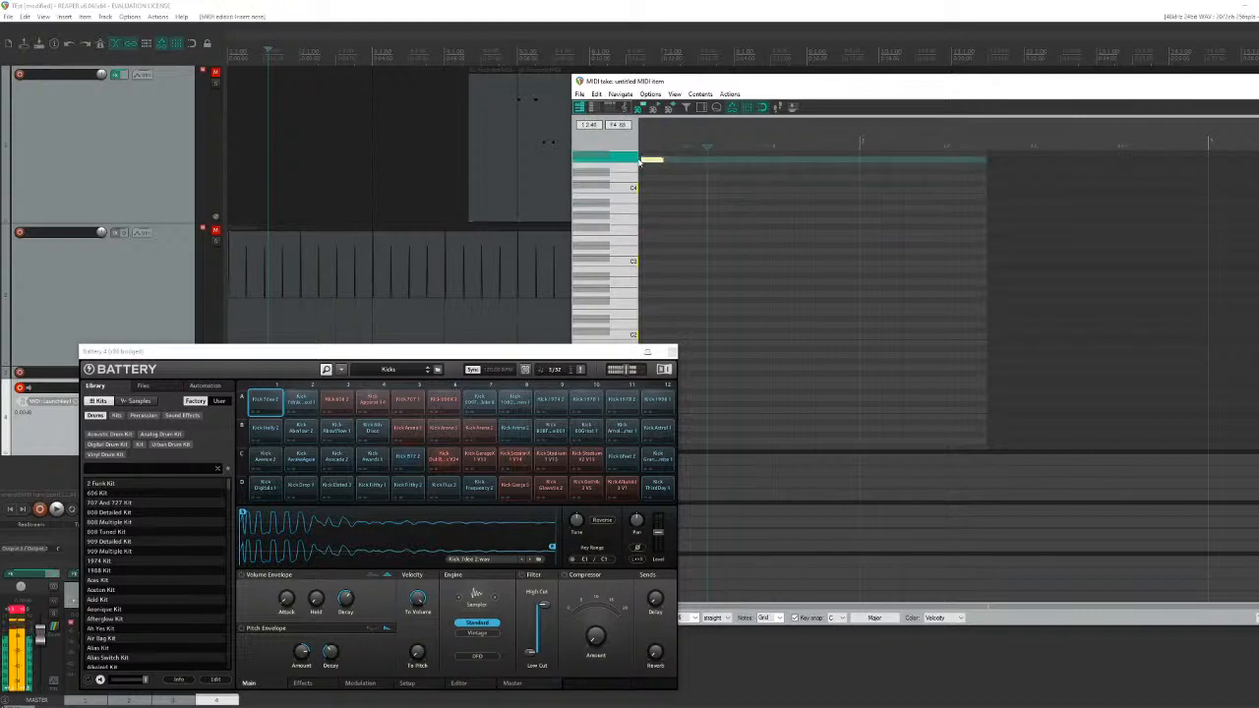
pyautogui.press('space')
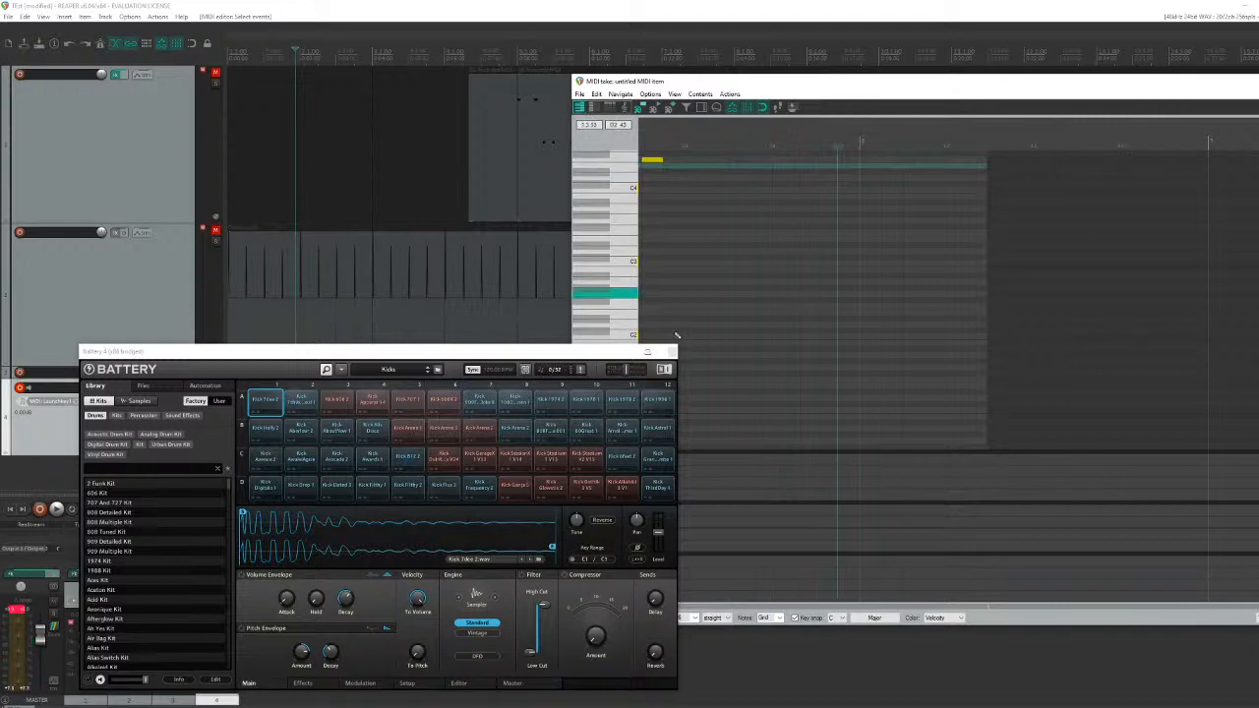
# Step: Close the MIDI editor and delete the untitled MIDI item from track 4
pyautogui.moveTo(830, 85); pyautogui.dragTo(610, 134)
pyautogui.click(1126, 134)
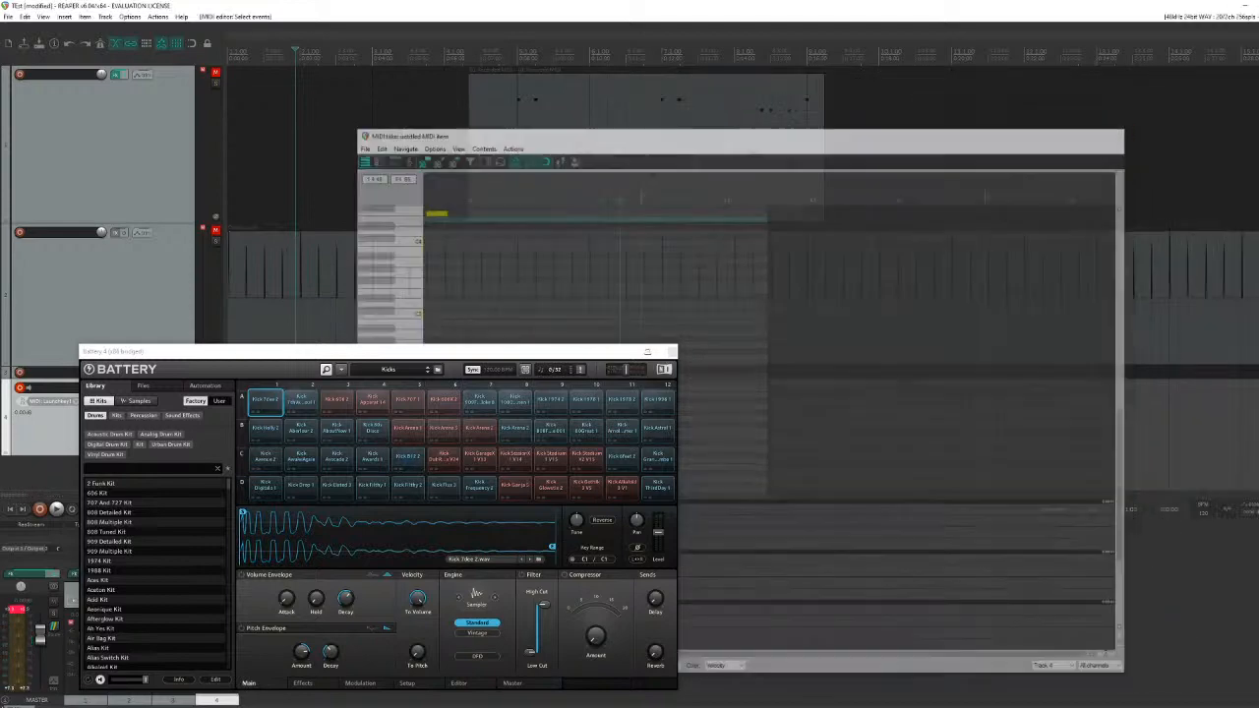
pyautogui.moveTo(557, 353); pyautogui.dragTo(1051, 228)
pyautogui.click(282, 412)
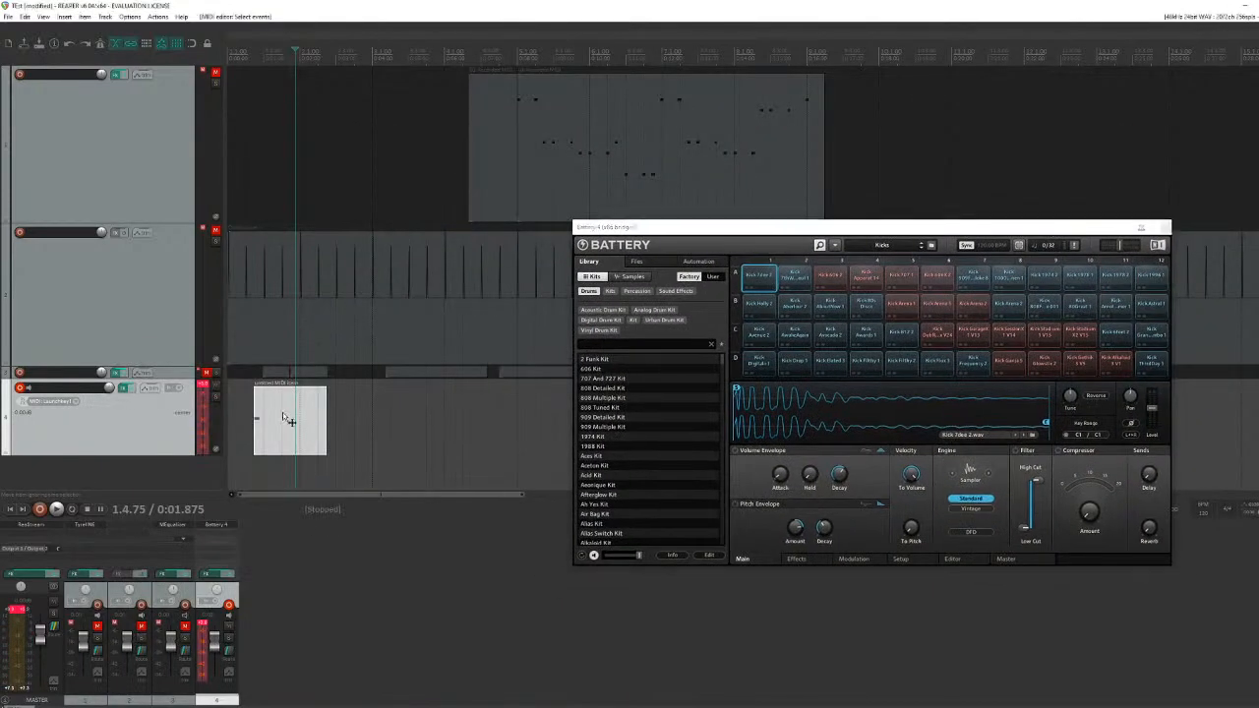
pyautogui.press('Delete')
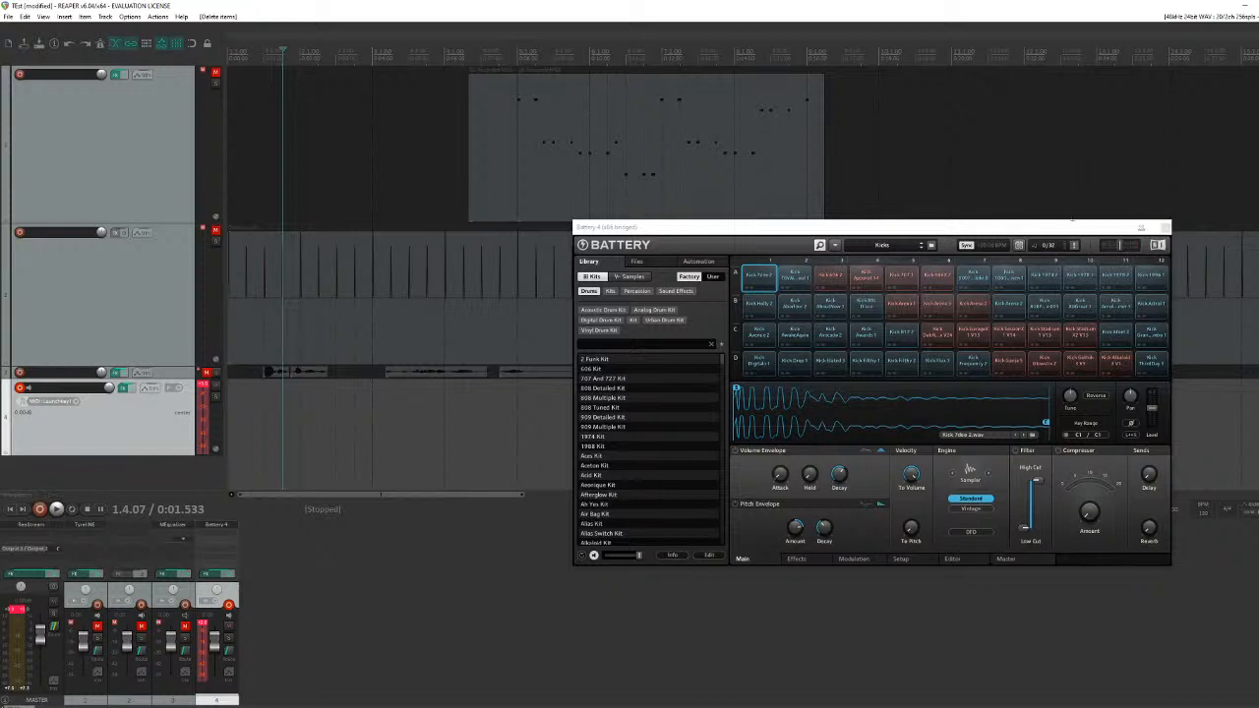
# Step: Close the Battery 4 plugin window and place the edit cursor near the start of the project
pyautogui.click(1167, 228)
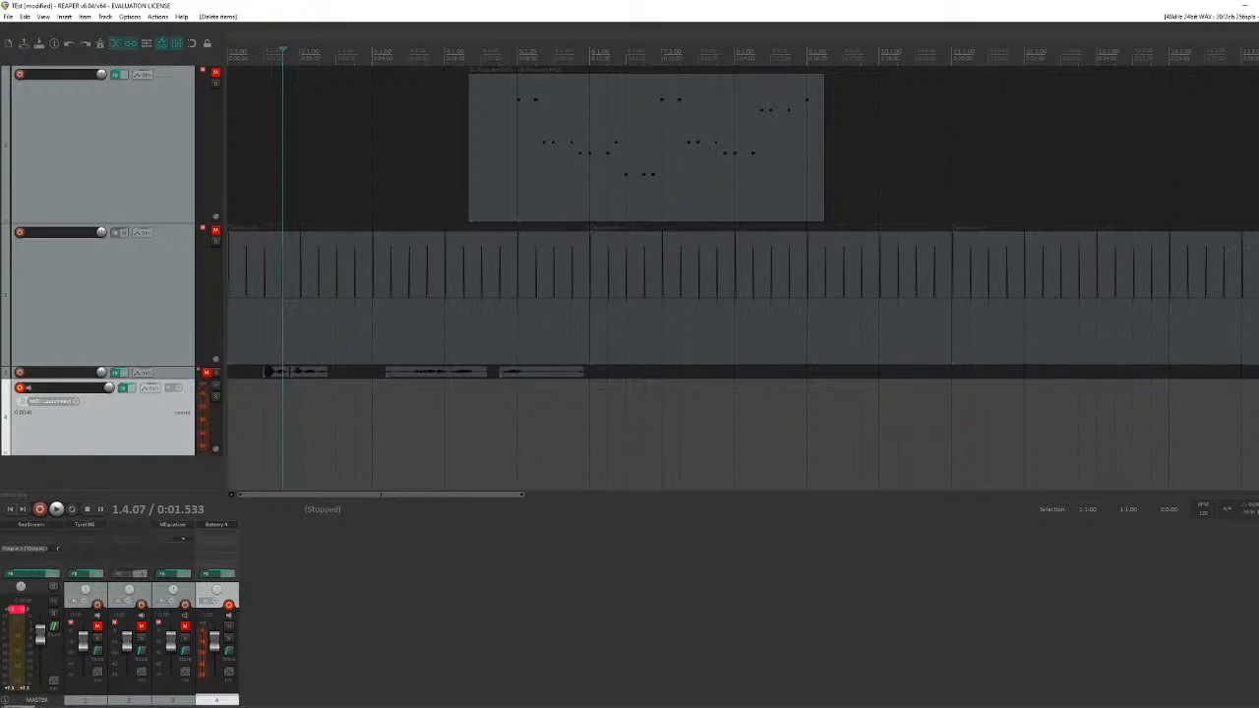
pyautogui.click(254, 423)
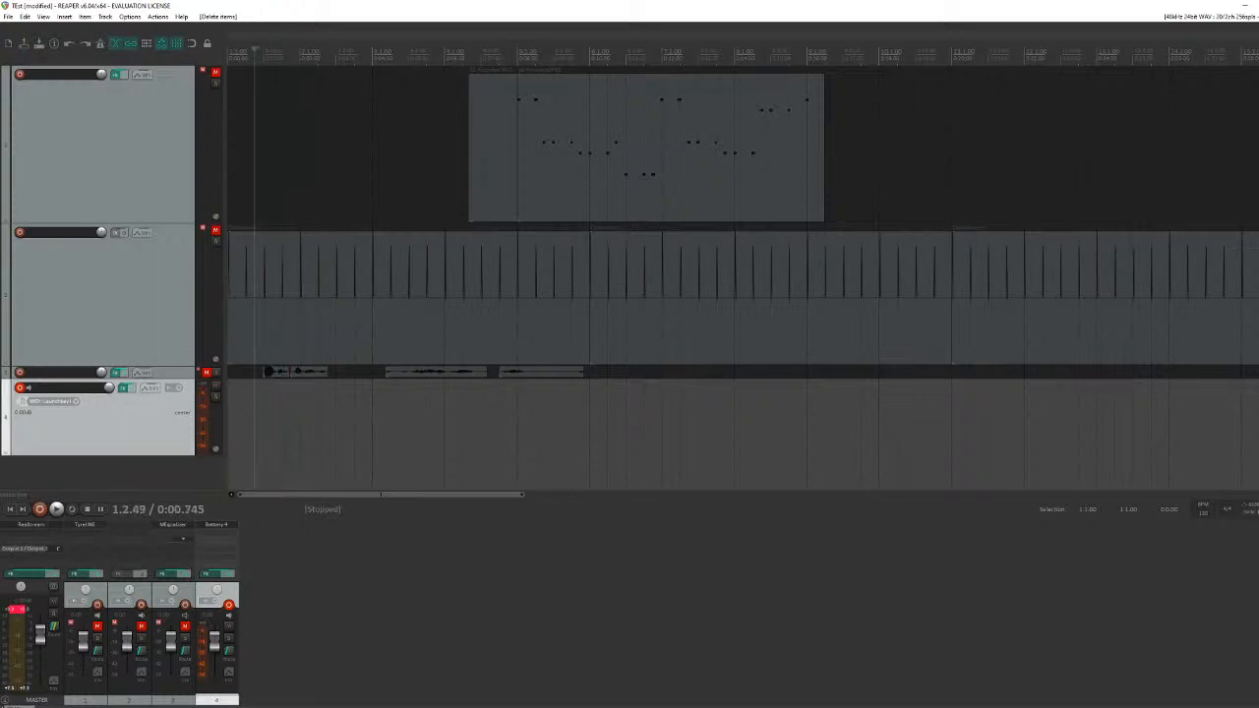
pyautogui.click(85, 16)
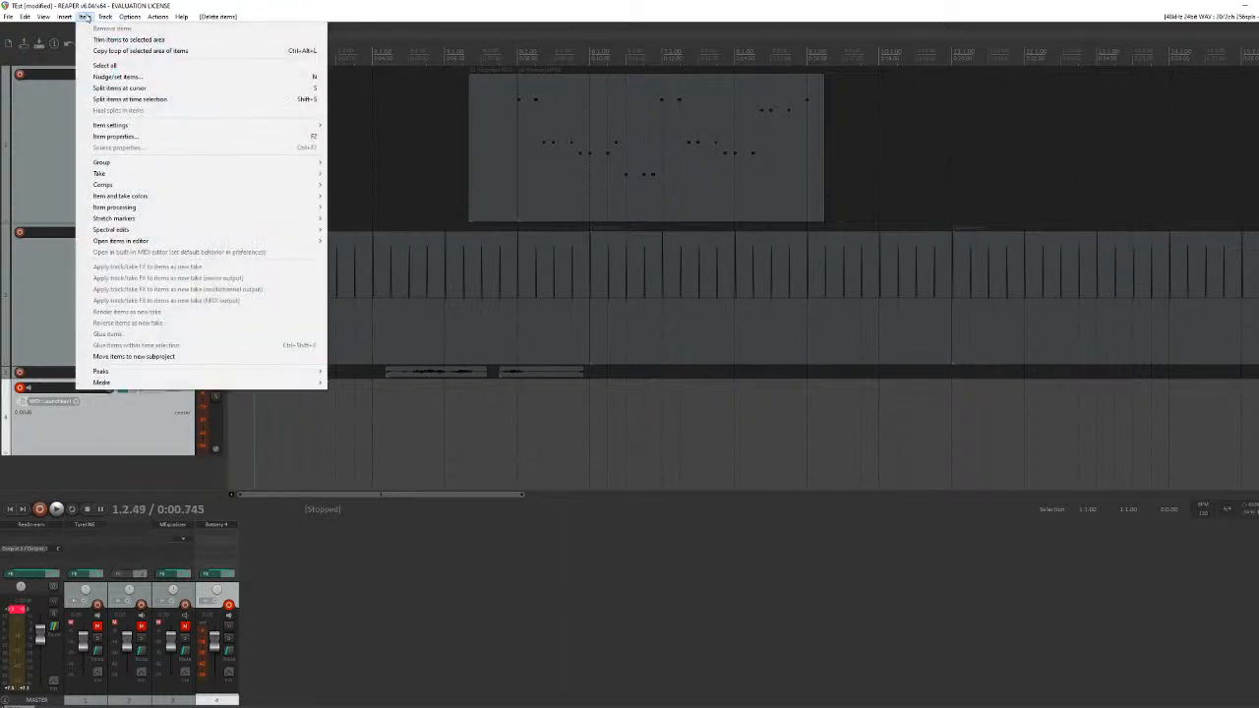
# Step: Trim the start of the first MIDI item on track 1 slightly and unmute the track
pyautogui.moveTo(470, 125); pyautogui.dragTo(486, 125)
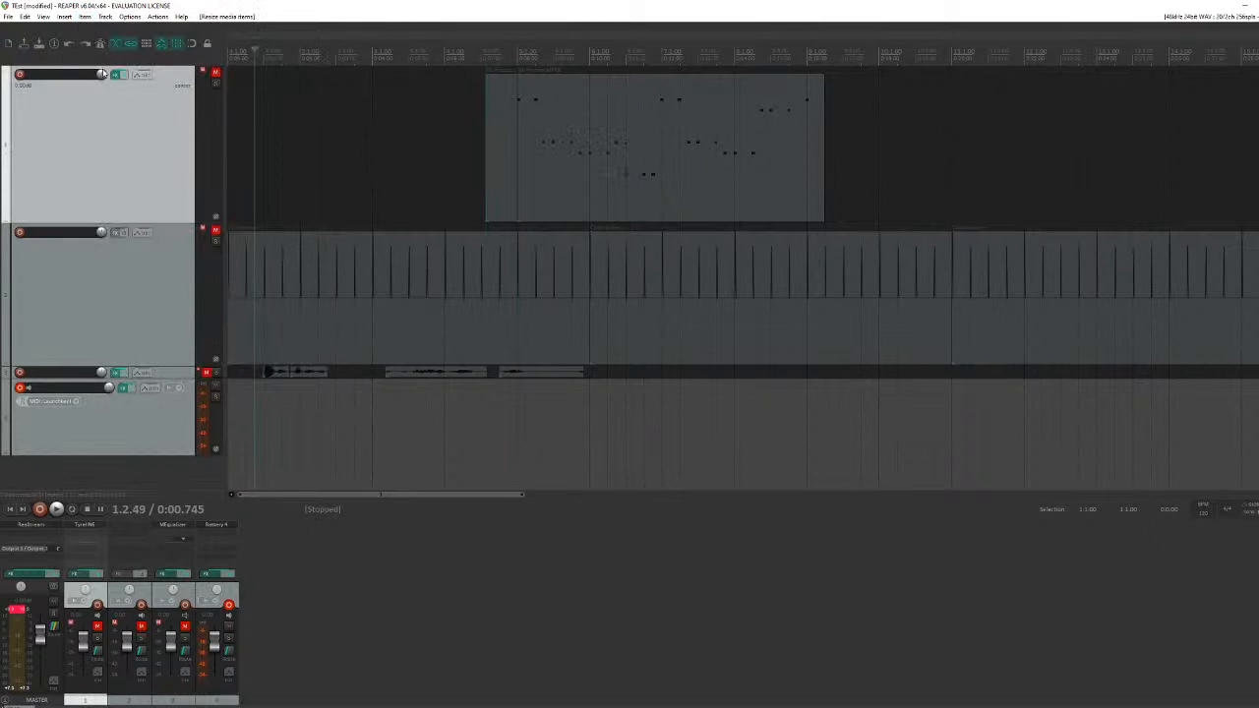
pyautogui.click(216, 74)
# Step: Open the 01-Recorded MIDI item on track 1 in the MIDI editor and move the editor below the item
pyautogui.click(605, 118)
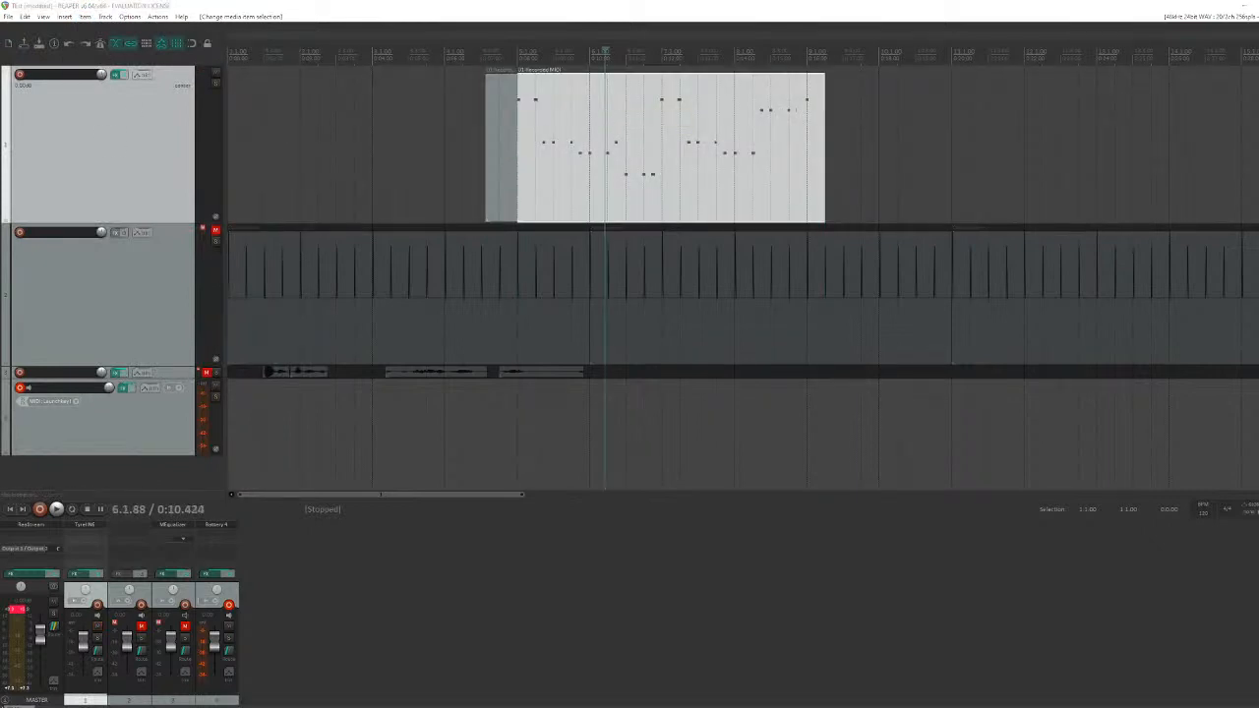
pyautogui.doubleClick(605, 118)
pyautogui.moveTo(718, 114); pyautogui.dragTo(639, 224)
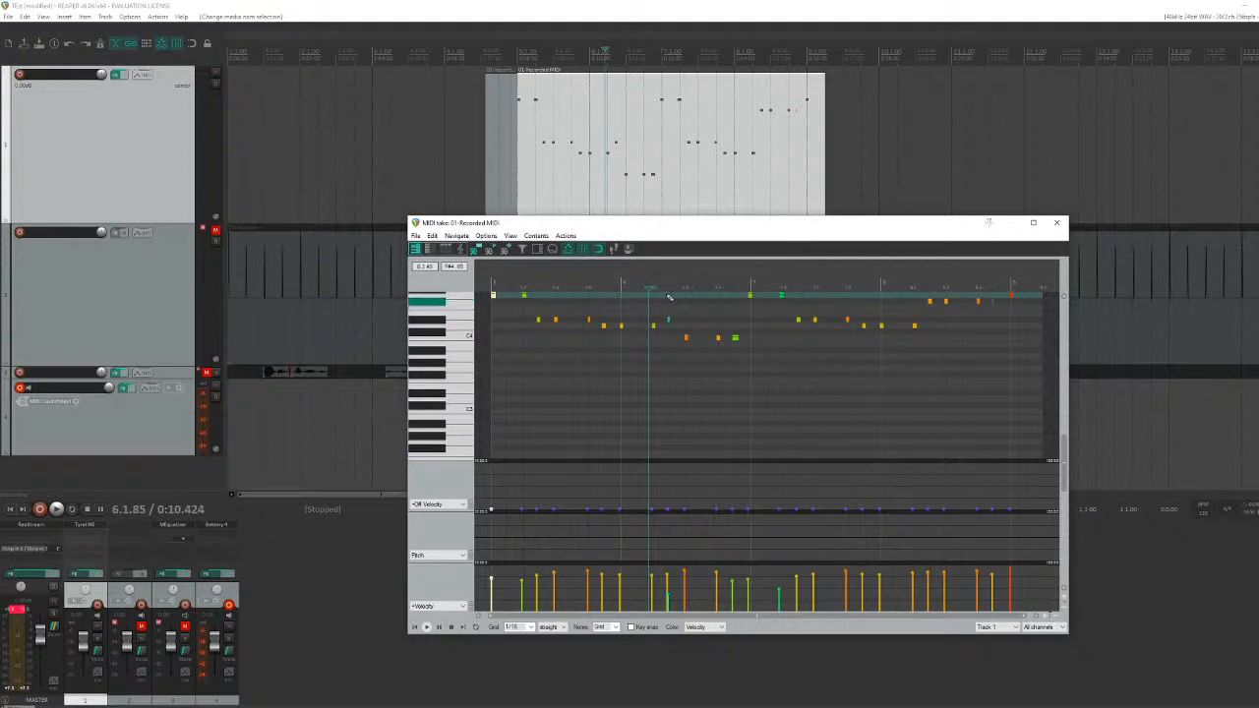
# Step: Place the edit cursor at the starts of measures 6 and 7 to inspect the recorded part's bar divisions
pyautogui.click(624, 390)
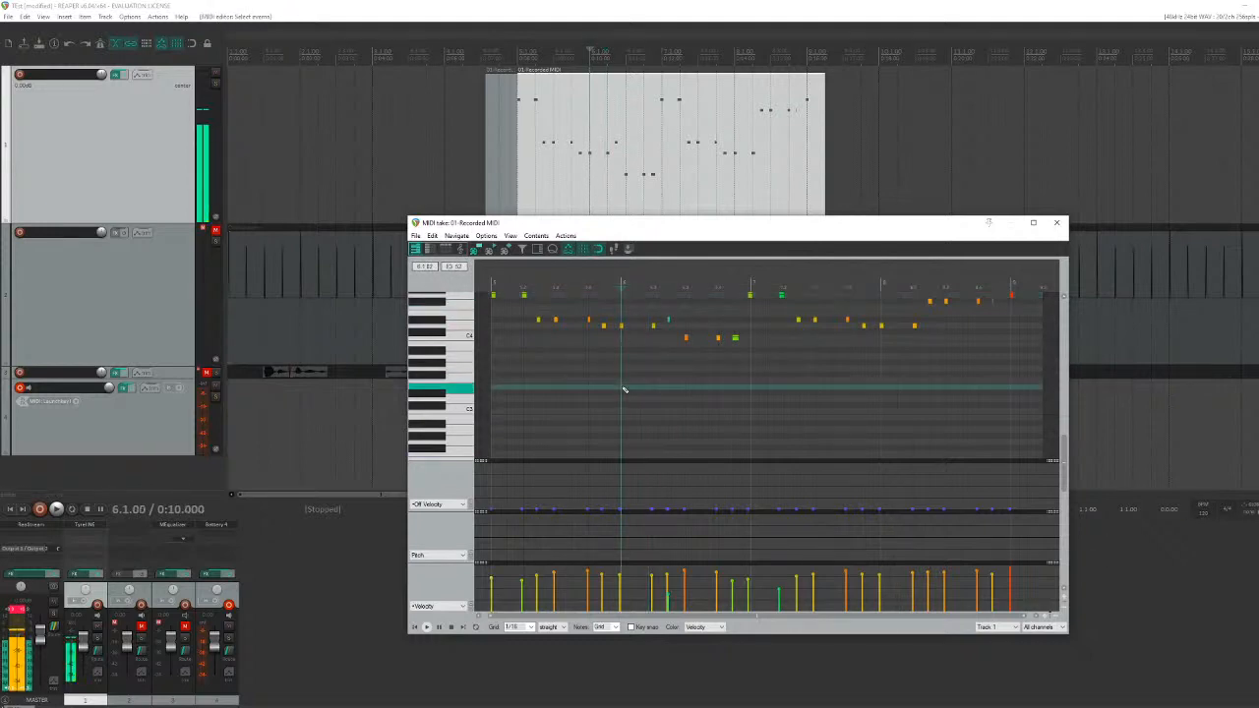
pyautogui.click(752, 392)
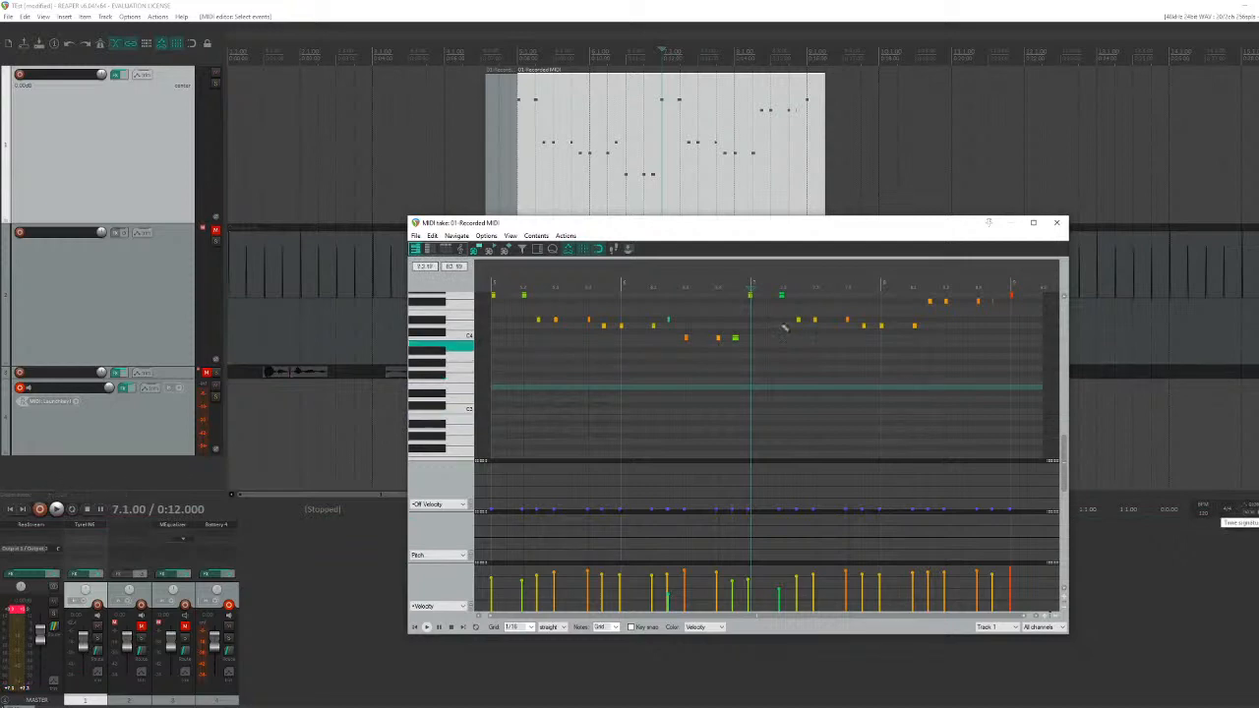
pyautogui.click(621, 272)
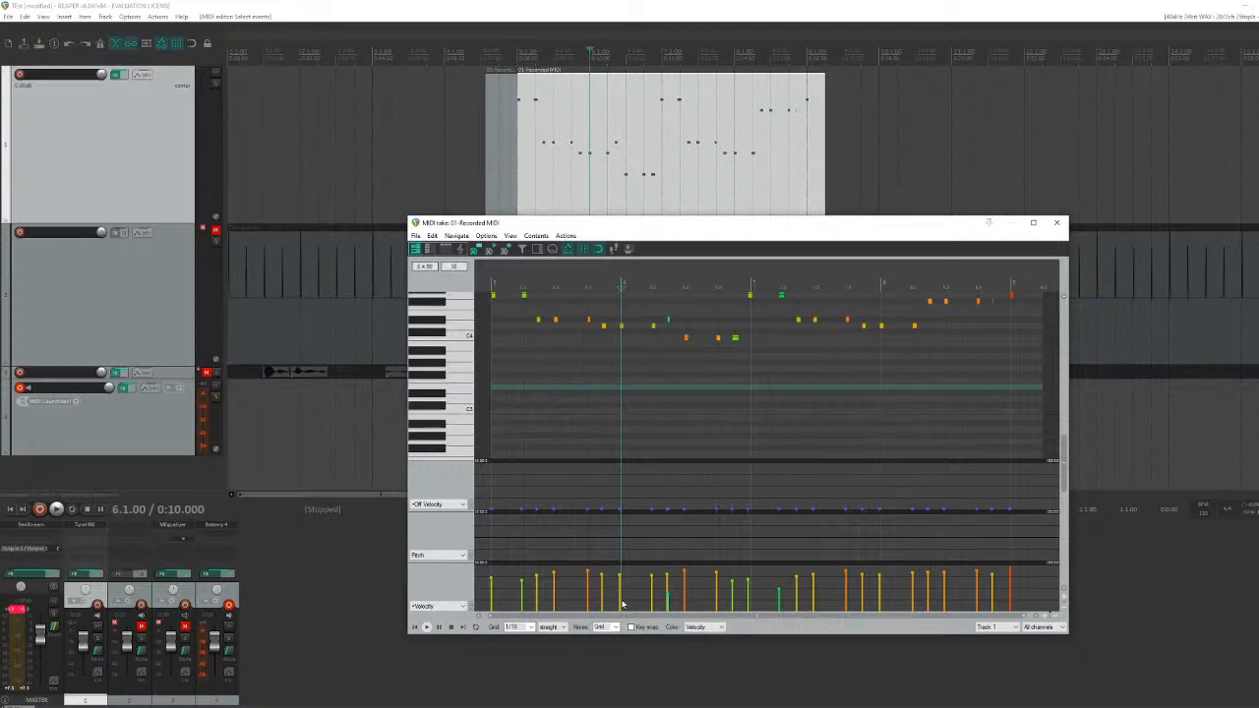
pyautogui.moveTo(596, 616); pyautogui.dragTo(591, 604)
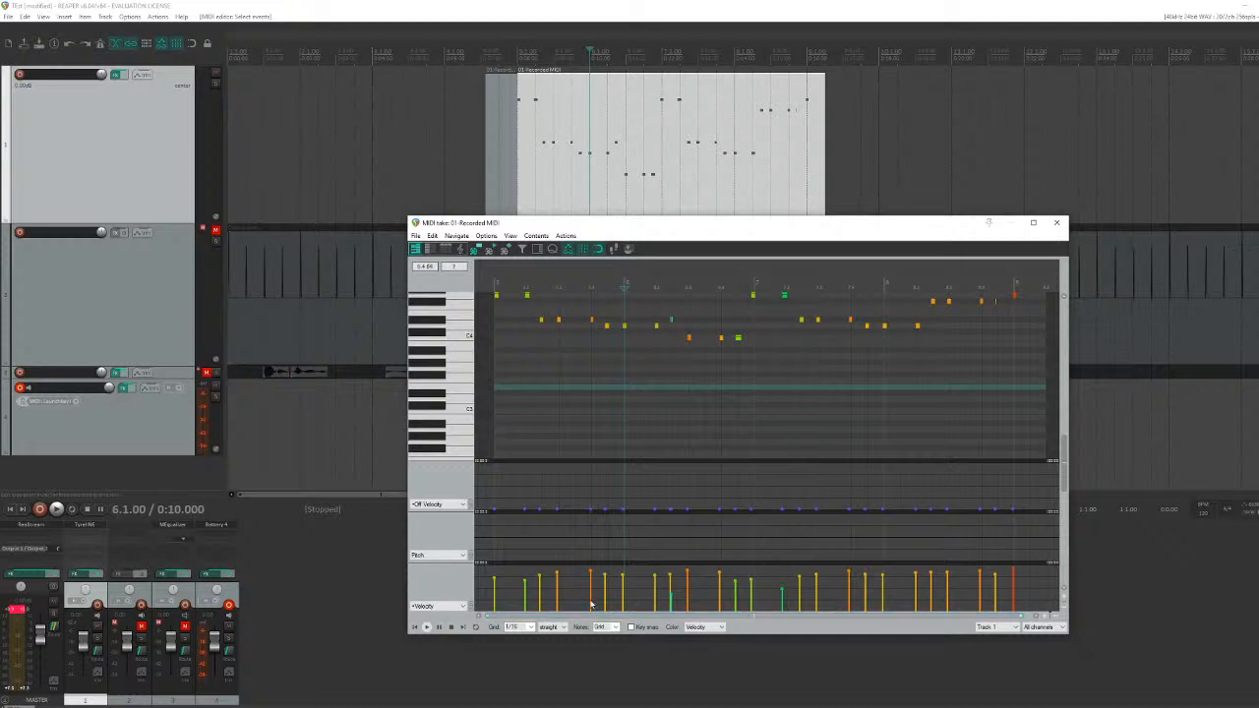
# Step: Play the recorded melody from the start of measure 5, stopping playback at its end
pyautogui.click(494, 273)
pyautogui.press('space')
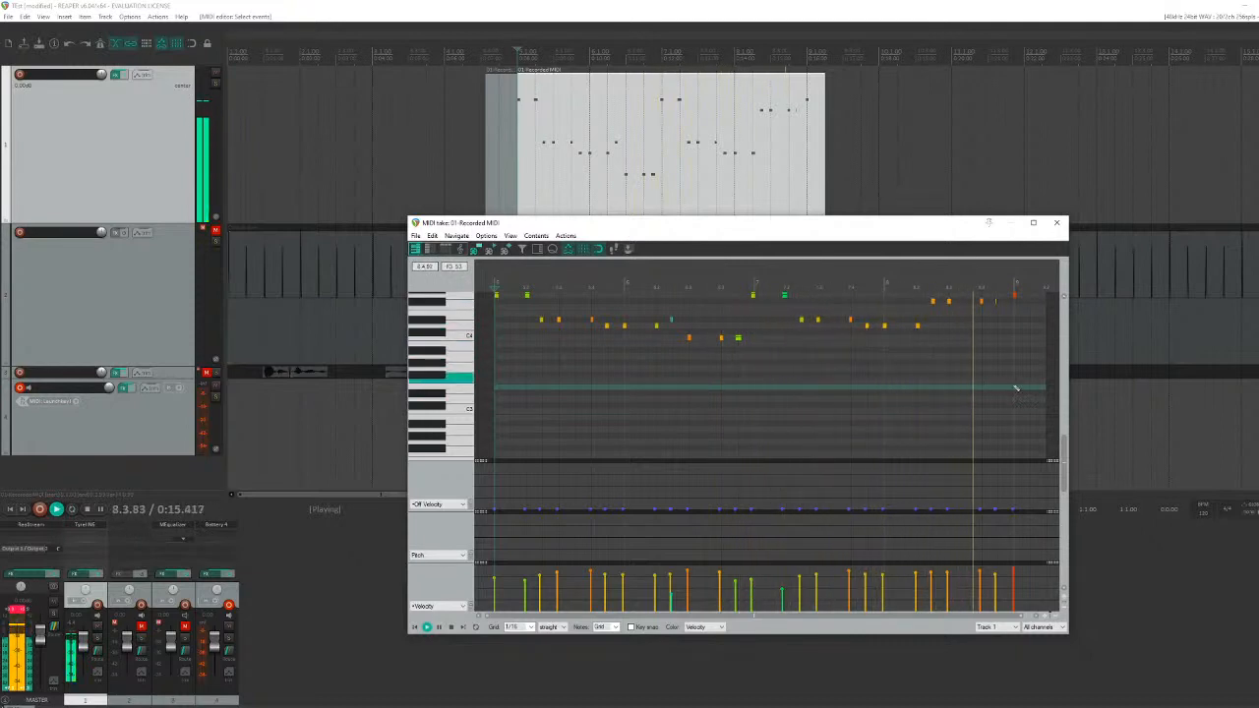
pyautogui.press('space')
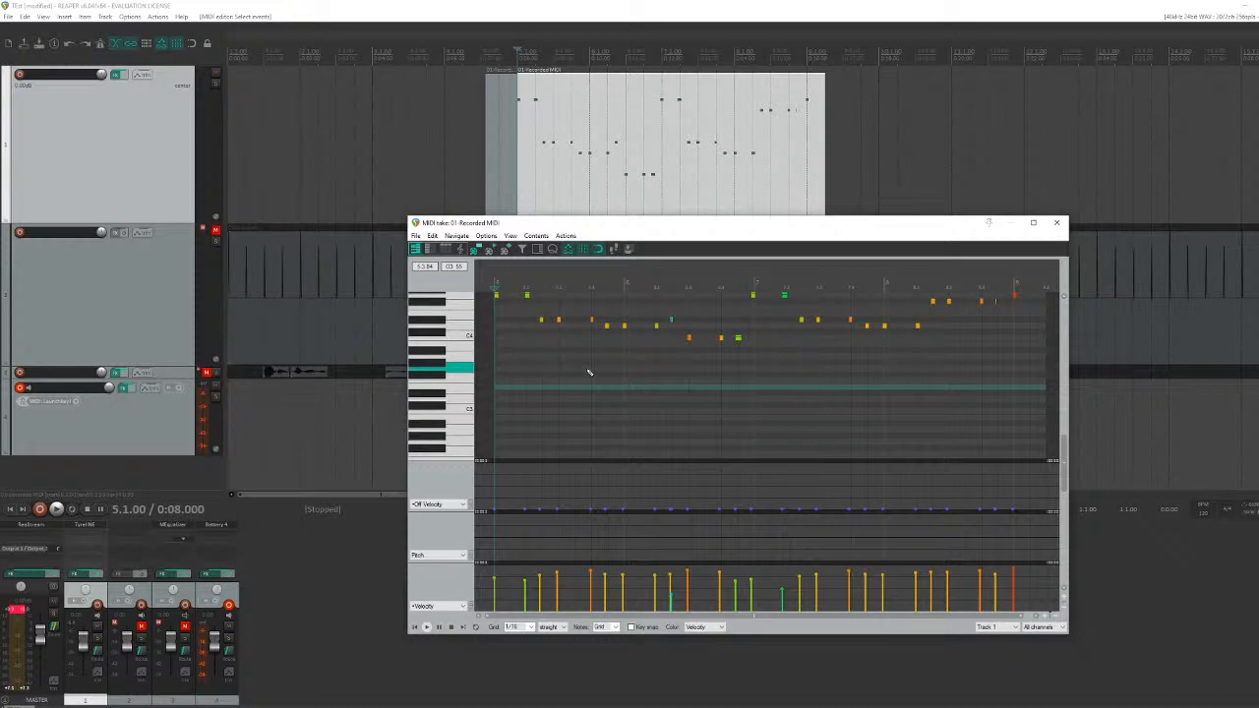
# Step: Add four G#3 notes on the beats of measure 5 below the recorded melody and play them back
pyautogui.scroll(2, 521, 330)
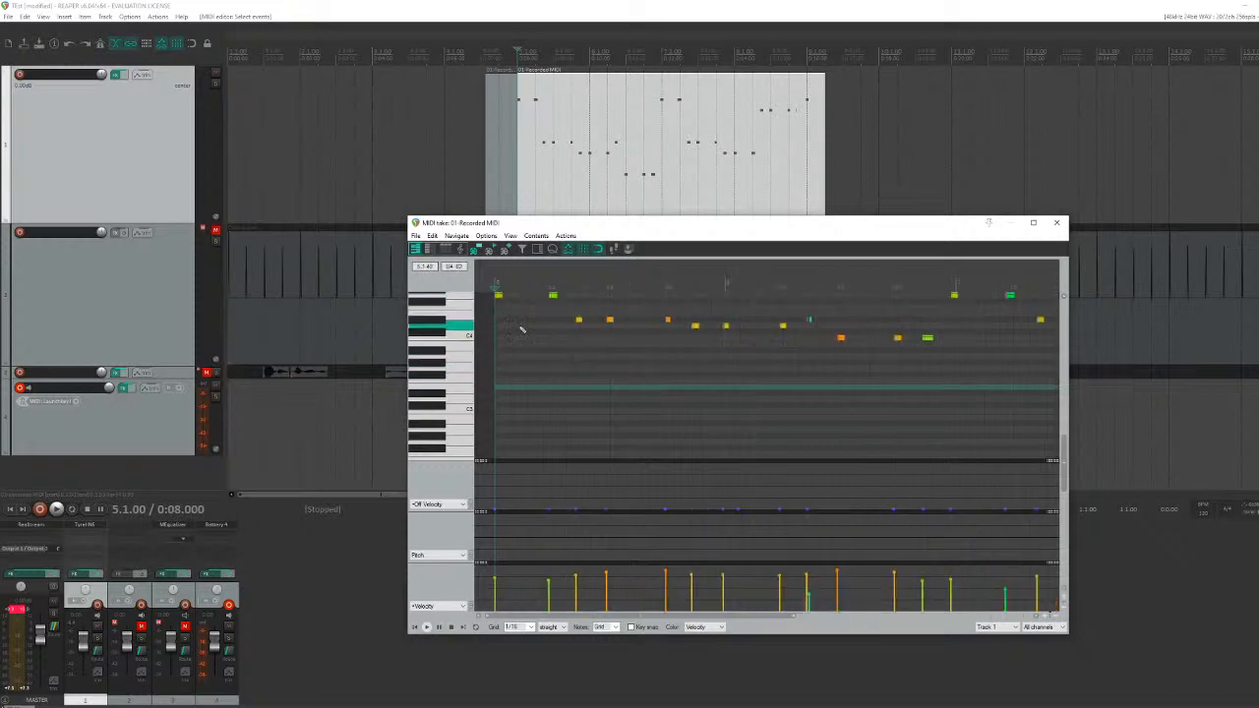
pyautogui.scroll(-1, 536, 342)
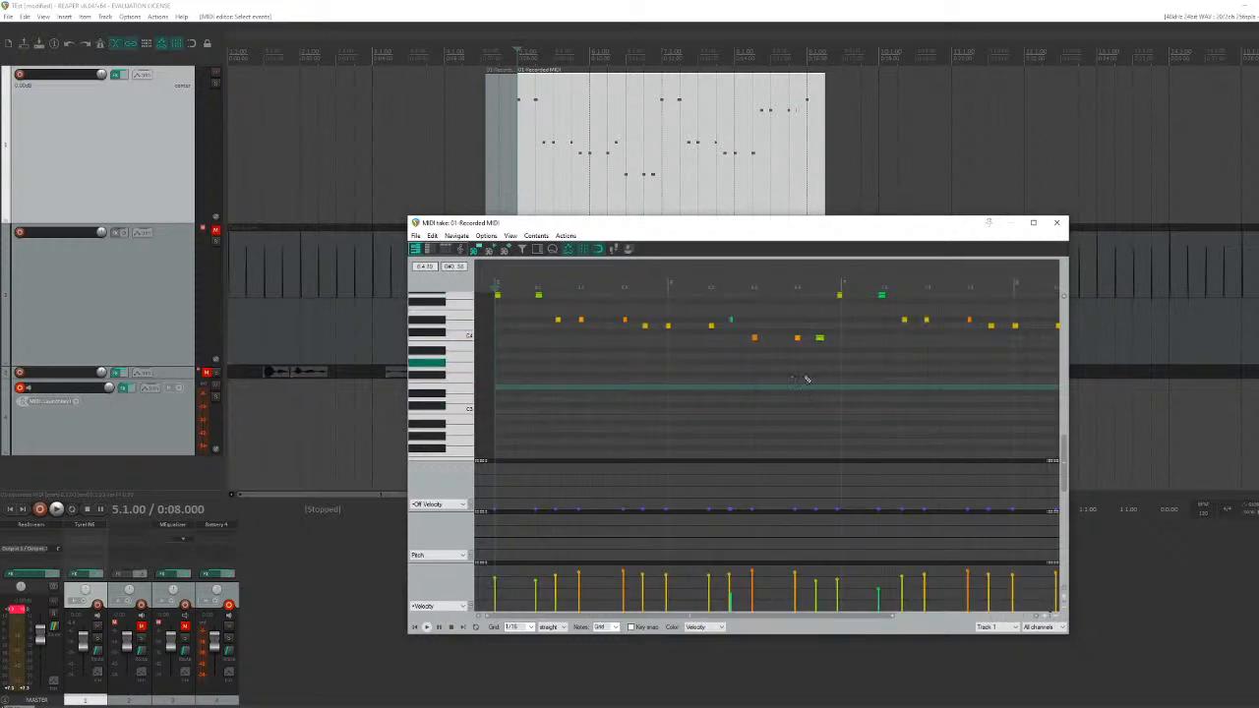
pyautogui.click(503, 366)
pyautogui.click(543, 363)
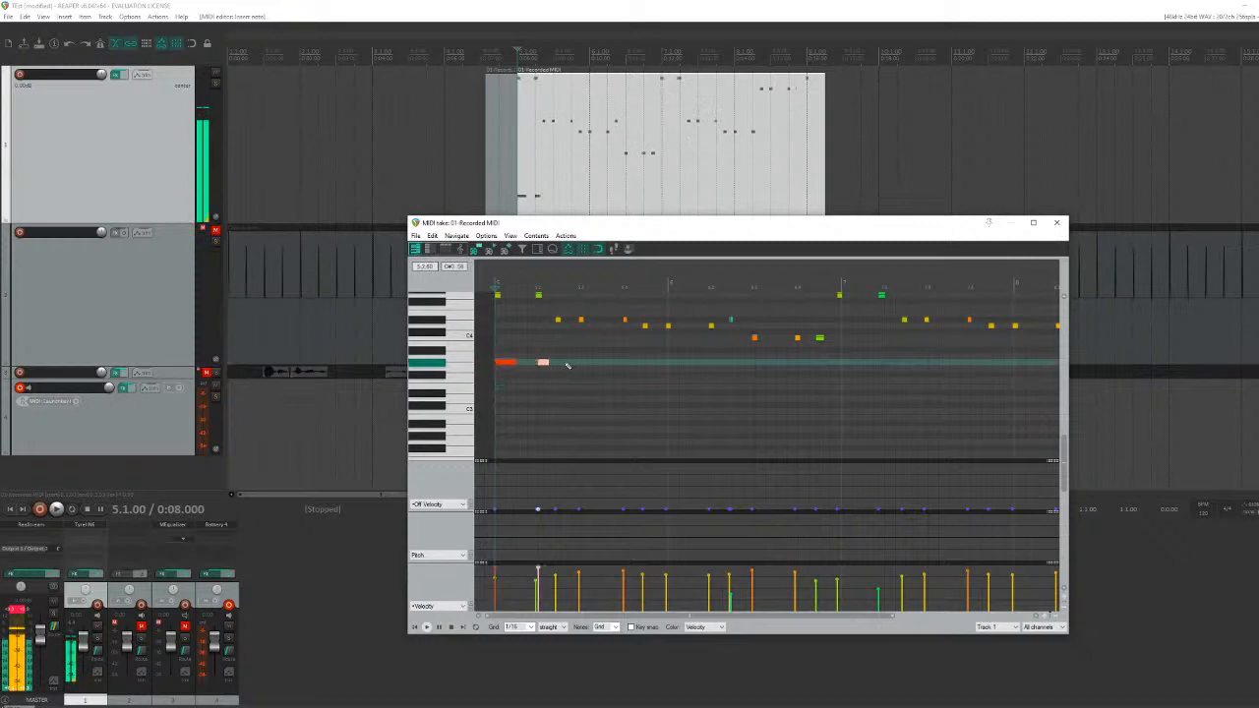
pyautogui.moveTo(586, 363); pyautogui.dragTo(604, 363)
pyautogui.click(632, 363)
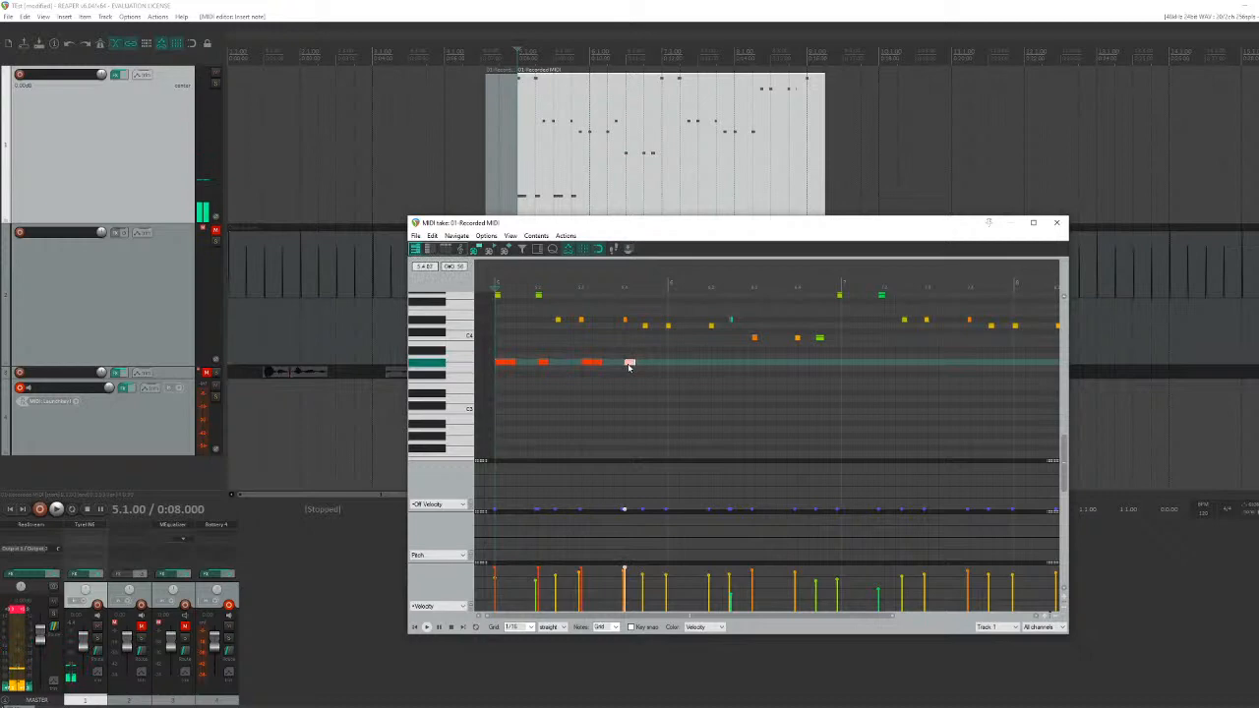
pyautogui.press('space')
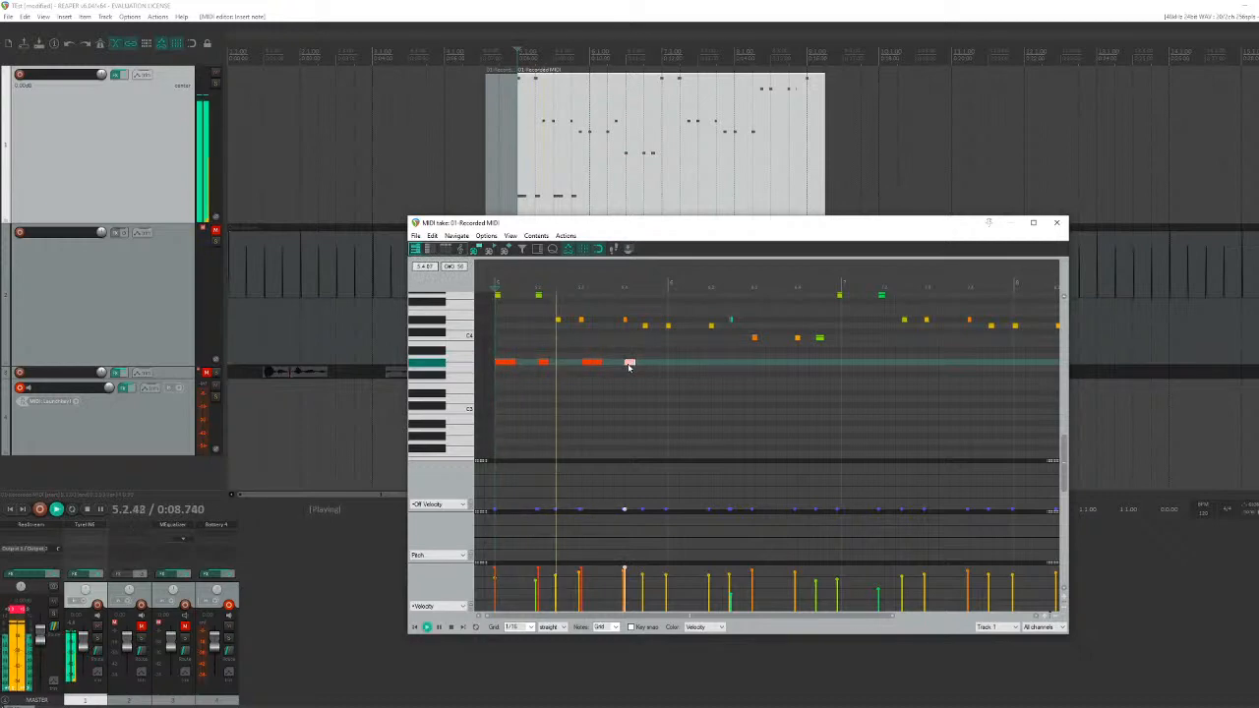
pyautogui.press('space')
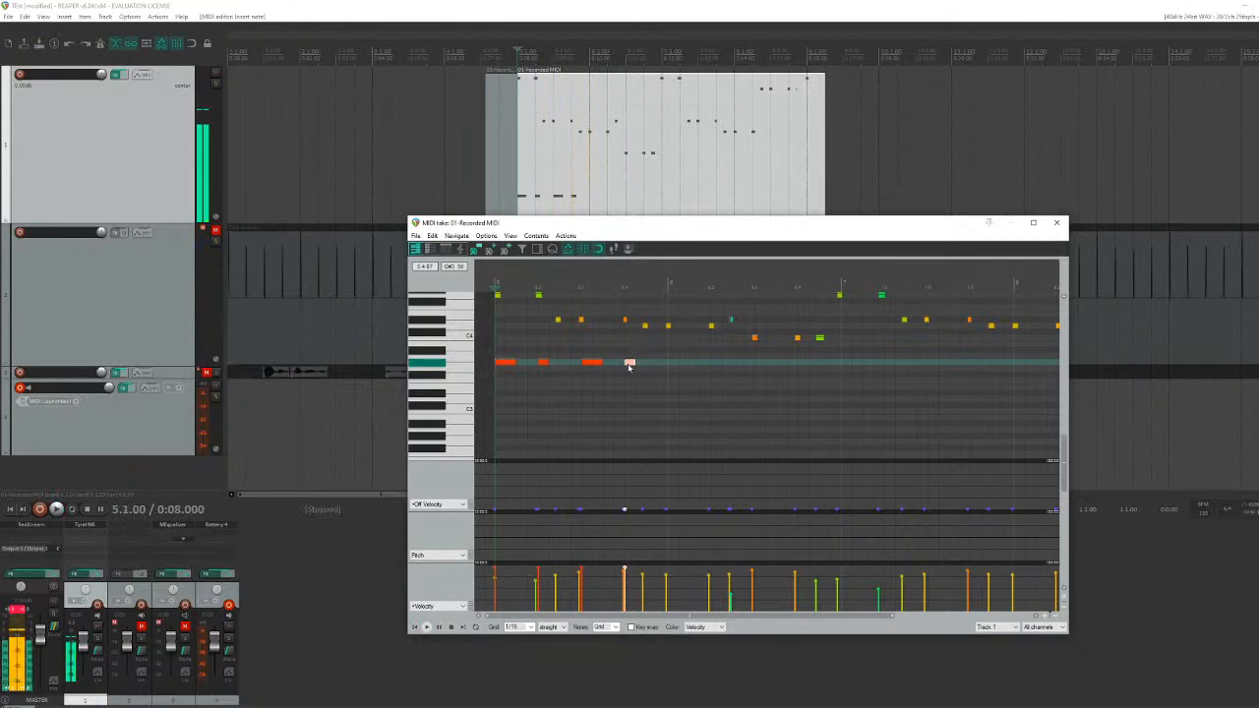
# Step: Delete the four added G#3 notes from measure 5
pyautogui.press('Delete')
pyautogui.click(591, 363)
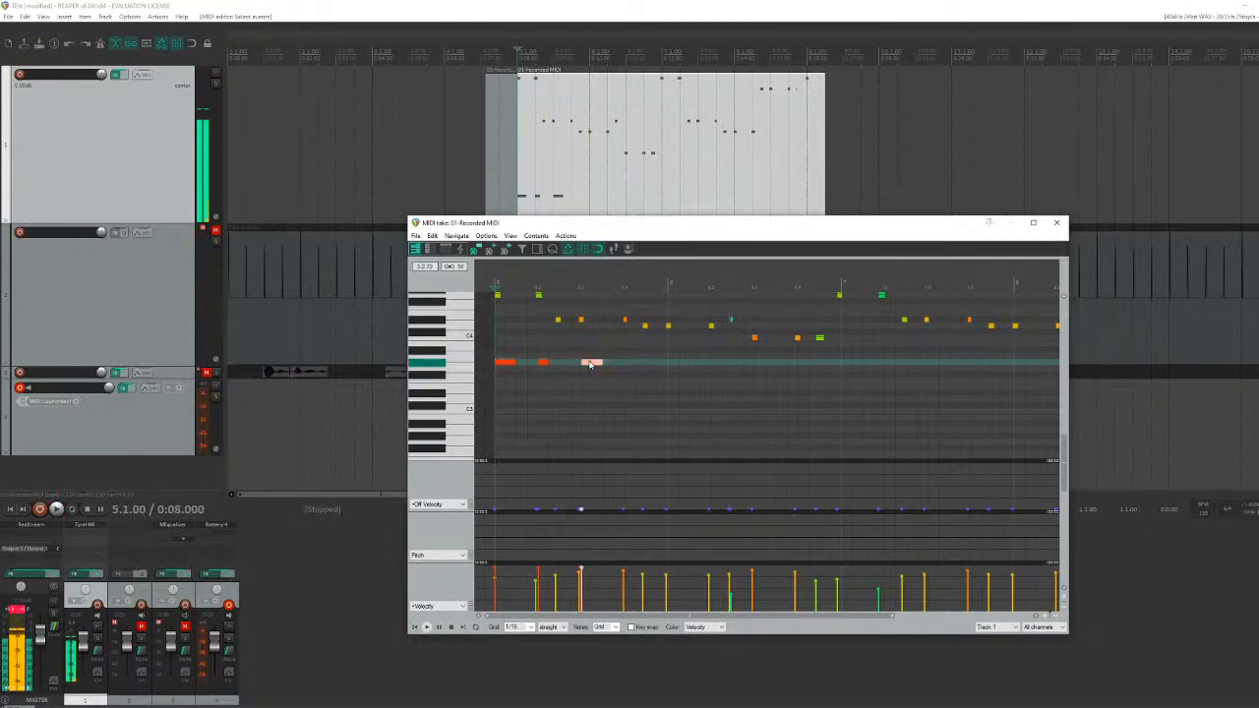
pyautogui.press('Delete')
pyautogui.click(543, 363)
pyautogui.press('Delete')
pyautogui.click(505, 363)
pyautogui.press('Delete')
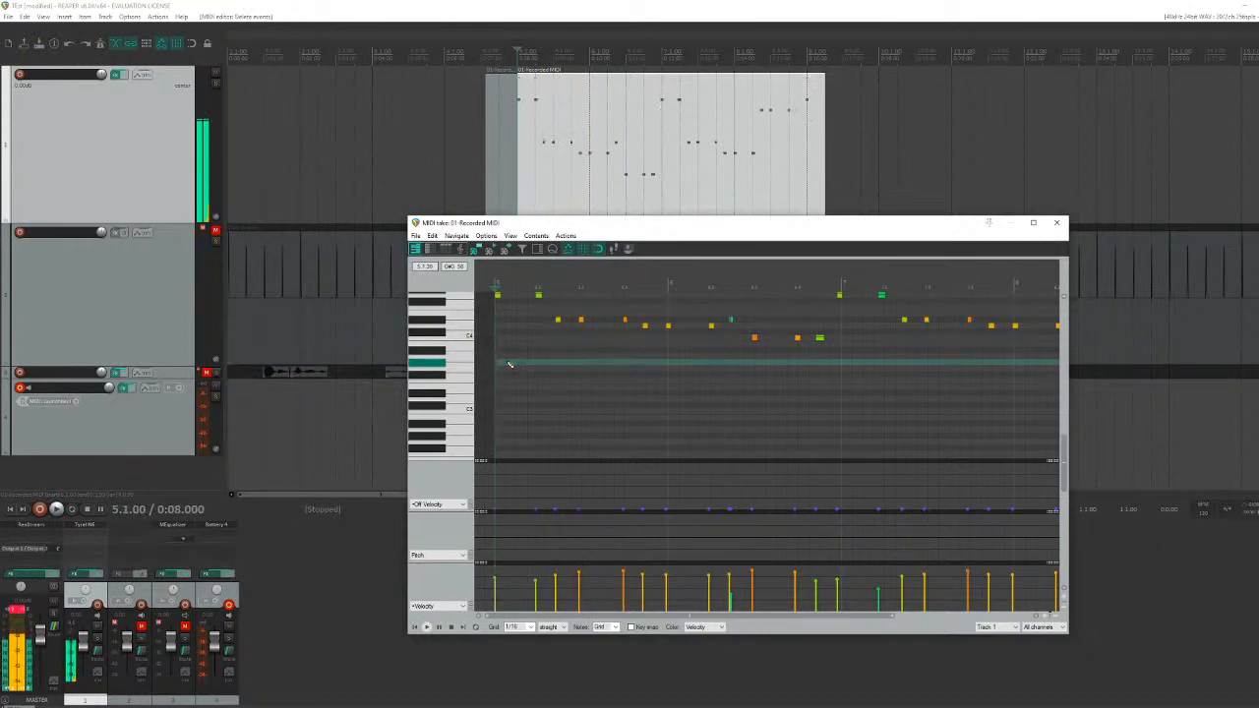
# Step: Select the first note of the recorded melody at the start of measure 5
pyautogui.click(505, 399)
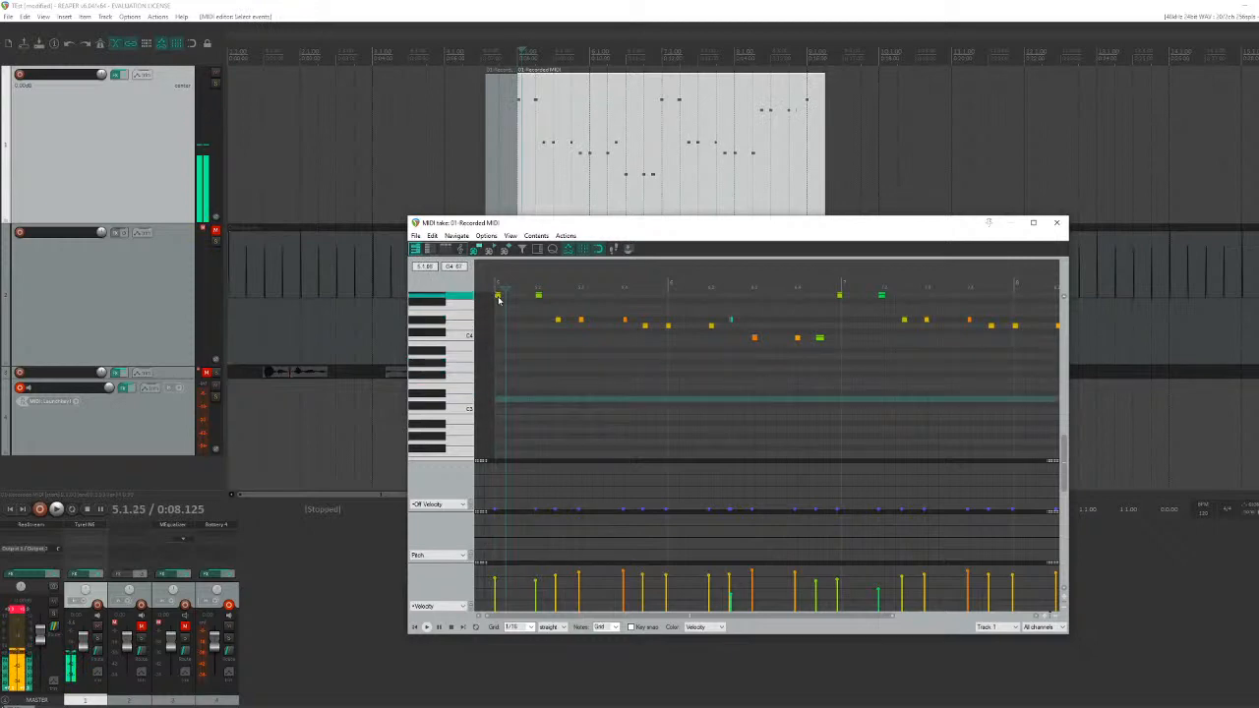
pyautogui.click(499, 296)
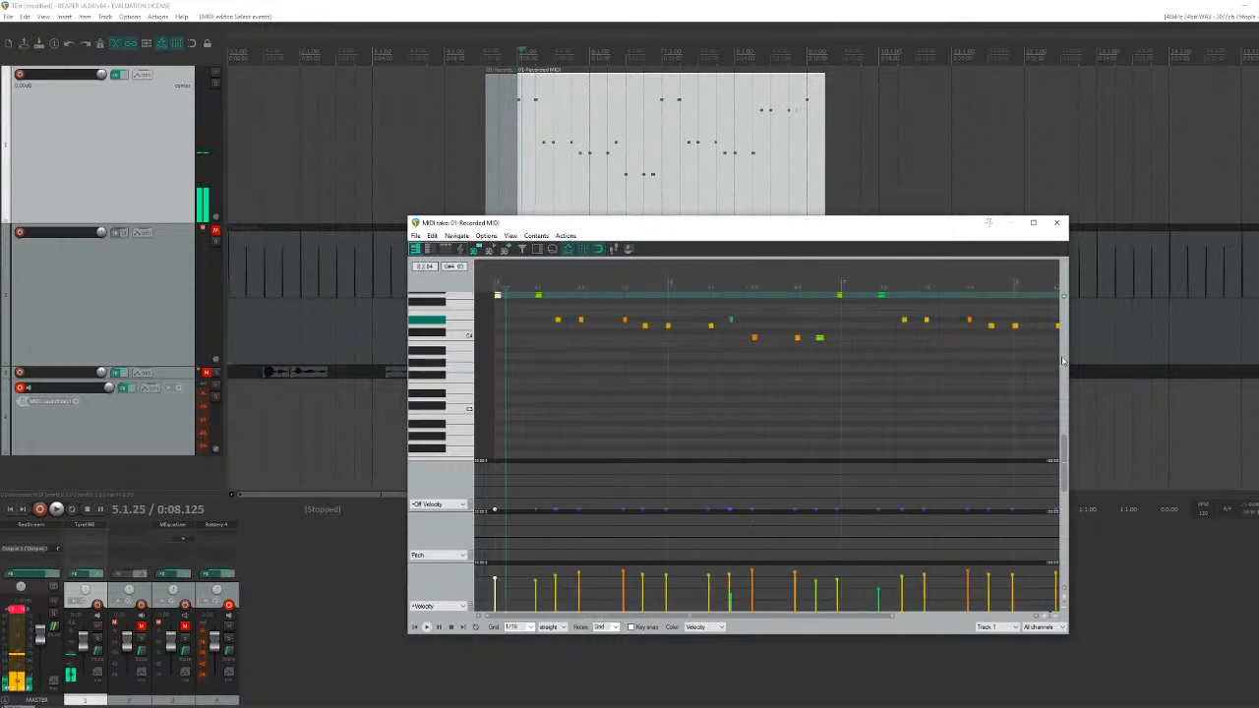
pyautogui.scroll(1, 1064, 452)
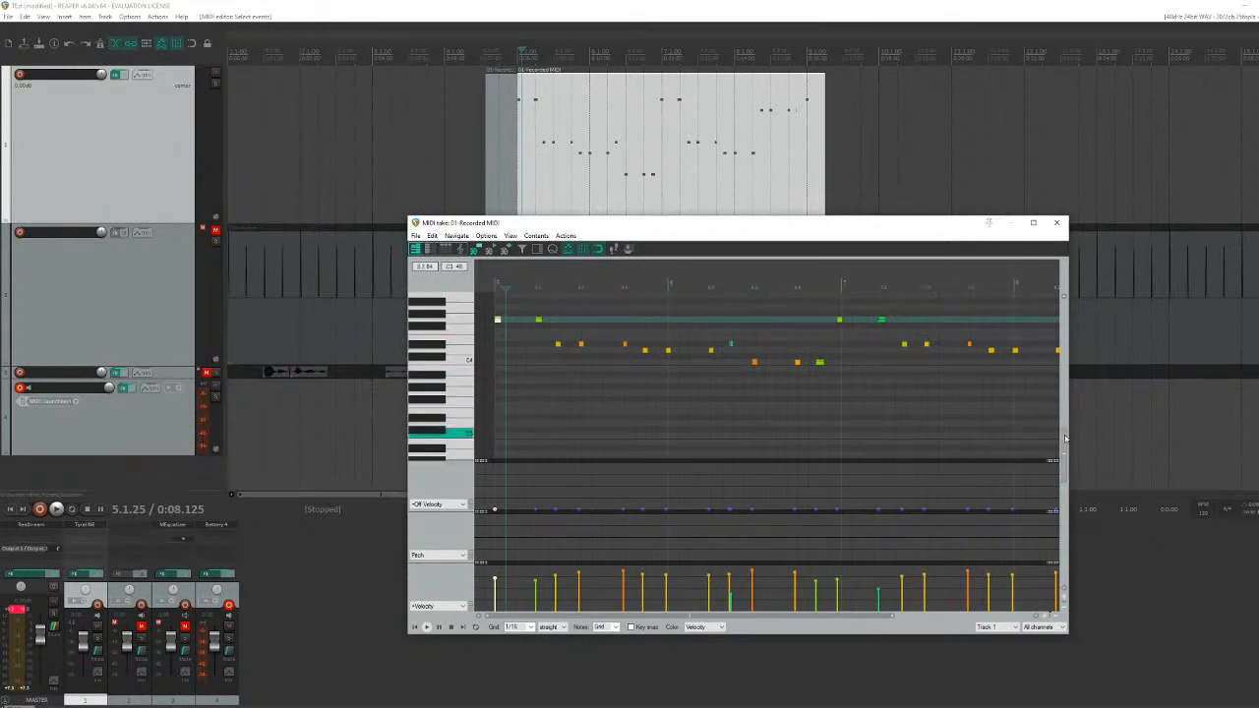
# Step: Add four G2 notes on the beats of measure 5, well below the recorded melody
pyautogui.scroll(-1, 1065, 439)
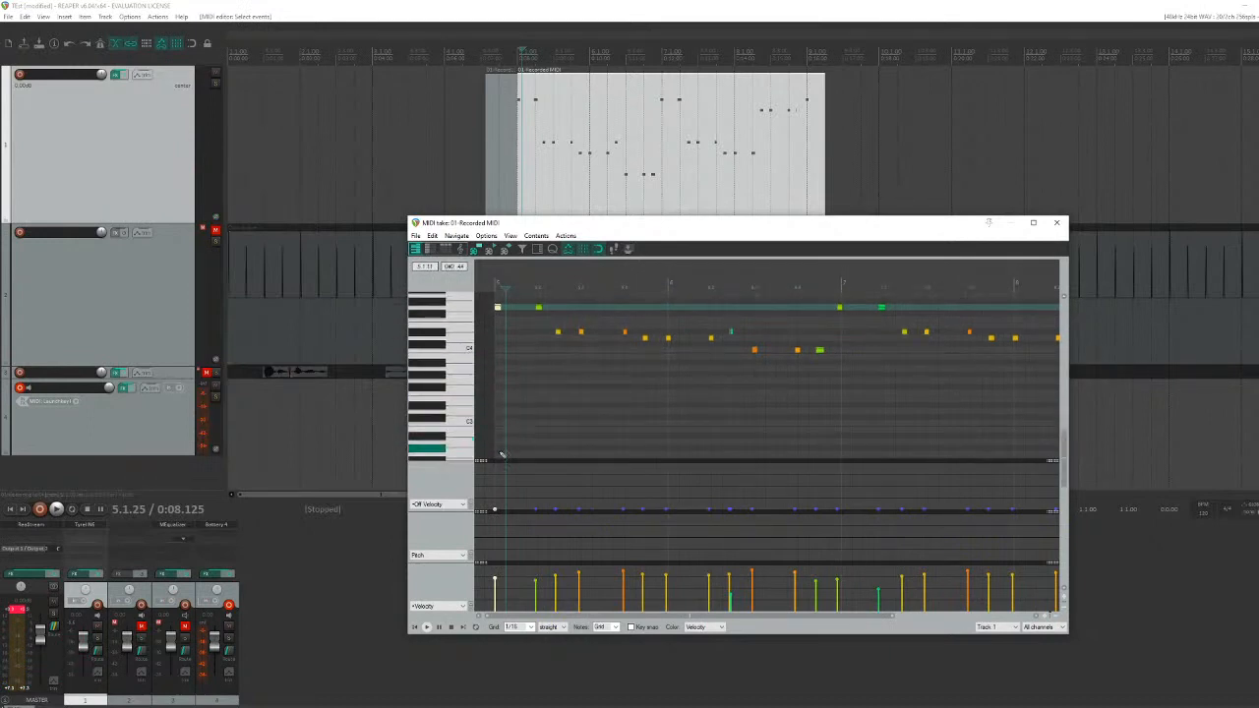
pyautogui.scroll(-3, 498, 457)
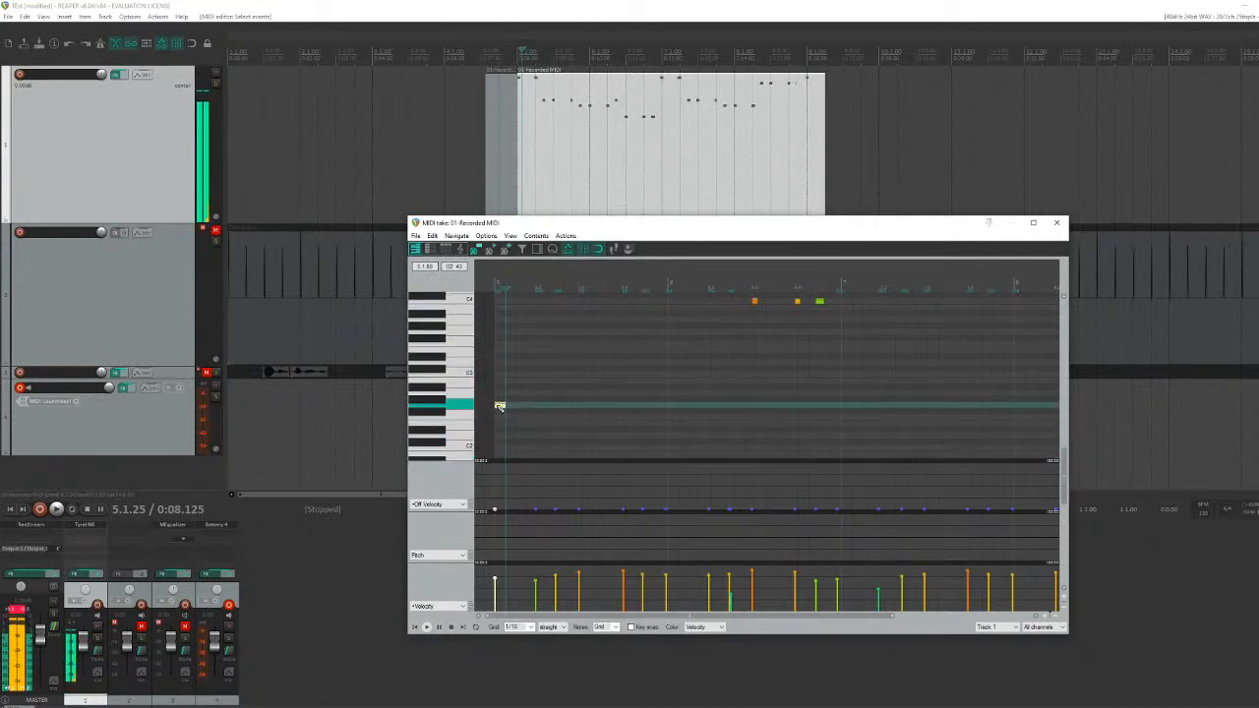
pyautogui.click(540, 408)
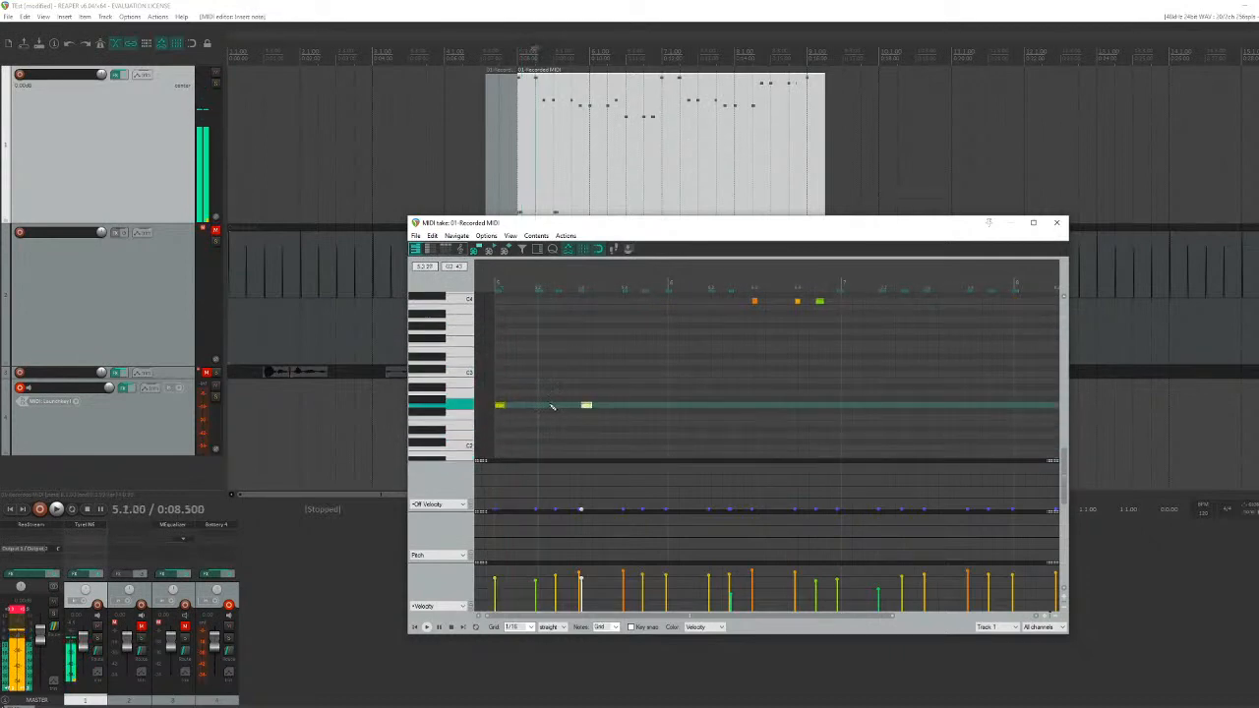
pyautogui.doubleClick(547, 406)
pyautogui.doubleClick(632, 406)
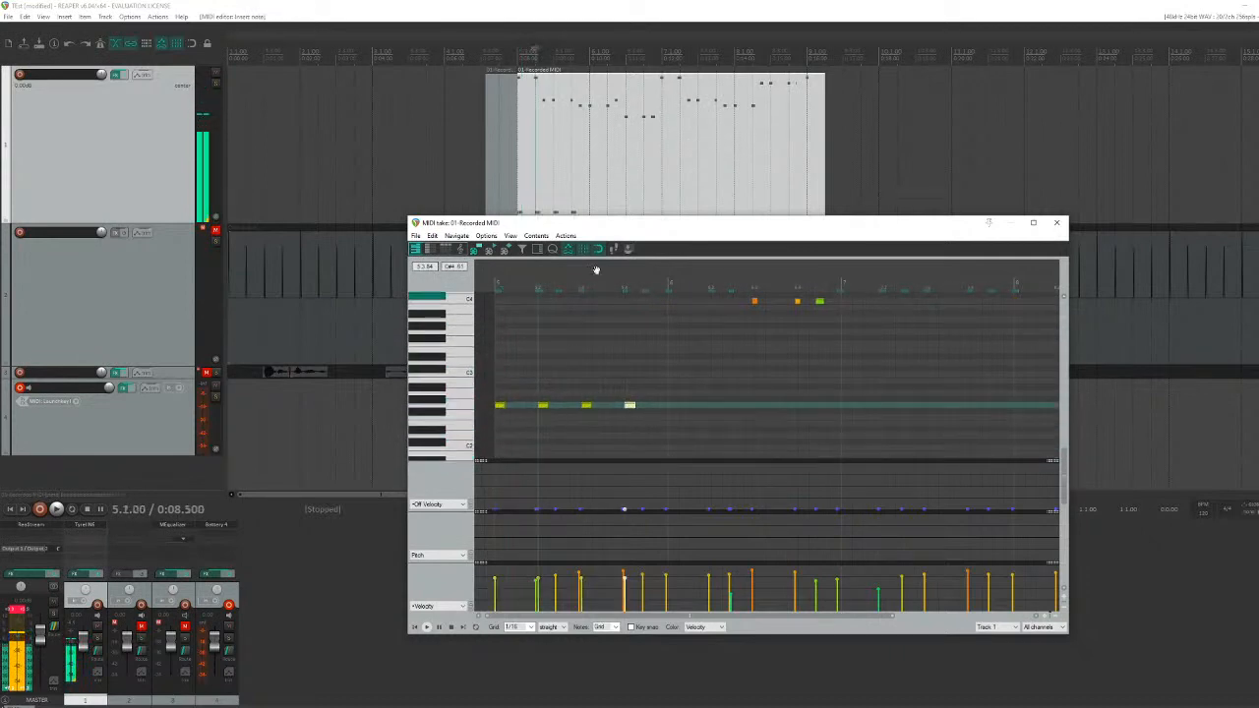
# Step: Play the added G2 notes from the start of measure 5 and stop playback
pyautogui.click(536, 287)
pyautogui.click(494, 289)
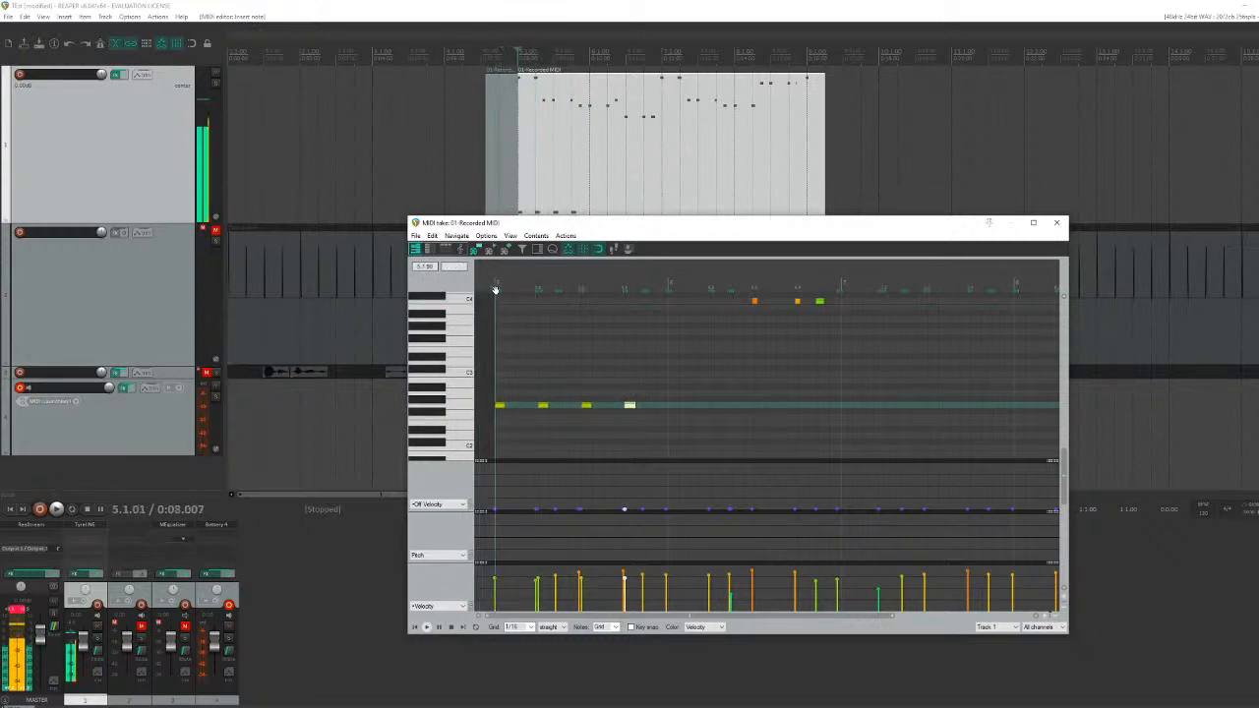
pyautogui.press('space')
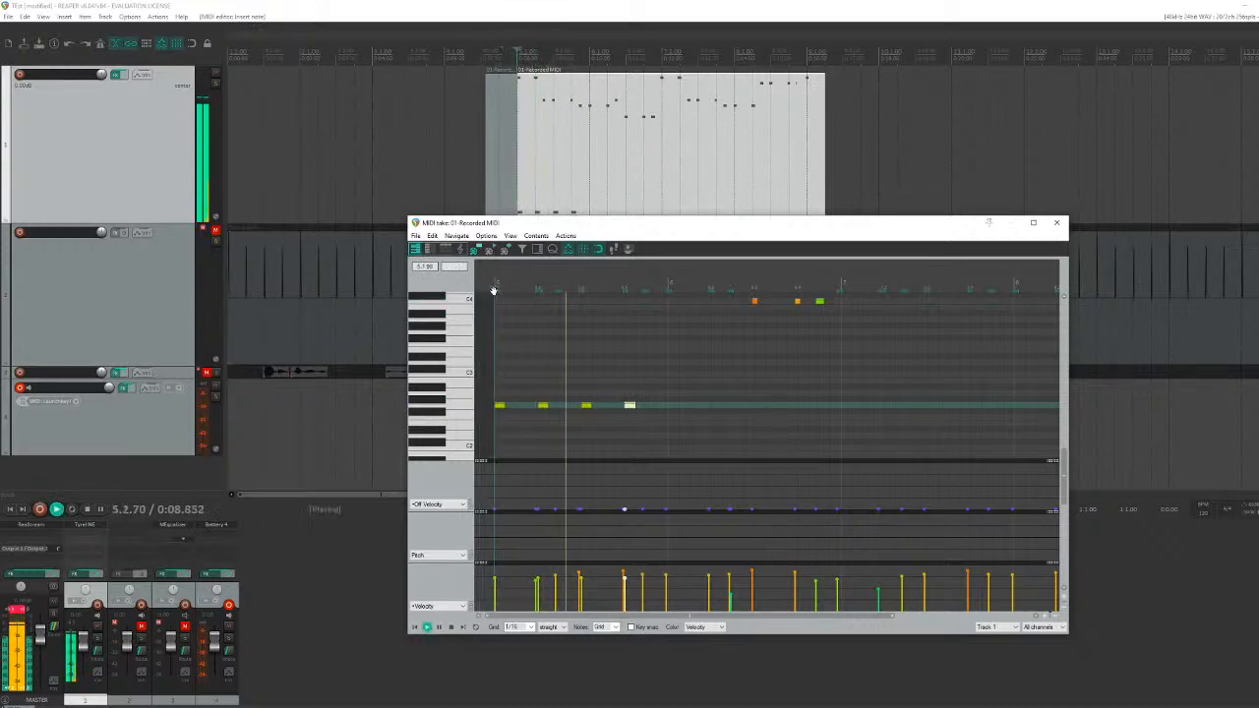
pyautogui.press('space')
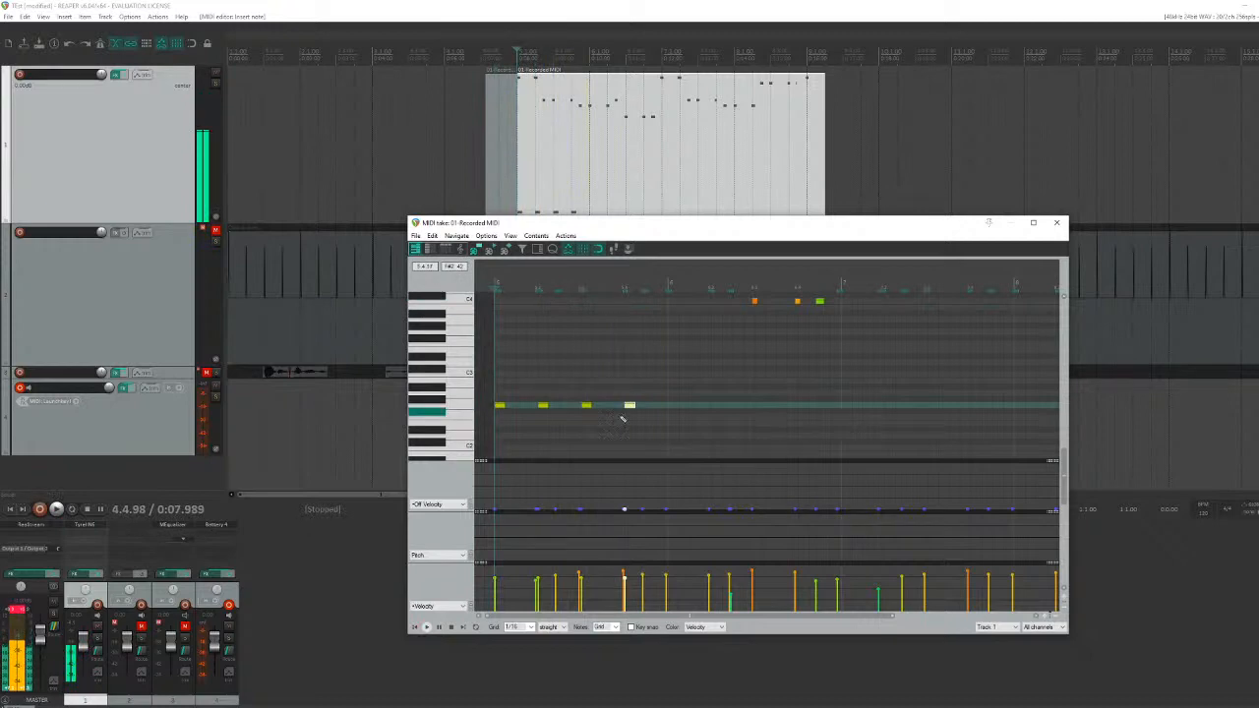
# Step: Add four more G2 notes on the beats of measure 6, deleting the stray G#2 note drawn at its end
pyautogui.click(675, 405)
pyautogui.click(717, 406)
pyautogui.click(759, 405)
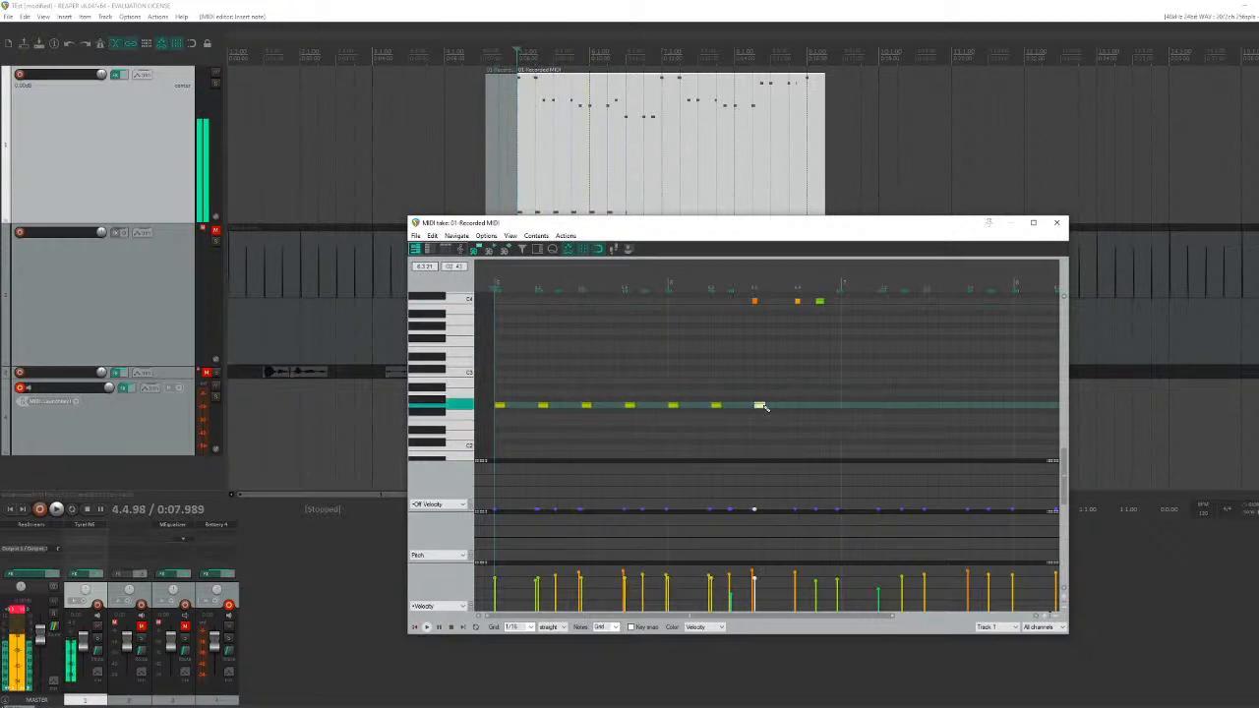
pyautogui.click(803, 405)
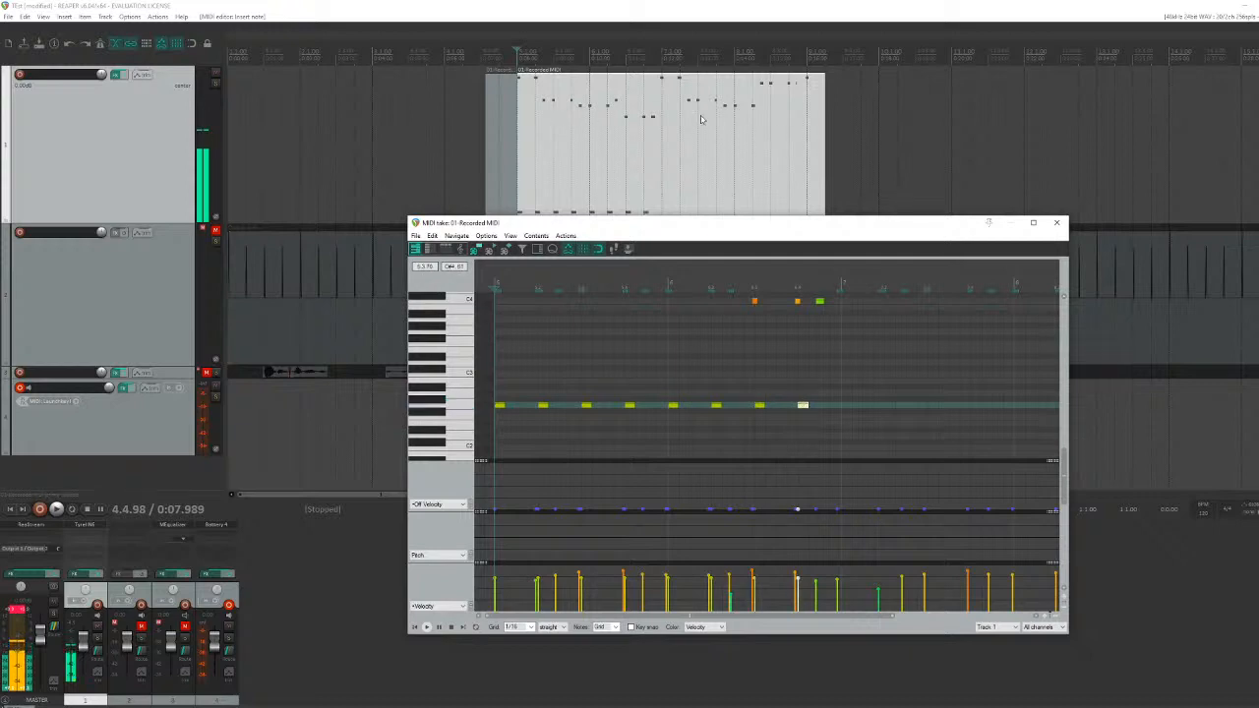
pyautogui.moveTo(835, 402)
pyautogui.mouseDown()
pyautogui.moveTo(764, 409)
pyautogui.moveTo(821, 399)
pyautogui.mouseUp()
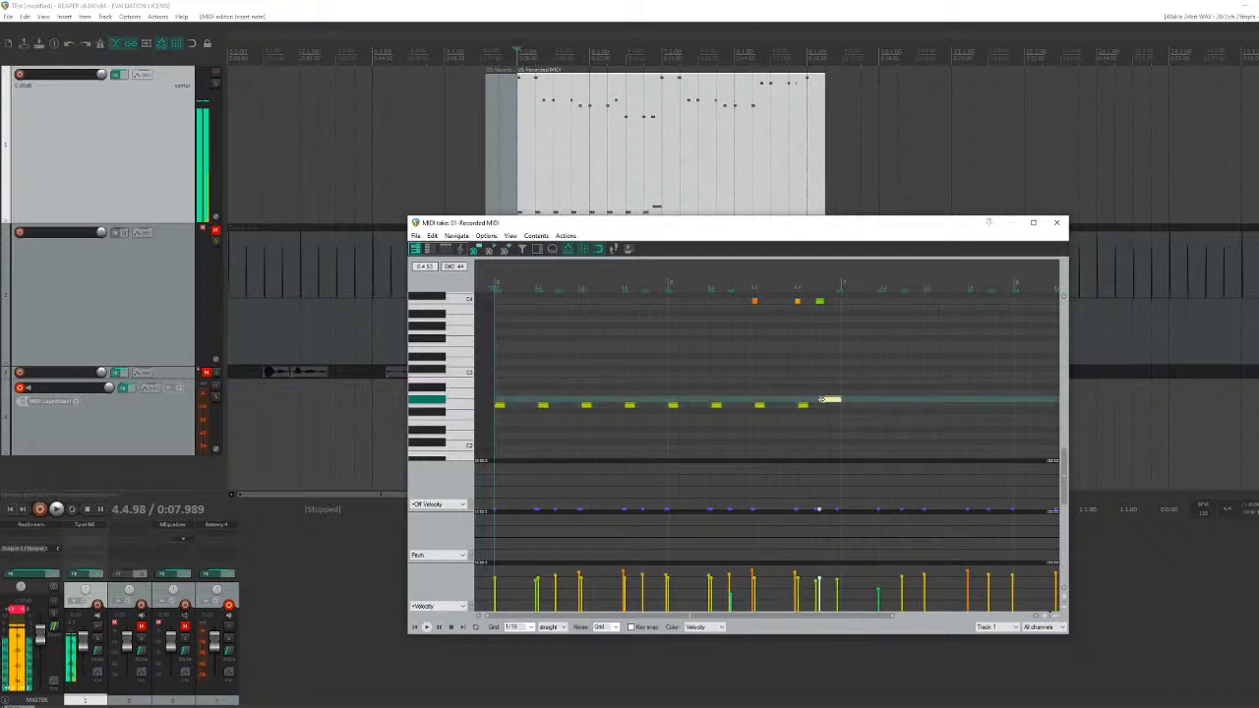
pyautogui.press('Delete')
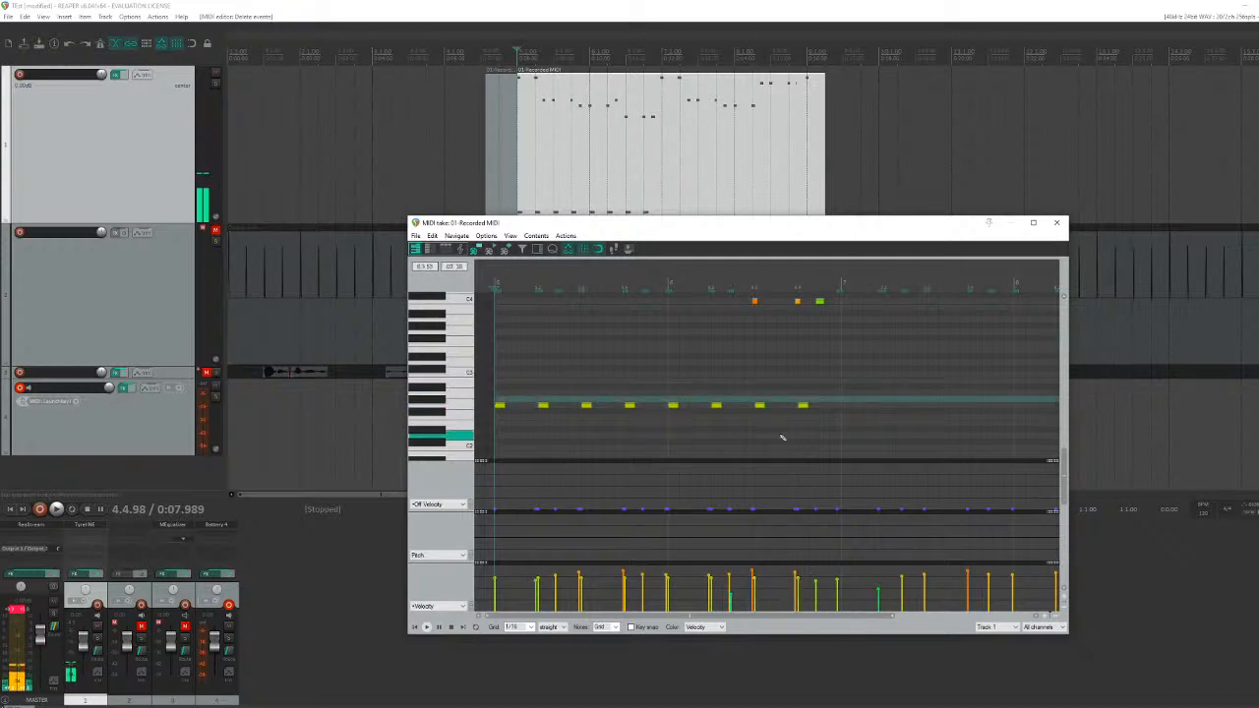
# Step: Play the edited part from the start of measure 5, close the MIDI editor and stop playback
pyautogui.click(492, 288)
pyautogui.click(480, 287)
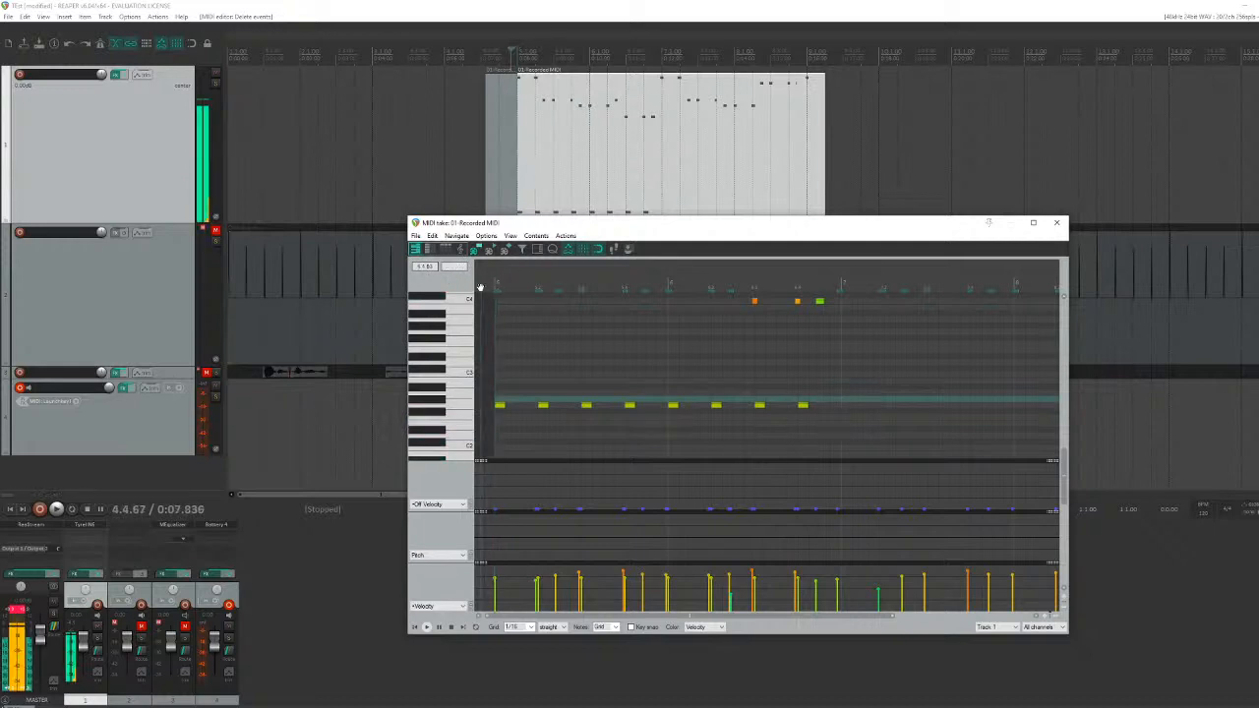
pyautogui.moveTo(481, 288); pyautogui.dragTo(493, 288)
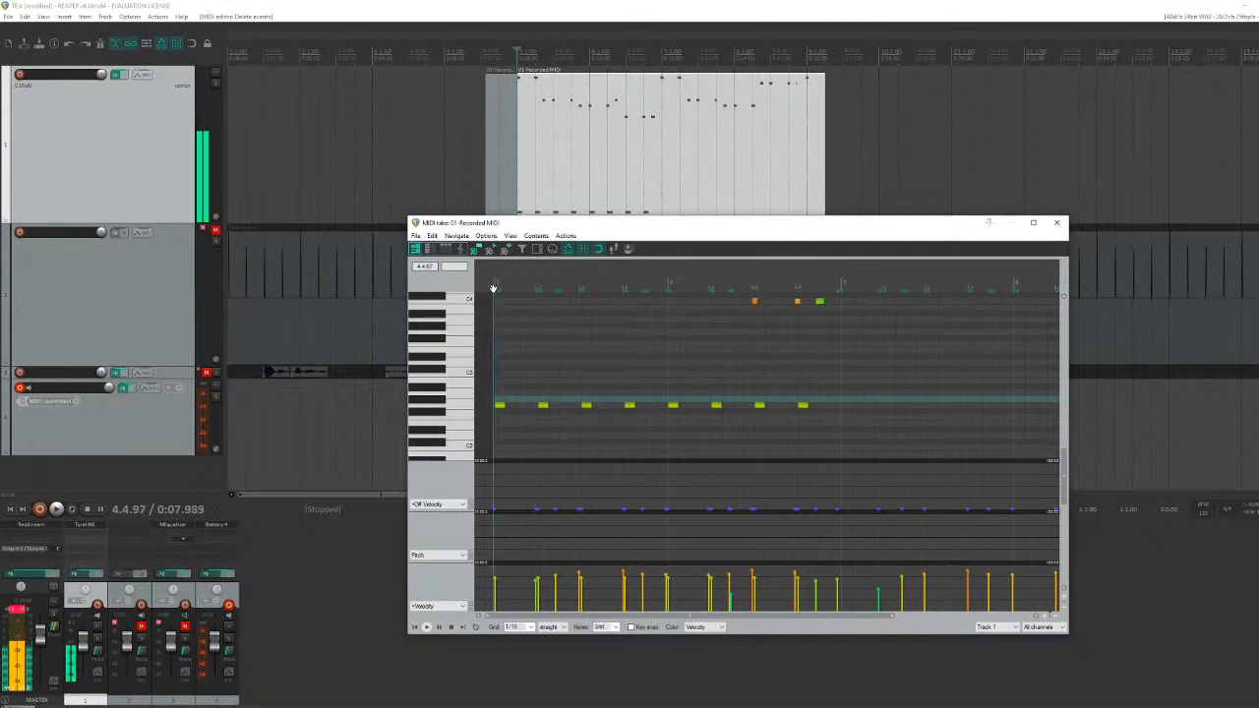
pyautogui.press('space')
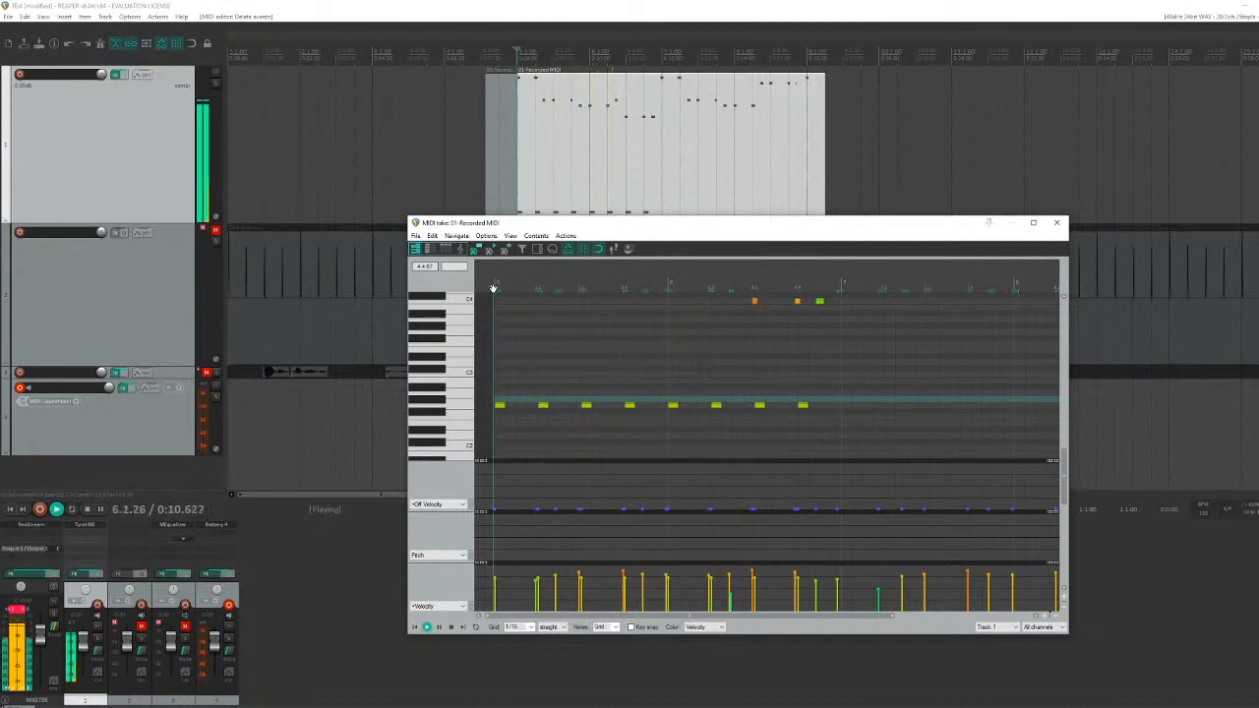
pyautogui.click(1060, 224)
pyautogui.press('space')
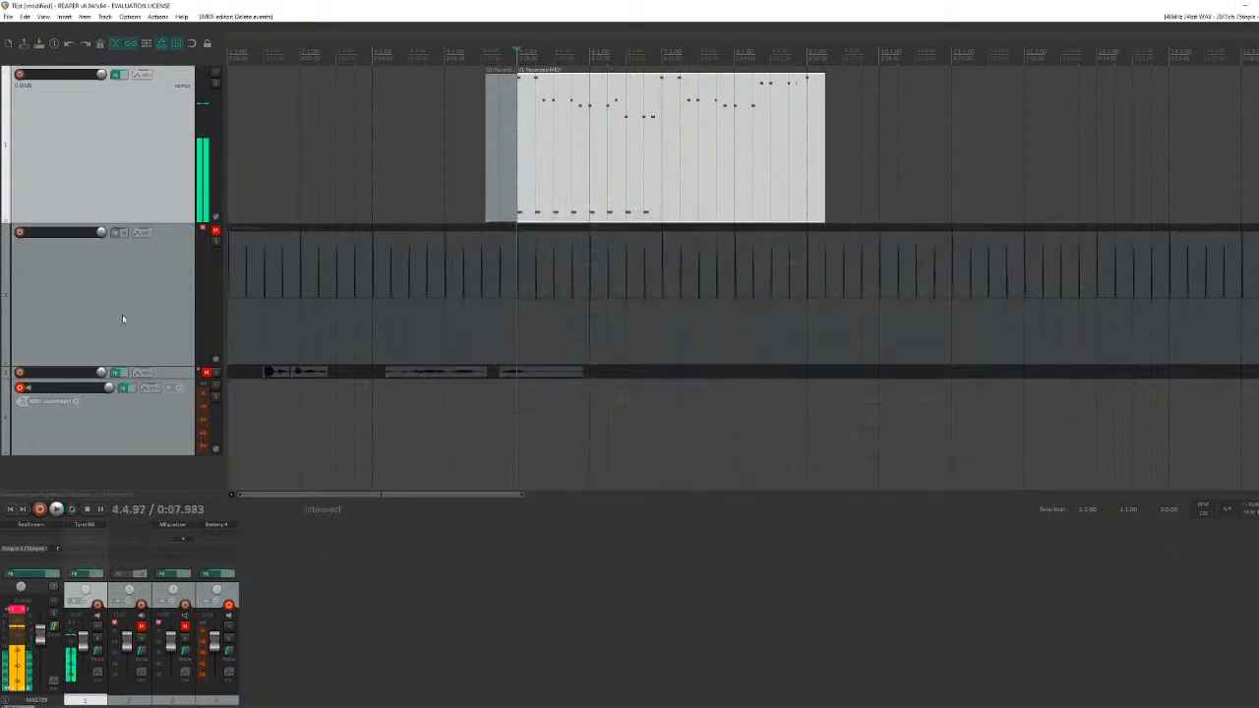
# Step: Move the Battery 4 track directly below the first track and open its plug-in
pyautogui.moveTo(134, 456); pyautogui.dragTo(186, 245)
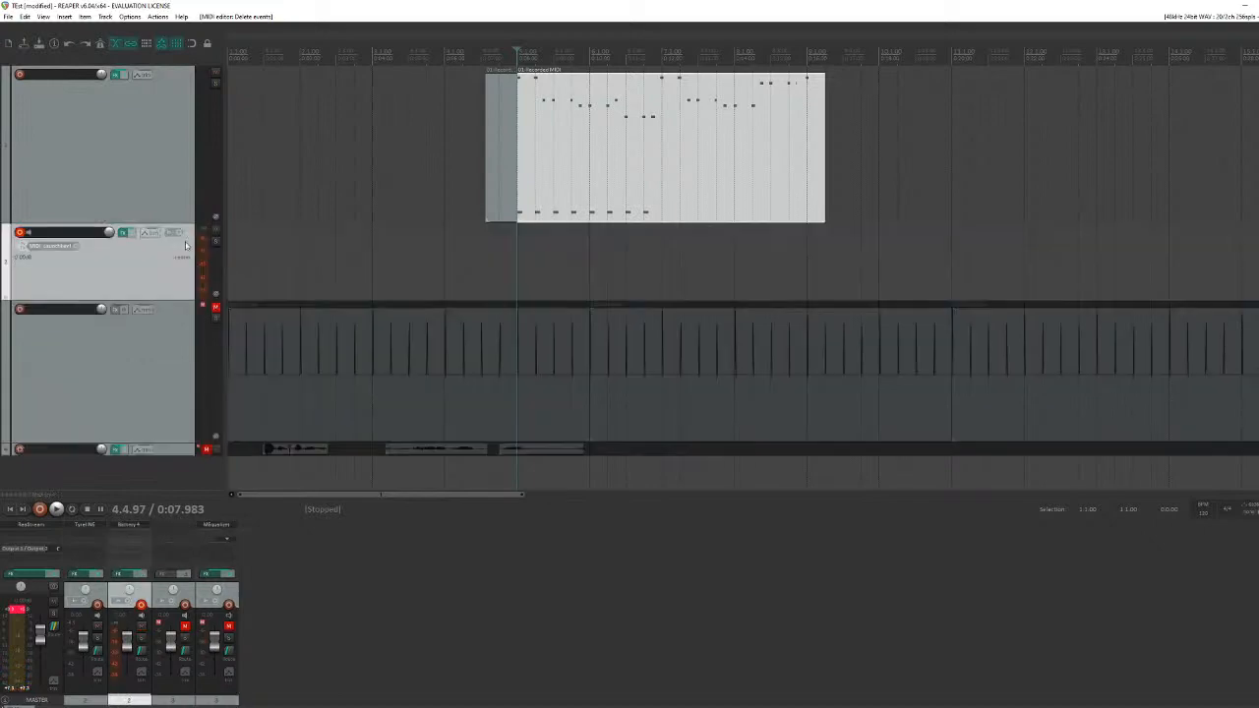
pyautogui.click(123, 232)
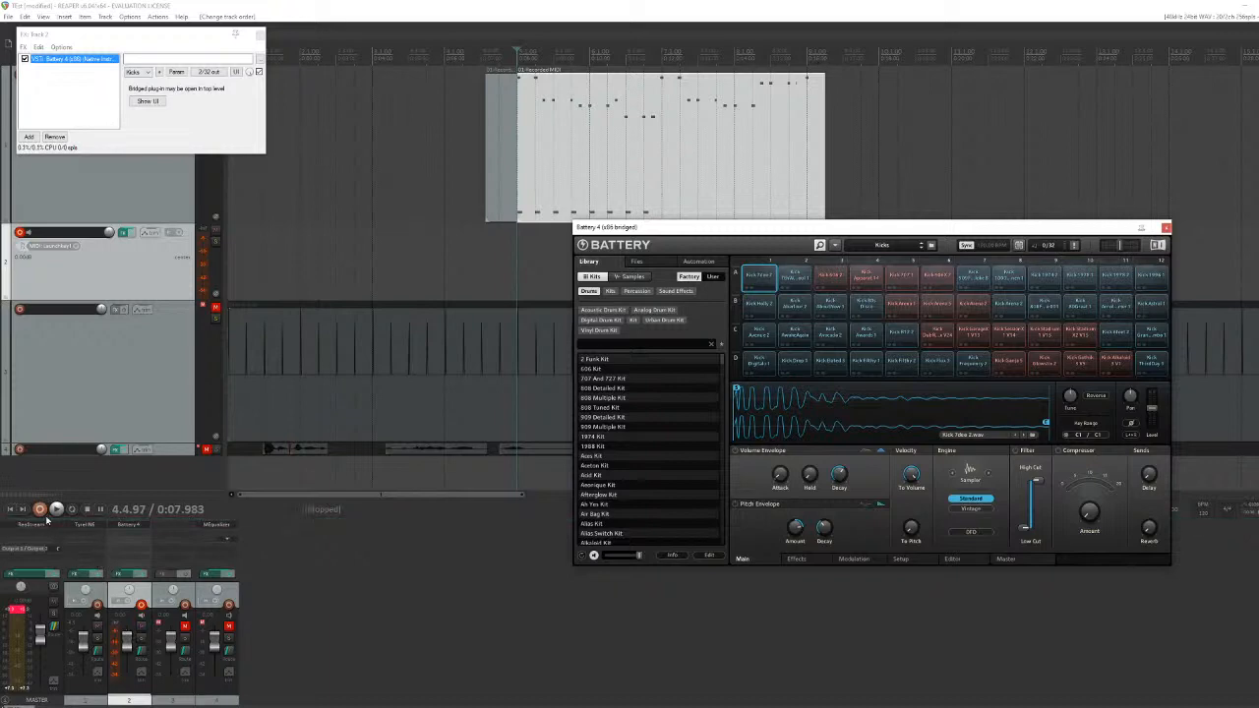
# Step: Arm the fourth track, record a short take from measure 5 and keep the recorded files
pyautogui.click(228, 606)
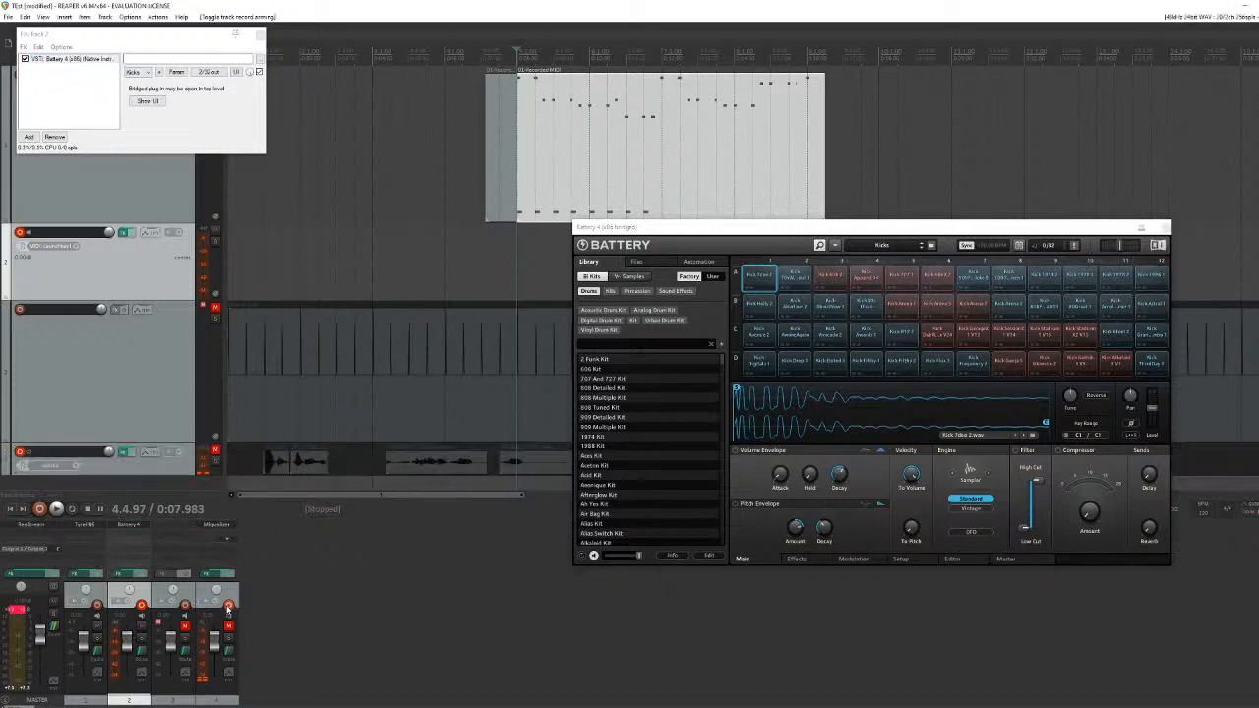
pyautogui.click(40, 508)
pyautogui.click(39, 508)
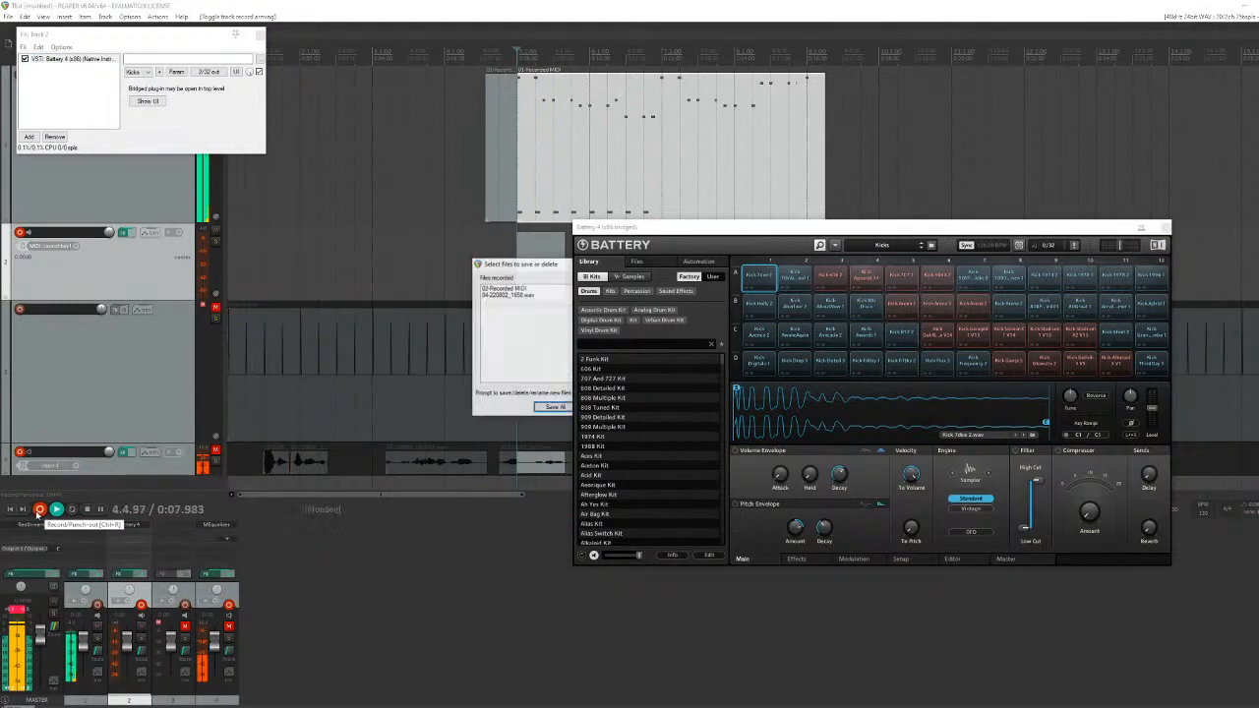
pyautogui.moveTo(528, 265); pyautogui.dragTo(376, 299)
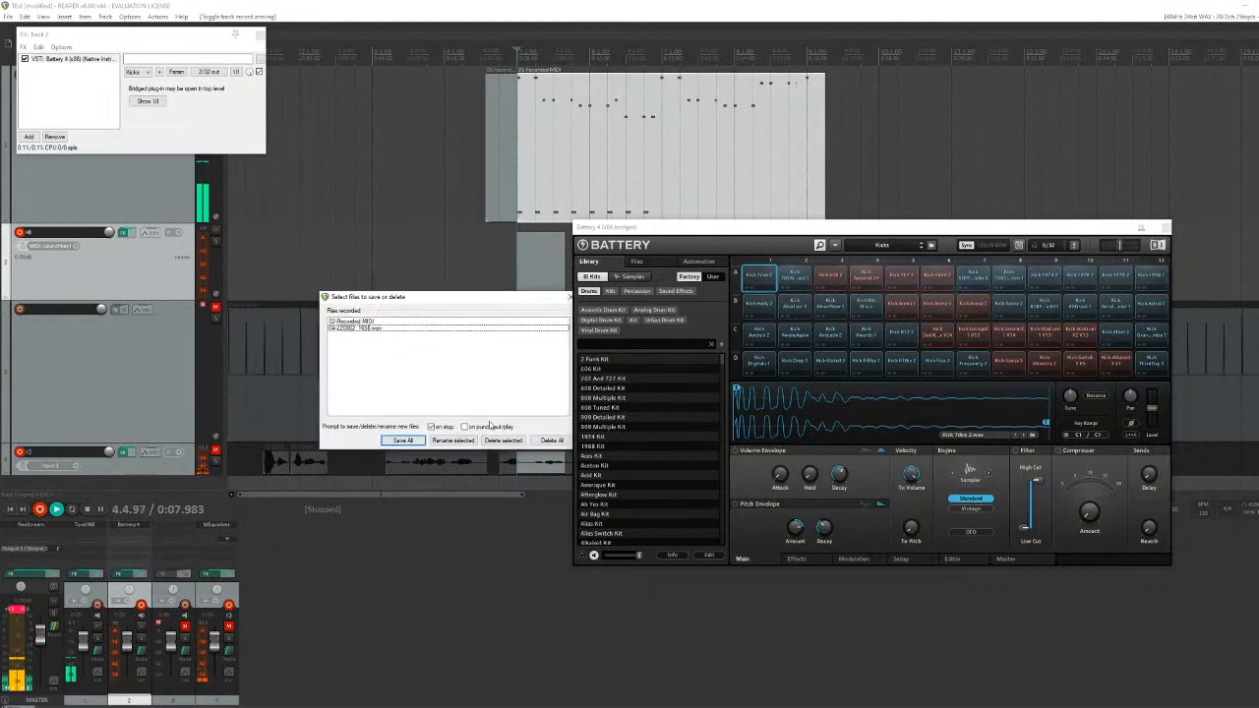
pyautogui.click(566, 297)
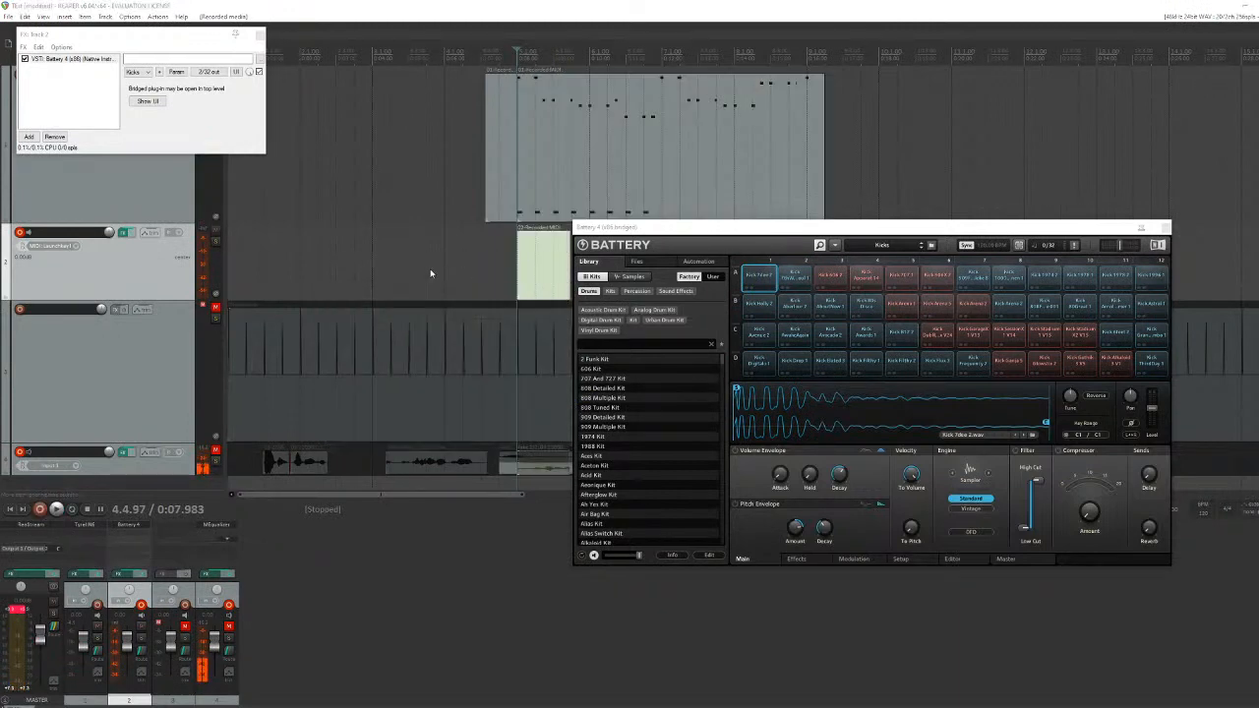
# Step: Close the Battery 4 plug-in windows, place the edit cursor just before measure 4 and unmute the click source track
pyautogui.click(259, 35)
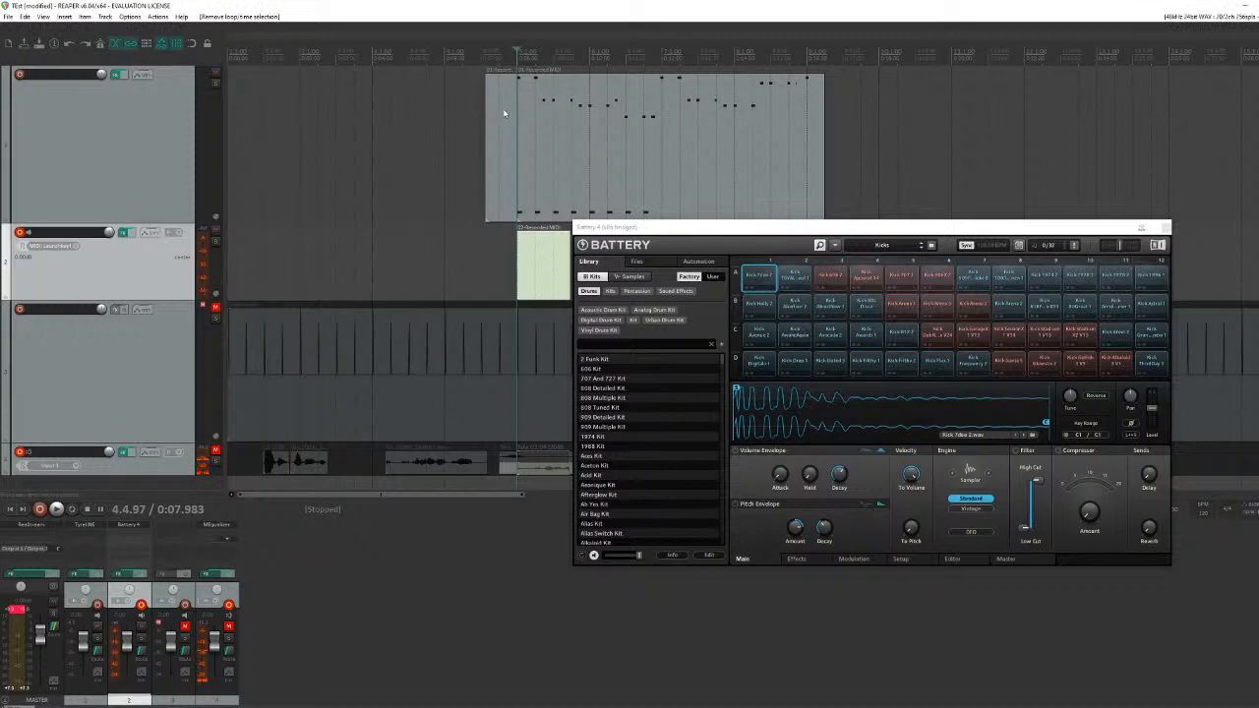
pyautogui.click(486, 55)
pyautogui.click(438, 55)
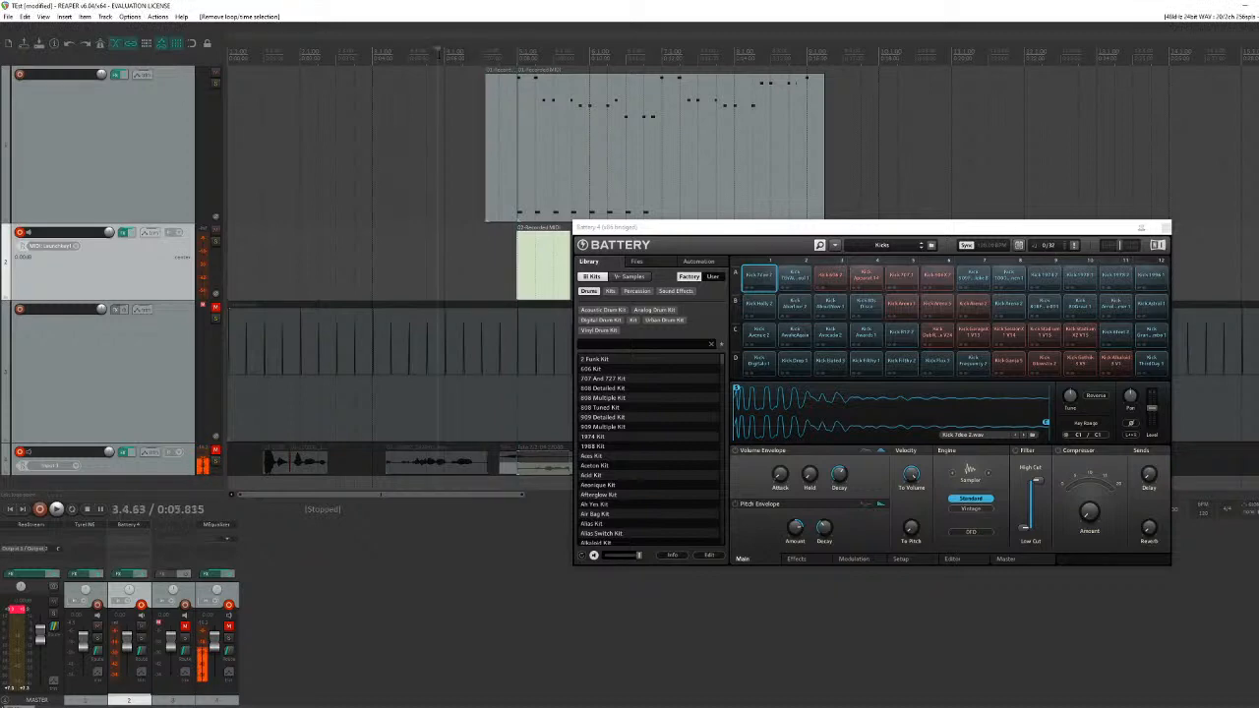
pyautogui.click(215, 310)
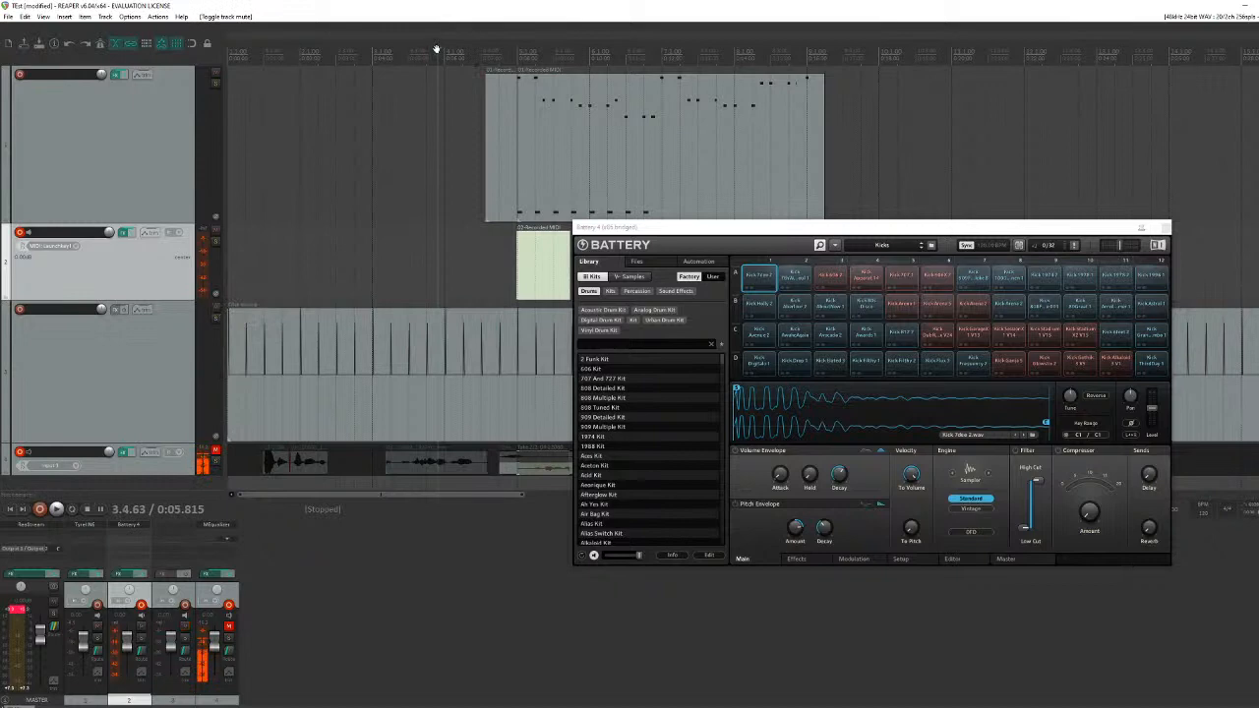
pyautogui.click(1164, 228)
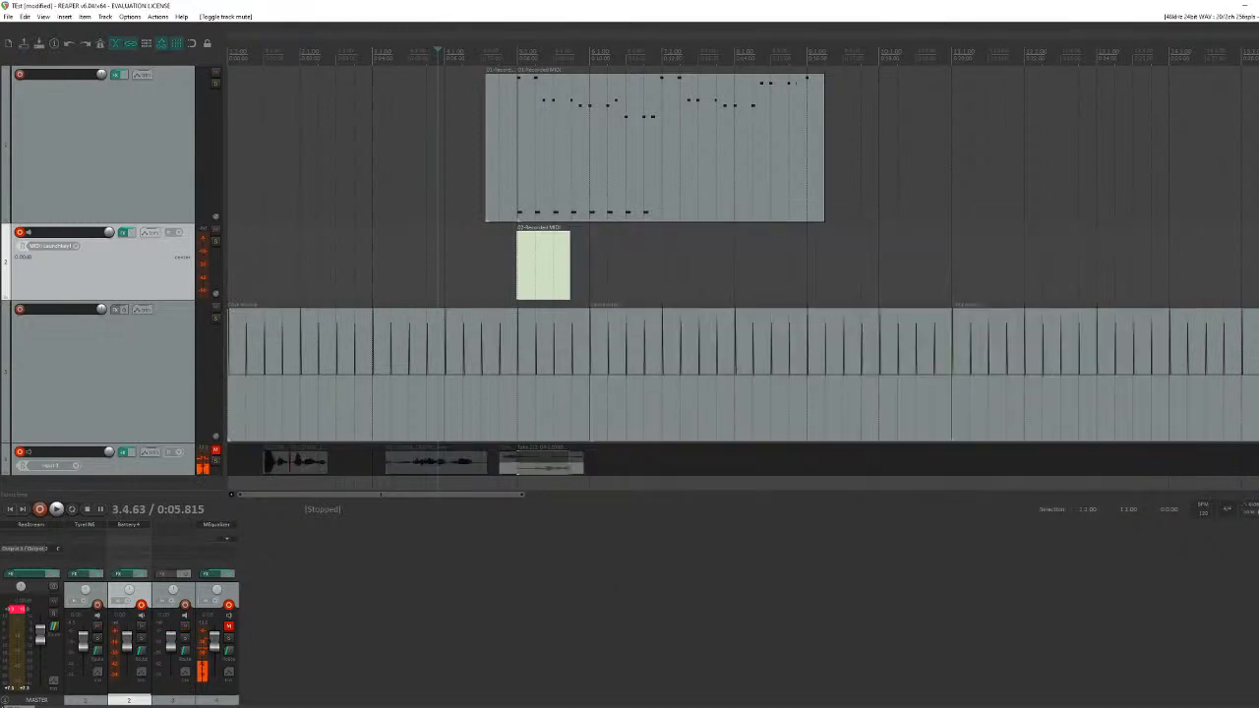
# Step: Locate the command for inserting a click source and select each of the three click source items in turn
pyautogui.click(102, 18)
pyautogui.moveTo(61, 21)
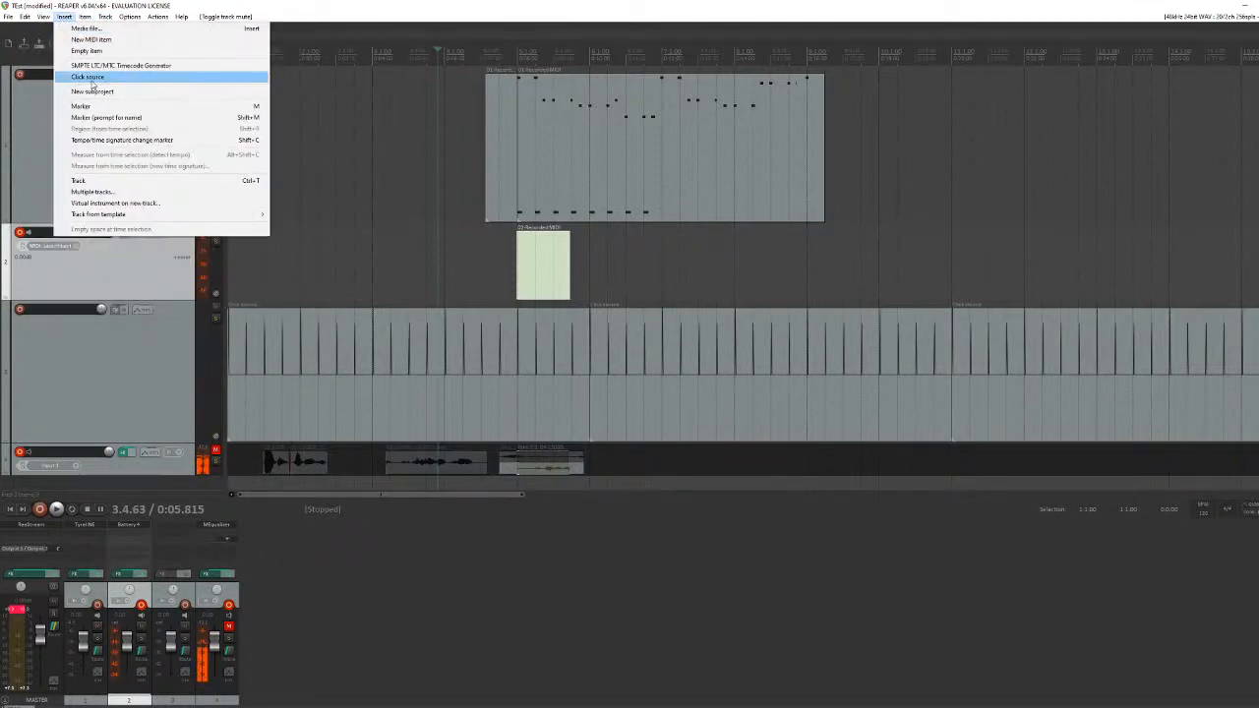
pyautogui.click(536, 354)
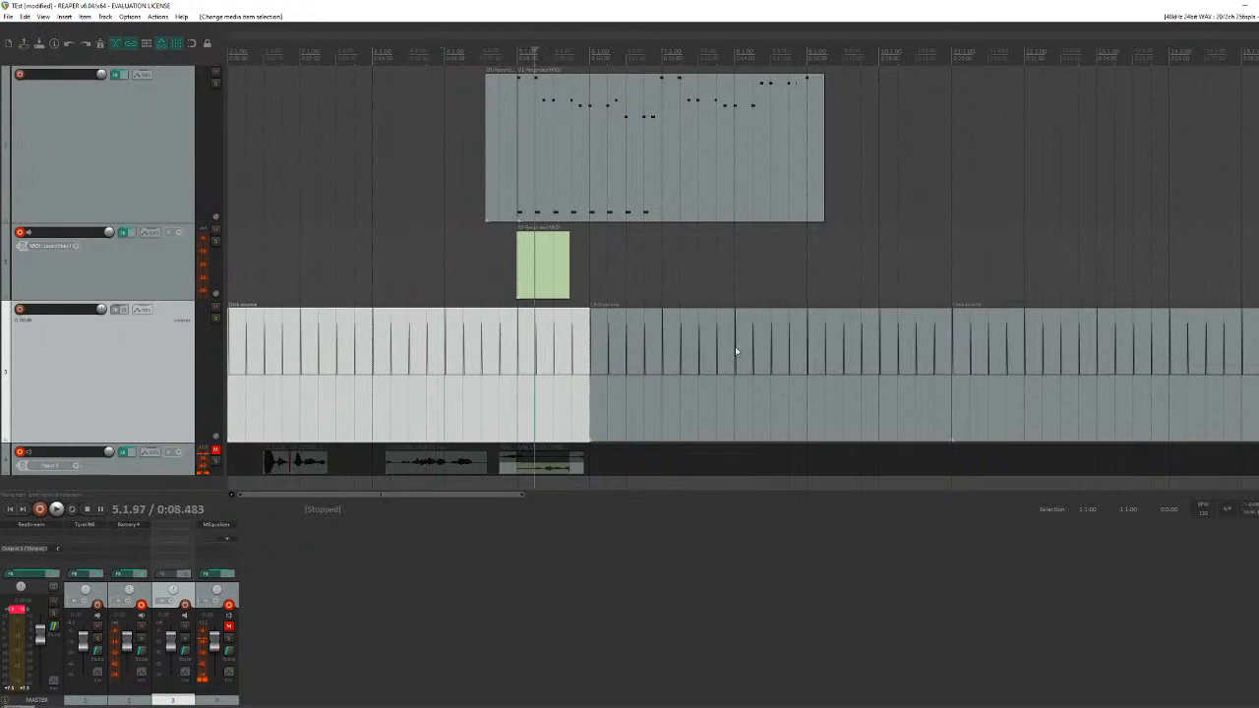
pyautogui.click(734, 349)
pyautogui.click(1012, 354)
# Step: Play the project from the beginning, lower the first track's volume to about -10 dB, and stop playback
pyautogui.moveTo(369, 51); pyautogui.dragTo(228, 51)
pyautogui.click(248, 51)
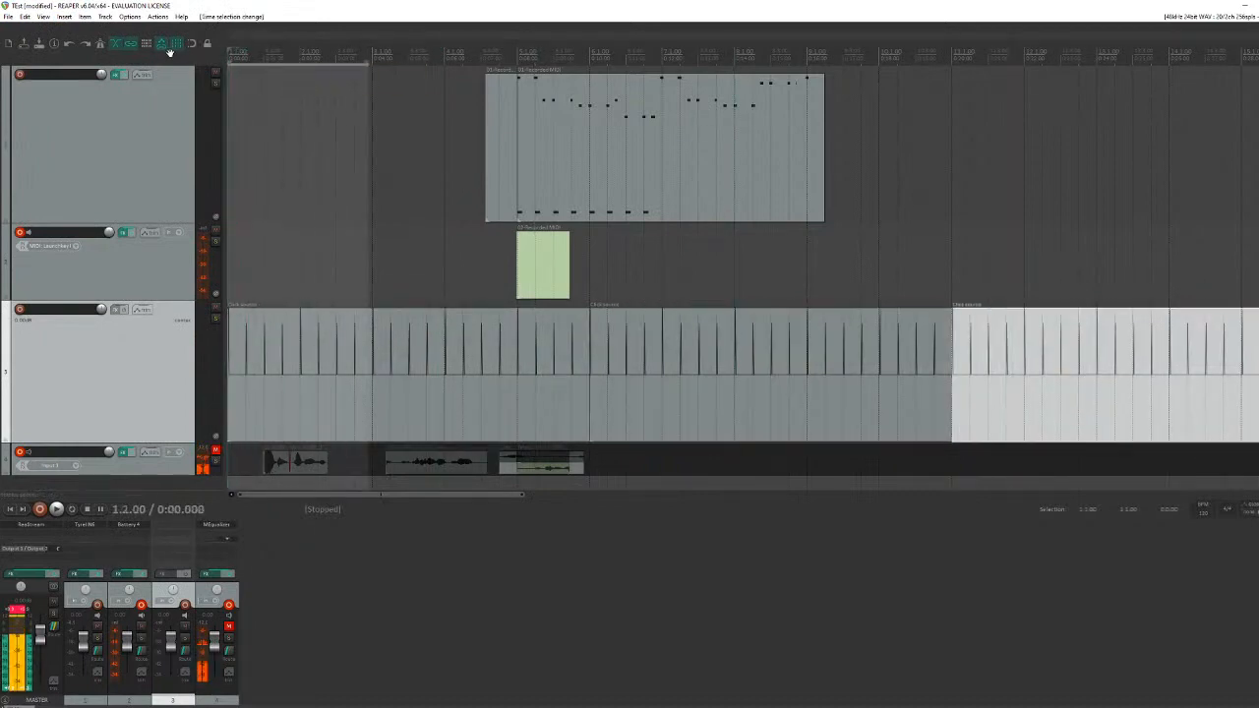
pyautogui.press('space')
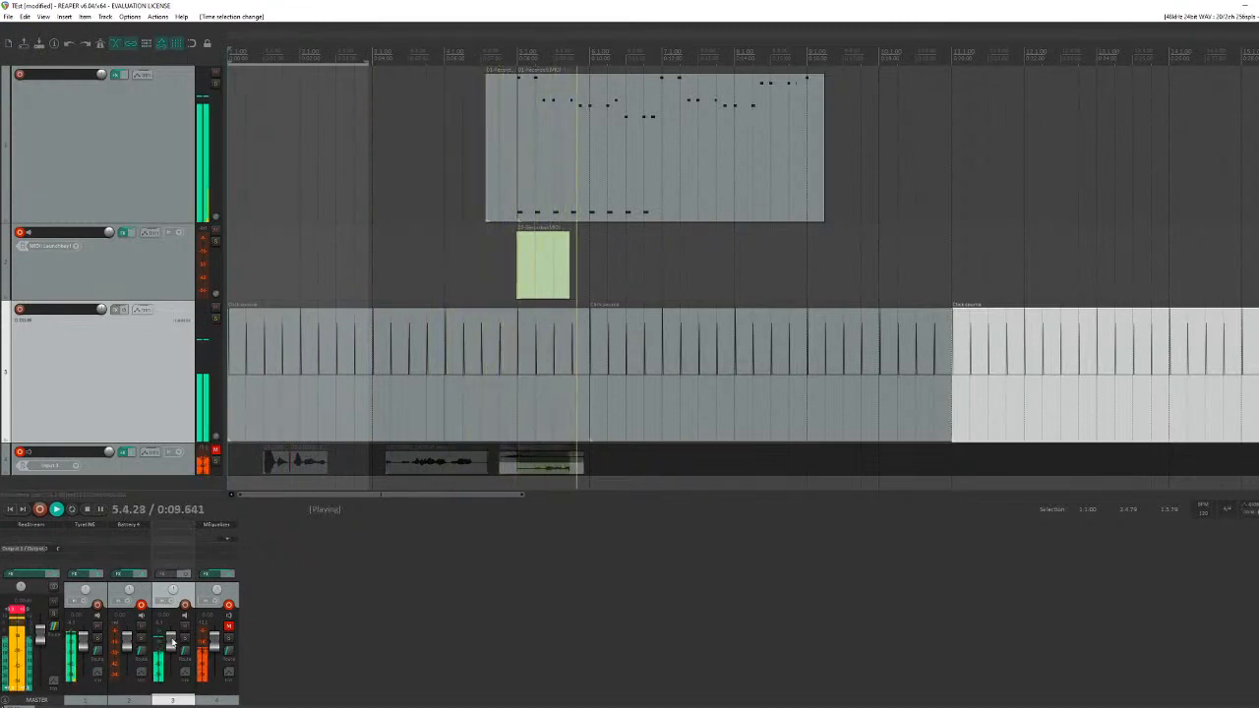
pyautogui.moveTo(84, 641); pyautogui.dragTo(86, 654)
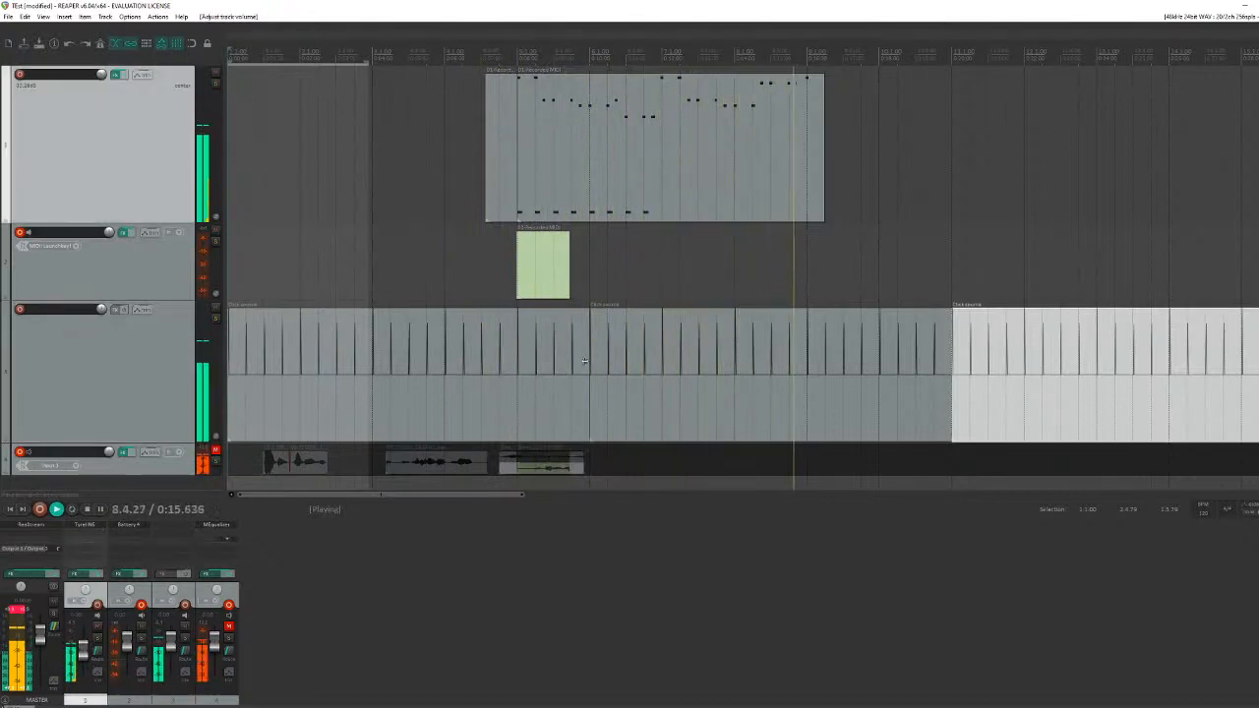
pyautogui.click(699, 266)
pyautogui.press('space')
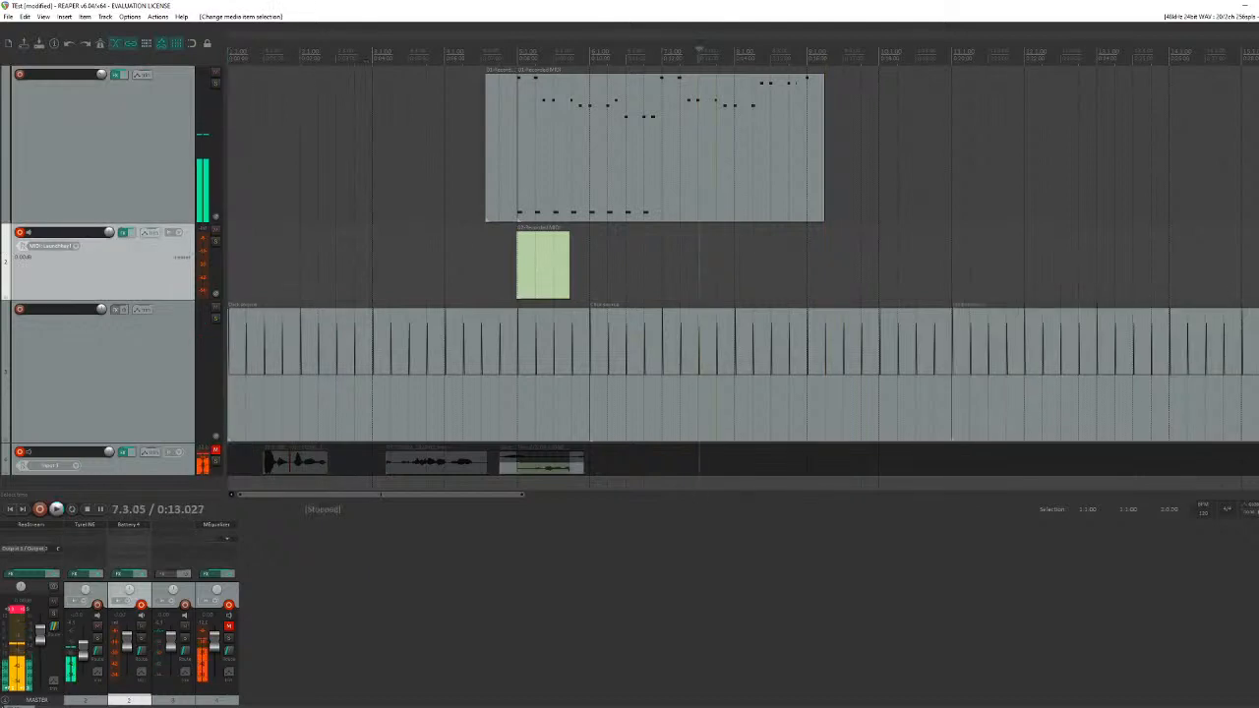
# Step: Shift the recorded melody item slightly later than the start of measure 5 and play it against the click
pyautogui.click(447, 240)
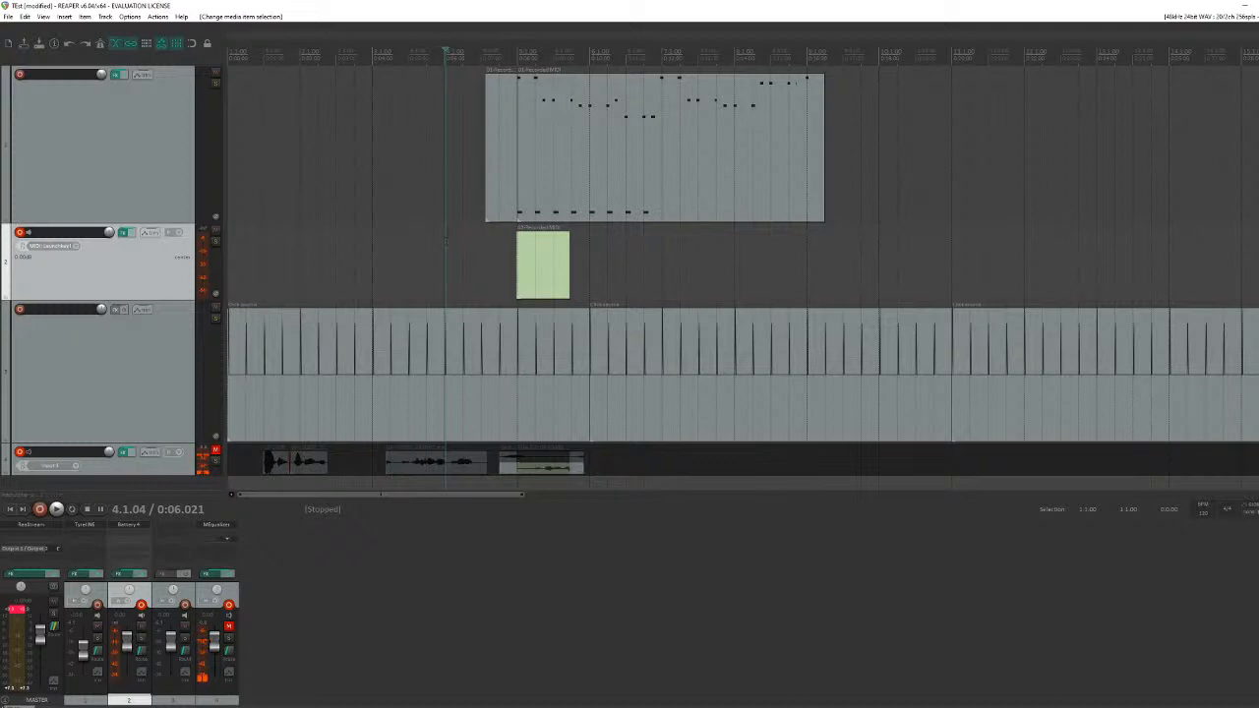
pyautogui.moveTo(682, 164); pyautogui.dragTo(687, 163)
pyautogui.press('space')
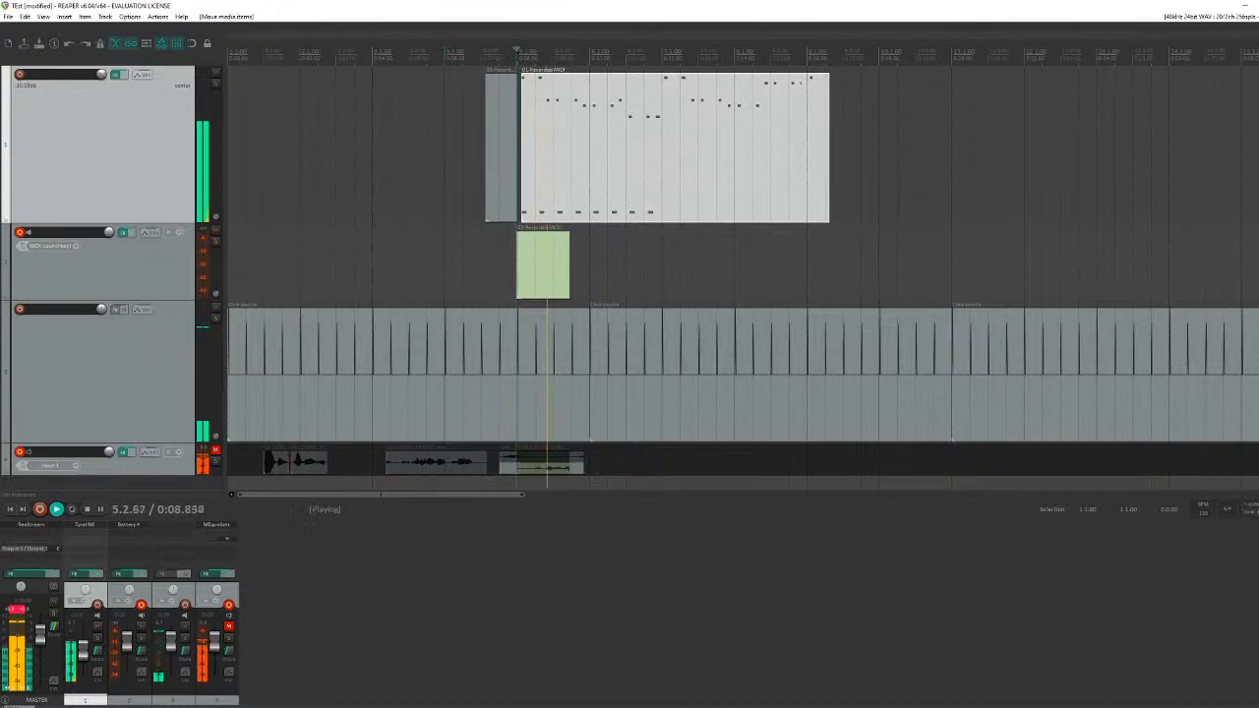
# Step: Shift the melody item slightly later again during playback, stop, and undo that last move
pyautogui.moveTo(731, 152); pyautogui.dragTo(736, 150)
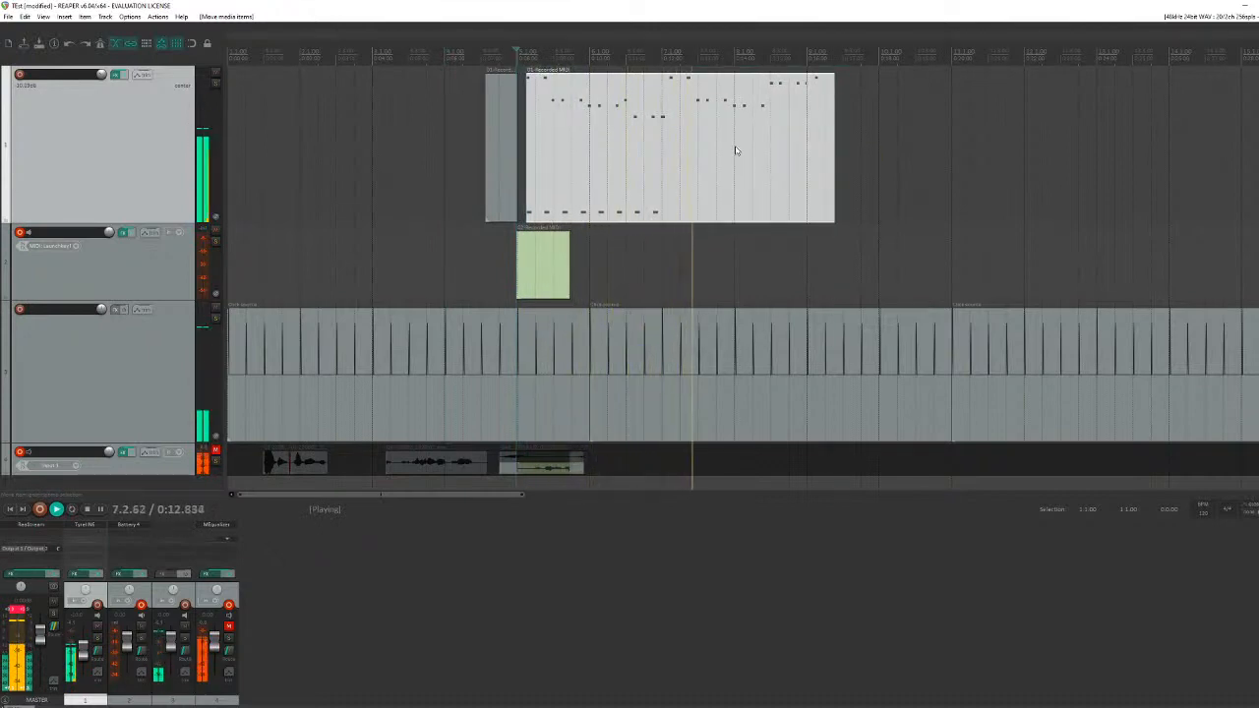
pyautogui.press('space')
pyautogui.hotkey('ctrl', 'z')
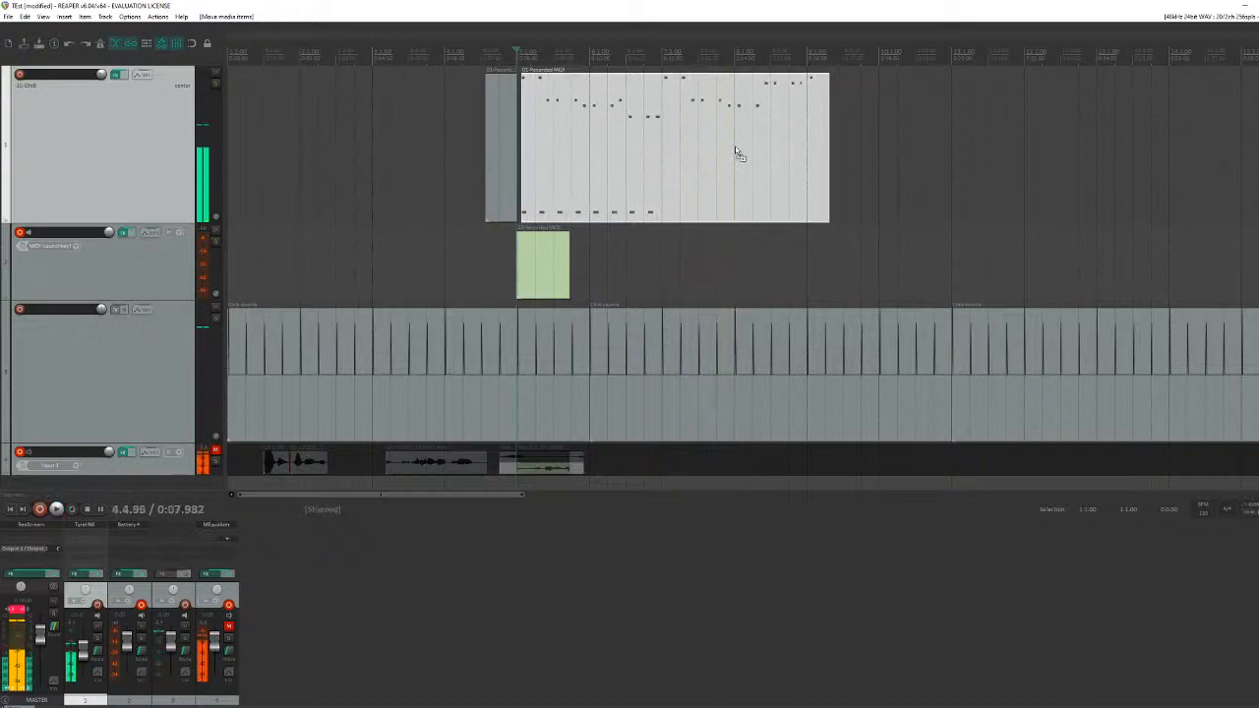
# Step: Undo the remaining shift of the melody item past the start of measure 5
pyautogui.hotkey('ctrl', 'z')
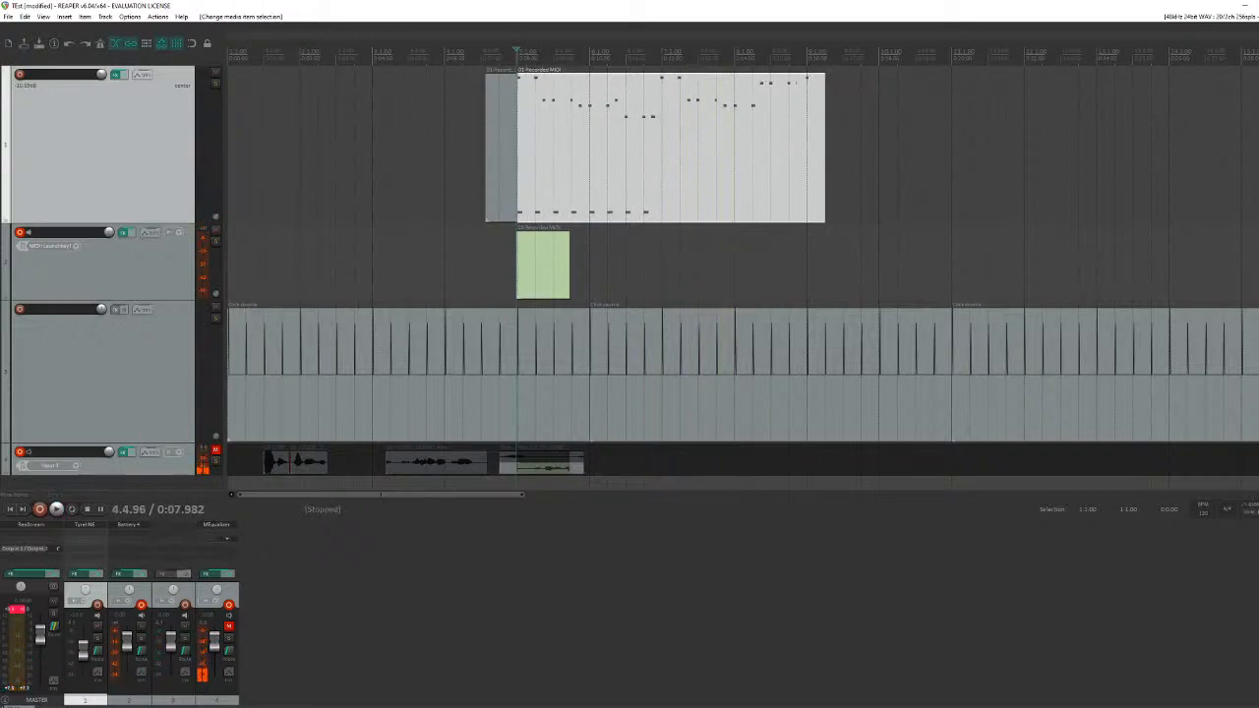
# Step: Record a new MIDI take on the Battery 4 drum track from 2.4.15 to just past measure 9, keeping the recorded media
pyautogui.click(302, 258)
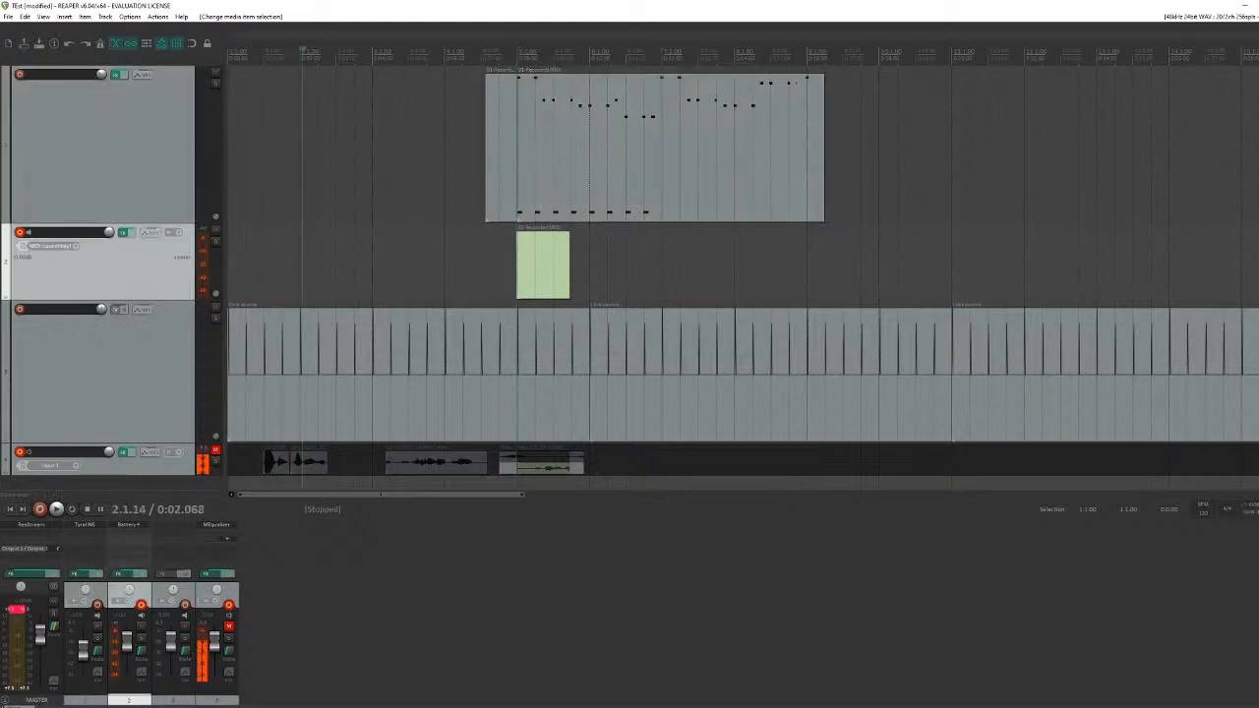
pyautogui.click(367, 260)
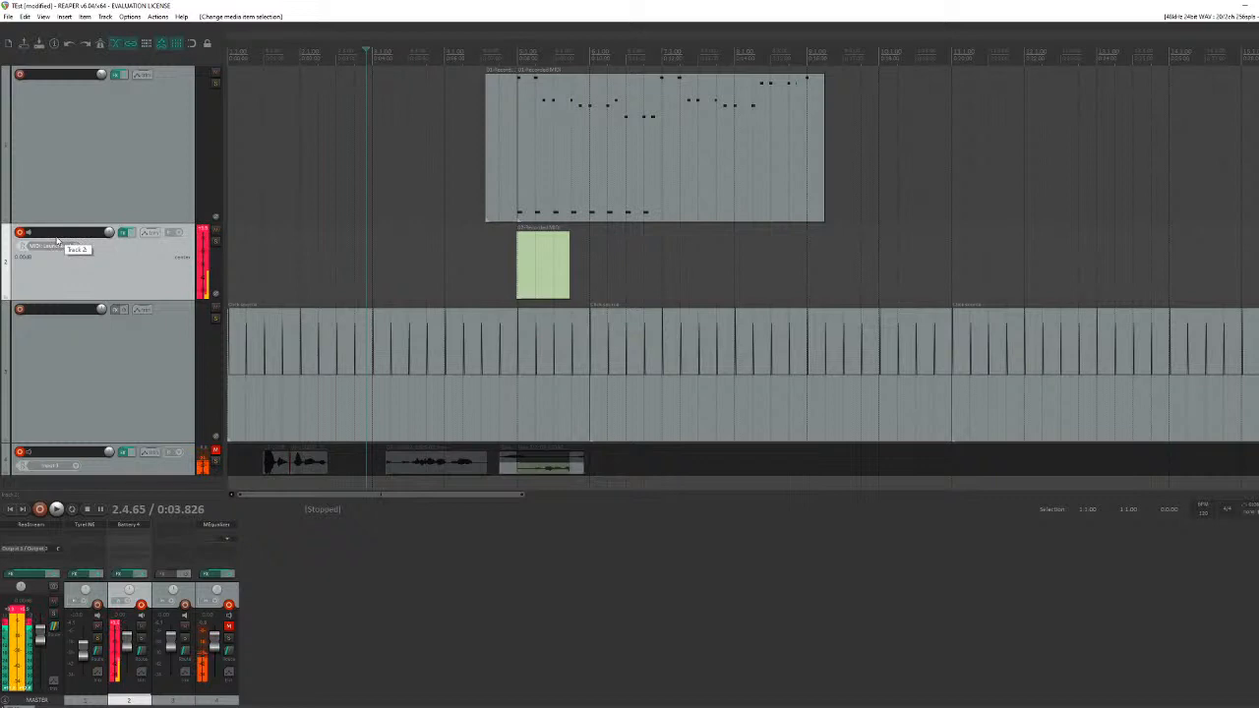
pyautogui.click(445, 260)
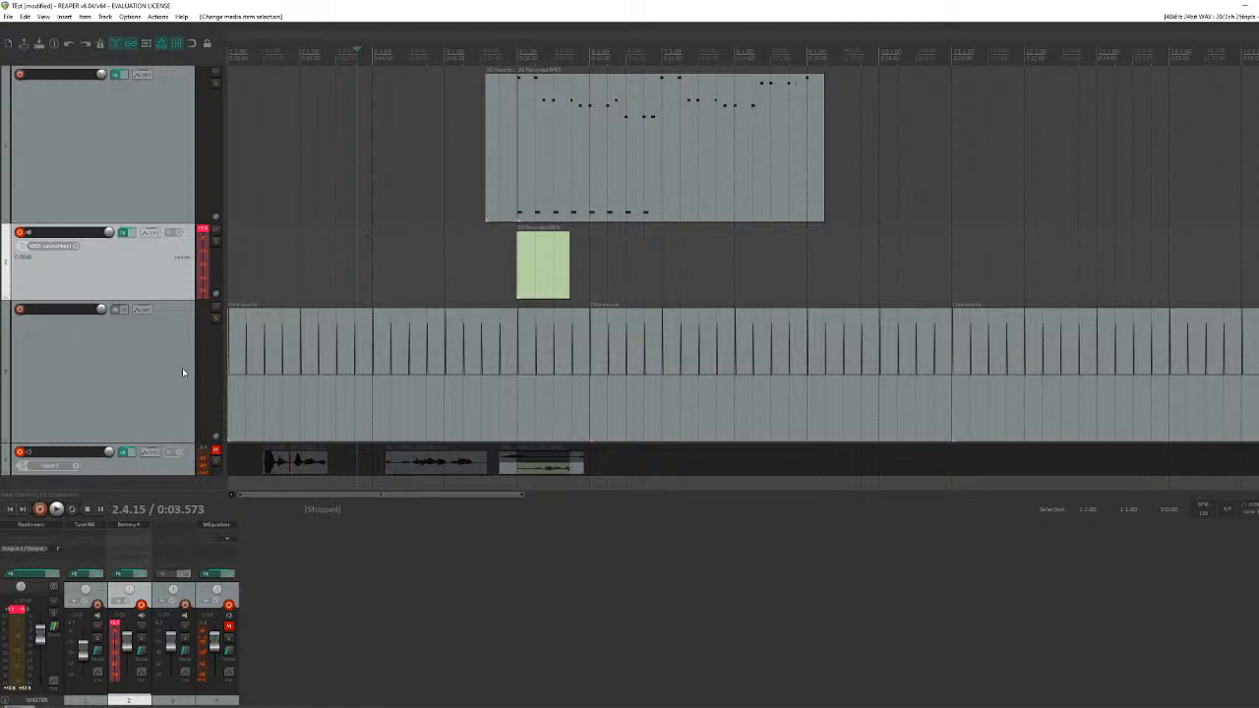
pyautogui.click(40, 509)
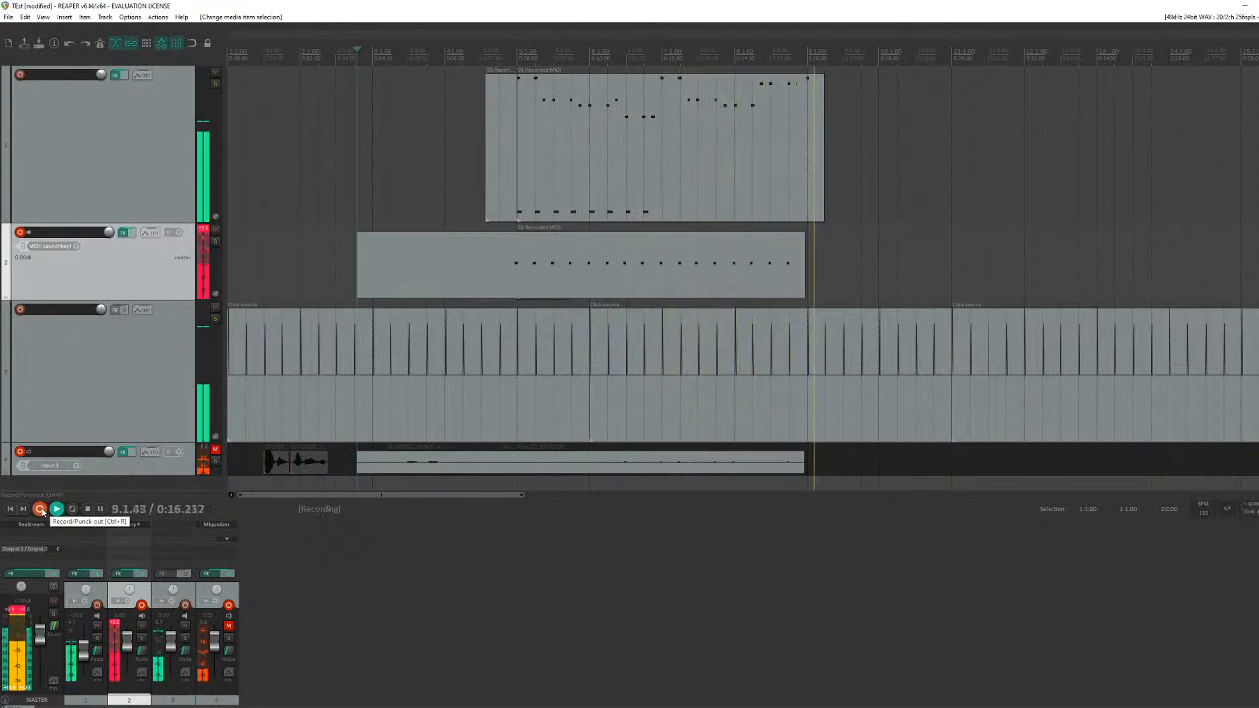
pyautogui.click(40, 509)
pyautogui.press('Return')
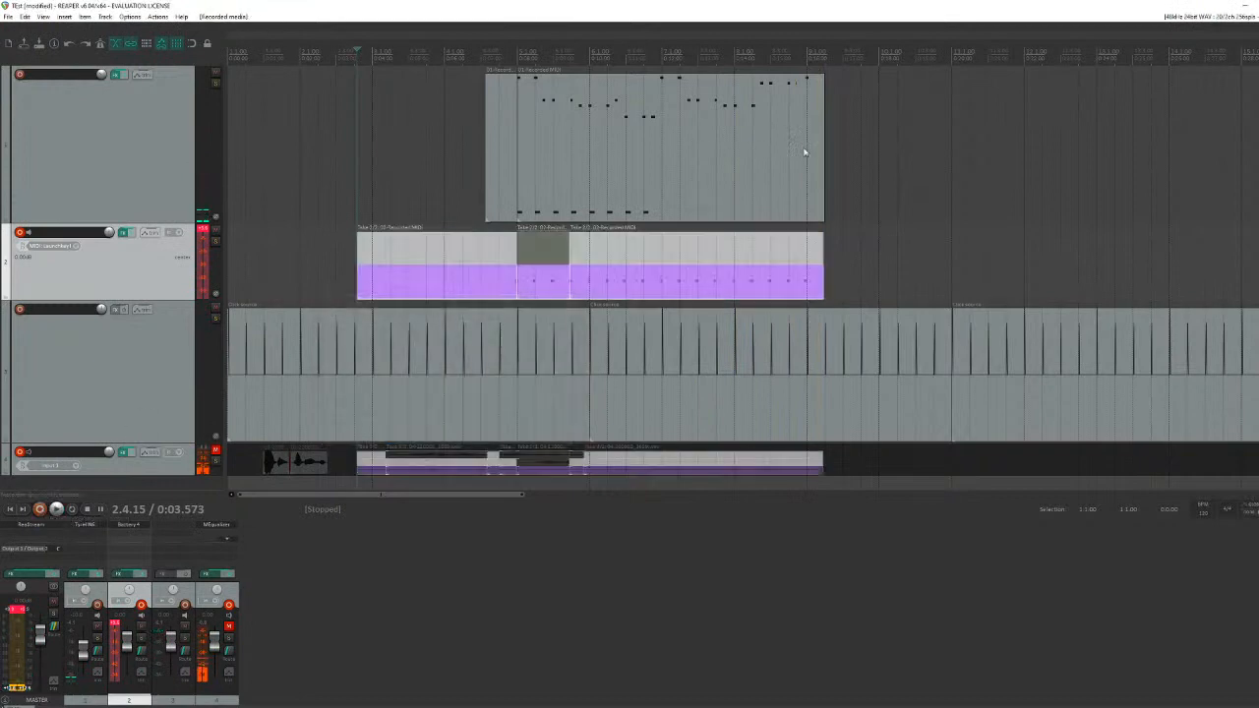
# Step: Switch the first and last drum items to their empty take lanes and play a passage from shortly before measure 5
pyautogui.click(838, 242)
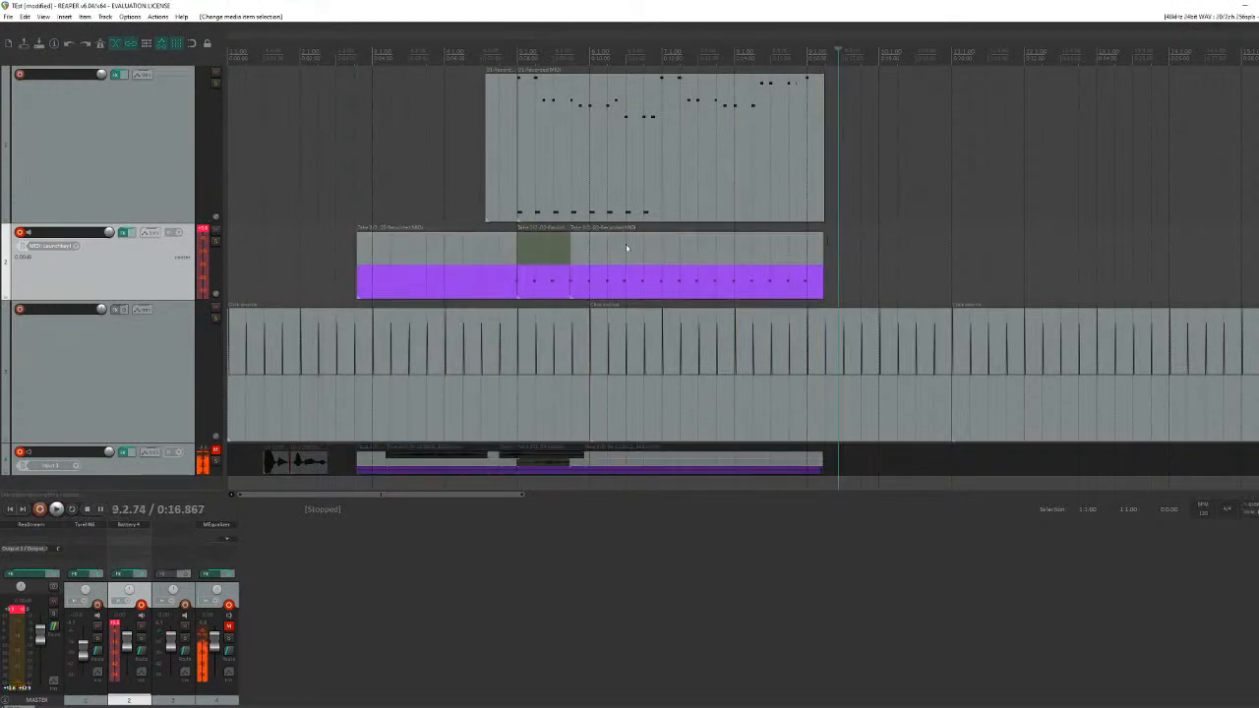
pyautogui.click(588, 249)
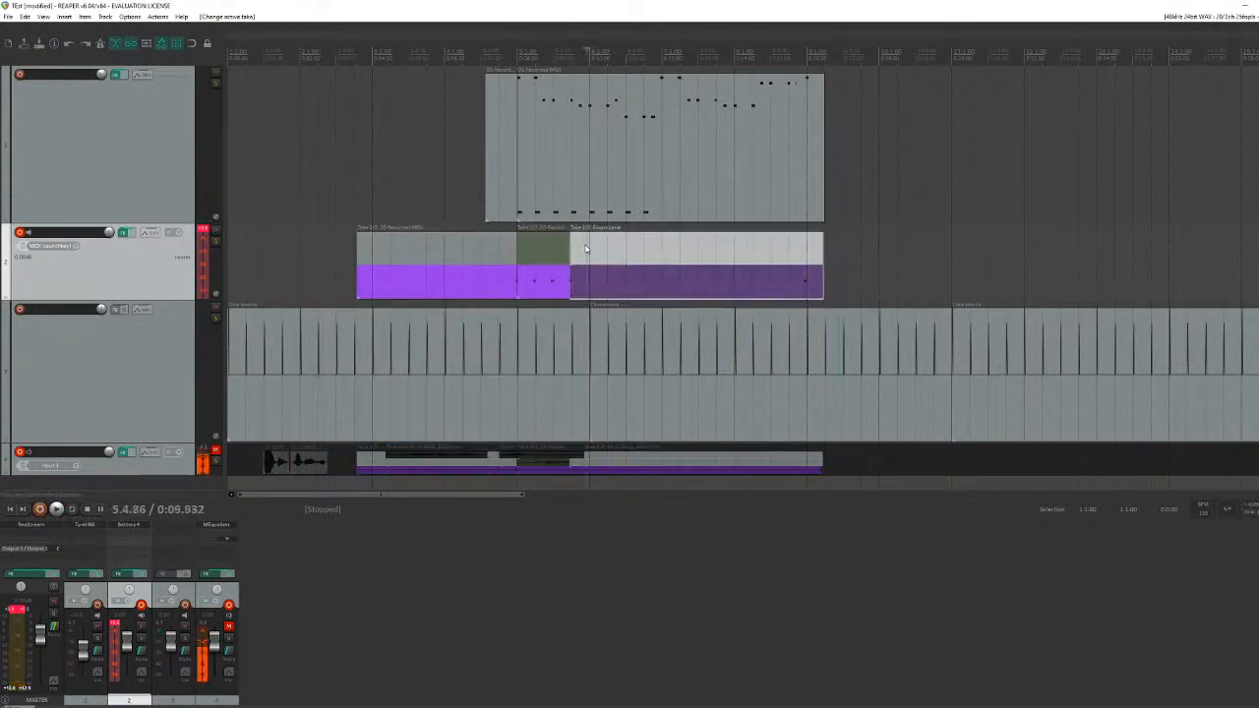
pyautogui.click(538, 281)
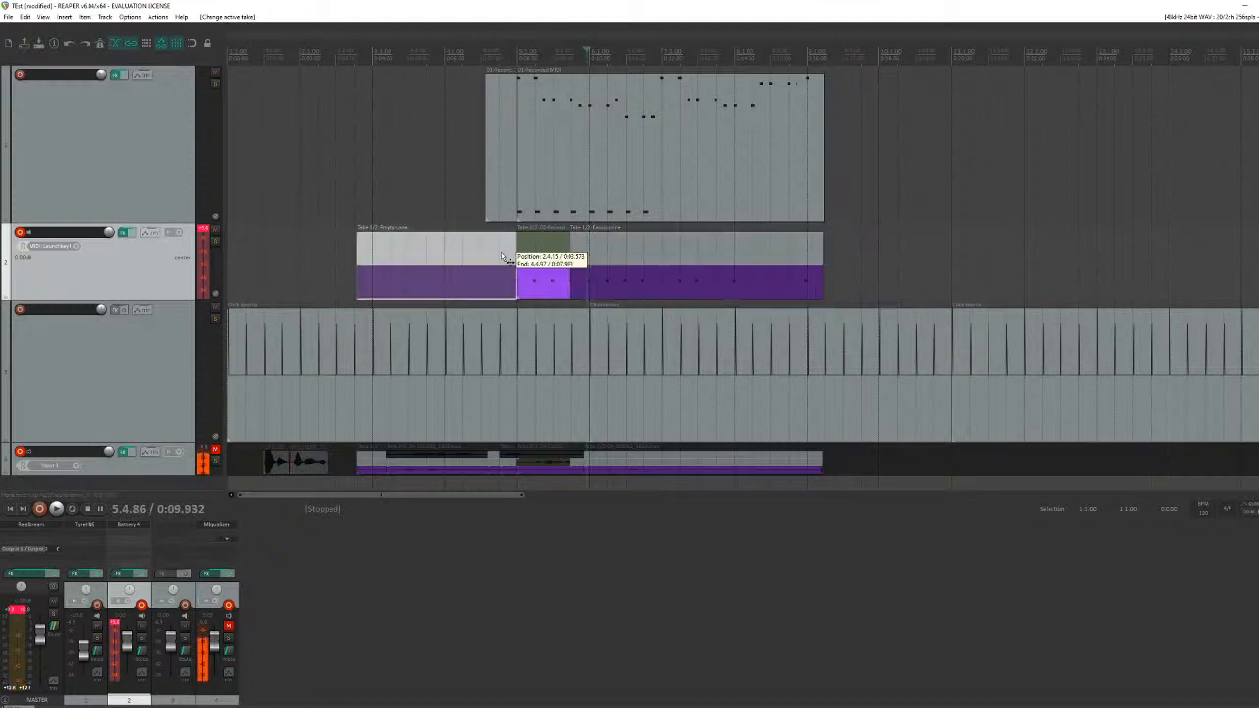
pyautogui.press('space')
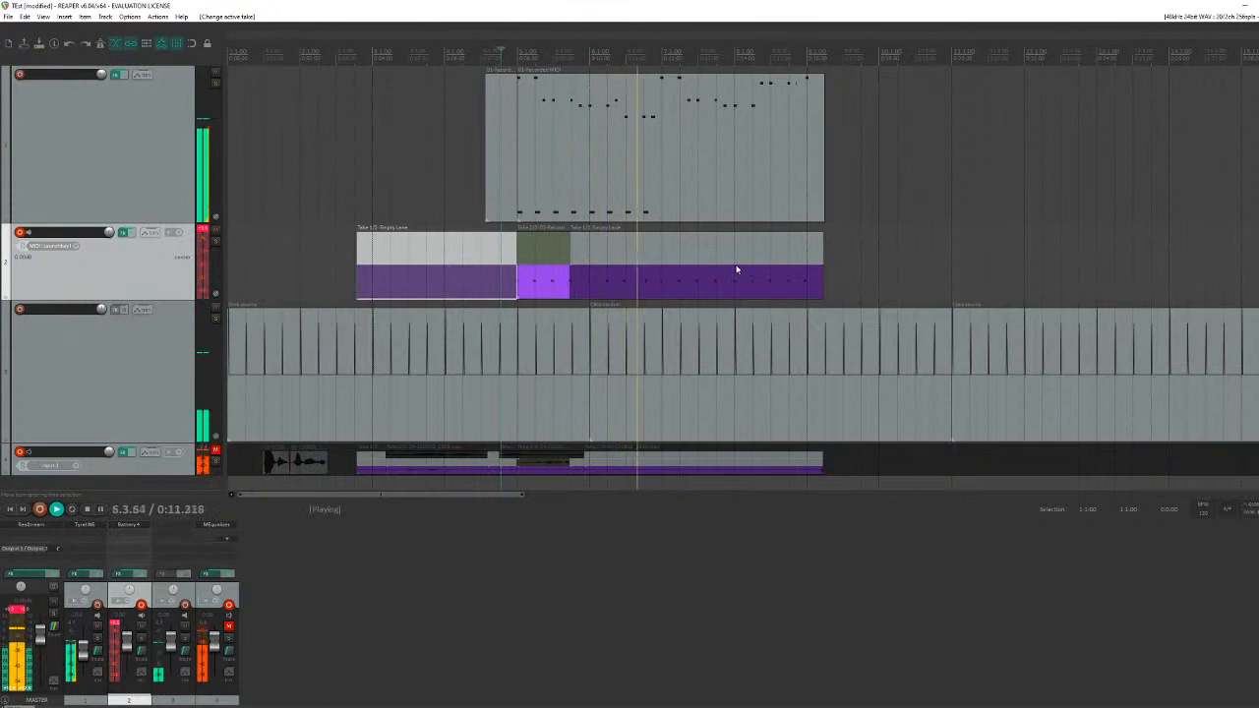
pyautogui.press('space')
# Step: Reactivate the recorded take of the last drum item, select all the drum items and shift them slightly later against the click
pyautogui.scroll(2, 767, 286)
pyautogui.scroll(1, 765, 288)
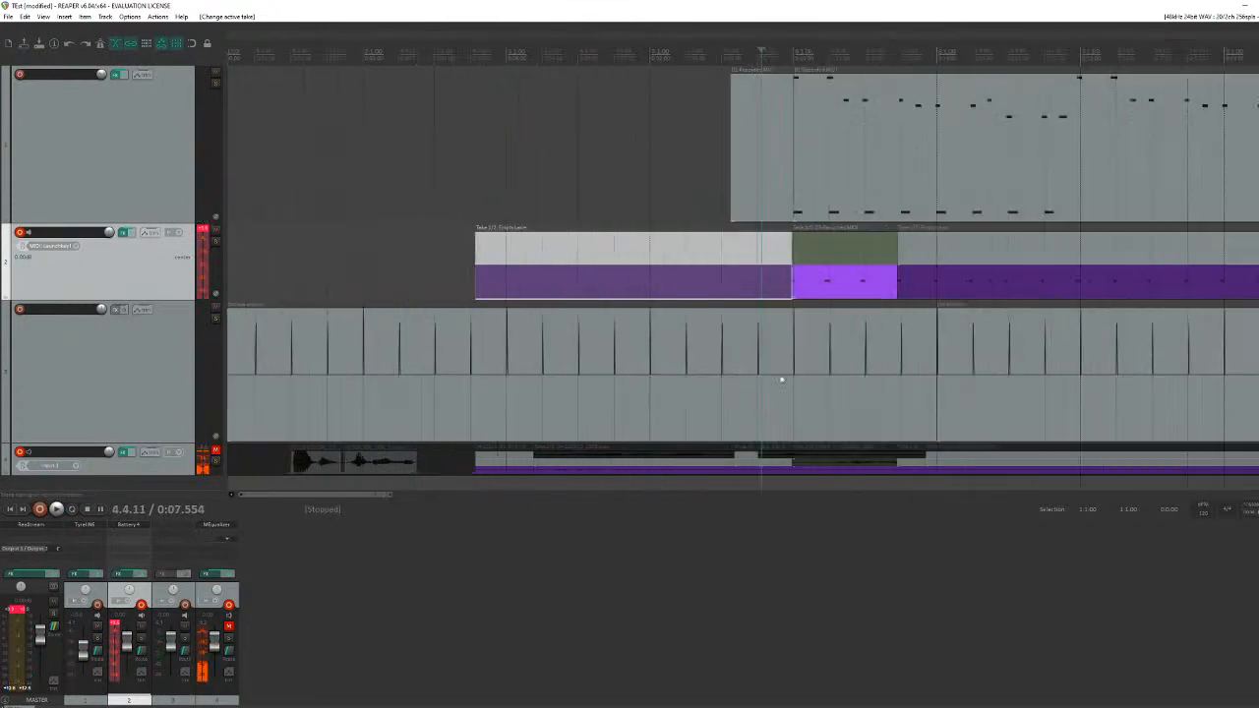
pyautogui.moveTo(346, 495); pyautogui.dragTo(399, 494)
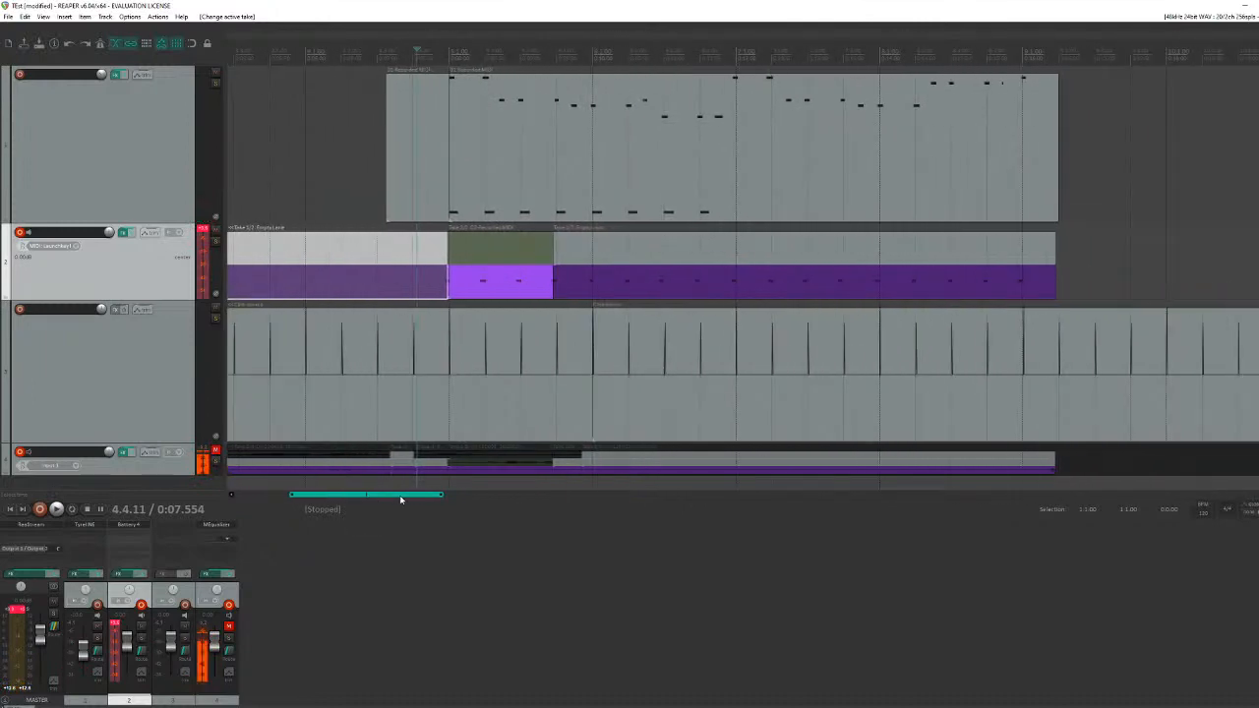
pyautogui.click(777, 275)
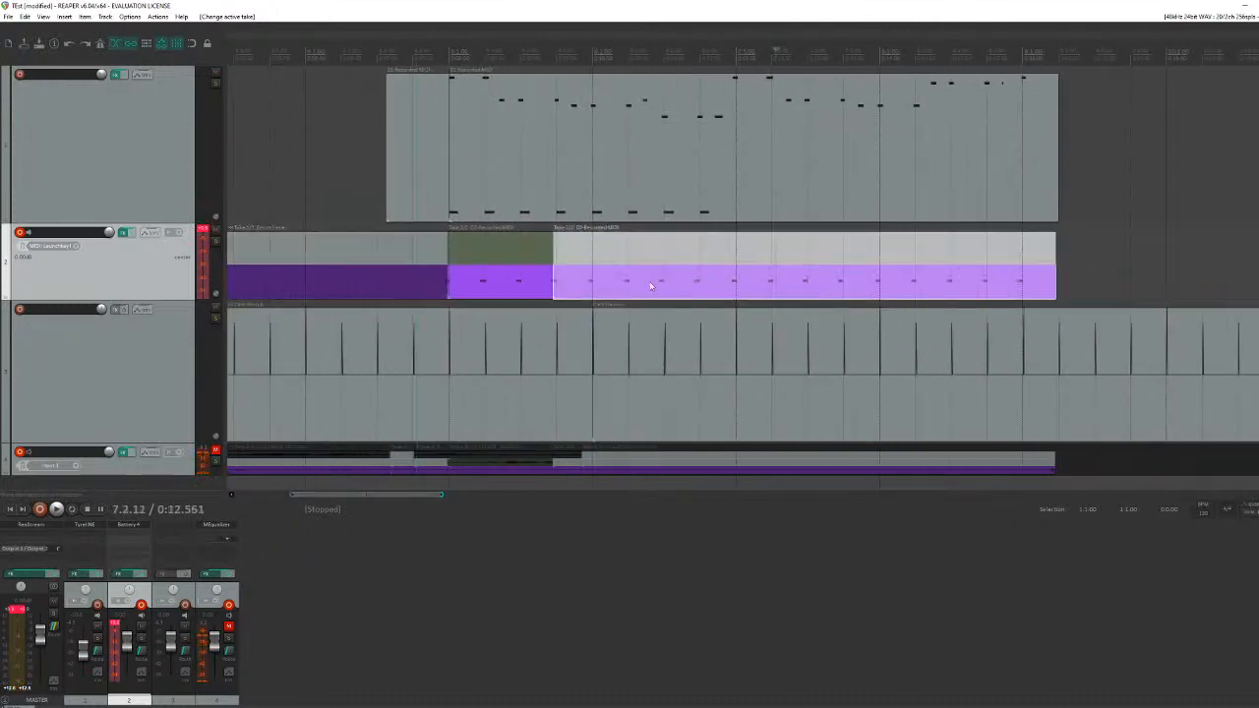
pyautogui.click(513, 282)
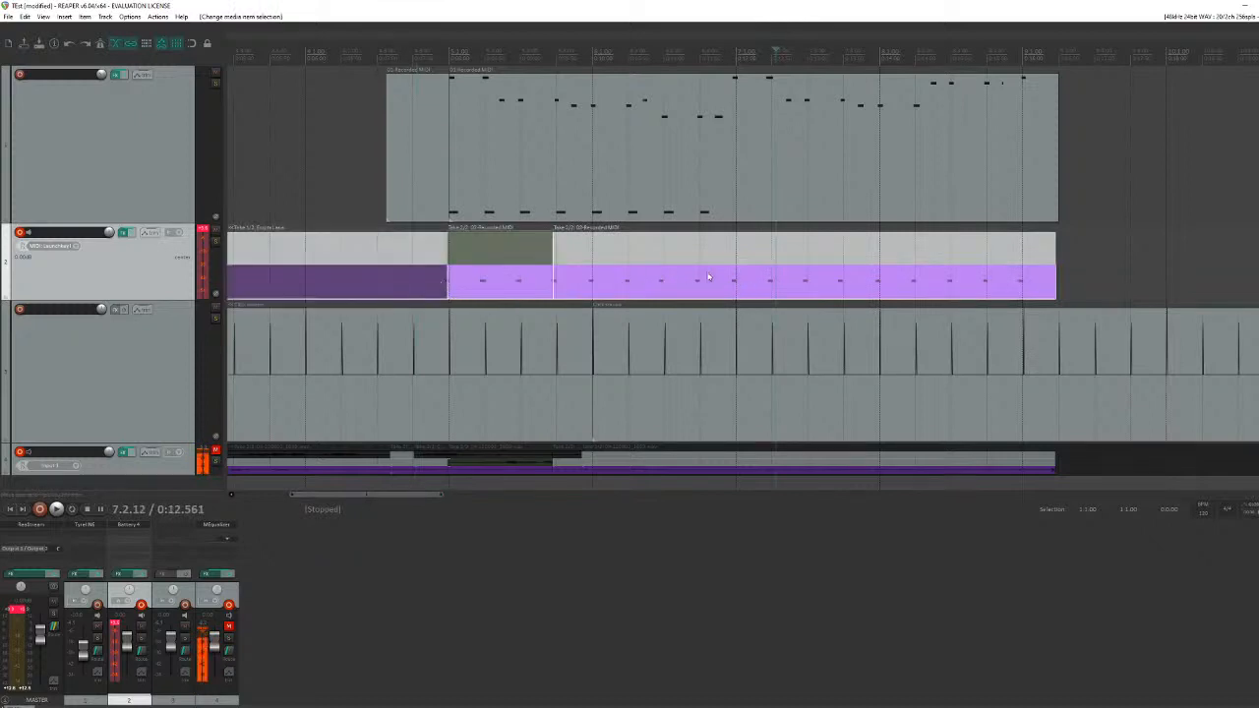
pyautogui.moveTo(682, 278); pyautogui.dragTo(687, 277)
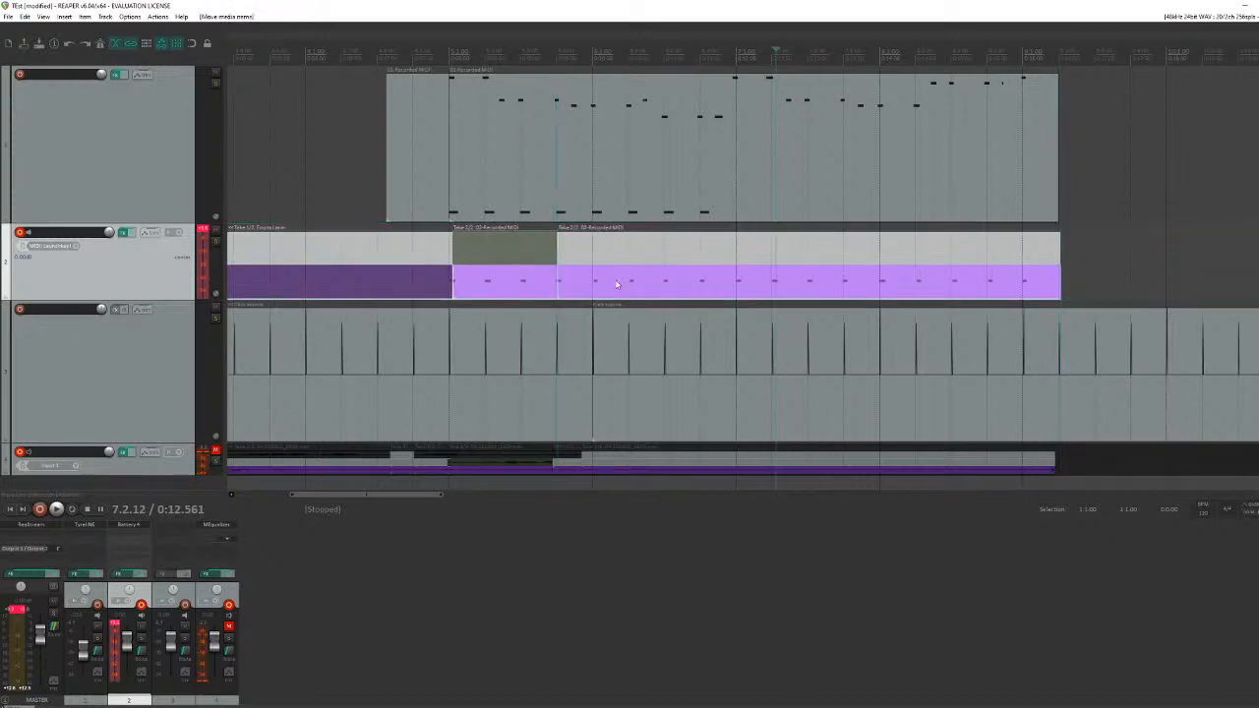
# Step: Compare the drum items with the click grid and play them with the melody from early in measure 4
pyautogui.scroll(2, 661, 284)
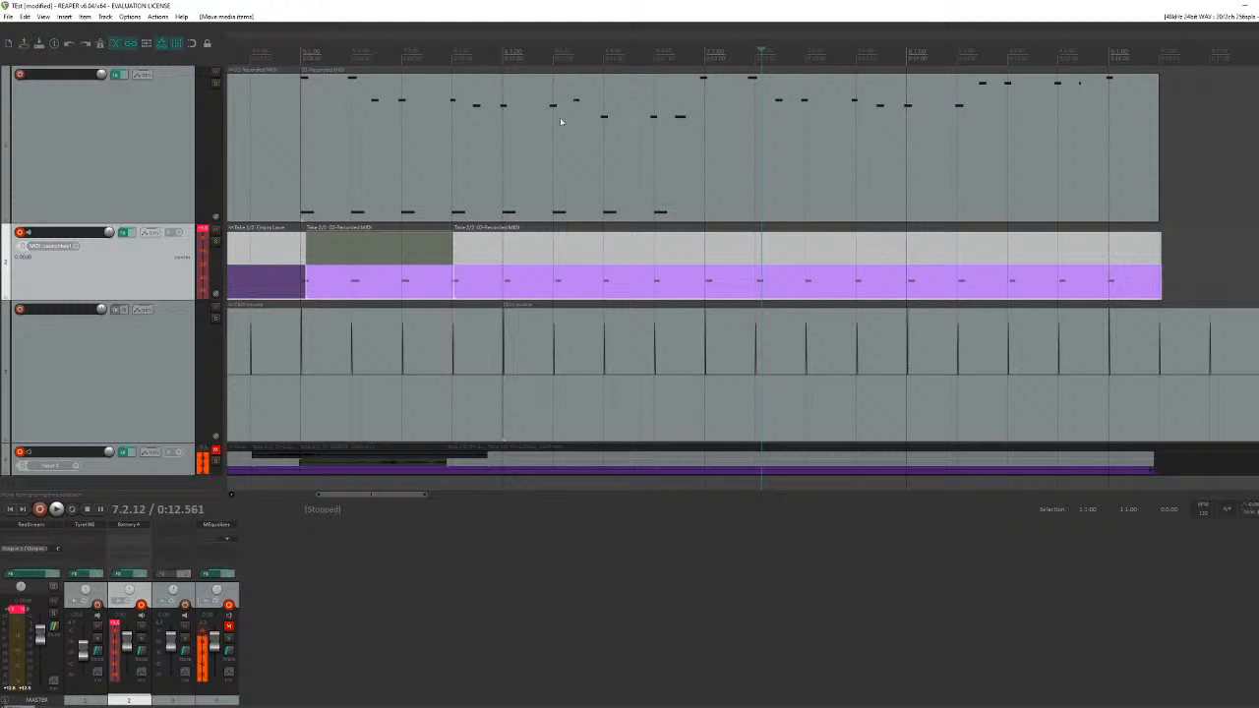
pyautogui.scroll(-2, 536, 300)
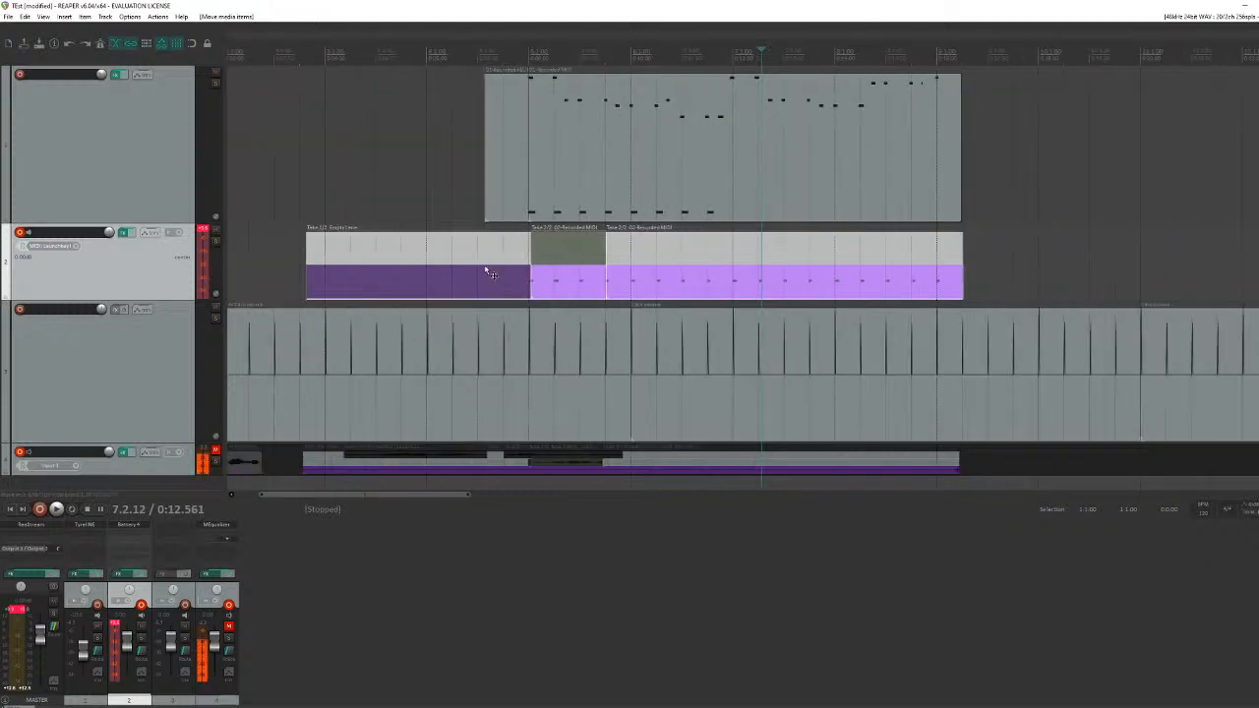
pyautogui.click(451, 199)
pyautogui.press('space')
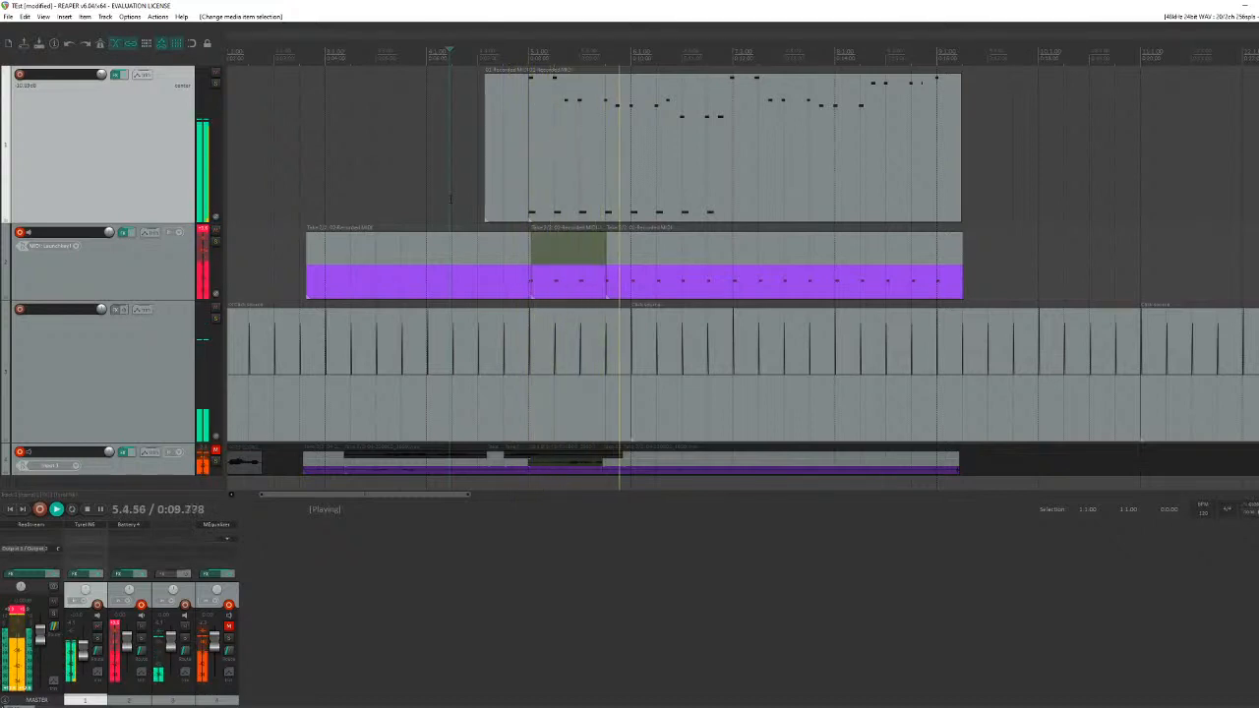
pyautogui.scroll(1, 711, 285)
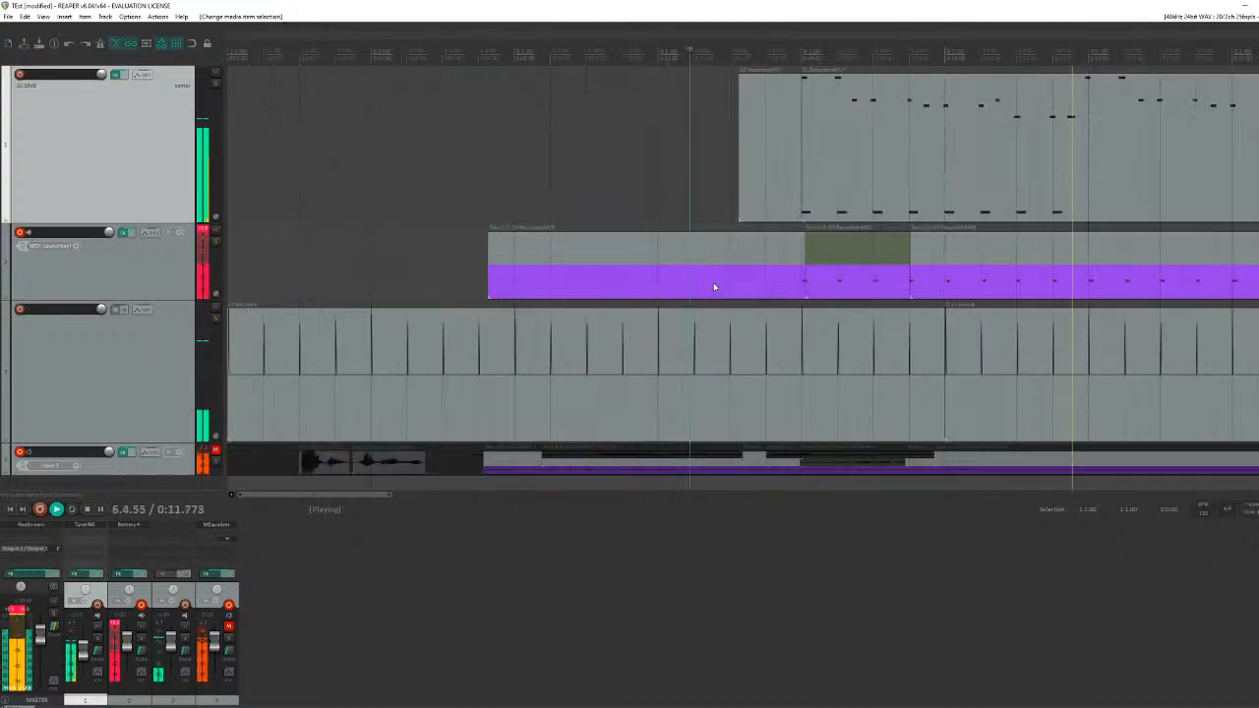
pyautogui.click(998, 286)
pyautogui.press('space')
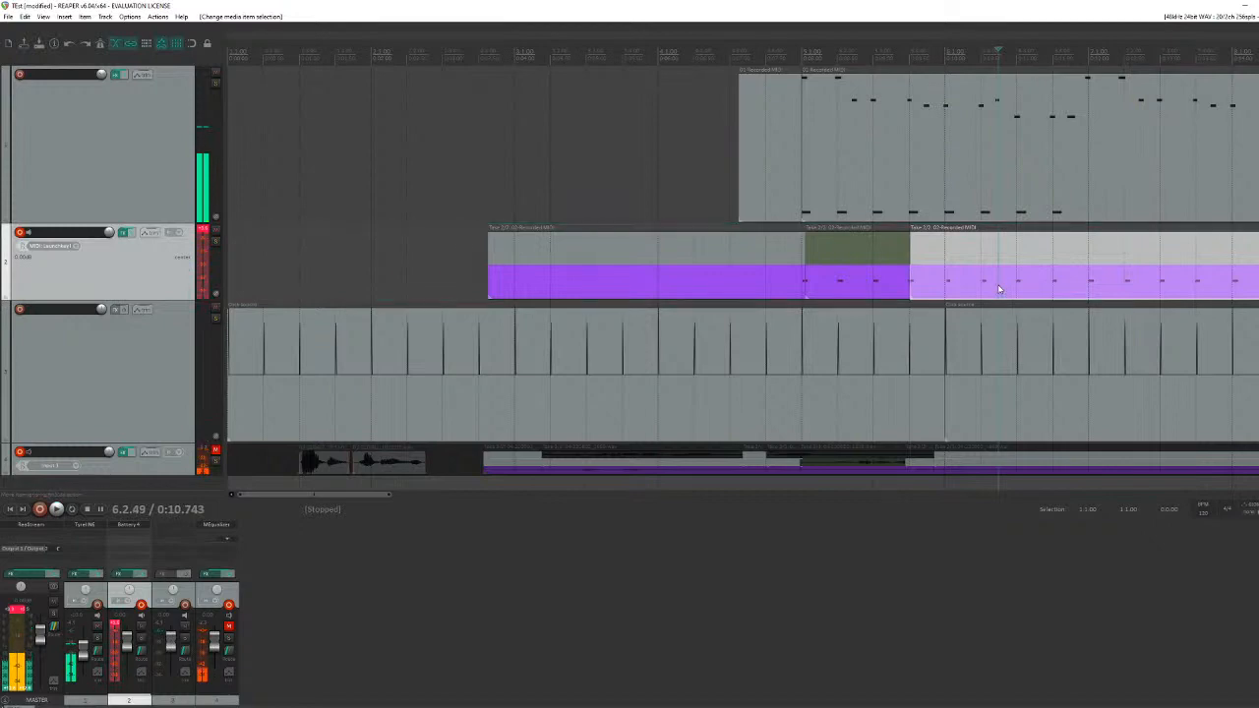
# Step: Open the last drum item in the MIDI editor and move its late notes at 6.2, 6.1 and 6.4 earlier onto the beats
pyautogui.doubleClick(998, 288)
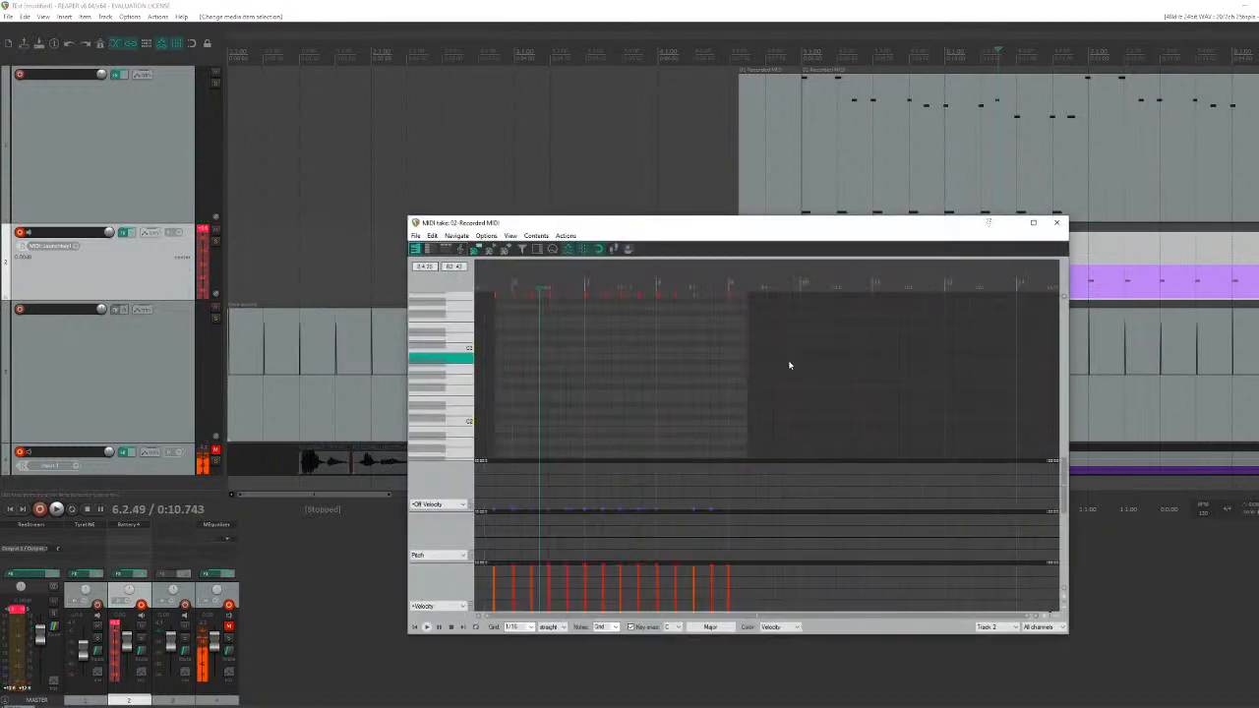
pyautogui.scroll(-1, 687, 372)
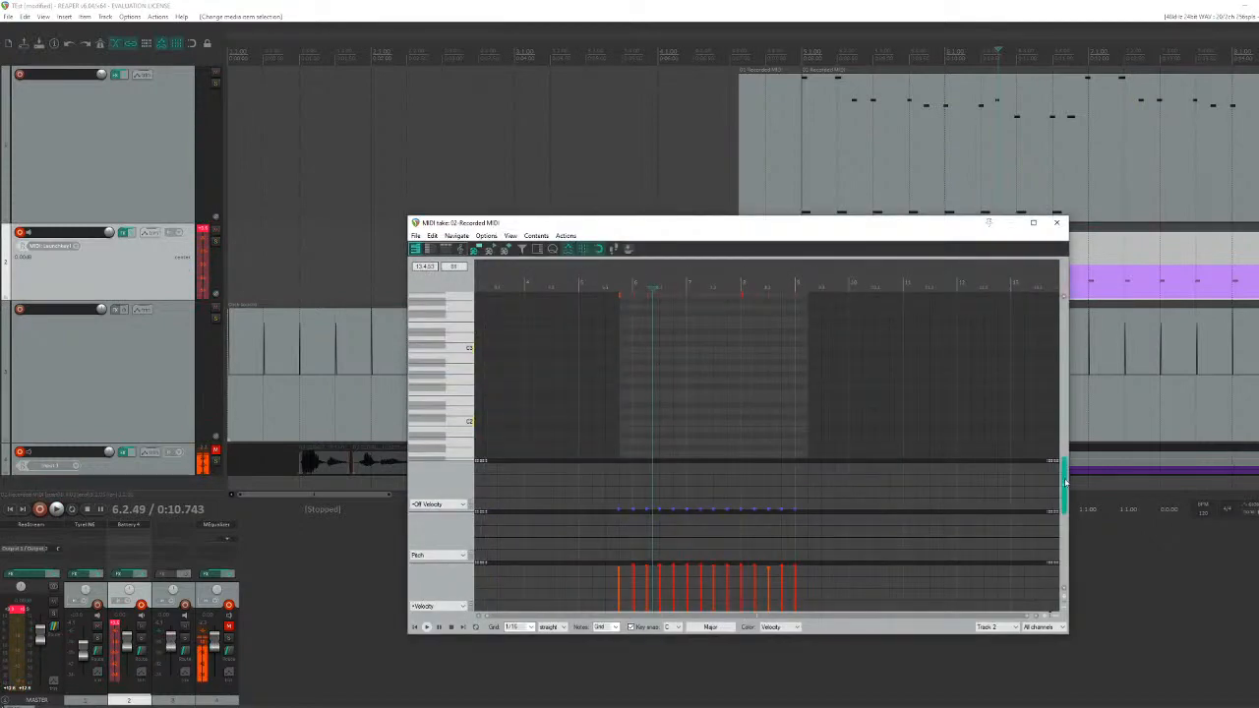
pyautogui.moveTo(1065, 482); pyautogui.dragTo(1062, 443)
pyautogui.scroll(4, 765, 402)
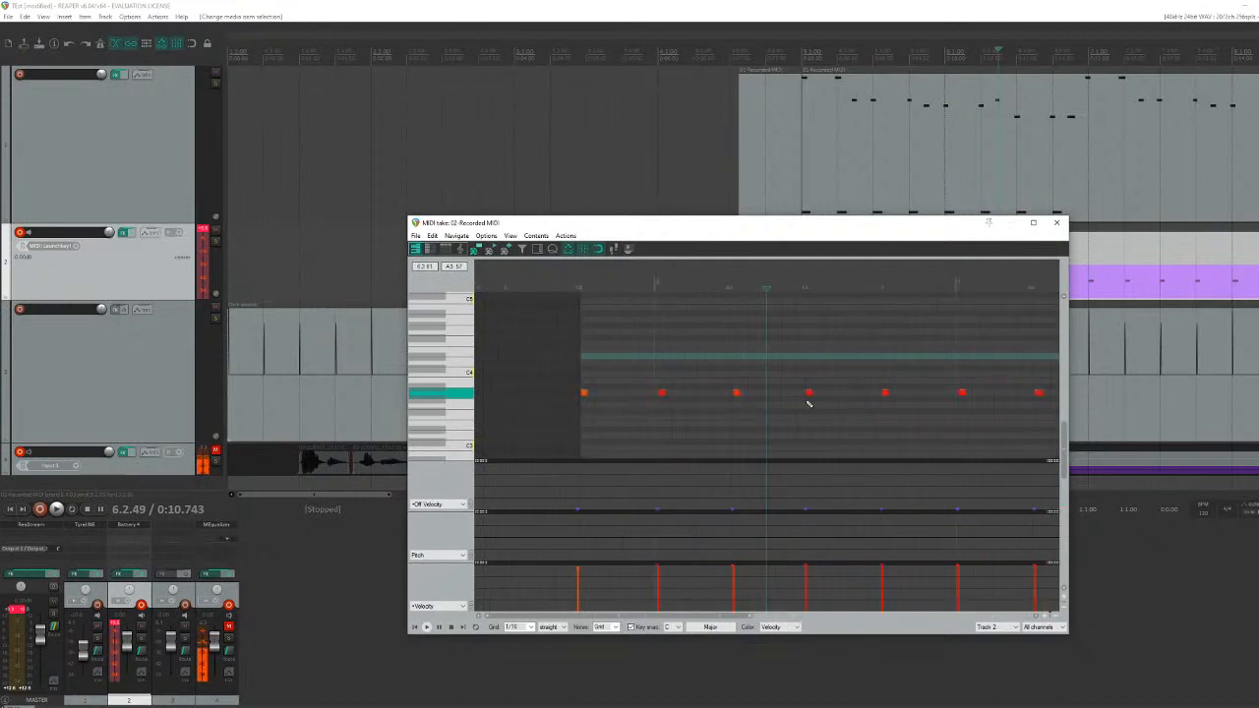
pyautogui.scroll(2, 757, 400)
pyautogui.moveTo(714, 397); pyautogui.dragTo(705, 396)
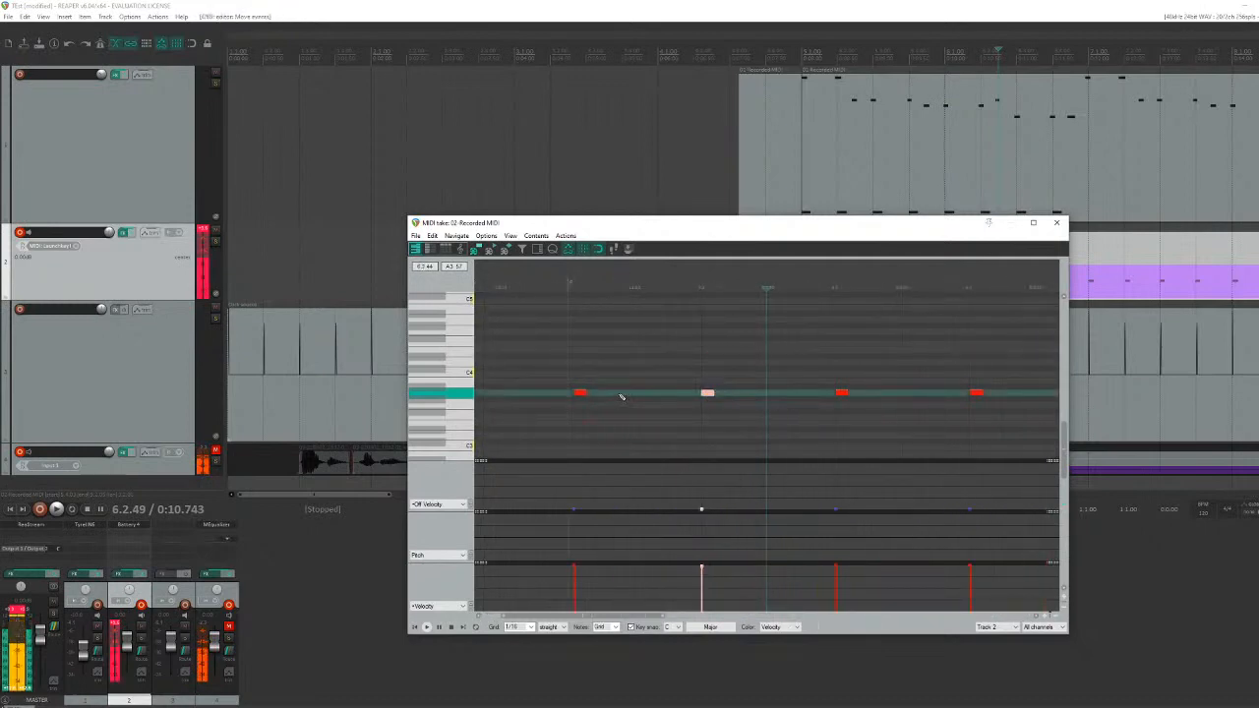
pyautogui.click(577, 394)
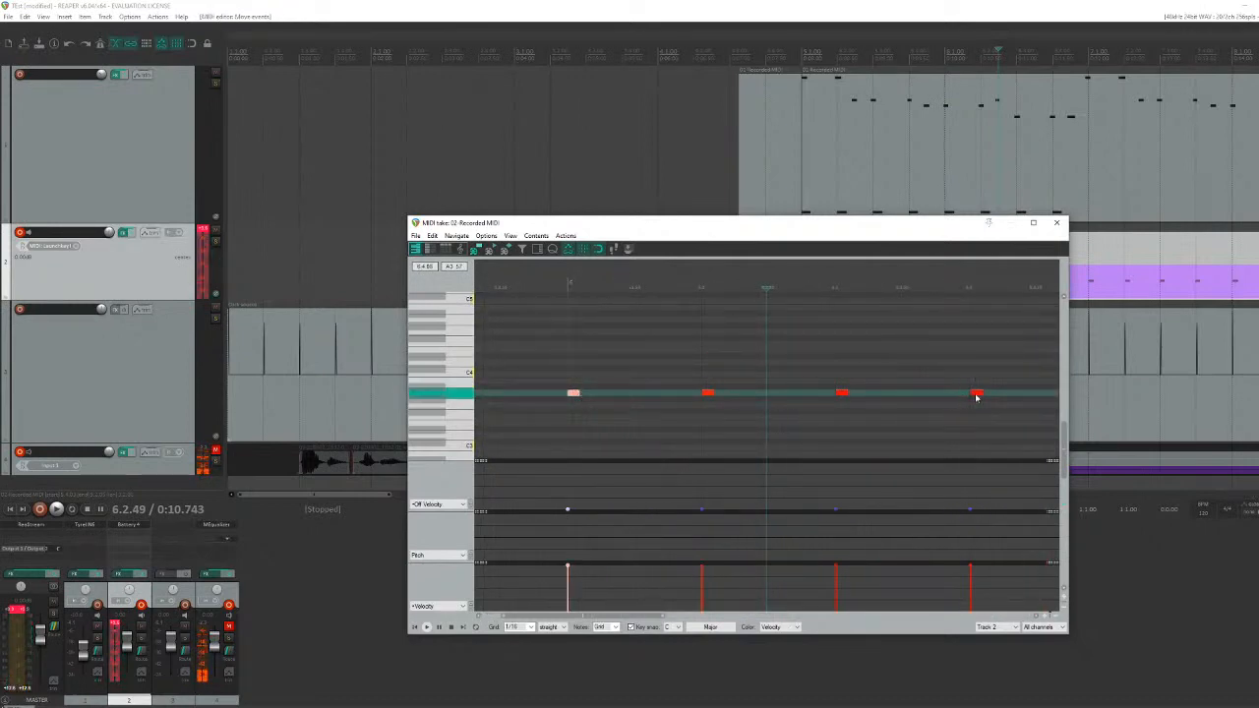
pyautogui.moveTo(977, 395); pyautogui.dragTo(974, 395)
# Step: Move the late drum notes at 7.2, 7.1 and 8.1 slightly earlier onto their beats
pyautogui.moveTo(609, 612); pyautogui.dragTo(714, 612)
pyautogui.moveTo(879, 396); pyautogui.dragTo(875, 395)
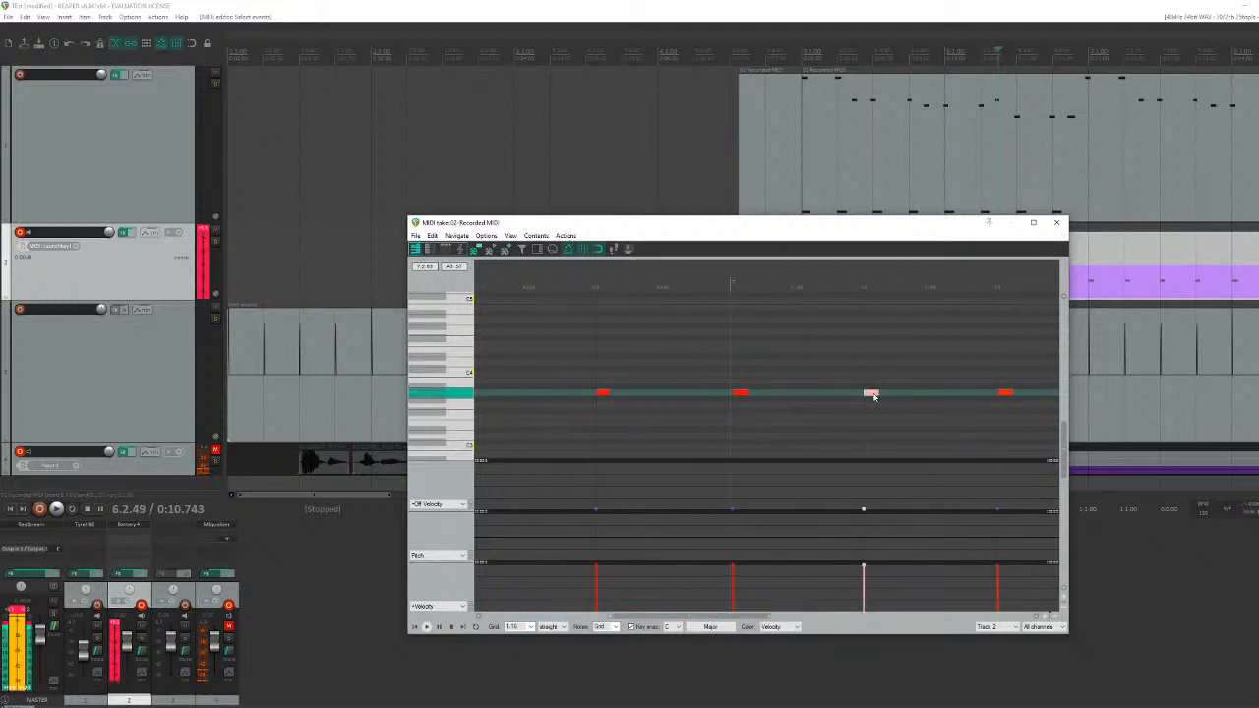
pyautogui.moveTo(741, 394); pyautogui.dragTo(738, 396)
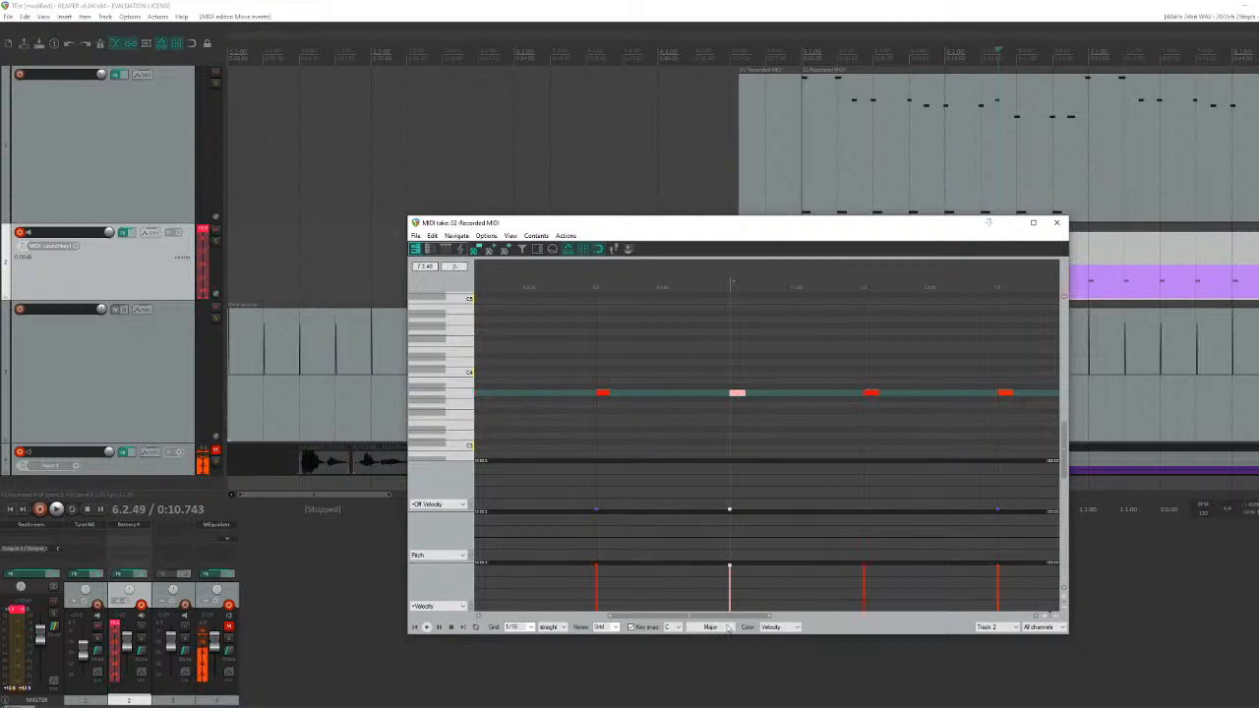
pyautogui.moveTo(728, 615); pyautogui.dragTo(823, 615)
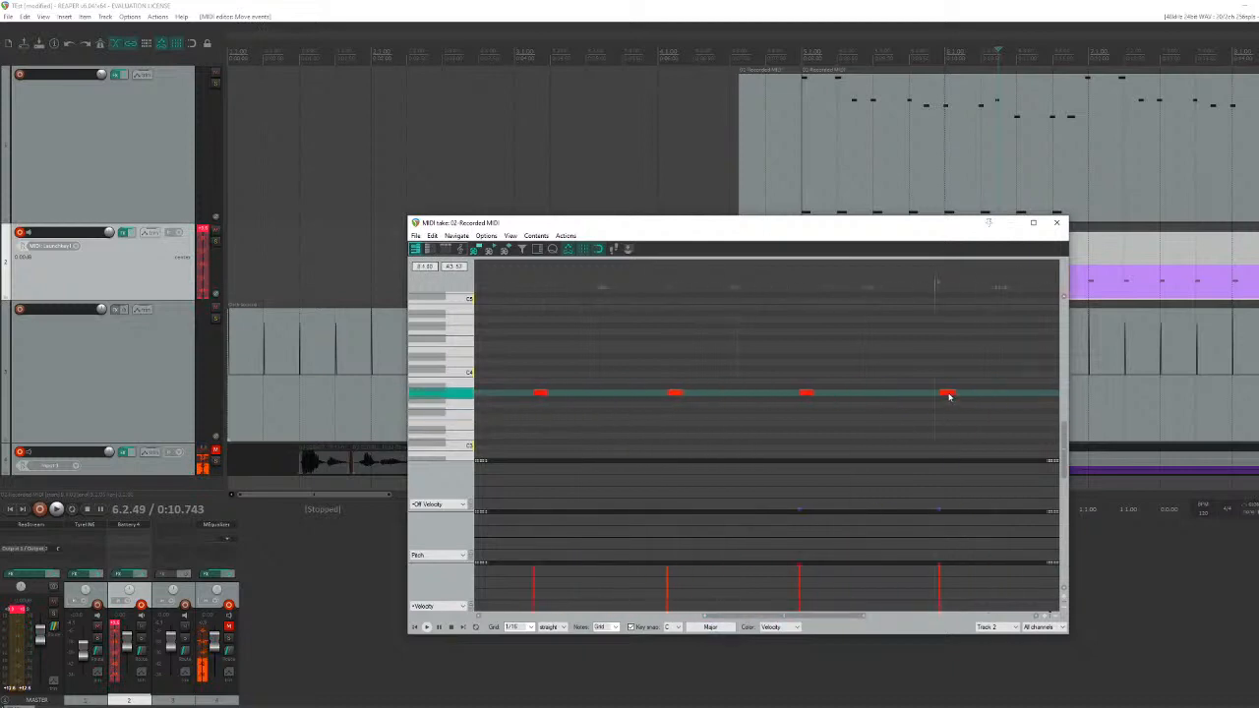
pyautogui.moveTo(949, 396); pyautogui.dragTo(944, 395)
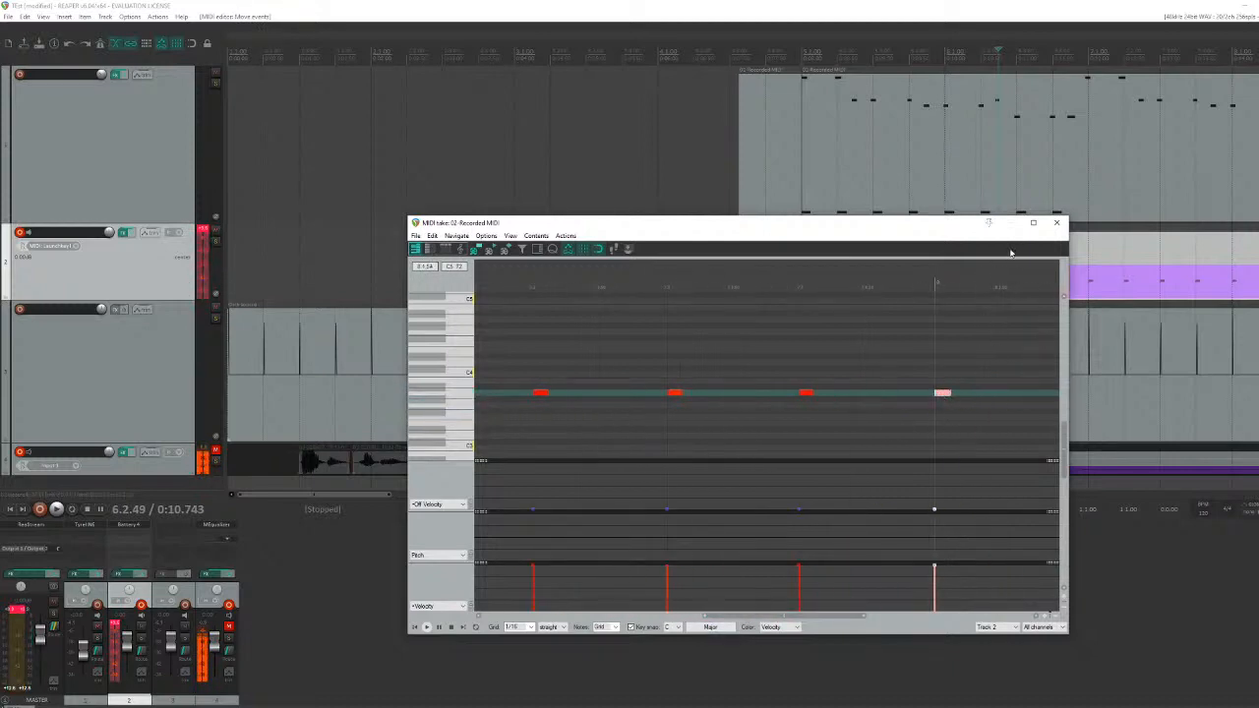
# Step: Close the MIDI editor and play the corrected drums with the melody and click from 4.2.17
pyautogui.click(486, 236)
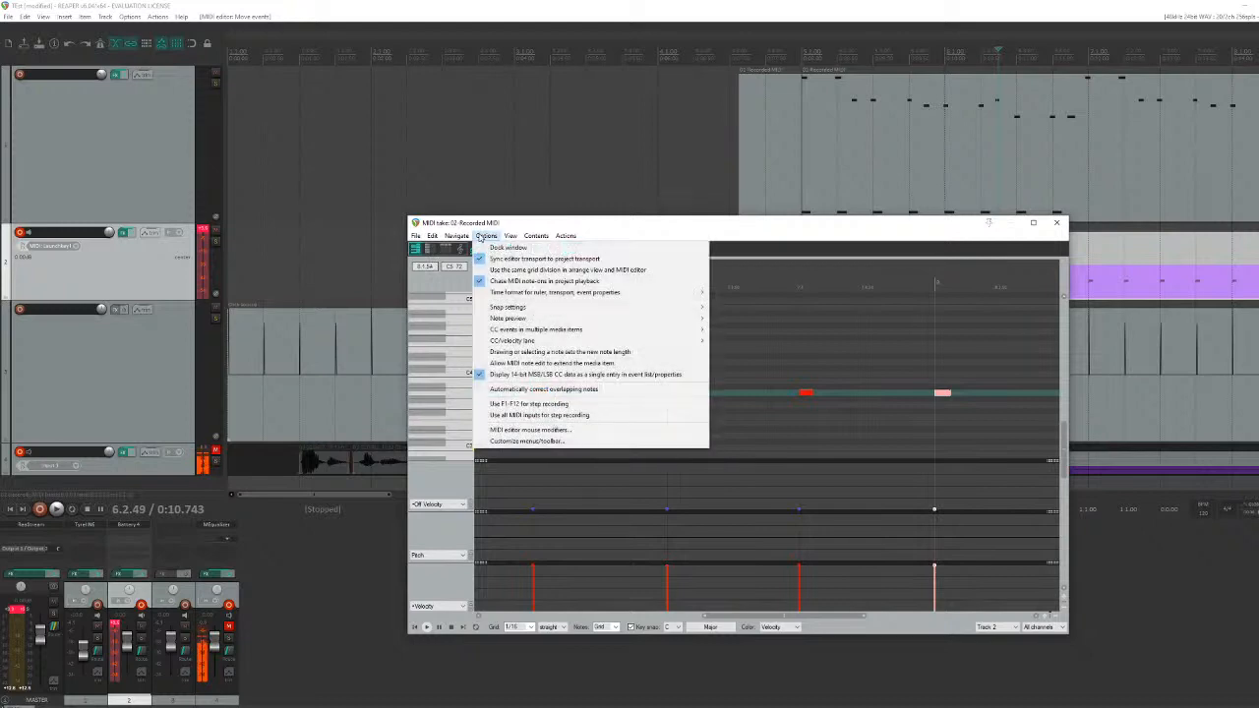
pyautogui.moveTo(510, 237)
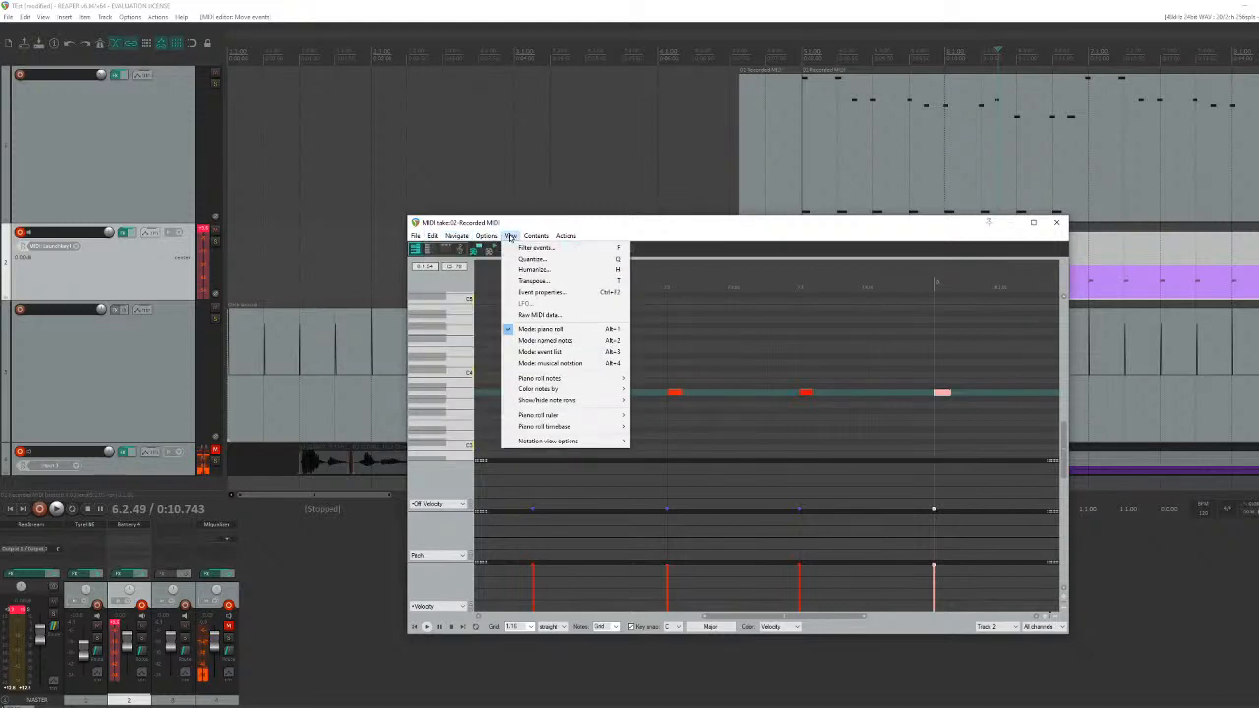
pyautogui.click(1057, 222)
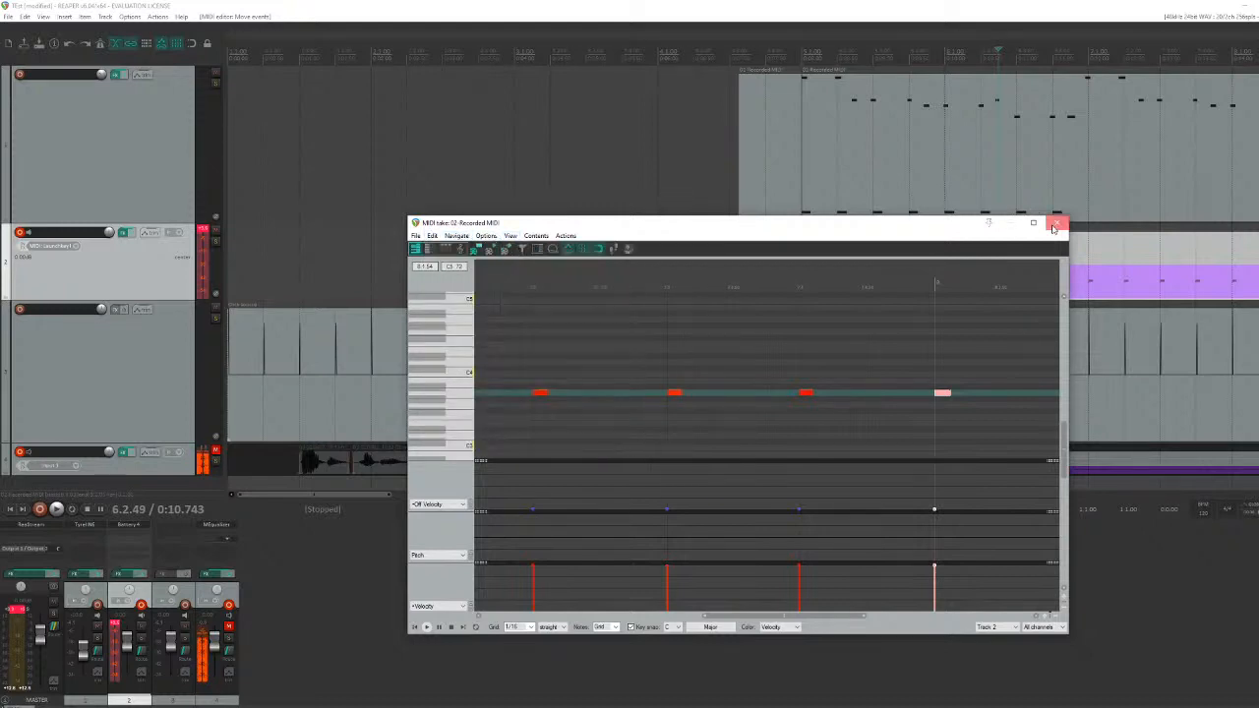
pyautogui.click(1056, 223)
pyautogui.scroll(-2, 1006, 256)
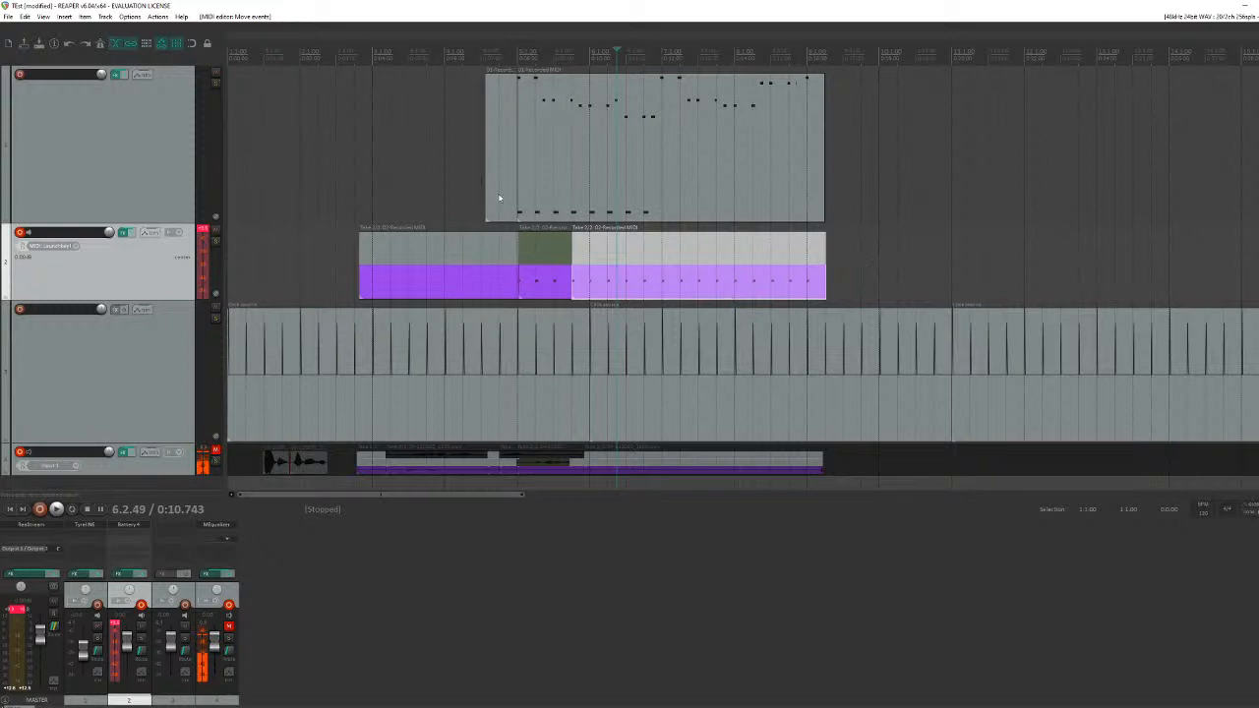
pyautogui.click(466, 192)
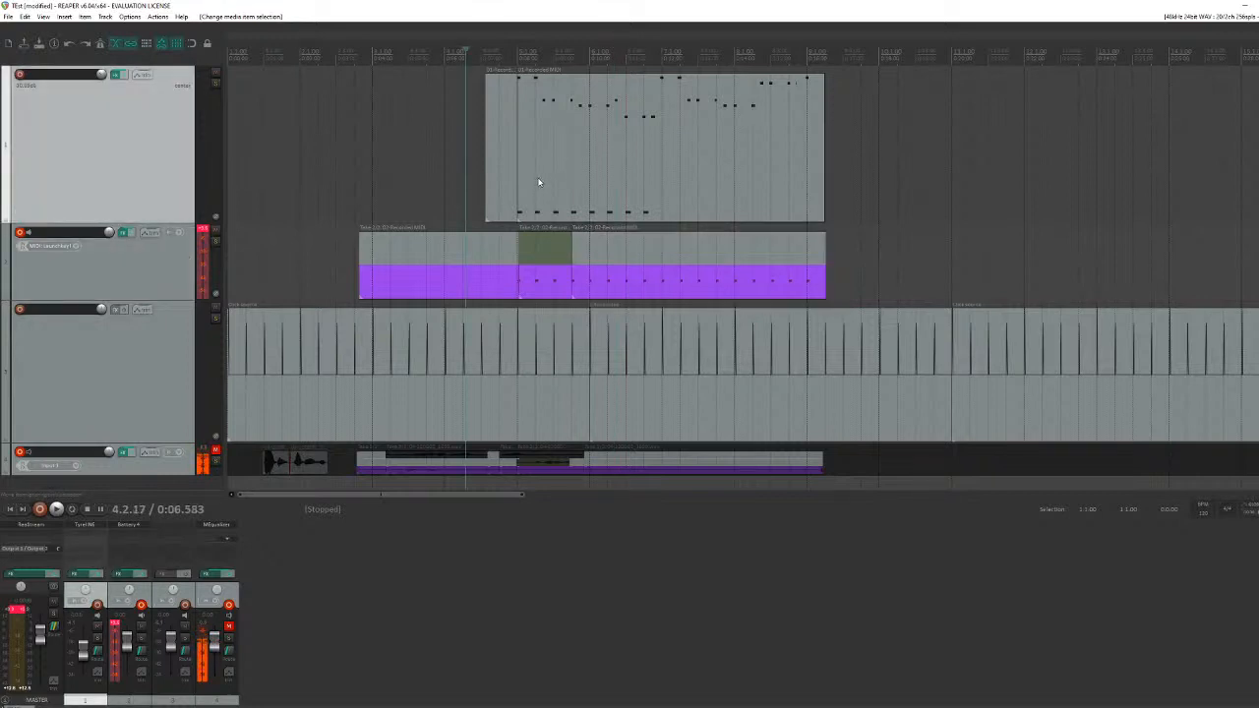
pyautogui.press('space')
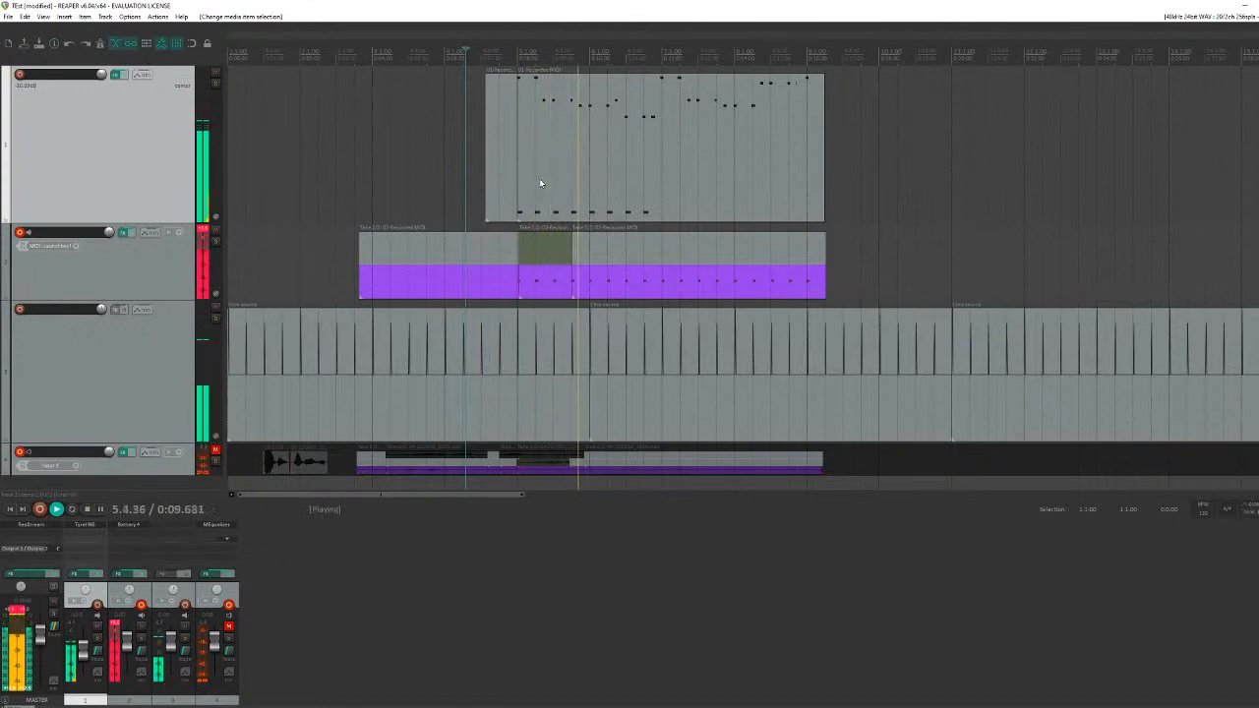
# Step: Mute the click track, stop playback and select the main melody item on track 1
pyautogui.click(214, 309)
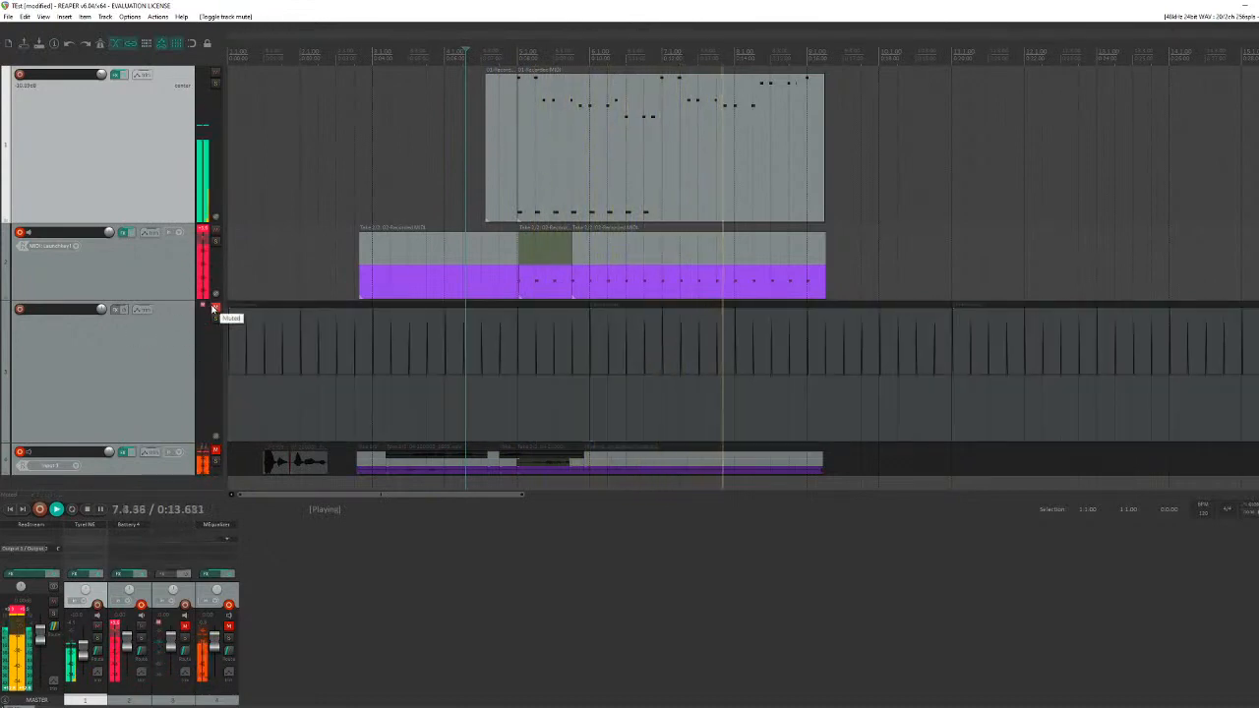
pyautogui.press('space')
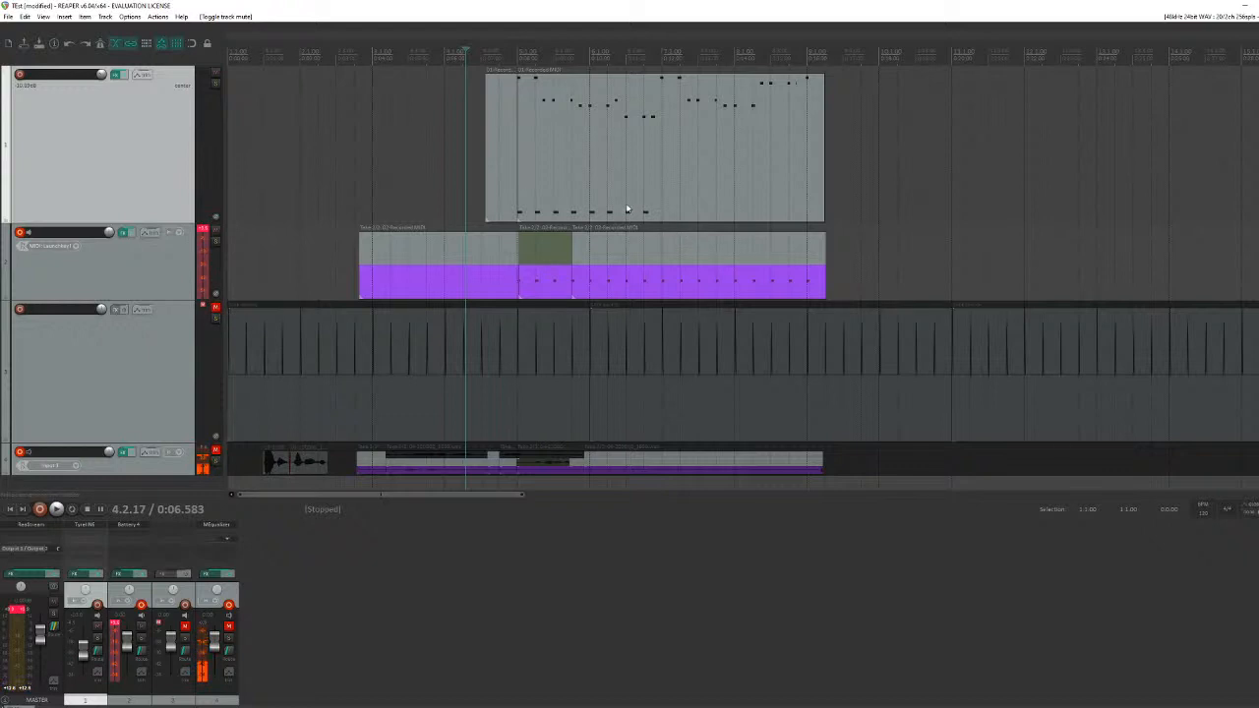
pyautogui.click(612, 157)
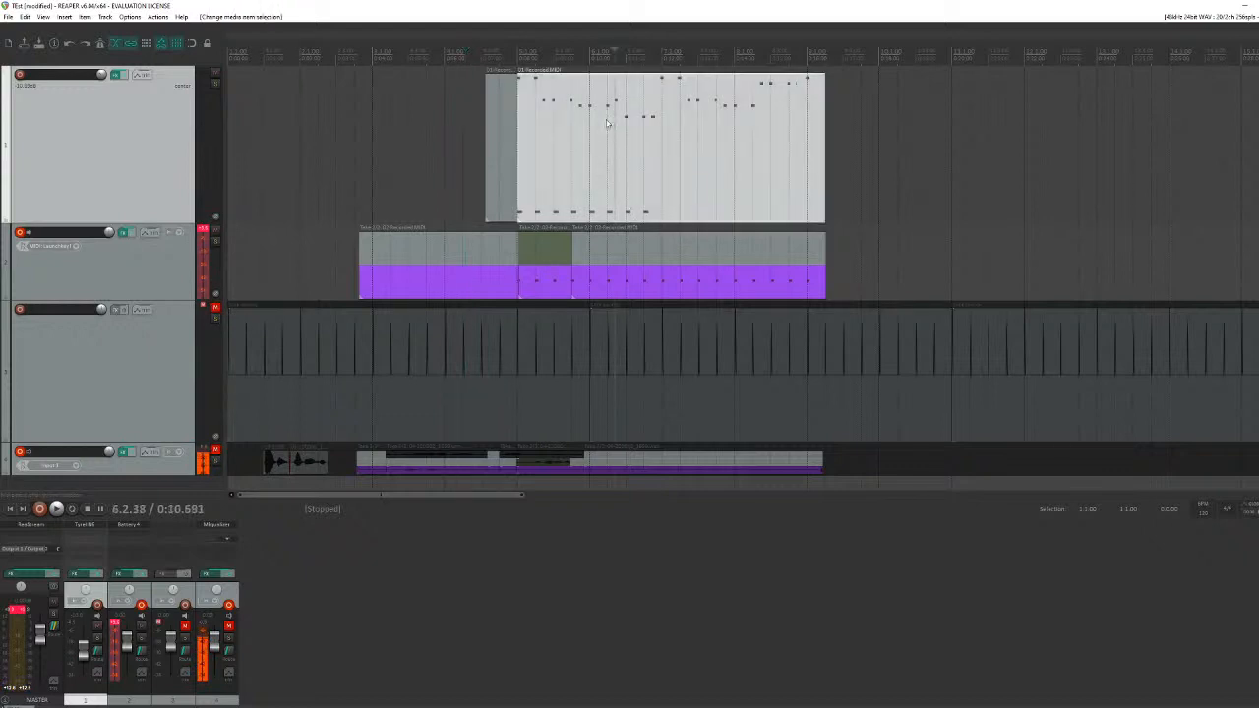
# Step: View the Battery 4 instrument on the drum track, then close its interface
pyautogui.click(123, 237)
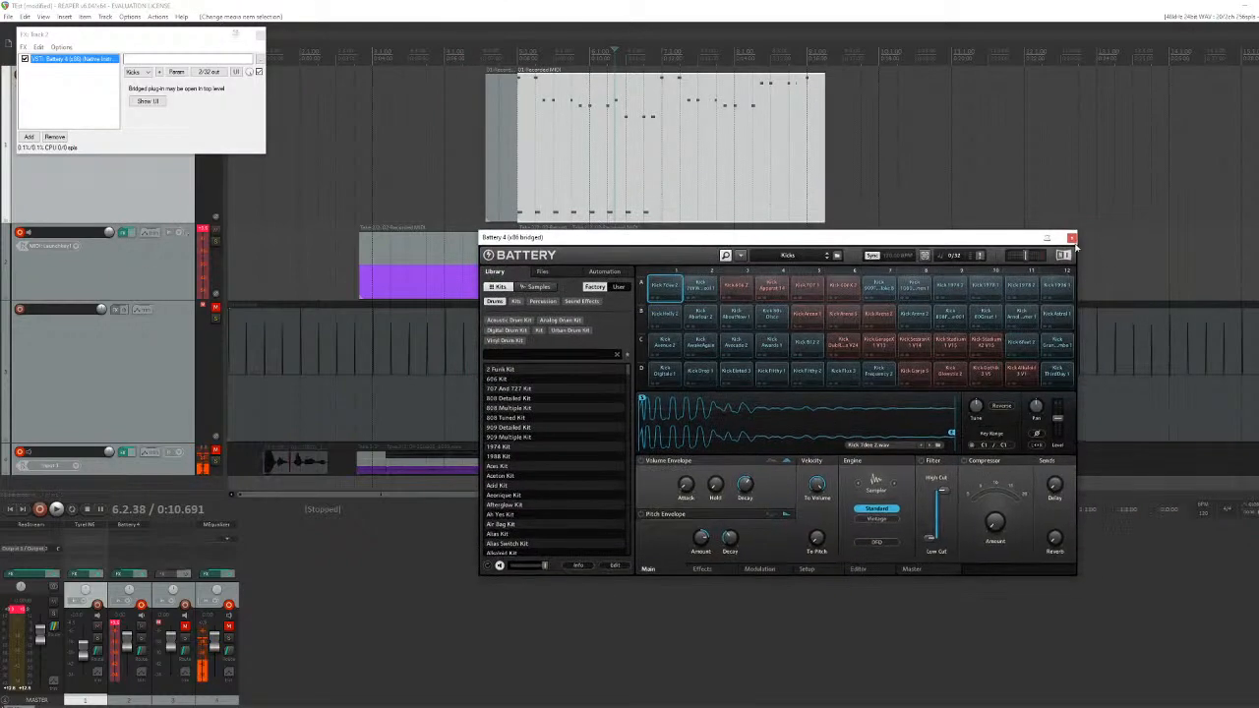
pyautogui.click(1072, 238)
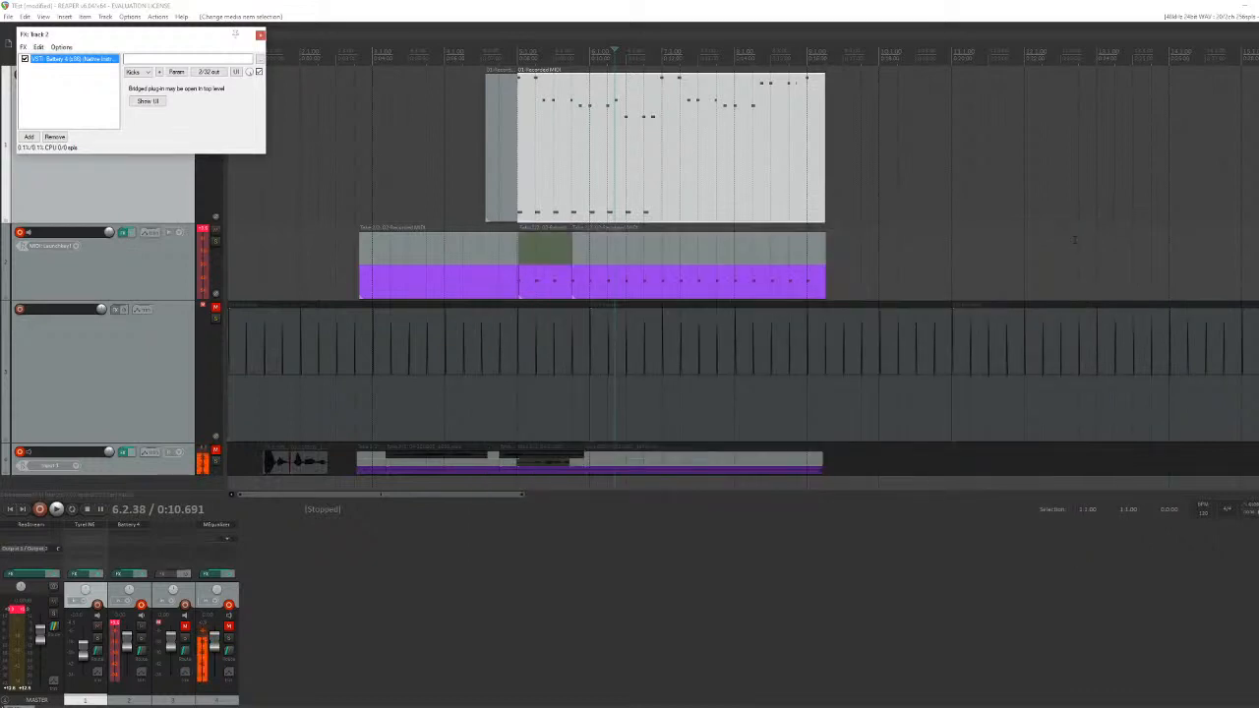
# Step: Enlarge the audio track below the click track and unmute it
pyautogui.scroll(-3, 438, 397)
pyautogui.scroll(1, 439, 396)
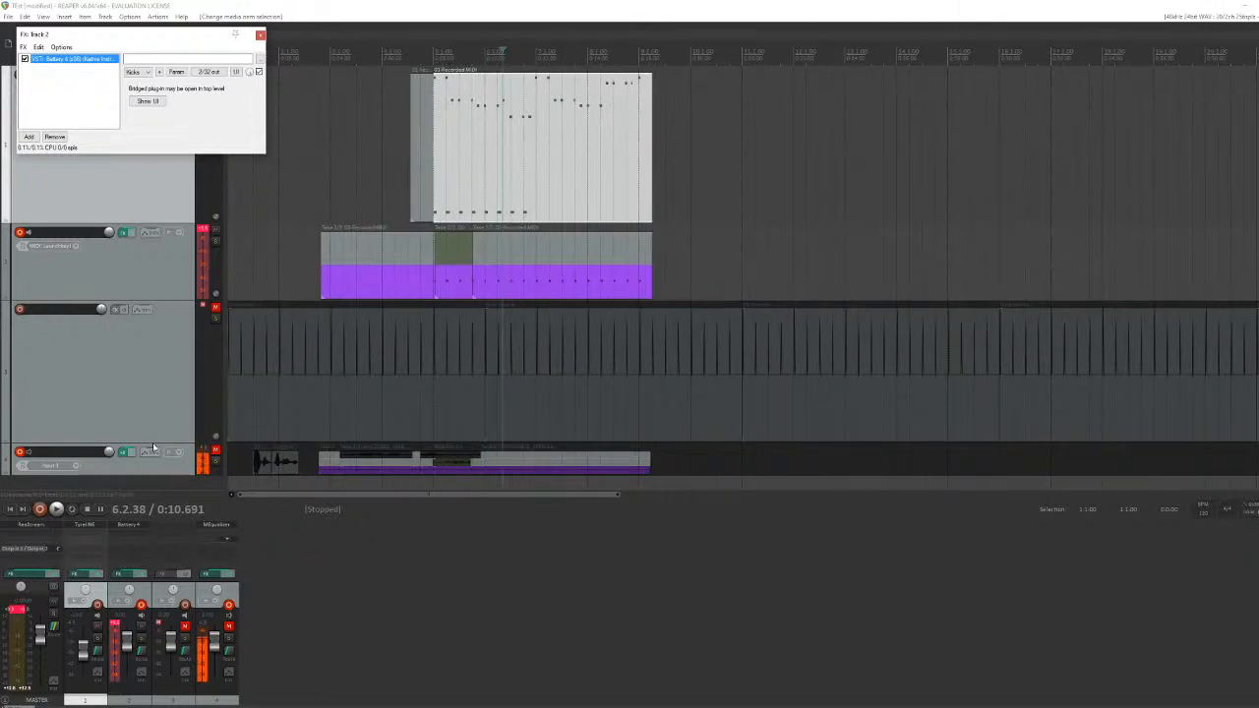
pyautogui.moveTo(151, 444); pyautogui.dragTo(164, 467)
pyautogui.click(539, 393)
pyautogui.scroll(3, 324, 392)
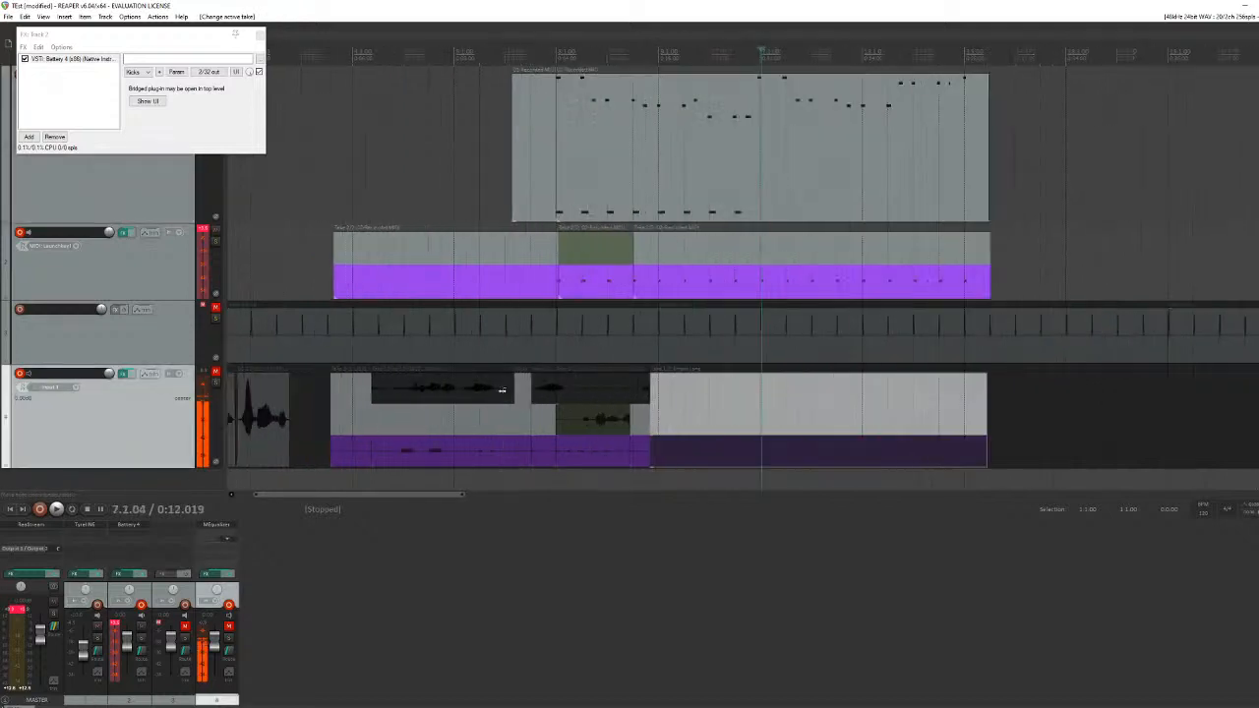
pyautogui.scroll(2, 502, 390)
pyautogui.click(425, 418)
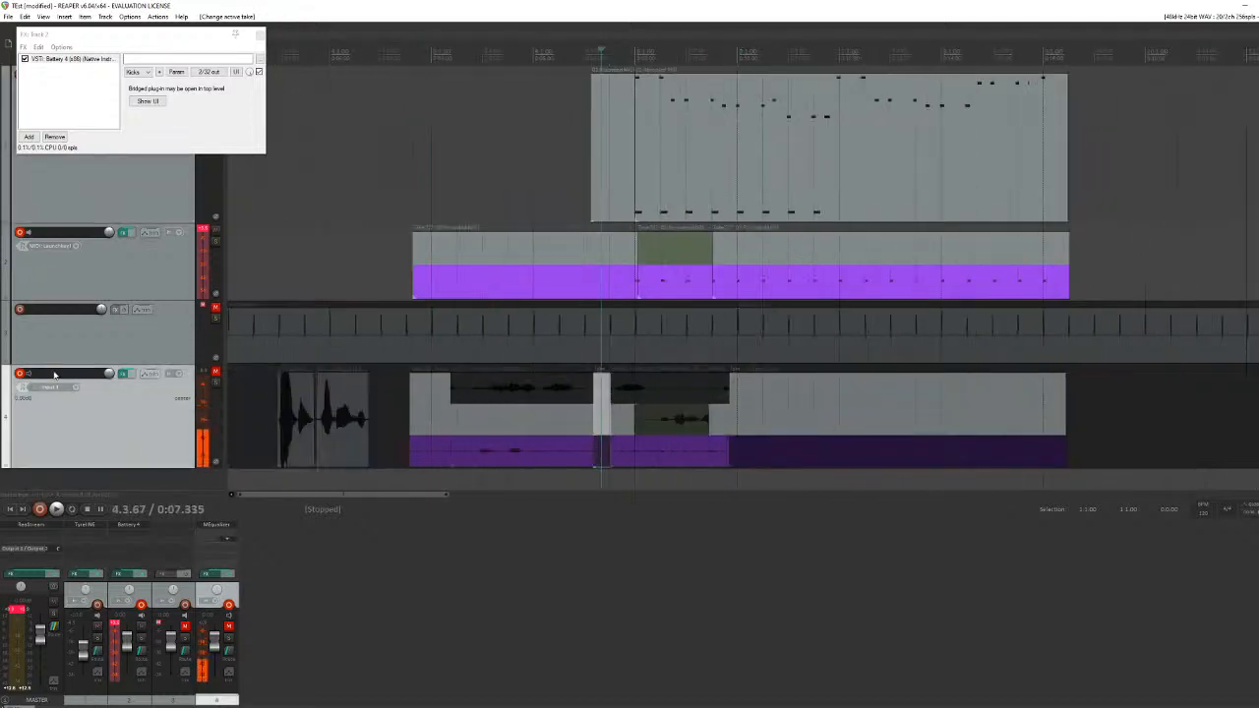
pyautogui.click(216, 372)
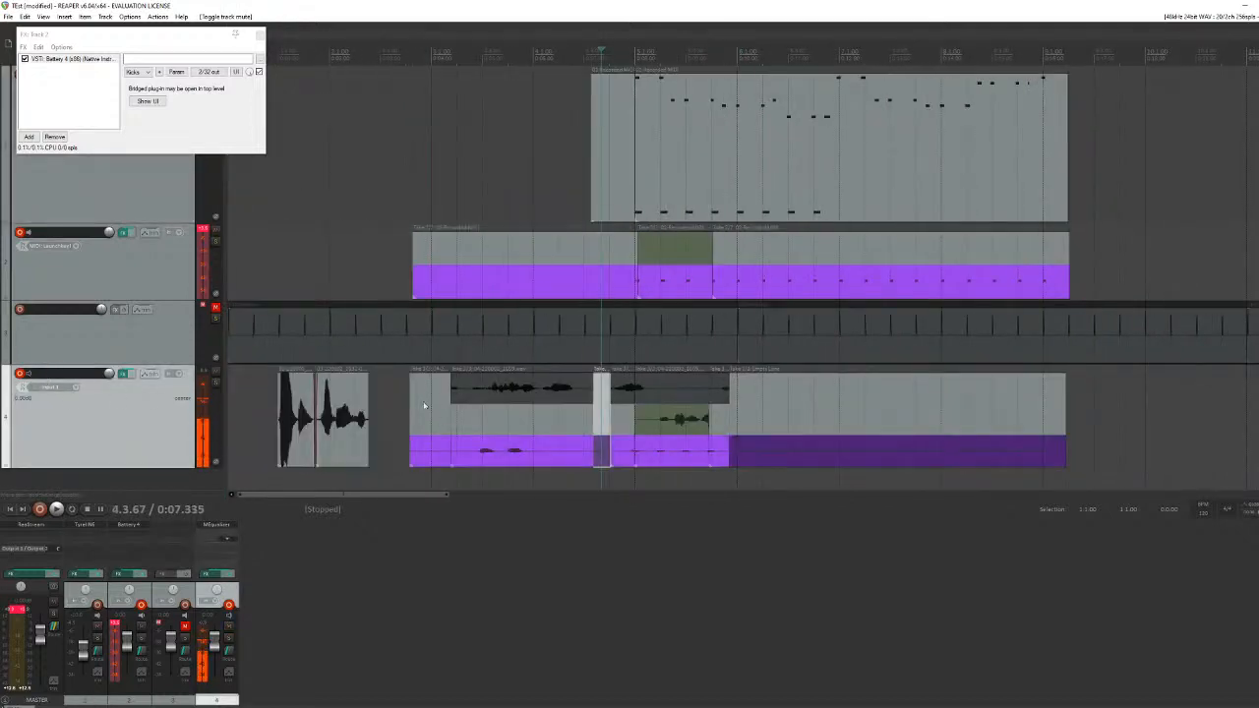
# Step: Move track 4's take items to about measure 6 and its two short audio clips to about measure 5, and play from 4.2.28
pyautogui.moveTo(425, 405); pyautogui.dragTo(749, 405)
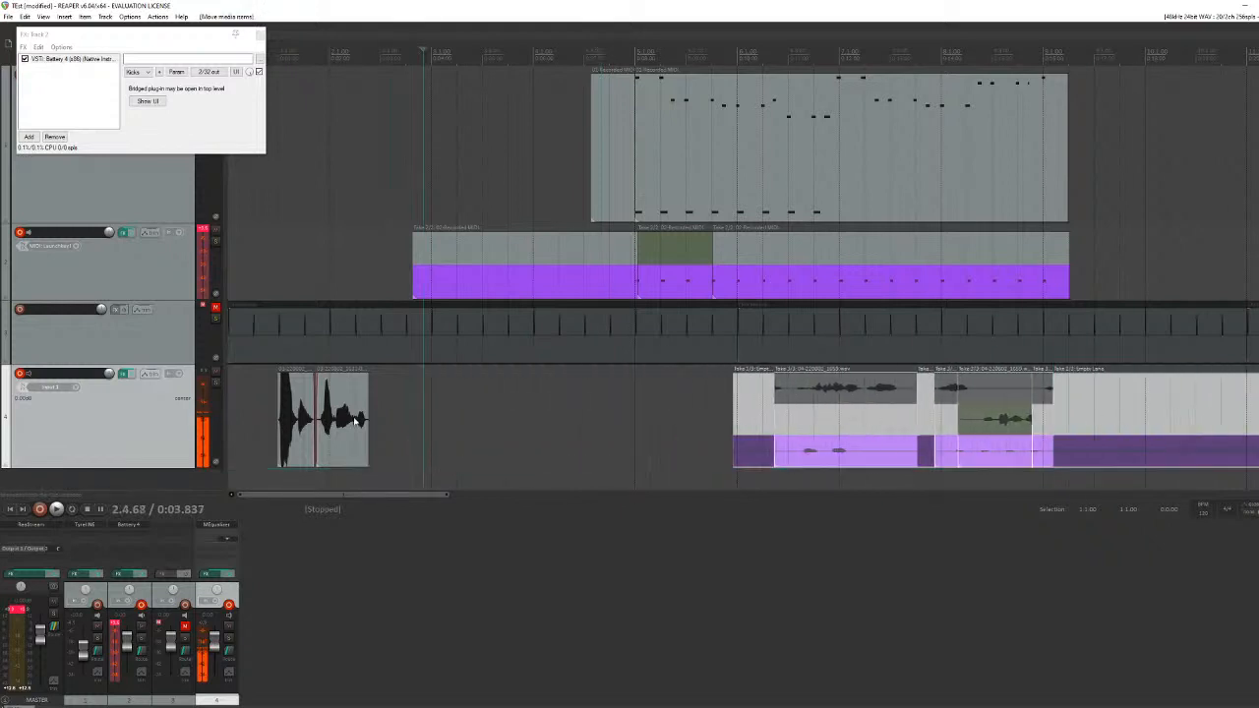
pyautogui.moveTo(299, 423); pyautogui.dragTo(655, 429)
pyautogui.click(569, 51)
pyautogui.press('space')
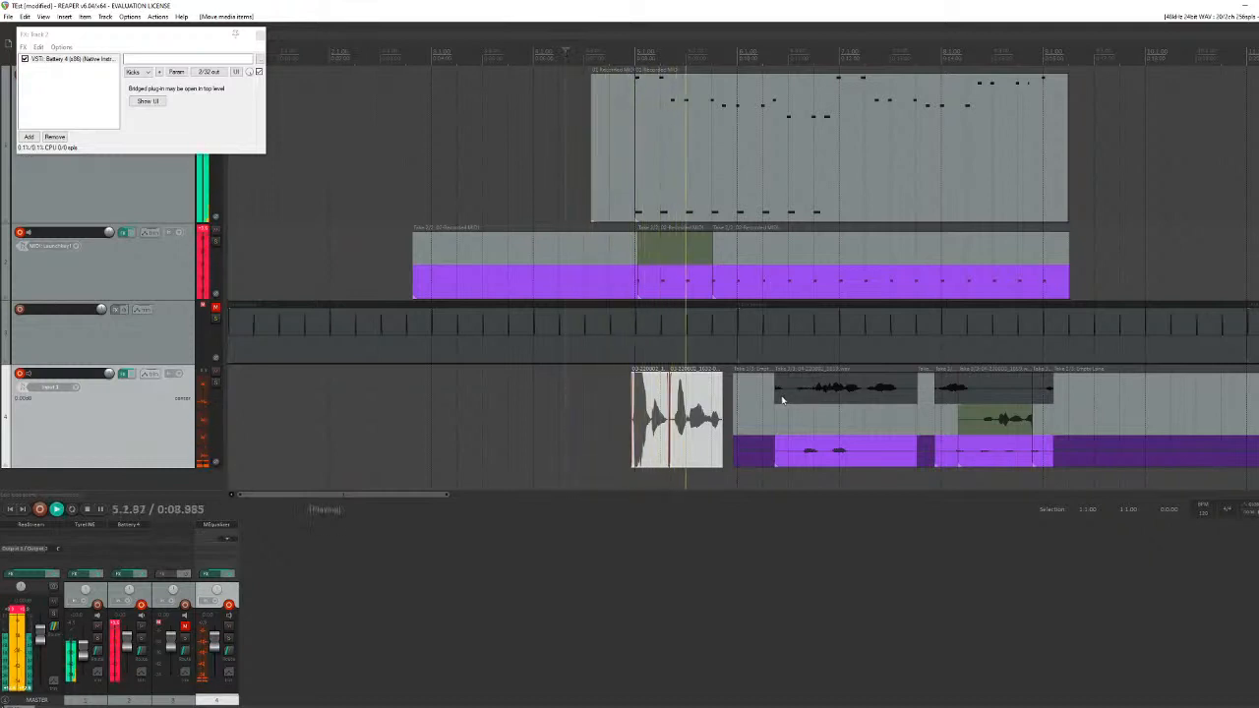
pyautogui.press('space')
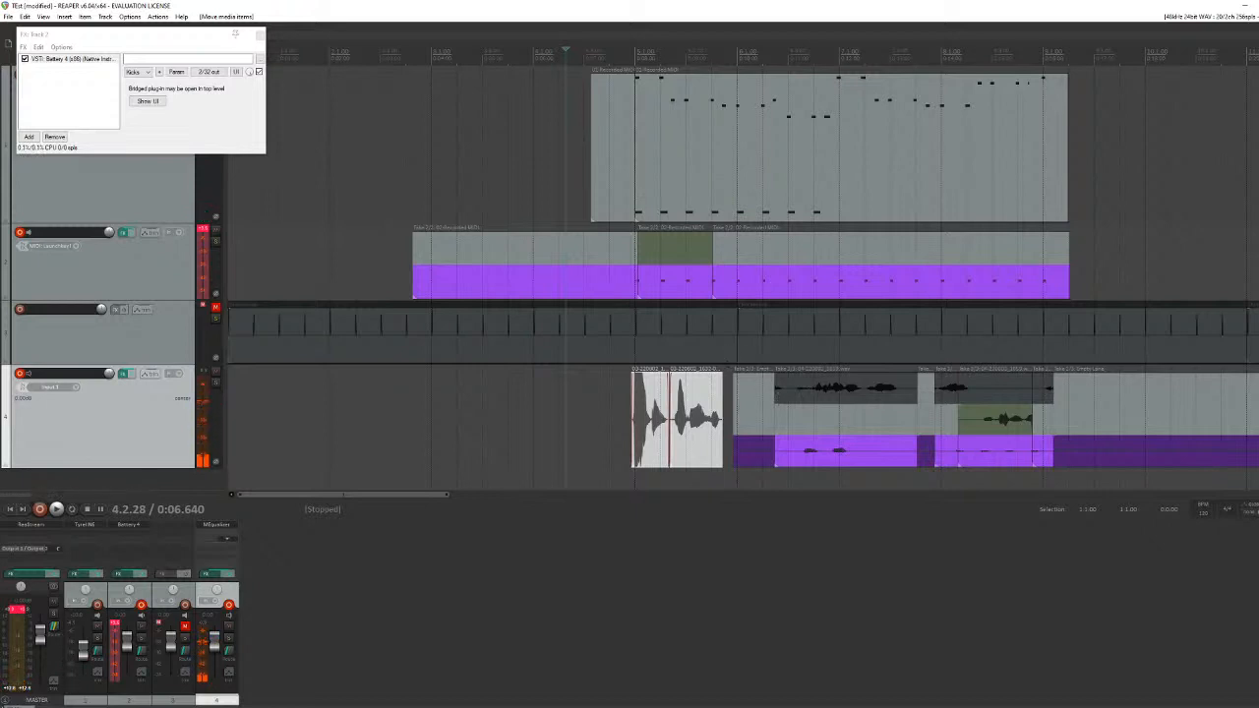
# Step: Close the drum track's FX window, disarm recording on tracks 2 and 4, and reset the master peak meters
pyautogui.click(261, 35)
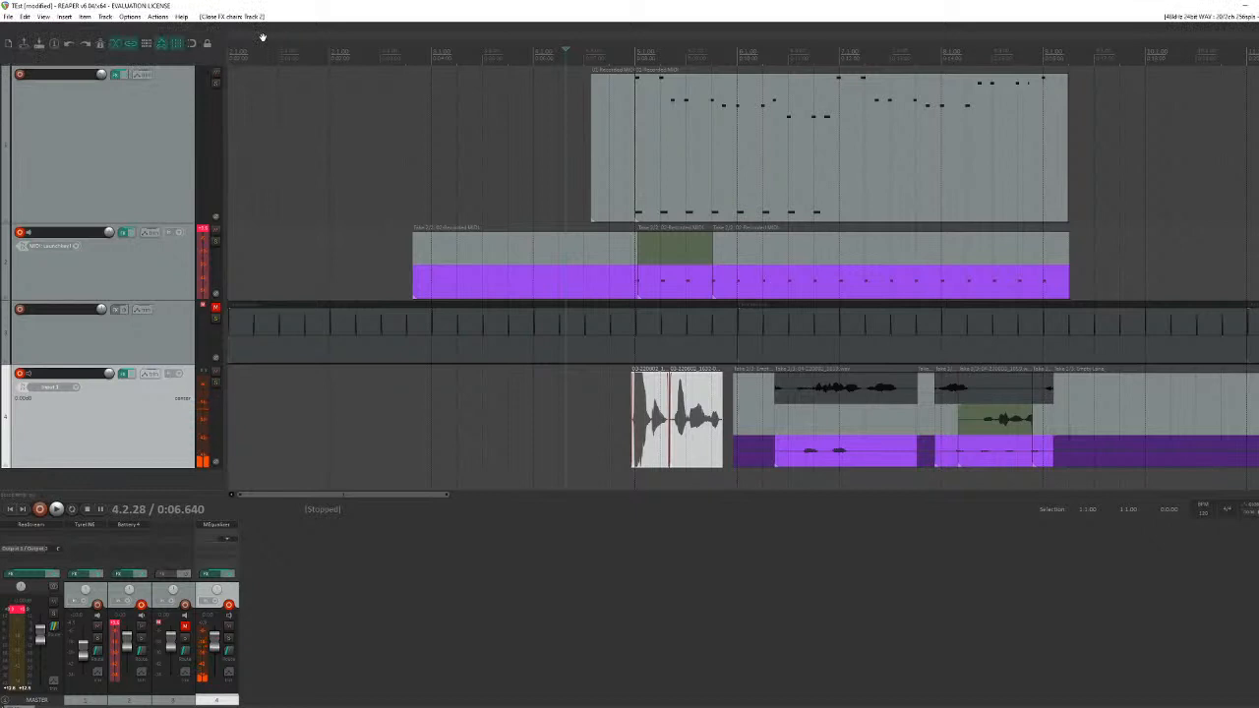
pyautogui.click(206, 609)
pyautogui.click(142, 605)
pyautogui.click(115, 624)
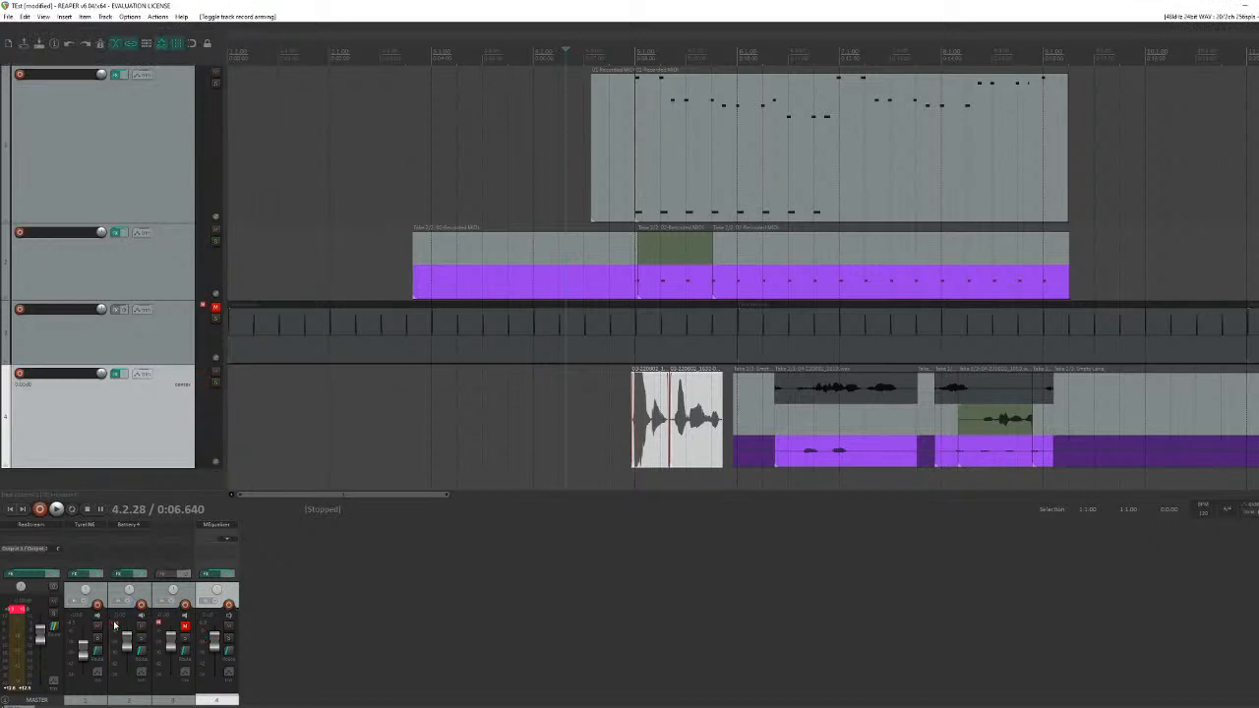
pyautogui.click(21, 609)
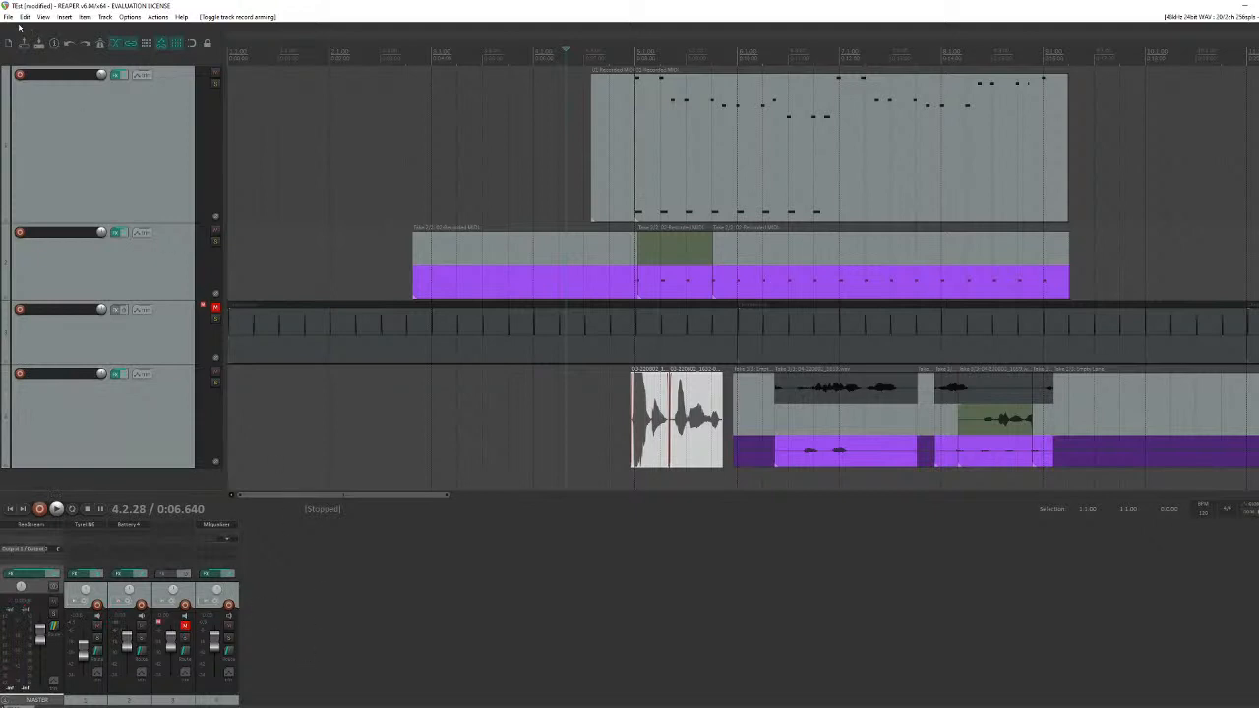
# Step: Make a time selection from the start of the drum items to the end of track 4's last item
pyautogui.click(495, 145)
pyautogui.moveTo(403, 144); pyautogui.dragTo(448, 152)
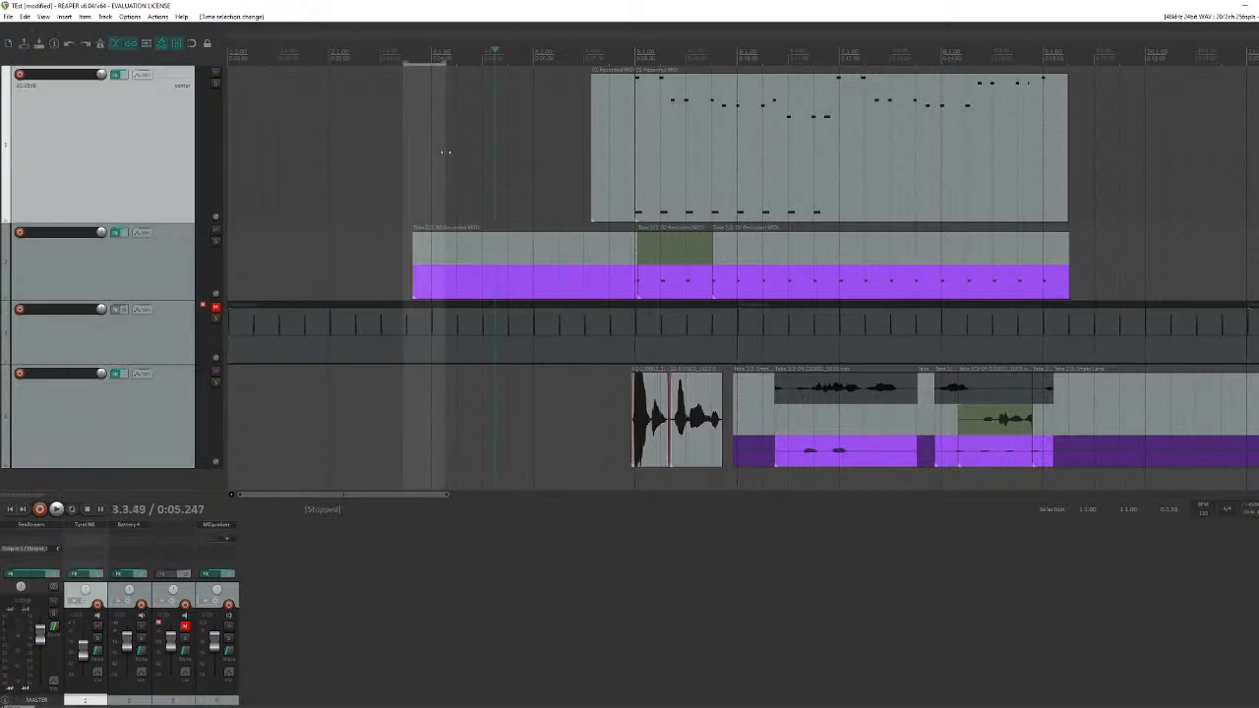
pyautogui.scroll(-3, 450, 154)
pyautogui.click(315, 122)
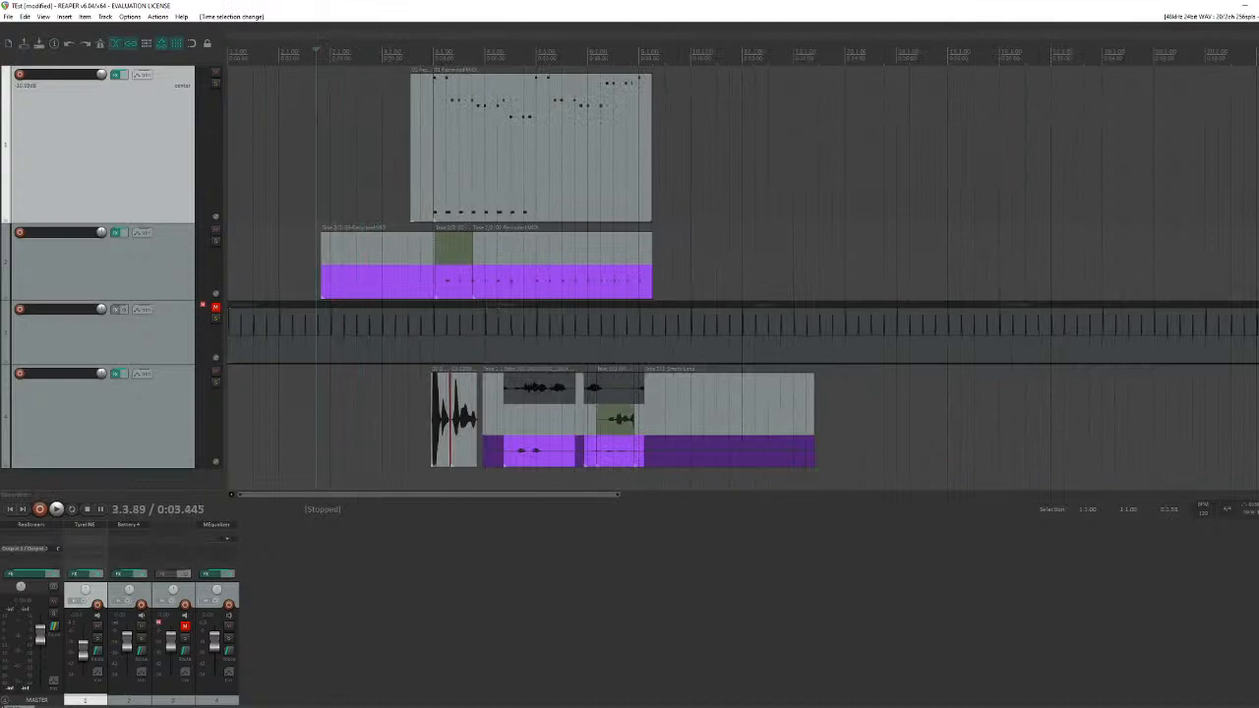
pyautogui.moveTo(320, 193); pyautogui.dragTo(815, 261)
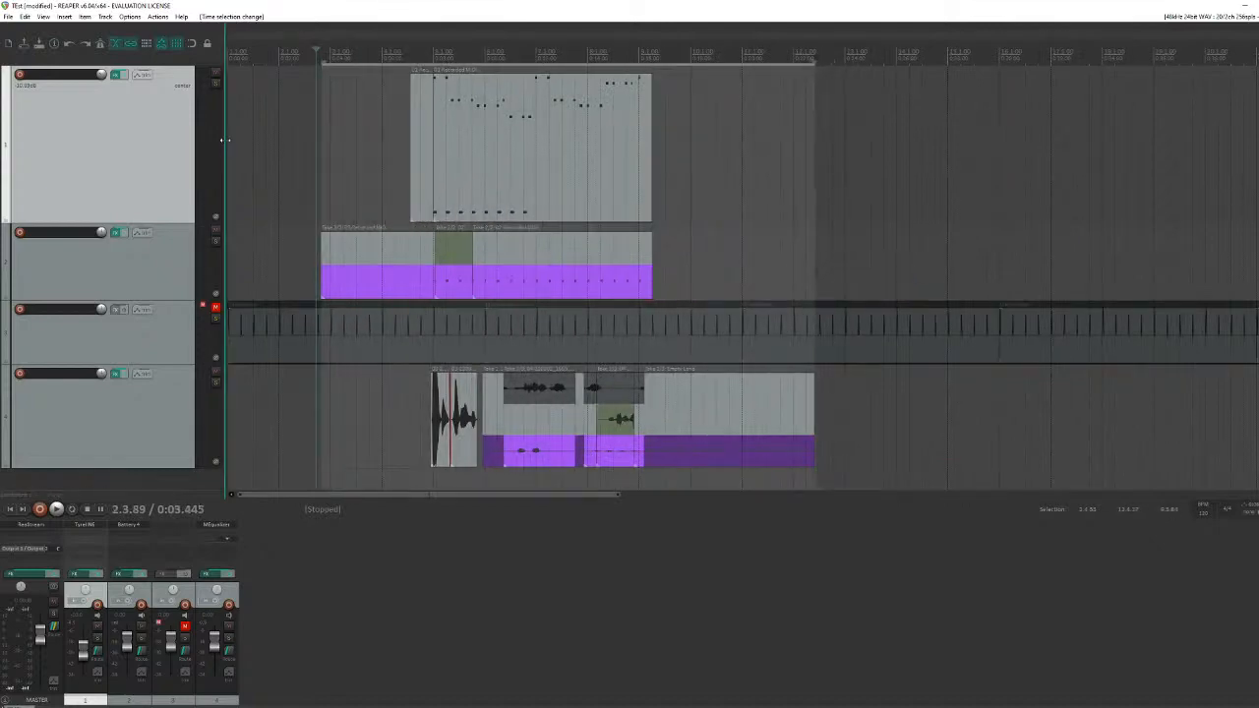
# Step: Open the render settings and set the render bounds to Time selection
pyautogui.click(10, 16)
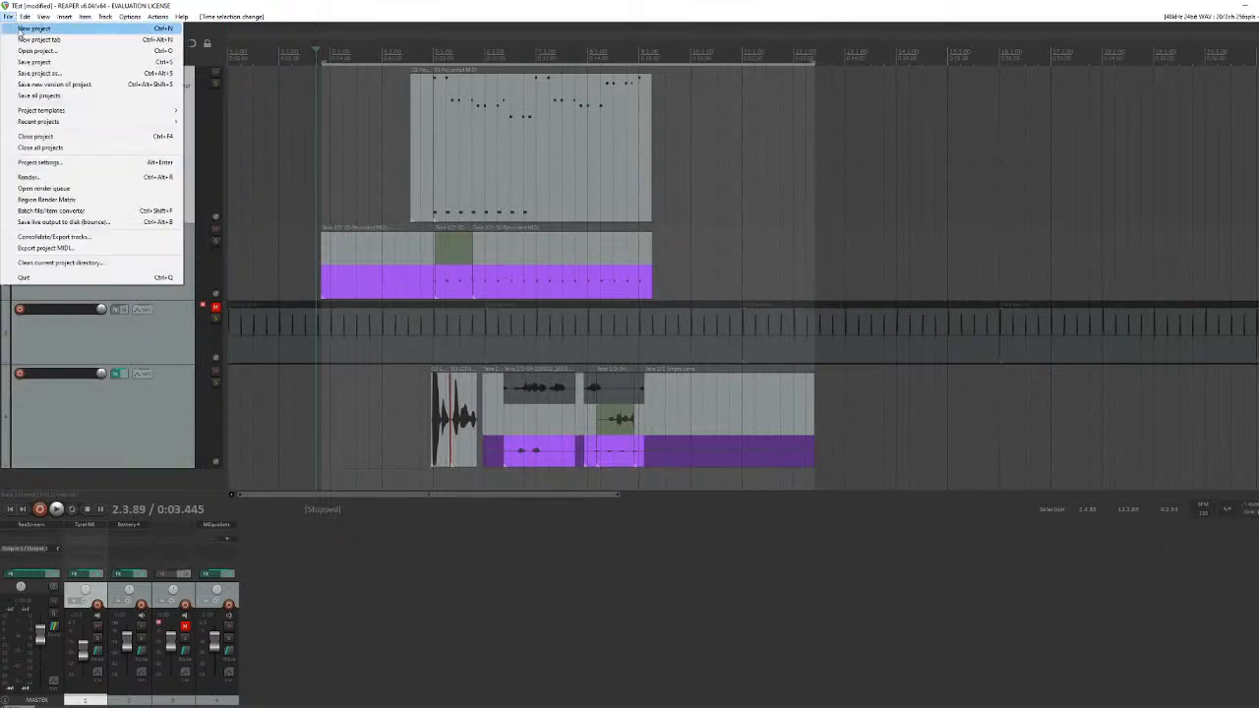
pyautogui.click(56, 178)
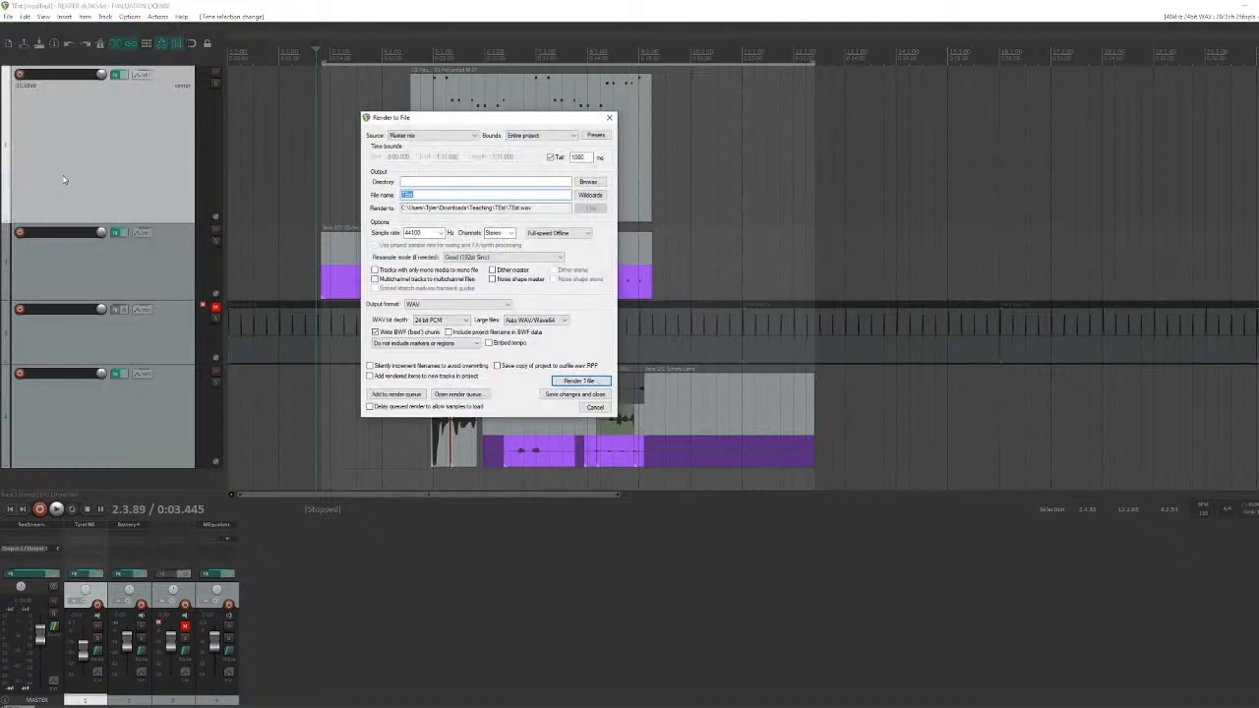
pyautogui.click(536, 134)
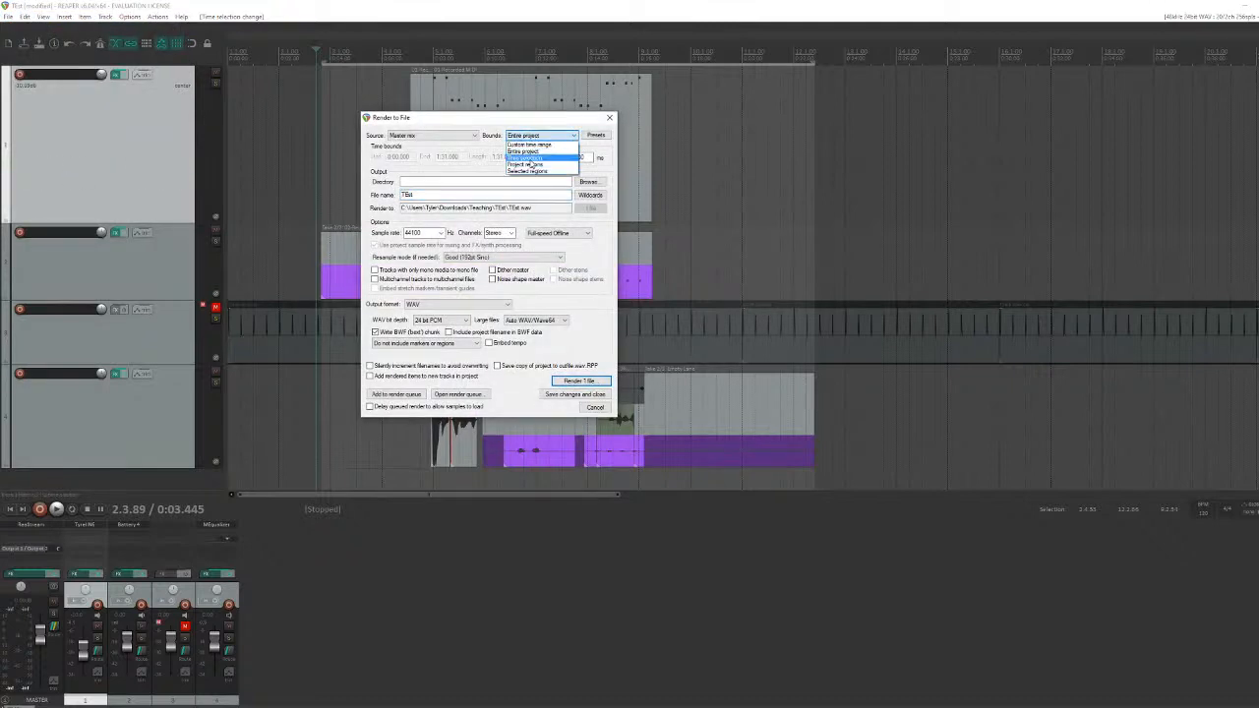
pyautogui.click(531, 158)
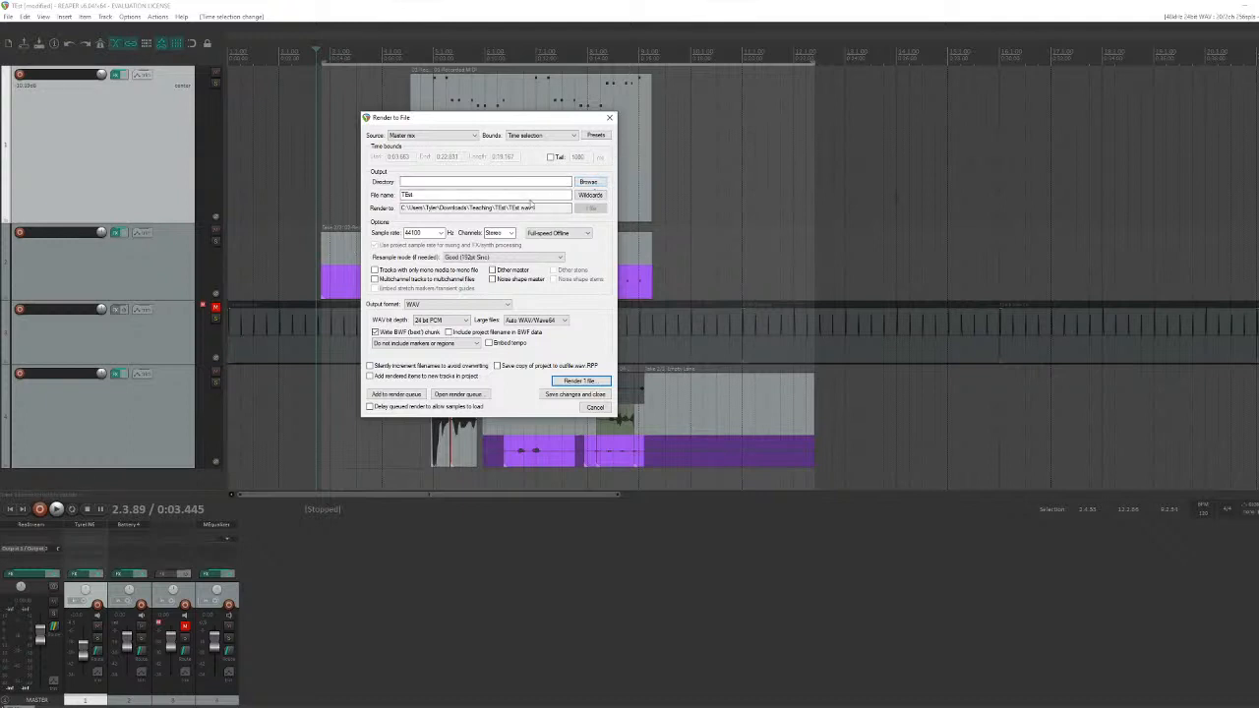
pyautogui.click(462, 194)
# Step: Set the render output format to MP3 with Maximum (q=0 slow) quality and a 320 kbps bitrate
pyautogui.click(462, 305)
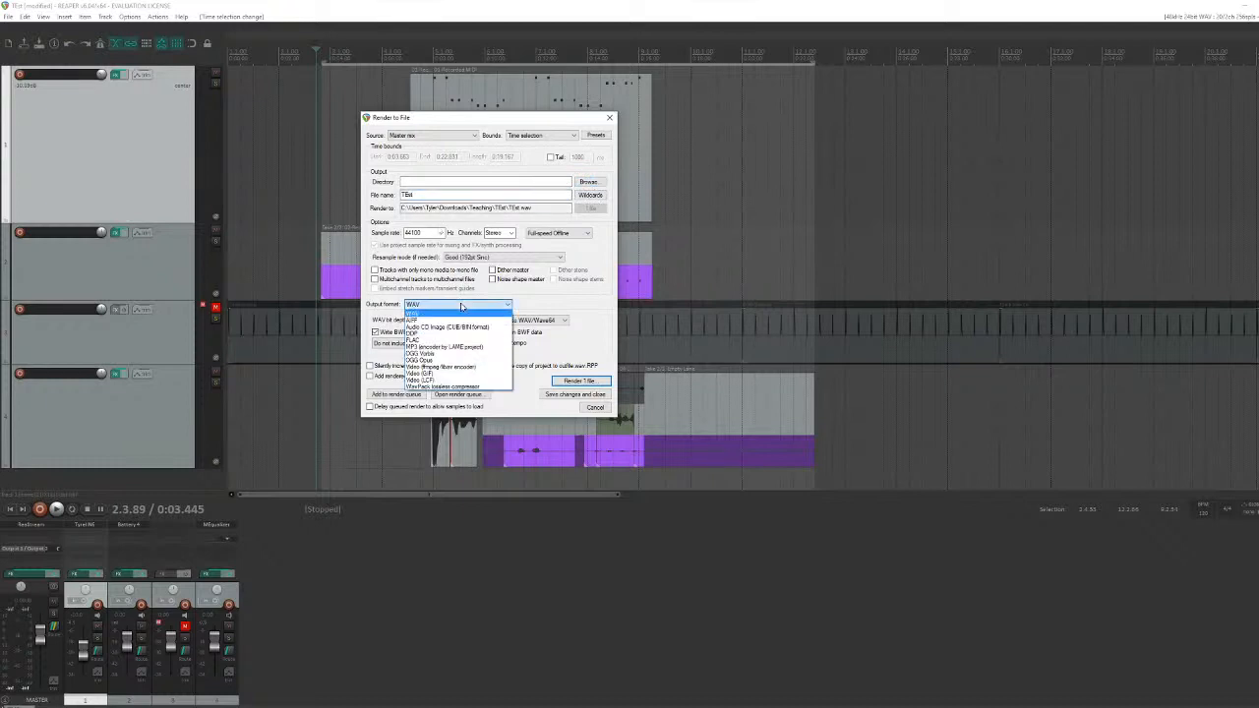
pyautogui.click(491, 350)
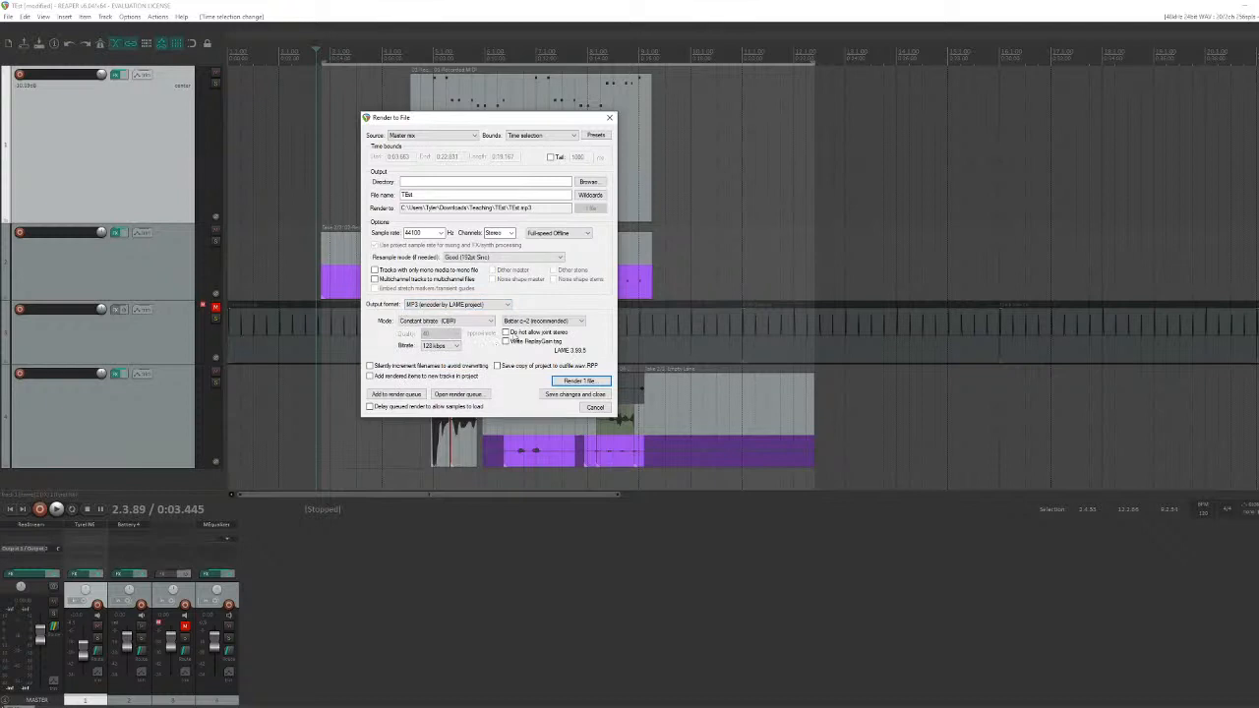
pyautogui.click(522, 322)
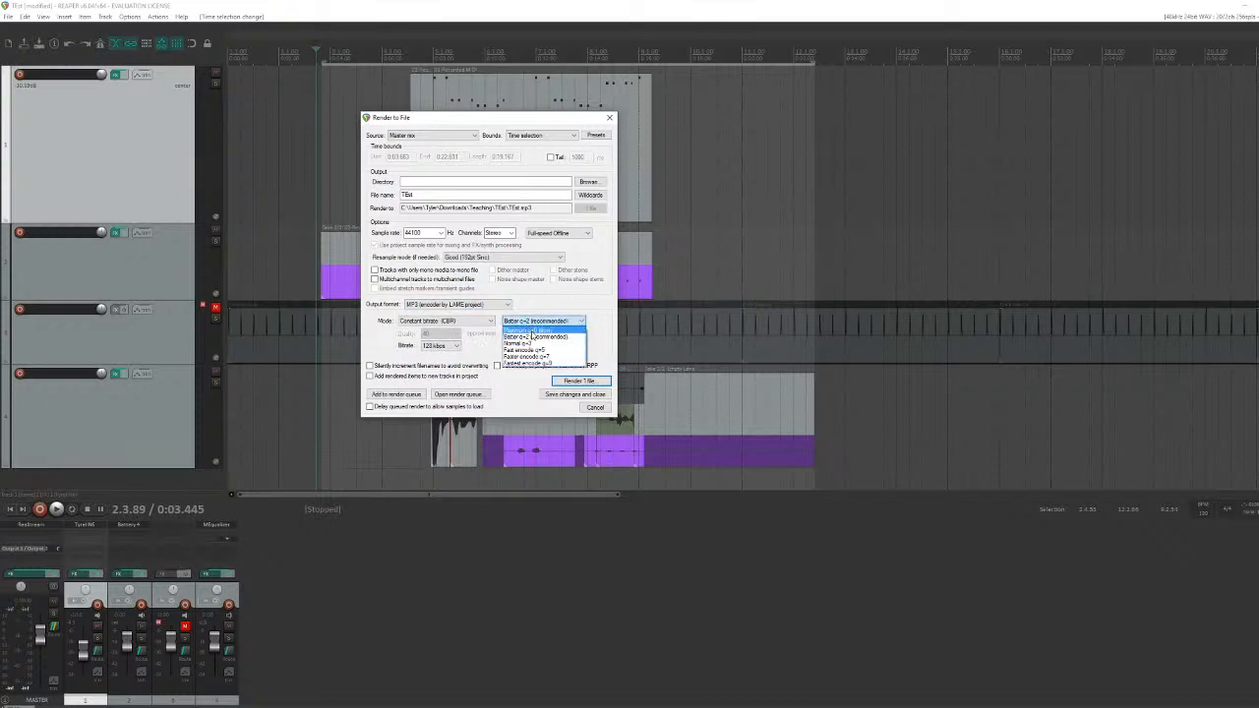
pyautogui.click(532, 331)
pyautogui.click(439, 345)
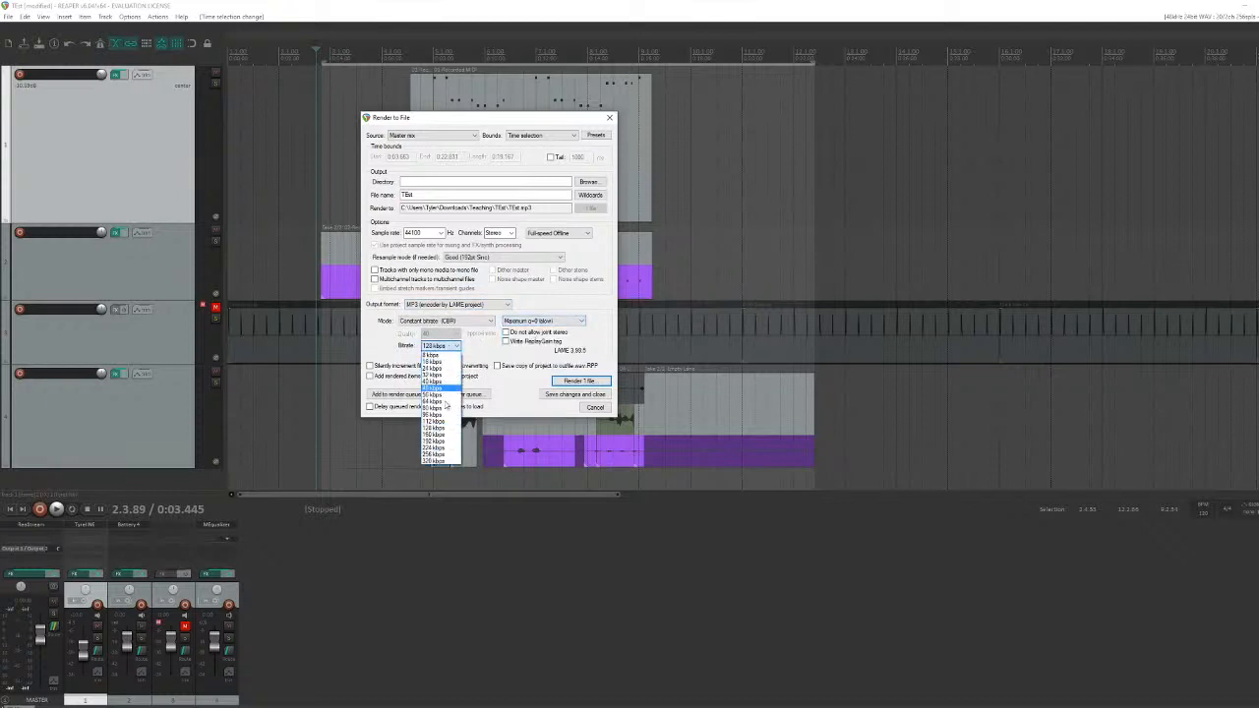
pyautogui.click(441, 459)
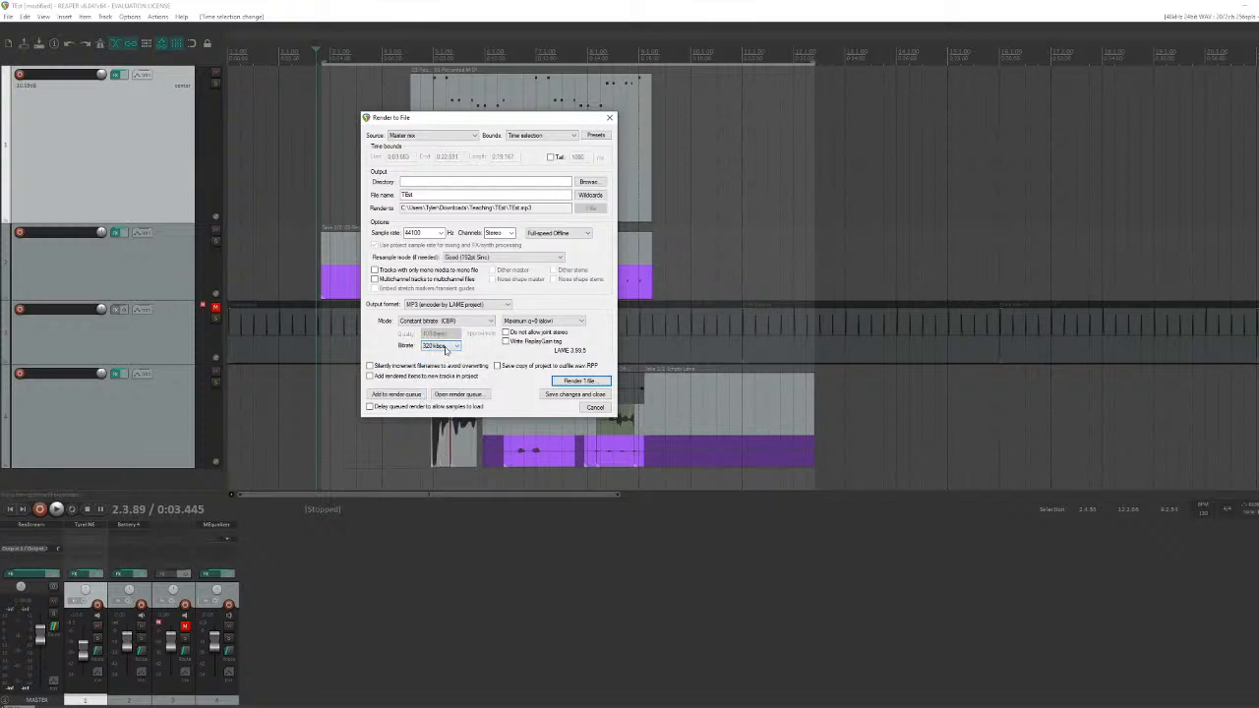
pyautogui.click(445, 348)
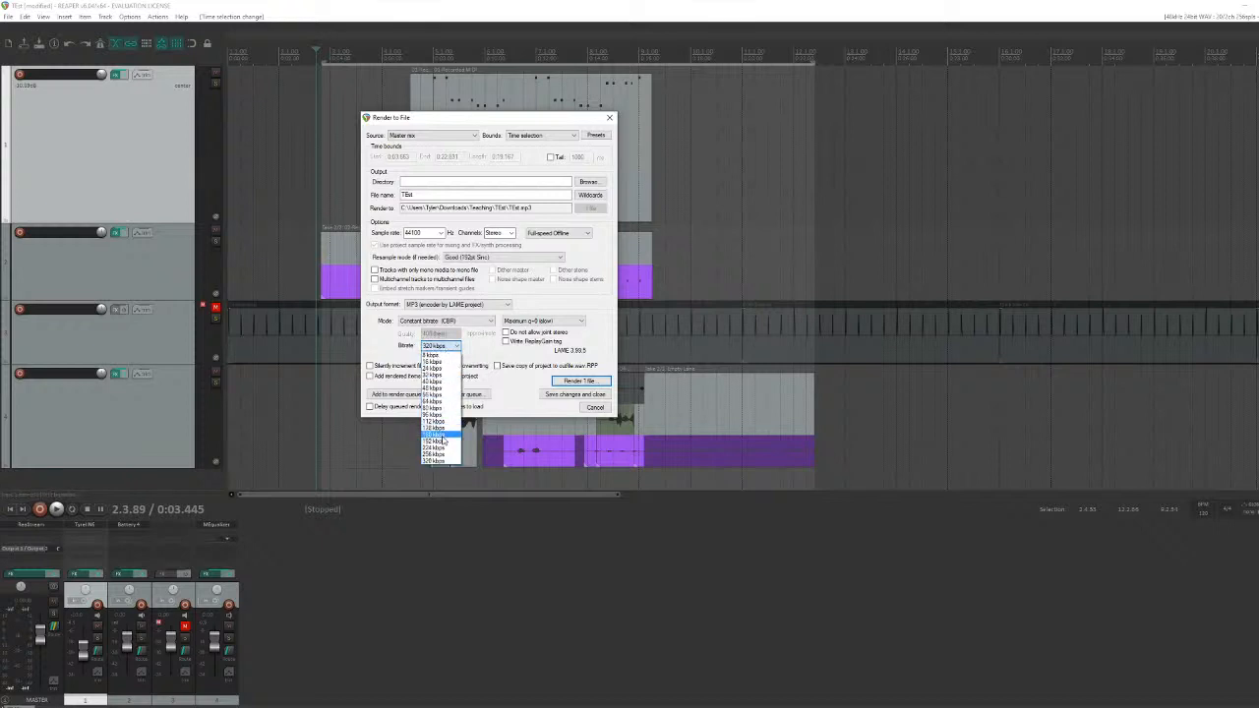
pyautogui.click(442, 444)
pyautogui.click(440, 346)
pyautogui.click(440, 459)
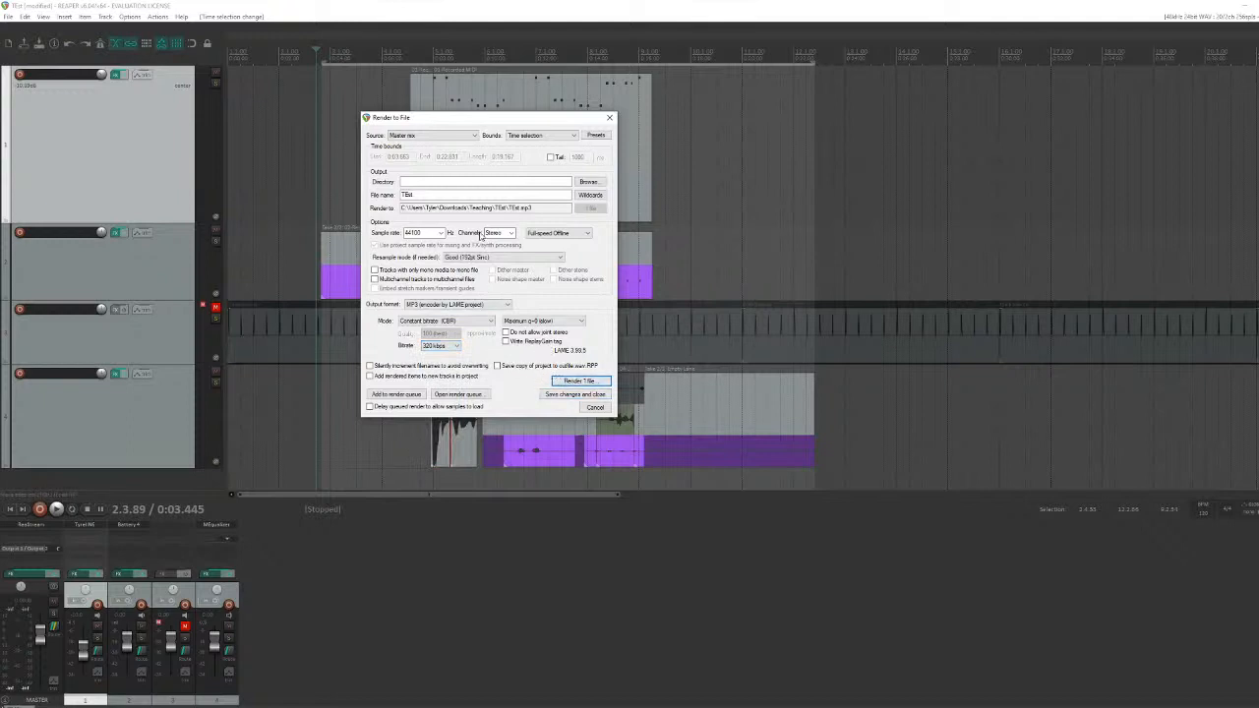
# Step: Set the render output format to WAV and look through the available bit depths
pyautogui.click(493, 306)
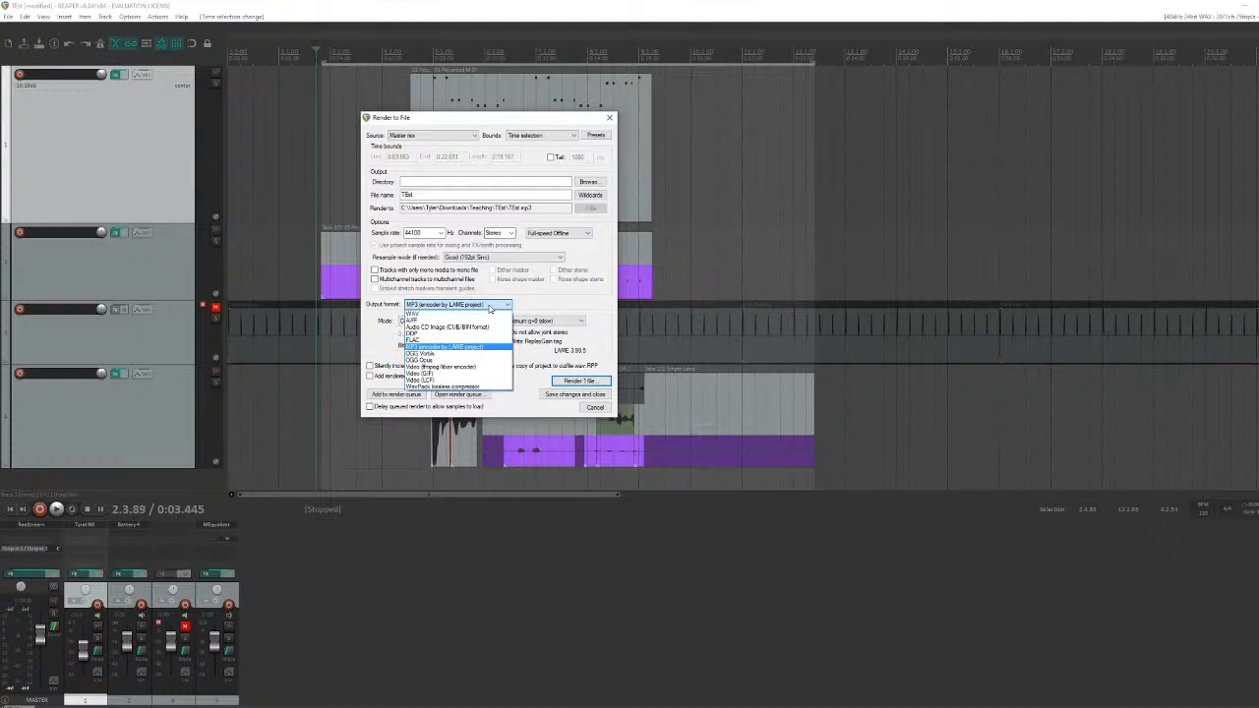
pyautogui.click(480, 313)
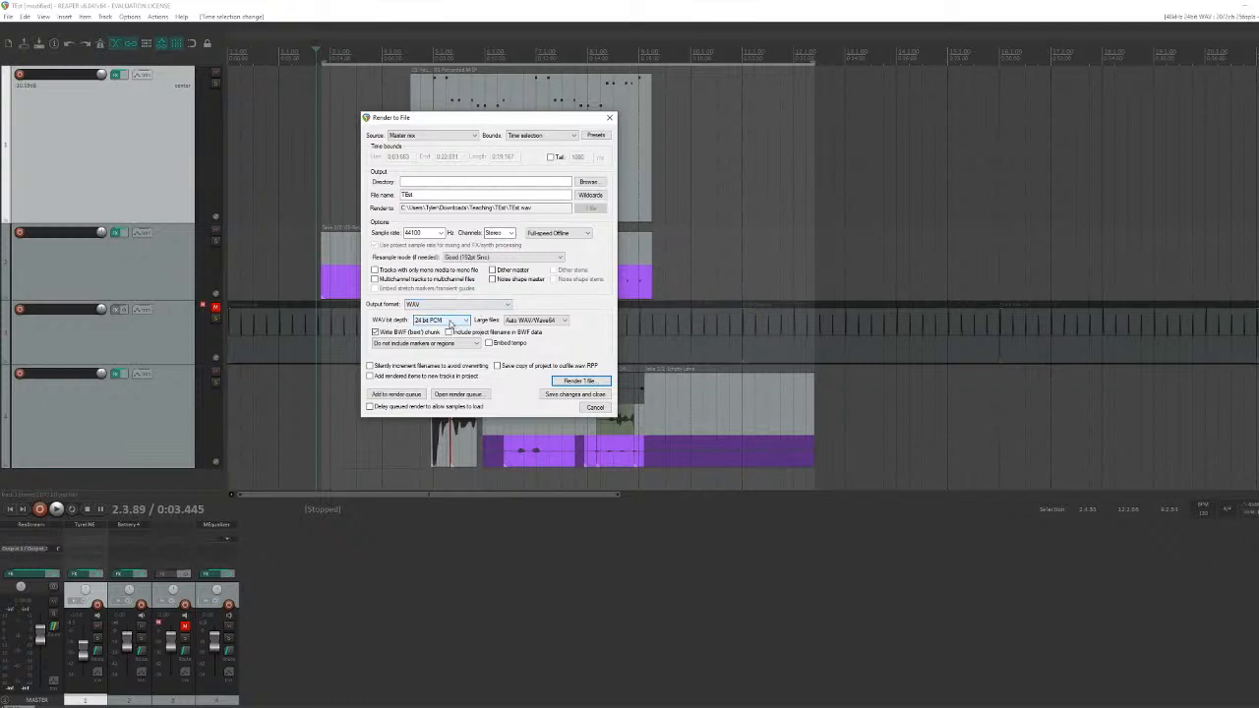
pyautogui.click(451, 323)
pyautogui.click(440, 325)
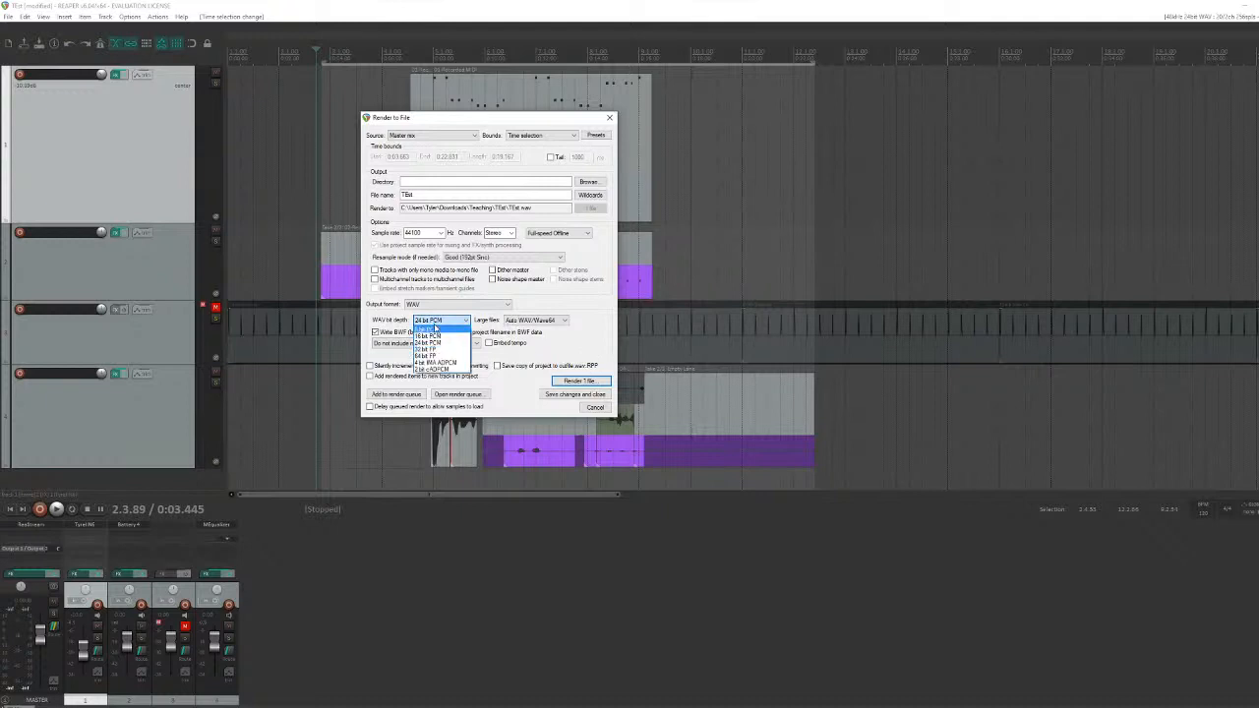
pyautogui.click(435, 327)
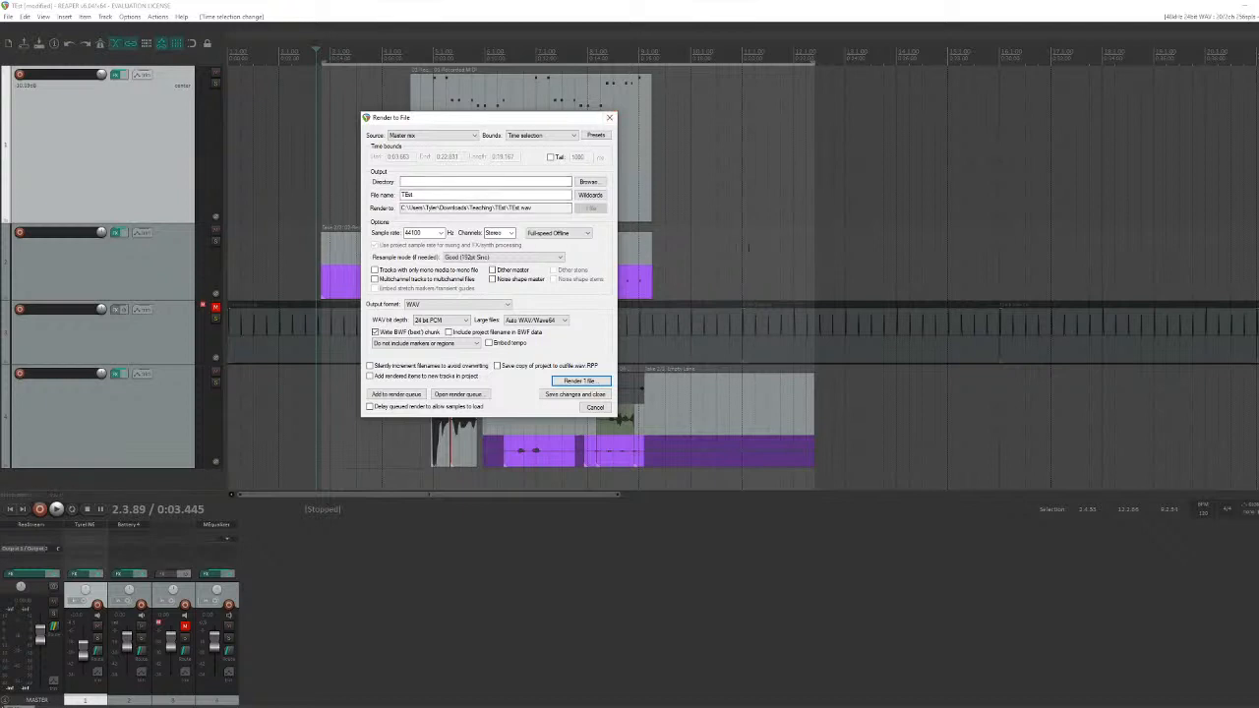
# Step: Set the render output format to FLAC
pyautogui.click(439, 306)
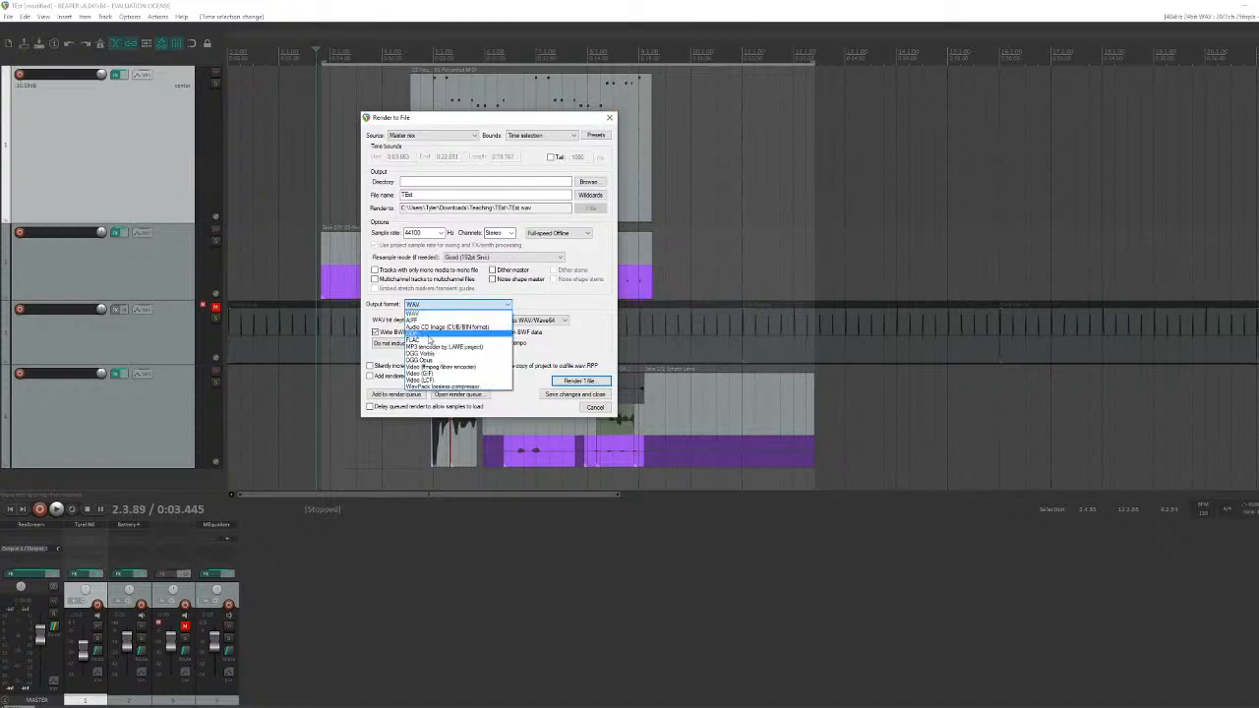
pyautogui.click(429, 340)
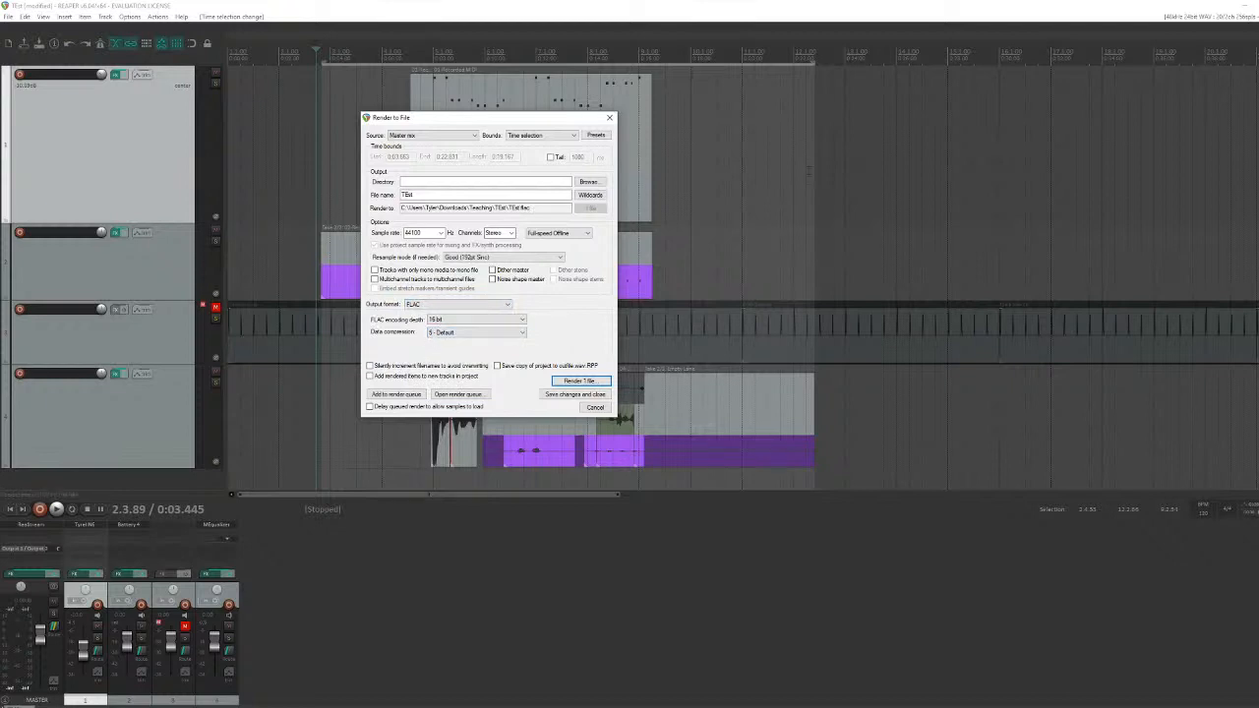
# Step: Switch the render output format between WAV, FLAC and MP3 to compare their options, ending on MP3
pyautogui.click(484, 305)
pyautogui.click(482, 315)
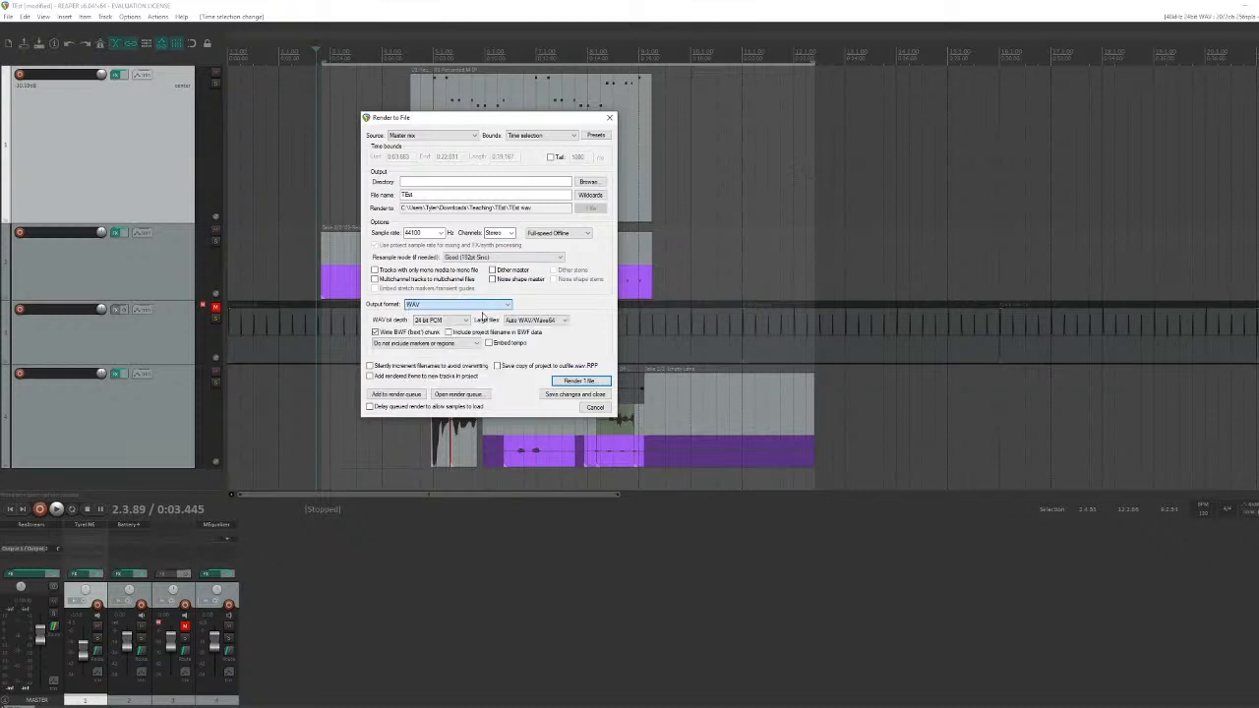
pyautogui.click(484, 305)
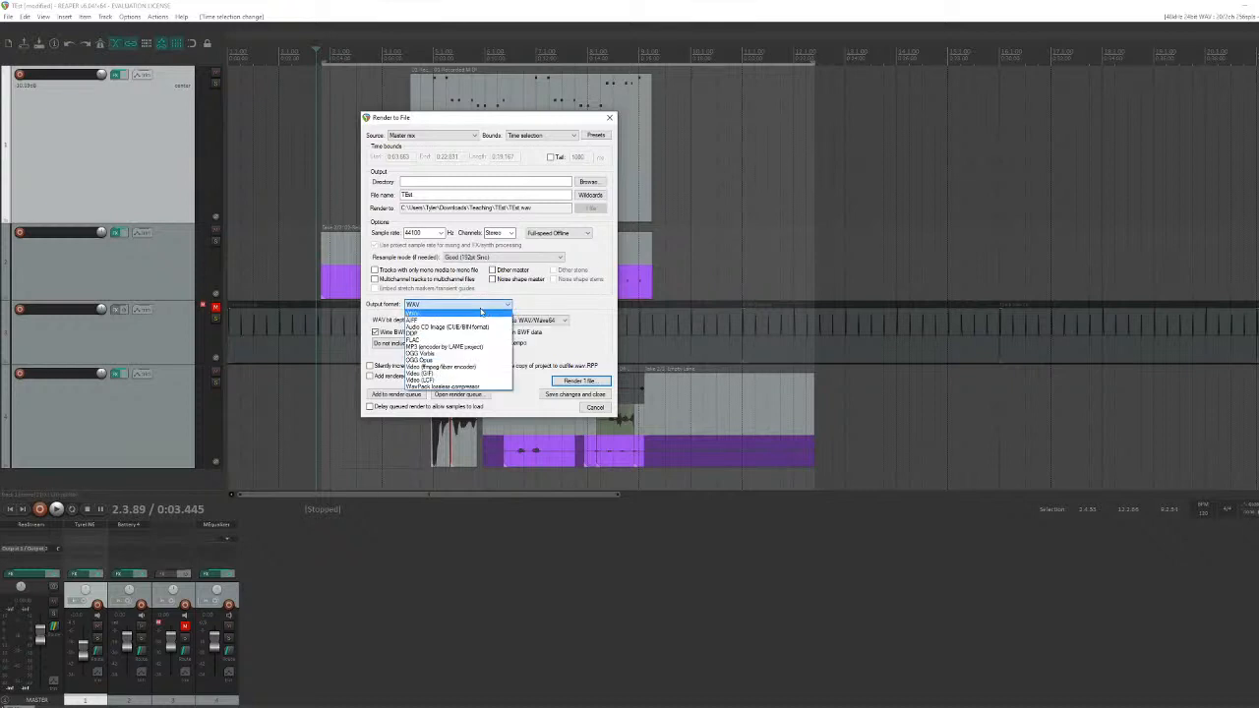
pyautogui.click(445, 339)
pyautogui.click(448, 307)
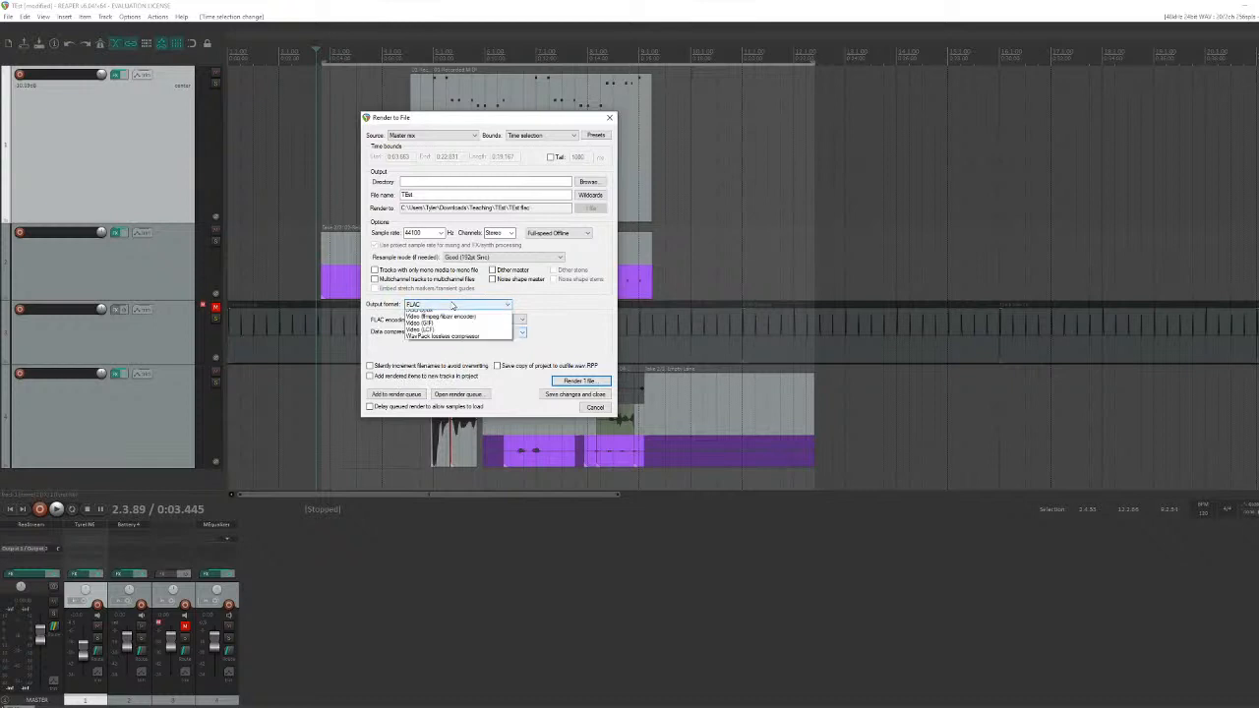
pyautogui.click(449, 314)
pyautogui.click(448, 306)
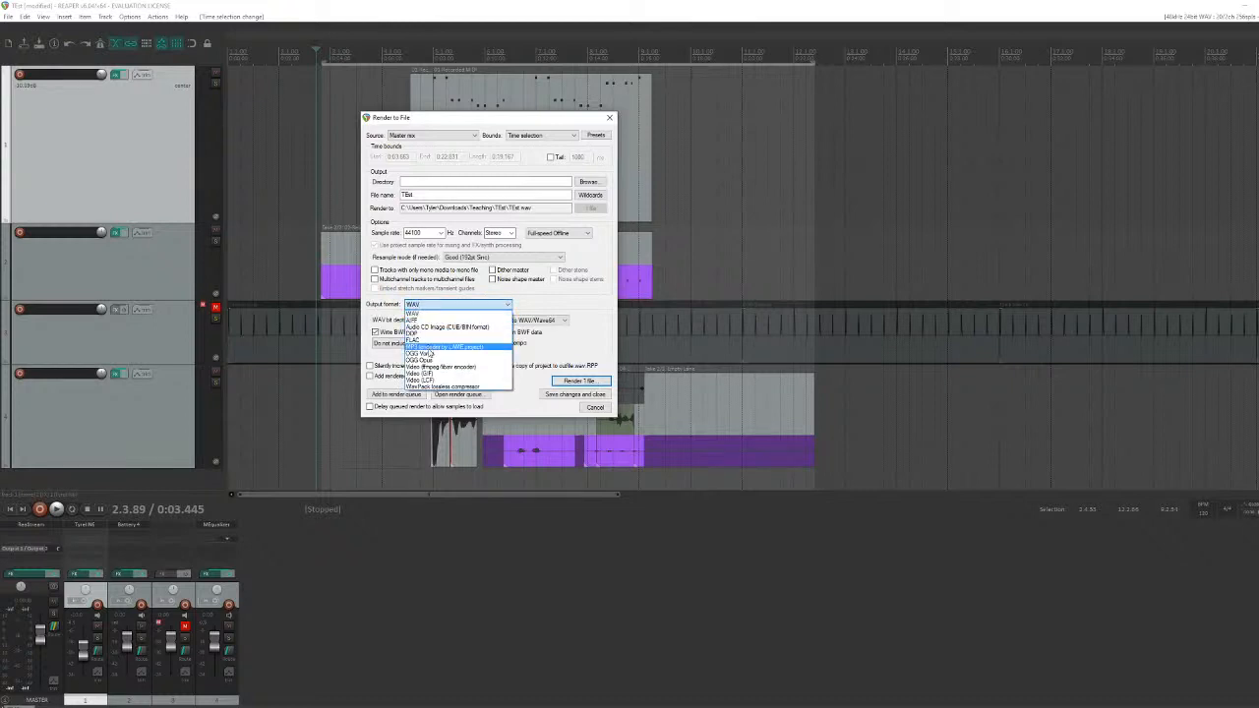
pyautogui.click(437, 334)
pyautogui.click(443, 306)
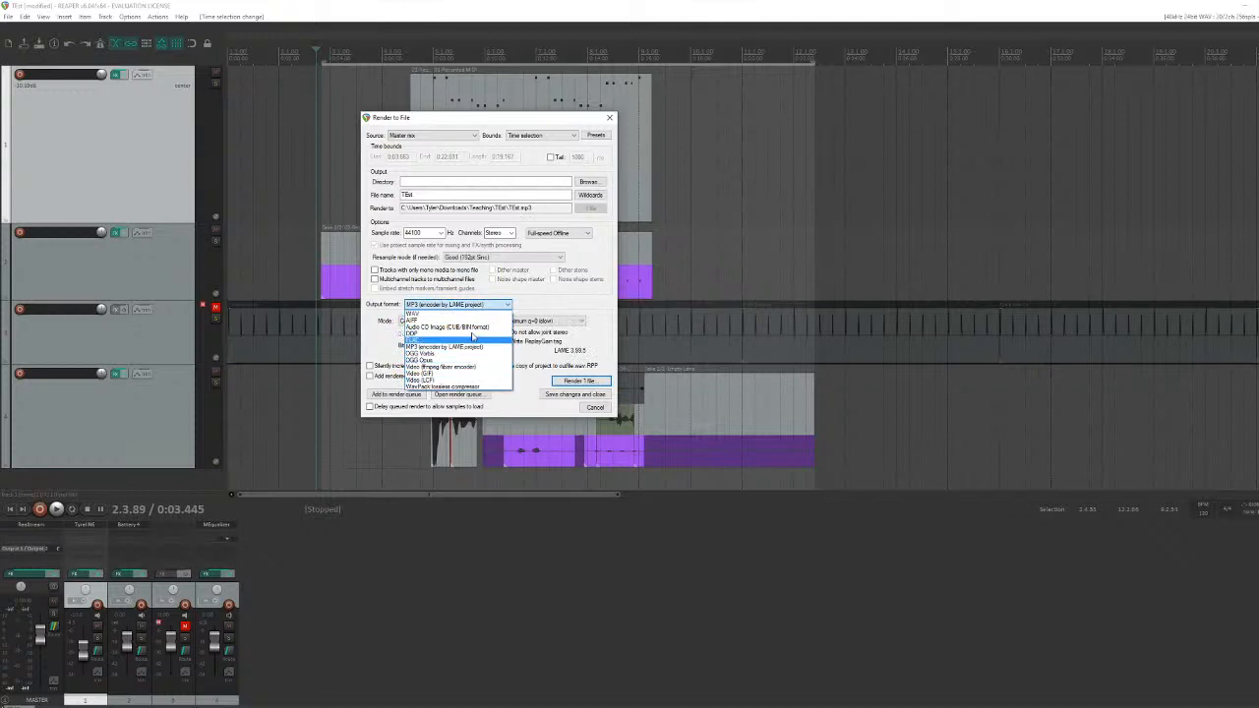
pyautogui.click(540, 304)
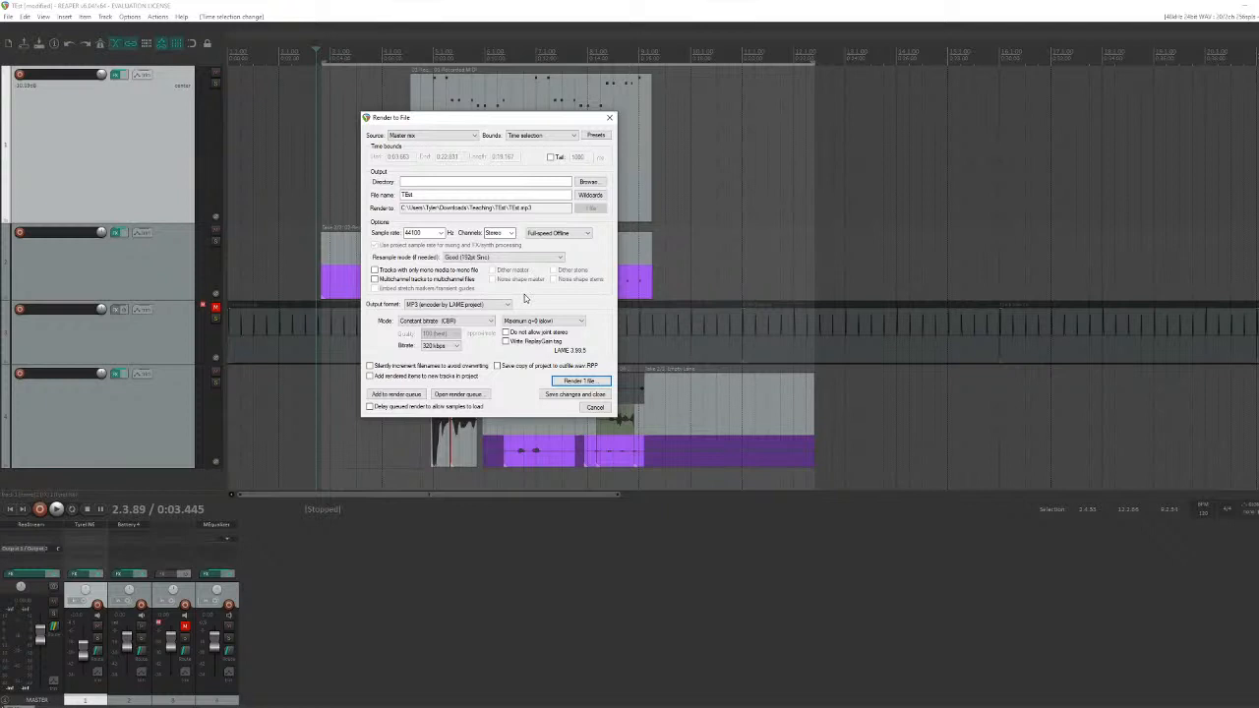
# Step: Set the render output format to WAV and back to MP3, and cancel the render settings
pyautogui.click(495, 305)
pyautogui.click(485, 314)
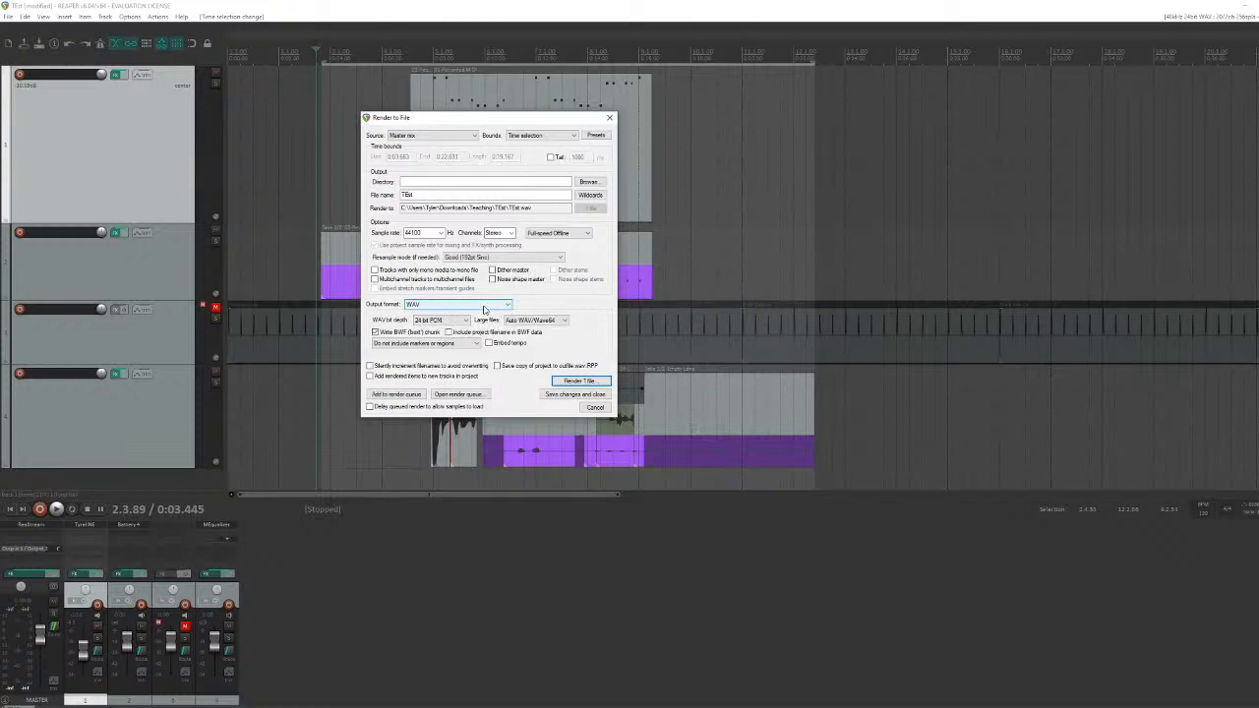
pyautogui.click(484, 306)
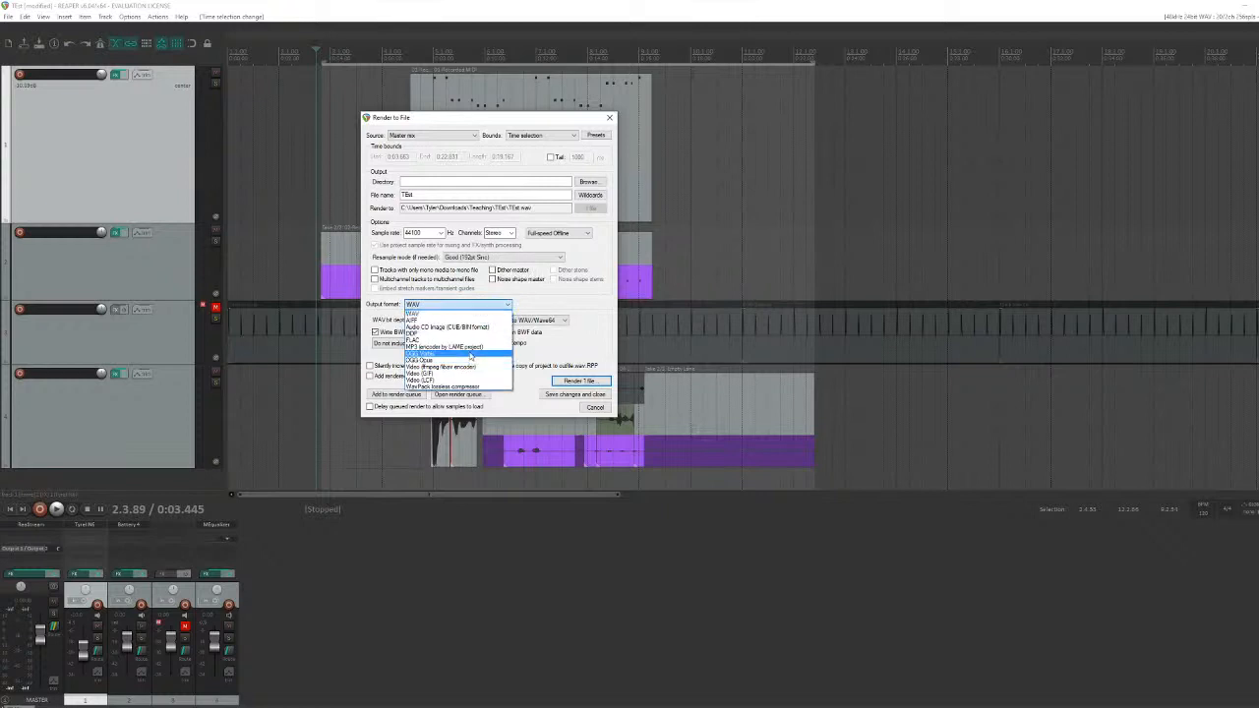
pyautogui.click(448, 346)
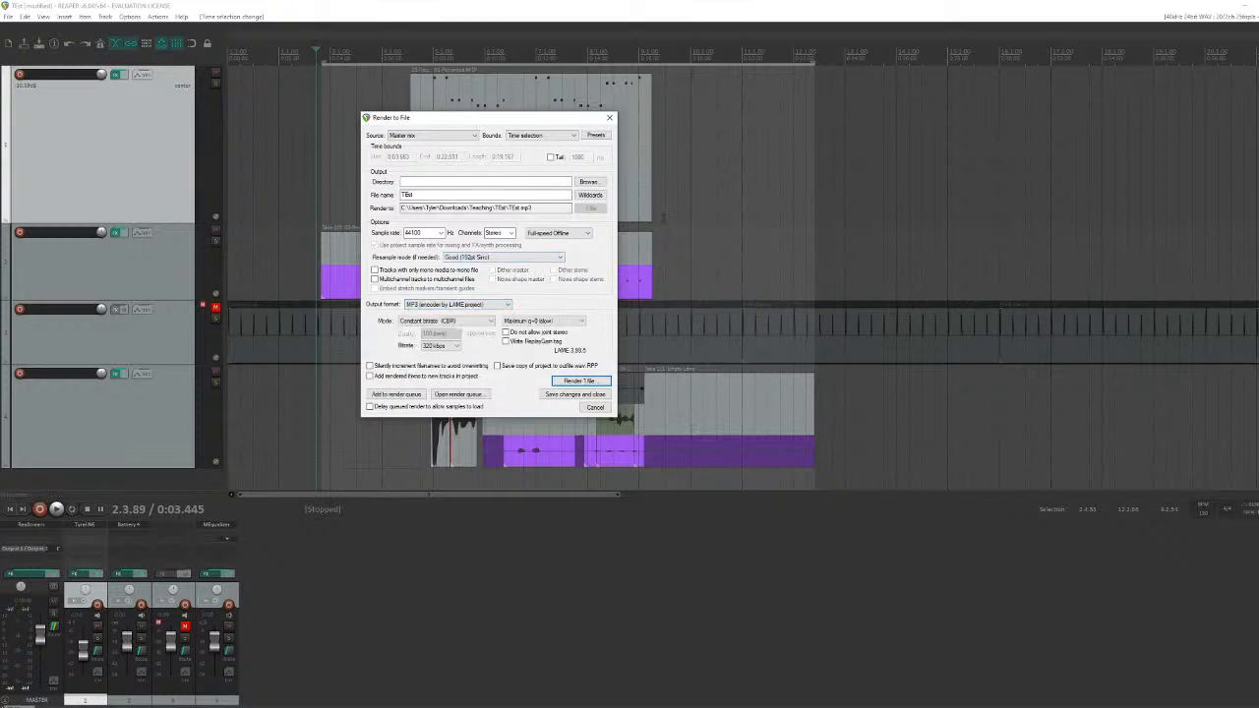
pyautogui.click(600, 407)
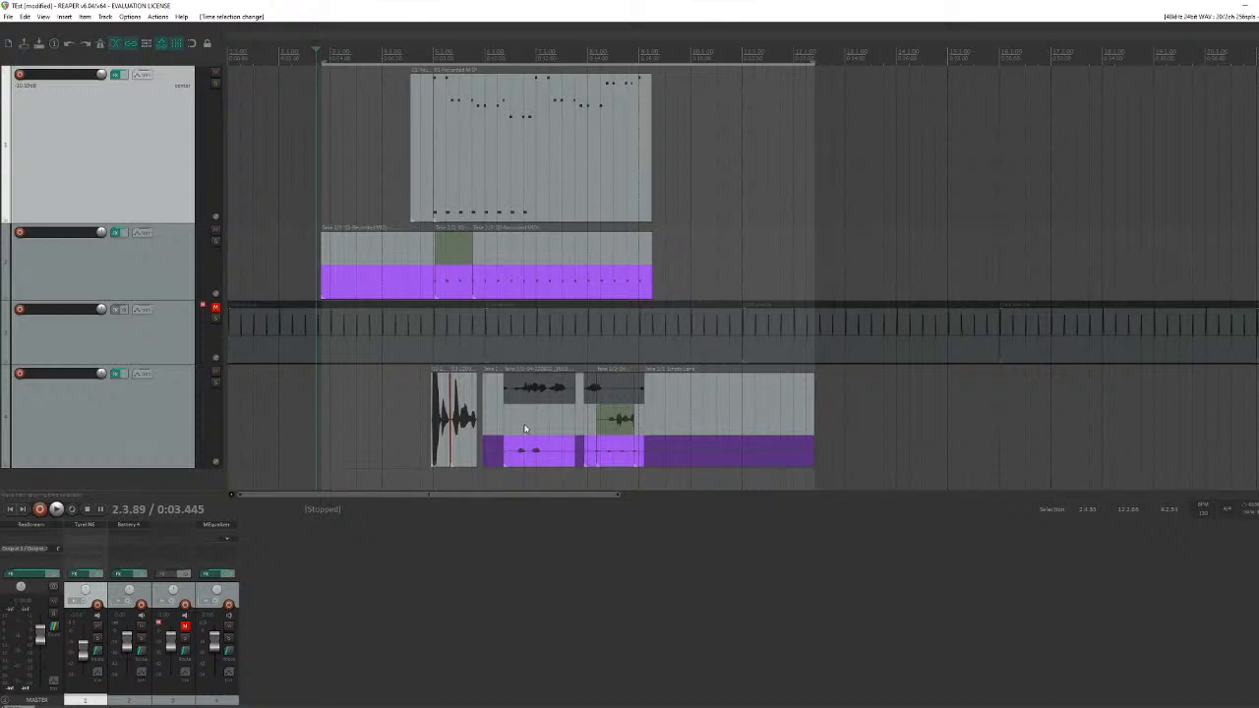
# Step: Select the second audio clip on track 4, arm the track for recording and disarm it again
pyautogui.scroll(4, 526, 427)
pyautogui.scroll(-2, 764, 407)
pyautogui.click(693, 395)
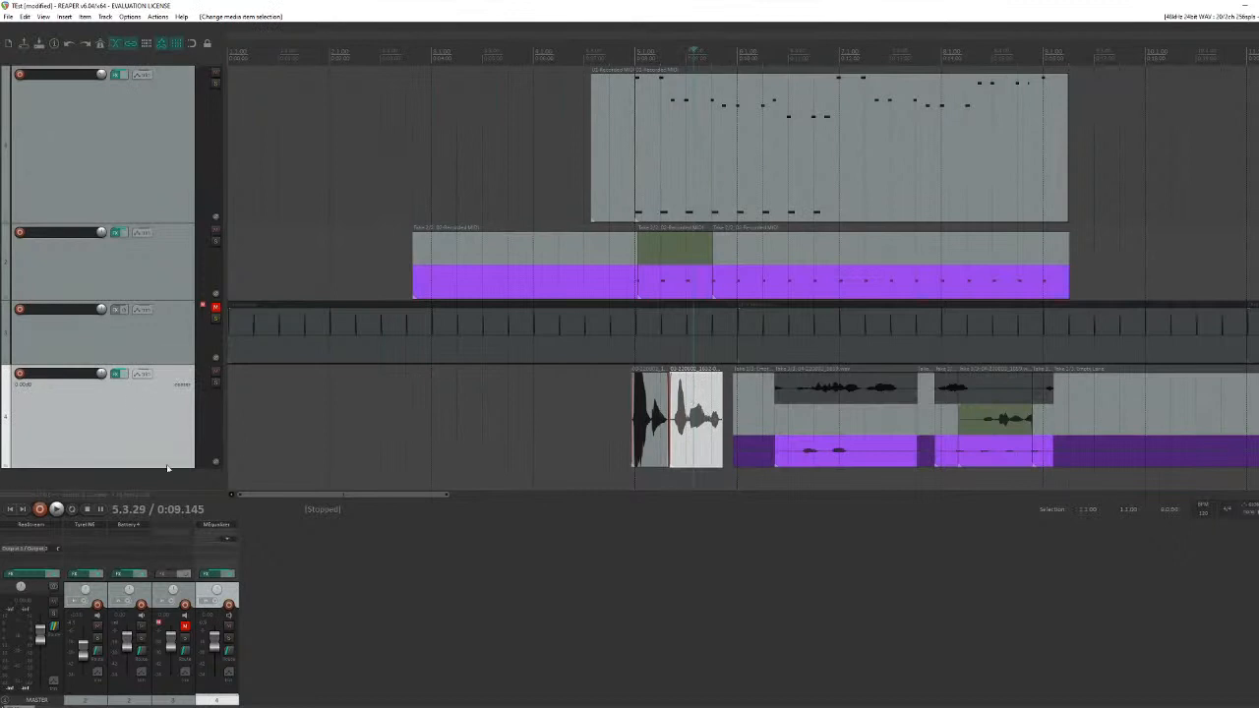
pyautogui.click(229, 605)
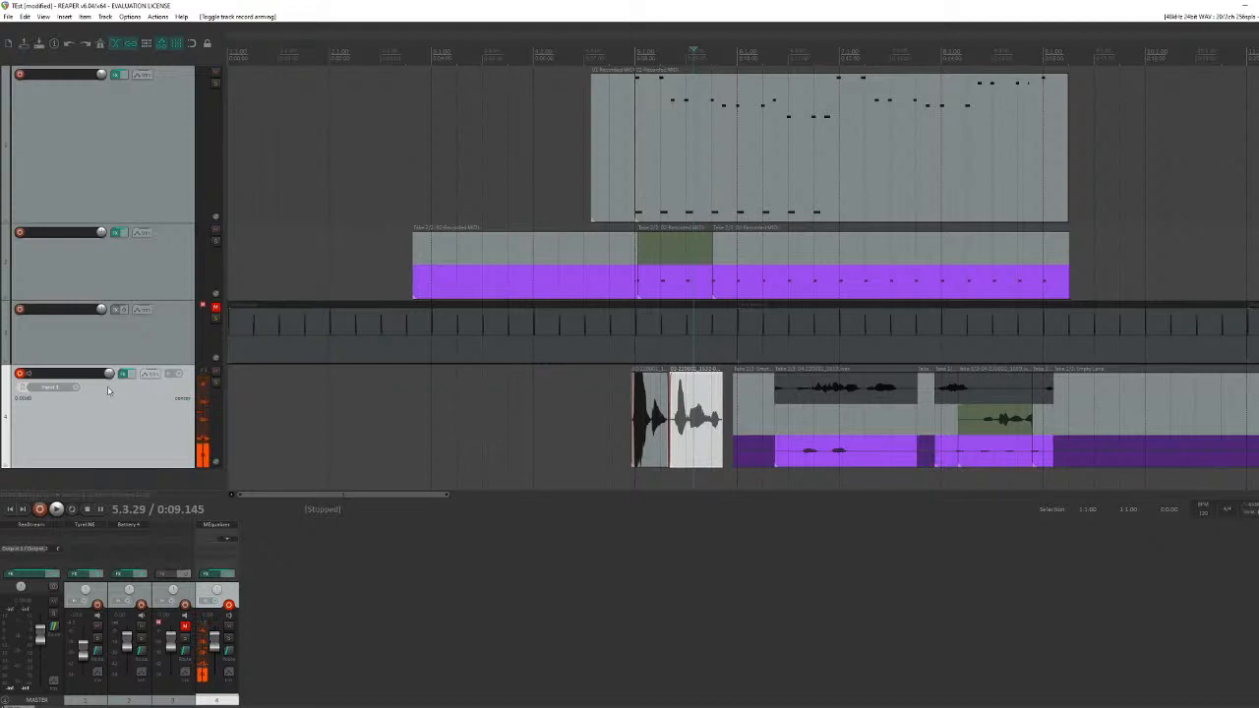
pyautogui.click(230, 606)
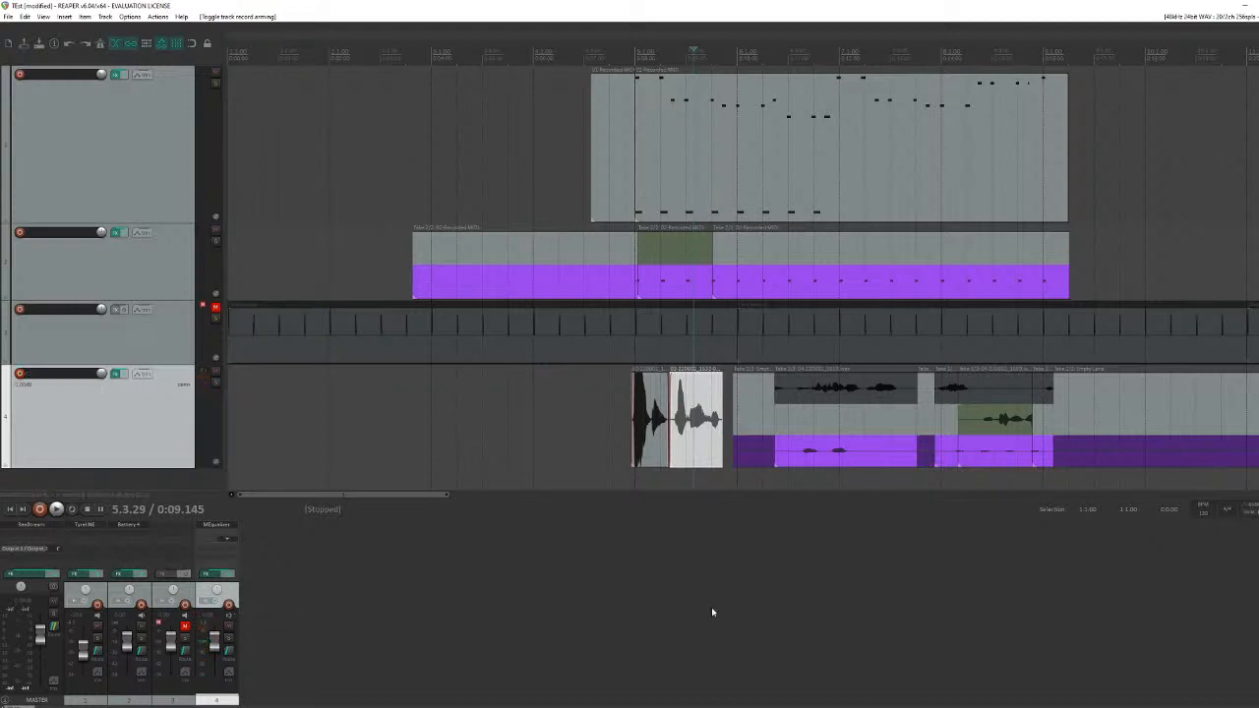
# Step: Reduce the height of track 4 and move the track to the first position in the track list
pyautogui.scroll(-2, 823, 329)
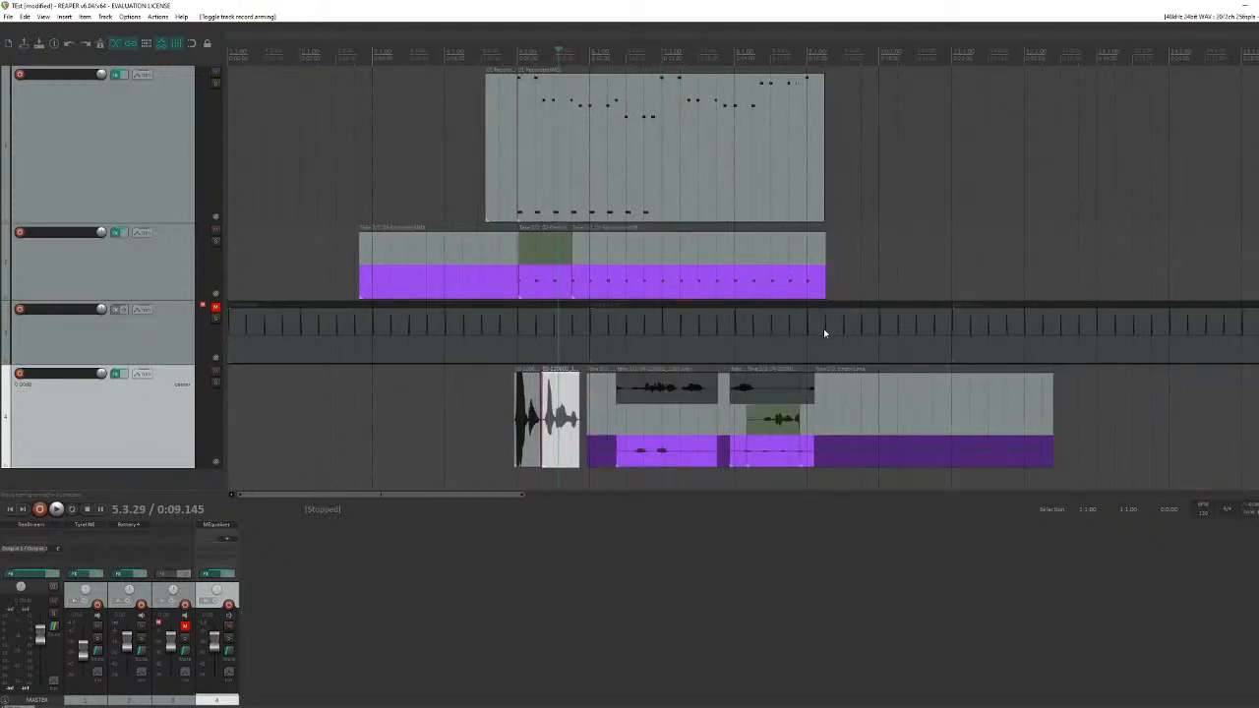
pyautogui.scroll(2, 823, 328)
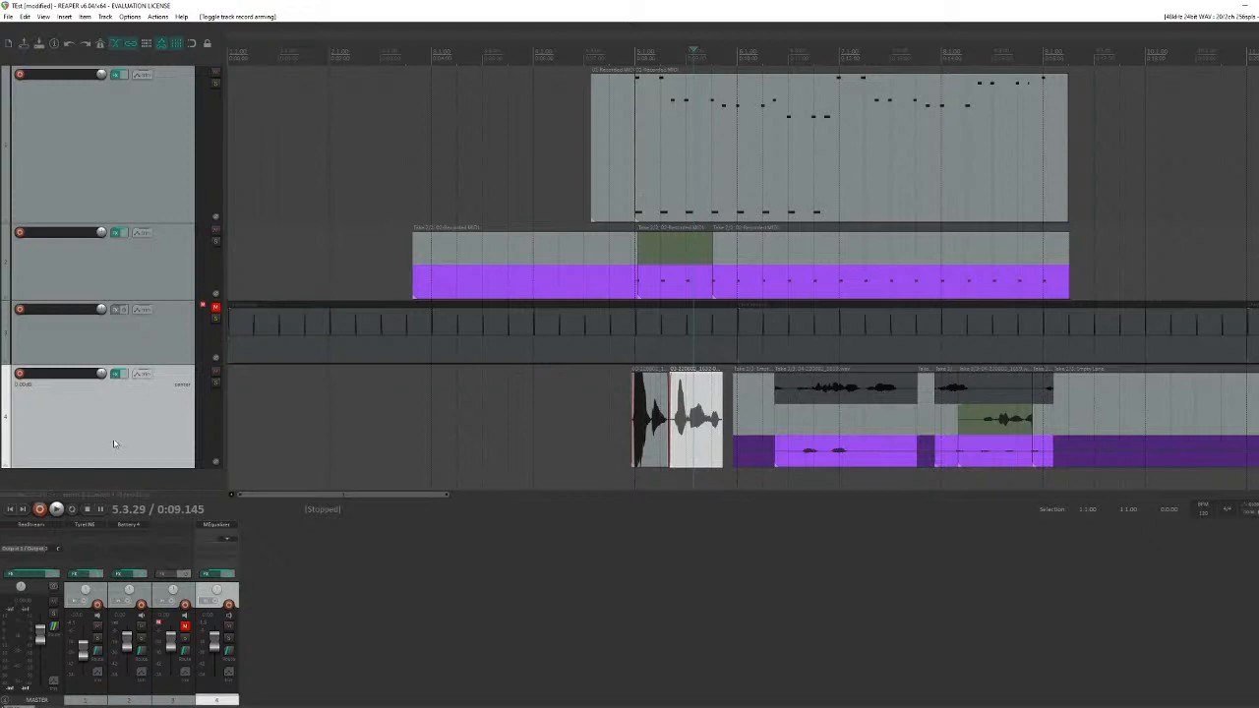
pyautogui.moveTo(108, 470); pyautogui.dragTo(108, 430)
pyautogui.moveTo(166, 394); pyautogui.dragTo(153, 81)
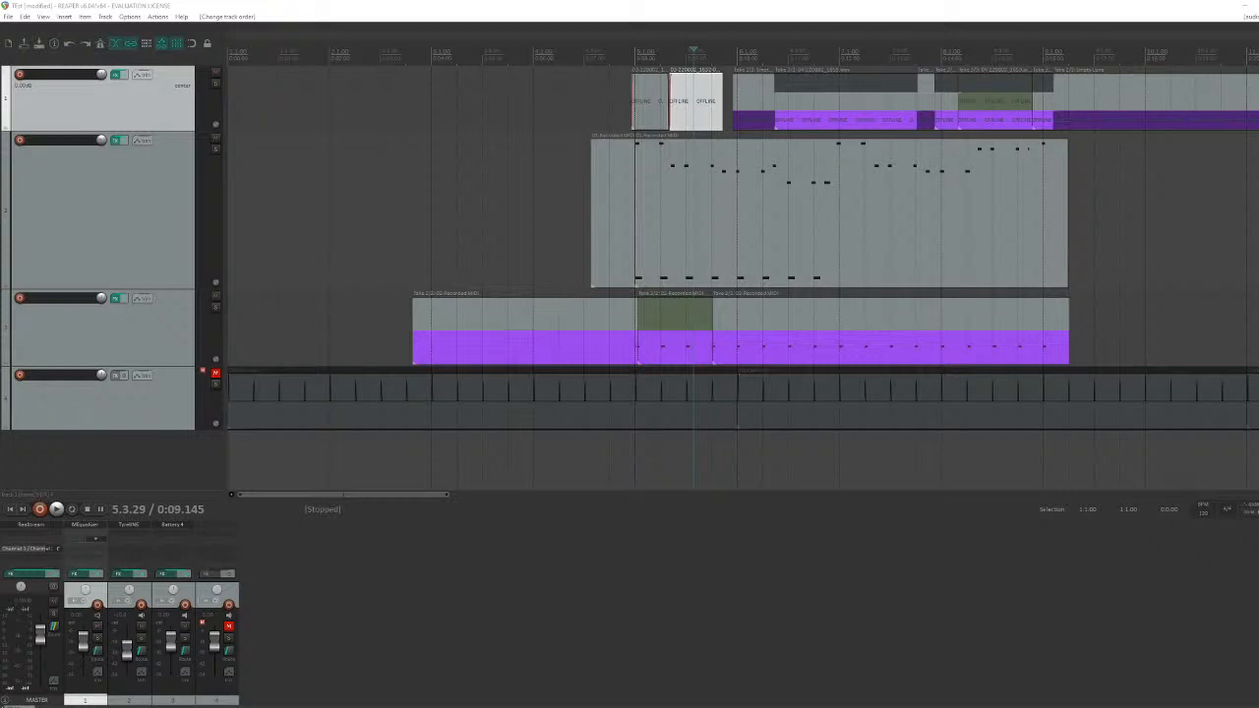
# Step: Try a time selection ahead of the MIDI clip on track 2, shift the clip slightly and undo the shift
pyautogui.click(1130, 192)
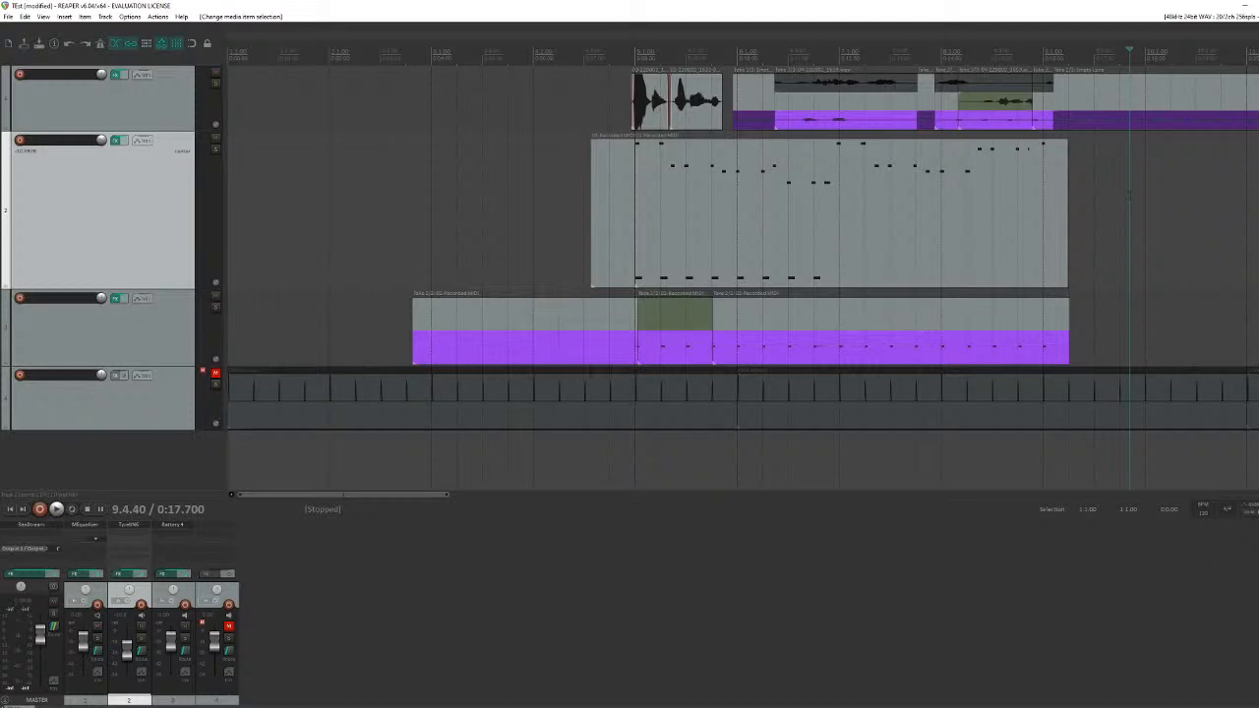
pyautogui.click(1166, 209)
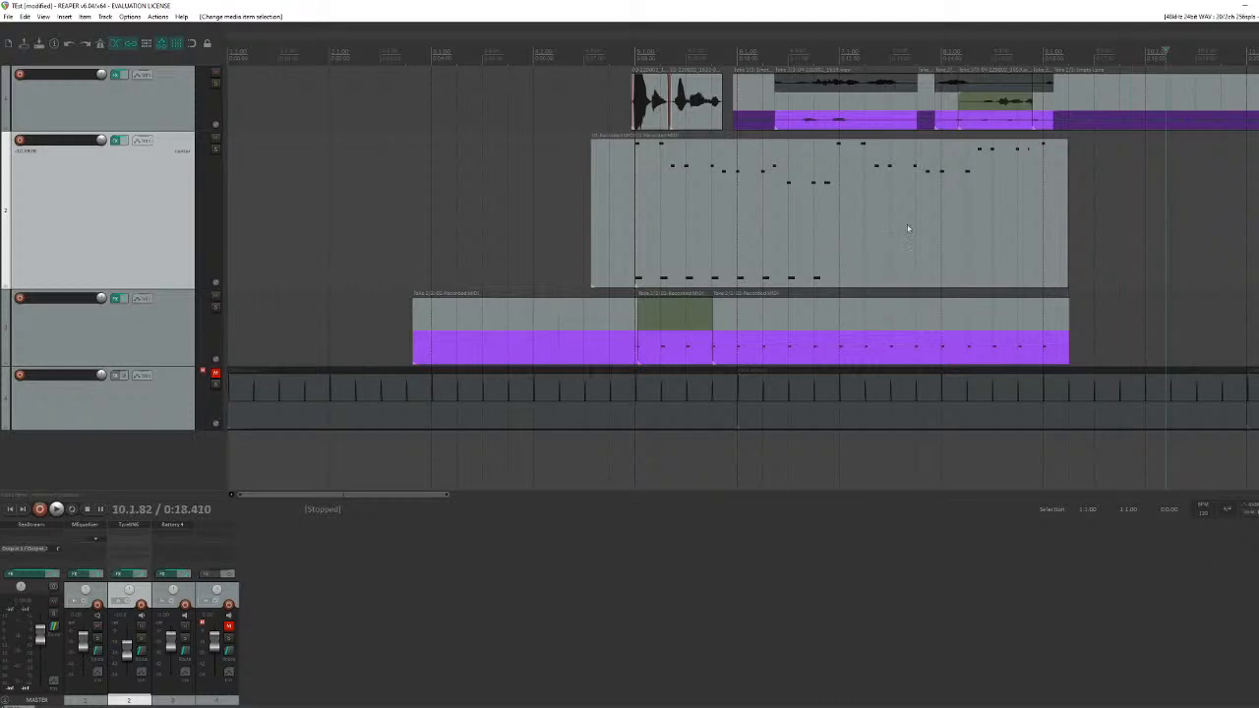
pyautogui.click(495, 215)
pyautogui.moveTo(408, 196); pyautogui.dragTo(536, 190)
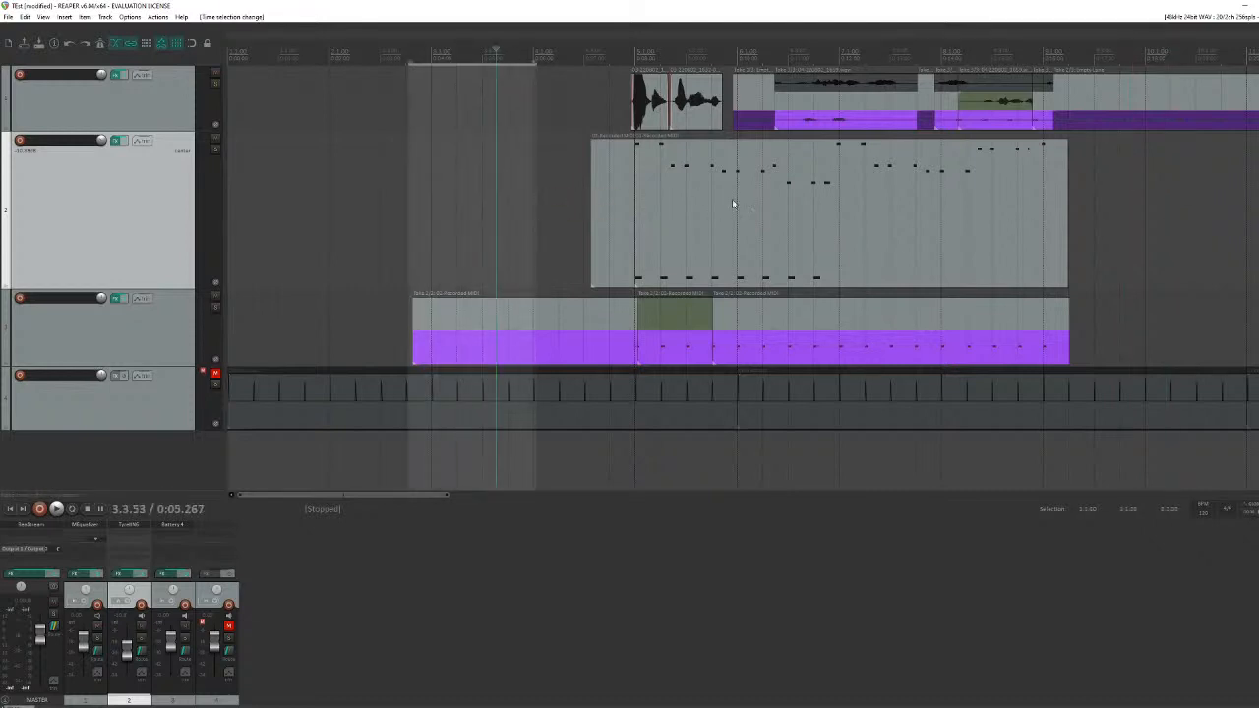
pyautogui.moveTo(813, 267); pyautogui.dragTo(817, 268)
pyautogui.click(1096, 200)
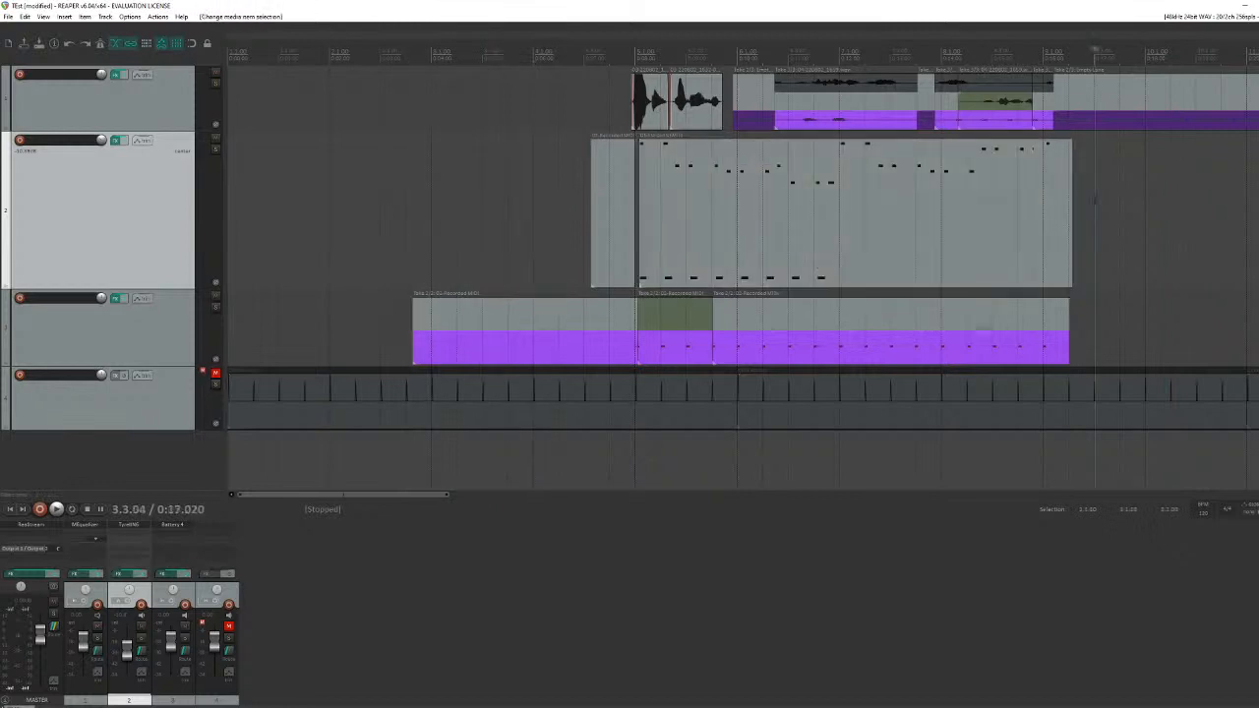
pyautogui.hotkey('ctrl', 'z')
pyautogui.hotkey('ctrl', 'z')
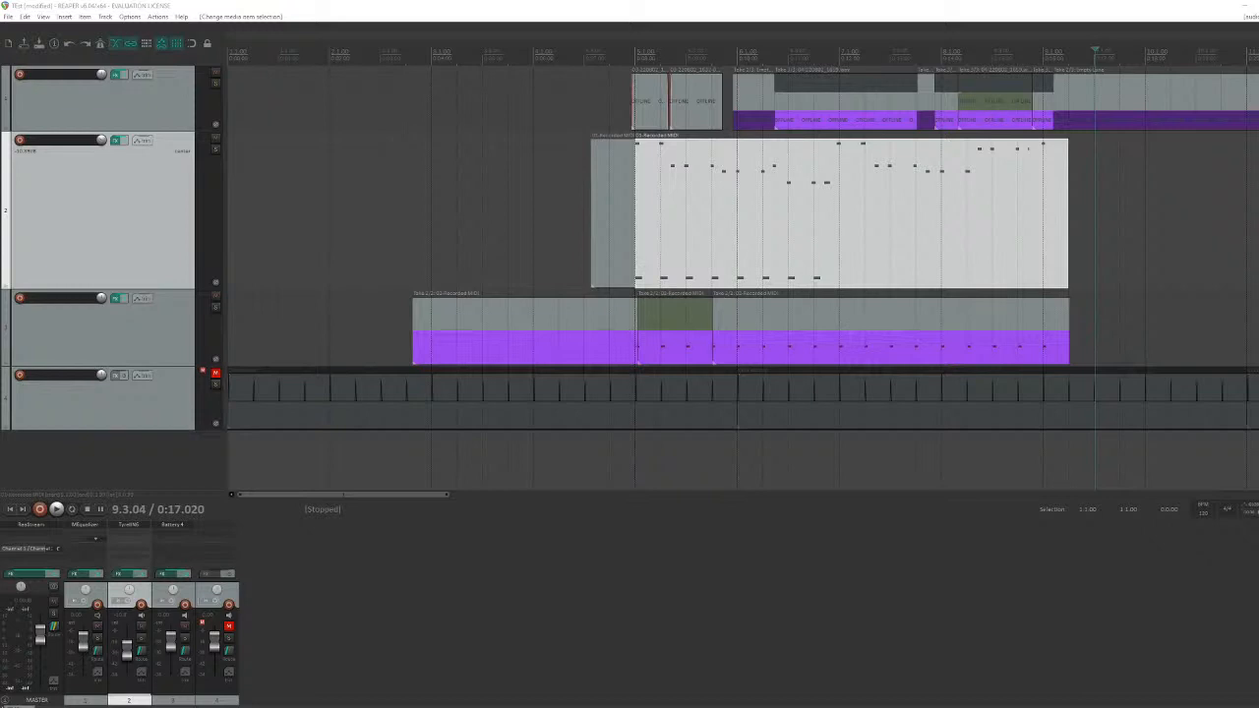
# Step: Select the long MIDI clip on track 2 and enlarge the height of the audio track above it
pyautogui.click(1101, 216)
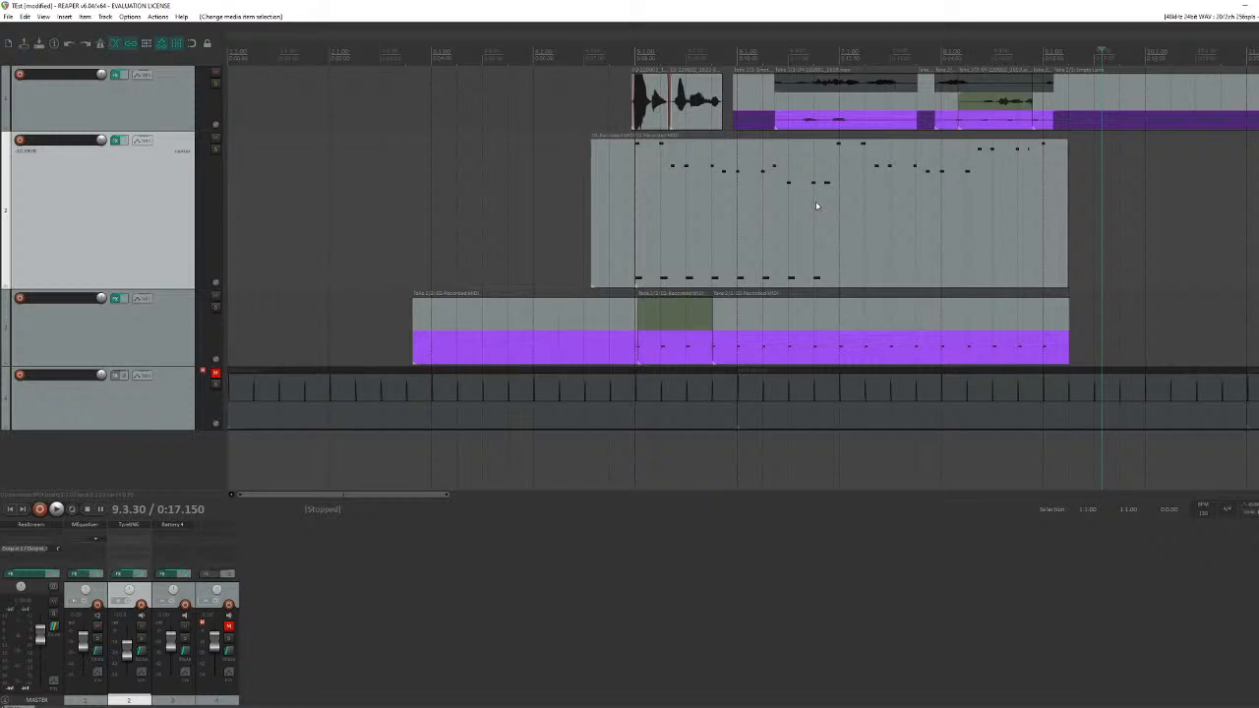
pyautogui.click(817, 206)
pyautogui.click(726, 195)
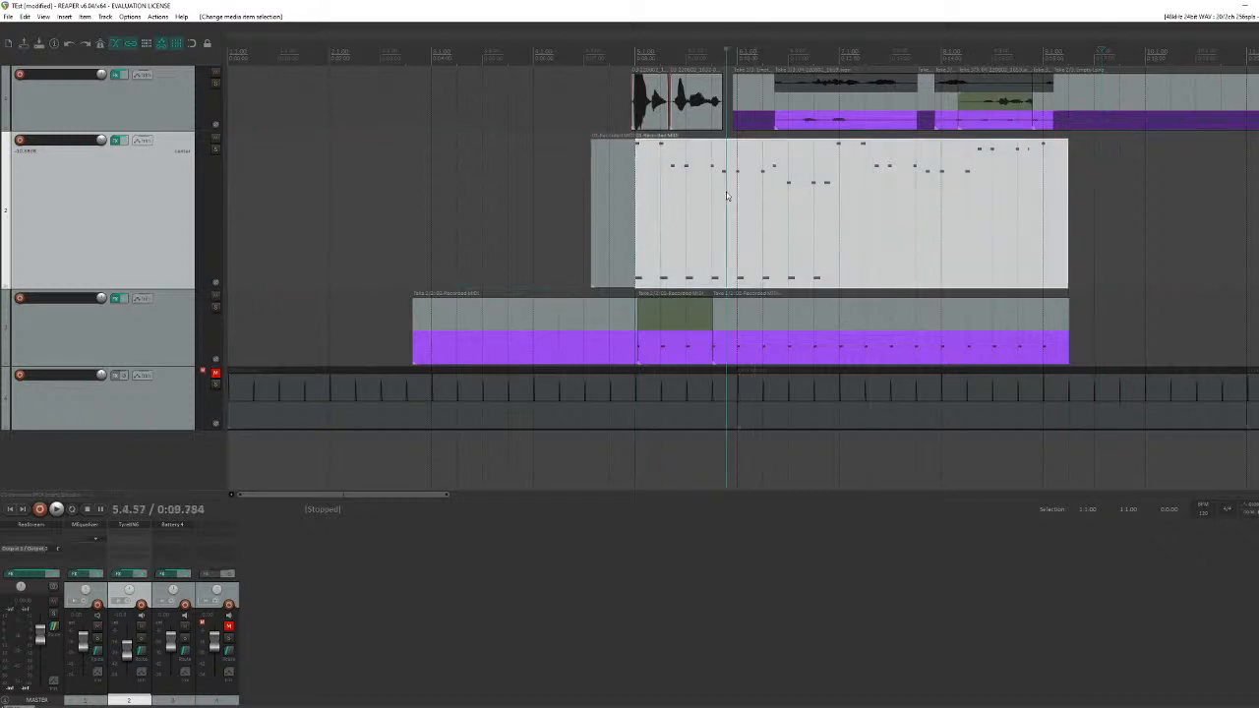
pyautogui.click(170, 131)
pyautogui.moveTo(173, 132); pyautogui.dragTo(173, 280)
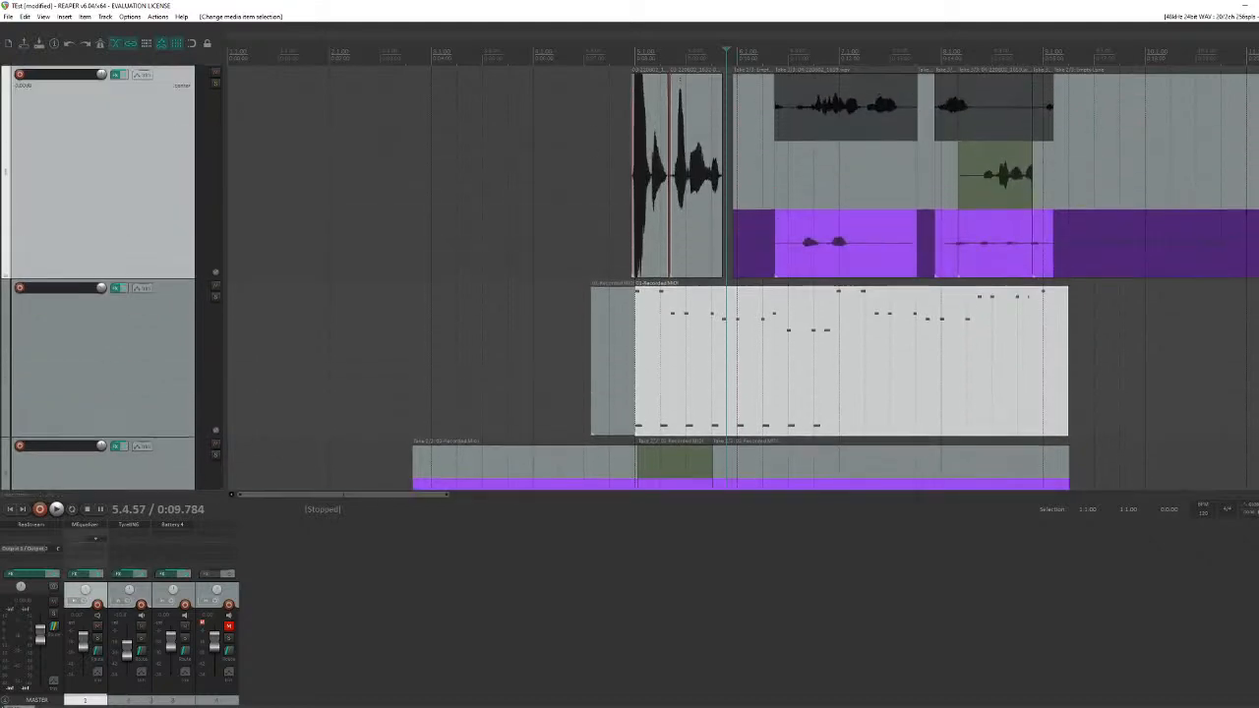
# Step: Select the second audio clip on track 1 and examine its waveform up close and against the whole arrangement
pyautogui.scroll(6, 722, 177)
pyautogui.click(554, 132)
pyautogui.scroll(8, 582, 163)
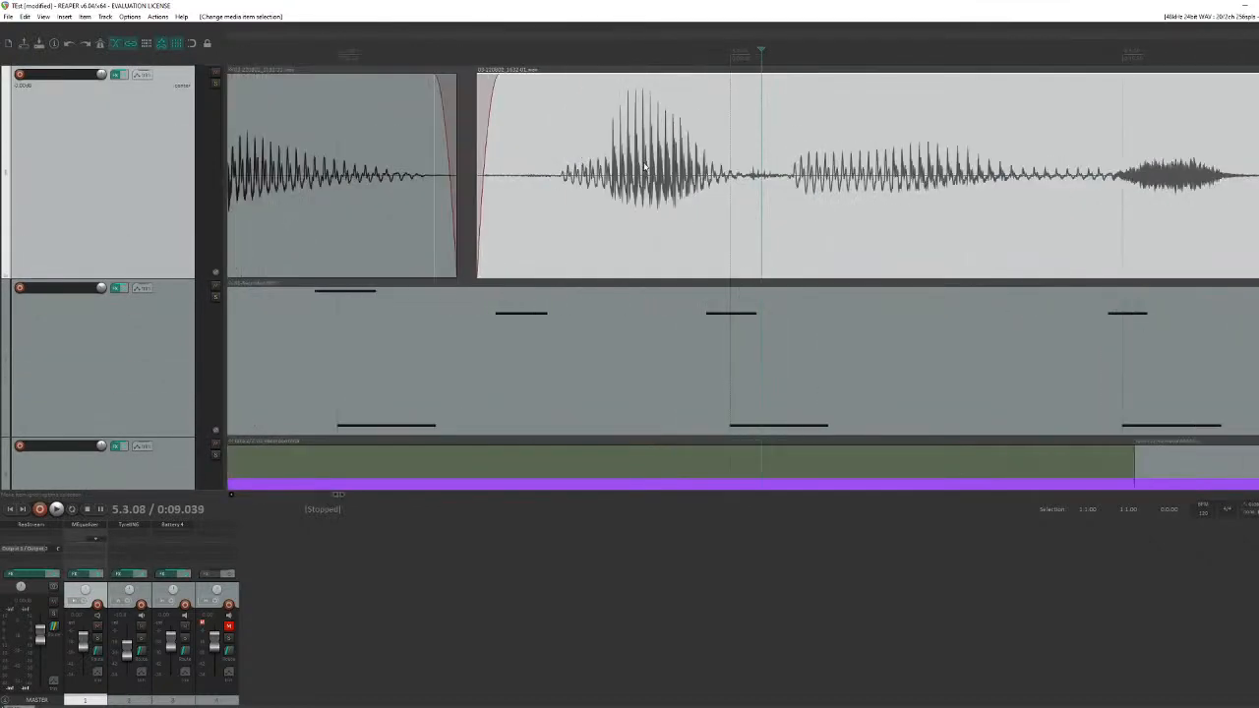
pyautogui.scroll(10, 453, 172)
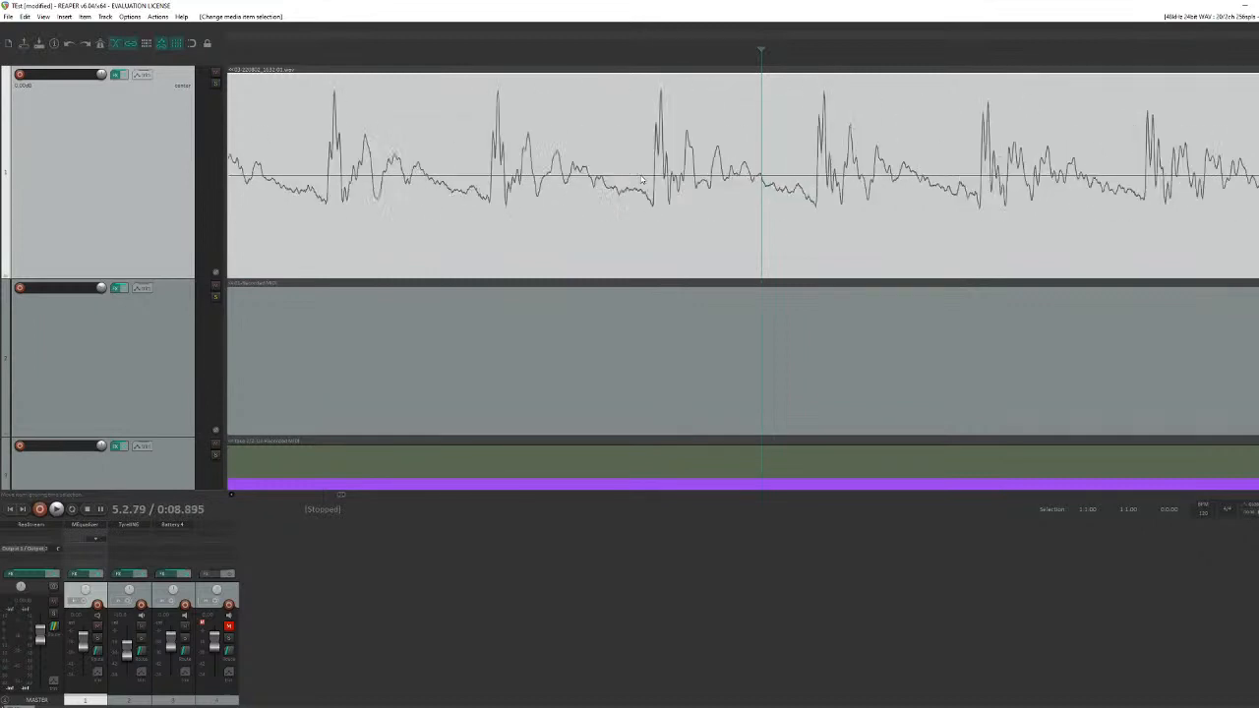
pyautogui.scroll(-15, 642, 179)
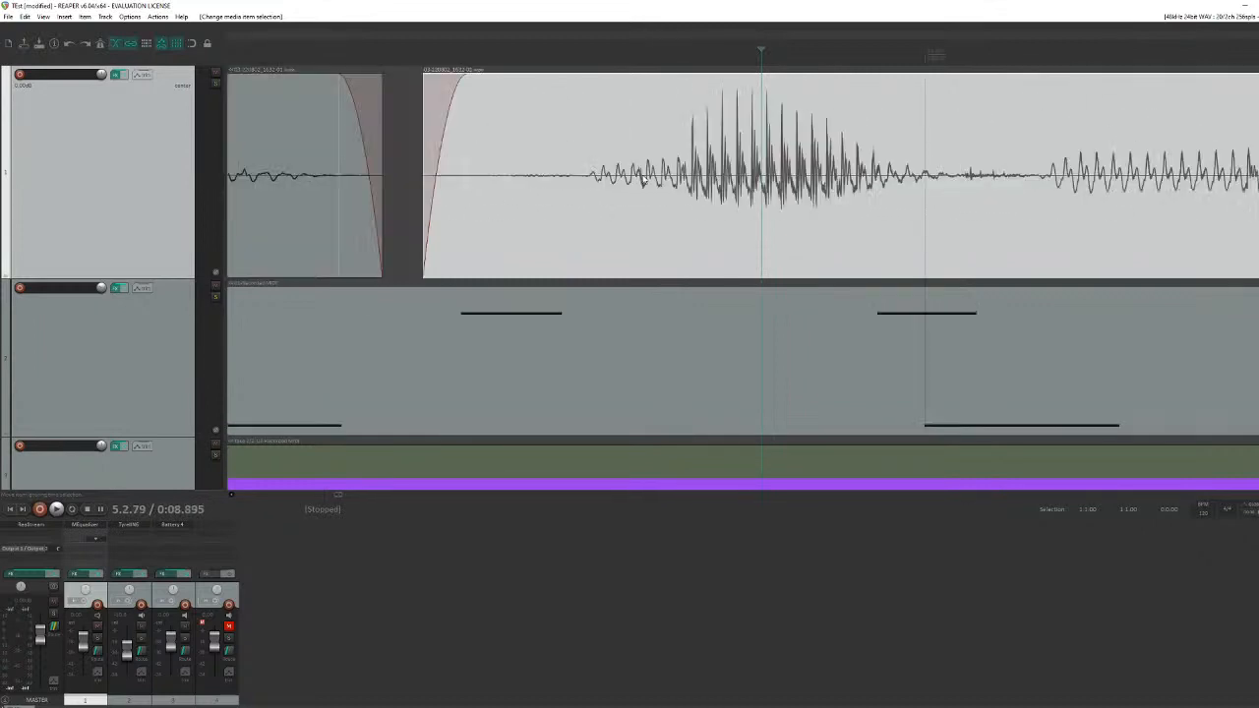
pyautogui.scroll(-10, 645, 179)
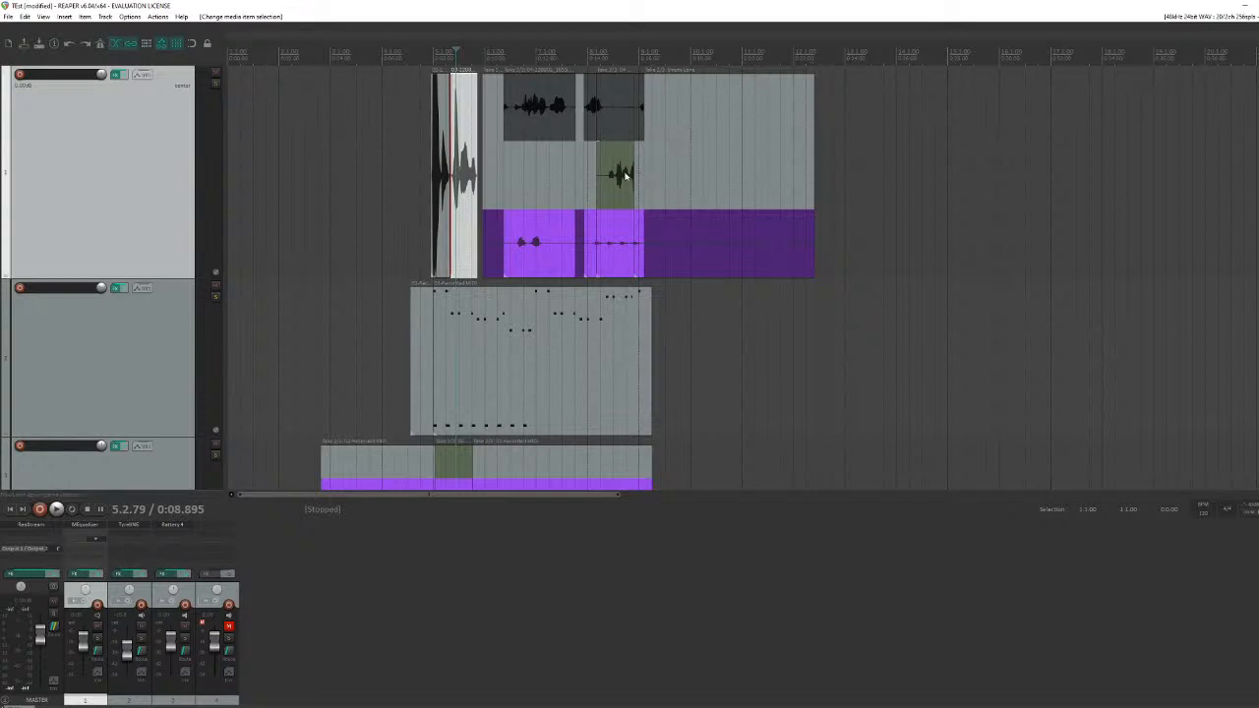
pyautogui.scroll(3, 643, 176)
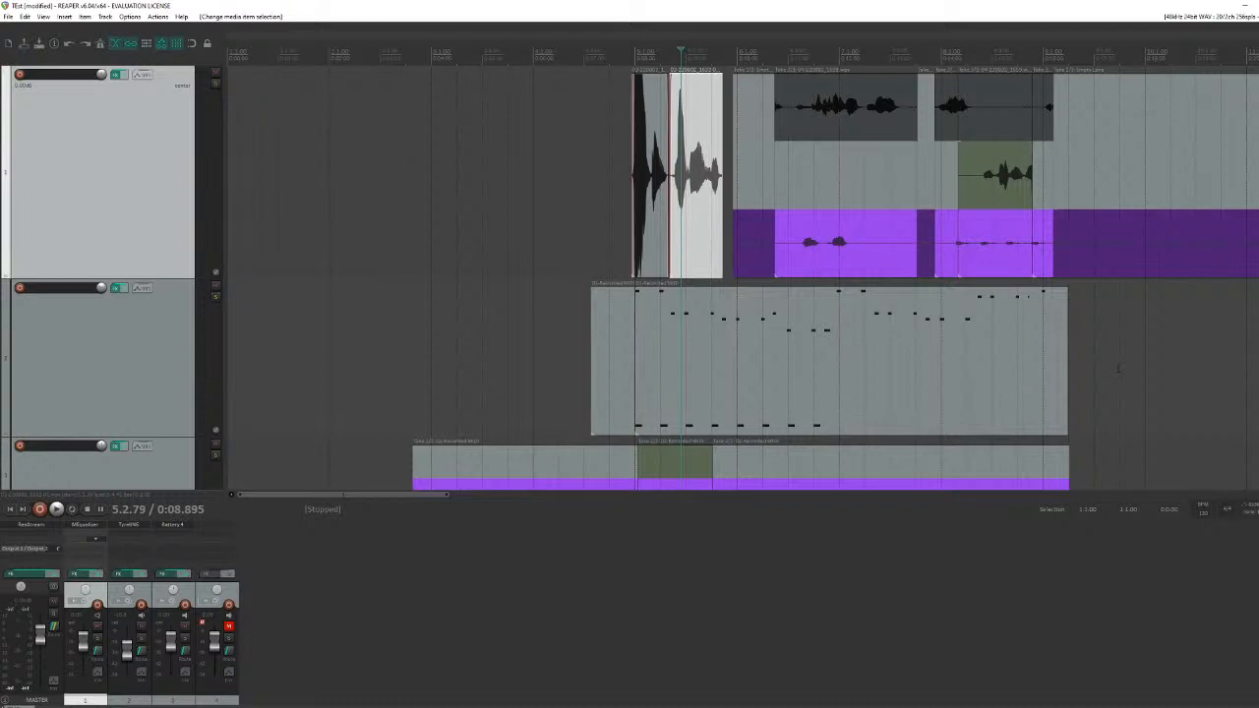
# Step: Open the track 2 synth and the track 1 effects chain, and close the synth window
pyautogui.click(117, 289)
pyautogui.click(117, 74)
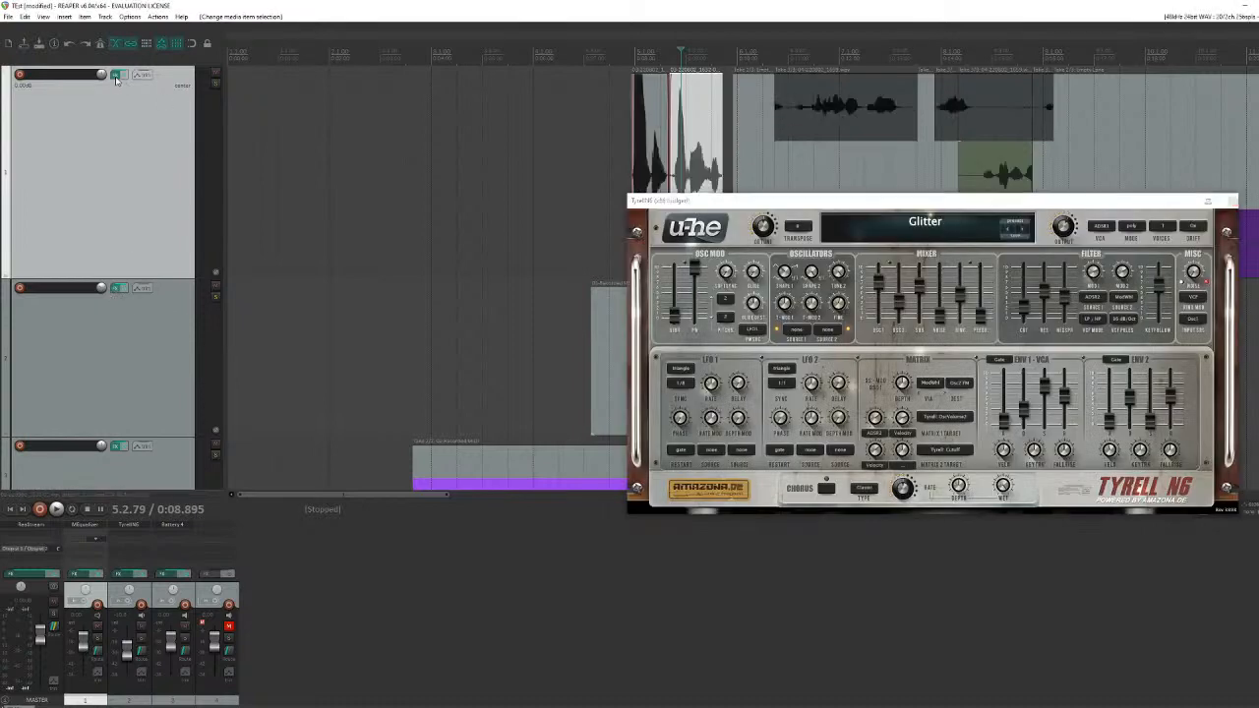
pyautogui.click(1234, 202)
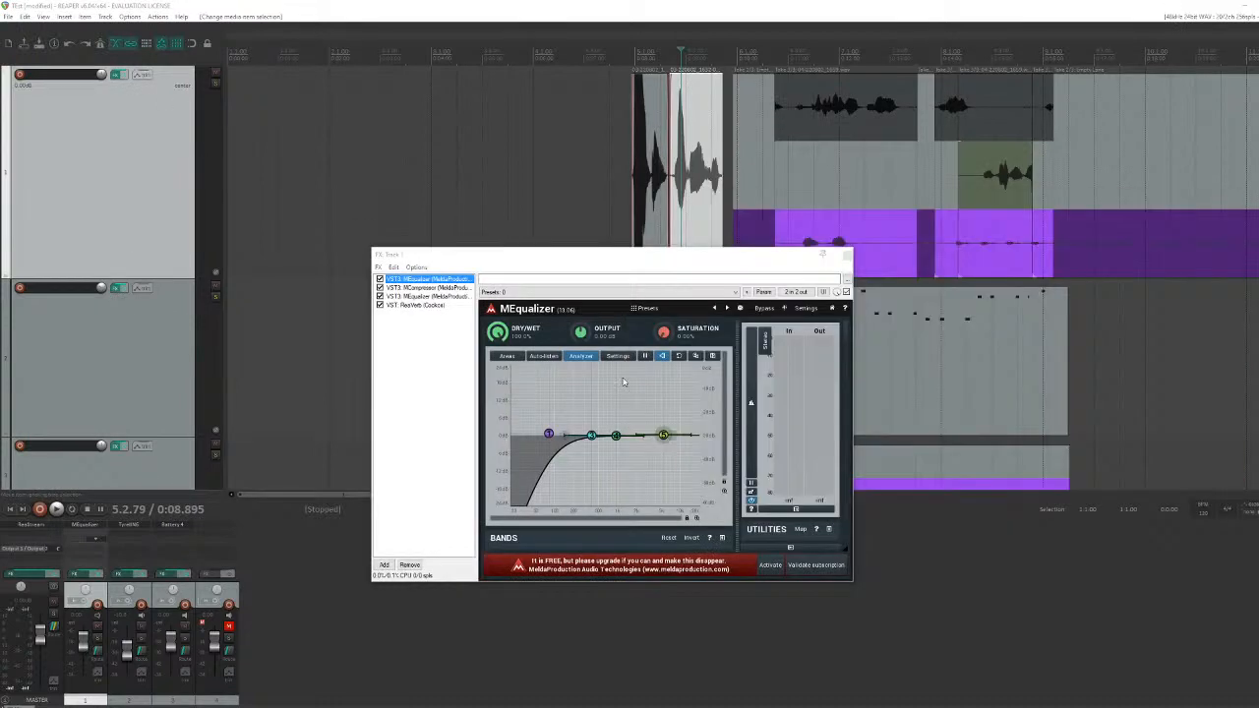
# Step: Look through the MCompressor and second MEqualizer on track 1 and return to the first MEqualizer
pyautogui.click(426, 289)
pyautogui.click(426, 297)
pyautogui.click(424, 290)
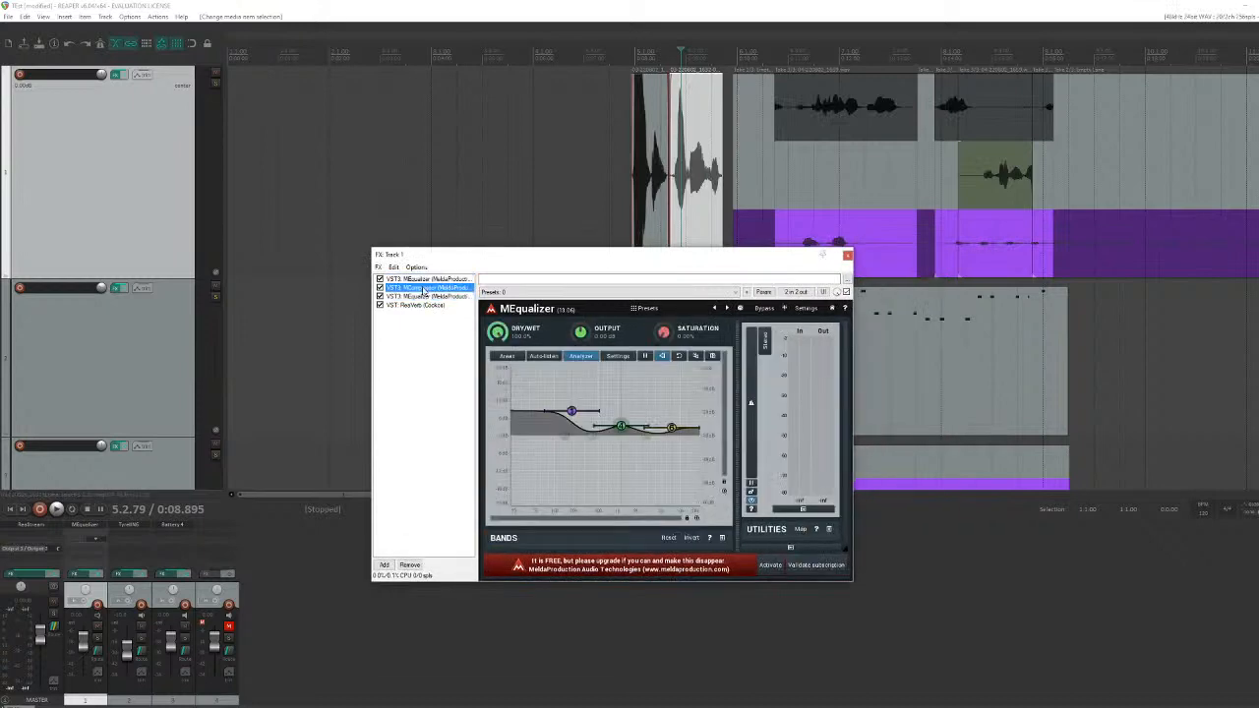
pyautogui.click(426, 280)
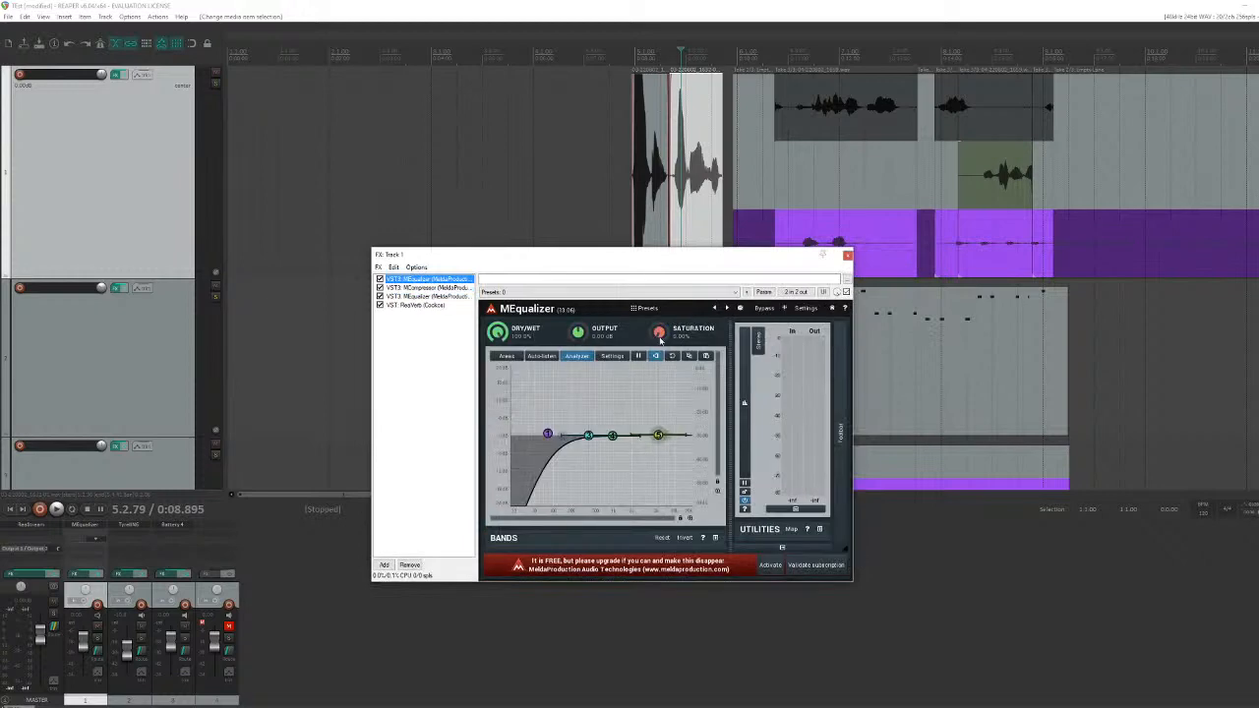
pyautogui.moveTo(659, 334)
pyautogui.mouseDown()
pyautogui.moveTo(659, 298)
pyautogui.moveTo(659, 335)
pyautogui.mouseUp()
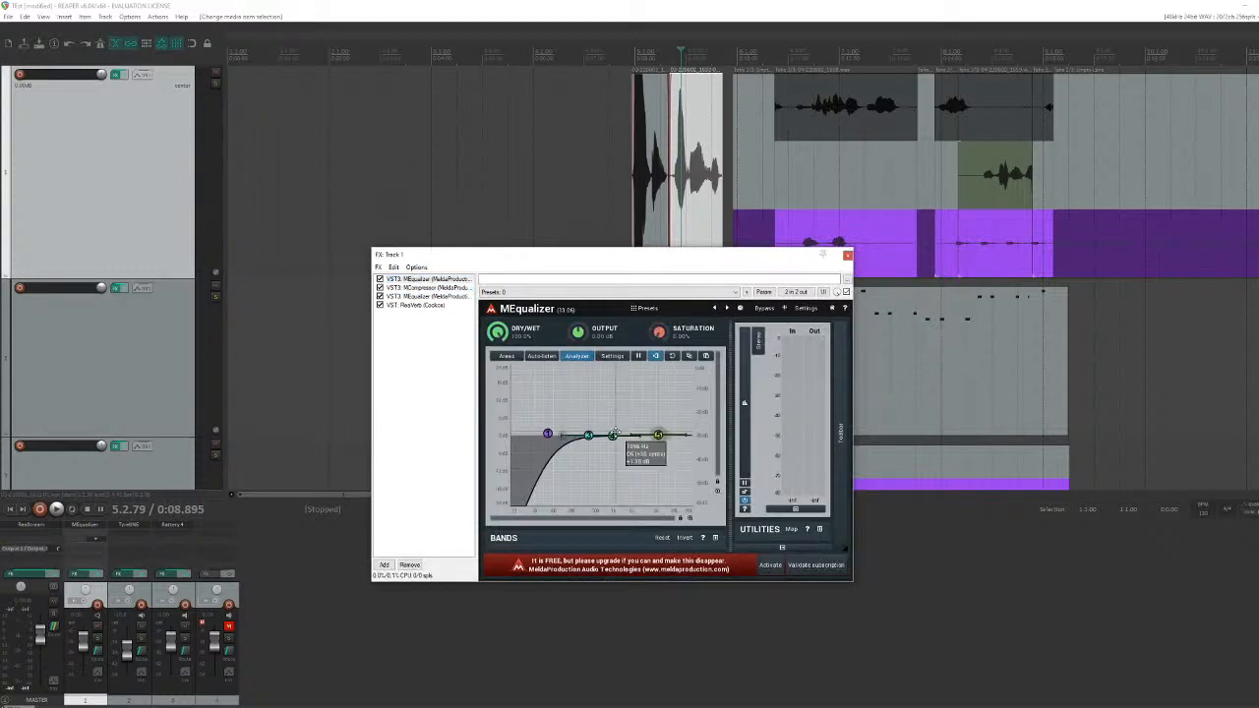
# Step: Raise band 4 of the first MEqualizer to a gain of about 13 dB and increase its harmonics in the band settings
pyautogui.moveTo(612, 436); pyautogui.dragTo(612, 396)
pyautogui.rightClick(612, 397)
pyautogui.moveTo(743, 345); pyautogui.dragTo(934, 356)
pyautogui.moveTo(913, 476); pyautogui.dragTo(914, 452)
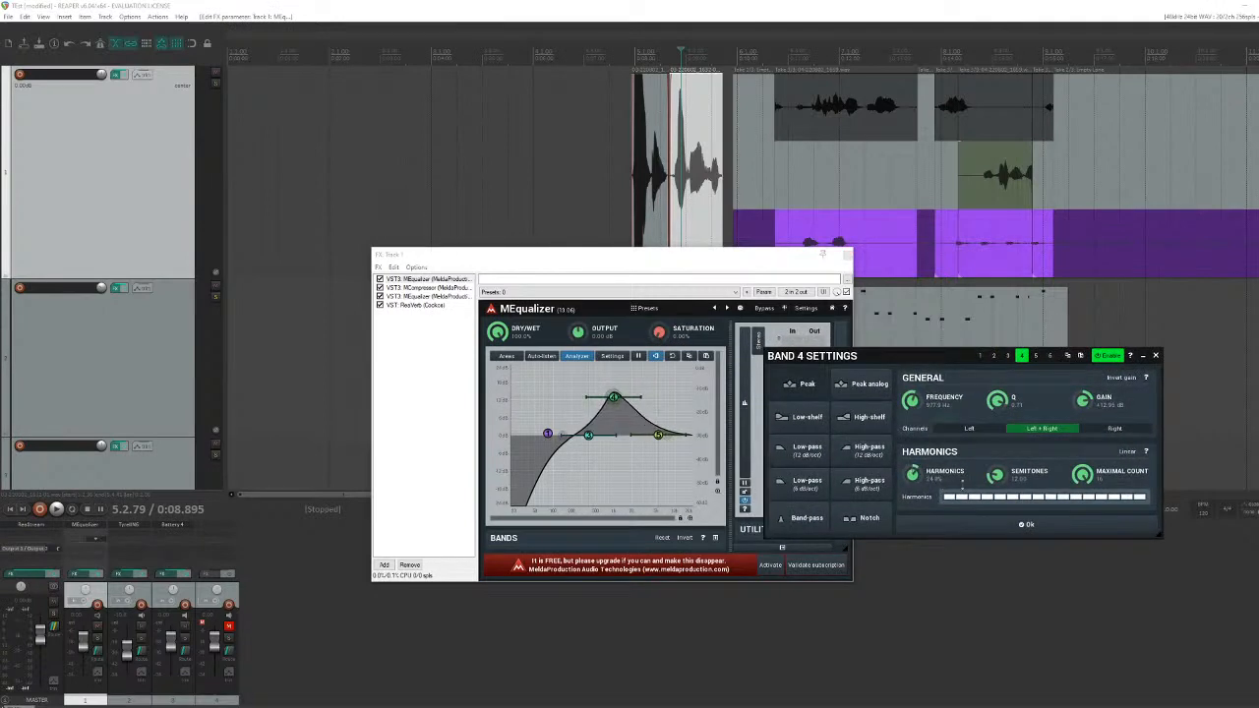
# Step: Adjust band 4's semitones and harmonics in the first MEqualizer, lower its gain to about 10 dB and close the equalizer windows
pyautogui.moveTo(997, 476); pyautogui.dragTo(997, 458)
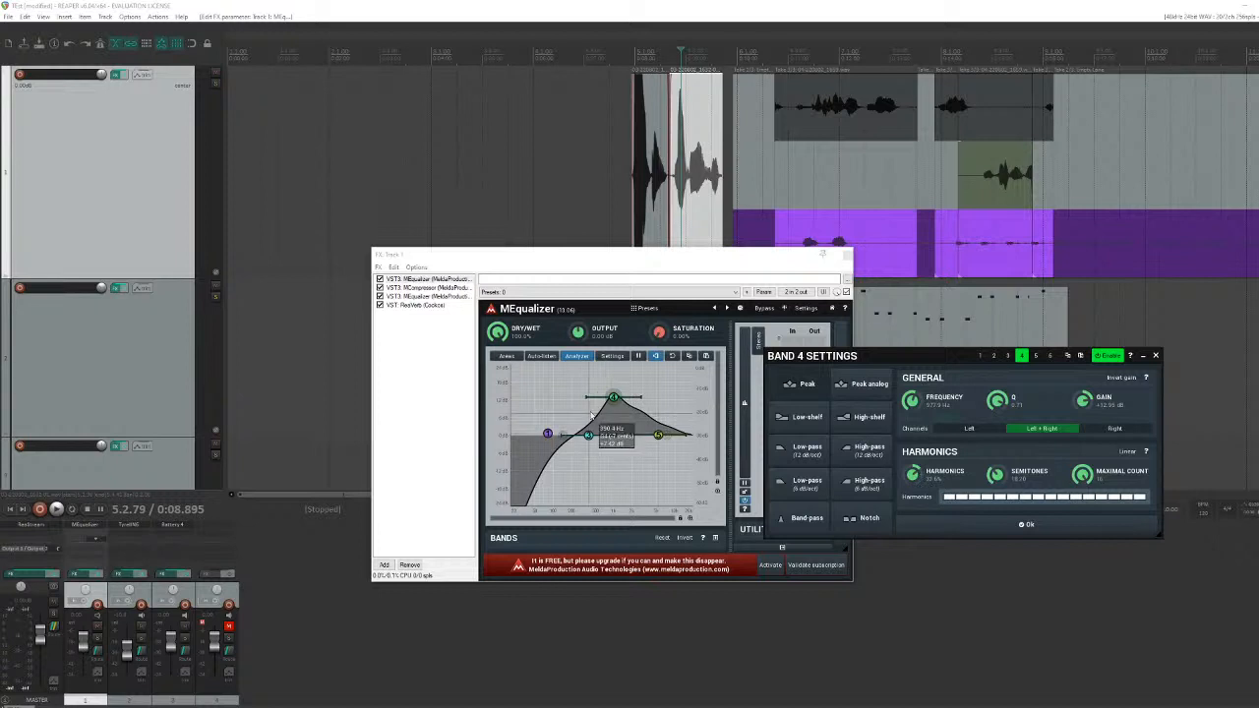
pyautogui.moveTo(614, 399); pyautogui.dragTo(620, 404)
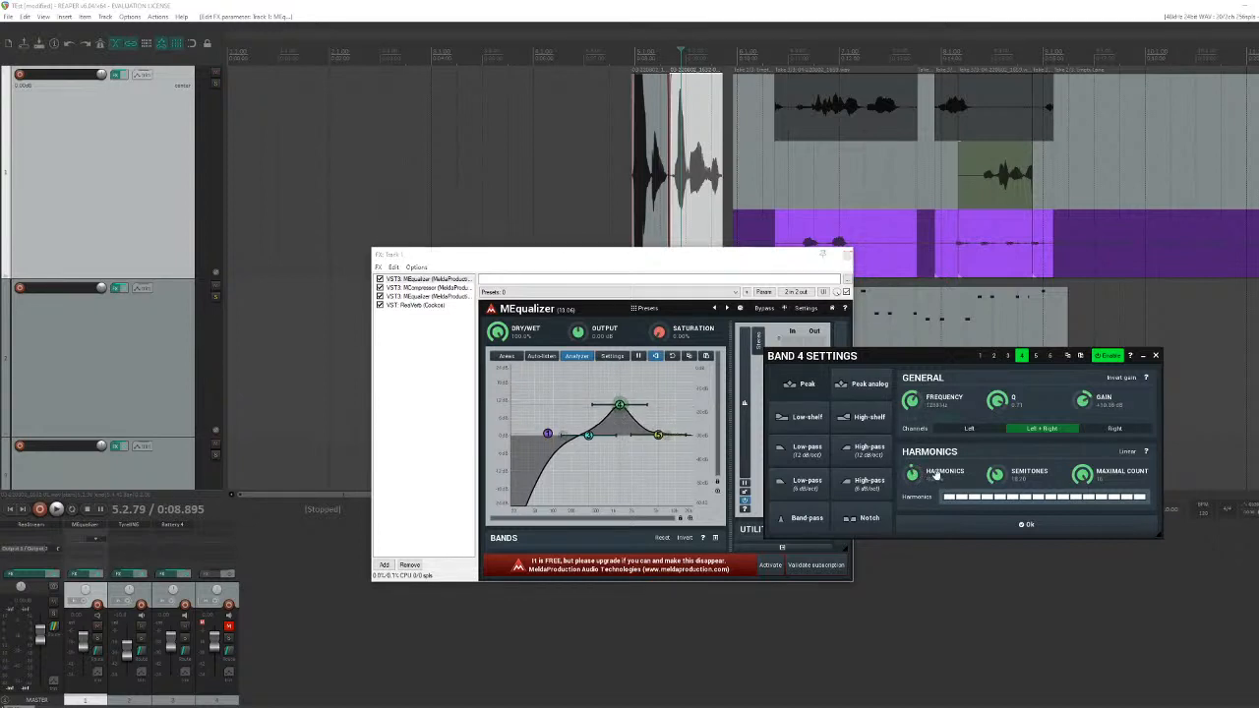
pyautogui.moveTo(911, 474); pyautogui.dragTo(912, 447)
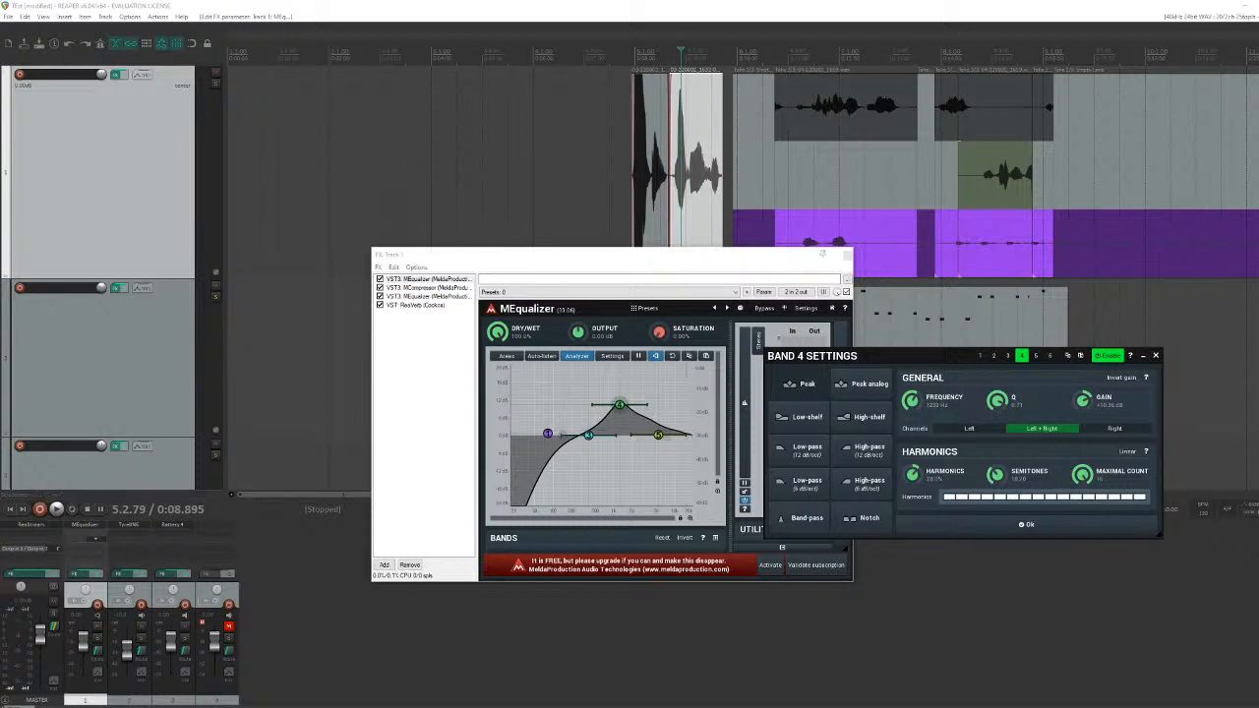
pyautogui.click(1156, 356)
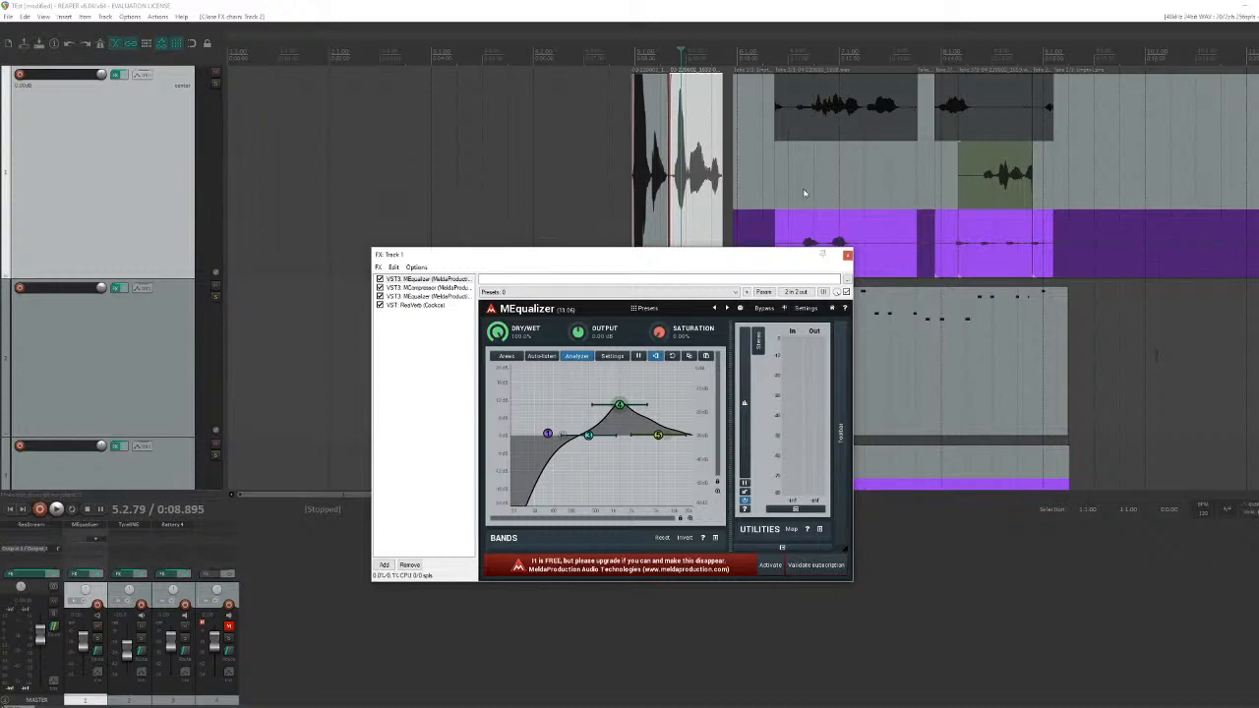
pyautogui.click(847, 257)
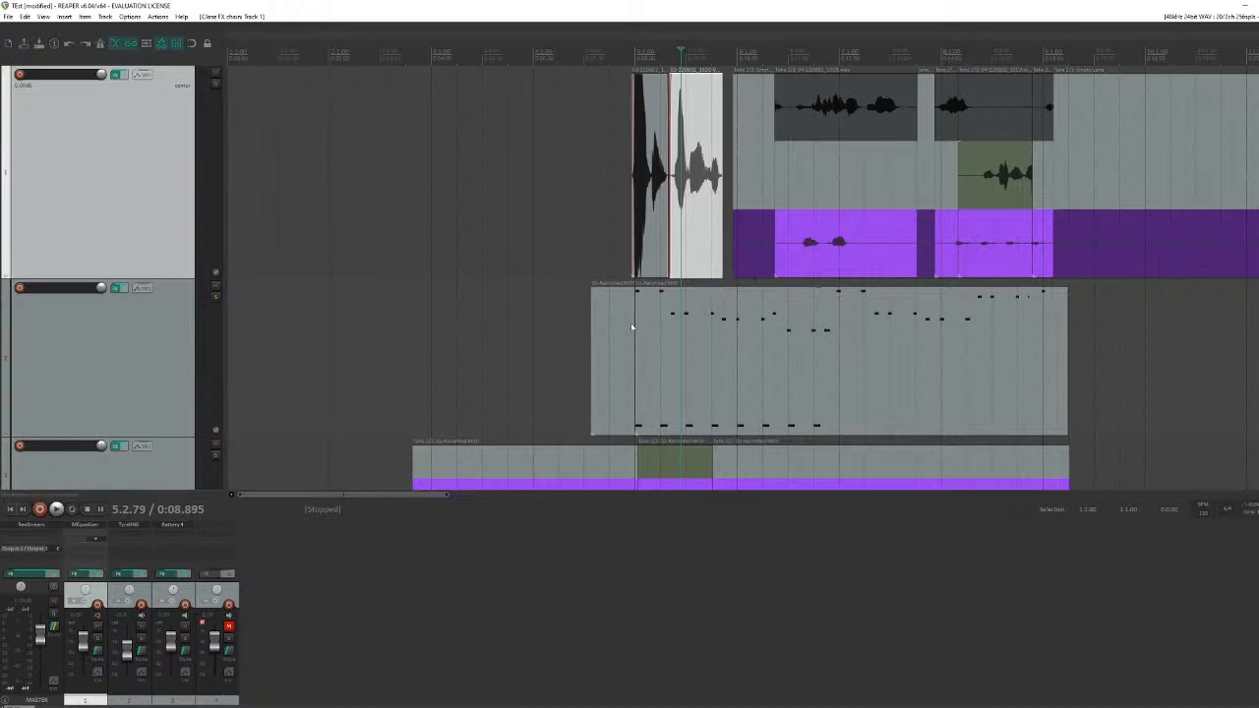
# Step: Select the MIDI clip on track 2, look at its Tyrell N6 synth and close the open effect windows
pyautogui.click(740, 154)
pyautogui.click(795, 399)
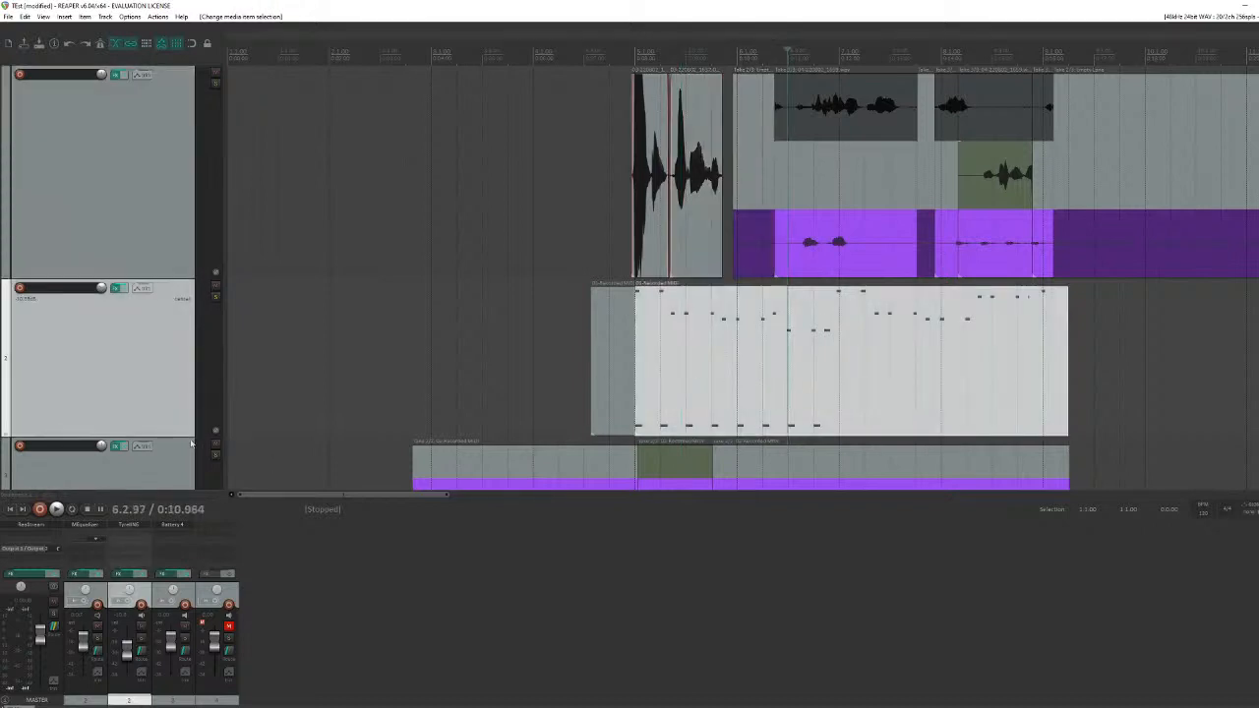
pyautogui.click(117, 290)
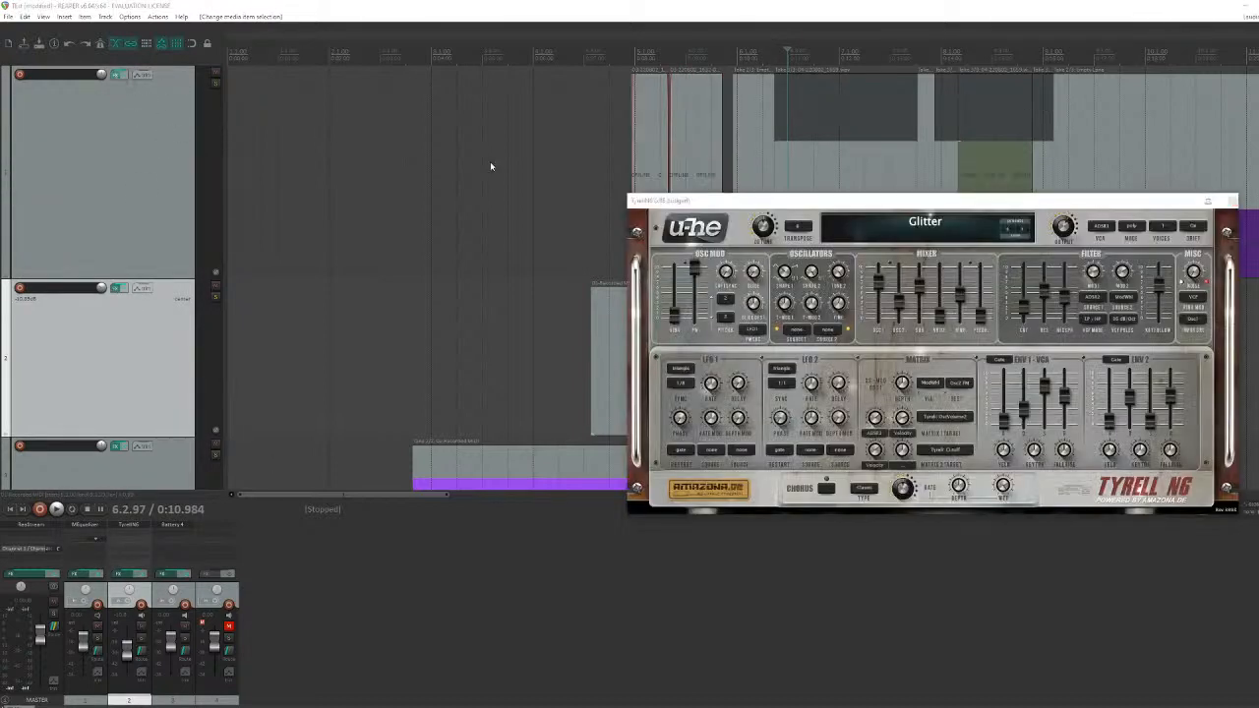
pyautogui.click(1228, 202)
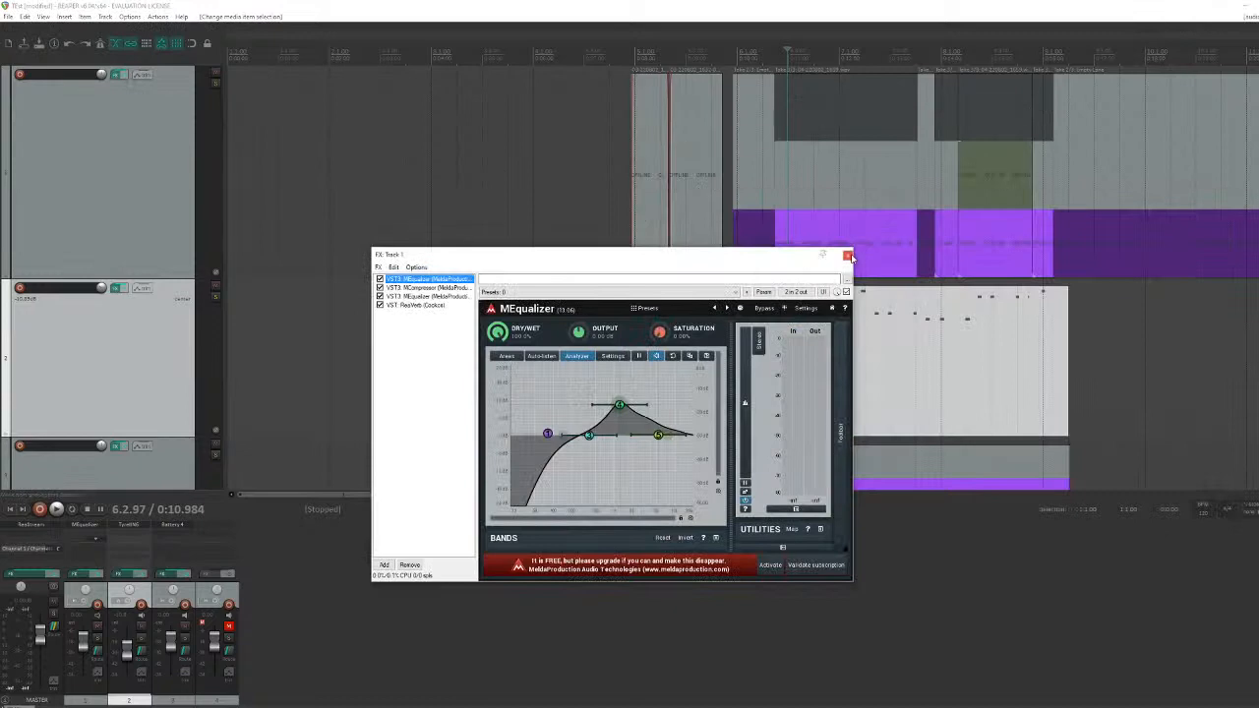
pyautogui.click(839, 255)
# Step: Reselect the MIDI clip on track 2, adjust the mixer volumes of tracks 2 and 3, and pan track 2 off centre
pyautogui.click(697, 218)
pyautogui.scroll(2, 742, 321)
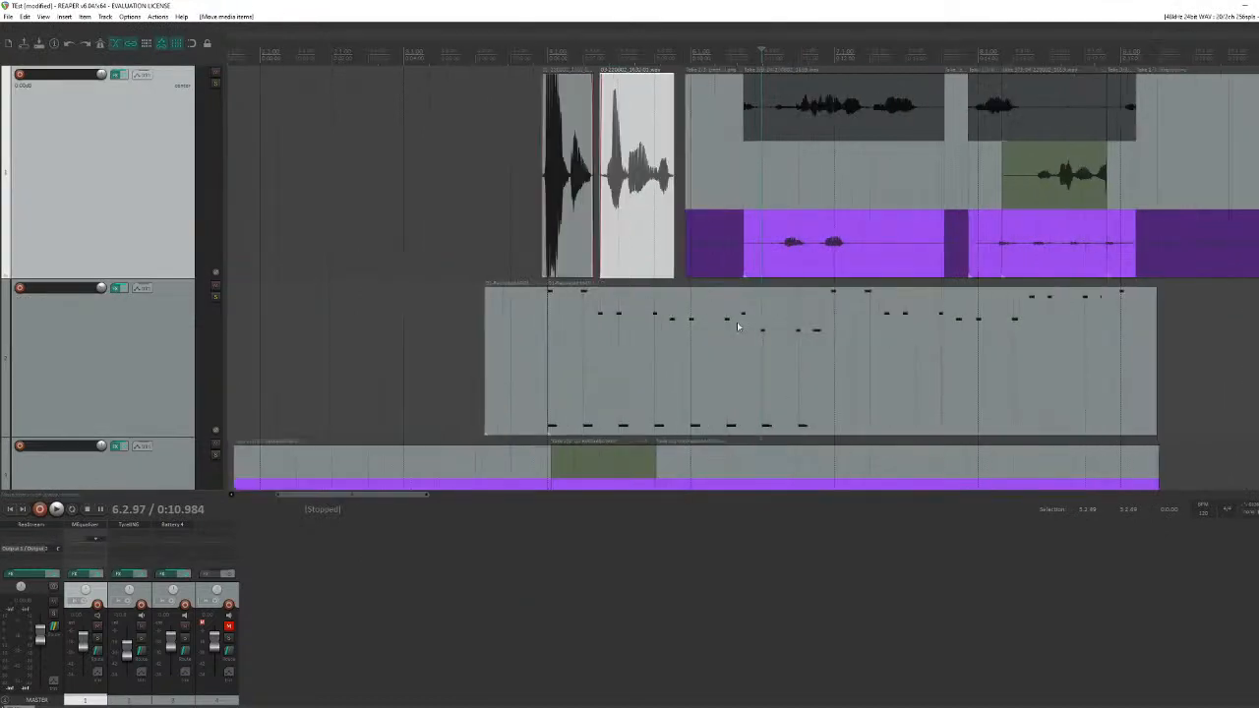
pyautogui.click(742, 325)
pyautogui.moveTo(172, 641); pyautogui.dragTo(126, 645)
pyautogui.moveTo(129, 590)
pyautogui.mouseDown()
pyautogui.moveTo(129, 610)
pyautogui.moveTo(129, 586)
pyautogui.mouseUp()
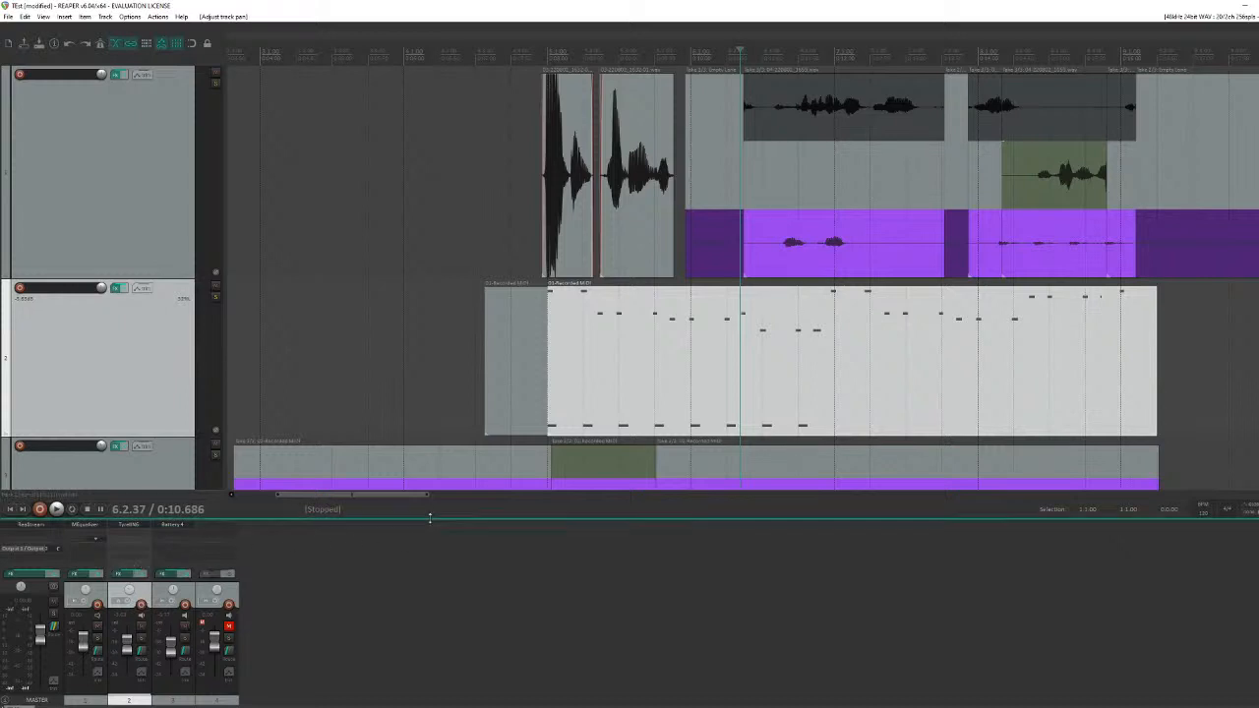
# Step: Enlarge the mixer to reveal the effect inserts and add the L1+ Ultramaximizer Stereo (Waves) from the Dynamics category to the master track
pyautogui.moveTo(430, 519); pyautogui.dragTo(465, 396)
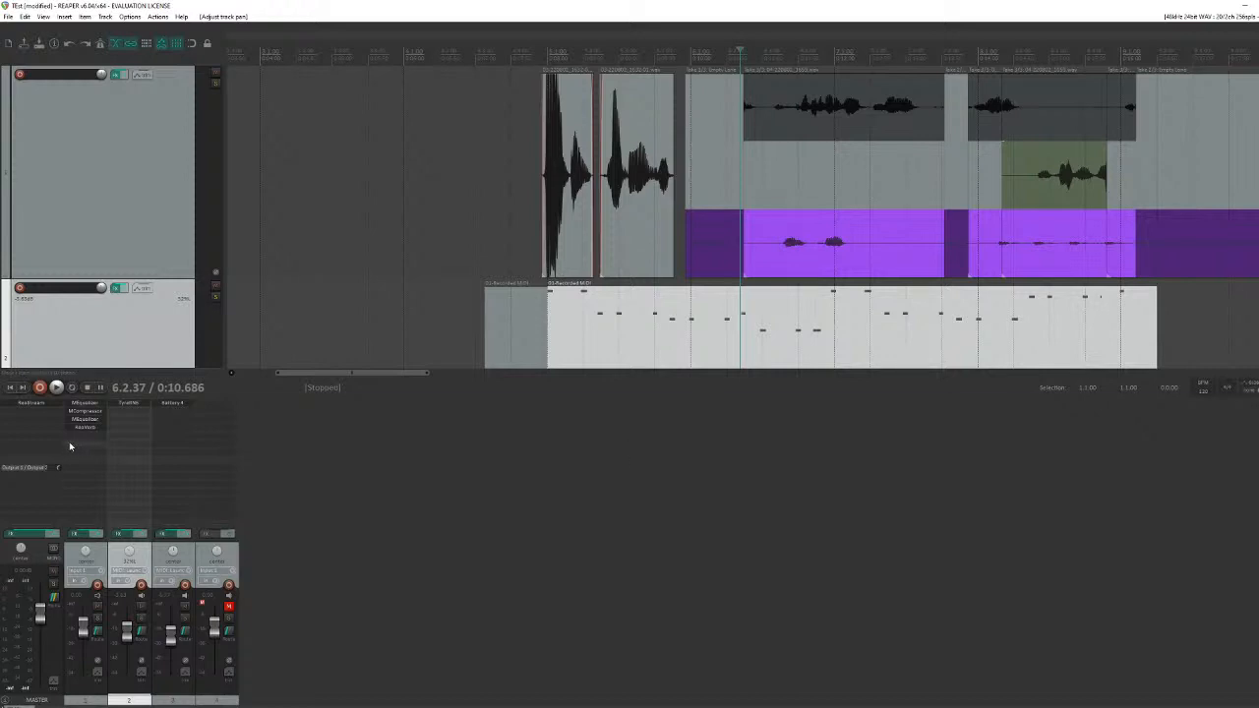
pyautogui.click(42, 421)
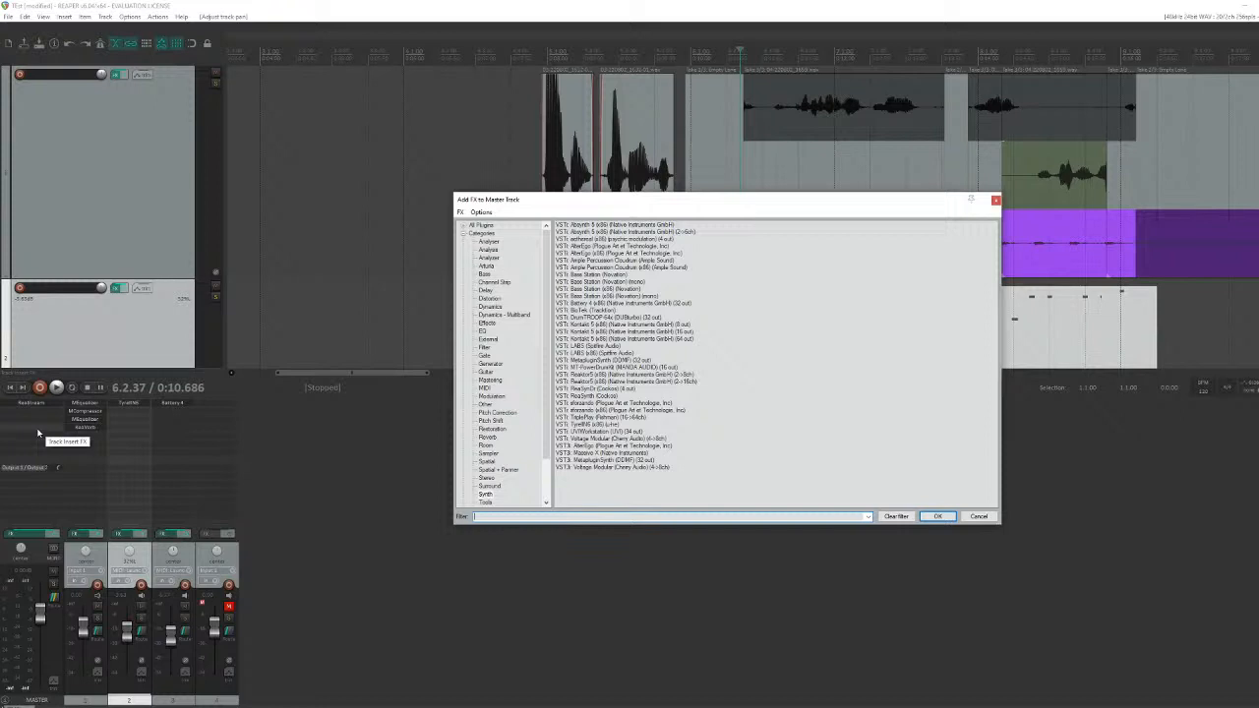
pyautogui.click(995, 200)
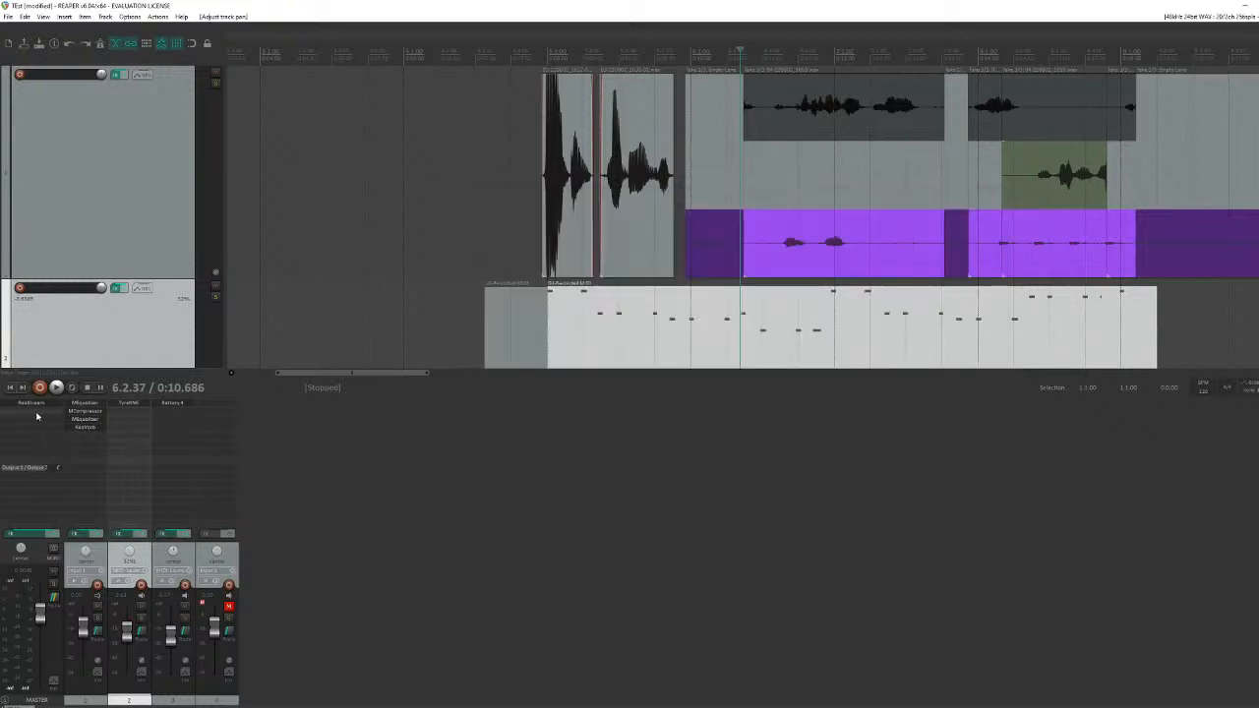
pyautogui.click(36, 415)
pyautogui.click(490, 306)
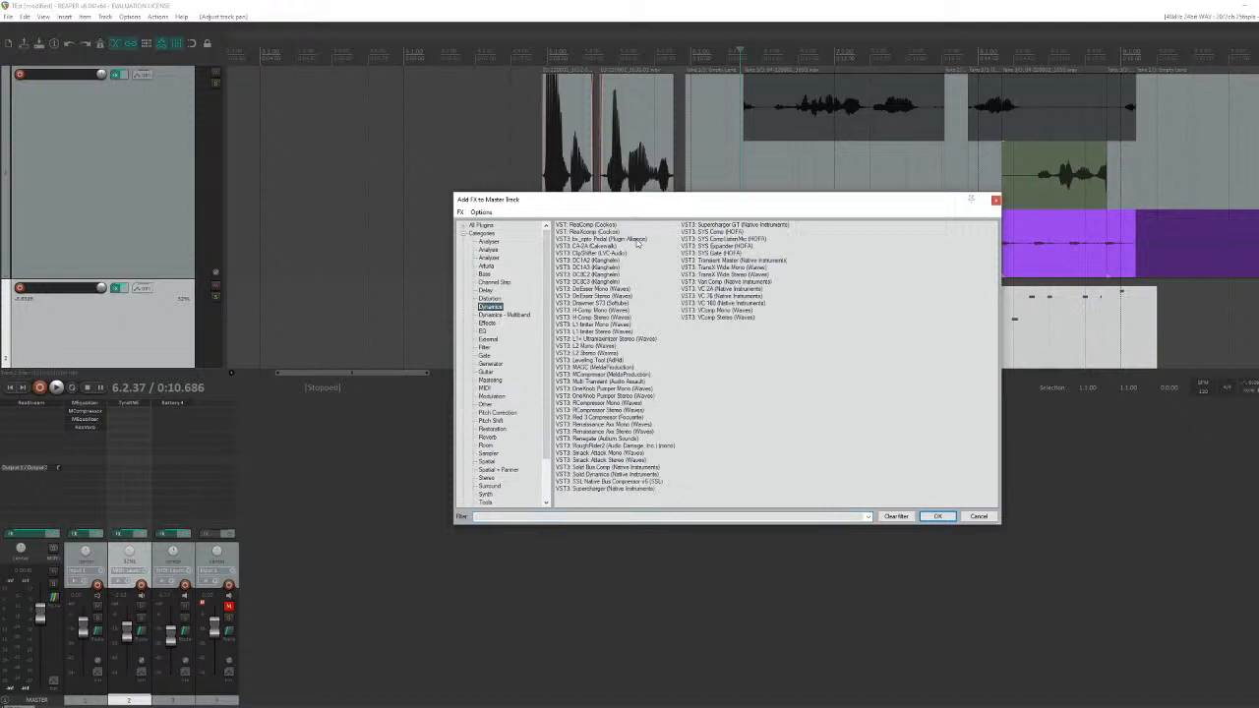
pyautogui.click(598, 339)
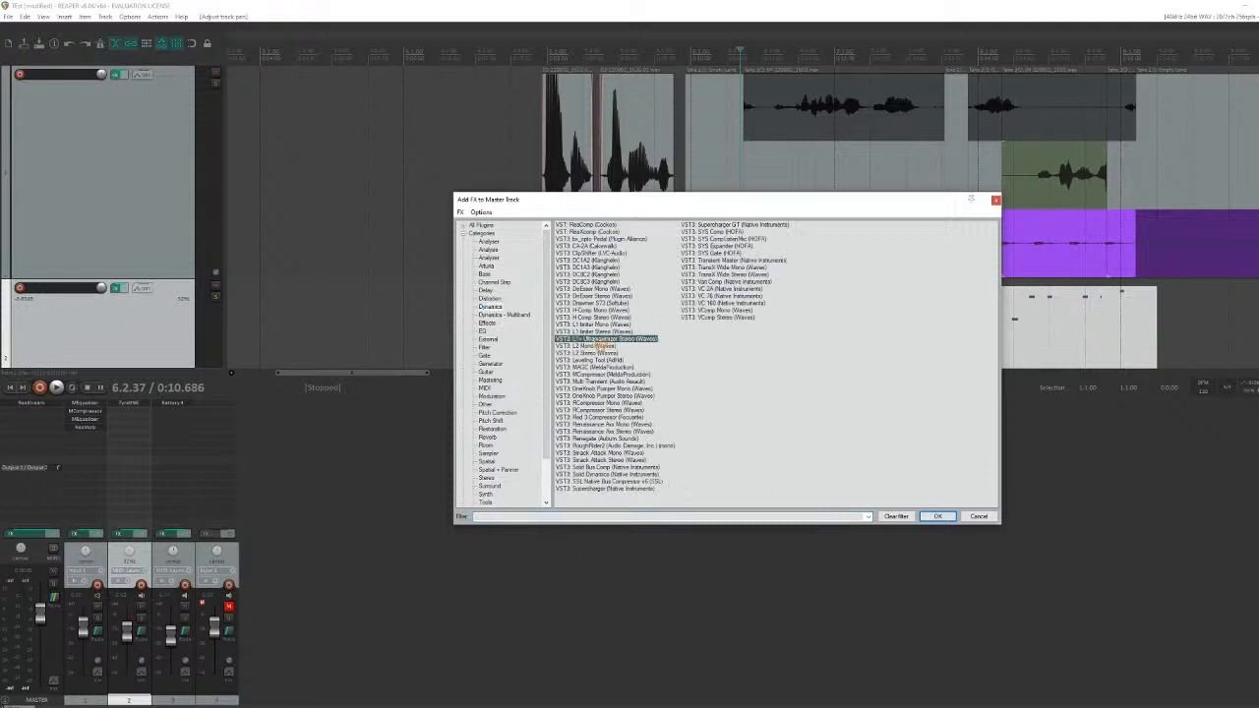
pyautogui.doubleClick(610, 338)
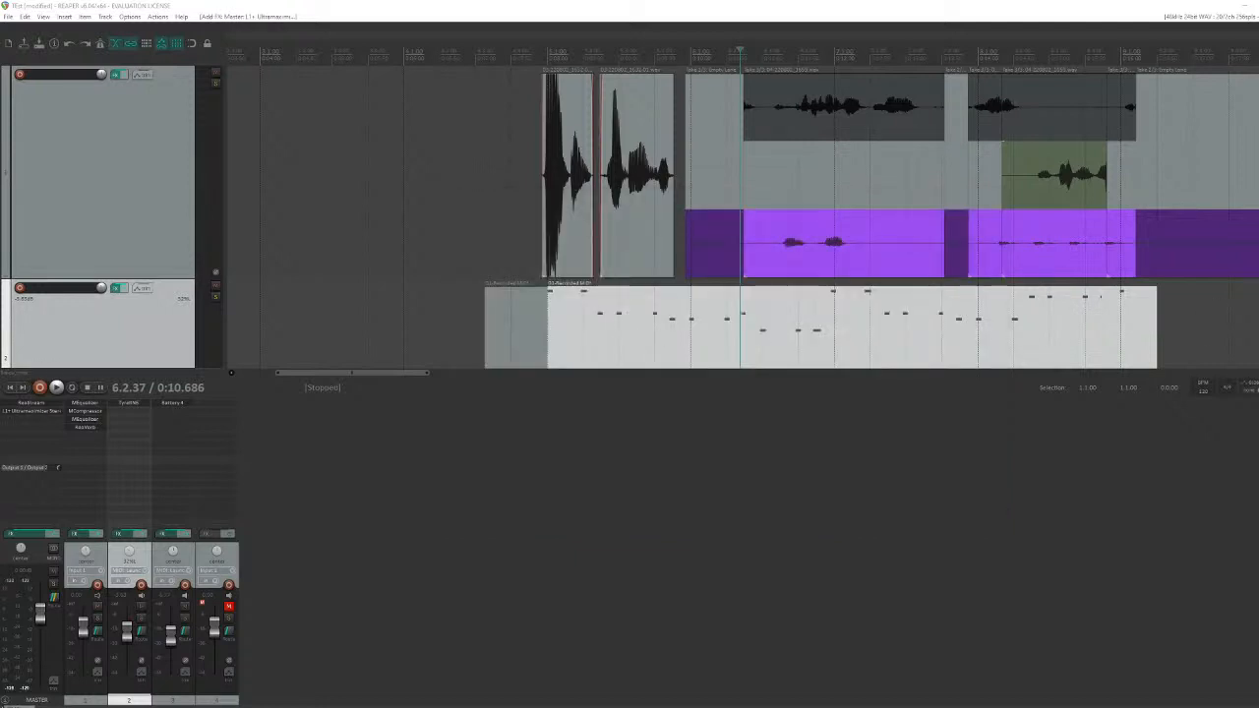
# Step: Play the arrangement while setting the limiter's output ceiling to -0.4 and its threshold to about -15, and stop playback
pyautogui.press('space')
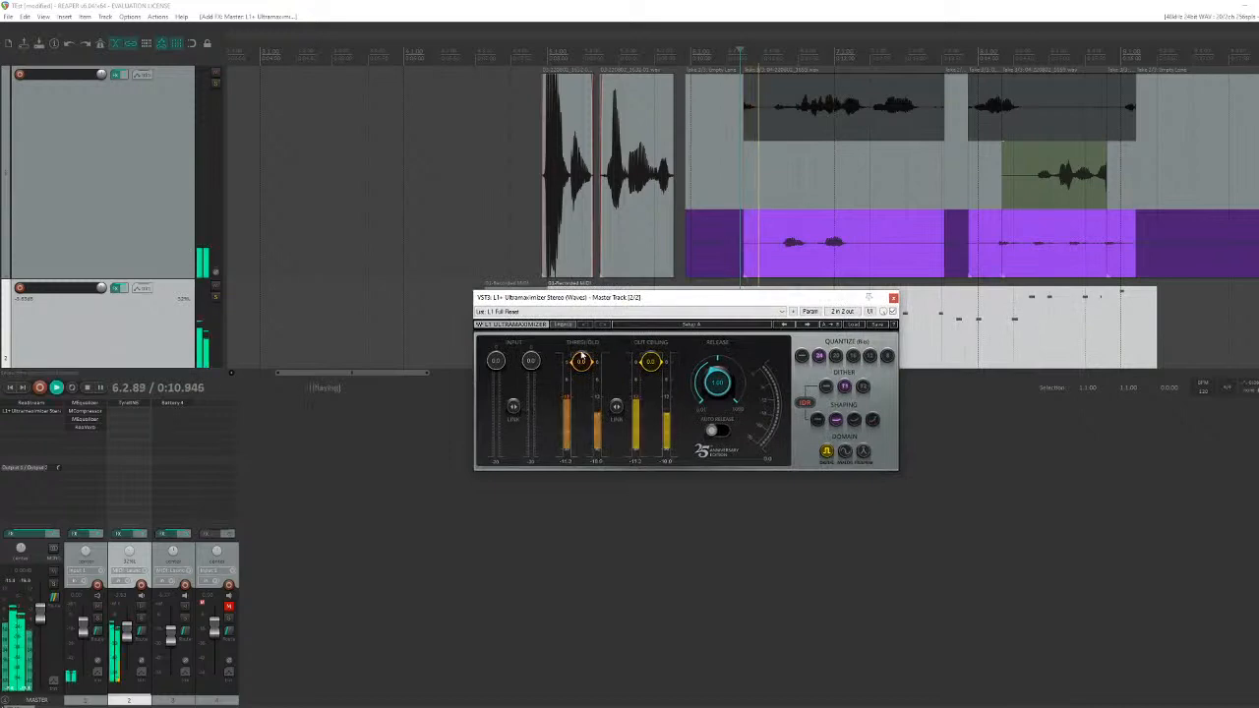
pyautogui.moveTo(650, 361); pyautogui.dragTo(581, 406)
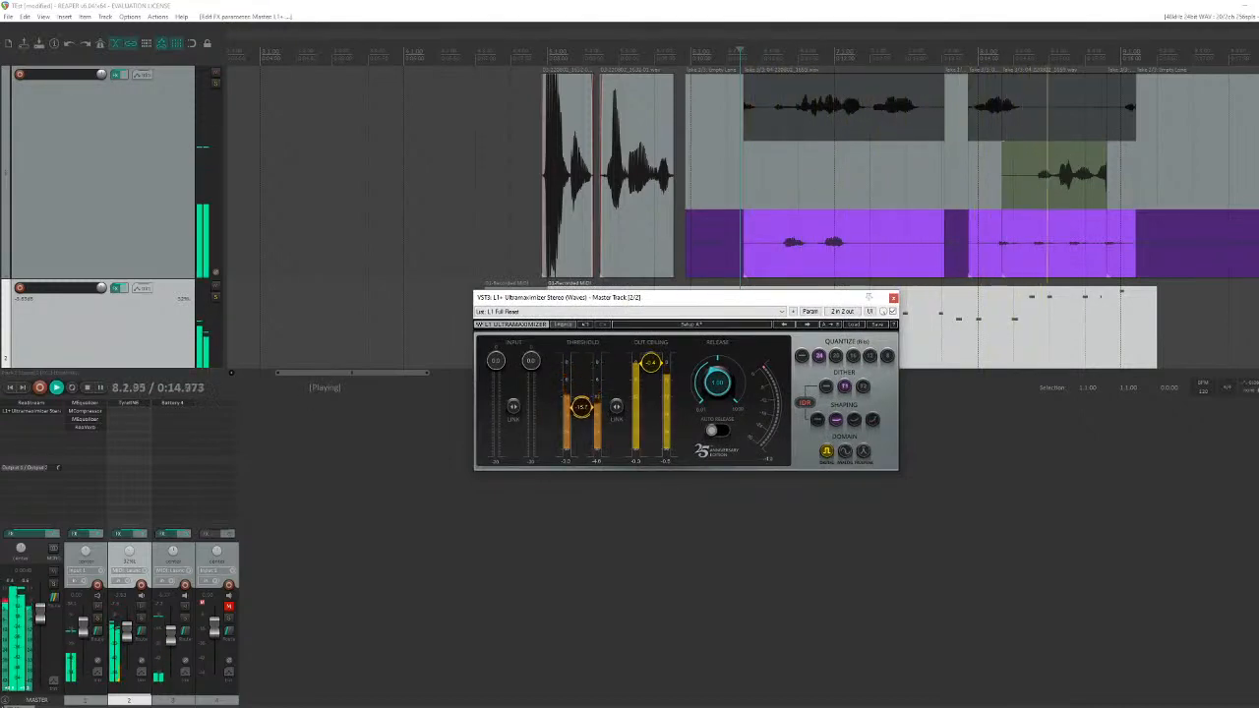
pyautogui.press('space')
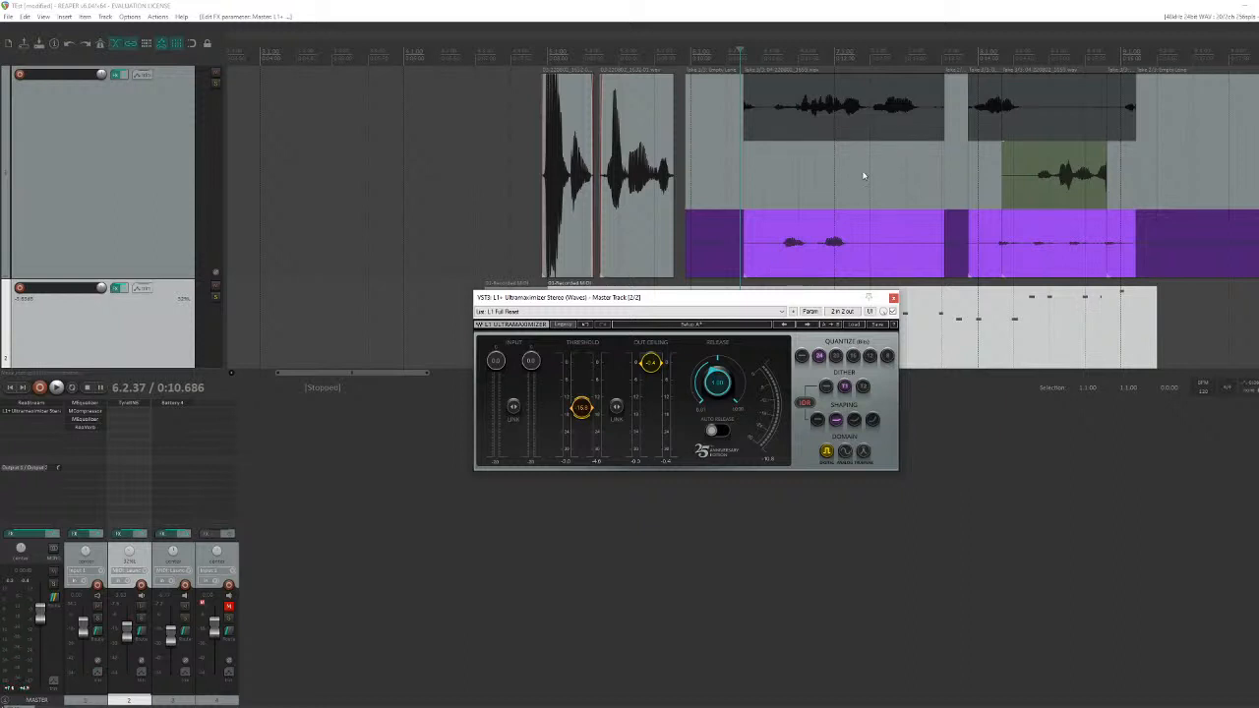
# Step: Make the empty take of the track 1 item active, reset the limiter's threshold to 0.0 and close its window
pyautogui.click(828, 168)
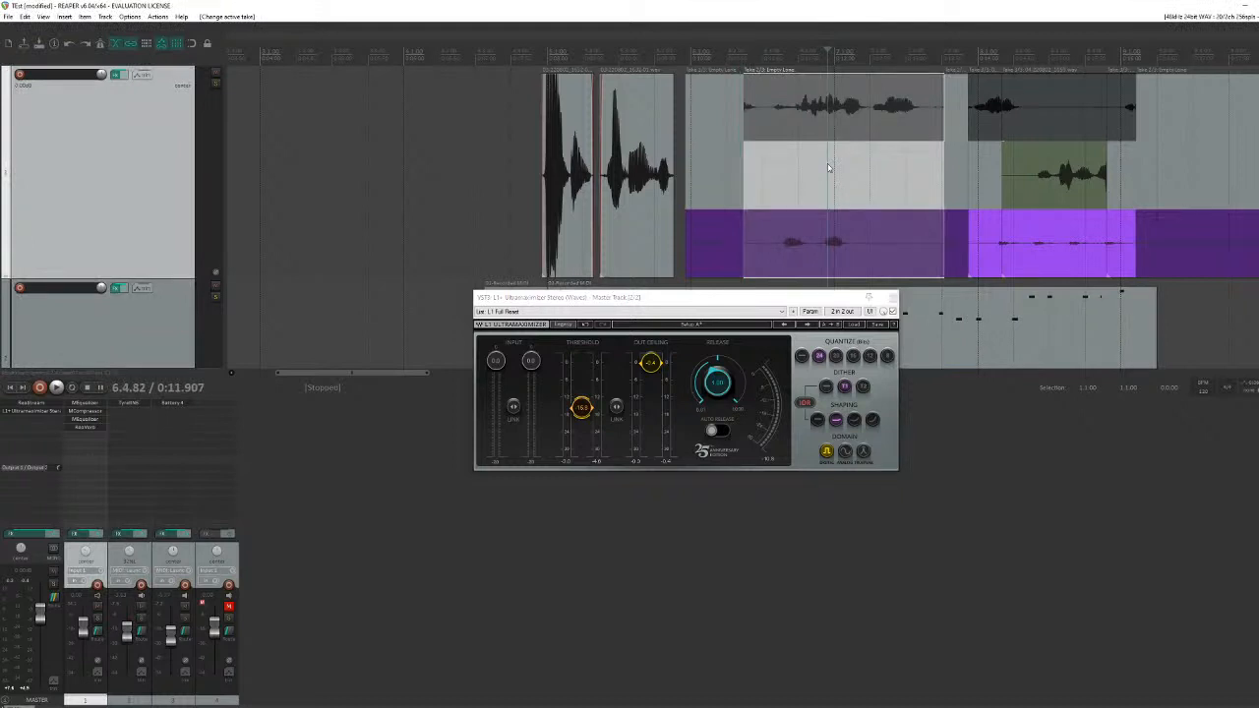
pyautogui.moveTo(581, 407); pyautogui.dragTo(581, 380)
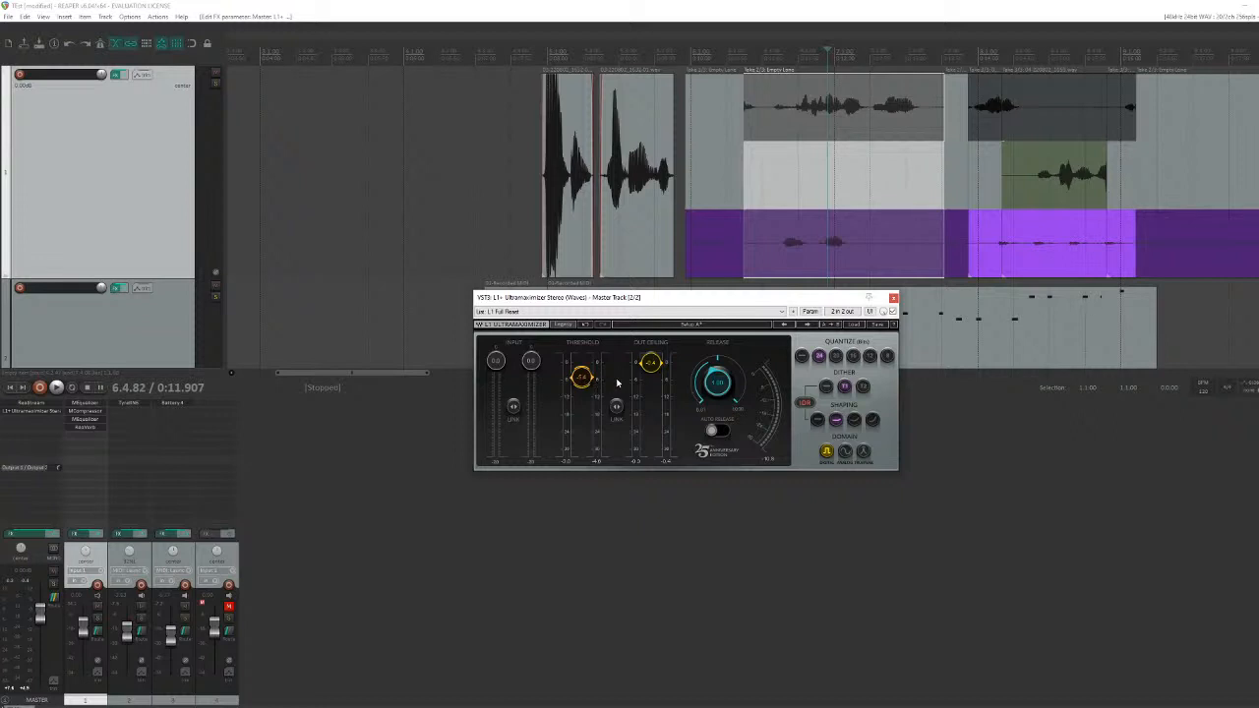
pyautogui.moveTo(584, 377); pyautogui.dragTo(583, 358)
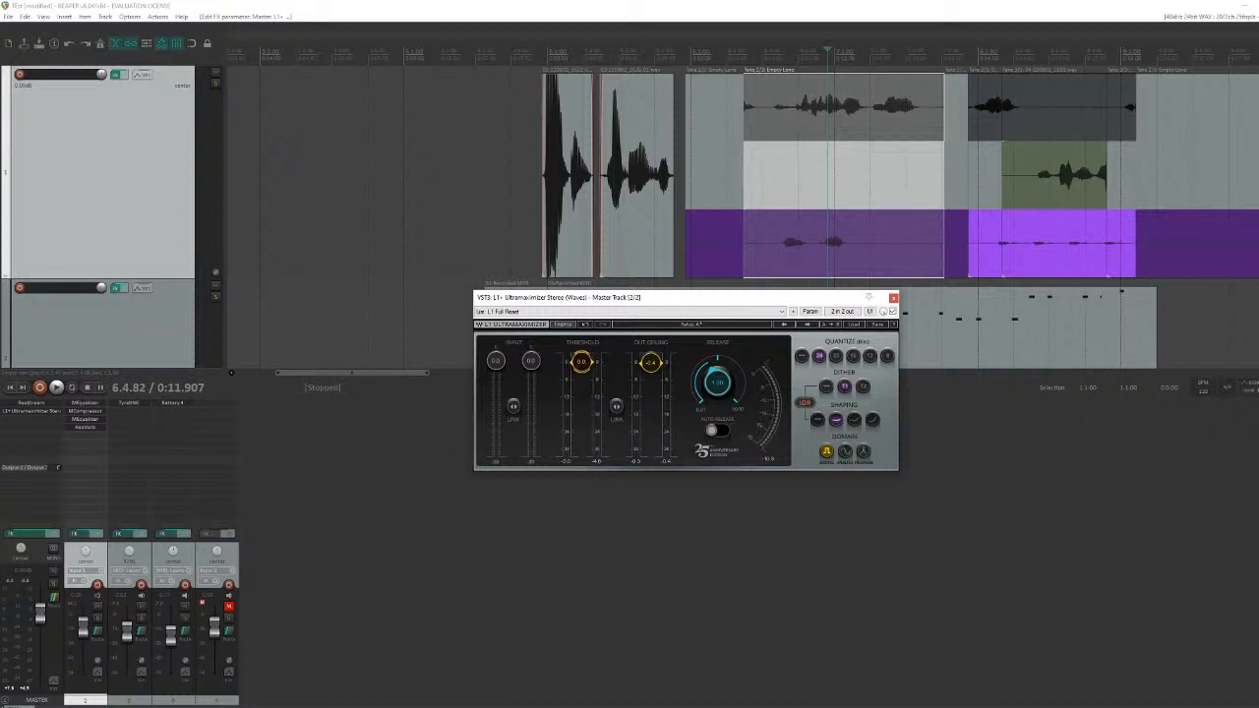
pyautogui.click(117, 288)
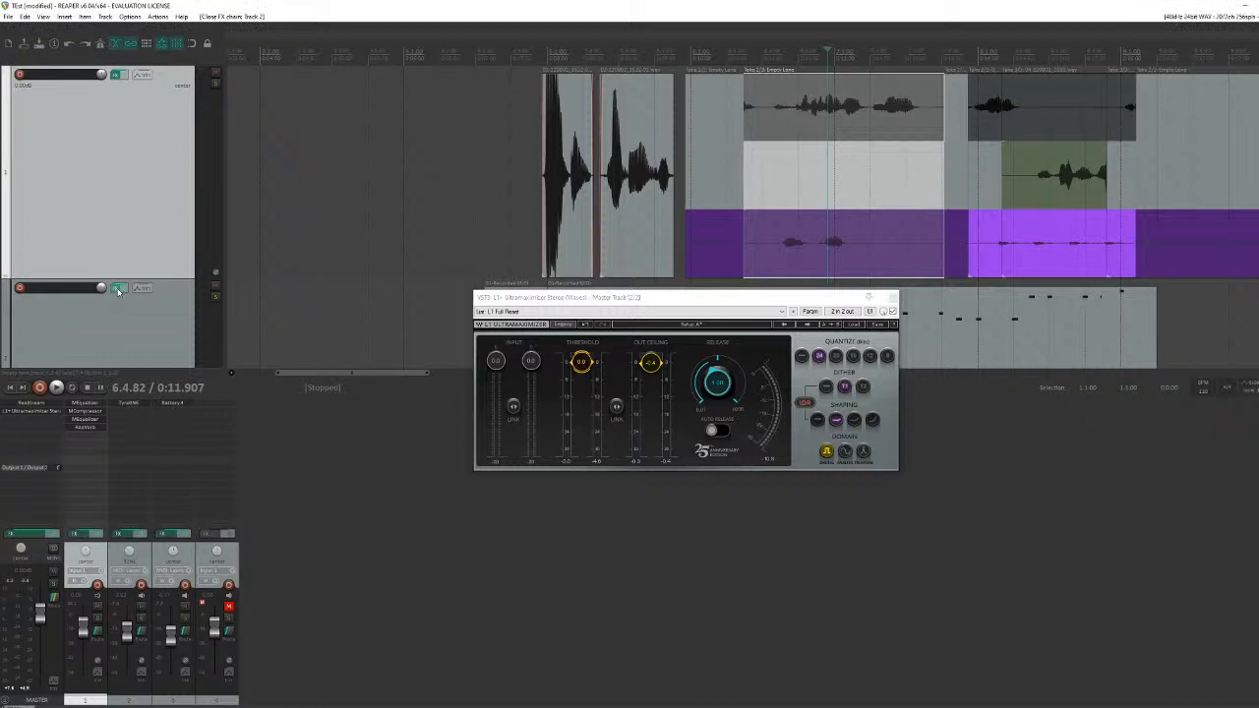
pyautogui.click(893, 297)
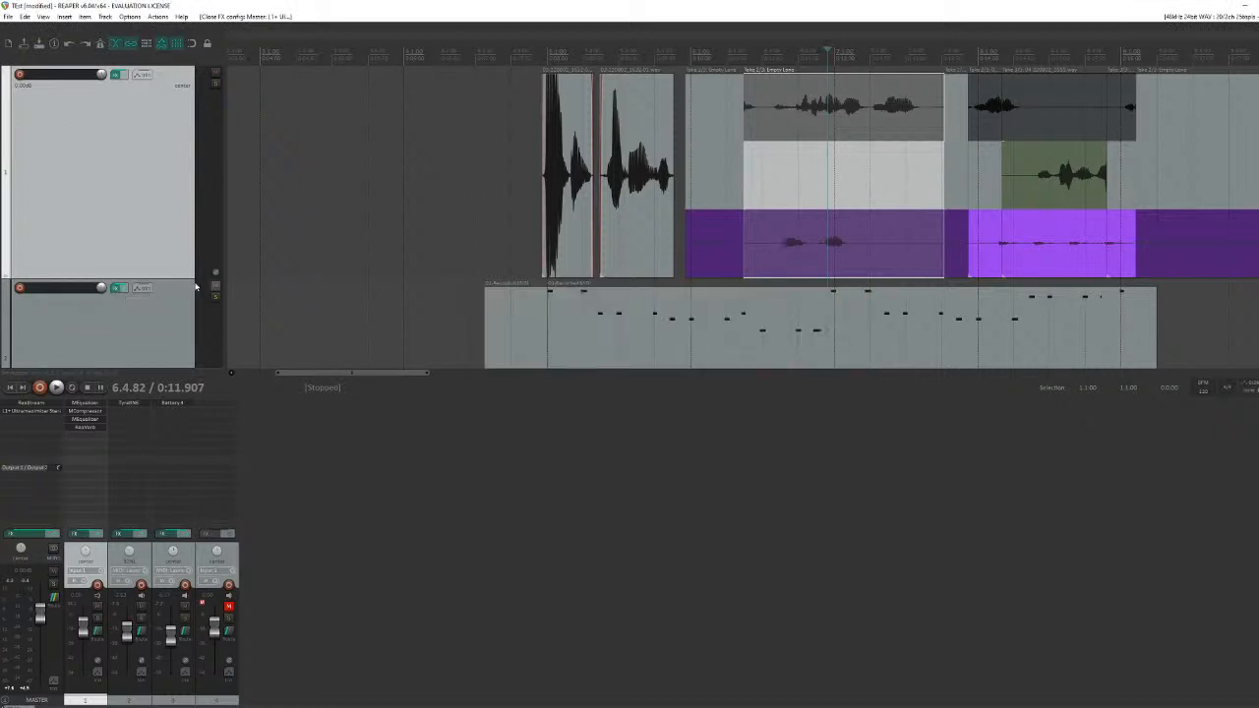
# Step: Open the track 1 effects chain without the synth window and look through the MCompressor and both MEqualizers
pyautogui.click(115, 292)
pyautogui.click(117, 74)
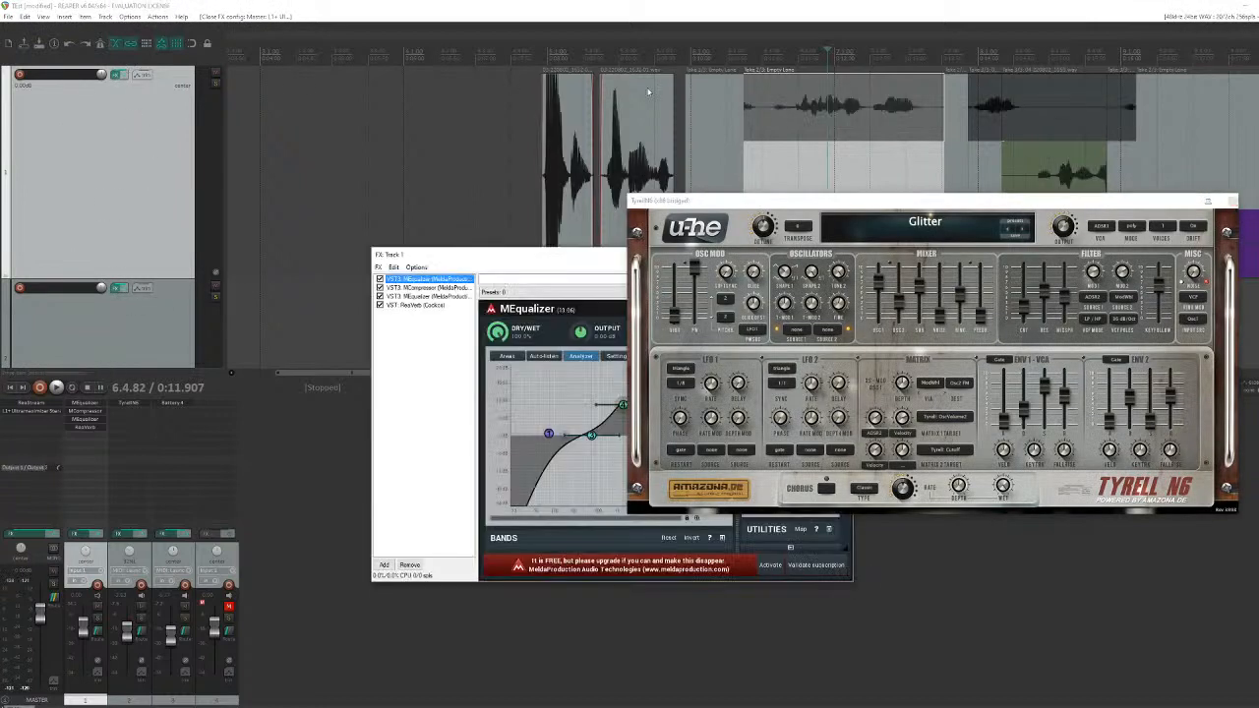
pyautogui.click(1232, 202)
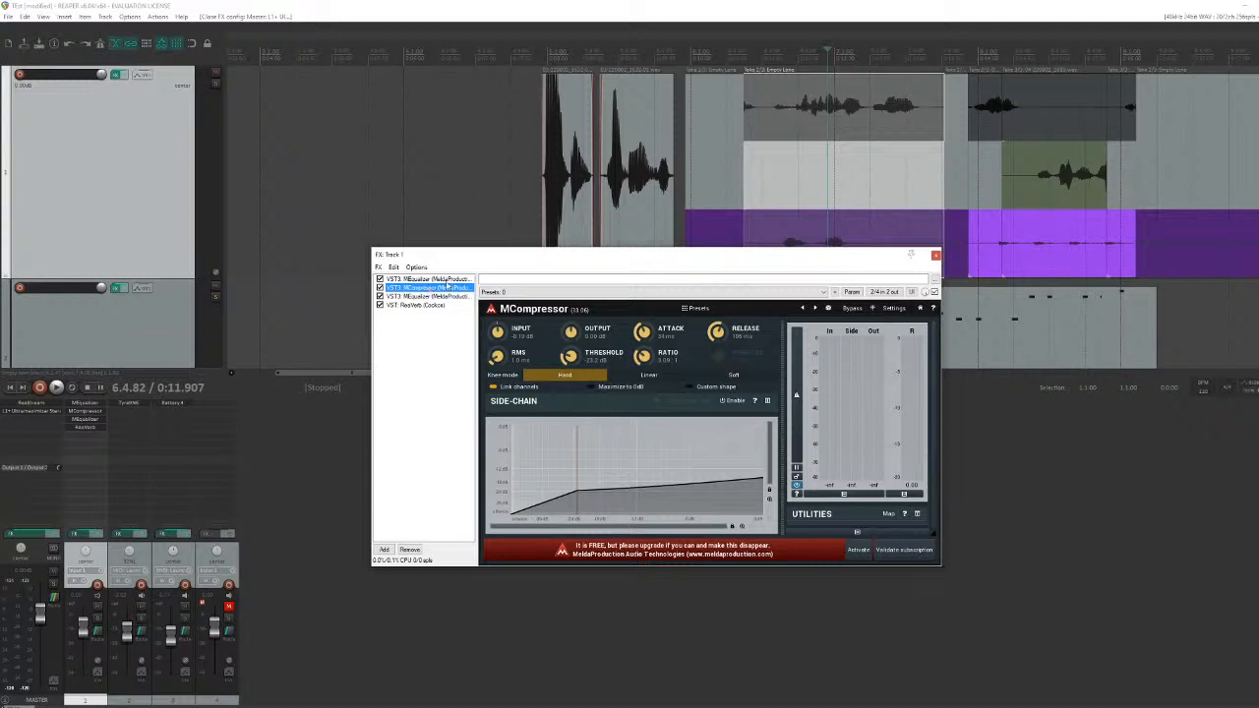
pyautogui.click(446, 281)
pyautogui.click(443, 289)
pyautogui.click(444, 297)
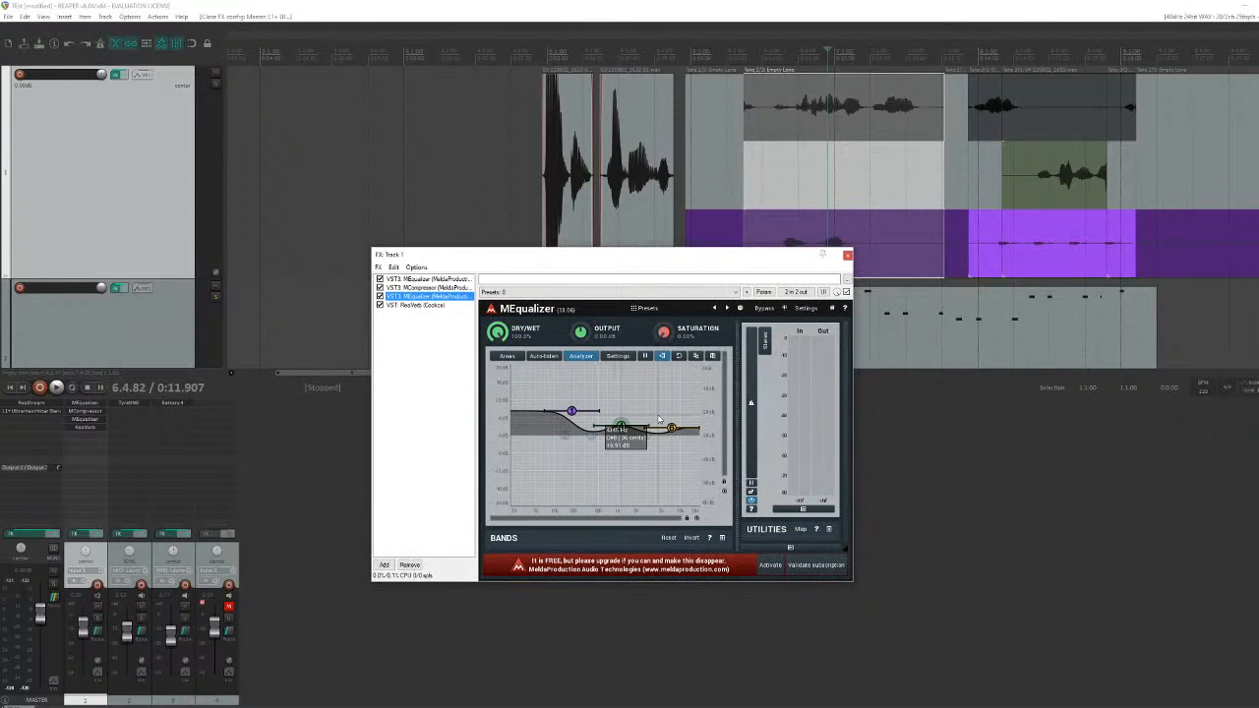
# Step: Bypass ReaVerb on track 1 and add the Native Instruments Passive EQ from the EQ category after it
pyautogui.click(393, 306)
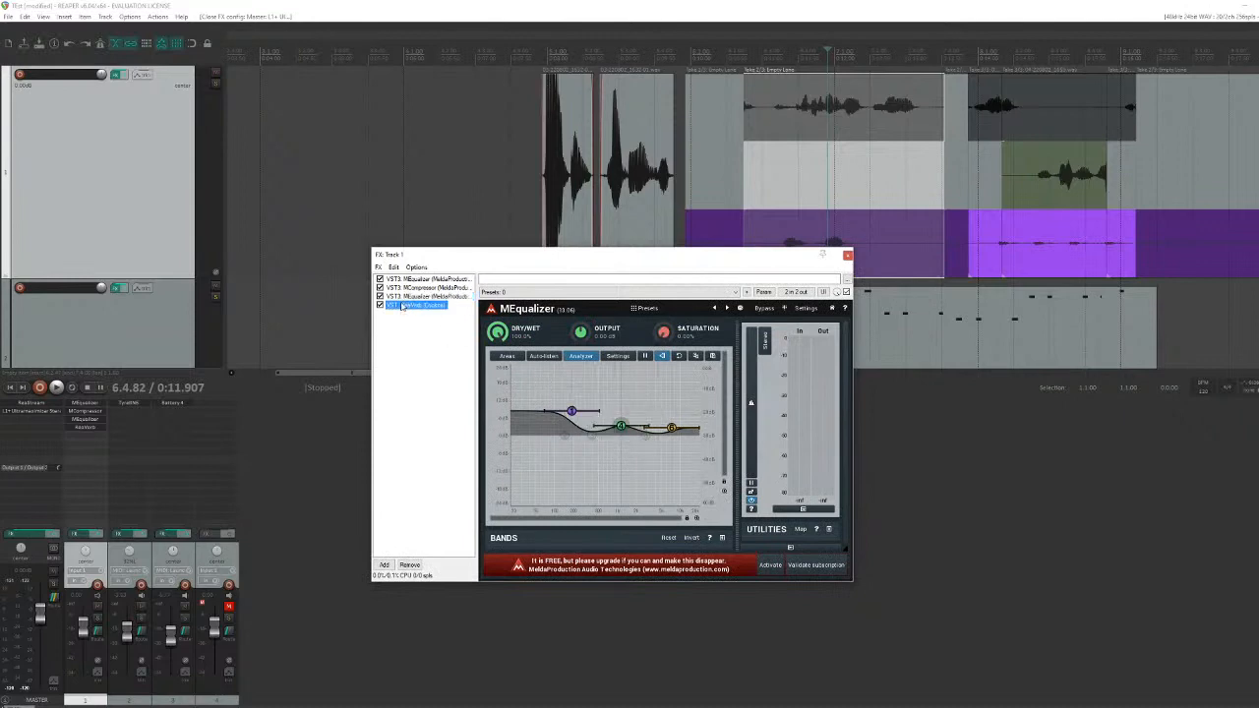
pyautogui.click(381, 306)
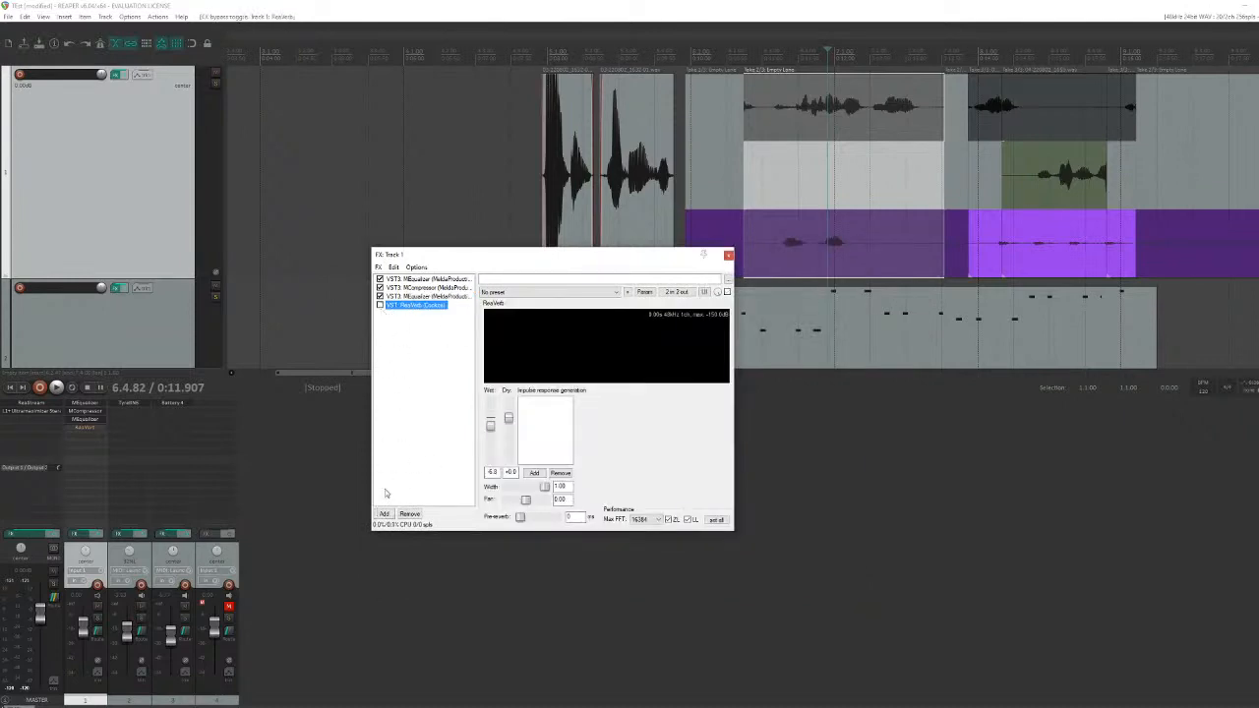
pyautogui.click(384, 513)
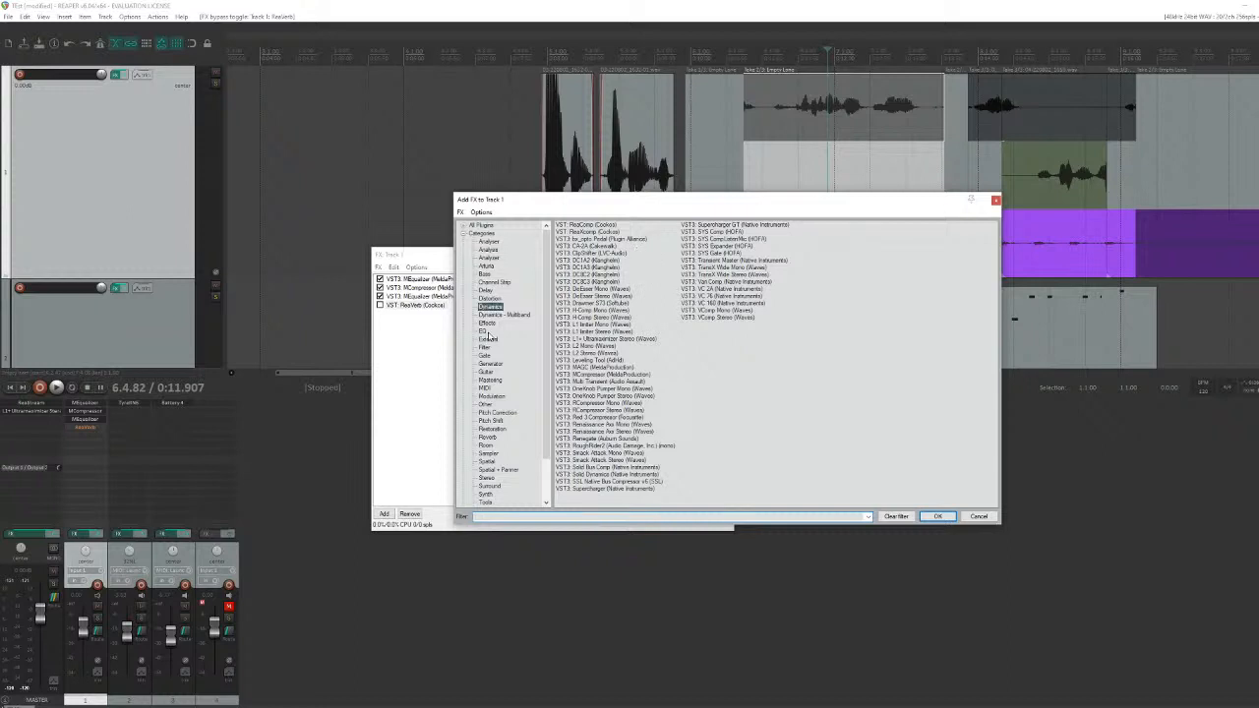
pyautogui.click(483, 331)
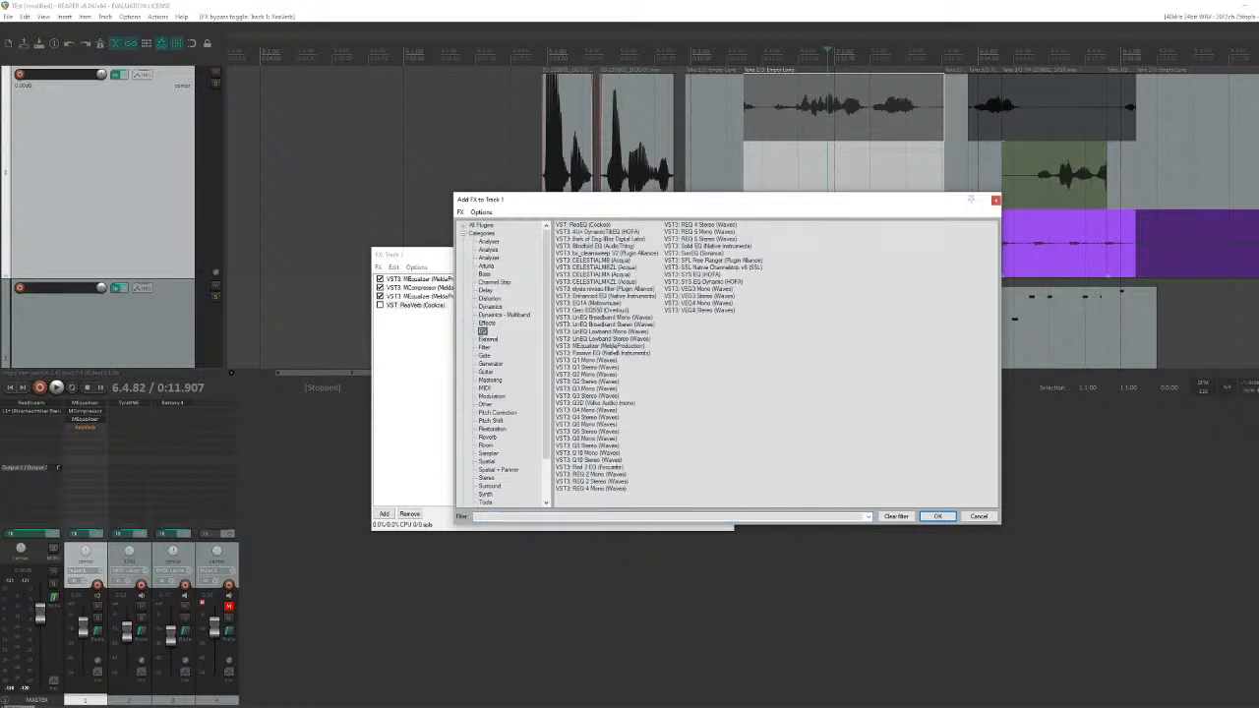
pyautogui.doubleClick(596, 354)
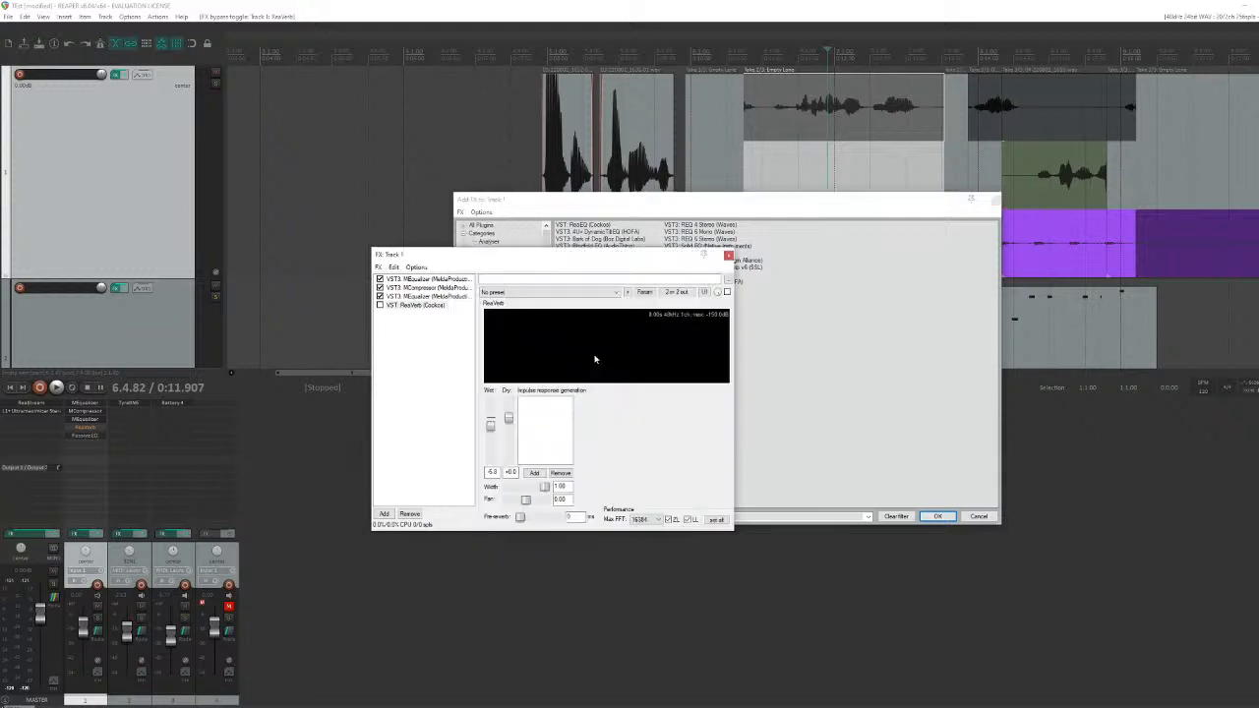
# Step: Adjust the High band boost of the Passive EQ on both the right and left channels
pyautogui.moveTo(935, 378); pyautogui.dragTo(936, 373)
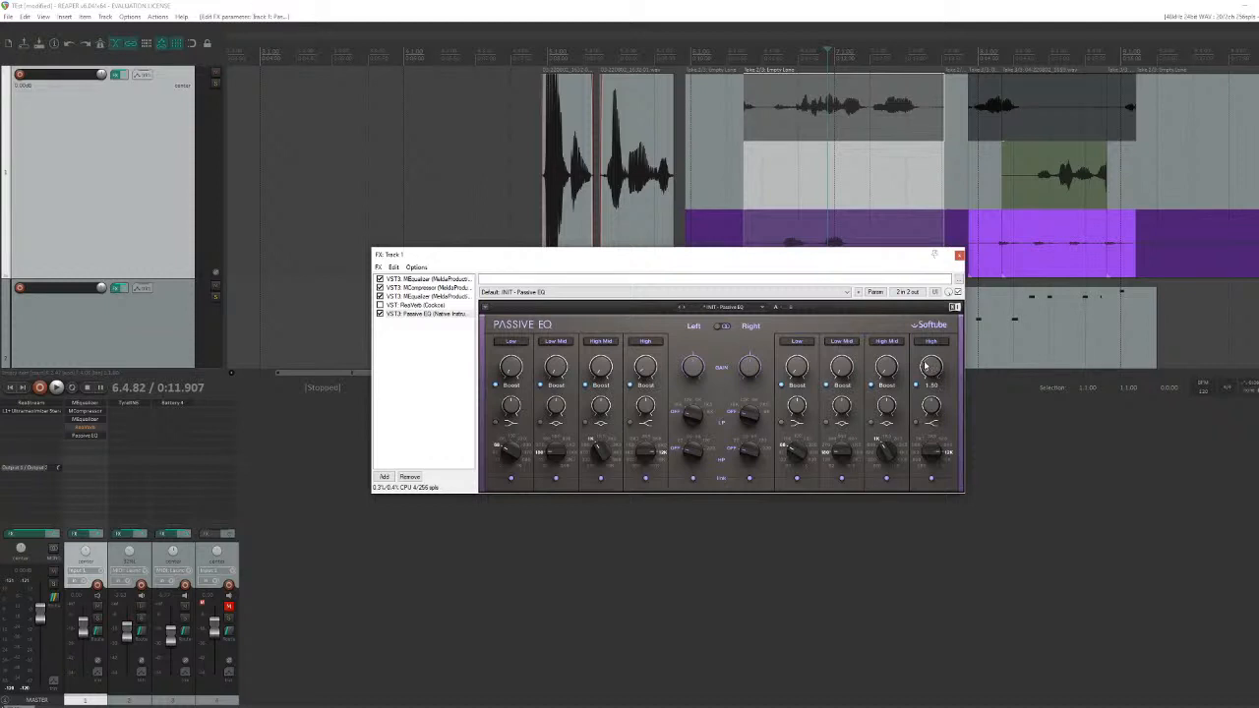
pyautogui.moveTo(647, 376); pyautogui.dragTo(646, 373)
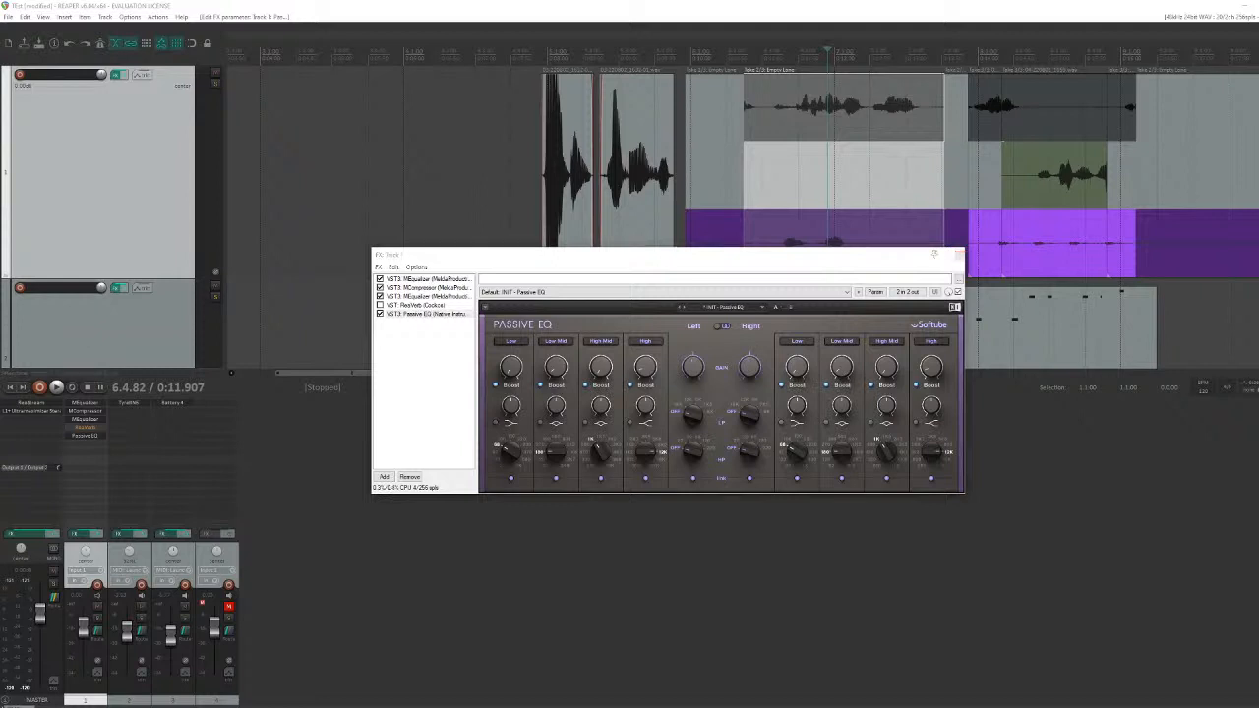
pyautogui.click(1084, 396)
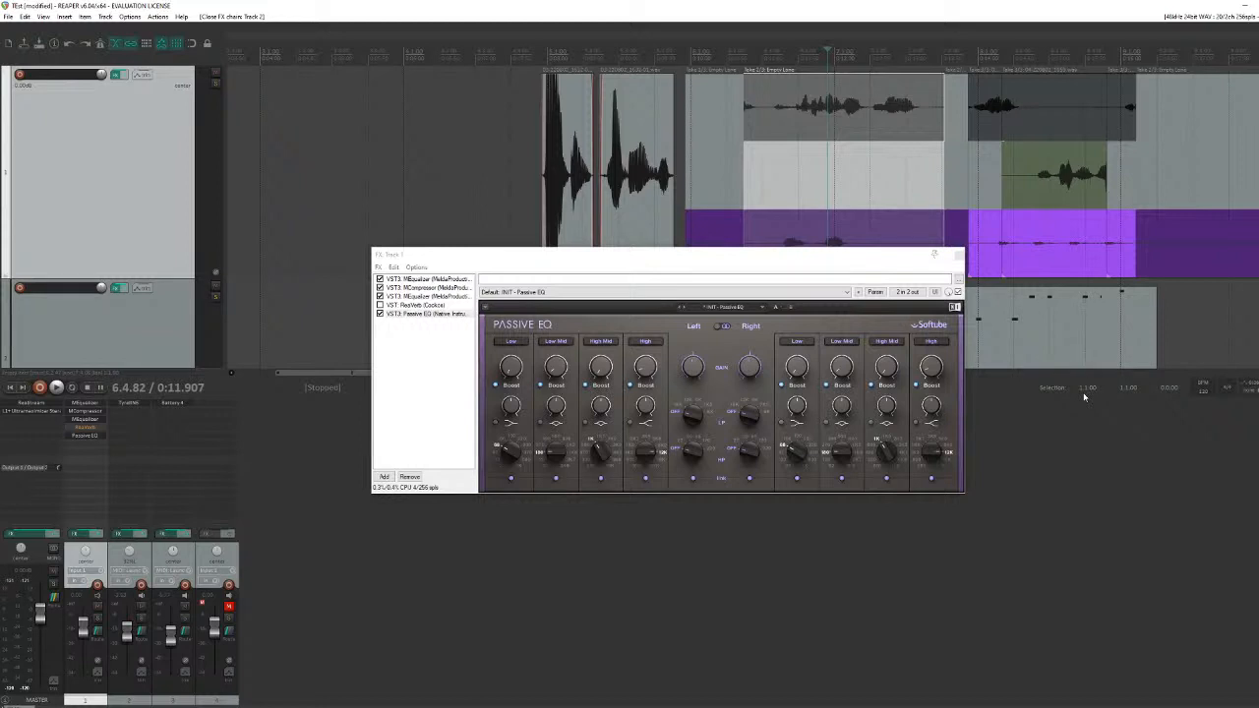
# Step: Close the track 1 effects chain, and open the TyrellN6 synth on track 2 to look over its interface
pyautogui.click(959, 254)
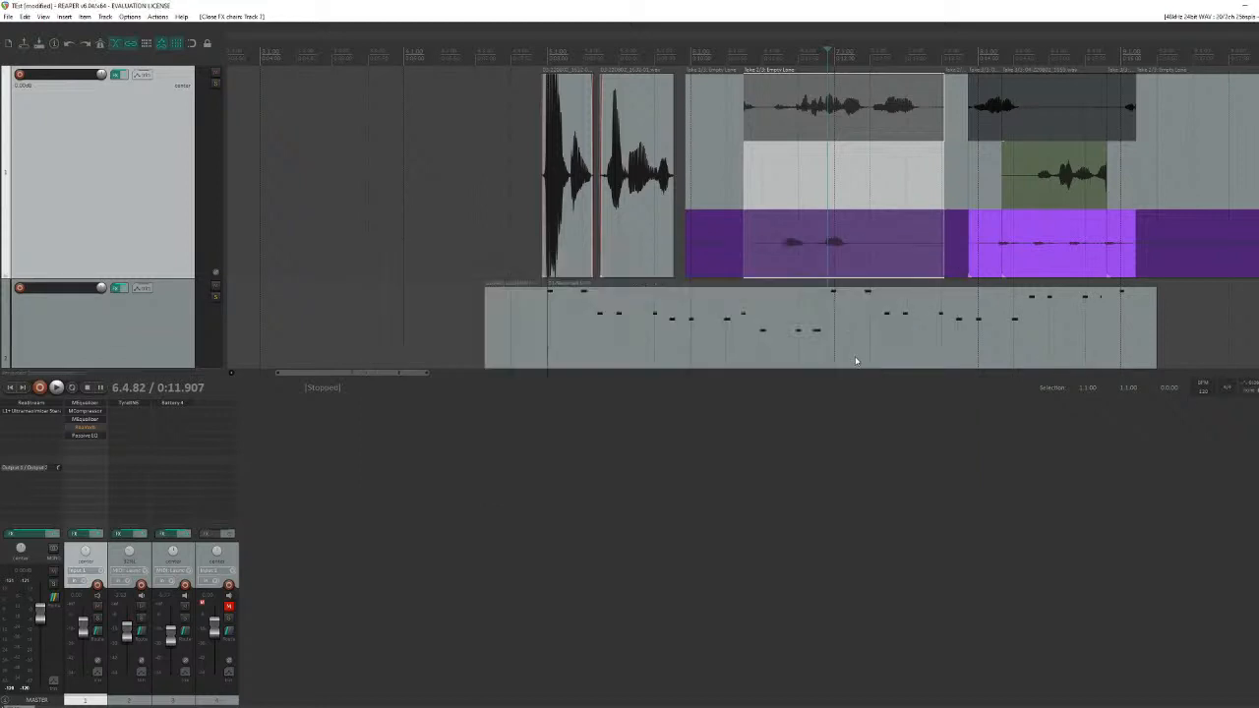
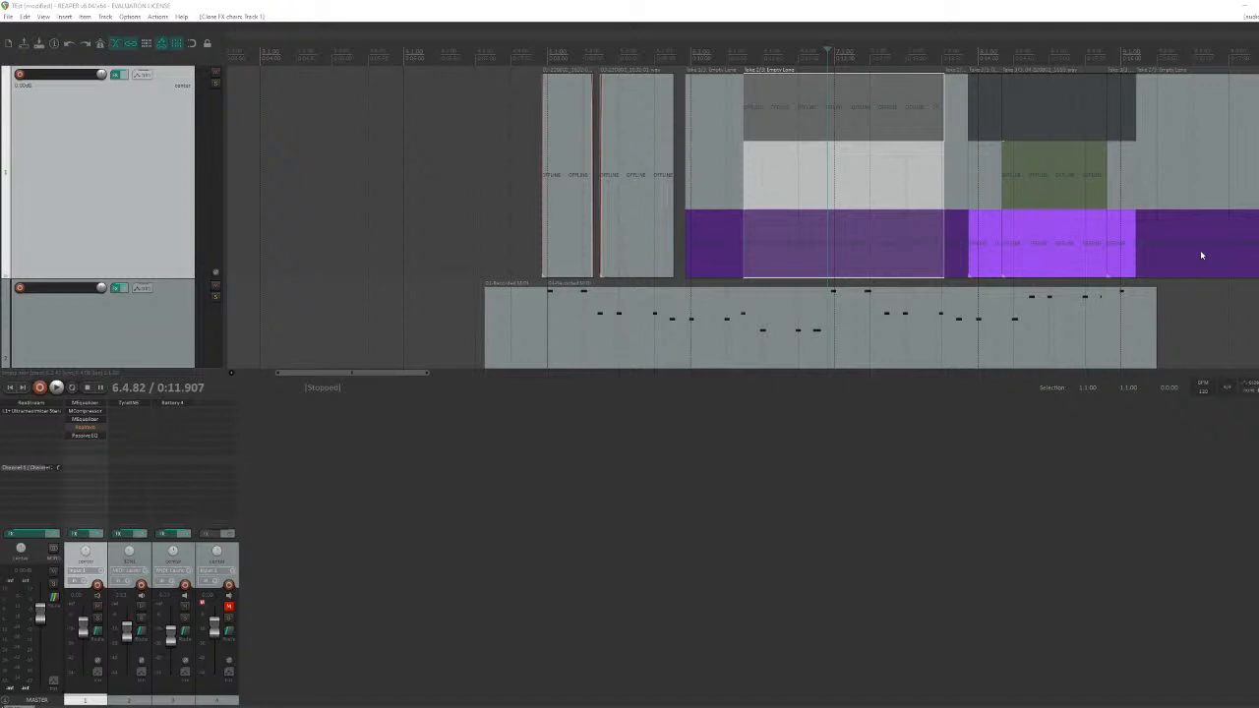
pyautogui.click(1062, 262)
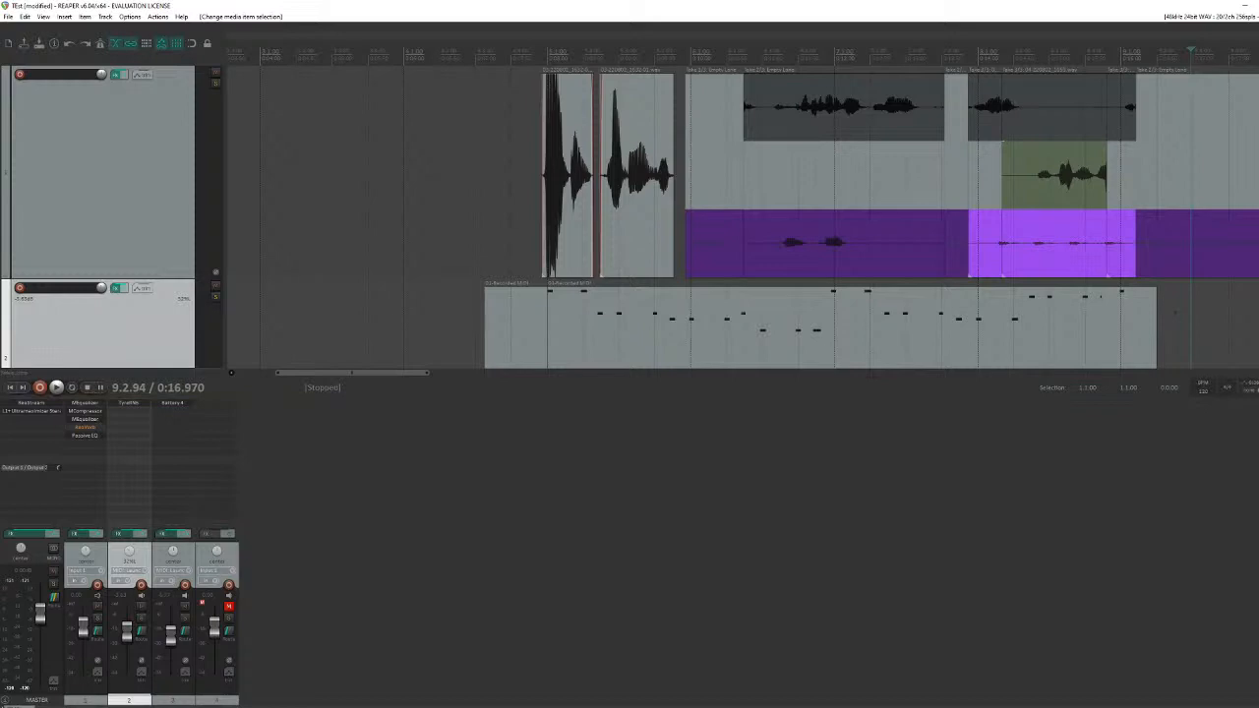
pyautogui.click(116, 288)
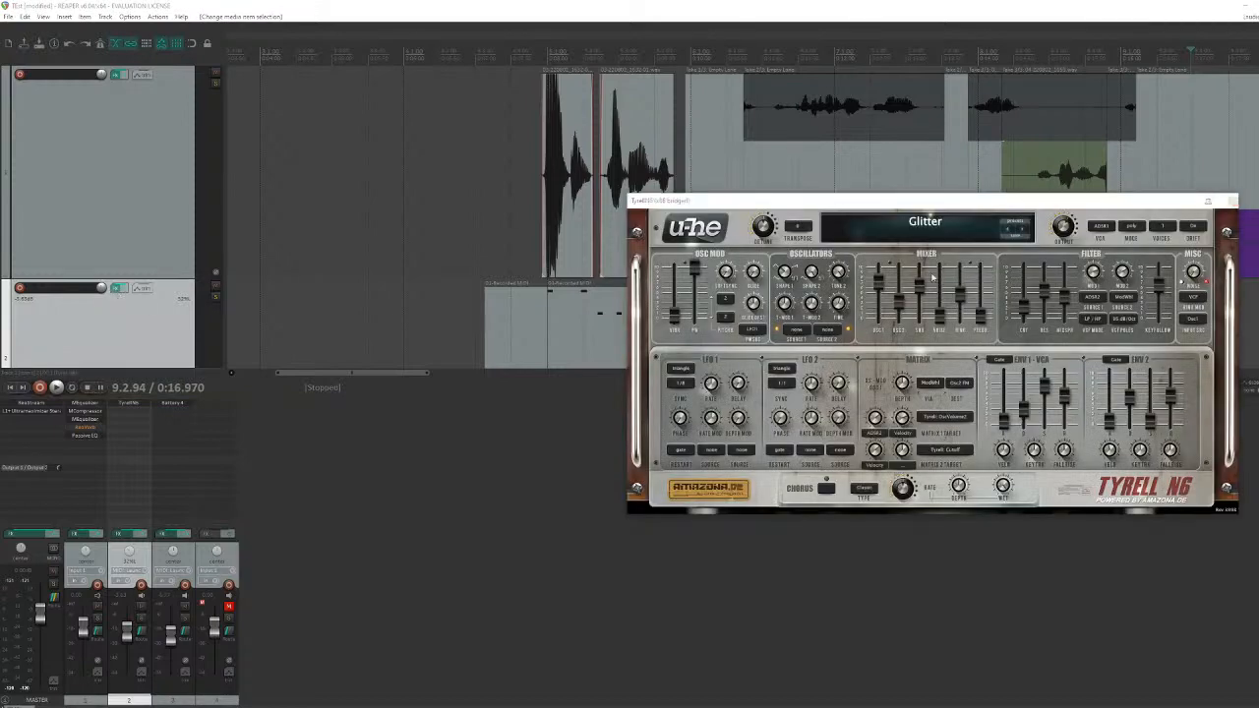
pyautogui.click(1234, 201)
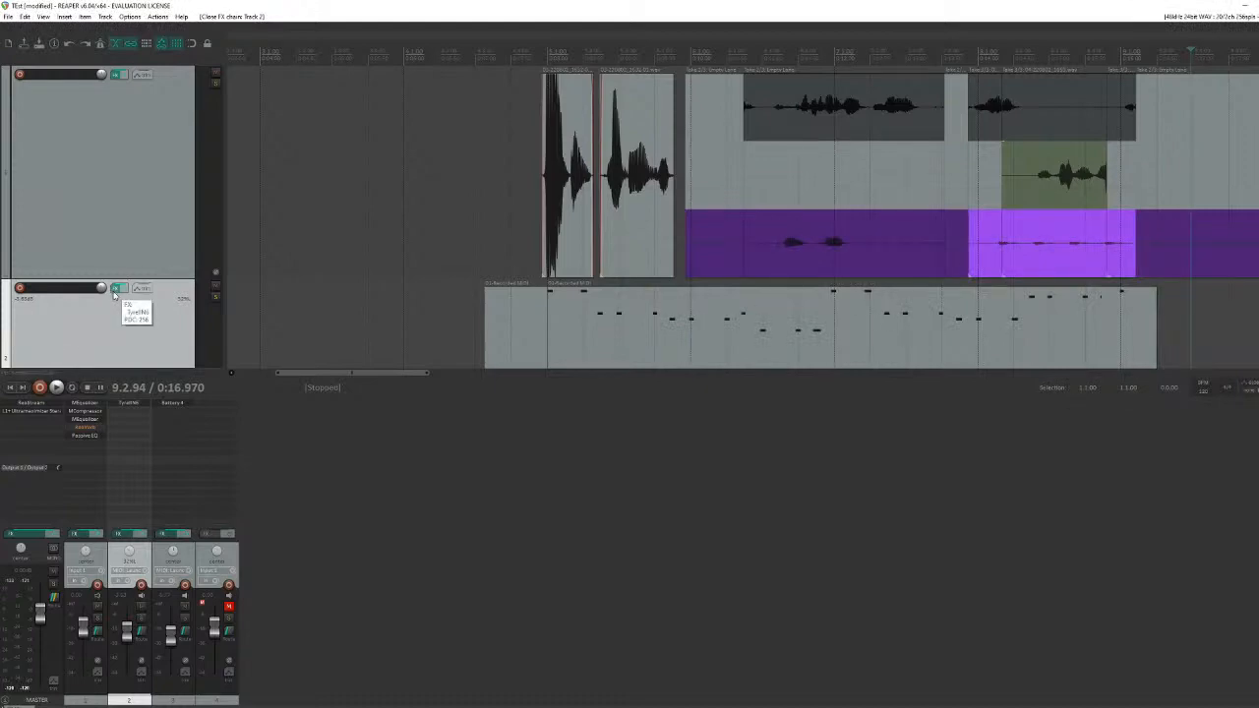
pyautogui.click(114, 289)
pyautogui.moveTo(817, 204); pyautogui.dragTo(661, 260)
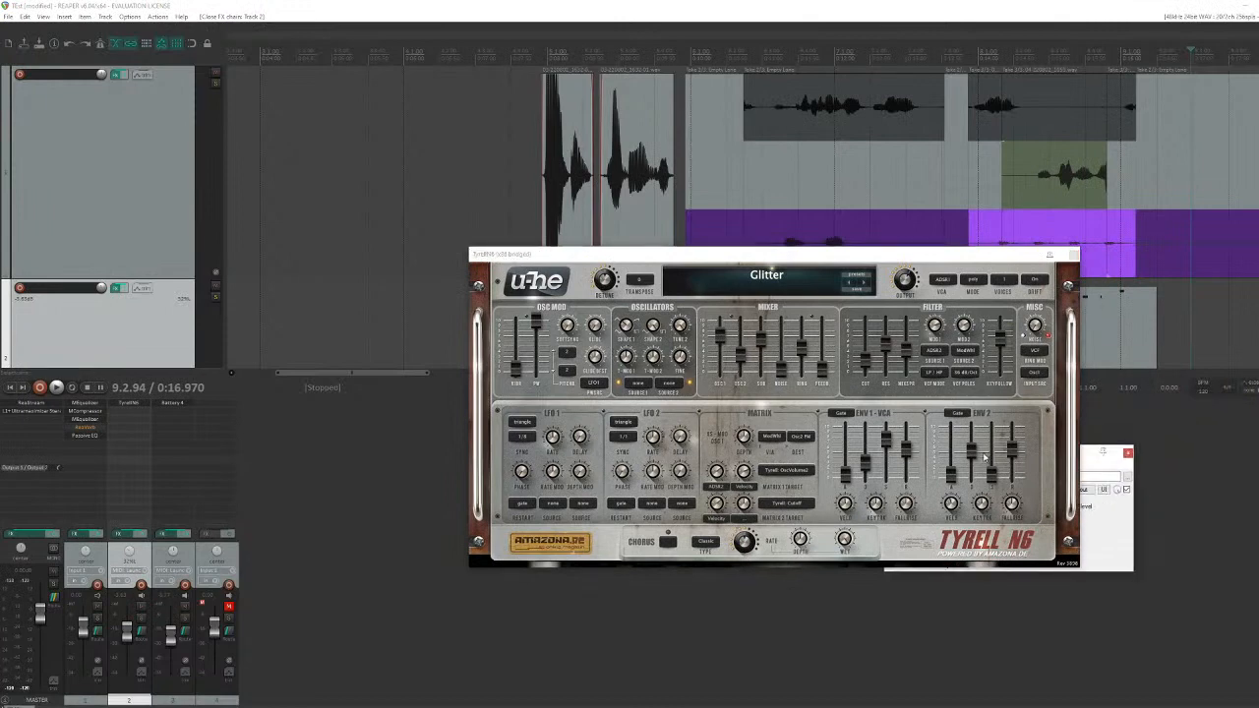
pyautogui.click(1245, 437)
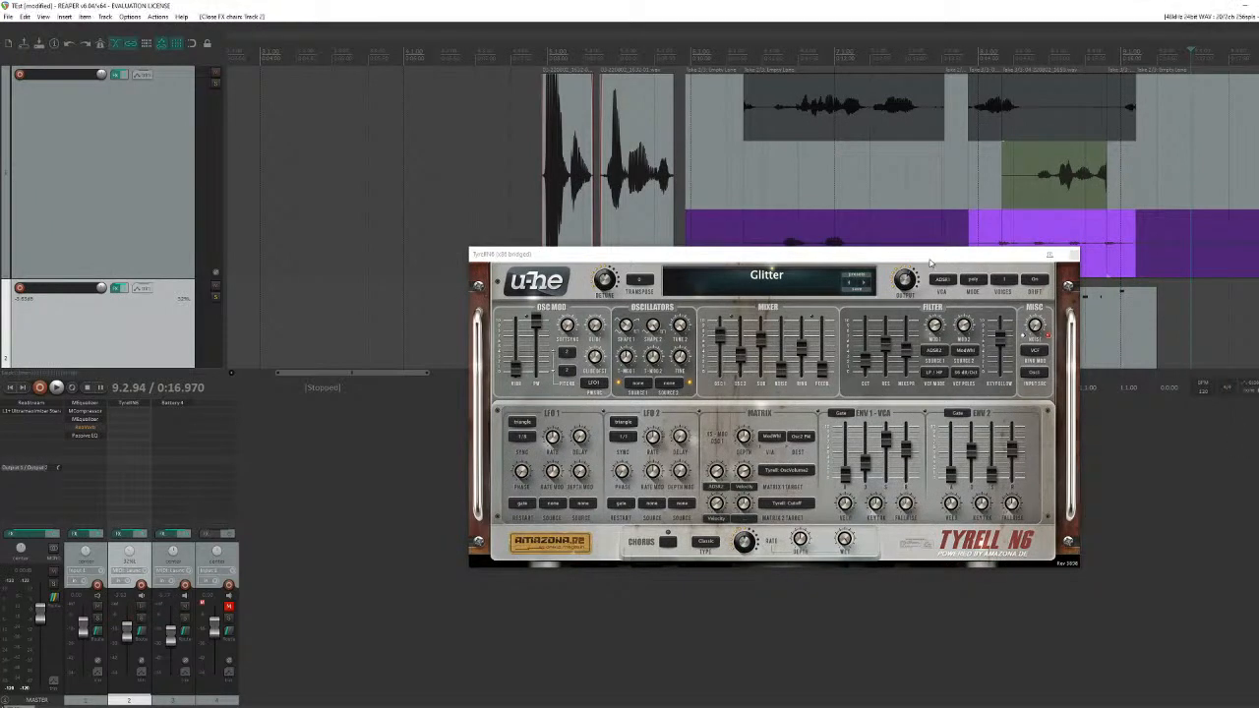
pyautogui.moveTo(929, 263); pyautogui.dragTo(975, 275)
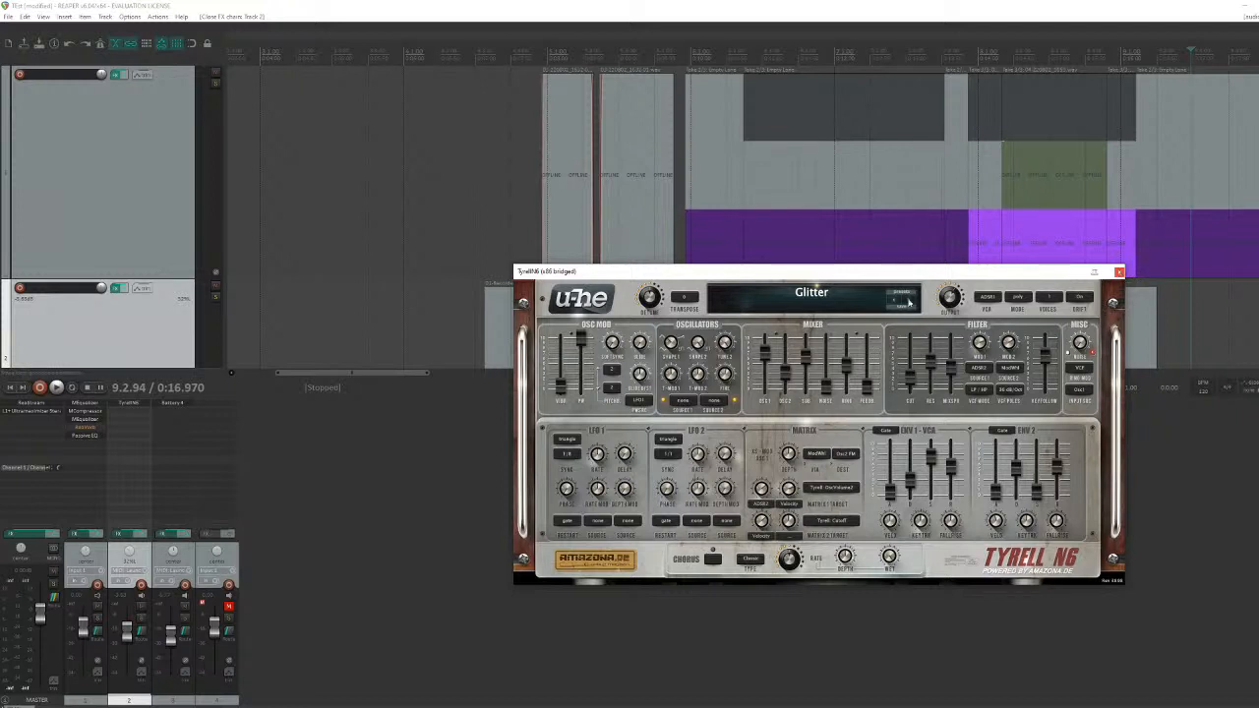
pyautogui.click(1119, 271)
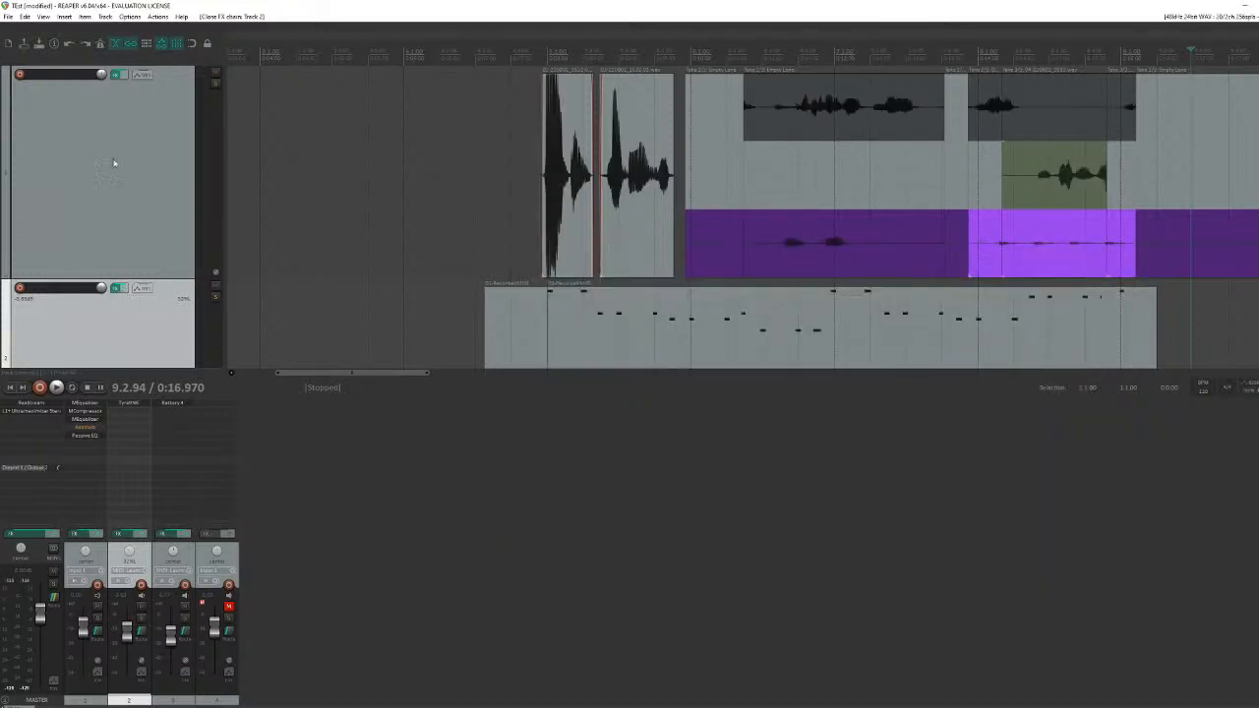
# Step: Reopen the track 2 effects chain and move its window clear of the TyrellN6 synth window
pyautogui.click(115, 290)
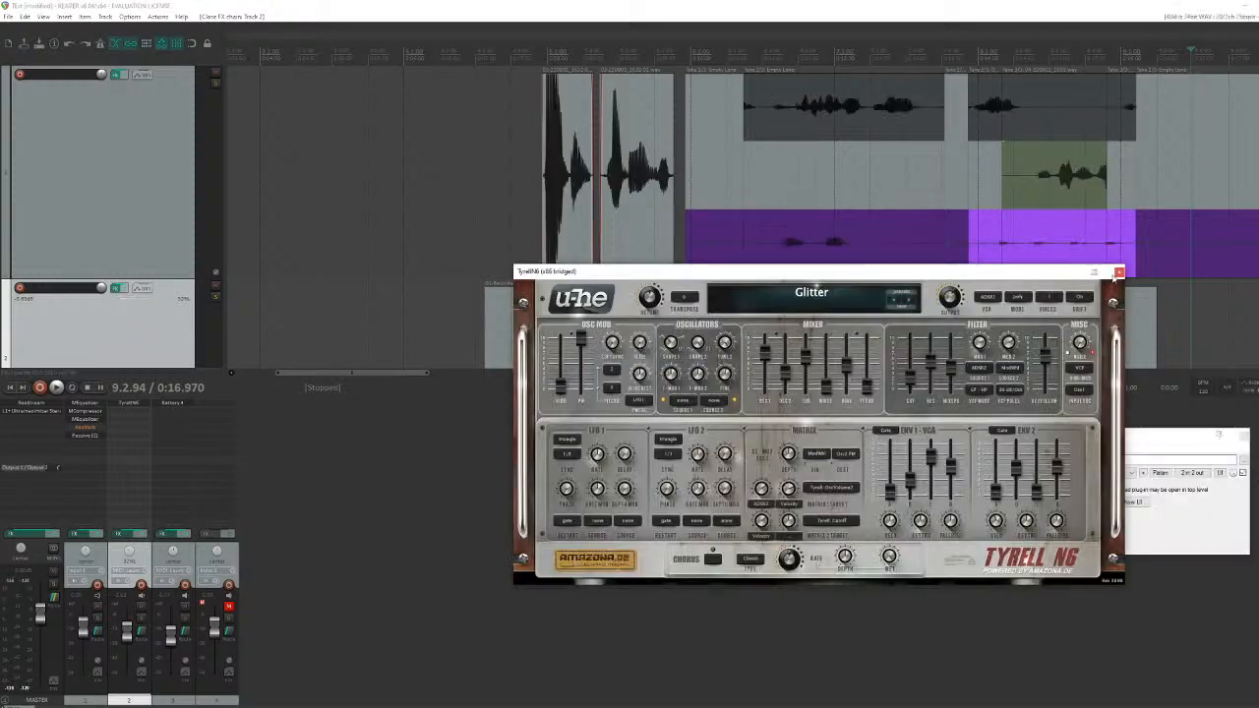
pyautogui.click(126, 297)
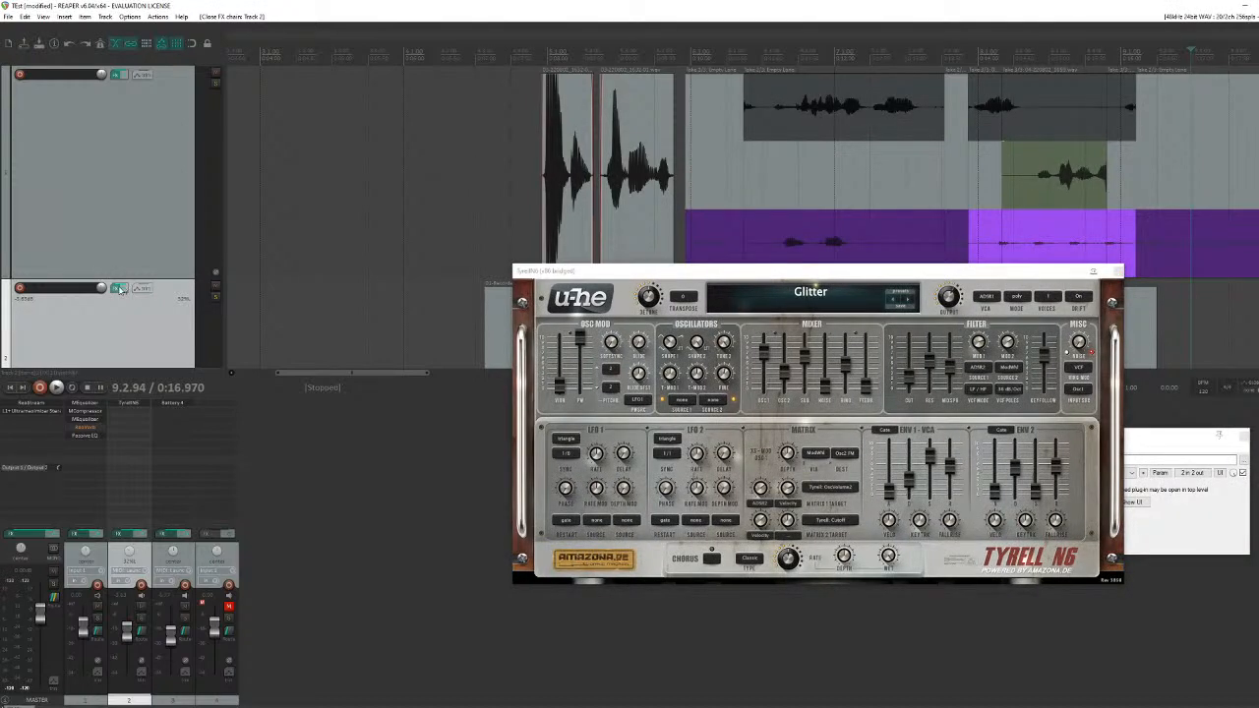
pyautogui.rightClick(117, 289)
pyautogui.click(117, 290)
pyautogui.click(117, 289)
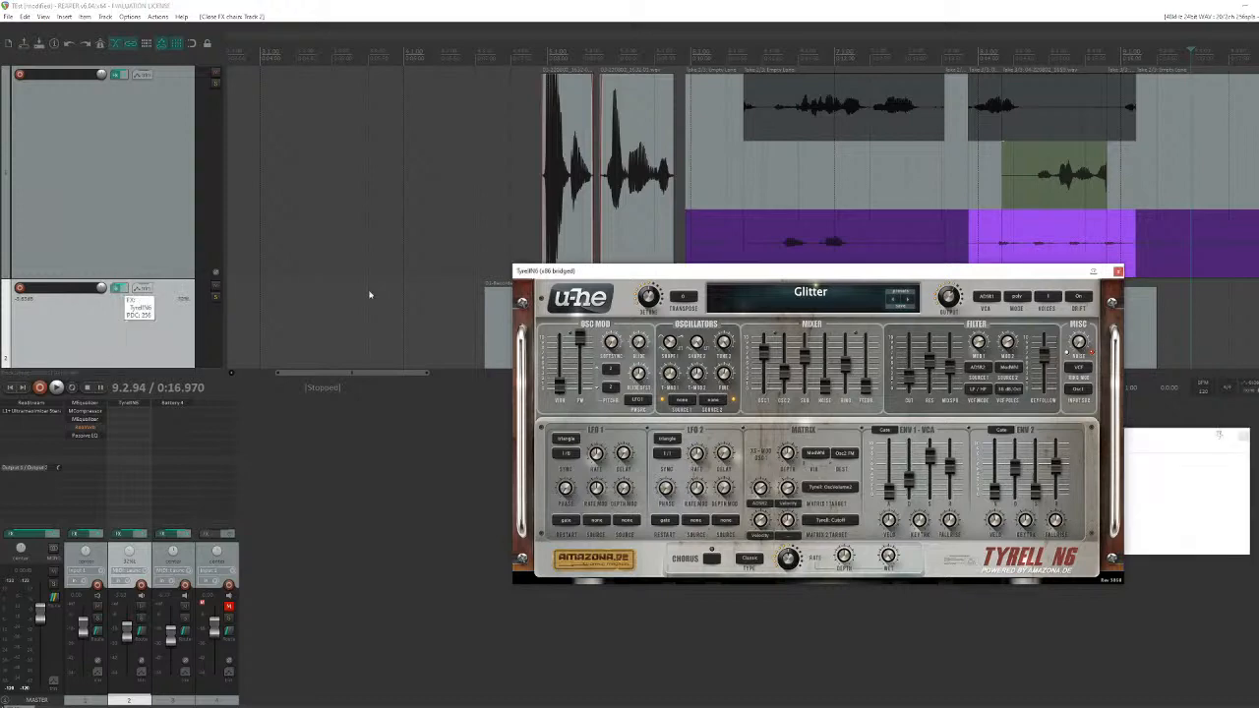
pyautogui.moveTo(1142, 434); pyautogui.dragTo(367, 428)
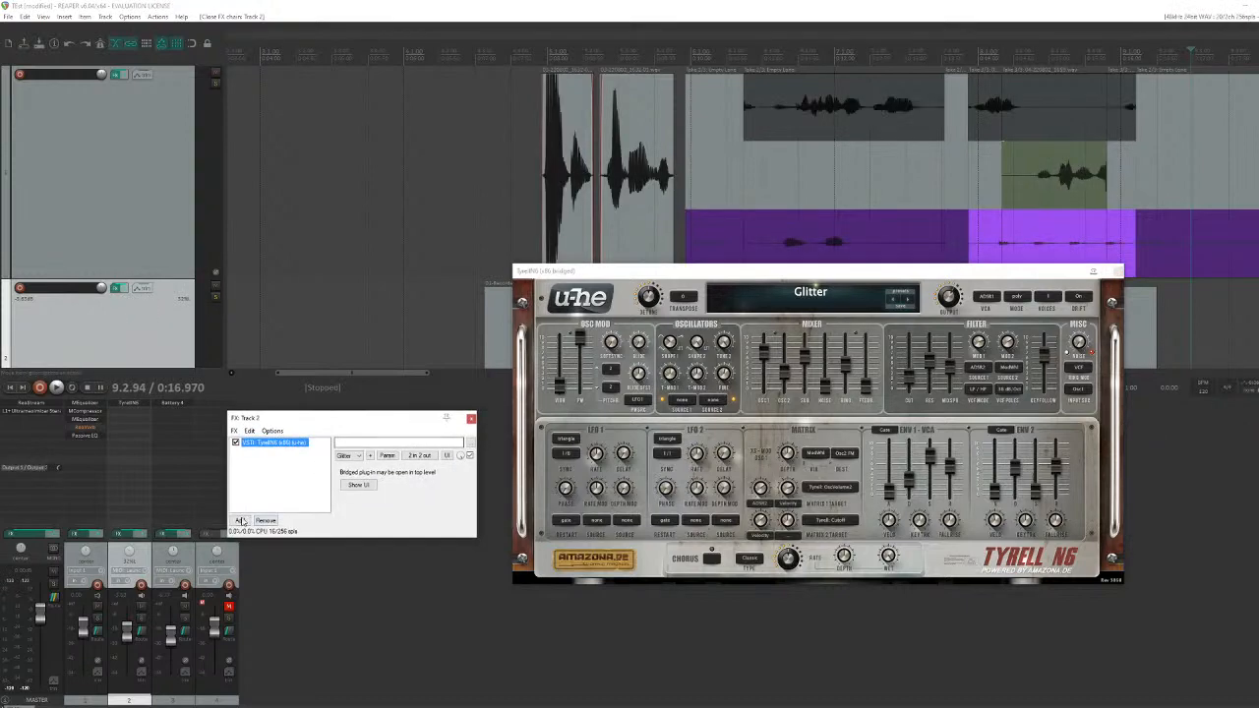
# Step: Open the plug-in browser for track 2, close the TyrellN6 window and list the Synth category
pyautogui.click(240, 519)
pyautogui.click(1117, 271)
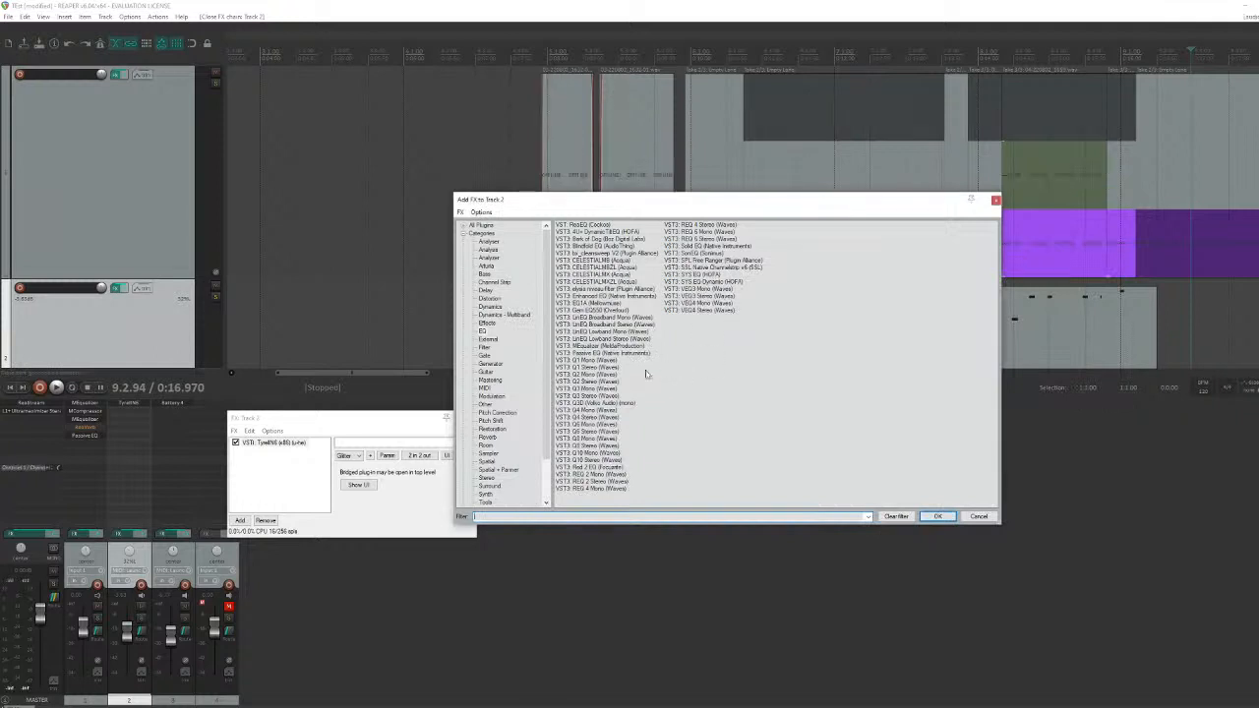
pyautogui.click(585, 239)
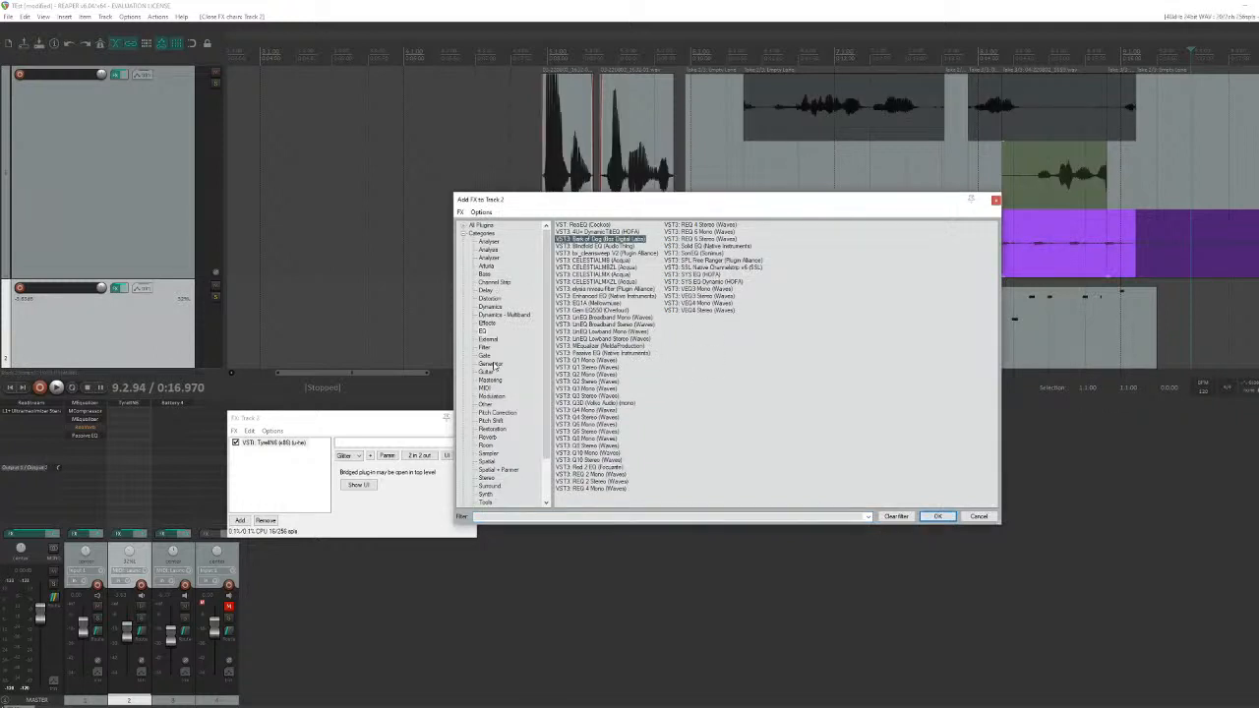
pyautogui.click(486, 494)
# Step: Look through the synth plug-ins and add Native Instruments Absynth 5 after TyrellN6 on track 2, with its window moved clear
pyautogui.click(585, 303)
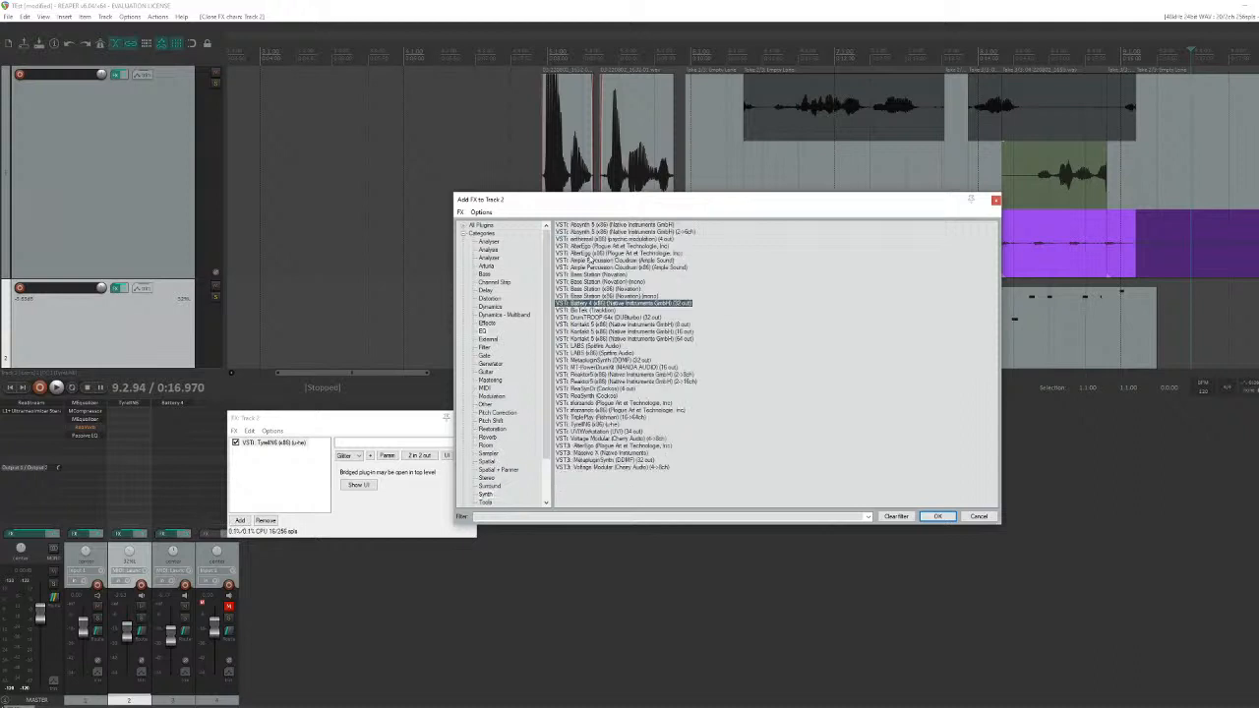
pyautogui.click(591, 246)
pyautogui.click(586, 304)
pyautogui.click(588, 453)
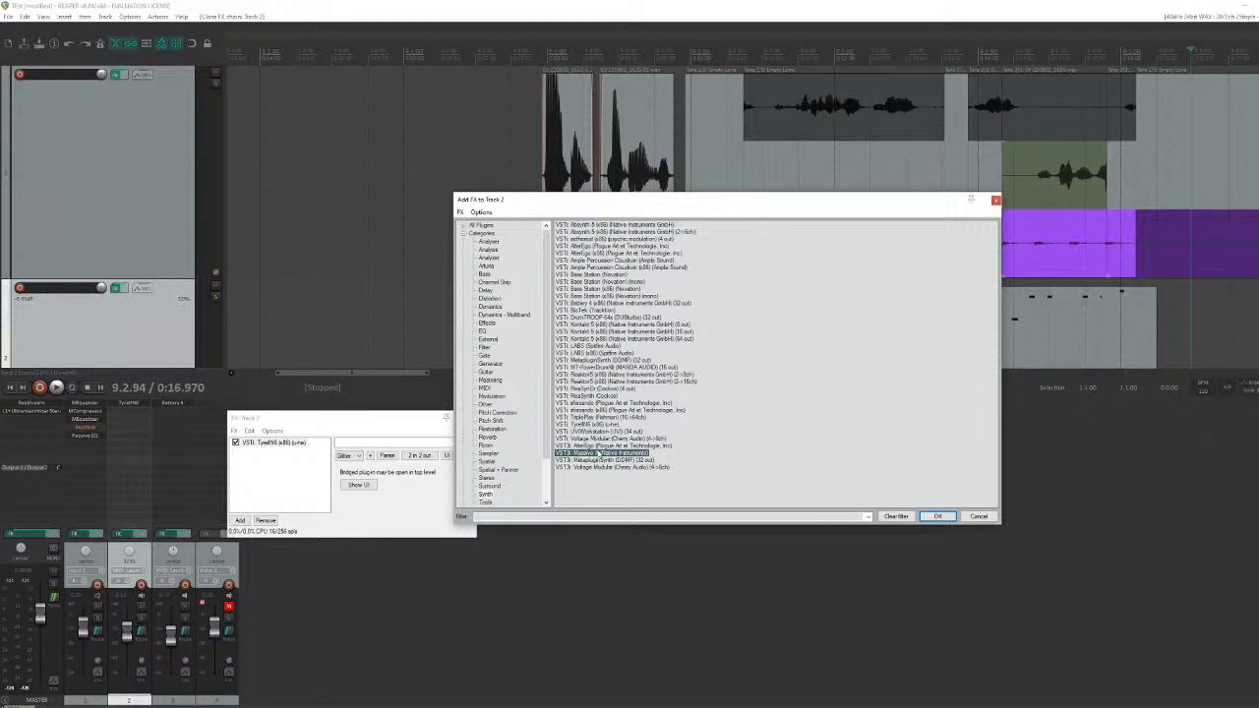
pyautogui.click(595, 405)
pyautogui.click(597, 432)
pyautogui.click(602, 454)
pyautogui.click(603, 460)
pyautogui.click(602, 454)
pyautogui.click(603, 411)
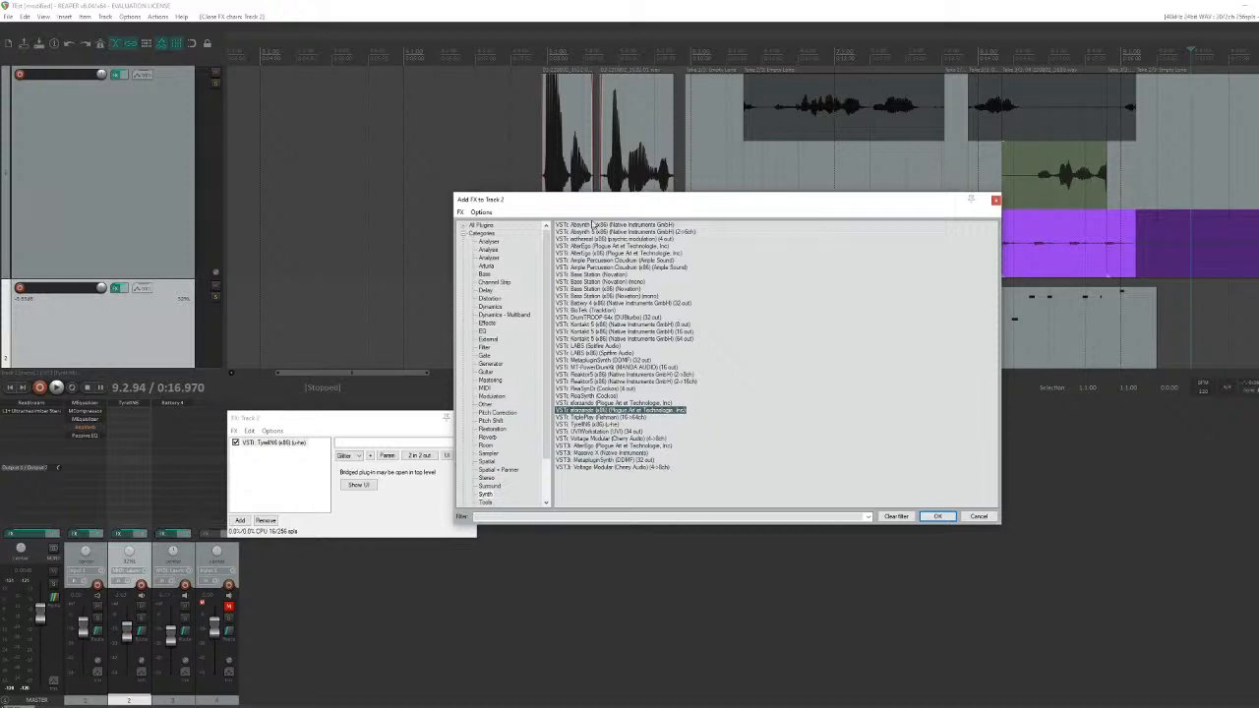
pyautogui.doubleClick(585, 226)
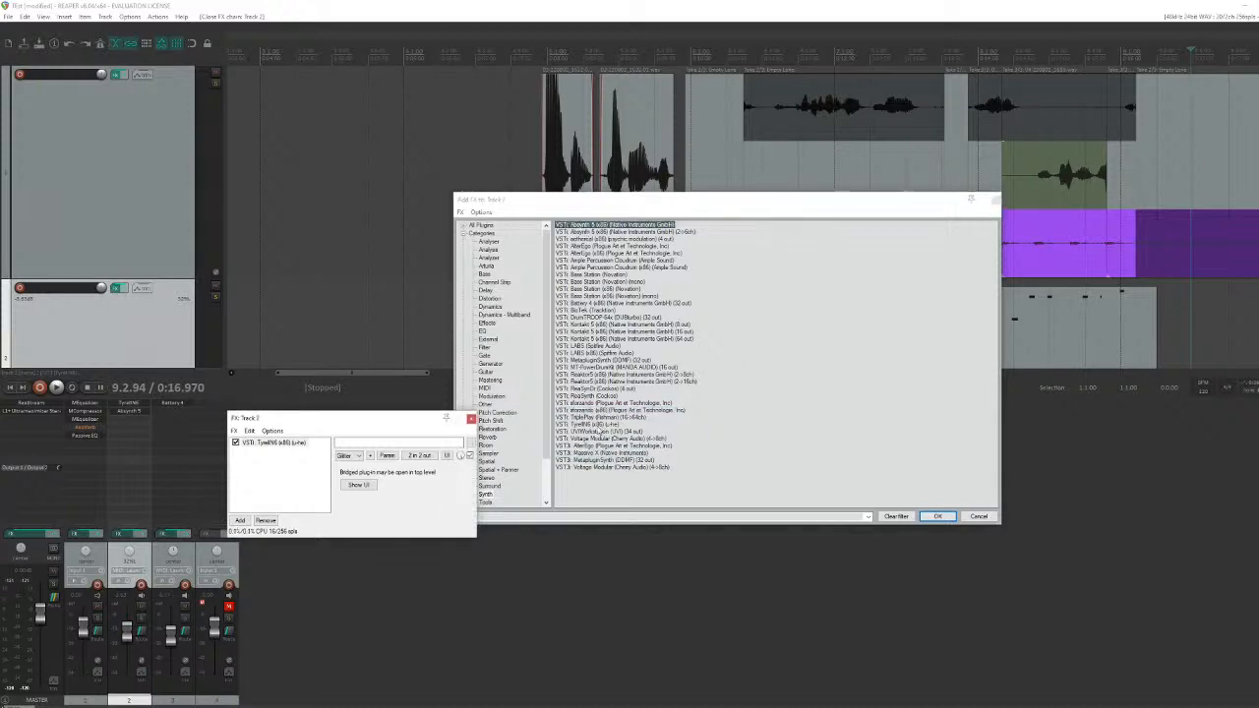
pyautogui.moveTo(336, 85); pyautogui.dragTo(787, 180)
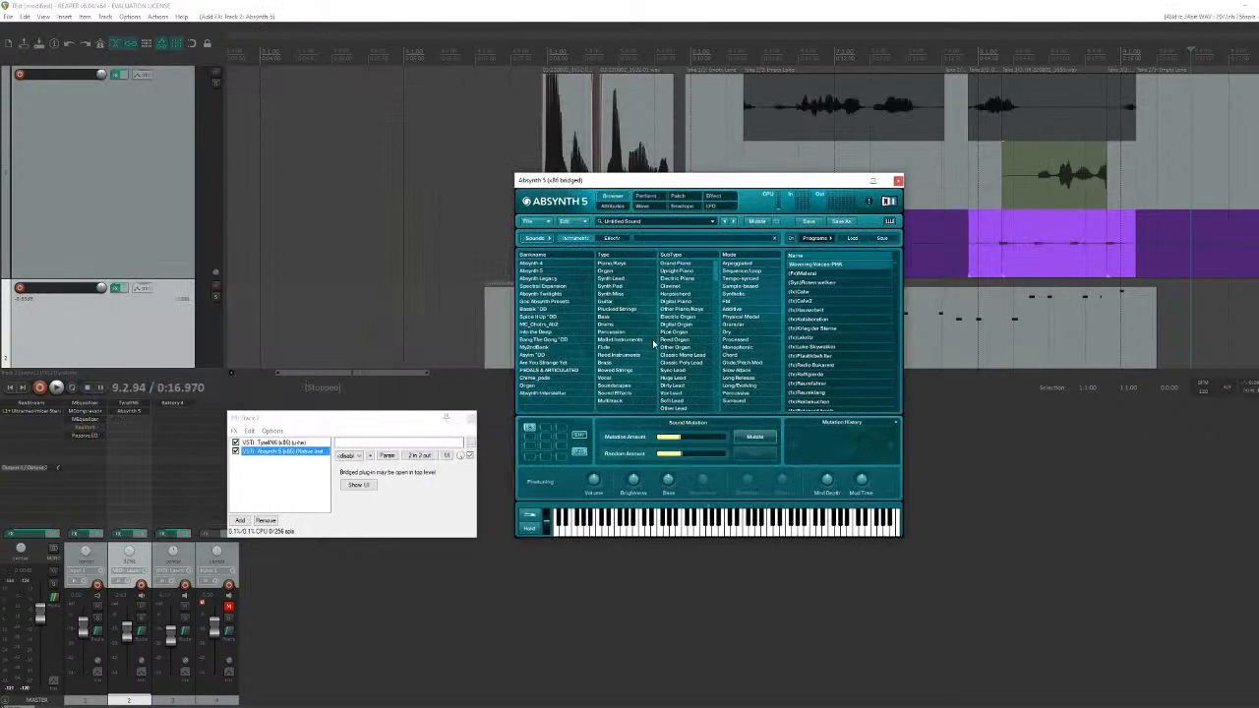
# Step: Look through Absynth 5's Perform, Patch, Envelope and Effect pages
pyautogui.click(646, 196)
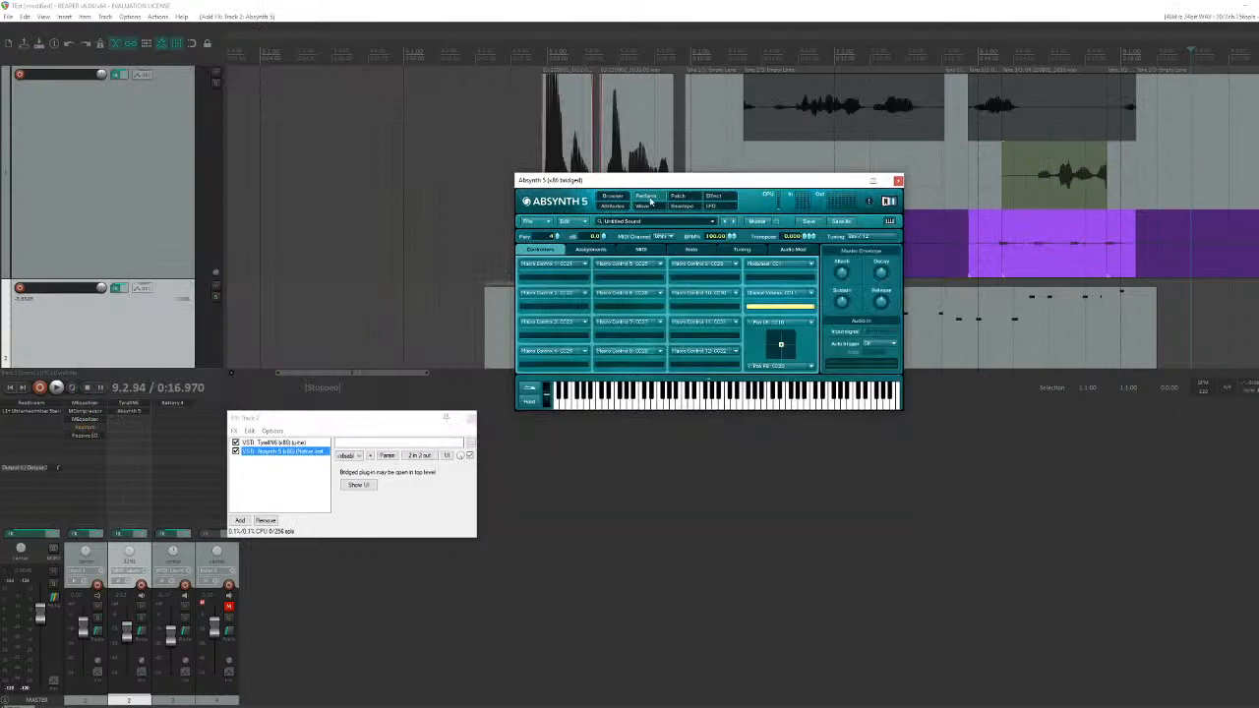
pyautogui.click(679, 196)
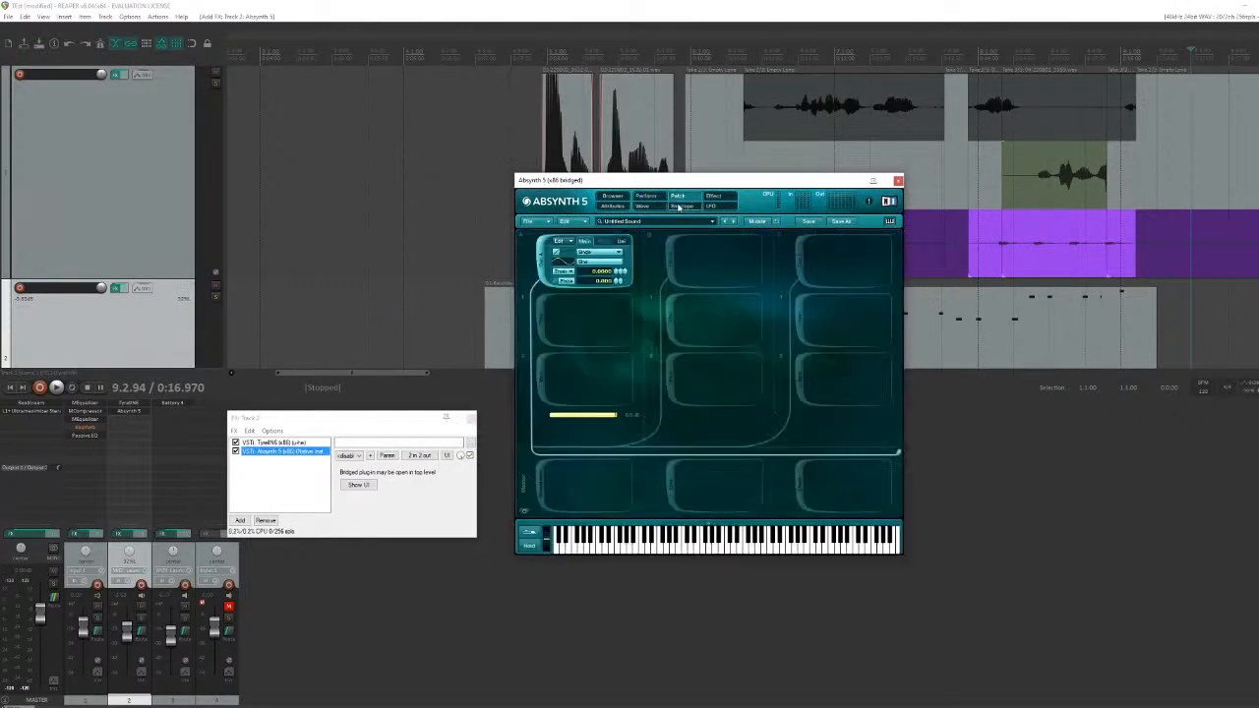
pyautogui.click(680, 206)
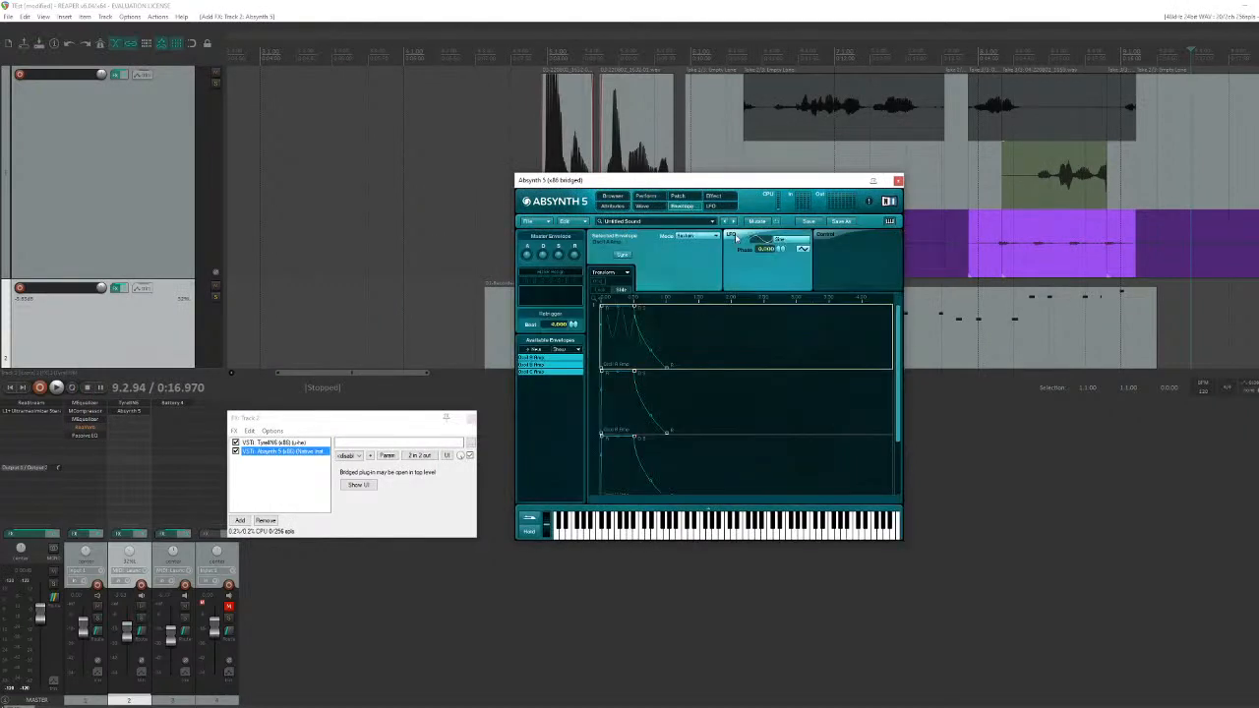
pyautogui.click(717, 197)
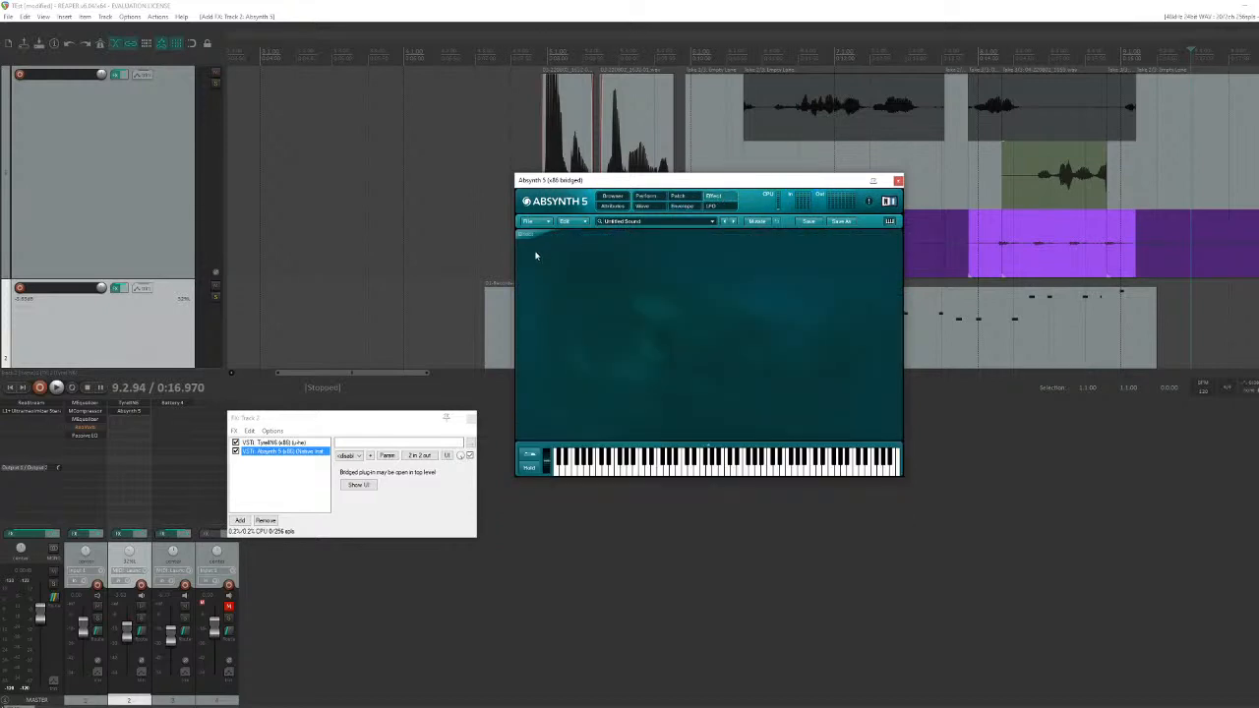
pyautogui.click(679, 197)
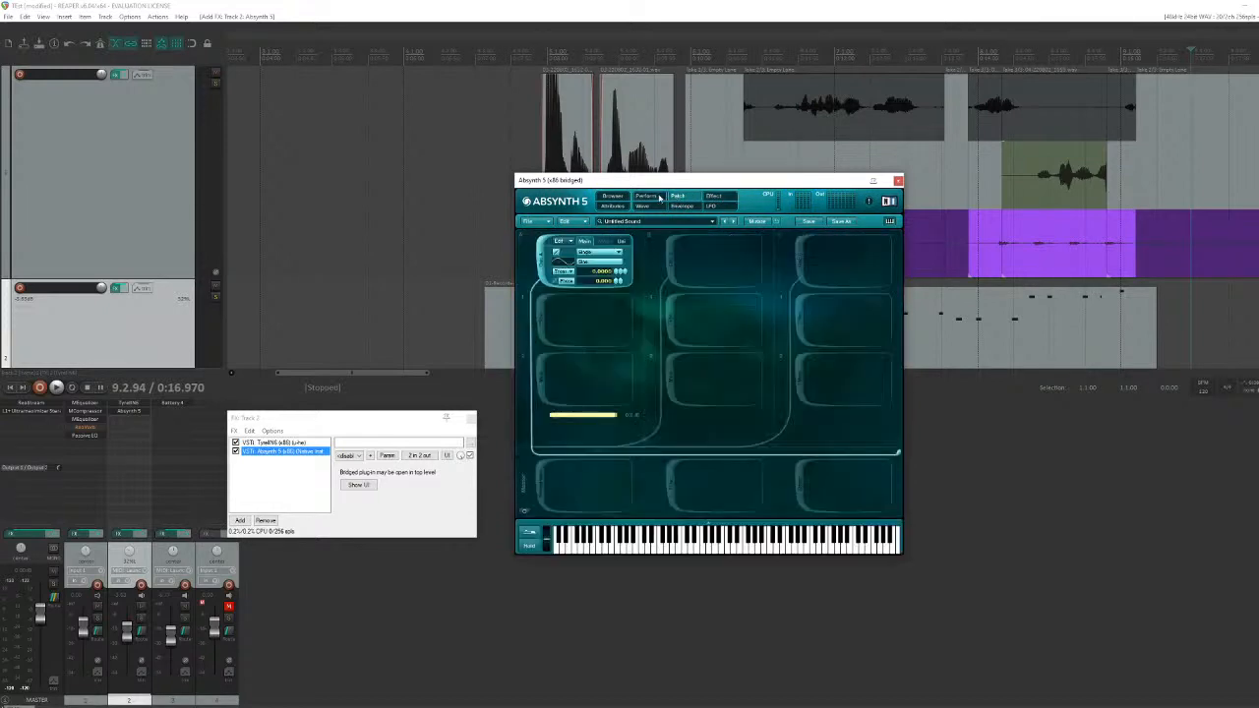
# Step: Examine the Assignments, Note, Tuning and Audio Mod sections of Absynth 5's Perform page and return to its Controllers
pyautogui.click(660, 197)
pyautogui.click(640, 249)
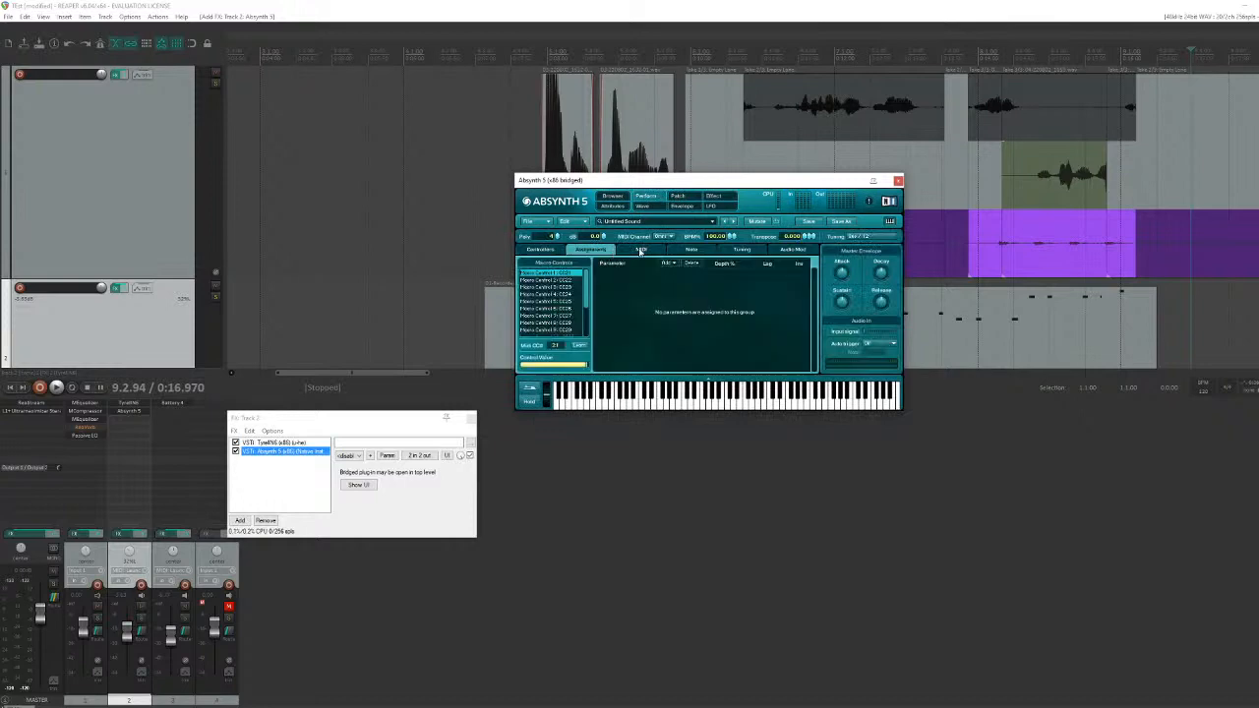
pyautogui.click(678, 250)
pyautogui.click(742, 252)
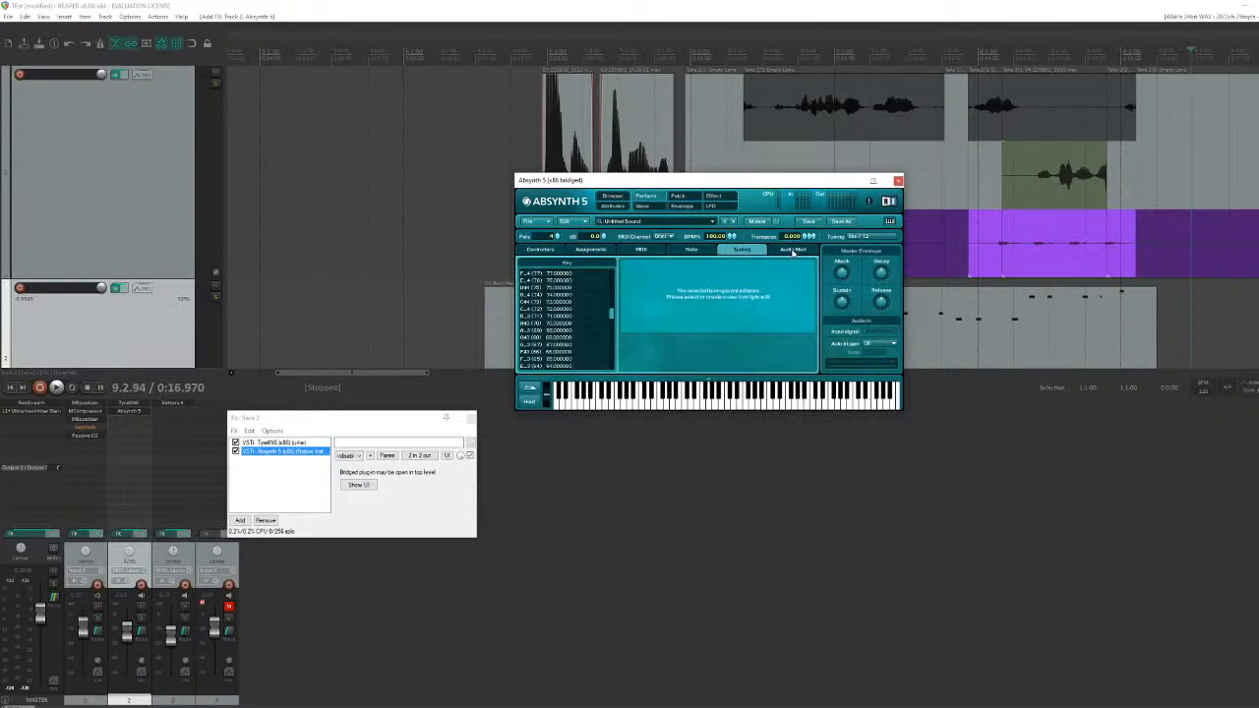
pyautogui.click(792, 252)
pyautogui.click(548, 251)
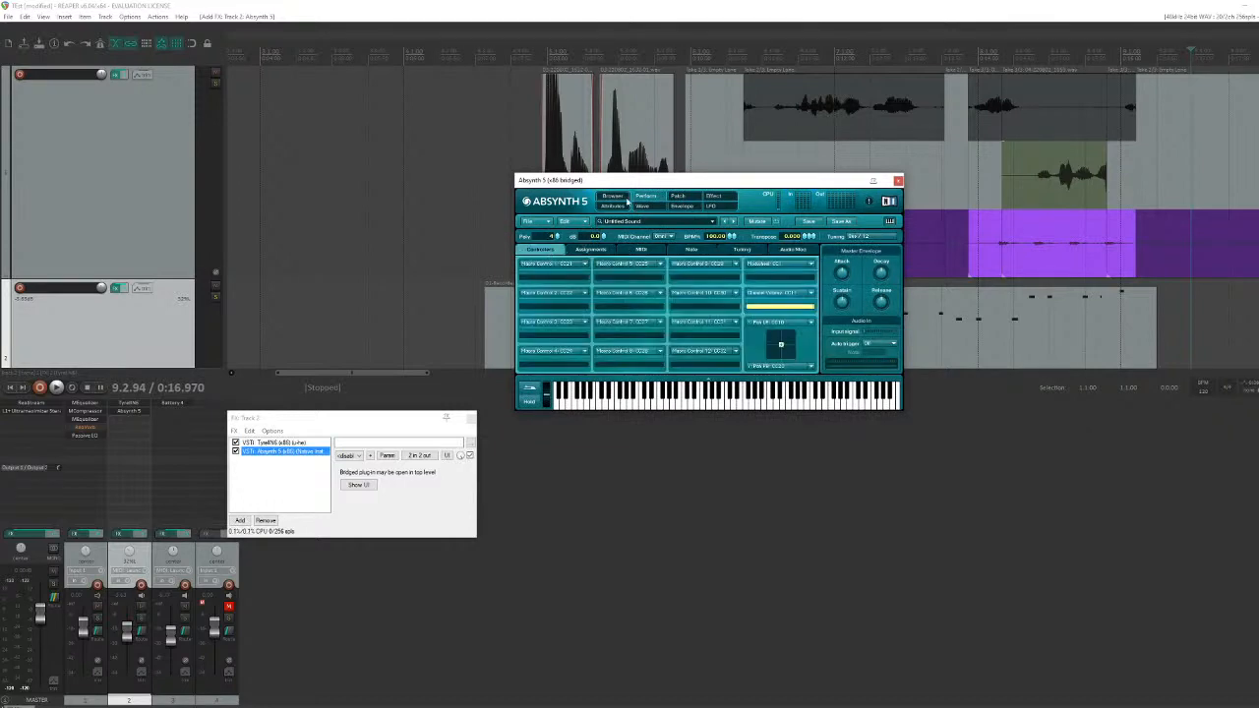
# Step: Play test notes on Absynth 5's on-screen keyboard and advance to the next preset sound
pyautogui.click(618, 196)
pyautogui.click(646, 200)
pyautogui.click(718, 405)
pyautogui.click(746, 405)
pyautogui.click(808, 404)
pyautogui.click(732, 222)
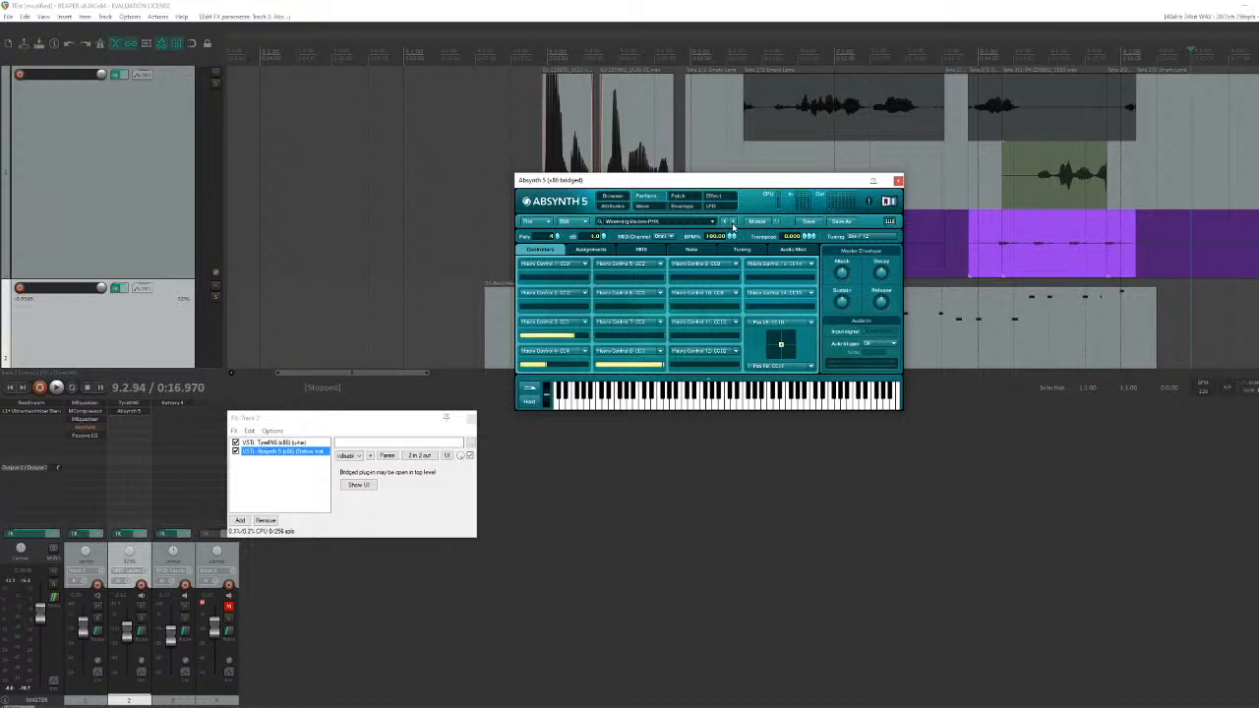
pyautogui.click(757, 398)
pyautogui.click(657, 398)
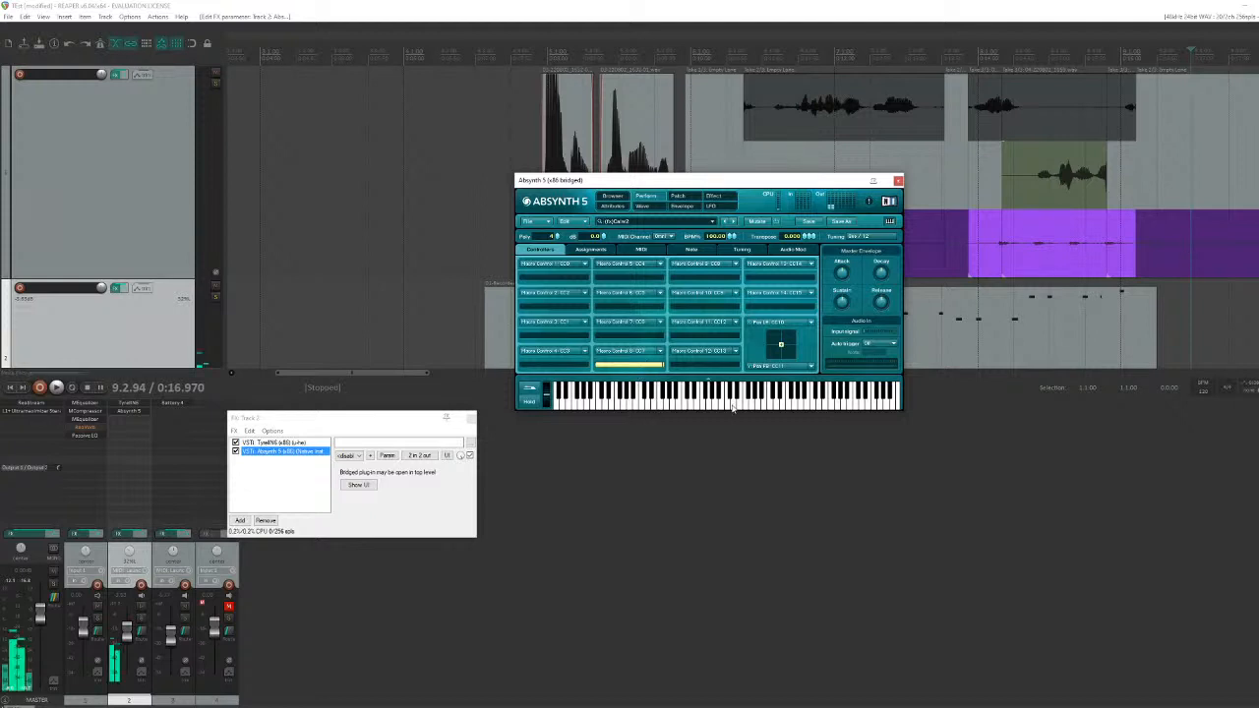
# Step: Audition the loaded Absynth 5 sound with several notes across the keyboard and close the synth window
pyautogui.click(760, 403)
pyautogui.click(779, 403)
pyautogui.click(819, 404)
pyautogui.click(730, 403)
pyautogui.click(703, 403)
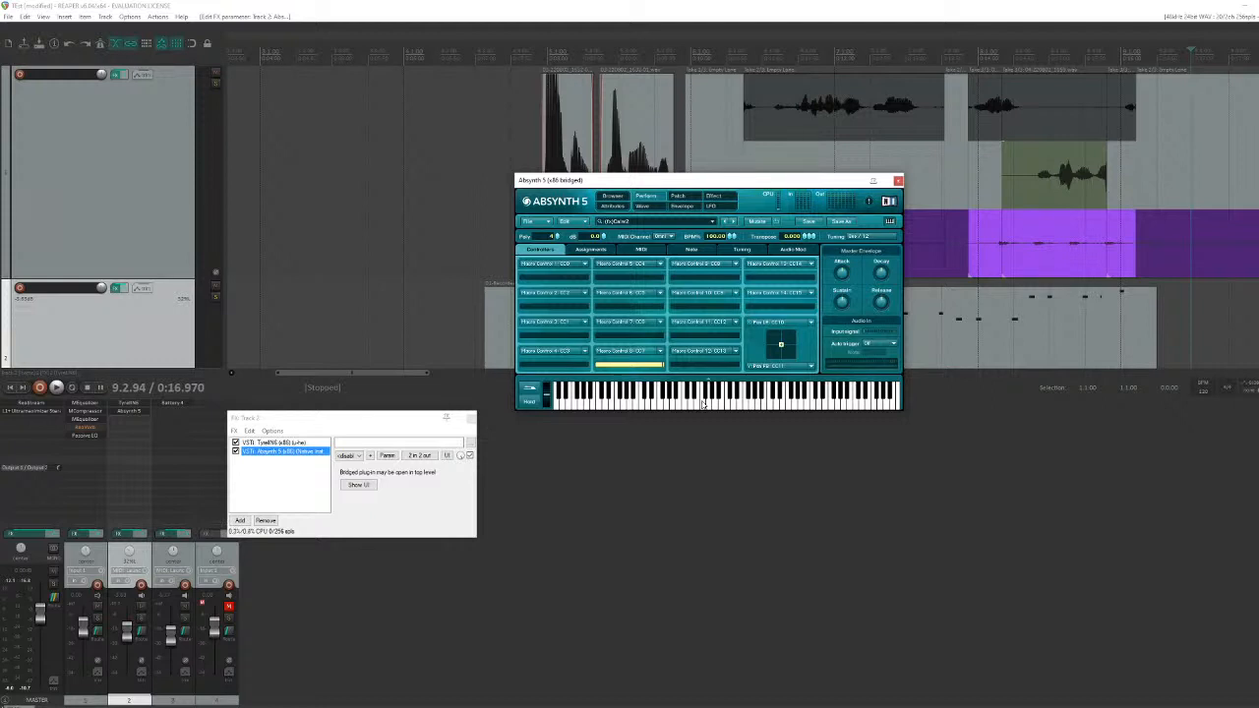
pyautogui.click(898, 181)
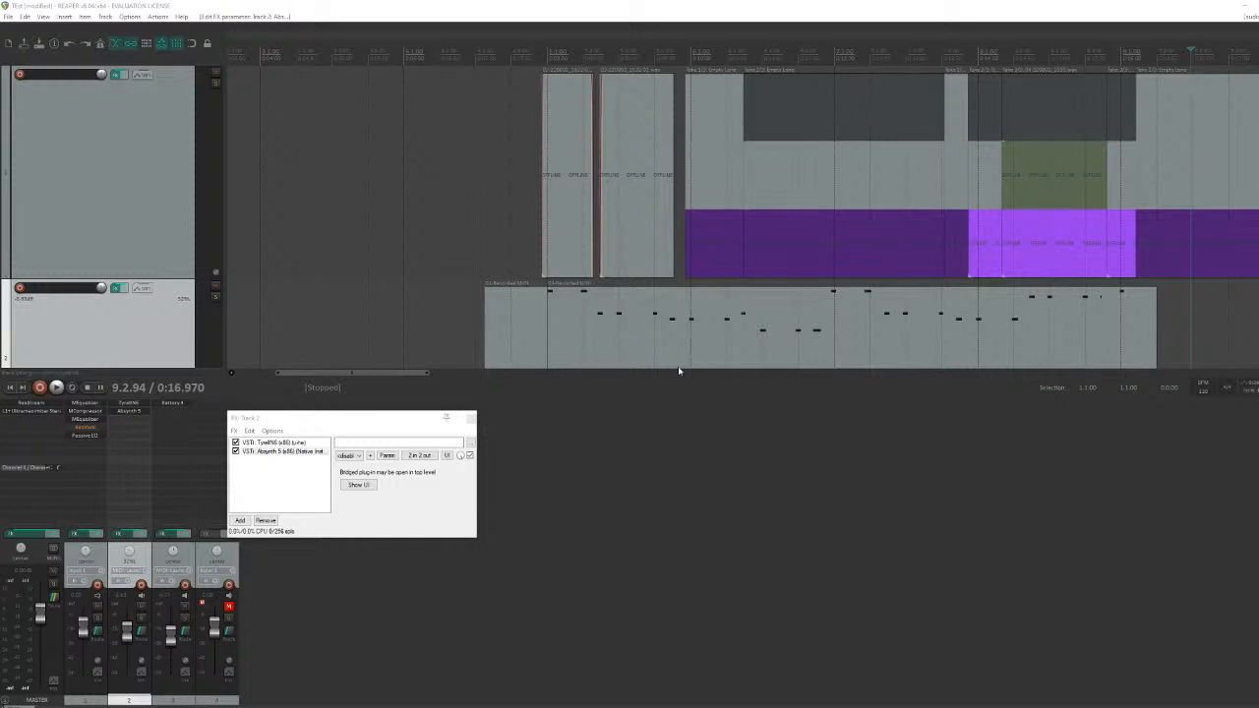
# Step: Place the edit cursor at about measure 4 and add a new empty track below track 4
pyautogui.click(408, 207)
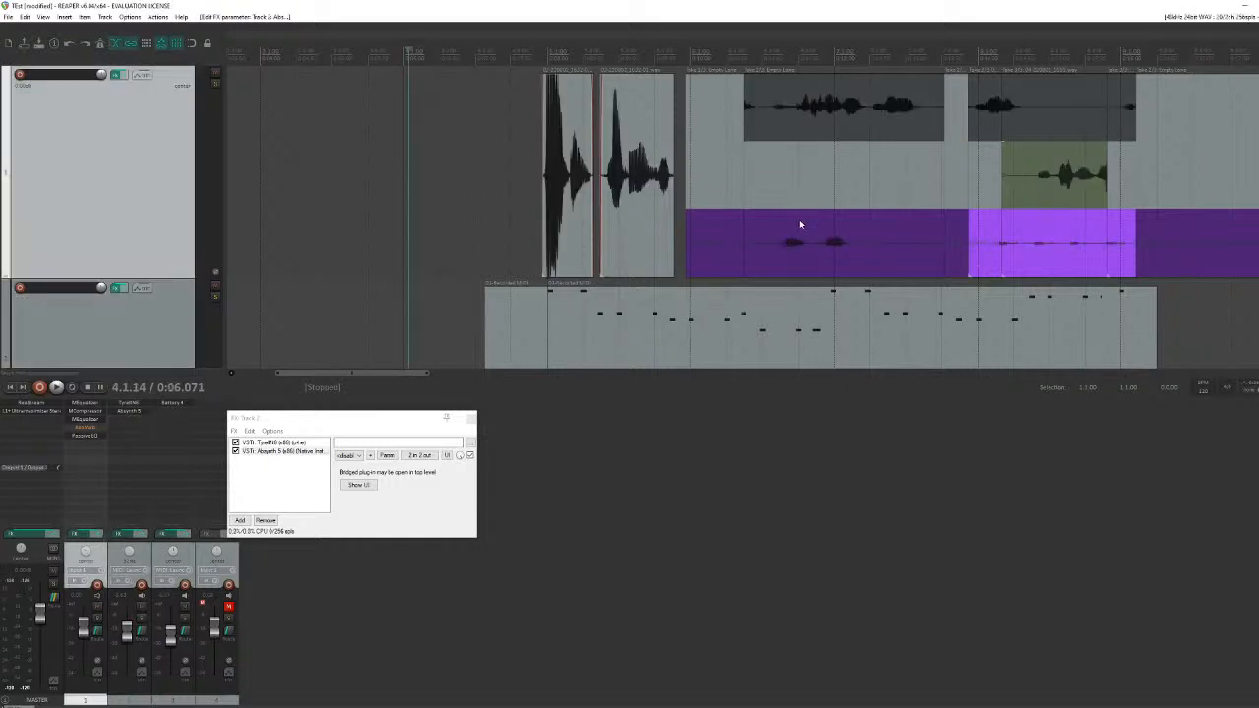
pyautogui.scroll(-3, 130, 206)
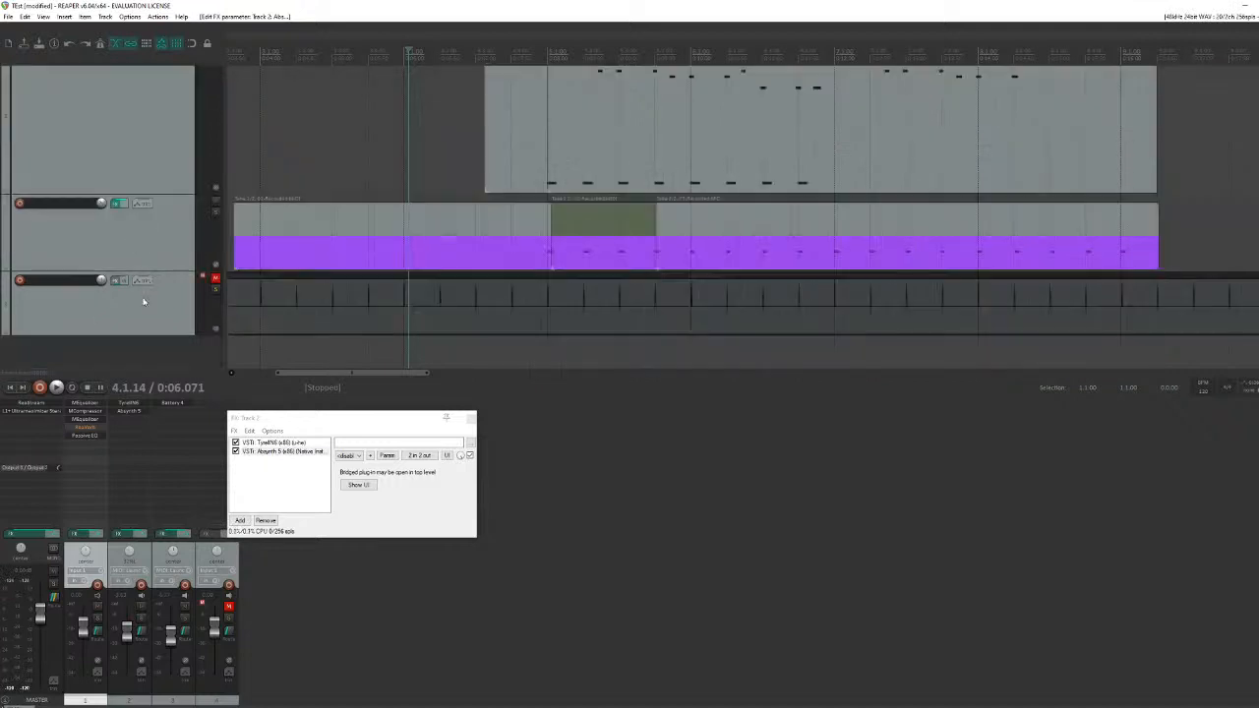
pyautogui.doubleClick(119, 344)
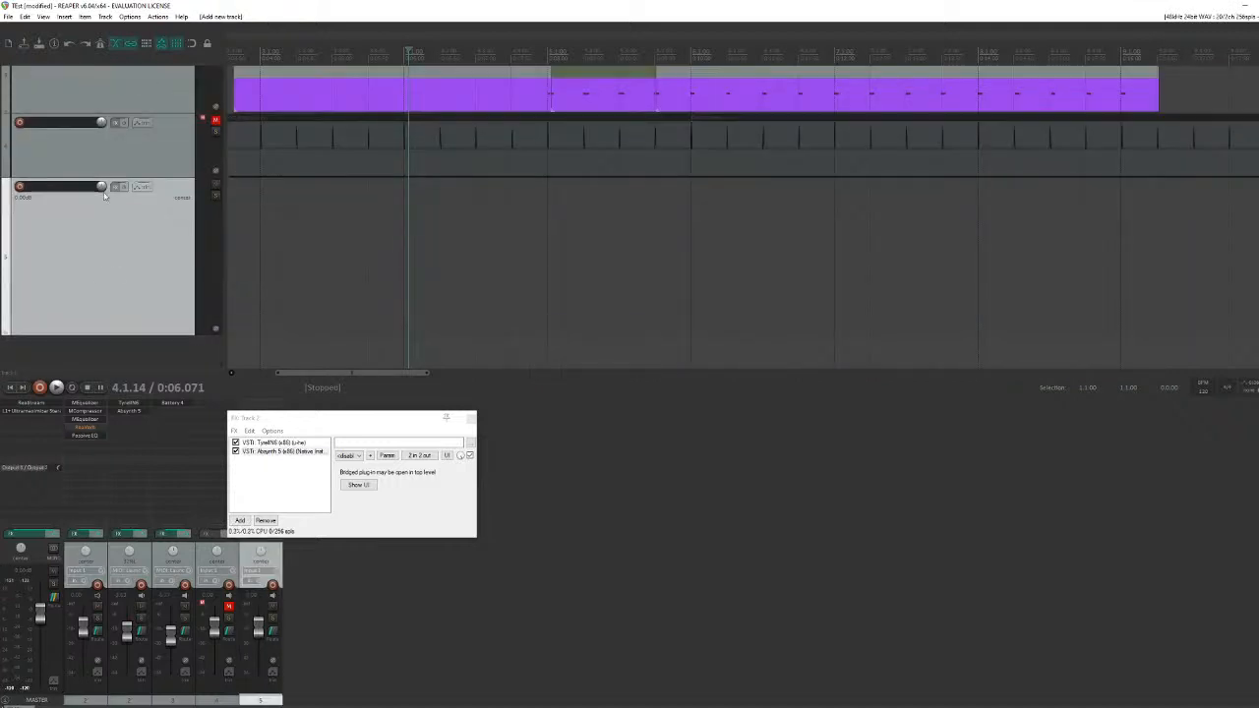
# Step: Add the ReaSynDr (Cockos) (4 out) instrument to track 5 and move its FX window to the middle of the arrangement
pyautogui.click(114, 189)
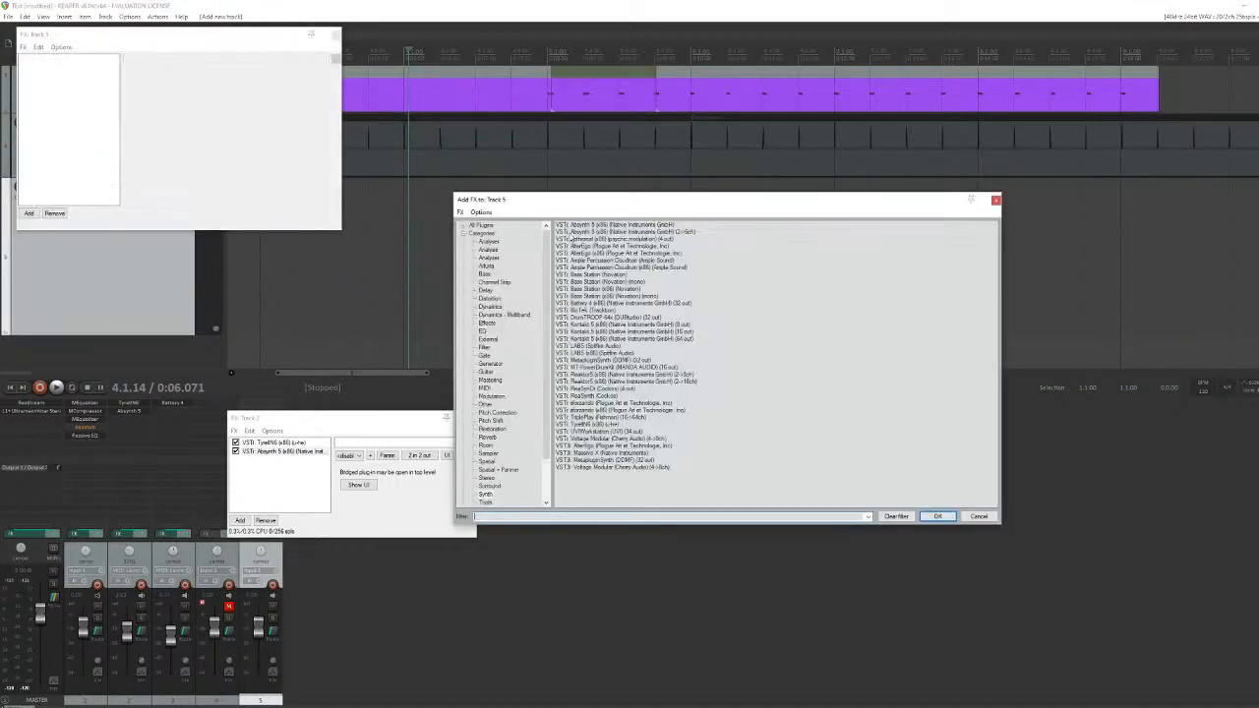
pyautogui.click(336, 35)
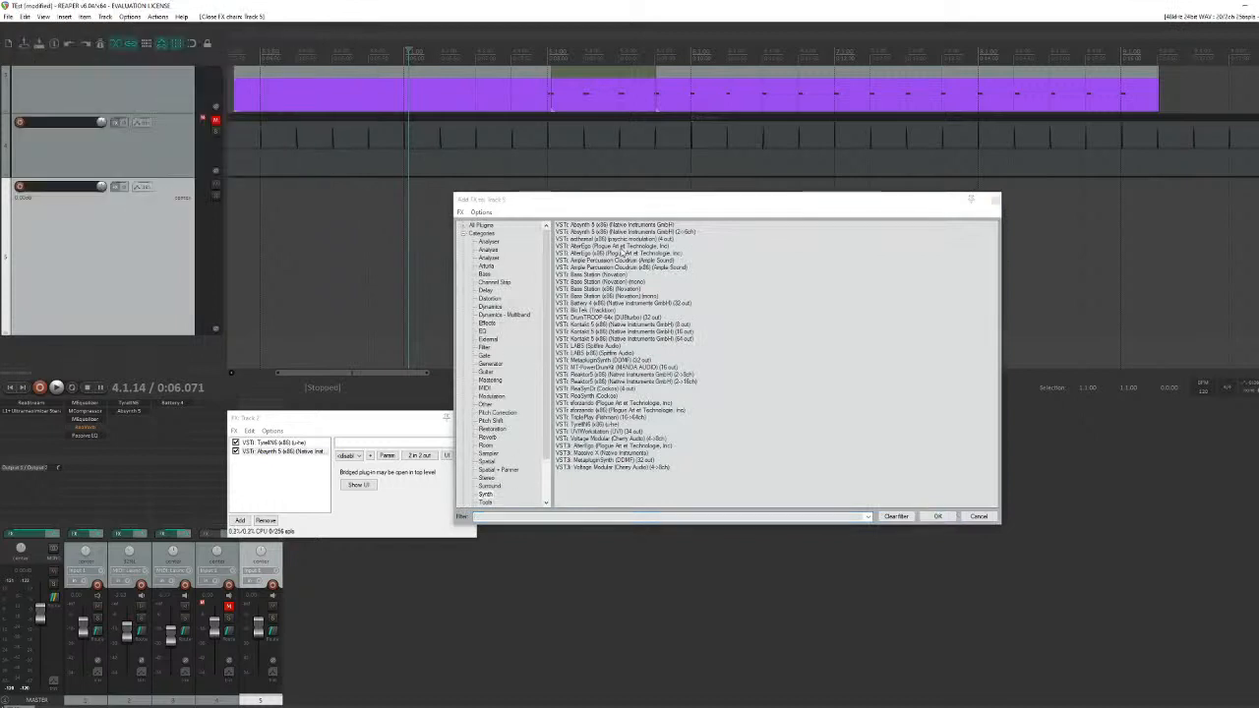
pyautogui.click(596, 389)
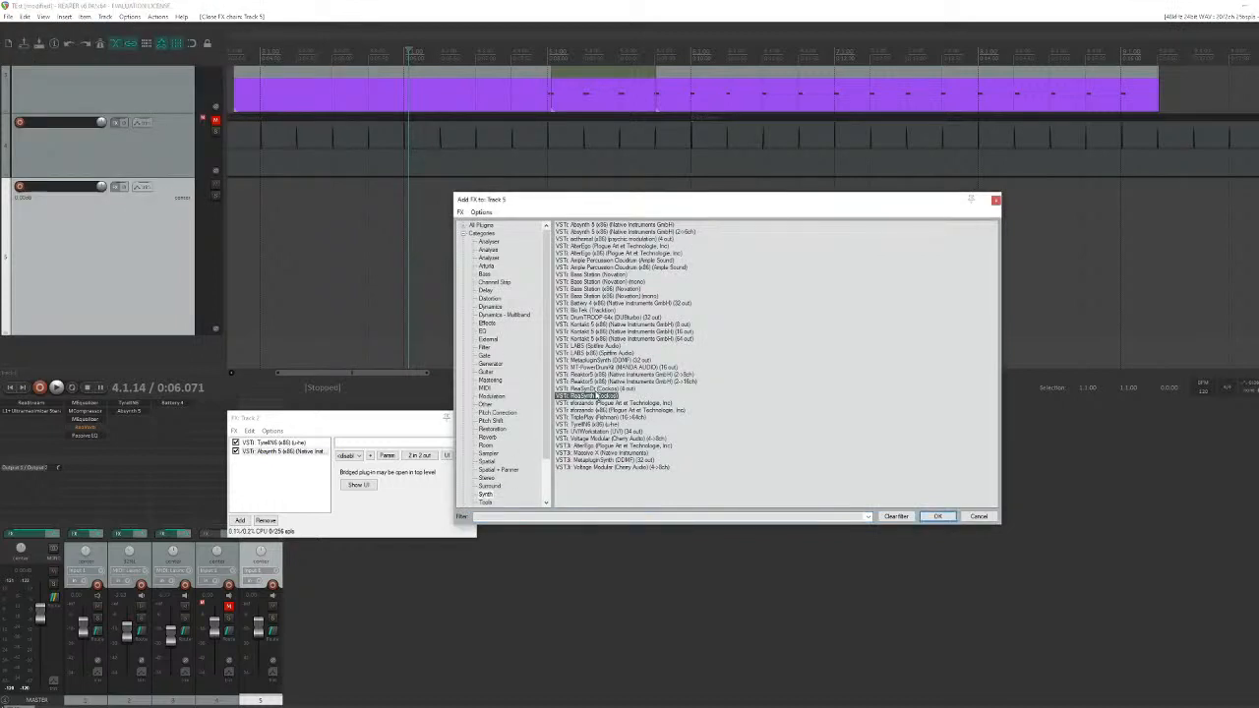
pyautogui.doubleClick(596, 389)
pyautogui.moveTo(59, 35); pyautogui.dragTo(523, 267)
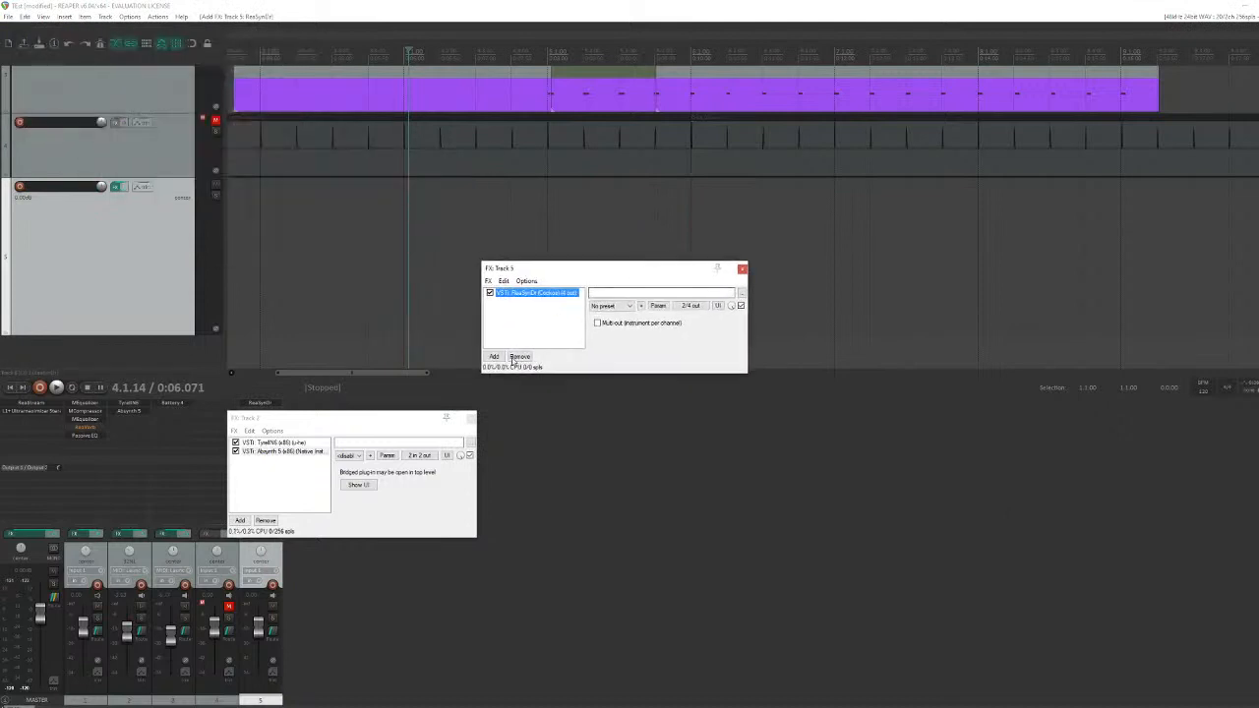
pyautogui.doubleClick(561, 295)
pyautogui.click(651, 284)
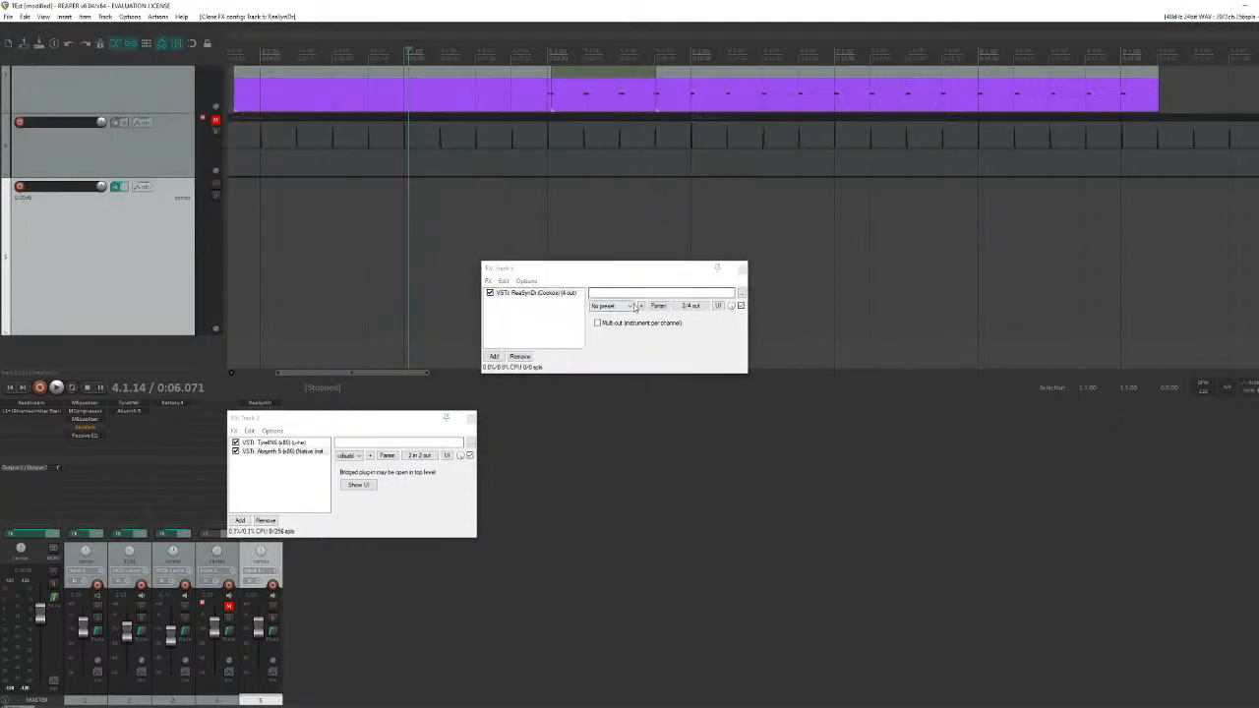
# Step: Arm track 5 for recording and set its input to the MIDI keyboard controller
pyautogui.click(272, 584)
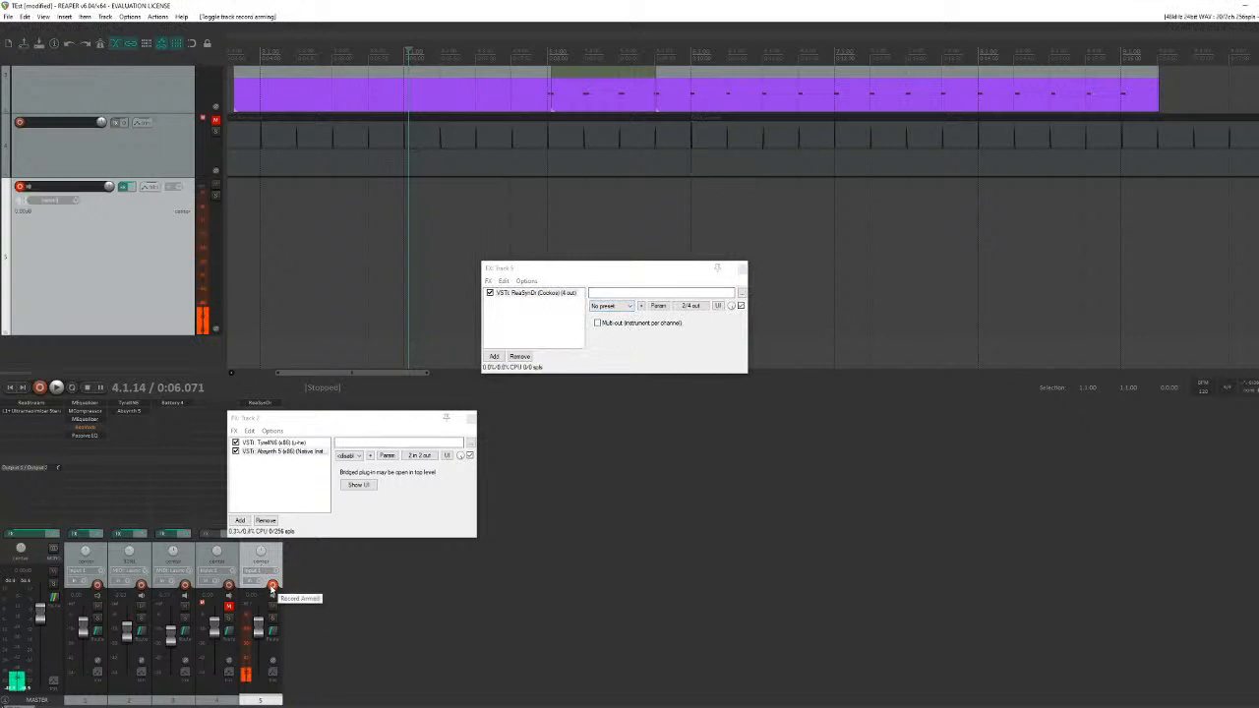
pyautogui.click(49, 200)
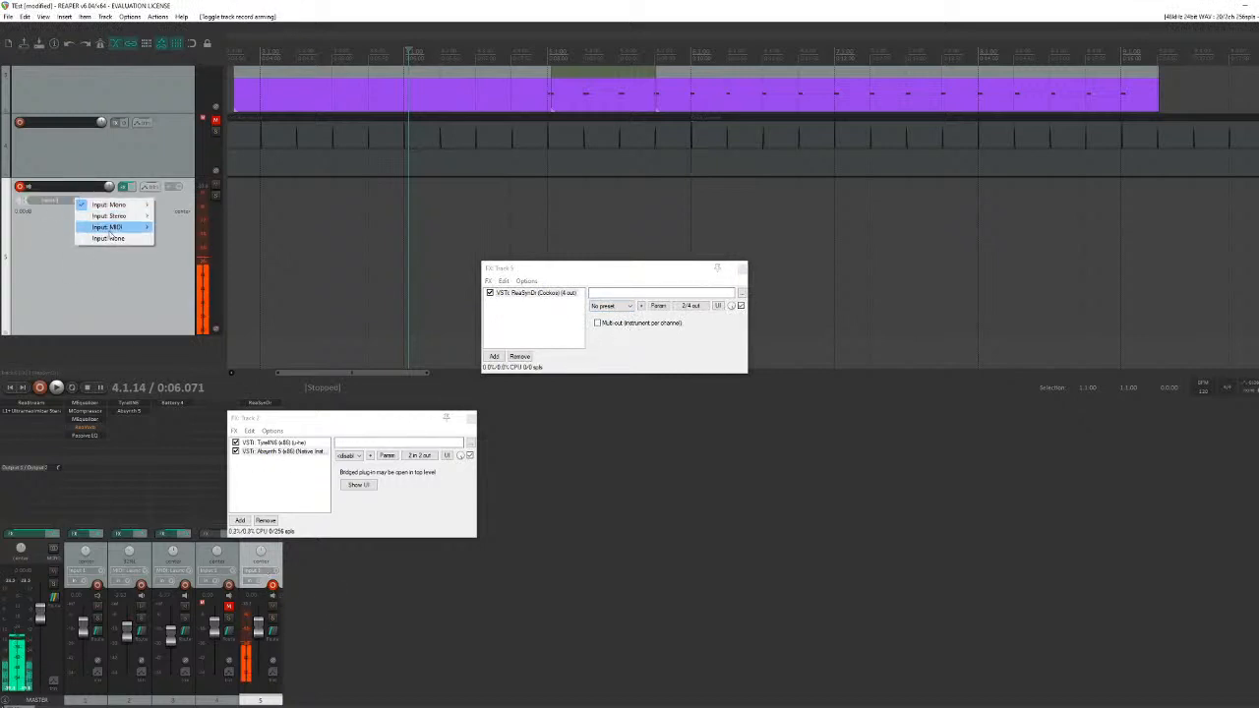
pyautogui.moveTo(118, 227)
pyautogui.click(287, 227)
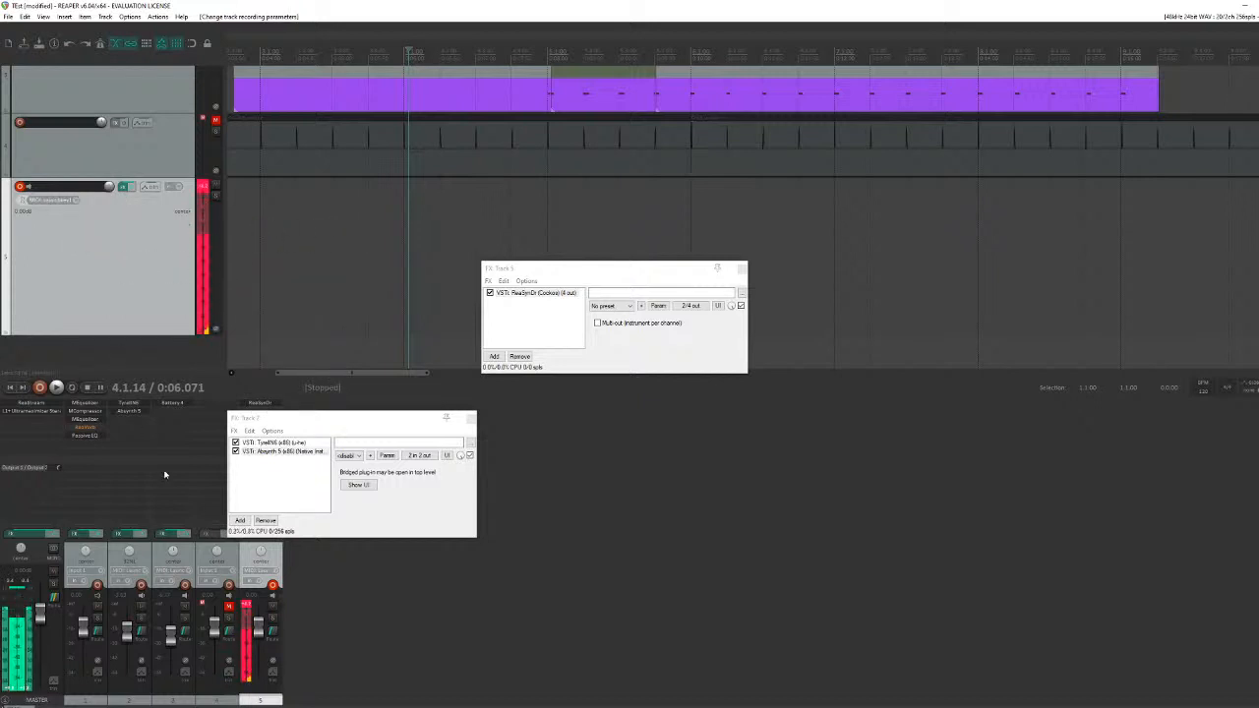
# Step: Bring up track 5's FX chain once more, and close the FX windows of both track 5 and track 2
pyautogui.click(124, 187)
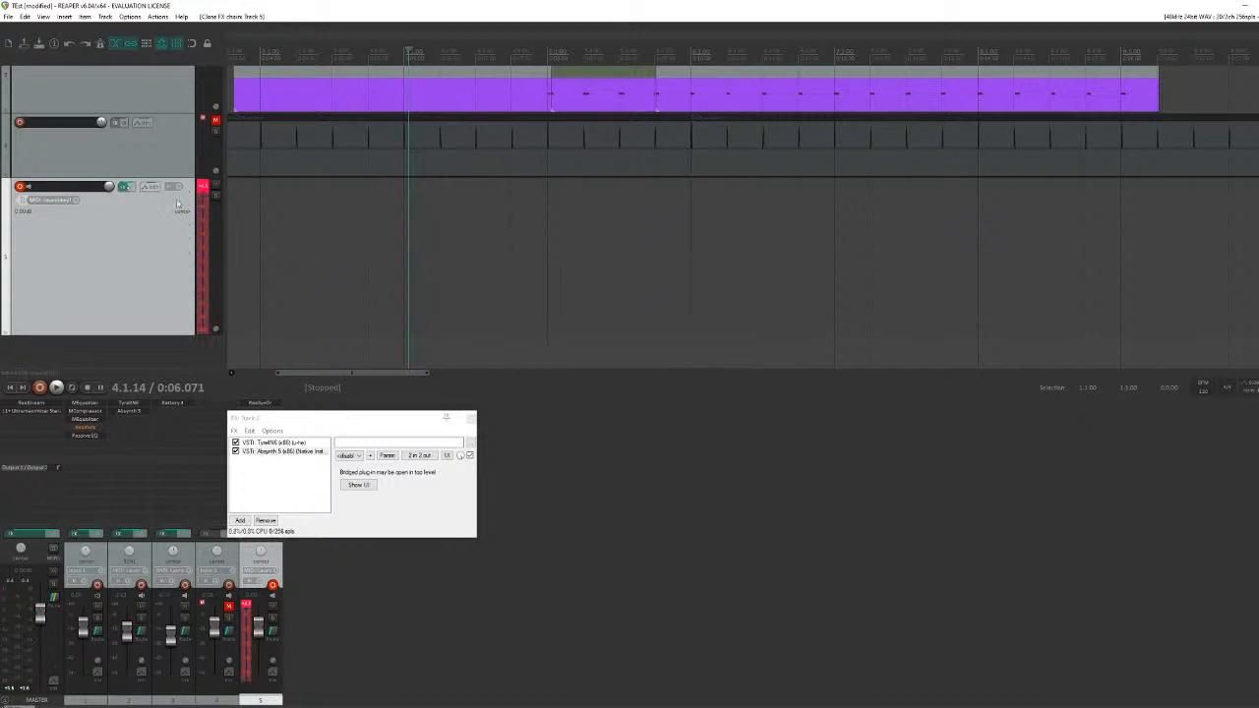
pyautogui.click(124, 187)
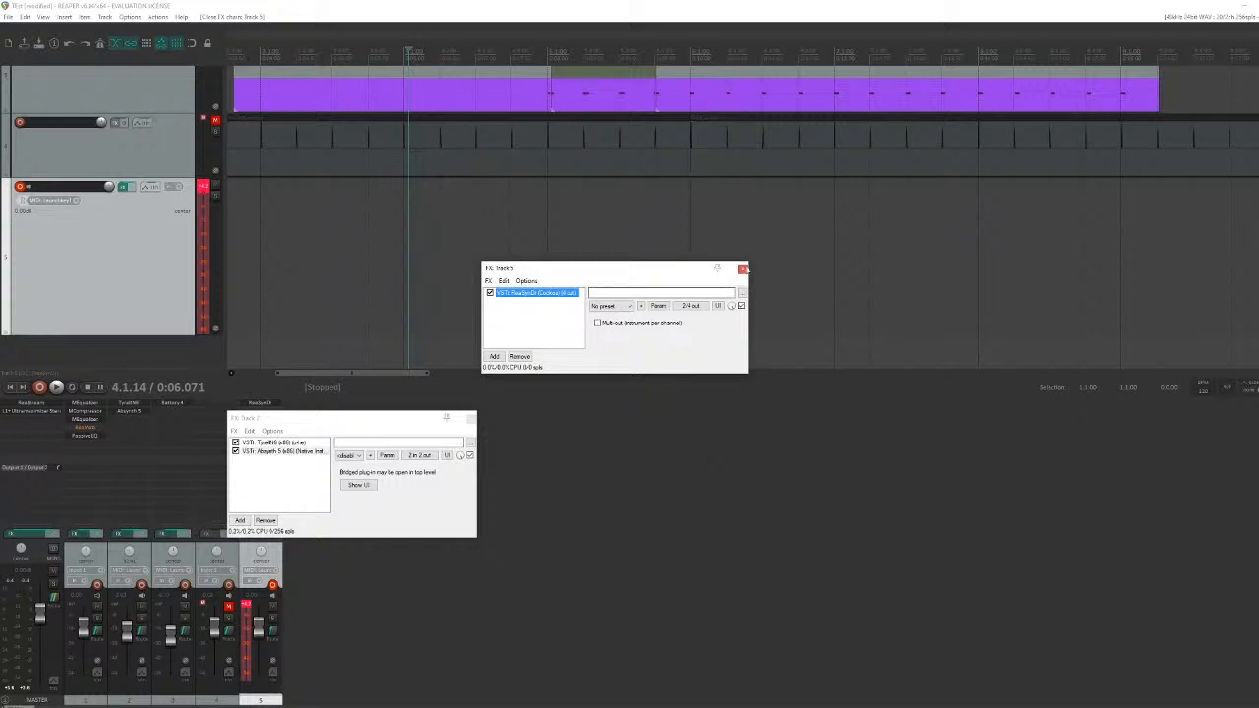
pyautogui.click(741, 268)
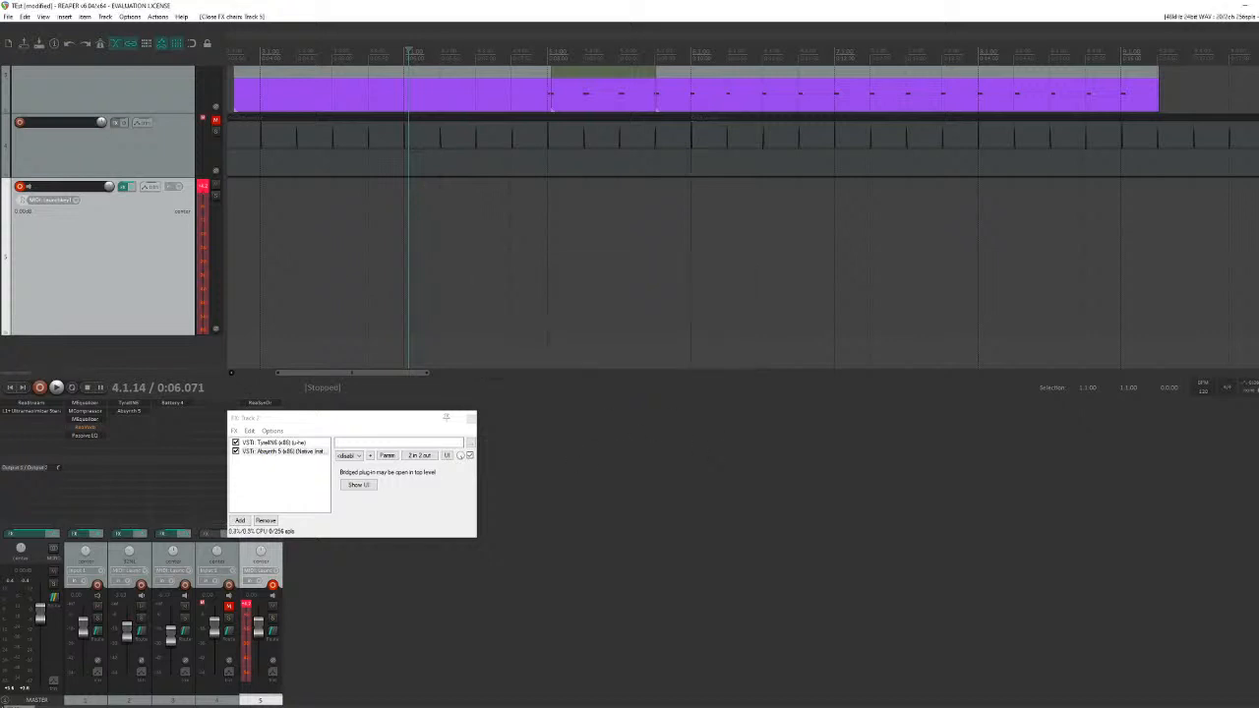
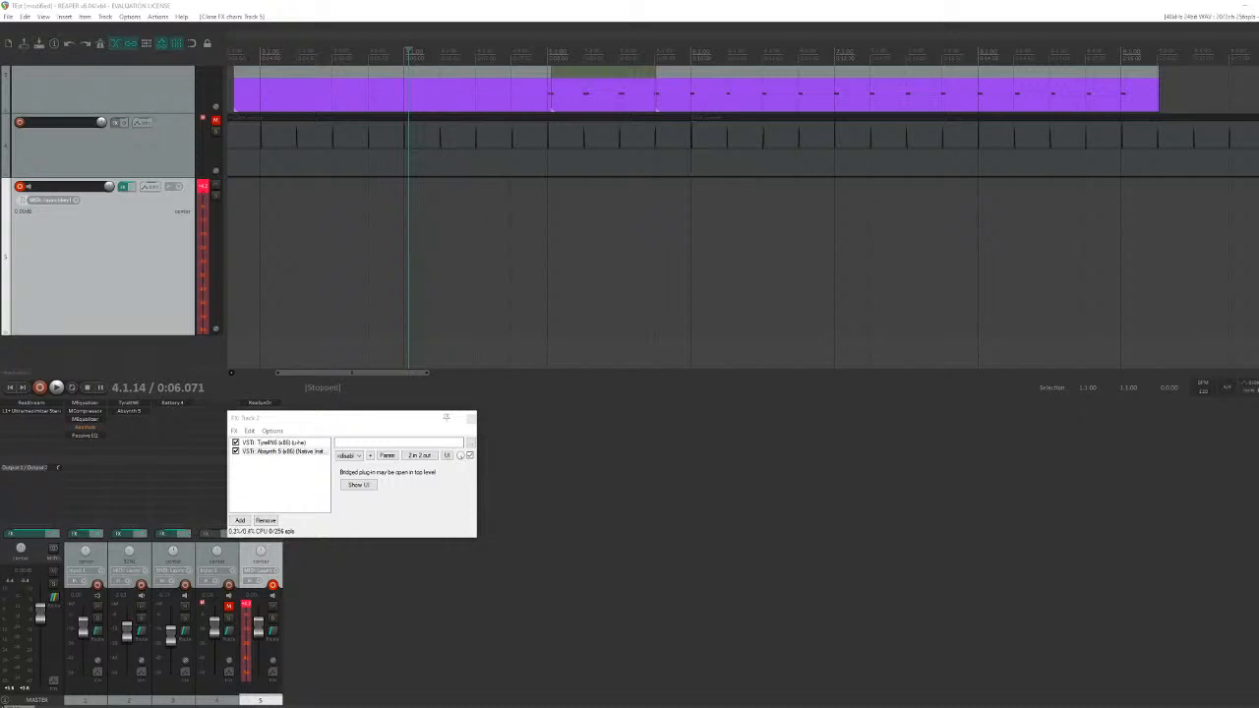
pyautogui.click(471, 418)
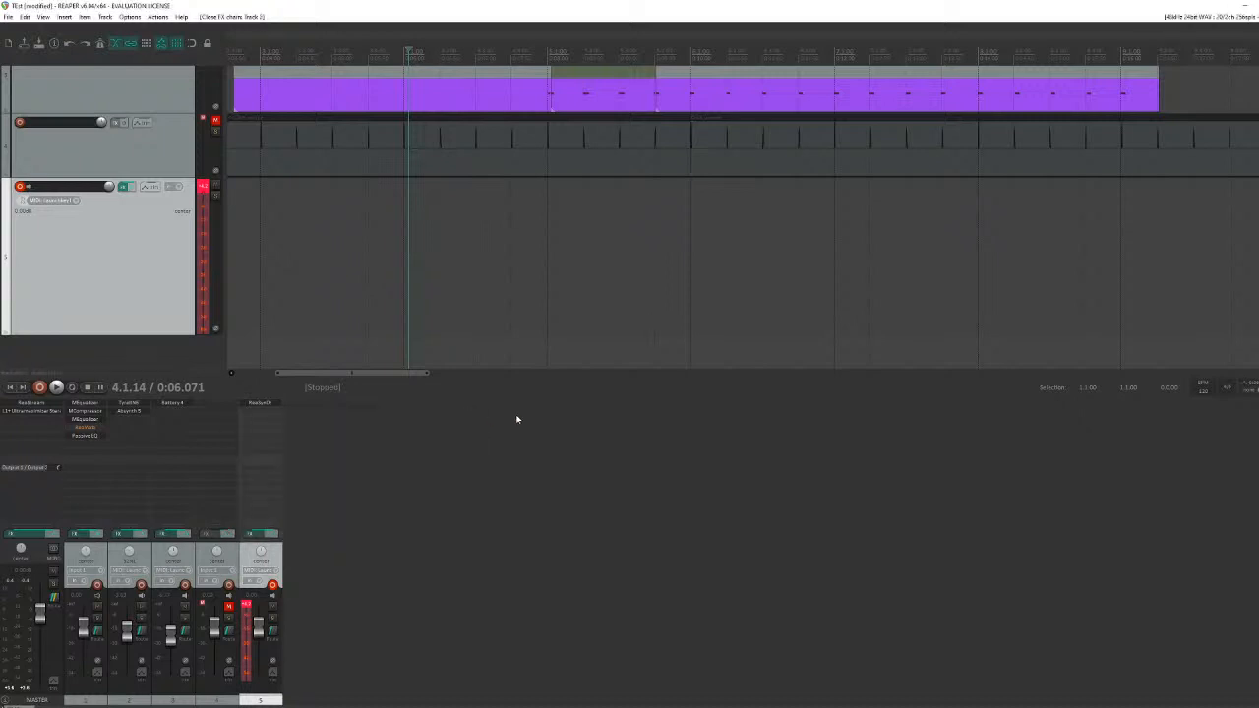
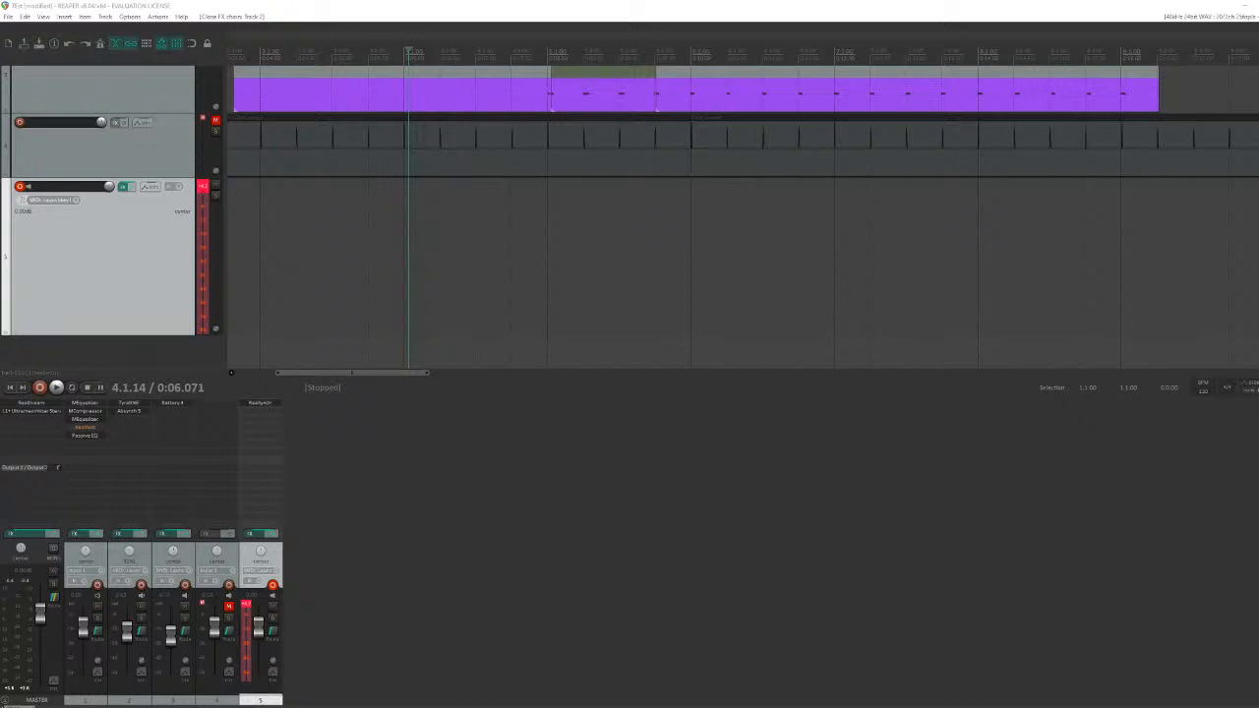
# Step: Solo track 2 and switch record arming from track 5 to track 2
pyautogui.scroll(-2, 789, 168)
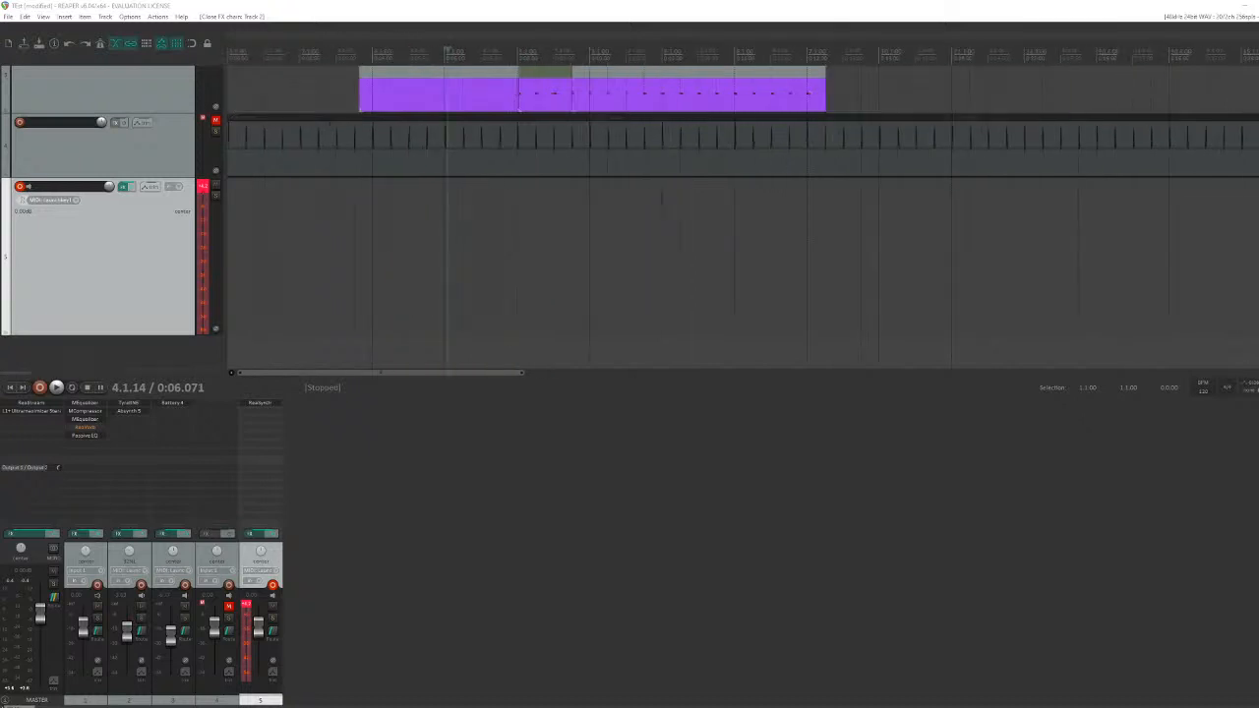
pyautogui.scroll(3, 790, 168)
pyautogui.scroll(-2, 742, 217)
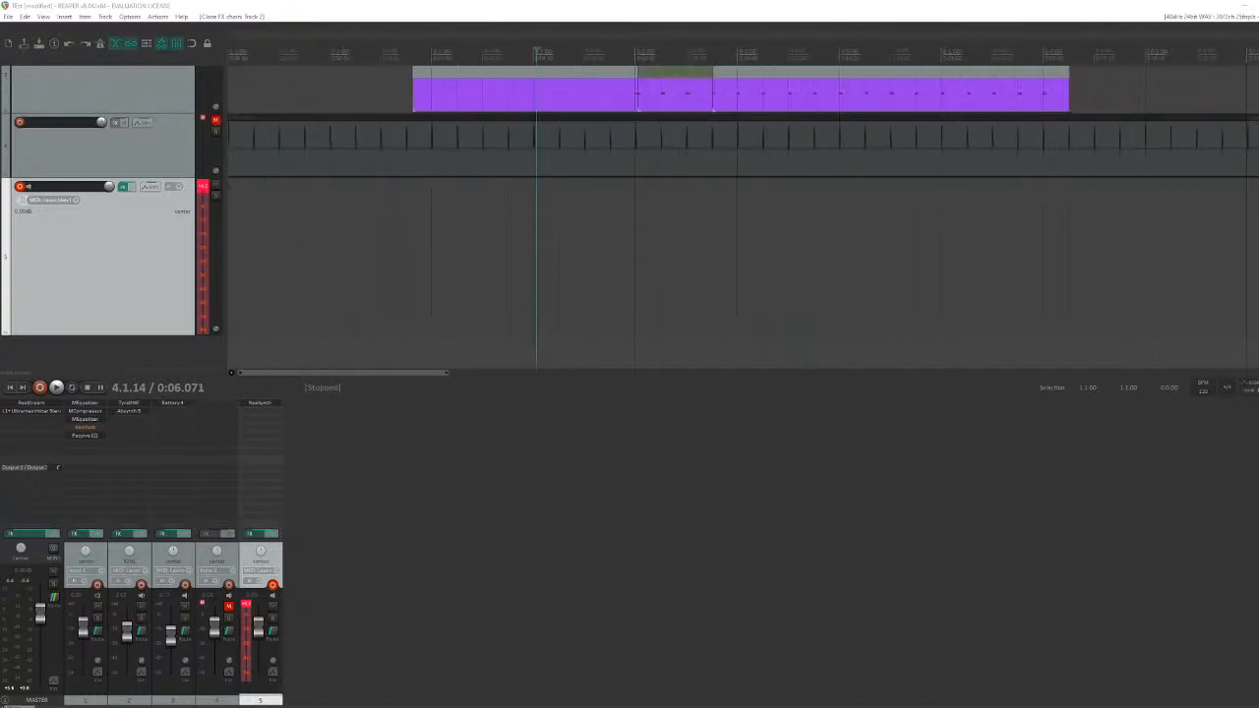
pyautogui.scroll(4, 816, 207)
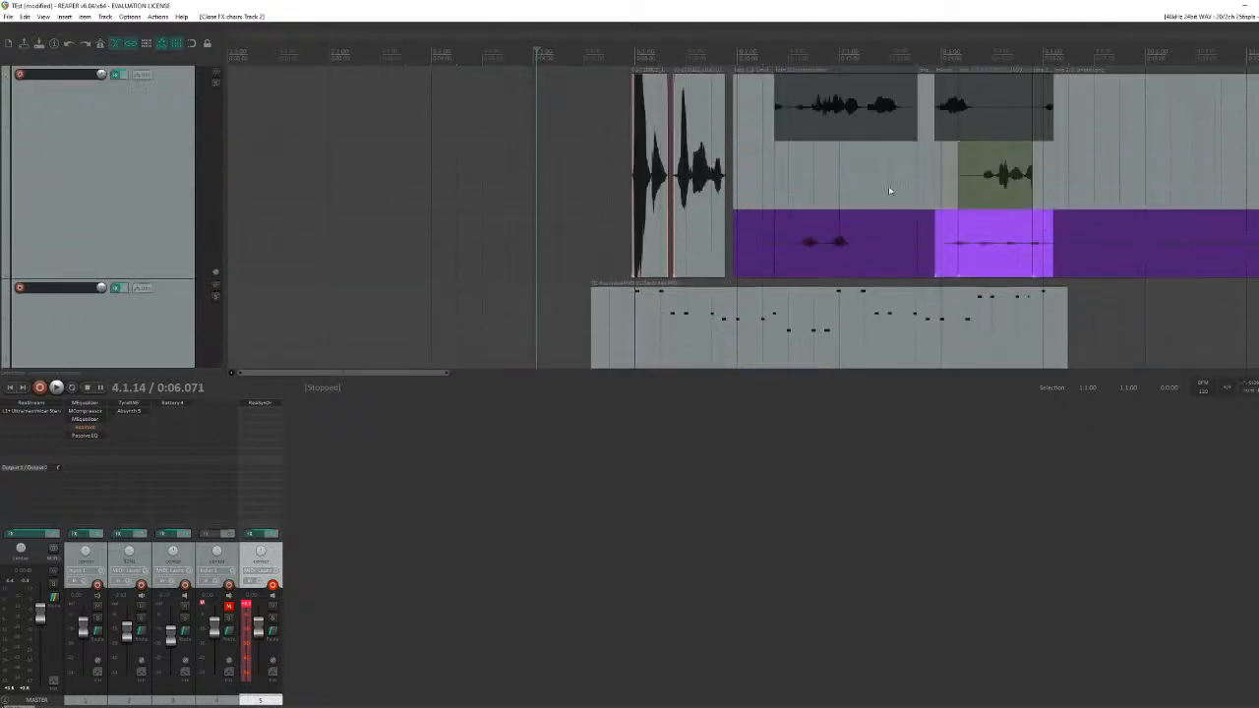
pyautogui.scroll(-3, 743, 216)
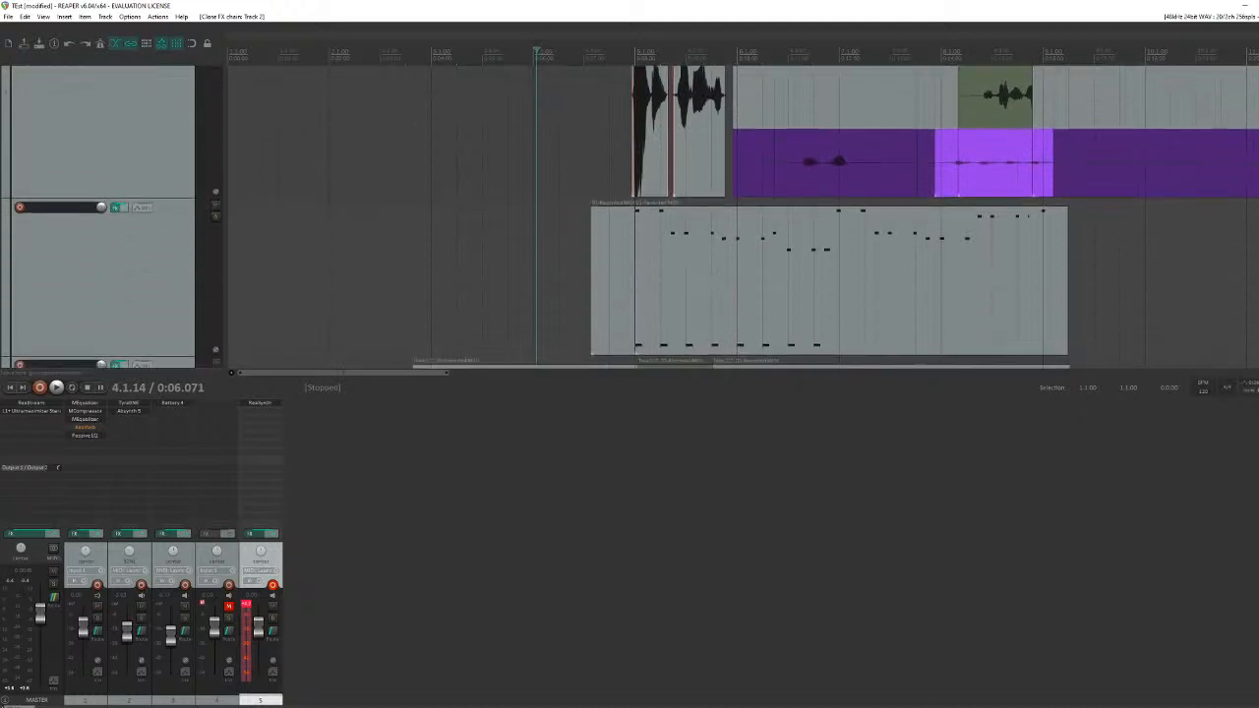
pyautogui.click(214, 183)
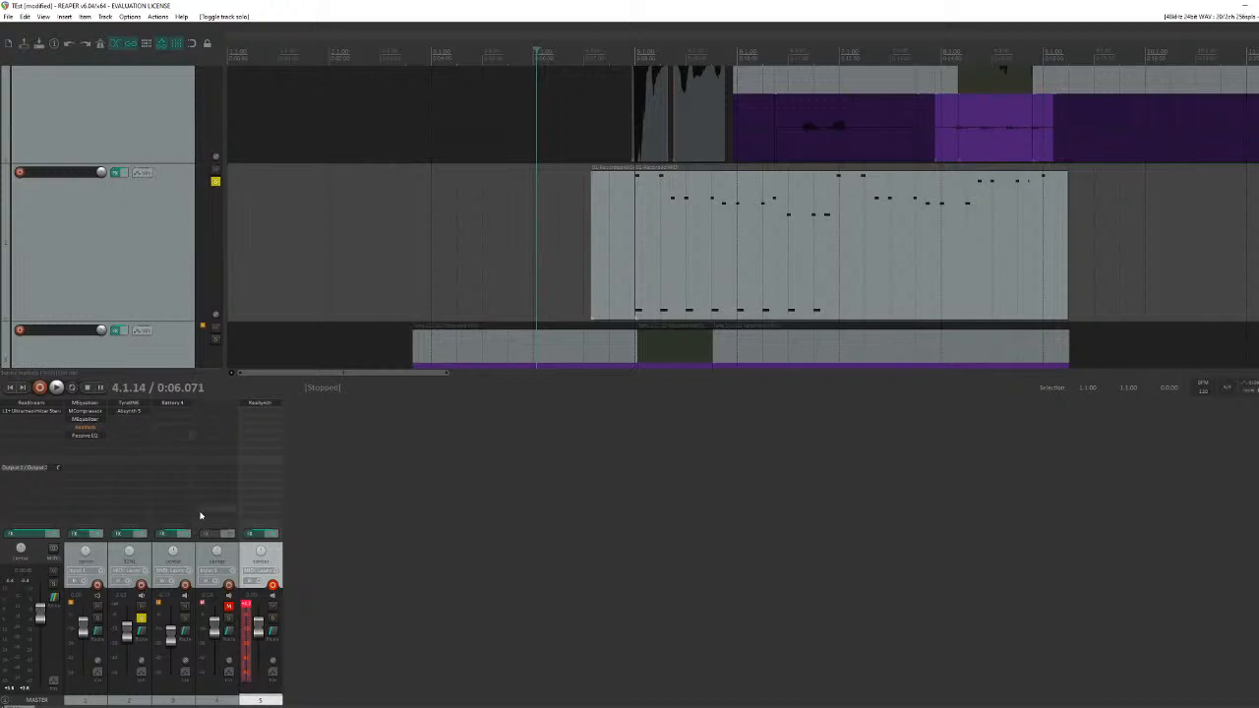
pyautogui.click(140, 586)
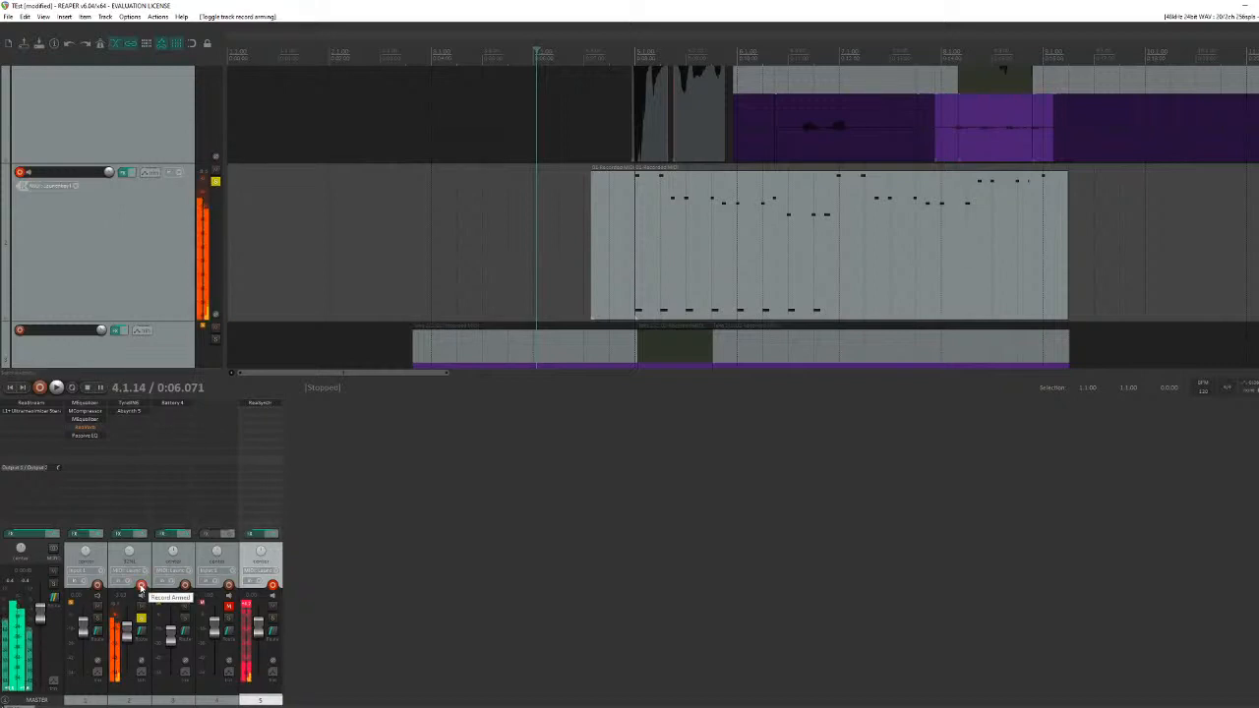
pyautogui.click(273, 586)
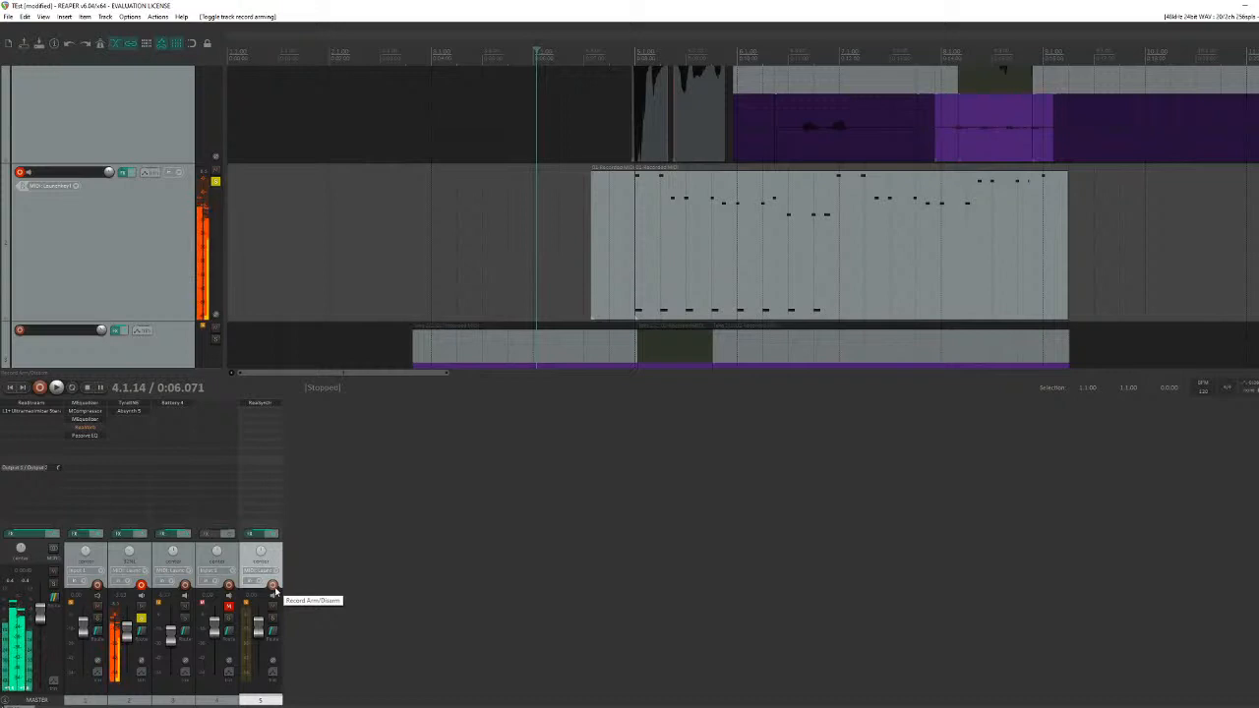
# Step: Open track 2's 01-Recorded MIDI item, the one starting at measure 5, in the MIDI editor
pyautogui.click(683, 253)
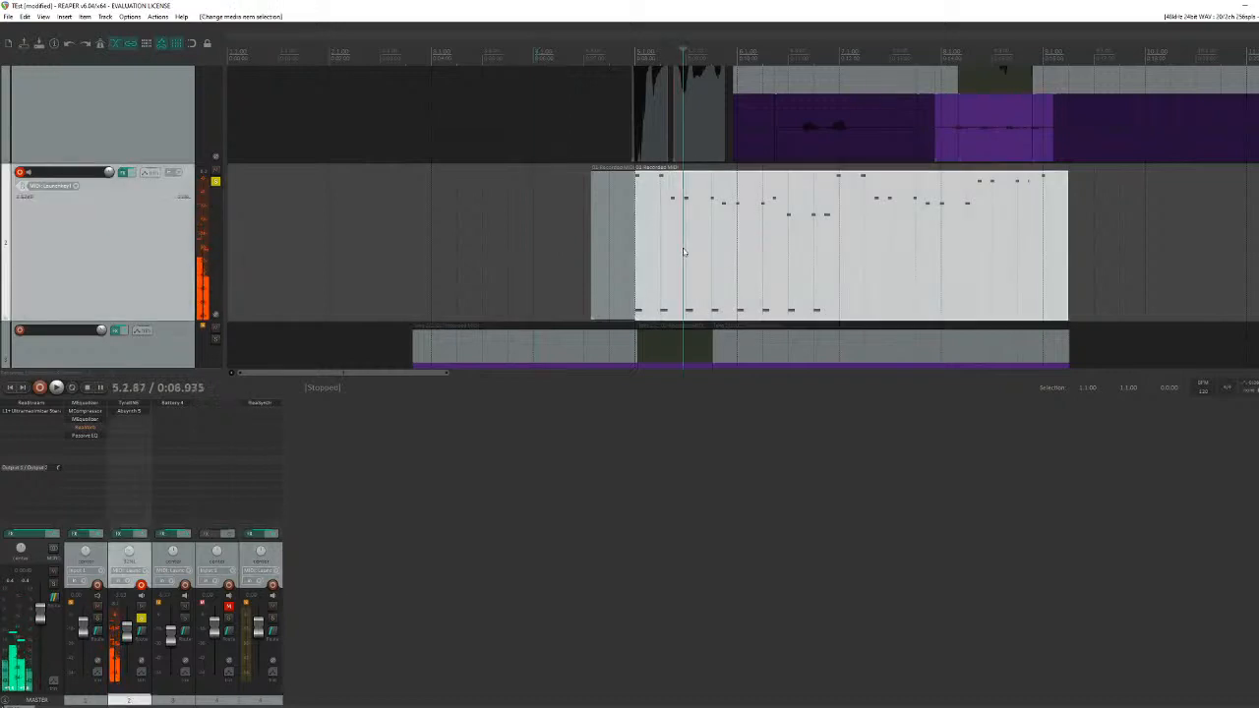
pyautogui.doubleClick(649, 238)
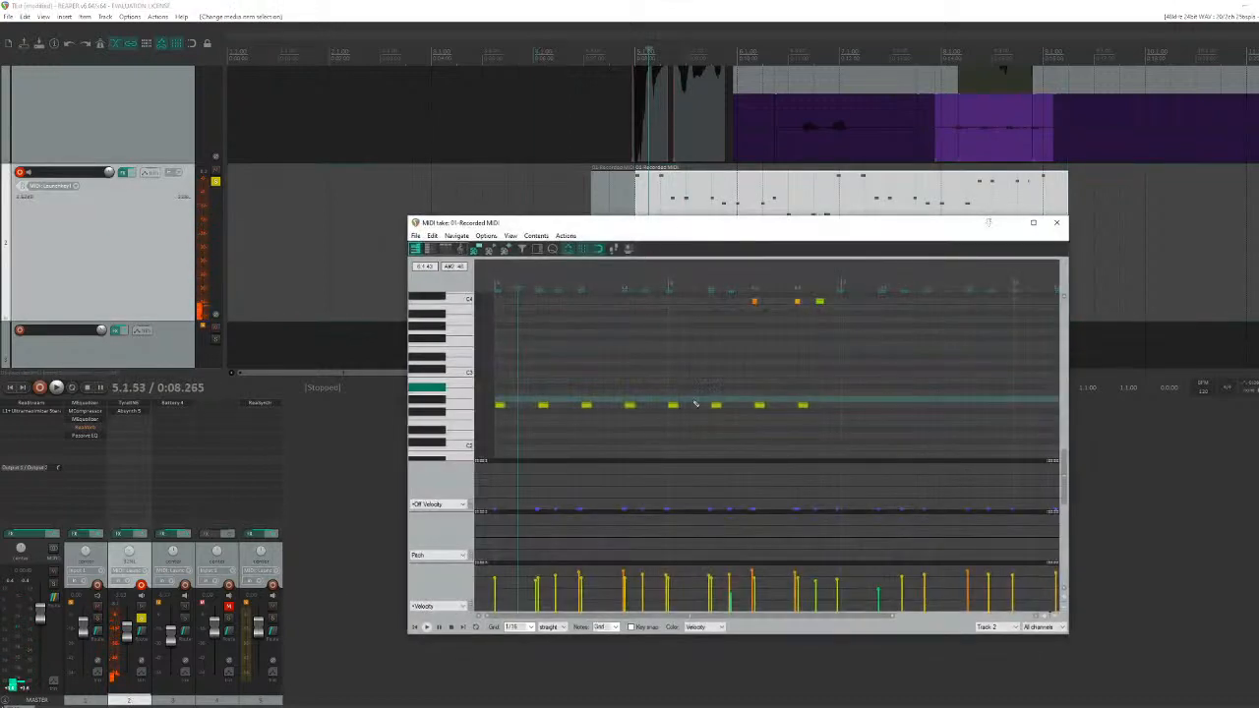
# Step: Insert three trial notes above the bass row around the start of measure 7 and delete them again
pyautogui.click(841, 351)
pyautogui.click(885, 368)
pyautogui.click(899, 351)
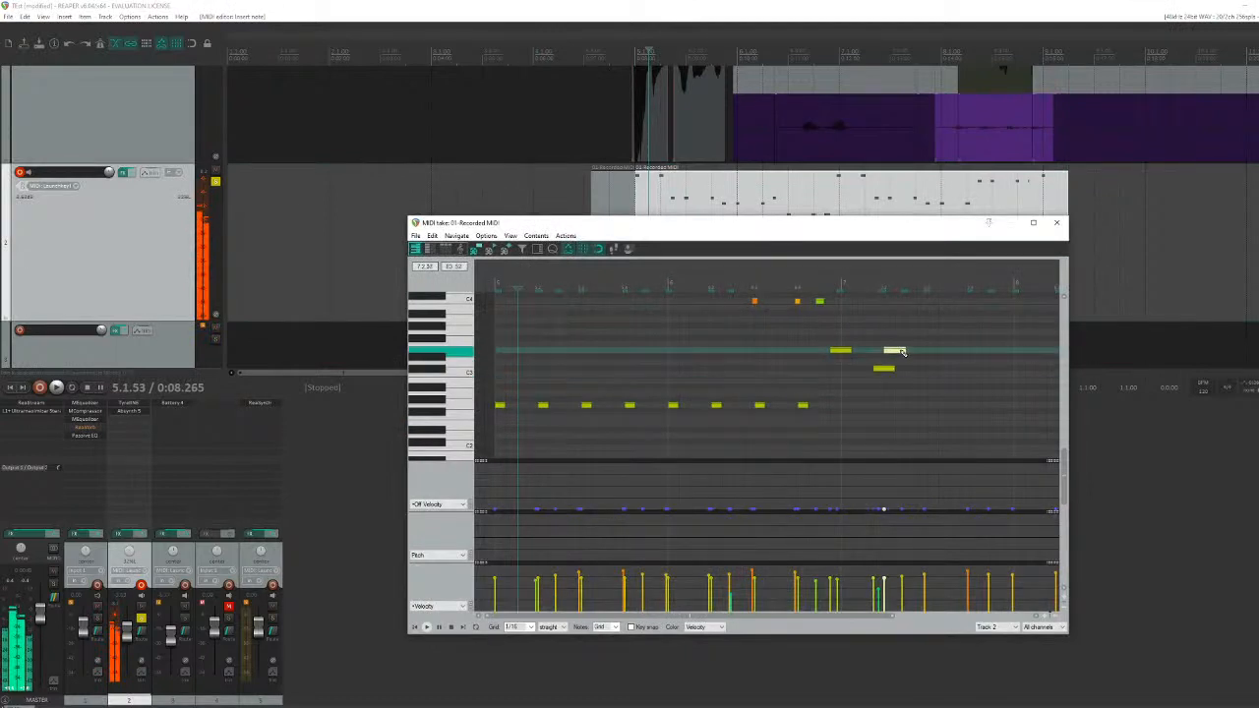
pyautogui.doubleClick(899, 351)
pyautogui.click(888, 370)
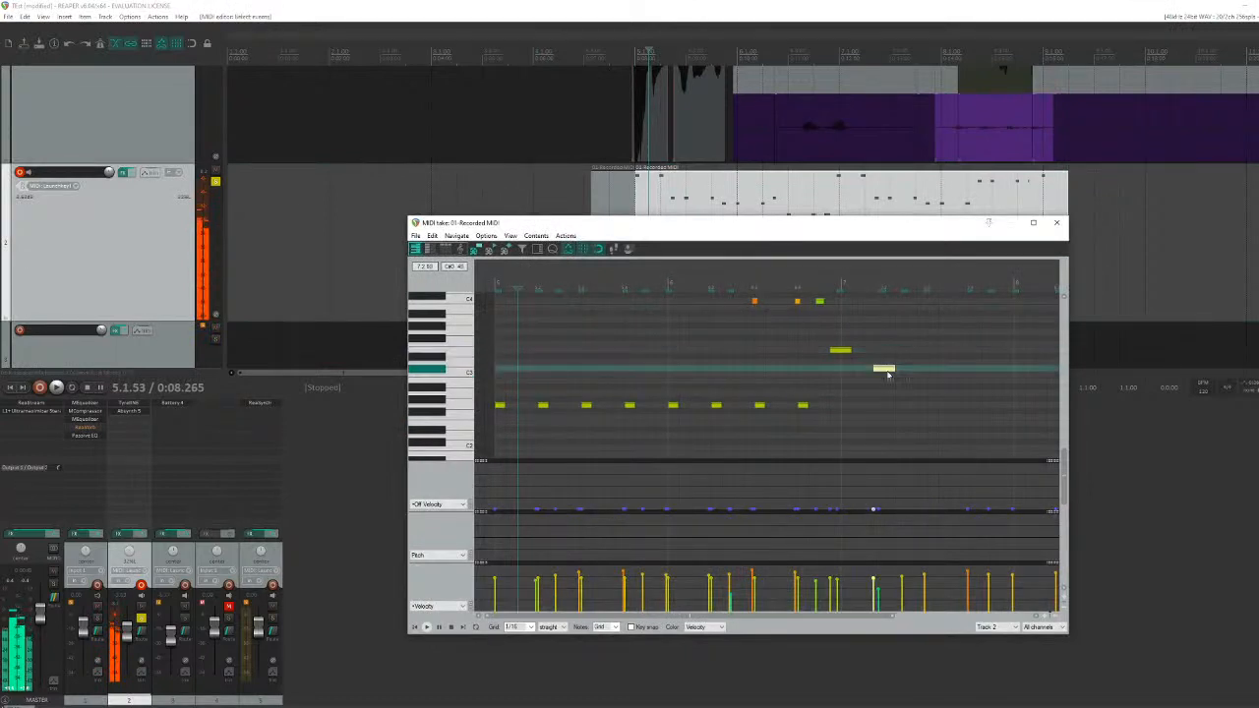
pyautogui.doubleClick(888, 372)
pyautogui.click(843, 352)
pyautogui.doubleClick(843, 352)
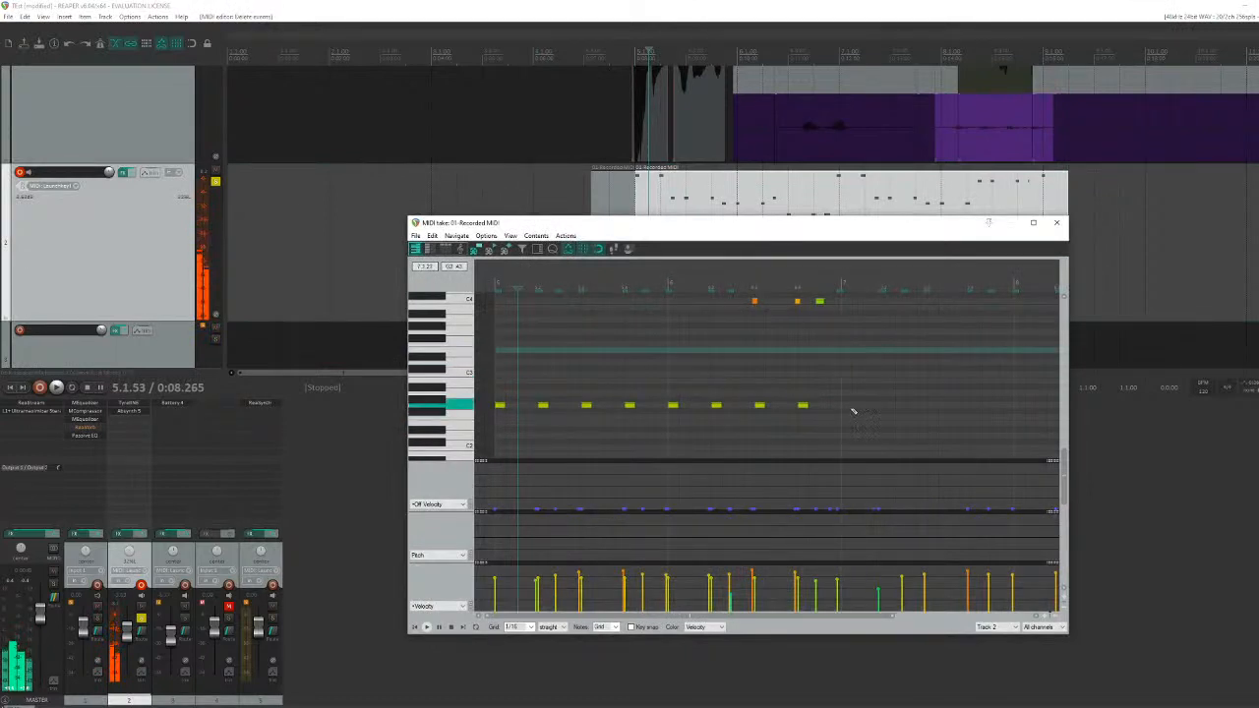
# Step: Continue the G2 bass line by inserting a short note on each of the four beats of measure 7
pyautogui.doubleClick(852, 408)
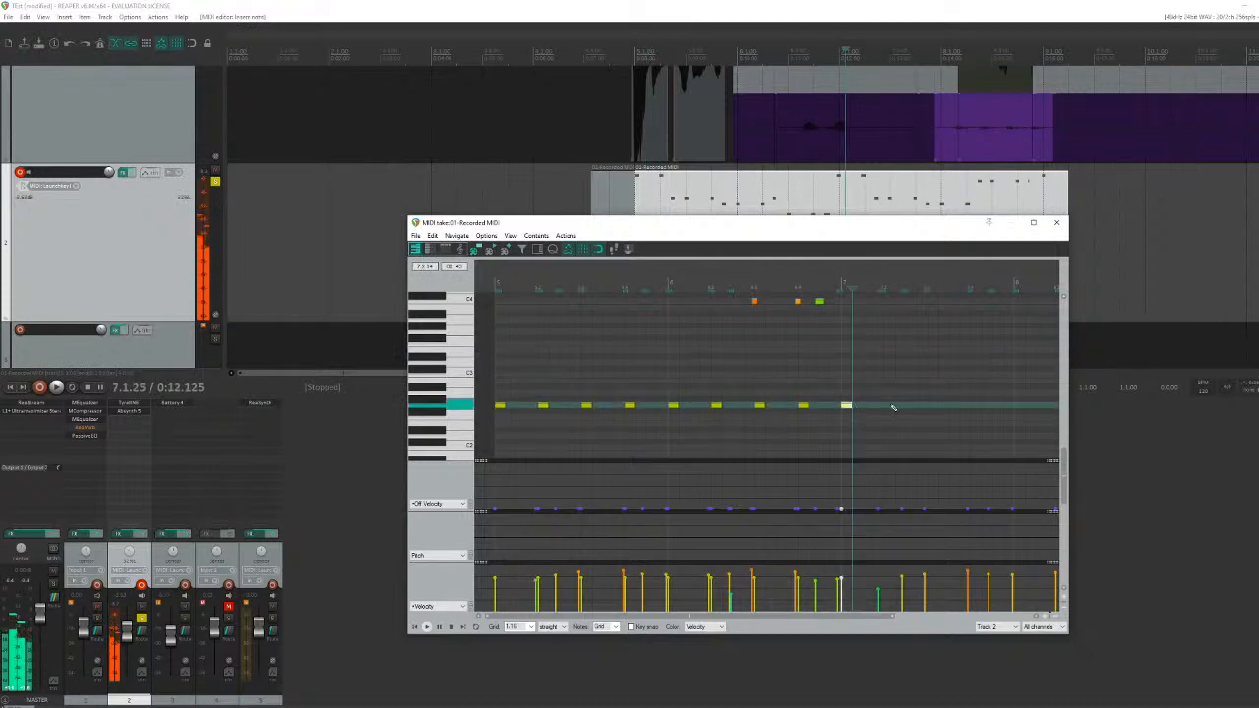
pyautogui.click(893, 406)
pyautogui.click(934, 407)
pyautogui.click(977, 407)
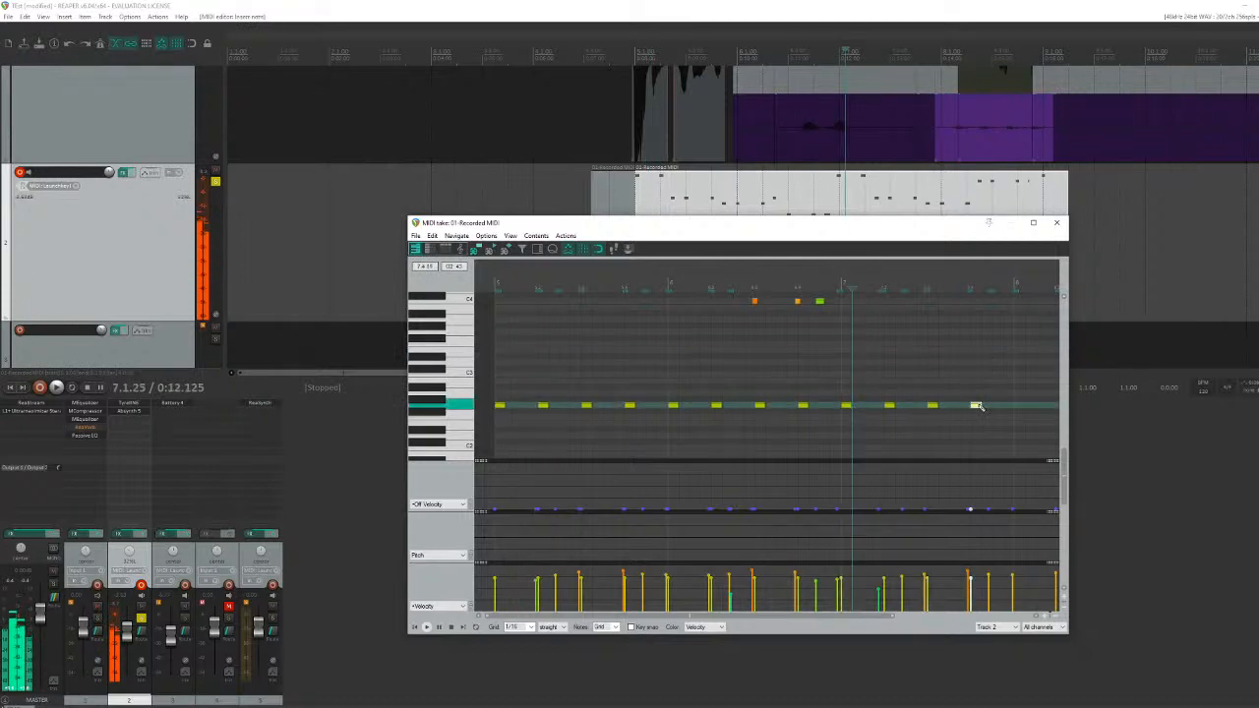
# Step: Play back track 2's extended MIDI part from around measure 4, stop playback and close the MIDI editor
pyautogui.scroll(-3, 846, 408)
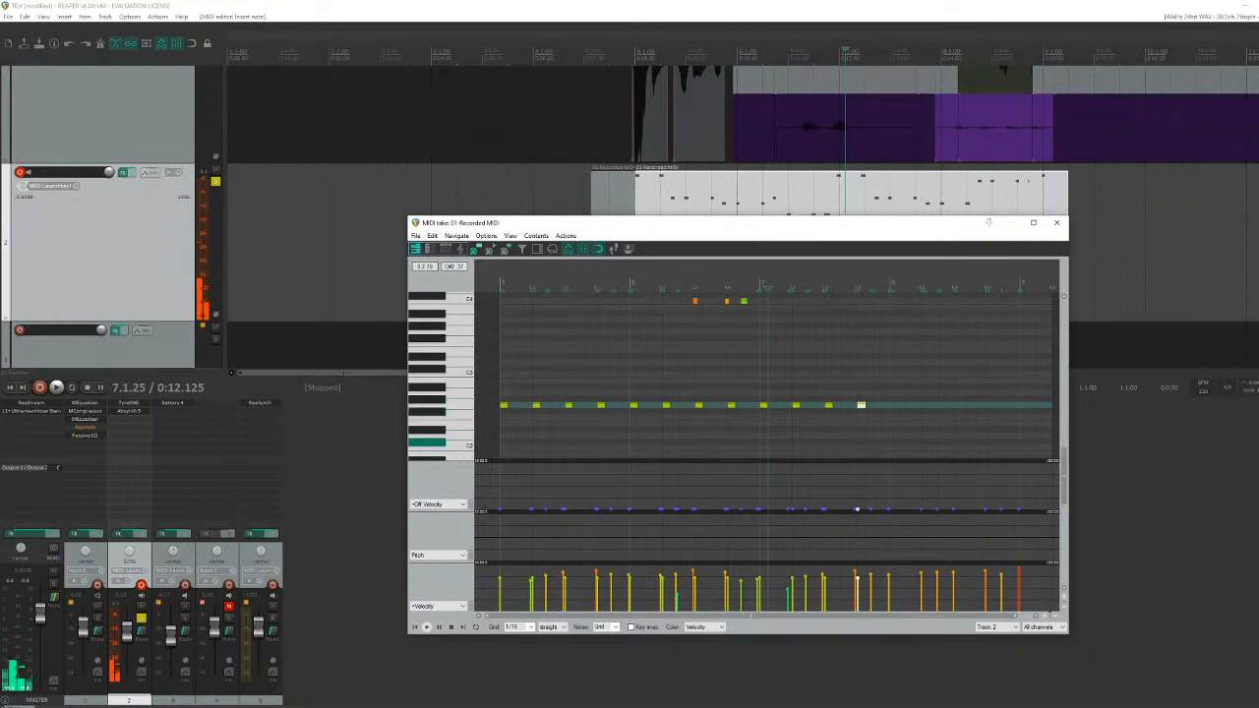
pyautogui.scroll(3, 855, 259)
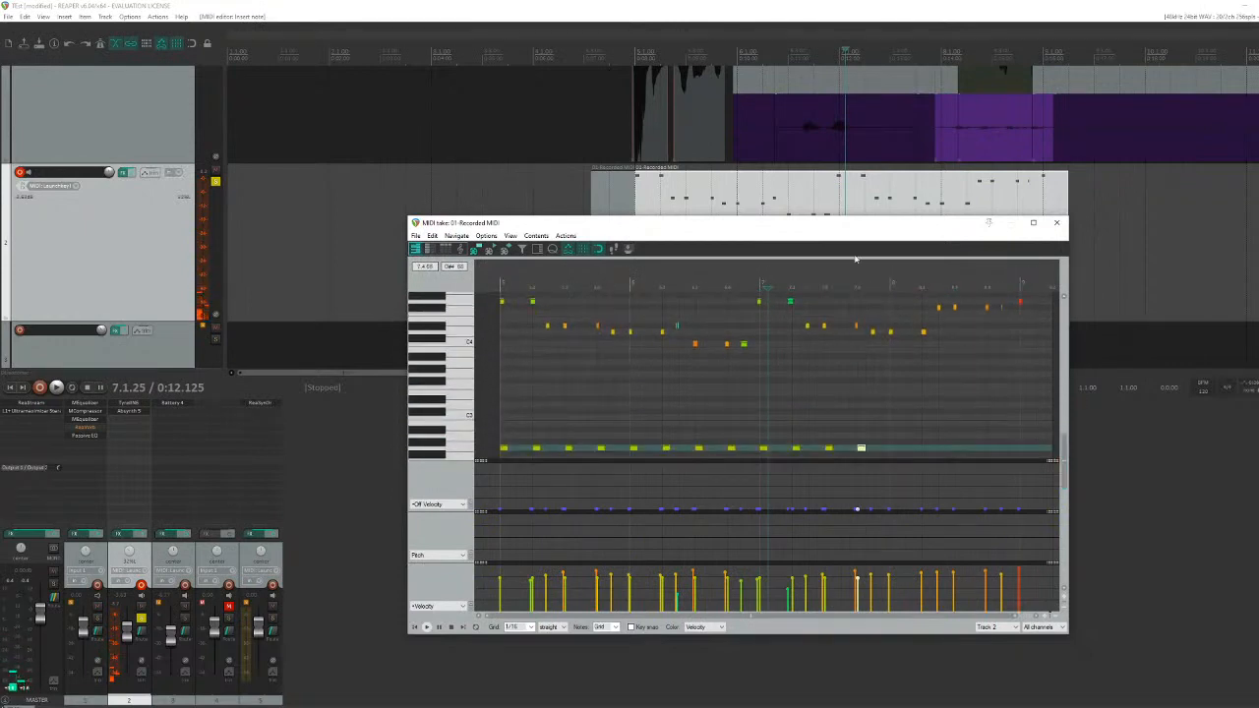
pyautogui.click(647, 288)
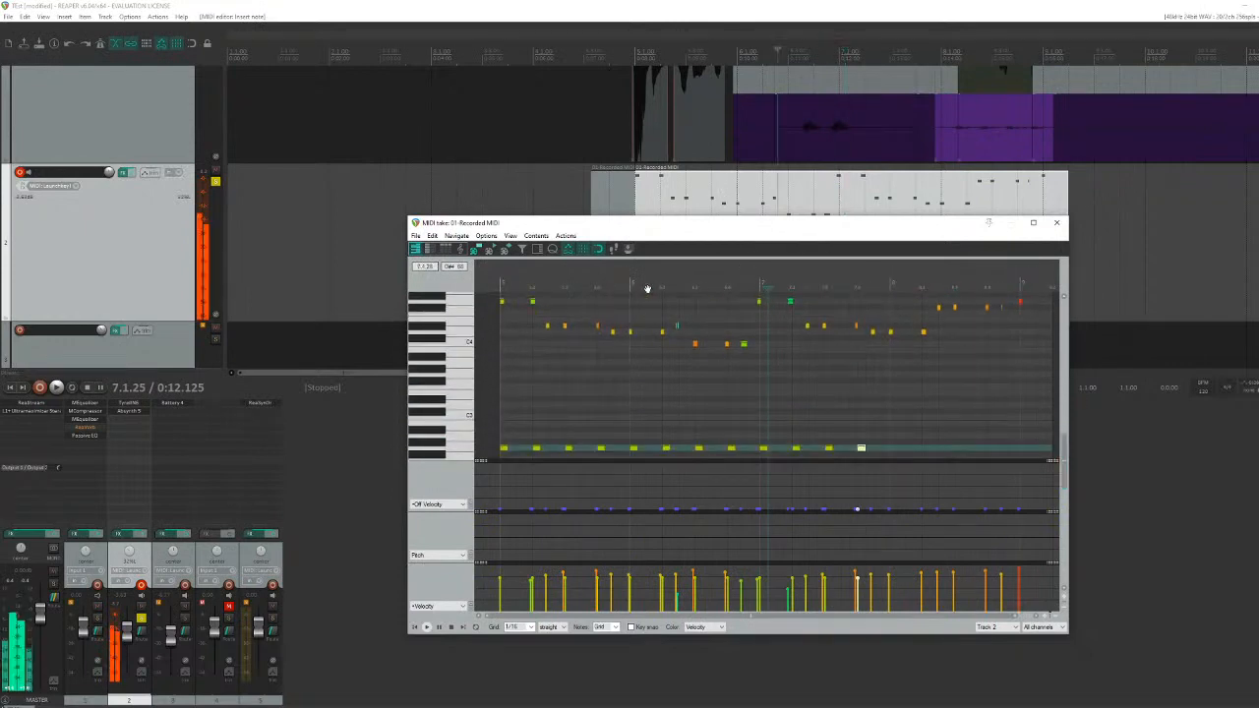
pyautogui.press('space')
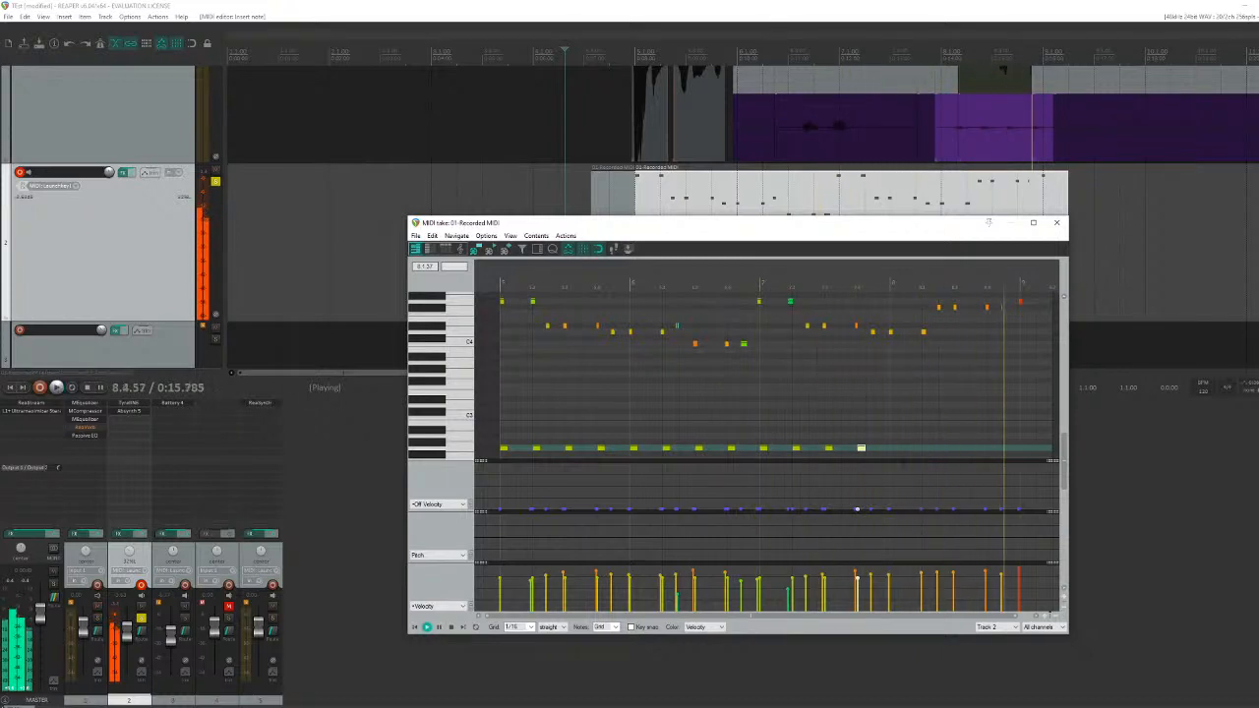
pyautogui.press('space')
pyautogui.click(1060, 225)
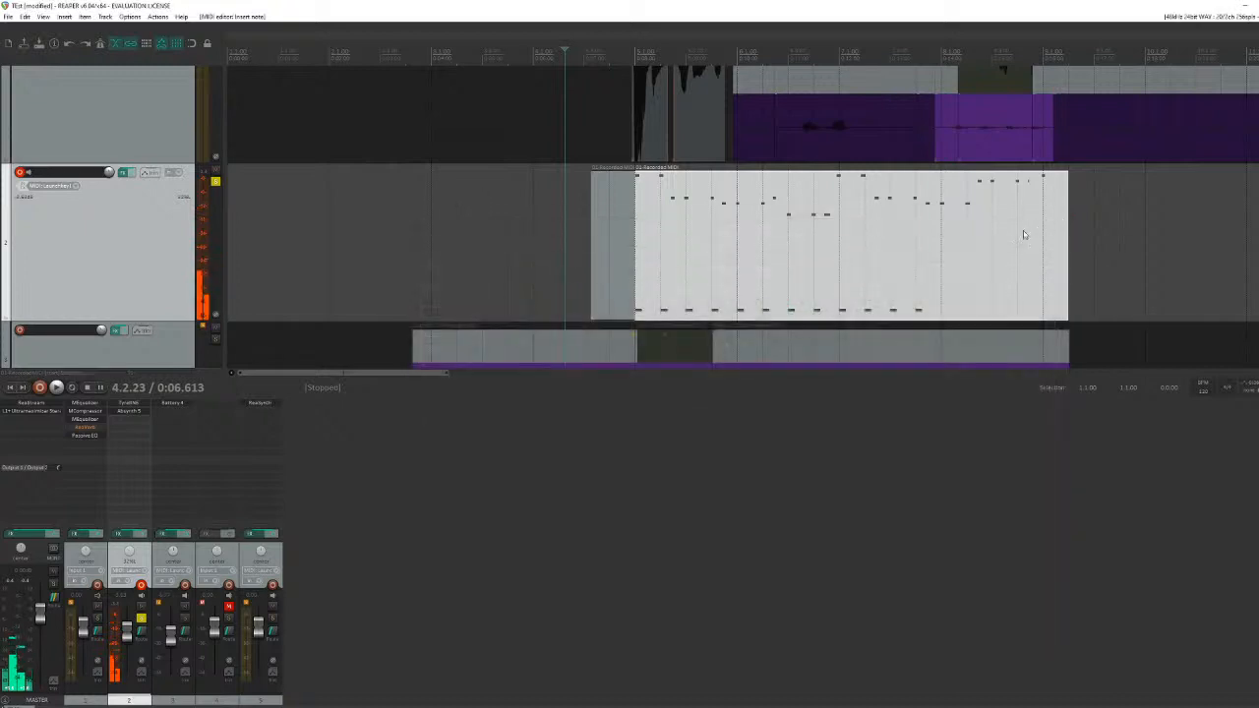
pyautogui.scroll(-2, 726, 298)
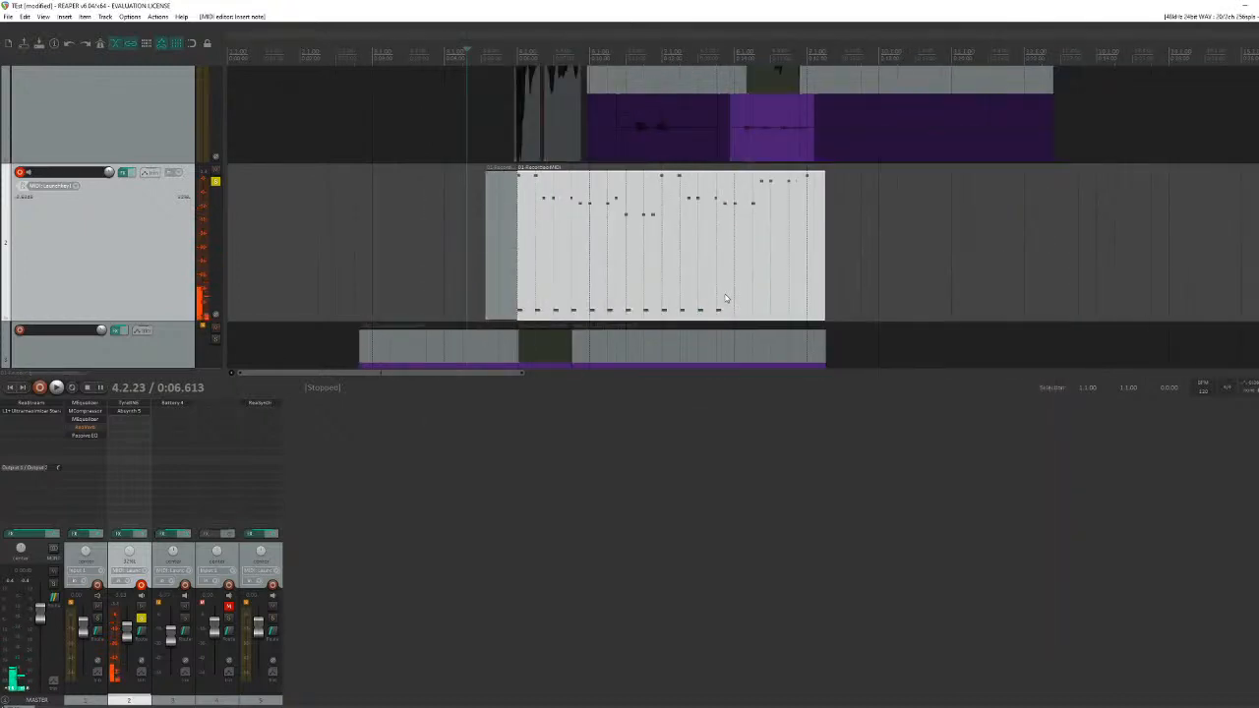
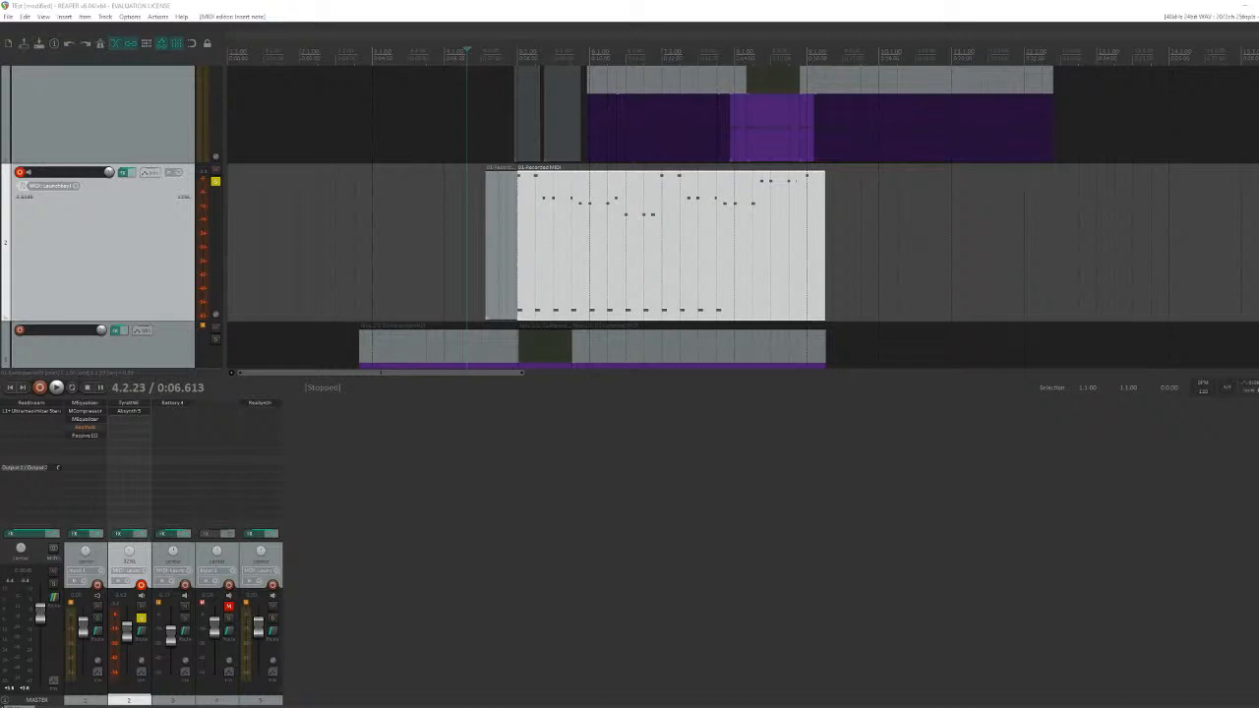
# Step: Play back the bass and melody part on track 2 from the start of measure 5, then stop playback
pyautogui.click(514, 189)
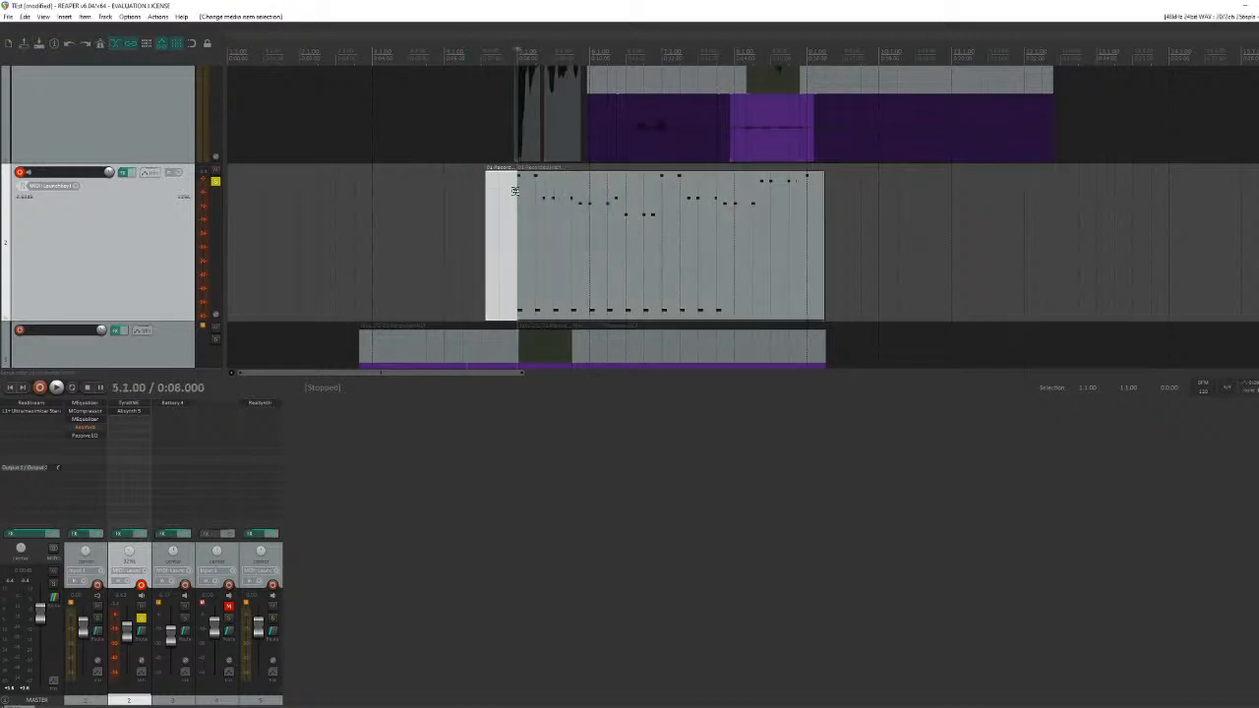
pyautogui.press('space')
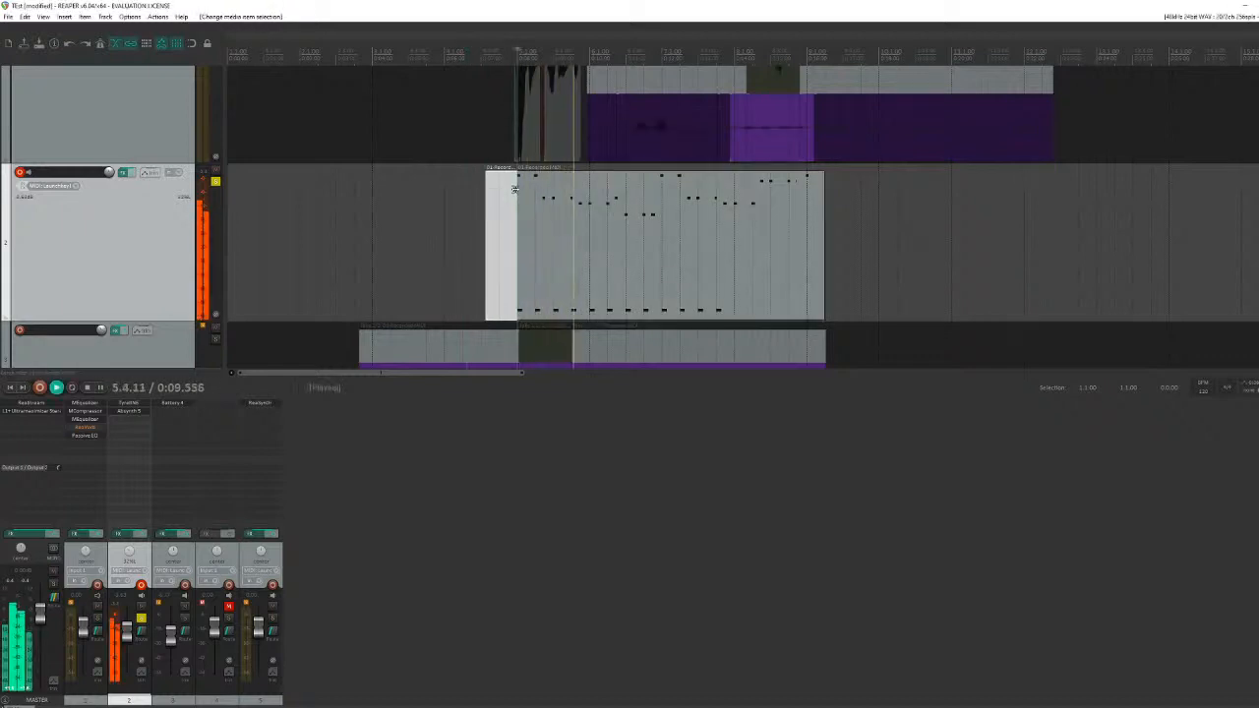
pyautogui.press('space')
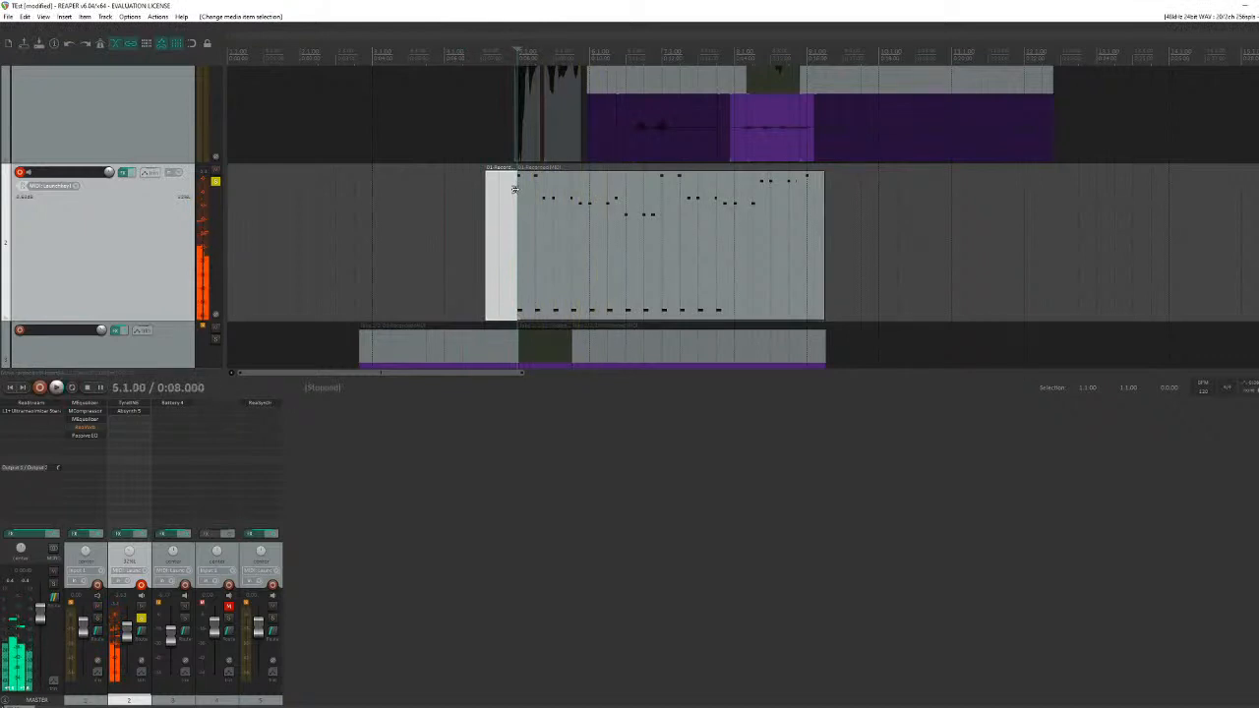
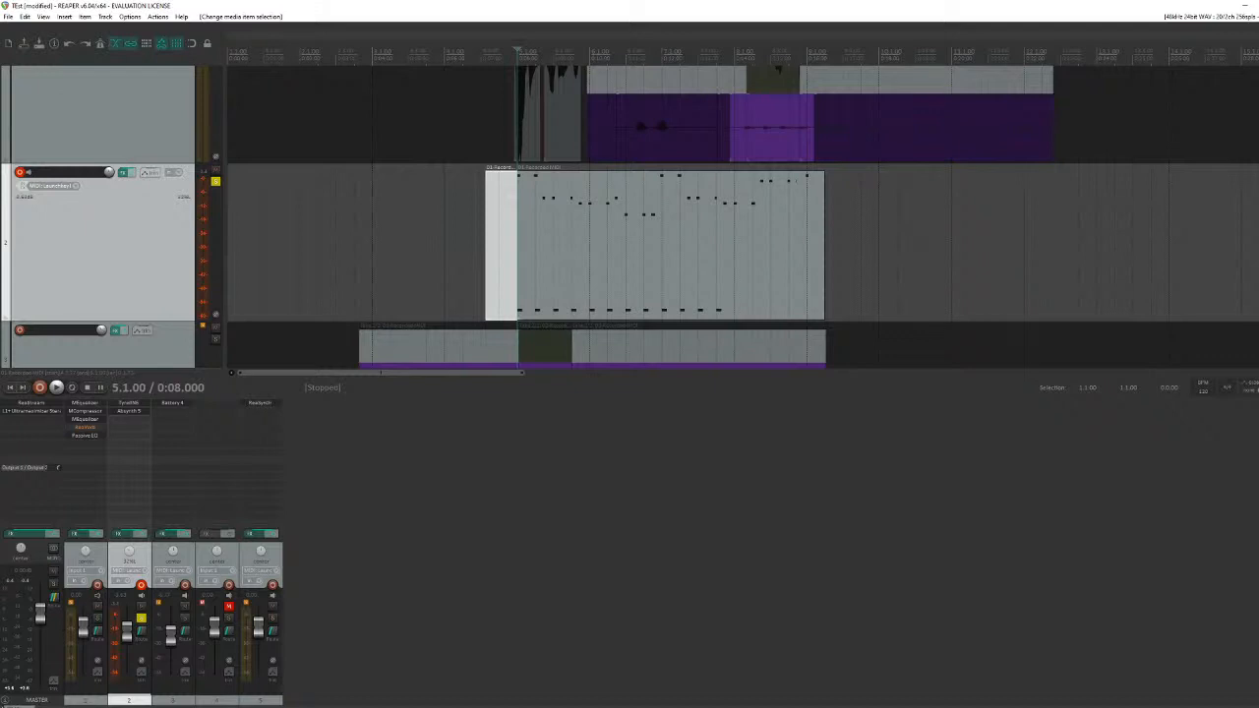
# Step: Select track 2's long MIDI item starting at measure 5, placing the edit cursor within measure 7
pyautogui.click(864, 213)
pyautogui.scroll(4, 634, 256)
pyautogui.scroll(-4, 634, 255)
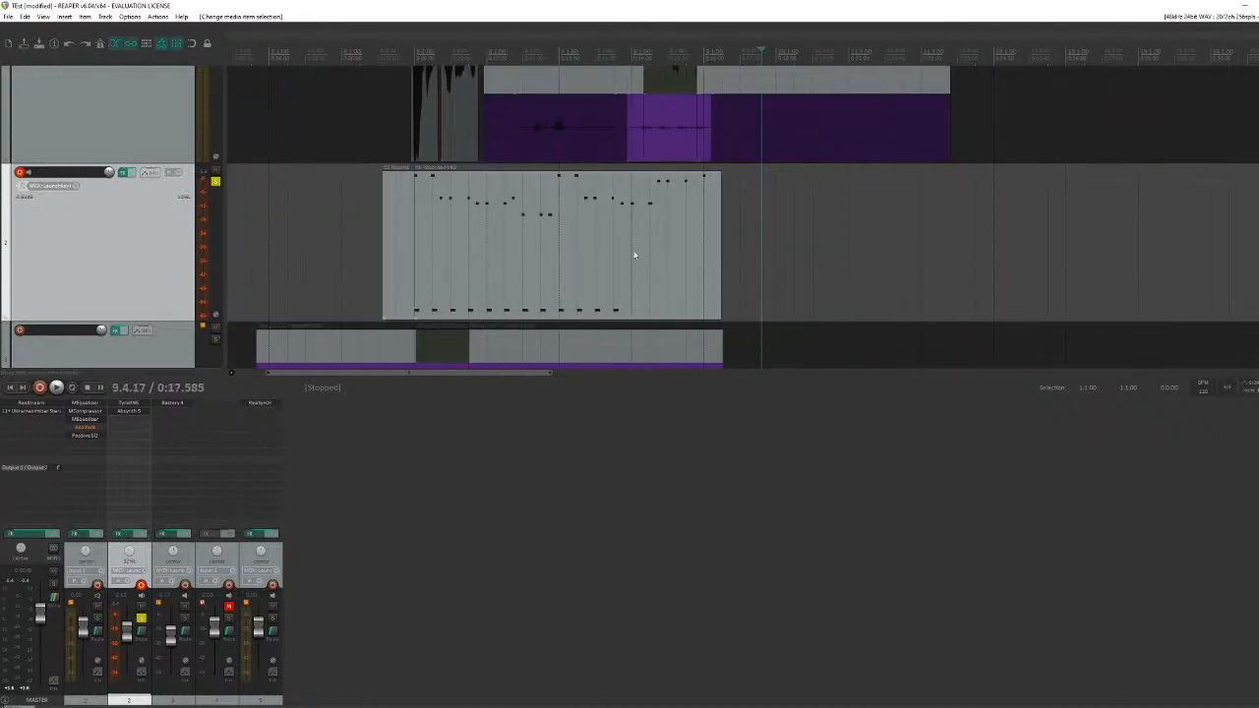
pyautogui.scroll(2, 596, 282)
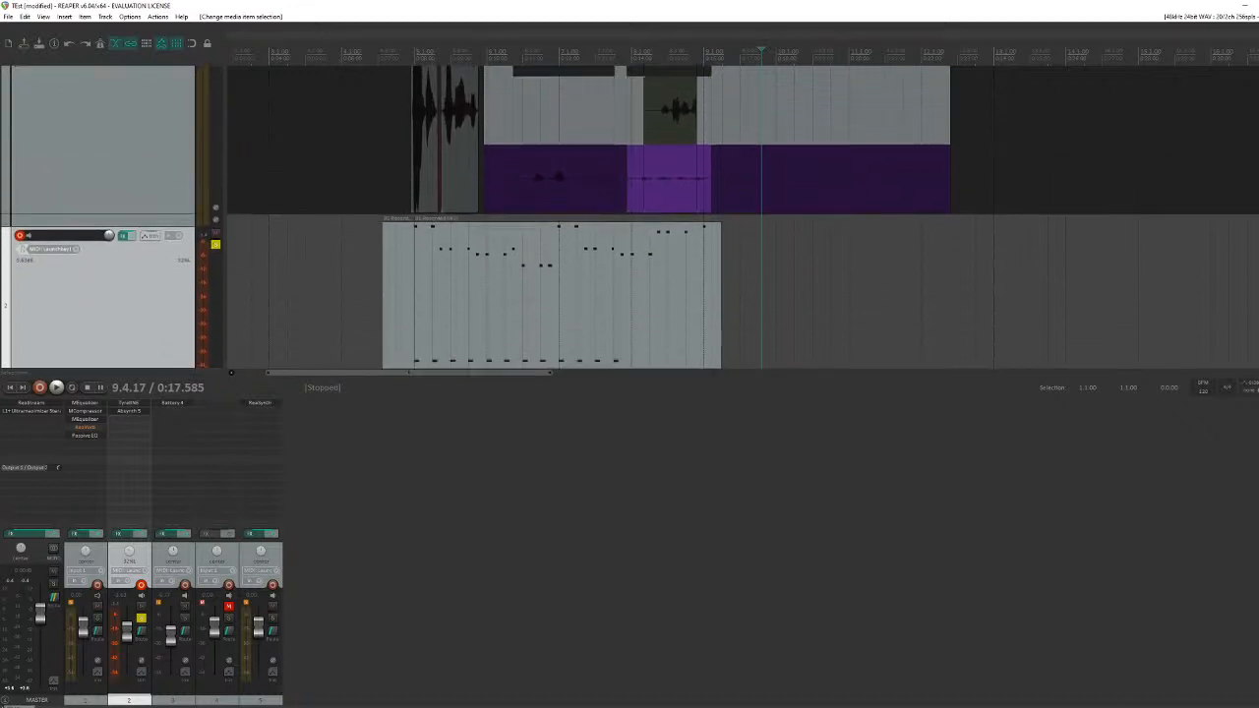
pyautogui.click(610, 266)
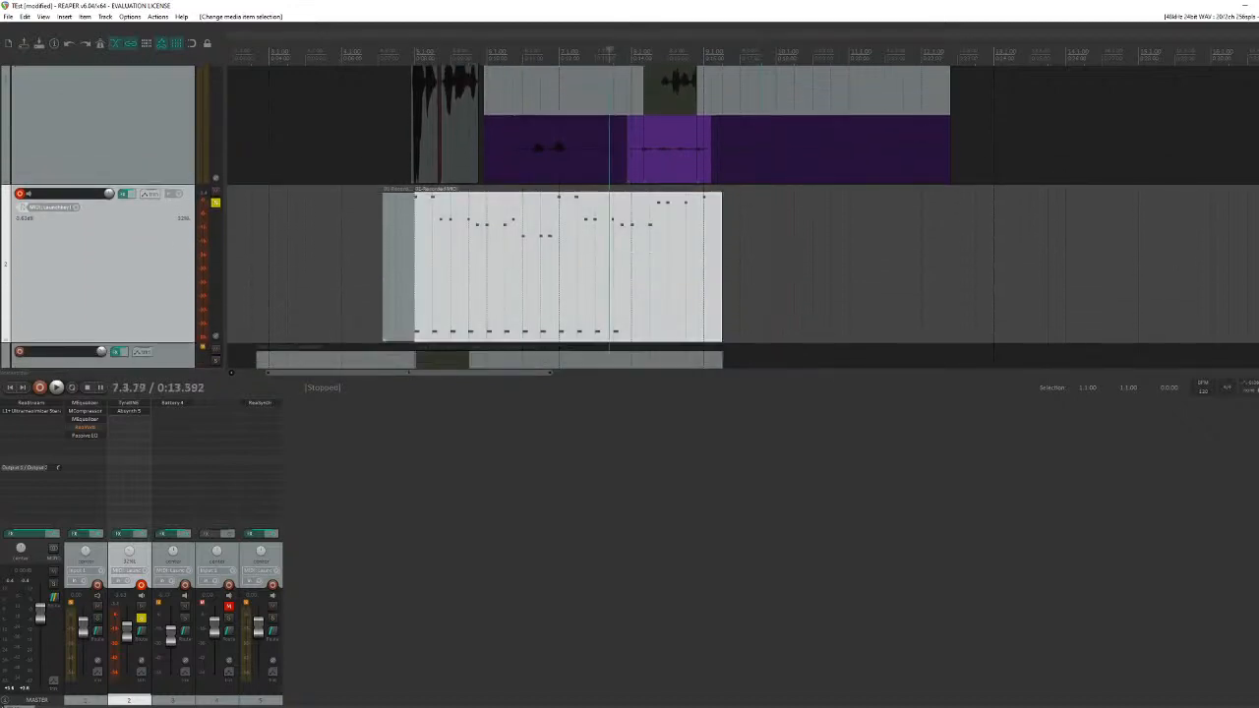
pyautogui.scroll(3, 630, 217)
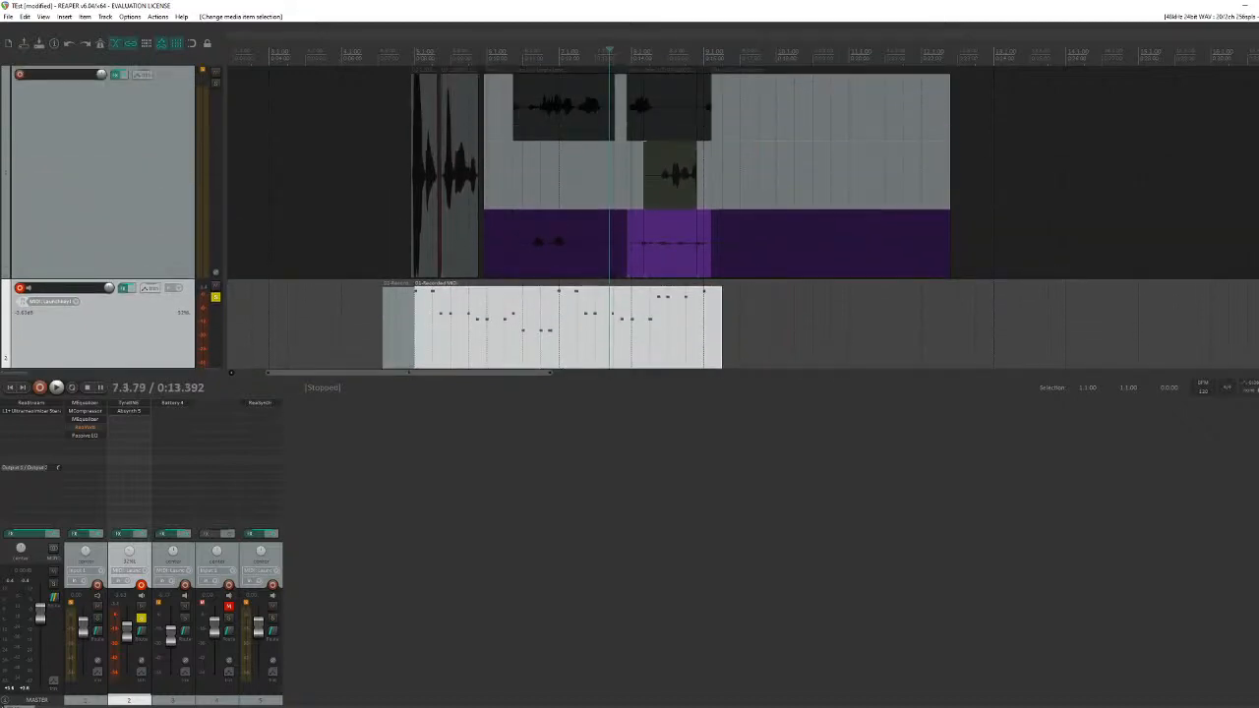